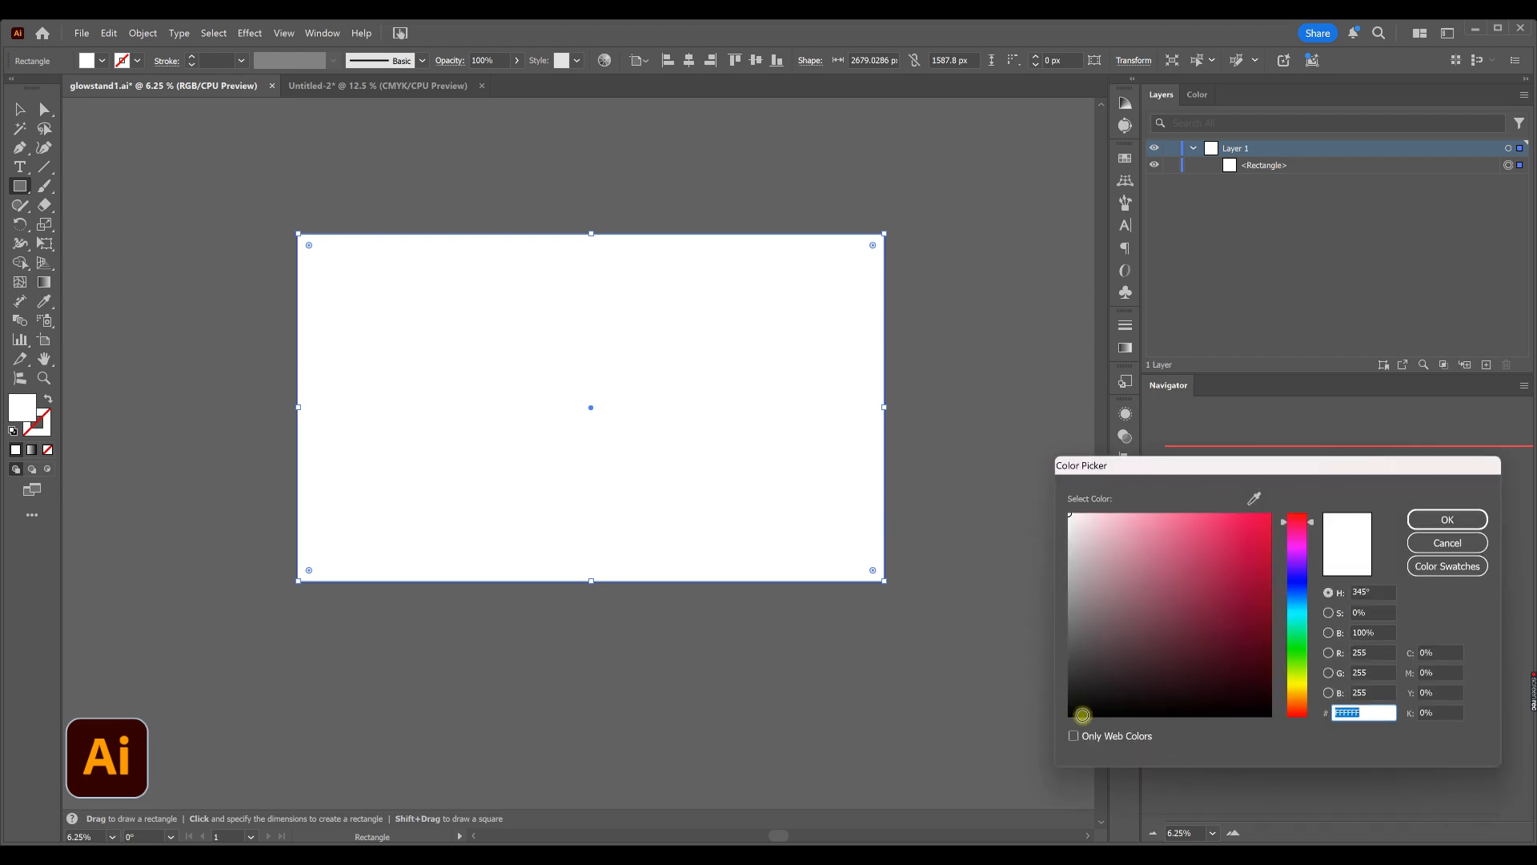
- Fill the background rectangle with near-black 090A0A and lock it
click(1079, 715)
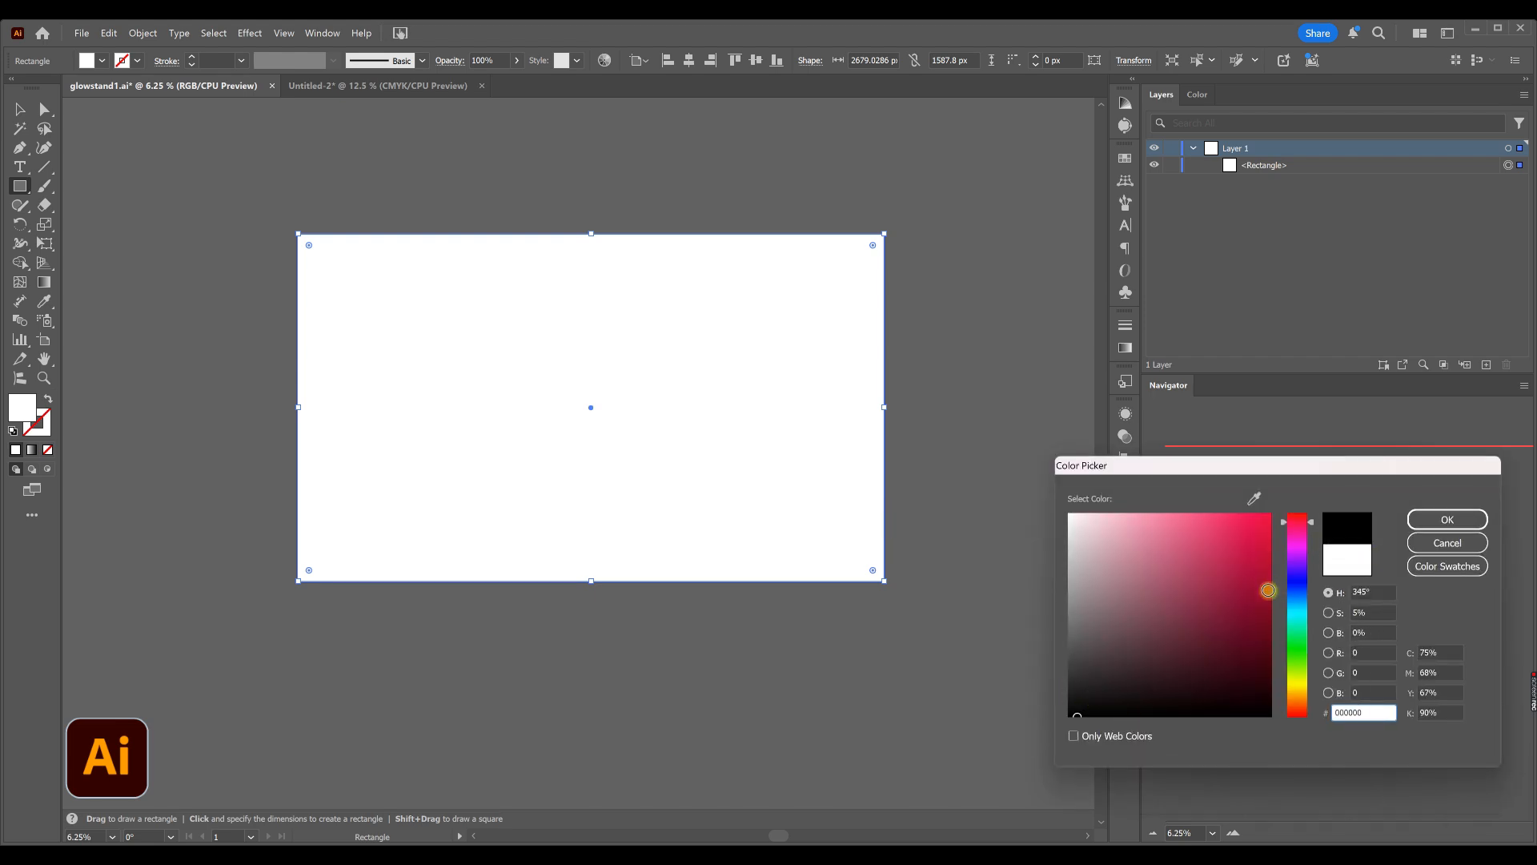
click(1296, 603)
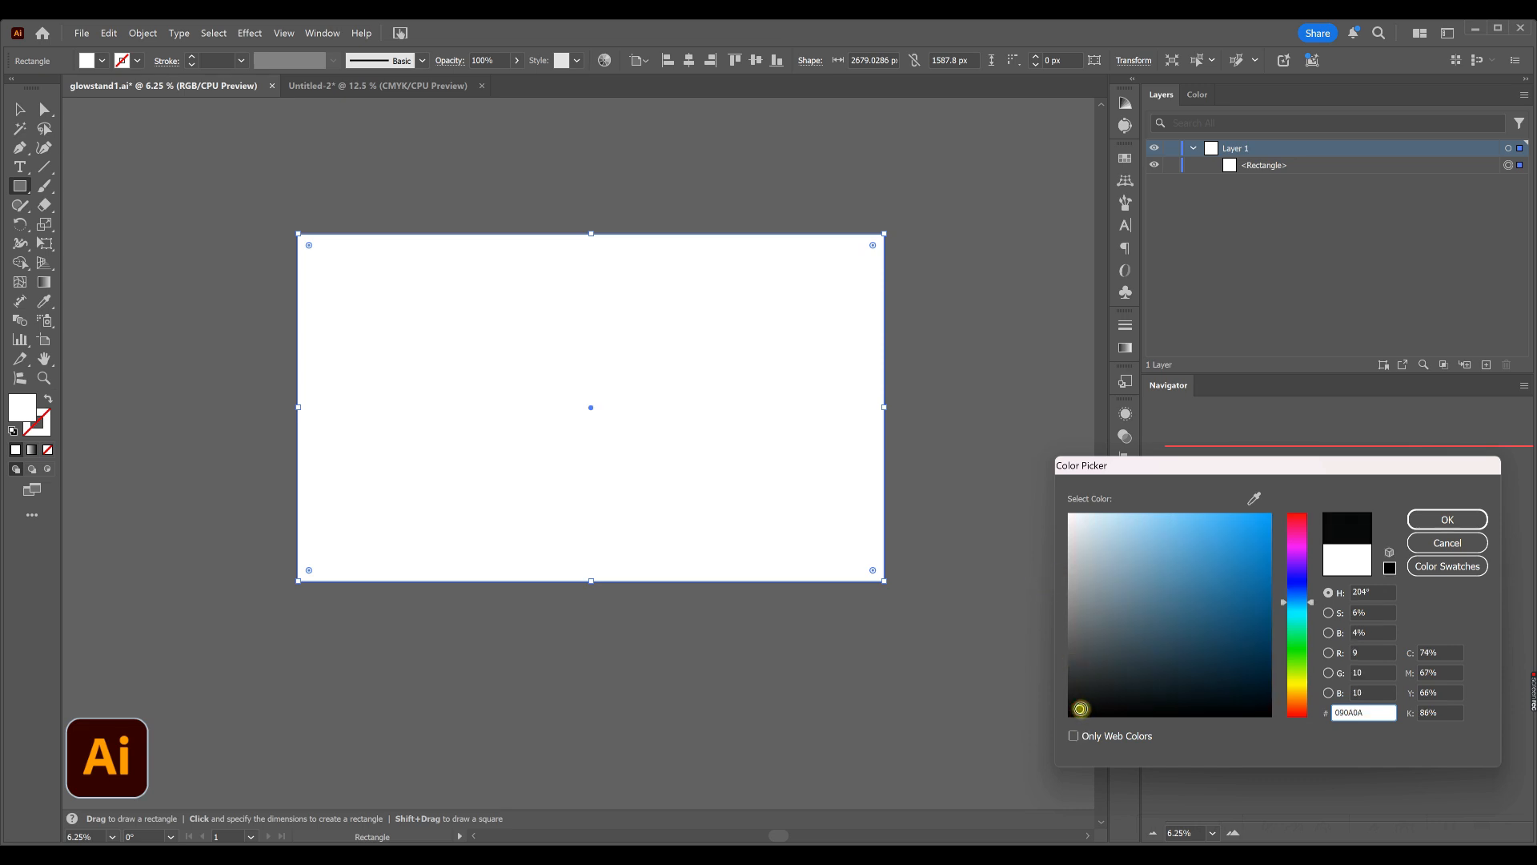
click(1436, 517)
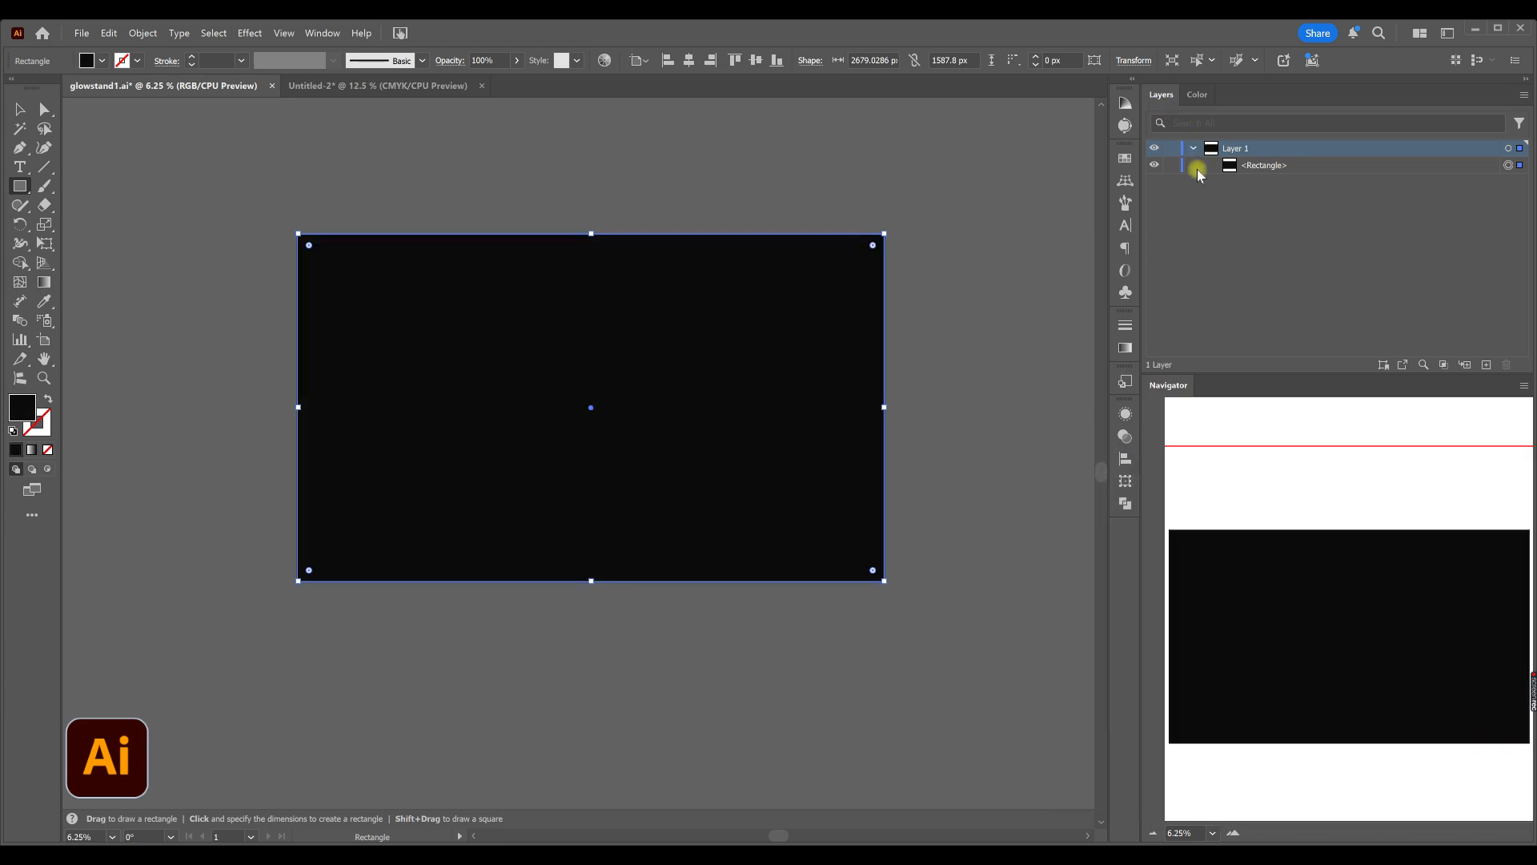
click(1170, 164)
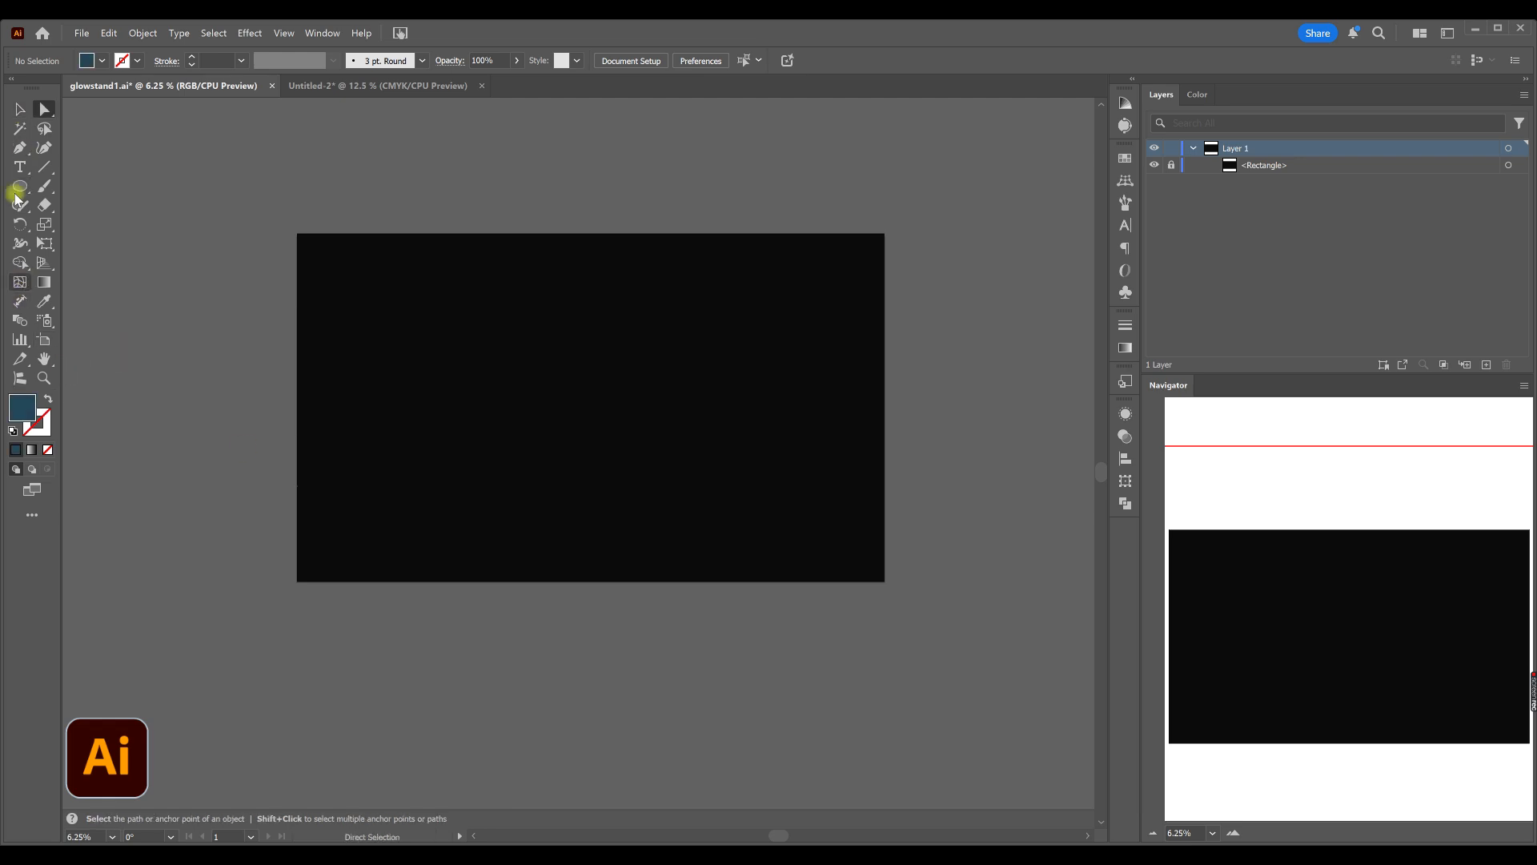
- Draw a wide ellipse about 2443 × 639 px across the rectangle's lower half and sample the background's near-black fill onto it
click(19, 186)
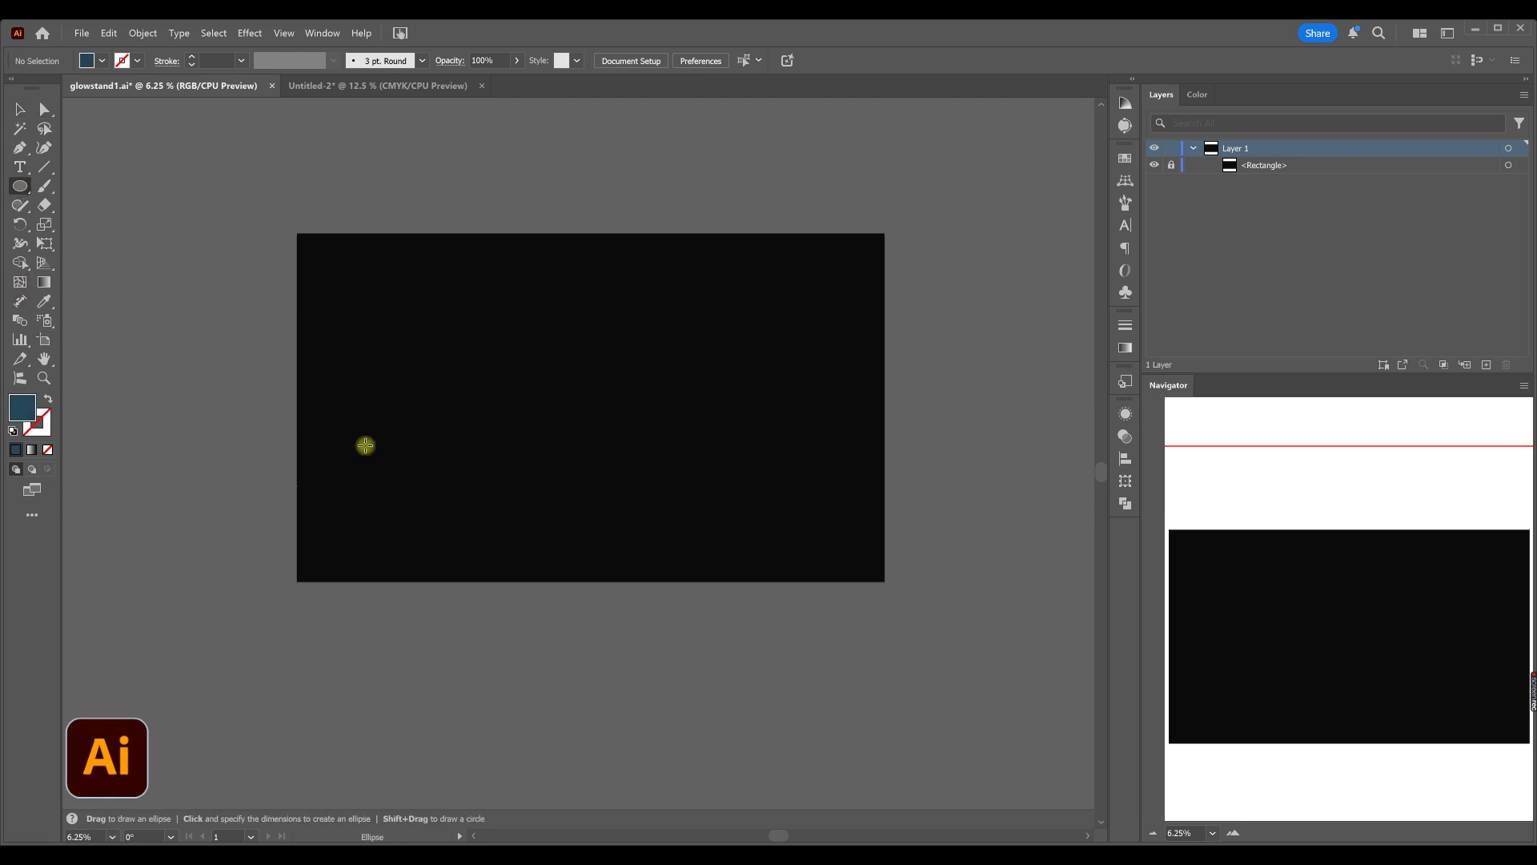
drag(329, 408, 863, 549)
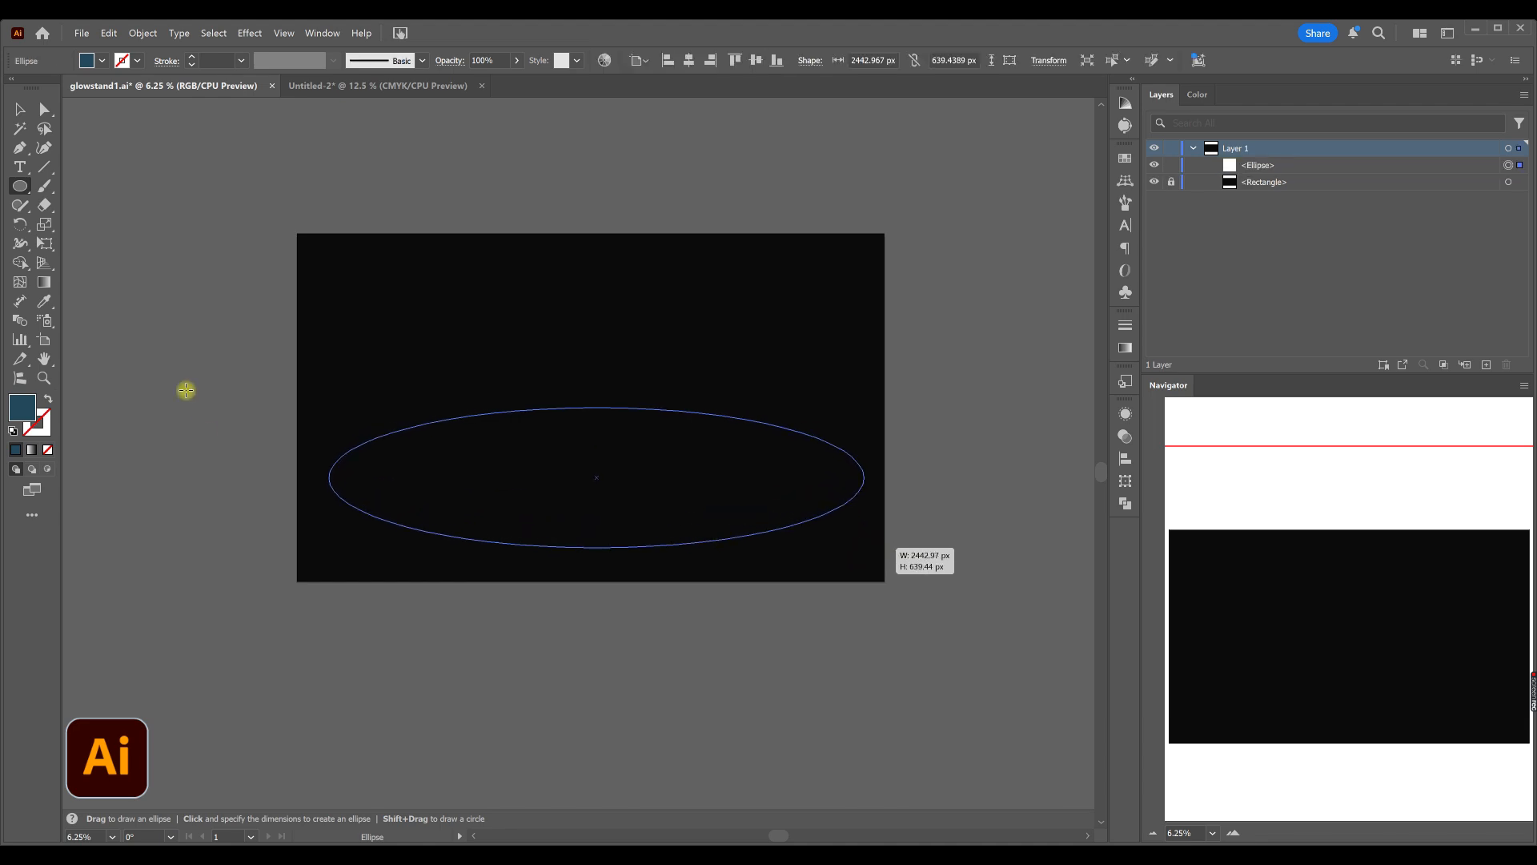
click(44, 301)
click(619, 352)
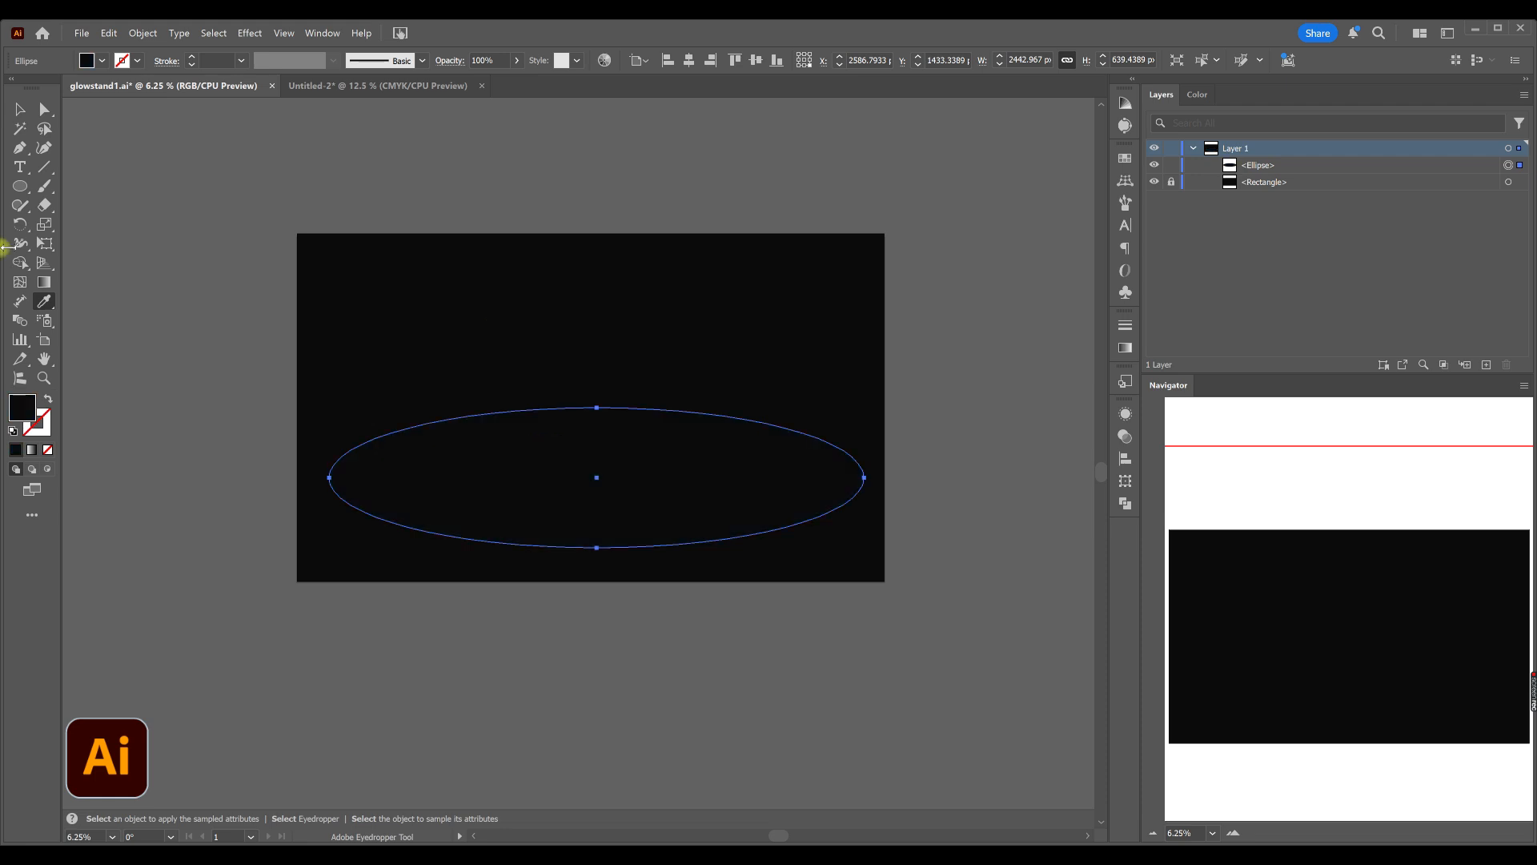
- Add a gradient mesh point at the ellipse's centre and colour it dark blue-grey 192226
click(18, 284)
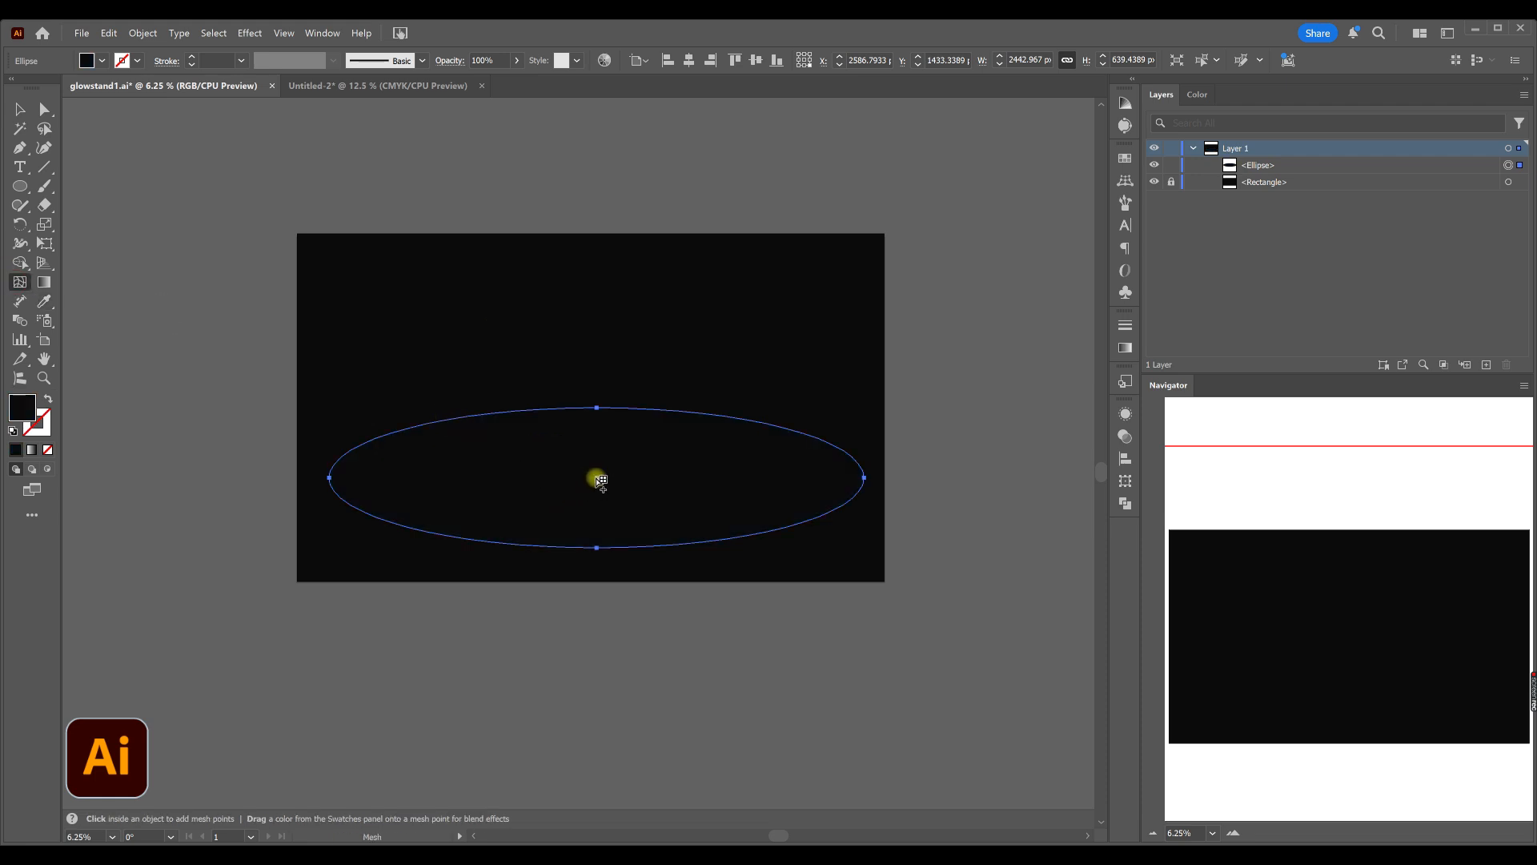
click(601, 480)
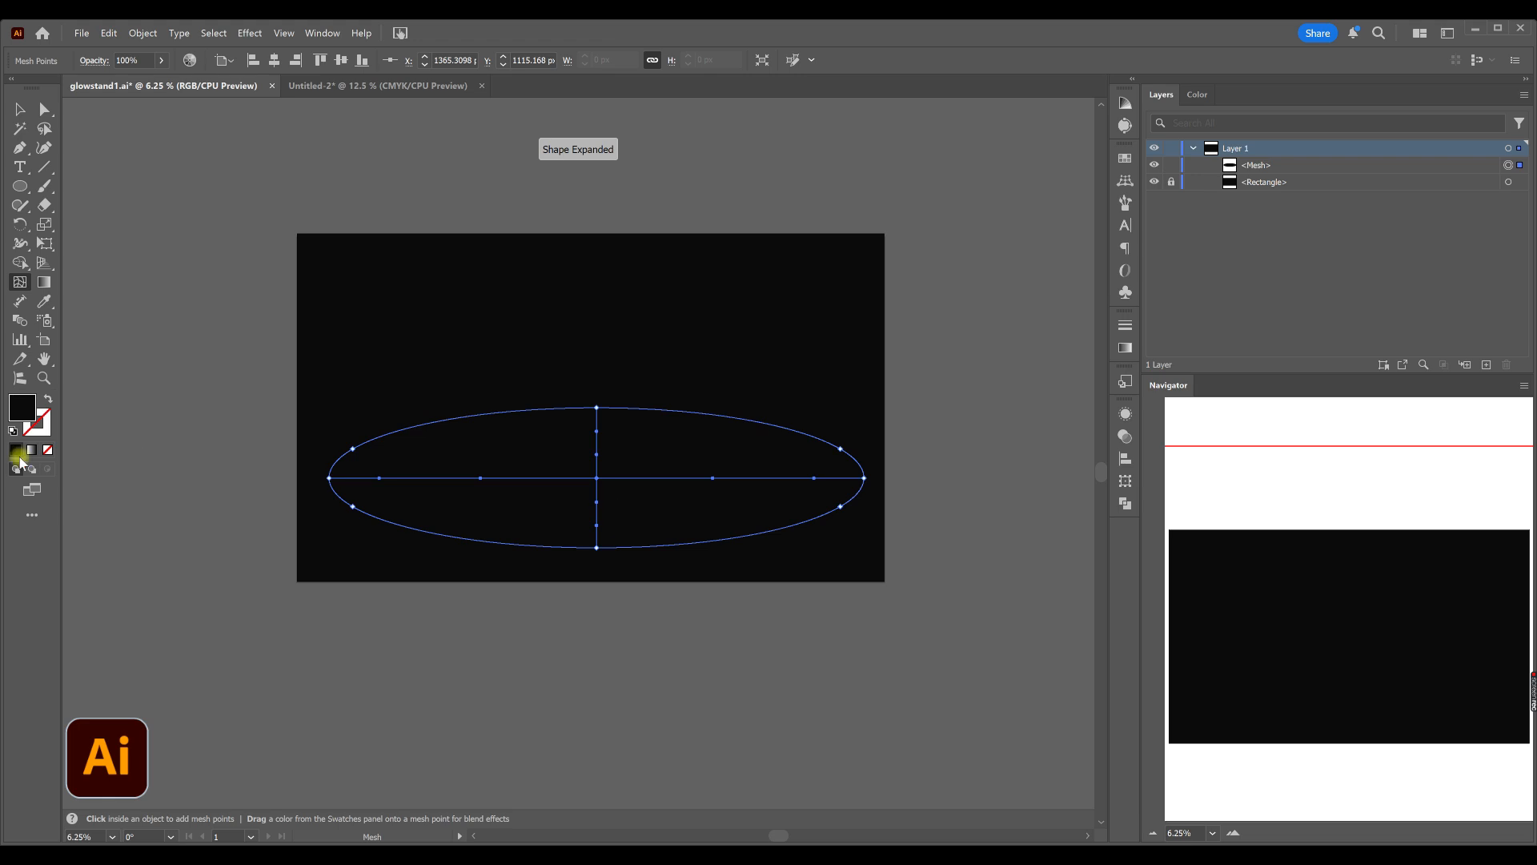
double_click(49, 411)
click(1168, 686)
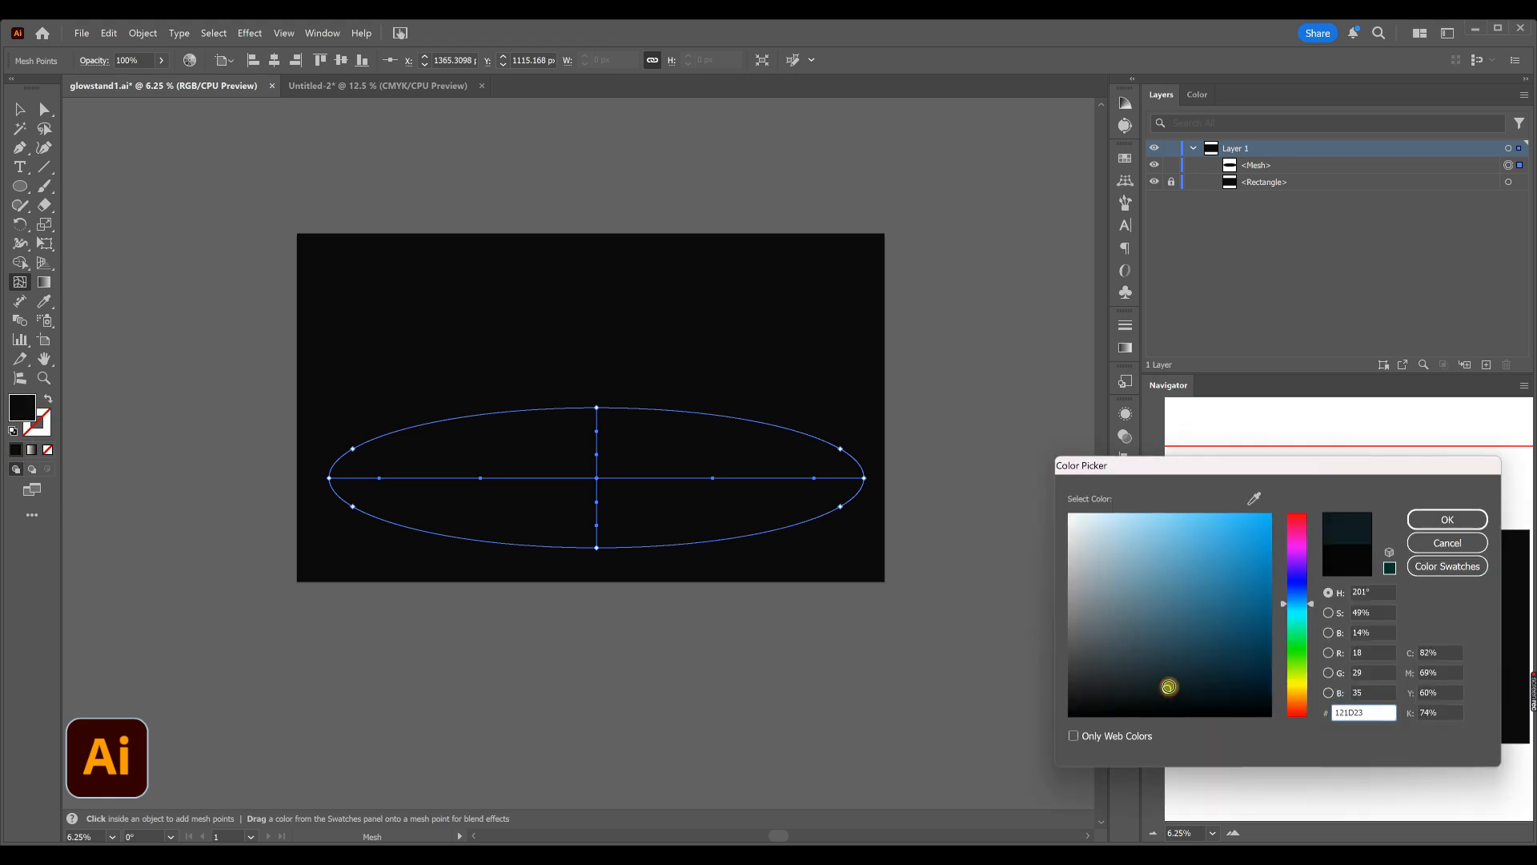
click(1445, 518)
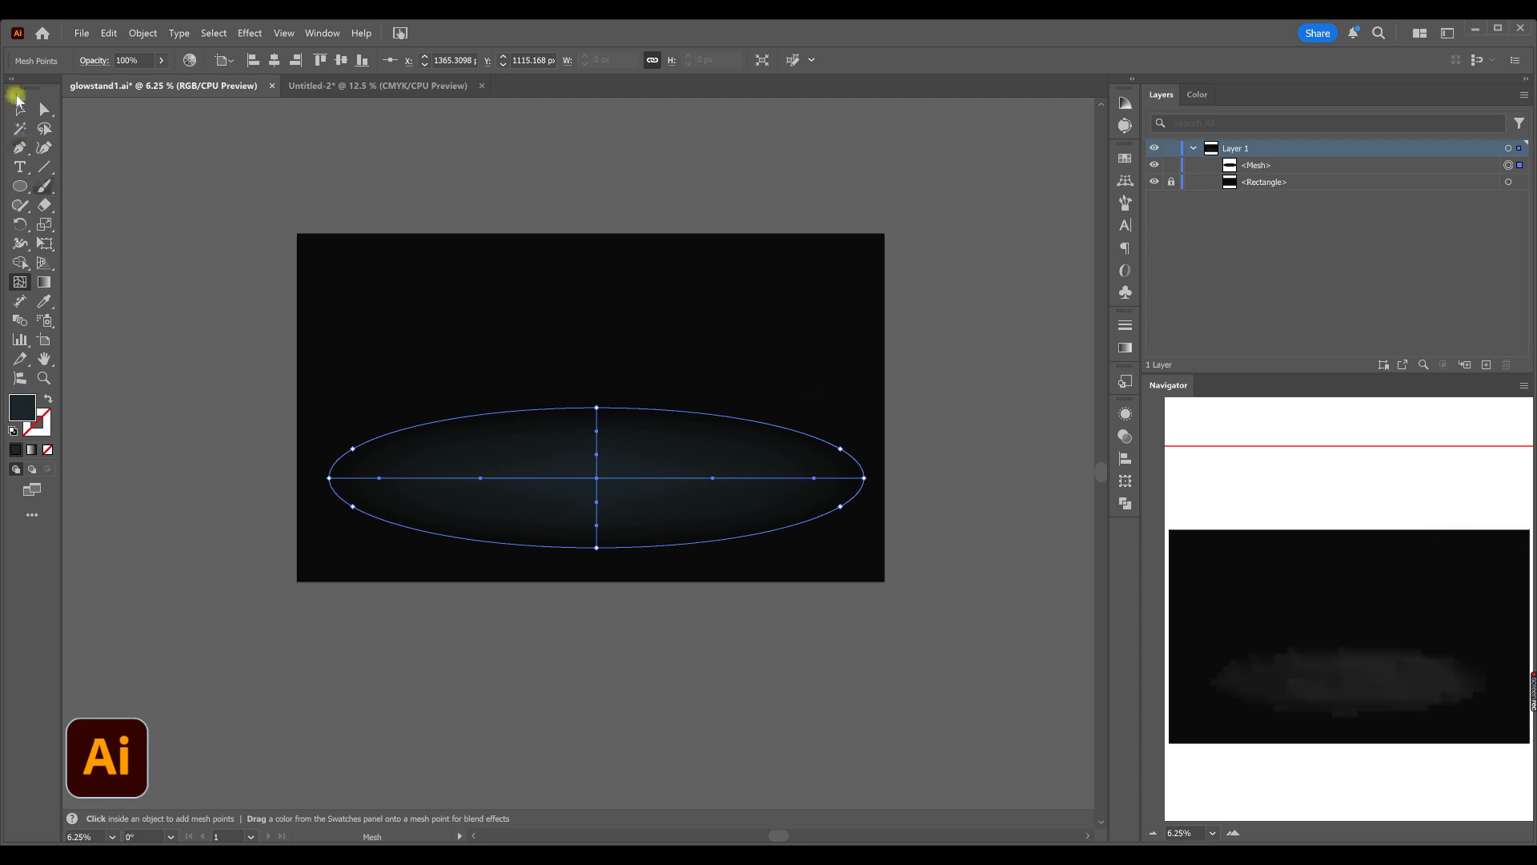
- Enlarge the mesh ellipse from its centre to about 3035 × 795 px and recolour its centre point 263338
click(19, 108)
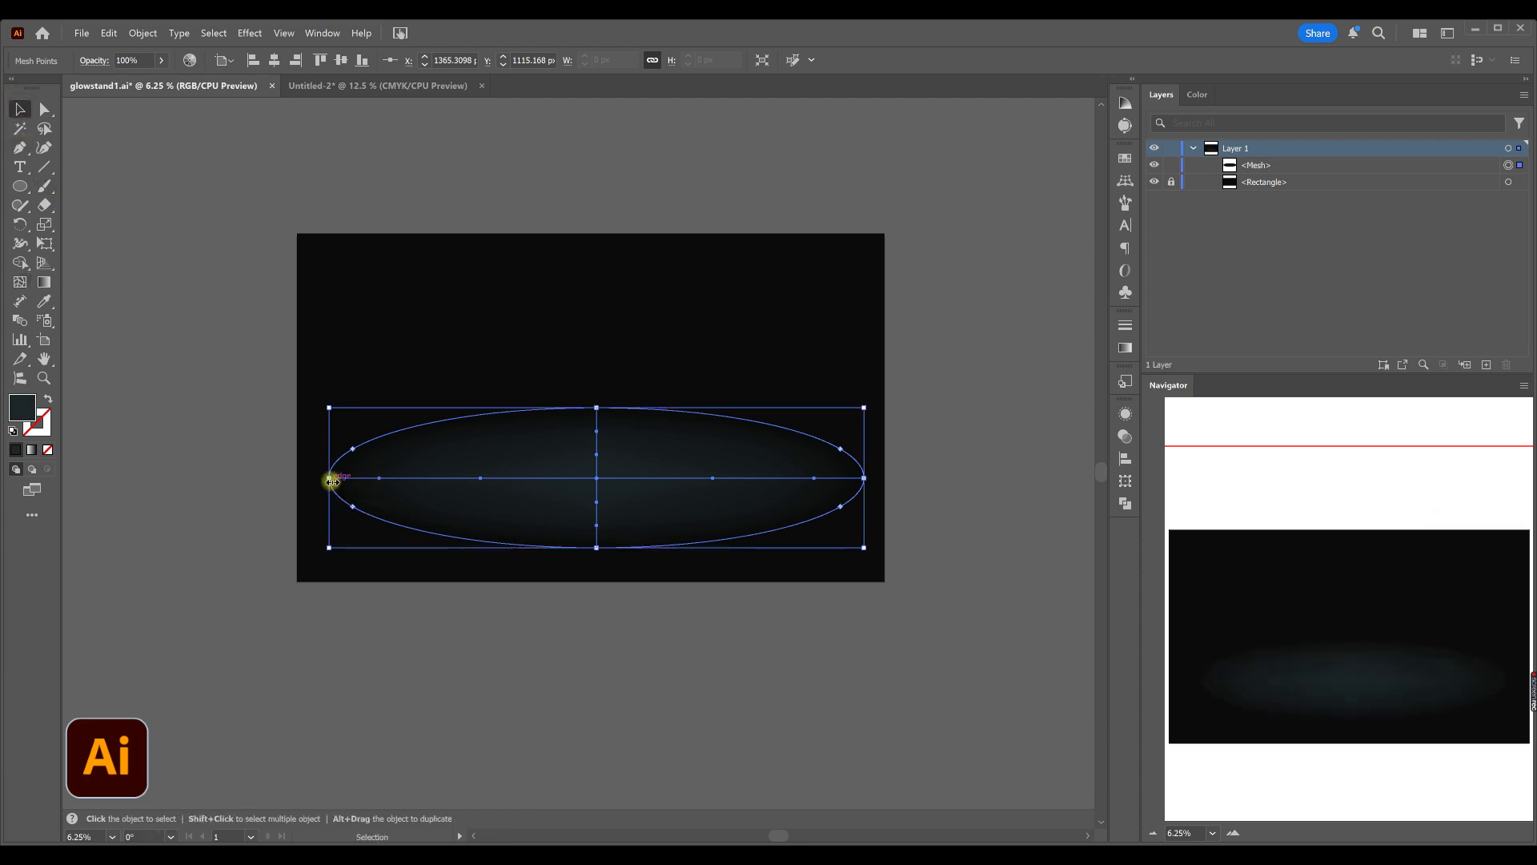
drag(332, 481, 266, 480)
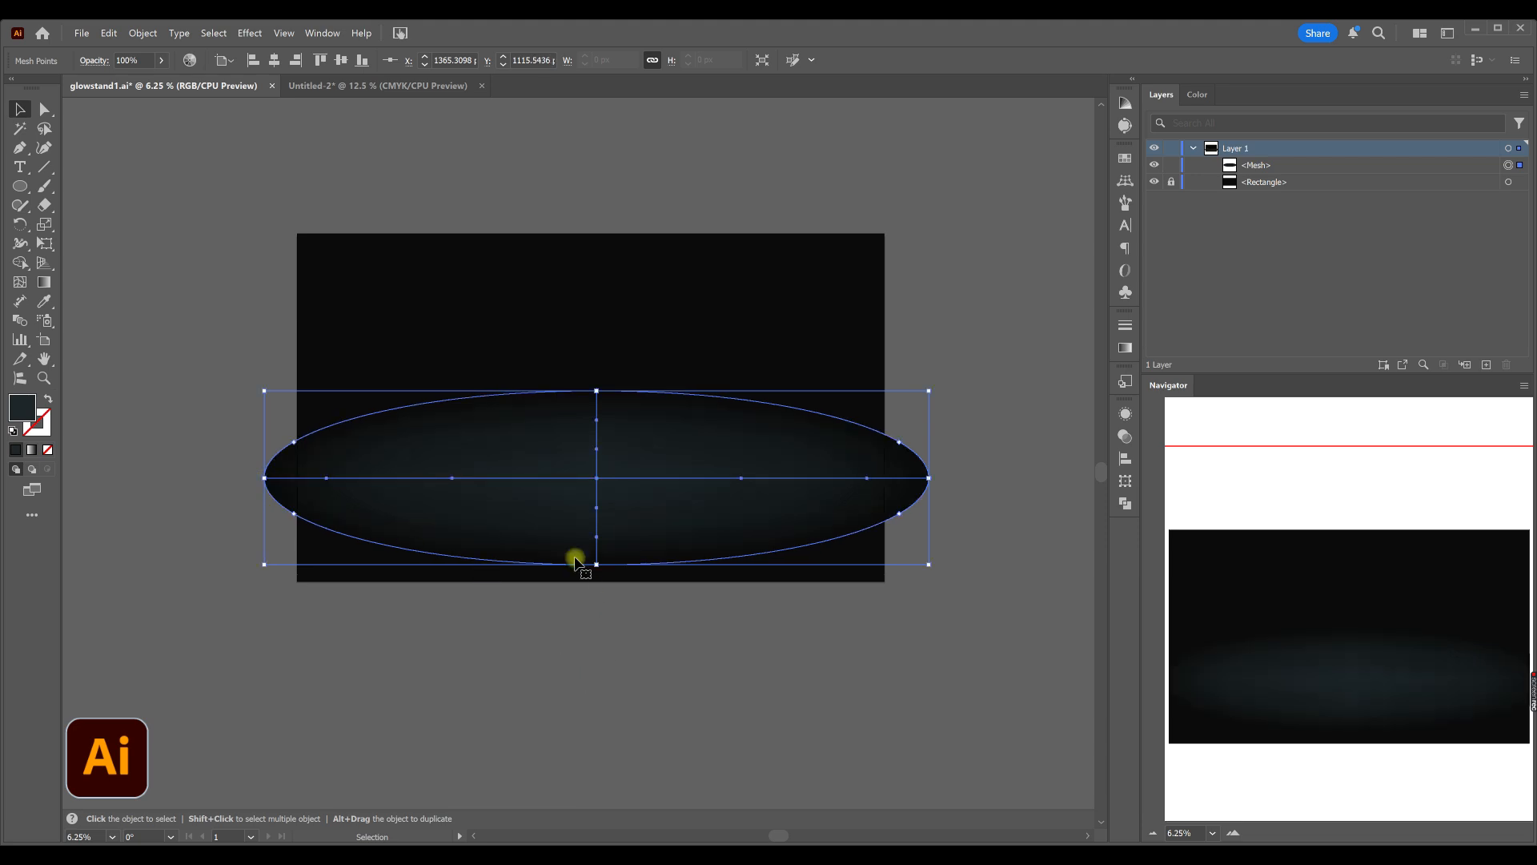
click(41, 110)
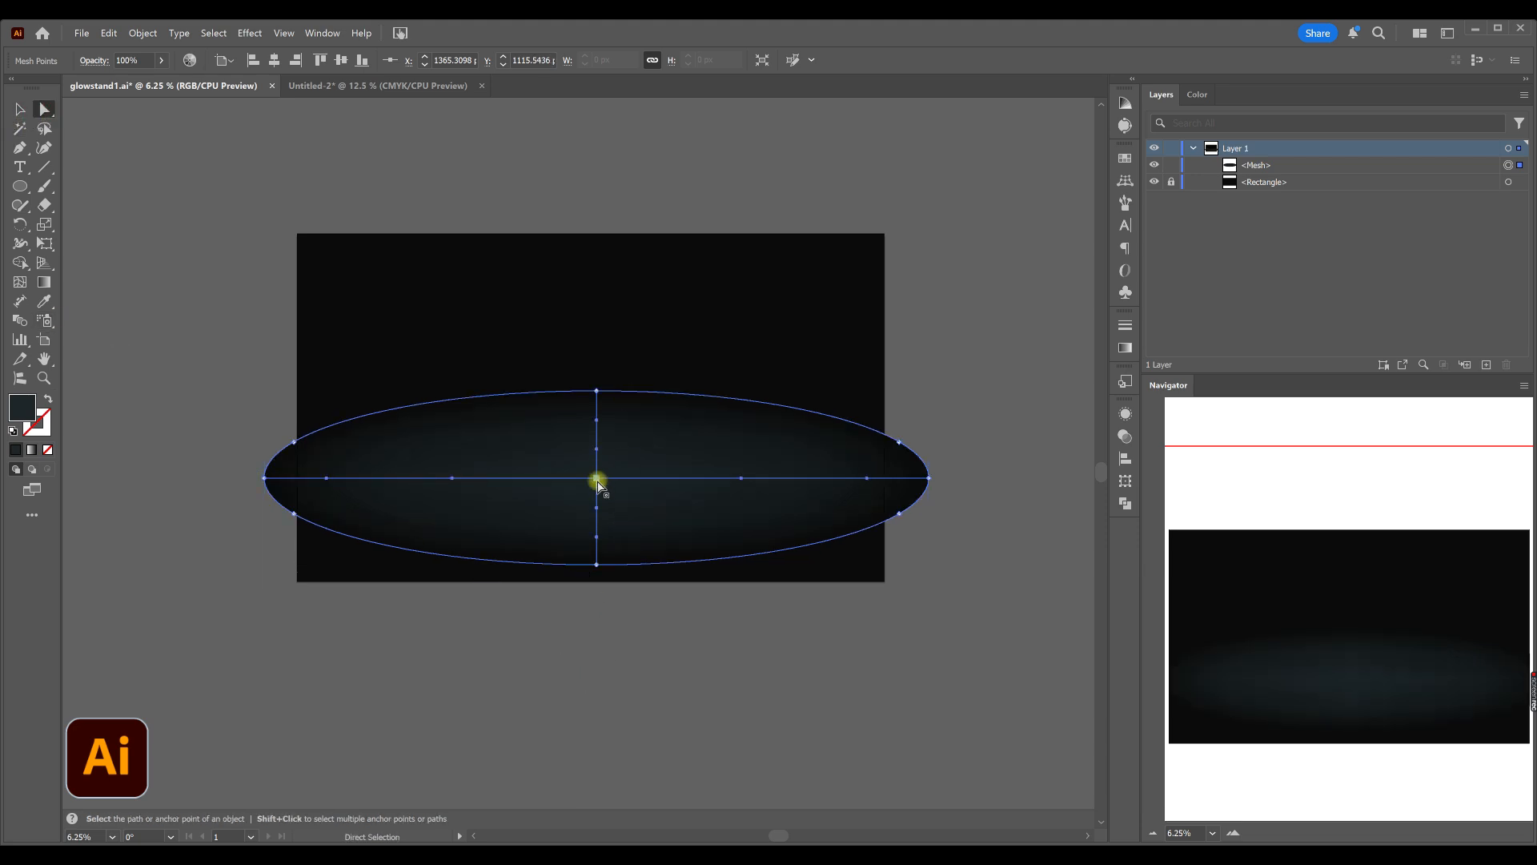
double_click(22, 407)
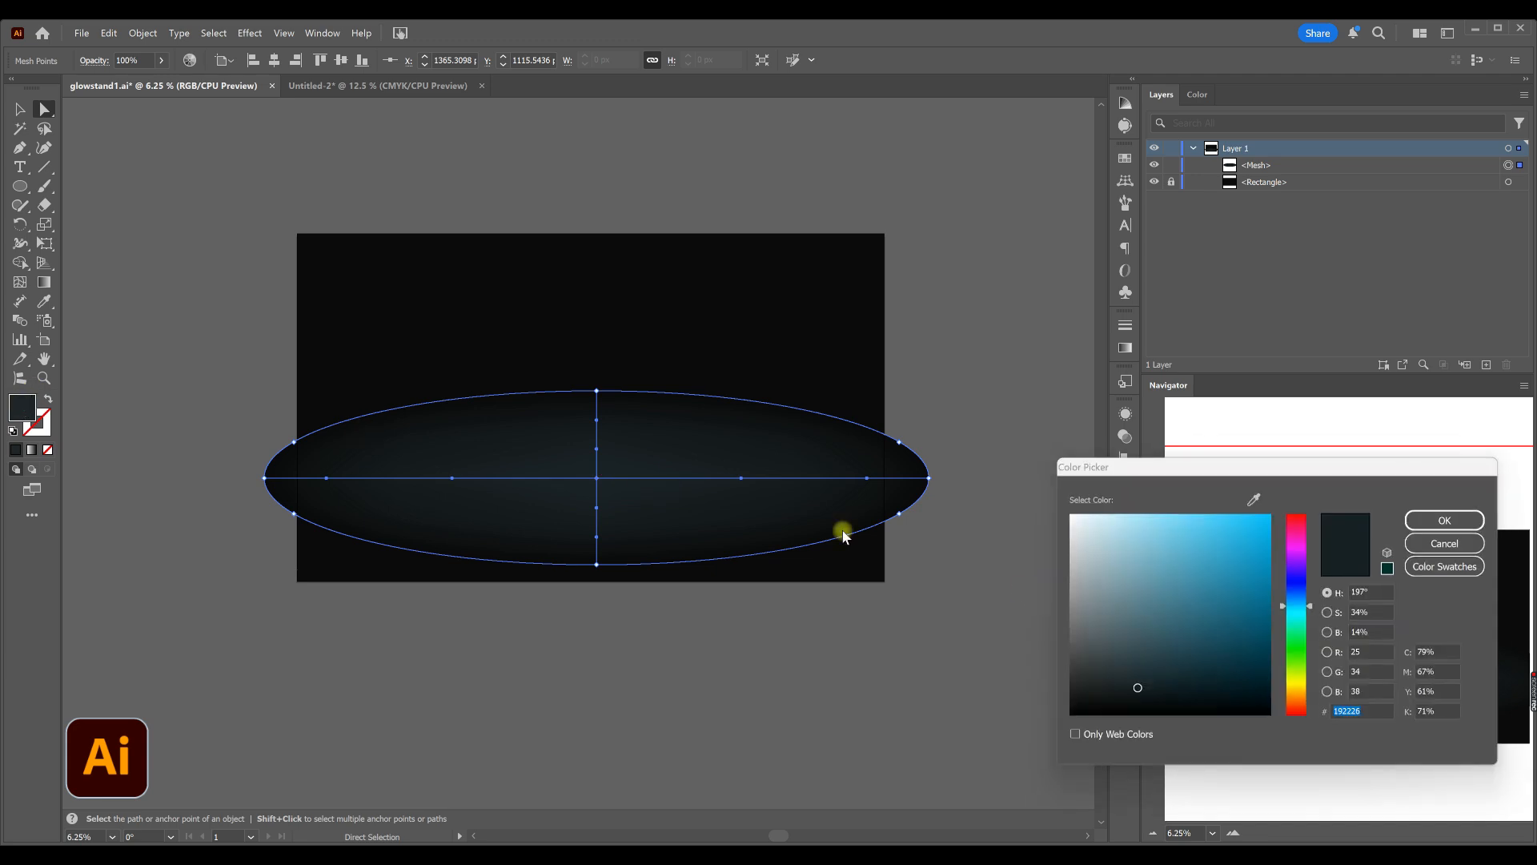
click(1436, 519)
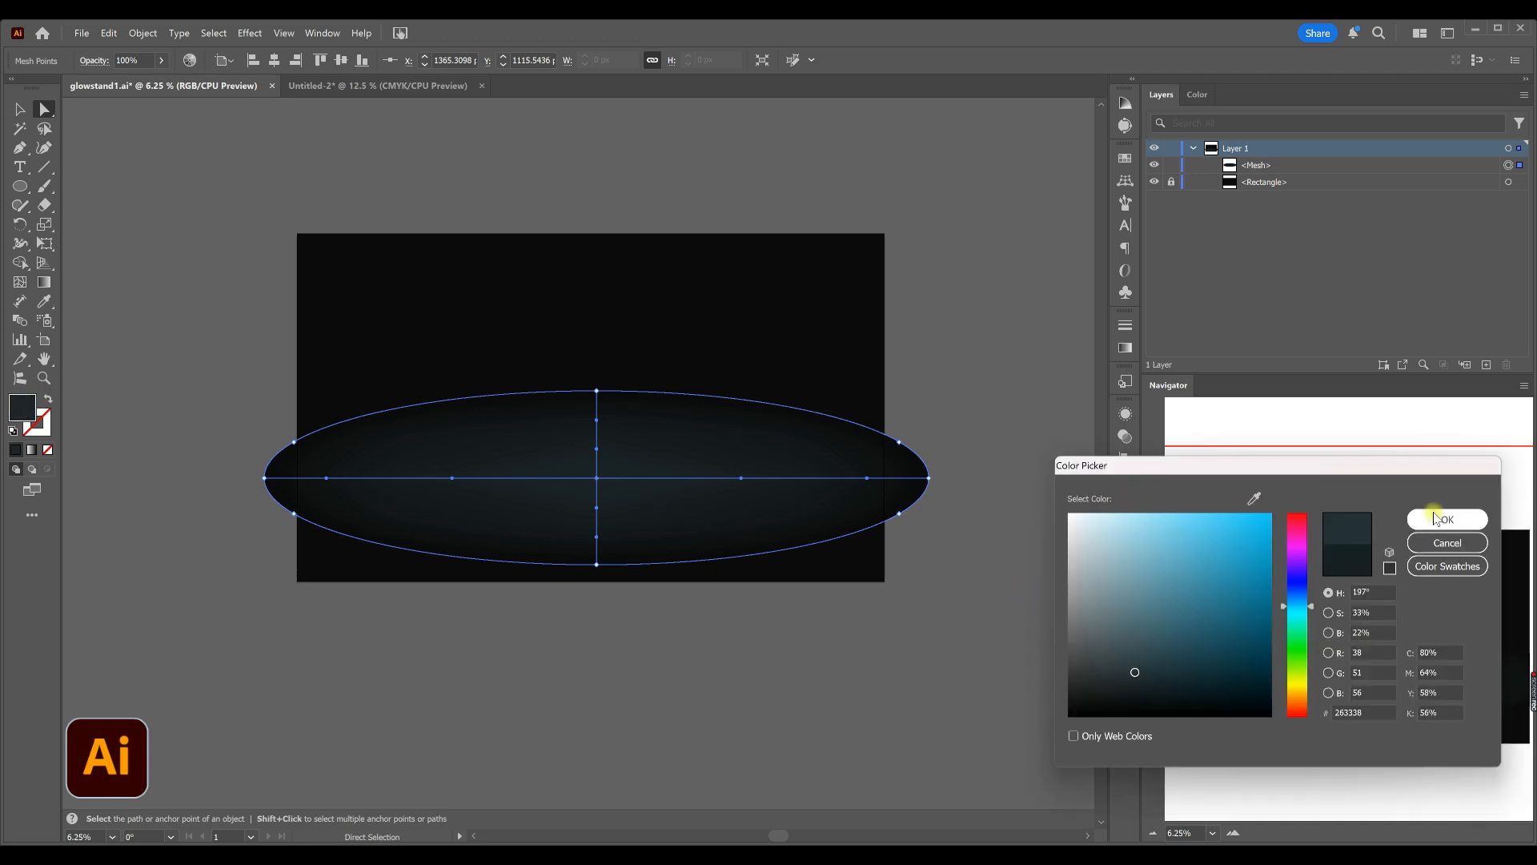
click(834, 655)
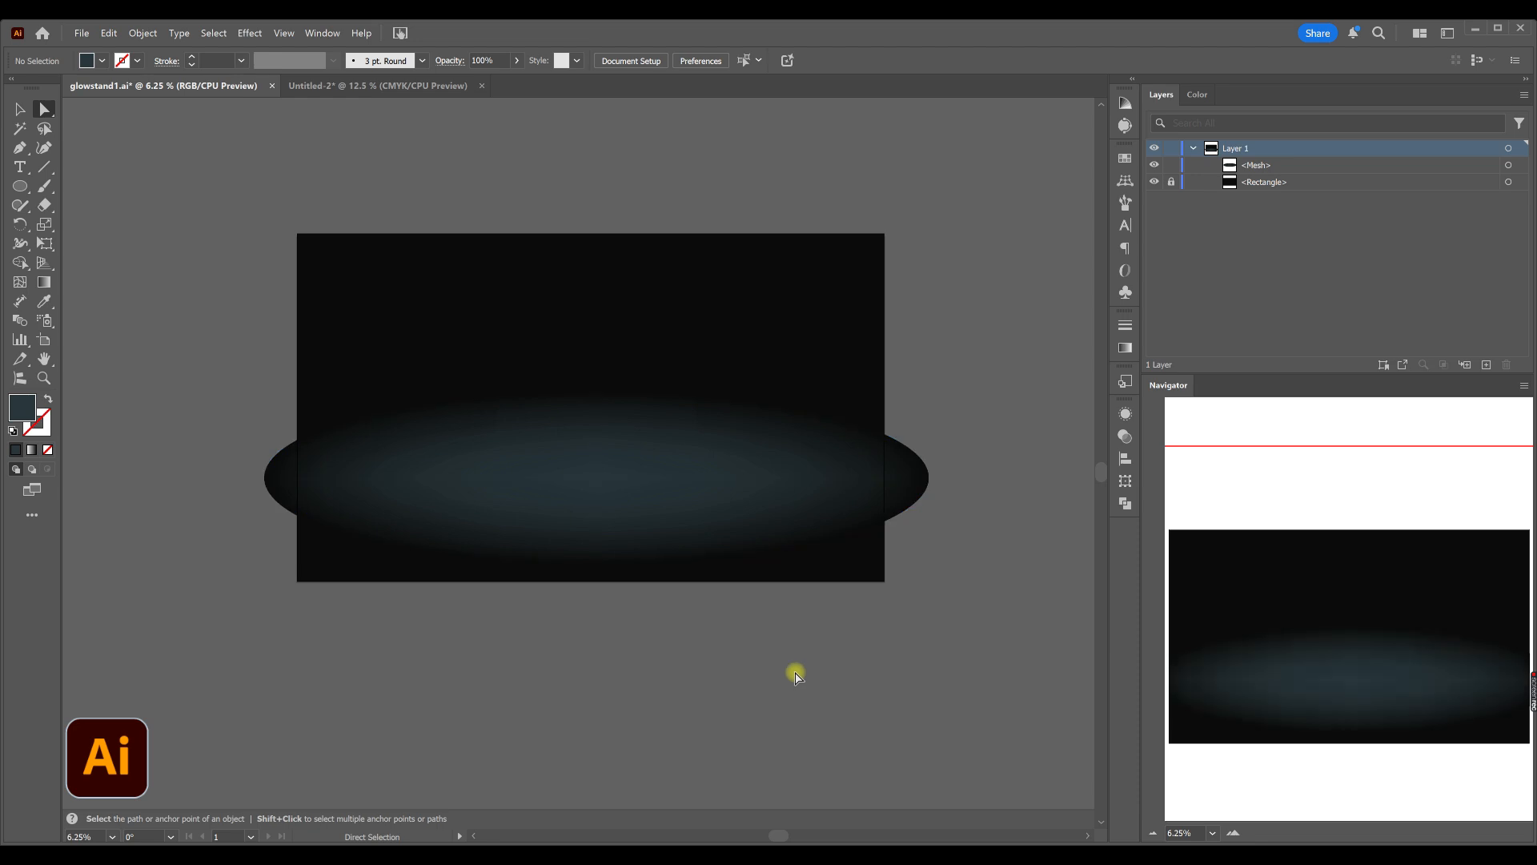
- Select all of the ellipse's mesh points except the centre one and set their opacity to 0%
click(682, 558)
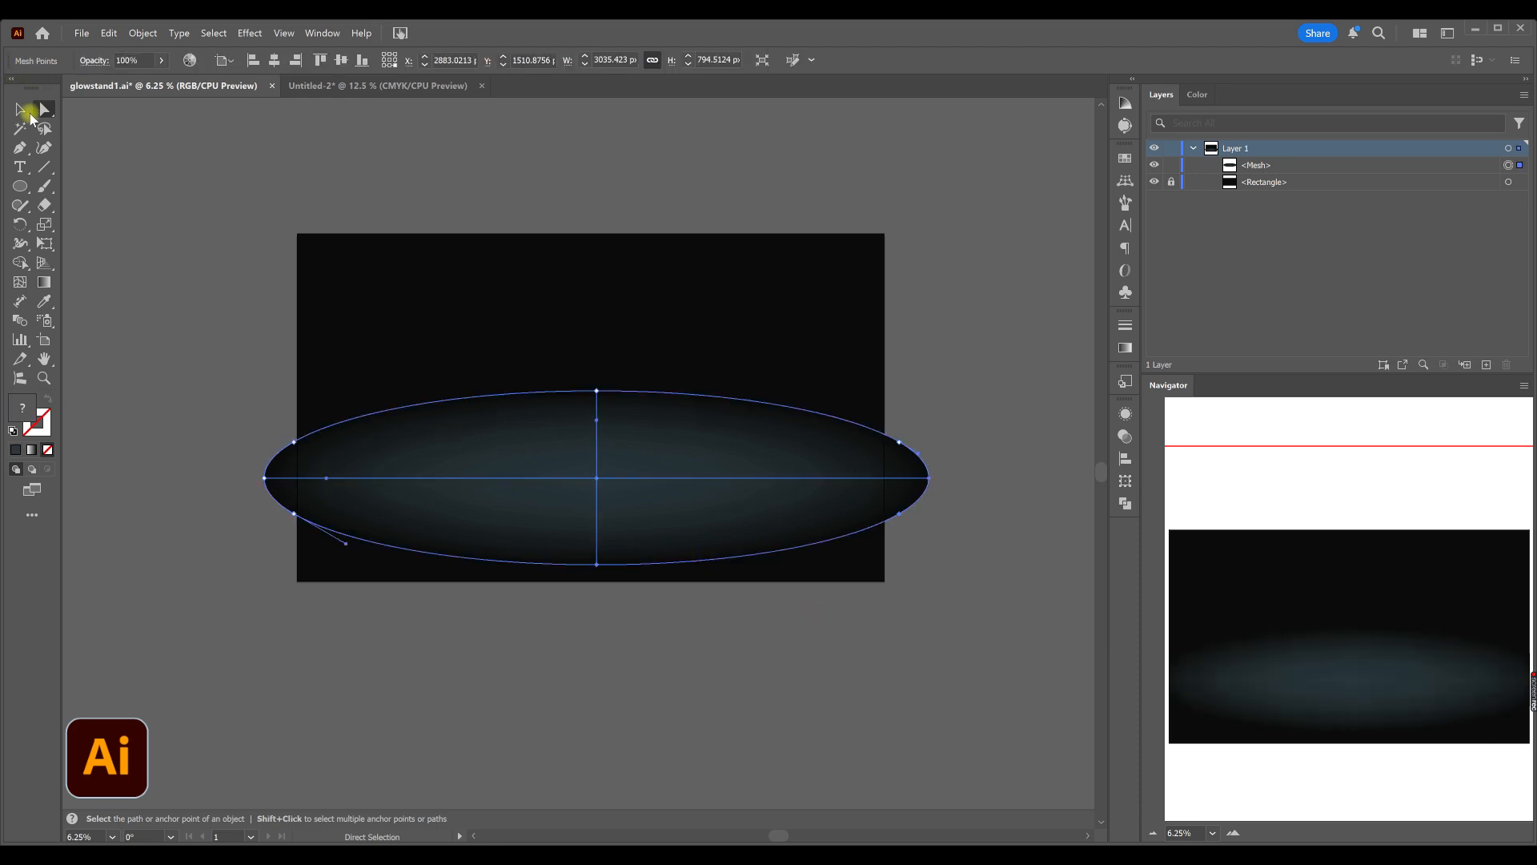
click(294, 340)
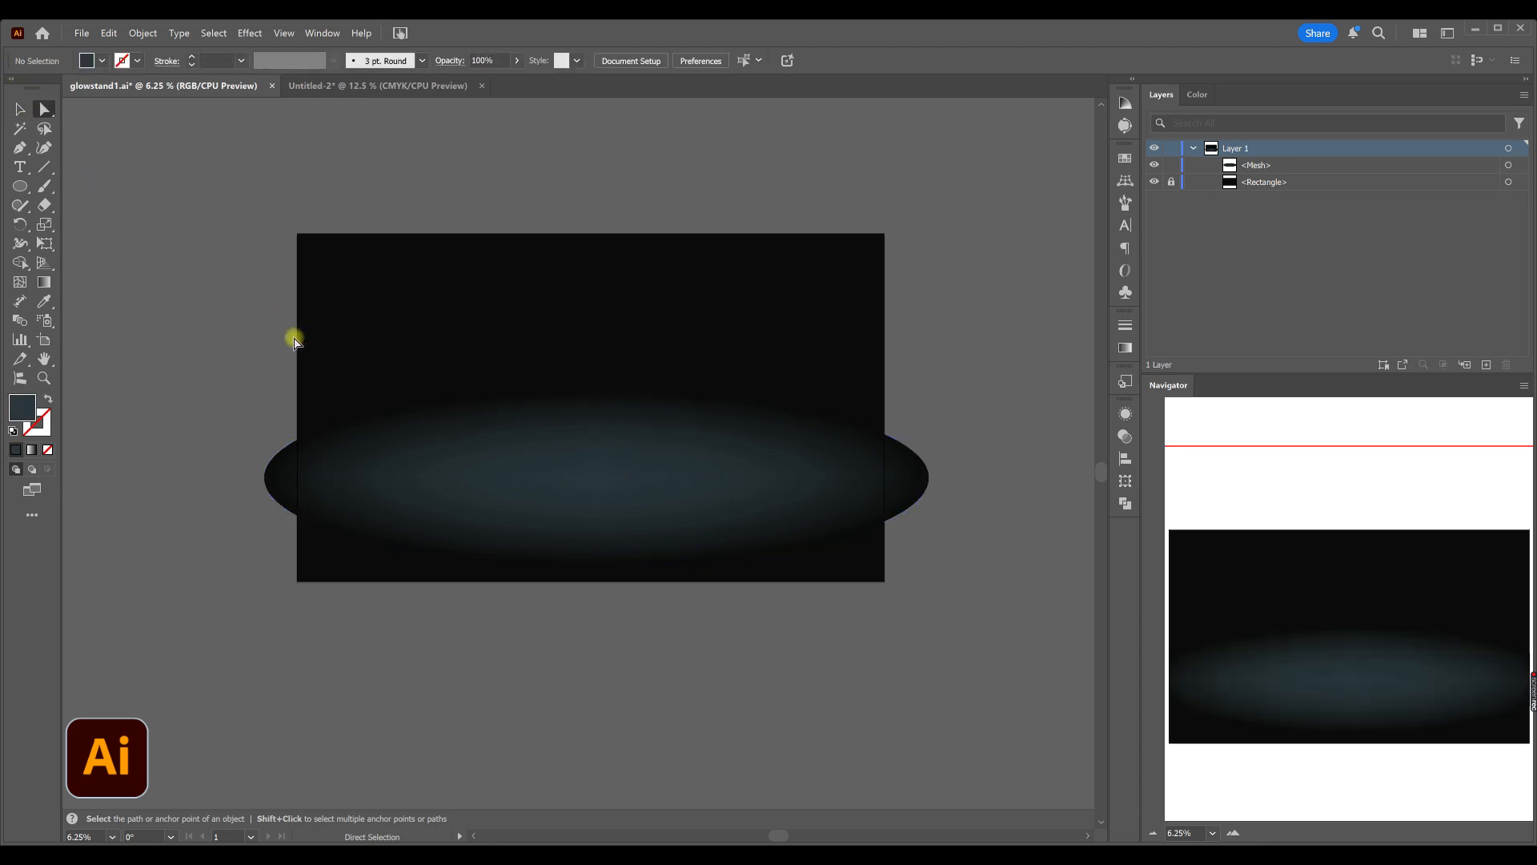
click(252, 328)
scroll(1103, 669, right, 3)
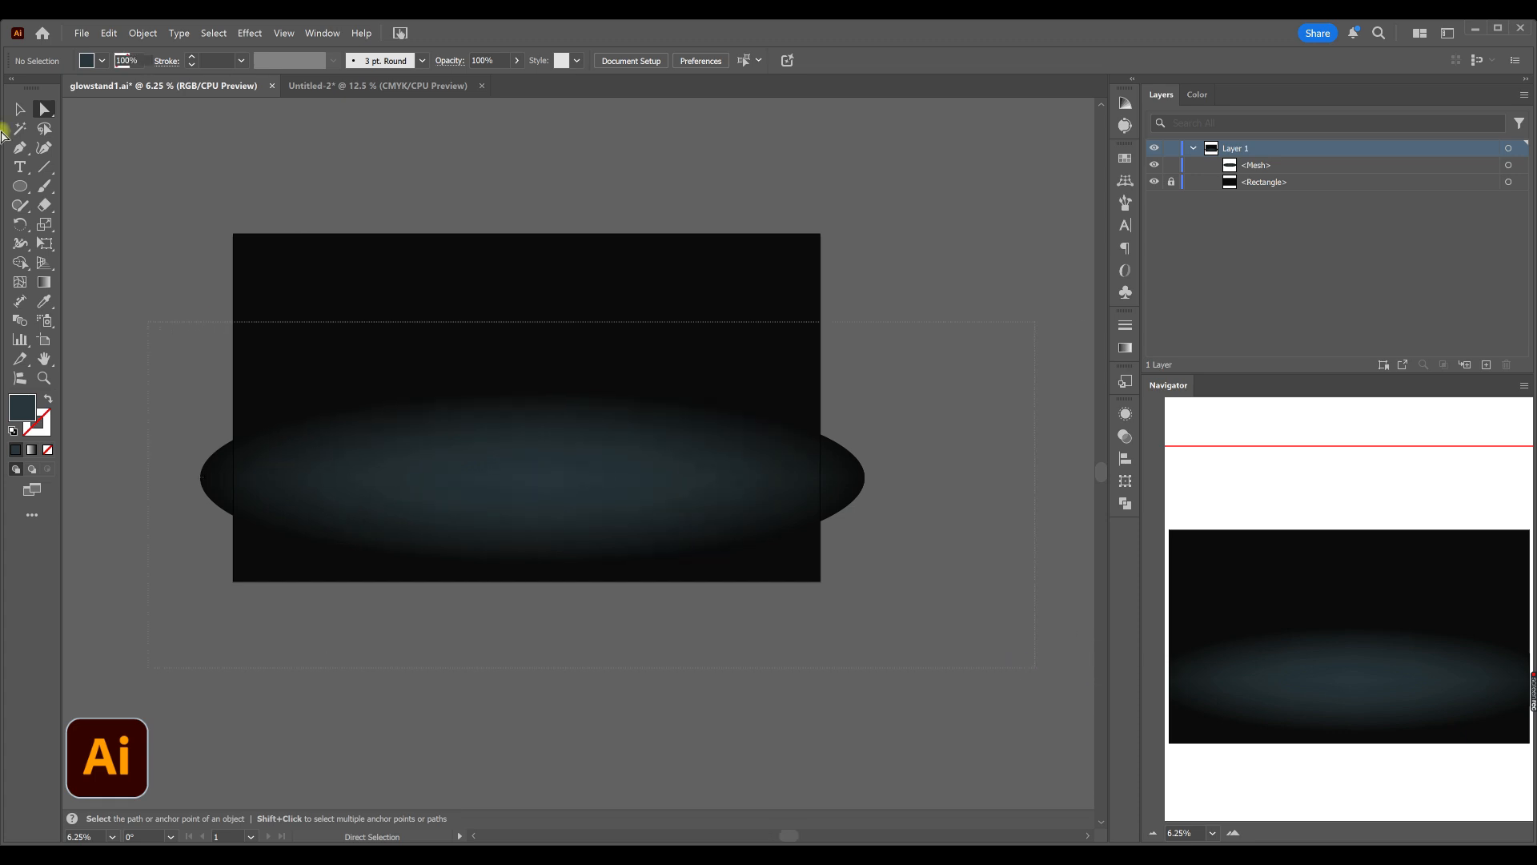
shift+click(532, 478)
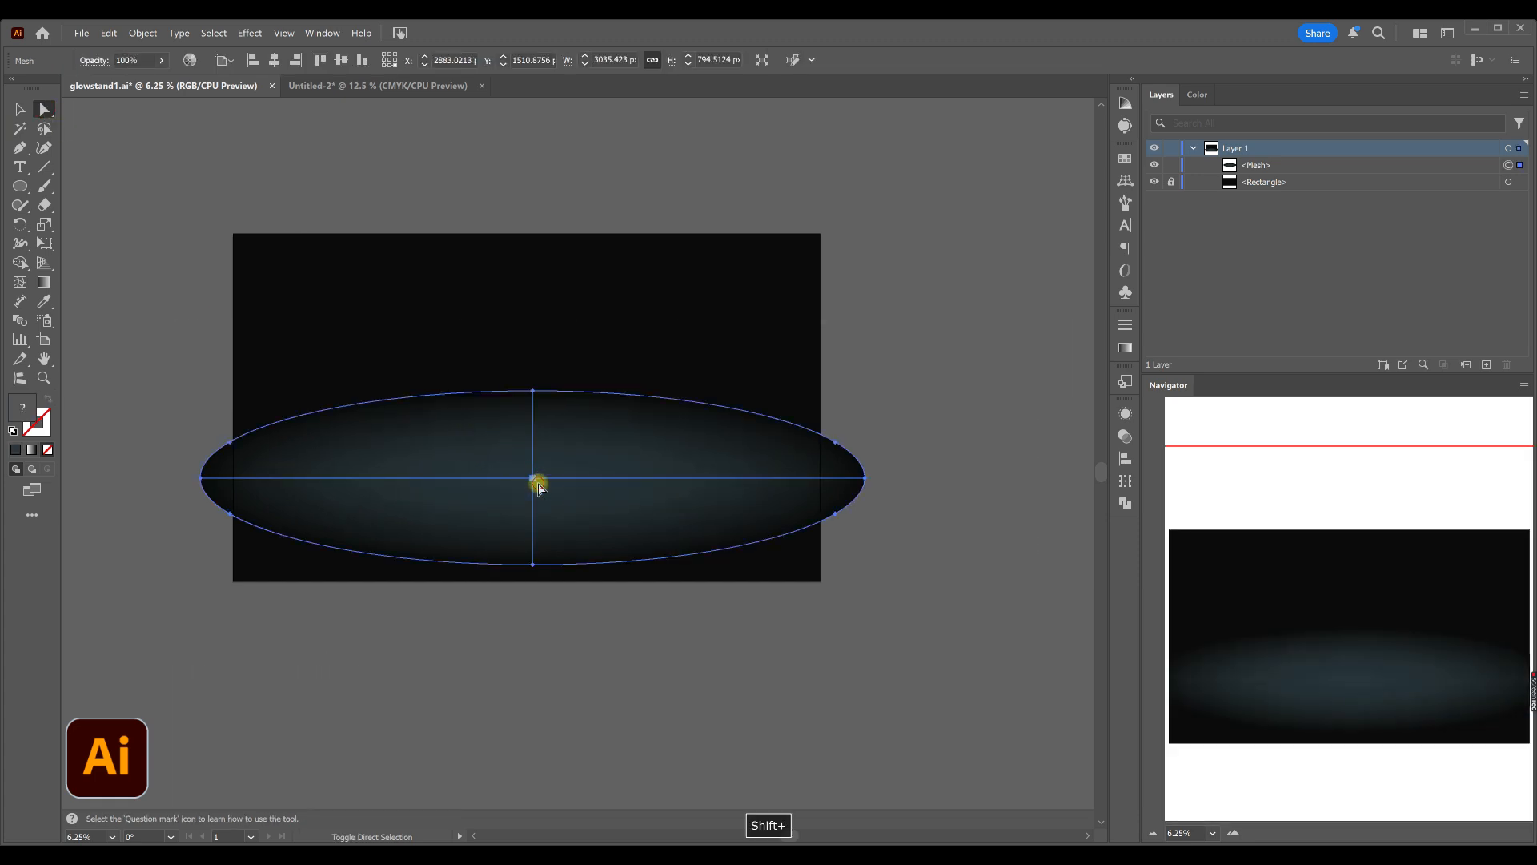
click(161, 61)
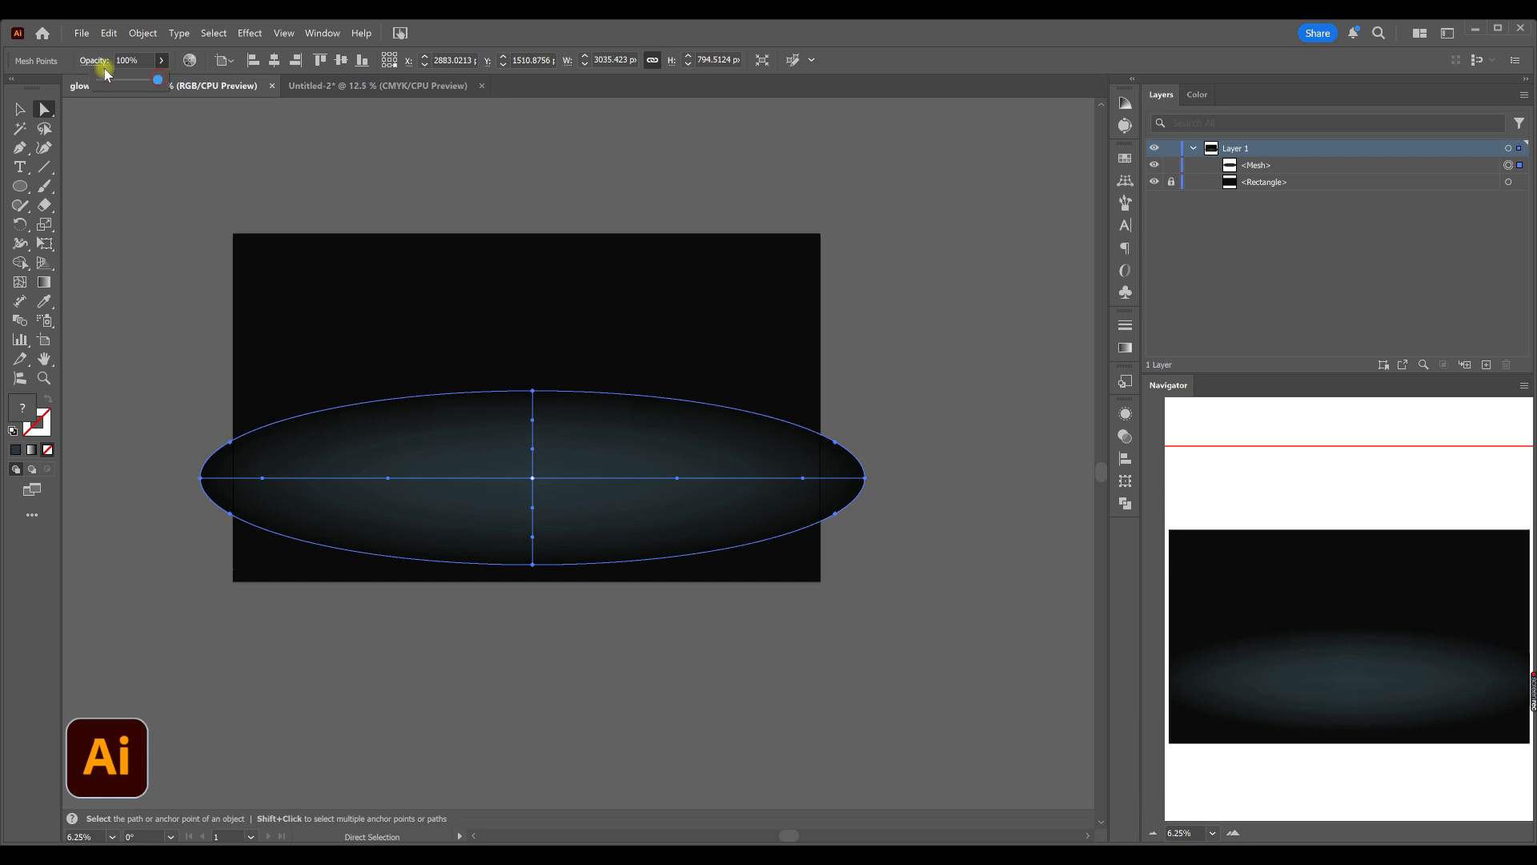
drag(105, 72, 90, 77)
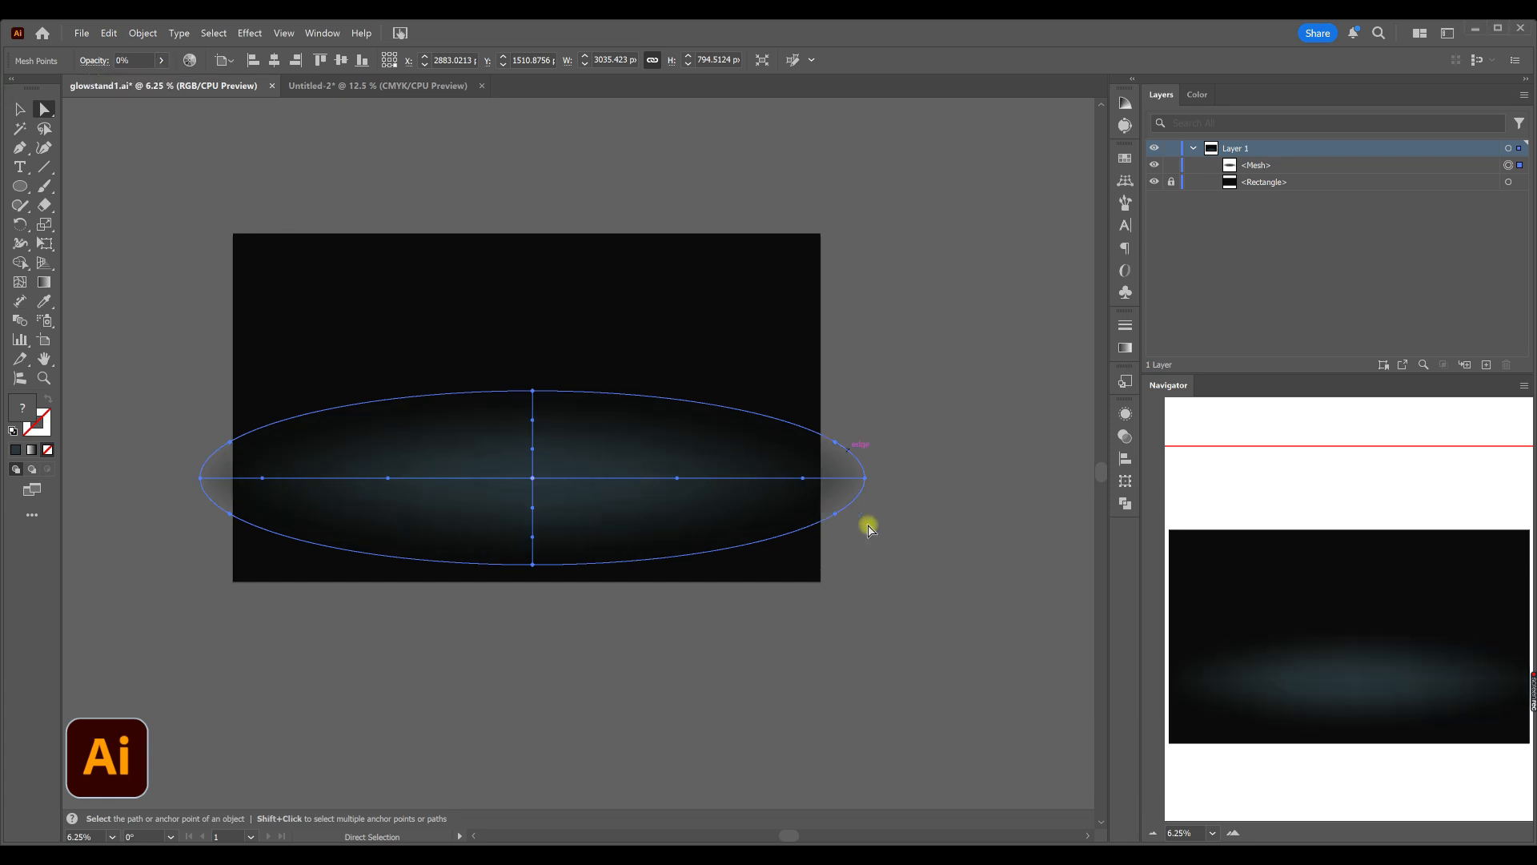
- Reshape the glow mesh by pulling its two lower side points outward and moving its top middle point slightly down
click(833, 512)
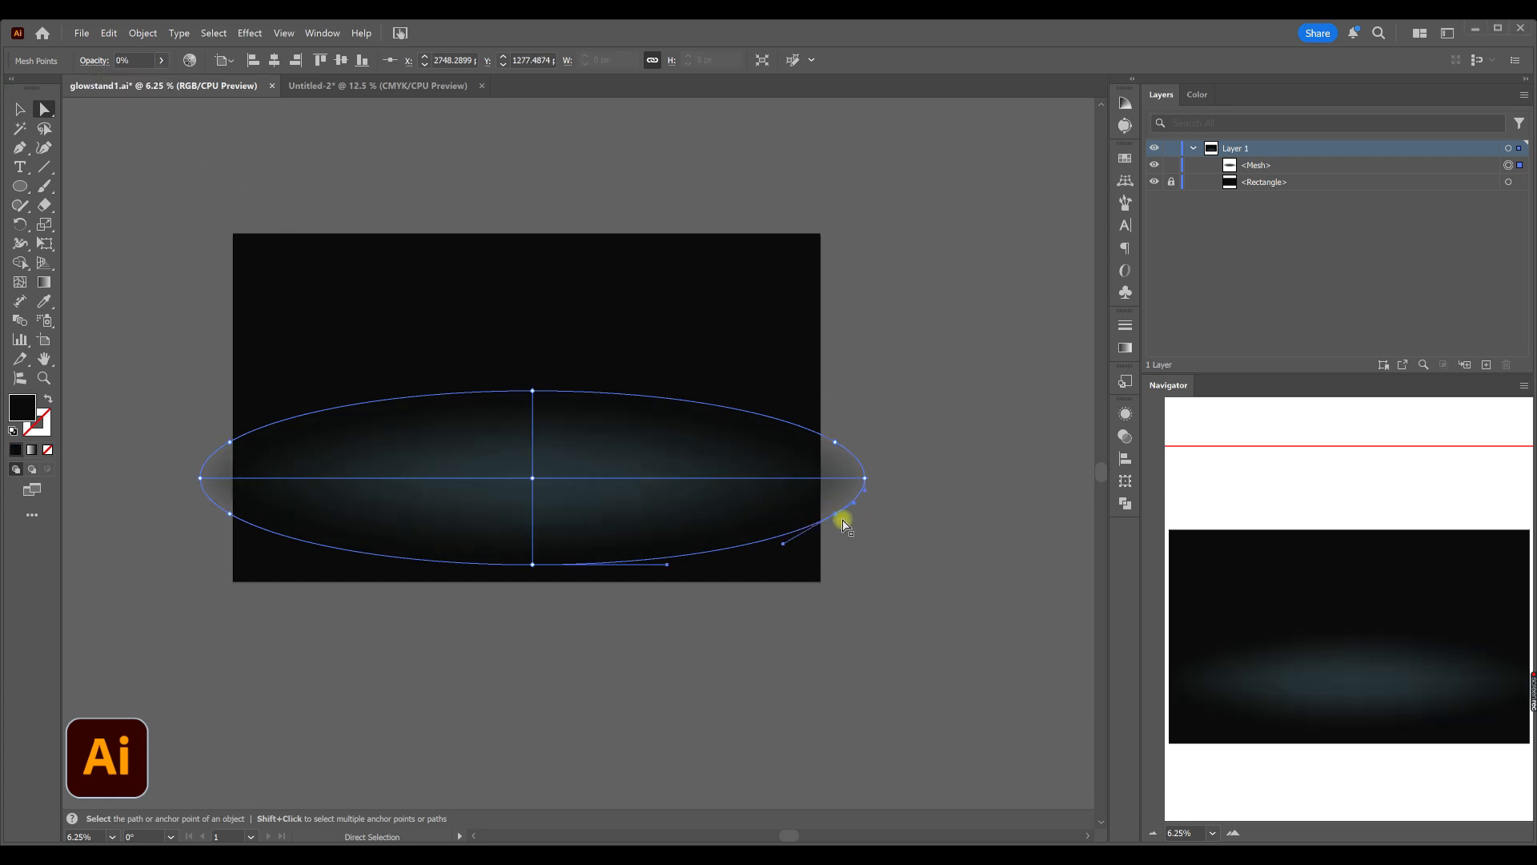
drag(838, 517, 882, 525)
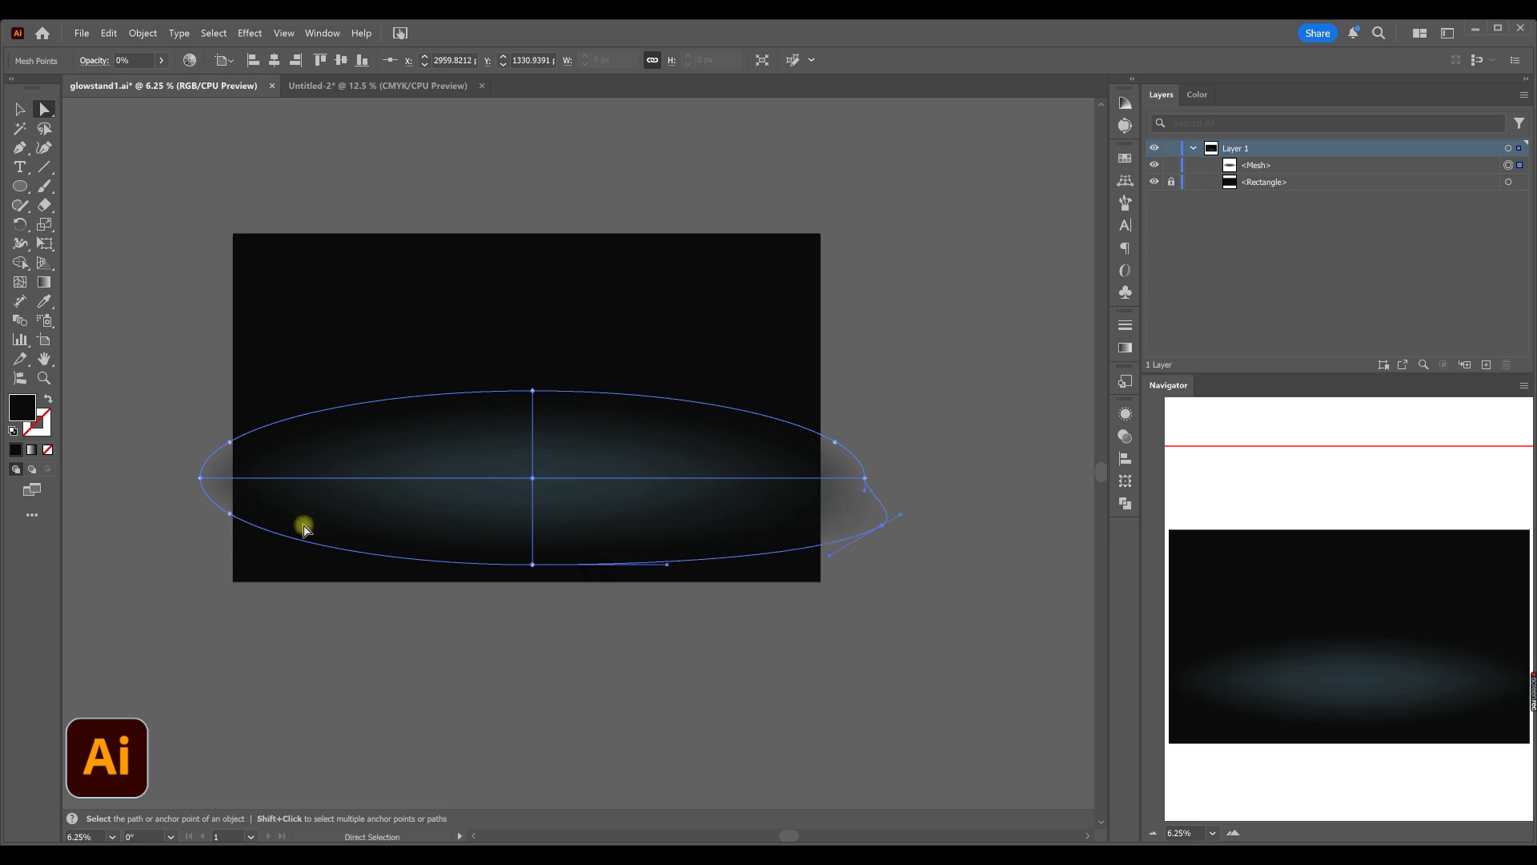
drag(232, 515, 180, 527)
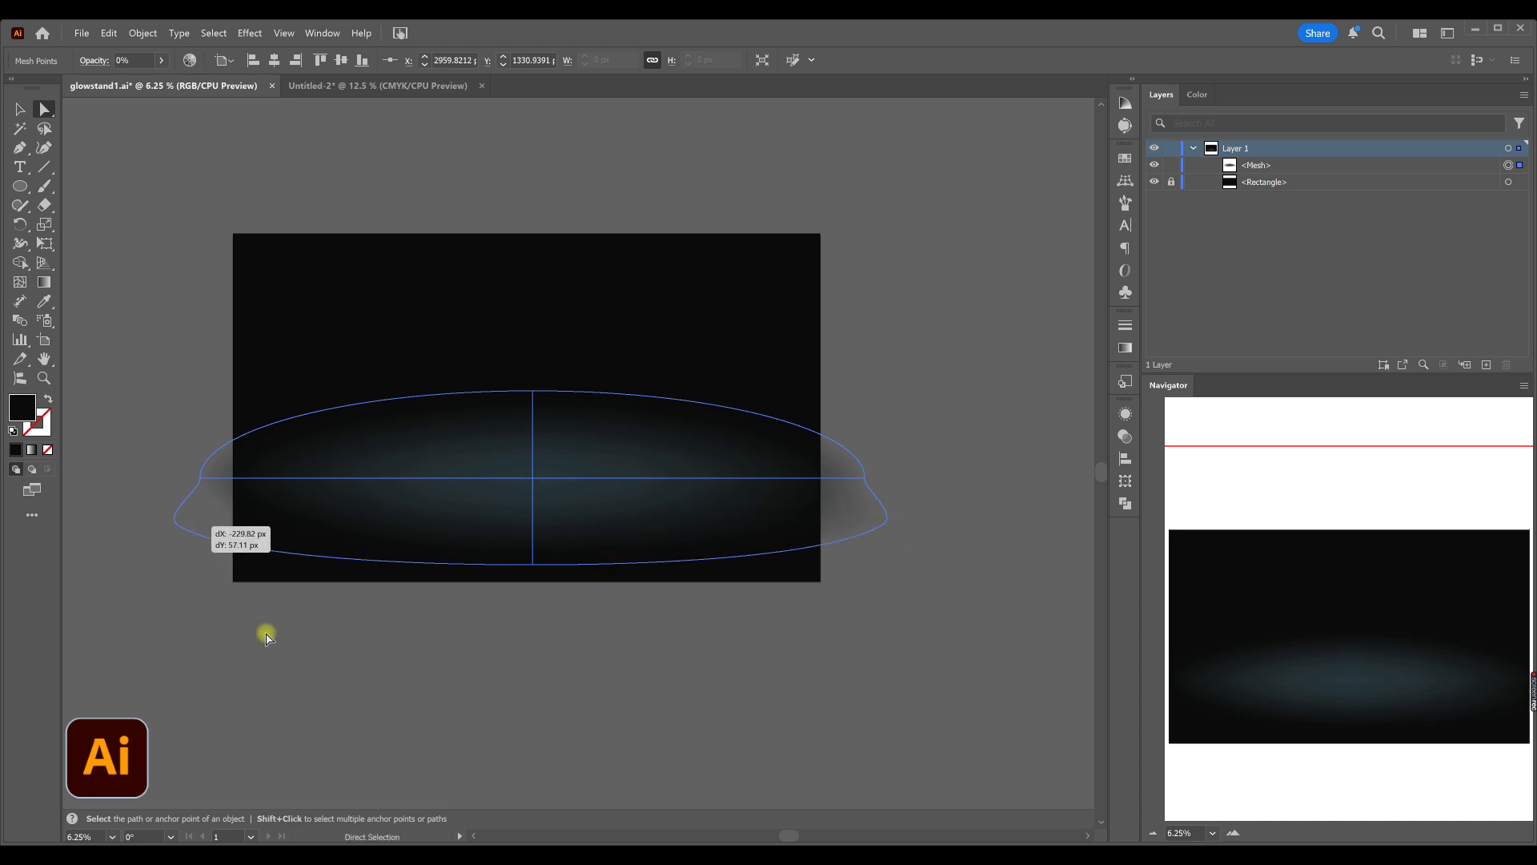
click(474, 634)
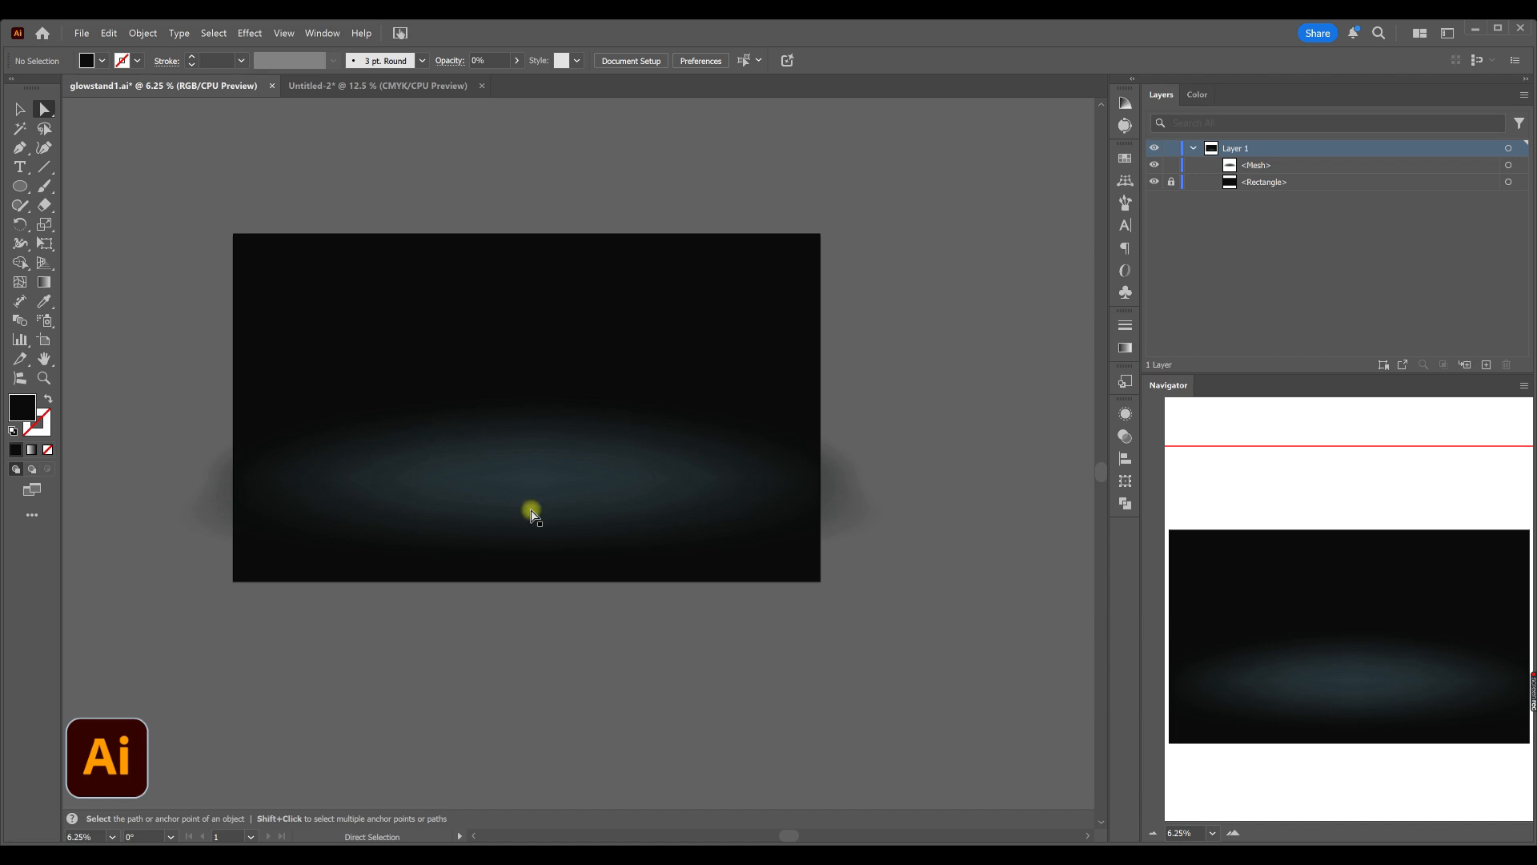
drag(533, 397, 532, 412)
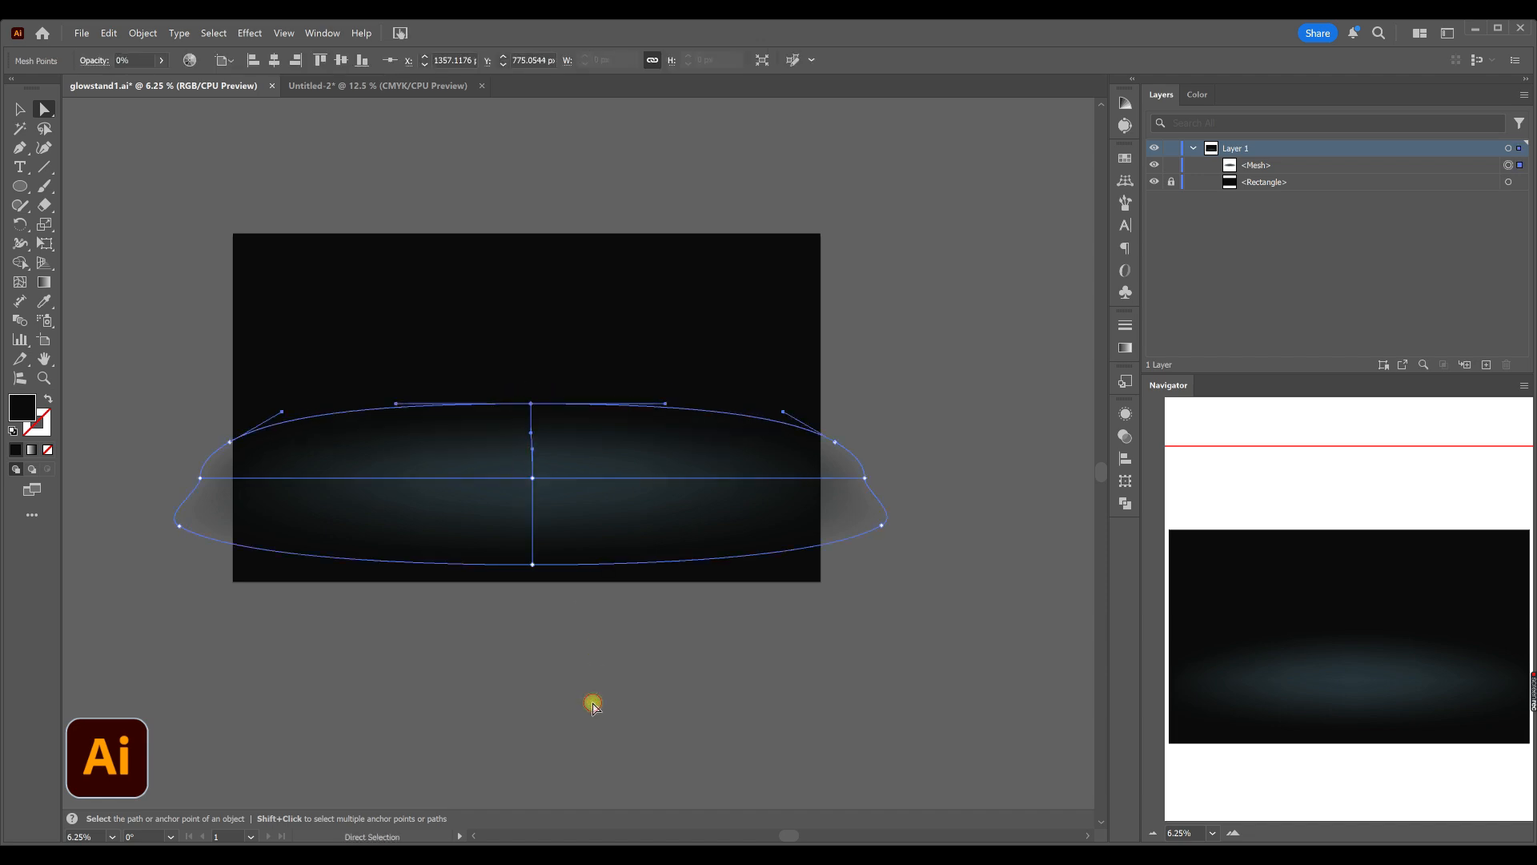
click(616, 683)
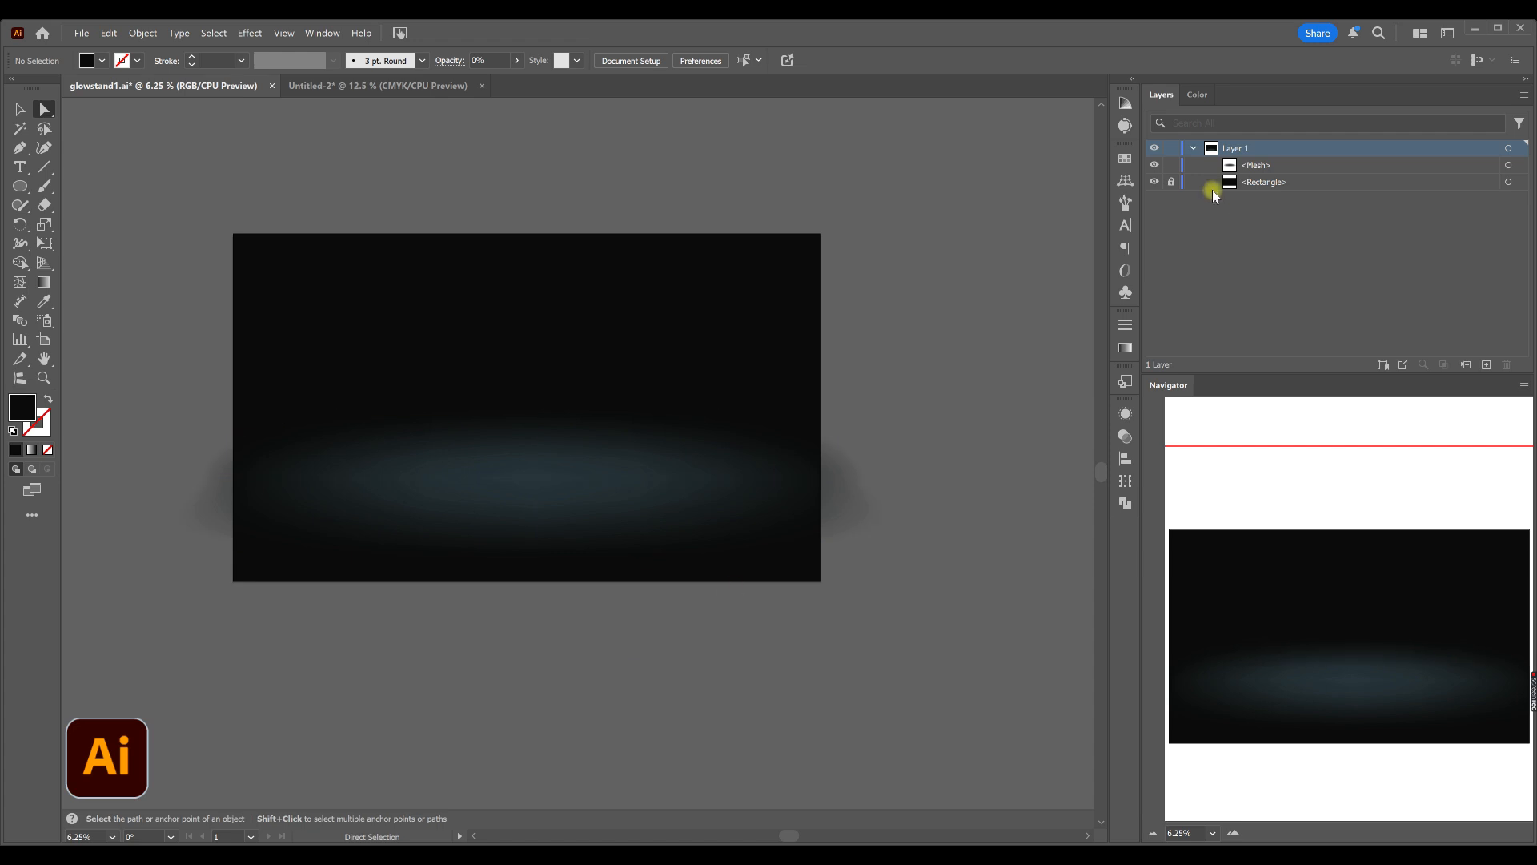
- Unlock the background rectangle, duplicate it above the mesh, and clip all the artwork with the copy as a clipping mask
click(1171, 182)
alt+click(1257, 182)
drag(1257, 162, 1256, 156)
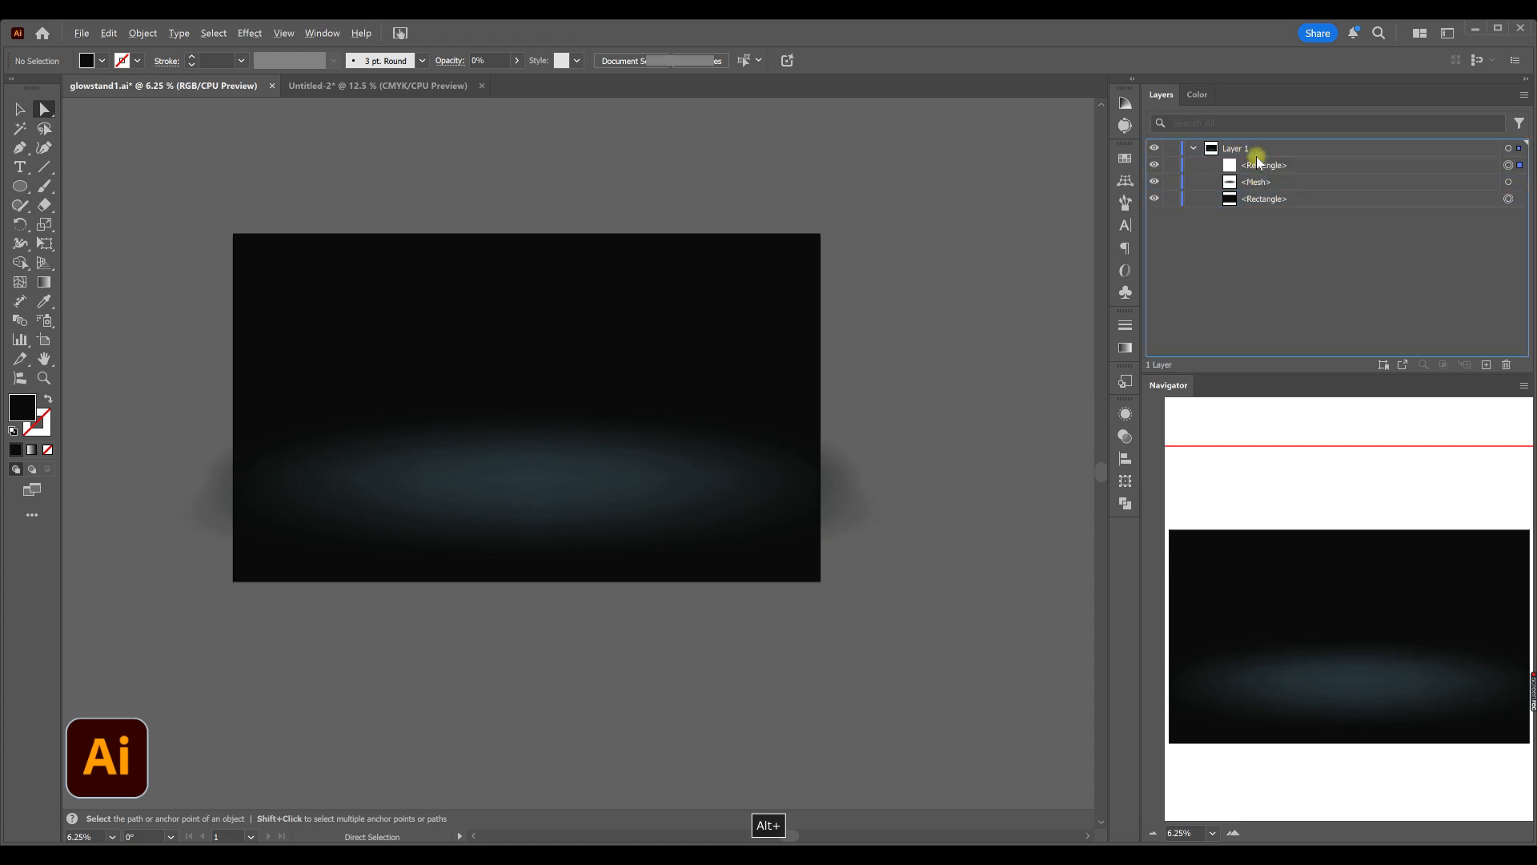
key(ctrl+a)
right_click(195, 257)
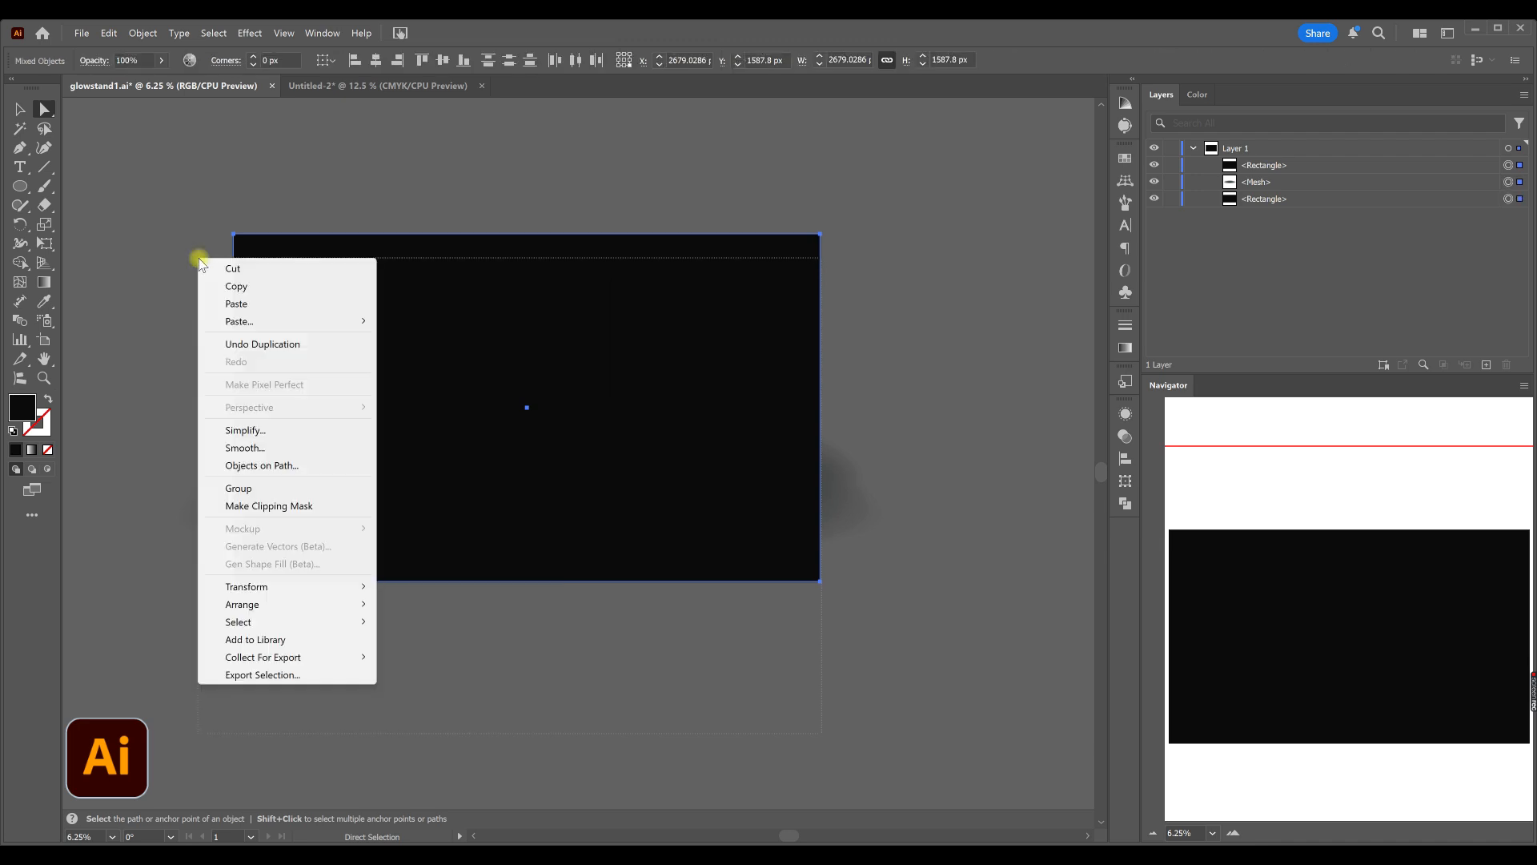
click(261, 505)
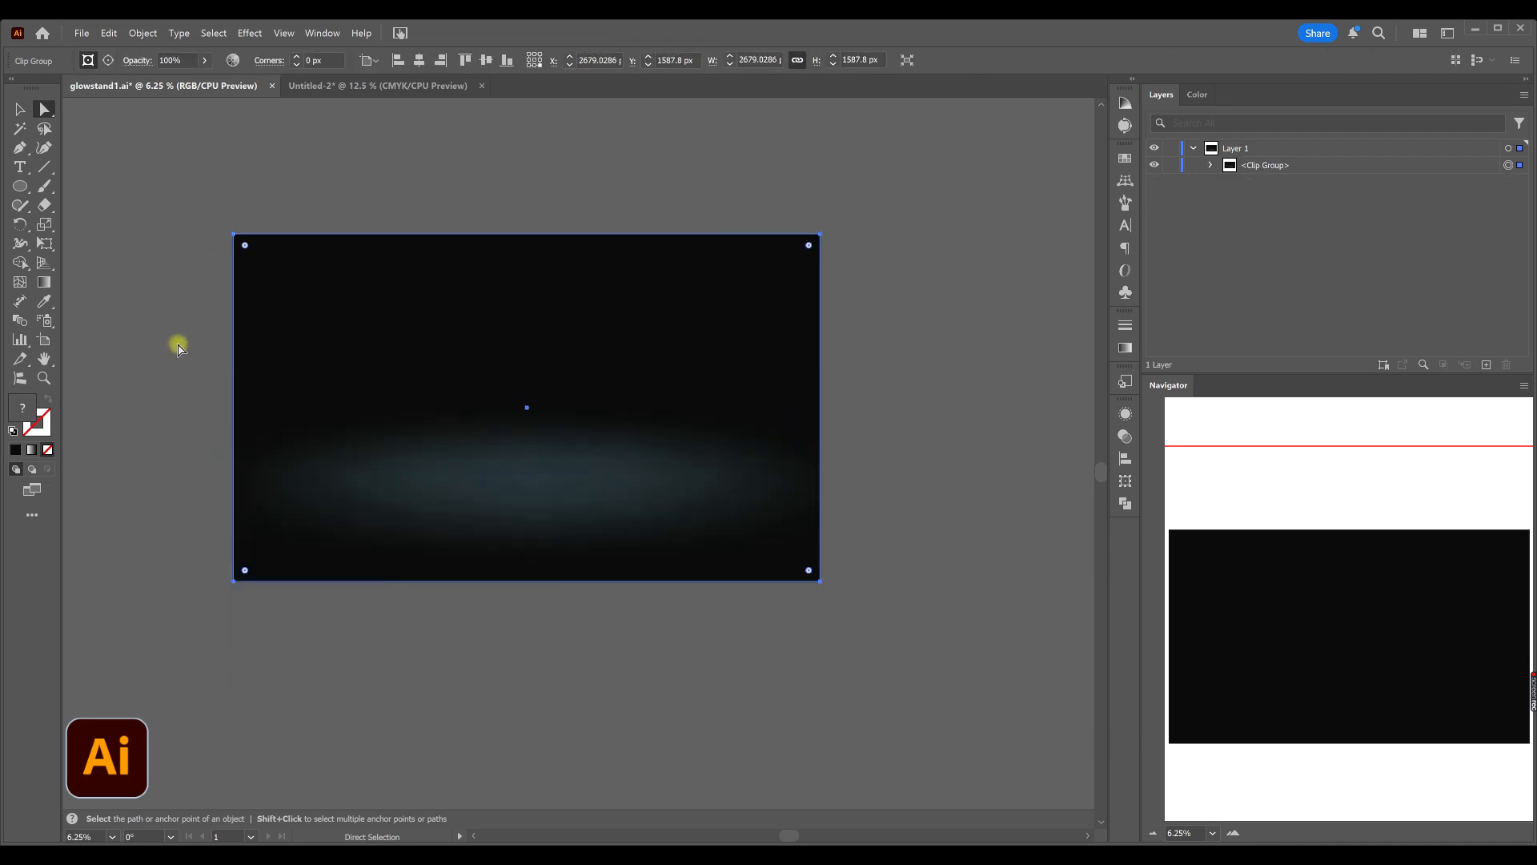
click(812, 189)
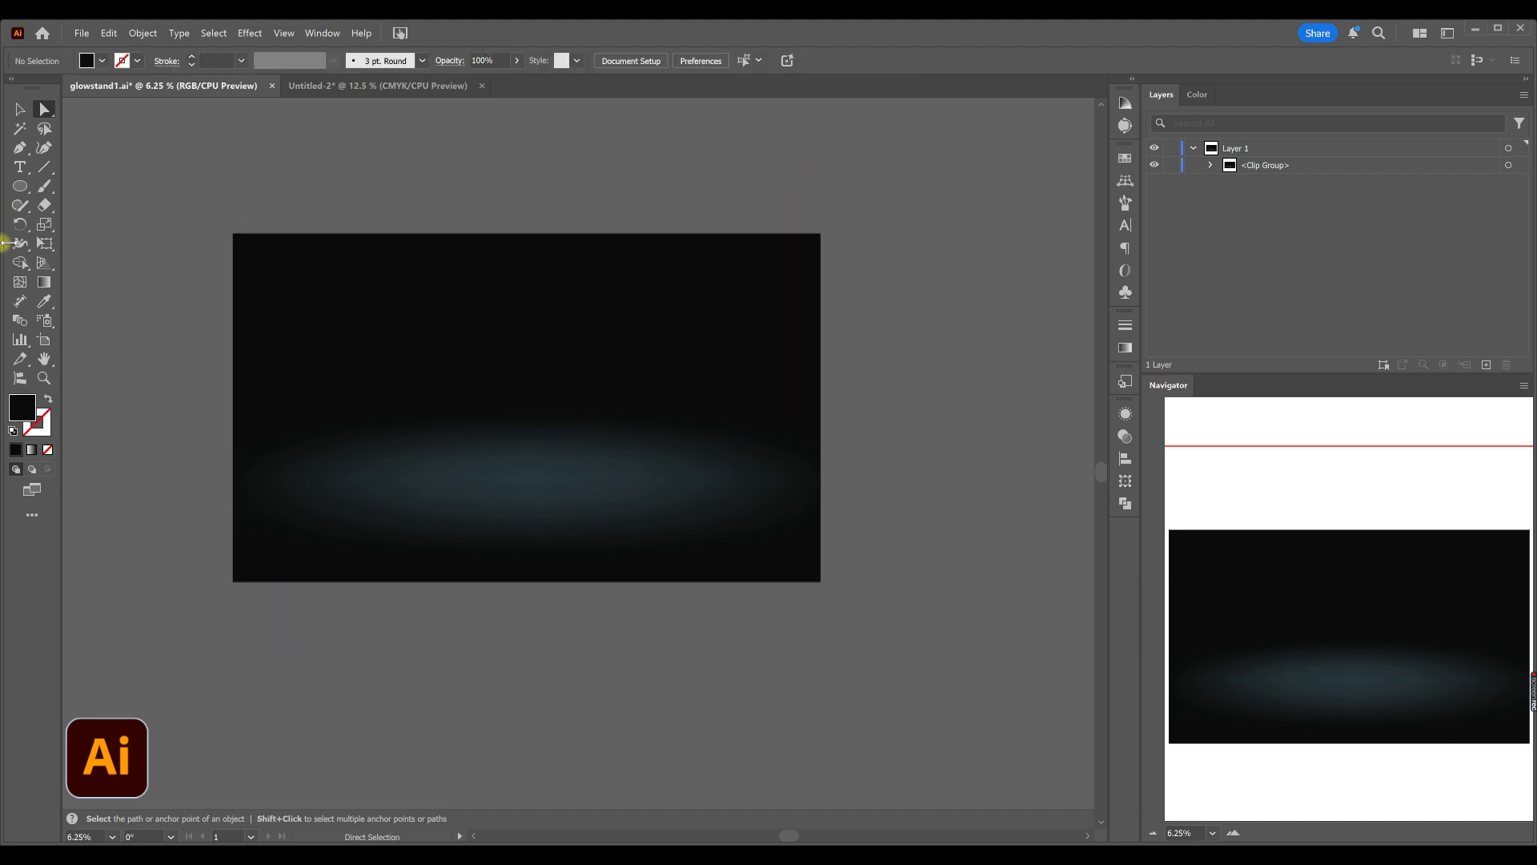
- Draw a rectangle about 1328 × 1145 px overlapping the background's upper middle and add a mesh point midway along its top edge
drag(21, 182, 70, 185)
drag(378, 137, 669, 387)
click(20, 281)
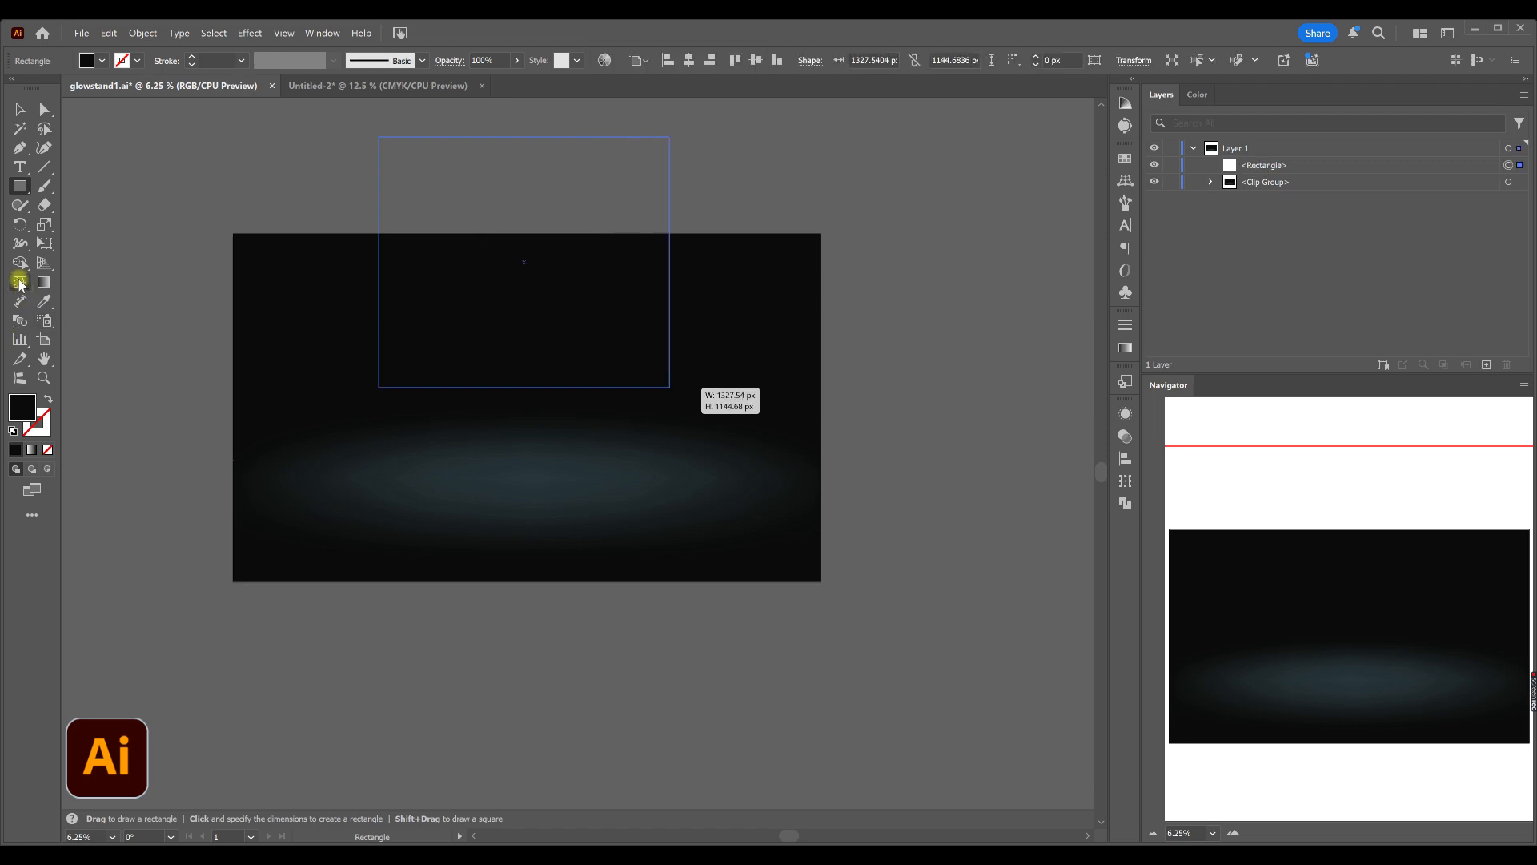
click(520, 137)
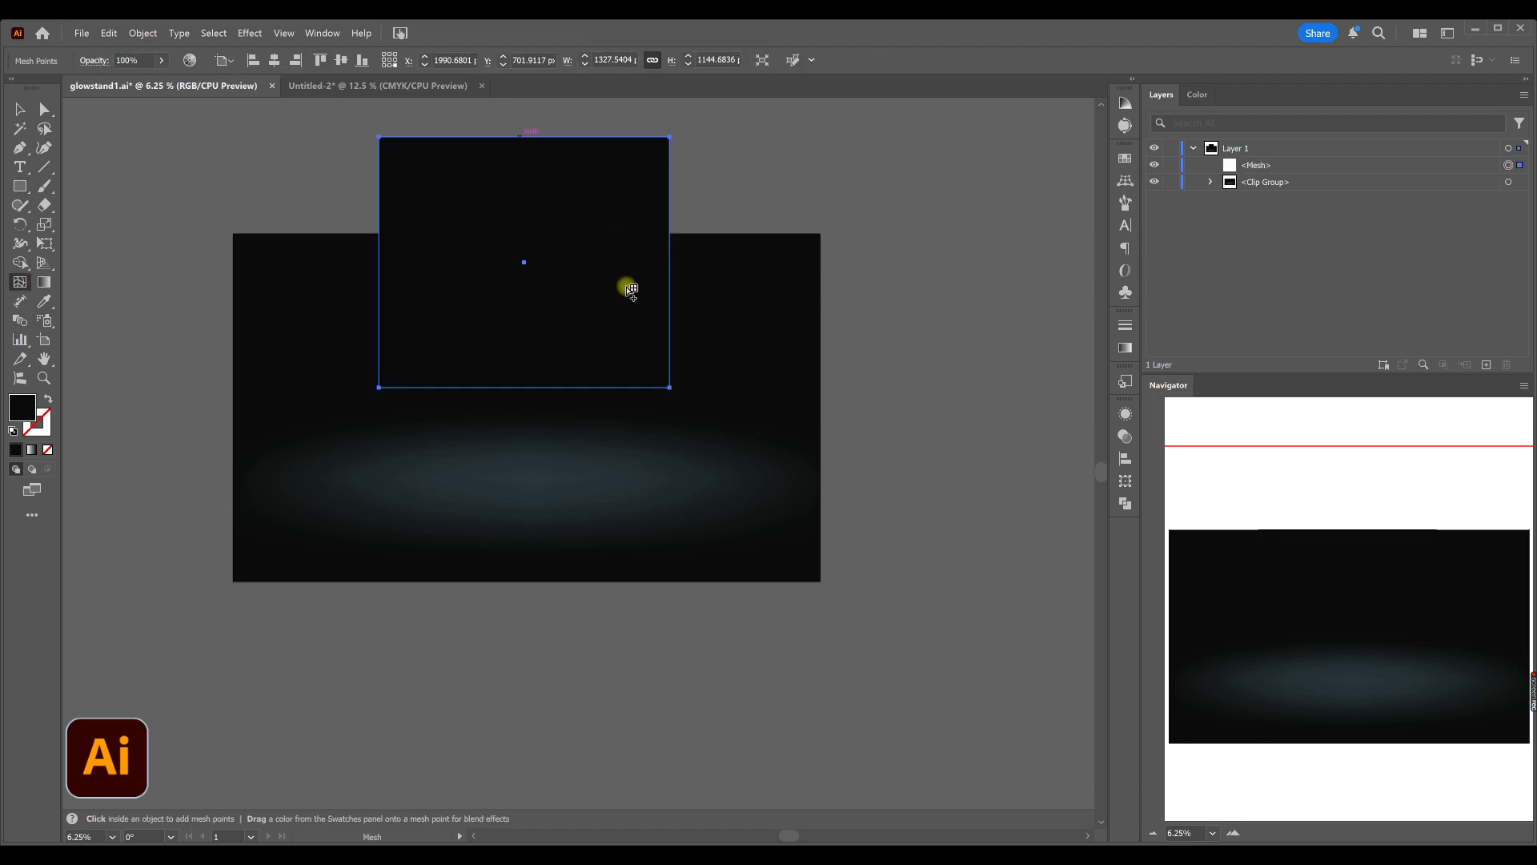
- Colour the upper rectangle's top middle mesh point with the blue-grey sampled from the centre of the floor glow
click(44, 301)
click(530, 475)
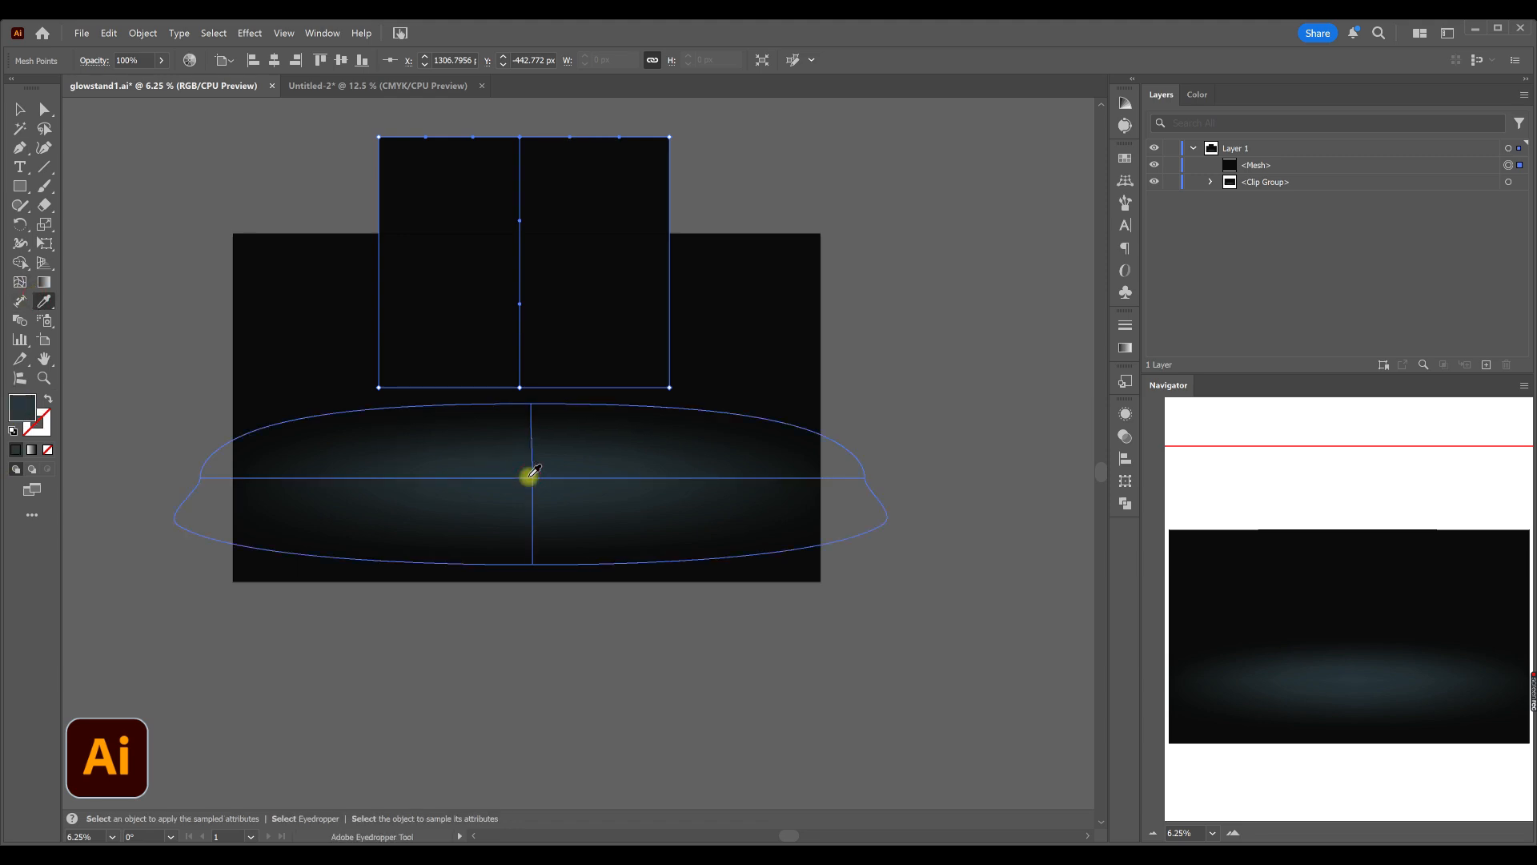
click(19, 108)
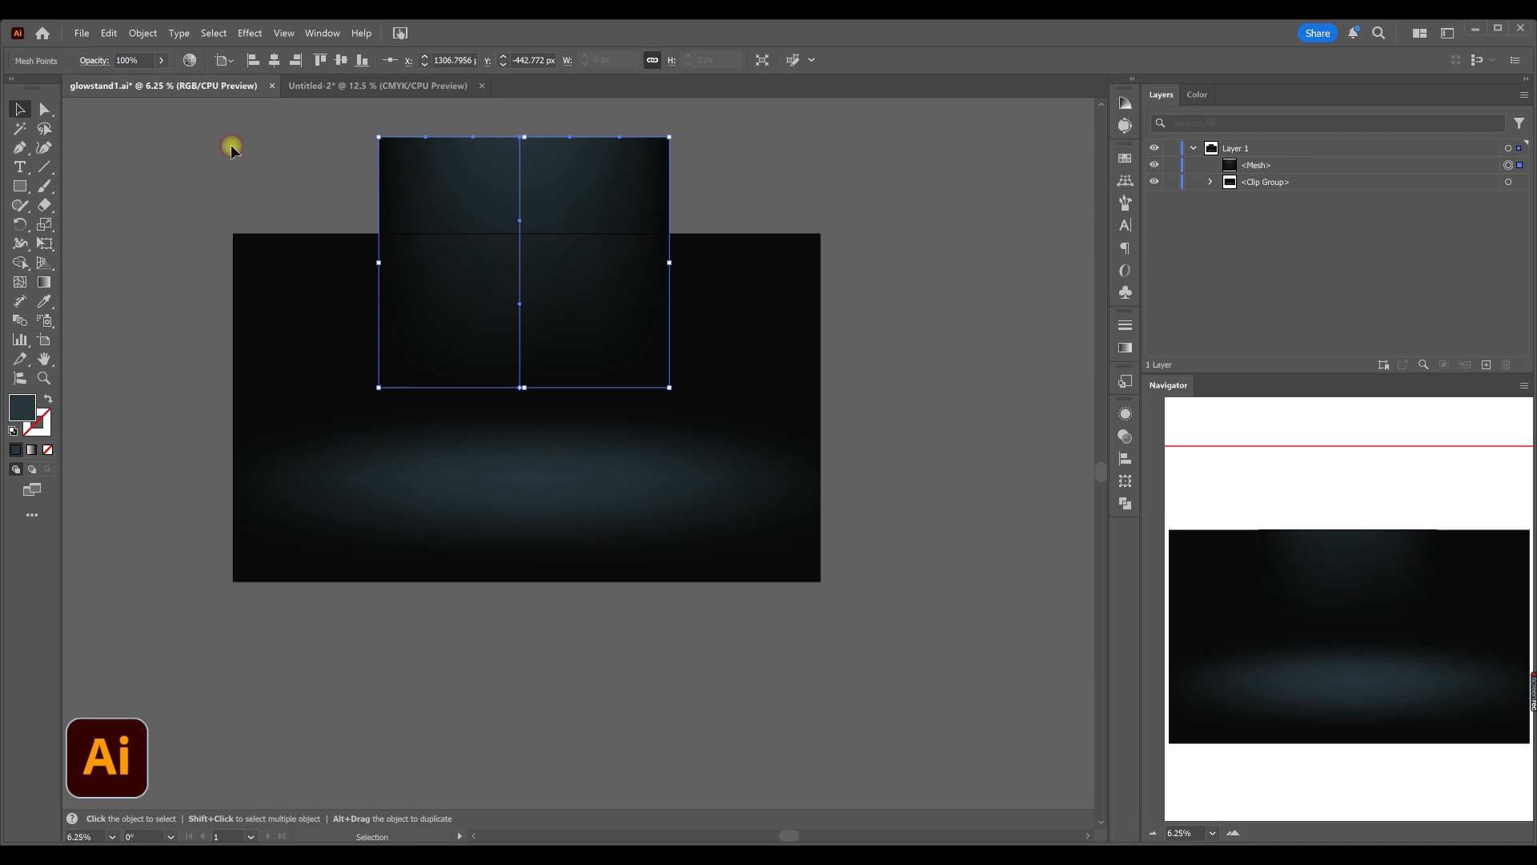
click(230, 144)
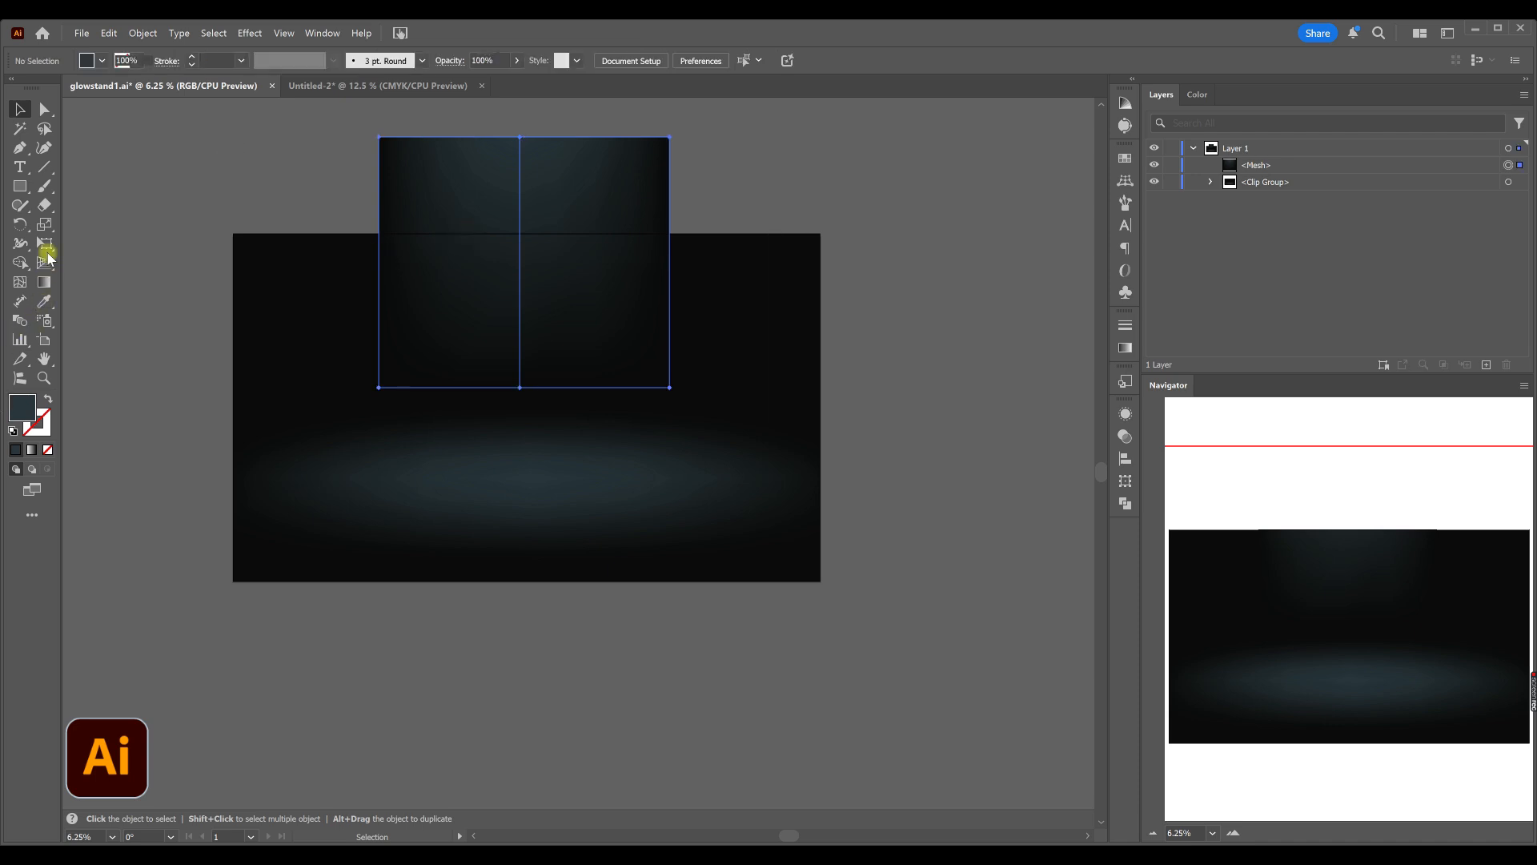
- Apply a perspective distortion with Free Transform, widening the upper mesh's bottom edge symmetrically to about 2187 px
click(45, 244)
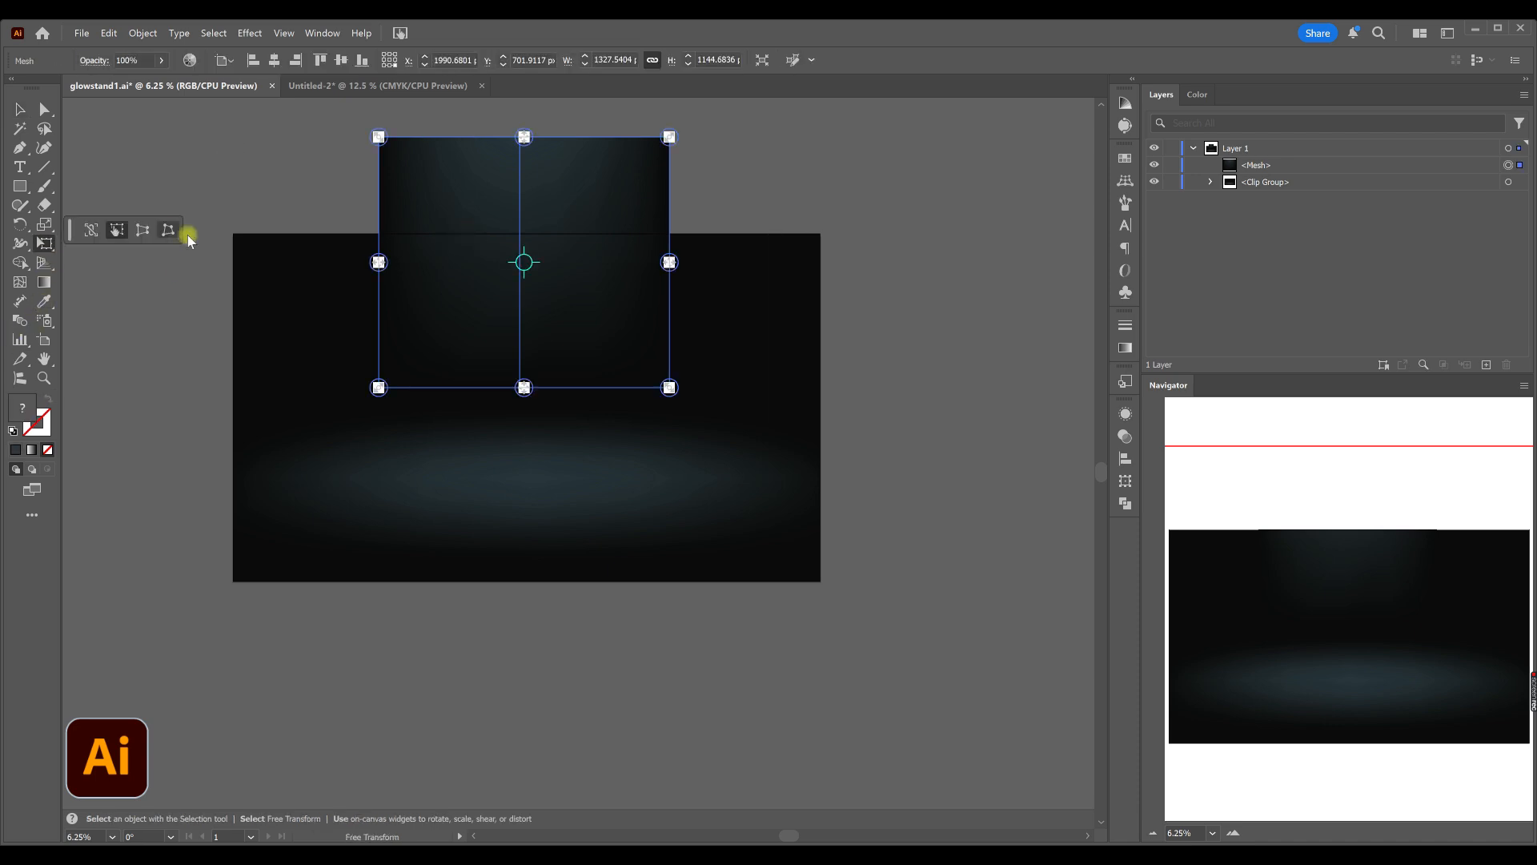
click(168, 230)
click(137, 232)
drag(379, 387, 285, 382)
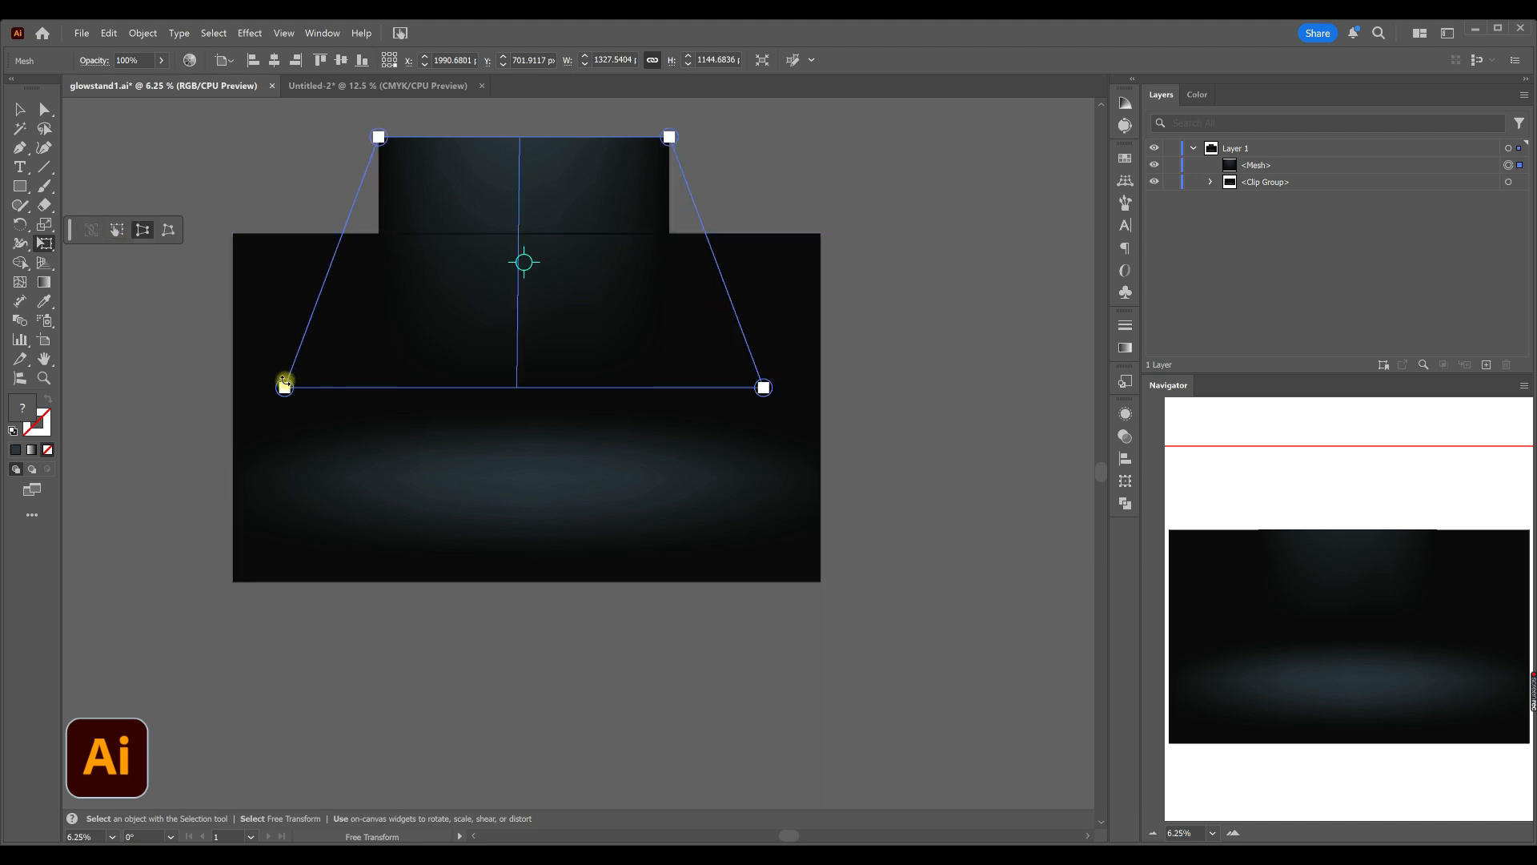
- Lower the trapezoid mesh until its top edge sits just above the background's, and make it about 1028 px tall, reaching the floor glow
click(20, 109)
drag(516, 137, 566, 187)
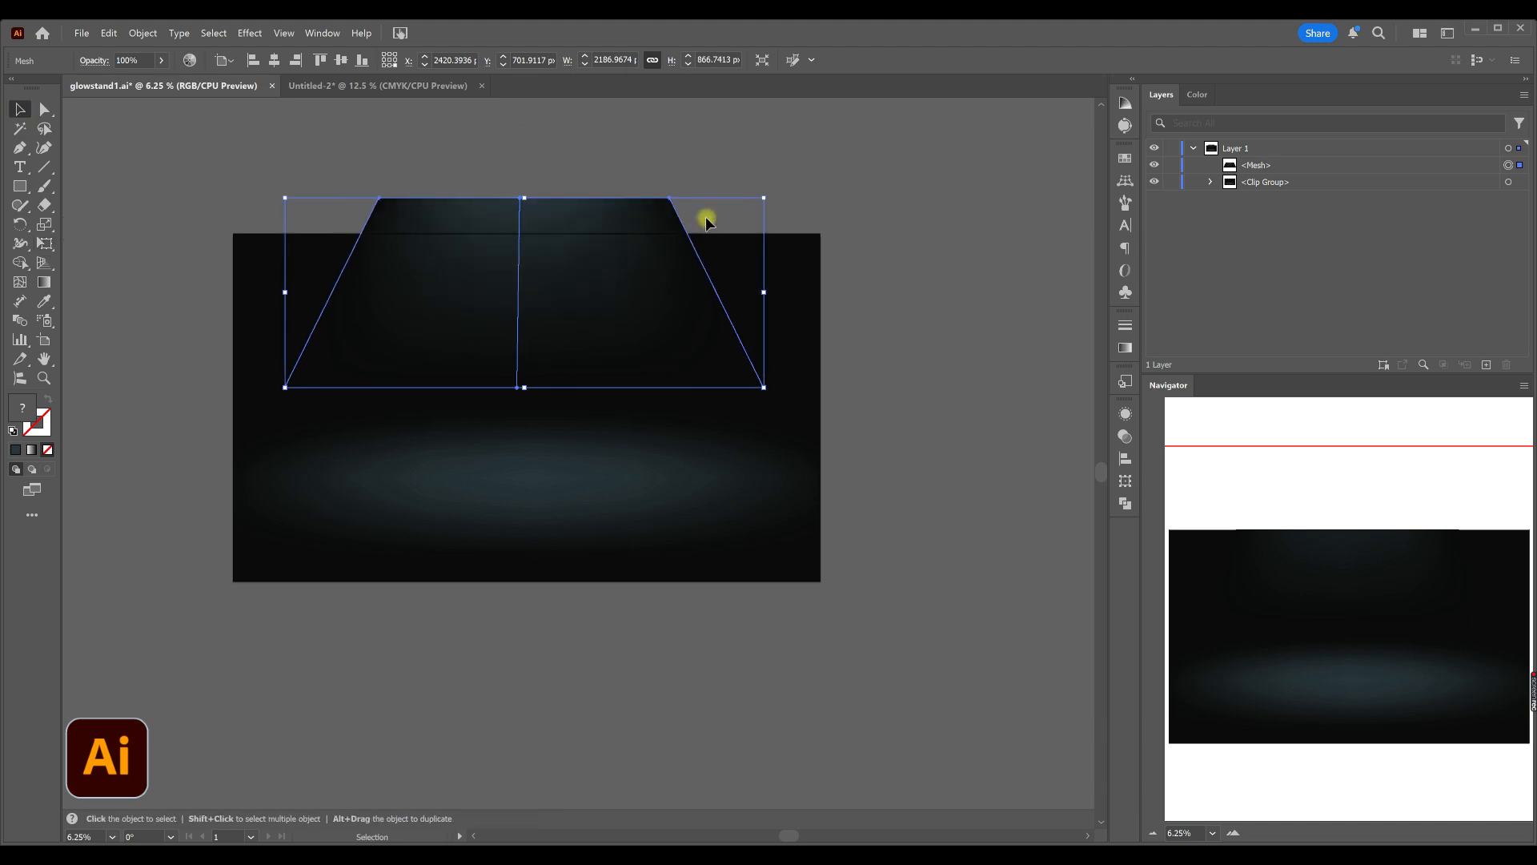
drag(491, 223, 489, 251)
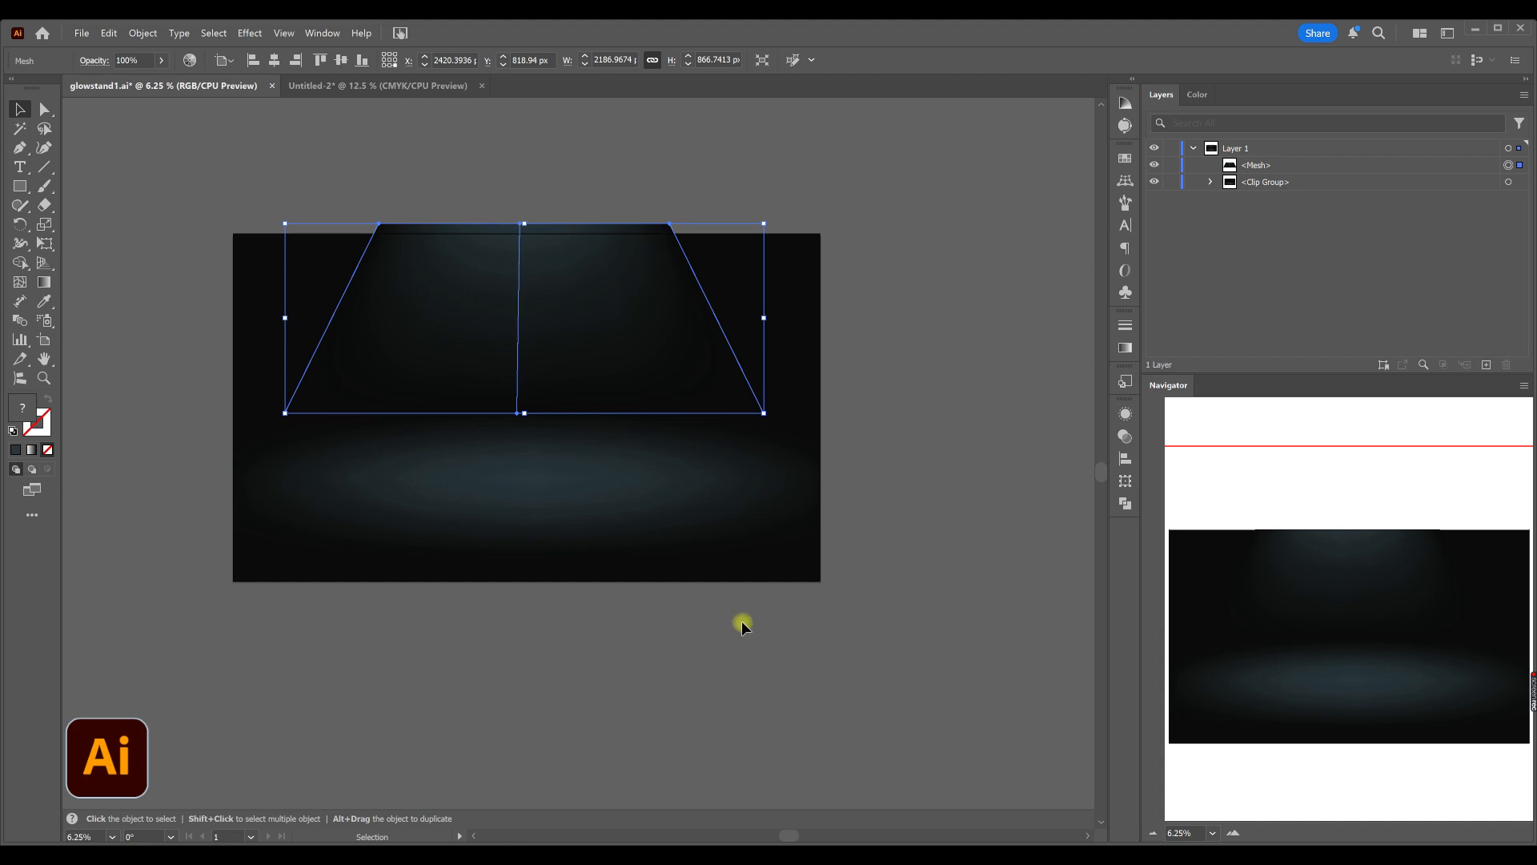
drag(525, 414, 529, 449)
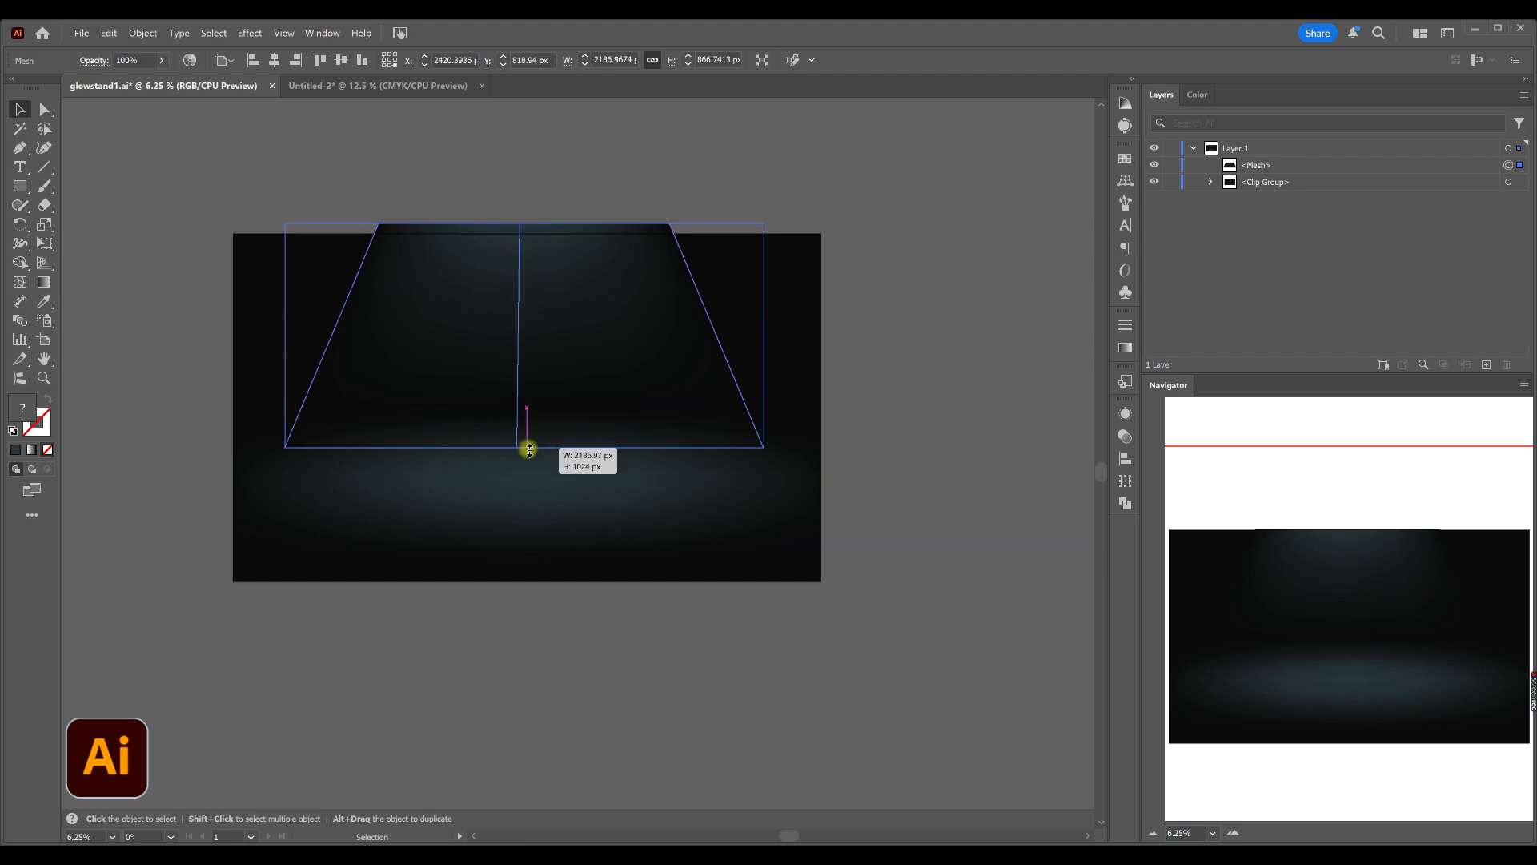
- Move the trapezoid mesh into the clip group, directly beneath the clipping rectangle
click(1210, 182)
drag(1251, 182, 1252, 207)
click(907, 305)
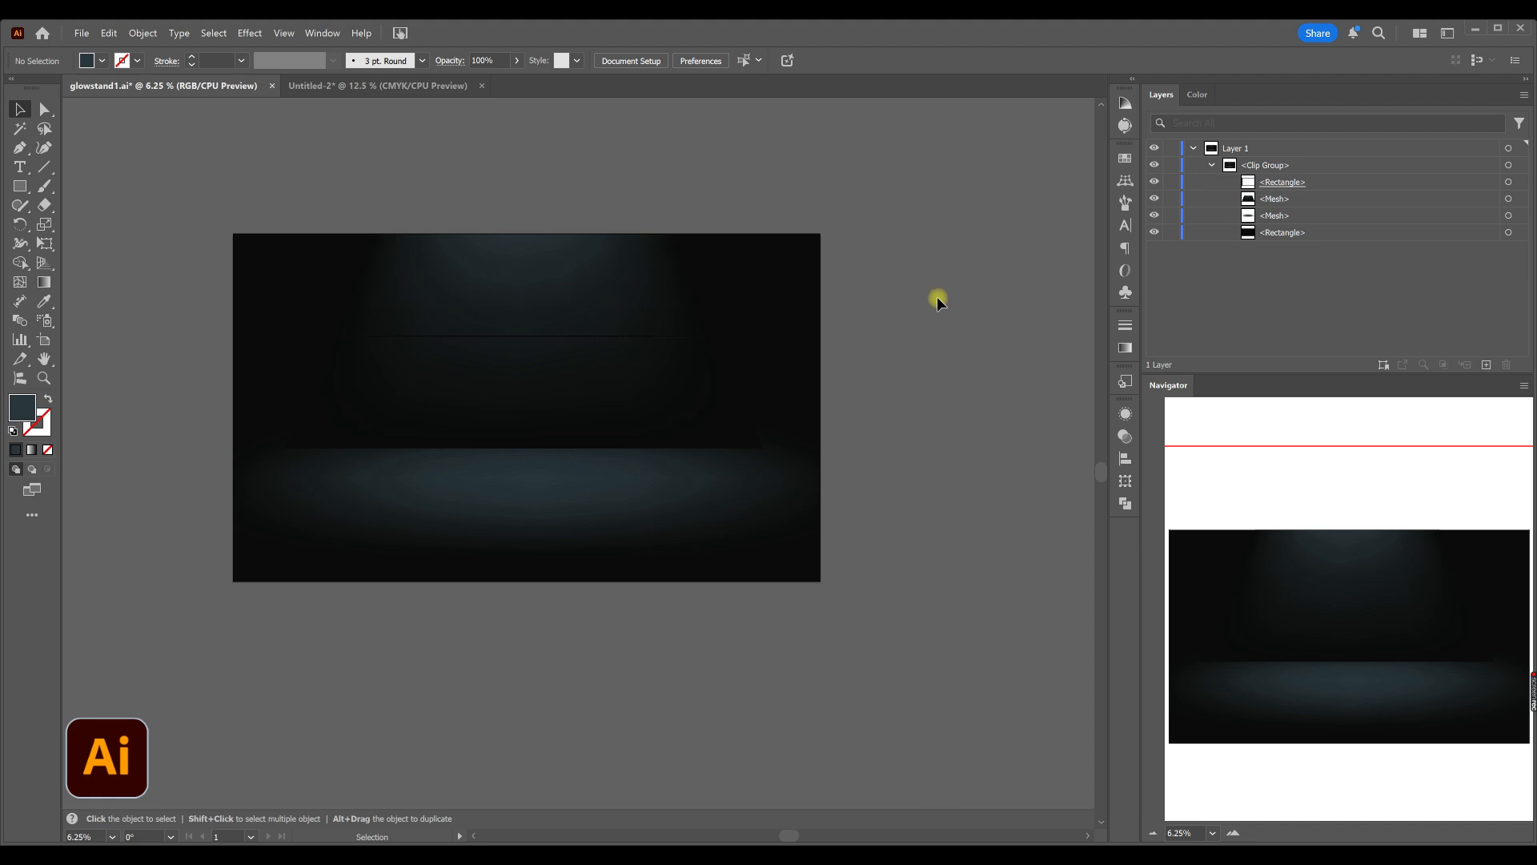
- Set the blending mode of the trapezoid light mesh to Screen
click(1520, 199)
click(1125, 432)
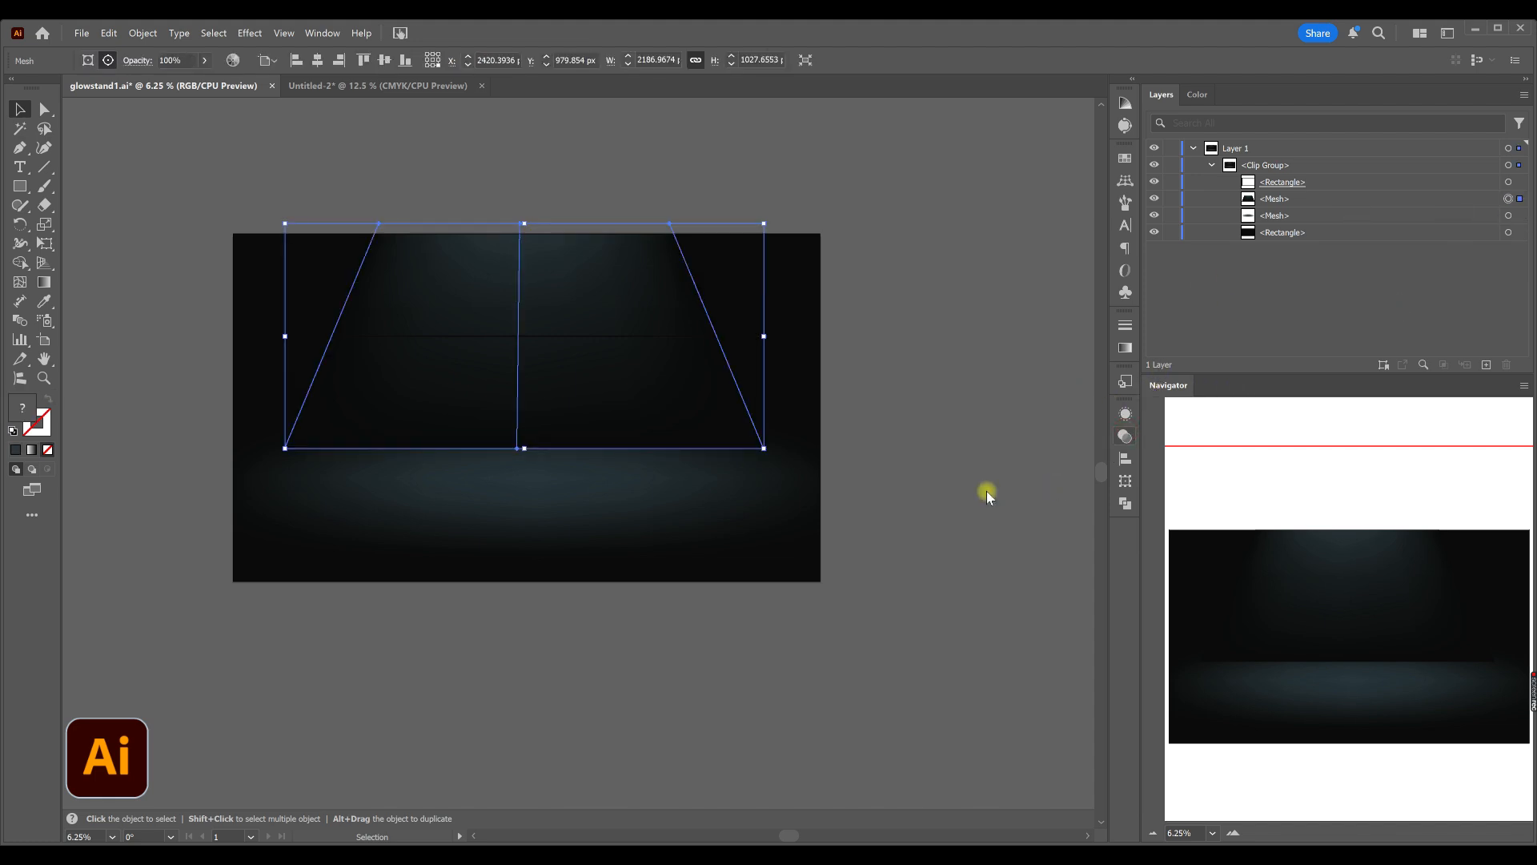
click(961, 432)
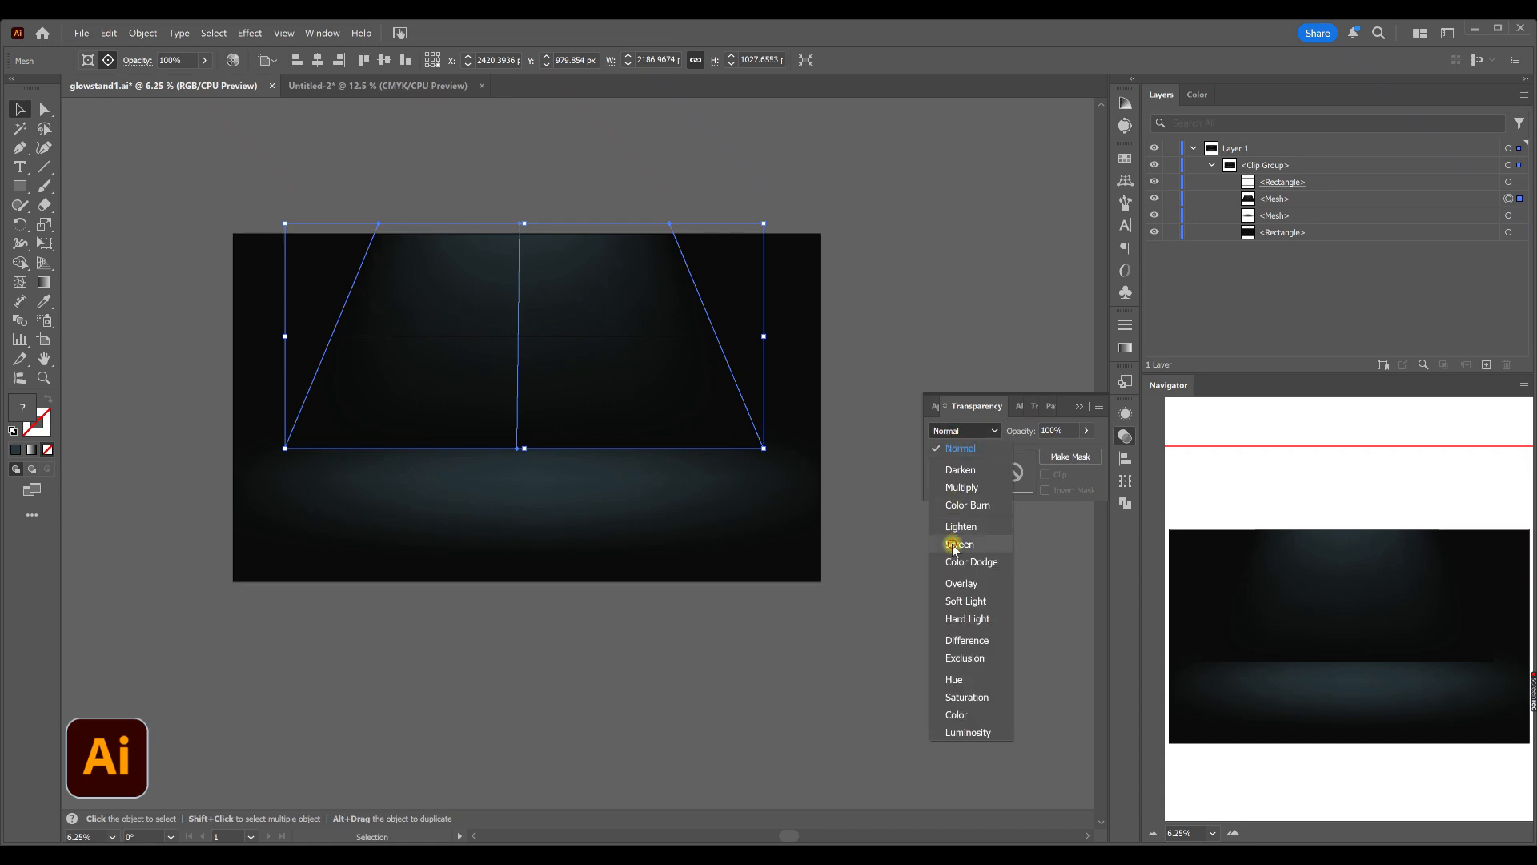
click(953, 540)
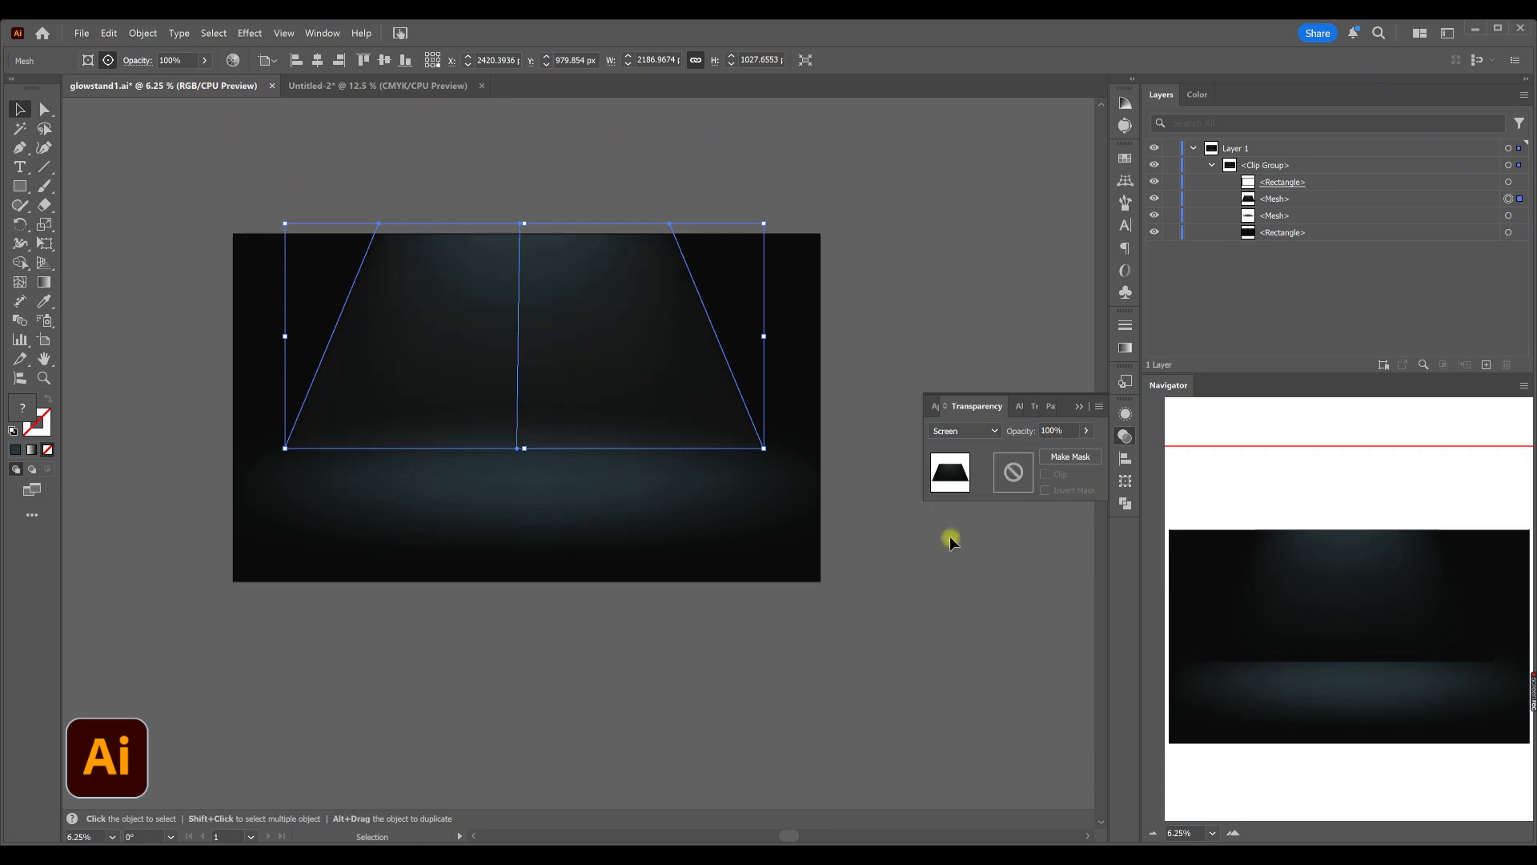
click(915, 247)
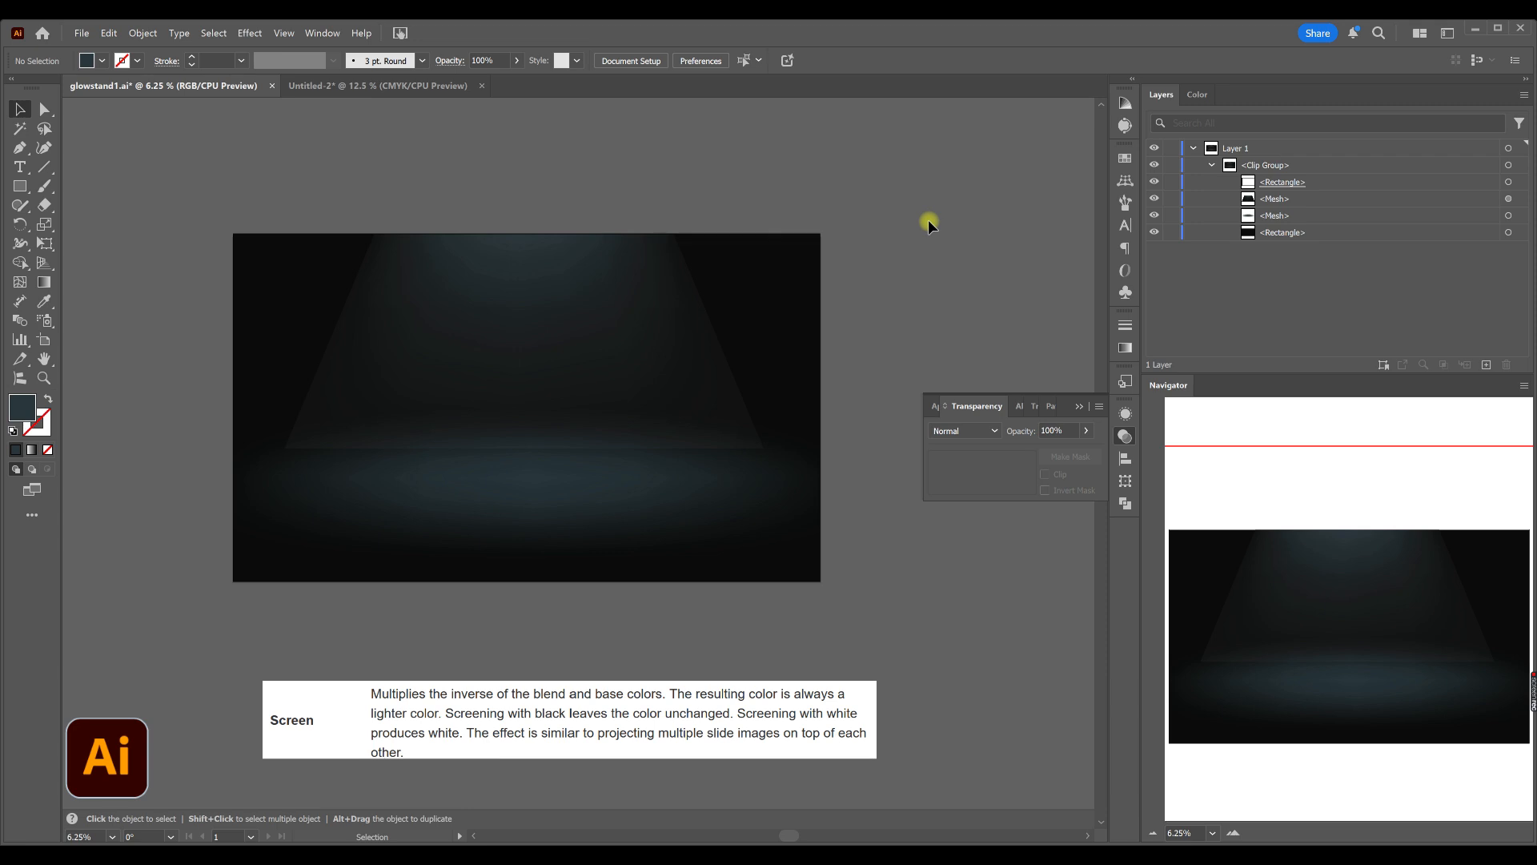
- Select all of the light mesh's points except the top middle one and set their colour to 000000
click(1508, 199)
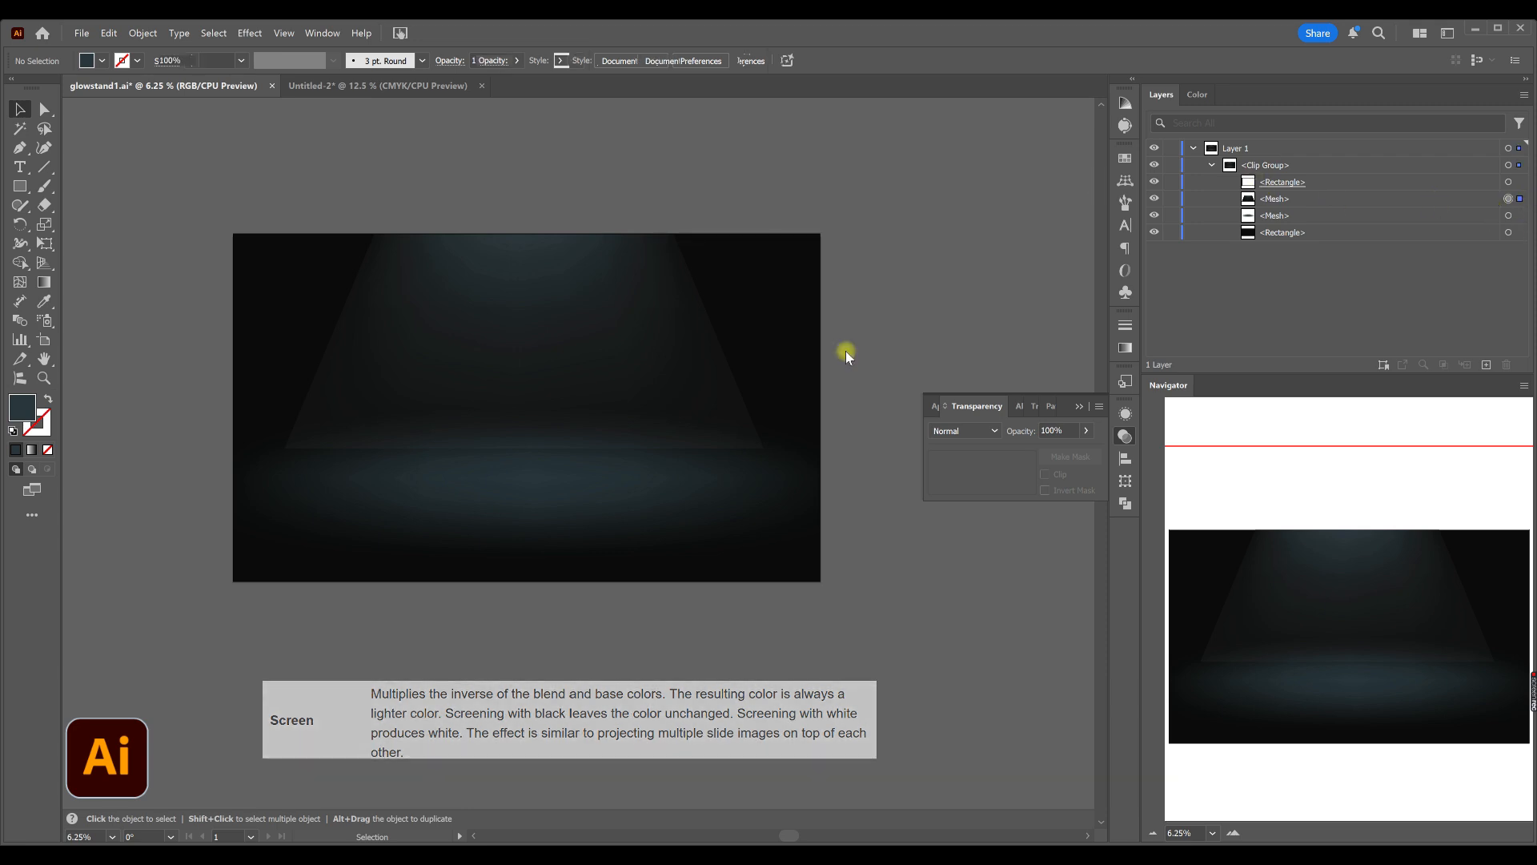
click(44, 109)
click(528, 224)
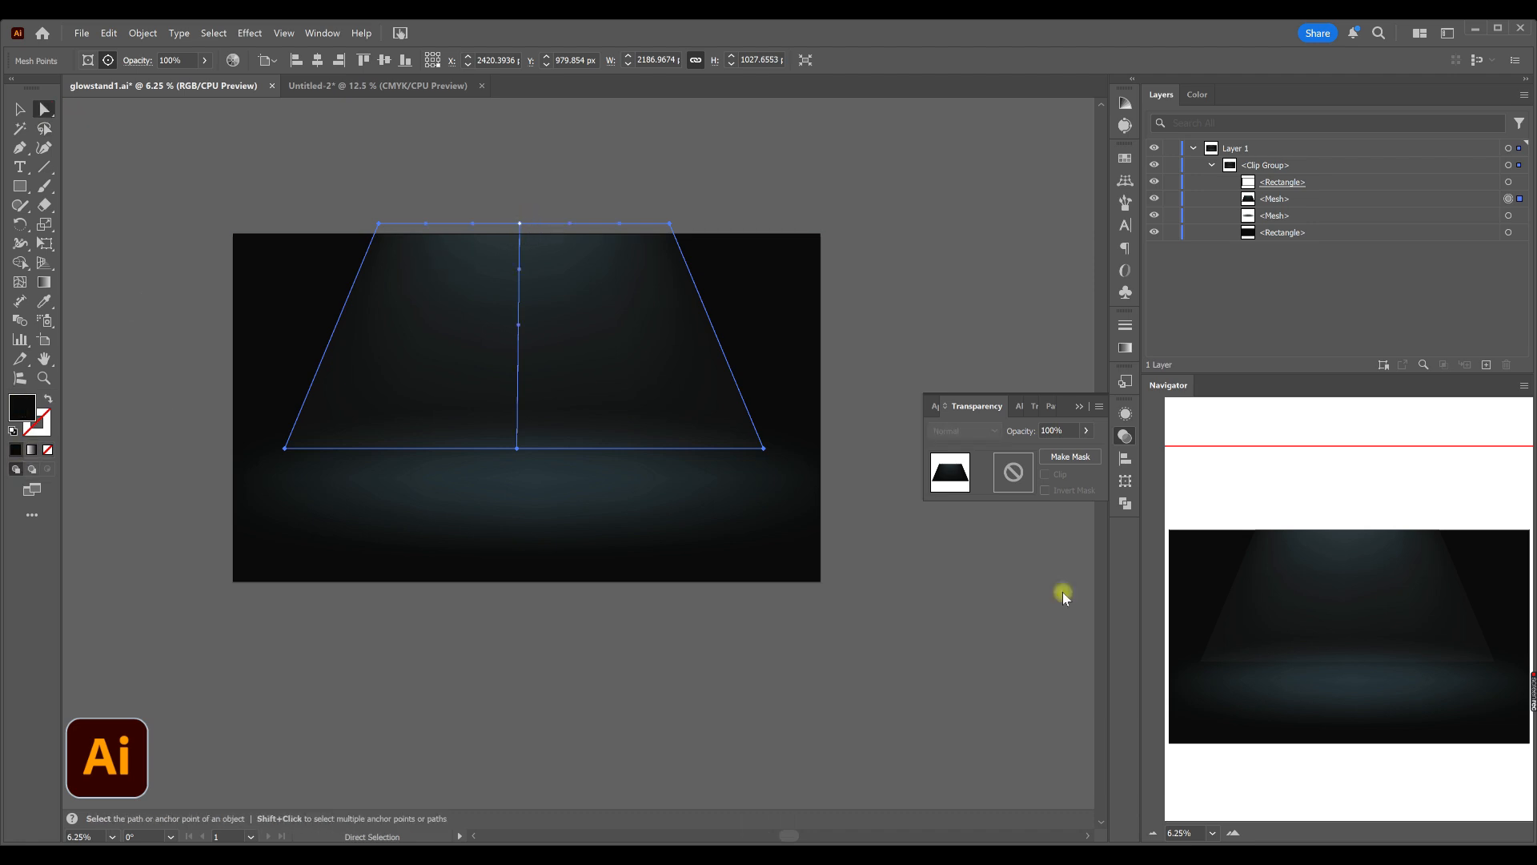
drag(1072, 669, 1052, 739)
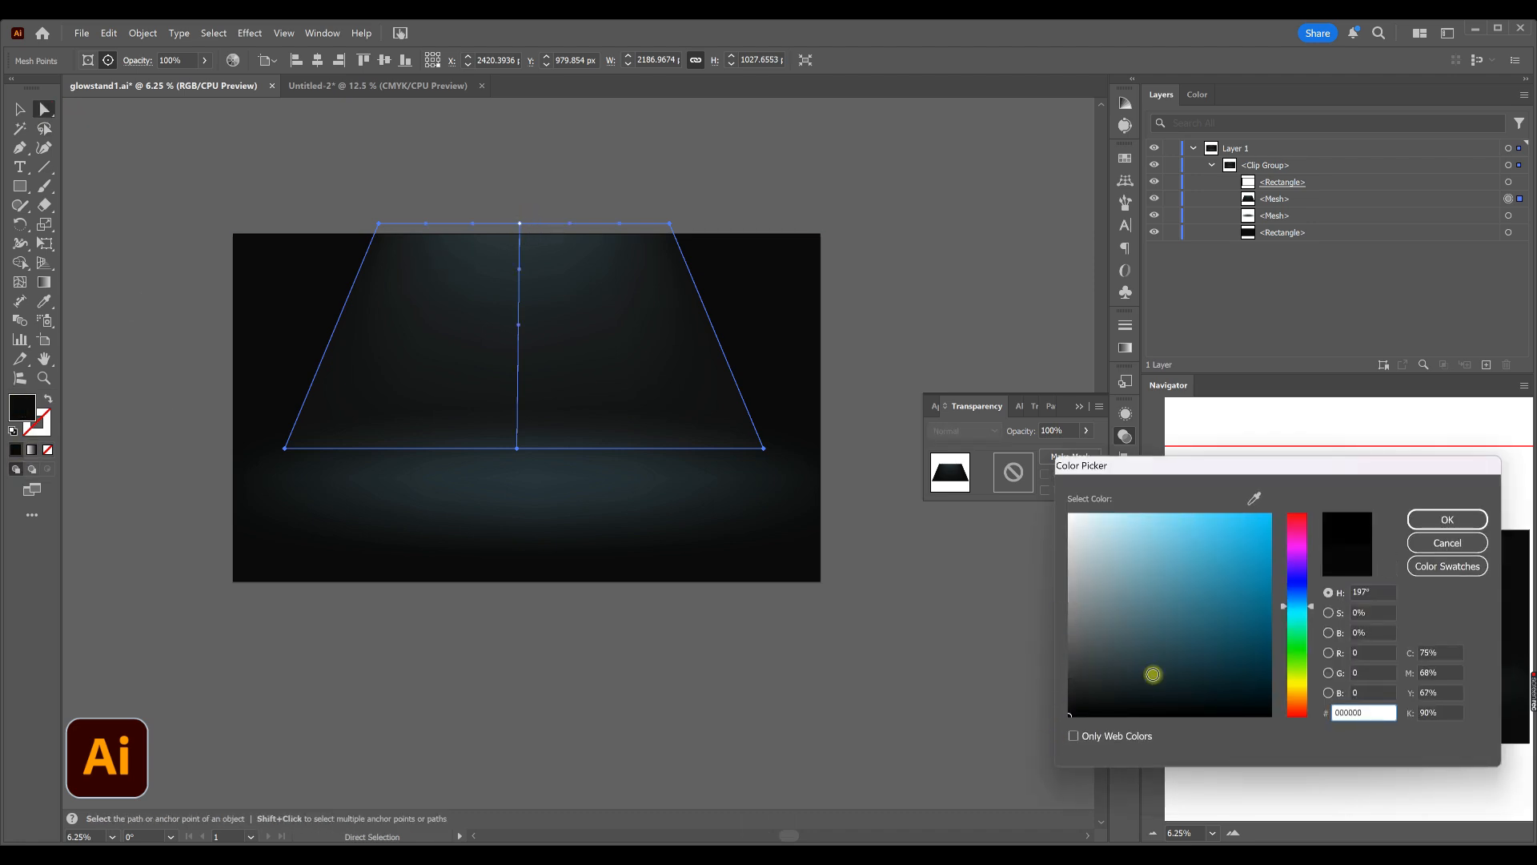
click(1416, 522)
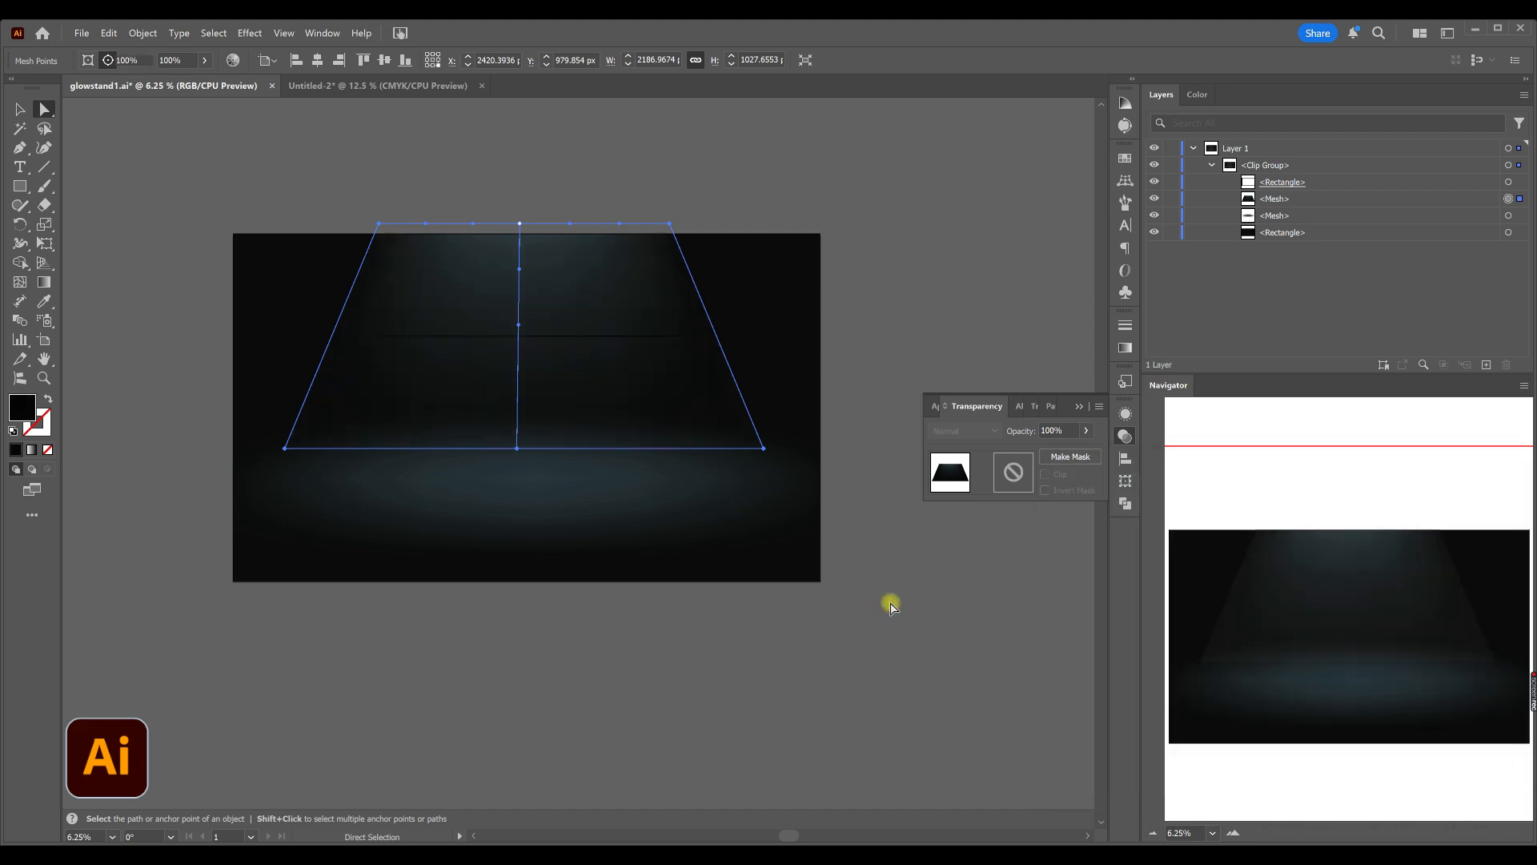
click(933, 598)
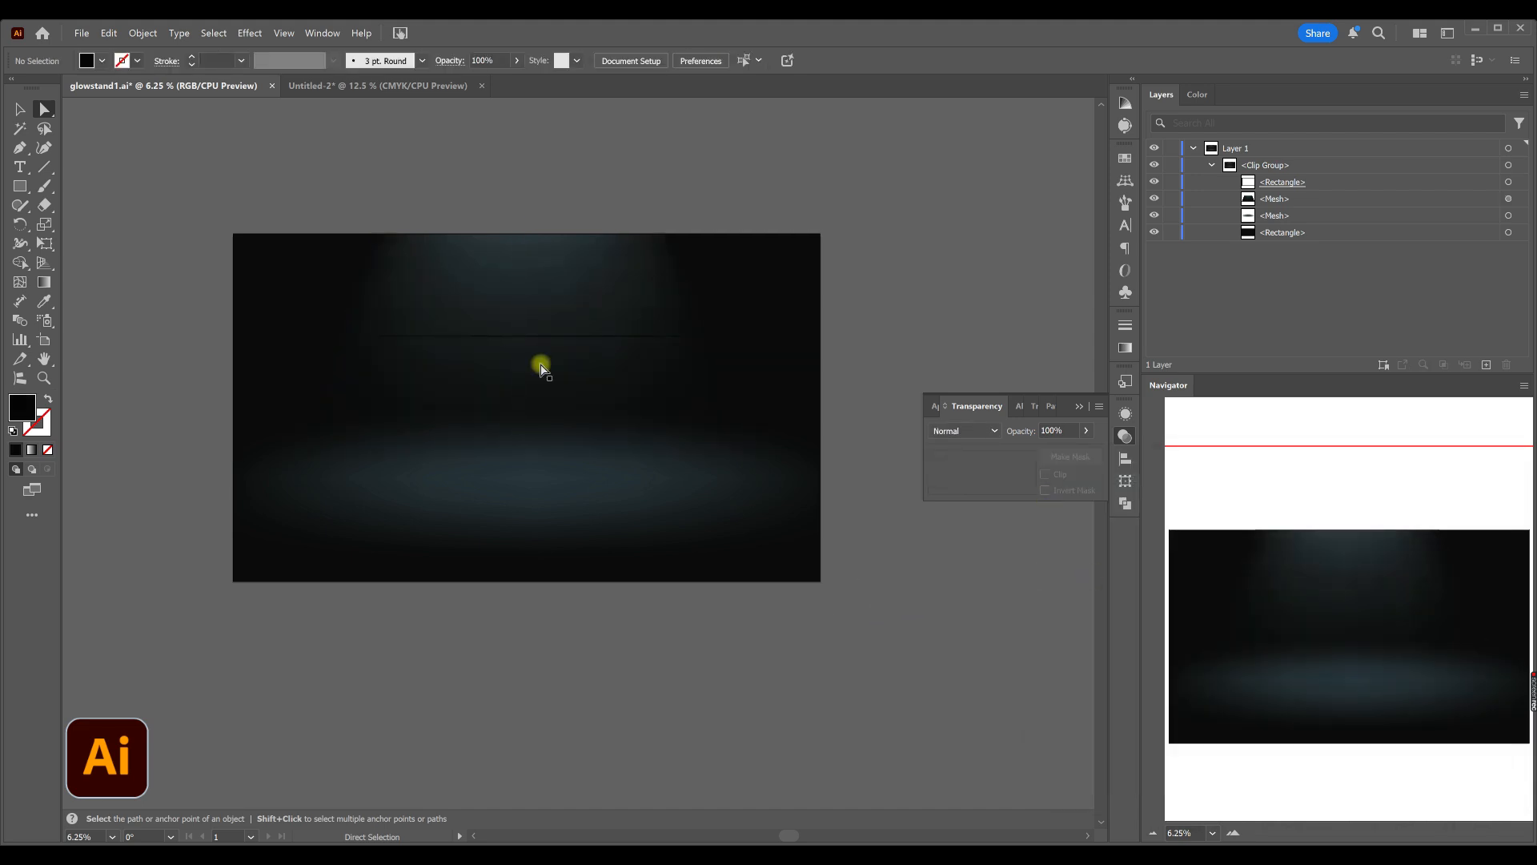
- Collapse the background's clip group in the layer list and lock it
scroll(526, 441, up, 1)
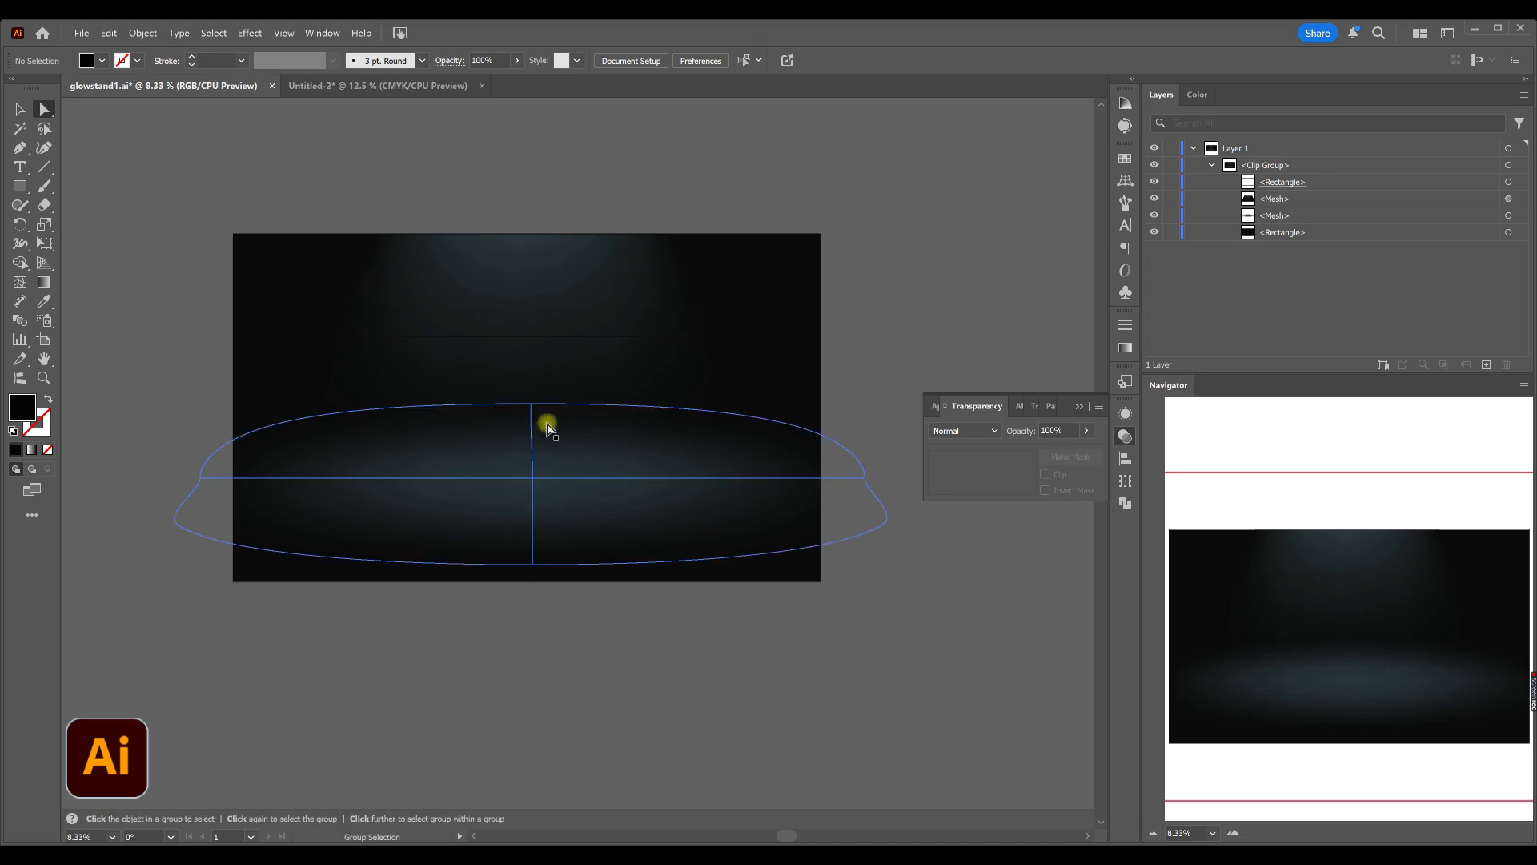
click(1124, 436)
click(1210, 165)
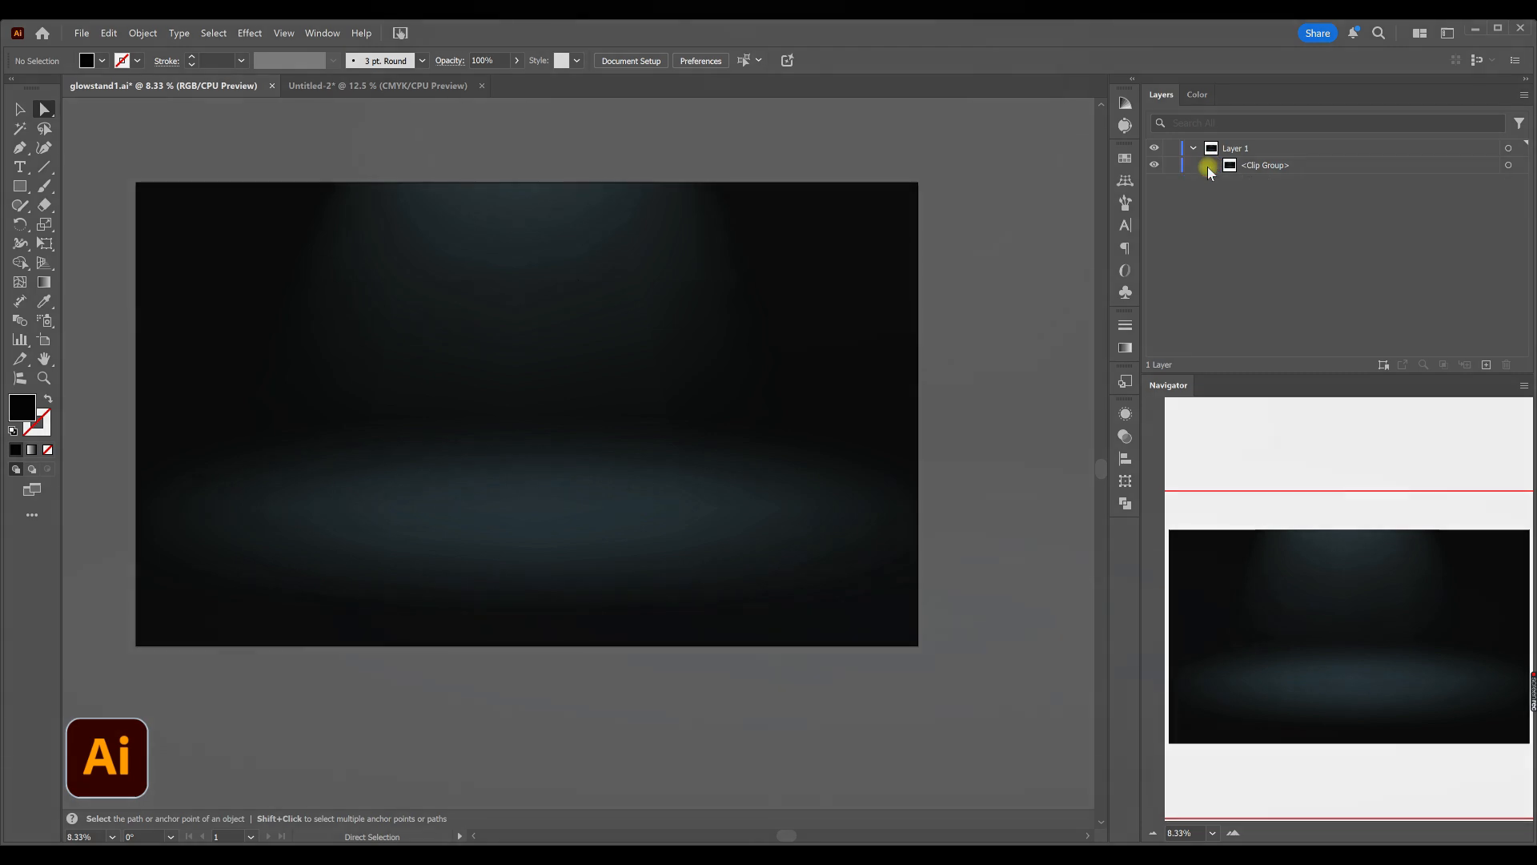
click(1171, 165)
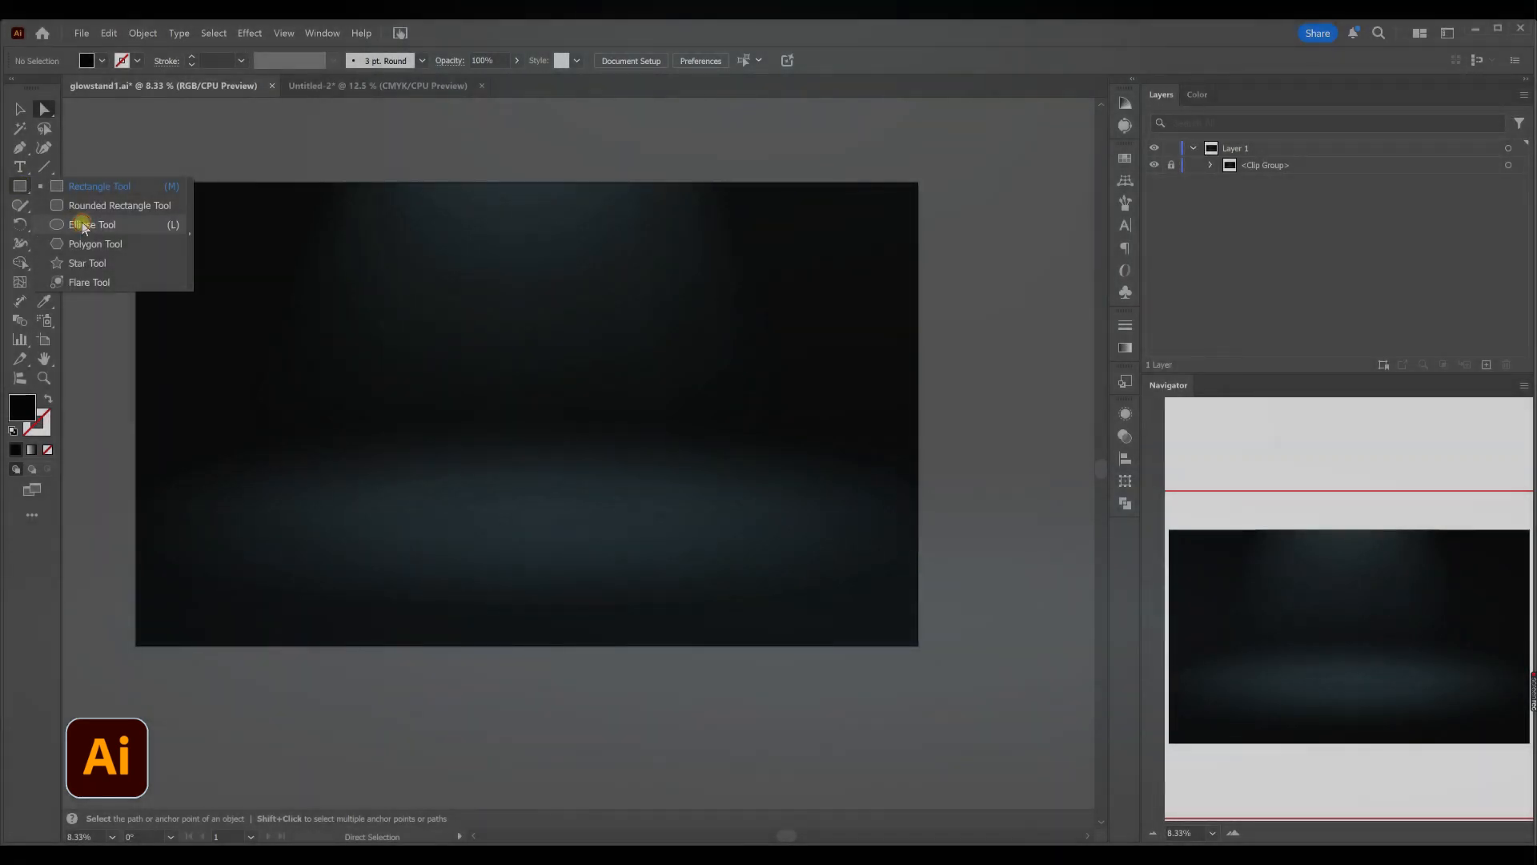
- Draw a black ellipse about 1147 × 203 px above the floor glow and copy it about 225 px straight down
click(86, 220)
drag(384, 398, 720, 458)
click(20, 109)
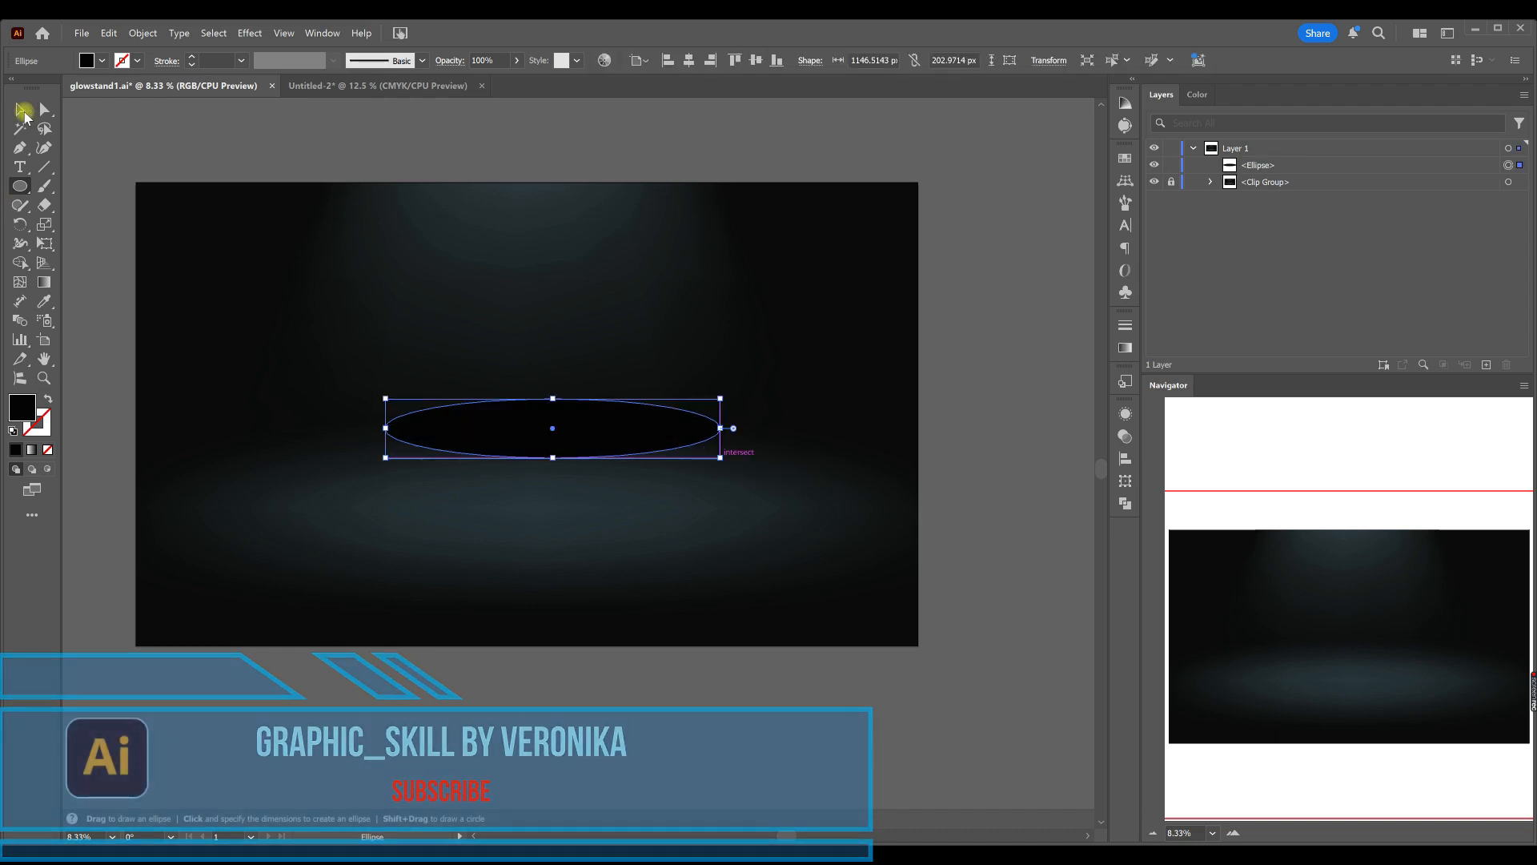
drag(543, 427, 528, 417)
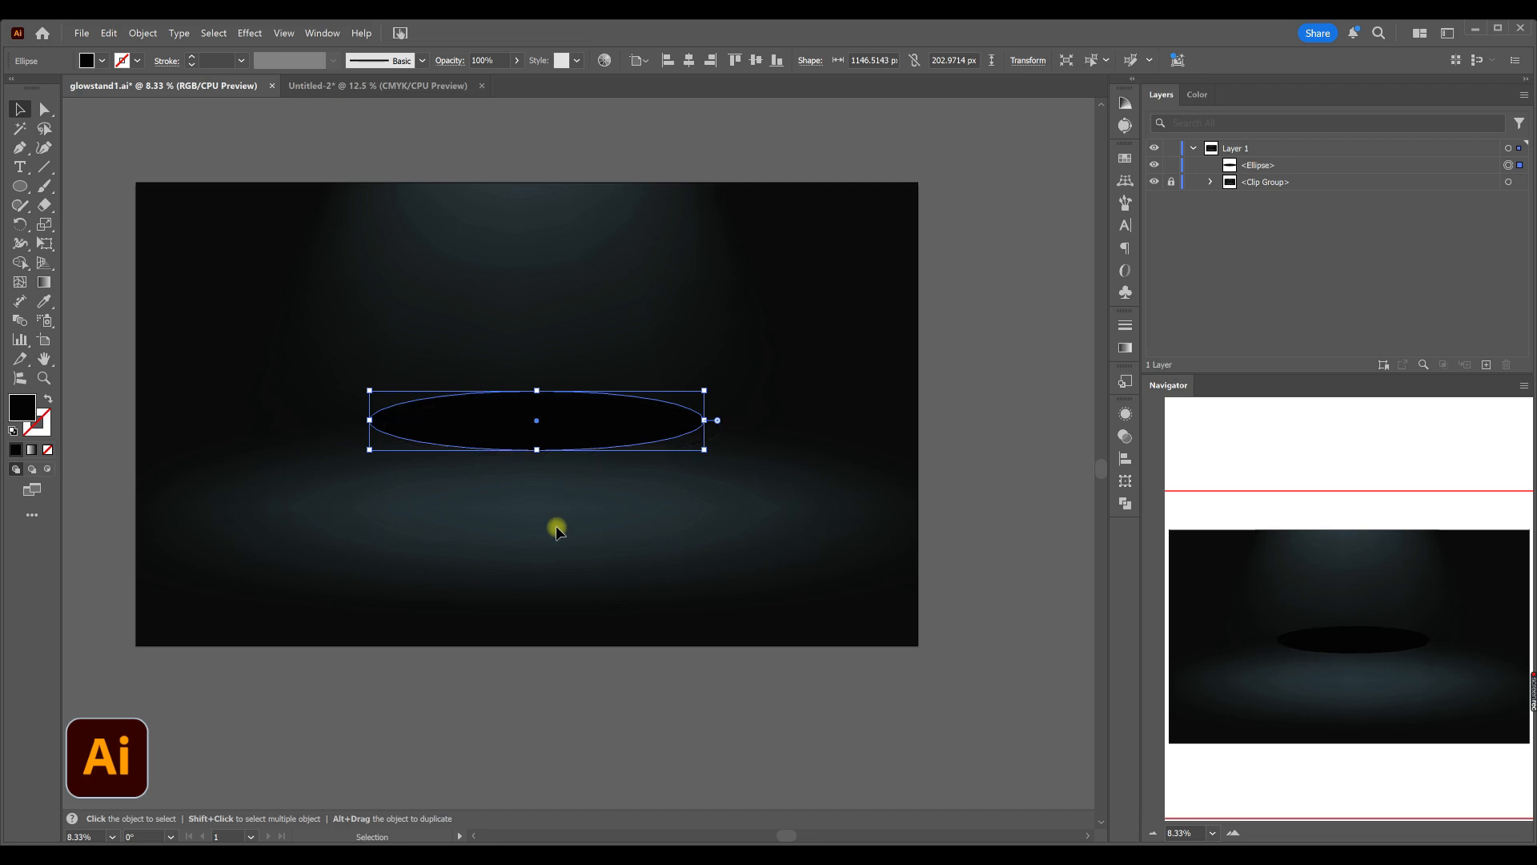
drag(573, 442, 573, 500)
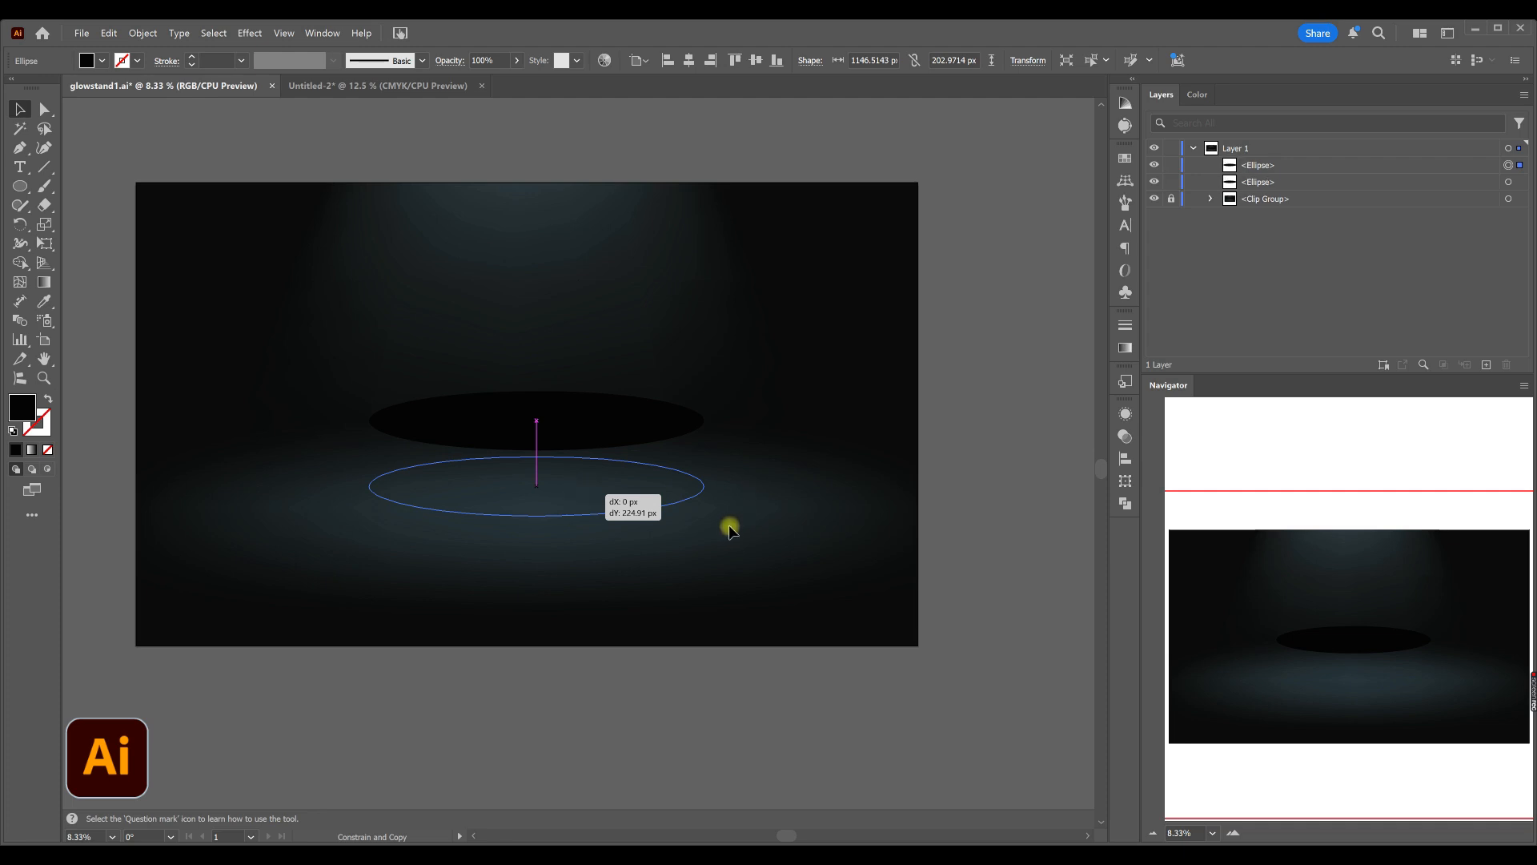
- Draw a black rectangle about 1147 × 225 px spanning between the side anchor points of the upper and lower ellipses
drag(20, 186, 76, 191)
drag(369, 421, 706, 485)
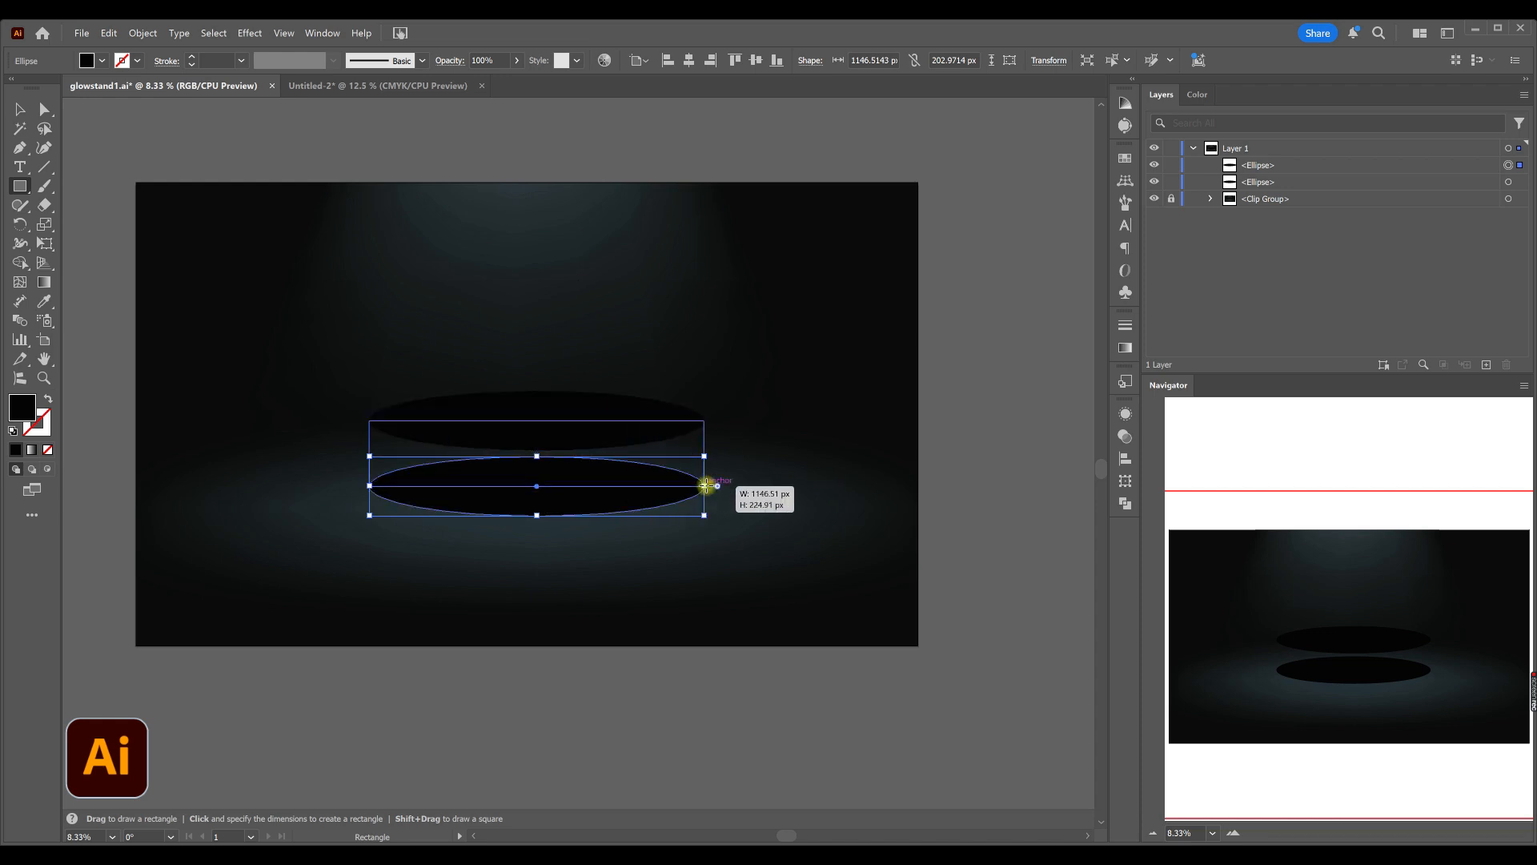
click(20, 109)
drag(389, 592, 508, 484)
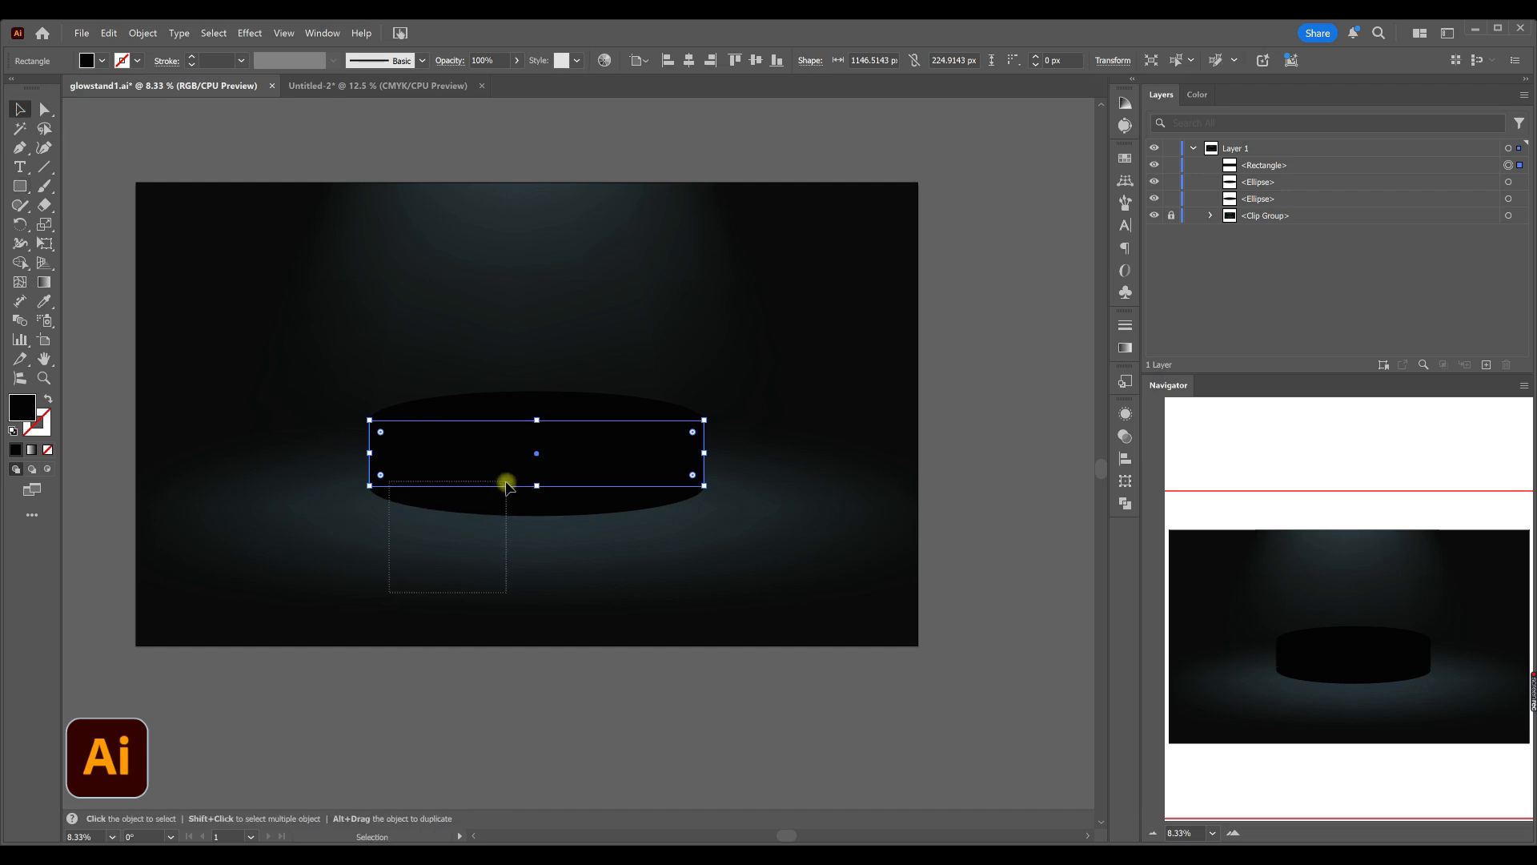
click(477, 596)
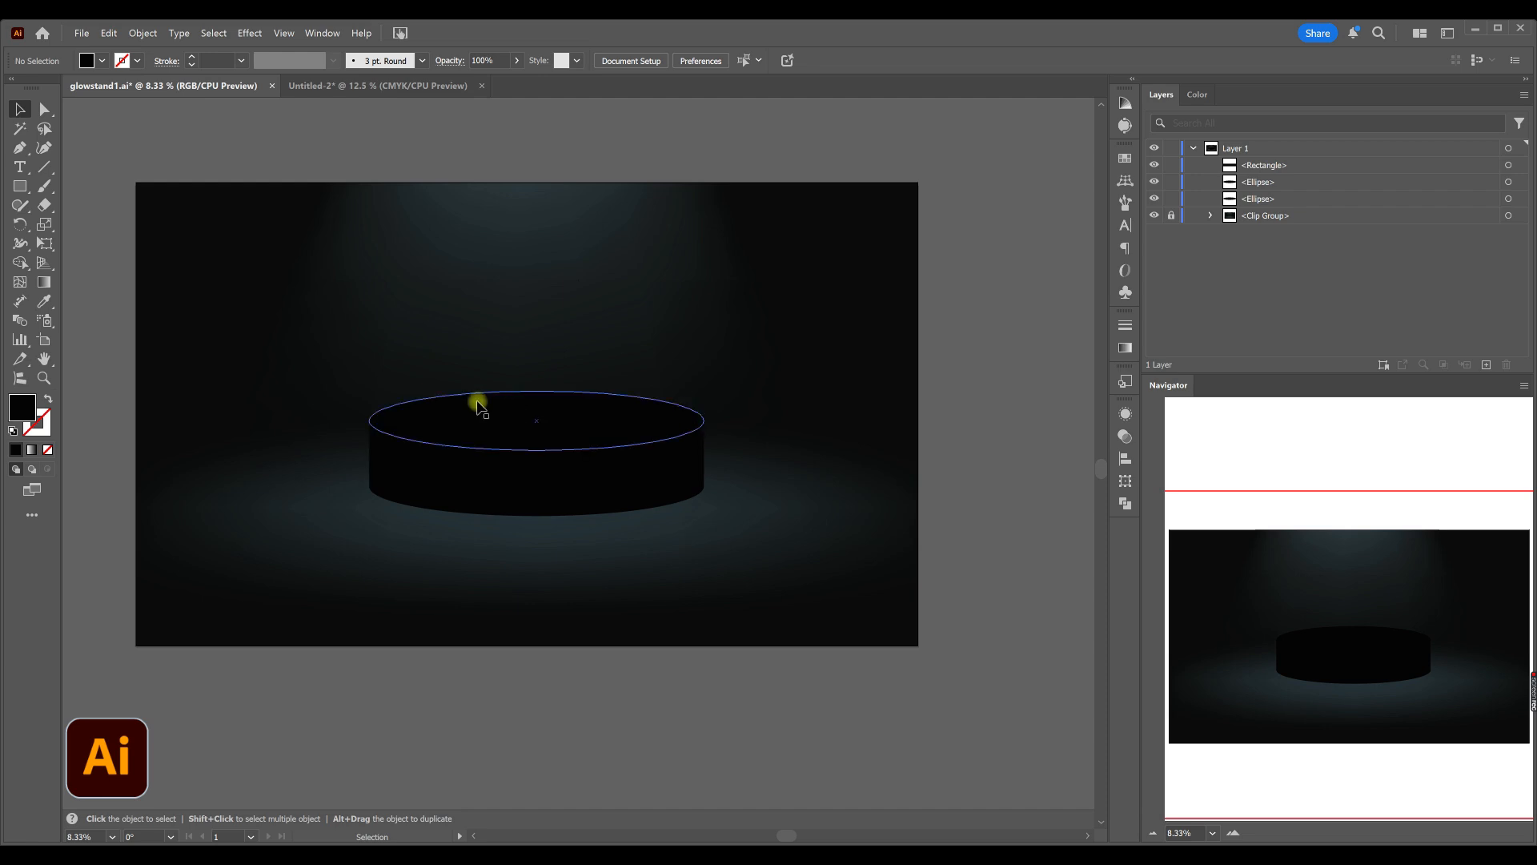
click(284, 34)
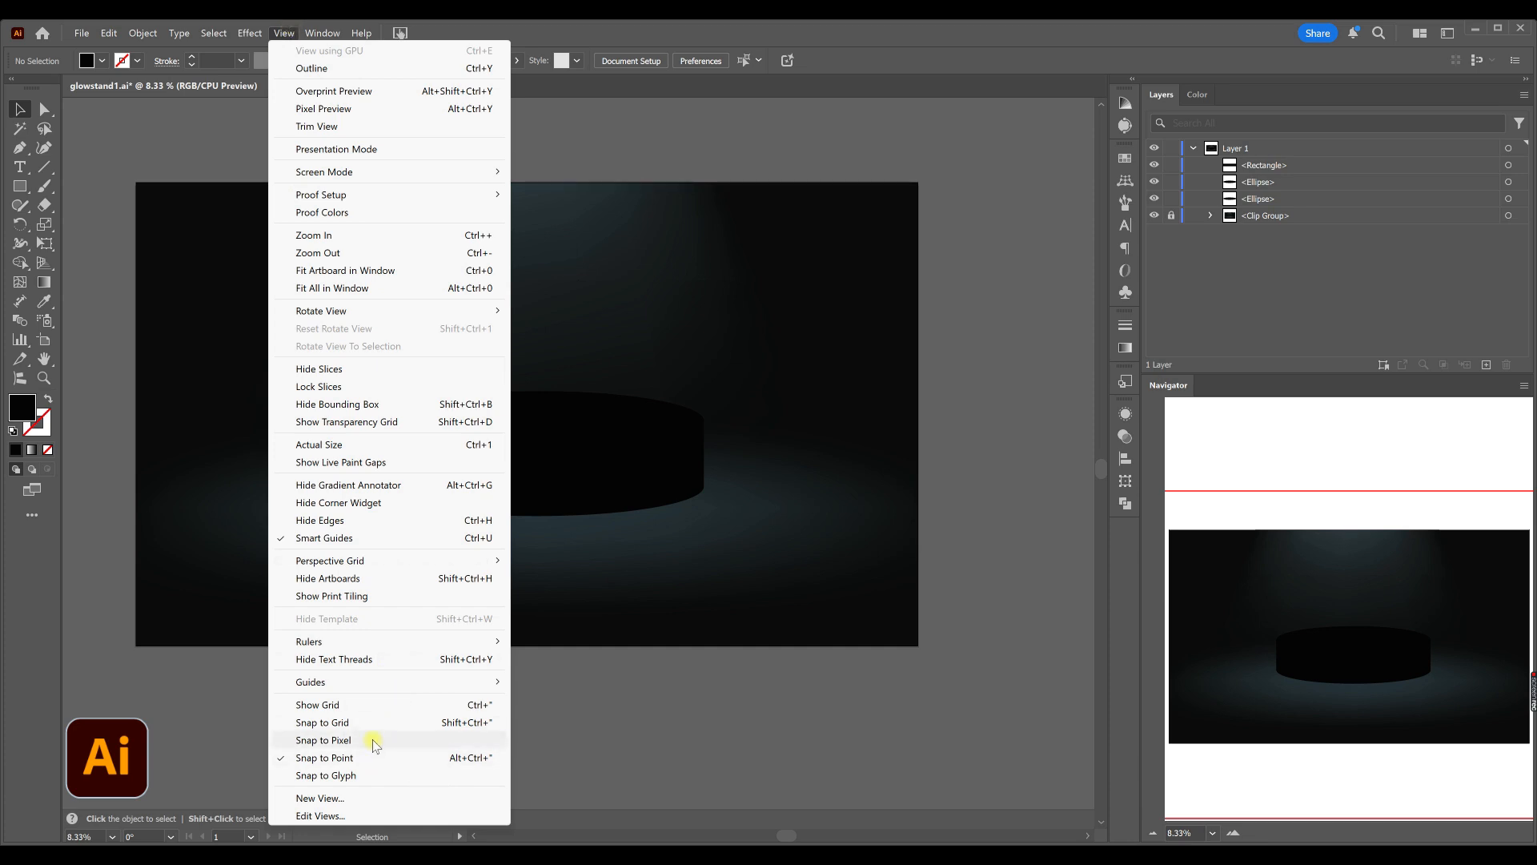
click(613, 560)
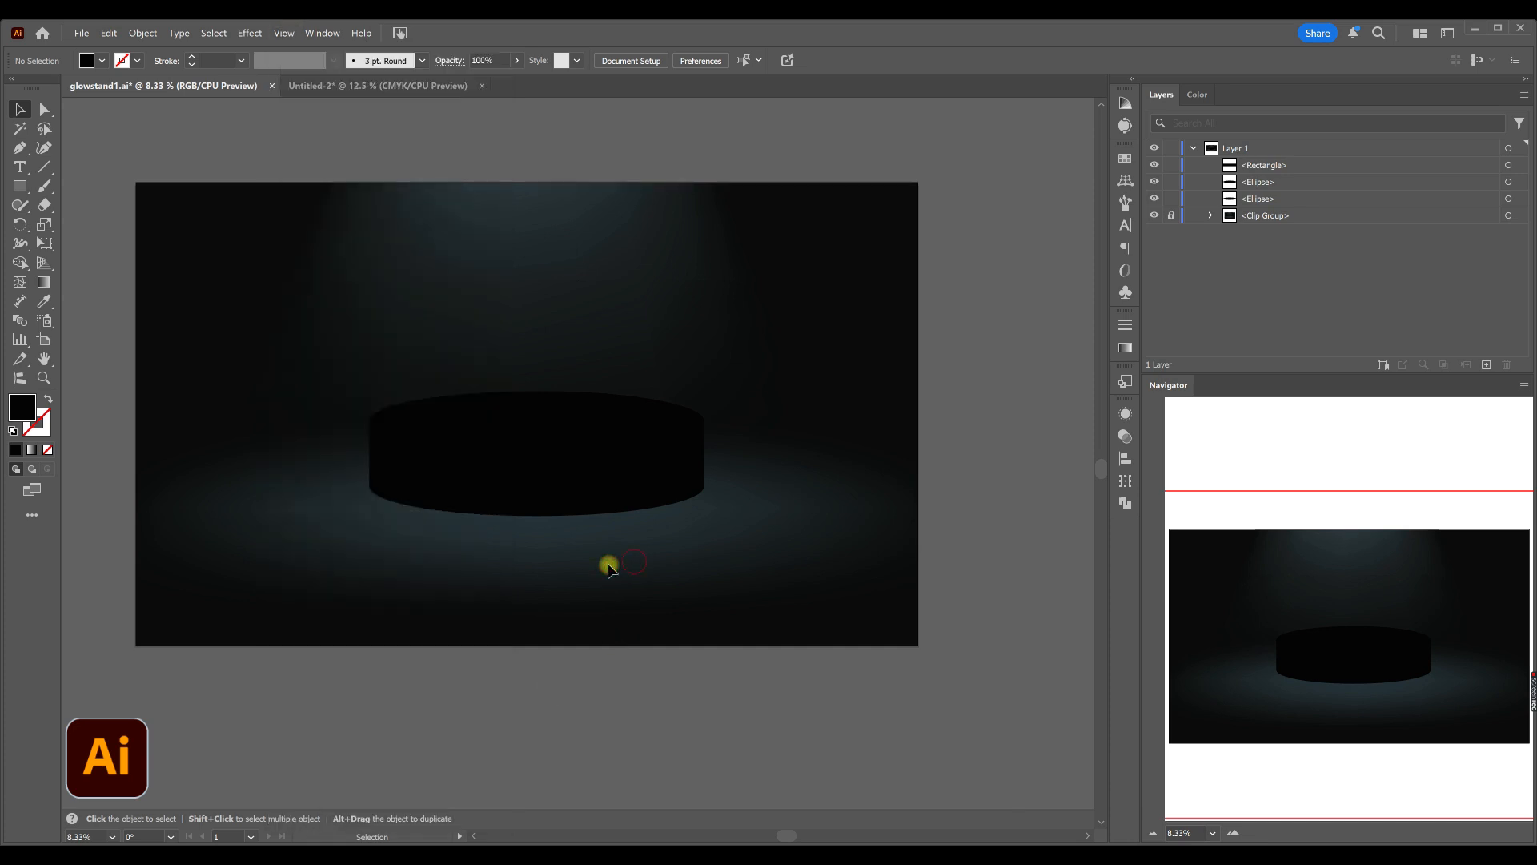
- Unite the rectangle and the lower ellipse into one shape with Pathfinder
drag(403, 544, 510, 484)
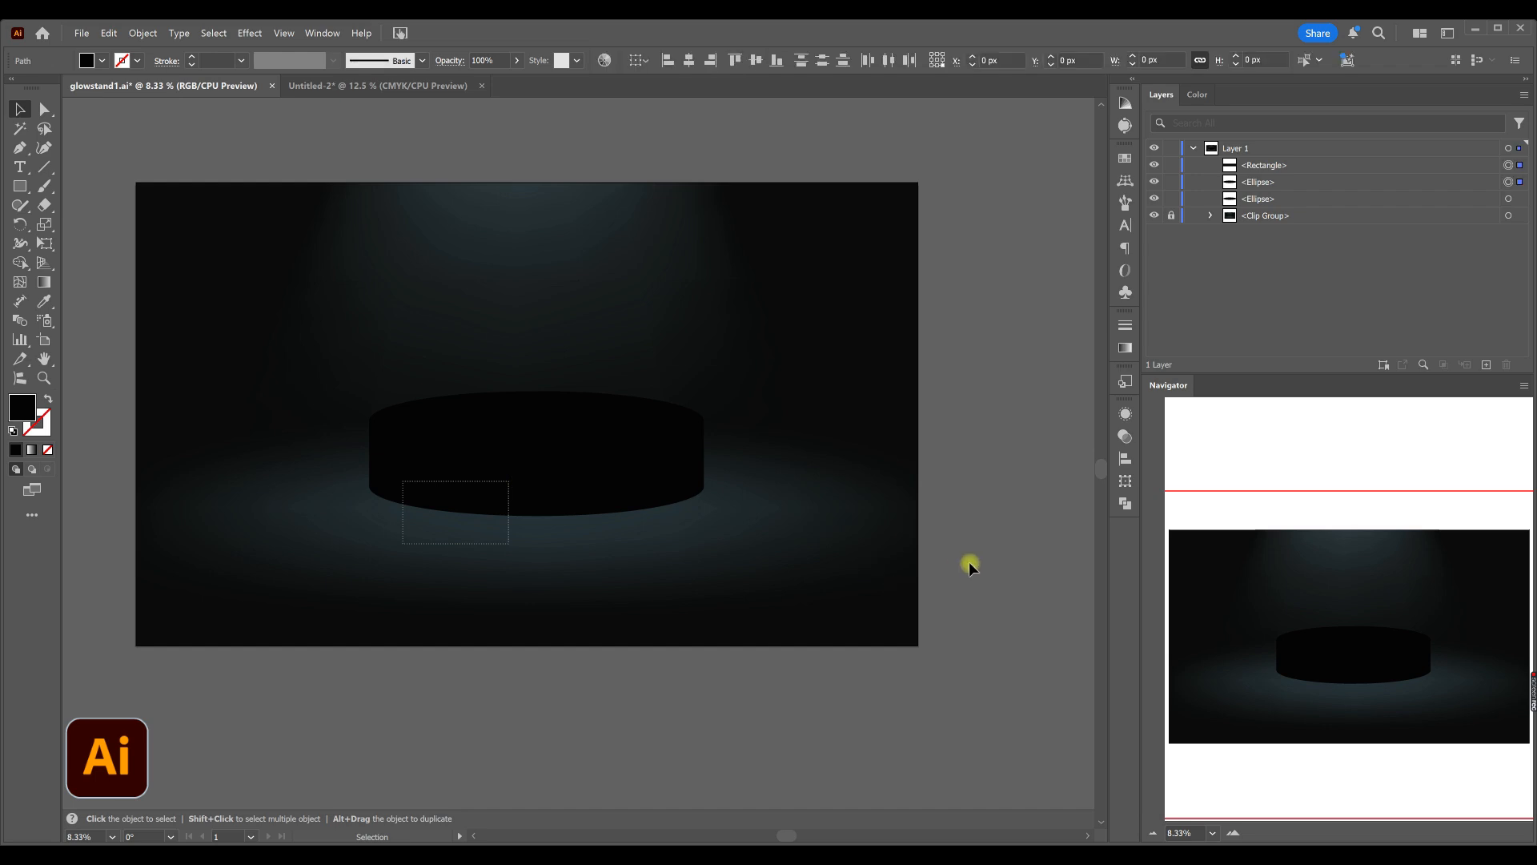
click(1124, 503)
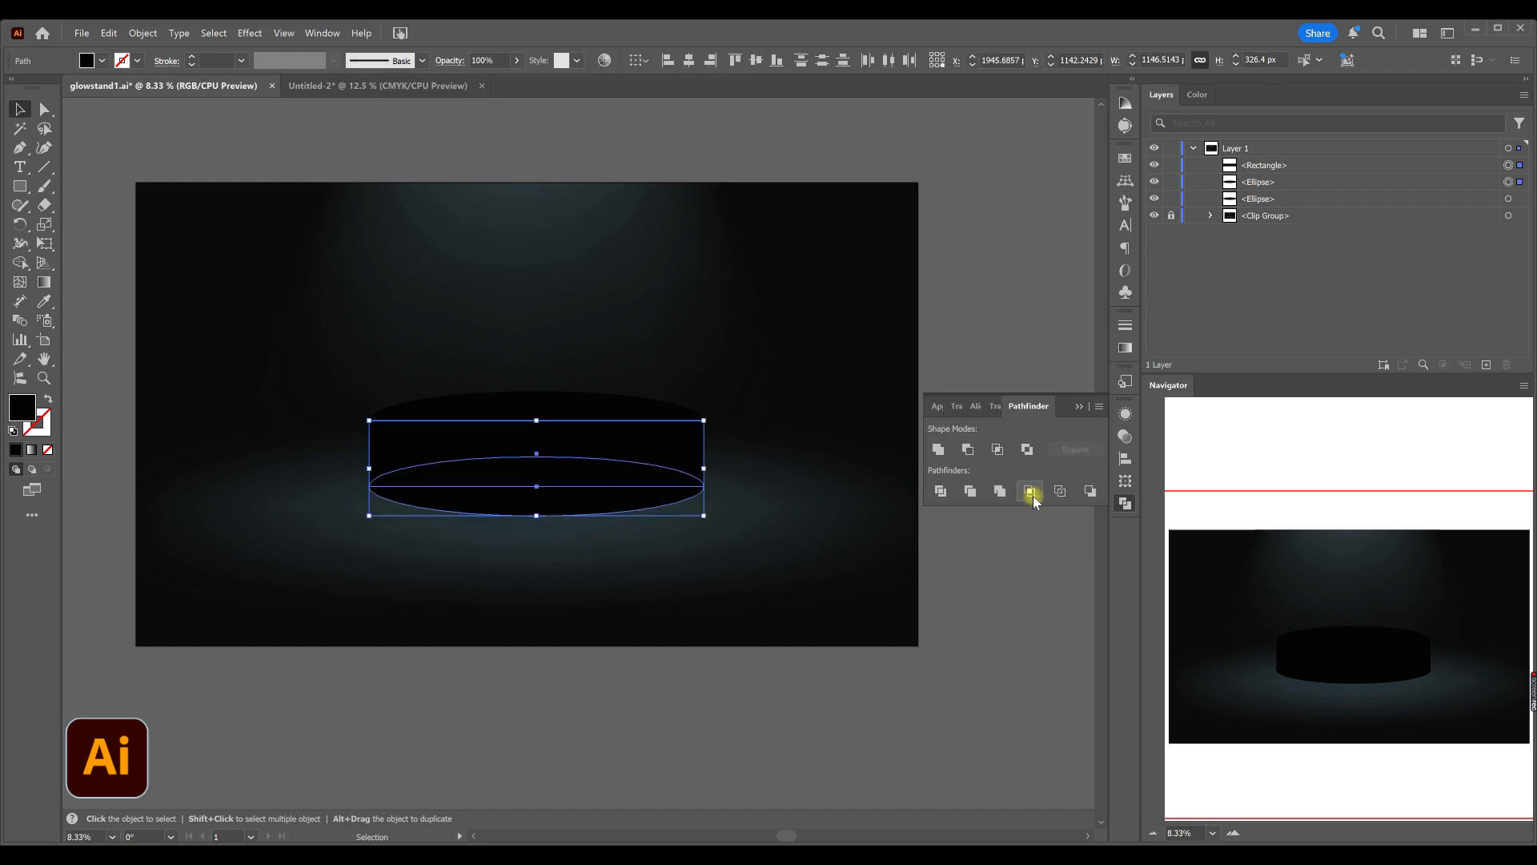
click(938, 450)
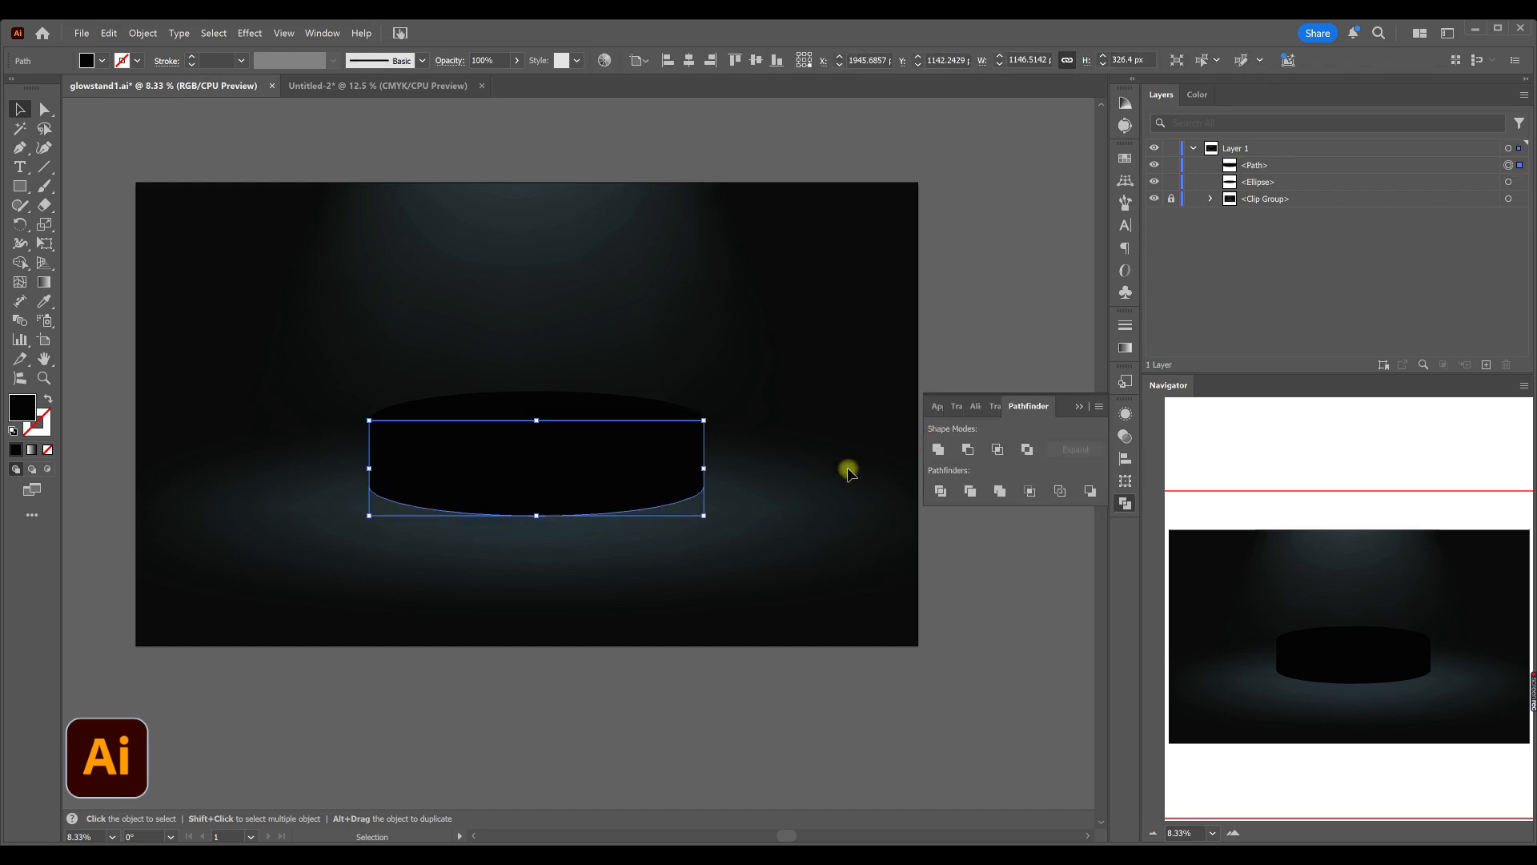
- Duplicate the podium's top ellipse and use Shape Builder with the copy to trim the overlap off the podium's side shape
click(529, 397)
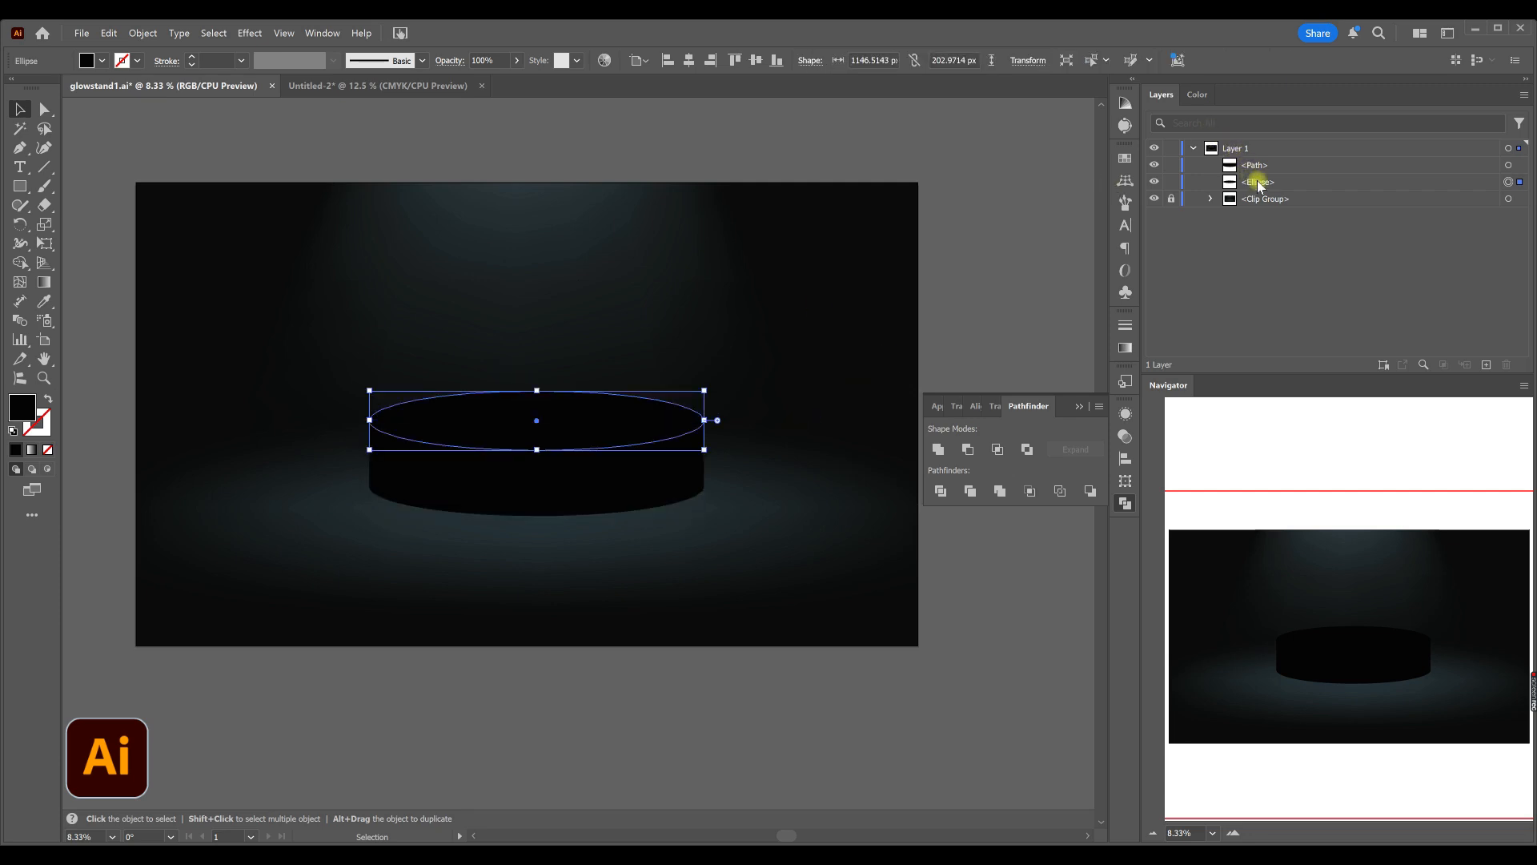
drag(1256, 177, 1257, 169)
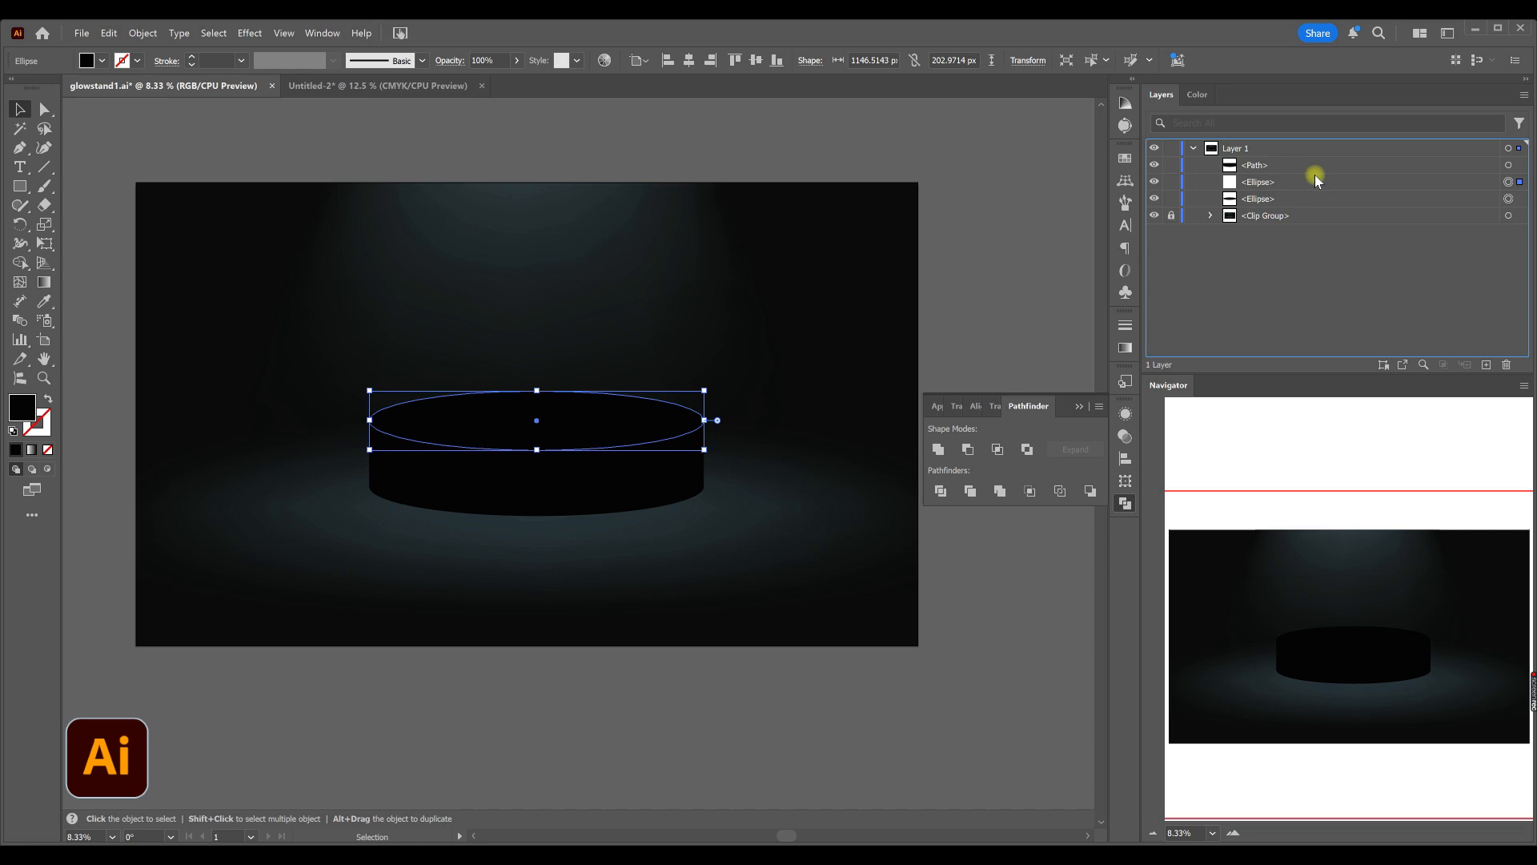
shift+click(1521, 165)
key(shift+m)
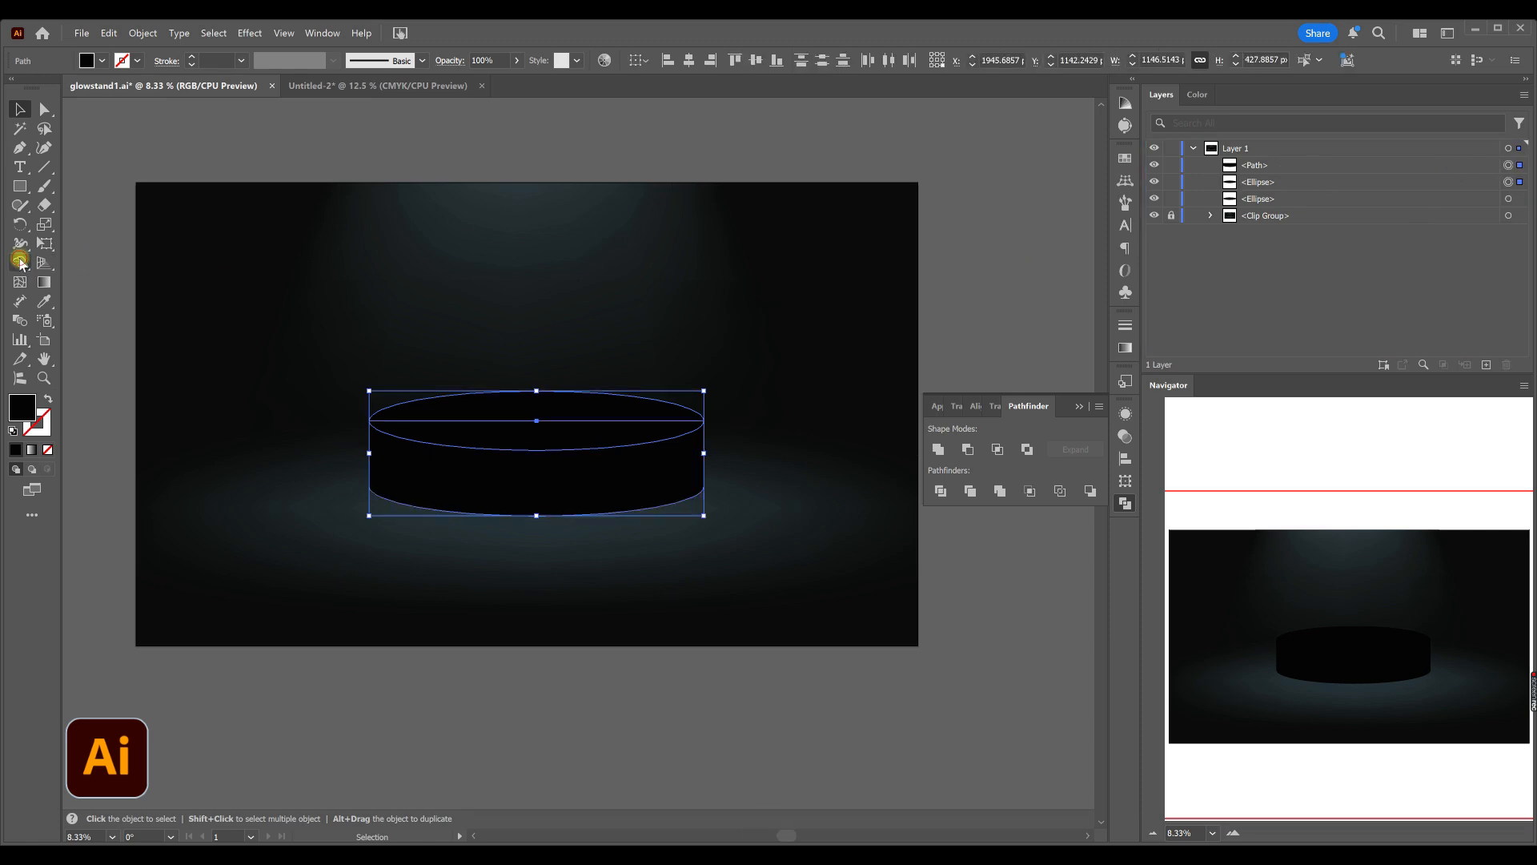
click(517, 426)
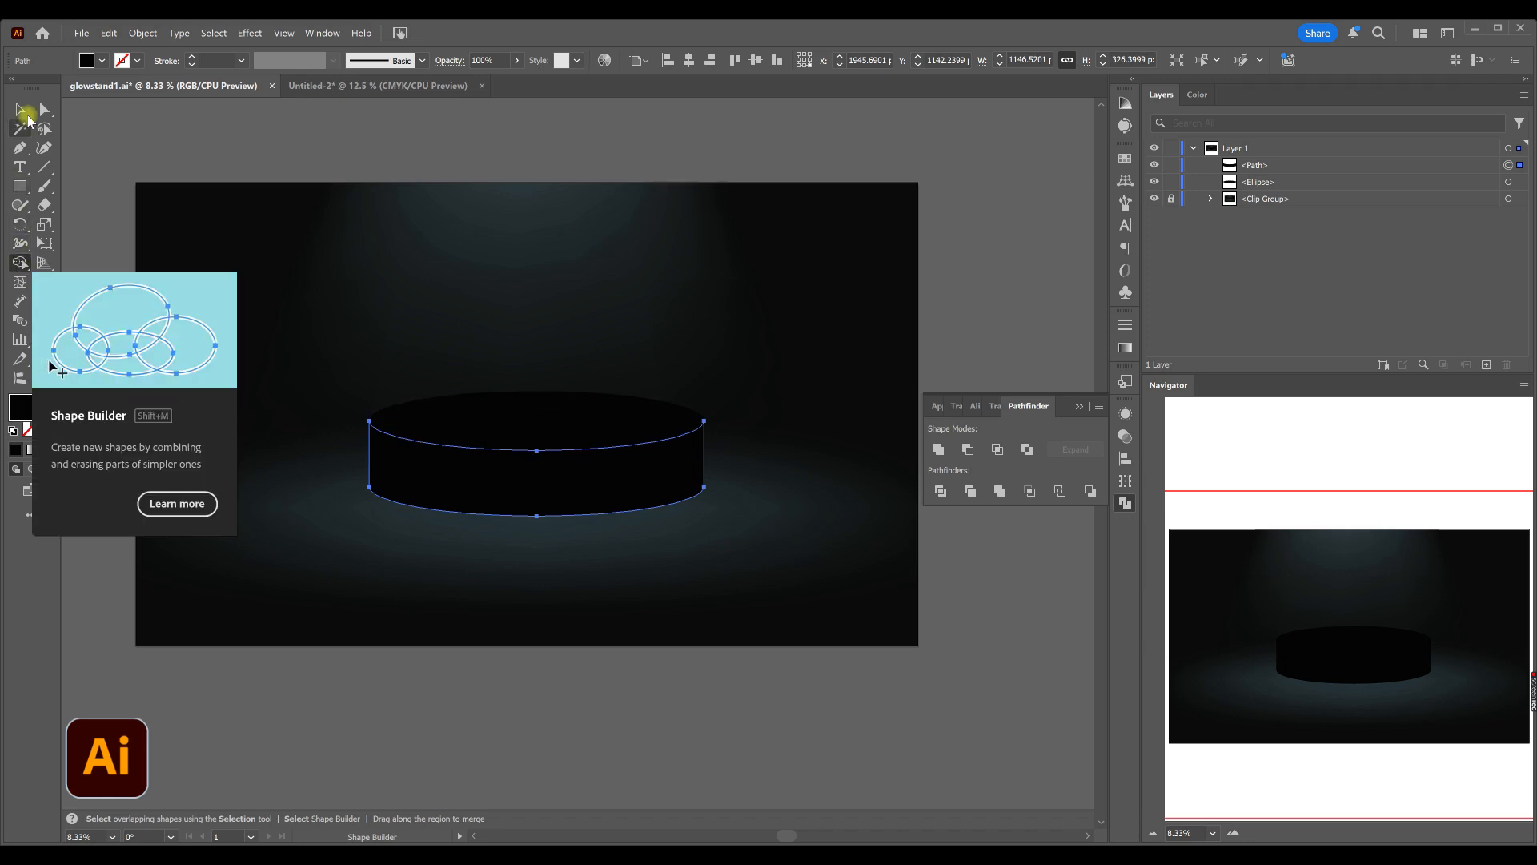
click(24, 112)
click(480, 232)
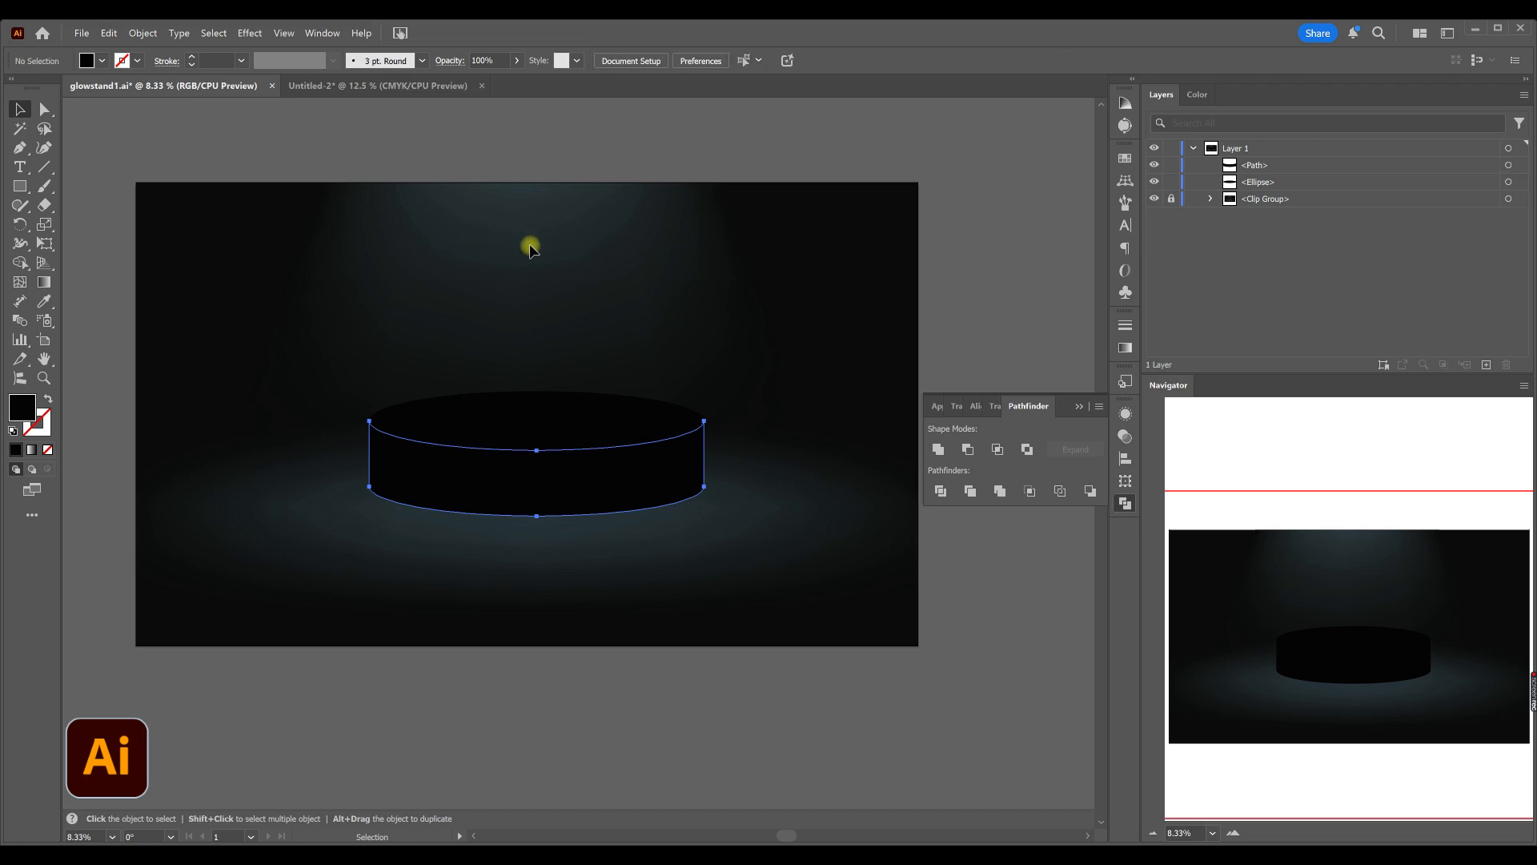
- Fill the podium's top ellipse with a linear white-to-black gradient at a 90° angle
click(1126, 346)
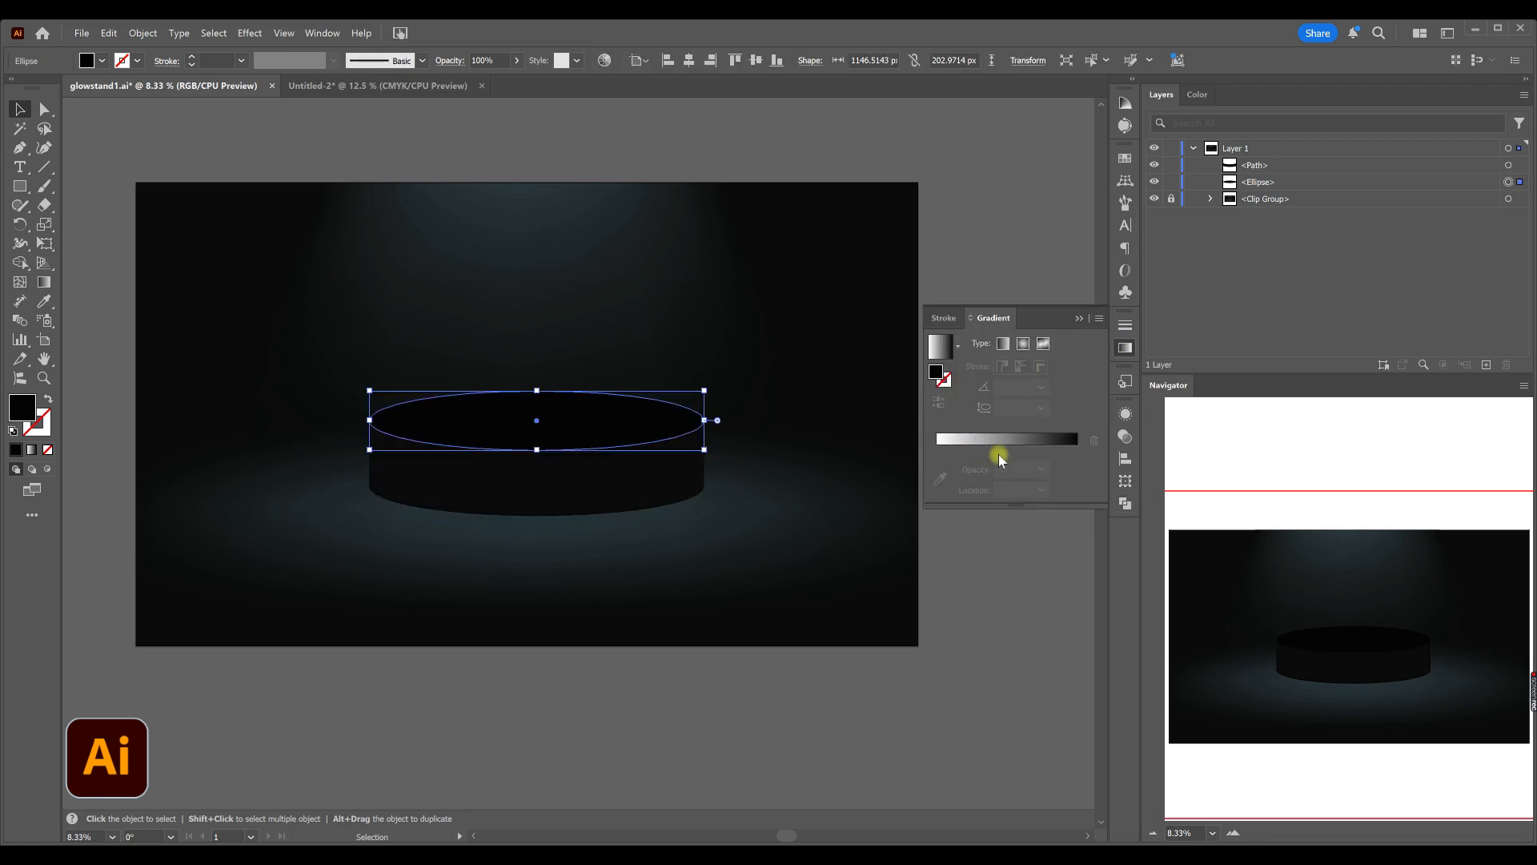
click(1004, 344)
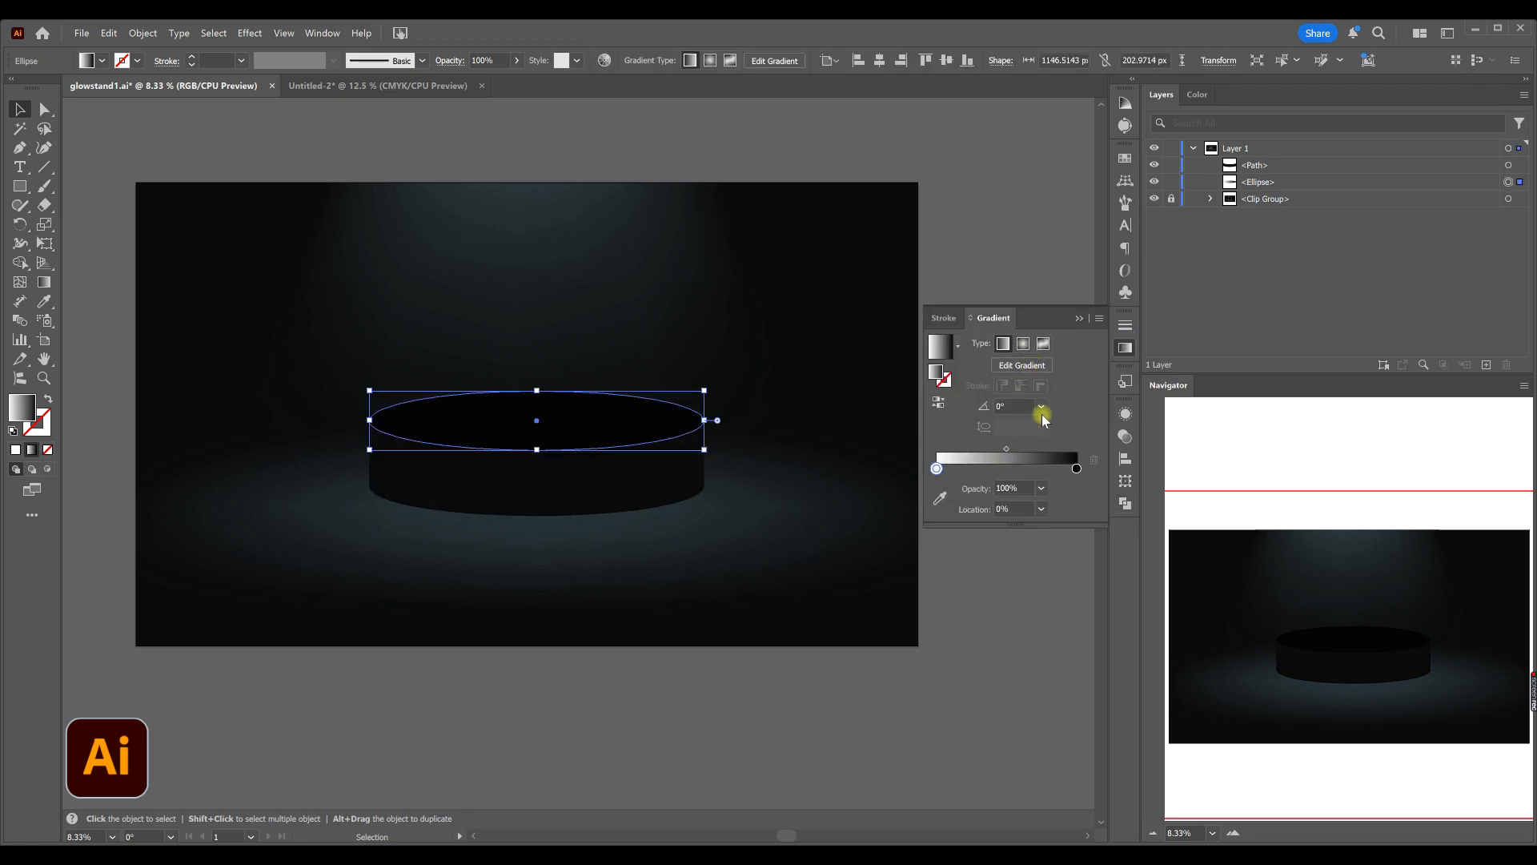
click(1041, 408)
click(1050, 490)
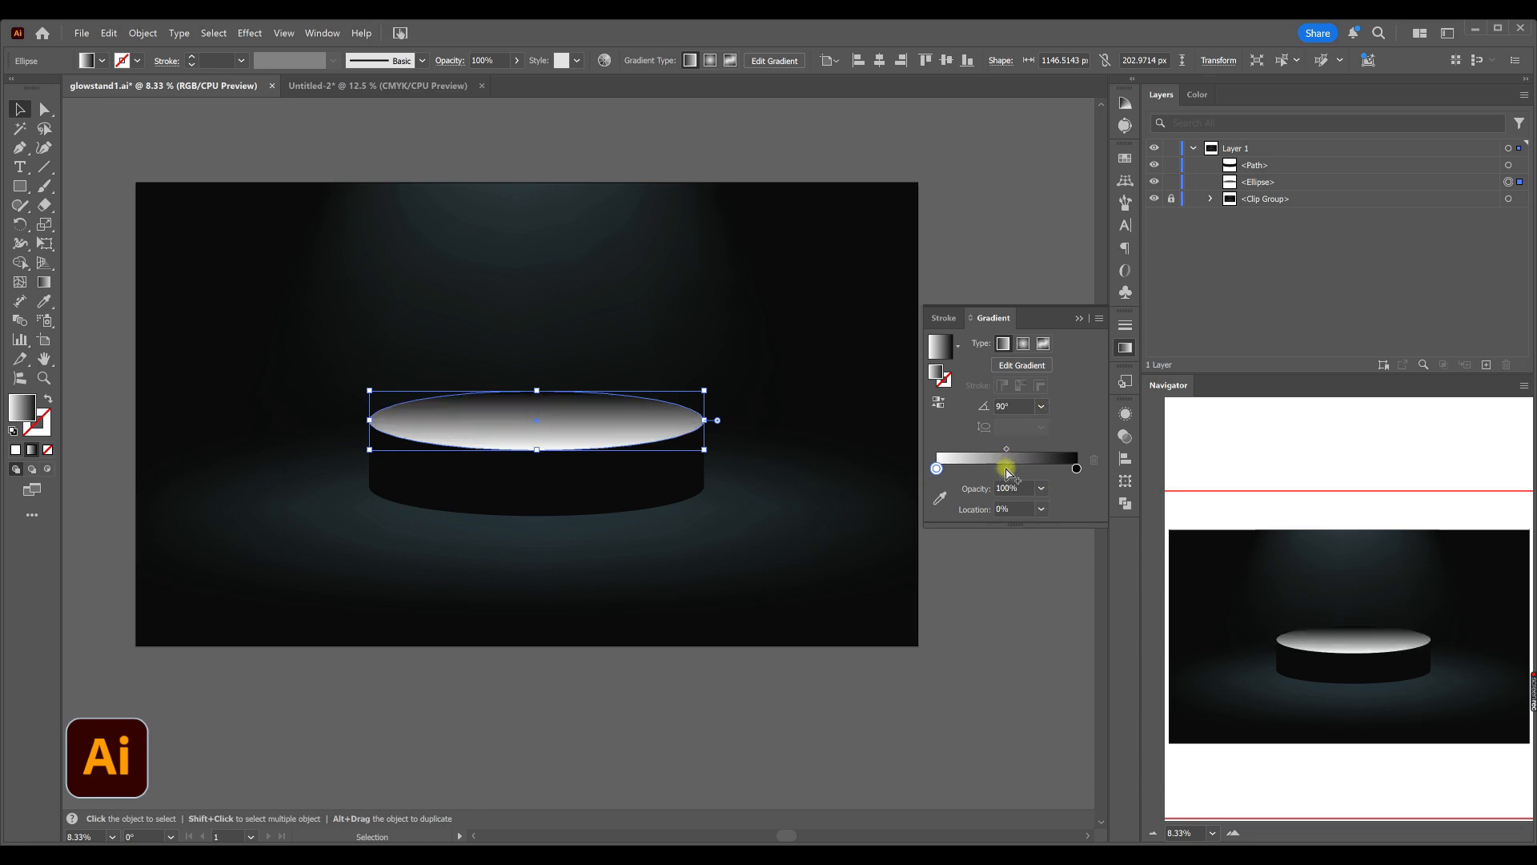
- Darken the white stop of the top ellipse's gradient to dark grey
click(1042, 469)
drag(937, 468, 926, 508)
drag(1041, 468, 1031, 469)
drag(917, 461, 783, 522)
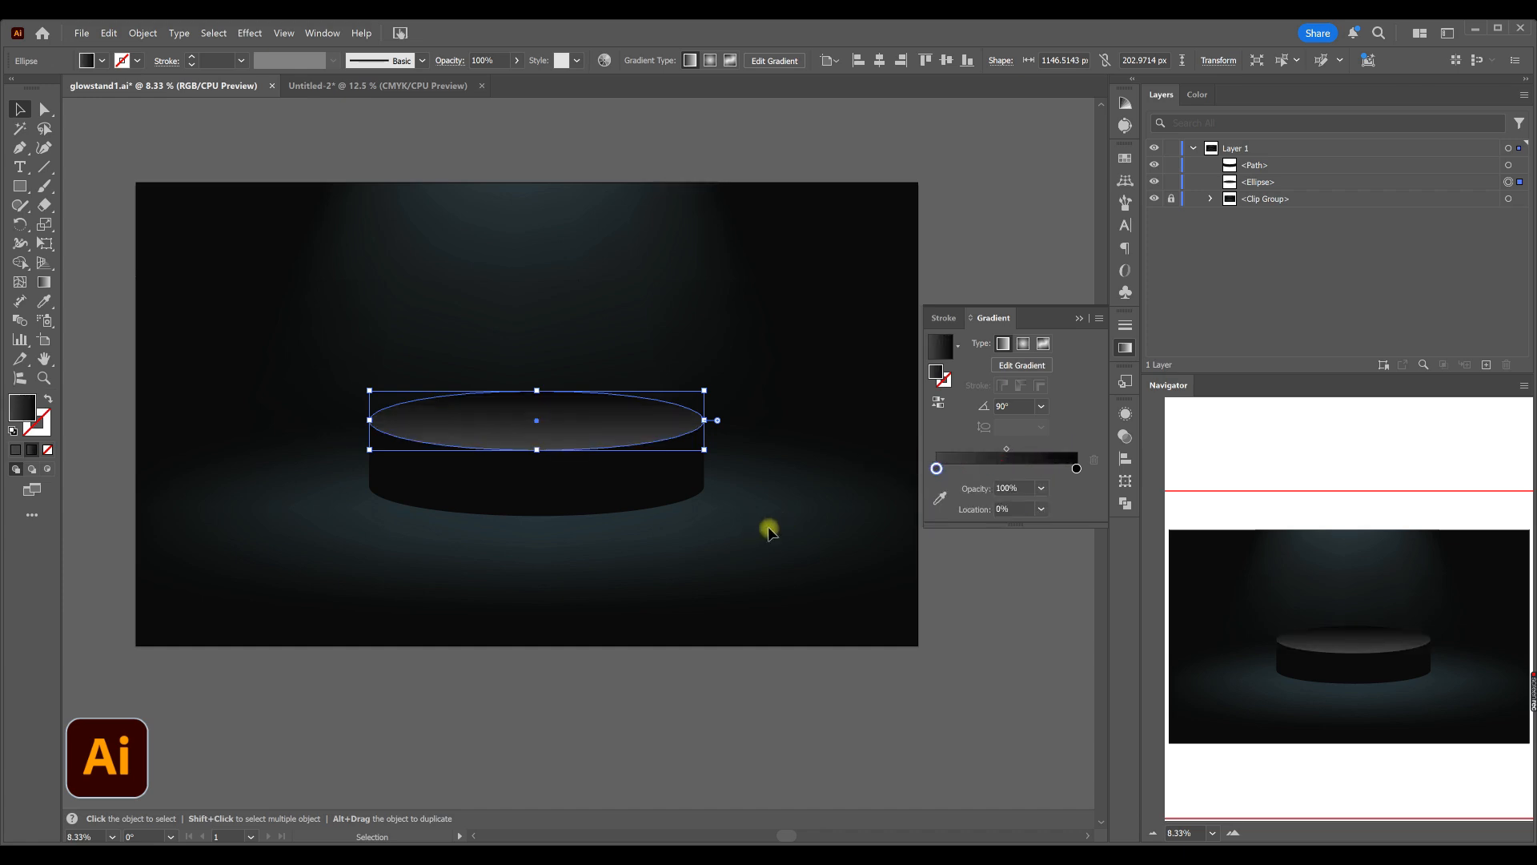
- Set the gradient's black stop to dark grey 242424 using HSB values with 0% saturation and 14.12% brightness
double_click(1076, 468)
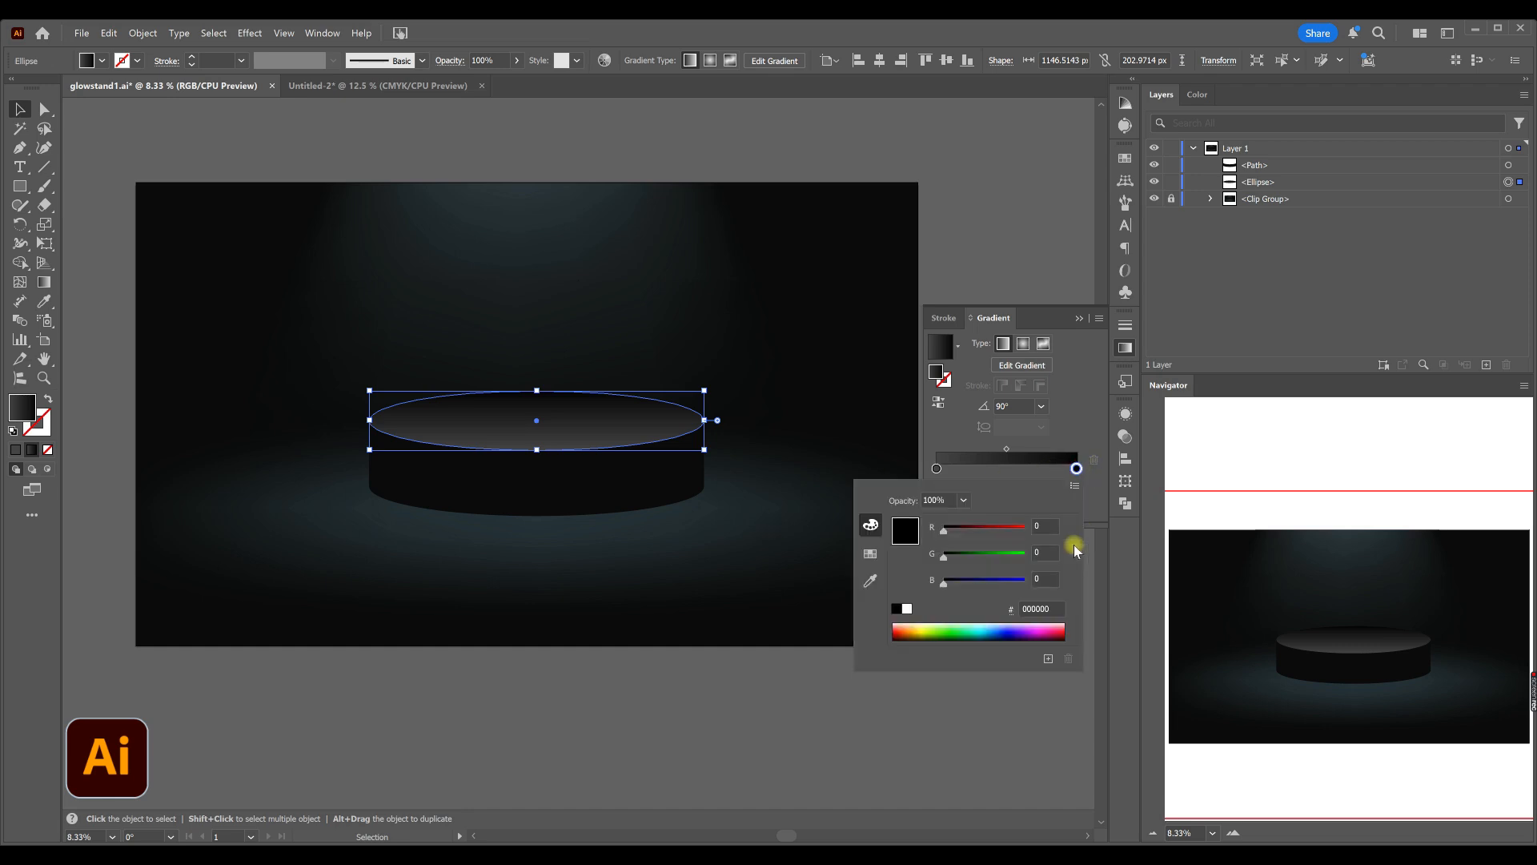
click(1073, 489)
click(1121, 523)
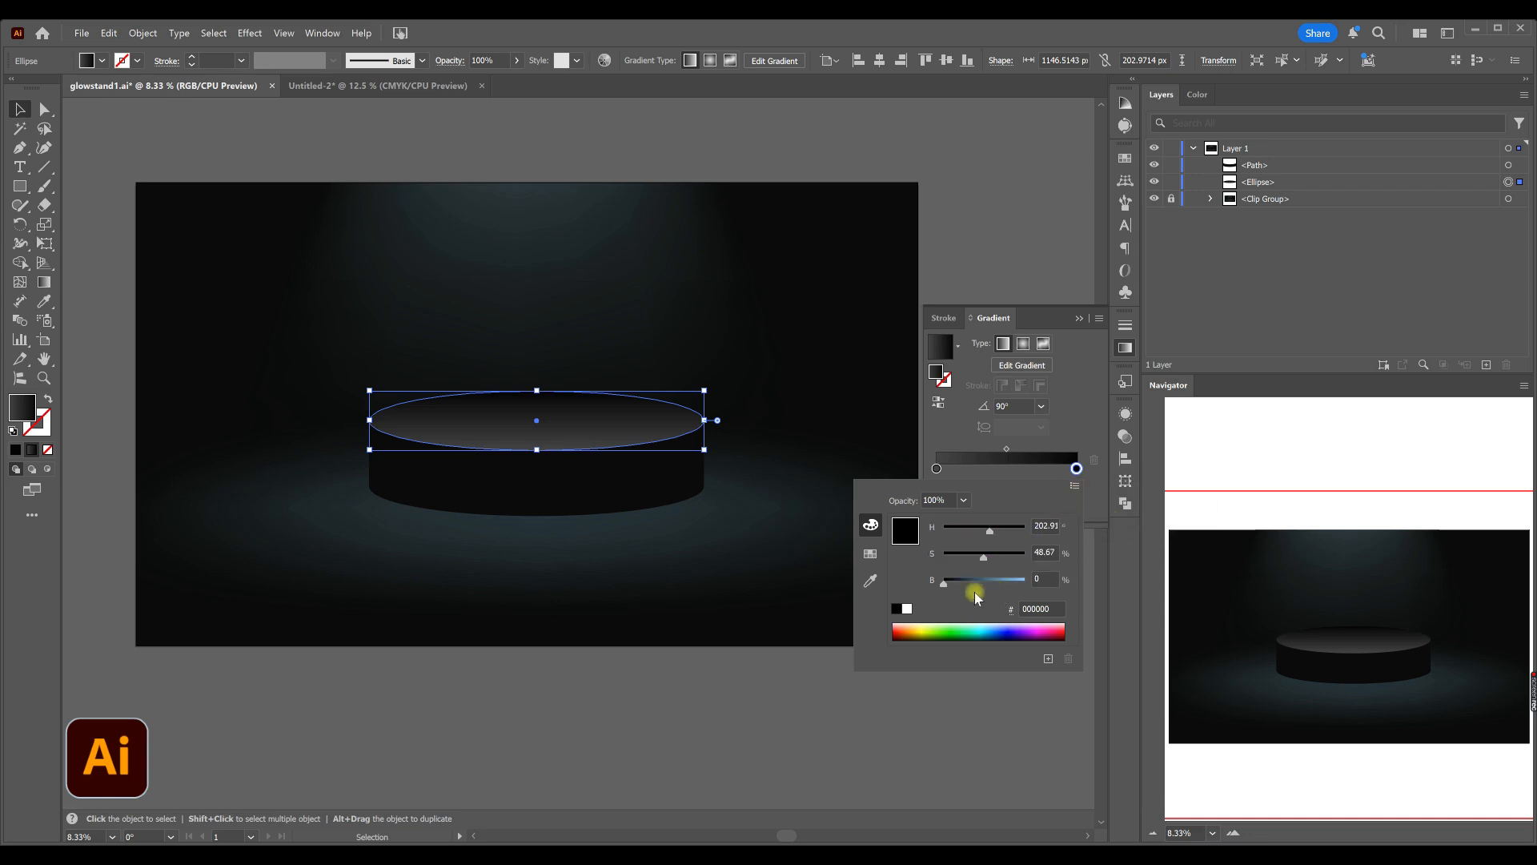
drag(981, 556, 957, 587)
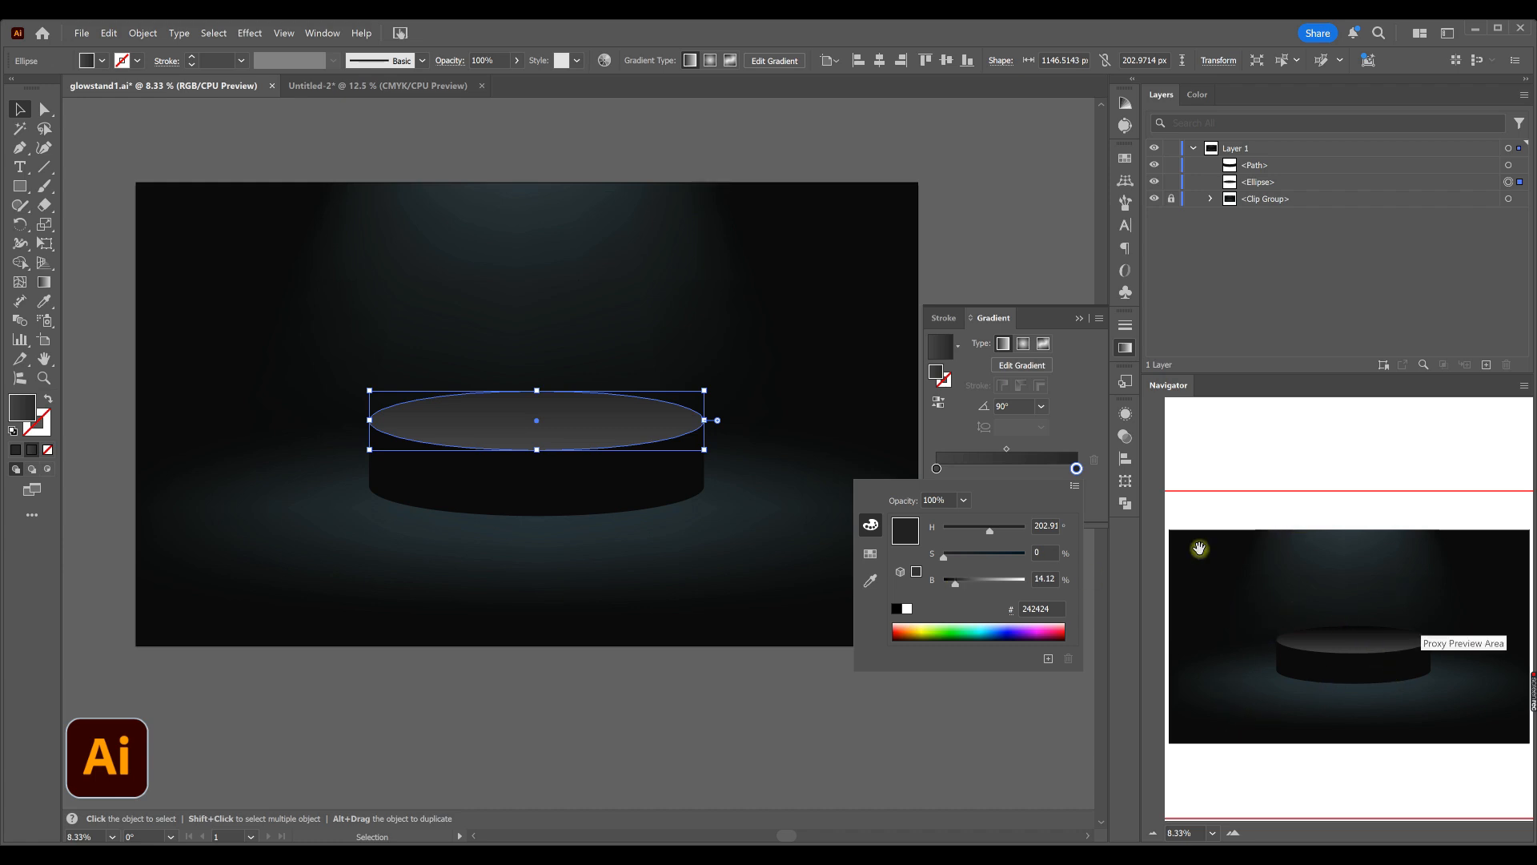
click(631, 543)
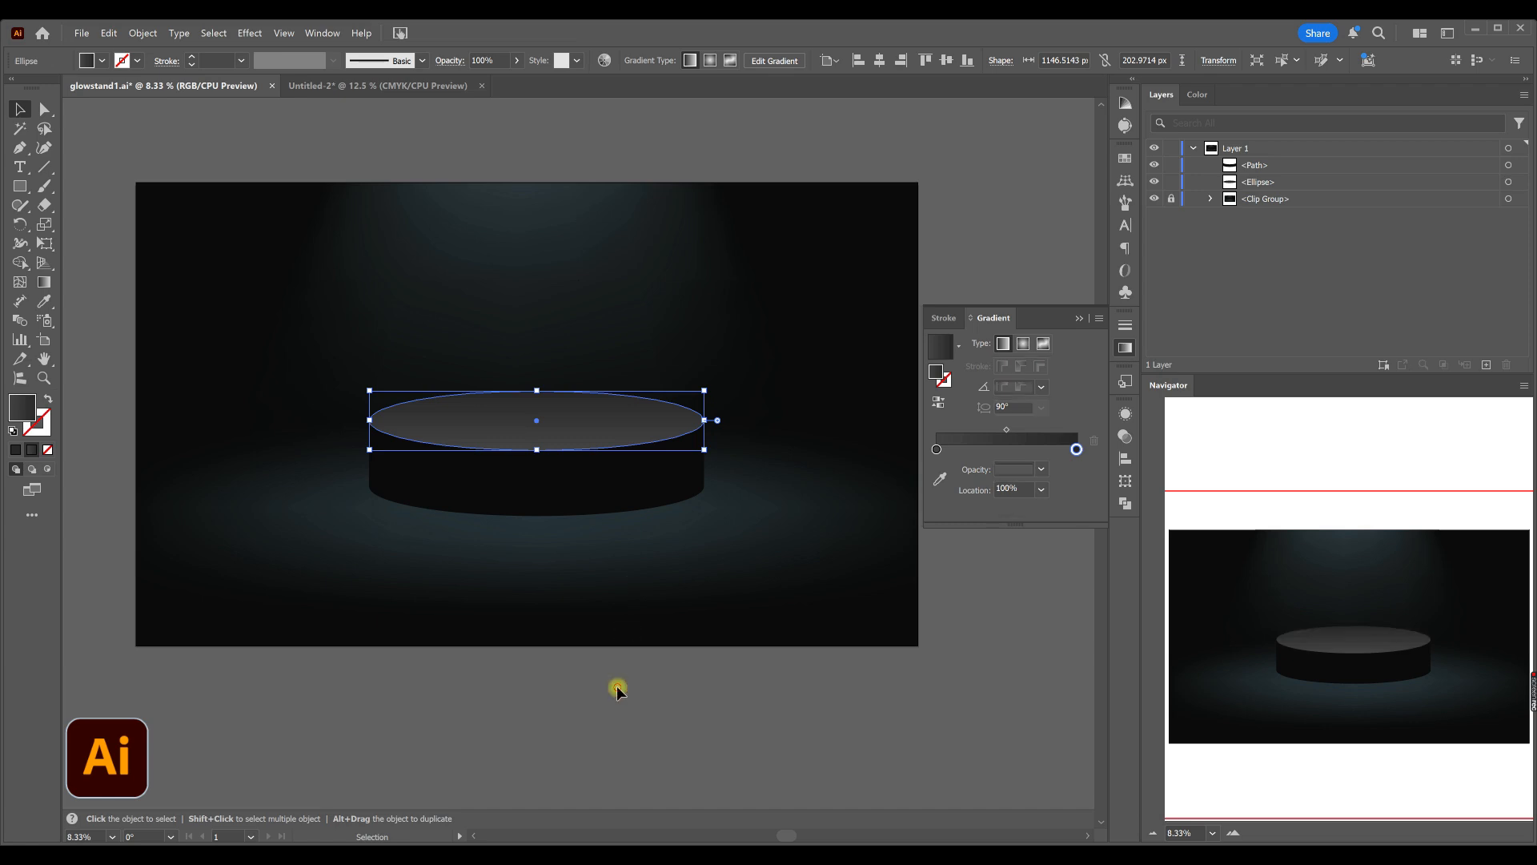
click(812, 685)
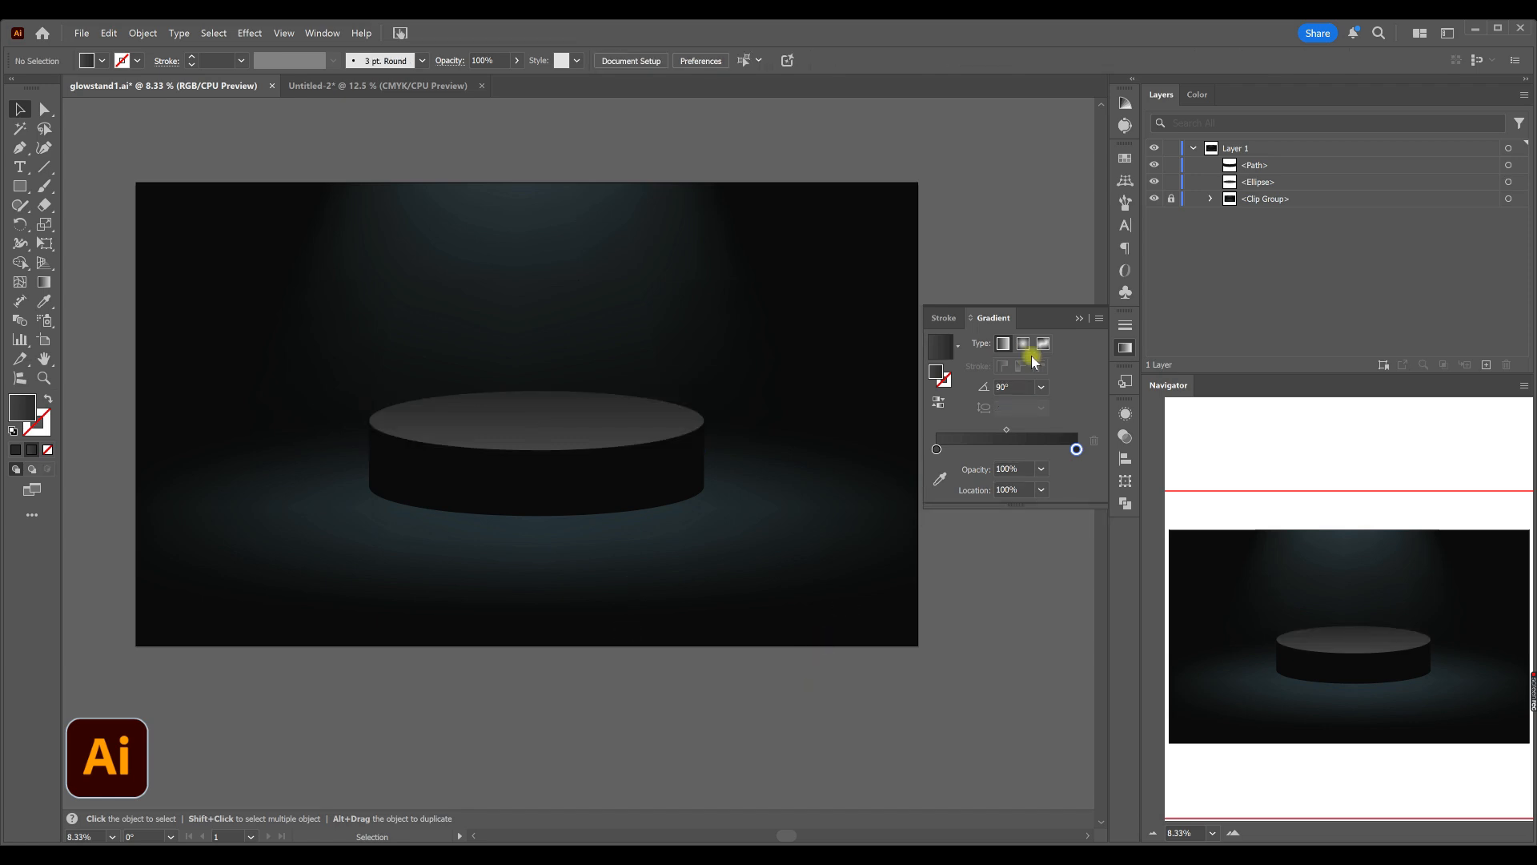
- Duplicate the top ellipse beneath the original in the layer stack and fill the copy with solid grey 666666
click(1259, 183)
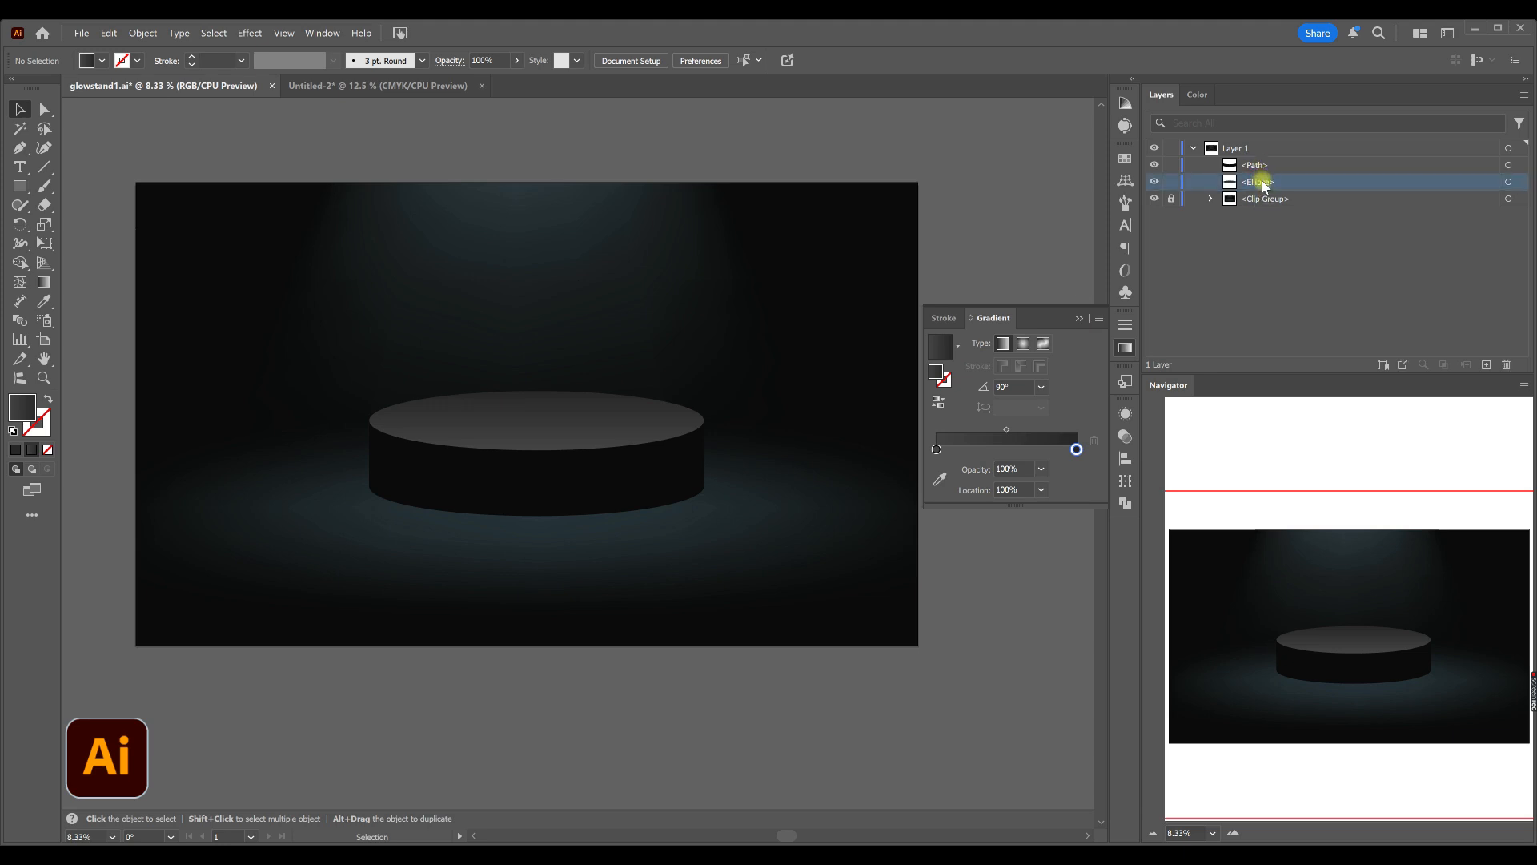
alt+drag(1261, 182, 1273, 193)
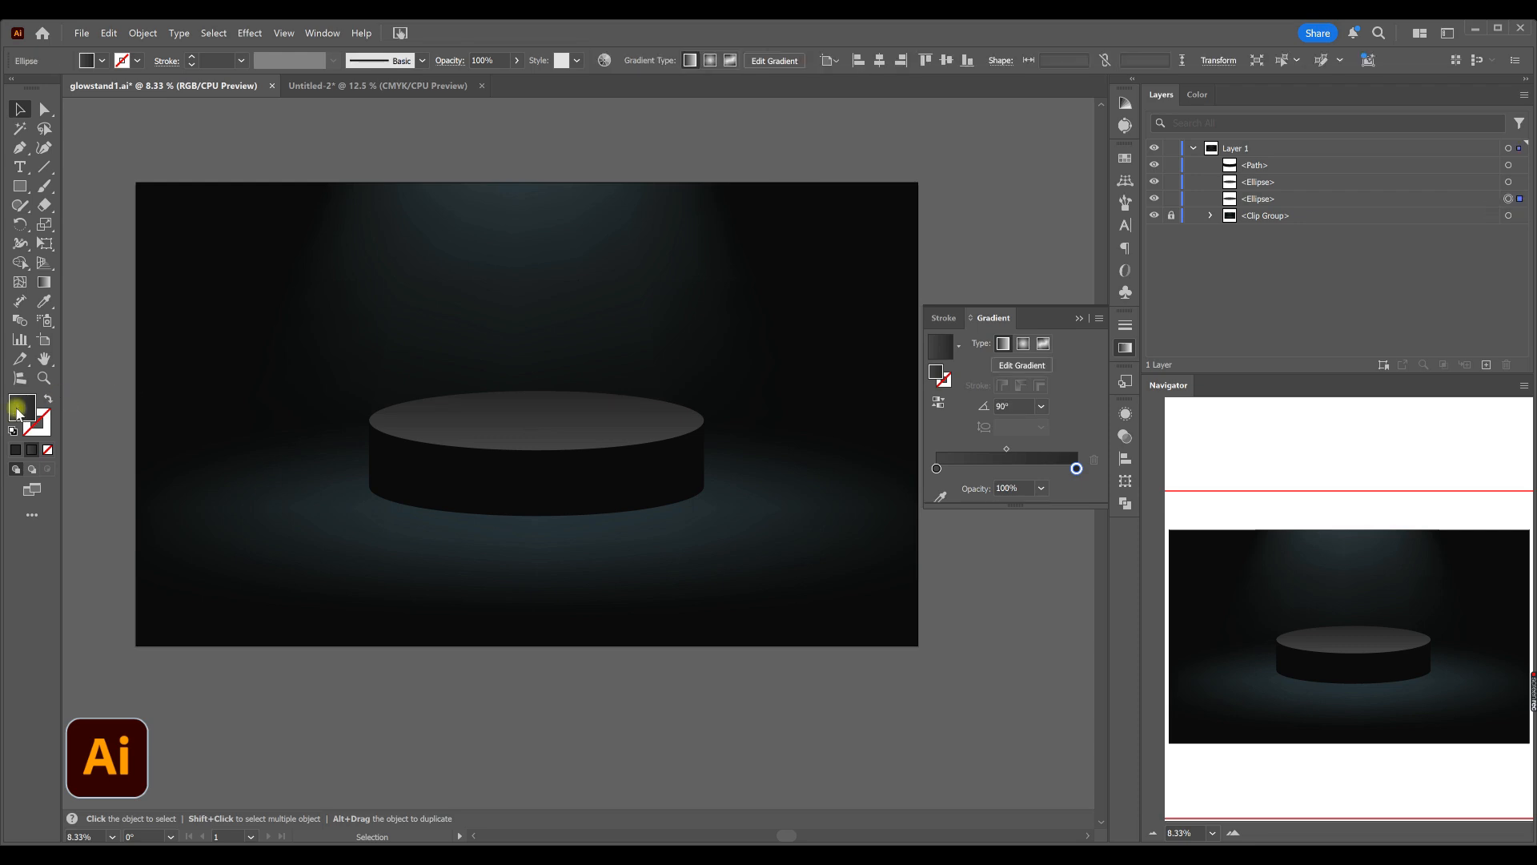
double_click(17, 413)
drag(1118, 645, 1060, 635)
click(1446, 517)
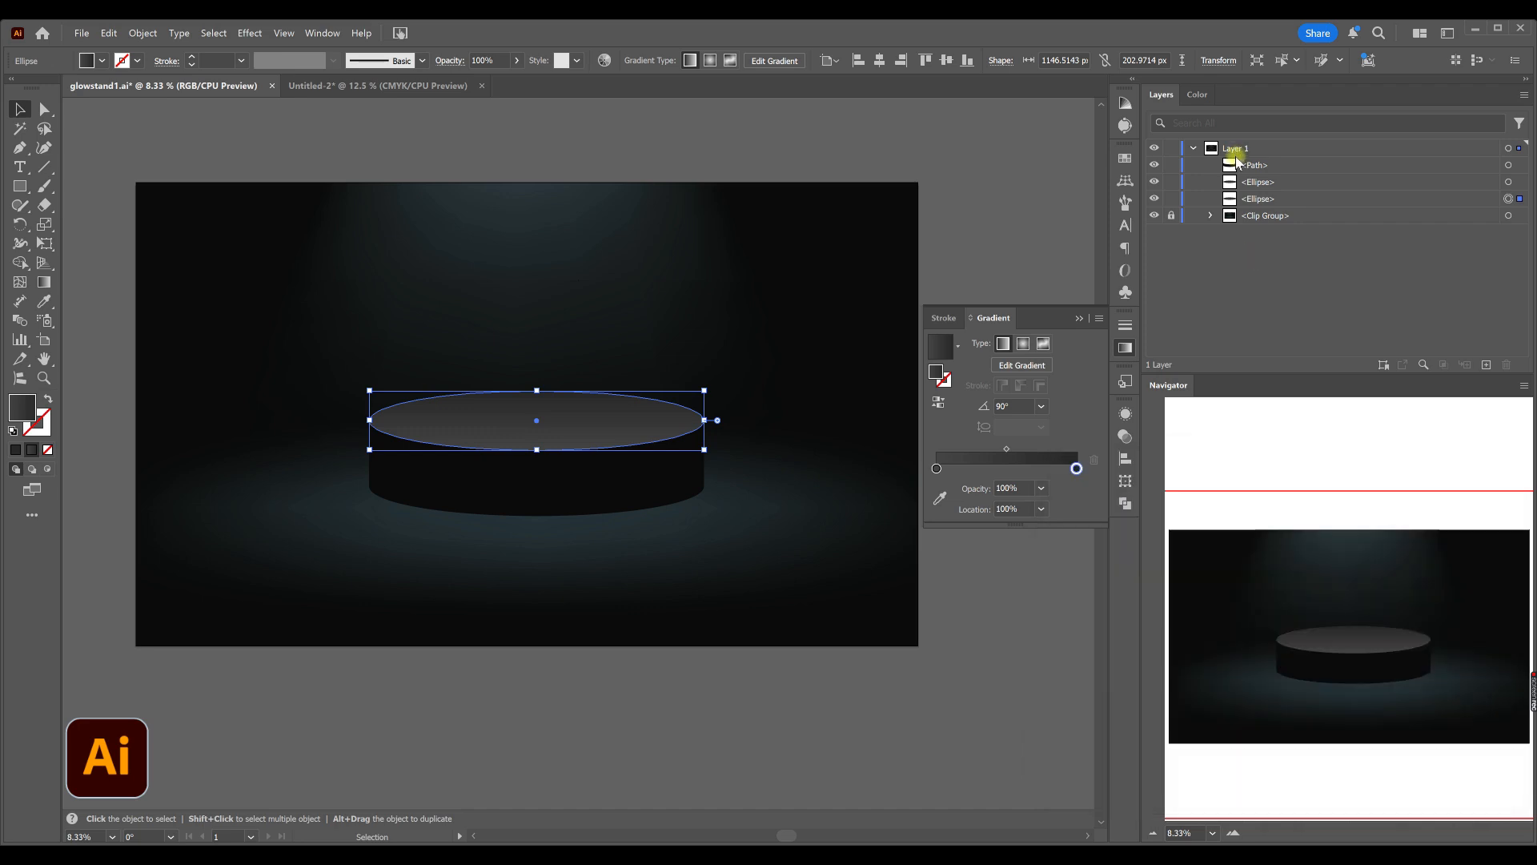
- Paste a copy of the grey ellipse behind it and move both grey ellipses straight down to the podium's base
key(ctrl+c)
key(ctrl+b)
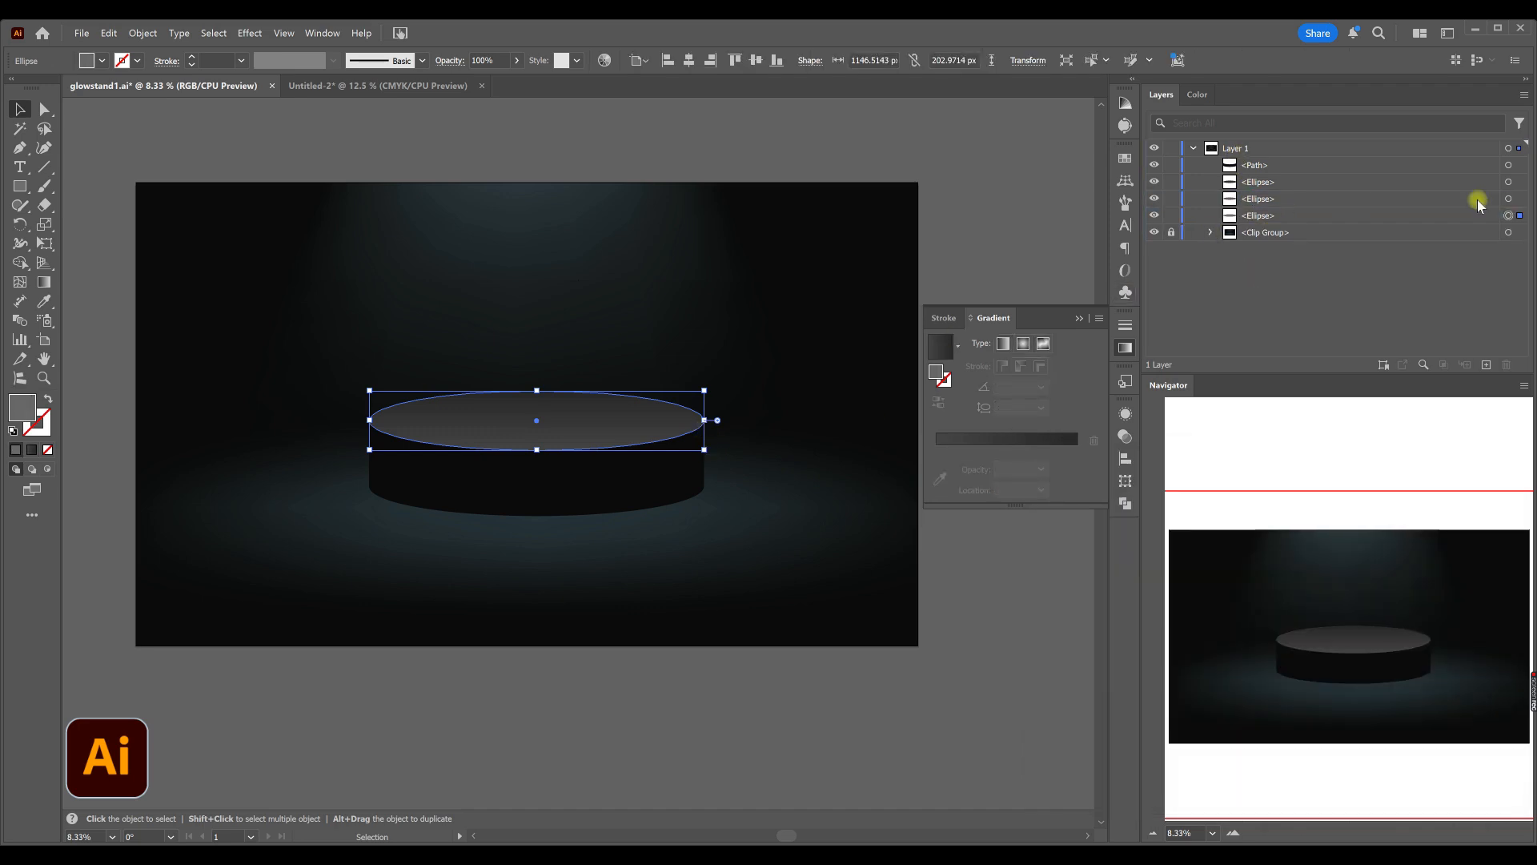
shift+click(1508, 199)
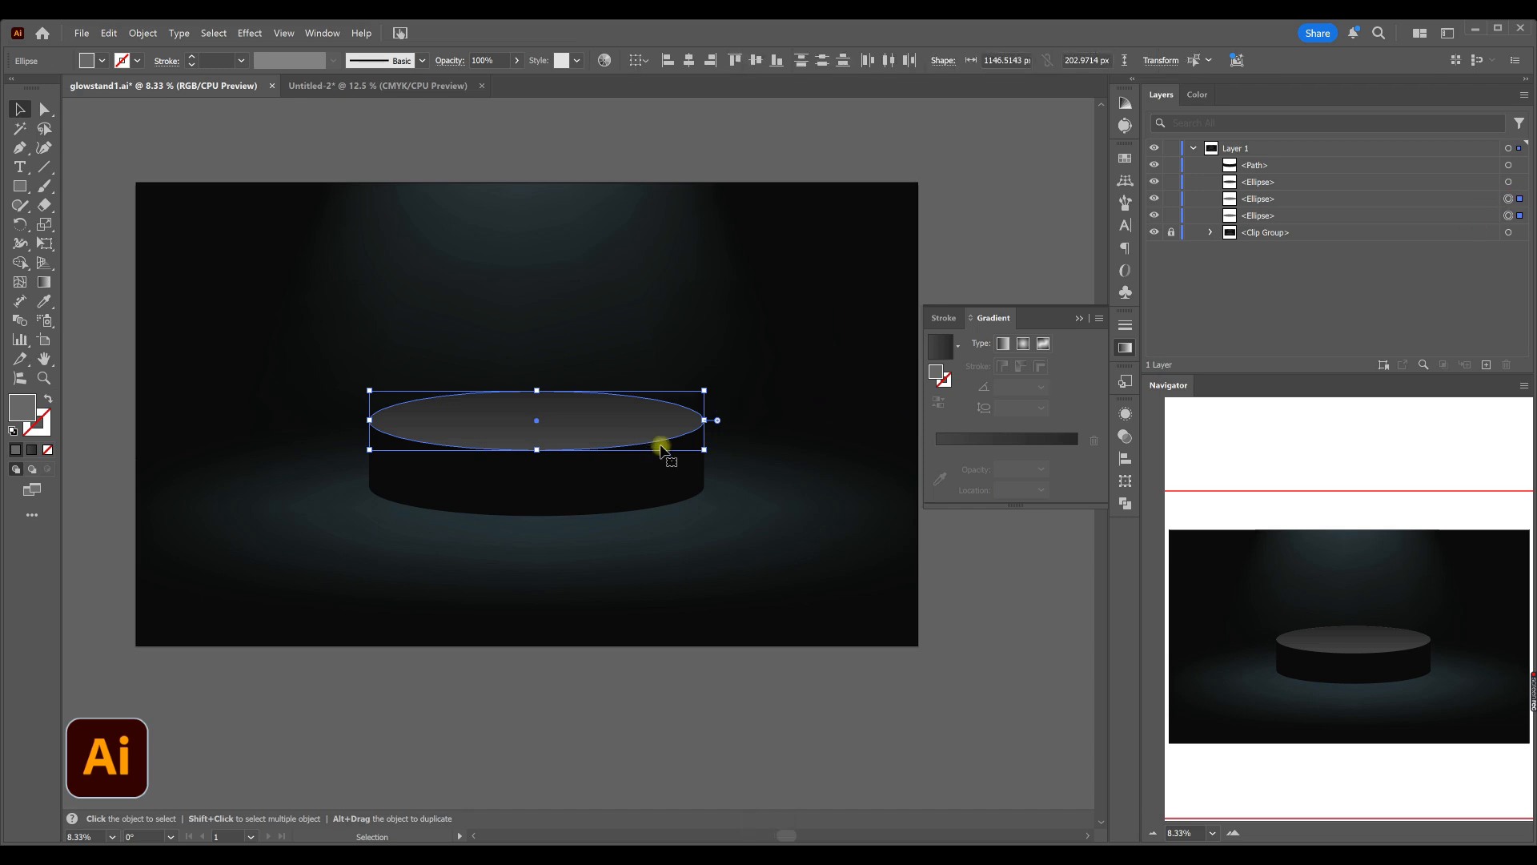
drag(661, 449, 660, 515)
- Enlarge the rear grey ellipse to about 1261 × 240 px and blend it with the smaller grey ellipse
click(1506, 216)
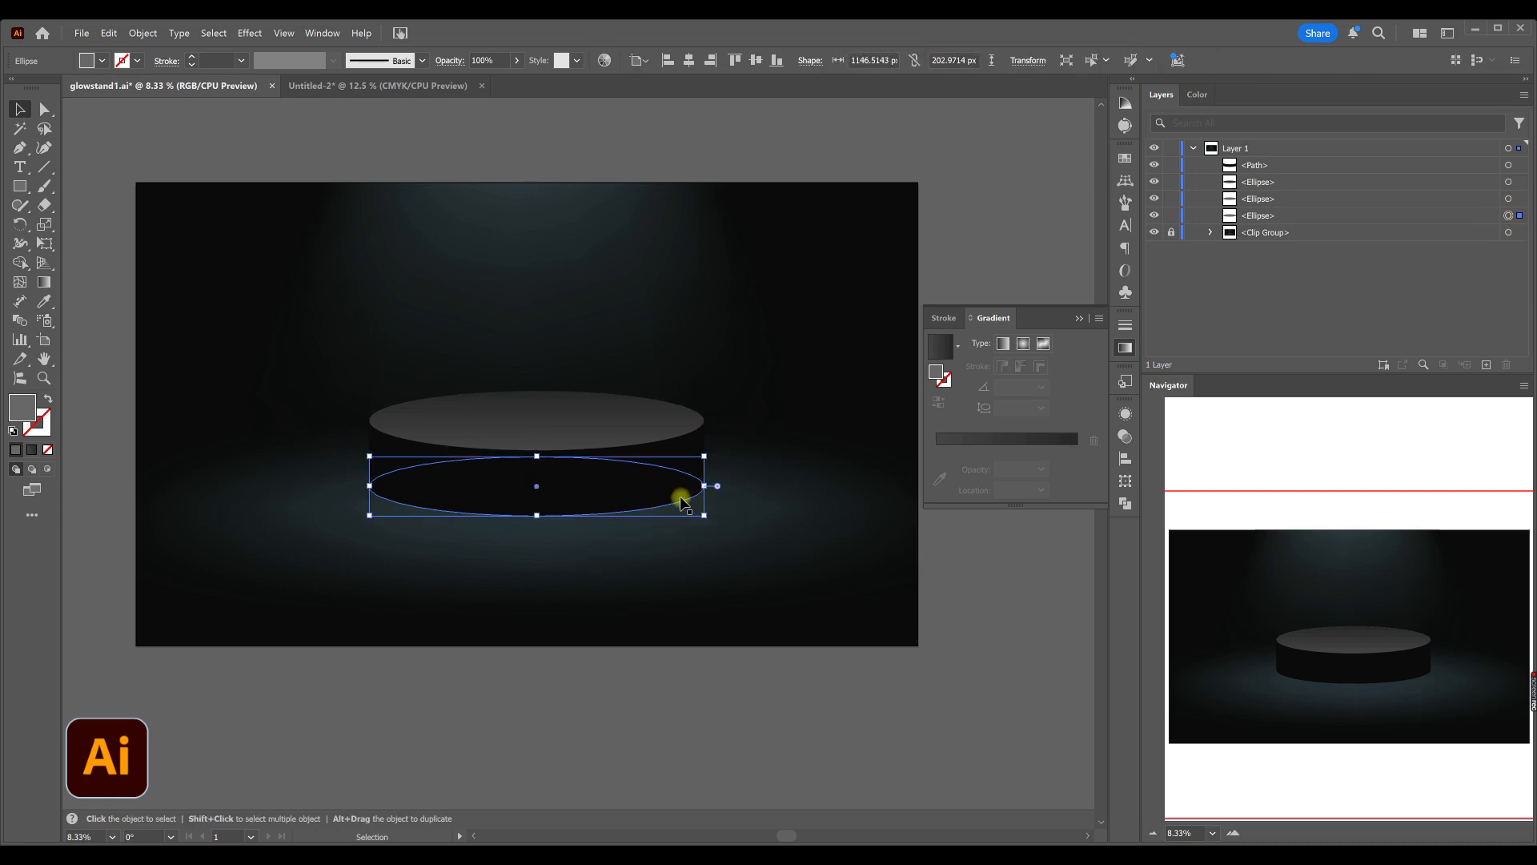
drag(704, 485, 722, 491)
drag(536, 520, 546, 525)
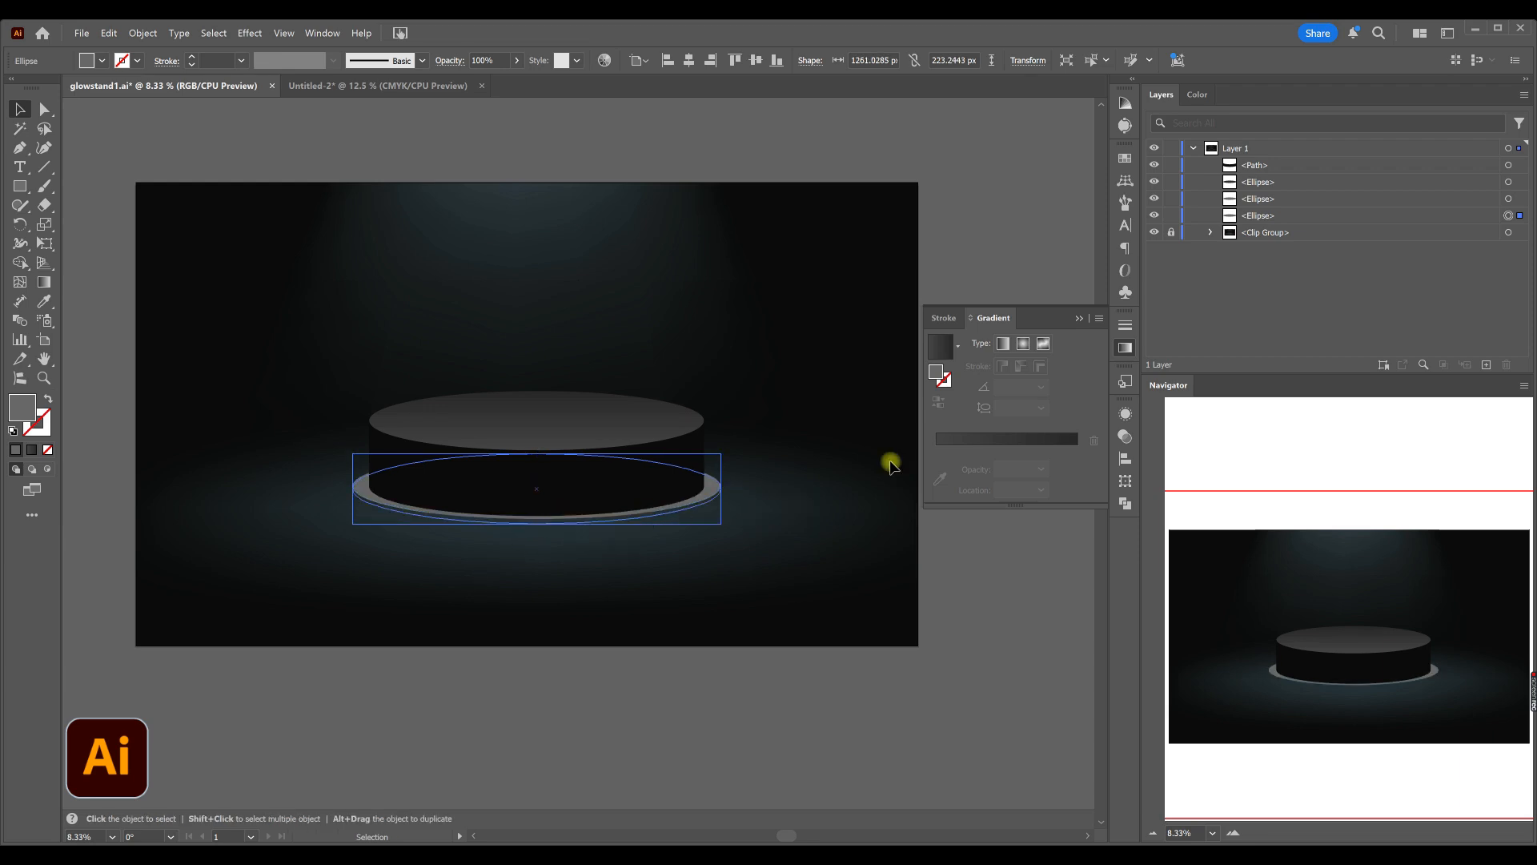
shift+click(1521, 200)
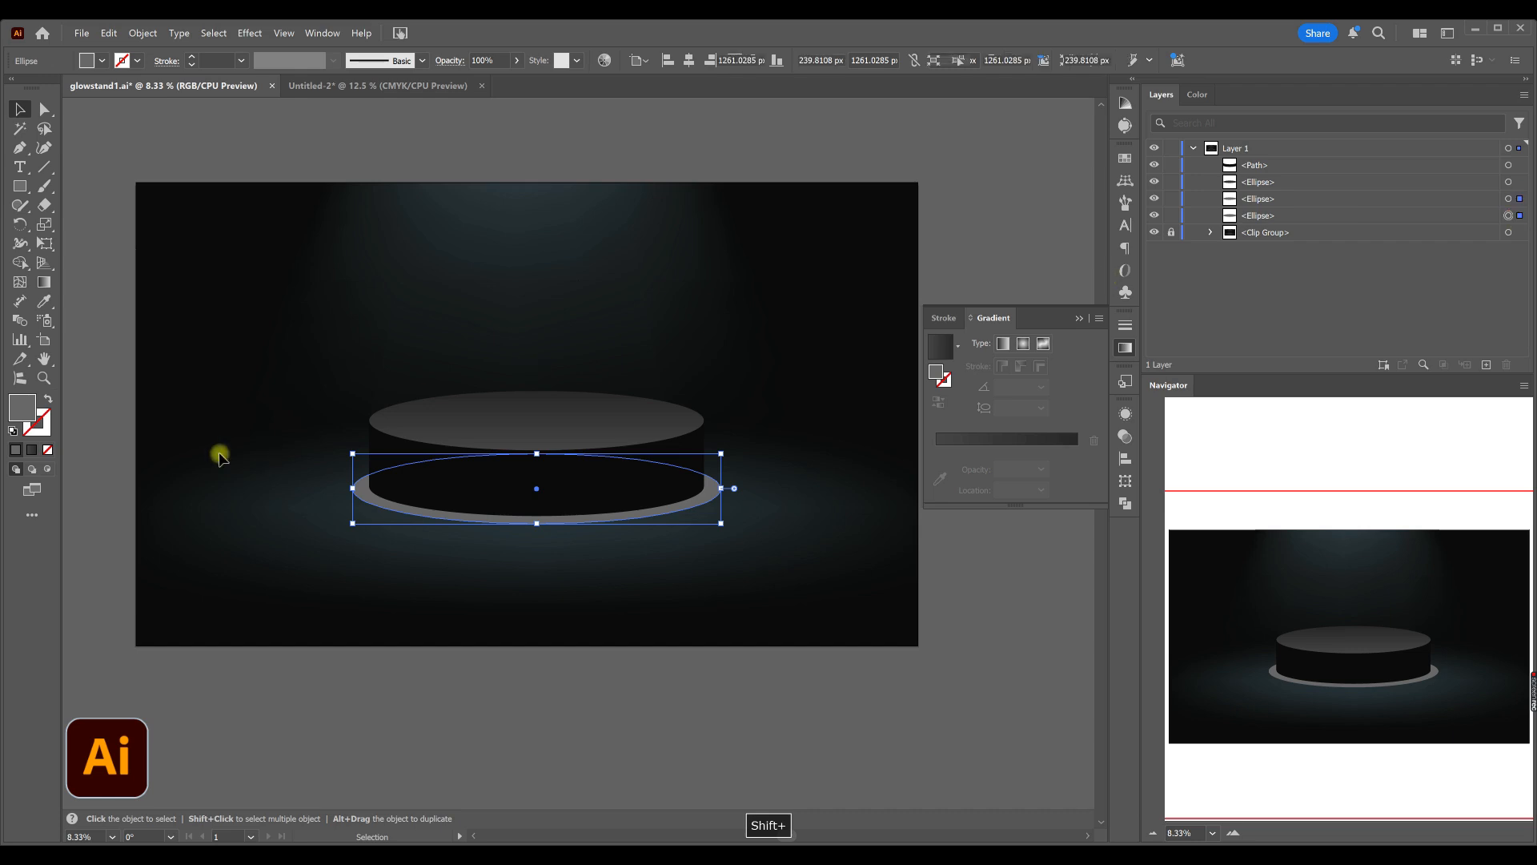
key(ctrl+alt+b)
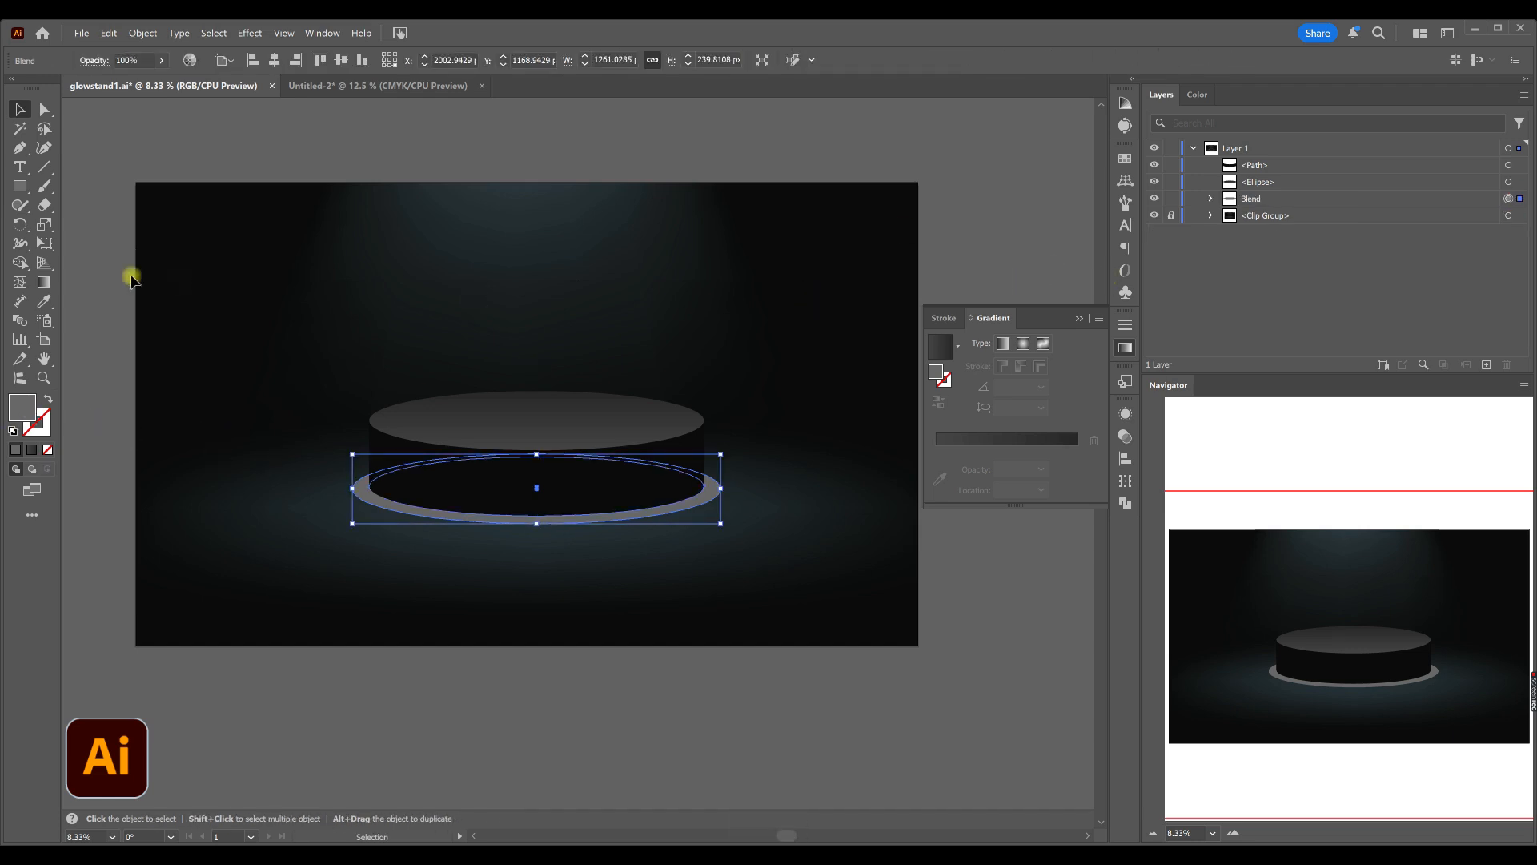
- Change the fill of the larger ellipse inside the blend to white FFFFFF
click(1210, 198)
click(1509, 232)
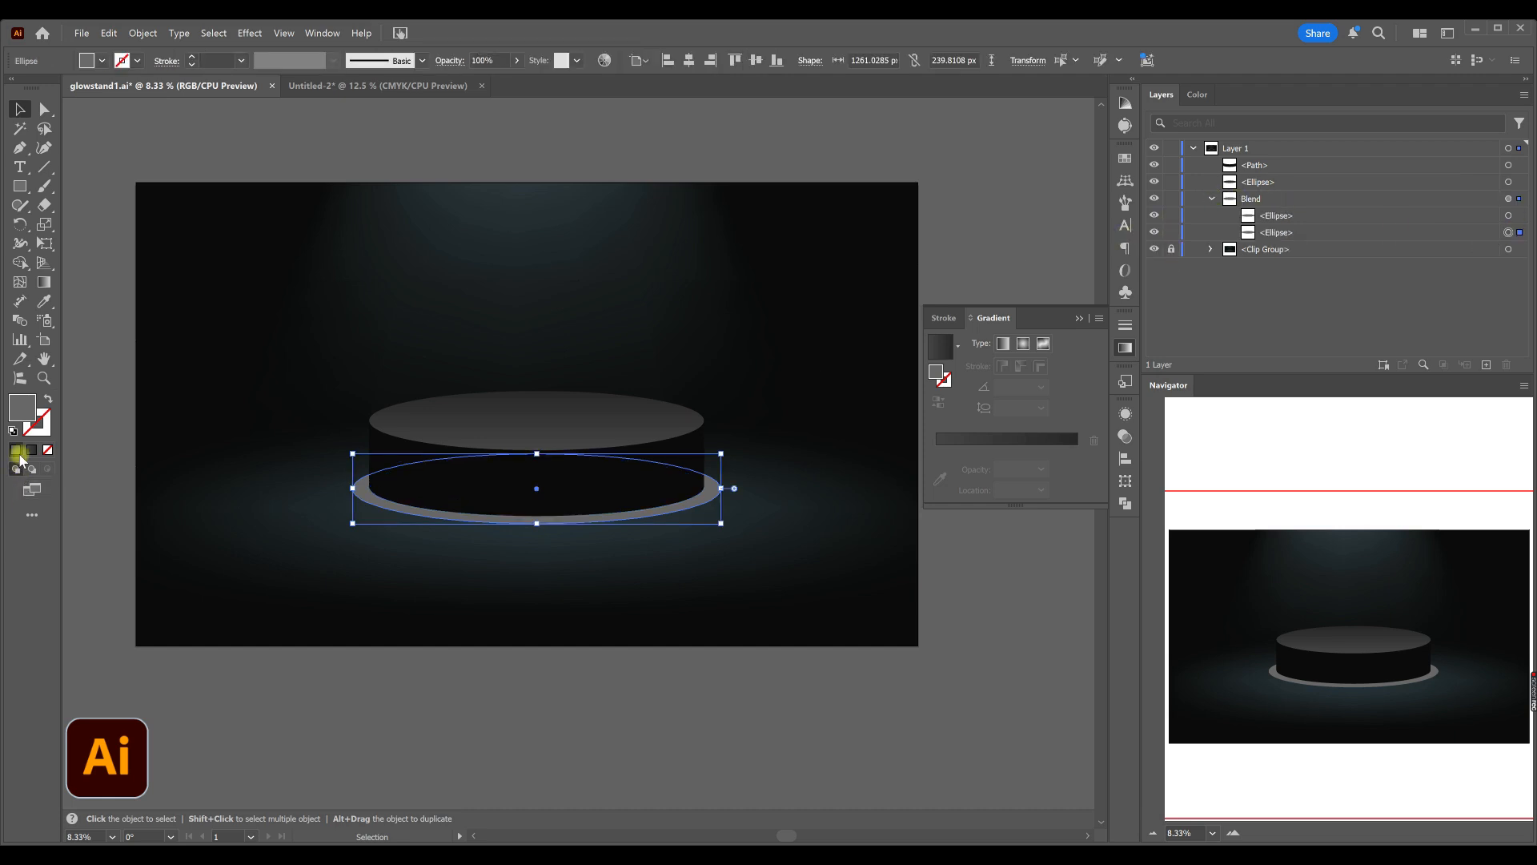
double_click(27, 406)
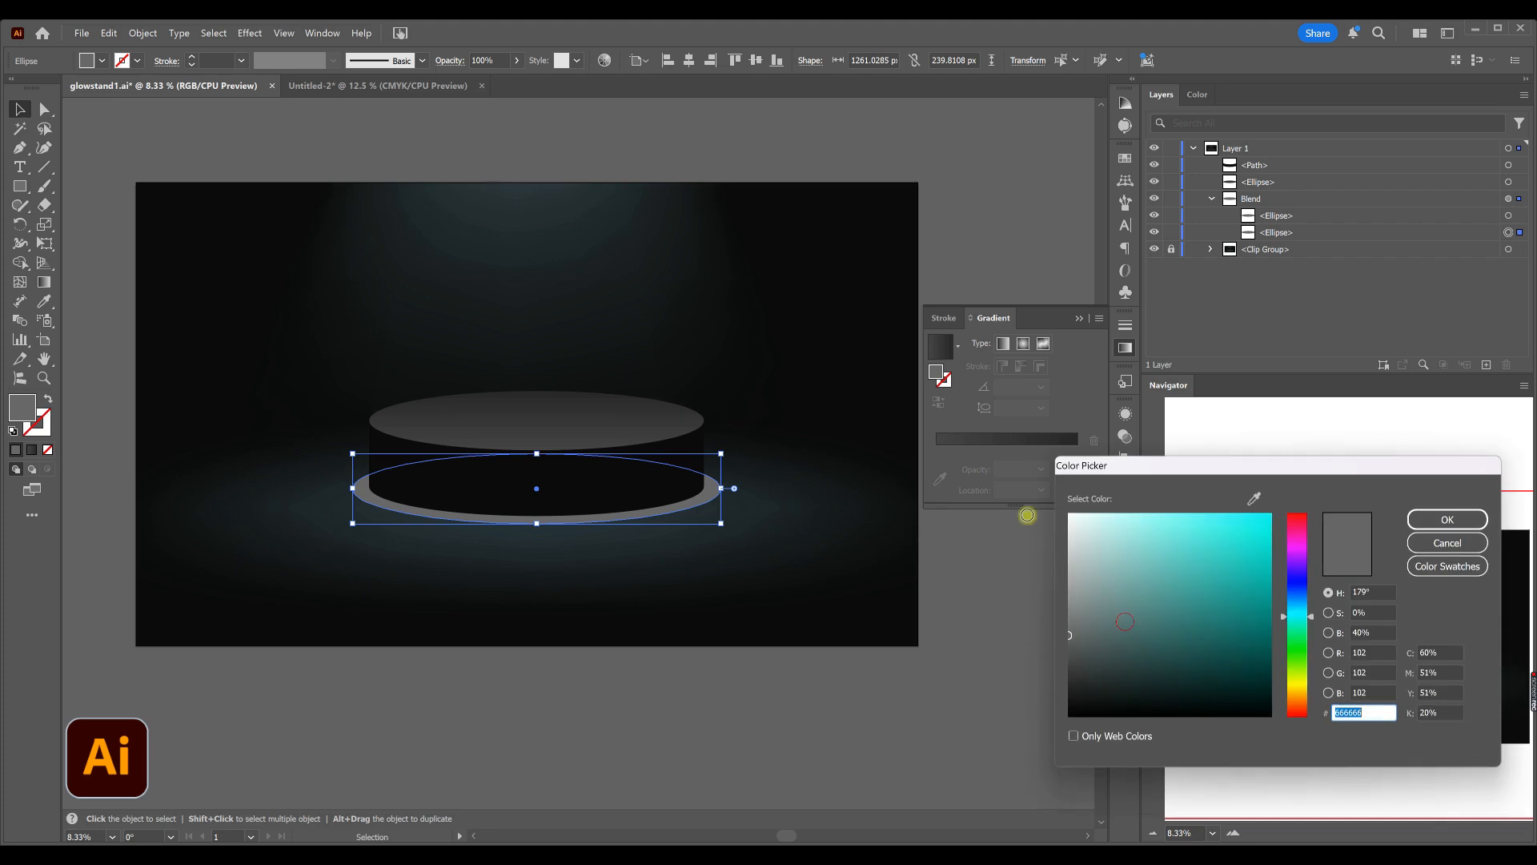
click(1069, 514)
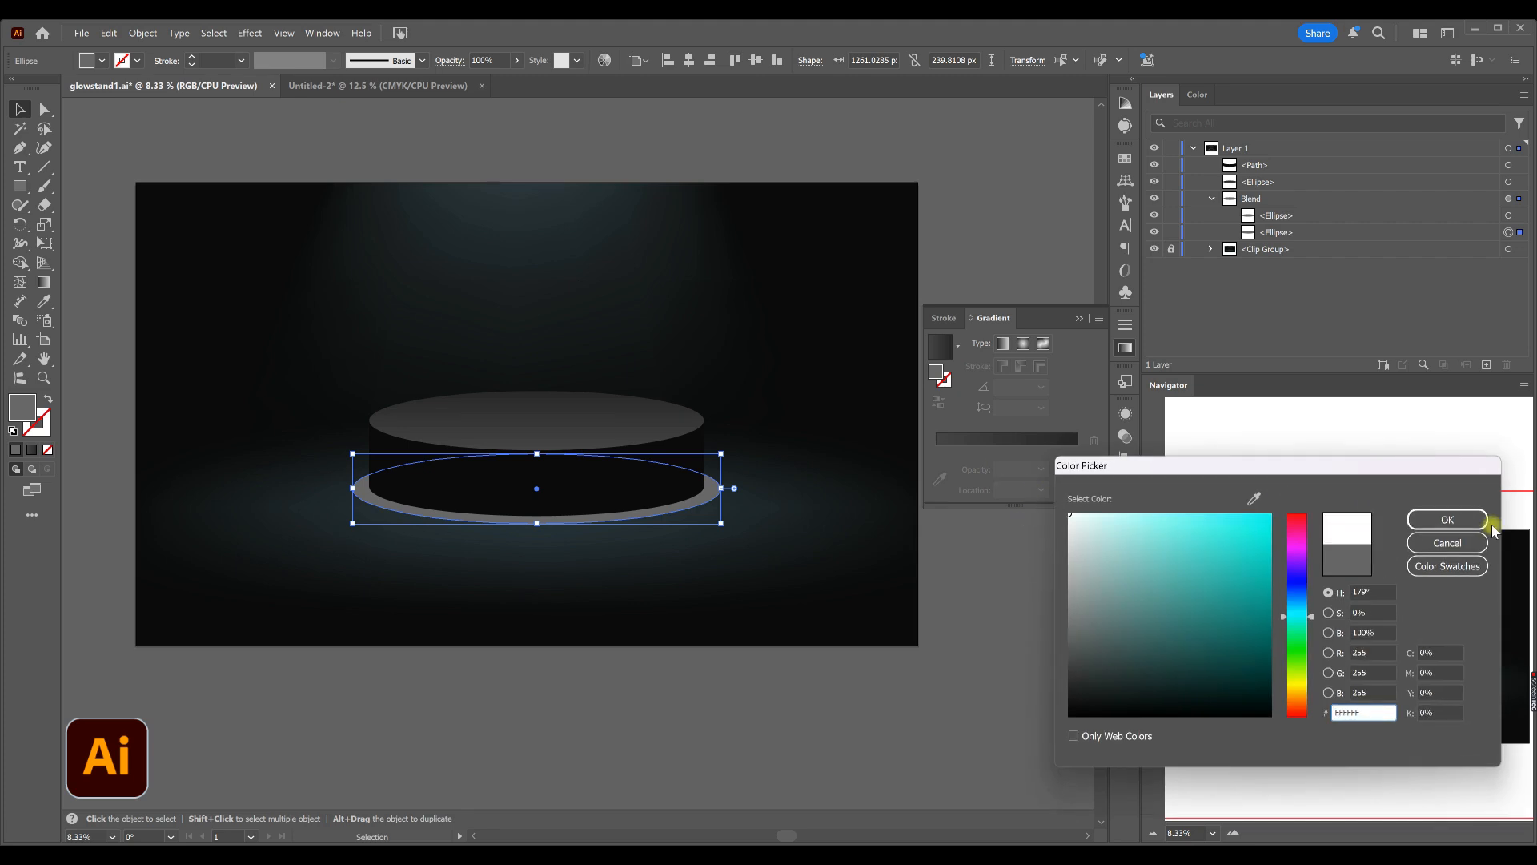
click(1448, 520)
click(1475, 517)
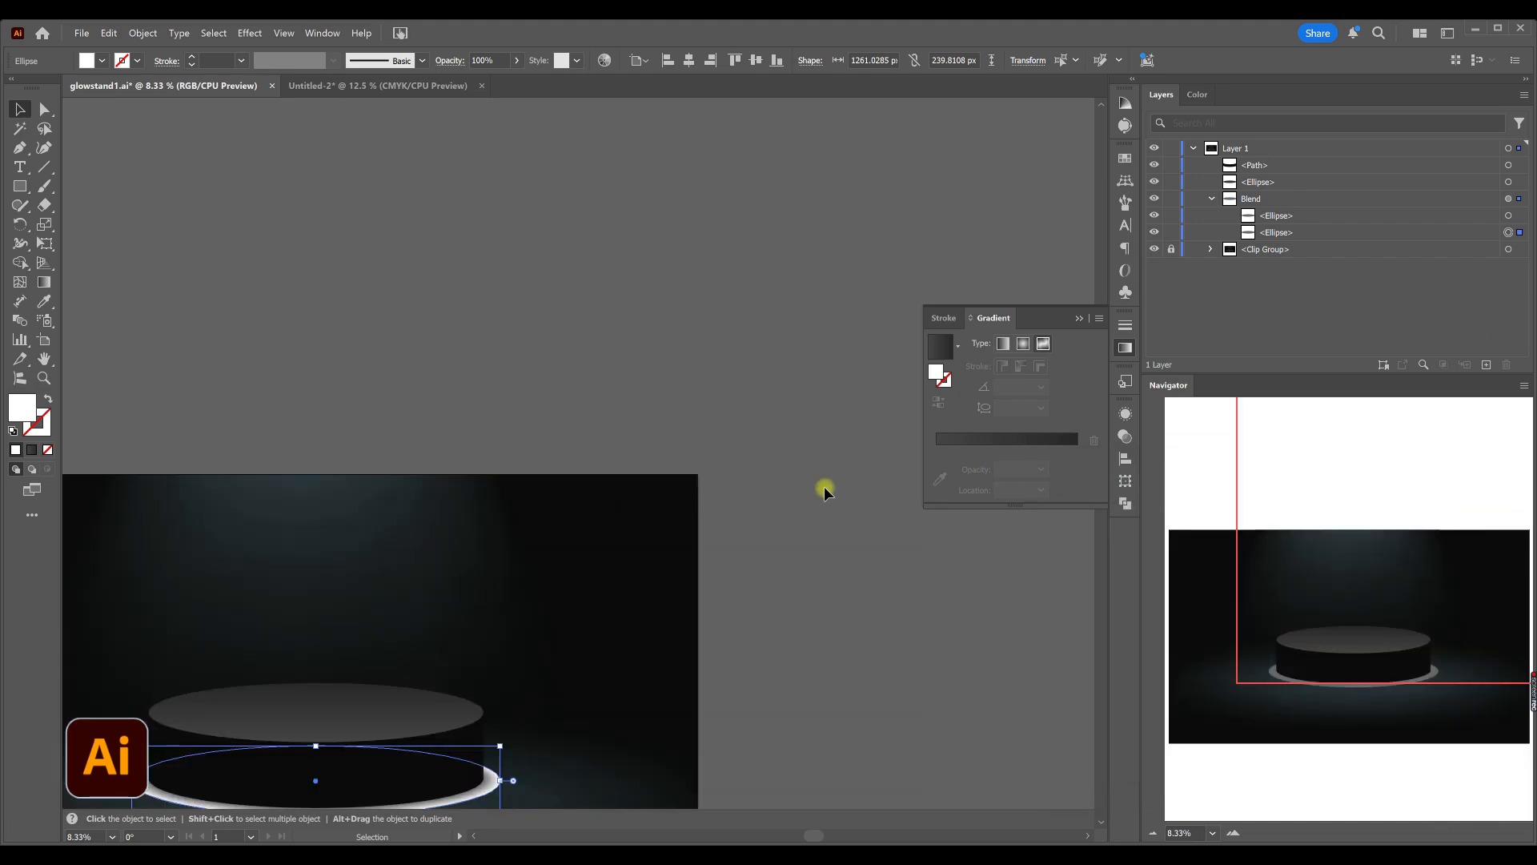
- Set the whole blend's blending mode to Multiply to form a soft shadow around the podium's base
scroll(786, 494, down, 5)
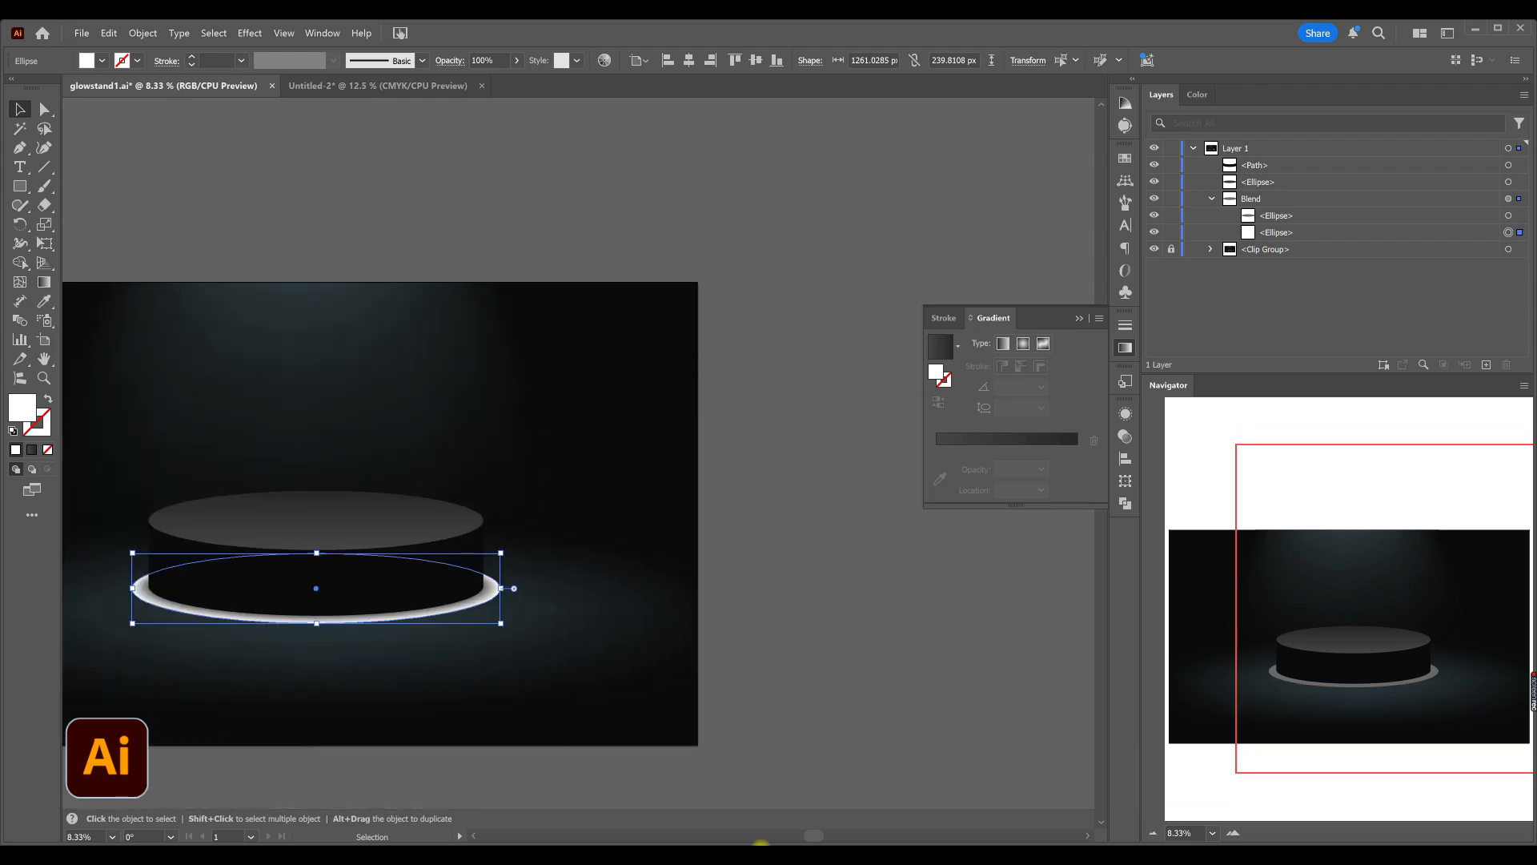
click(473, 836)
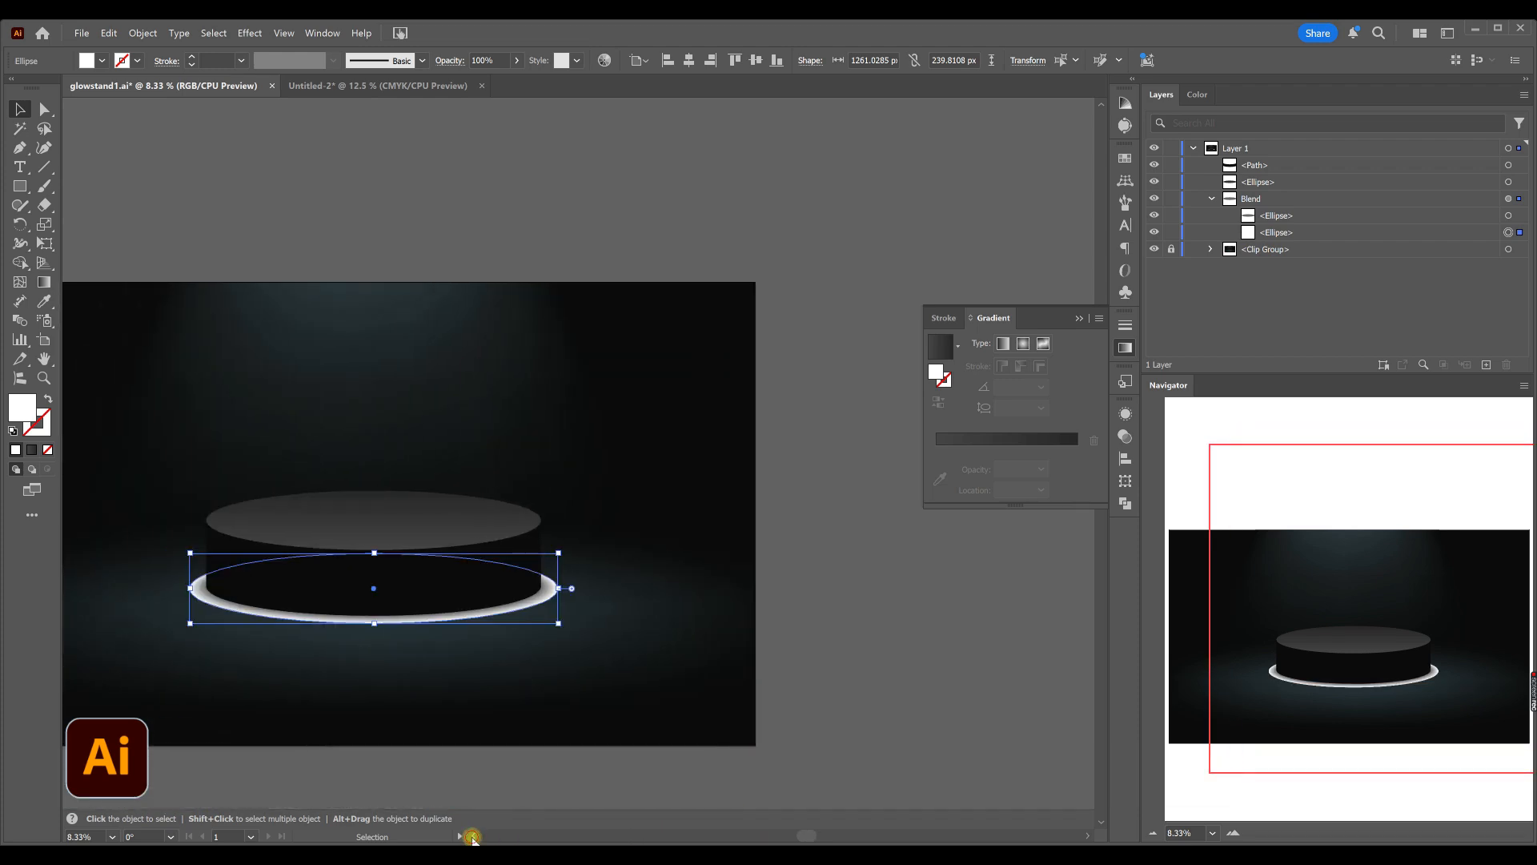
scroll(576, 552, down, 3)
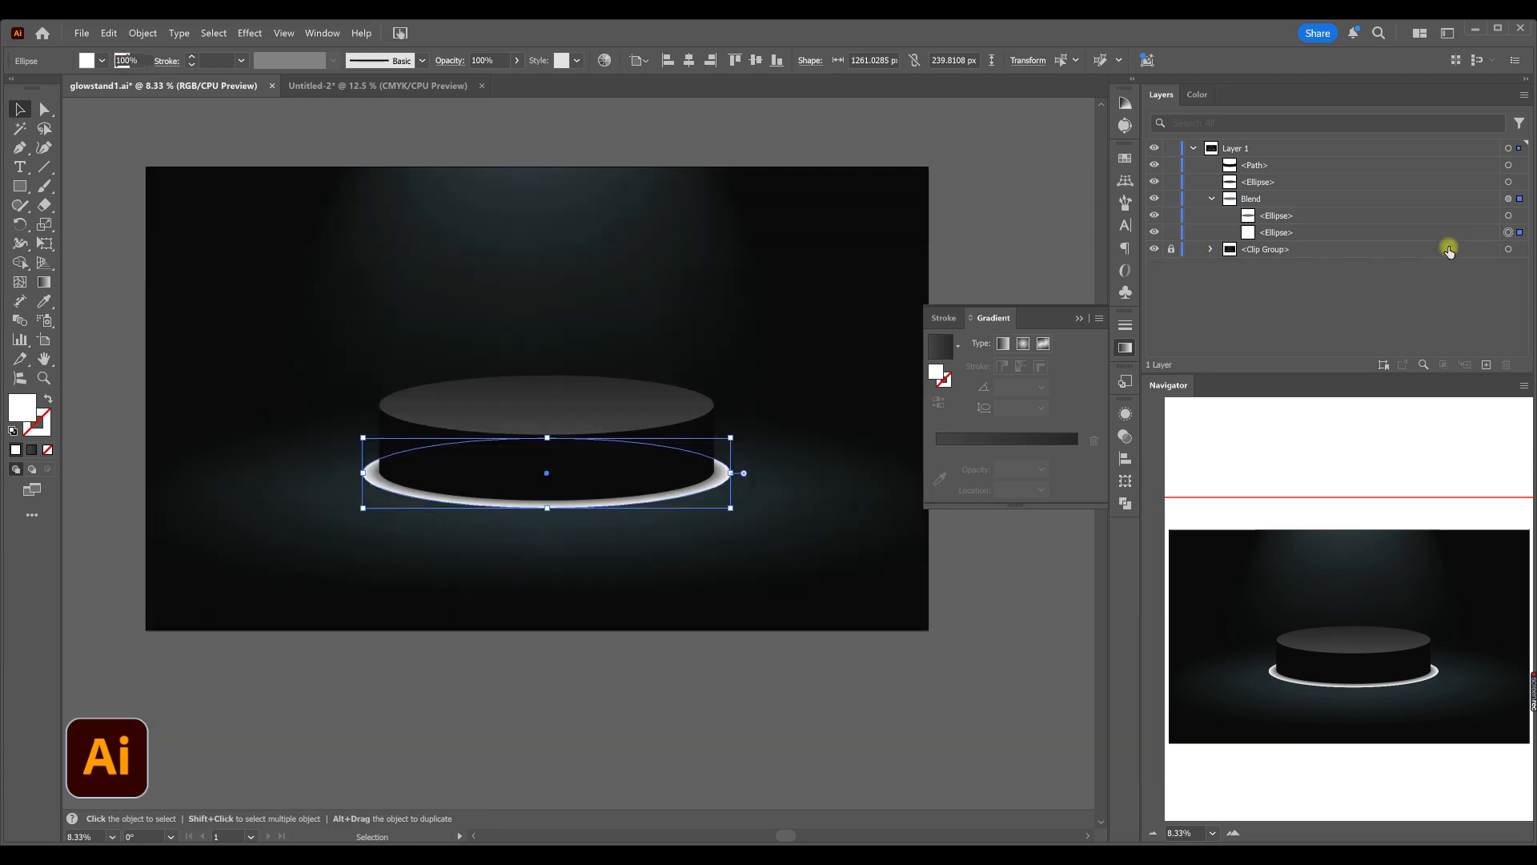
click(1125, 437)
click(965, 431)
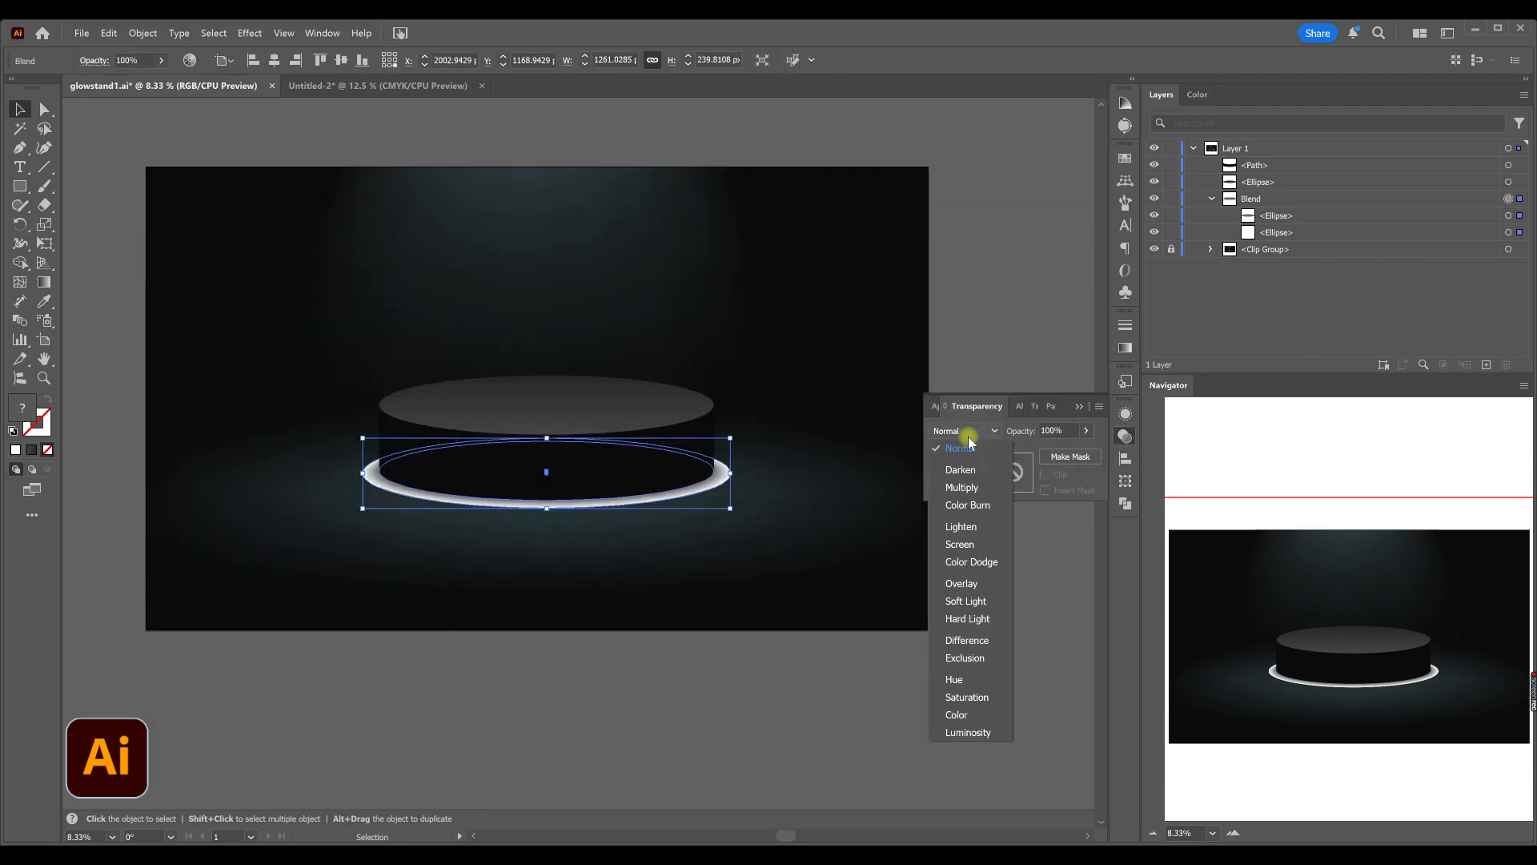
click(961, 486)
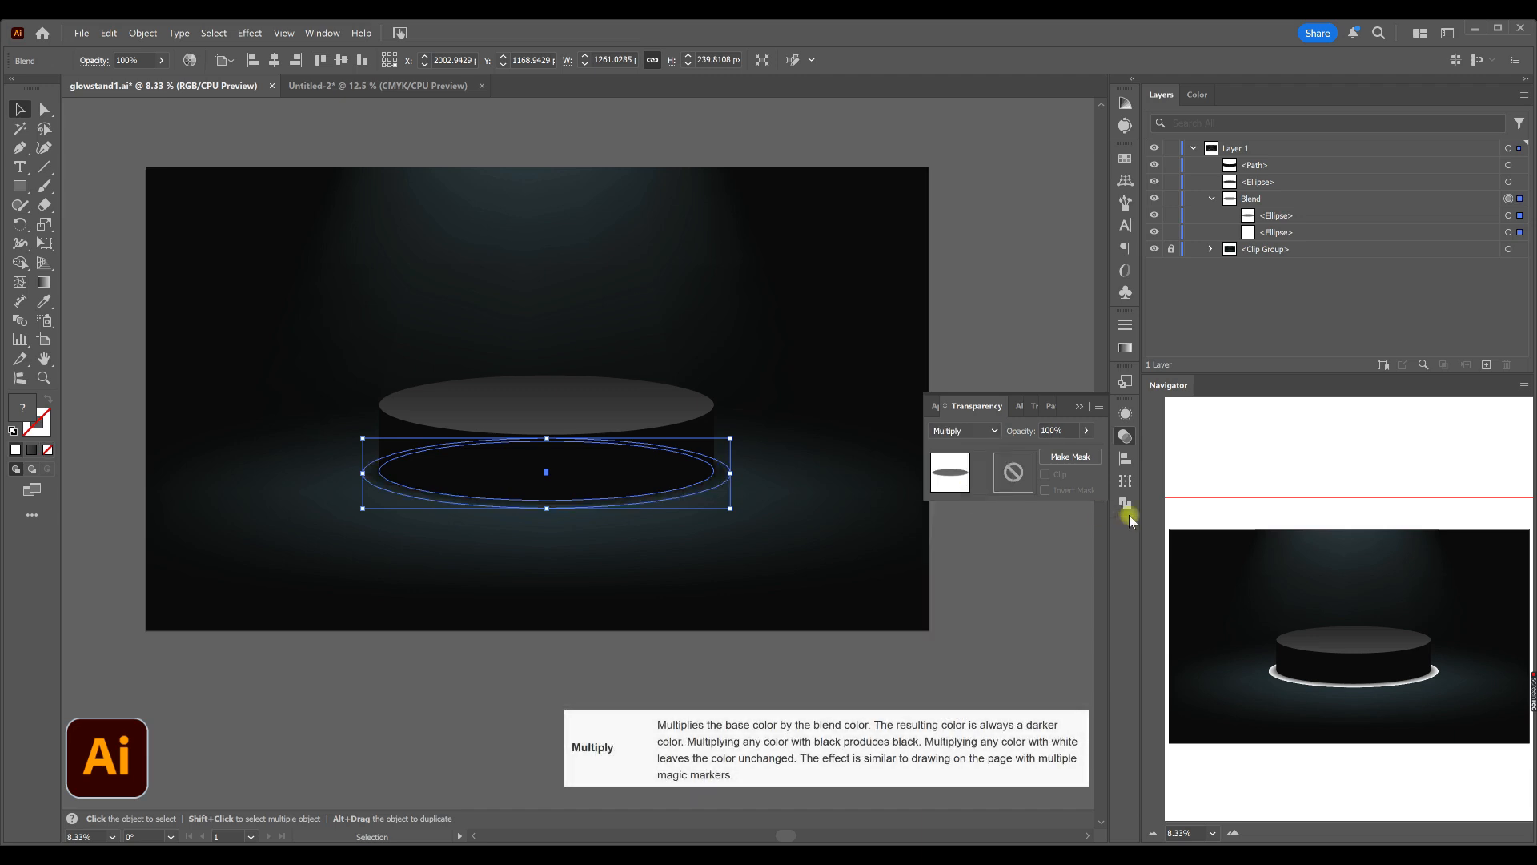
click(985, 621)
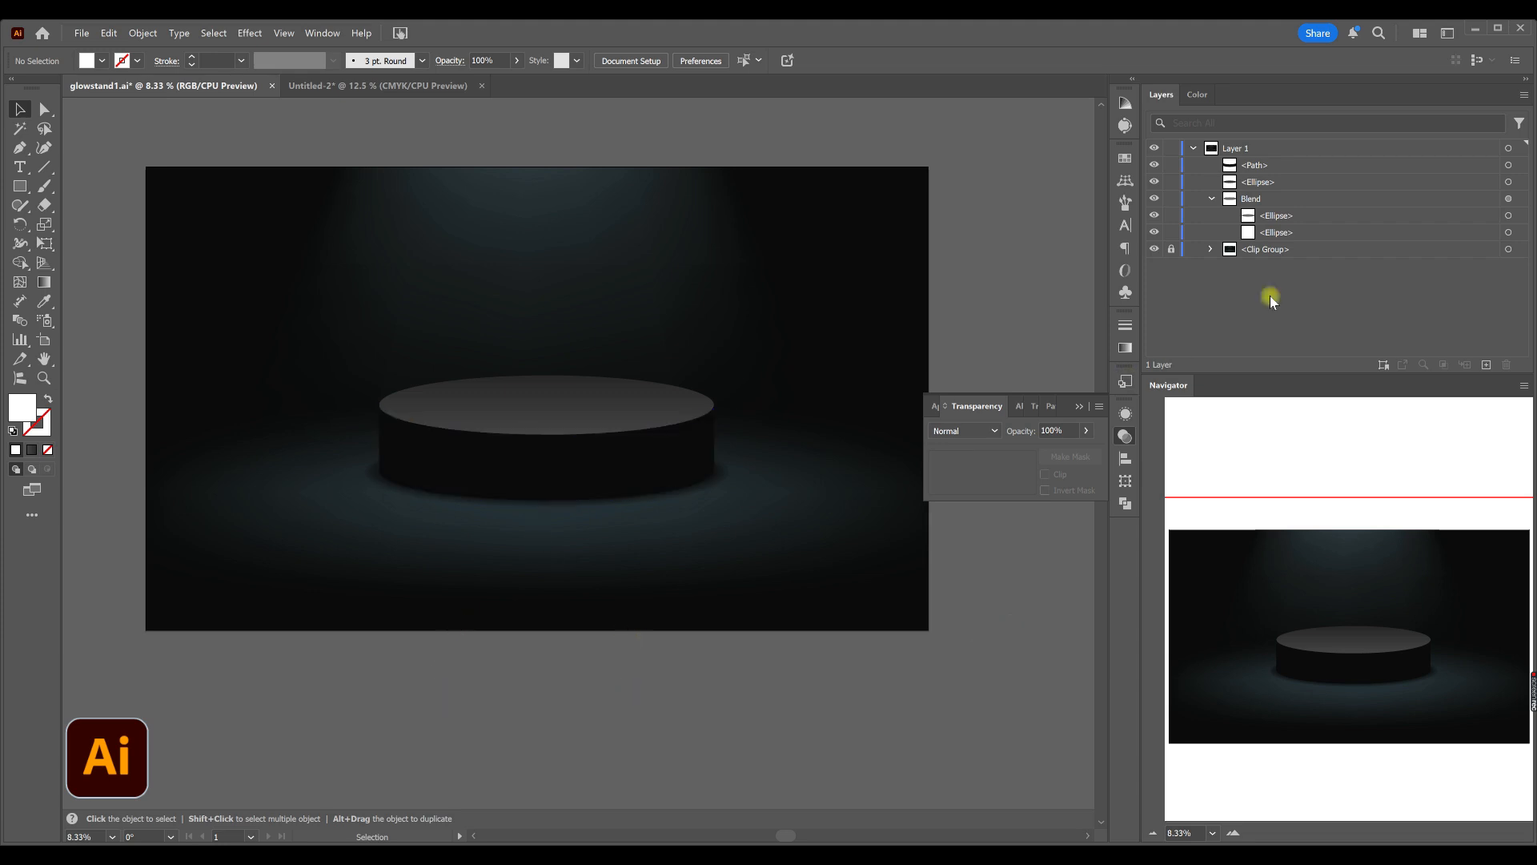
- Set the opacity of the blend's larger white ellipse to 0%
click(1508, 232)
click(516, 60)
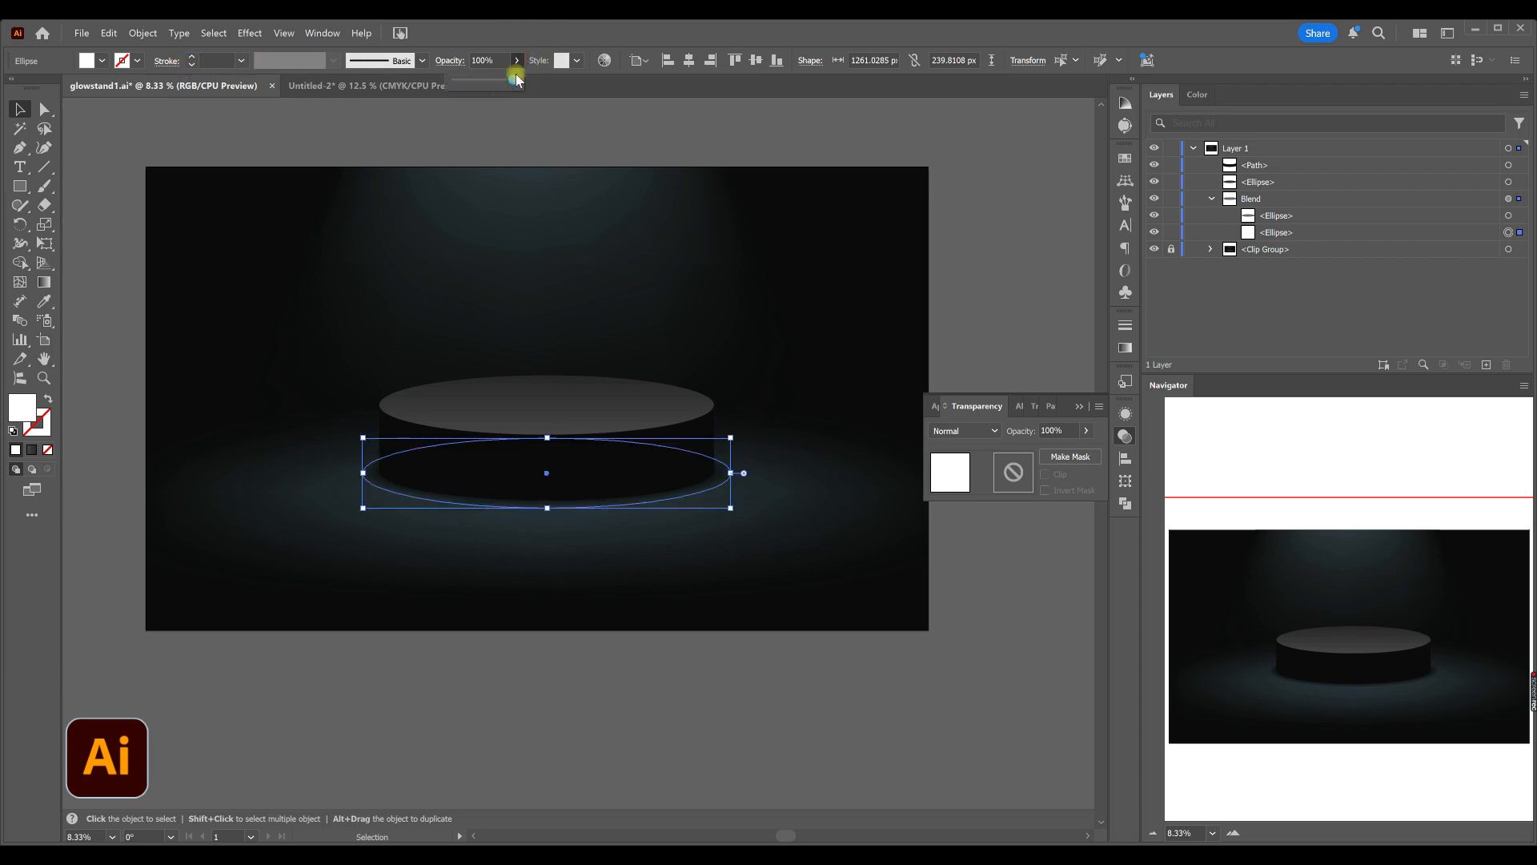
click(510, 80)
drag(434, 78, 406, 152)
click(409, 152)
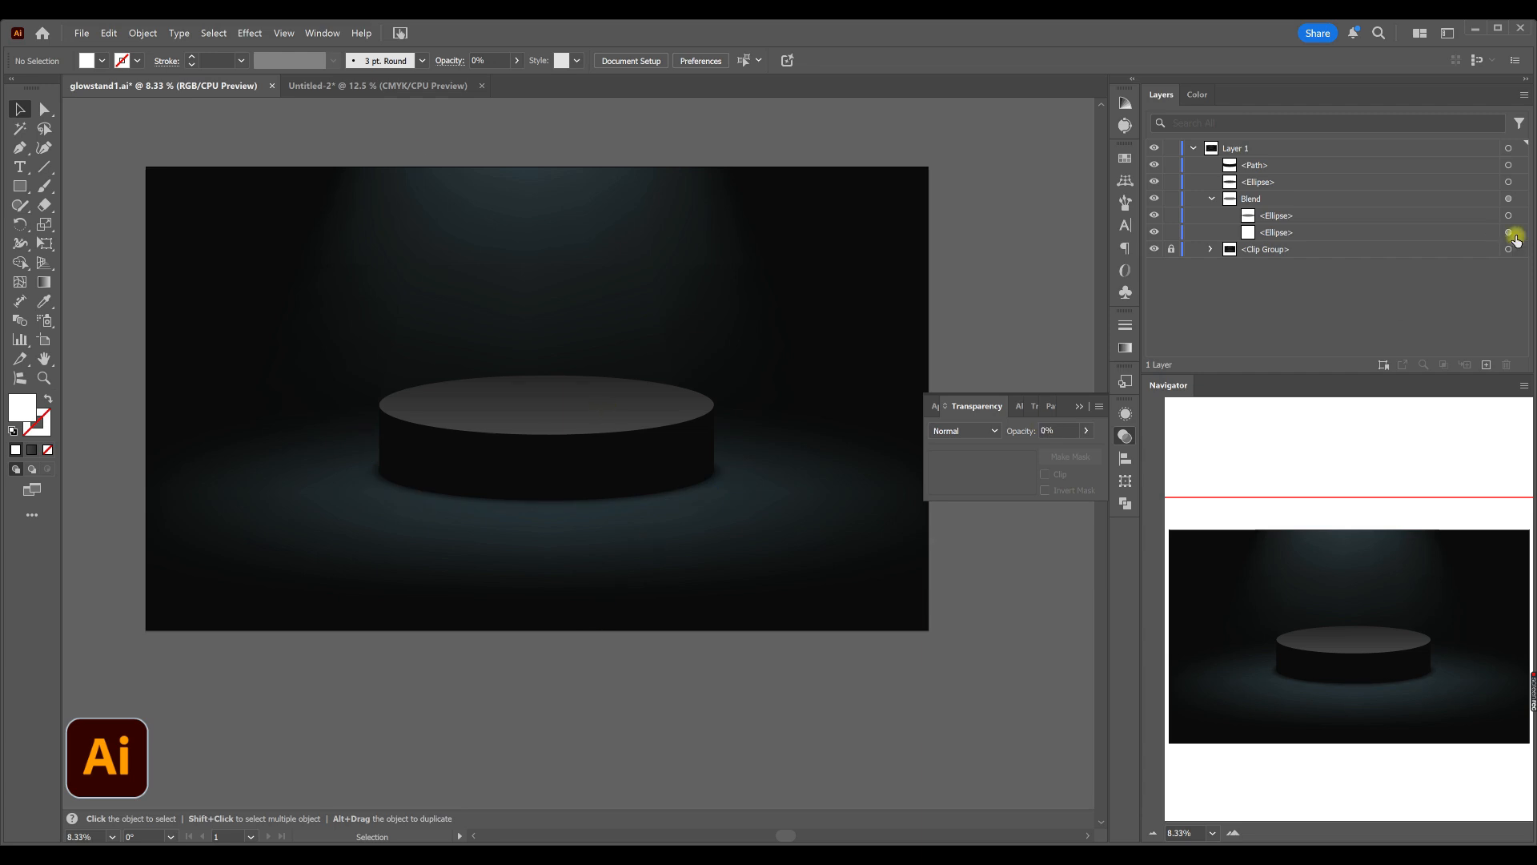
- Reduce the height of the shadow blend's large white ellipse slightly from its upper edge
click(772, 518)
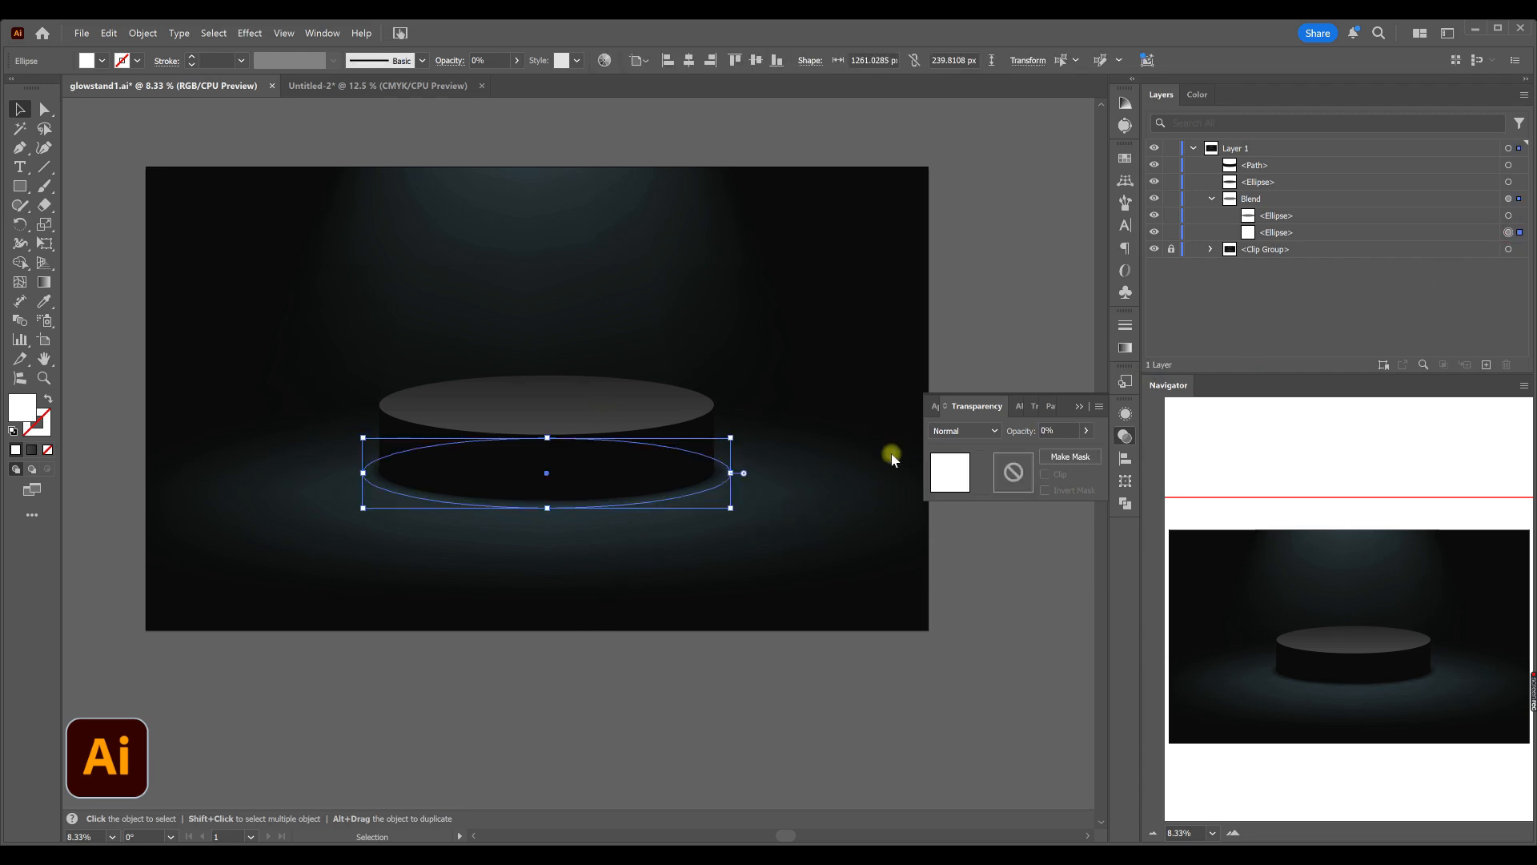
drag(547, 438, 556, 443)
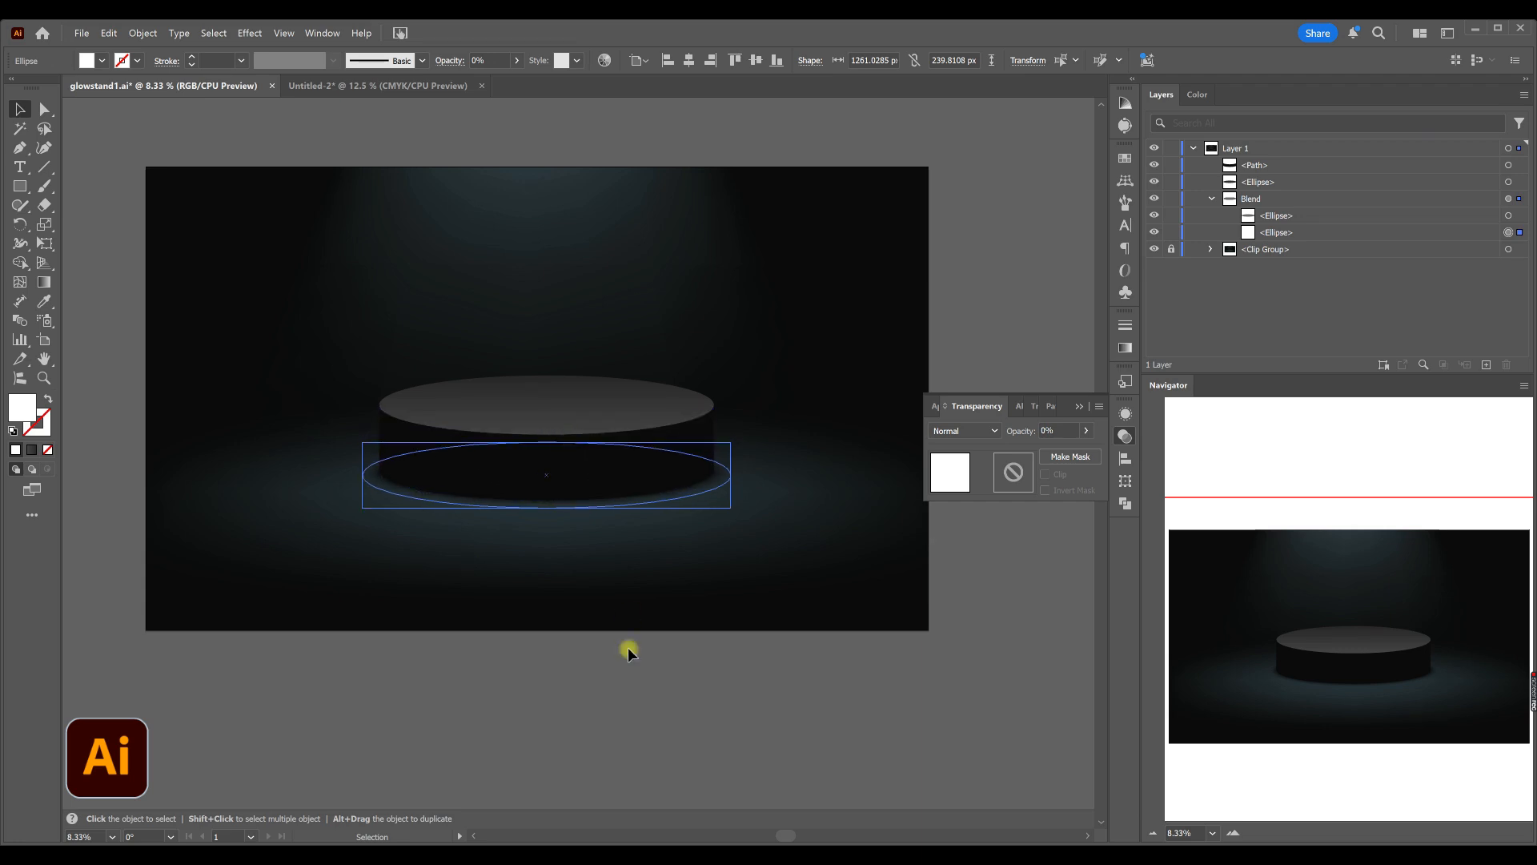
click(632, 721)
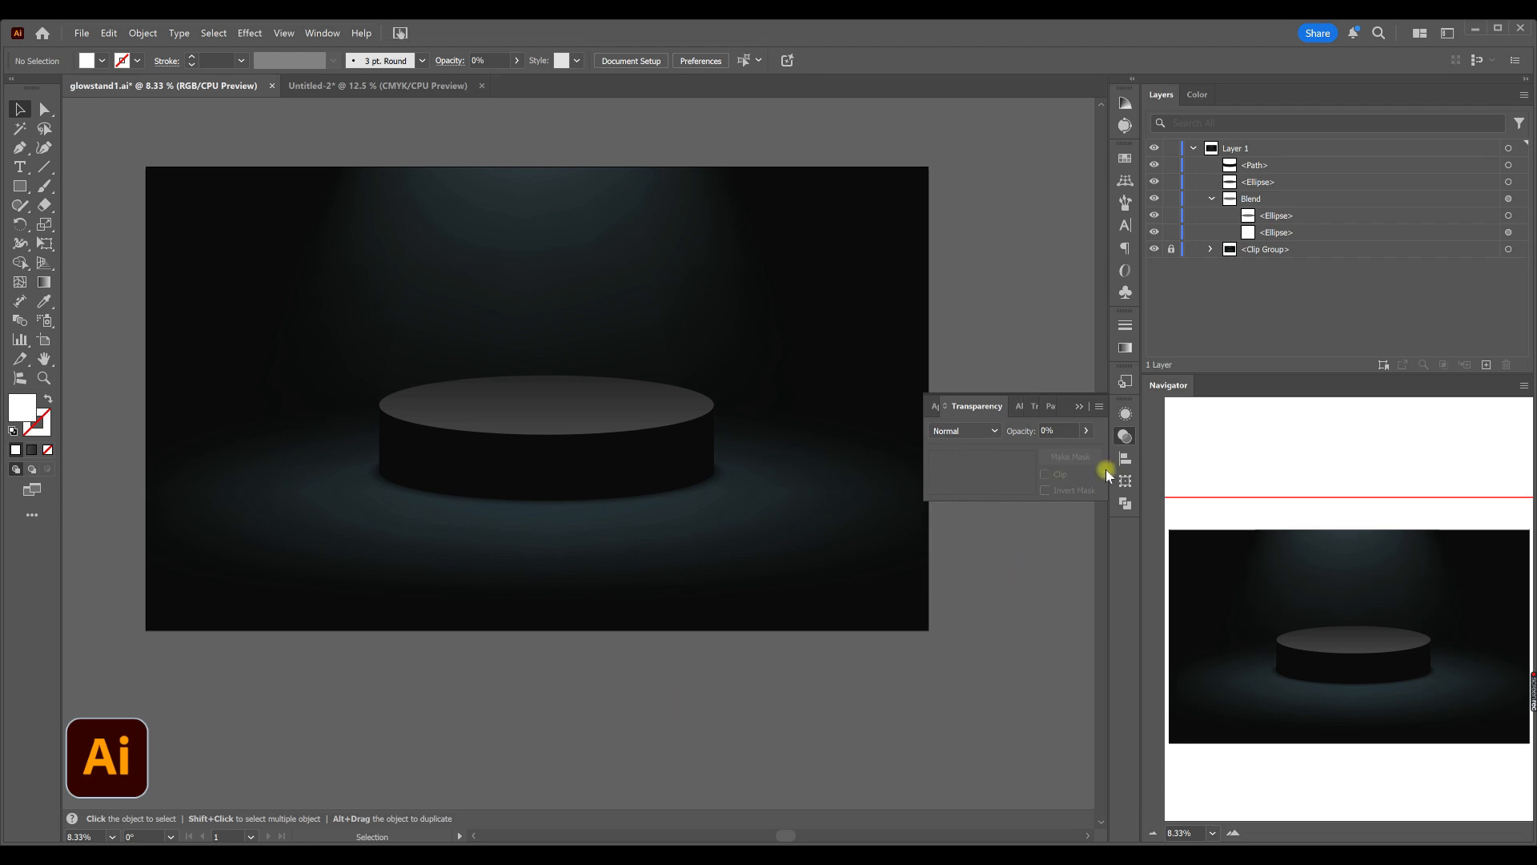
click(1123, 440)
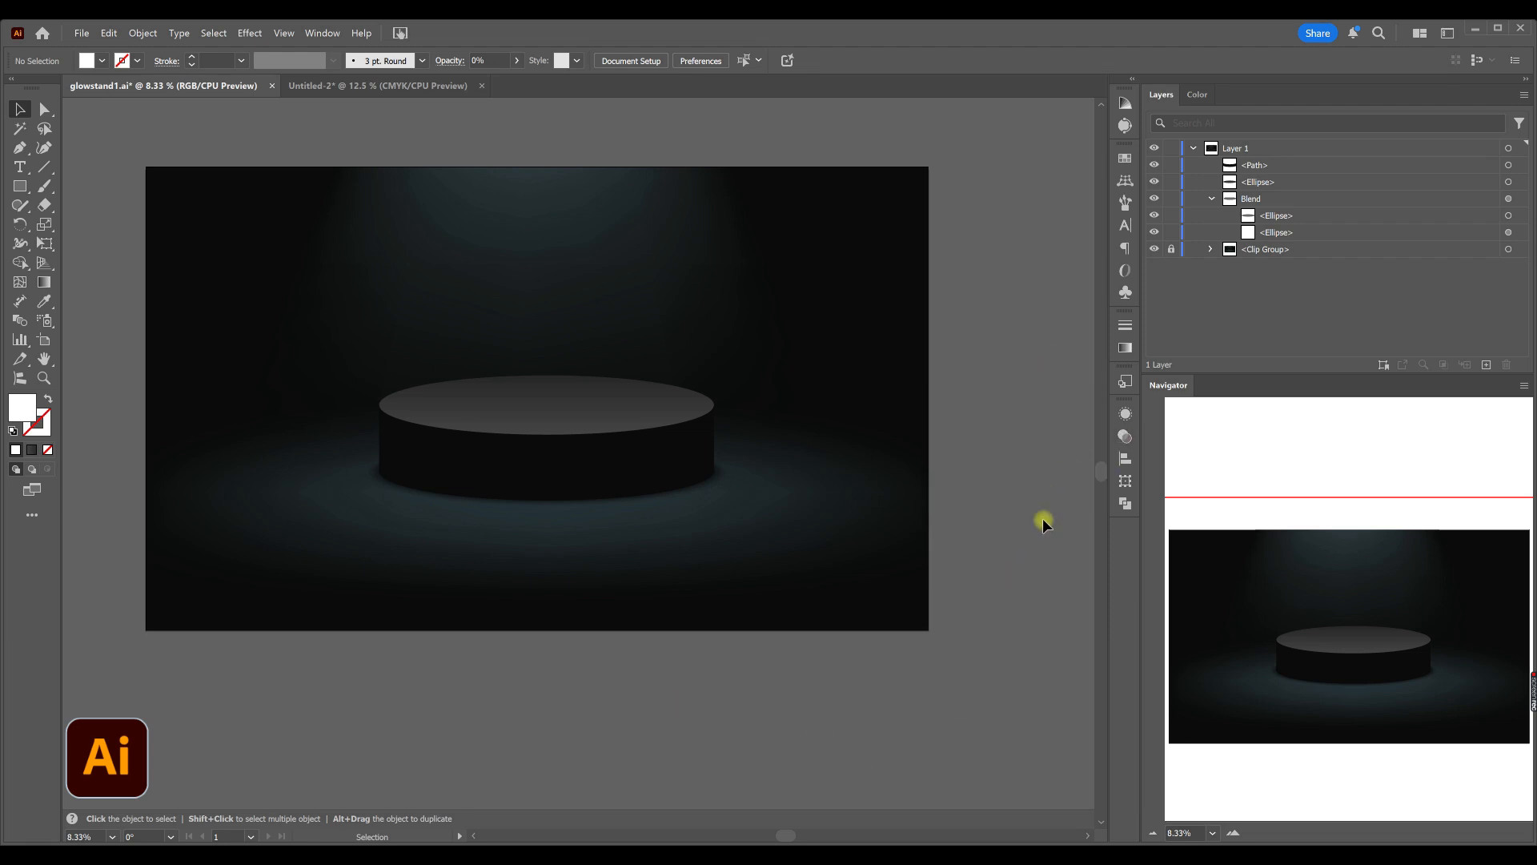
click(1210, 199)
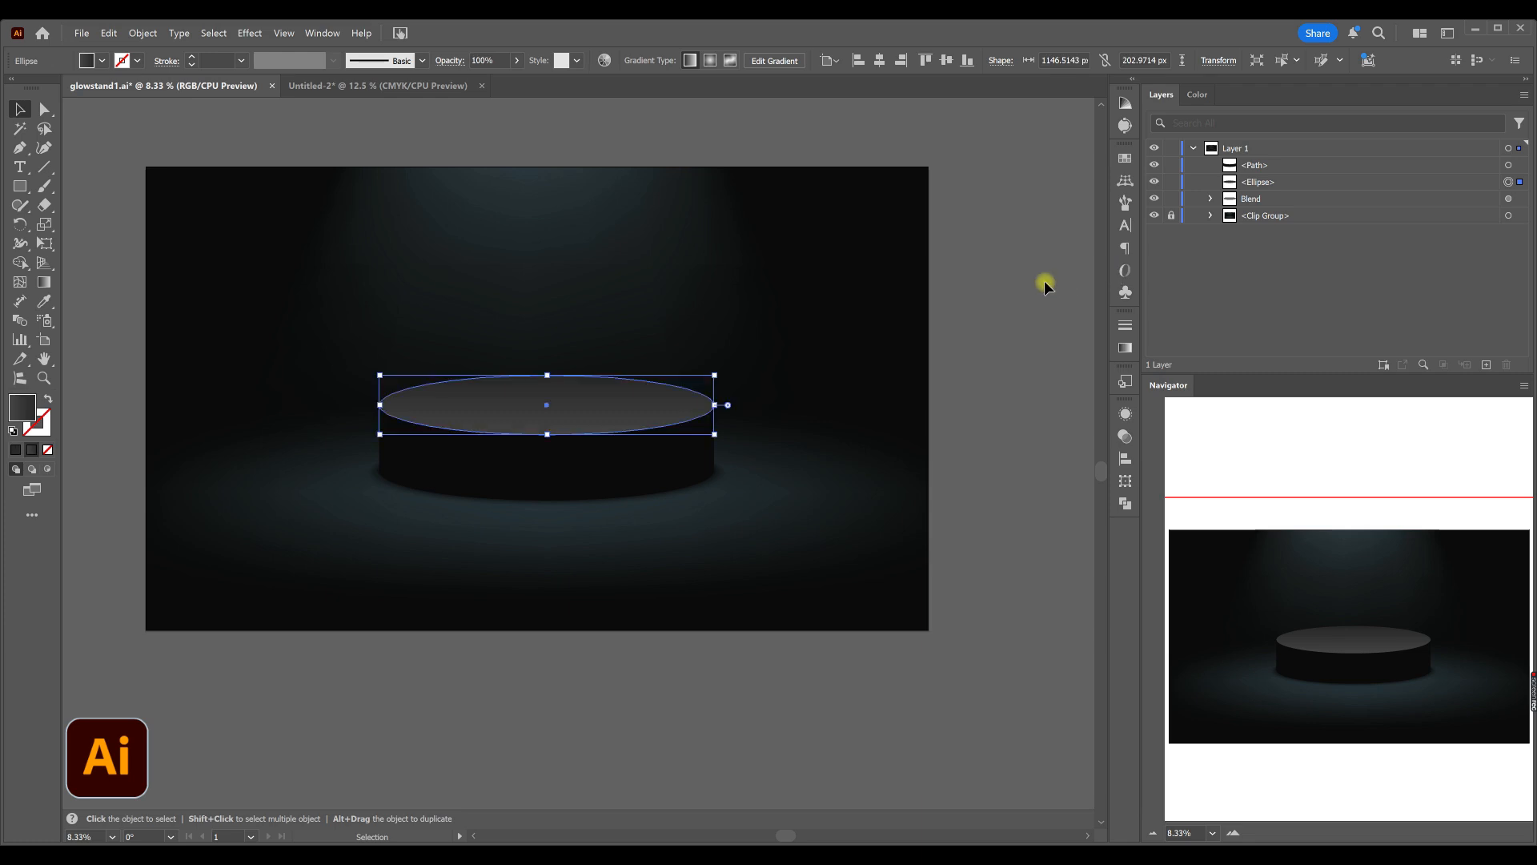
- Flatten the podium's top ellipse slightly from its lower edge
shift+click(1509, 165)
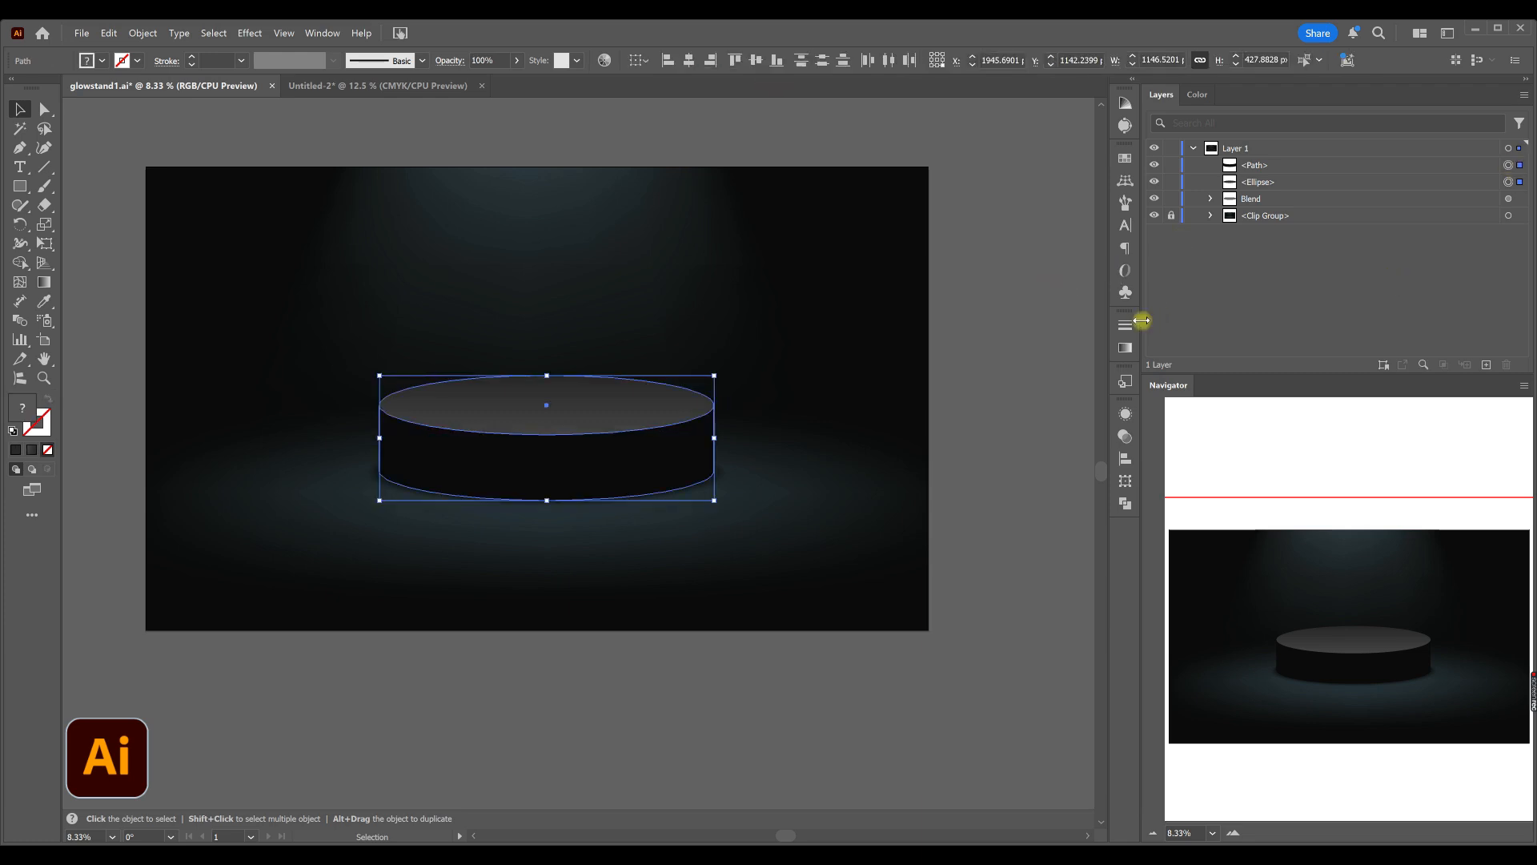
click(1000, 453)
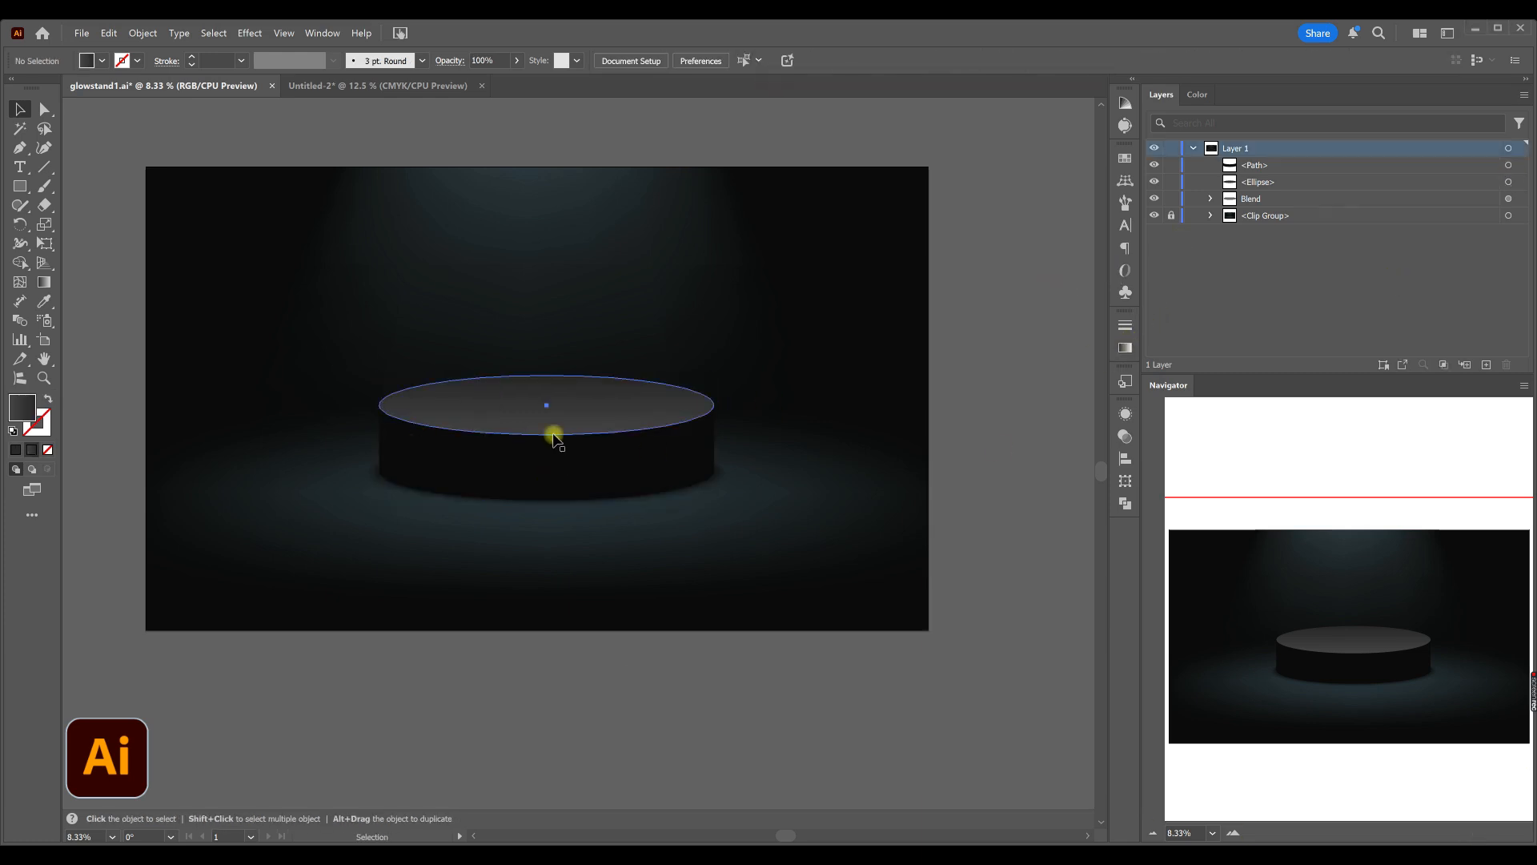
click(552, 437)
drag(547, 434, 547, 423)
- Shorten the podium's side shape from its lower edge
click(542, 443)
key(a)
key(v)
mouse_move(713, 500)
mouse_down()
mouse_move(679, 473)
mouse_move(711, 473)
mouse_up()
key(ctrl+z)
drag(547, 500, 547, 486)
- Raise the front, right and left anchor points of the side shape's upper edge to fit the flattened top ellipse
click(43, 109)
drag(546, 430, 546, 405)
scroll(709, 401, up, 4)
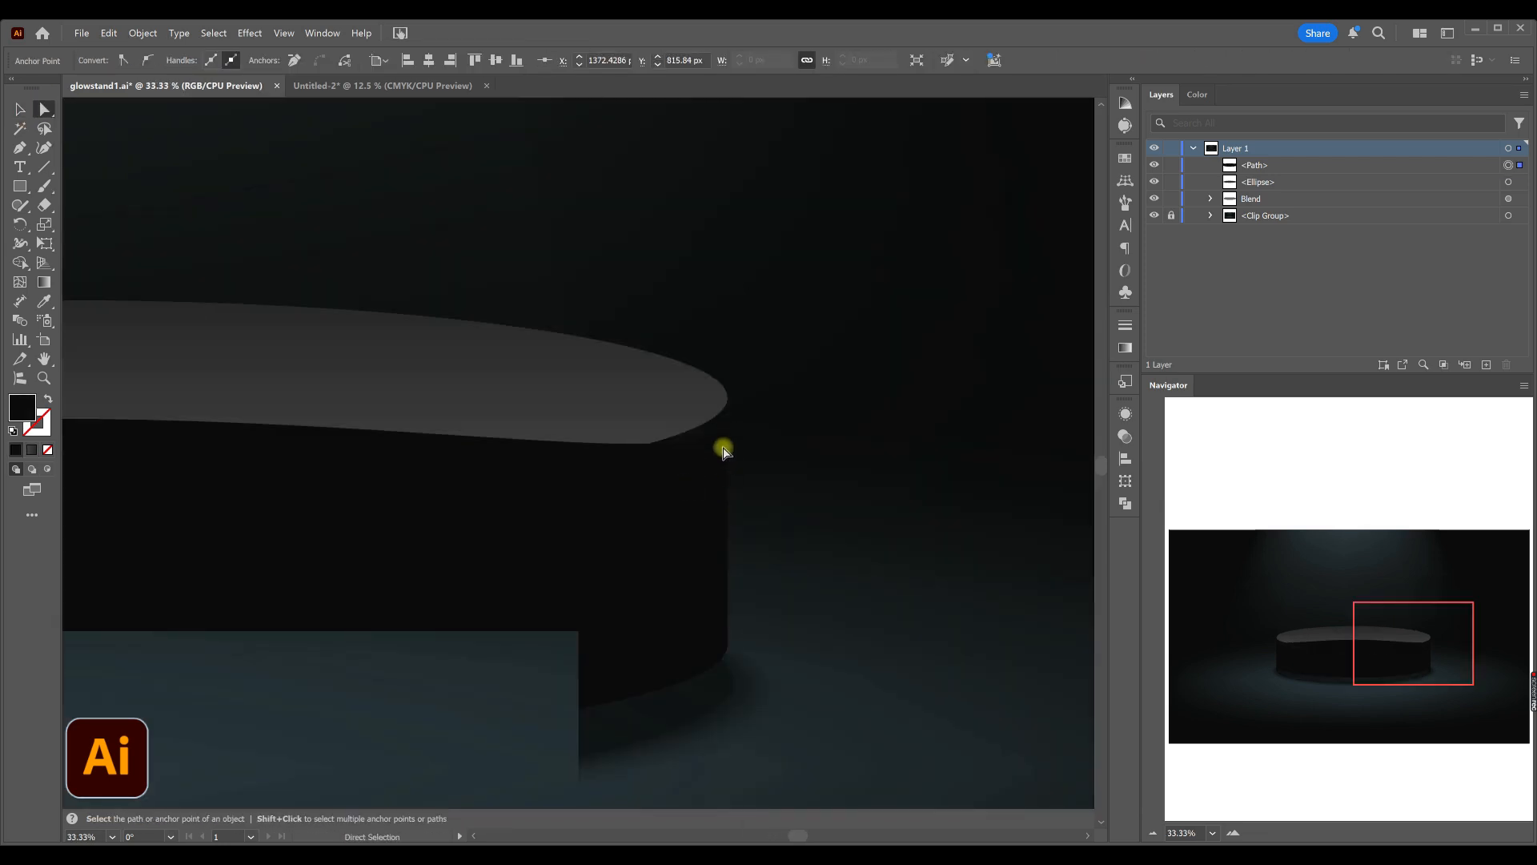
drag(728, 419, 728, 398)
scroll(891, 393, down, 2)
drag(140, 405, 139, 396)
- Move the side shape behind the top ellipse and lower its right, left and front bottom anchor points
drag(1254, 165, 1253, 192)
drag(808, 519, 809, 537)
drag(139, 518, 140, 536)
drag(475, 569, 475, 596)
click(504, 636)
- Lock the top ellipse, the side path and the shadow blend
scroll(504, 637, down, 1)
scroll(503, 637, down, 1)
drag(1170, 199, 1170, 165)
- Draw a rectangle about 168 × 218 px on the podium's front side, left of centre
key(m)
scroll(460, 552, up, 1)
drag(460, 534, 534, 629)
scroll(497, 652, up, 1)
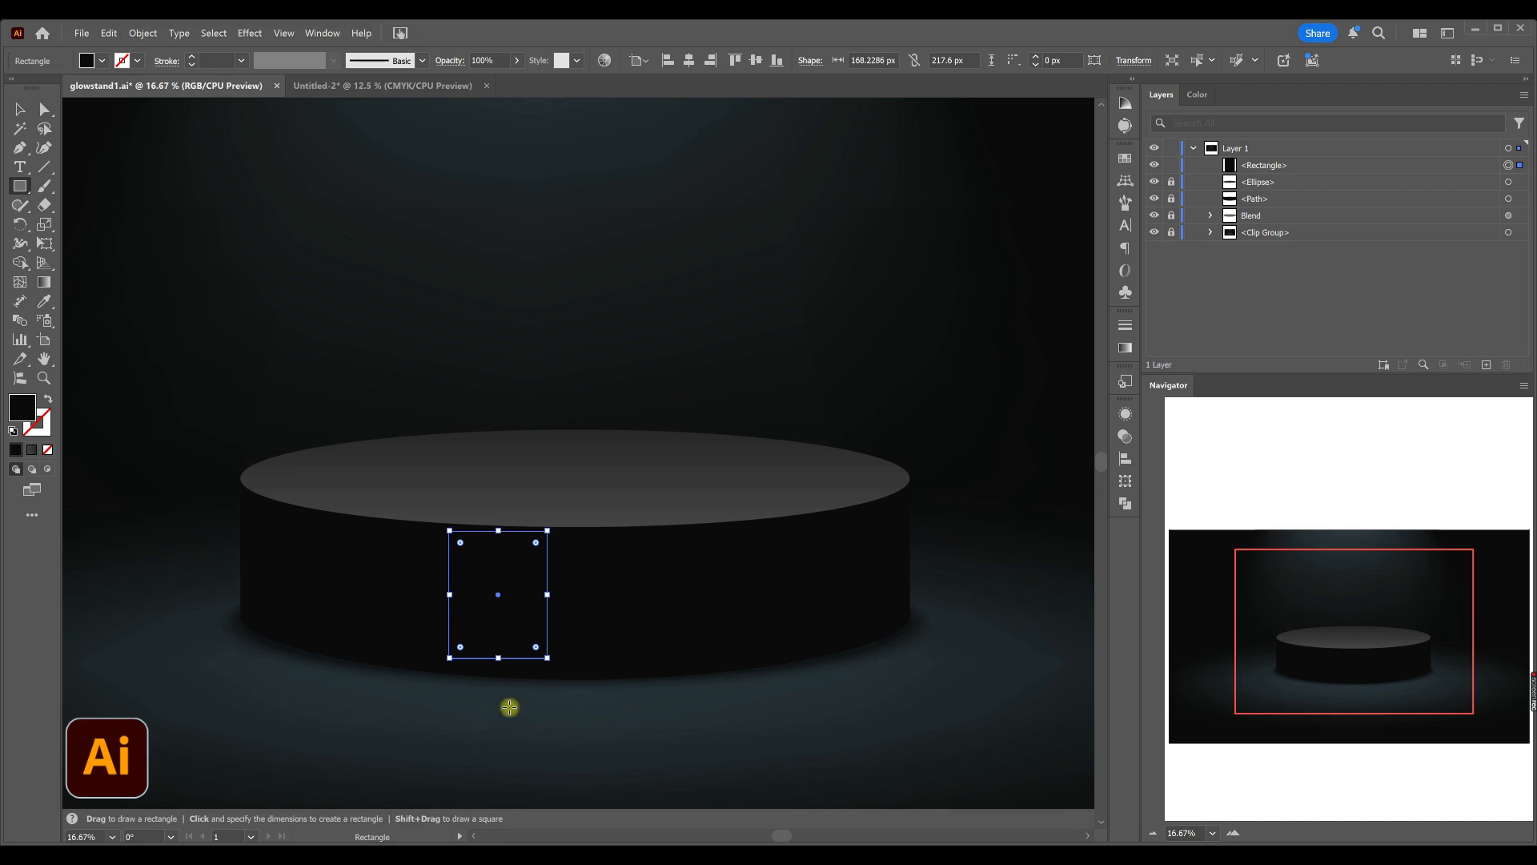
- Fill the rectangle with the grey linear gradient and set its blending mode to Color Dodge
key(period)
click(1123, 436)
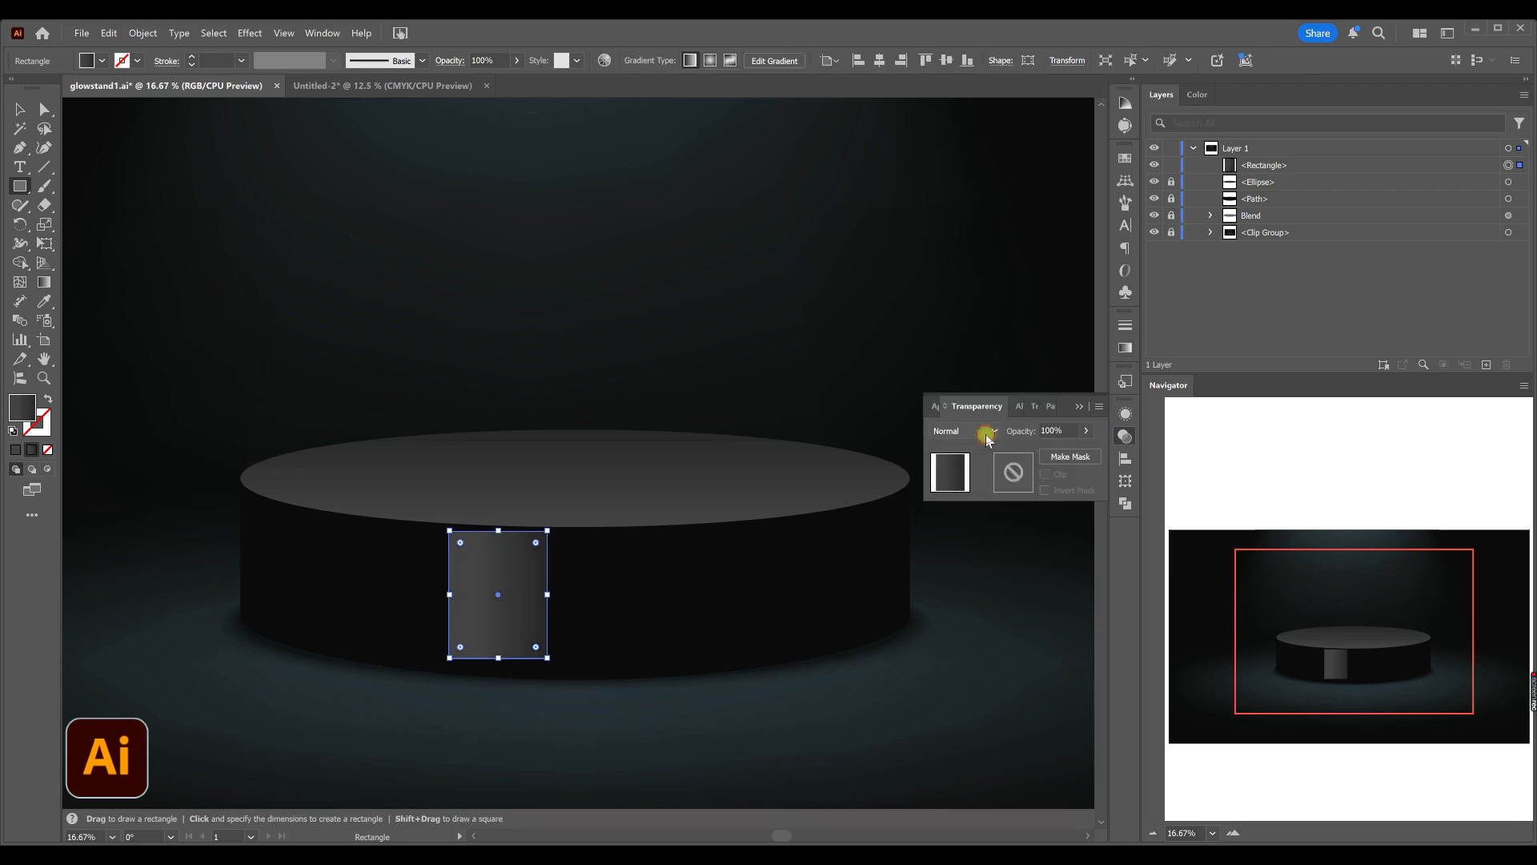
click(987, 435)
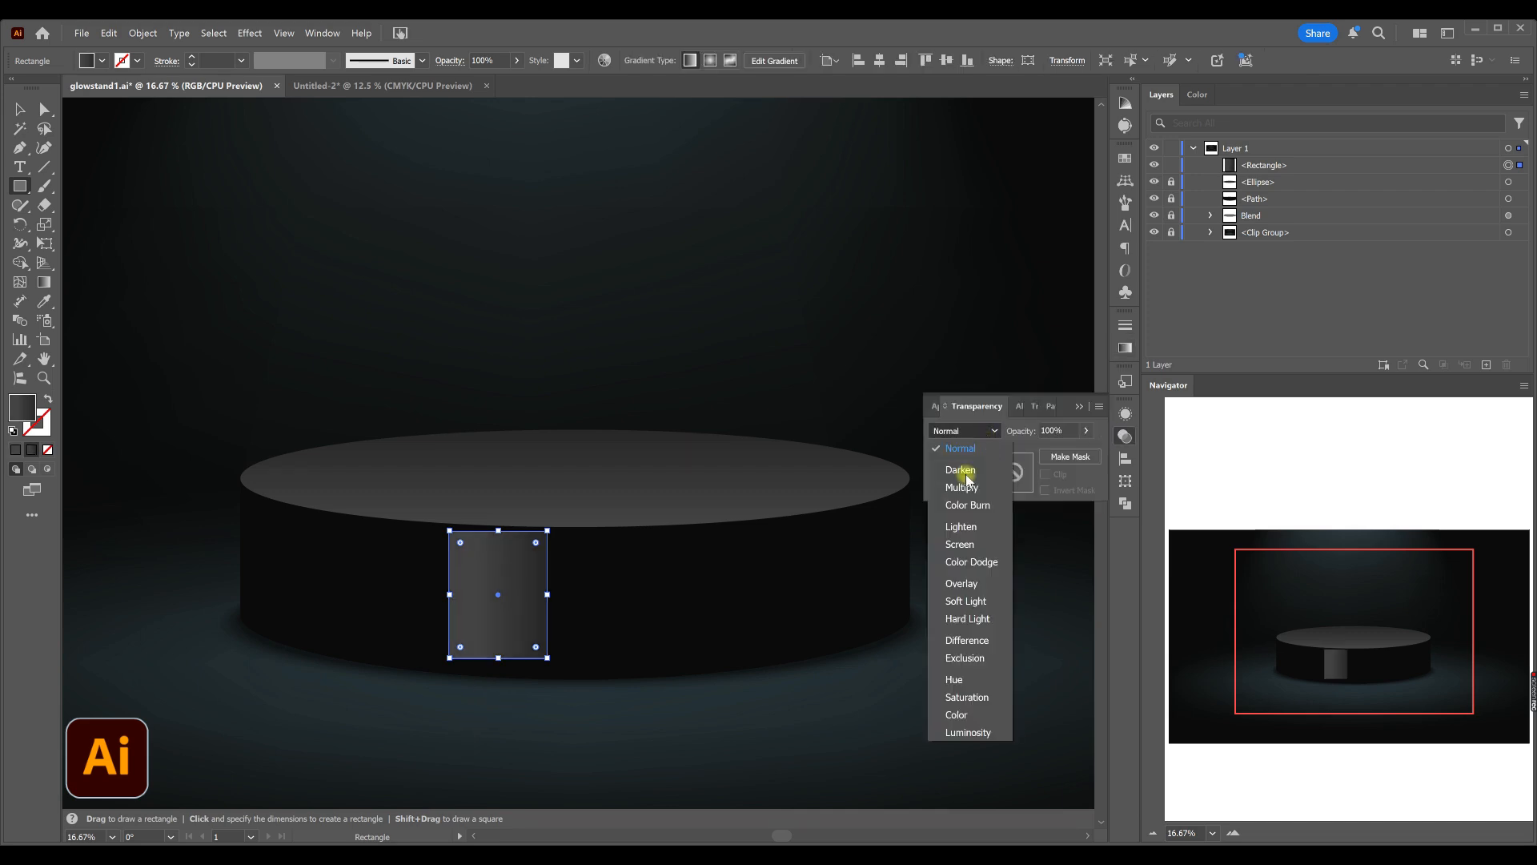
click(970, 562)
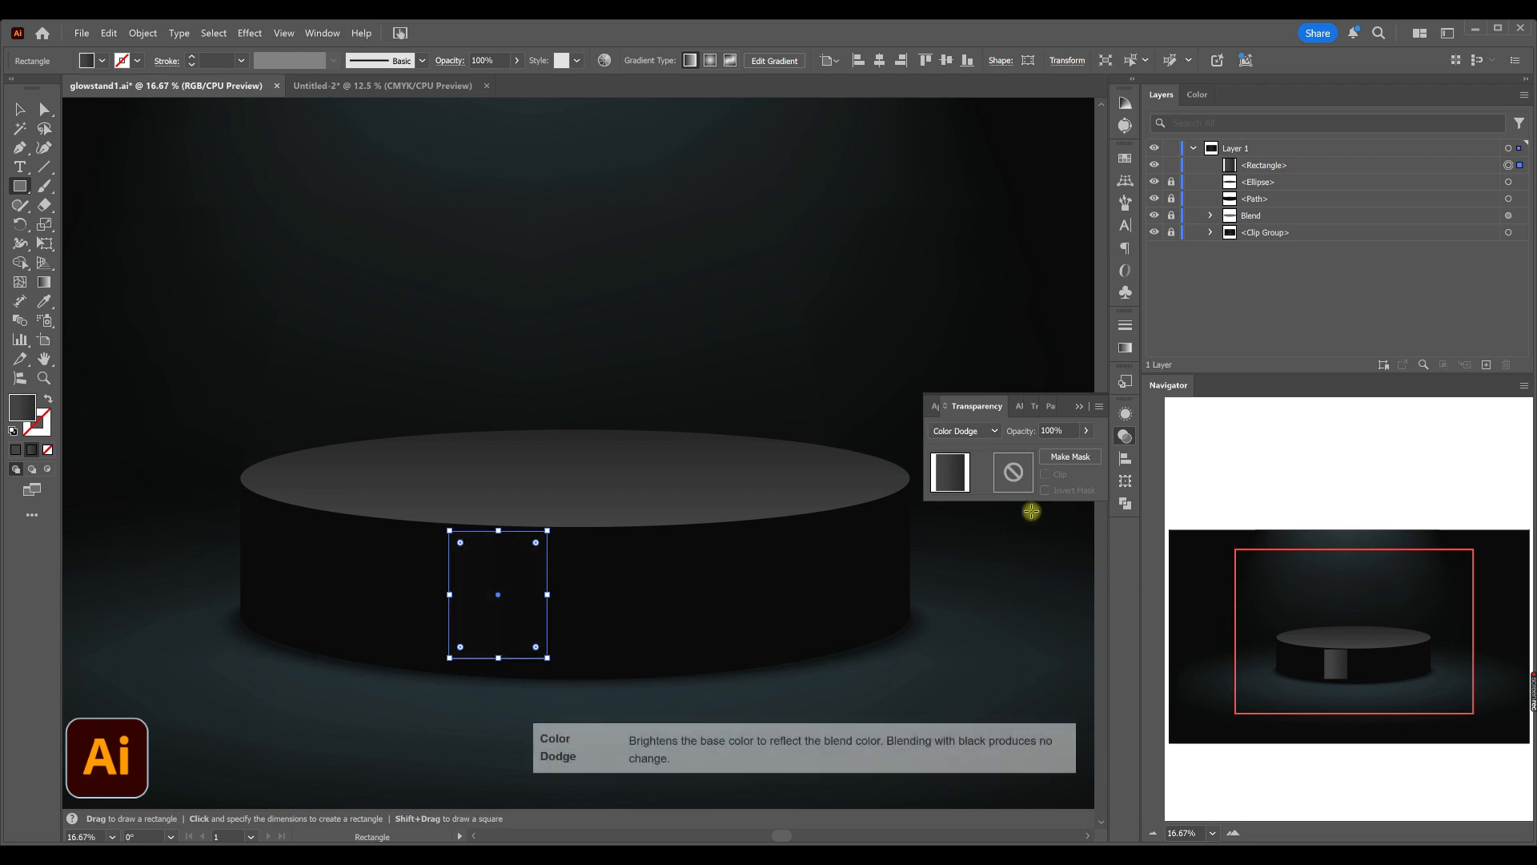
- Move the rectangle's first gradient stop to about 38% and add a dark stop at about 6%
click(1126, 348)
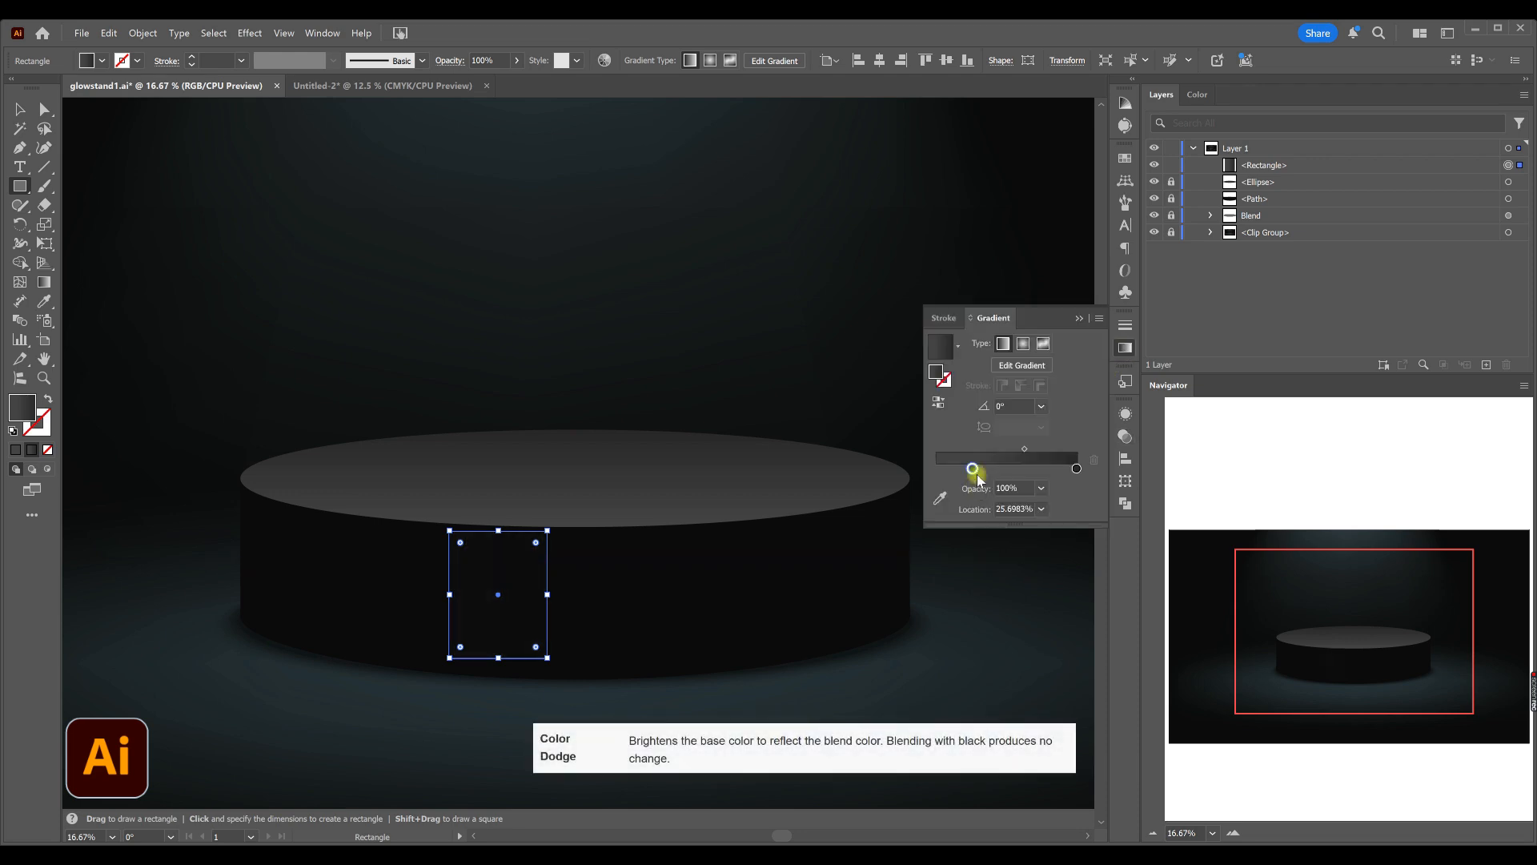
drag(984, 471, 995, 471)
click(945, 469)
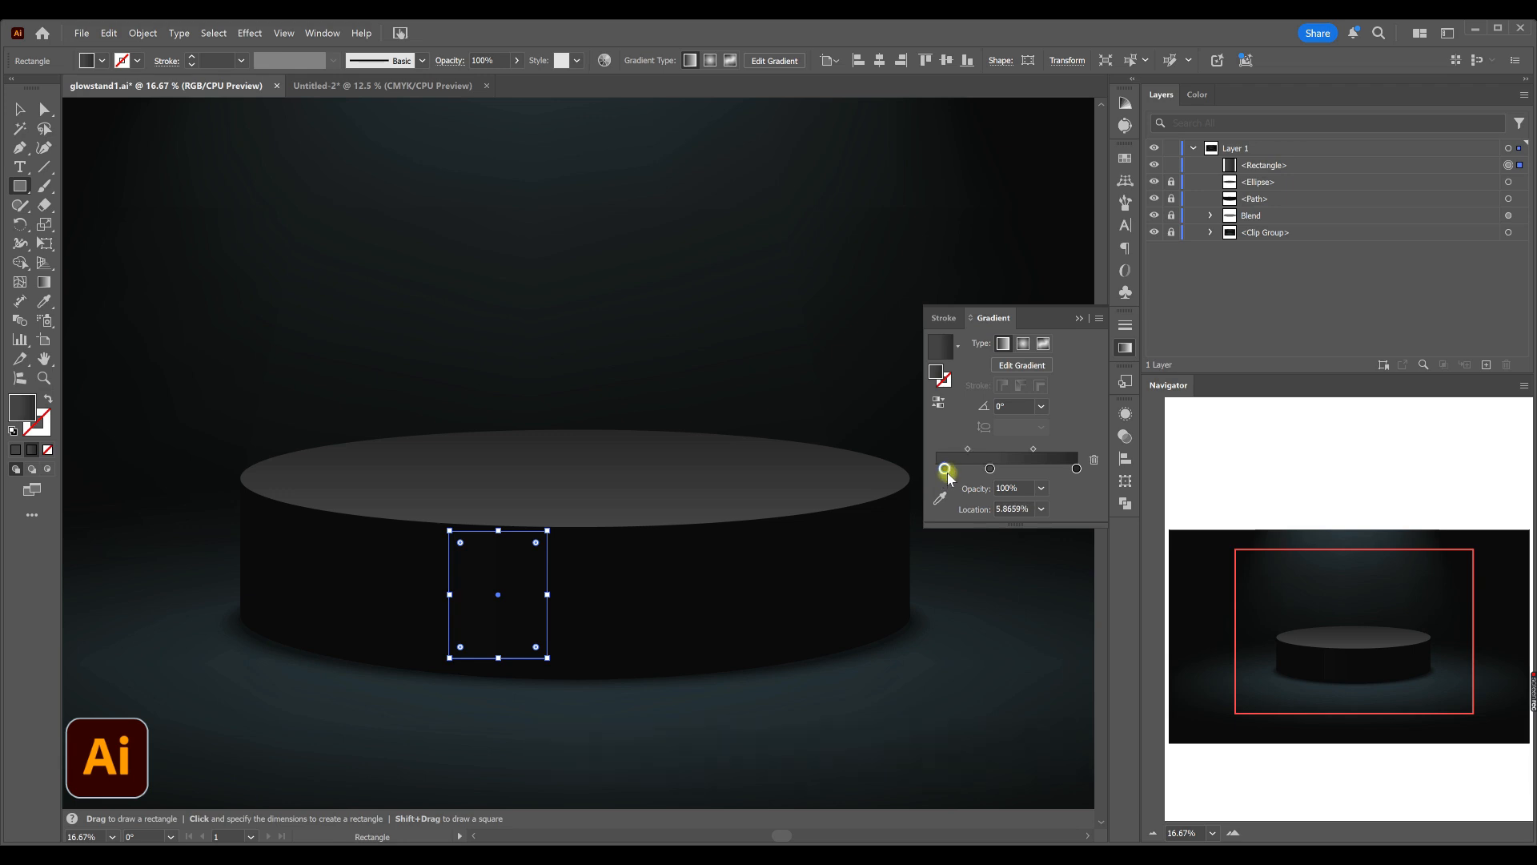
- Lighten the gradient stop at about 38% to a light grey to create a highlight
double_click(990, 468)
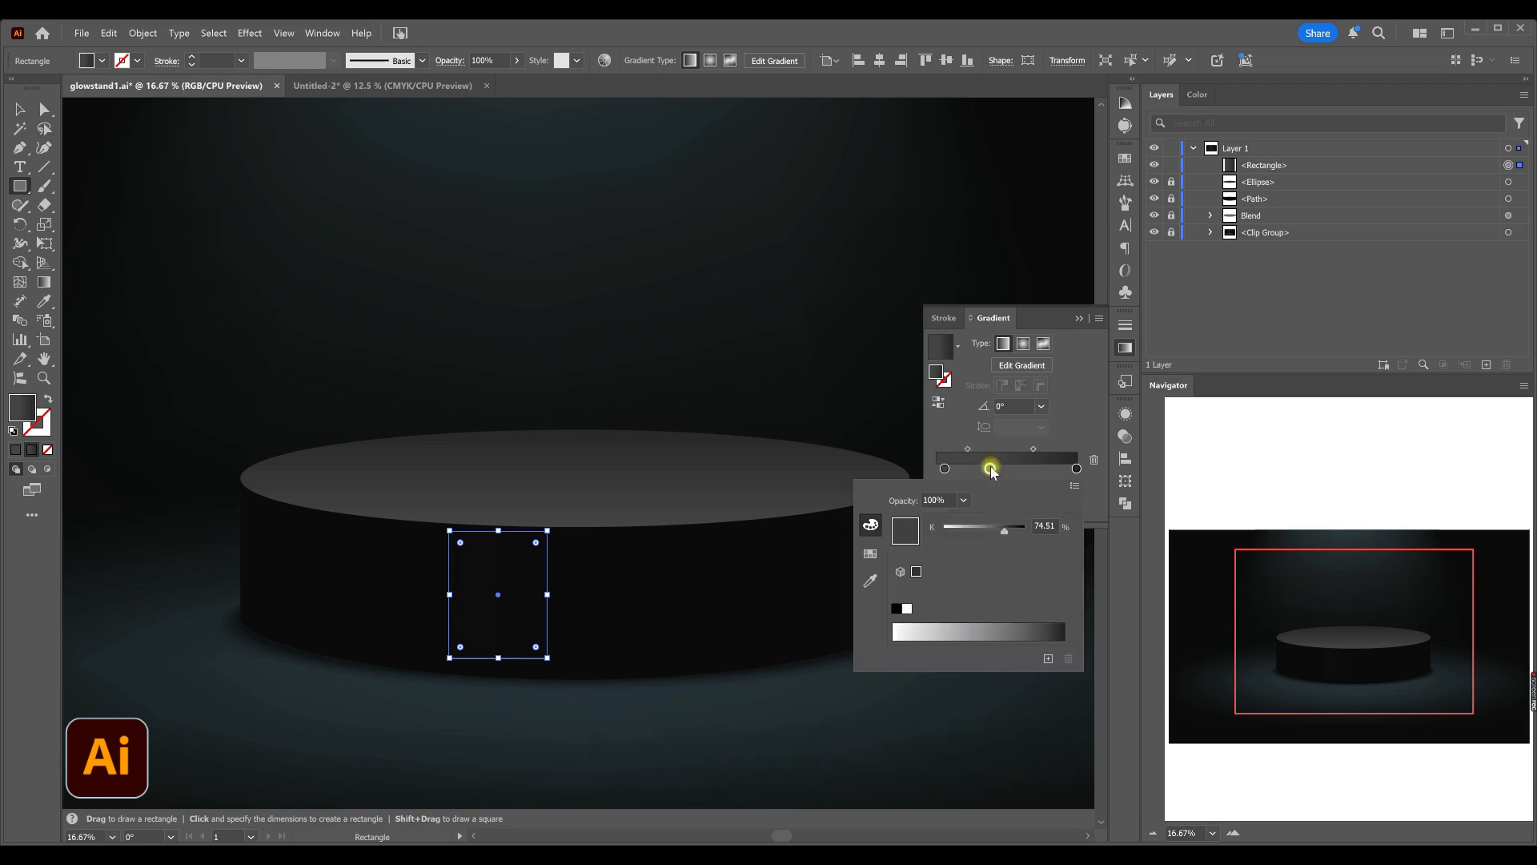
drag(985, 532, 972, 531)
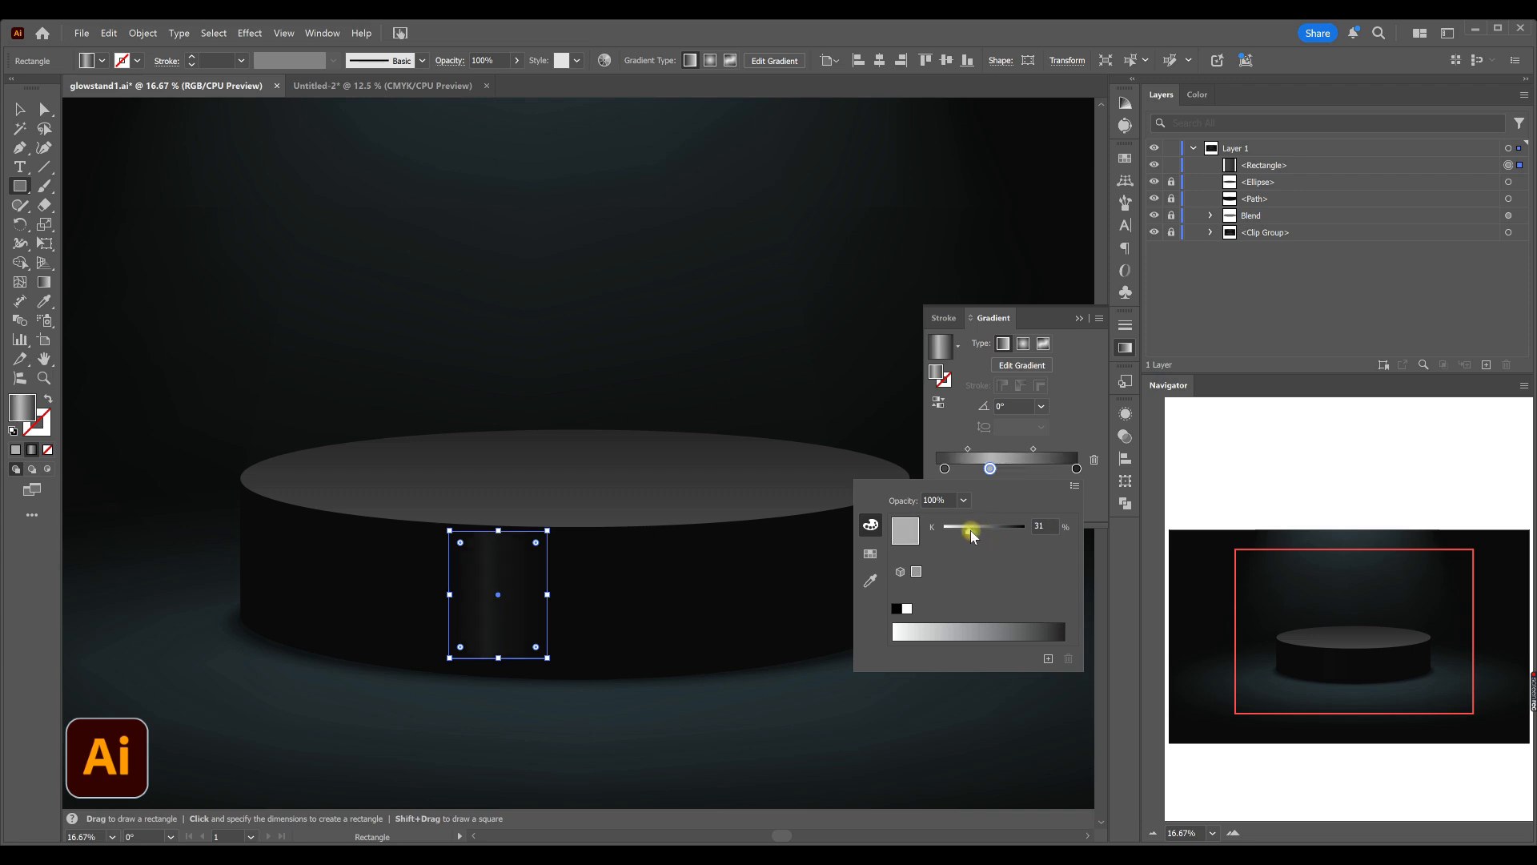
drag(971, 530, 967, 531)
- Stretch the highlight rectangle down to about 244 px tall and widen it toward the podium's centre
click(18, 109)
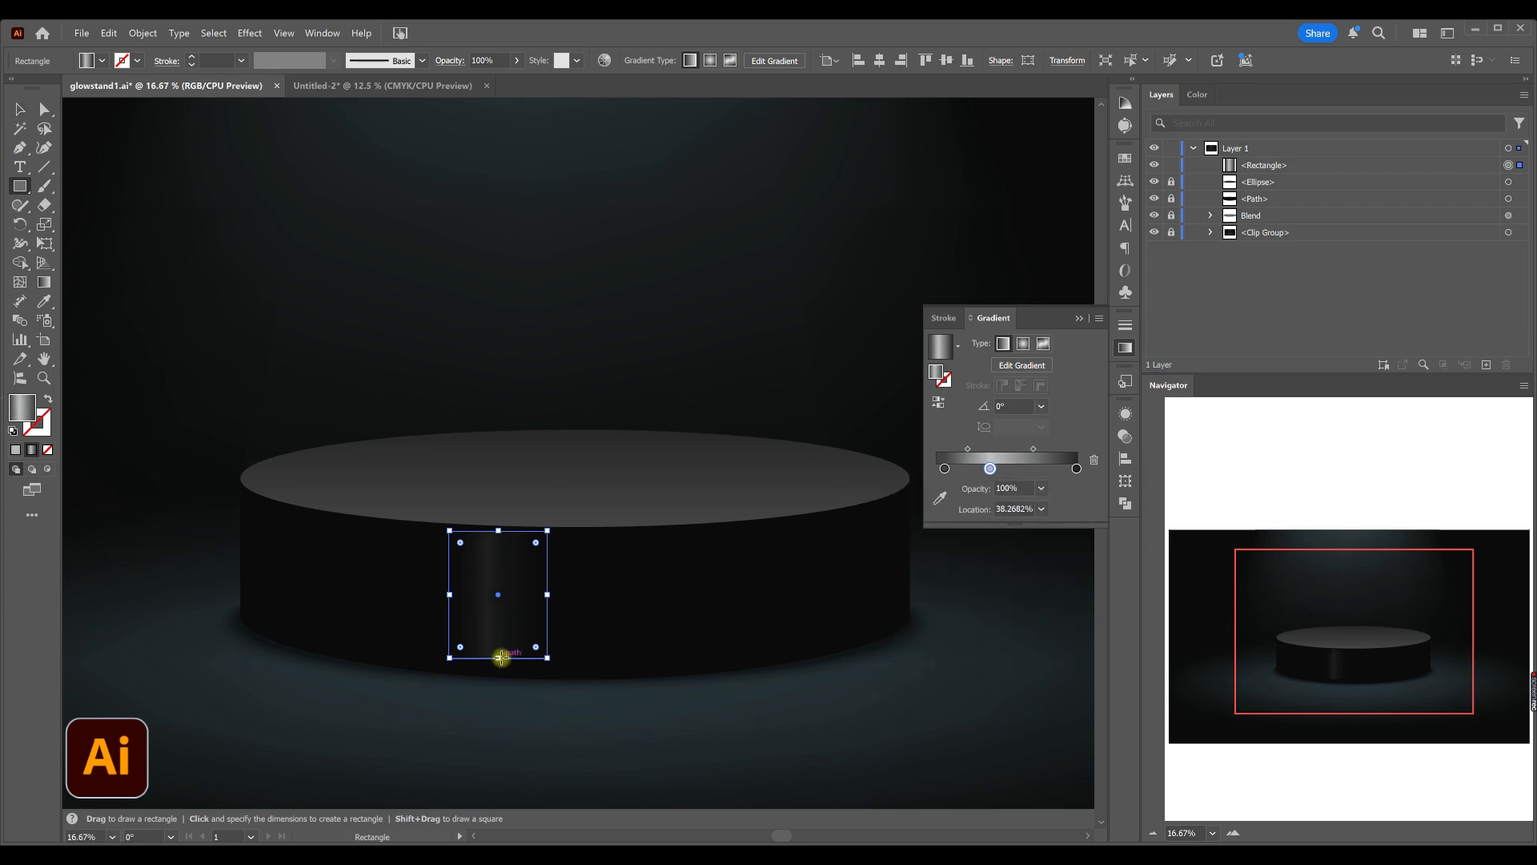
drag(498, 657, 514, 680)
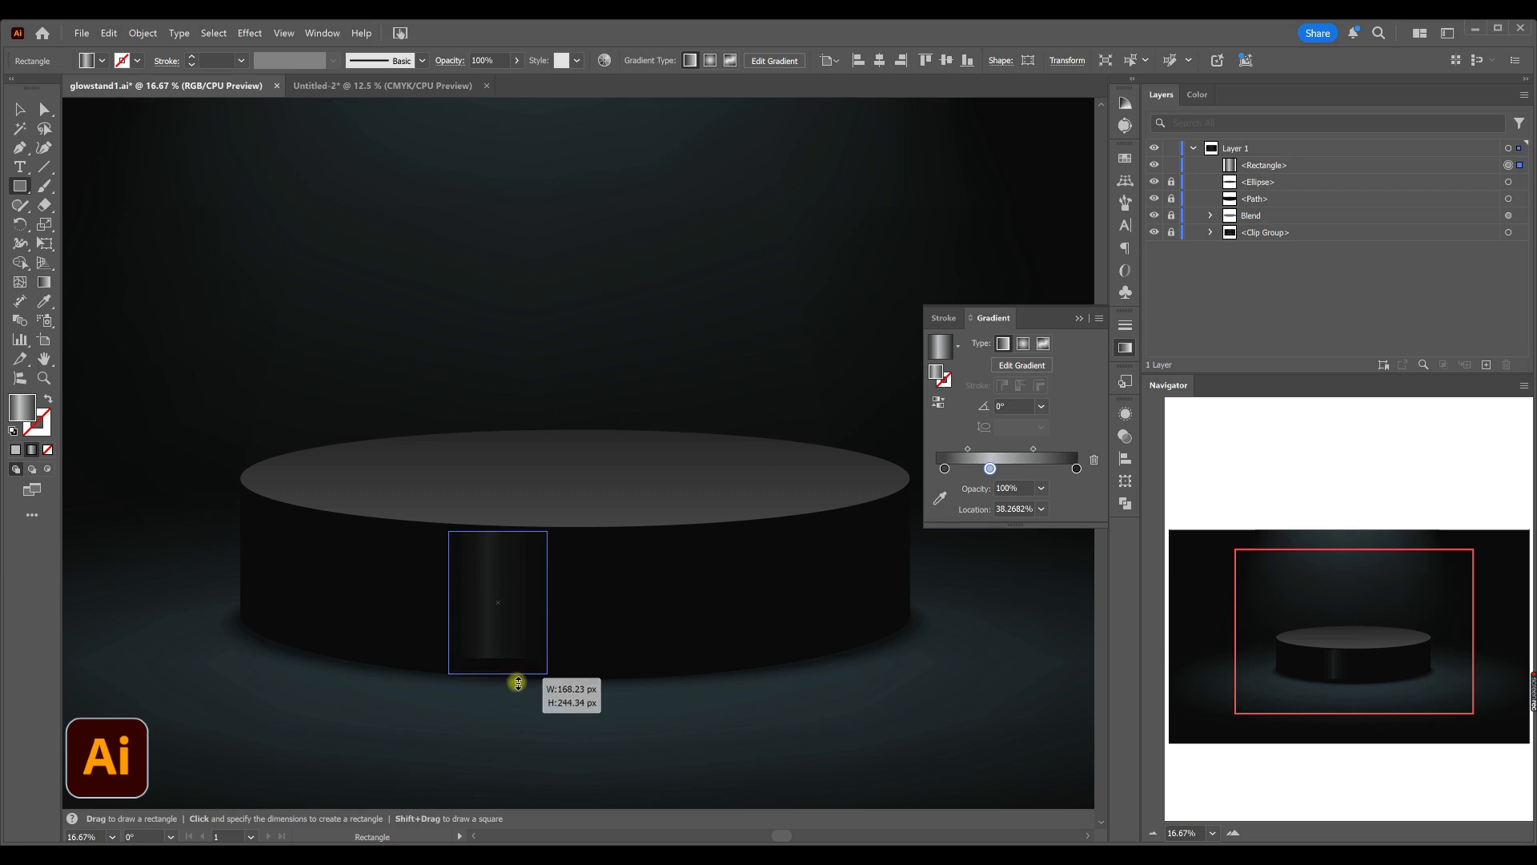
drag(549, 605, 606, 638)
click(568, 708)
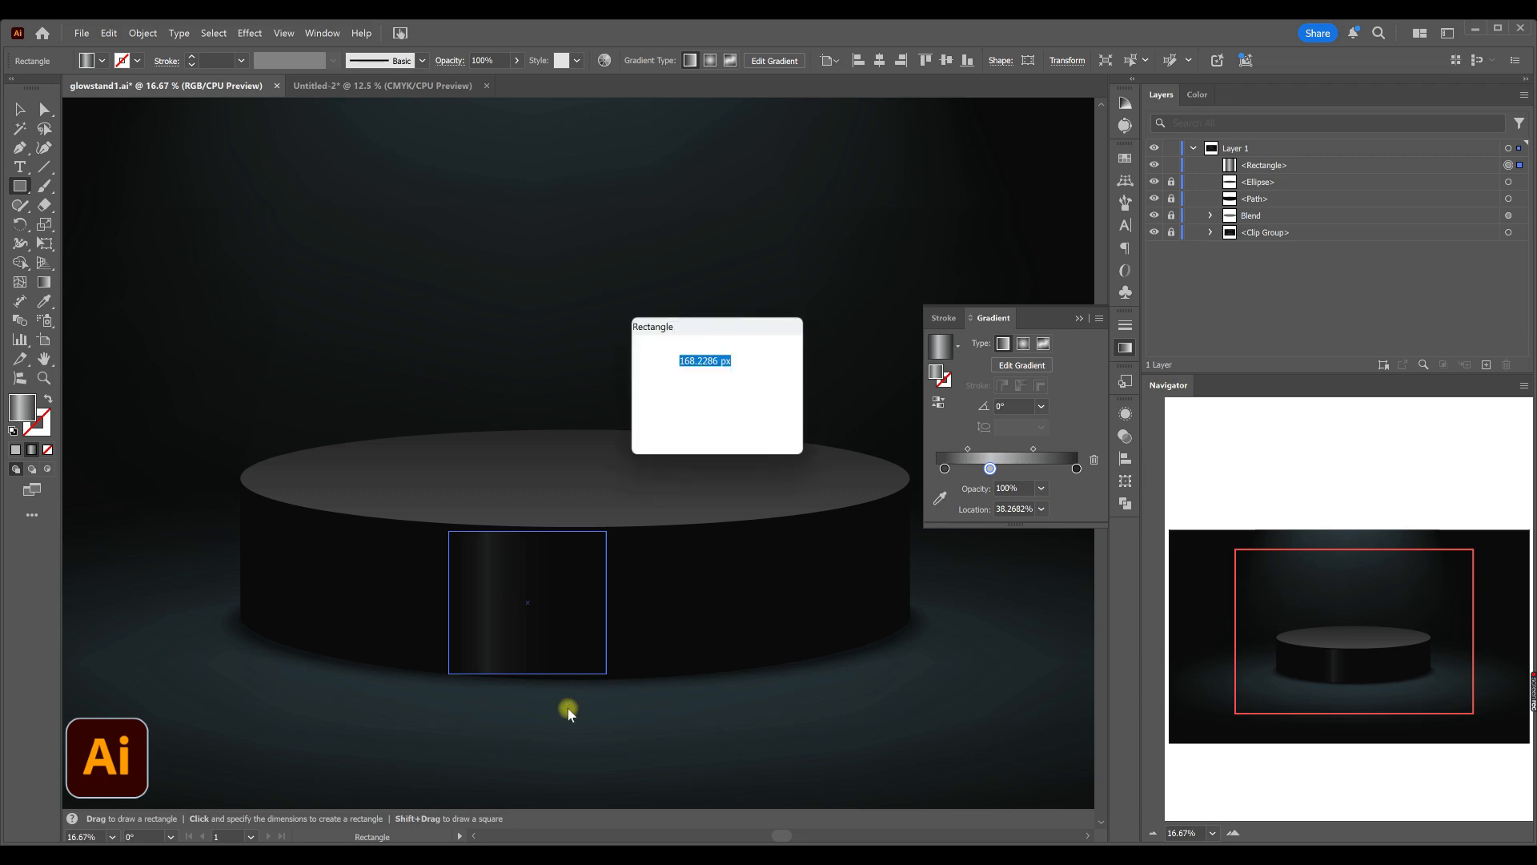
key(Escape)
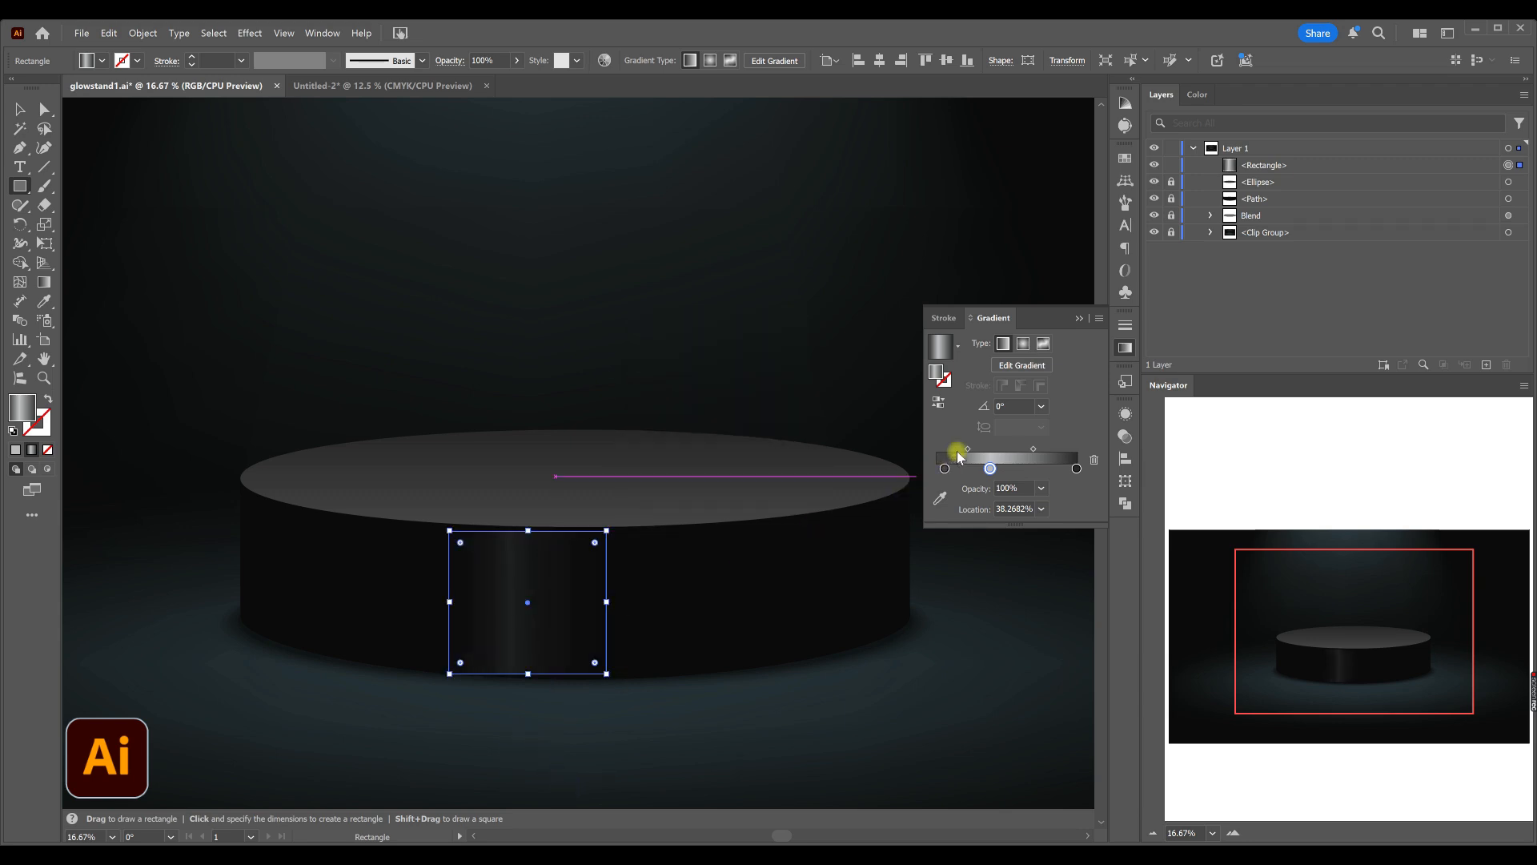
- Move the midpoint between the gradient's dark and light stops to about 29% and deselect the rectangle
drag(968, 449, 957, 450)
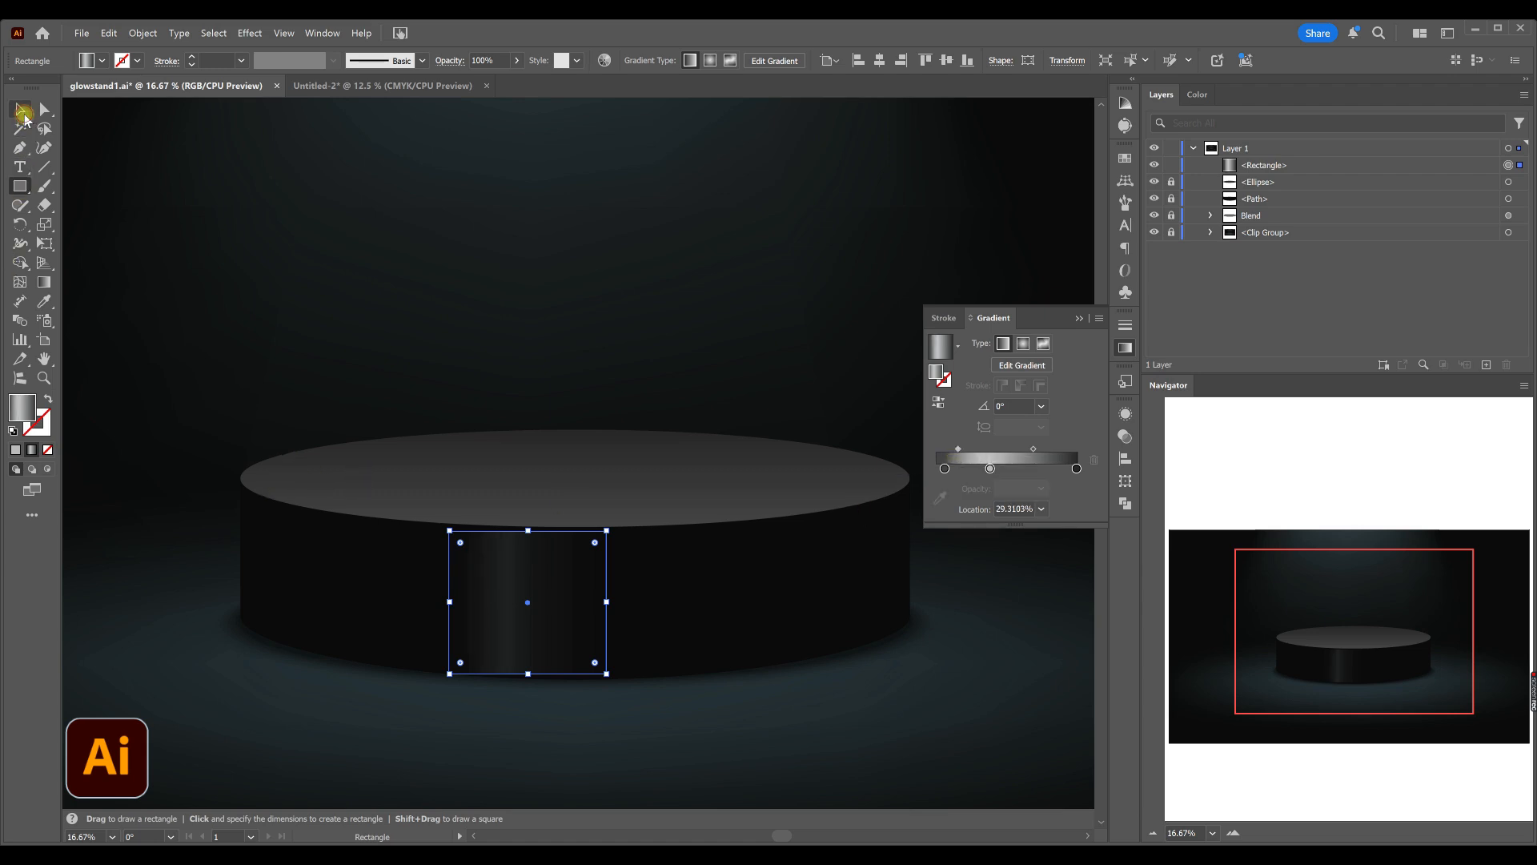
click(23, 112)
click(343, 266)
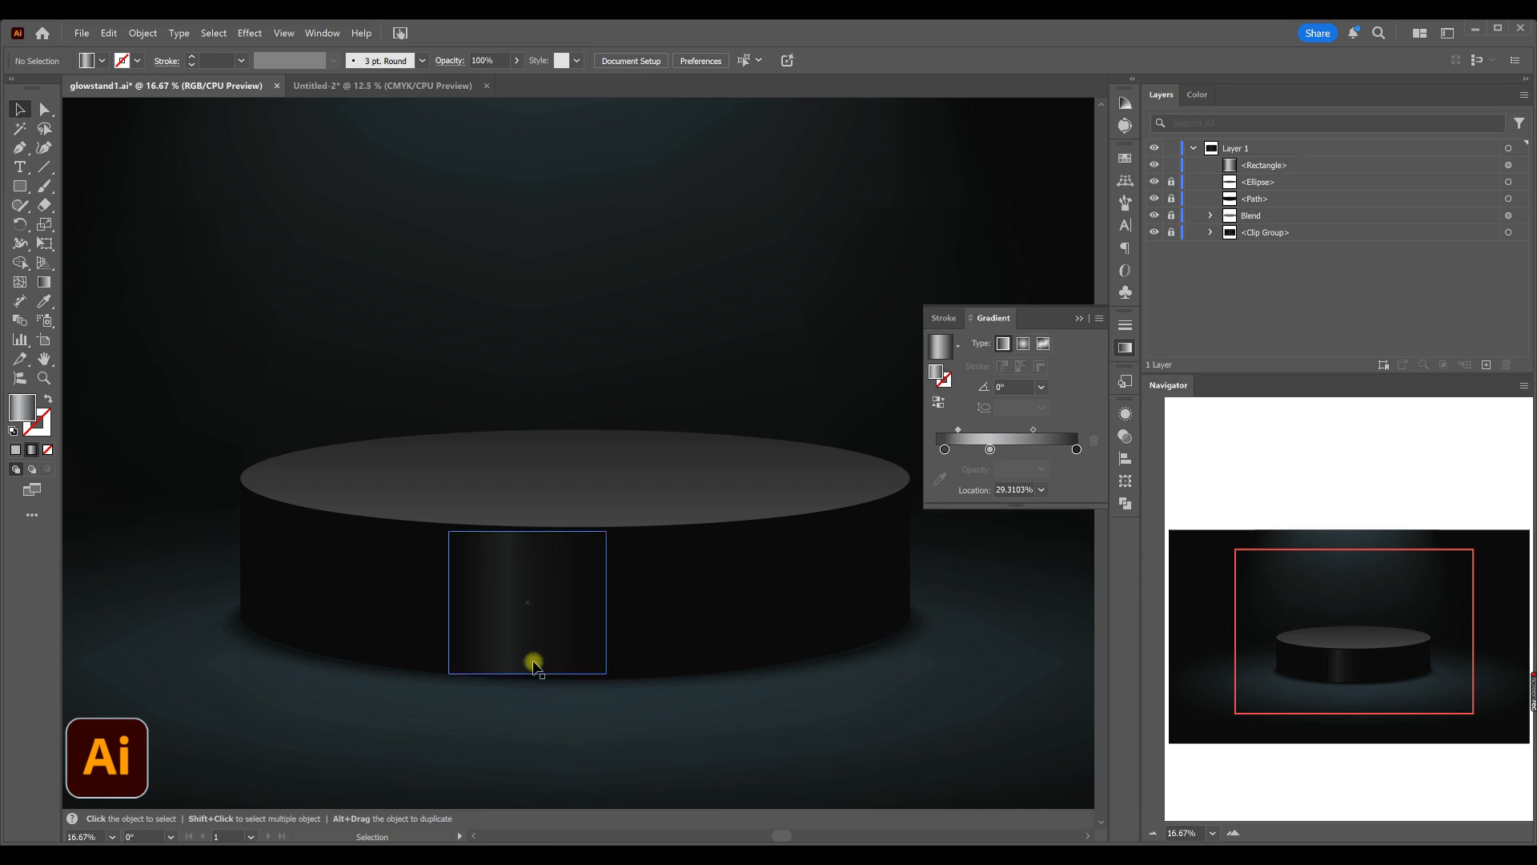
- Copy the highlight rectangle to the podium's left side, narrow it to about 109 px and slant it along the curved edge
drag(534, 663, 424, 678)
click(44, 110)
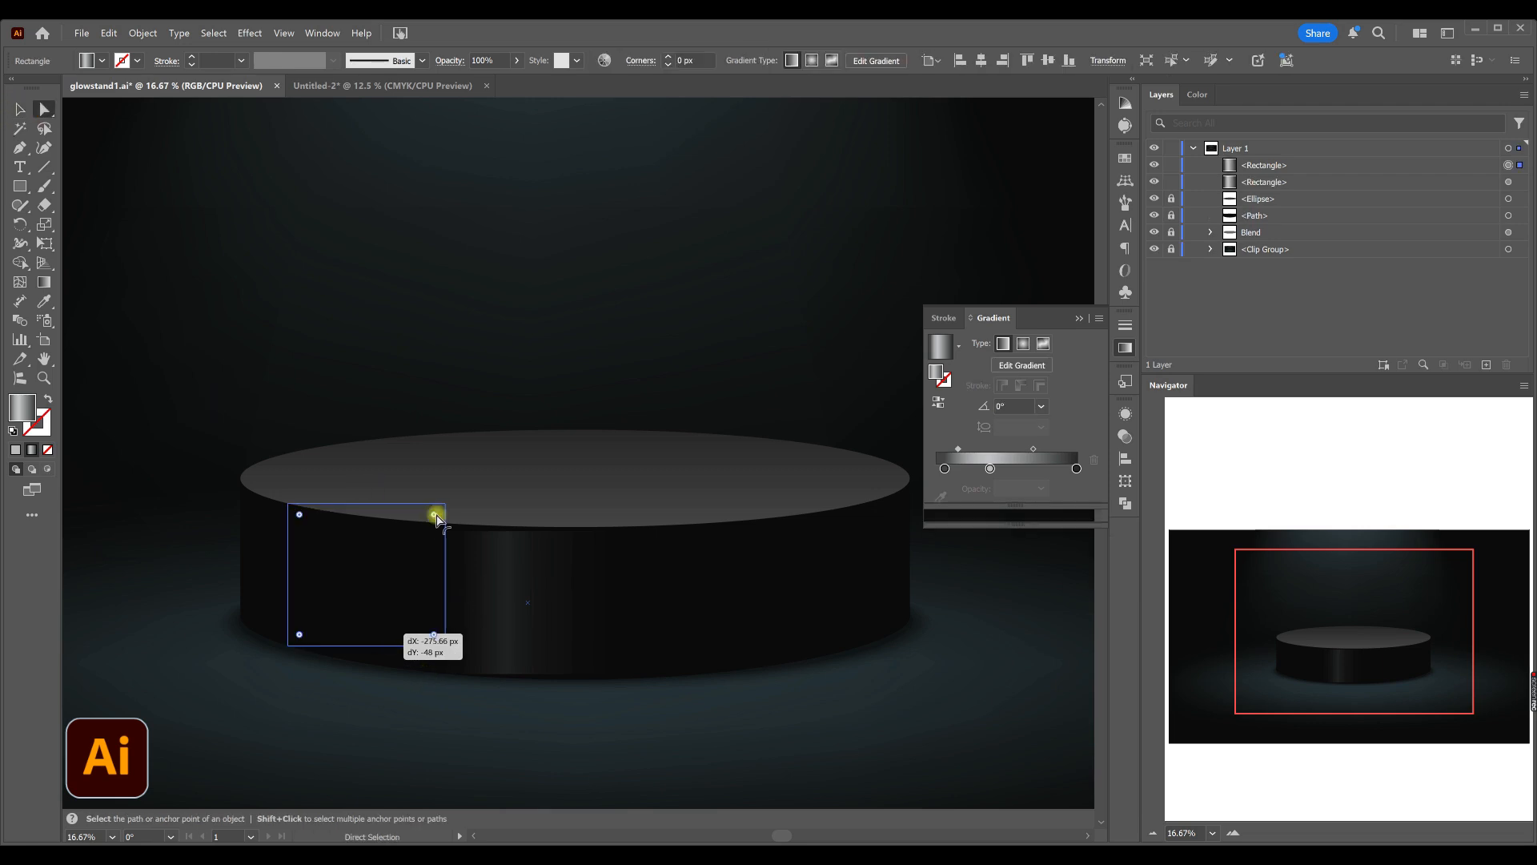
shift+drag(445, 645, 352, 659)
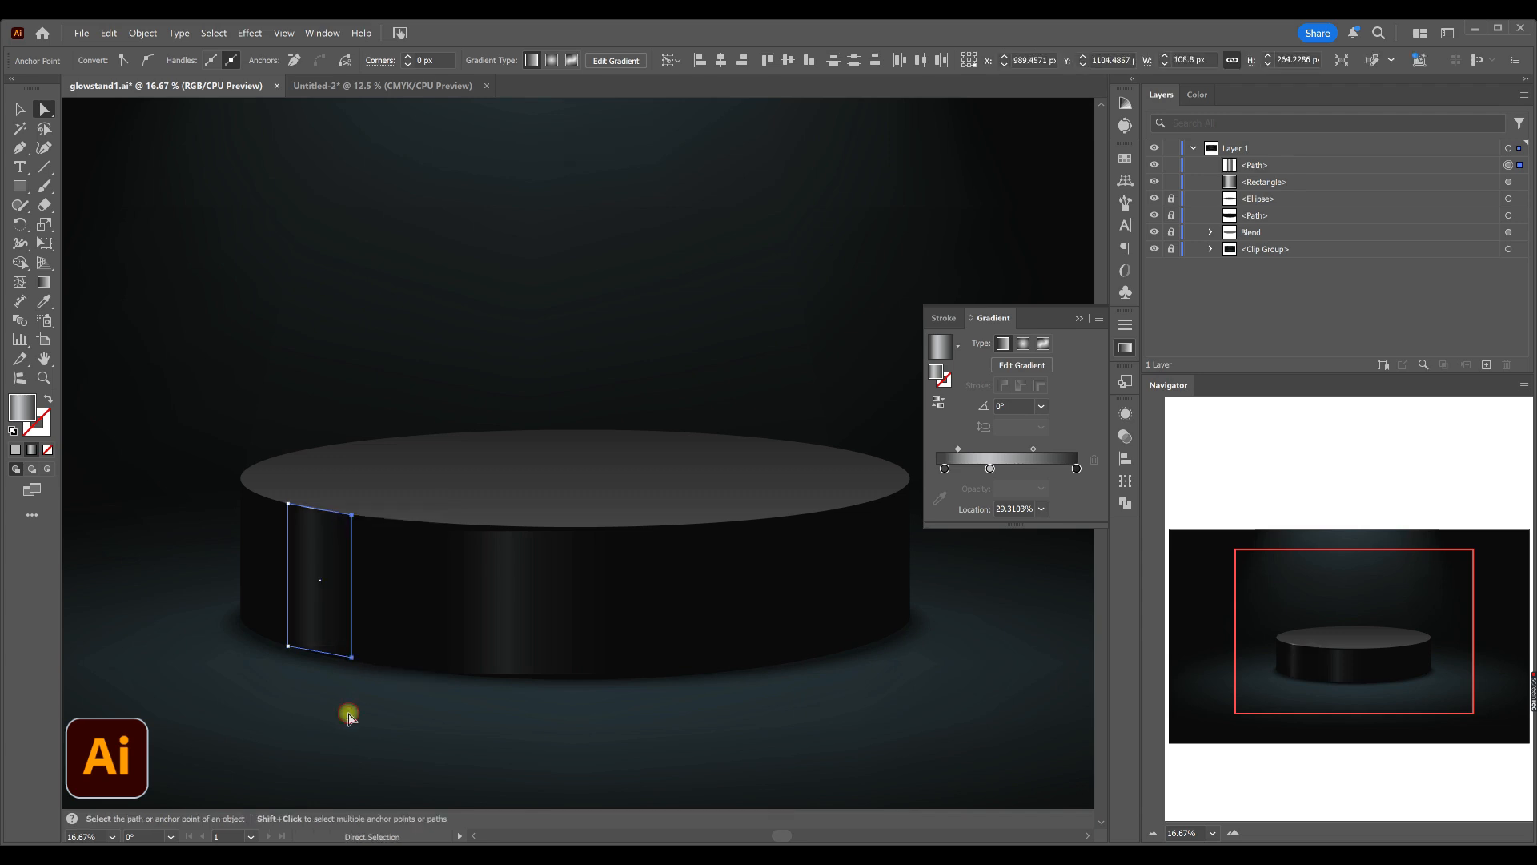
click(349, 733)
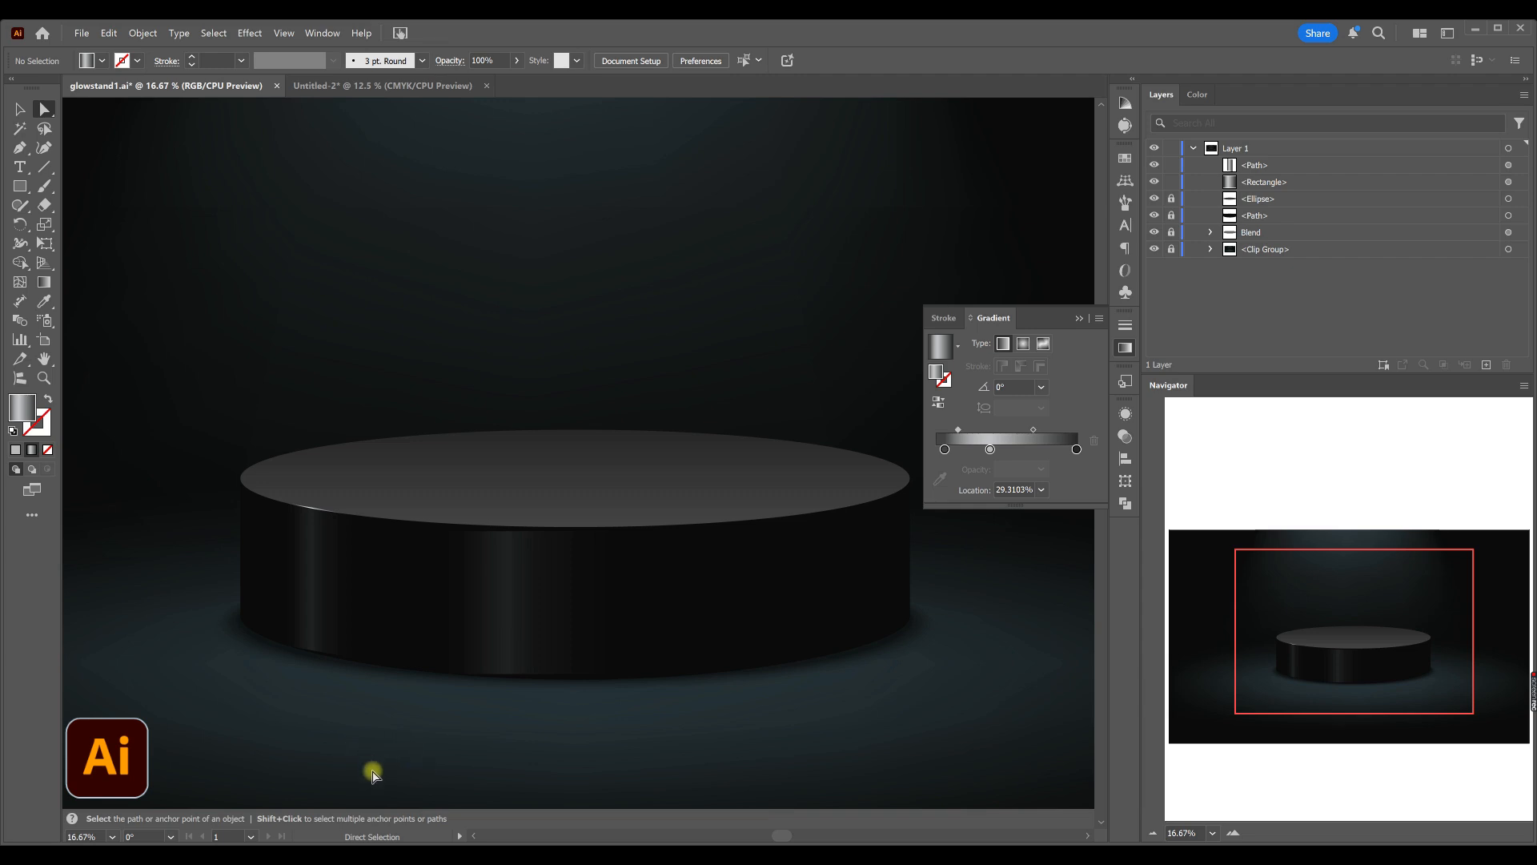
- Lower both upper corners of the left highlight slightly so they sit below the top ellipse's rim
click(317, 650)
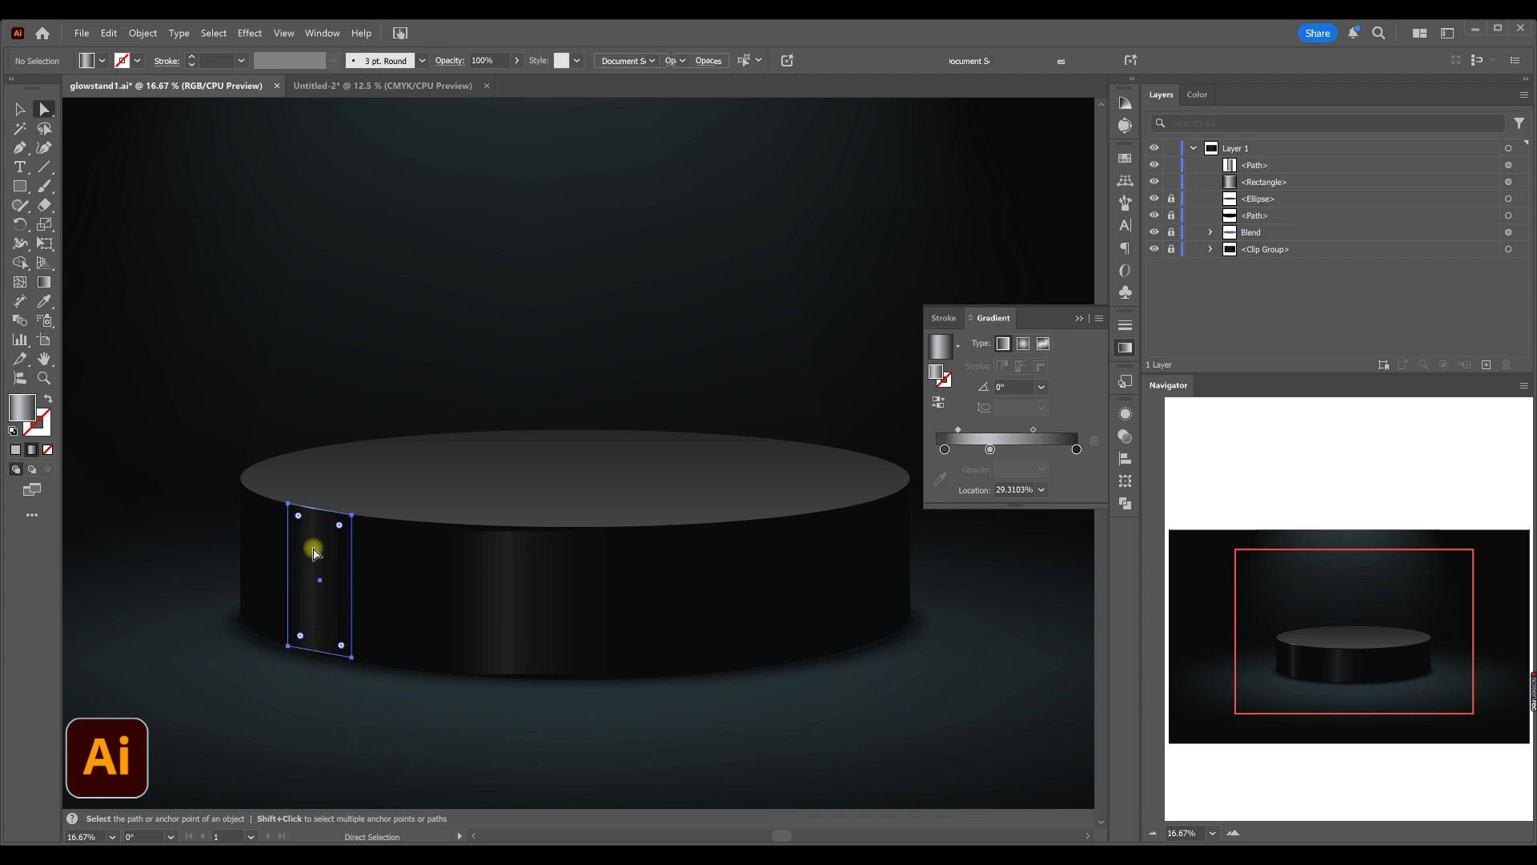
click(288, 506)
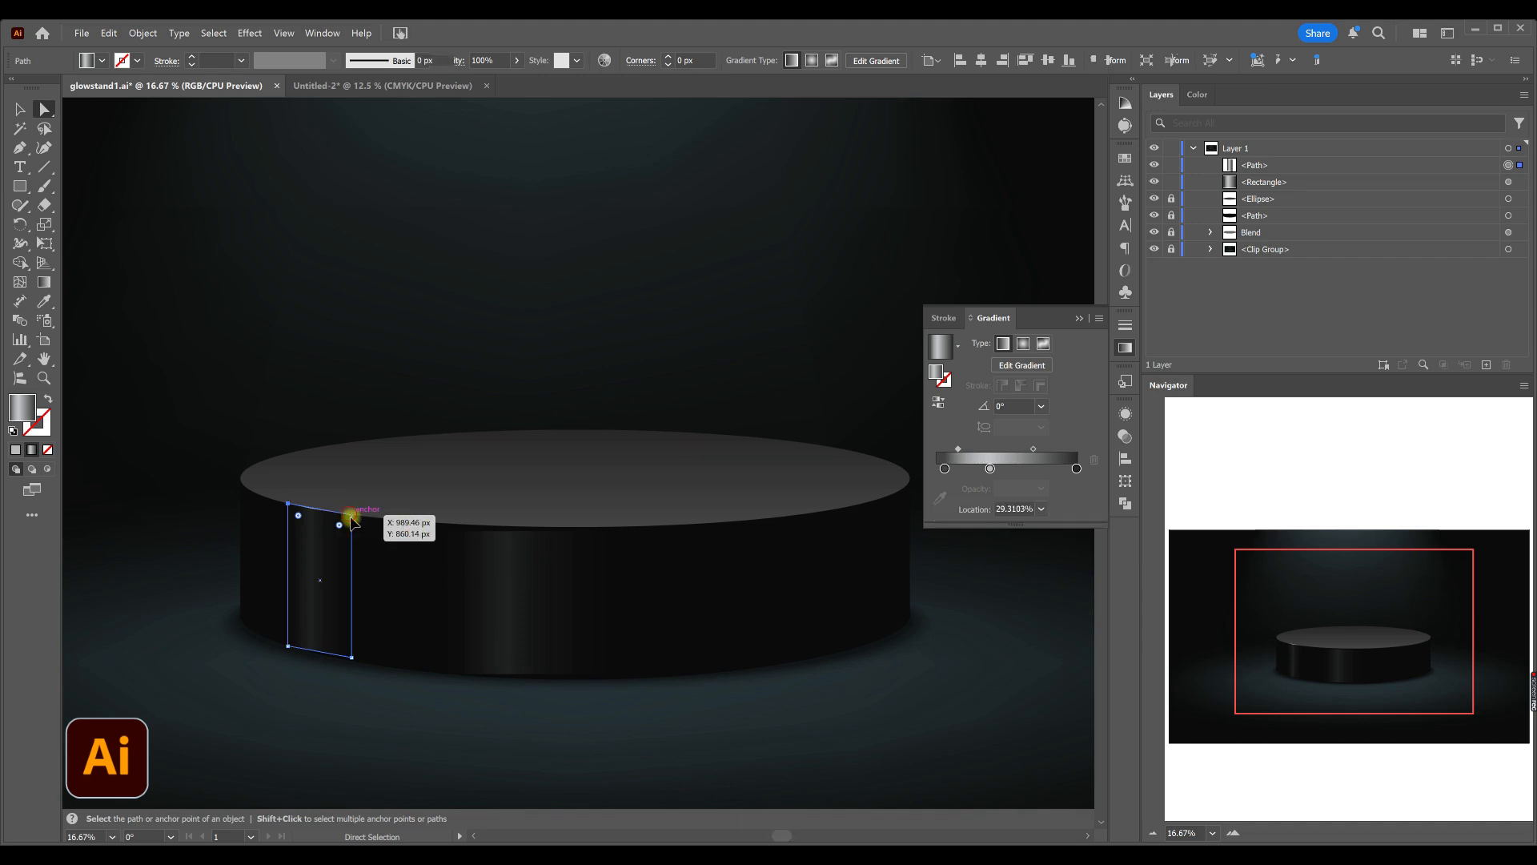
drag(352, 520, 352, 526)
click(329, 730)
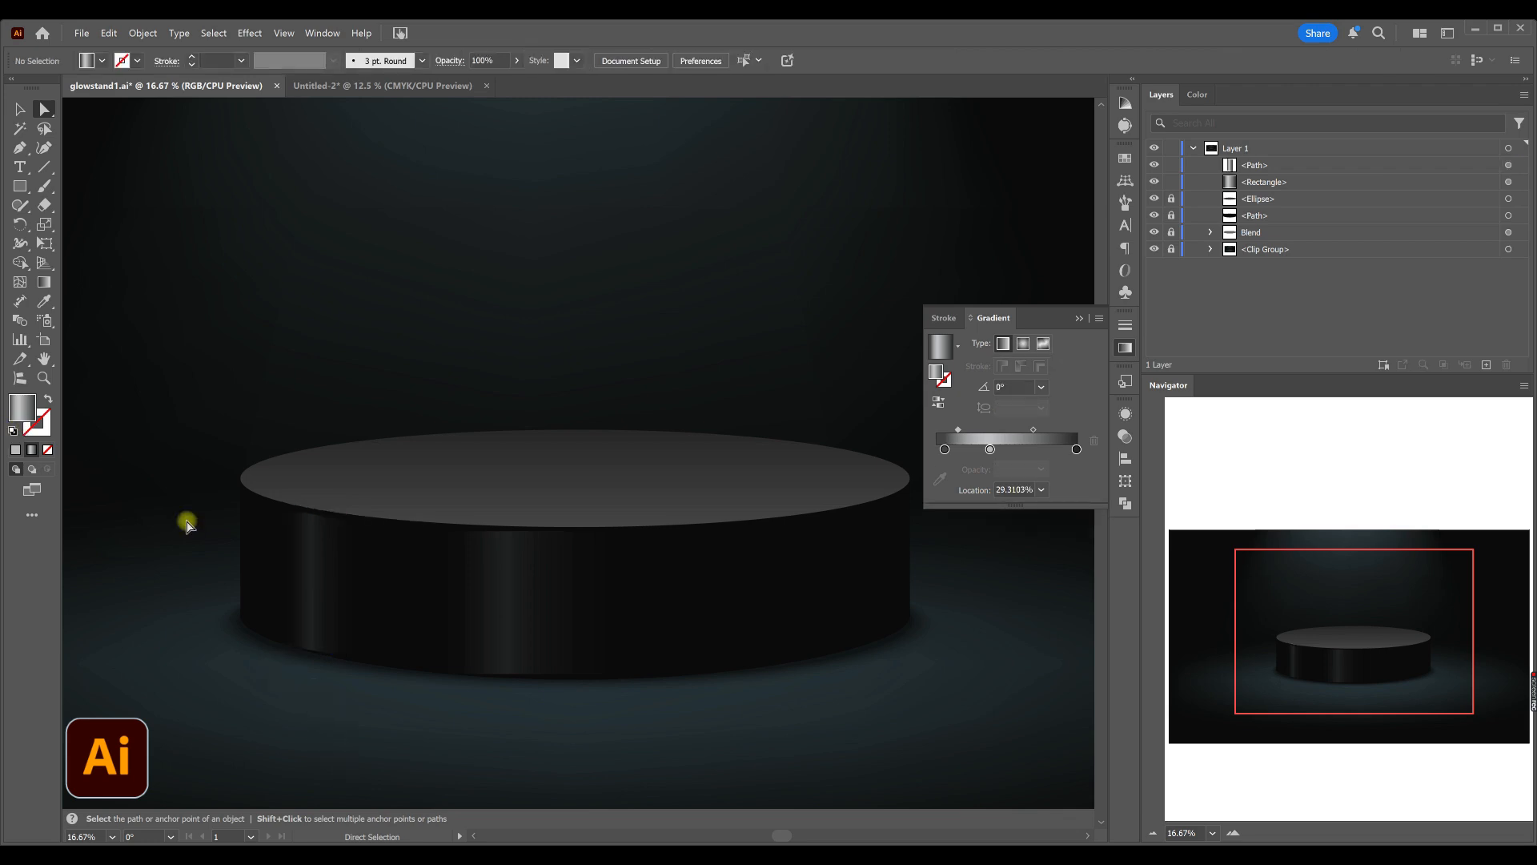
- Move the left highlight's dark gradient stop to the start and its light stop to about 14%
click(325, 641)
drag(945, 469, 957, 469)
click(991, 469)
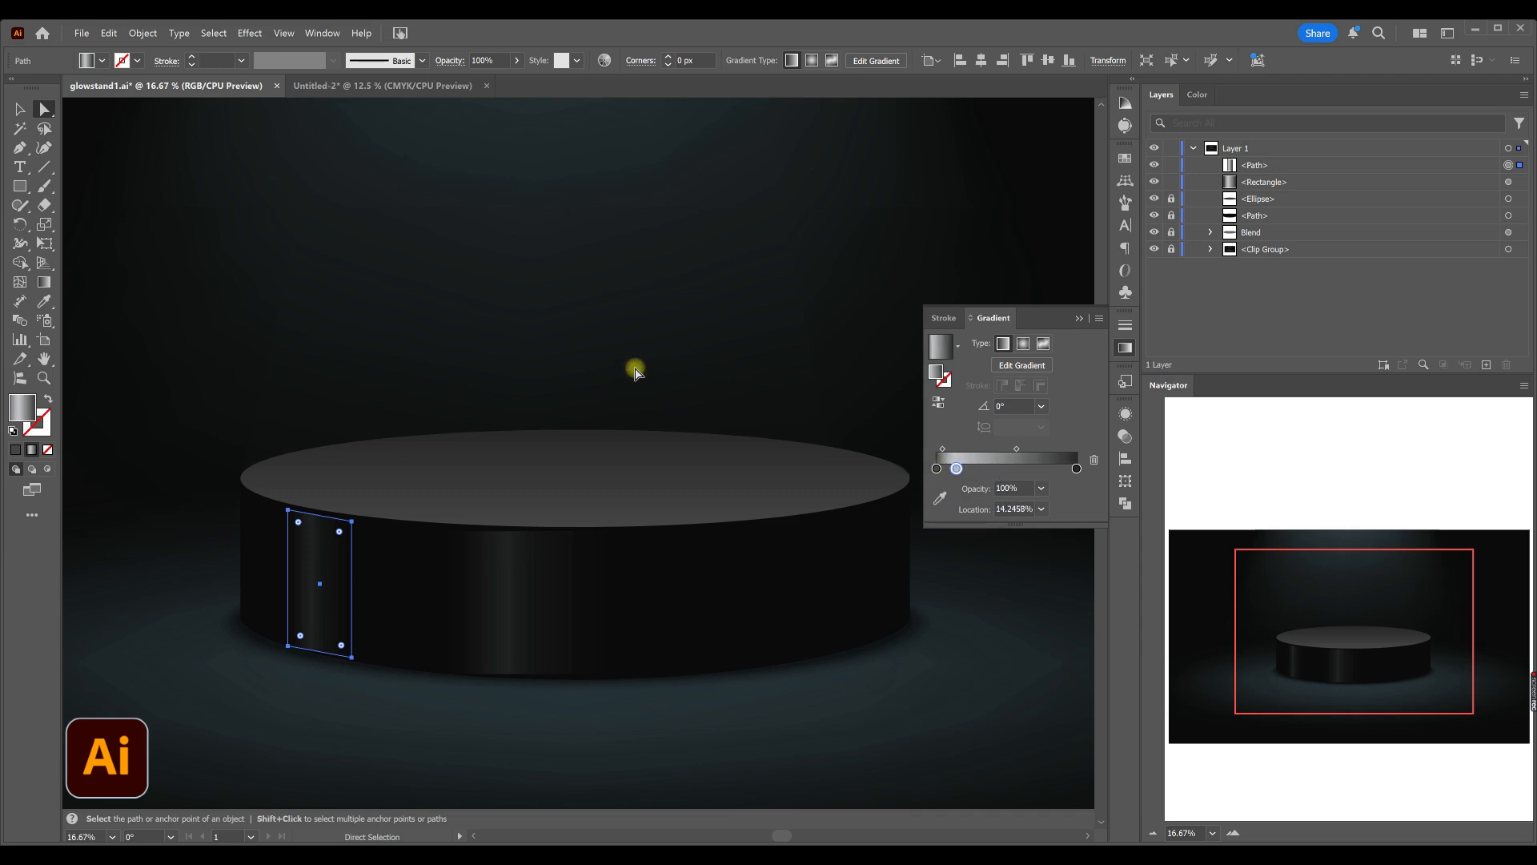
click(572, 305)
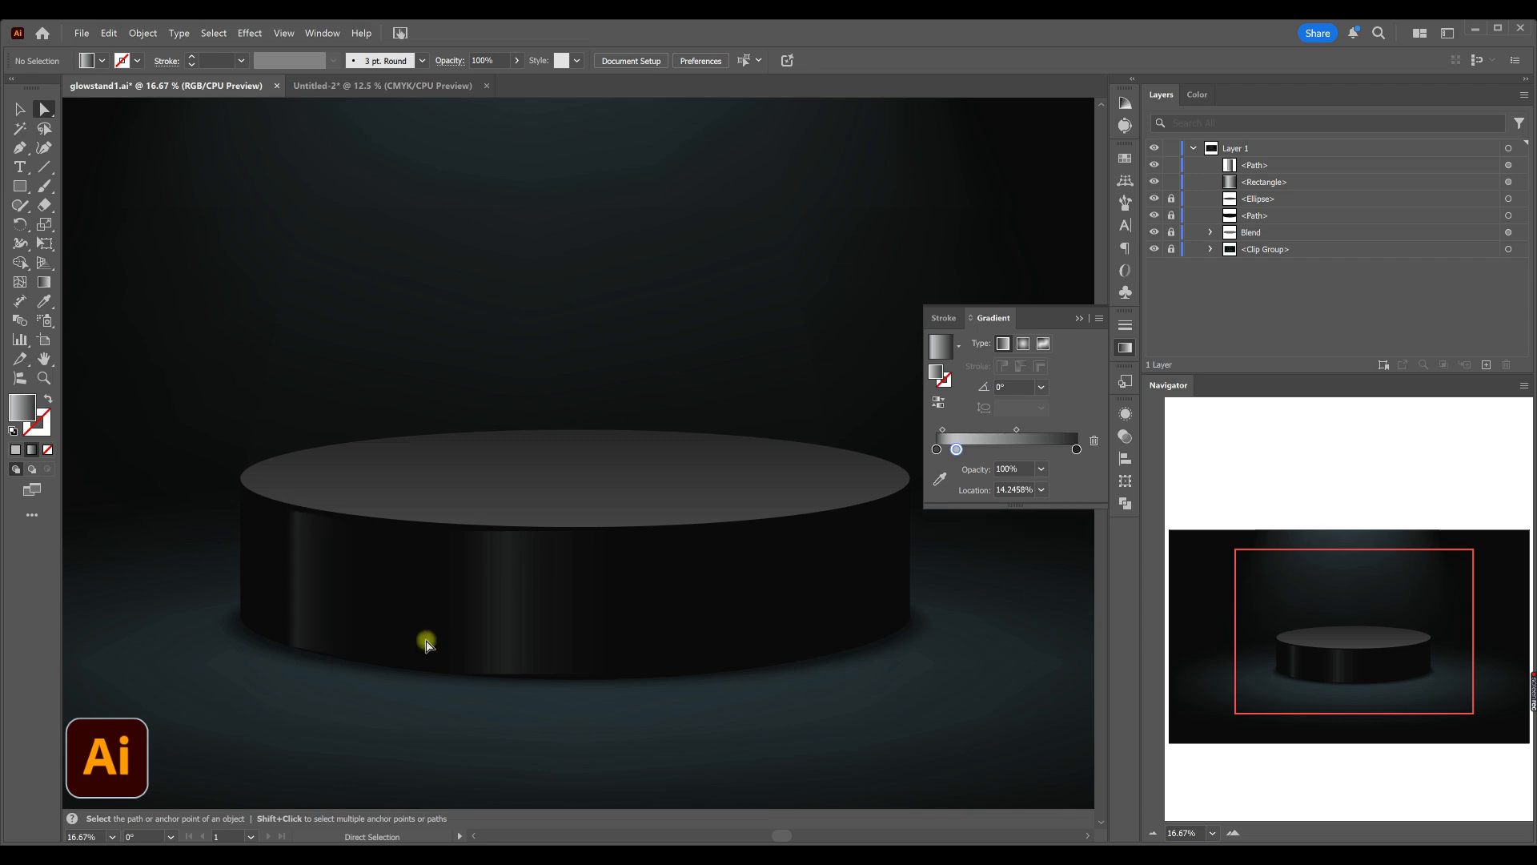
- Draw a narrow four-sided shape beside the left highlight with the Pen tool and copy the highlight's appearance onto it
click(20, 148)
click(345, 520)
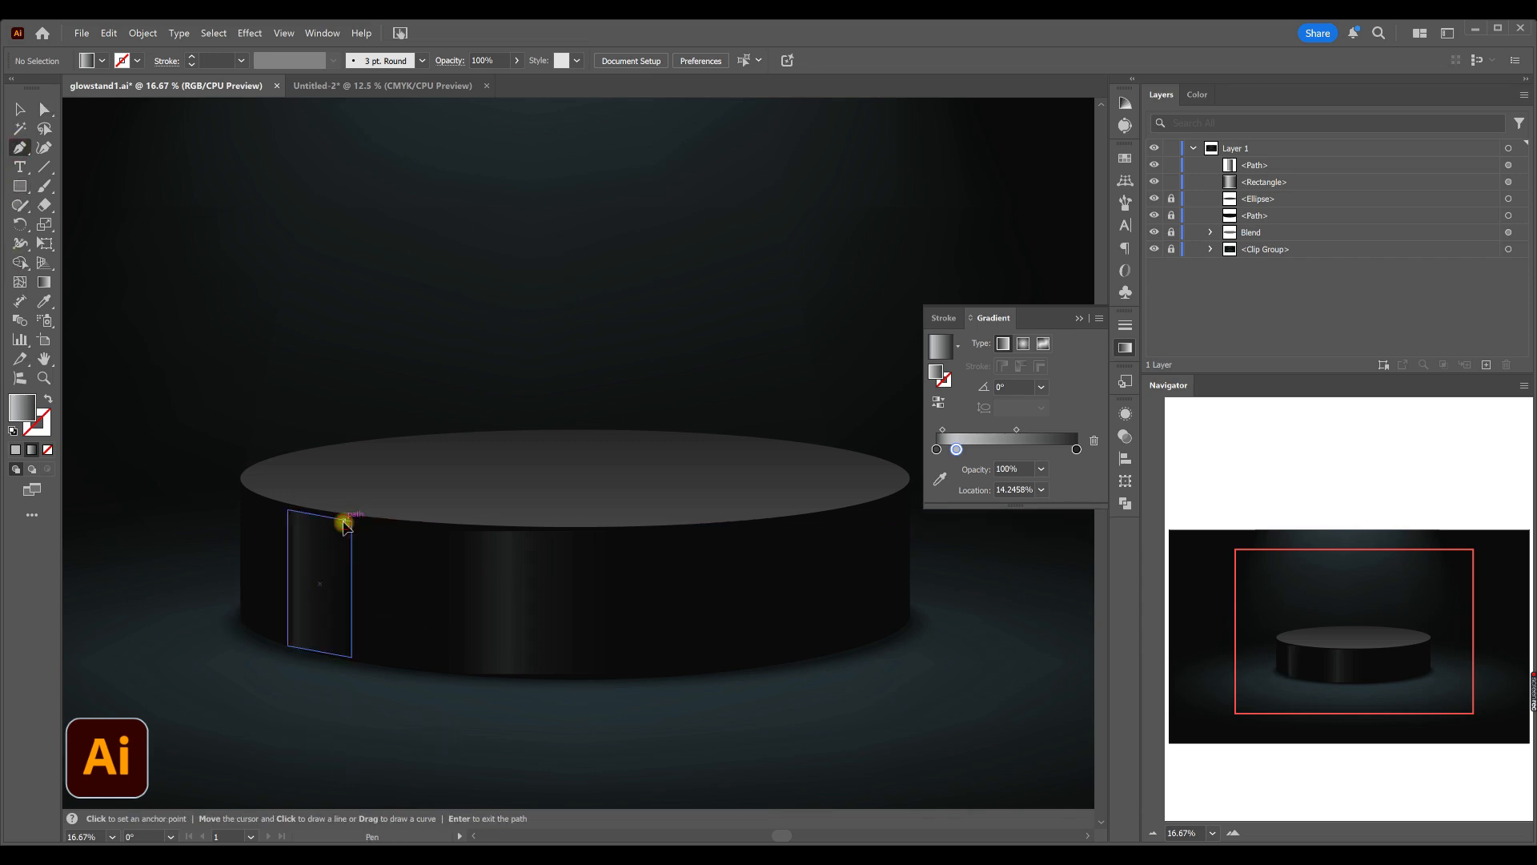
click(351, 657)
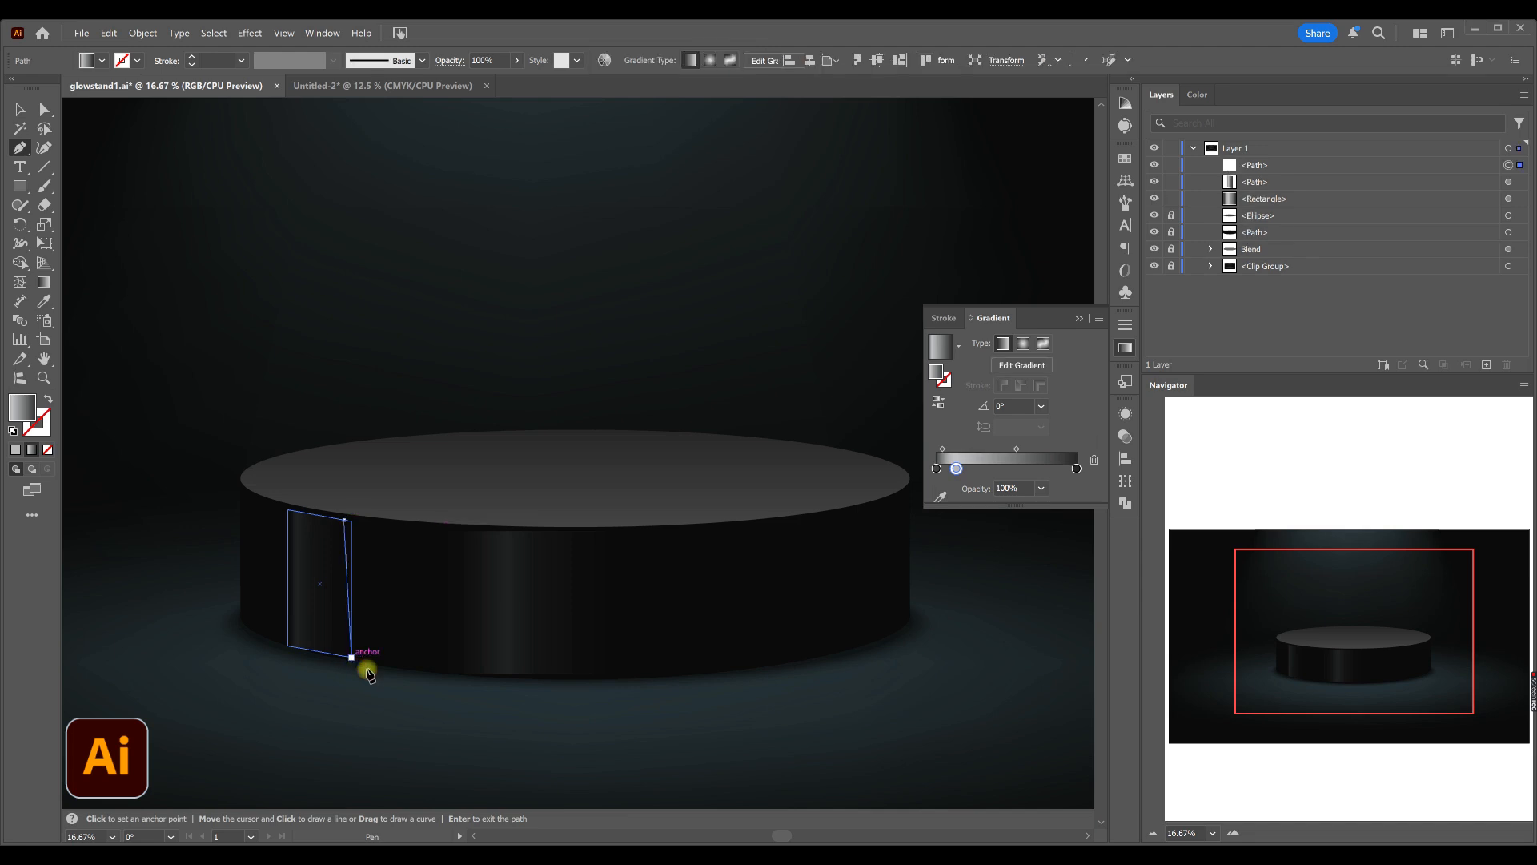
click(378, 660)
click(378, 526)
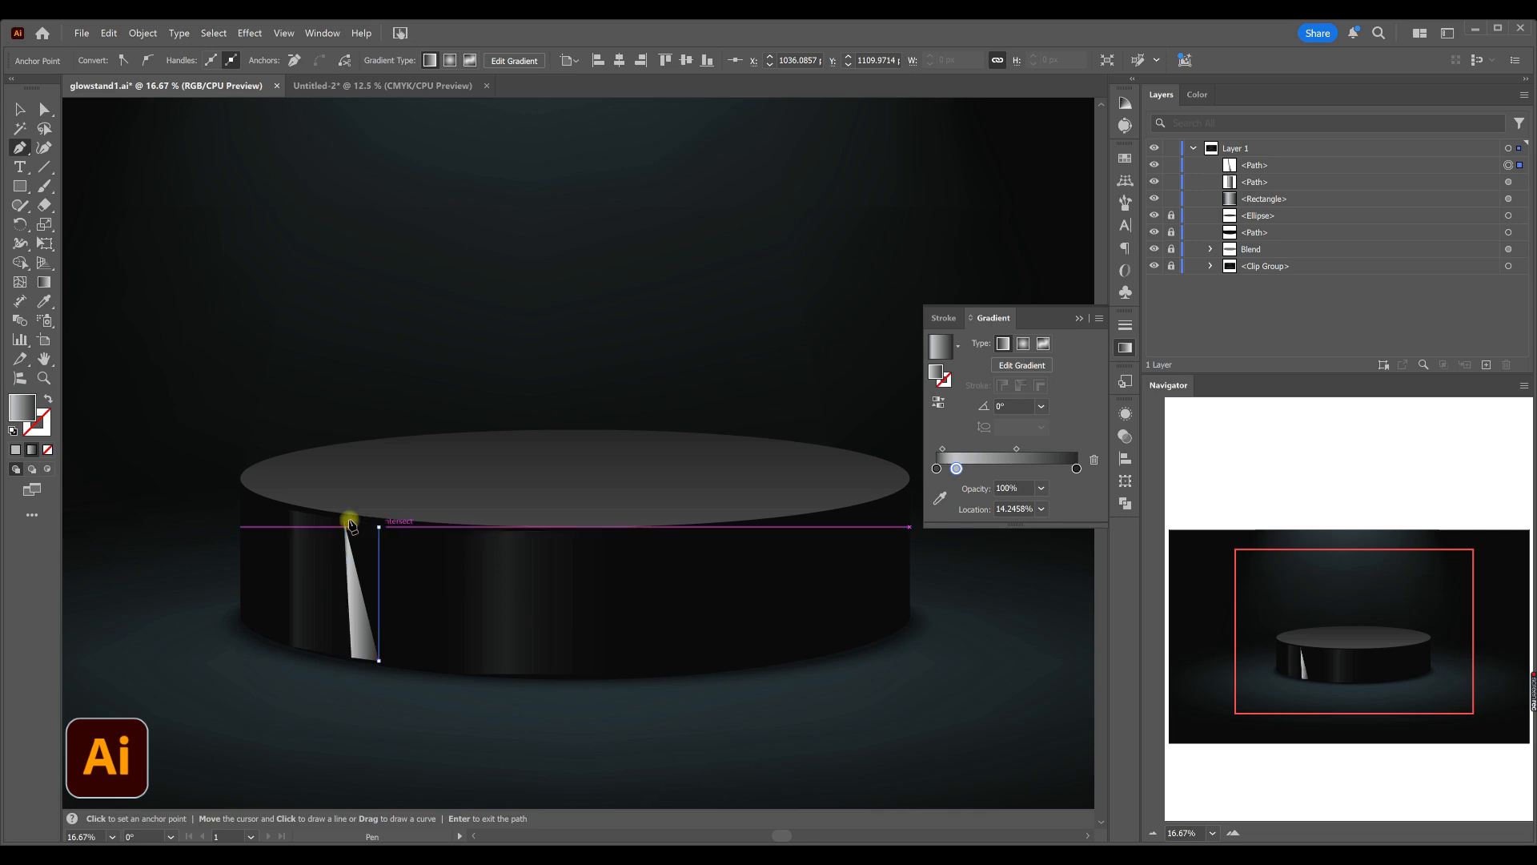
click(346, 522)
click(44, 301)
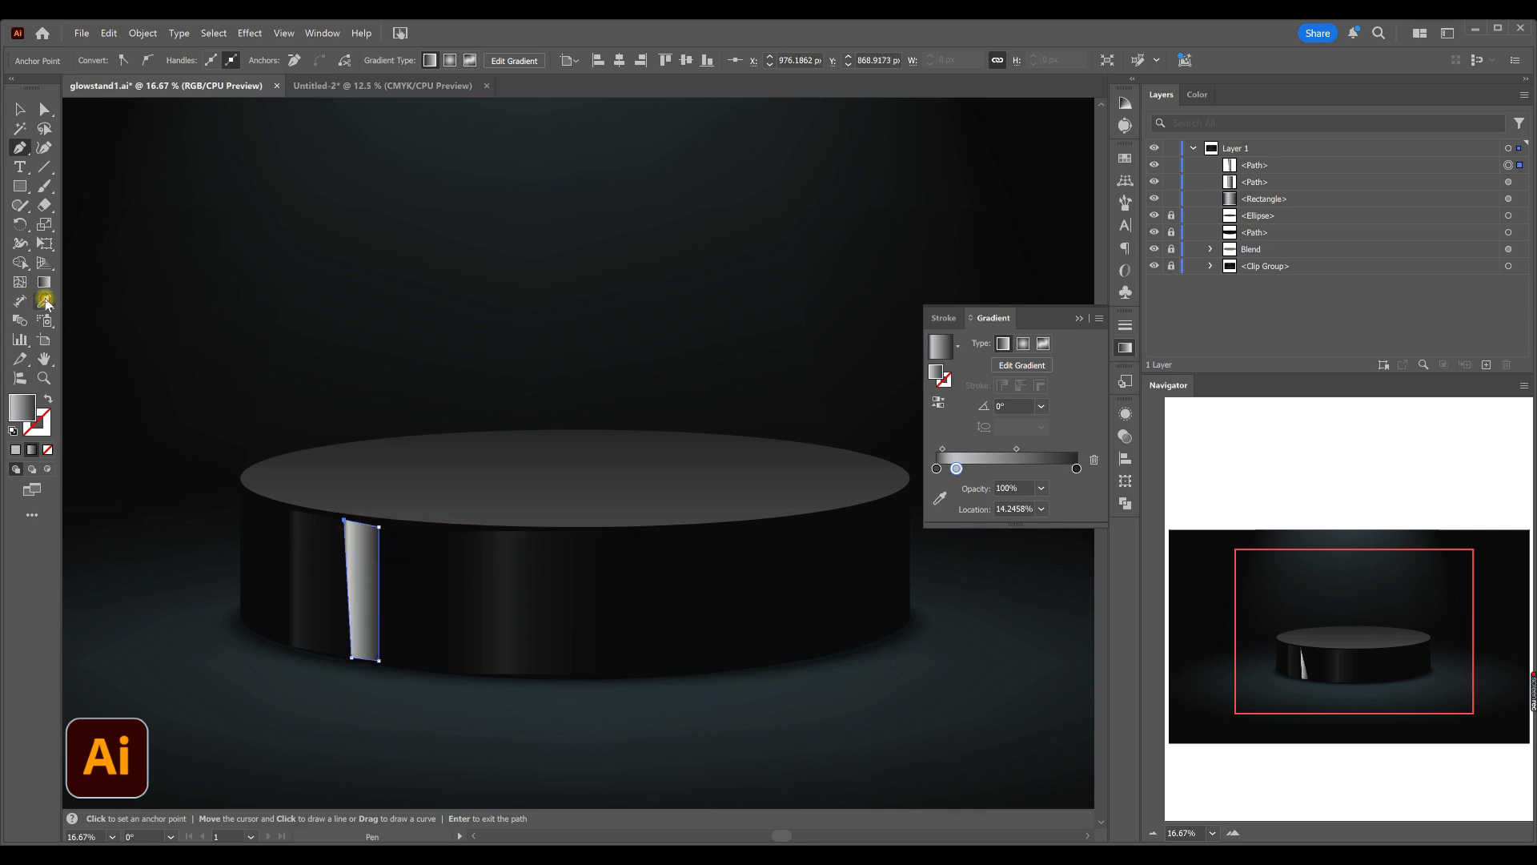
click(346, 625)
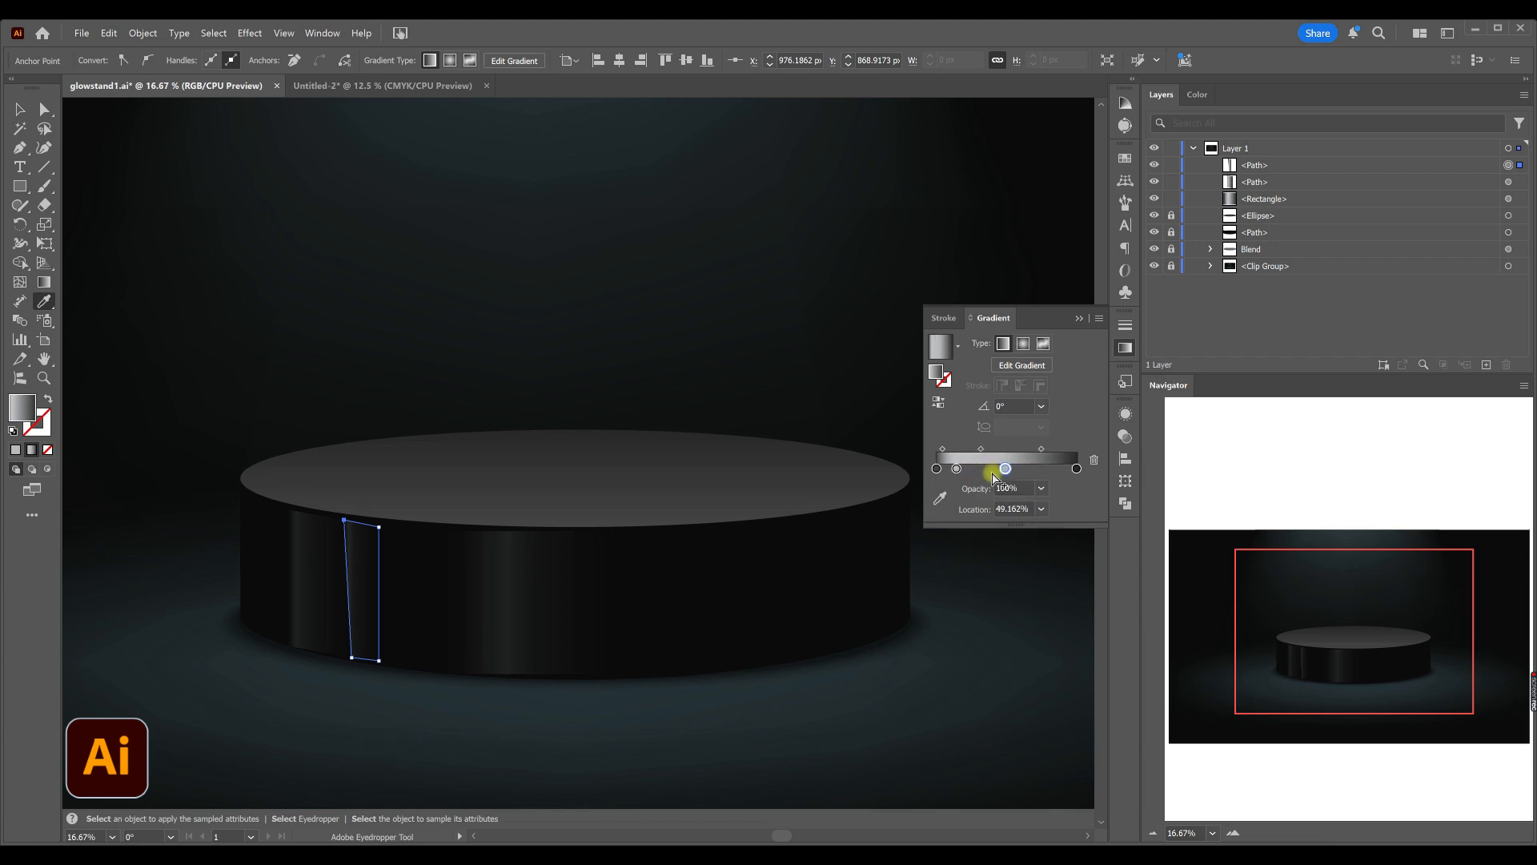
- Reverse the gradient of the left highlight on the podium's side
click(22, 112)
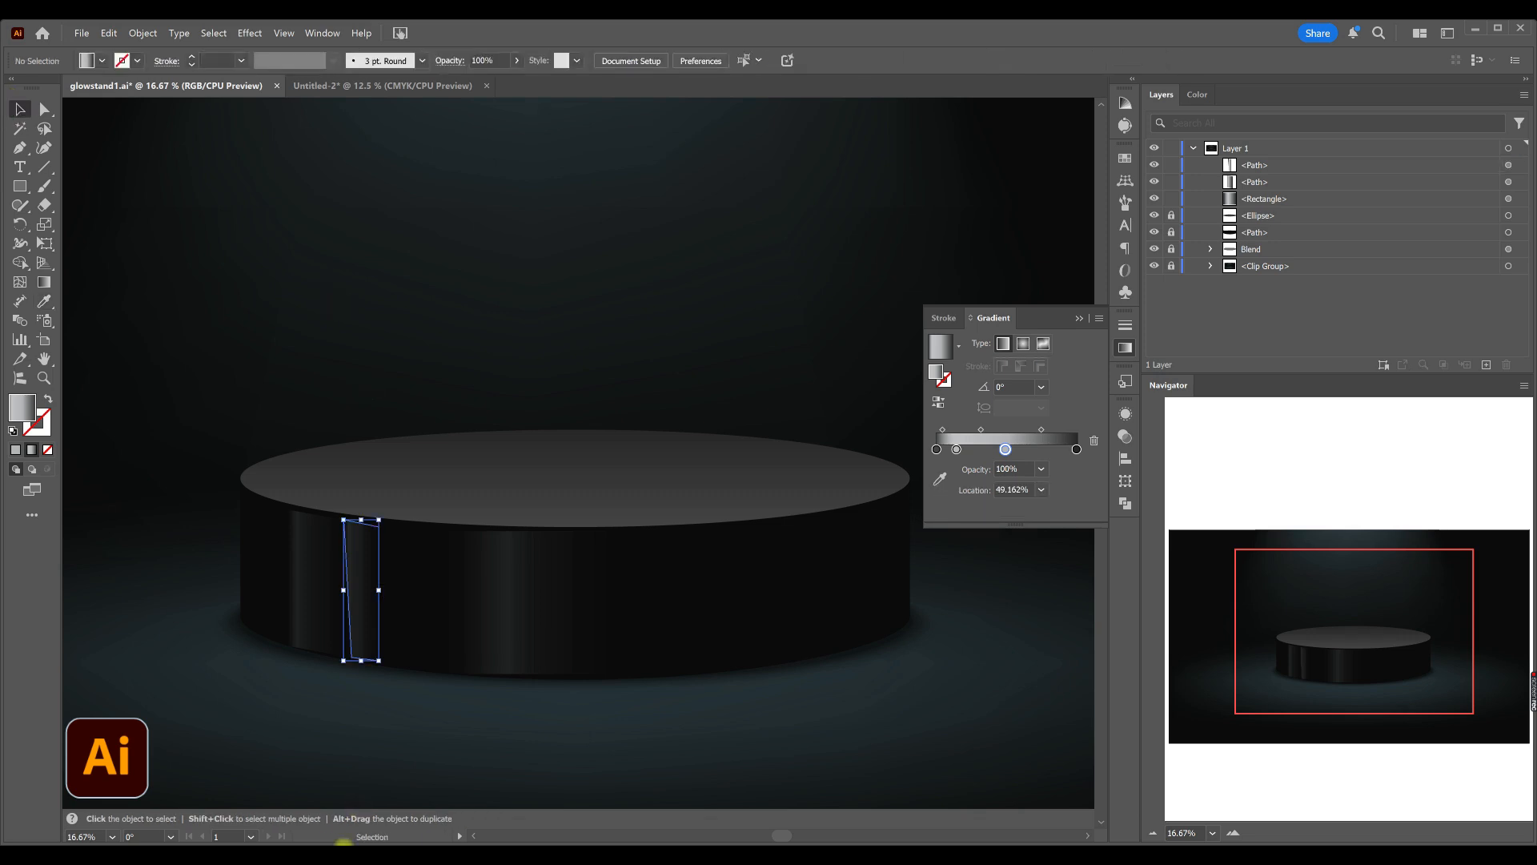
click(371, 733)
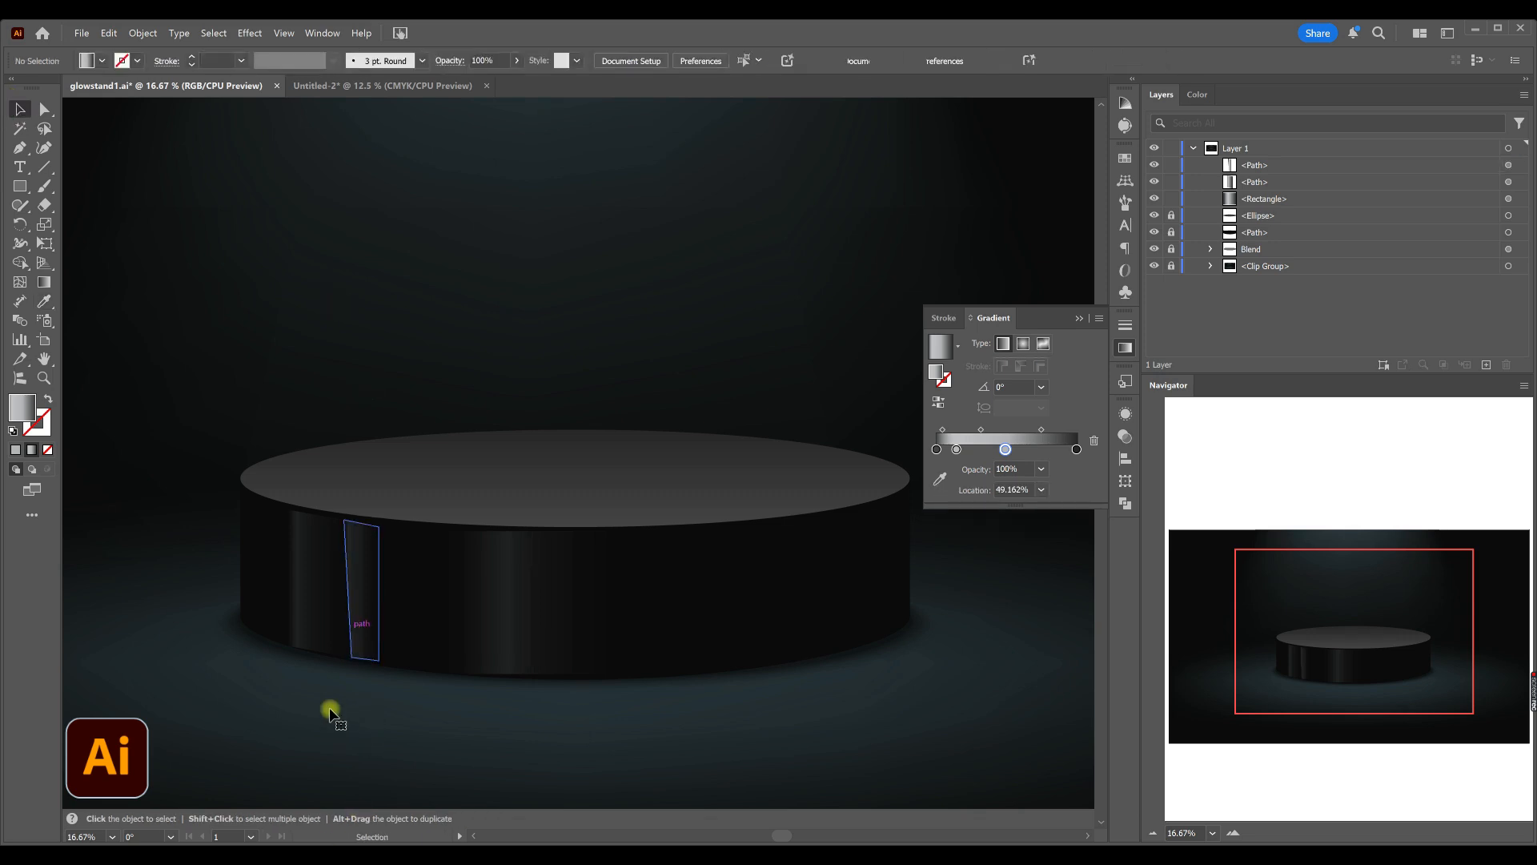
click(329, 664)
scroll(338, 656, up, 2)
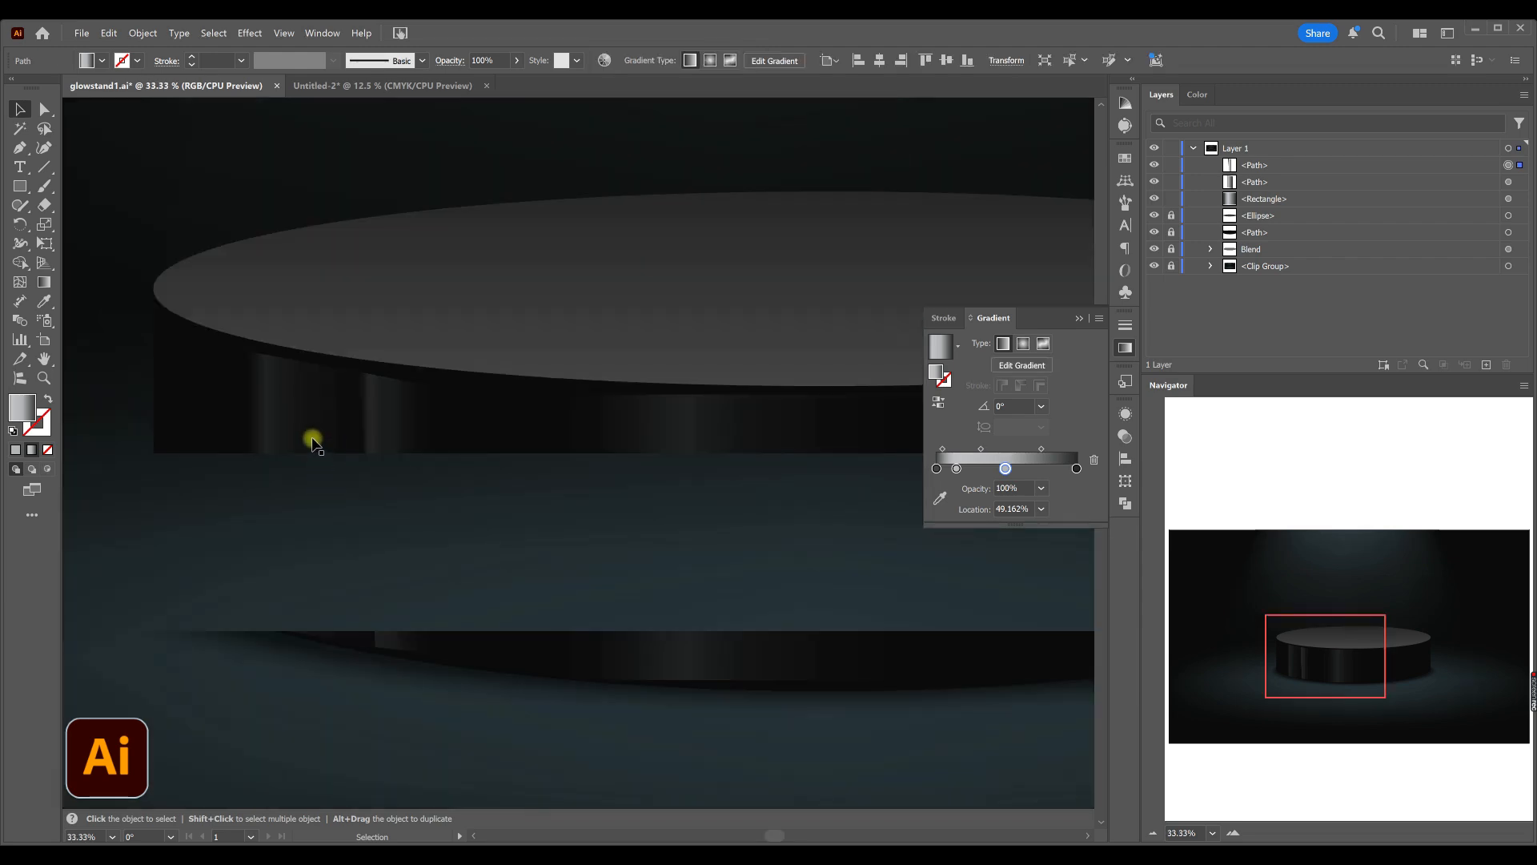
click(938, 412)
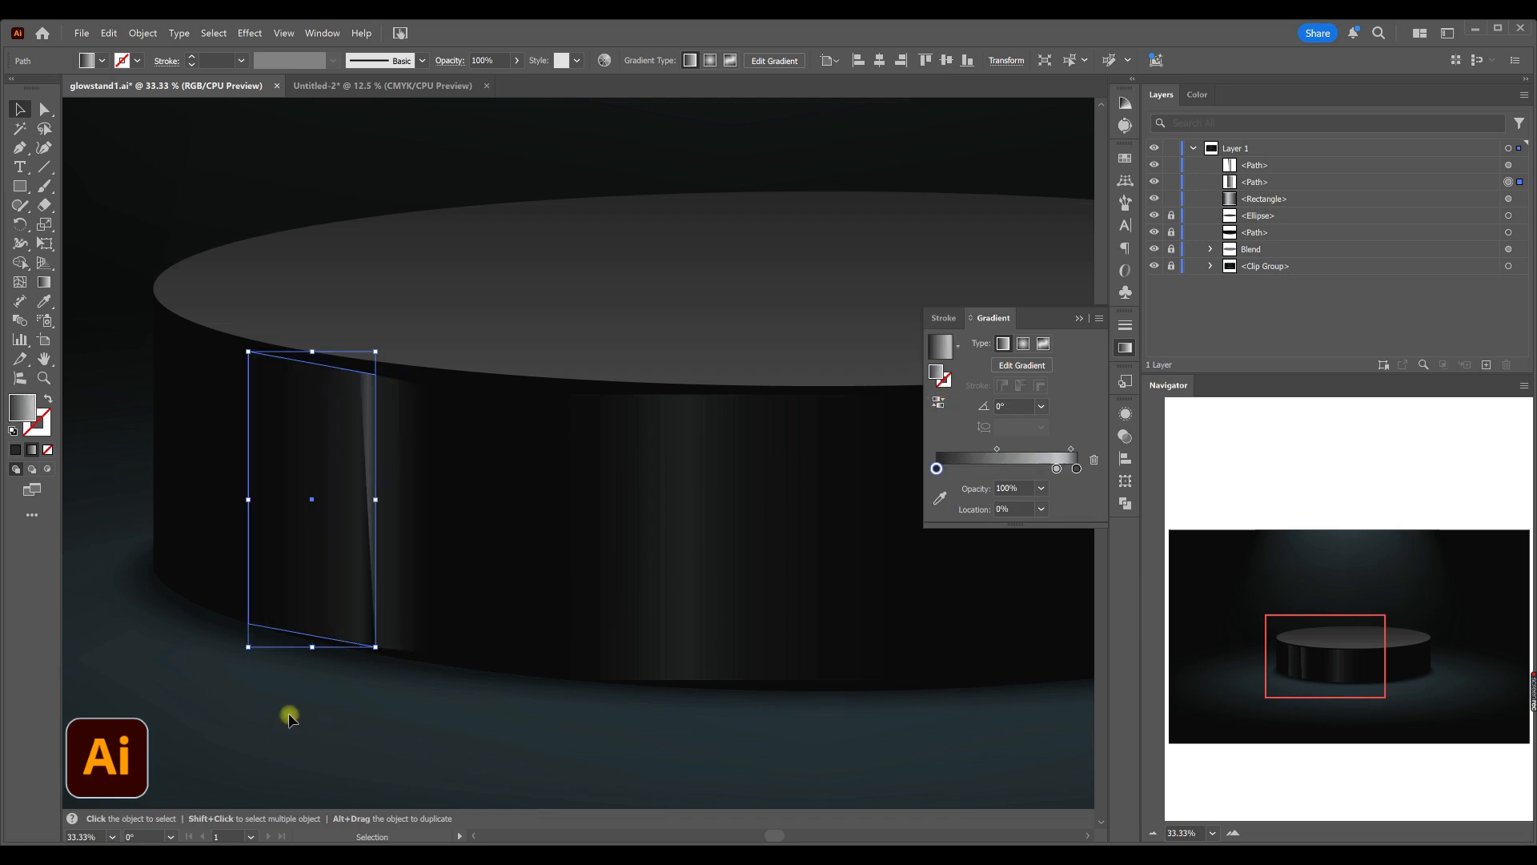
- Move the narrow shape about 16 px right and shift its lower-left corner left so that edge stands vertical
click(401, 555)
drag(403, 455, 418, 463)
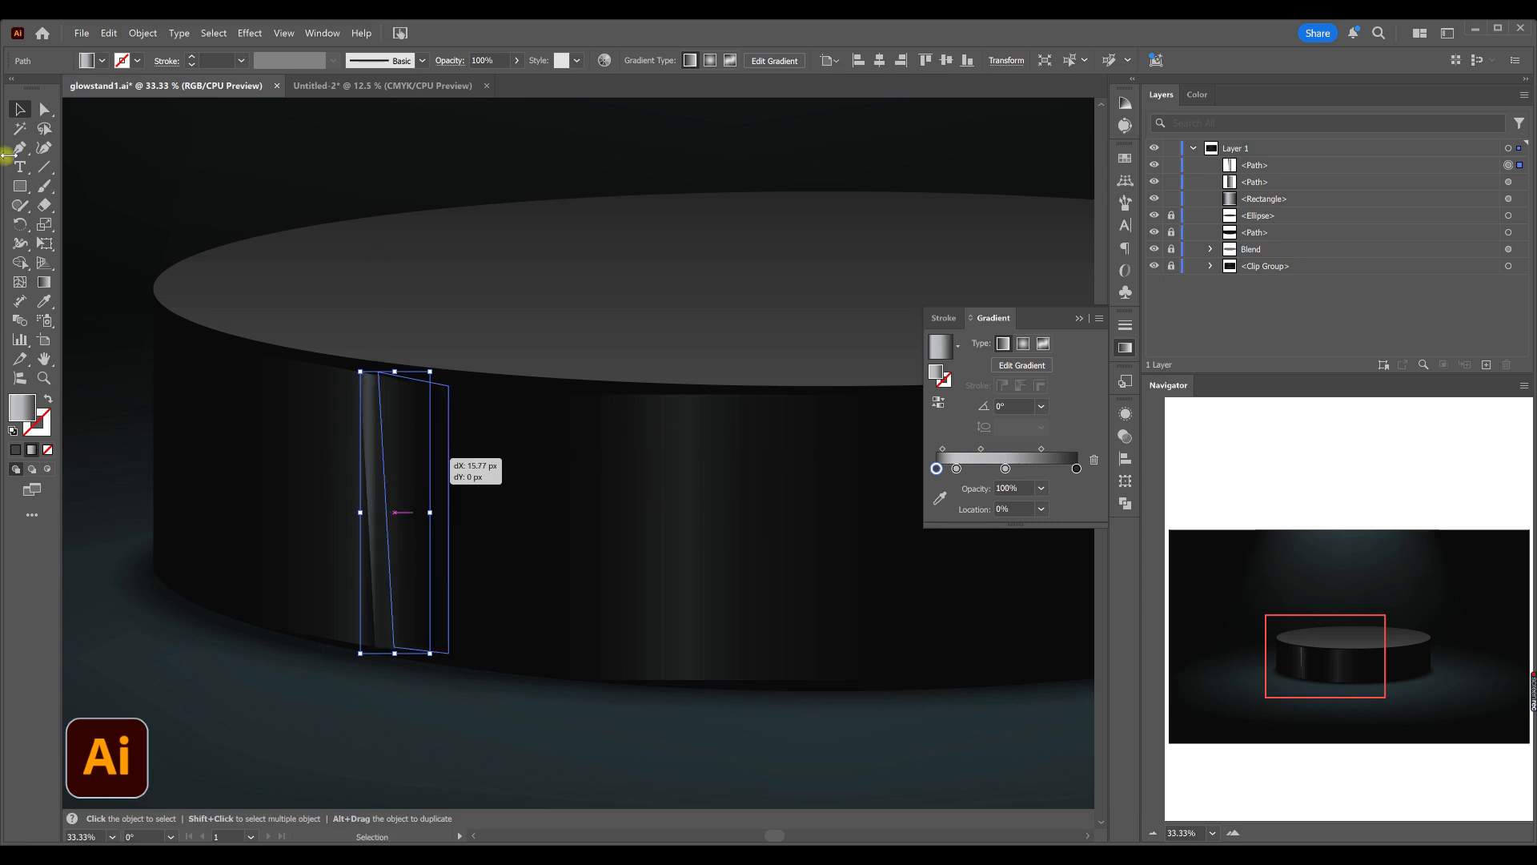
click(44, 108)
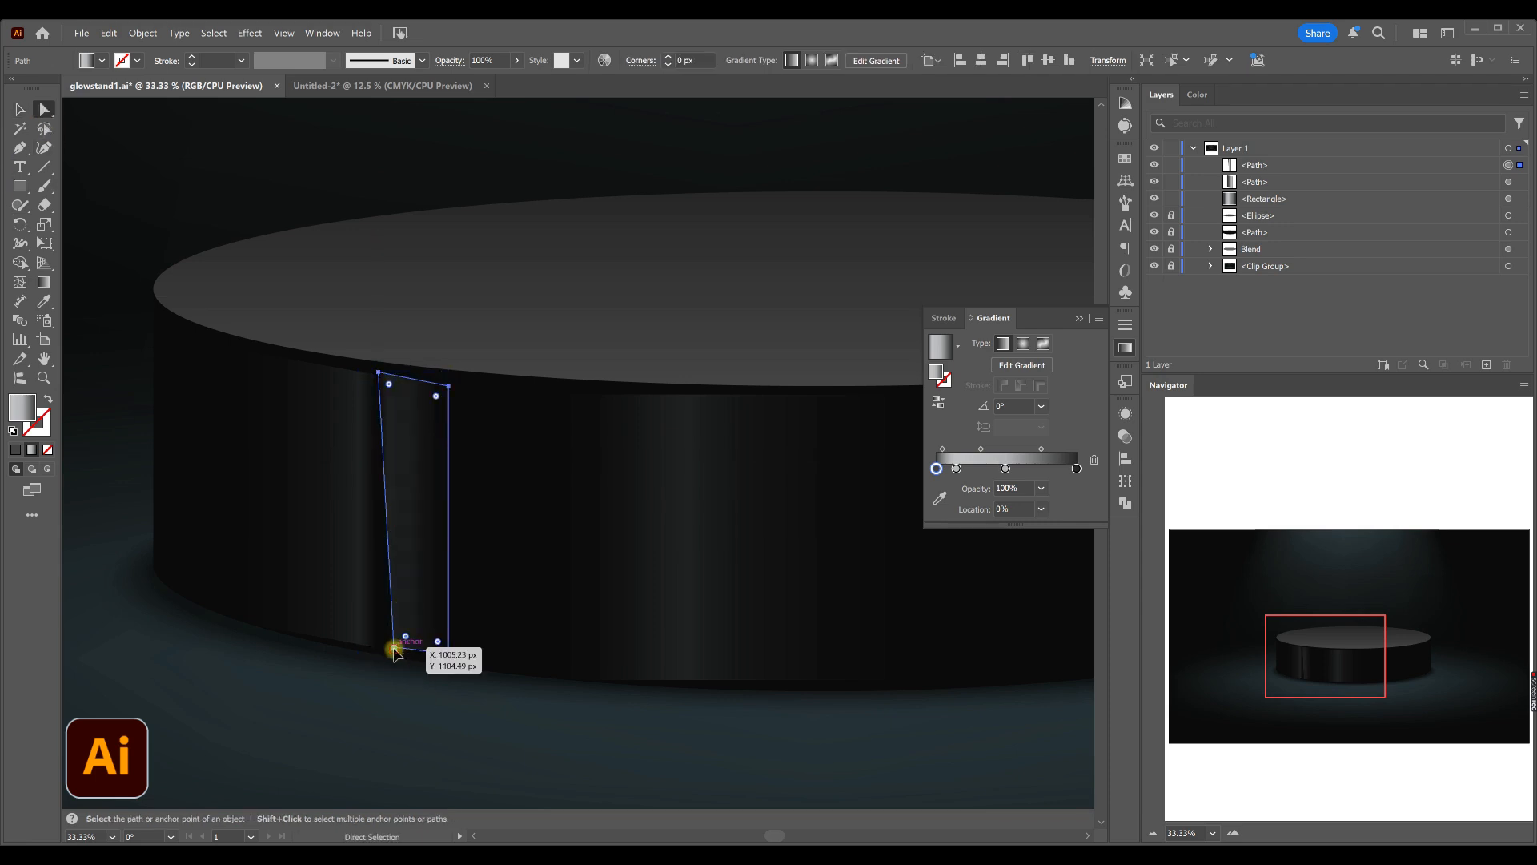
mouse_move(385, 647)
mouse_down()
mouse_move(380, 783)
mouse_move(381, 652)
mouse_up()
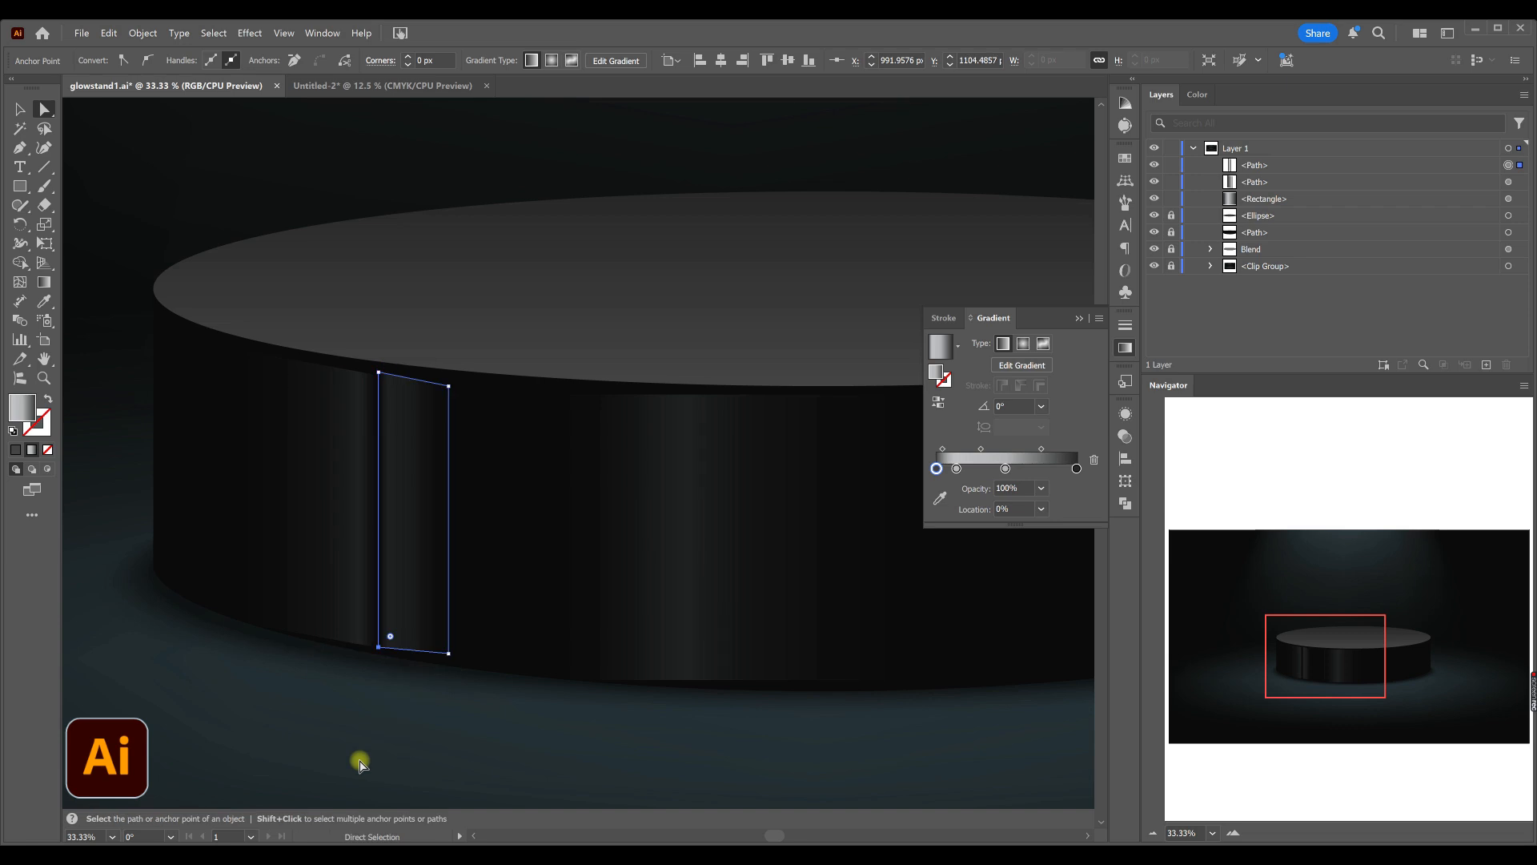
- Reverse the narrow shape's gradient and raise its upper-right corner slightly toward the podium rim
click(944, 403)
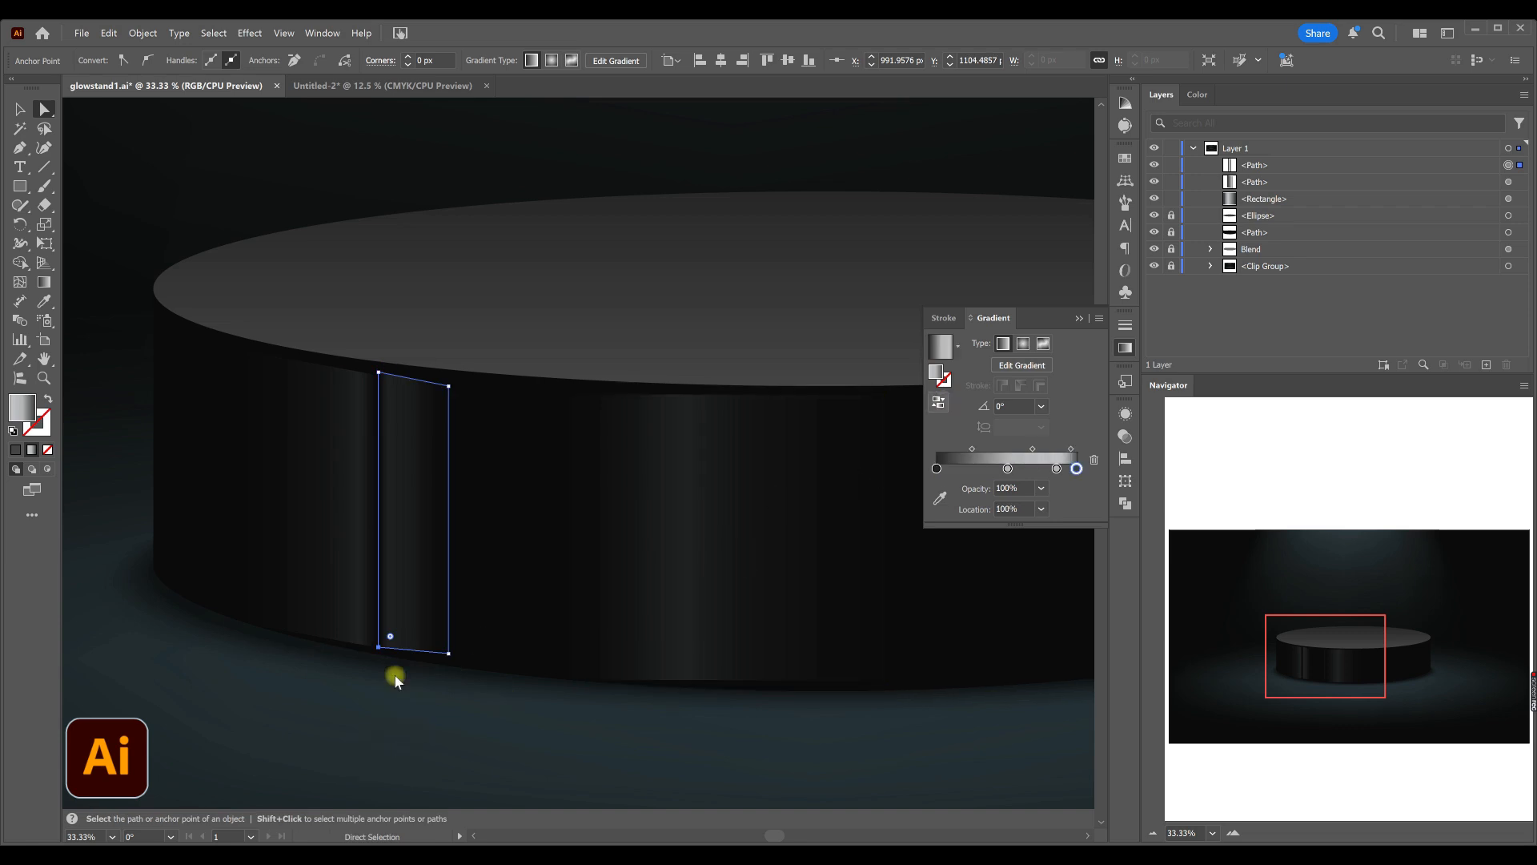
click(400, 720)
click(335, 412)
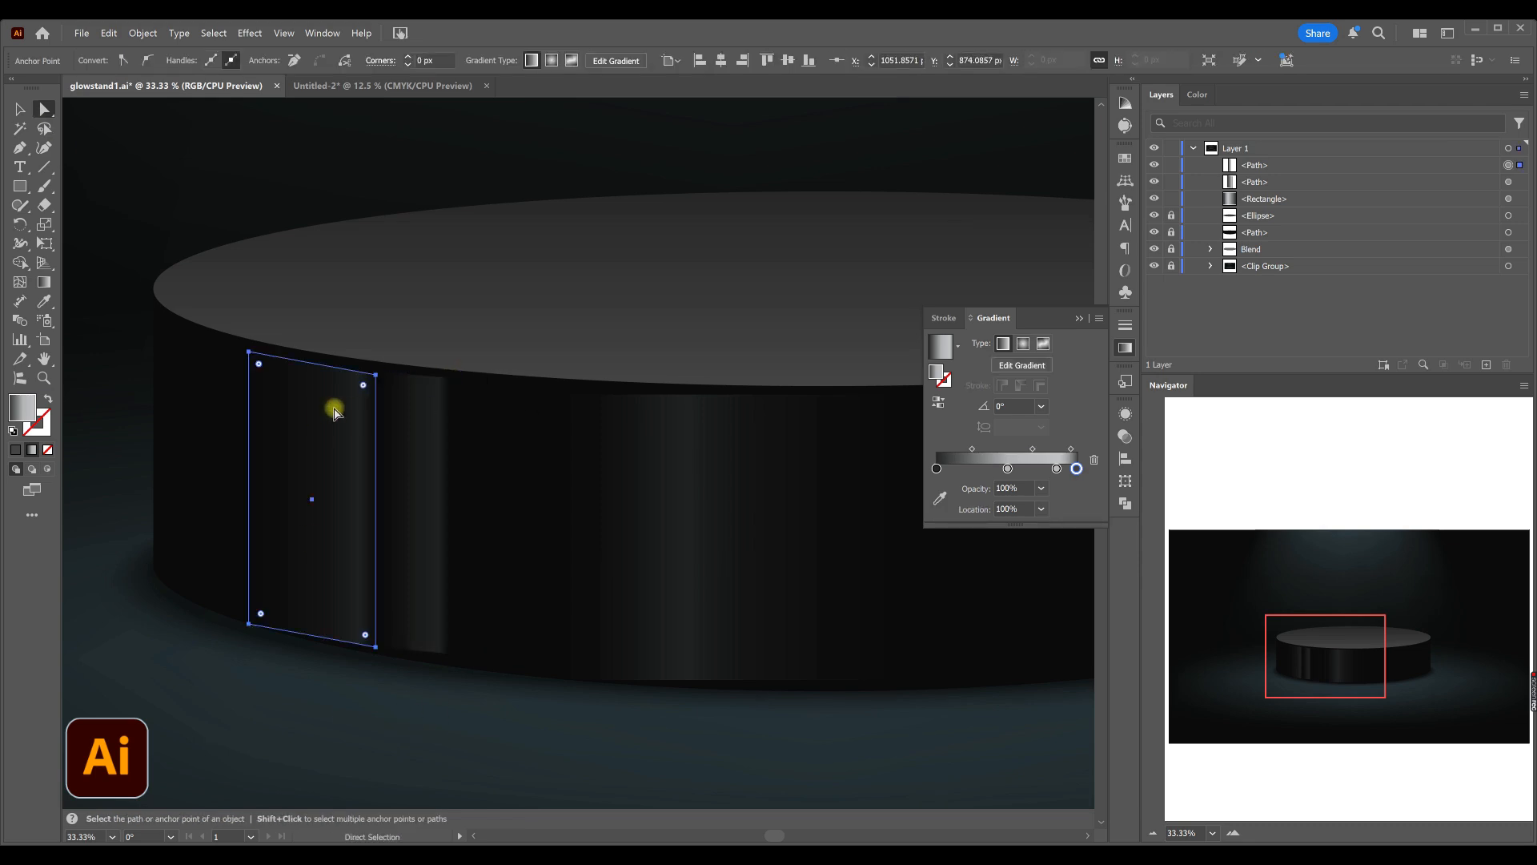
click(422, 741)
- Move the left highlight's light gradient stop near the middle and place another light stop at about 38%
click(342, 577)
drag(1056, 468, 1012, 468)
click(988, 469)
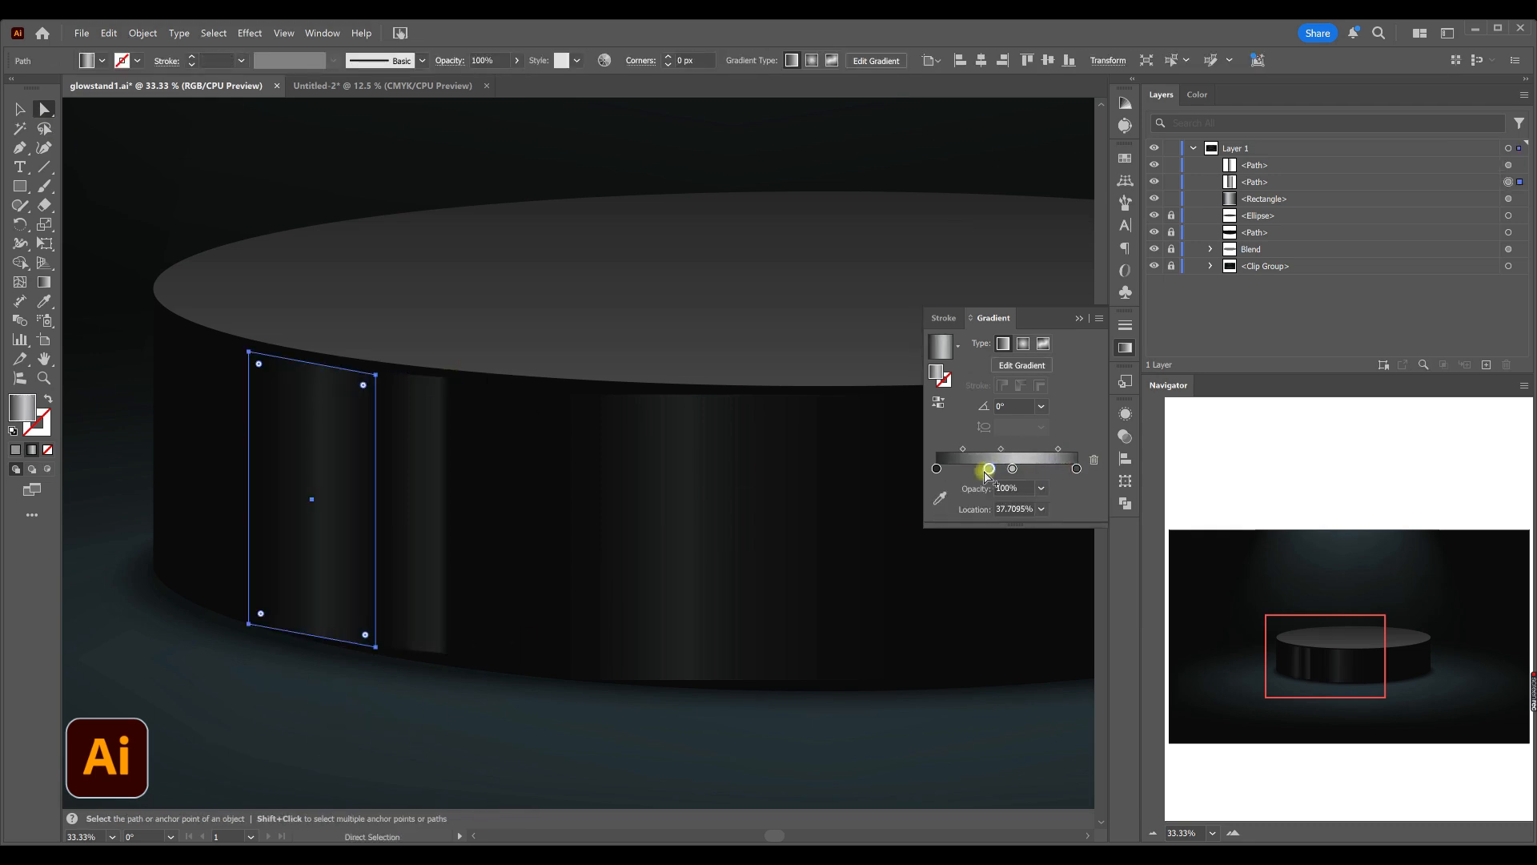
- Spread the narrow shape's gradient stops, placing the inner light stop at about 31%
click(392, 703)
click(412, 513)
drag(1053, 469, 1063, 470)
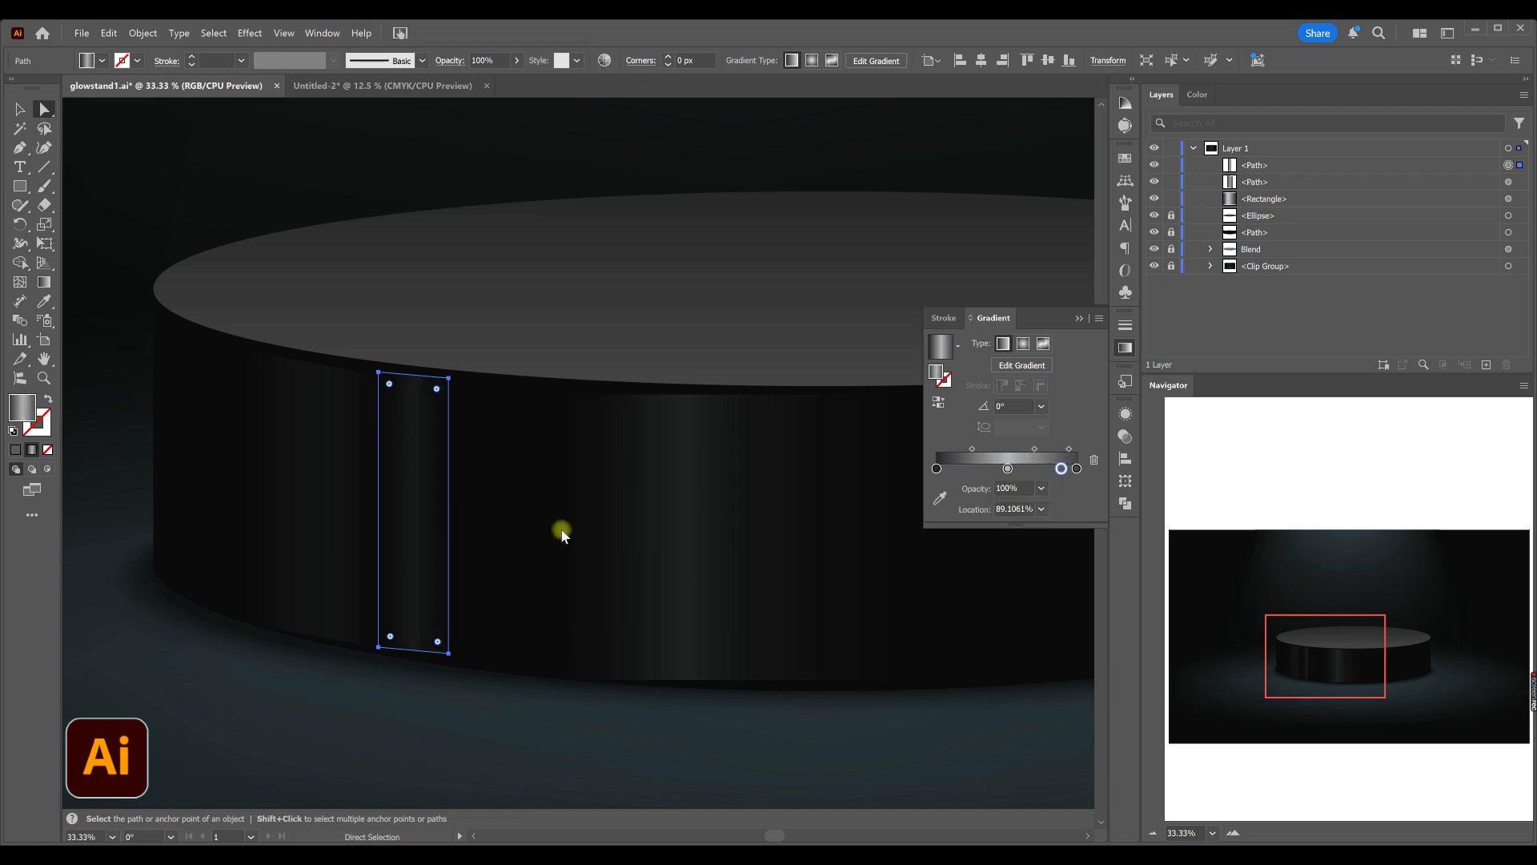
scroll(516, 538, down, 1)
click(385, 659)
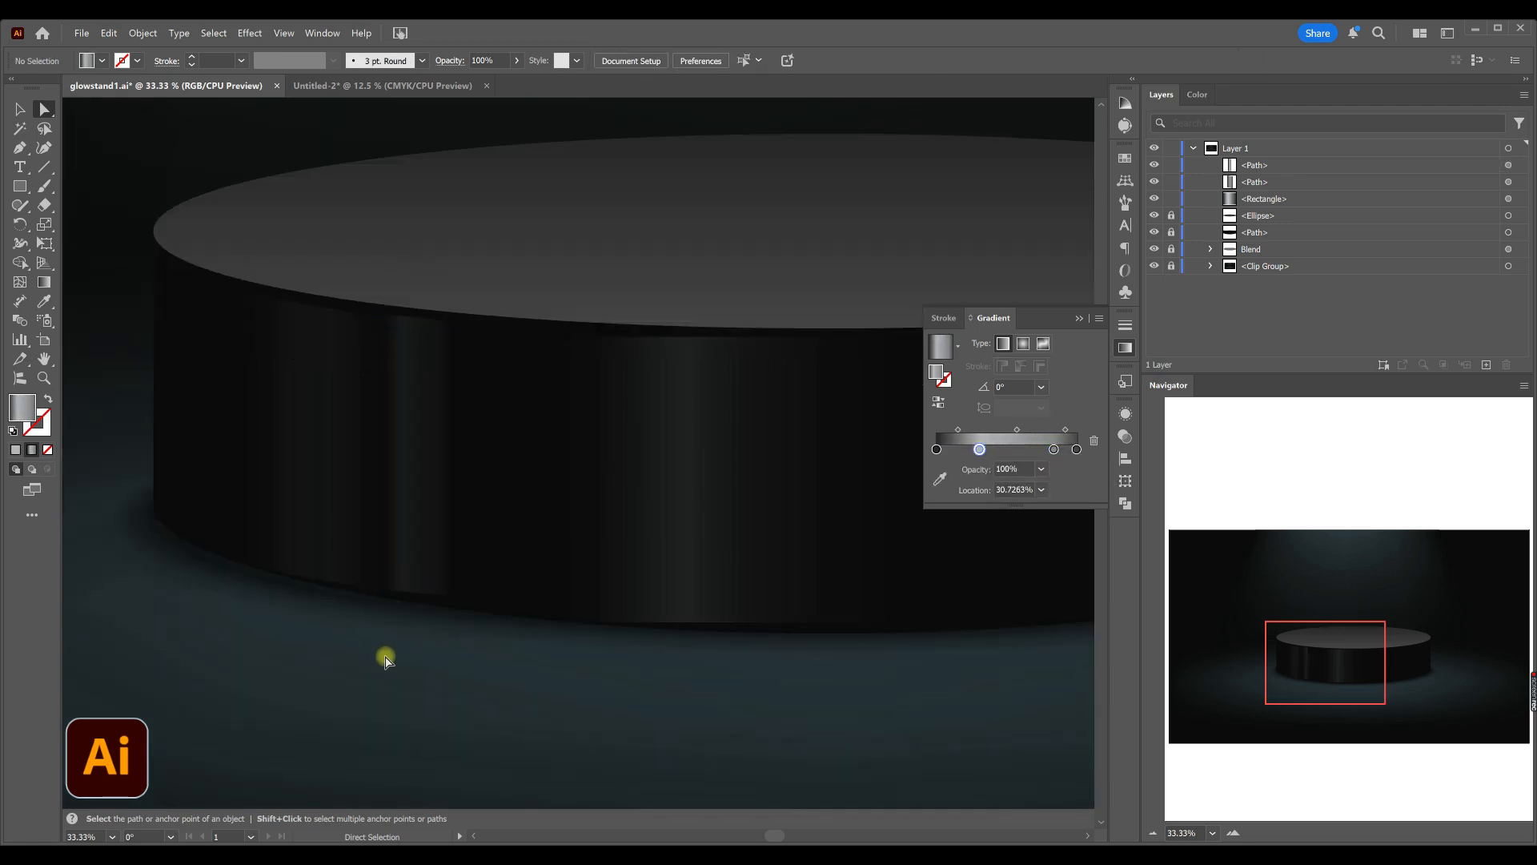
- Copy the left highlight to the podium's right side and lower its inner edge so it slants along the curve
scroll(385, 658, down, 4)
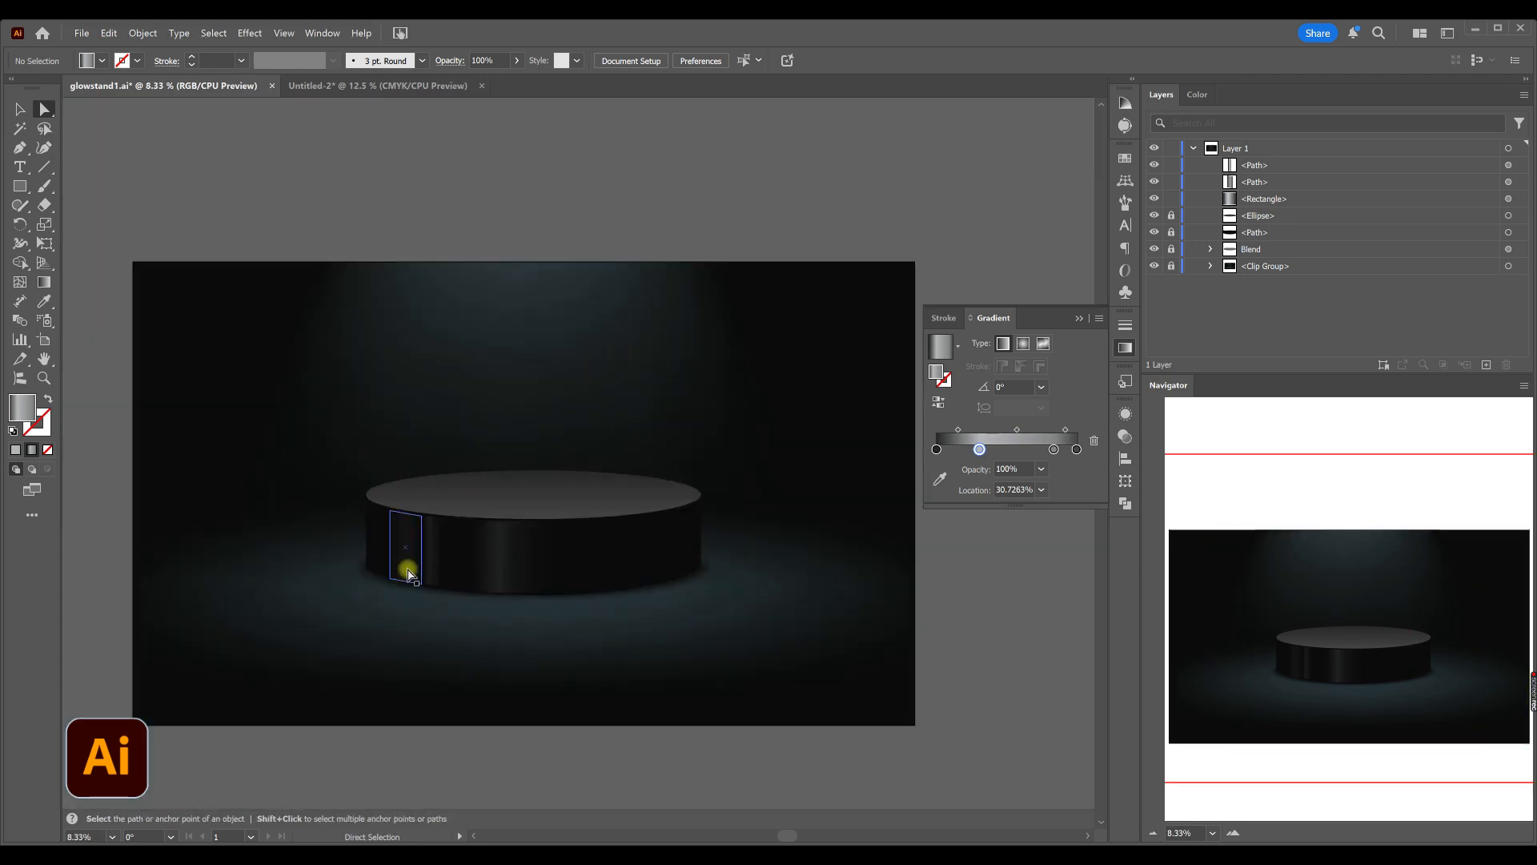
drag(407, 570, 671, 561)
drag(645, 483, 667, 623)
drag(657, 500, 659, 514)
click(682, 706)
- Copy the centre highlight rectangle a short distance to the right on the podium's side
click(423, 550)
click(723, 653)
drag(519, 573, 553, 573)
click(615, 642)
- Widen the copied centre highlight leftward to the original's left edge and shift the middle gradient stop slightly past the centre
click(539, 588)
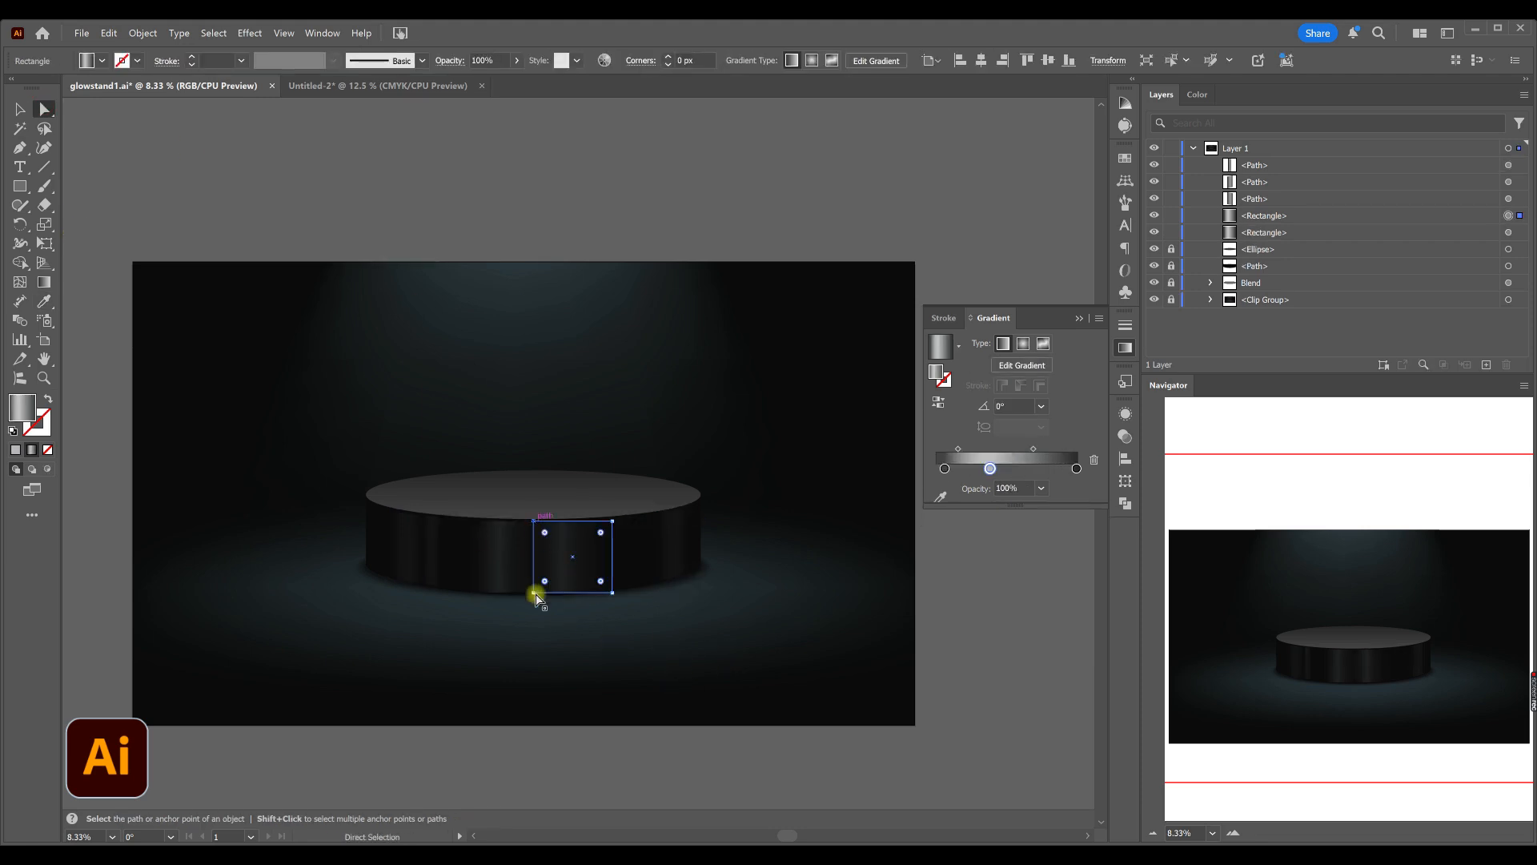
click(991, 533)
click(552, 674)
click(471, 592)
click(744, 636)
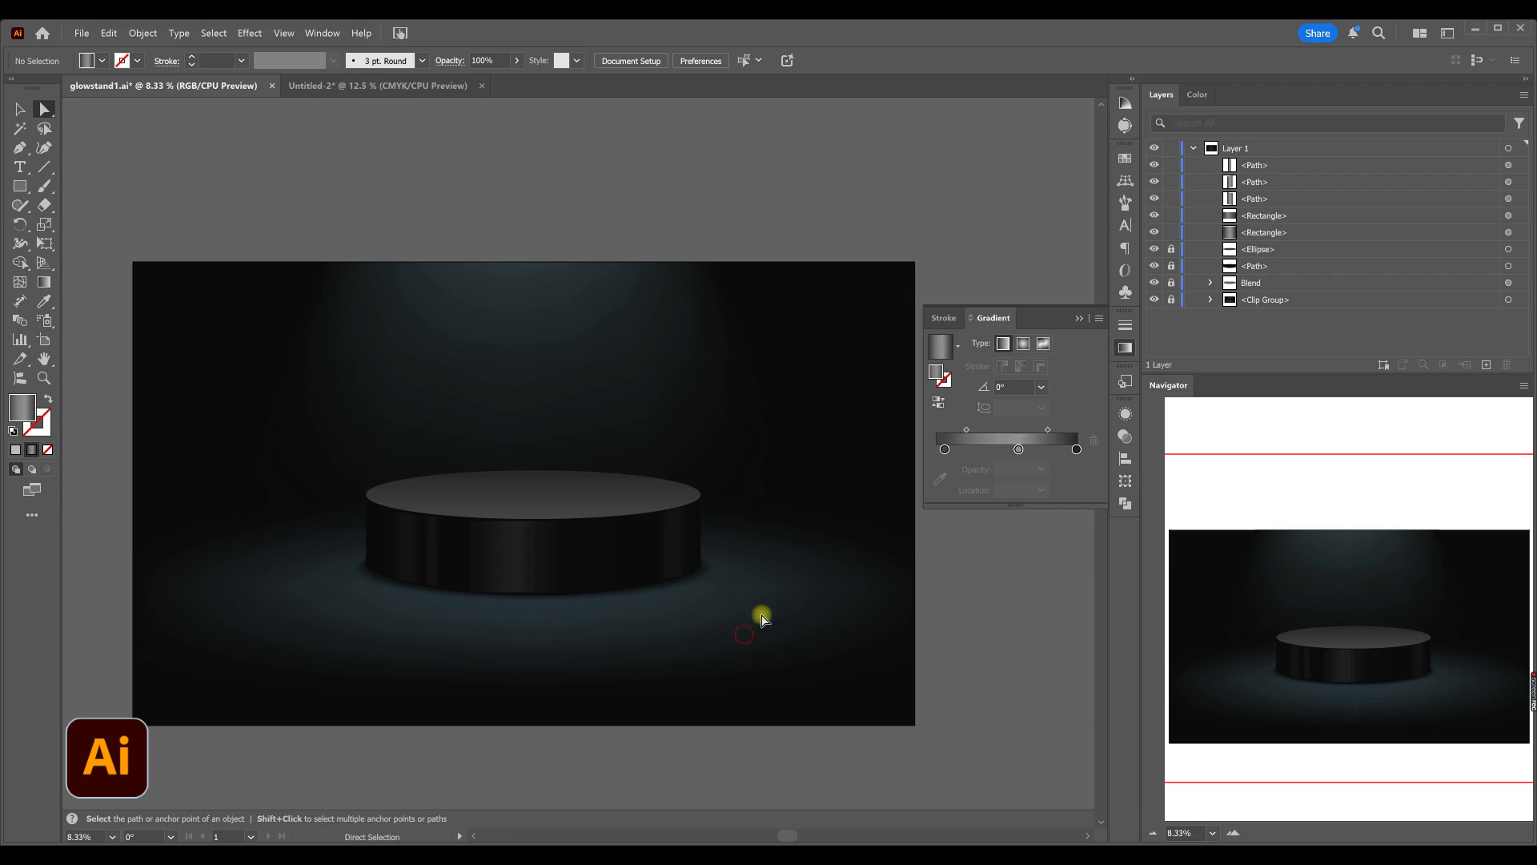
- Group all the podium's side highlights and lock the group
drag(269, 432, 802, 620)
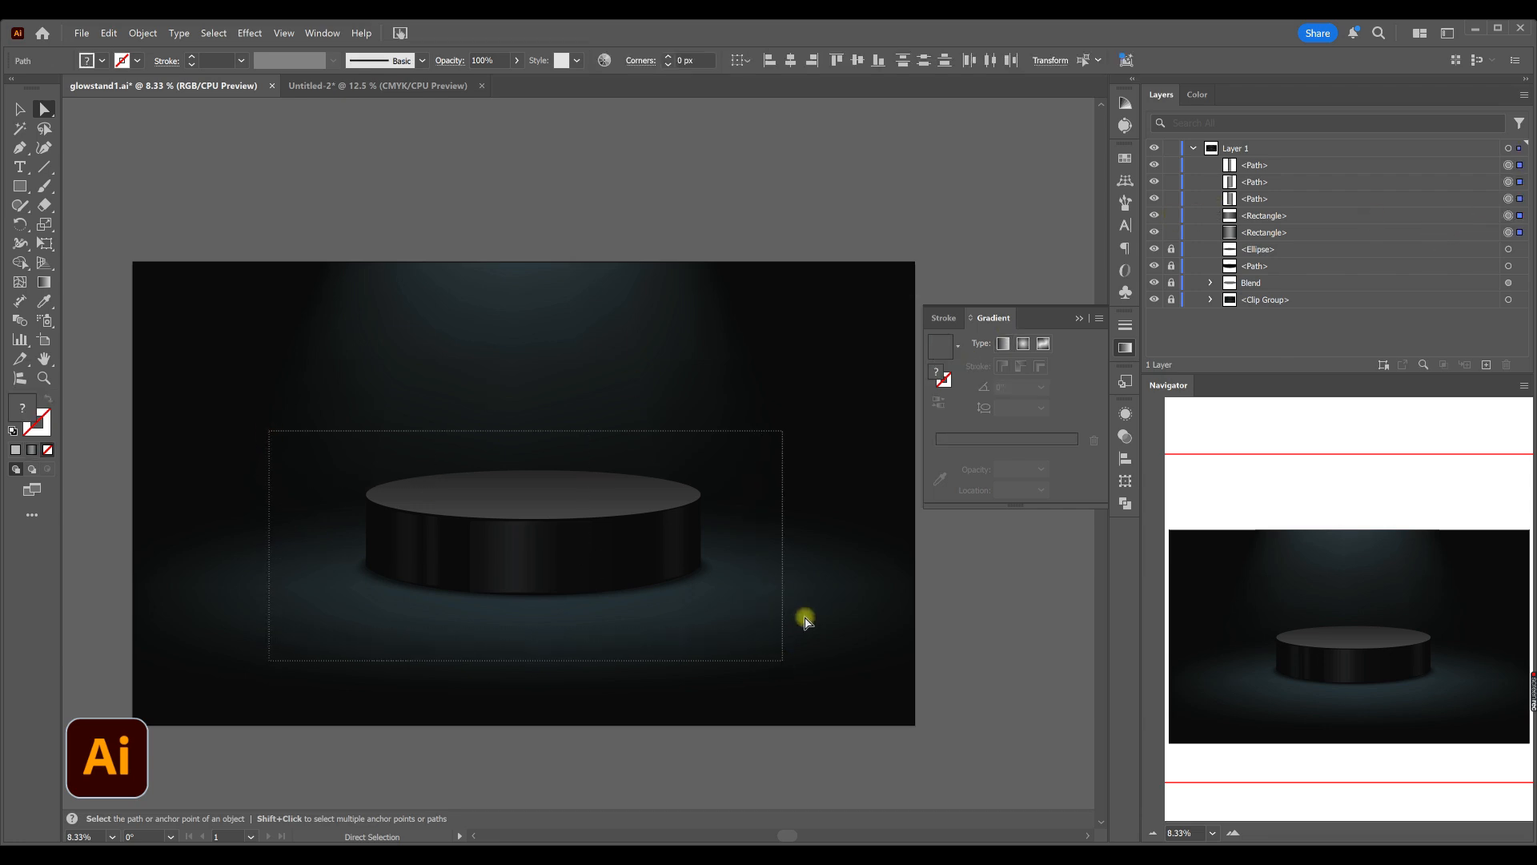
key(ctrl+g)
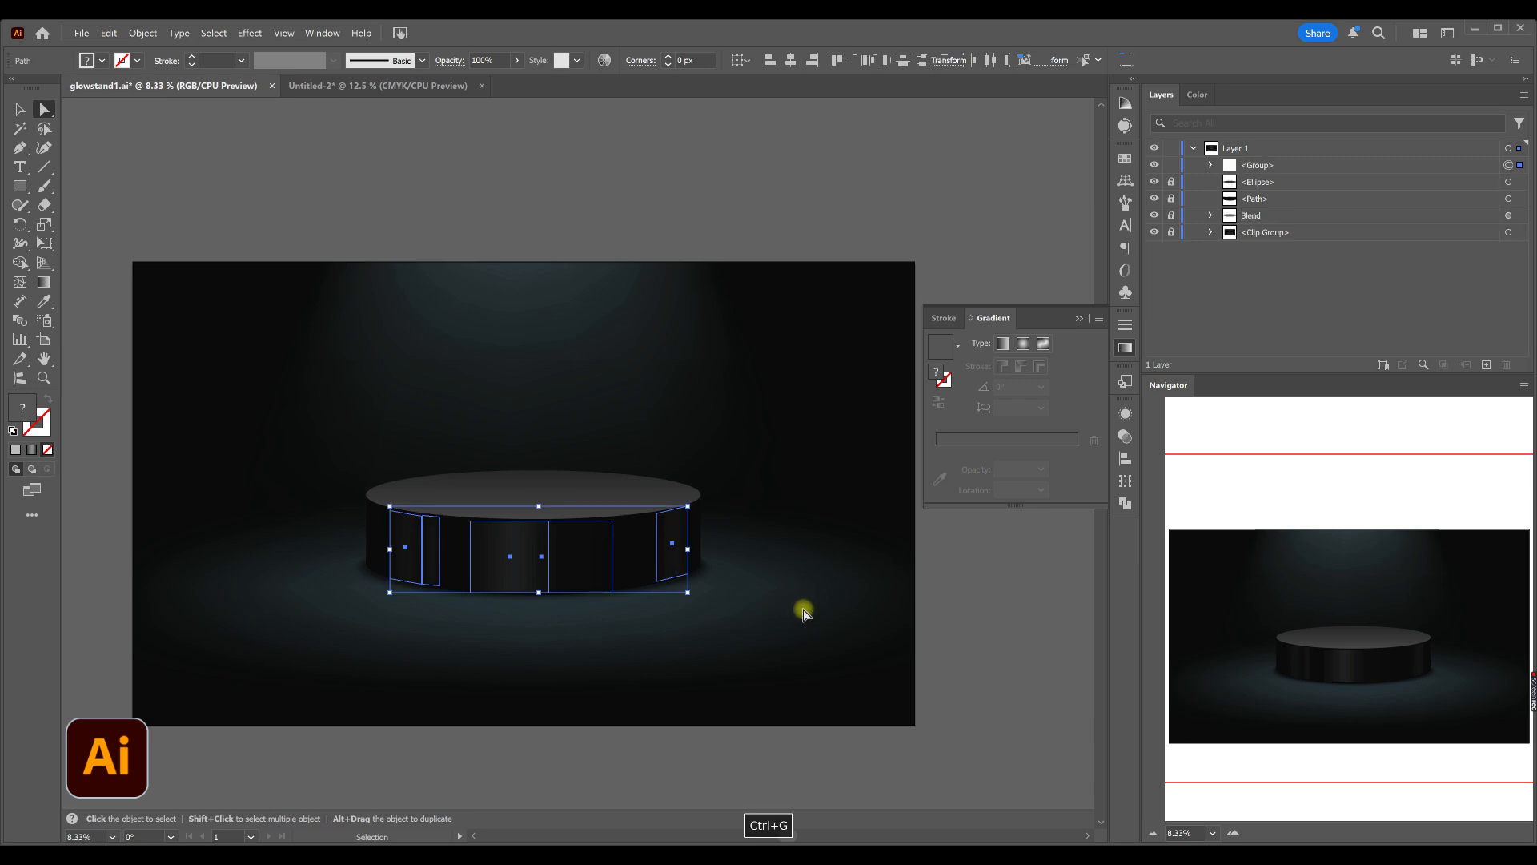
click(1073, 264)
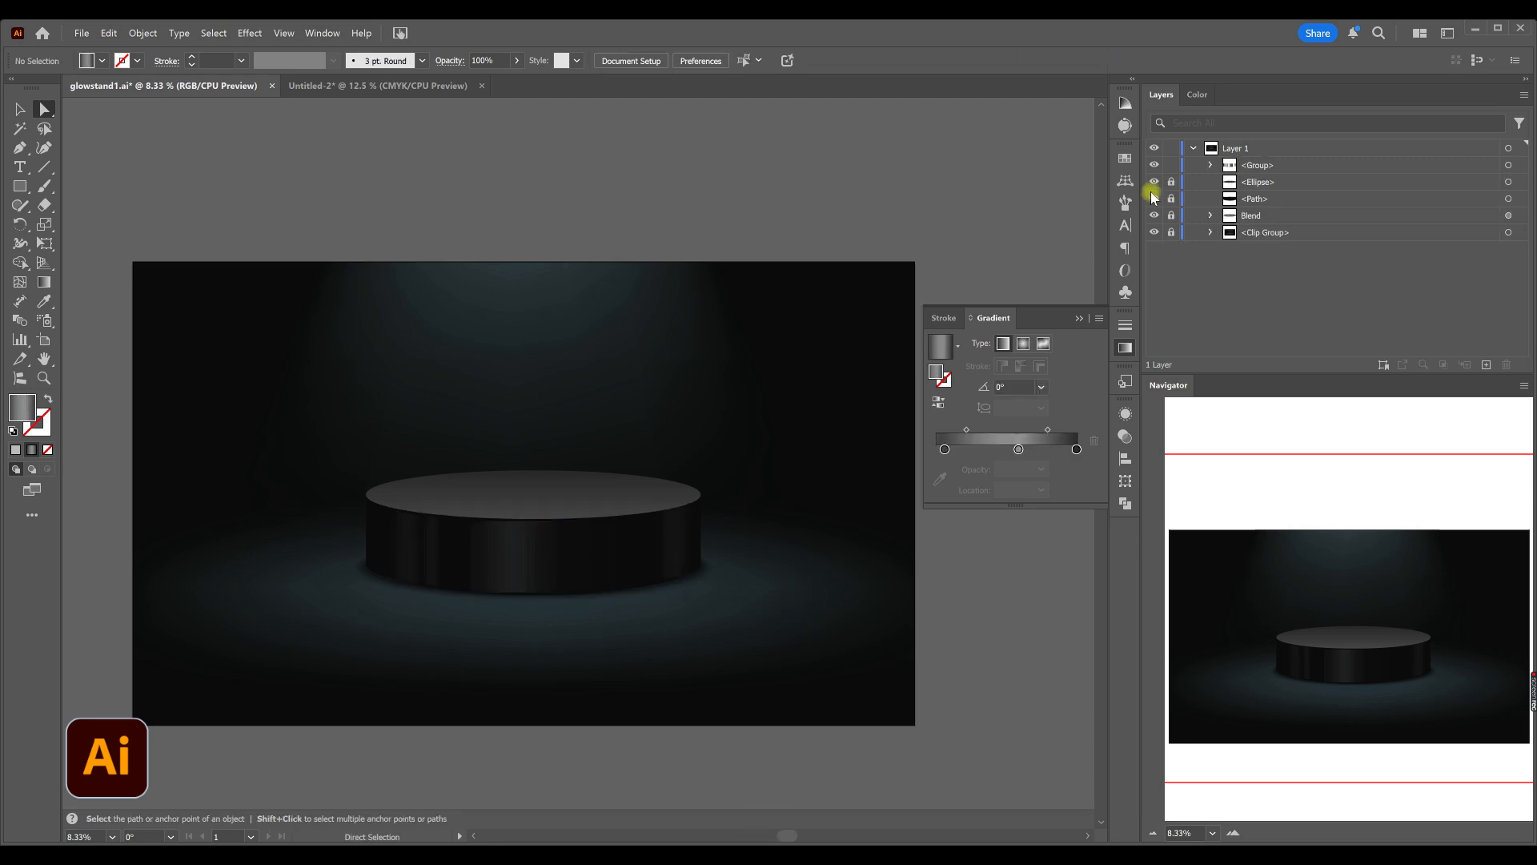
- Draw a thin ellipse about 1173 by 34 px across the full width of the podium's top
click(16, 189)
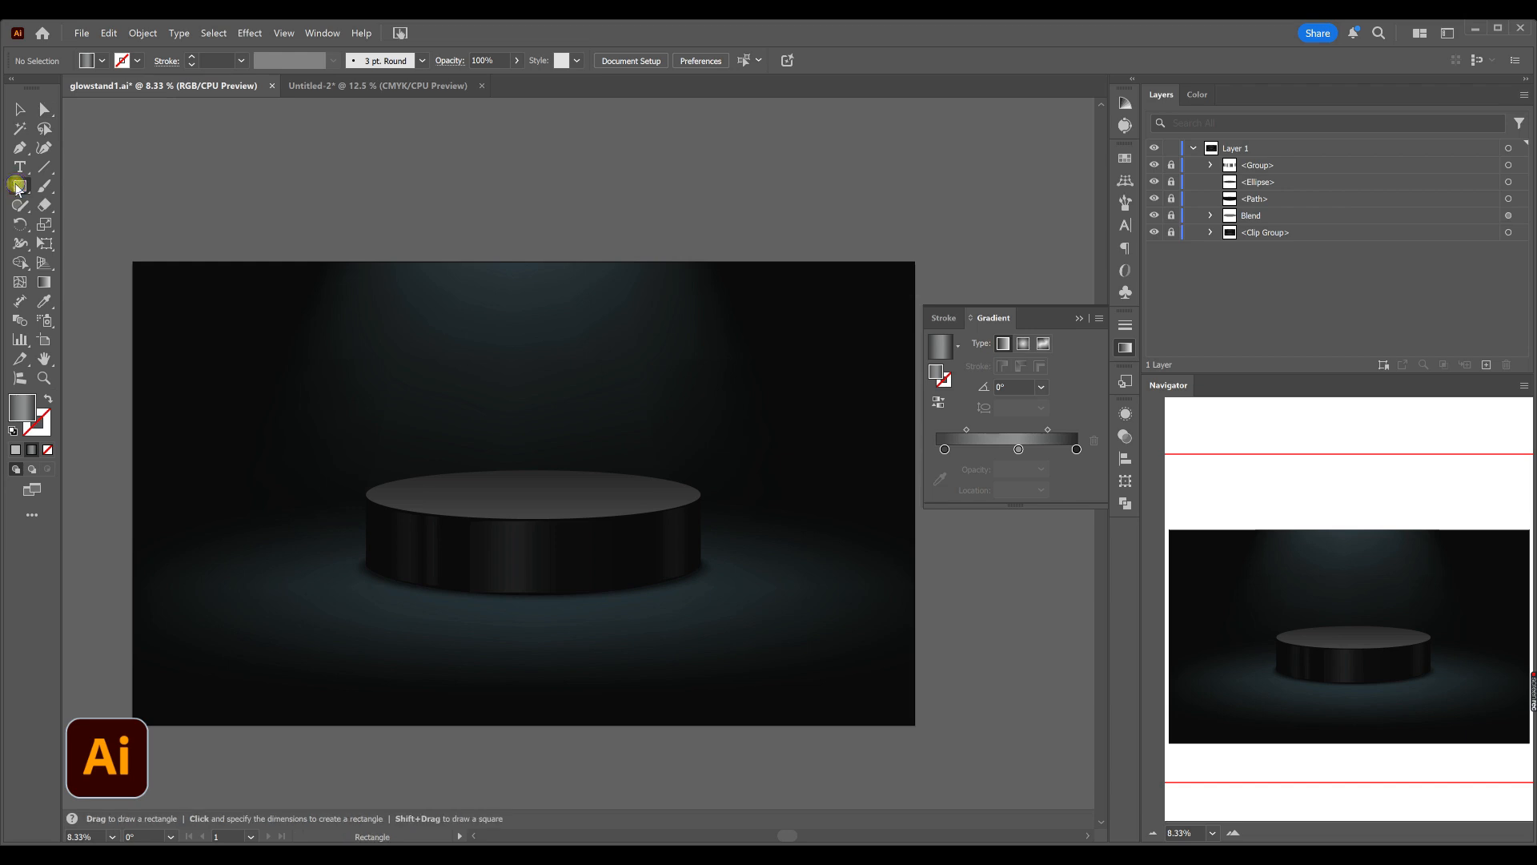
click(64, 224)
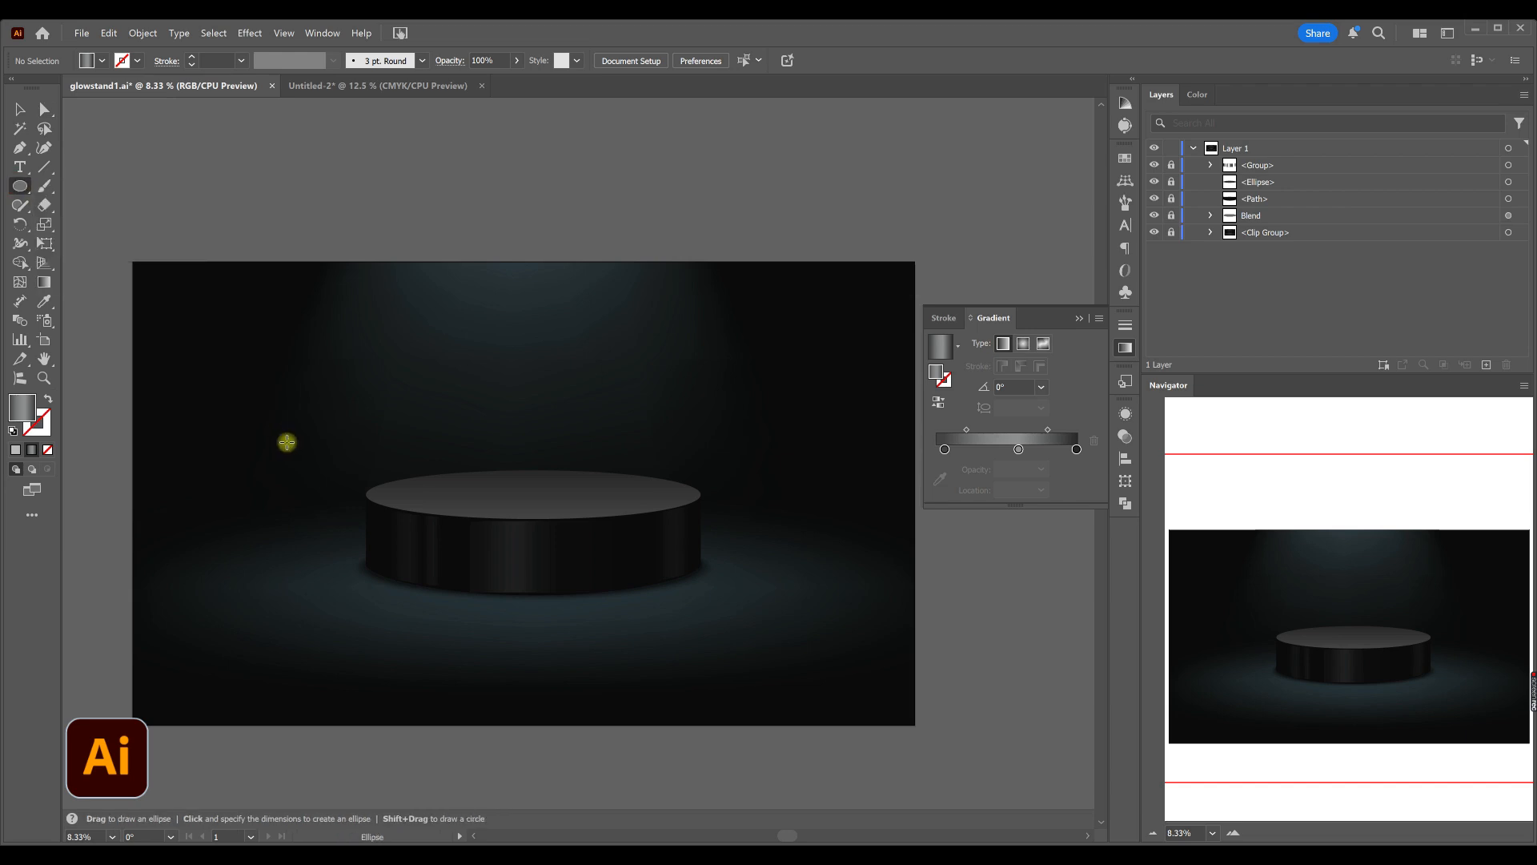
drag(362, 490, 704, 502)
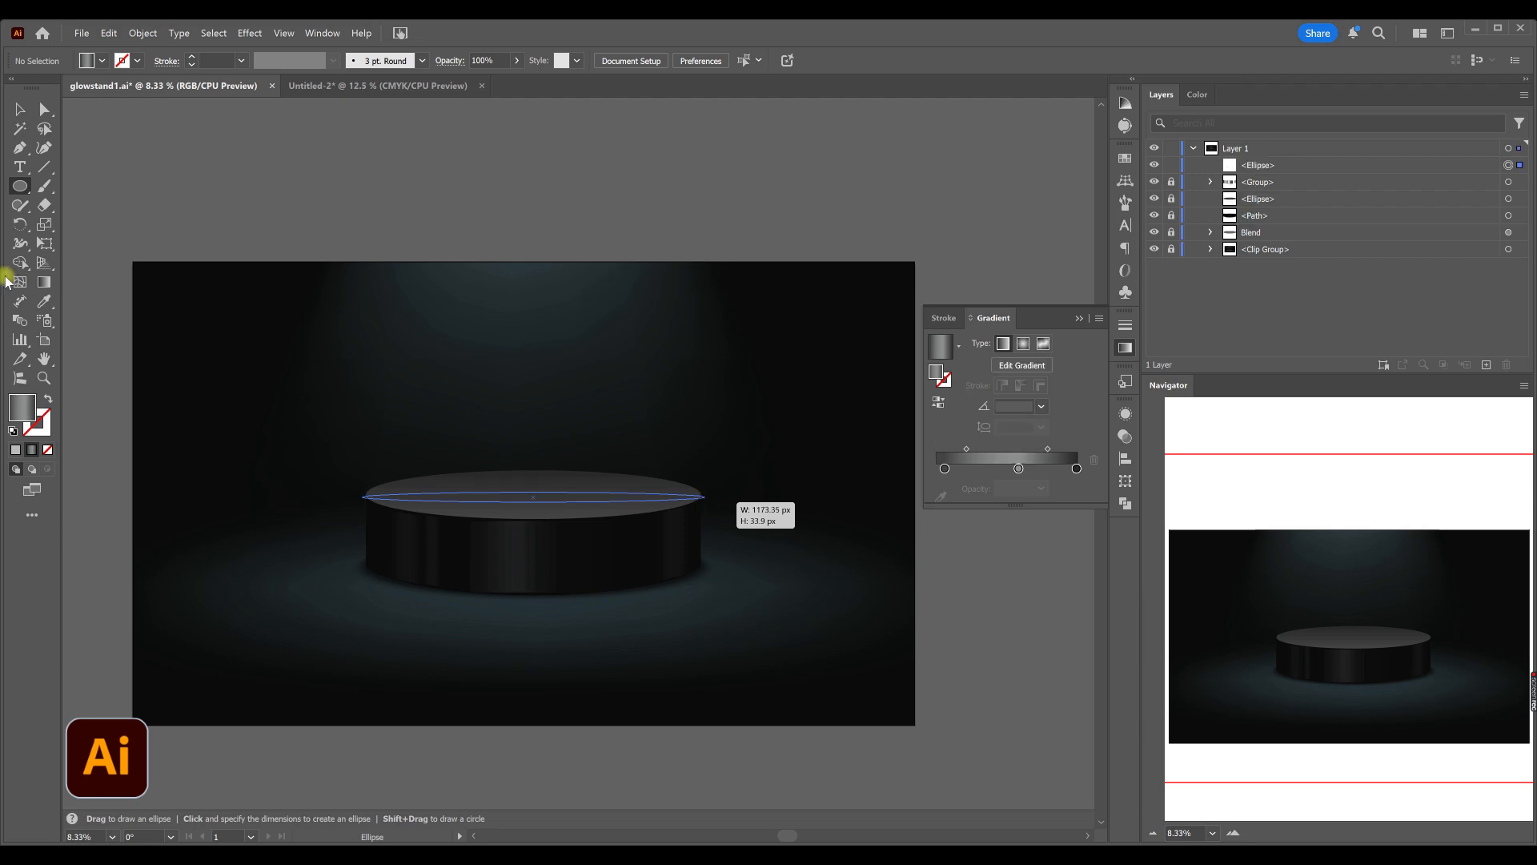
- Convert the thin ellipse to a gradient mesh with a mesh point at its centre
key(u)
scroll(512, 508, up, 3)
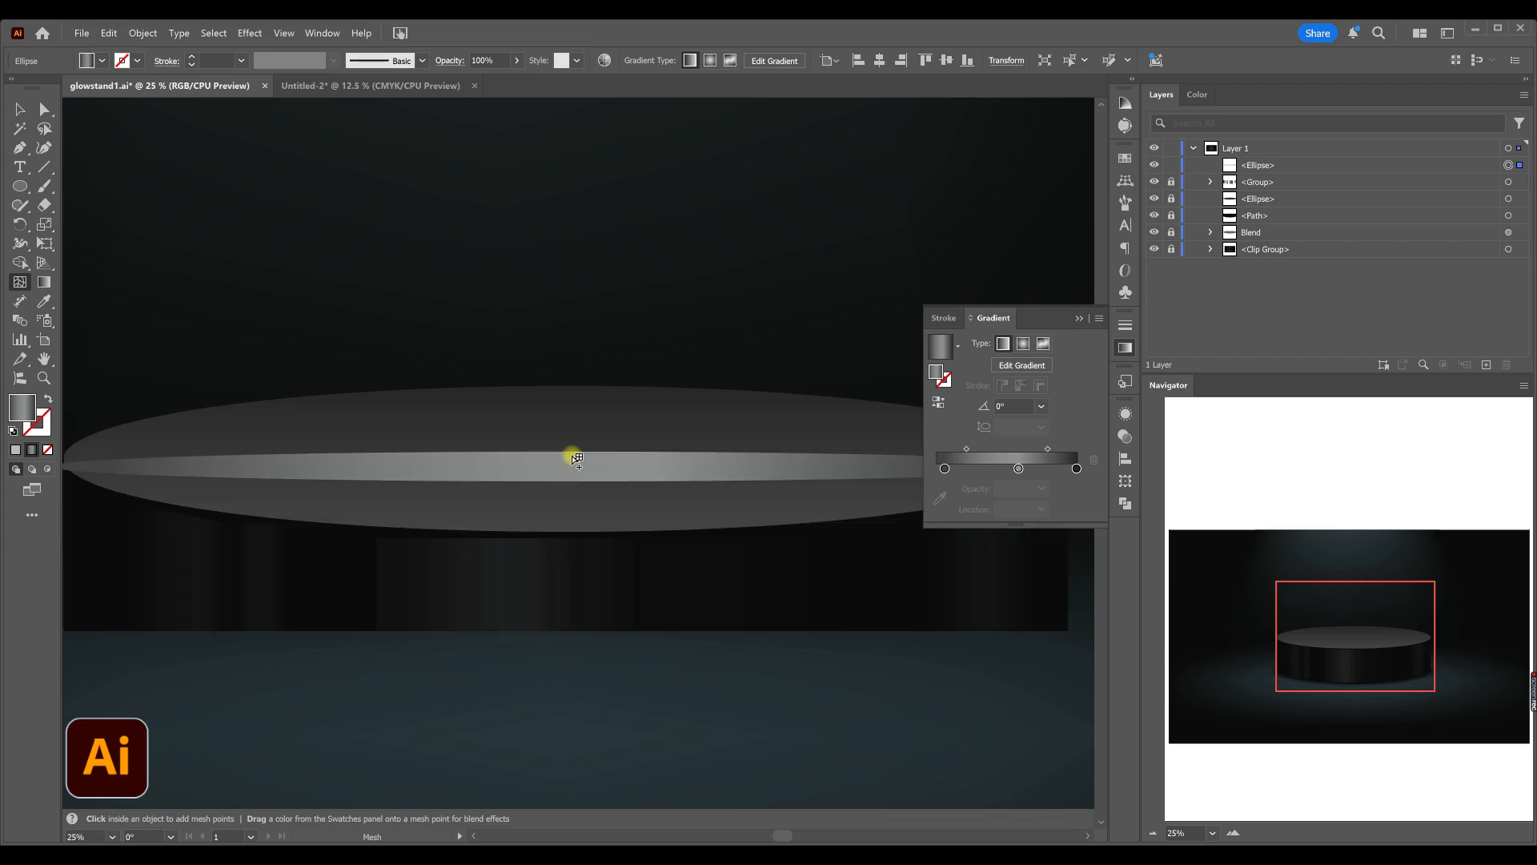
click(566, 467)
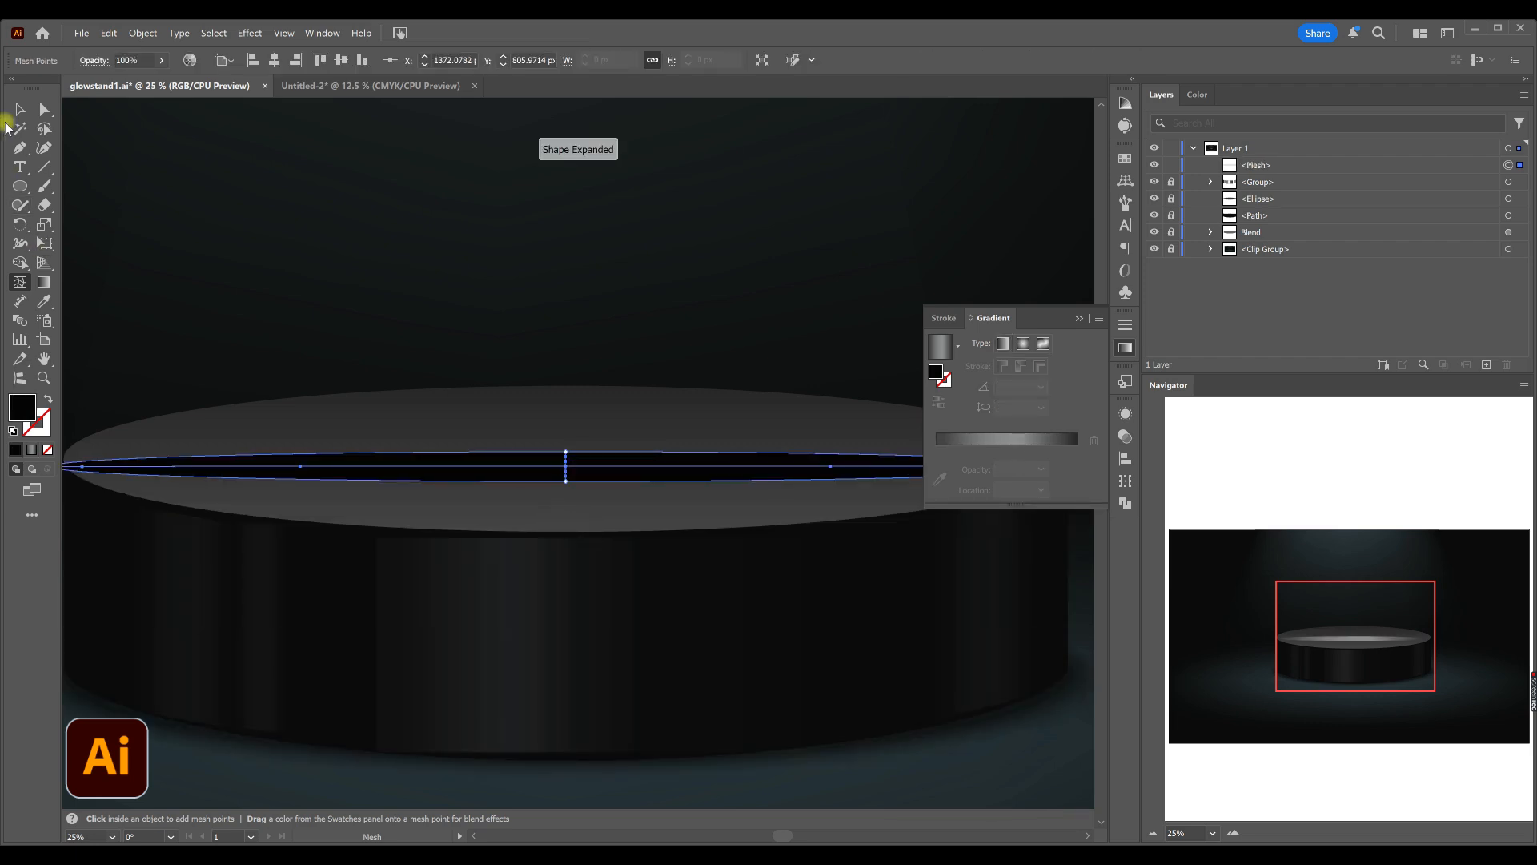
- Bend the mesh by moving its middle column of points down onto the podium's front rim
key(a)
drag(547, 431, 569, 549)
click(1124, 348)
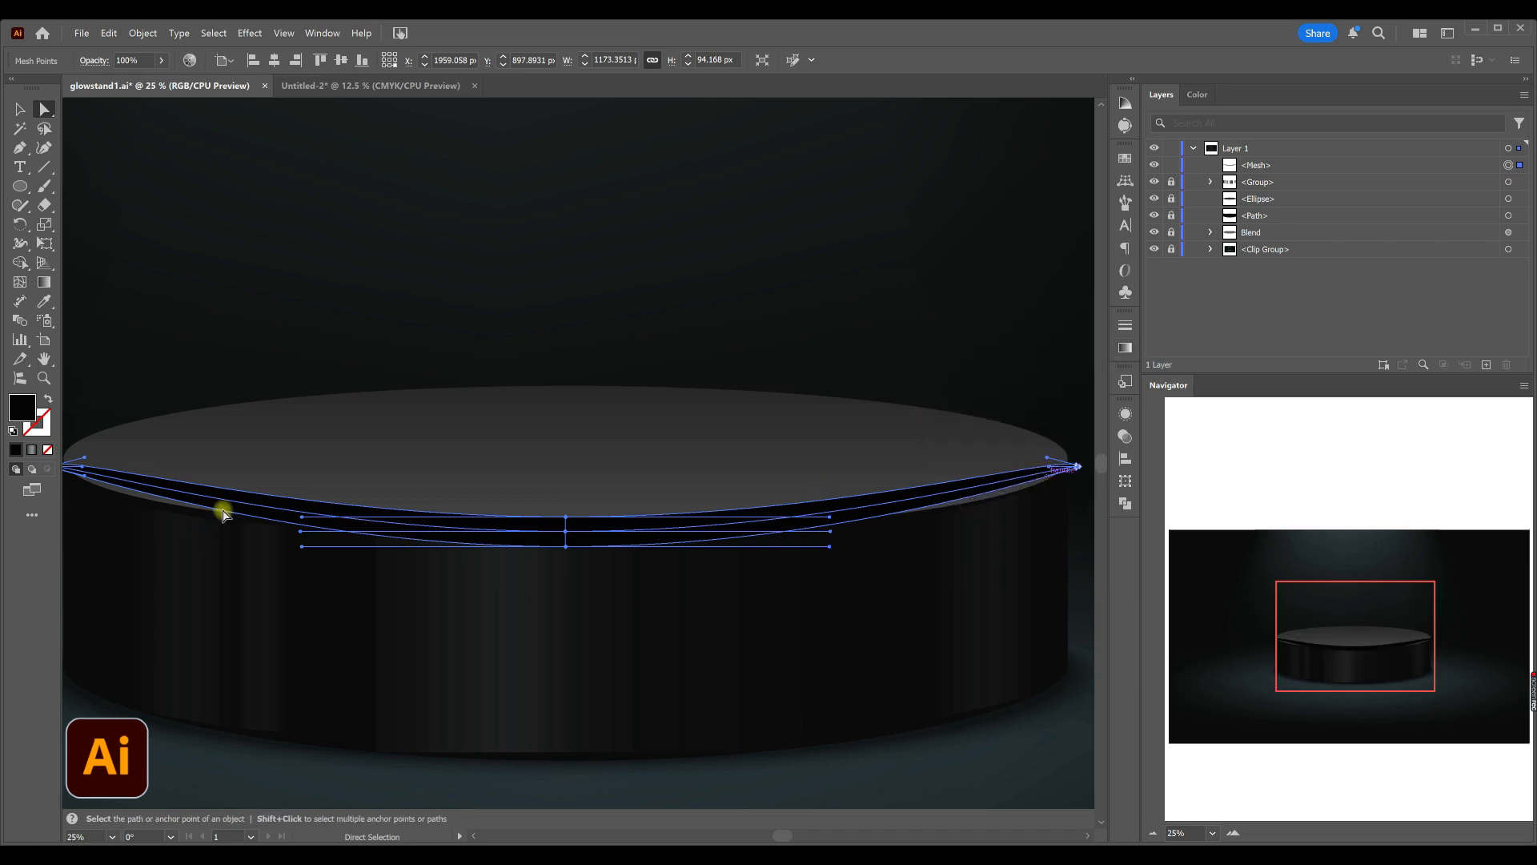
- Adjust the handles at both ends of the mesh so it follows the curved front rim
mouse_move(1053, 492)
mouse_down()
mouse_move(1044, 508)
mouse_move(1046, 457)
mouse_move(1038, 479)
mouse_up()
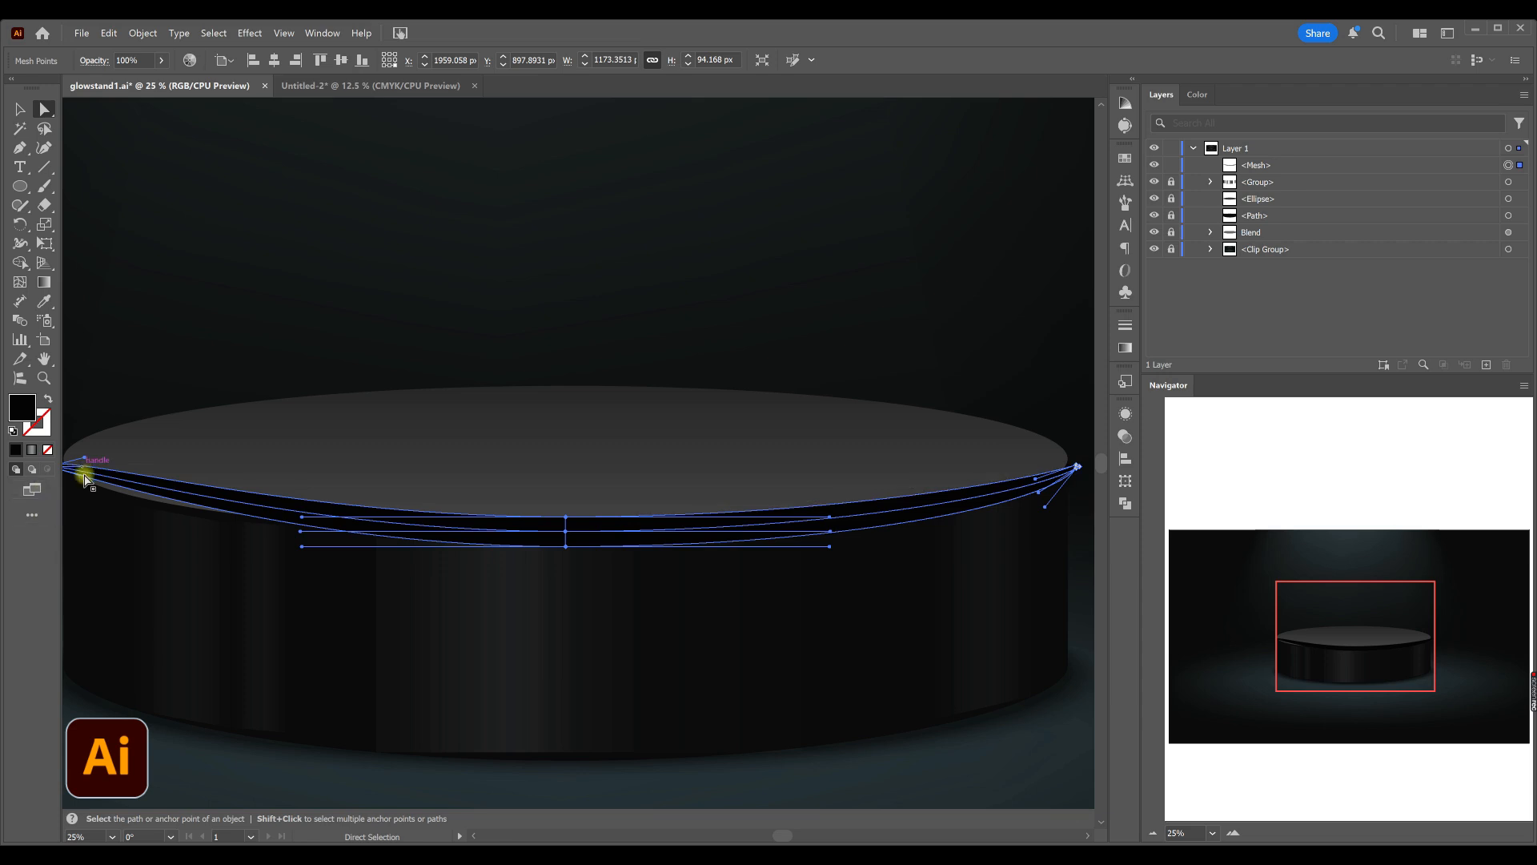
mouse_move(83, 499)
mouse_down()
mouse_move(87, 462)
mouse_move(90, 474)
mouse_up()
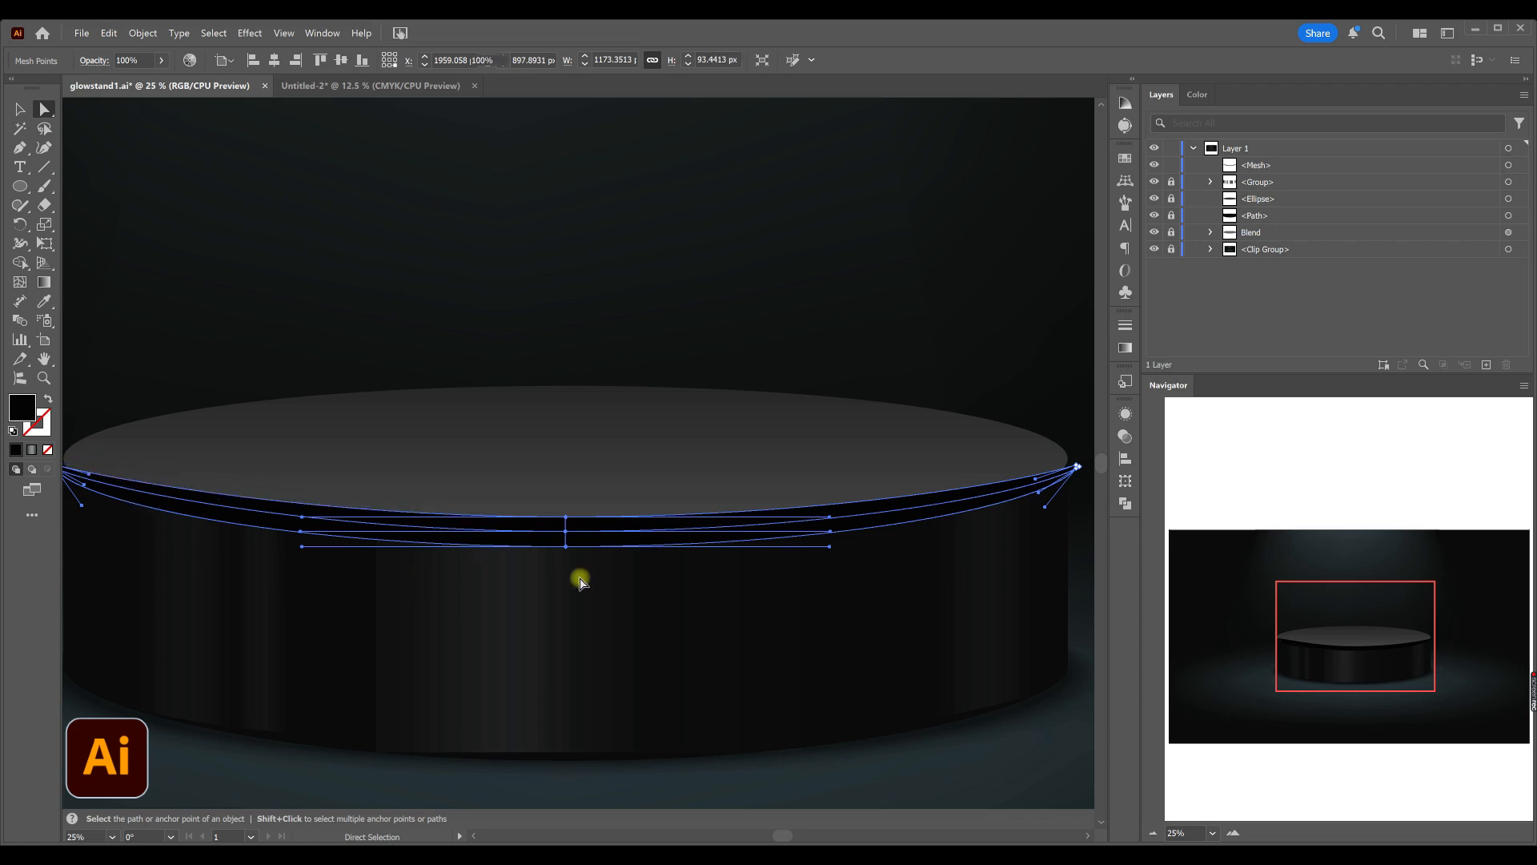
click(585, 583)
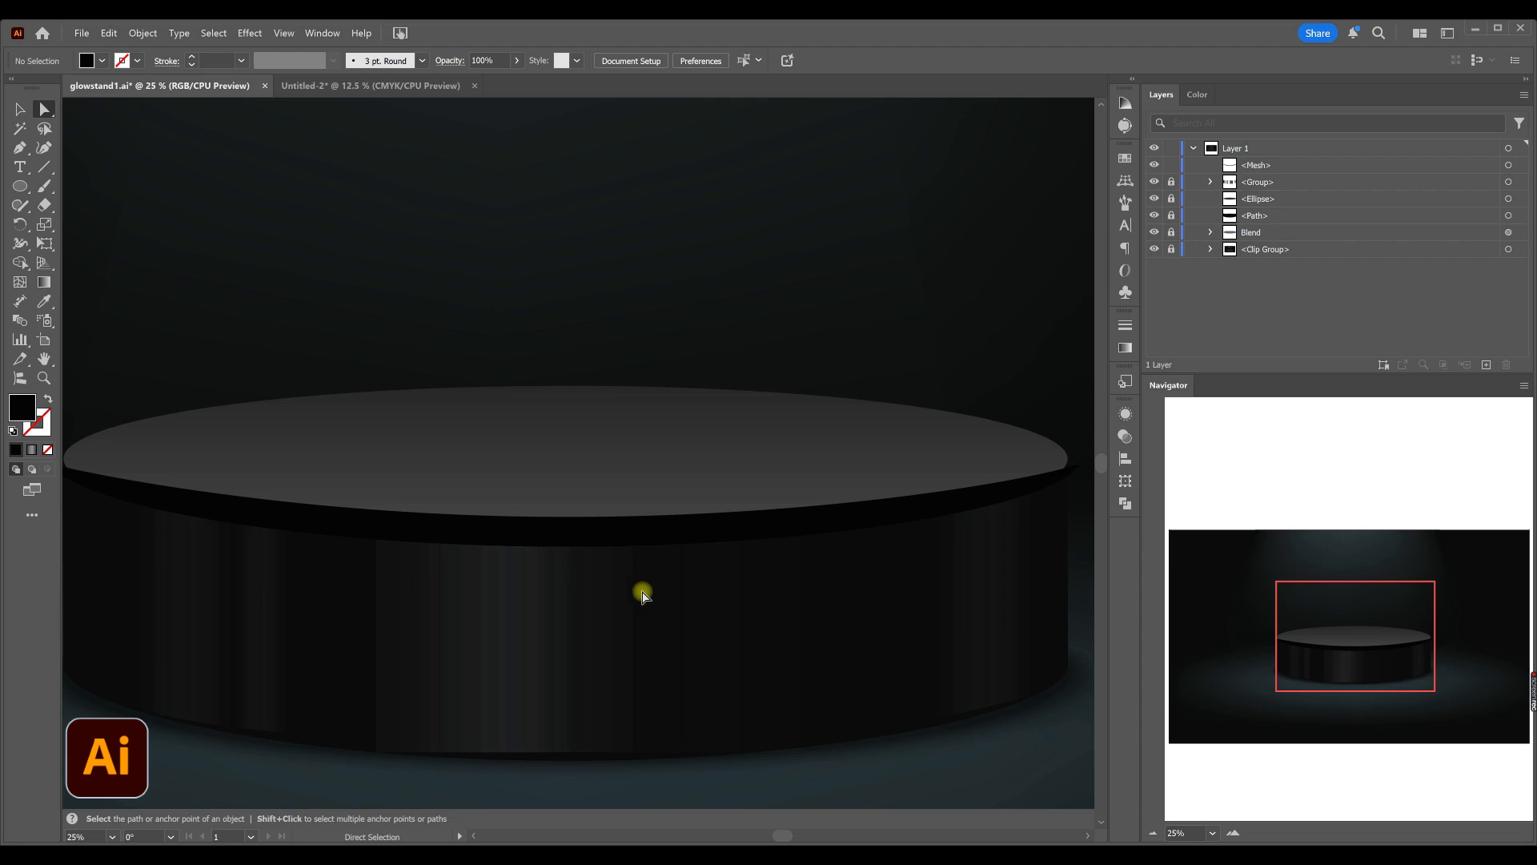
- Fill the whole rim mesh with grey 5E5E5E
click(611, 546)
click(20, 109)
double_click(24, 411)
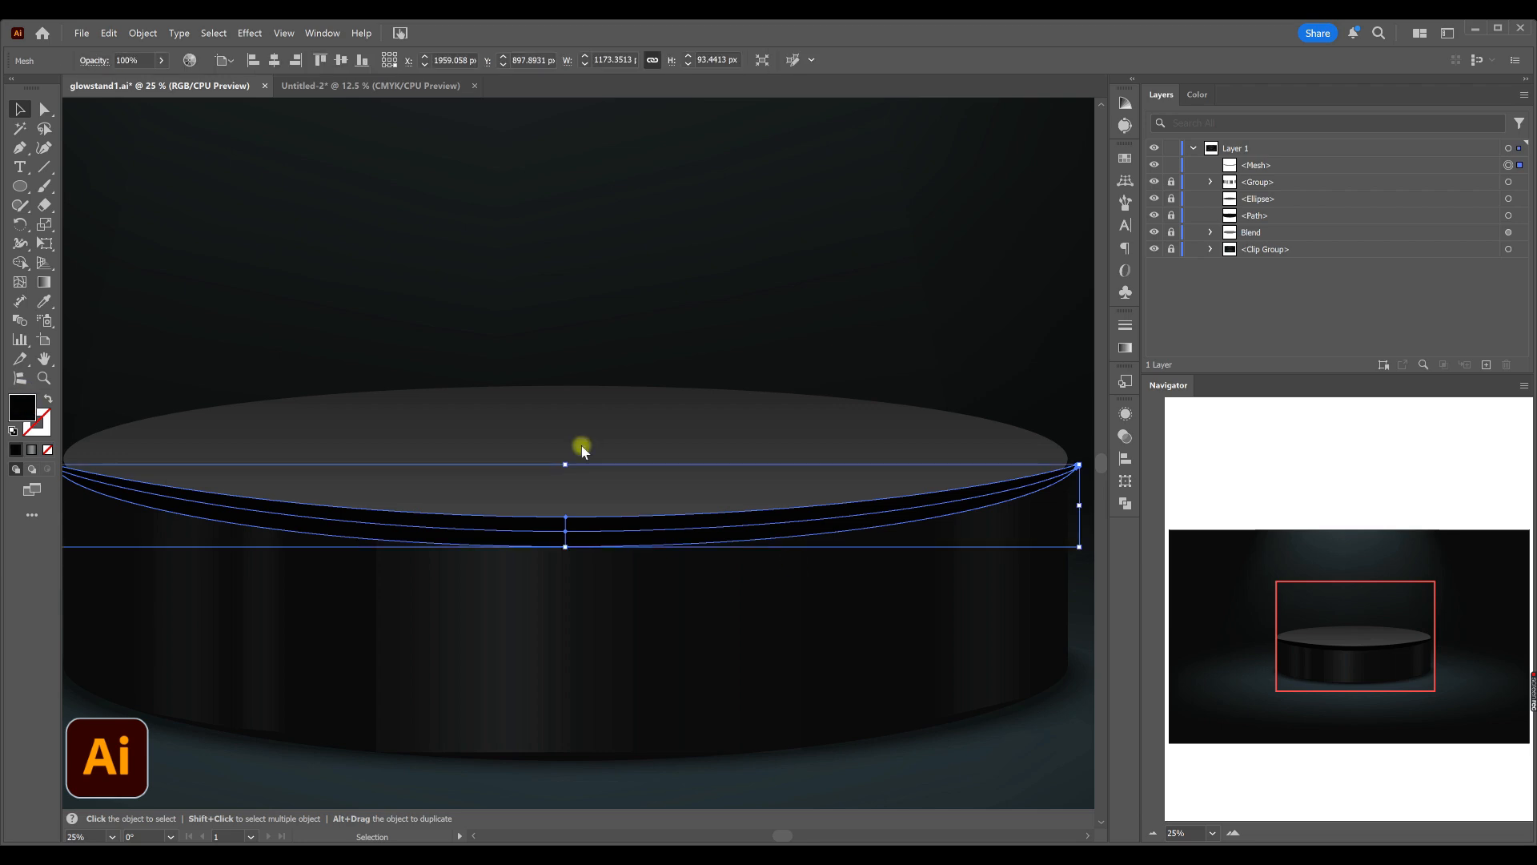
drag(1119, 678, 1060, 640)
click(1441, 518)
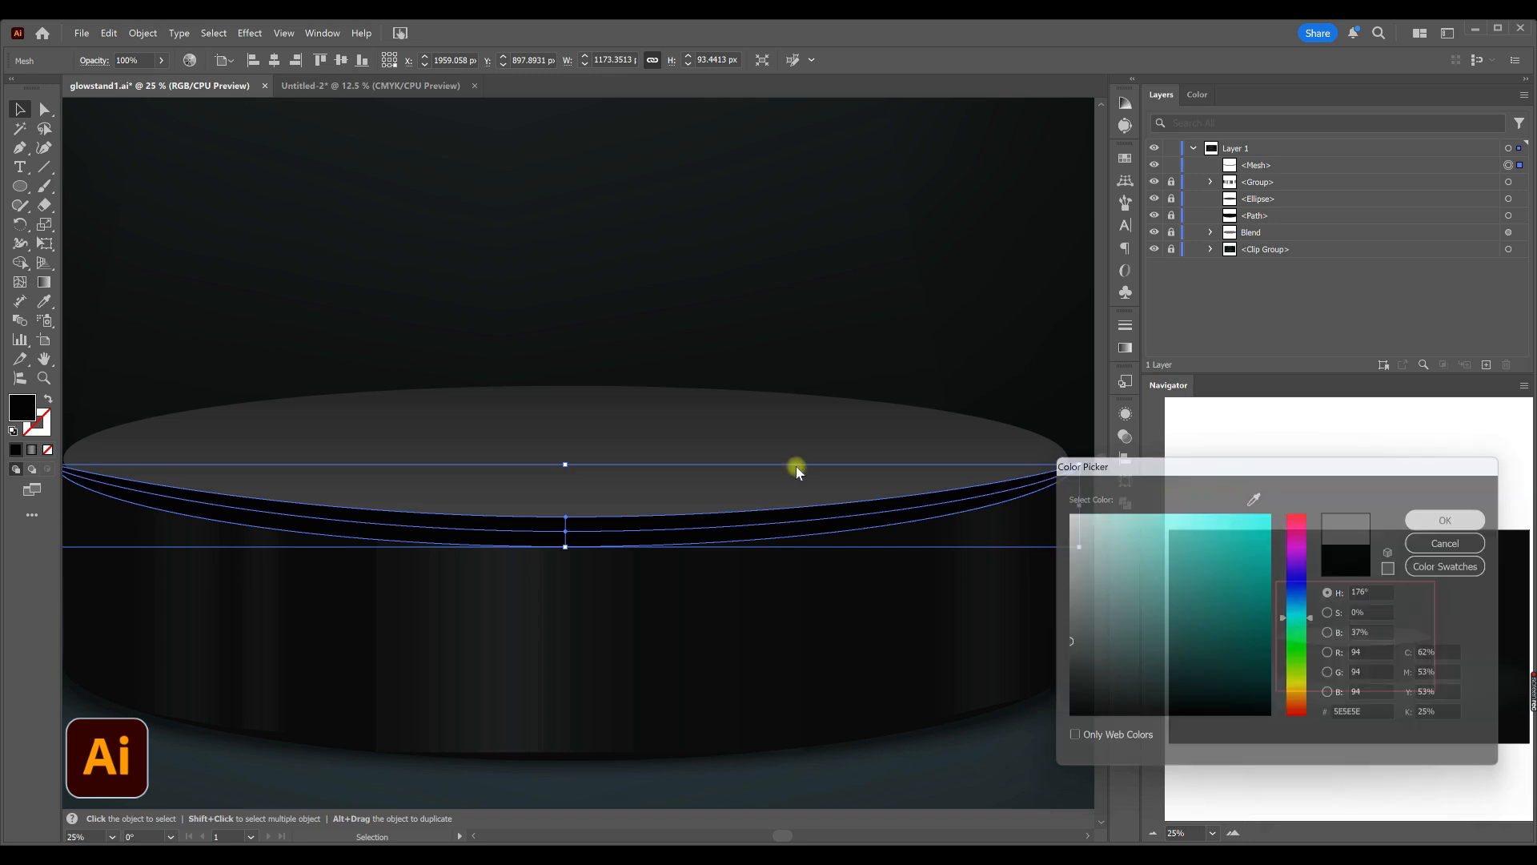
- Set the opacity of all the rim mesh's points except the centre one to 0%
scroll(640, 381, down, 1)
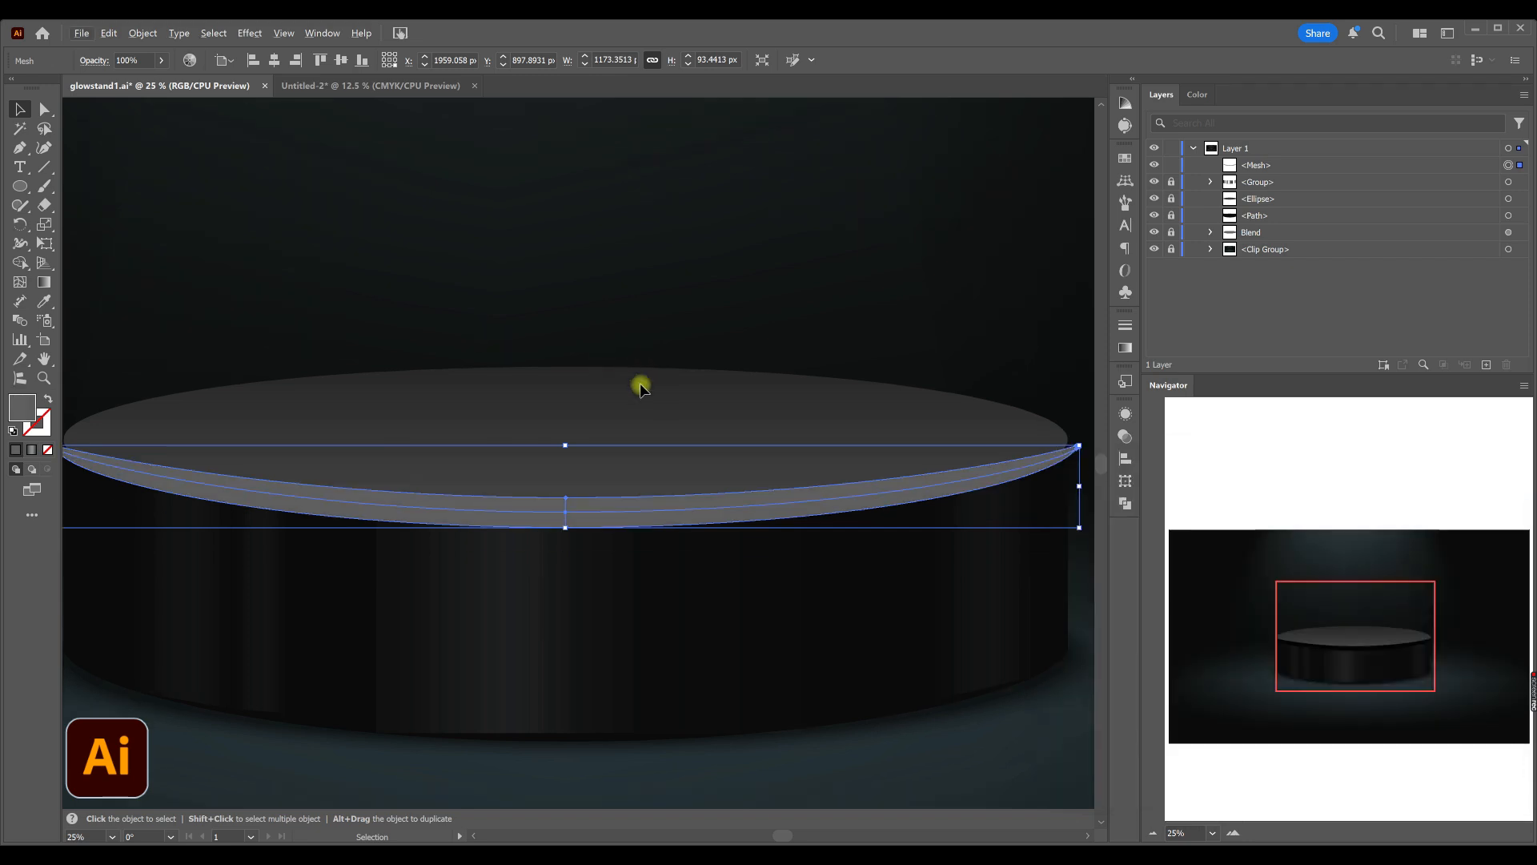
click(41, 110)
shift+click(565, 511)
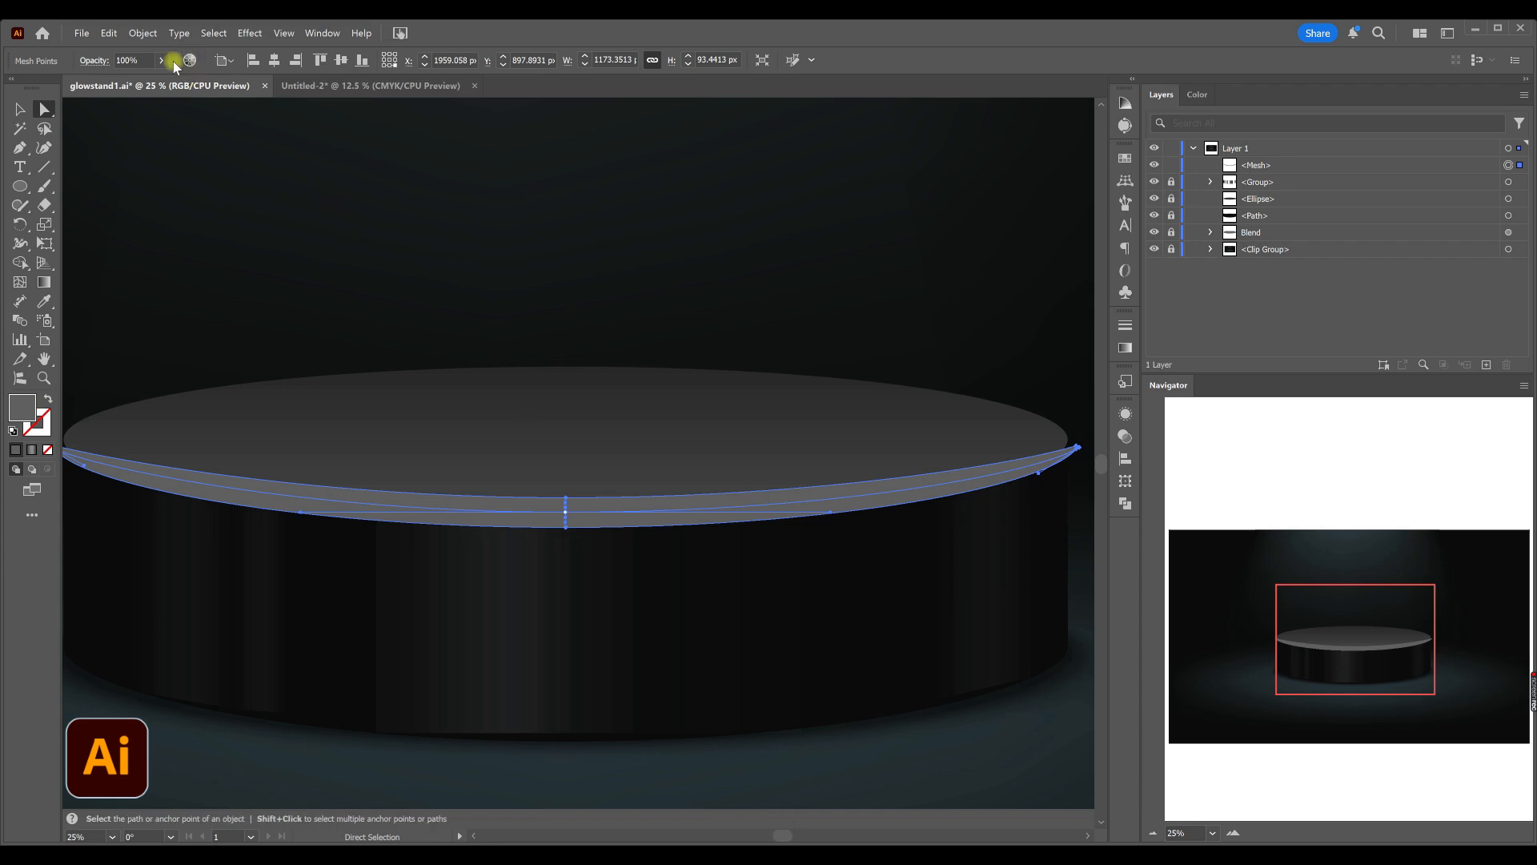
drag(157, 78, 98, 79)
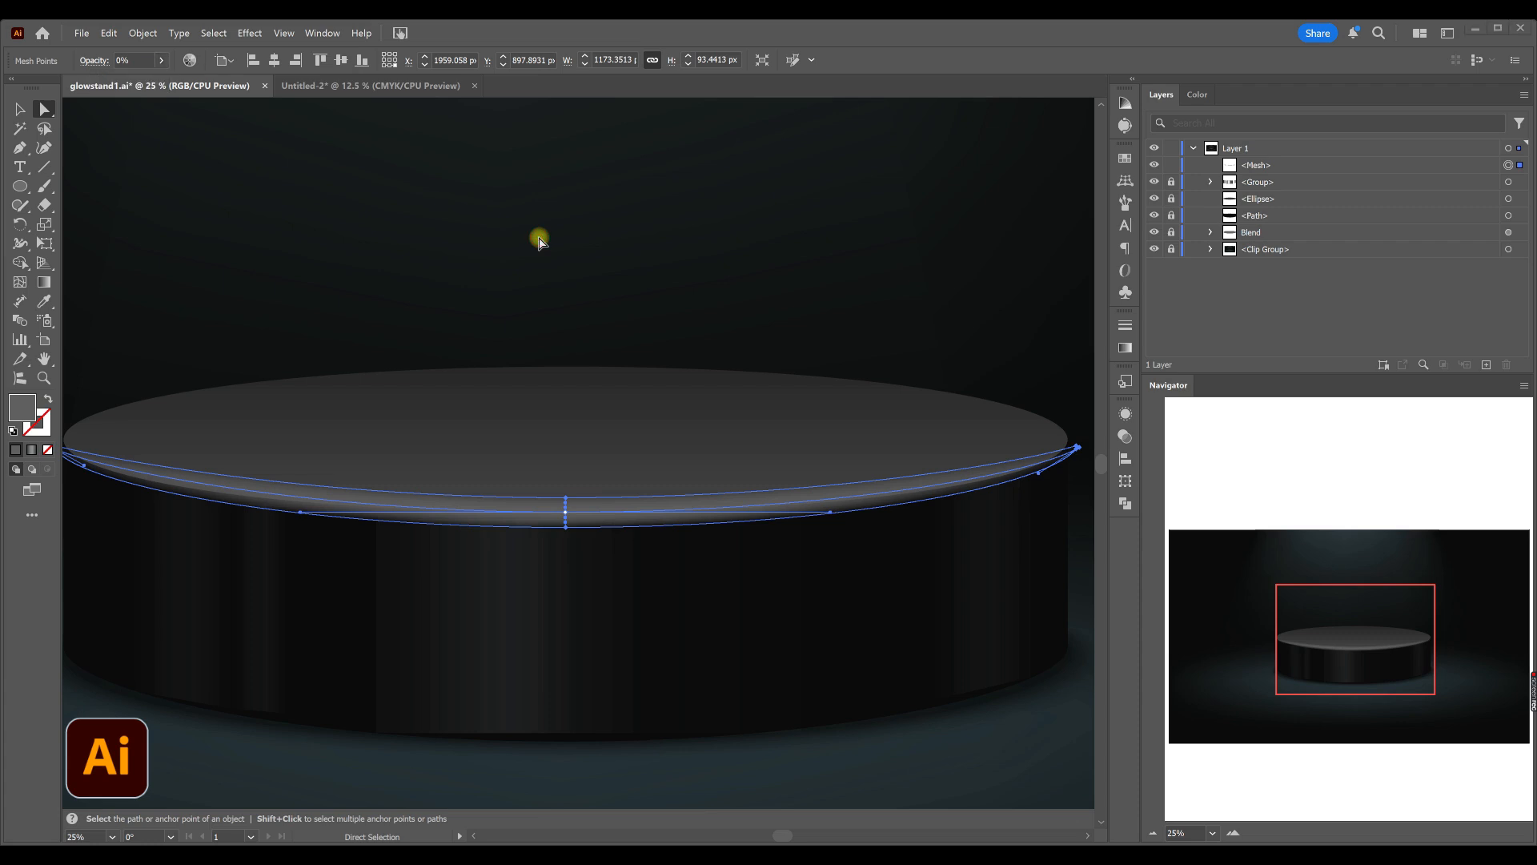
click(885, 580)
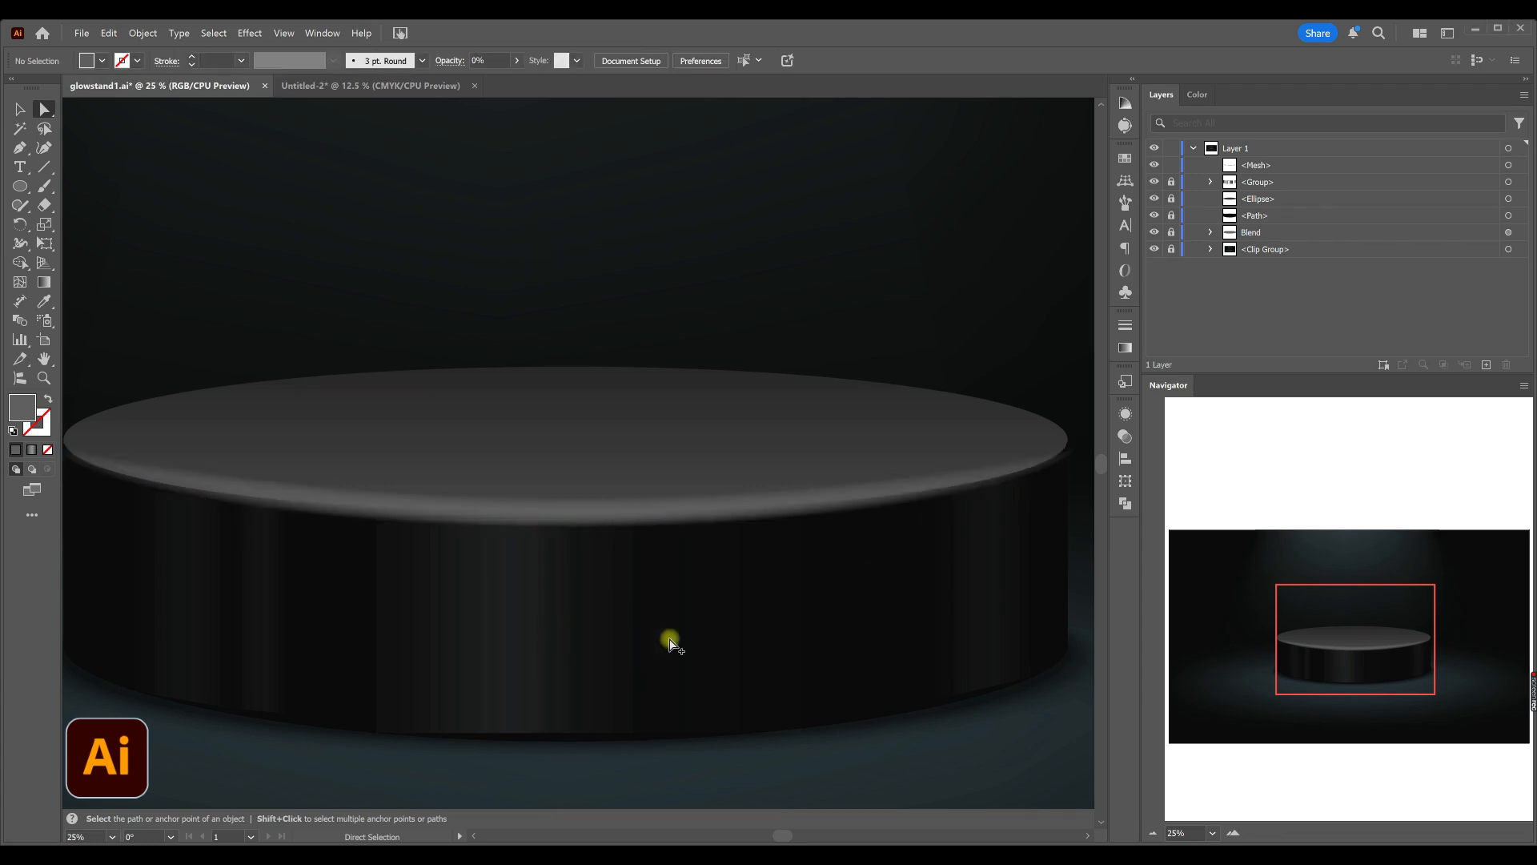
scroll(689, 643, down, 1)
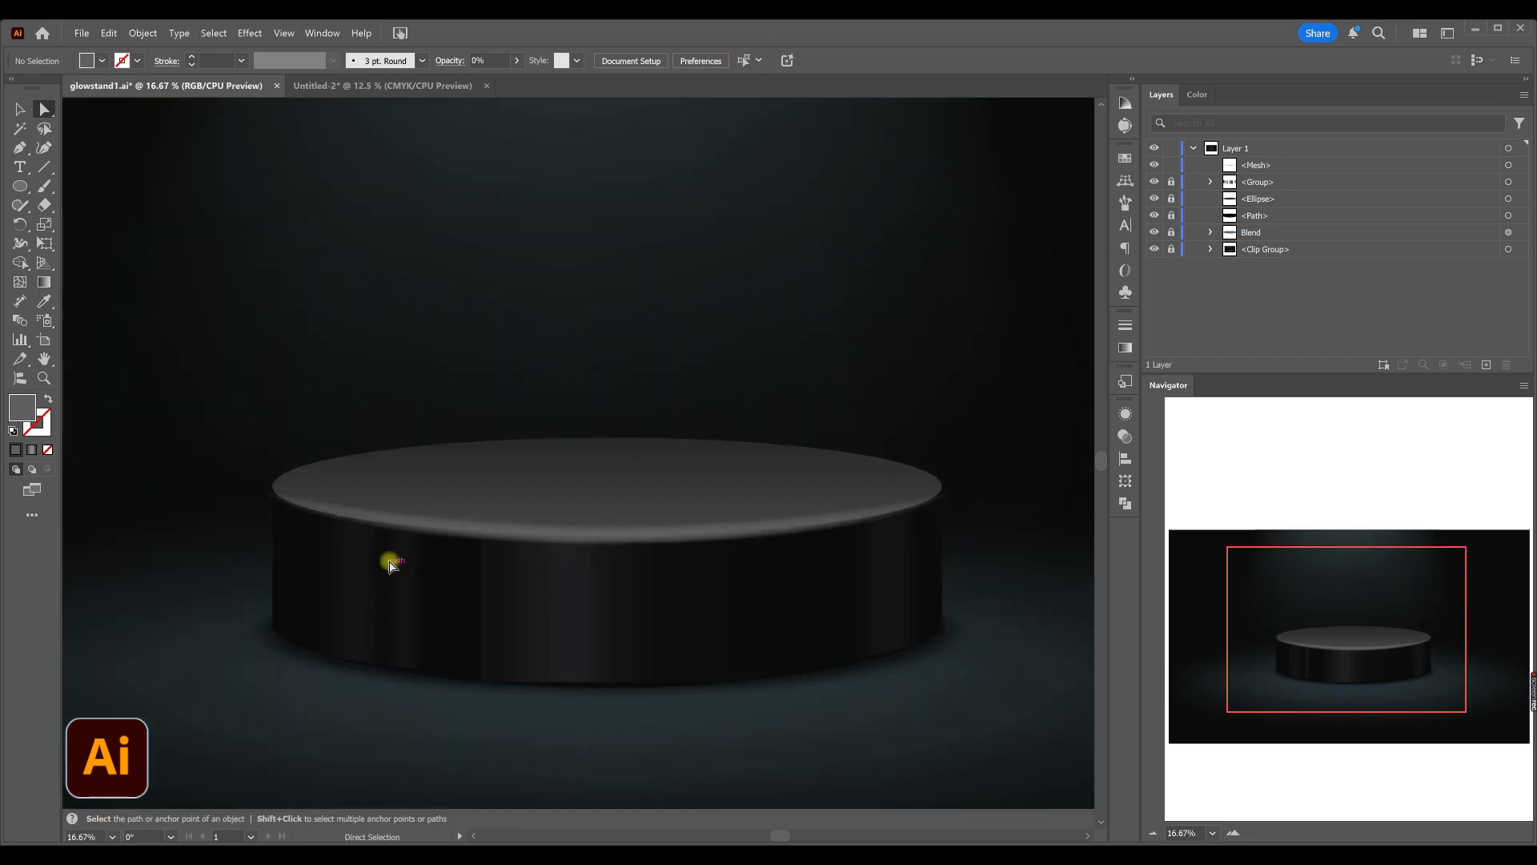
scroll(308, 512, up, 2)
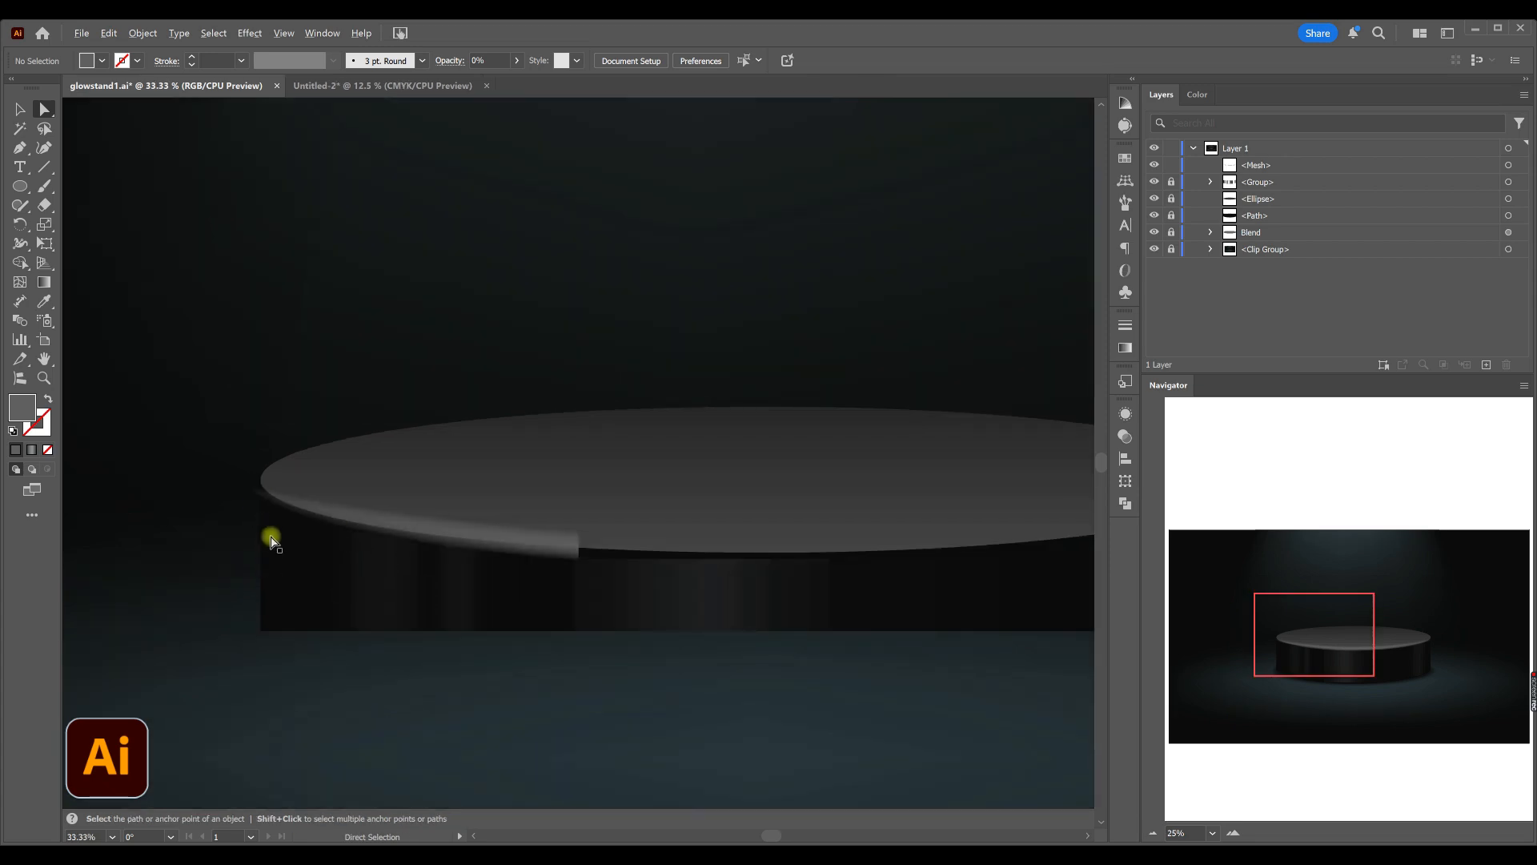
- Add a column of mesh points with a white centre point to the rim mesh, partway along the podium's left front edge
scroll(274, 545, up, 1)
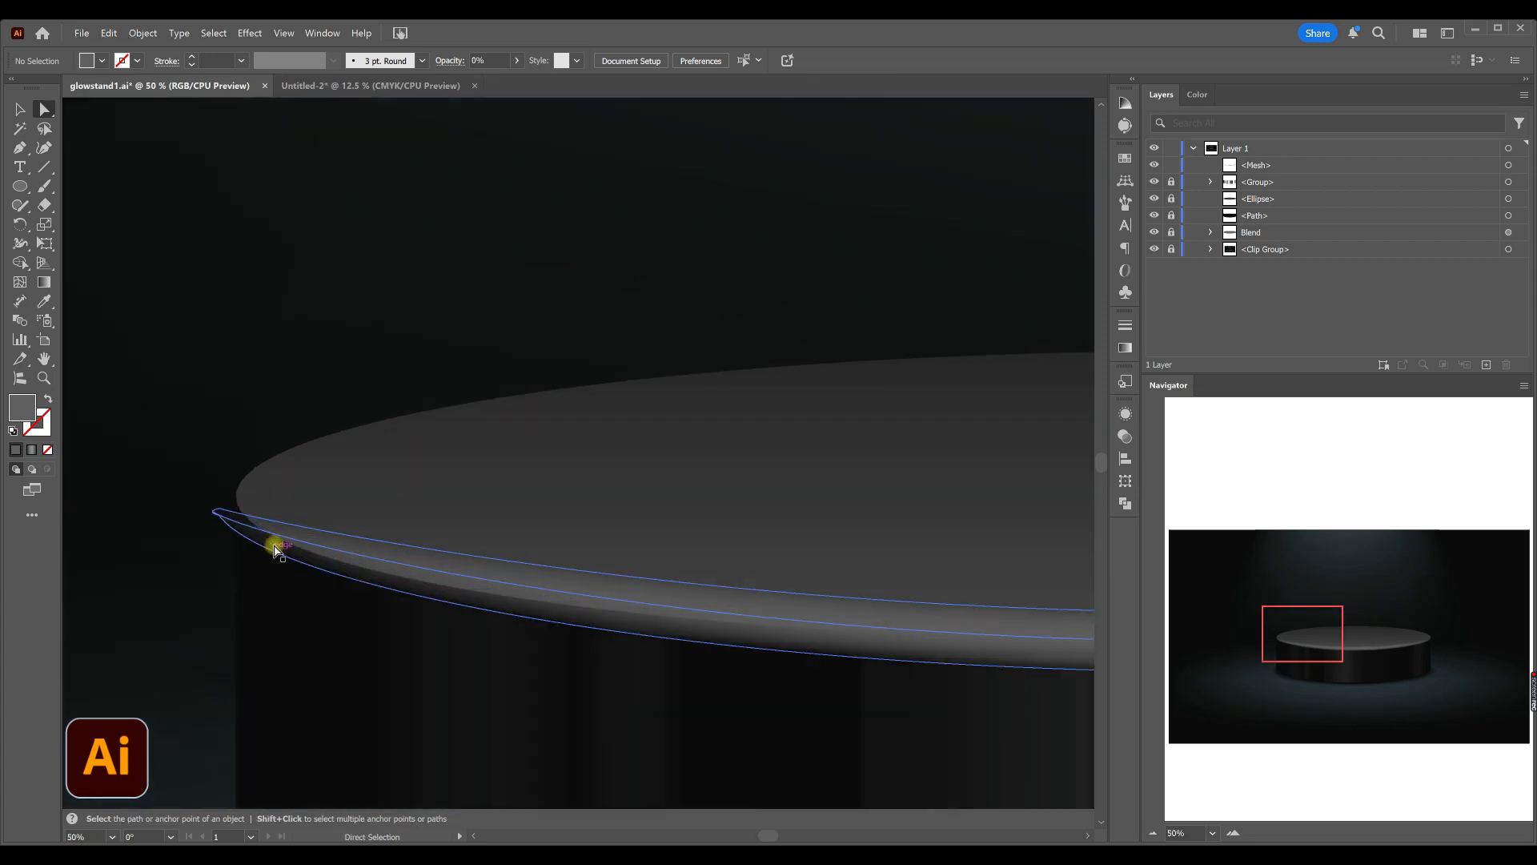
click(273, 544)
click(20, 282)
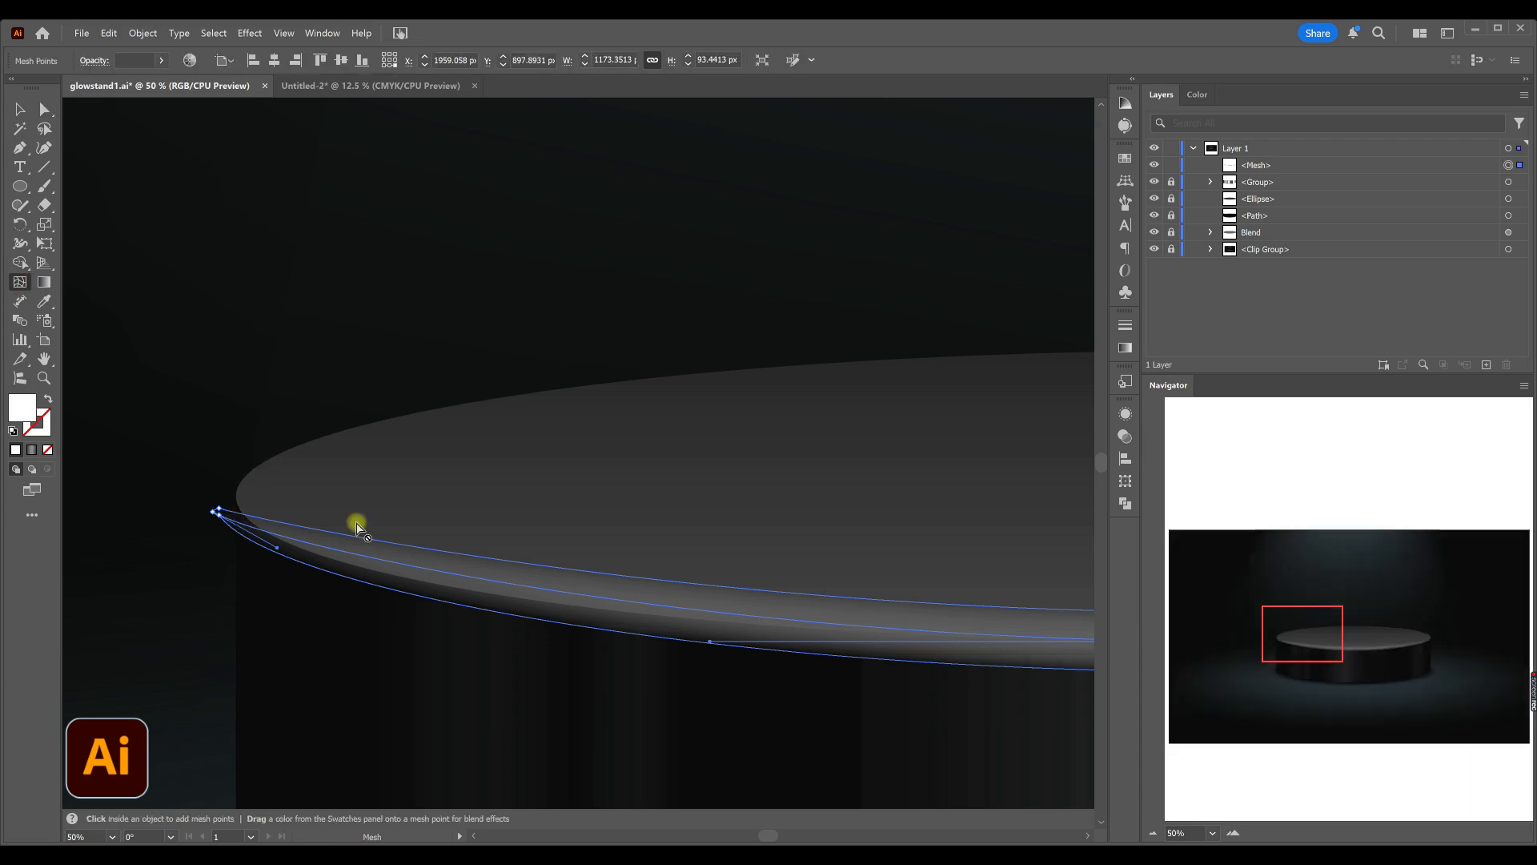
click(510, 587)
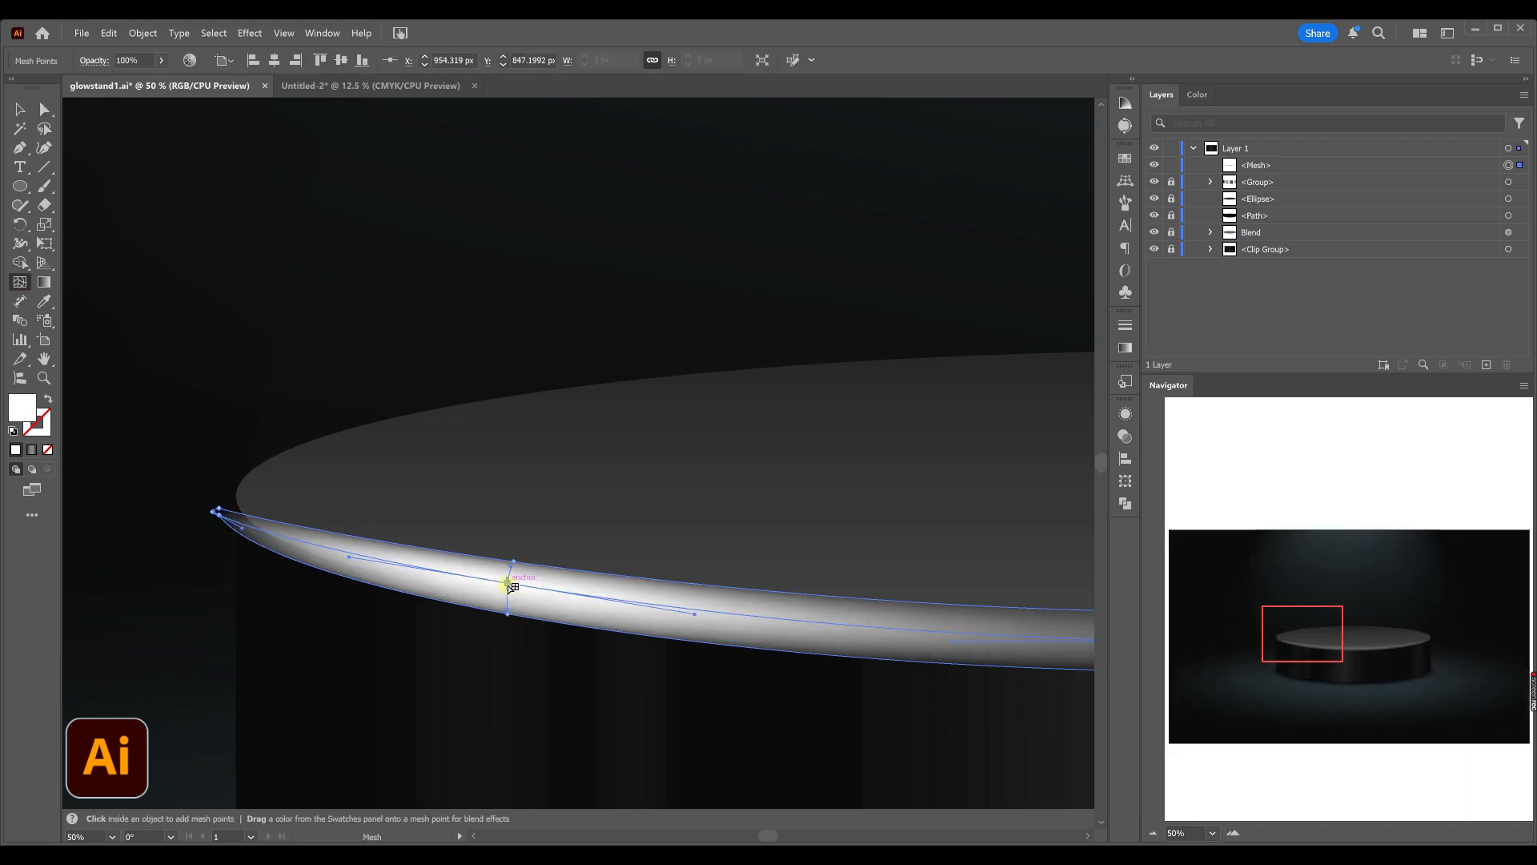
- Fit the mesh's left end points to the podium's left edge and lower the new column's top point onto the rim
click(218, 510)
drag(225, 504, 239, 486)
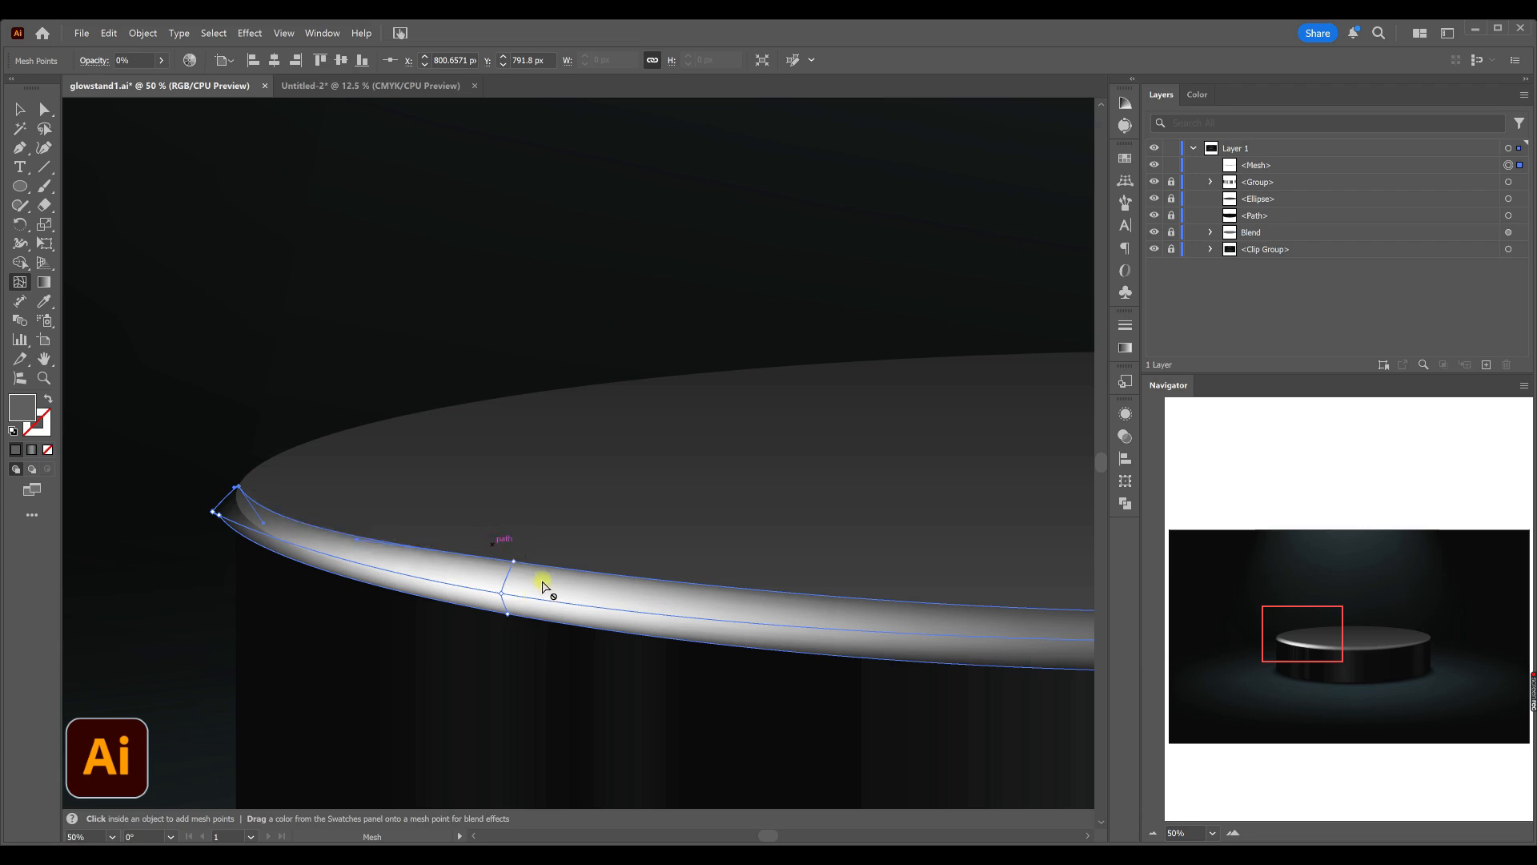
drag(517, 563, 511, 573)
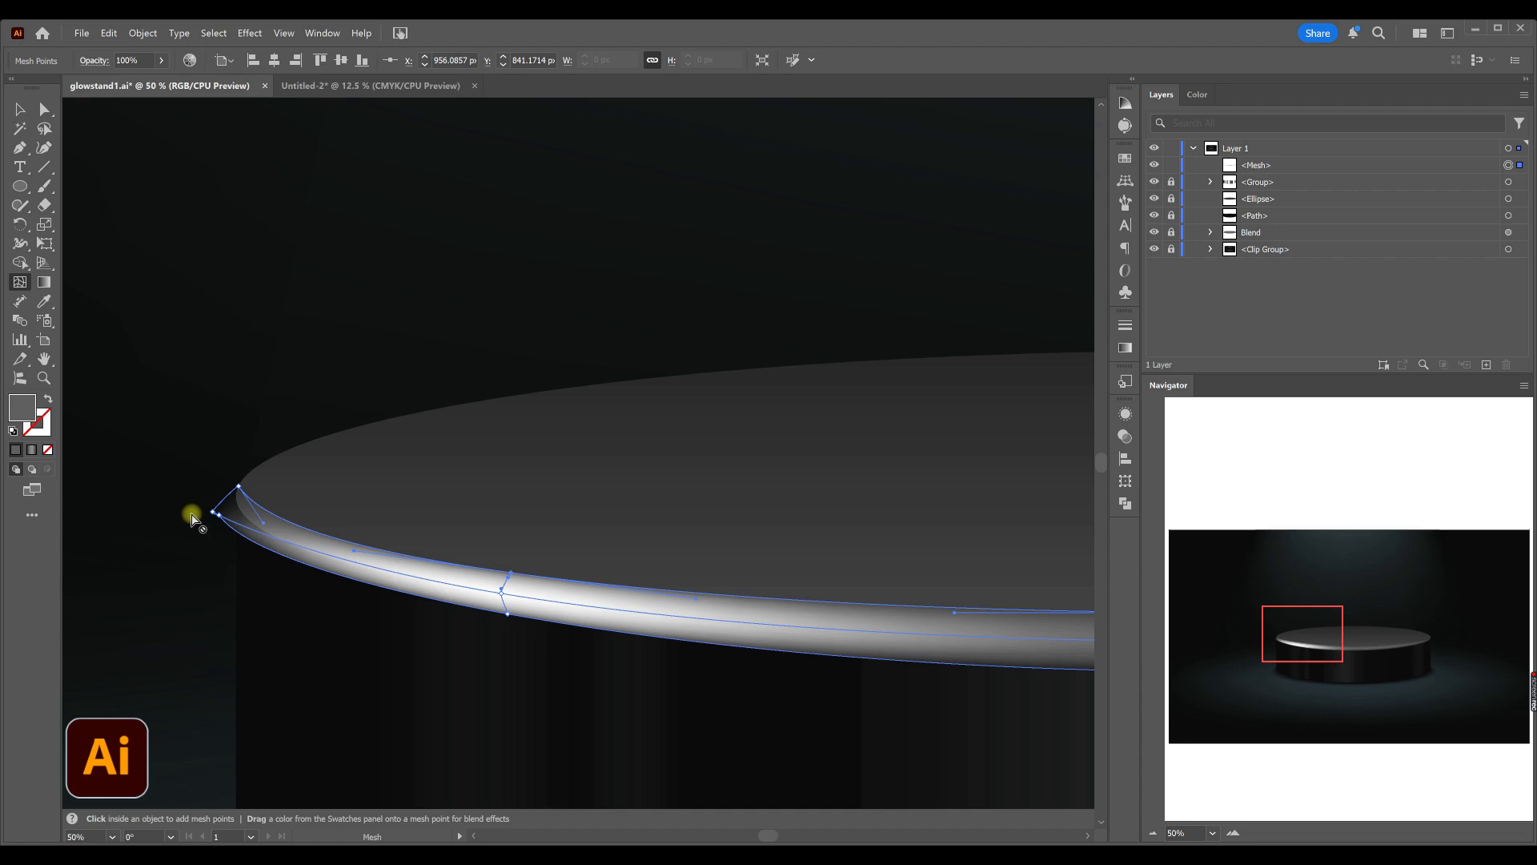
drag(217, 514, 260, 540)
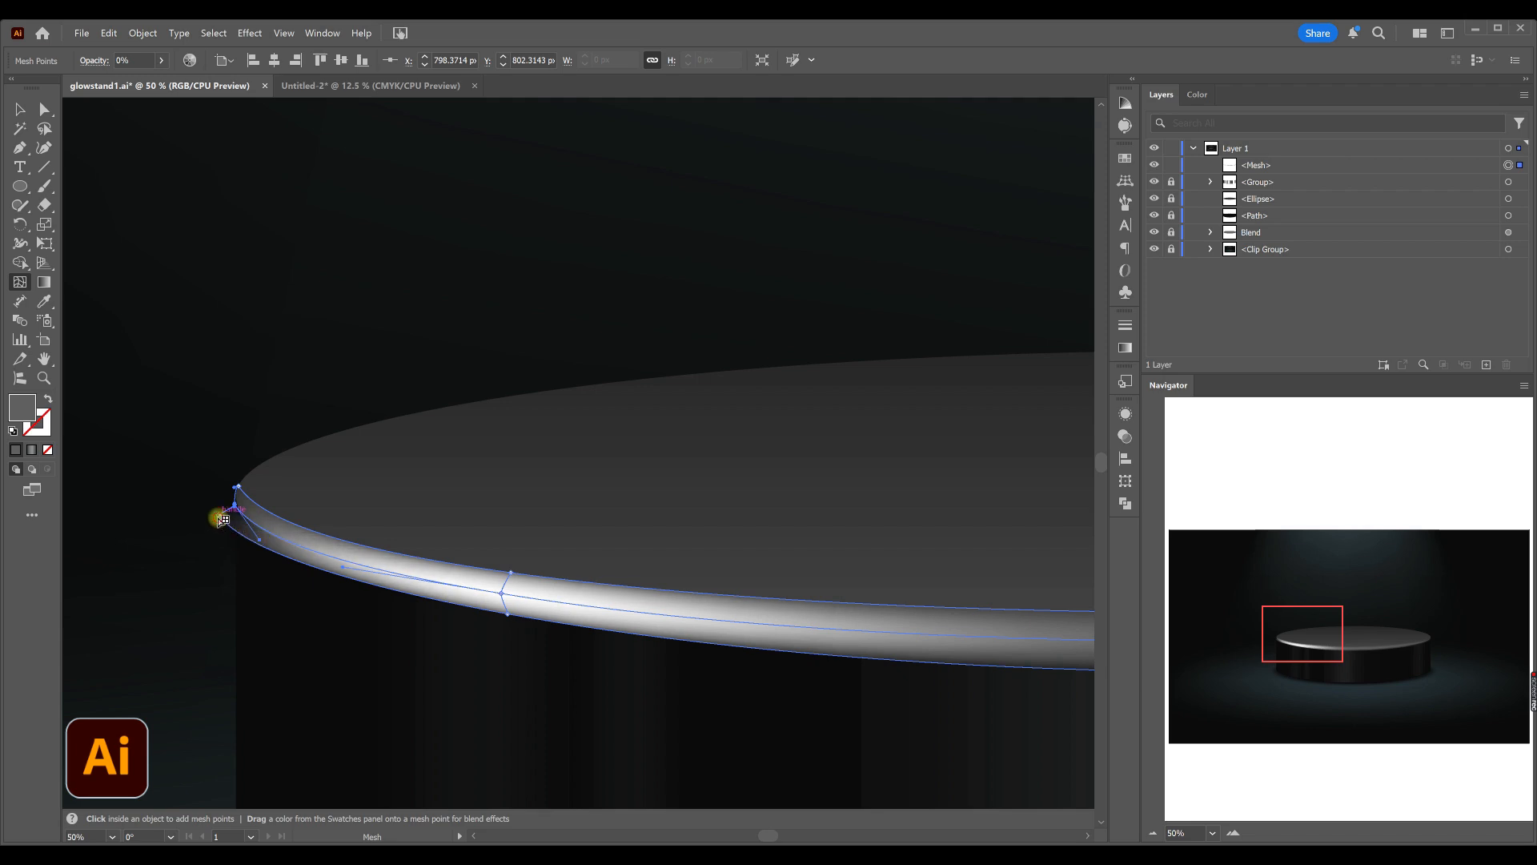
drag(222, 517, 248, 530)
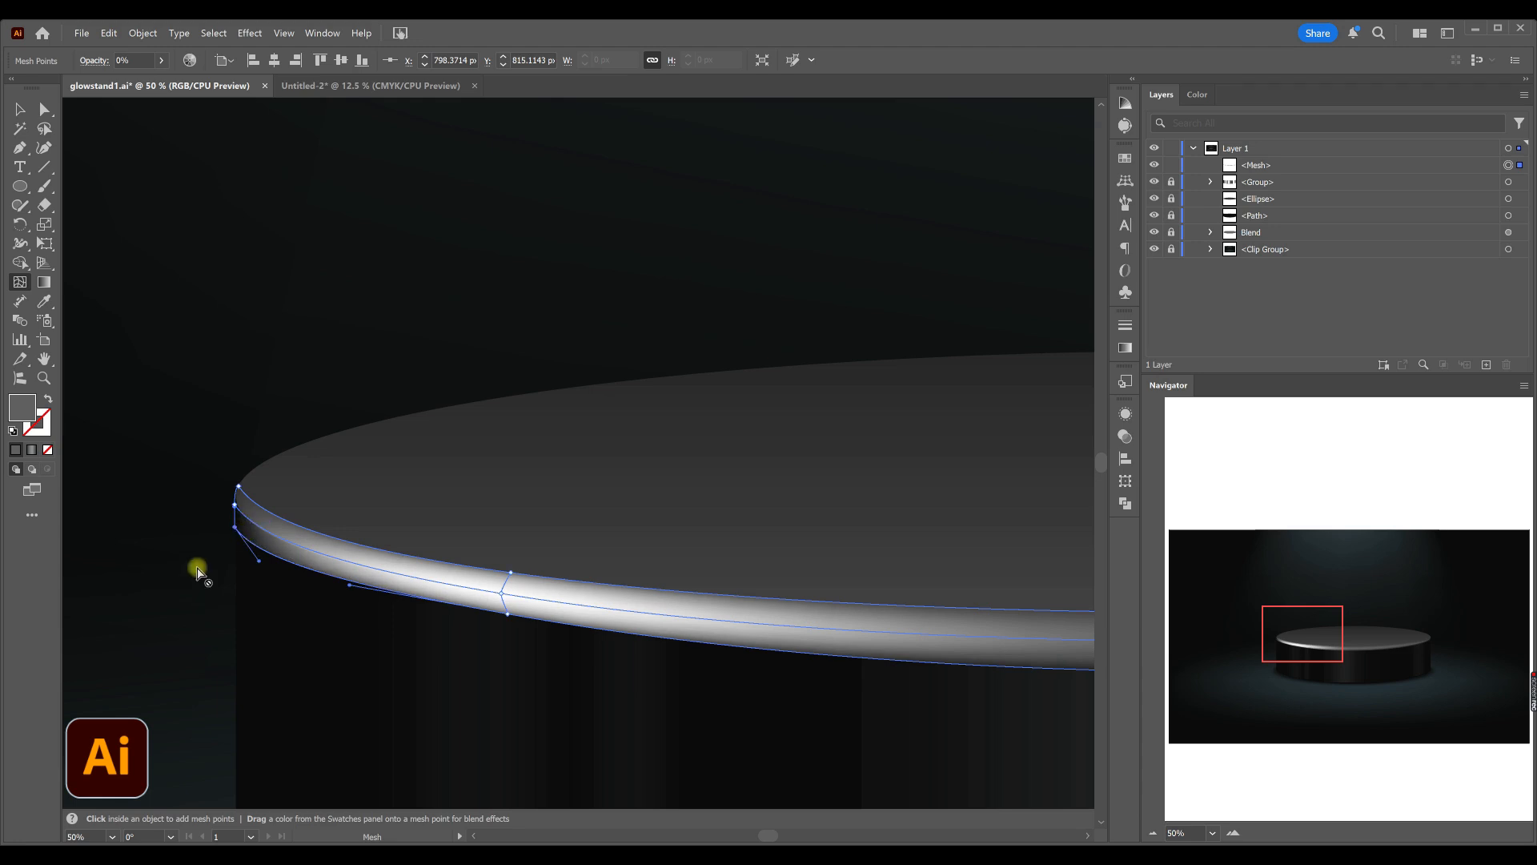
- Recolour the centre point of the new left mesh column to light grey
click(516, 609)
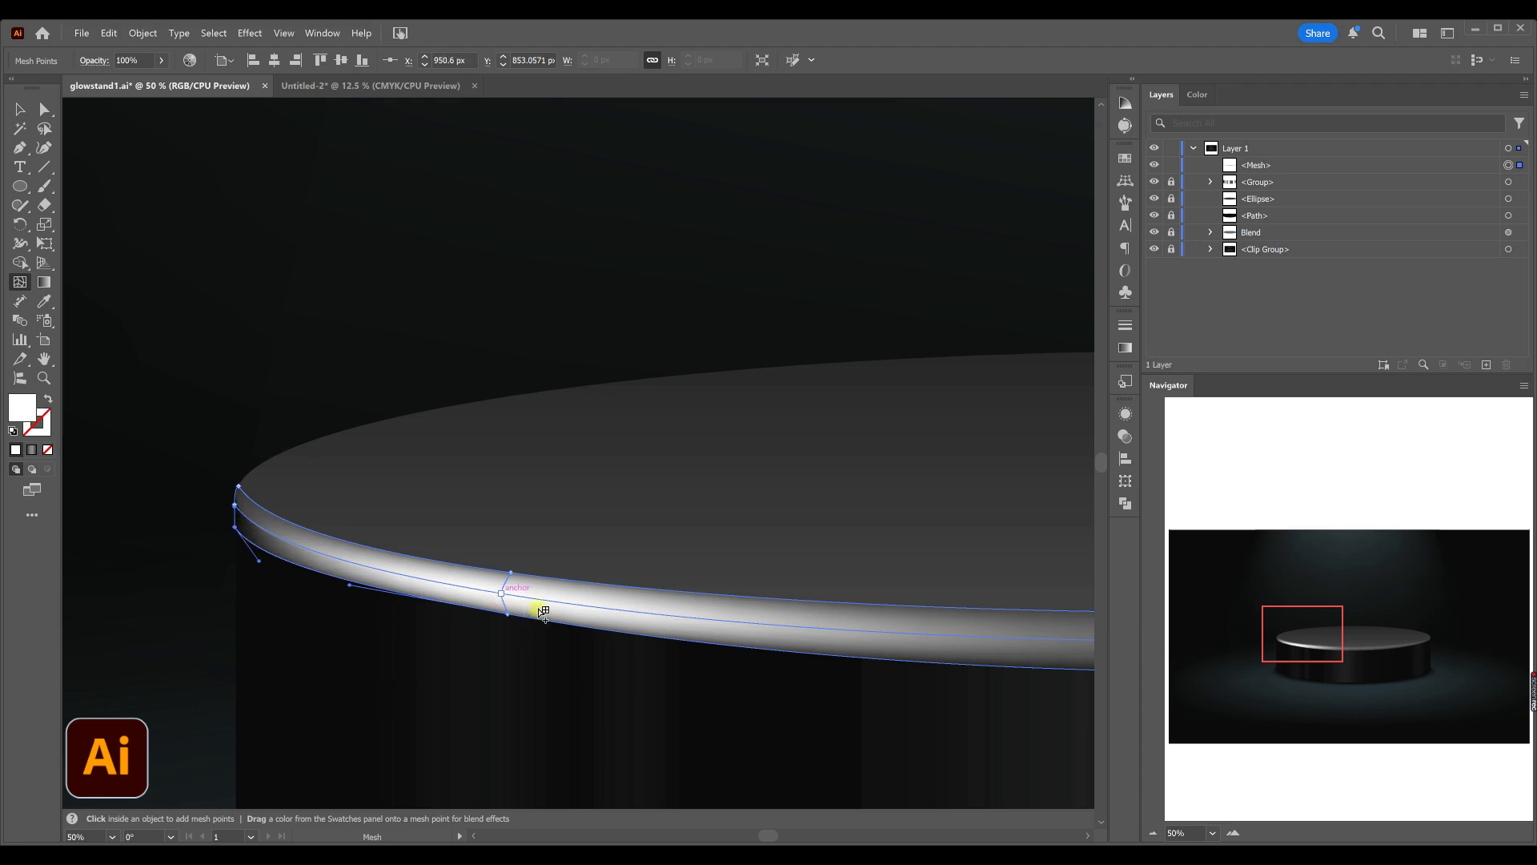
double_click(20, 410)
drag(1088, 584, 1054, 551)
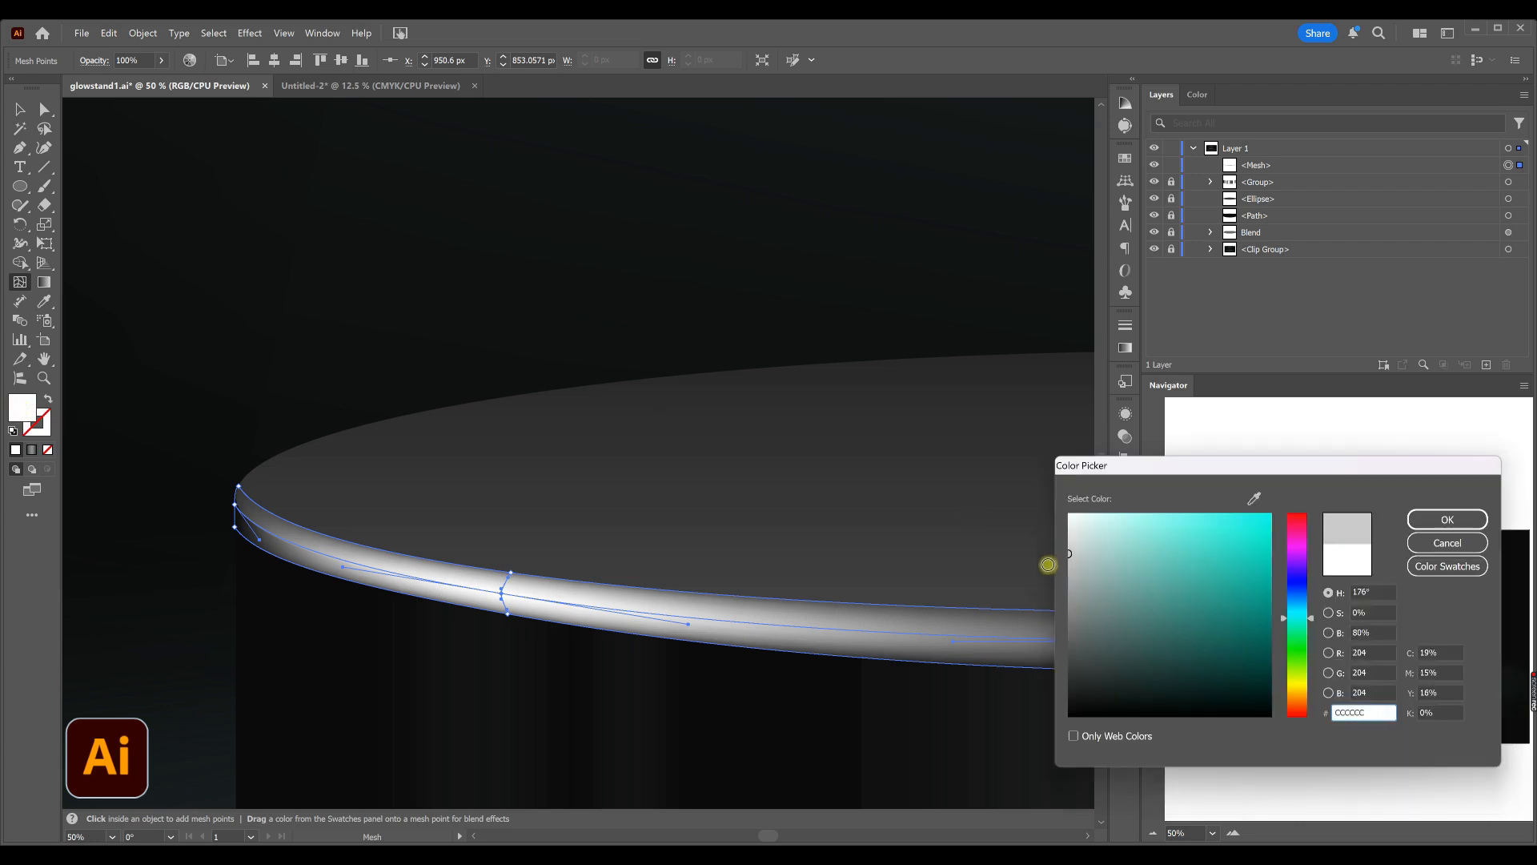
click(1433, 519)
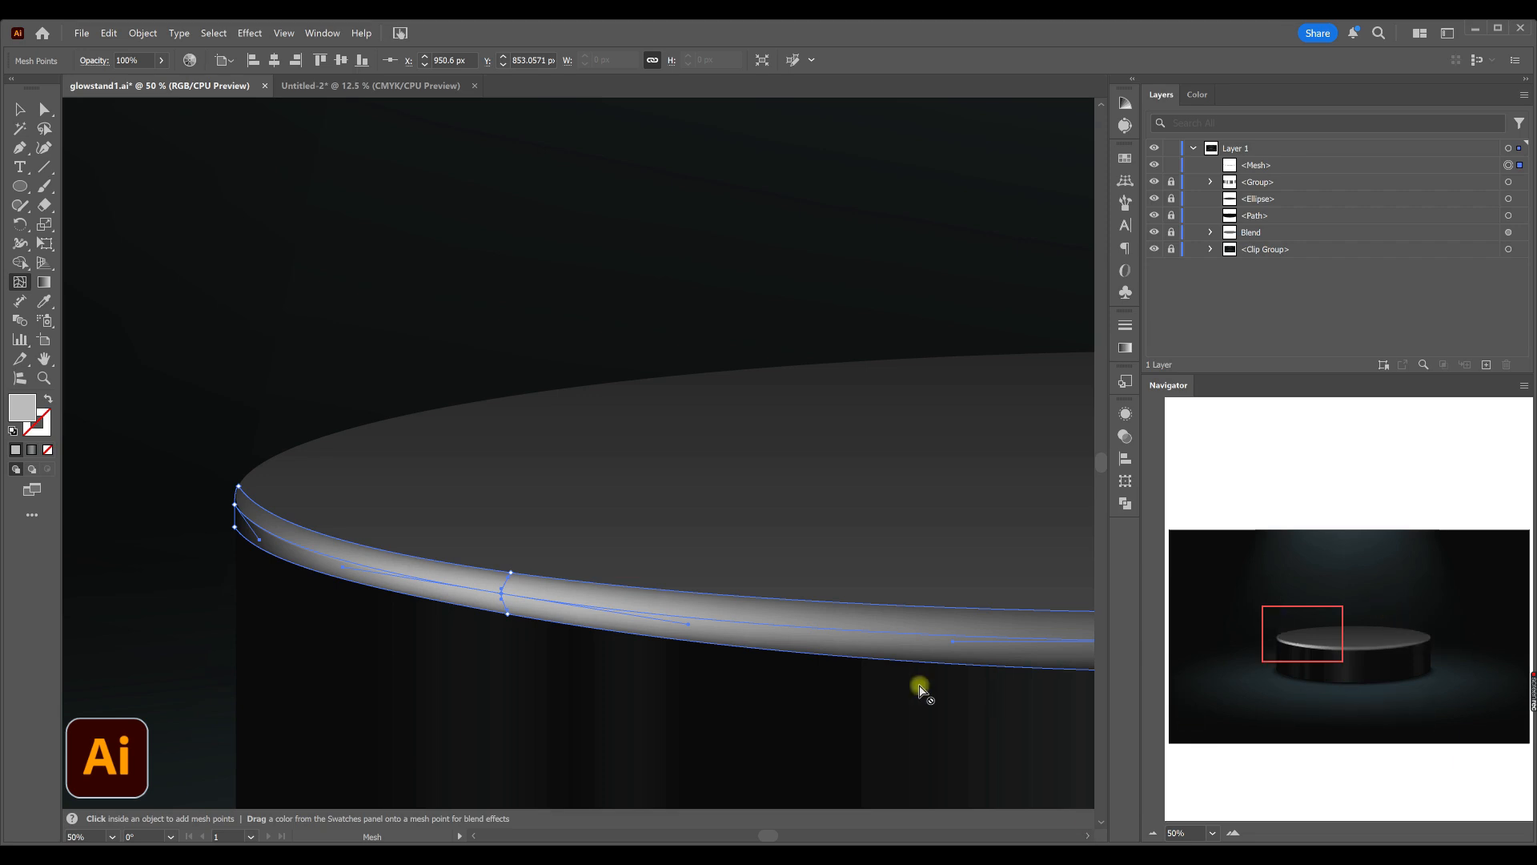
- Set the opacity of the new left column's top and bottom mesh points to 0%
click(45, 109)
drag(467, 479, 559, 575)
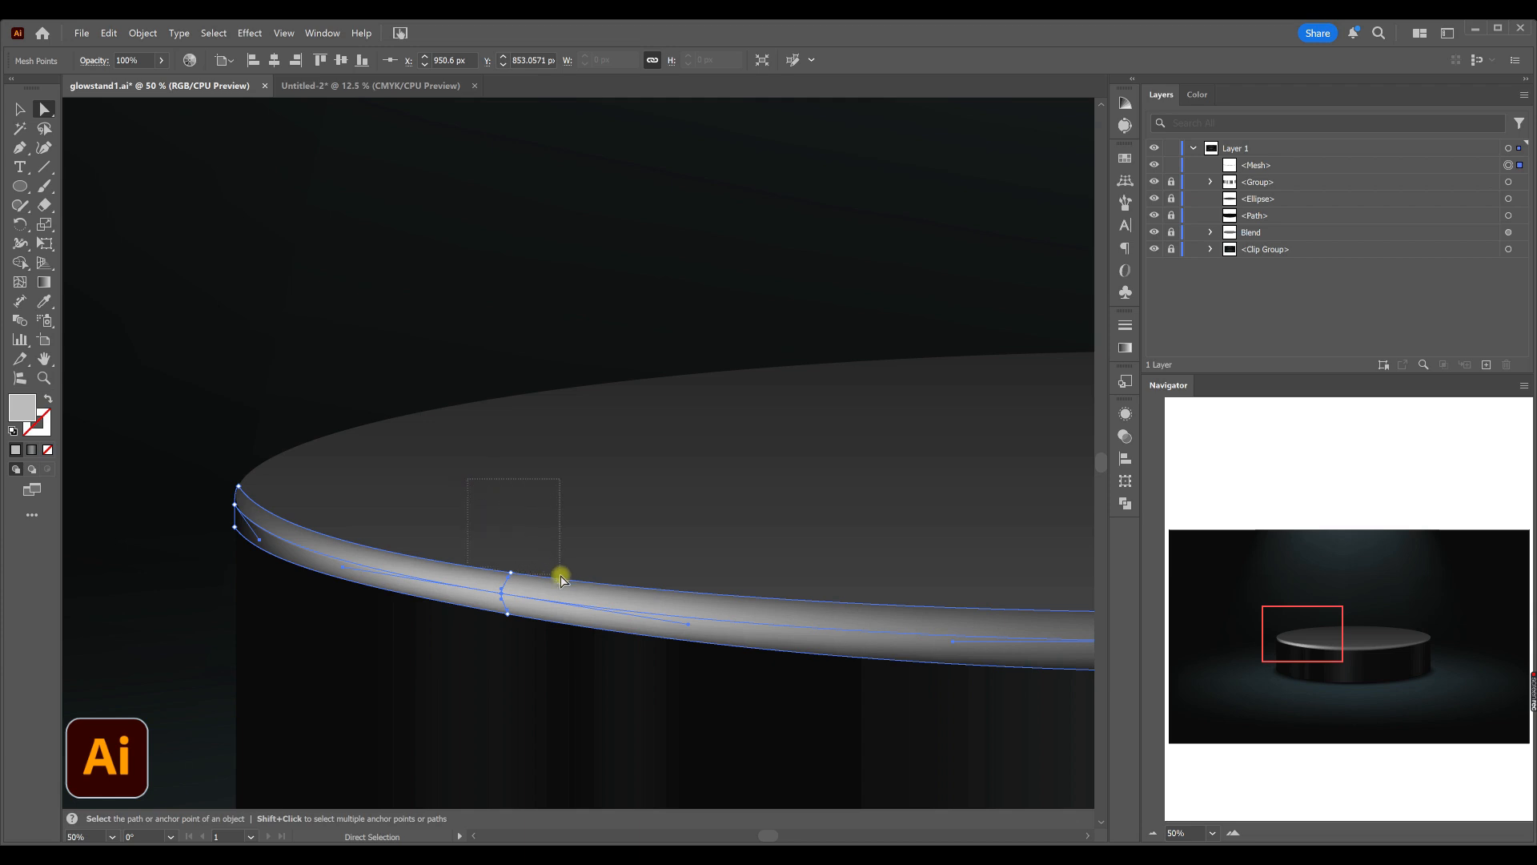
drag(539, 652, 491, 606)
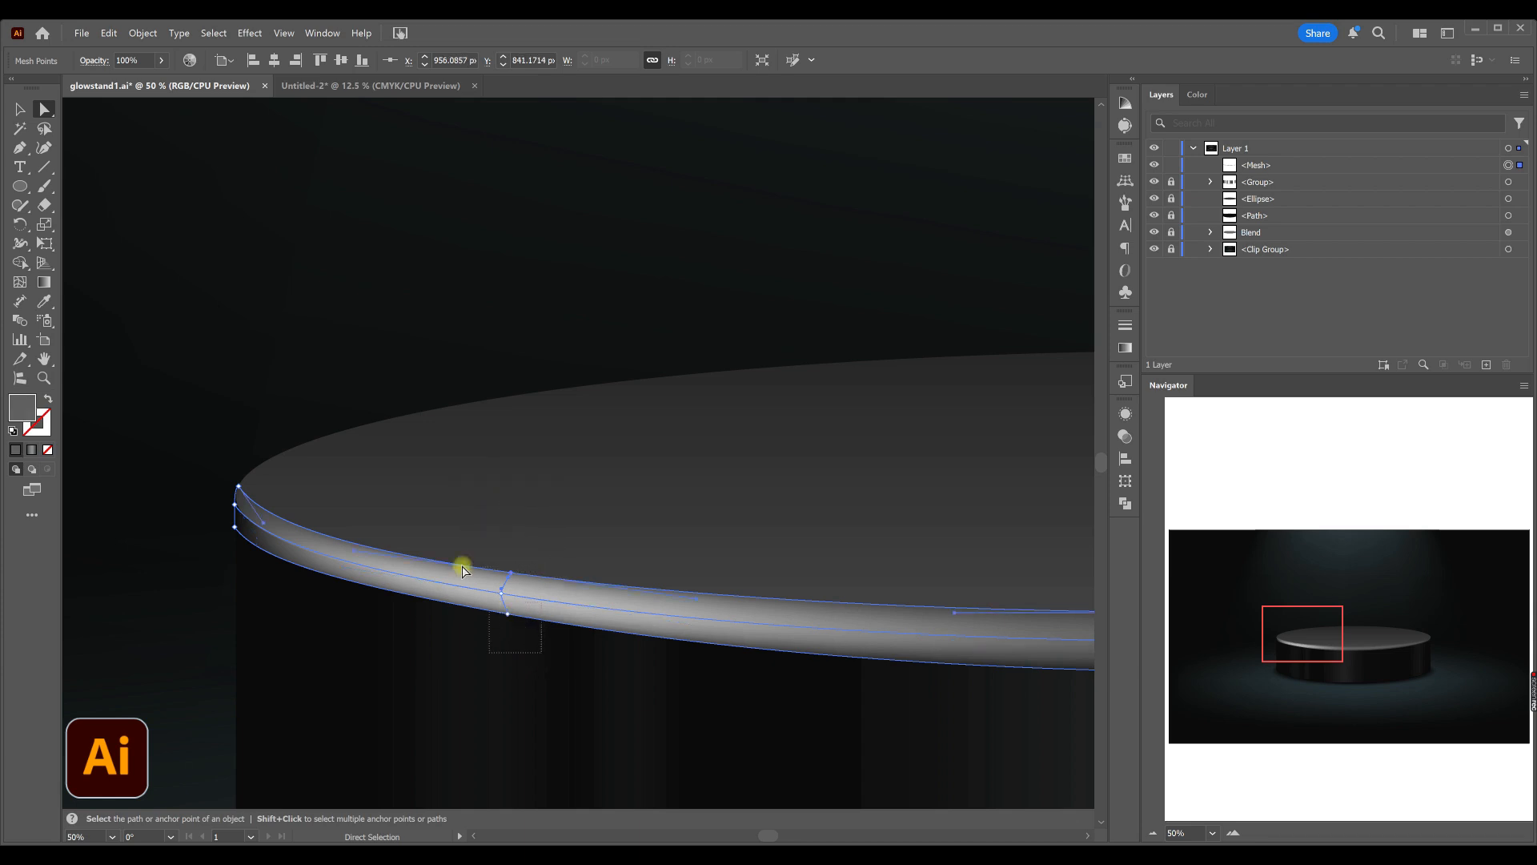
click(164, 60)
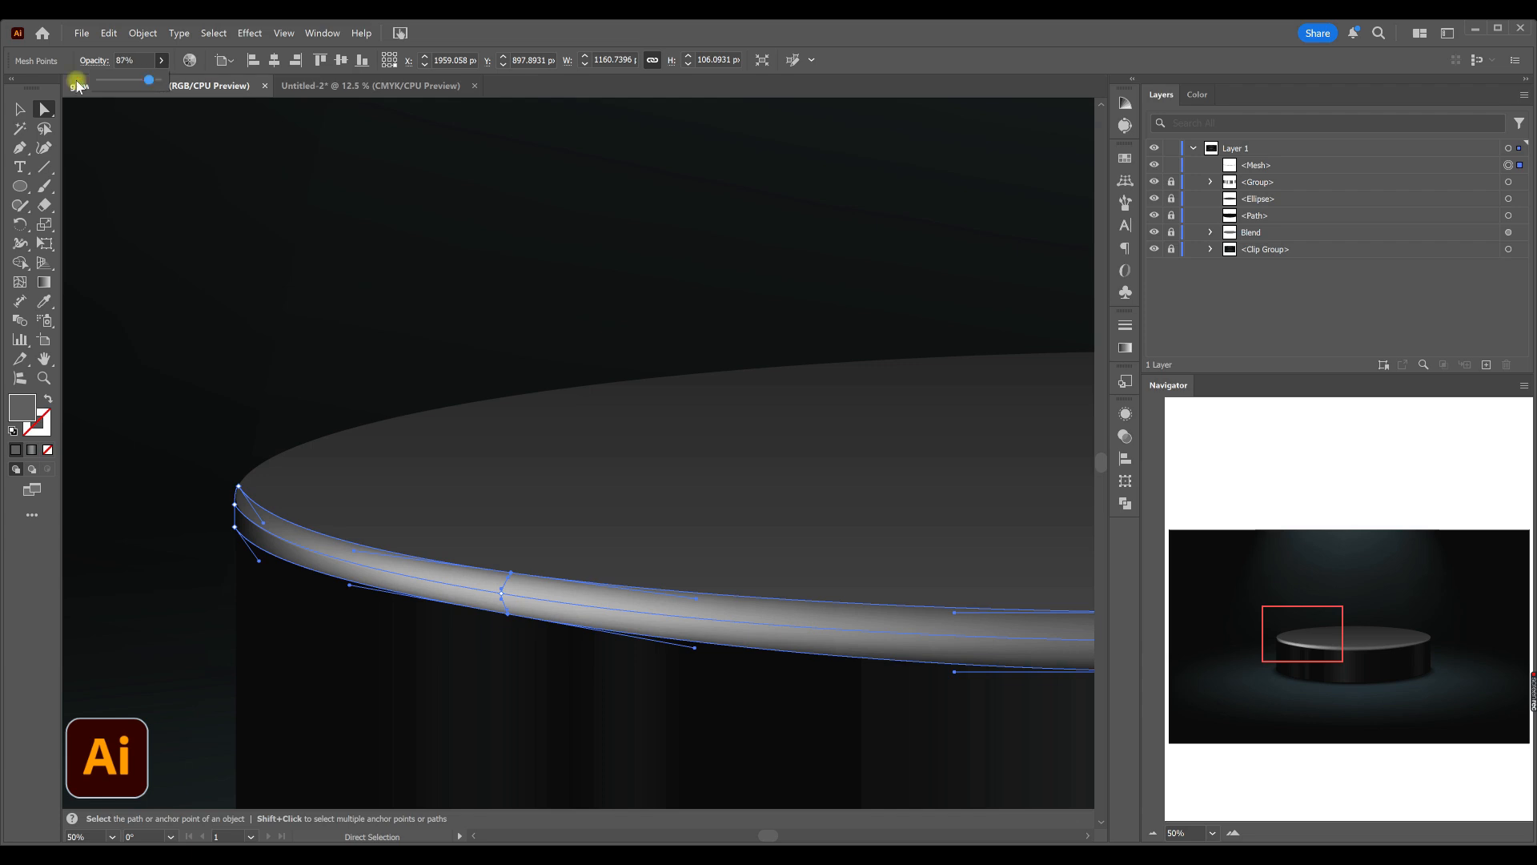
drag(78, 85, 44, 90)
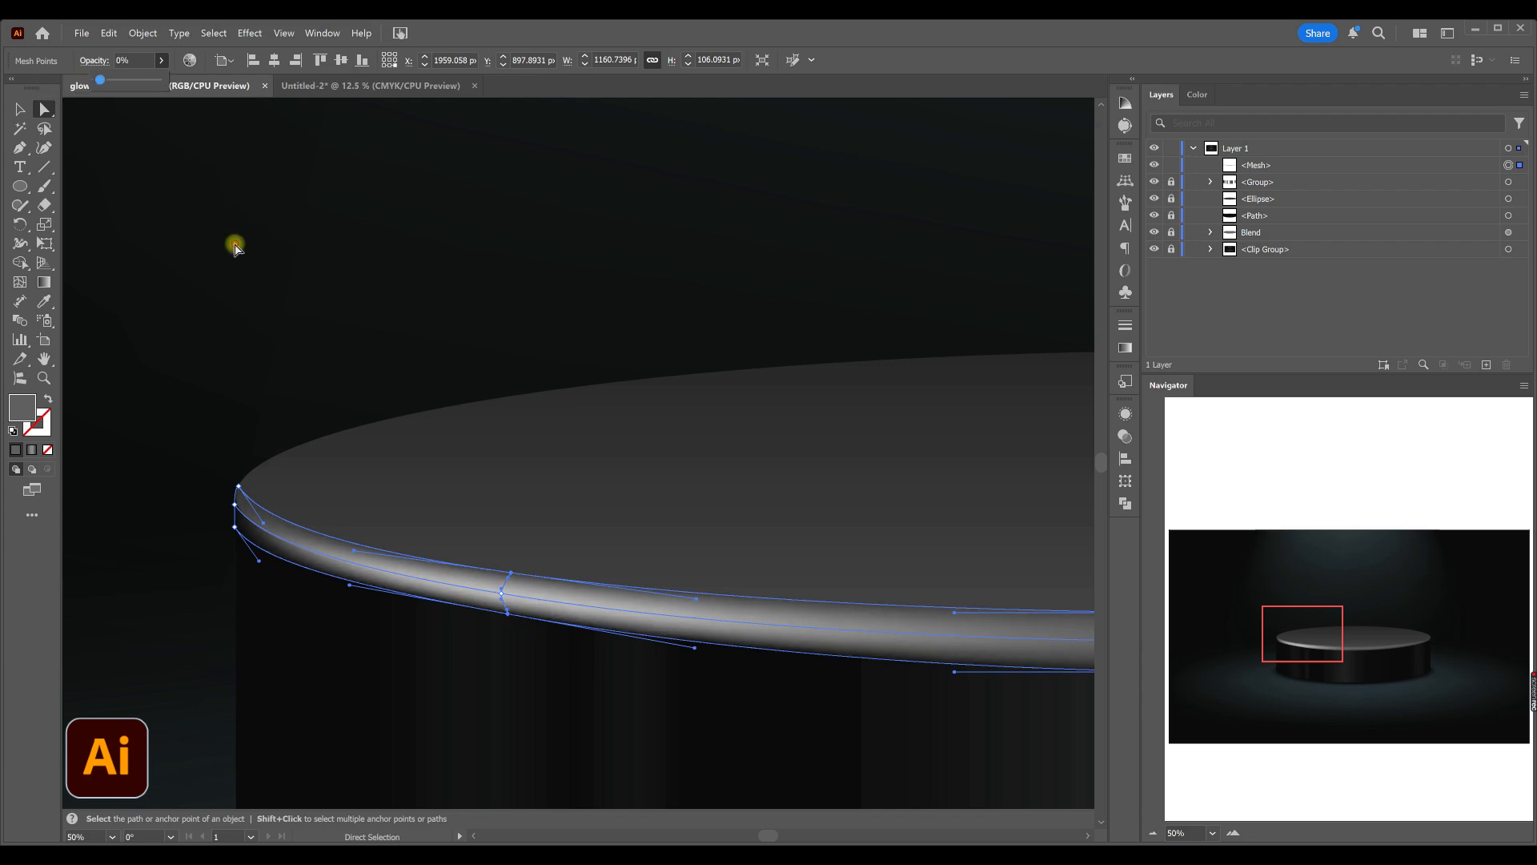
click(286, 284)
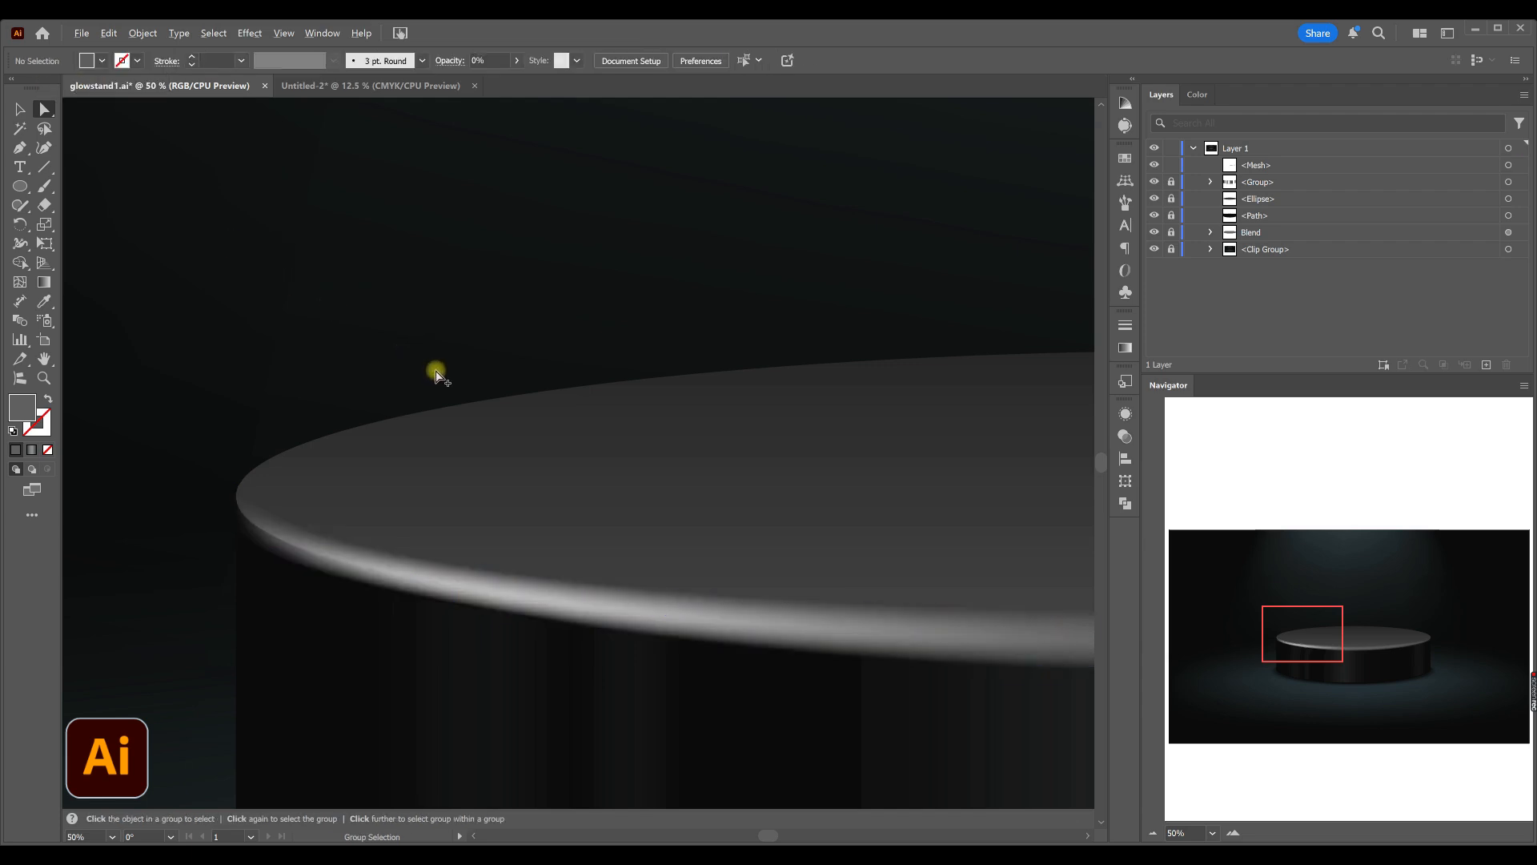
- Move the middle column's top mesh point slightly down and its bottom point slightly up to fit the front rim
scroll(437, 373, down, 2)
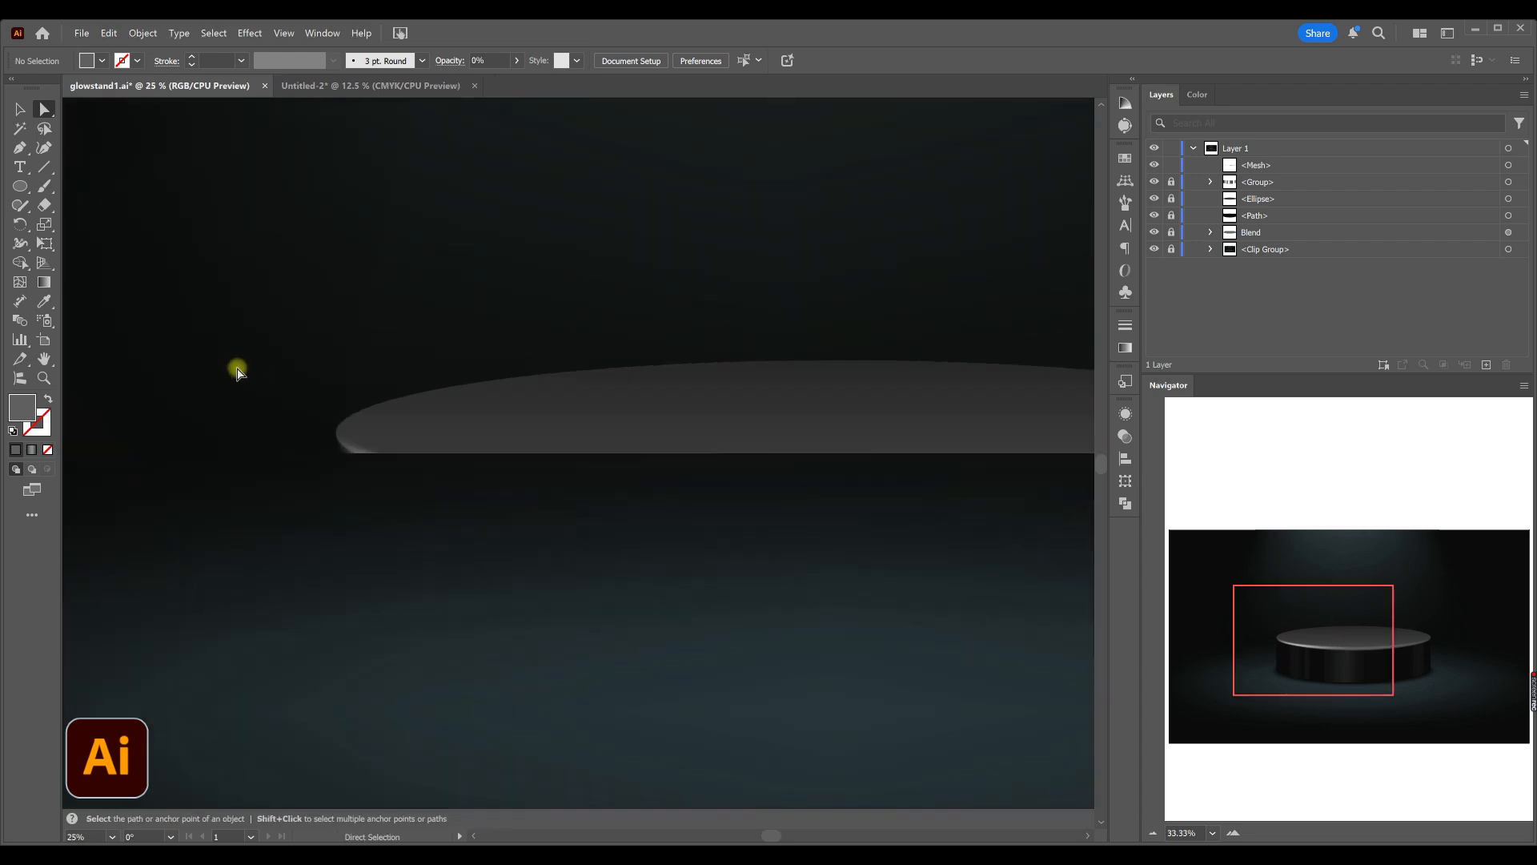
scroll(238, 371, down, 1)
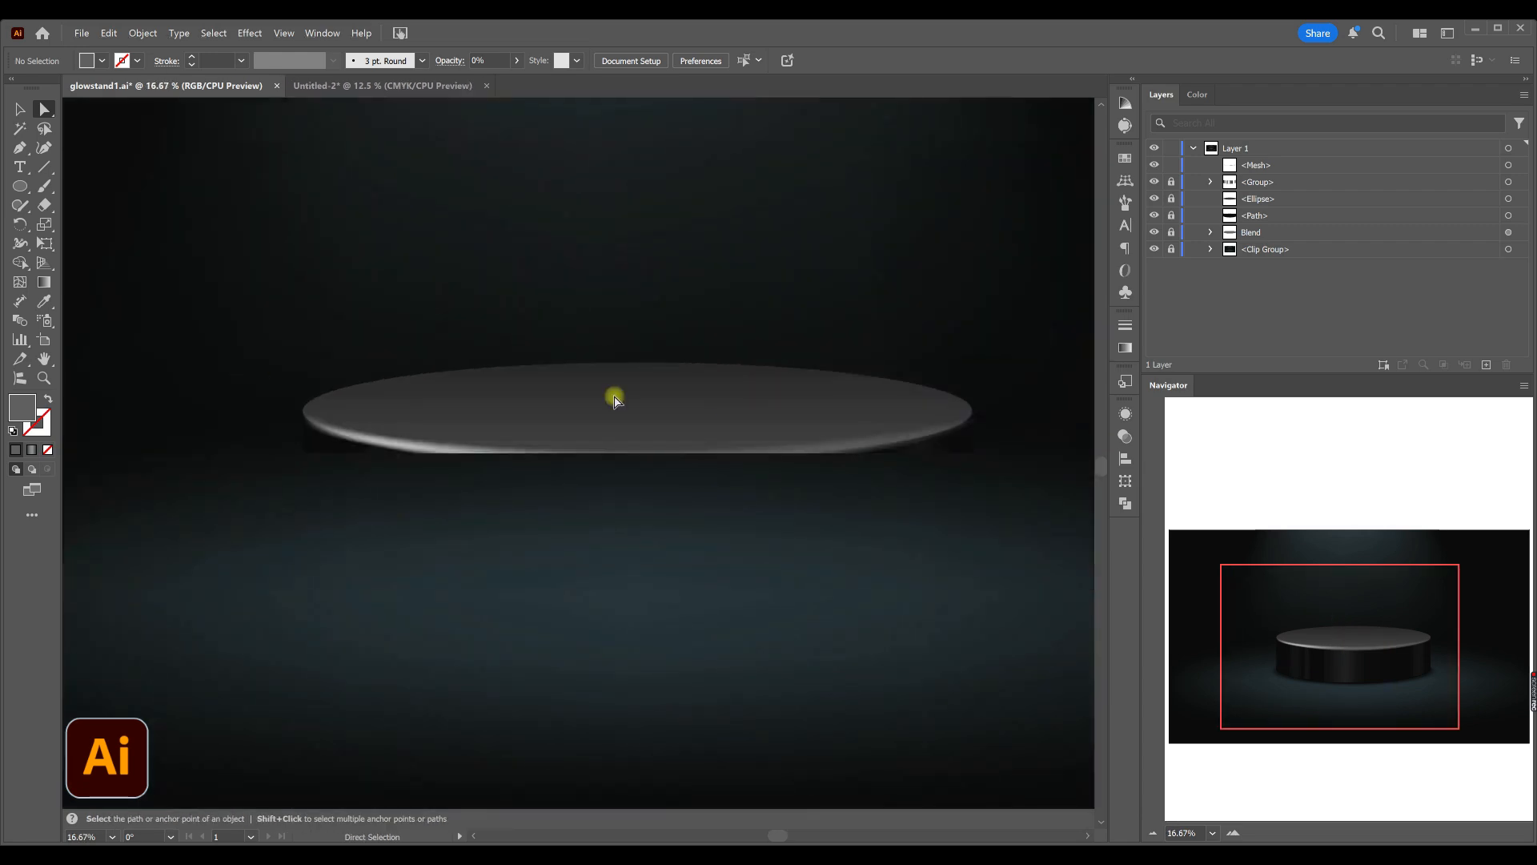
scroll(177, 352, down, 2)
scroll(392, 412, up, 3)
scroll(400, 473, up, 1)
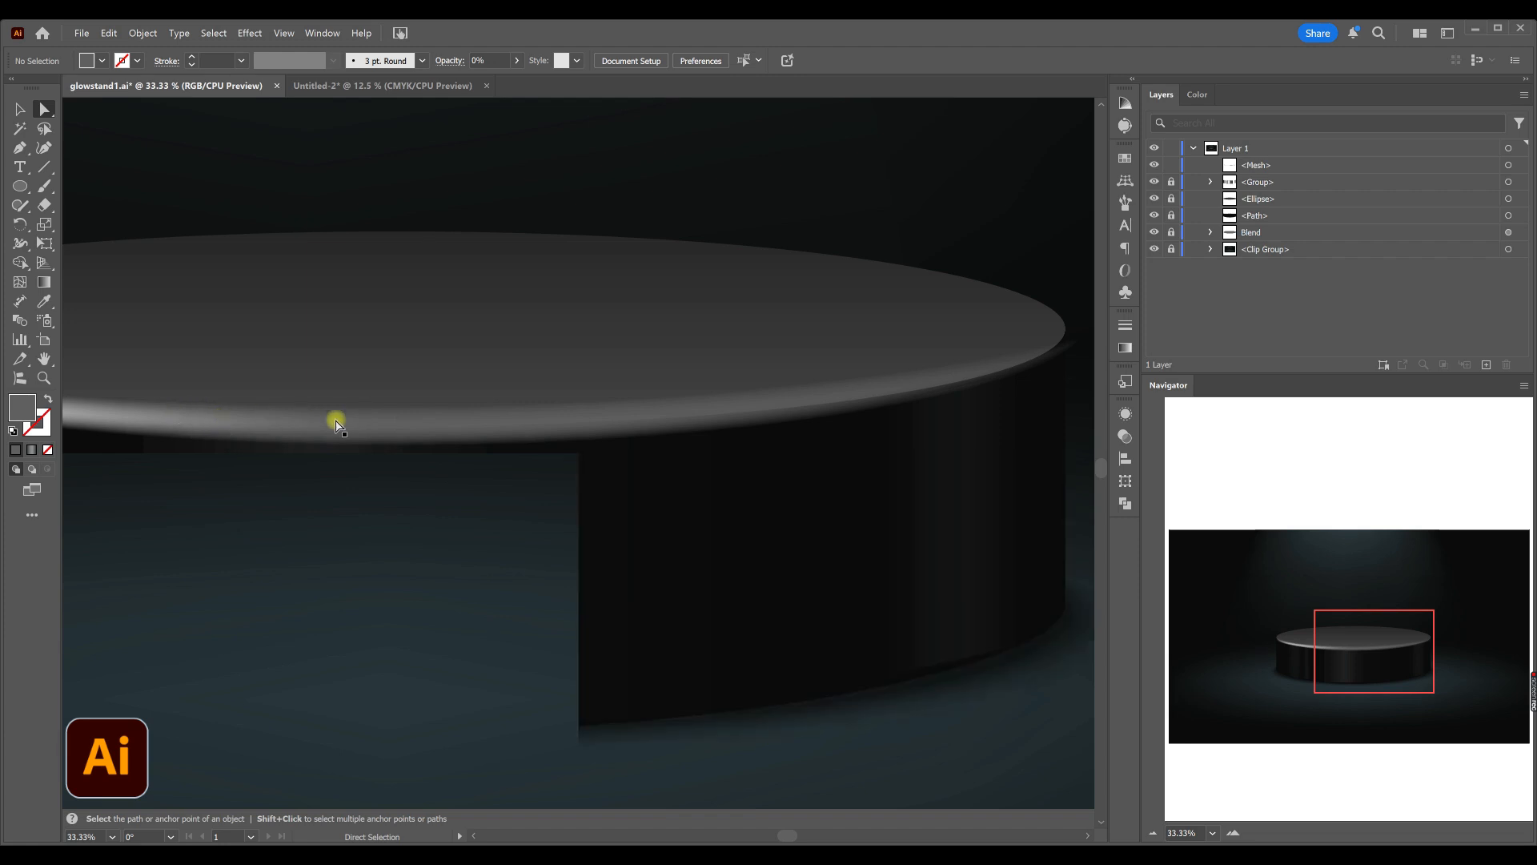
click(397, 413)
click(398, 413)
scroll(398, 413, up, 2)
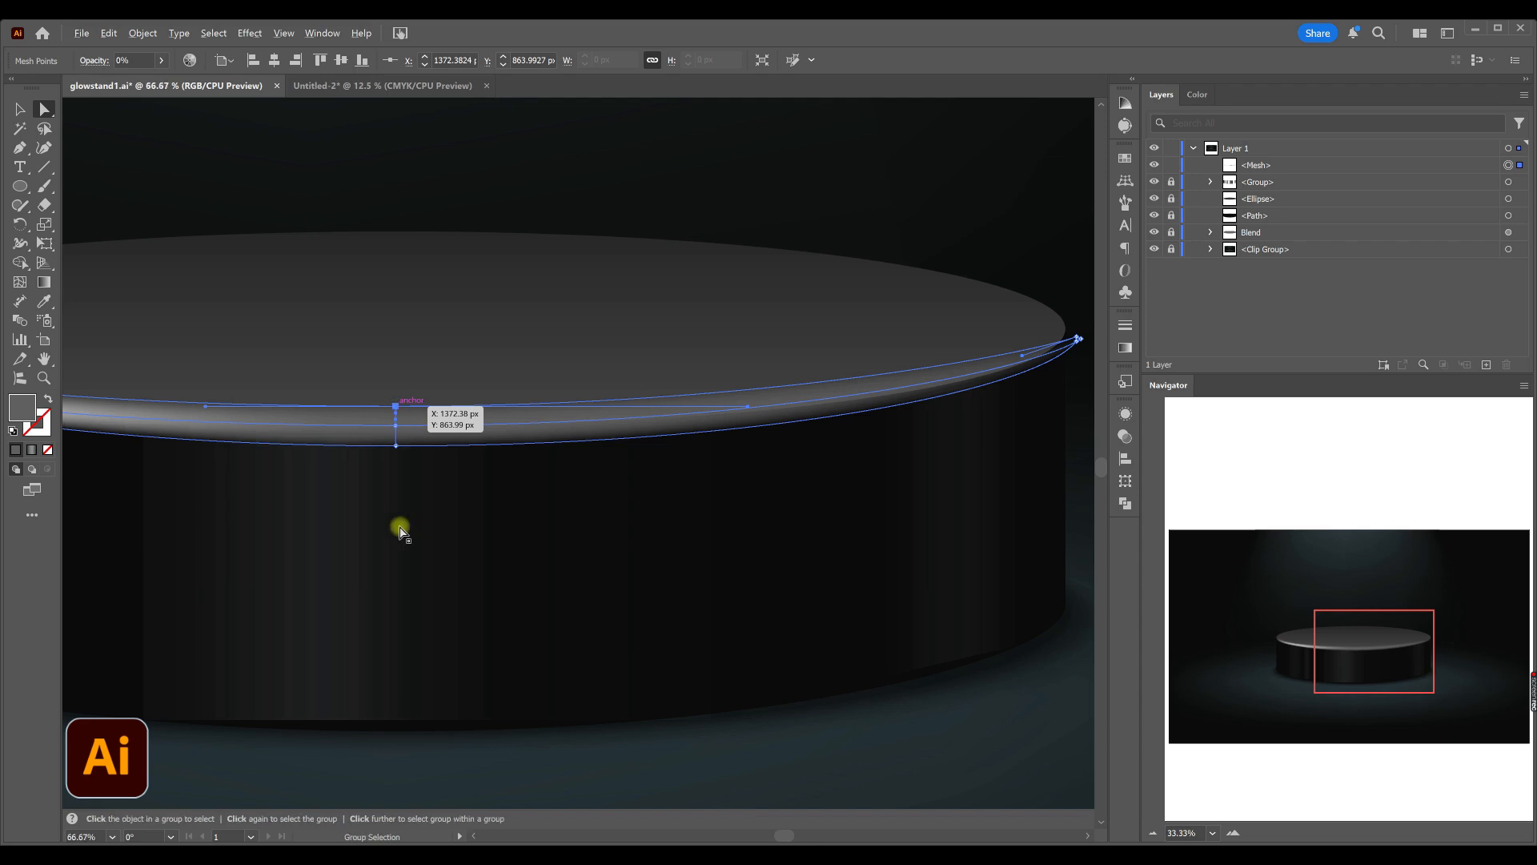
scroll(394, 408, up, 2)
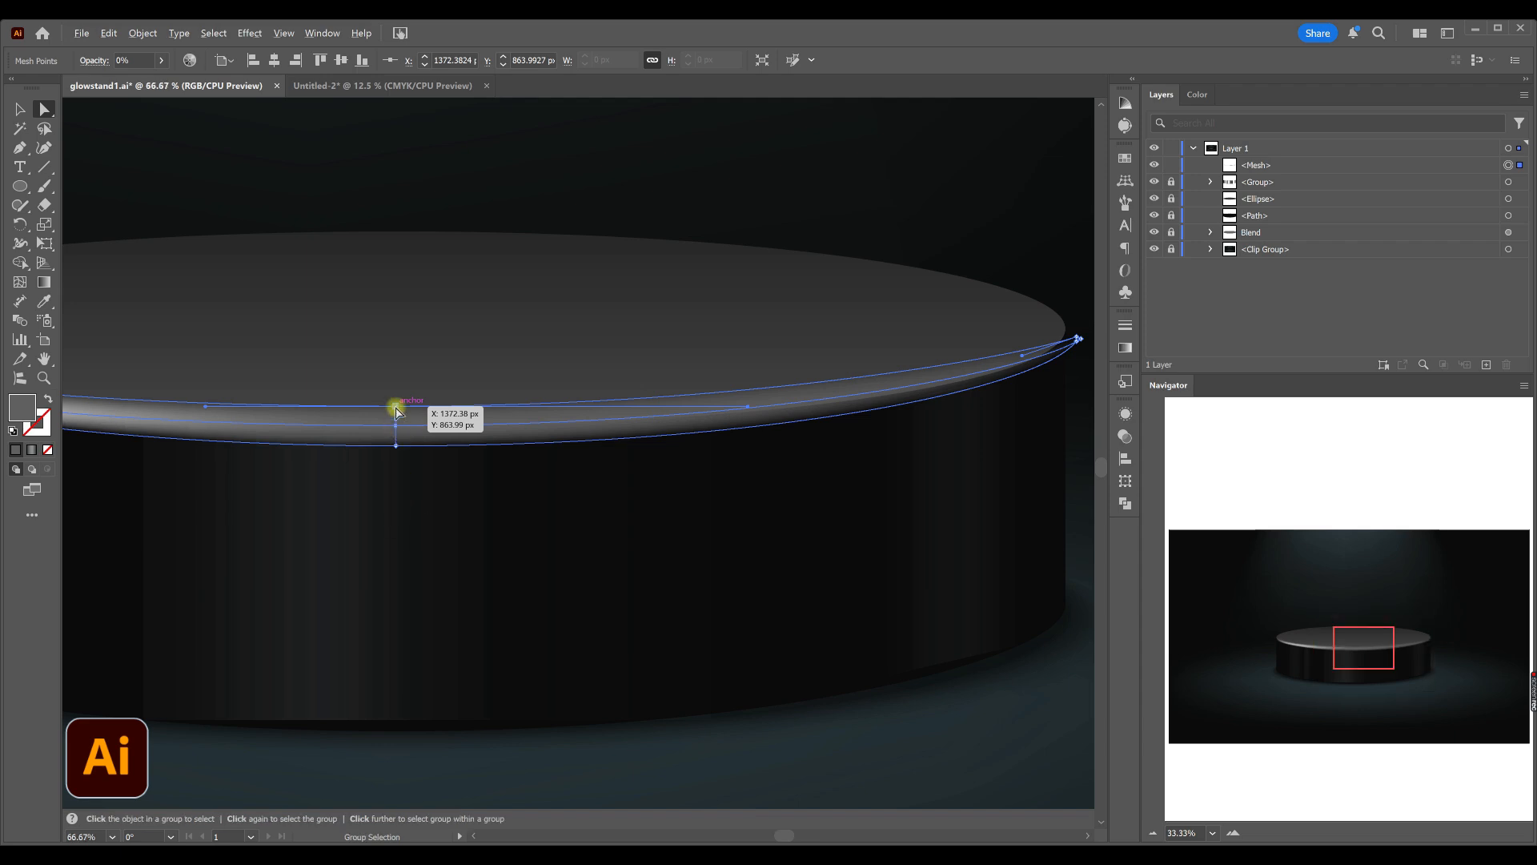
drag(397, 433, 396, 440)
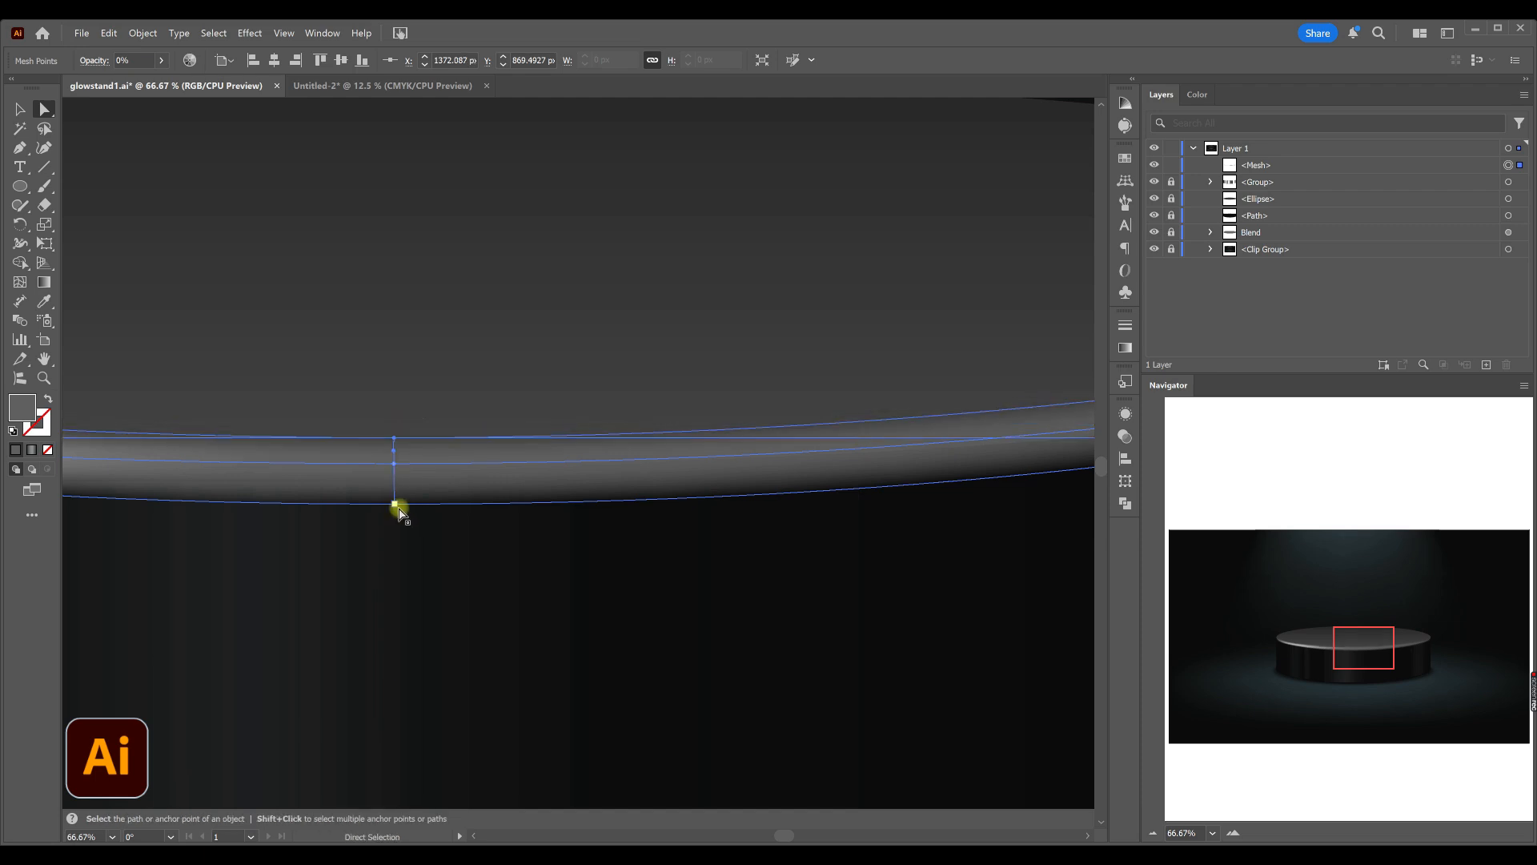
drag(398, 504, 430, 548)
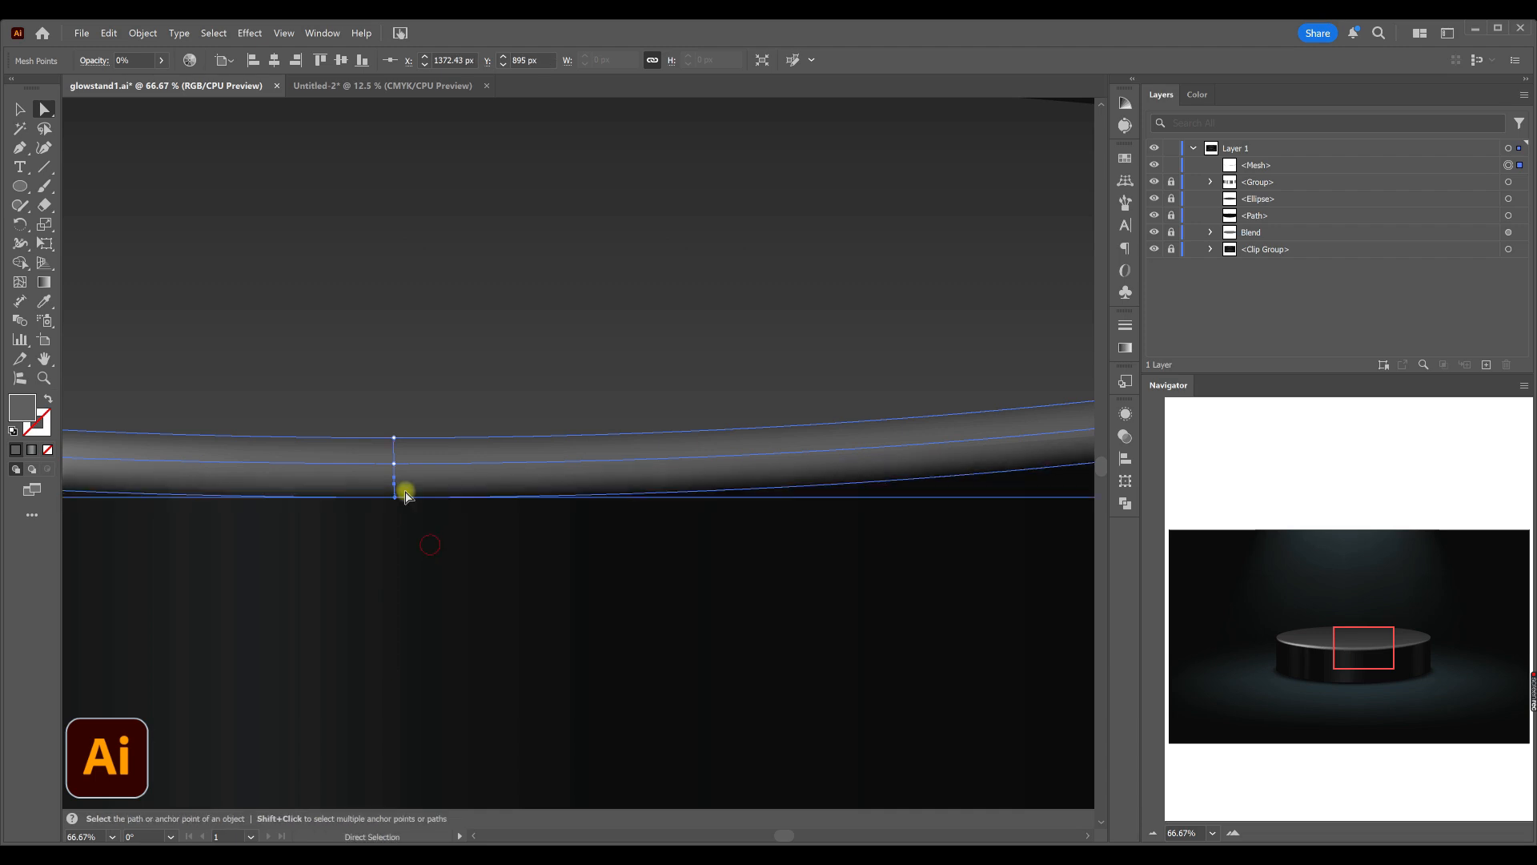
drag(398, 443, 398, 453)
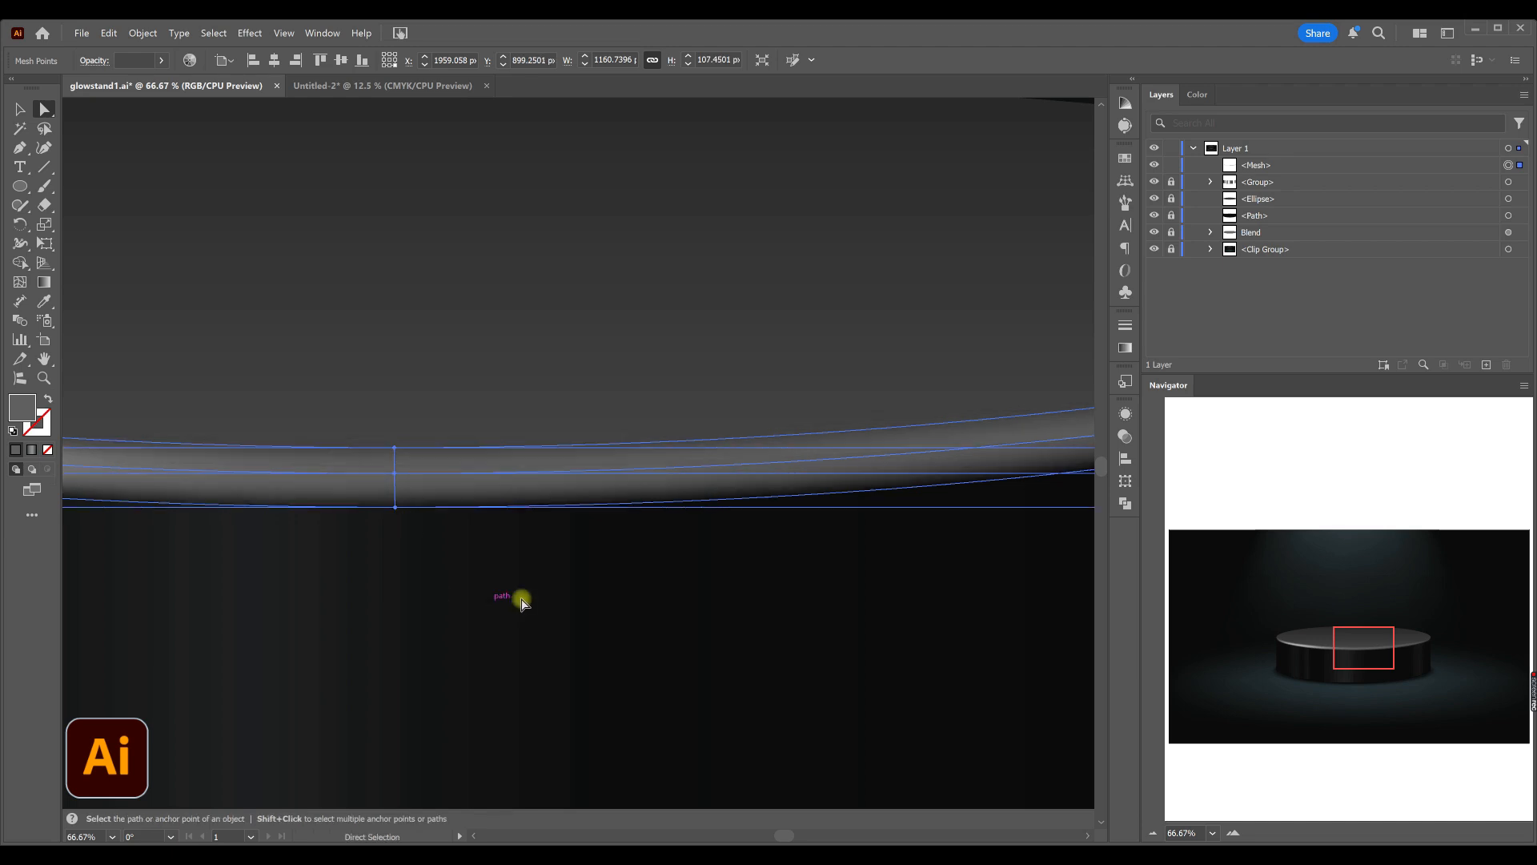
click(522, 603)
key(ctrl+z)
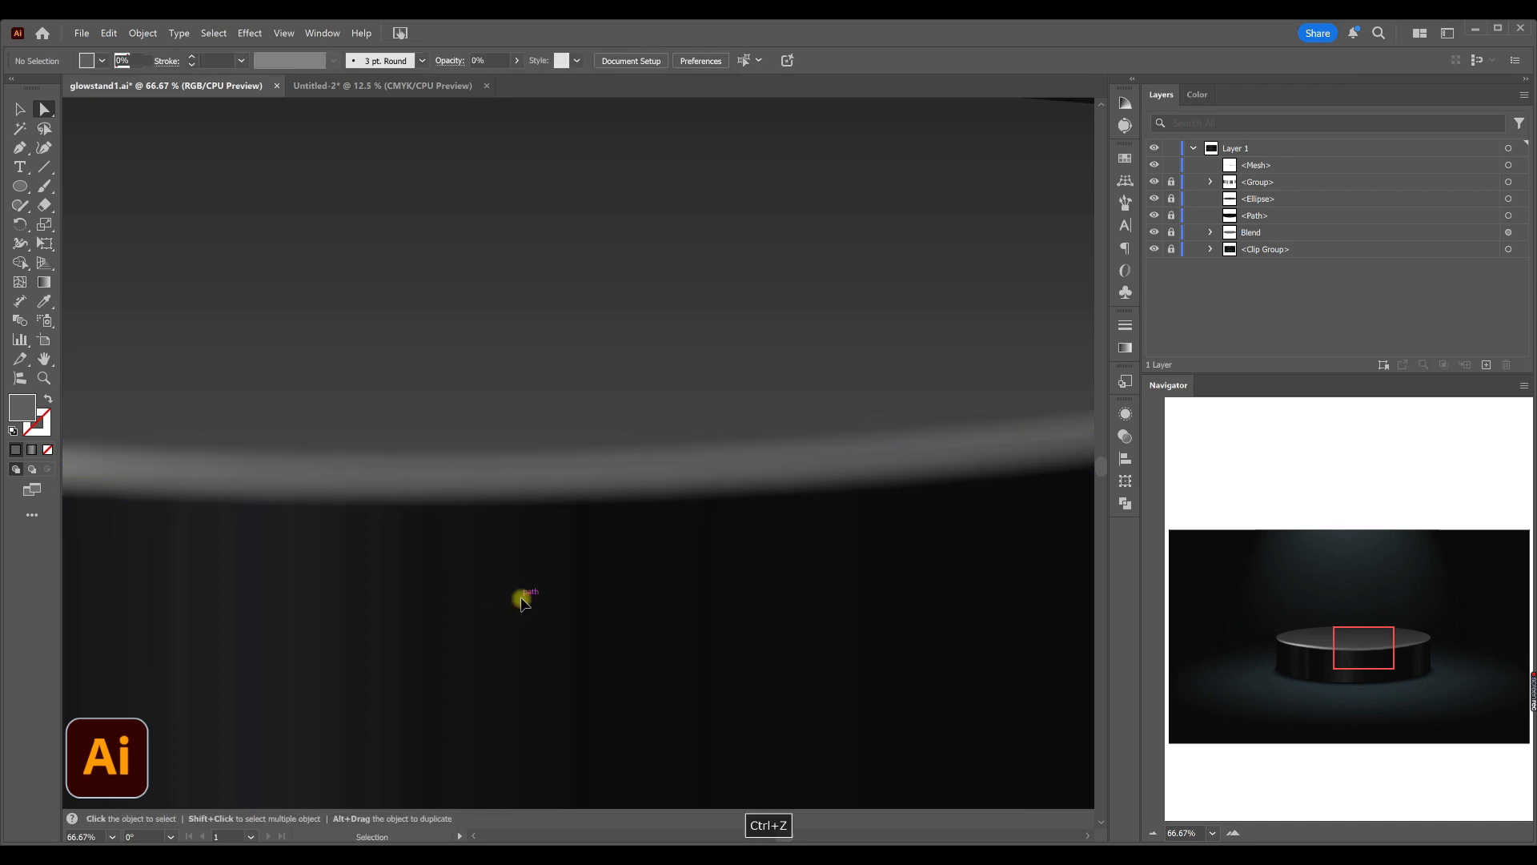
click(299, 622)
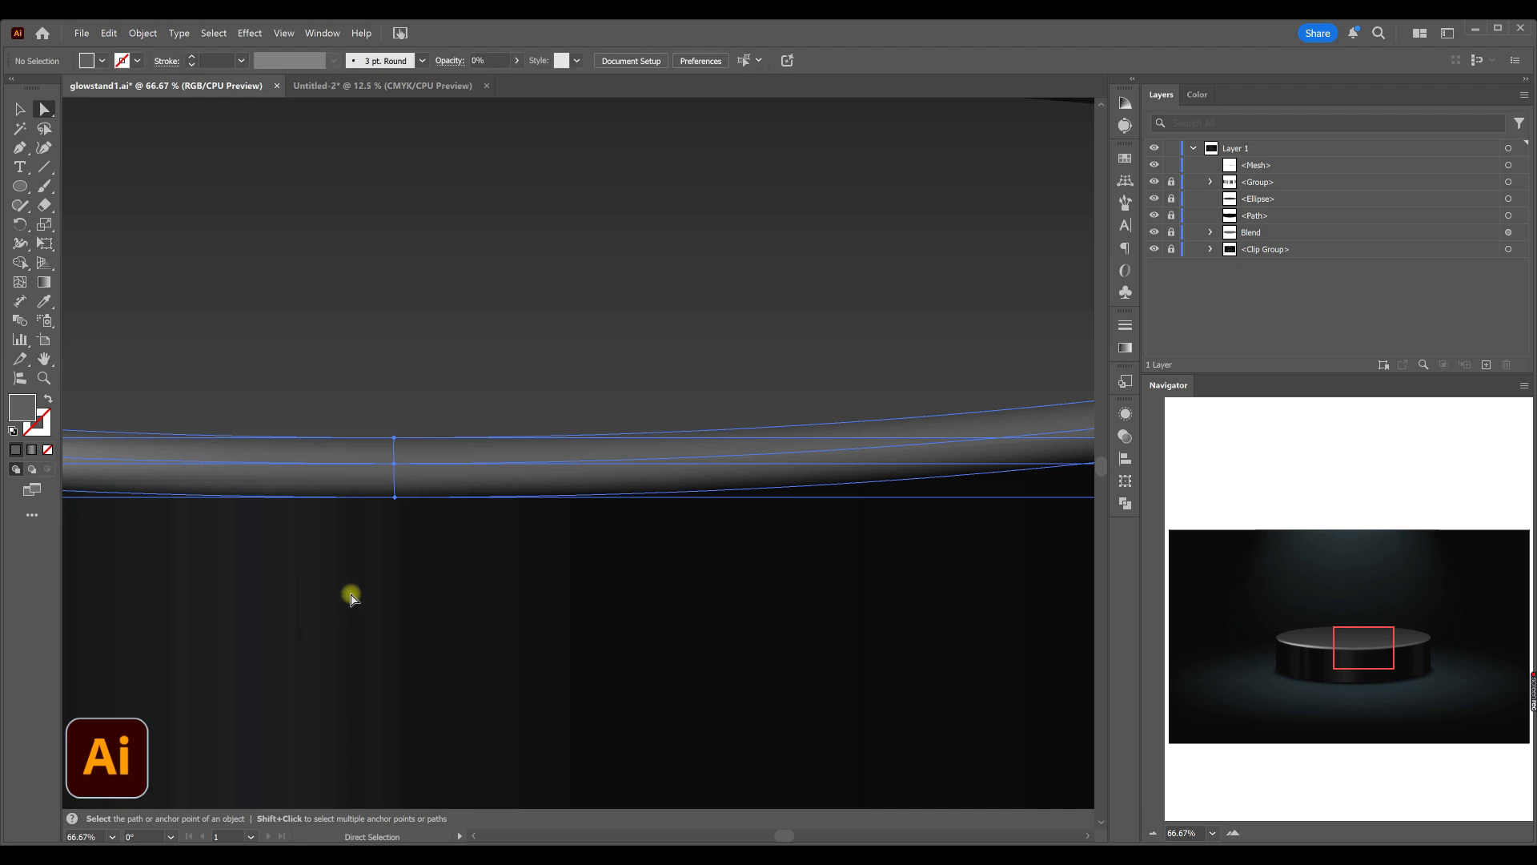
- Fill the bottom mesh point of the rim mesh's middle column with dark grey
scroll(419, 552, down, 1)
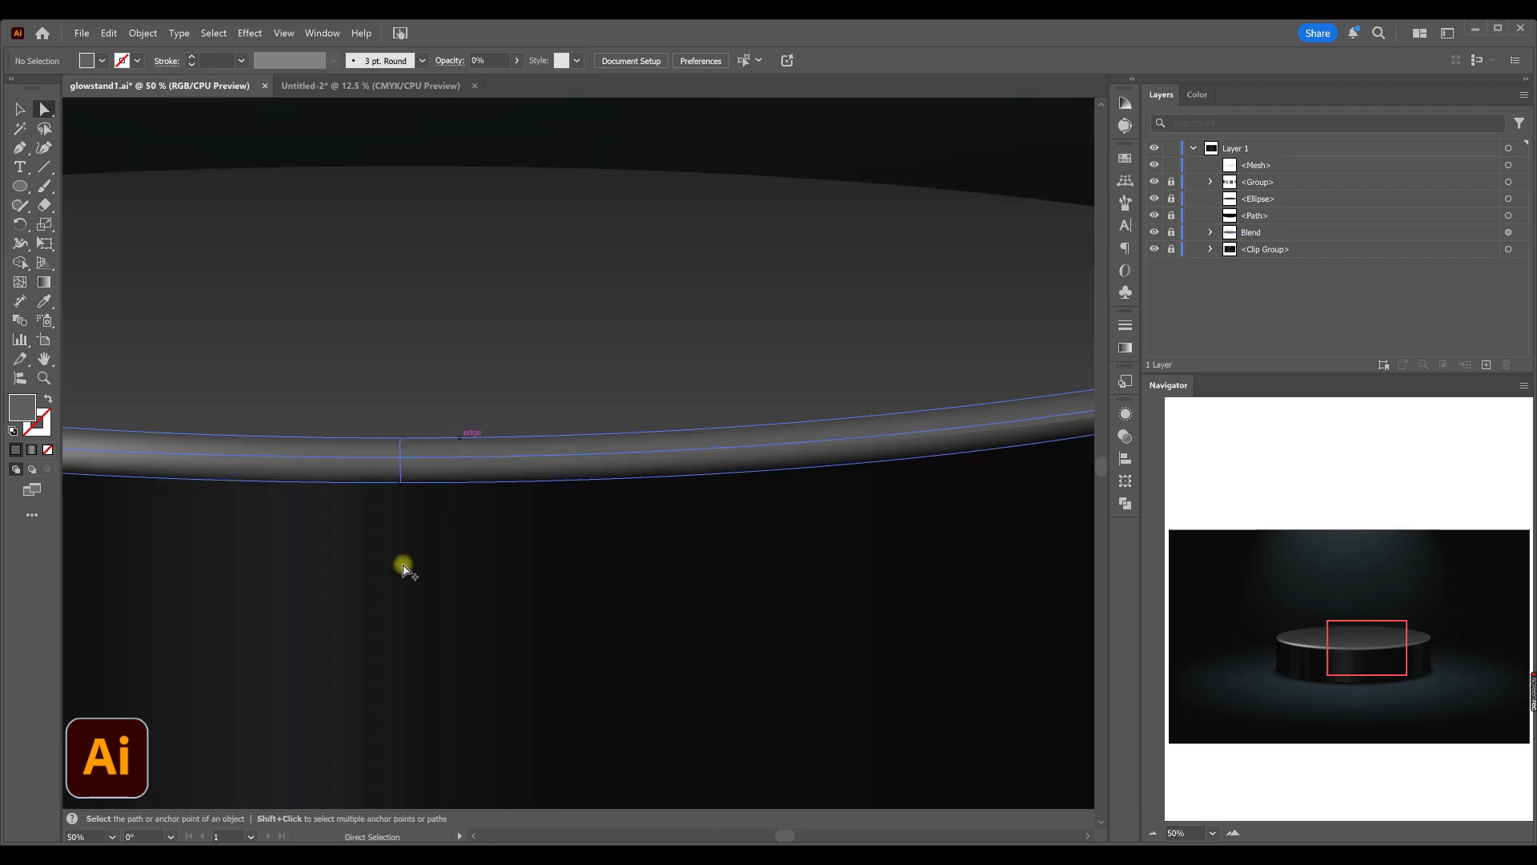
scroll(422, 570, down, 1)
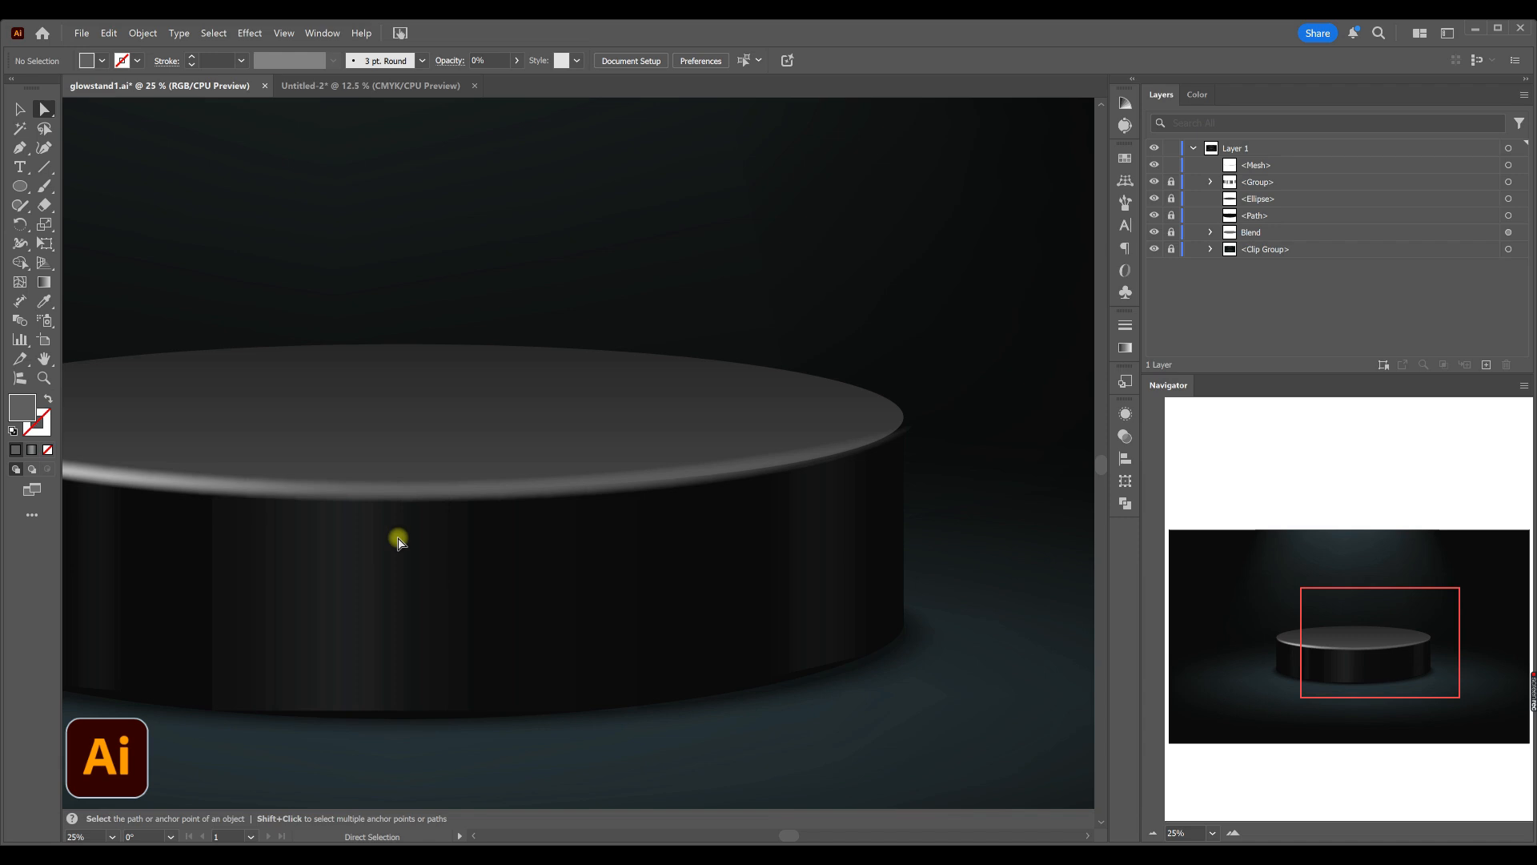
click(403, 506)
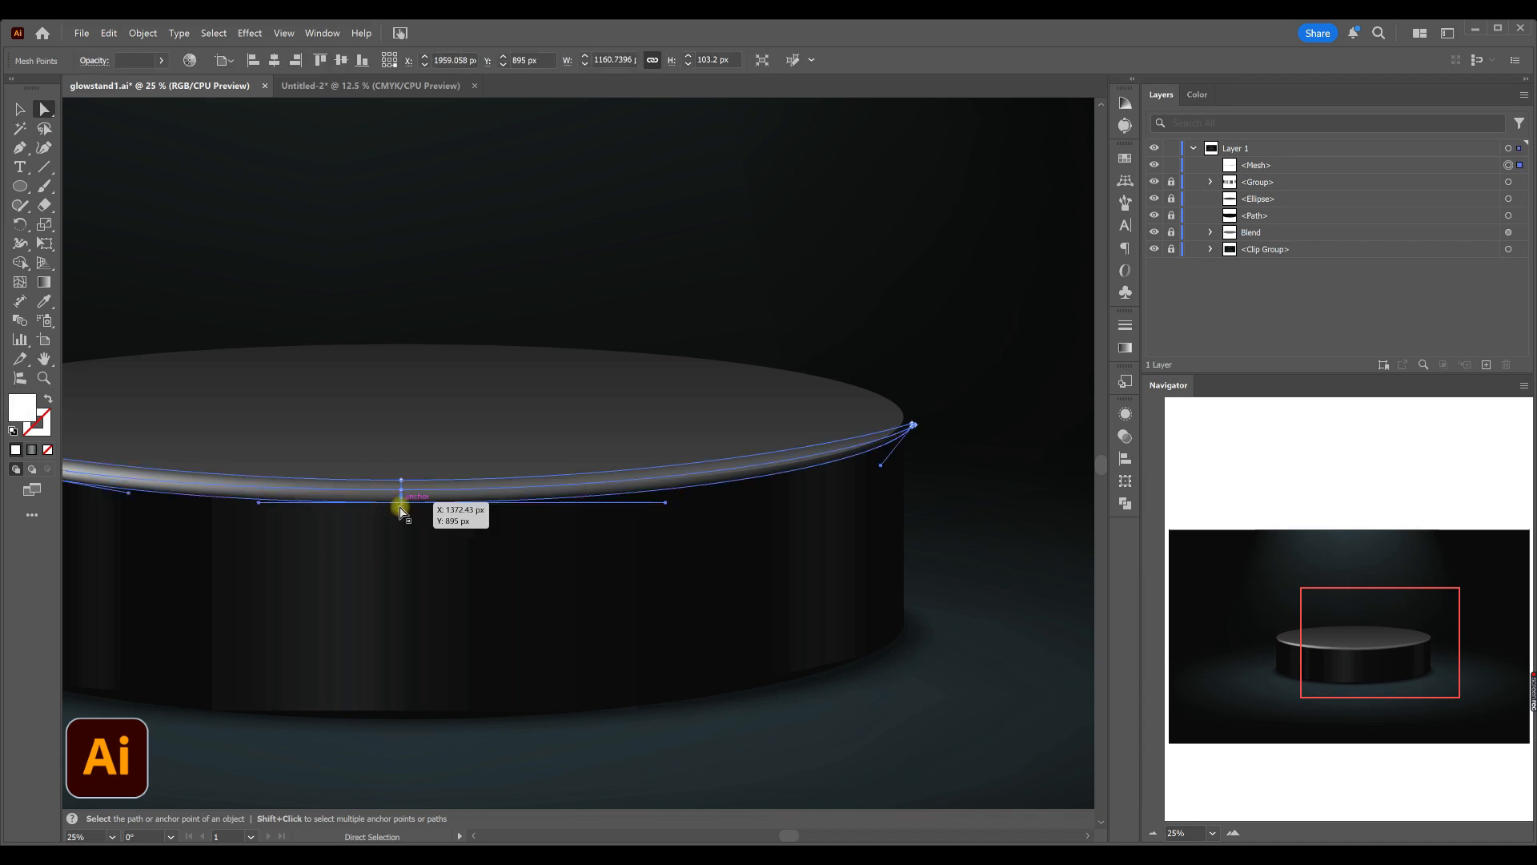
click(21, 410)
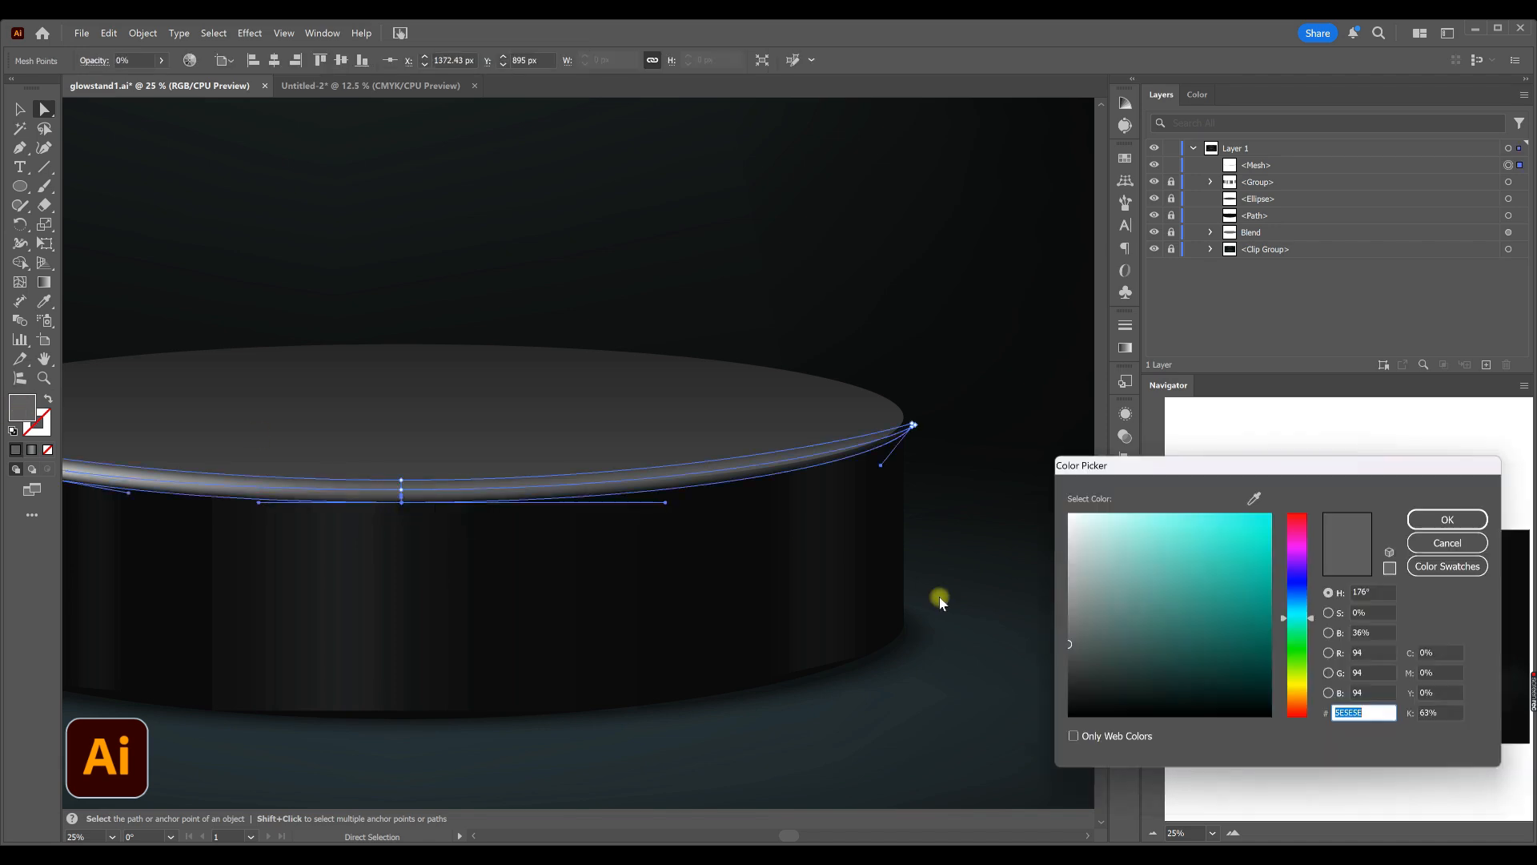
drag(1085, 658, 1055, 692)
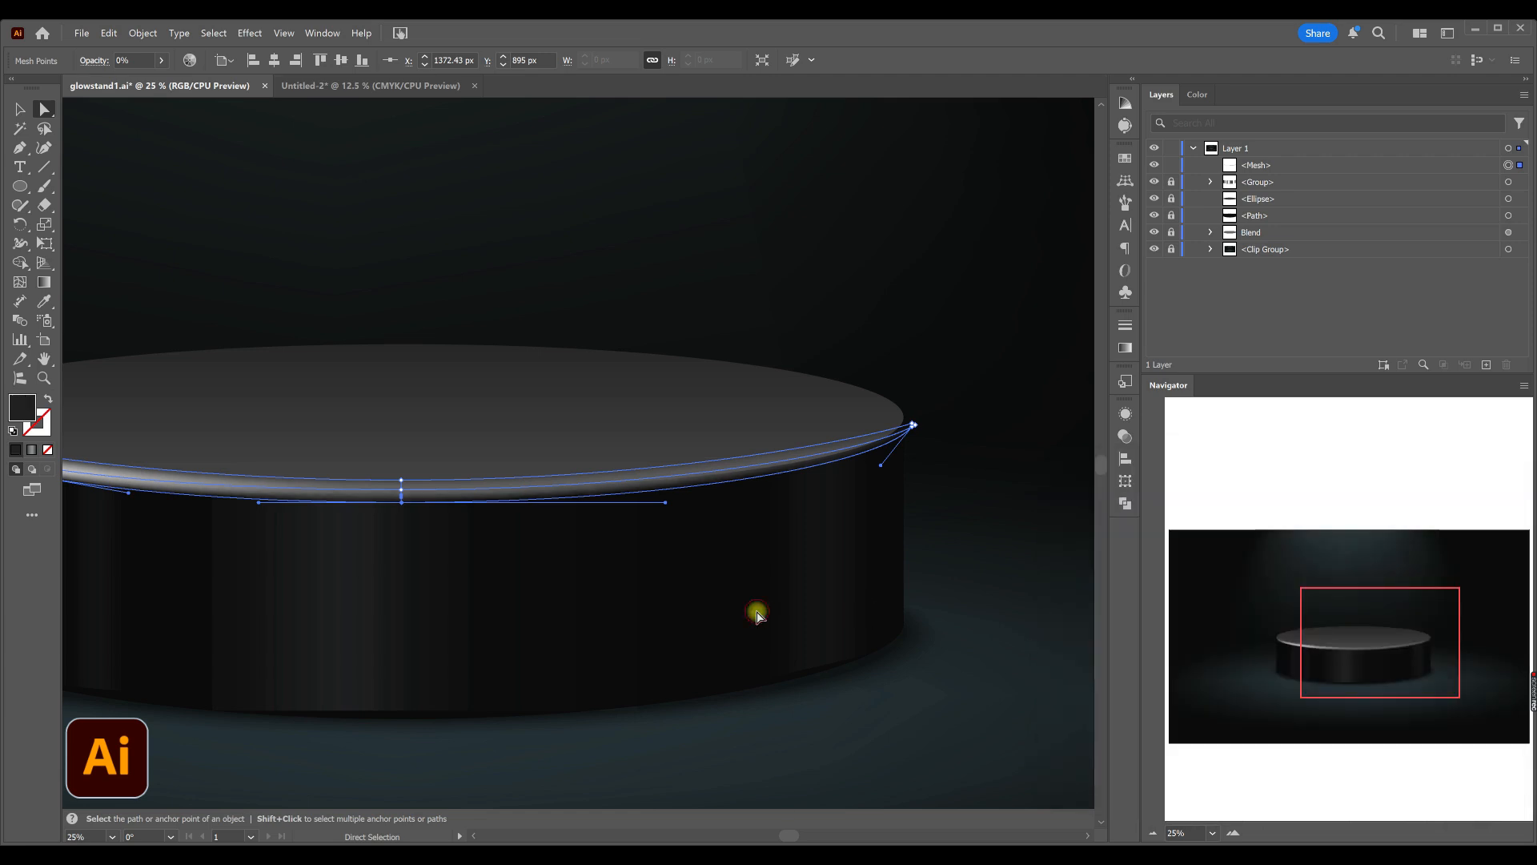
click(756, 615)
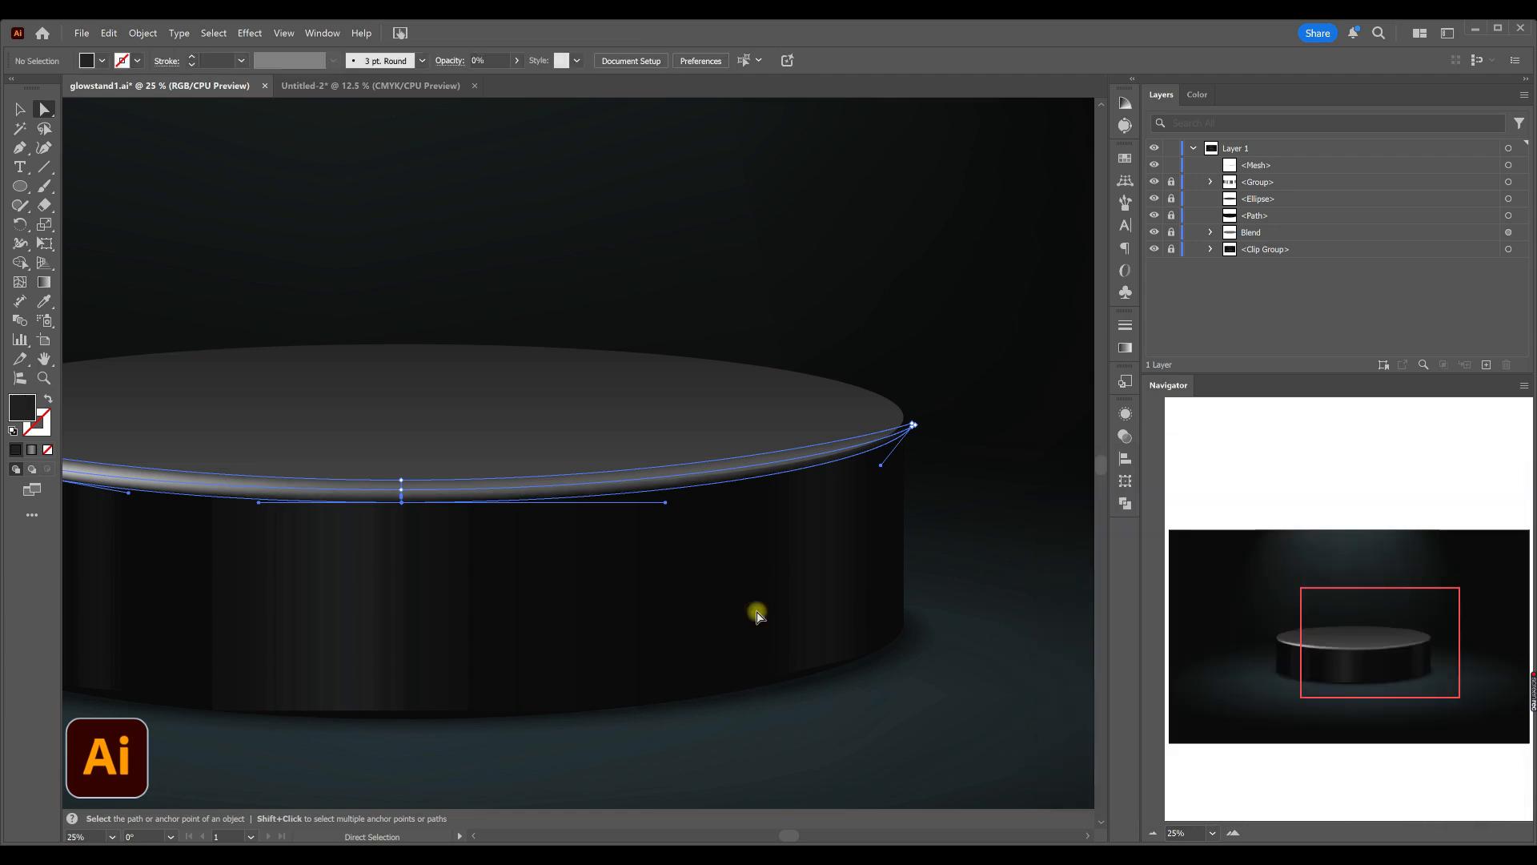
- Recolour the bottom mesh point of the rim mesh's left column to dark grey #191919
key(ctrl+minus)
key(ctrl+minus)
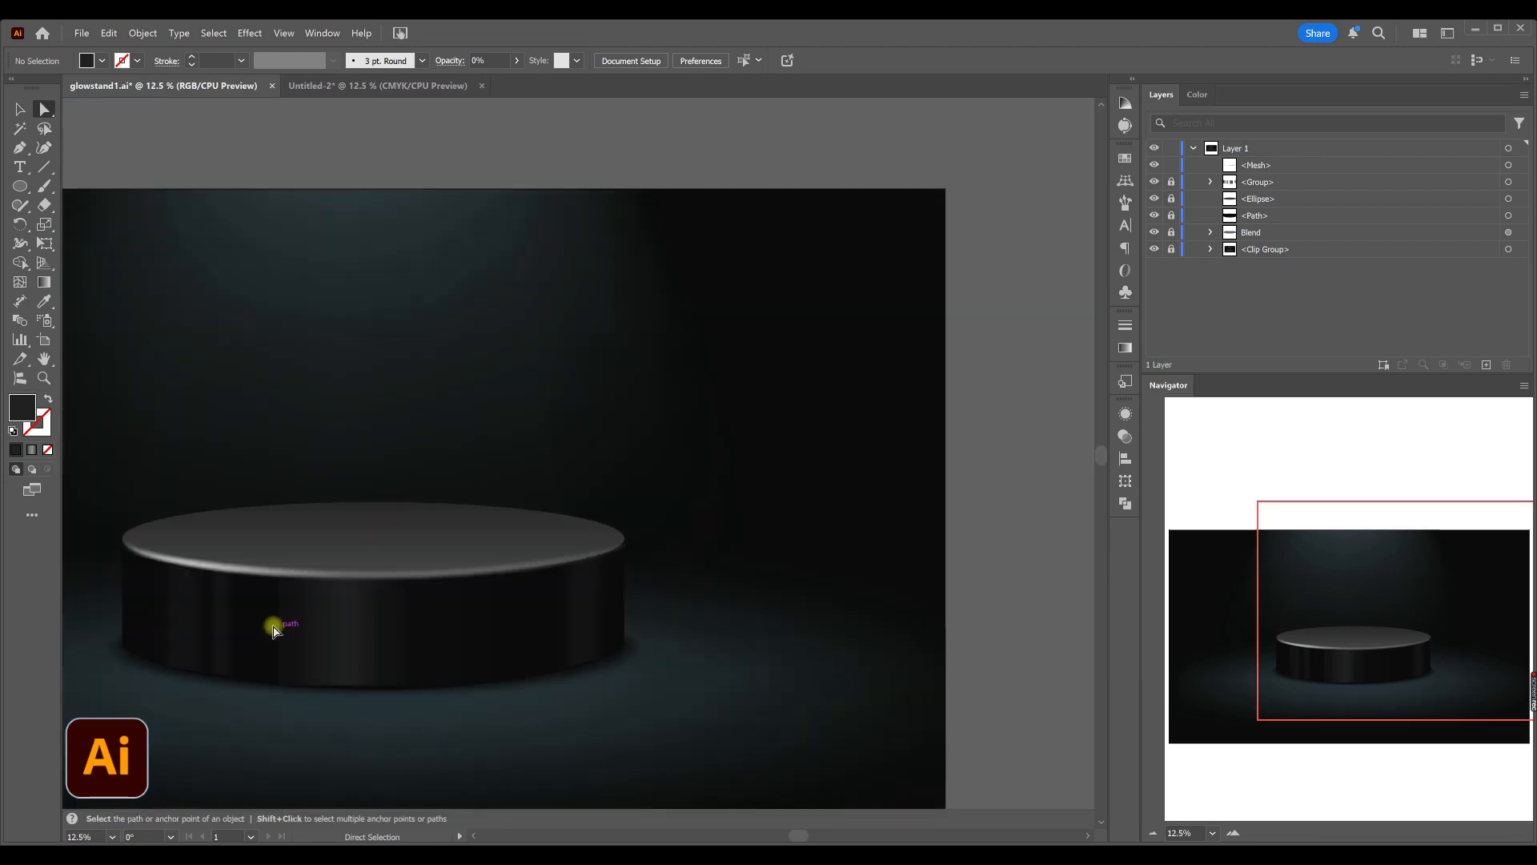
click(188, 570)
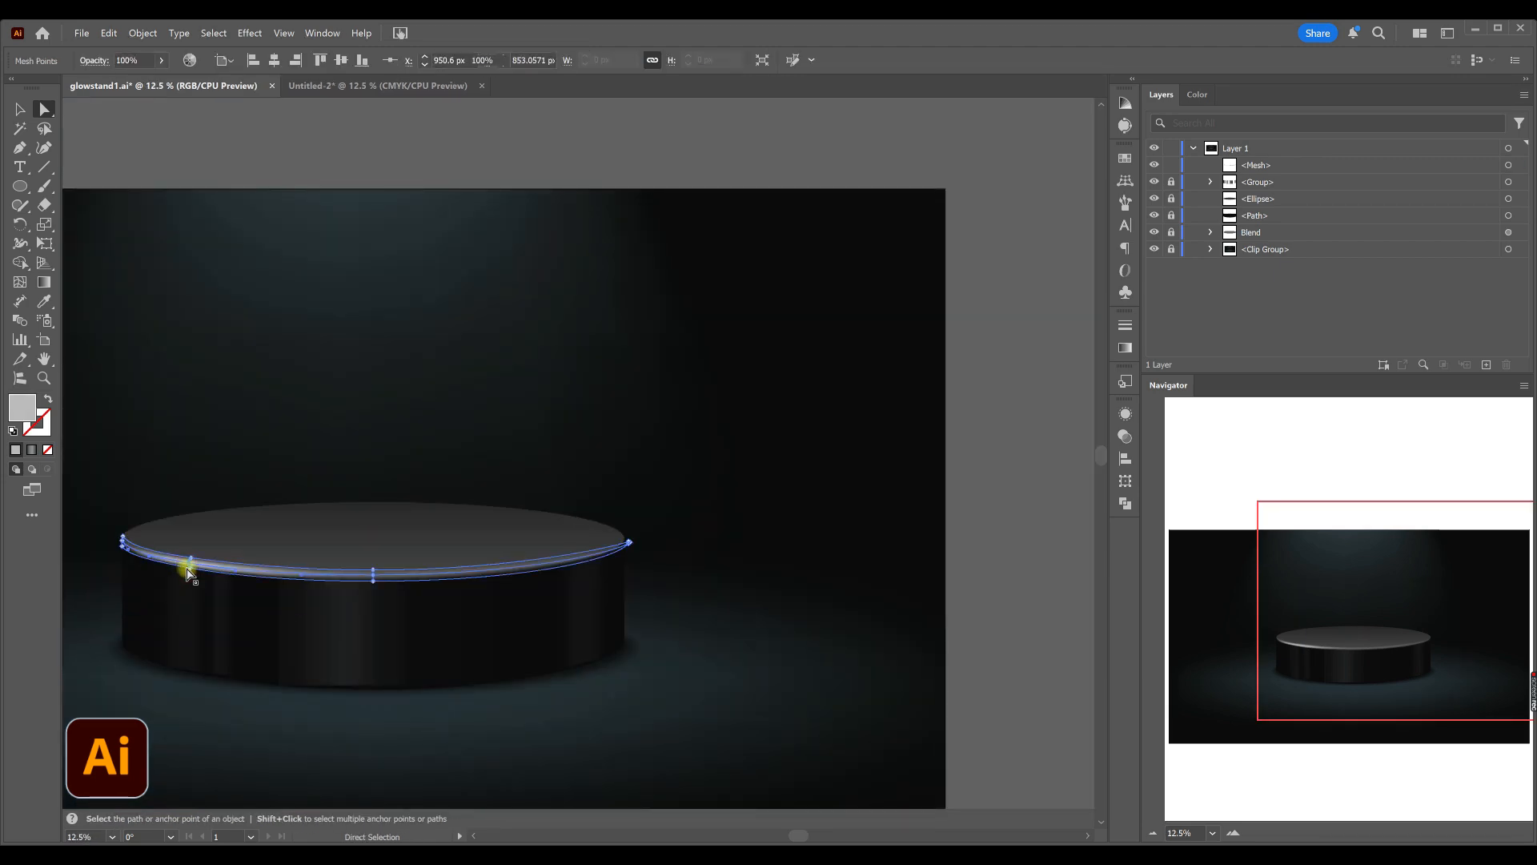
click(189, 568)
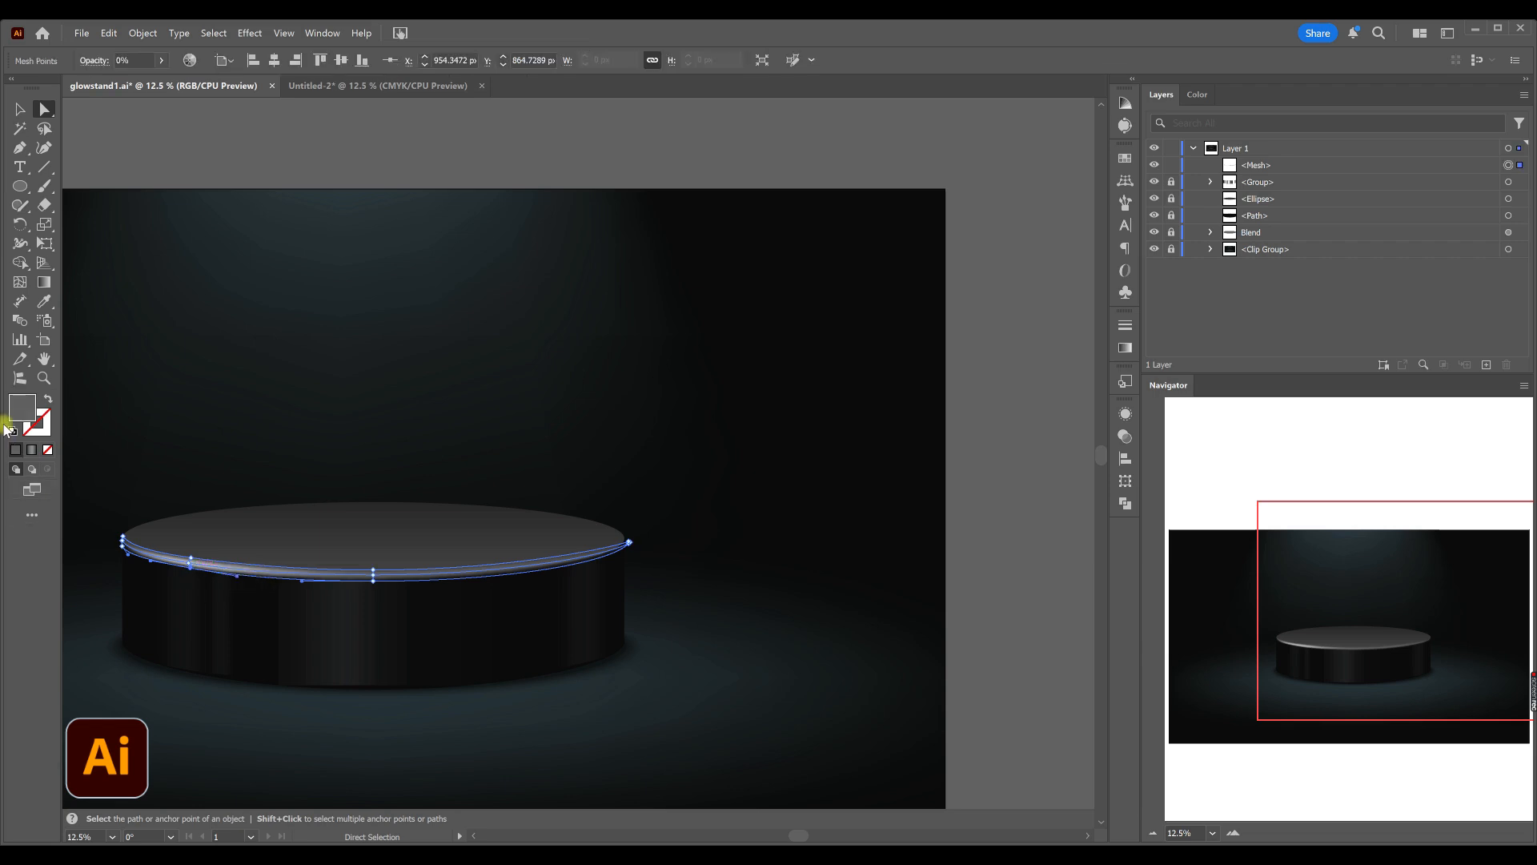
double_click(24, 410)
click(1112, 648)
drag(1089, 675, 1060, 697)
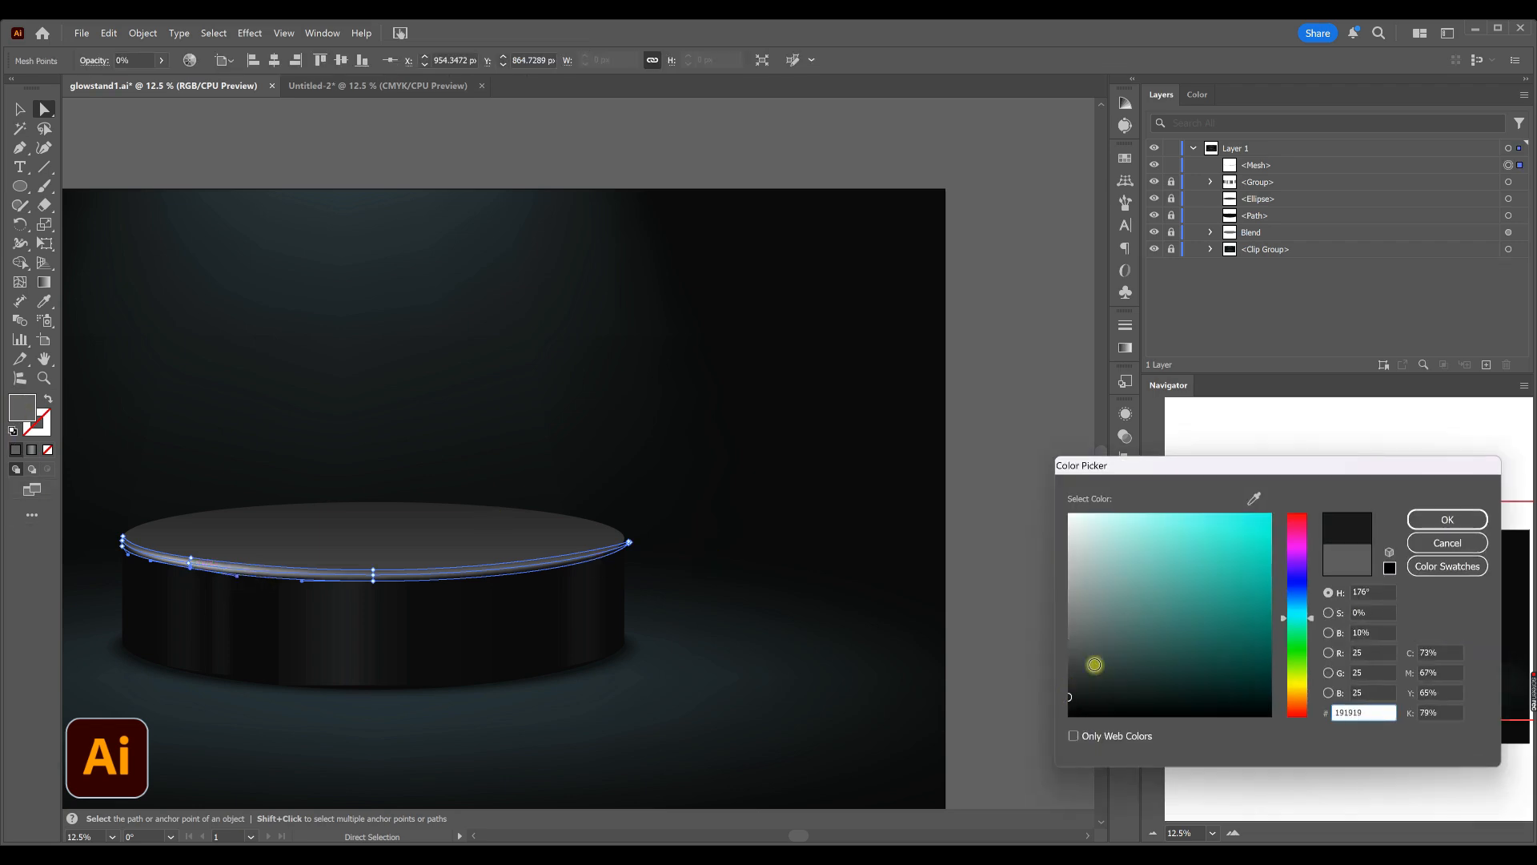
click(1421, 520)
drag(412, 778, 477, 672)
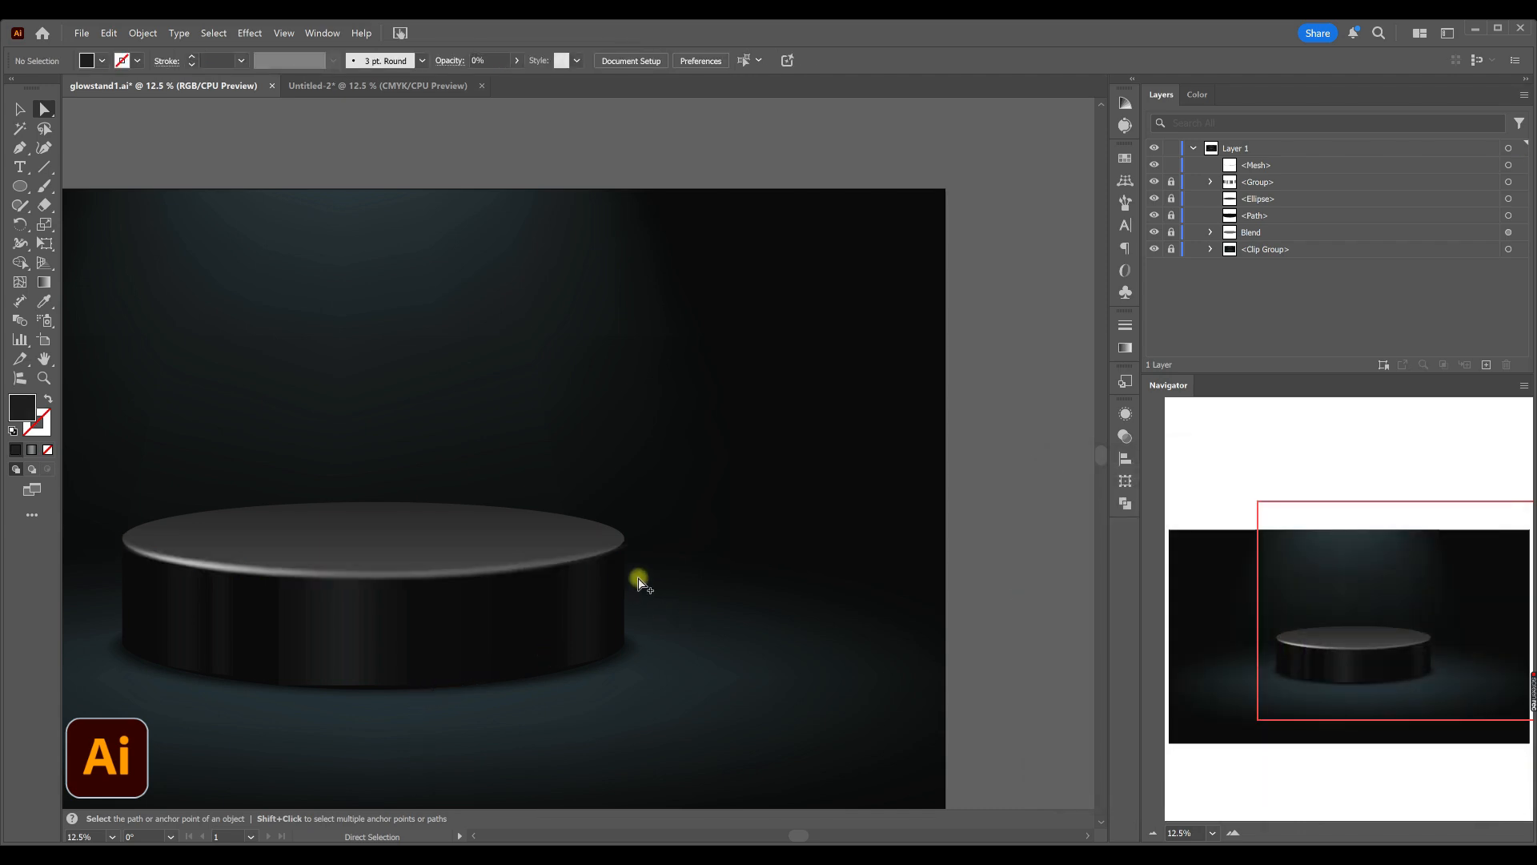
- Add a white mesh column on the right part of the rim mesh and move its bottom point onto the rim's lower edge
scroll(637, 584, up, 2)
scroll(631, 610, up, 1)
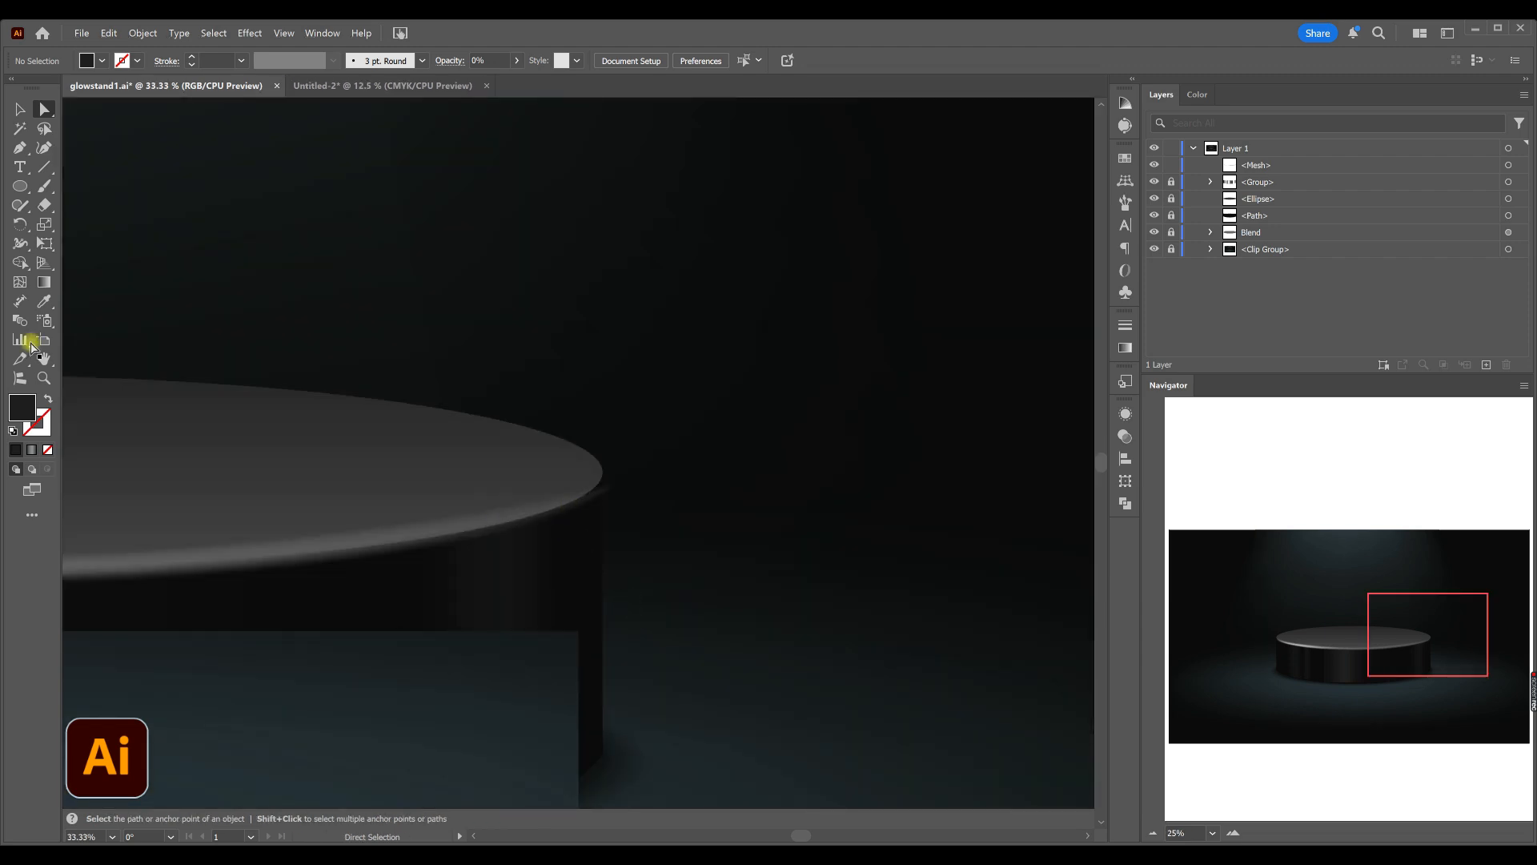
click(19, 283)
click(443, 535)
scroll(457, 551, up, 1)
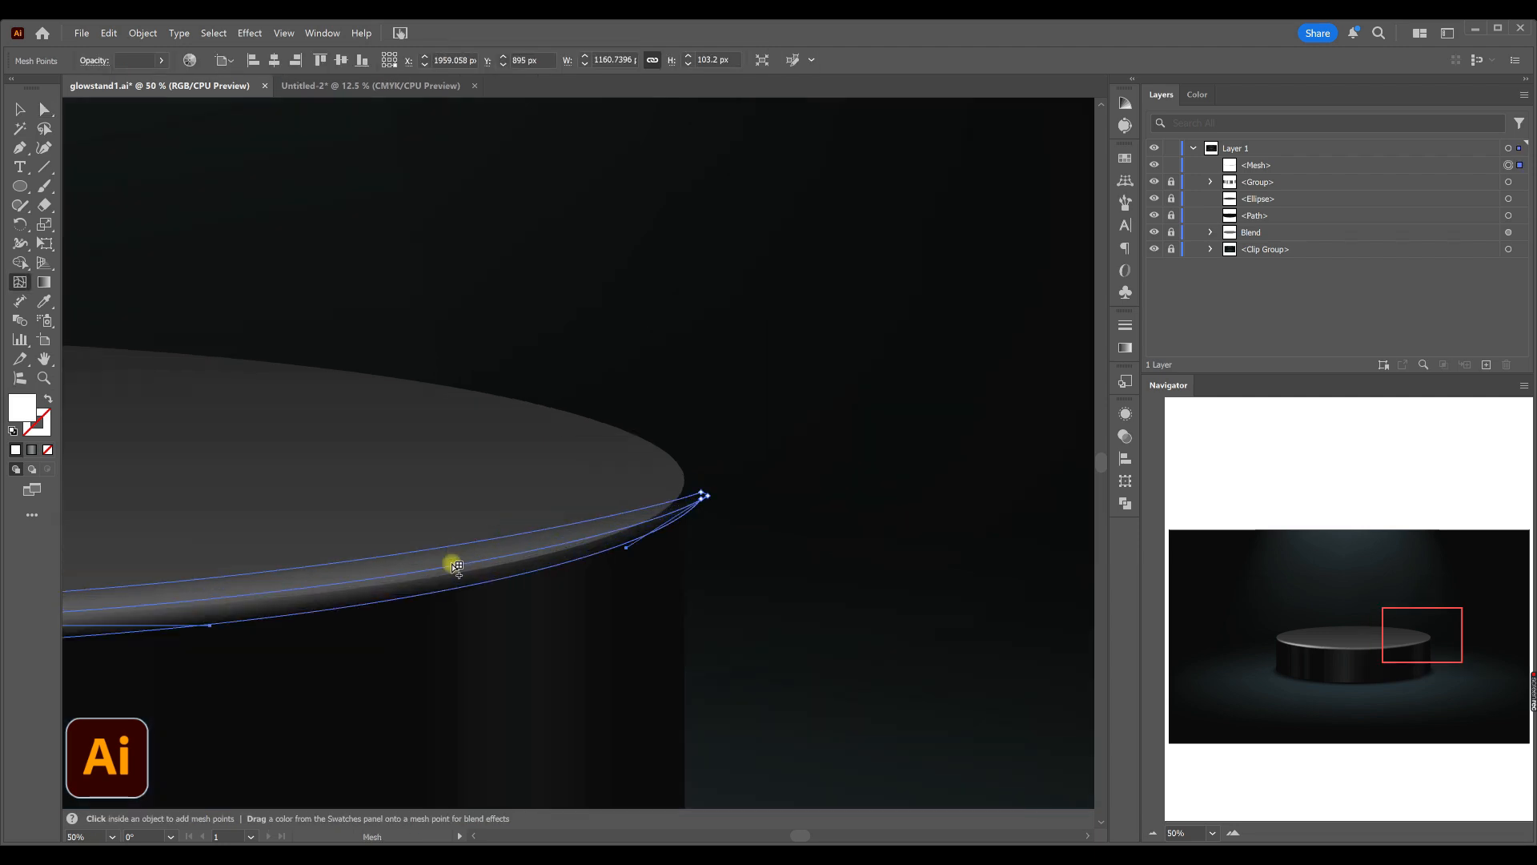
click(460, 571)
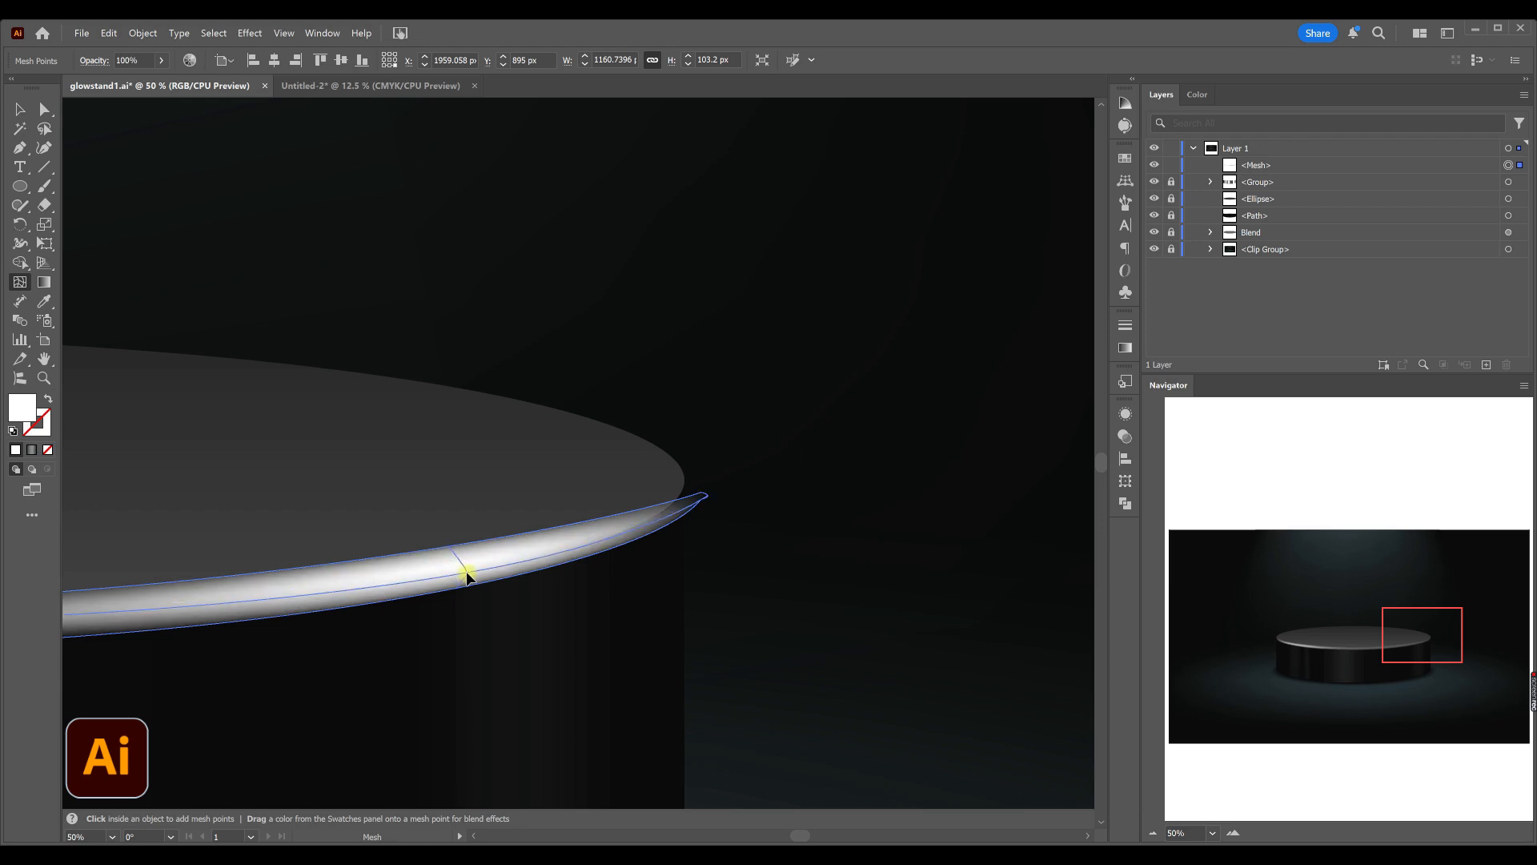
click(465, 588)
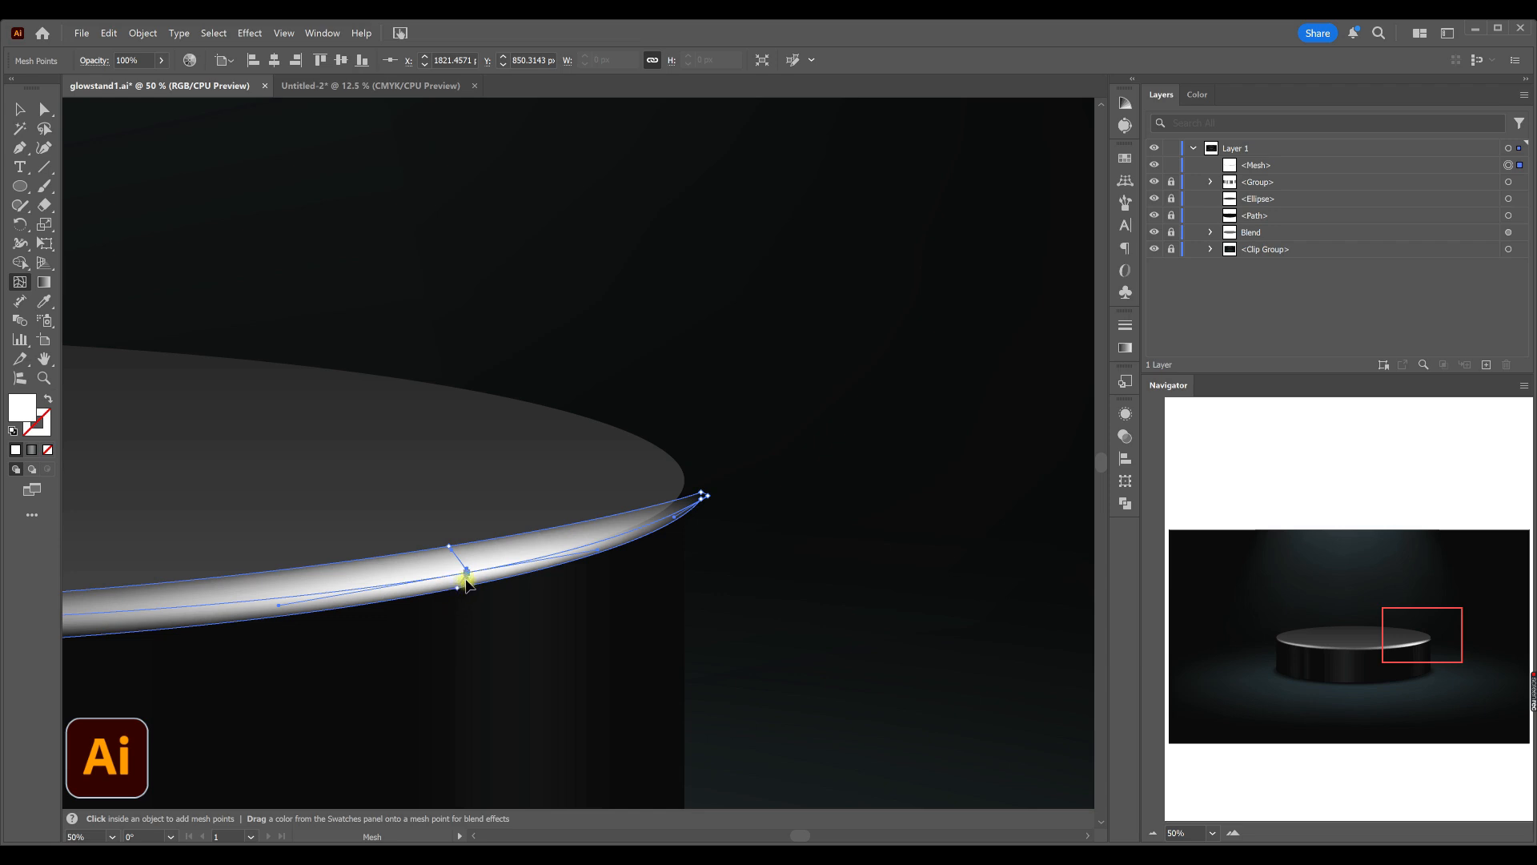
drag(456, 589, 462, 599)
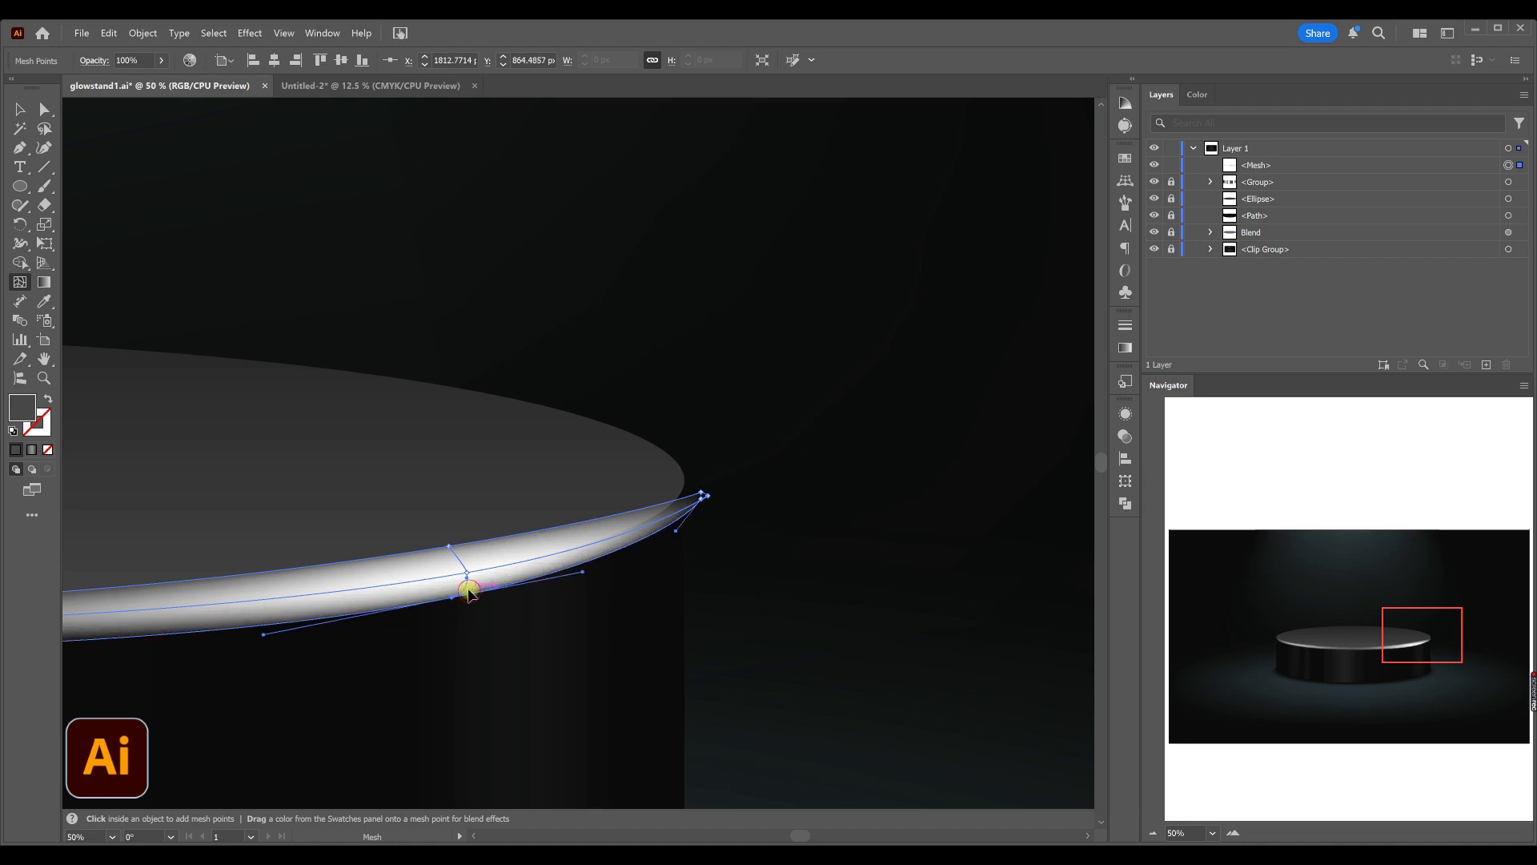
- Align the mesh's right-end points with the podium's right edge and move the new right column's top point slightly down
drag(701, 492, 662, 518)
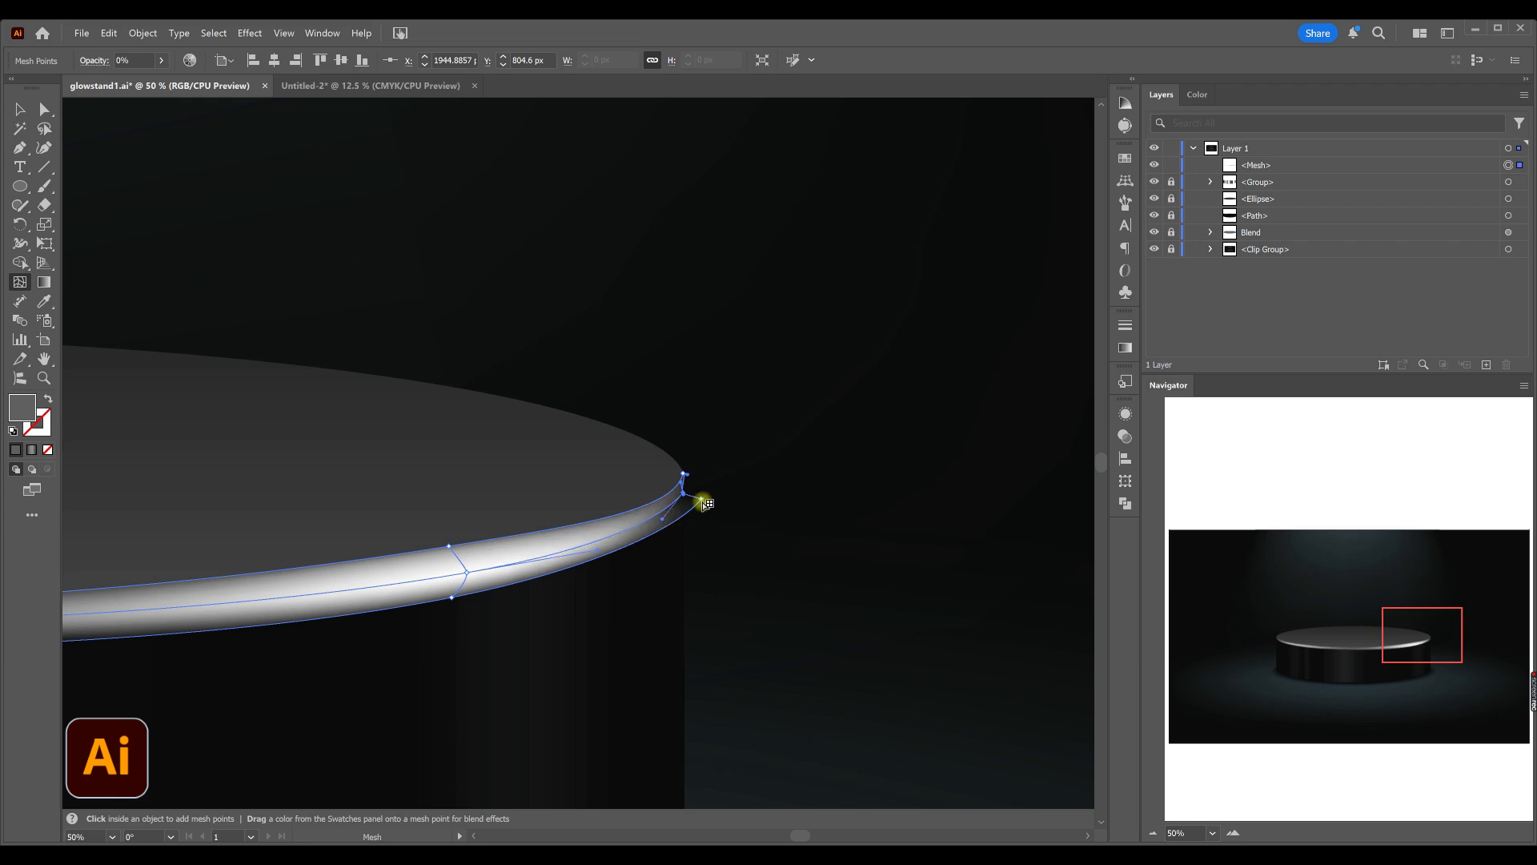
drag(701, 500, 690, 534)
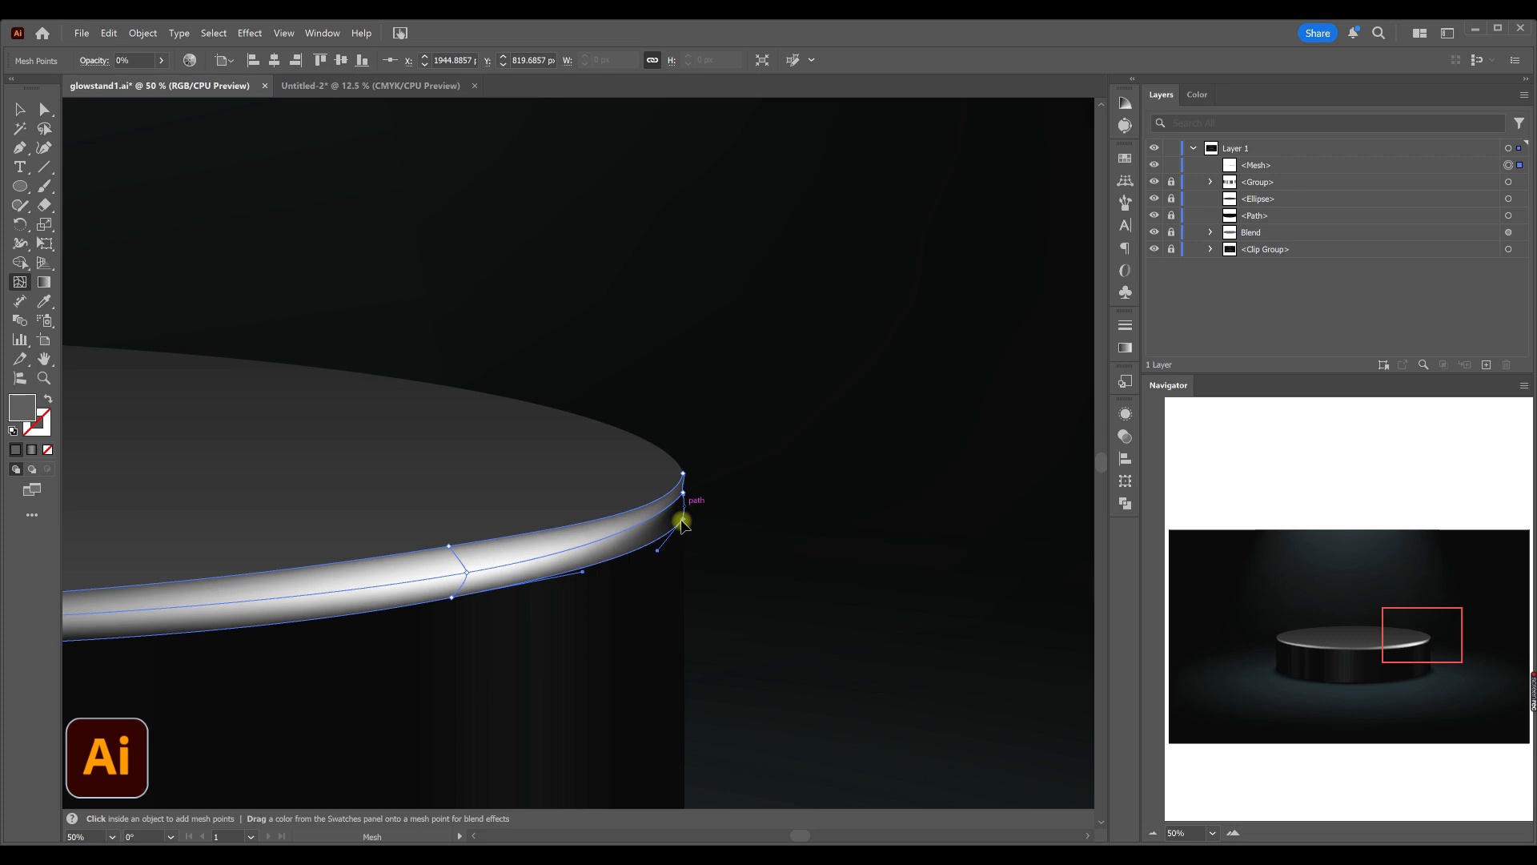
drag(683, 516, 683, 512)
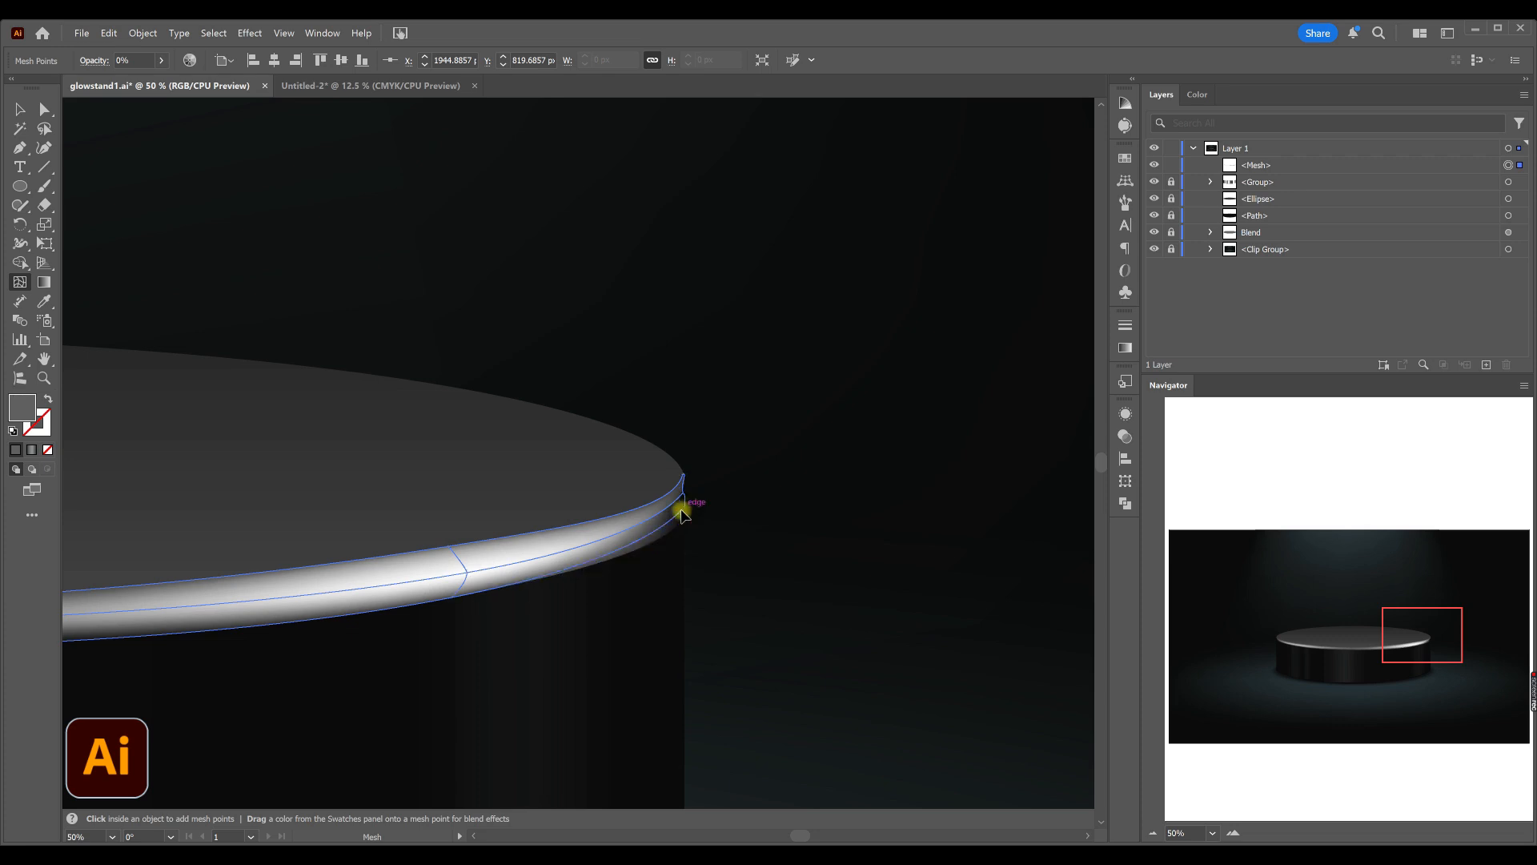
click(468, 566)
click(450, 556)
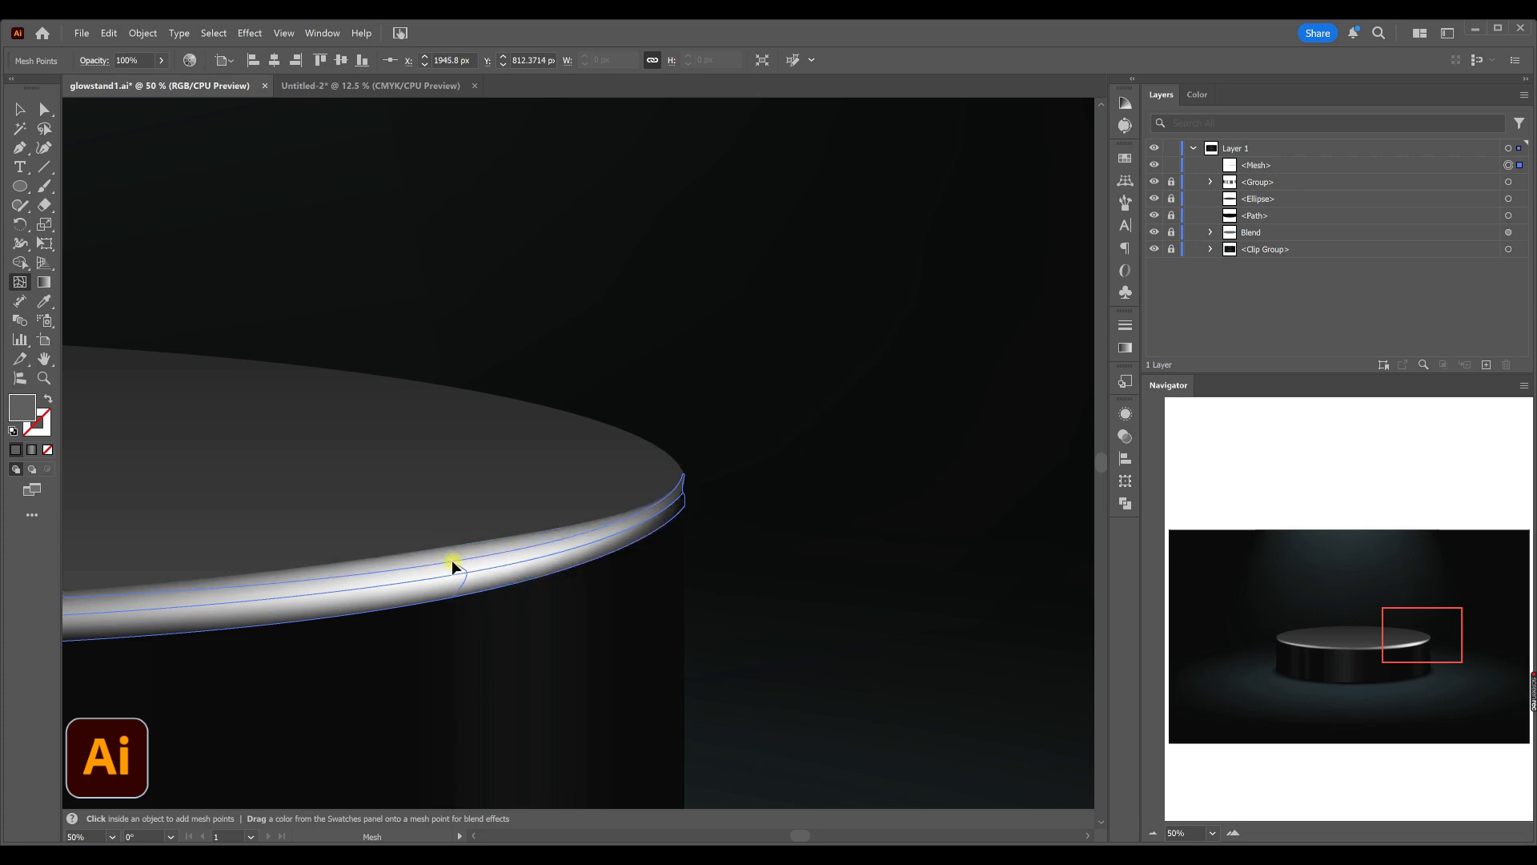
click(453, 601)
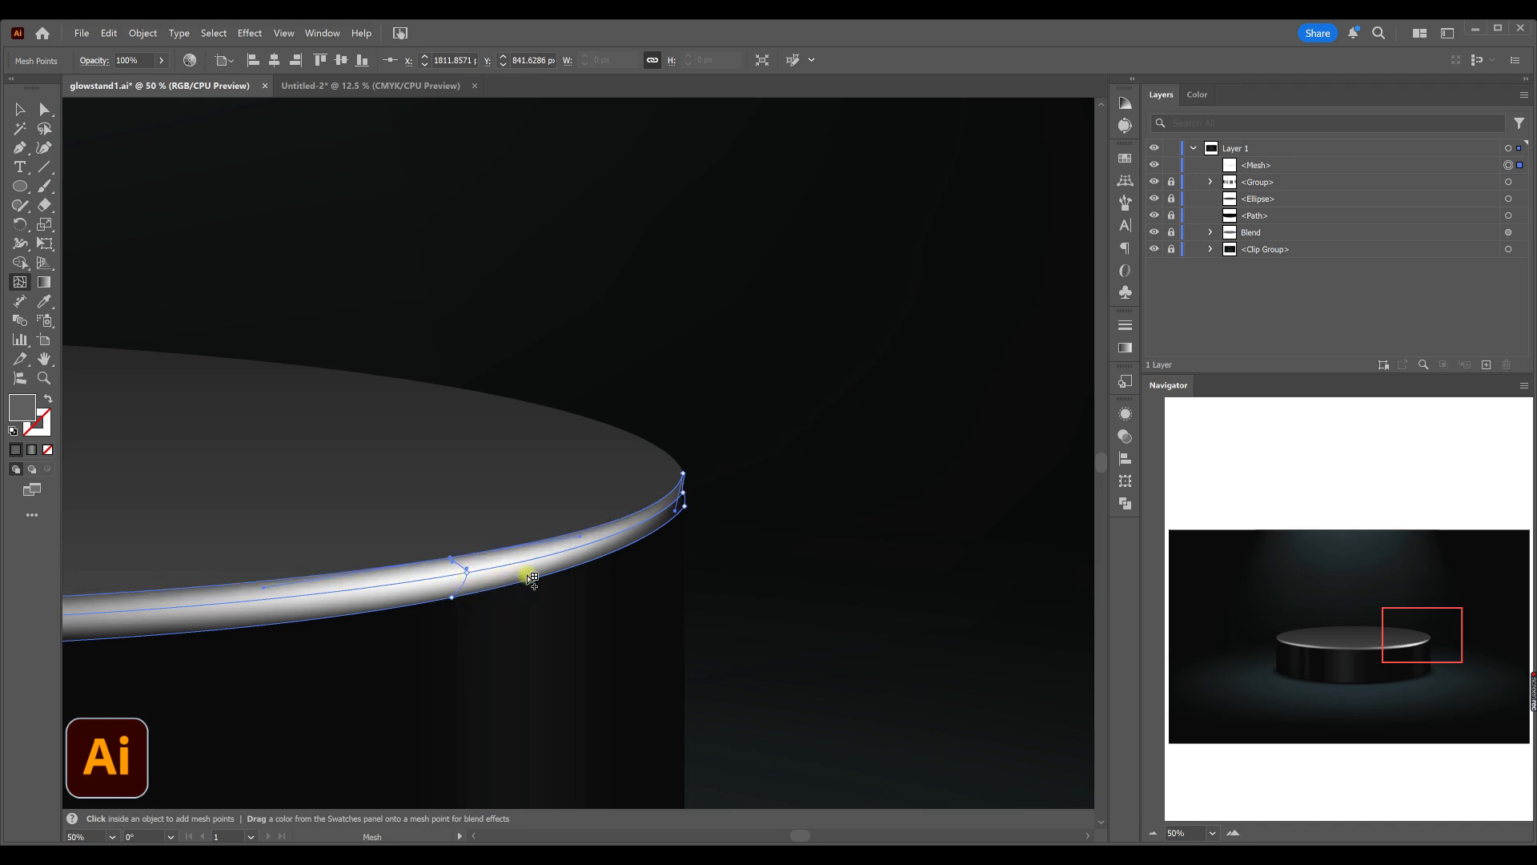
scroll(575, 590, down, 2)
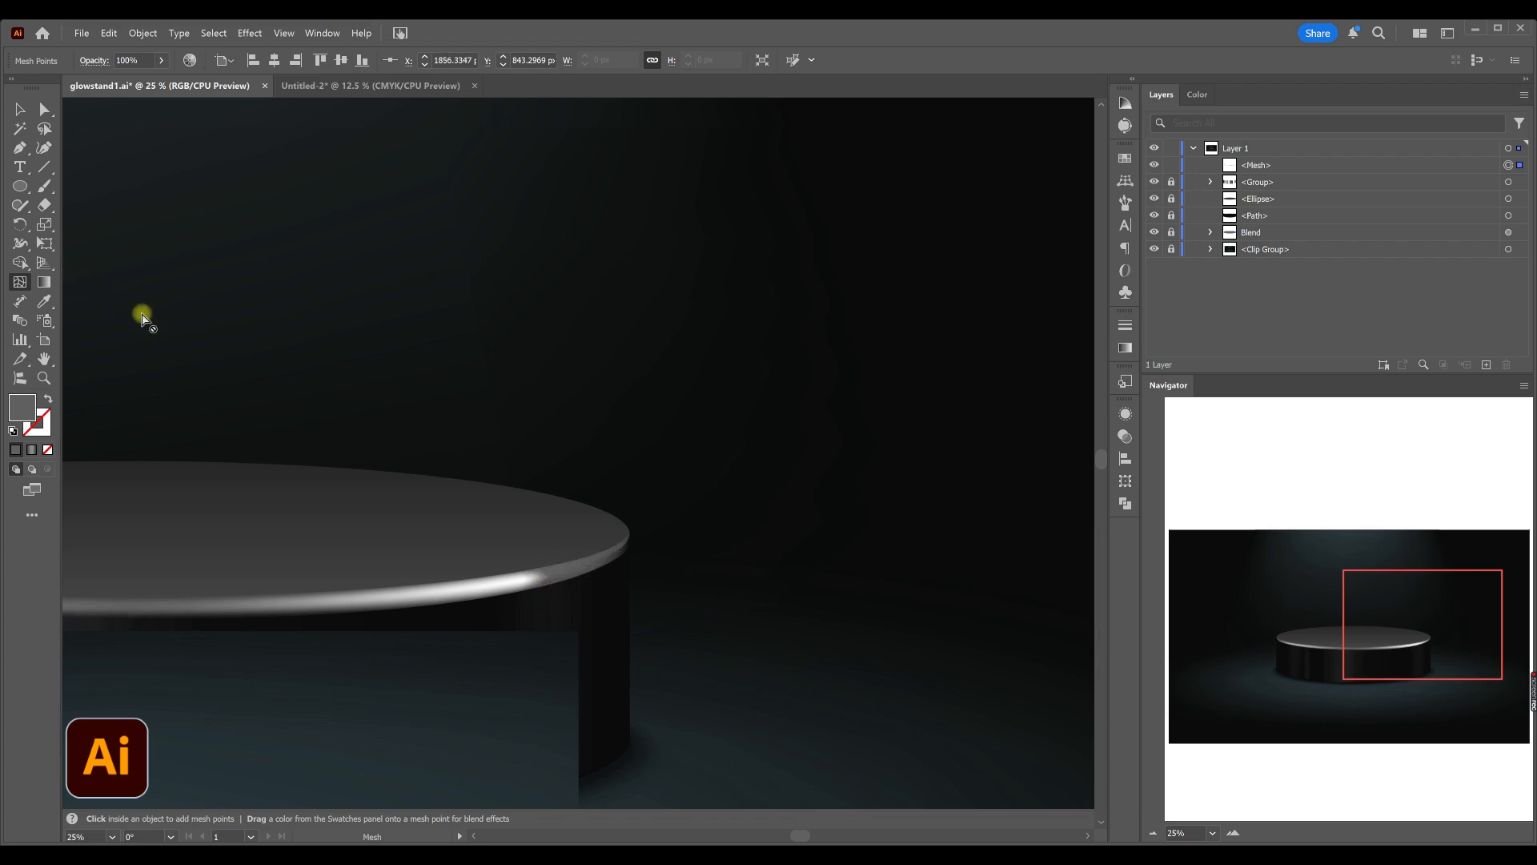
key(ctrl+z)
- Recolour the centre point of the new right column with the grey sampled from the middle column's centre
click(44, 109)
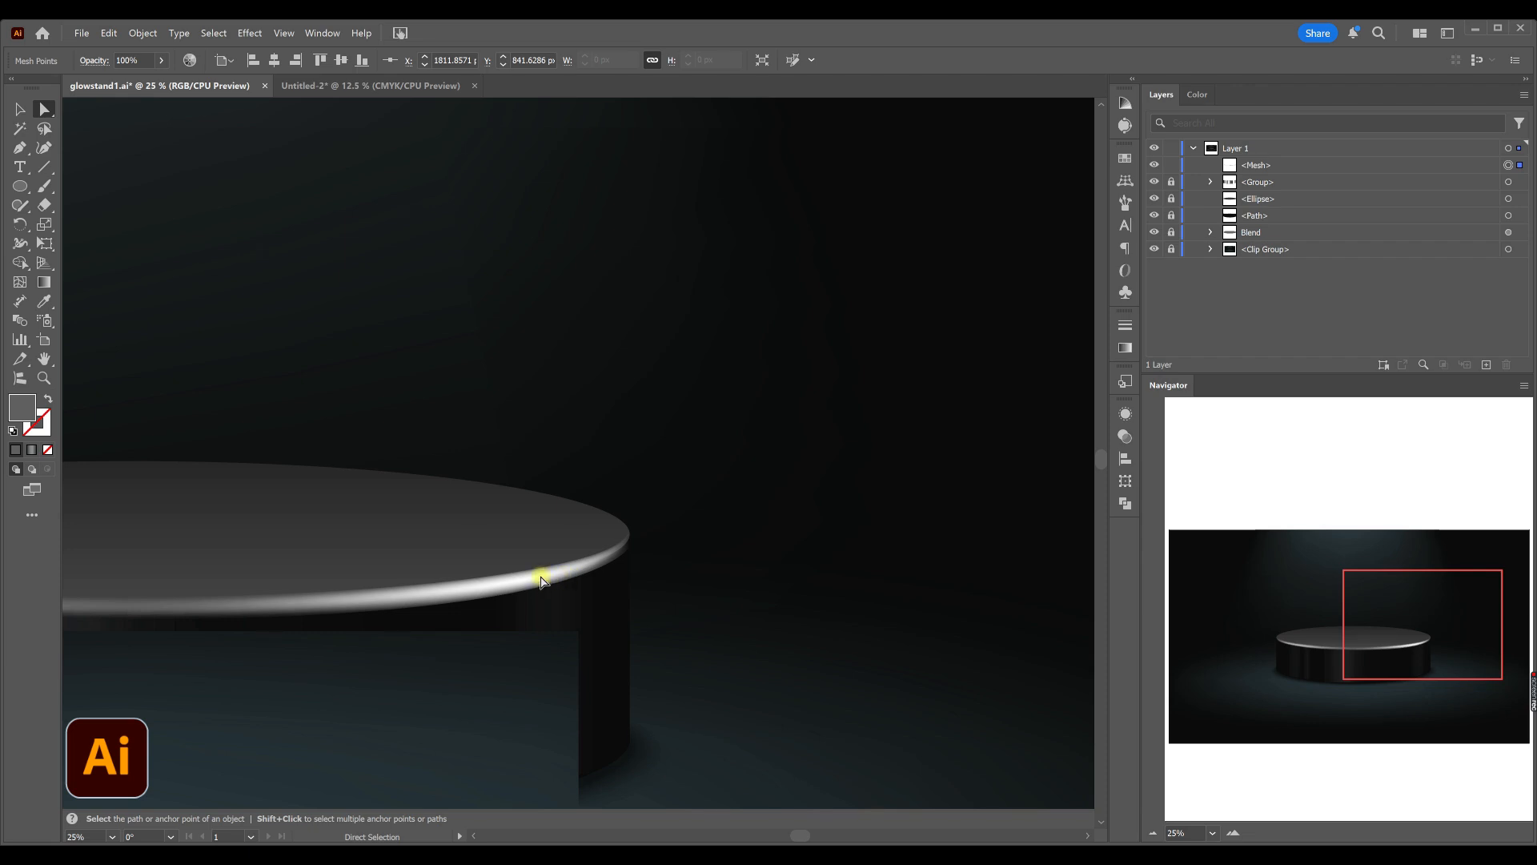
click(514, 591)
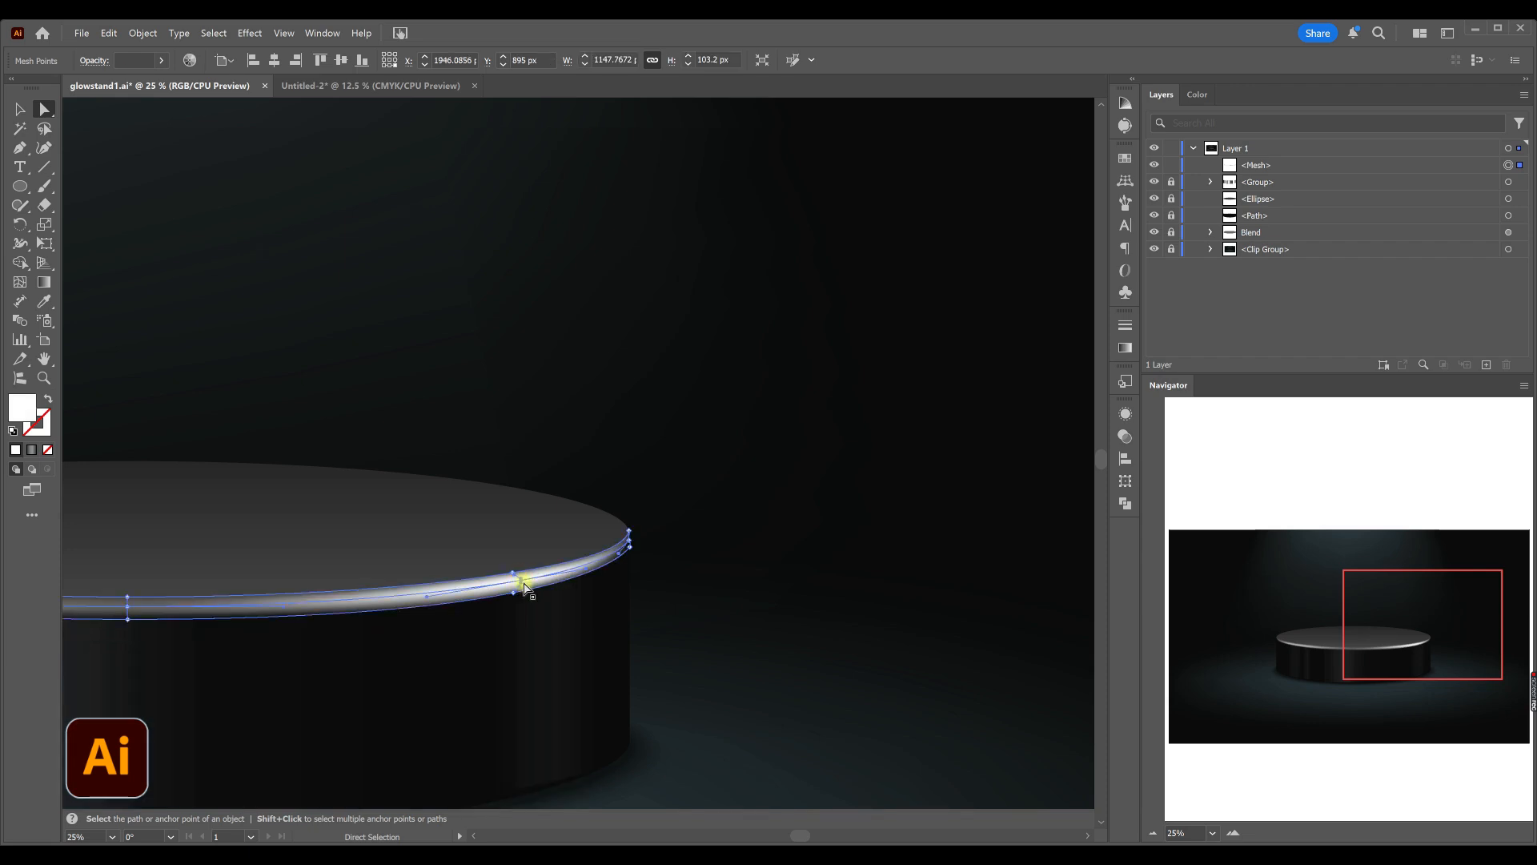
click(44, 301)
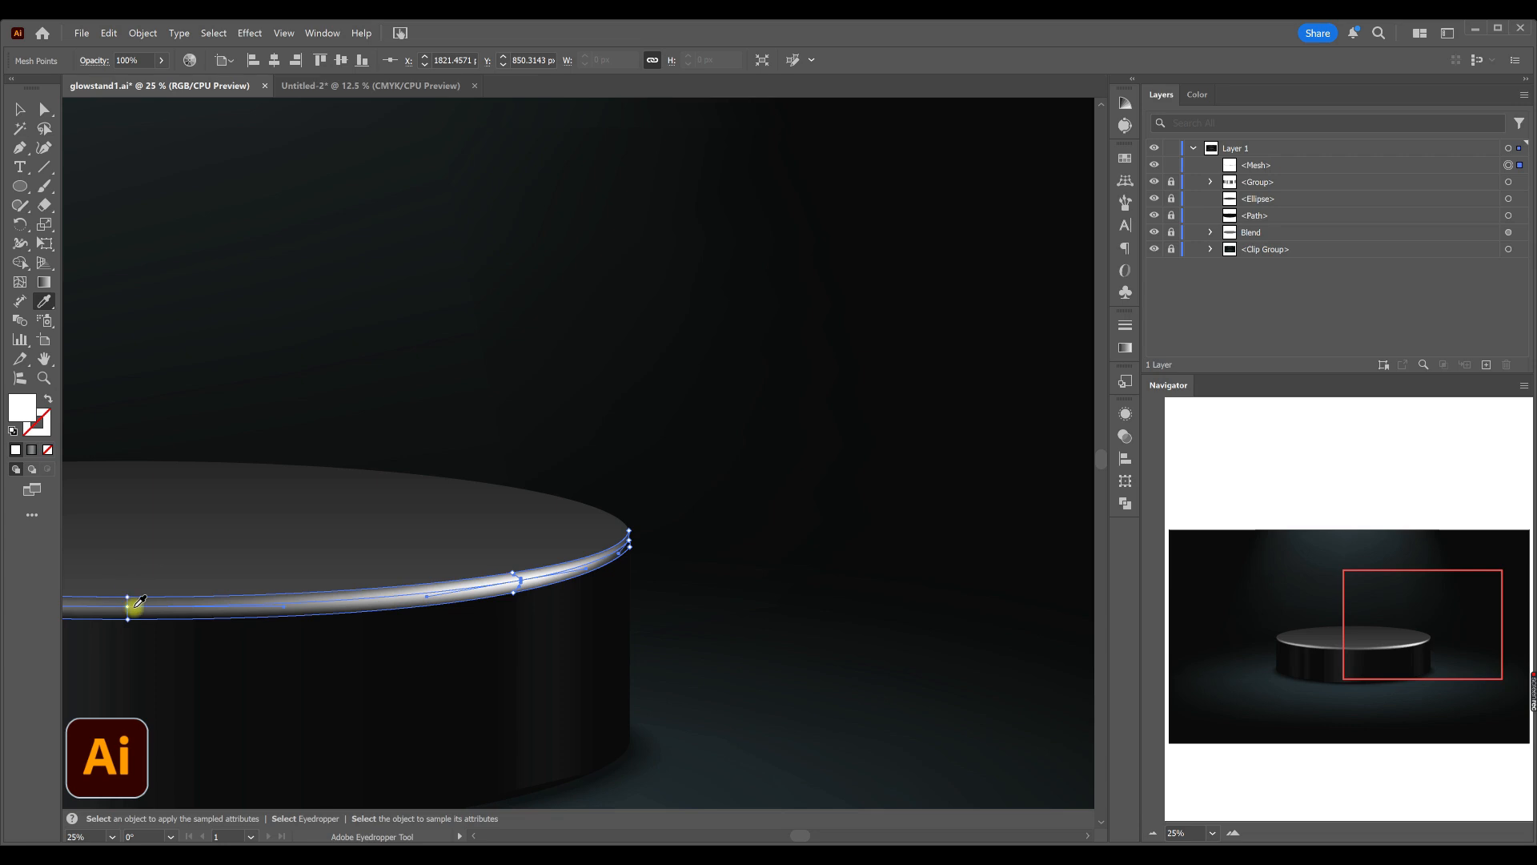
click(133, 602)
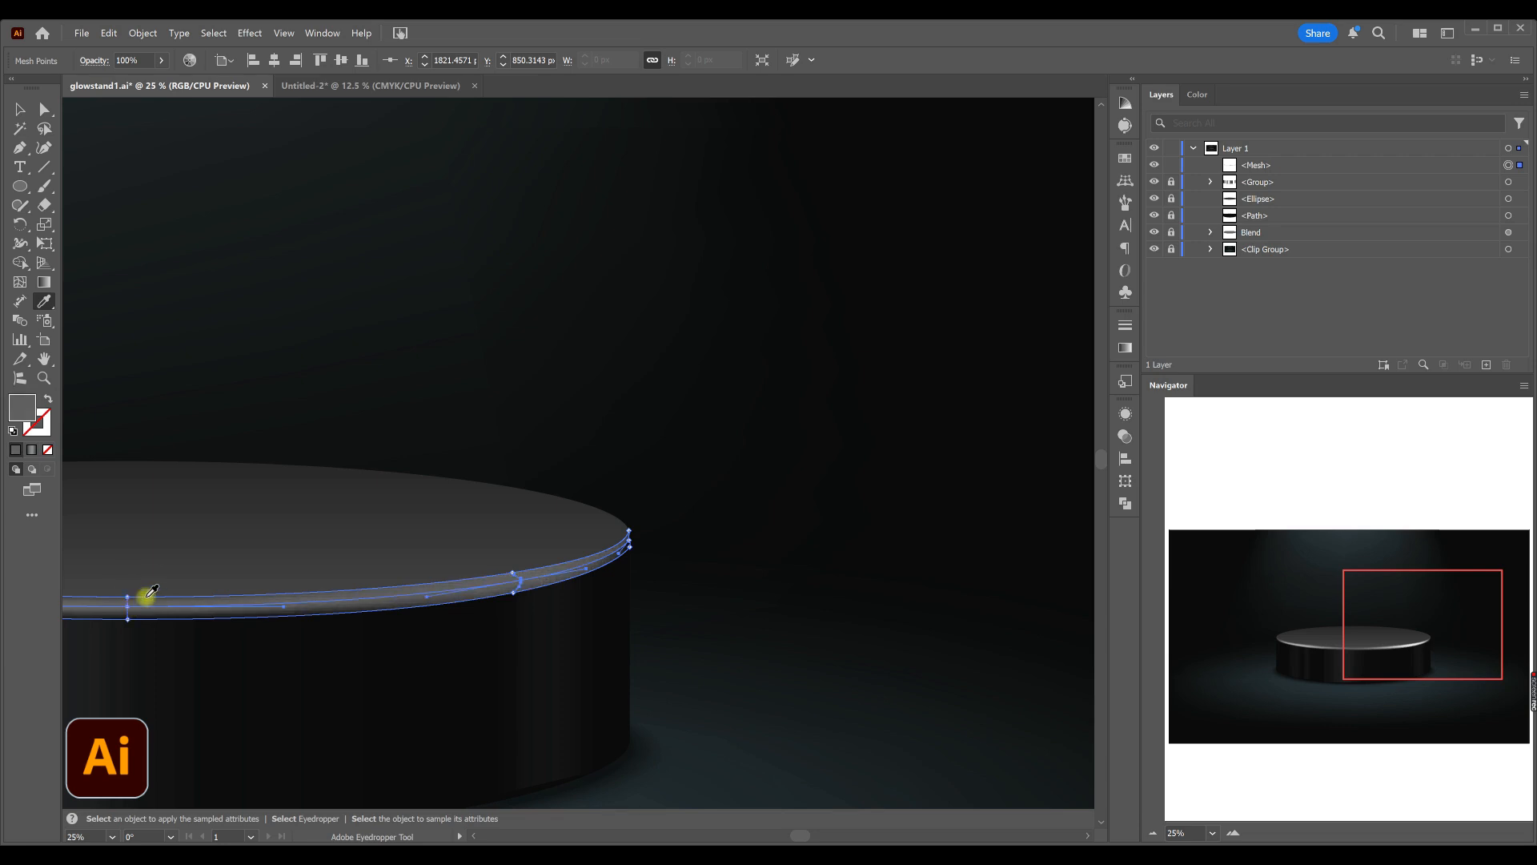
- Set the opacity of the right column's top and bottom mesh points to 0%
click(44, 110)
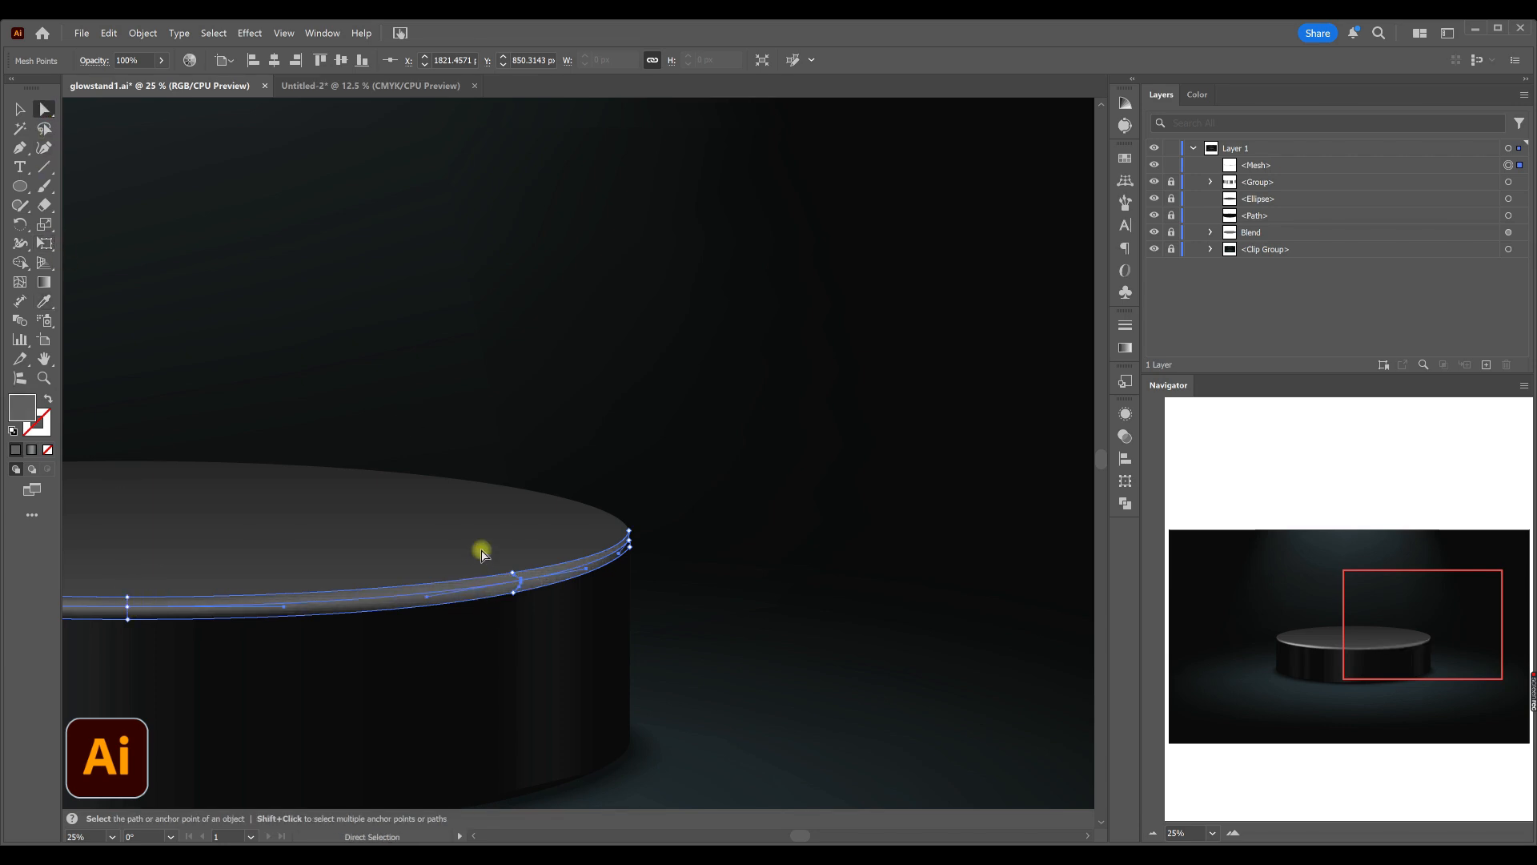
click(521, 586)
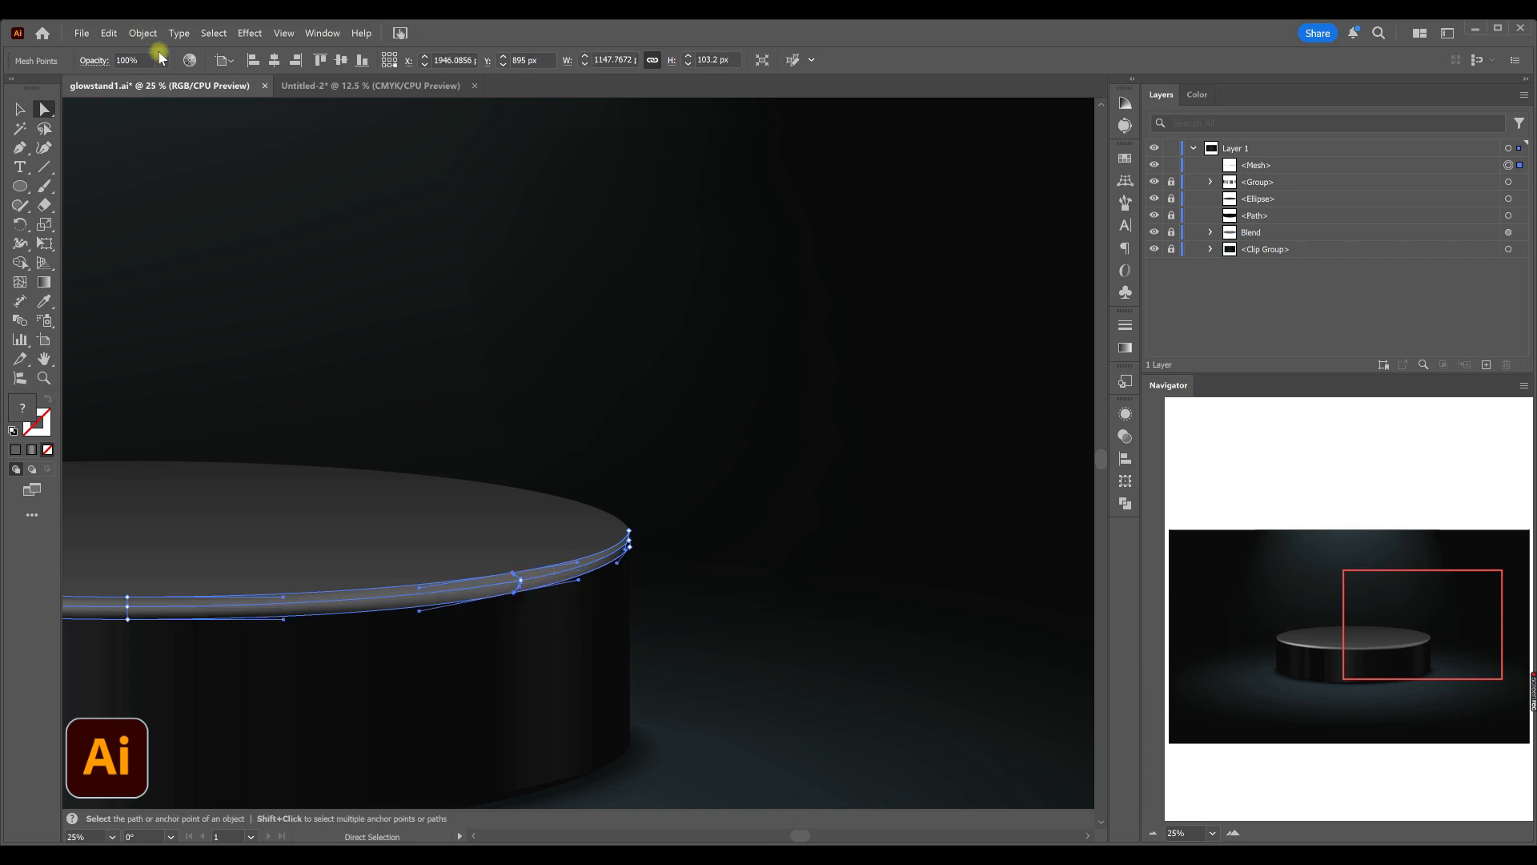
drag(161, 71, 62, 93)
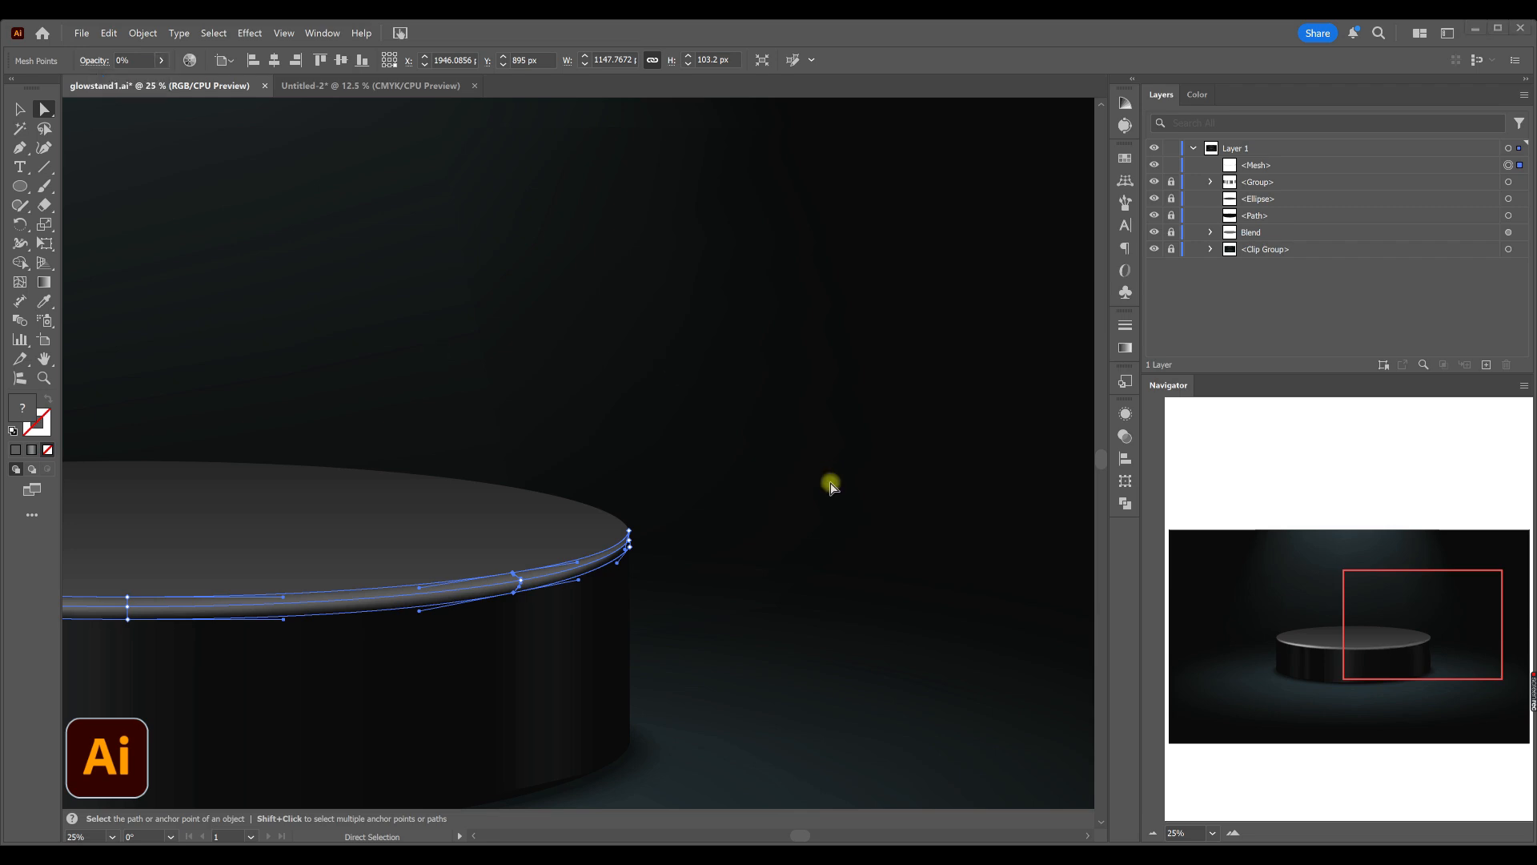
key(ctrl+shift+a)
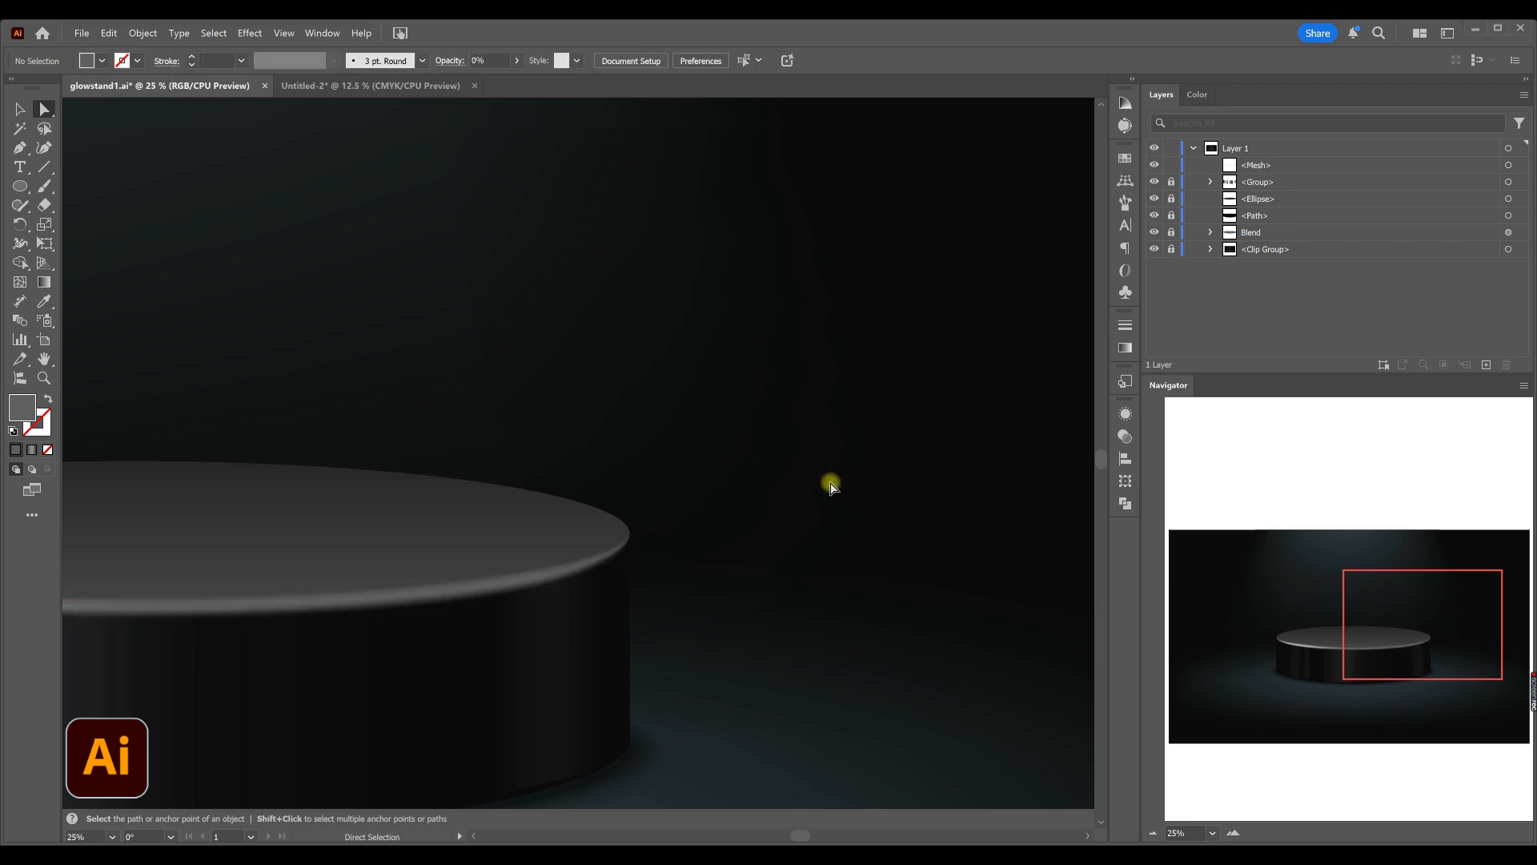
- Reshape the direction handles of the right column's top point and the right-end top point to smooth the rim mesh
scroll(493, 601, up, 3)
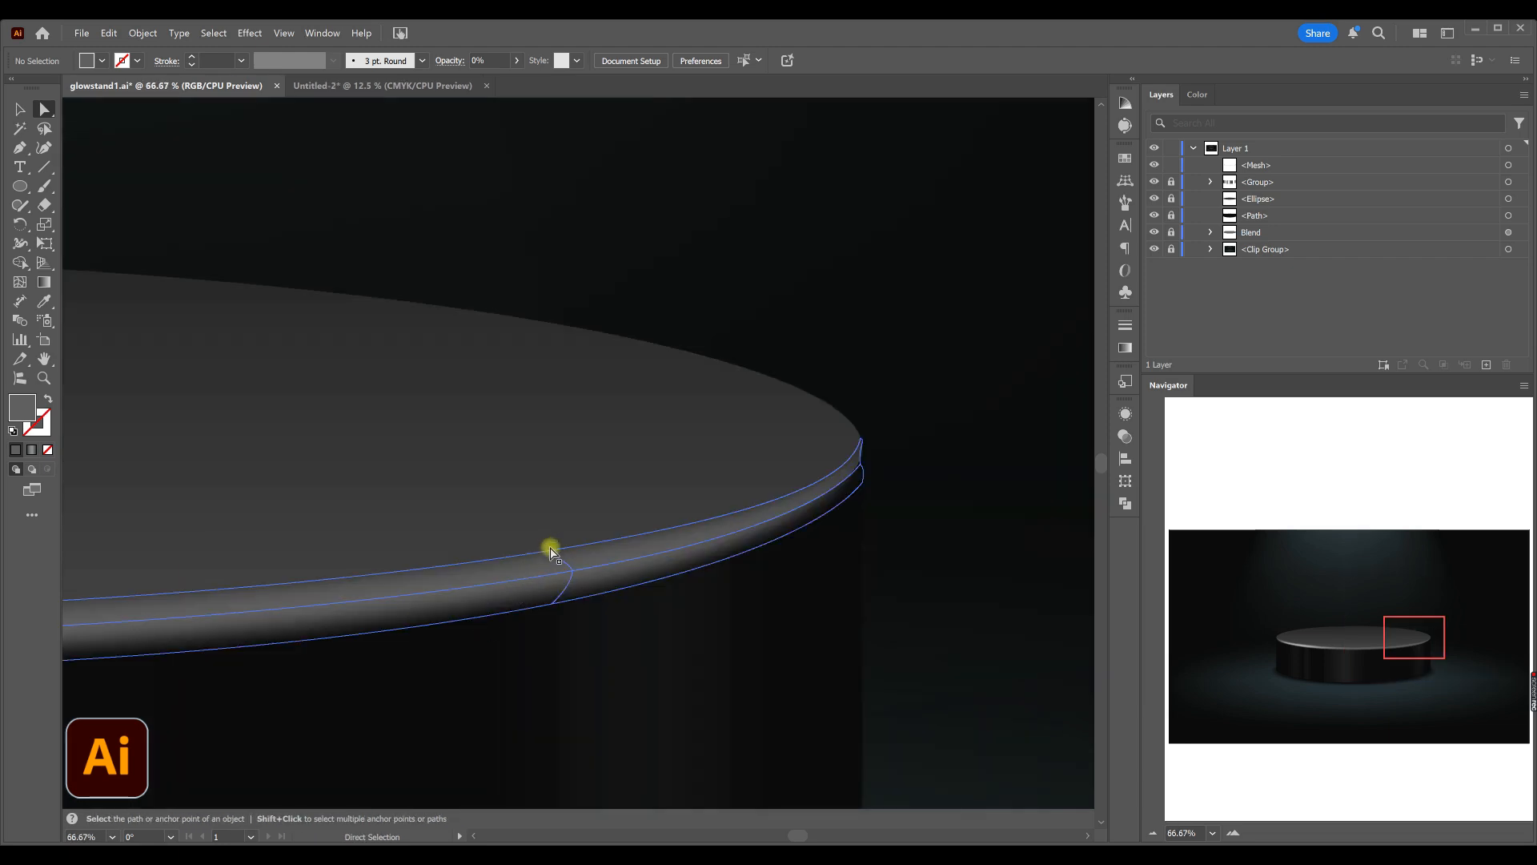
click(553, 554)
drag(558, 558, 553, 554)
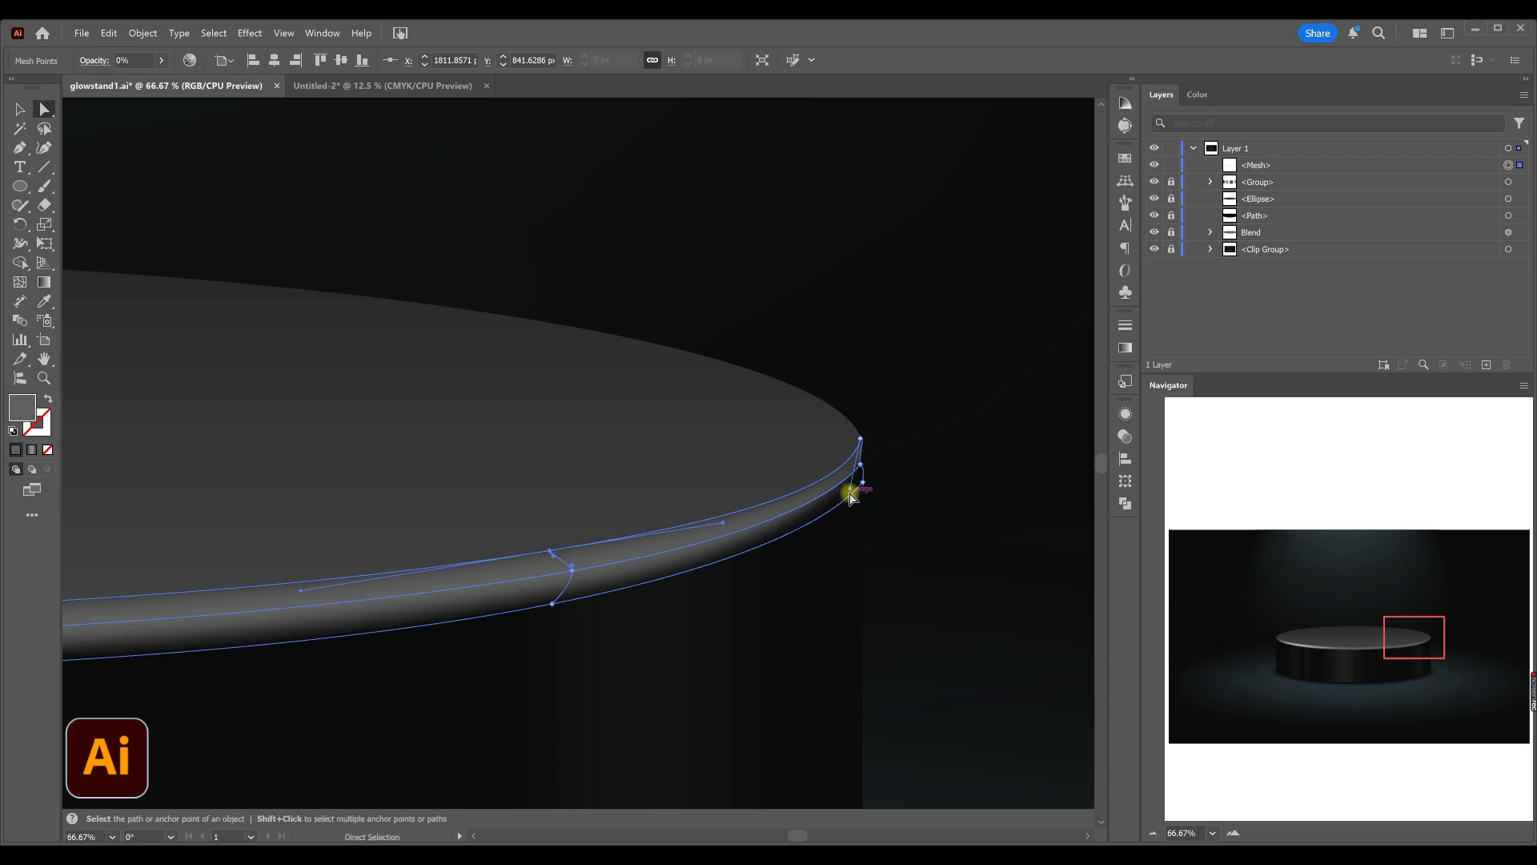
drag(852, 496, 825, 490)
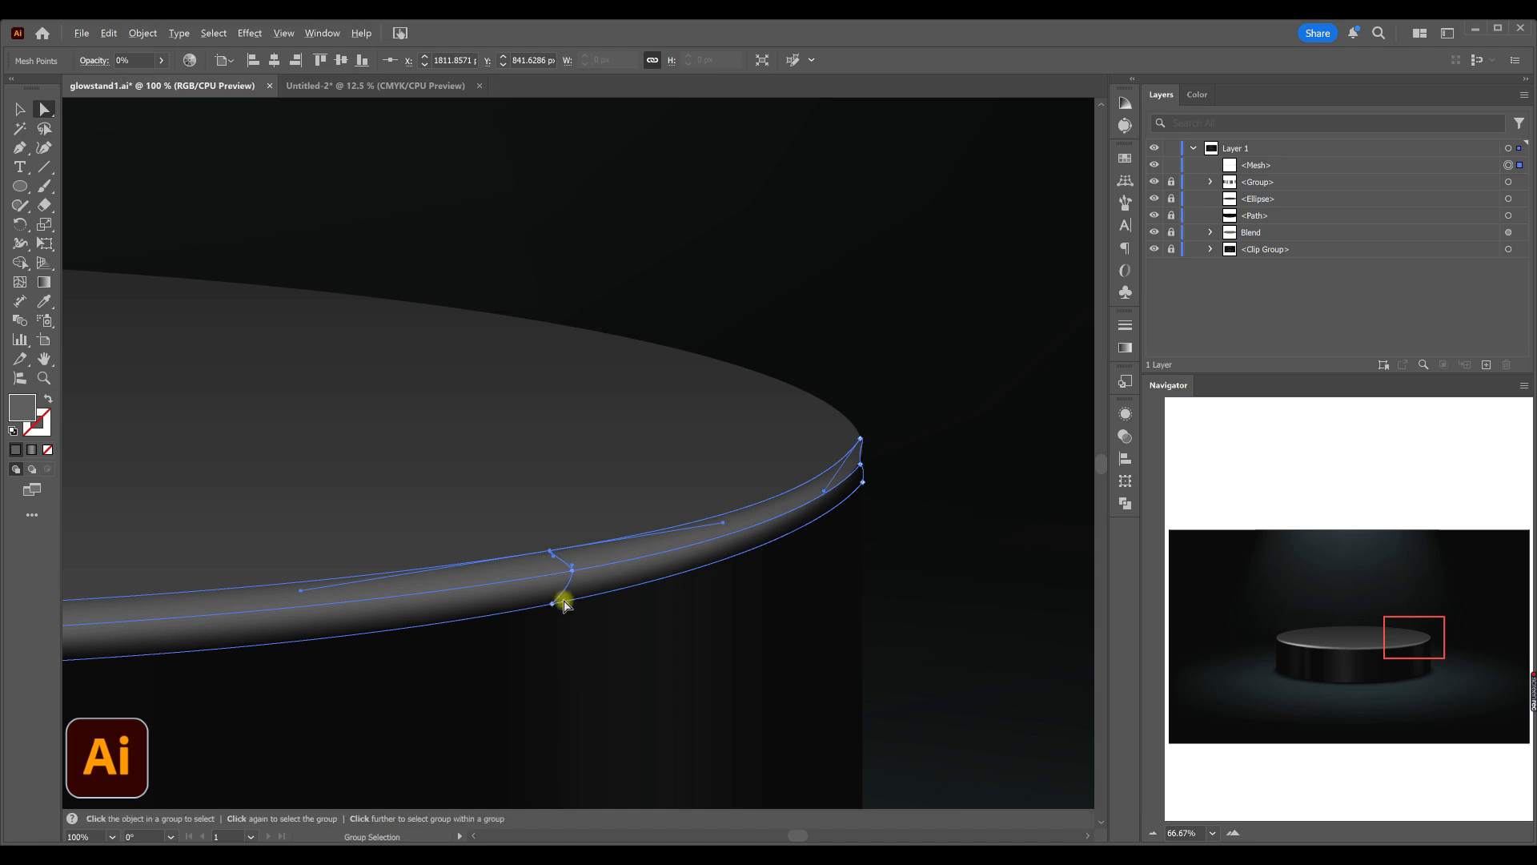
key(ctrl+equal)
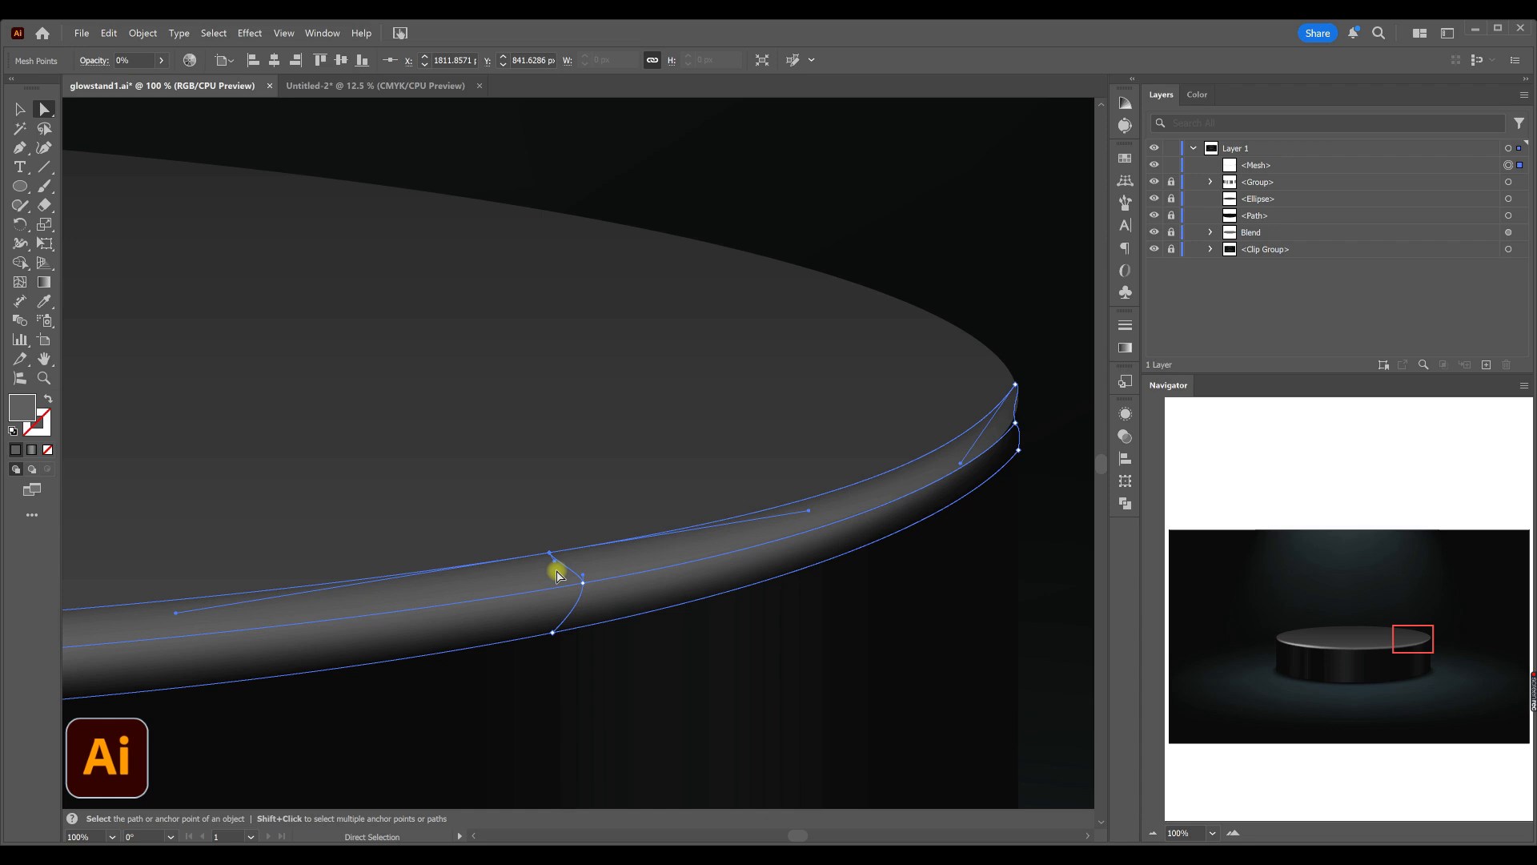
key(ctrl+equal)
drag(549, 576, 586, 593)
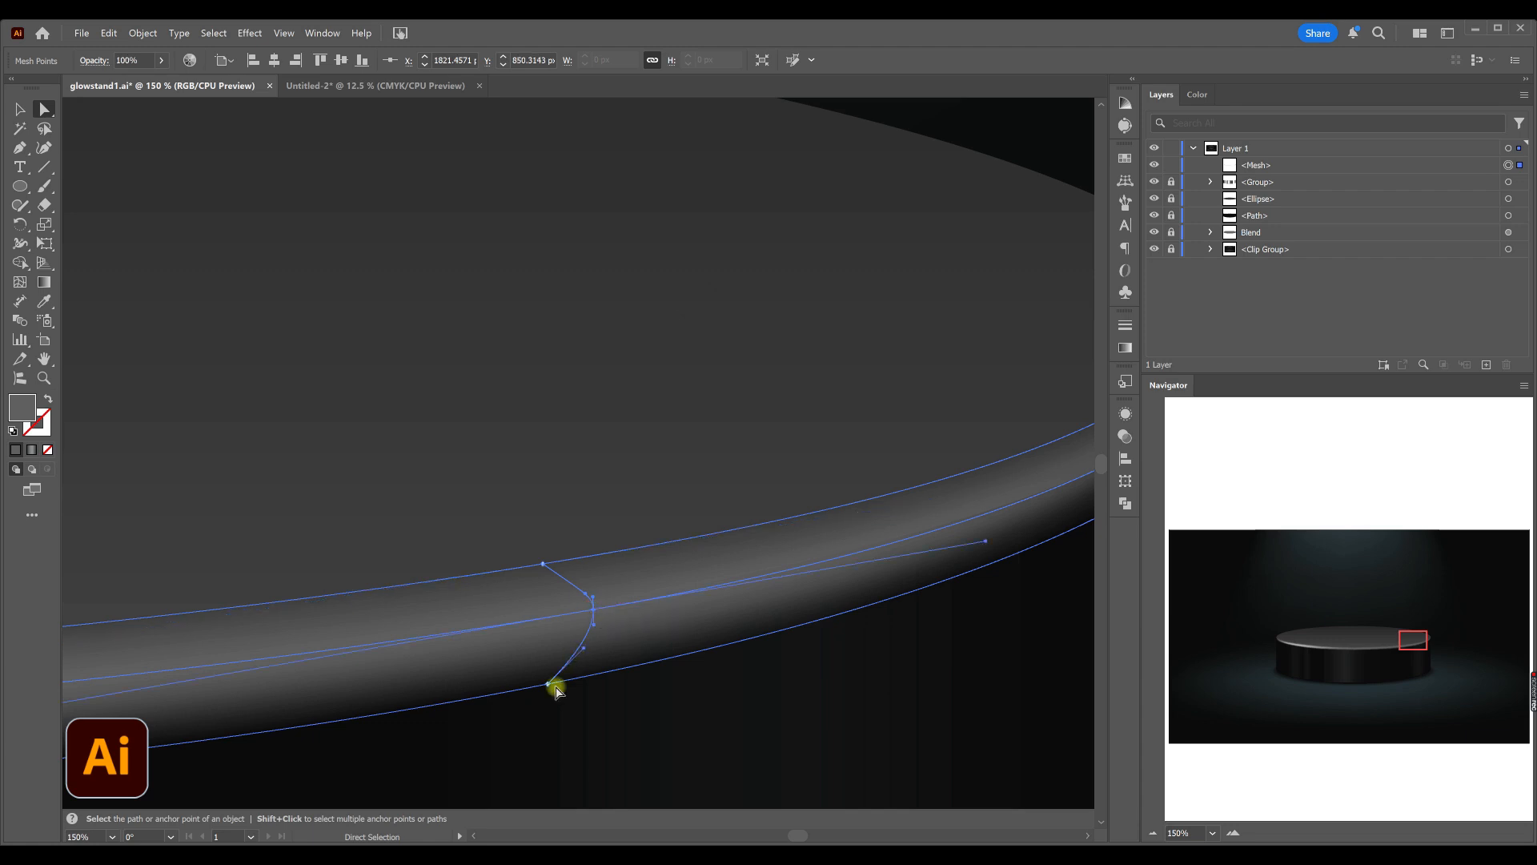
- Recolour the bottom mesh point of the rim mesh's right column to a near-black grey
click(548, 684)
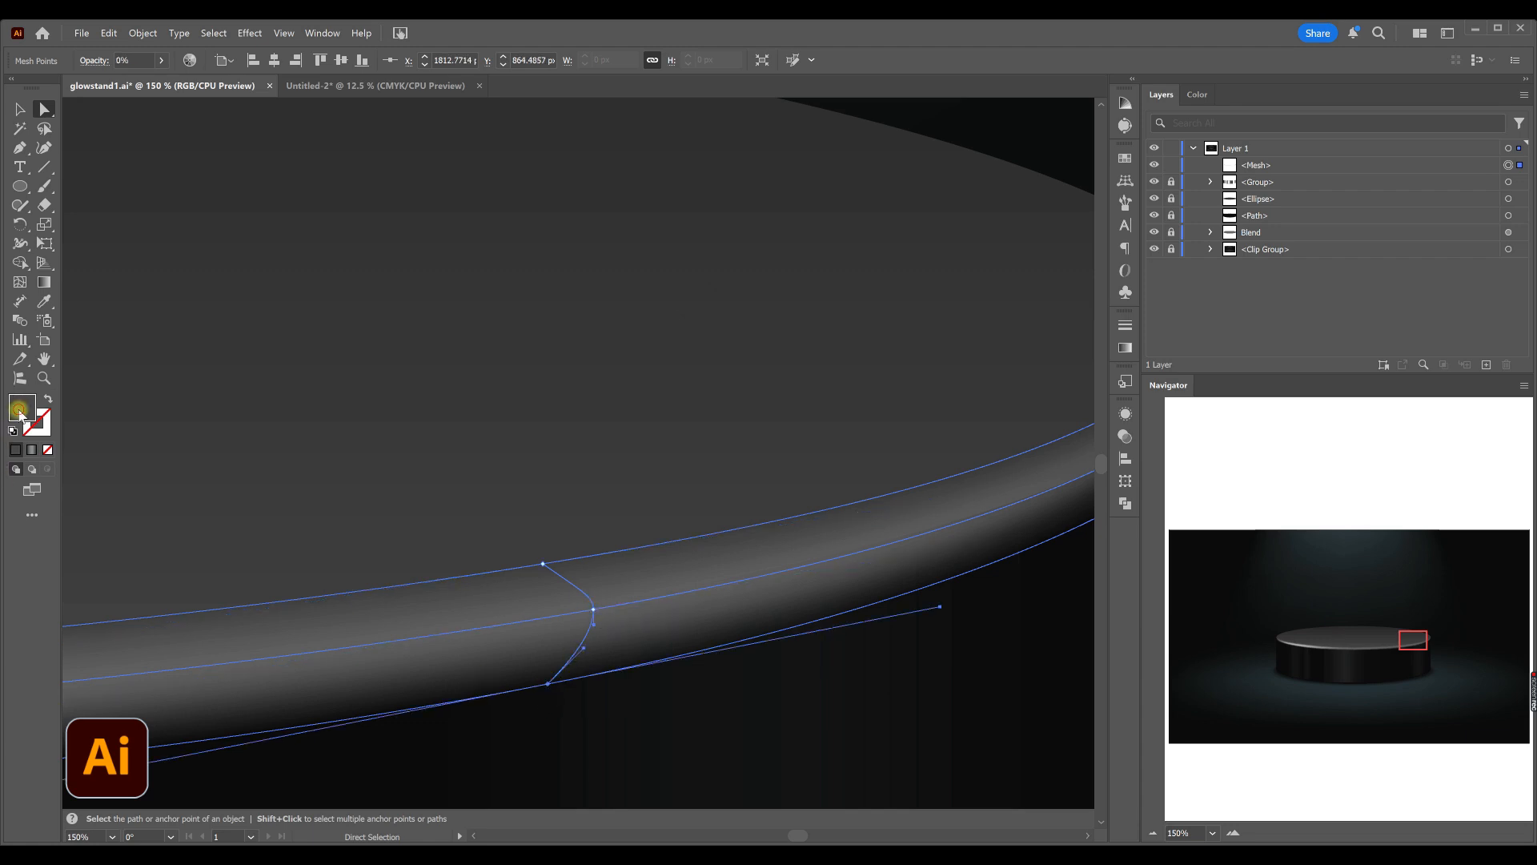
double_click(20, 411)
mouse_move(1093, 674)
mouse_down()
mouse_move(1036, 700)
mouse_move(1069, 698)
mouse_up()
click(1441, 519)
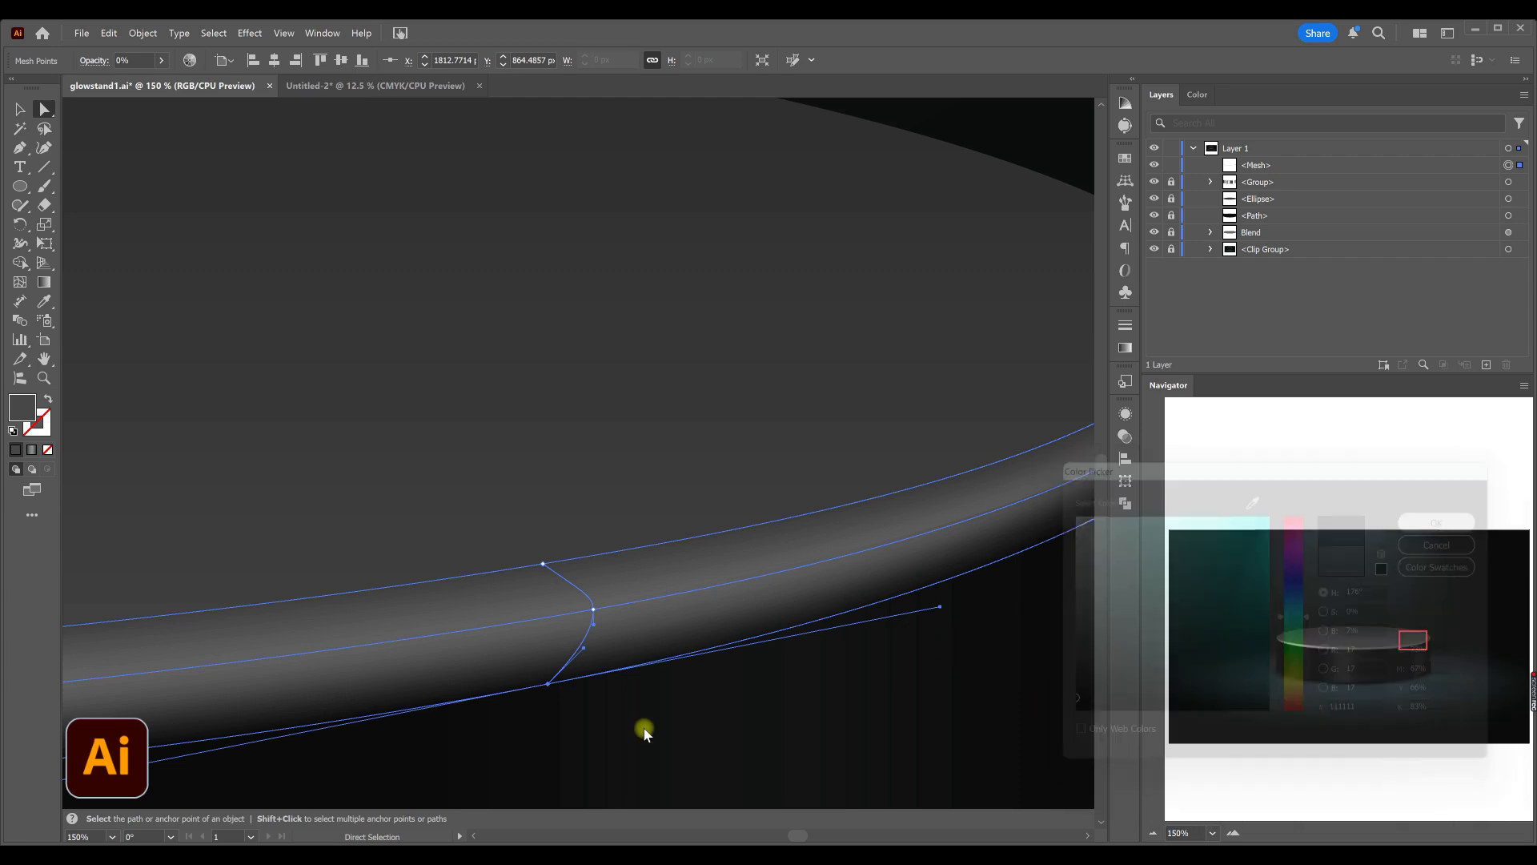
click(660, 706)
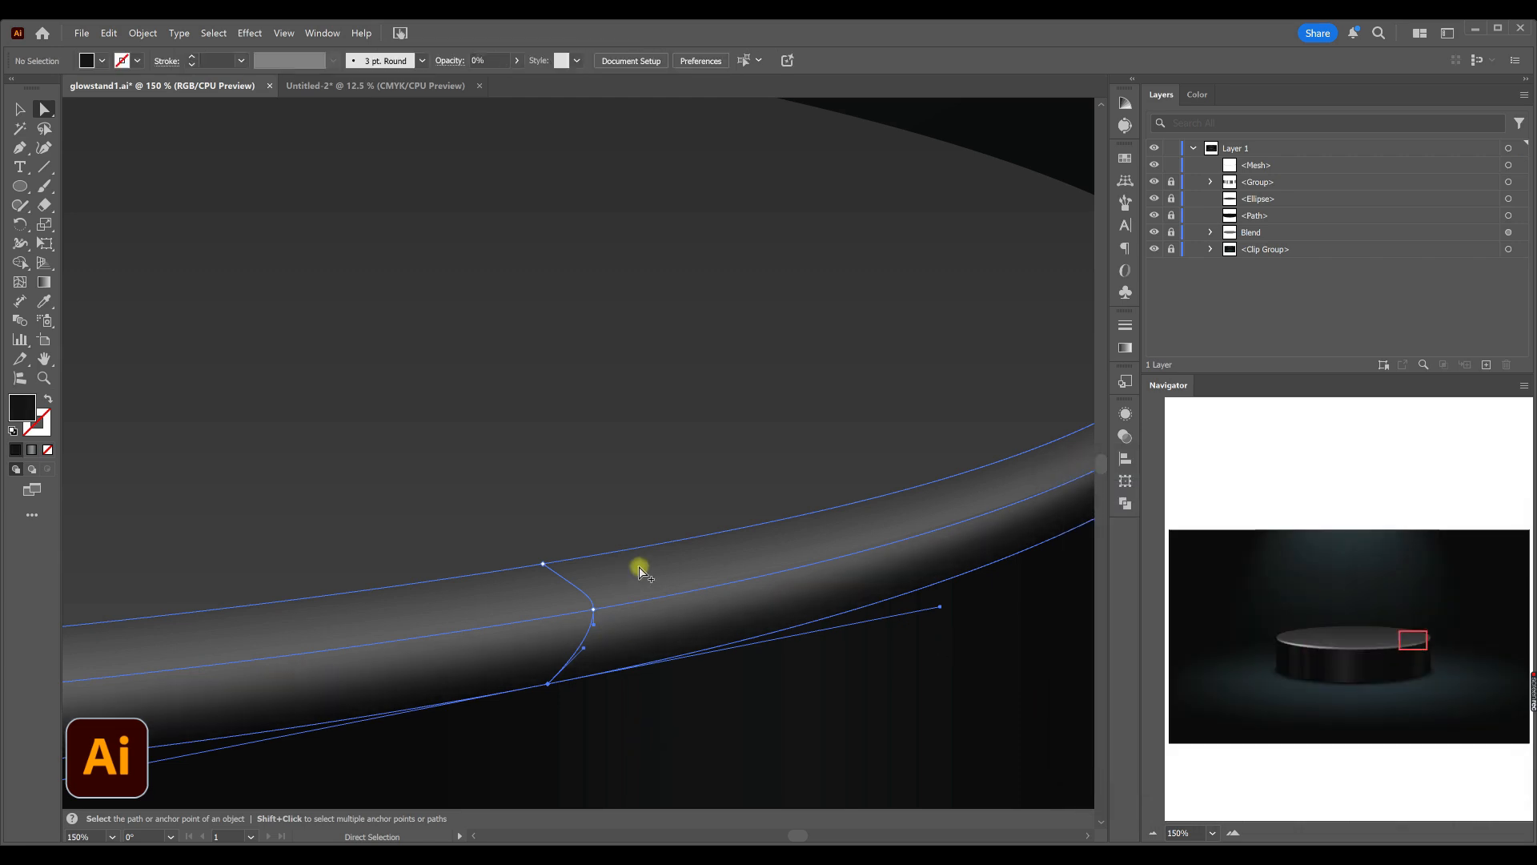
scroll(712, 605, down, 2)
scroll(712, 607, down, 2)
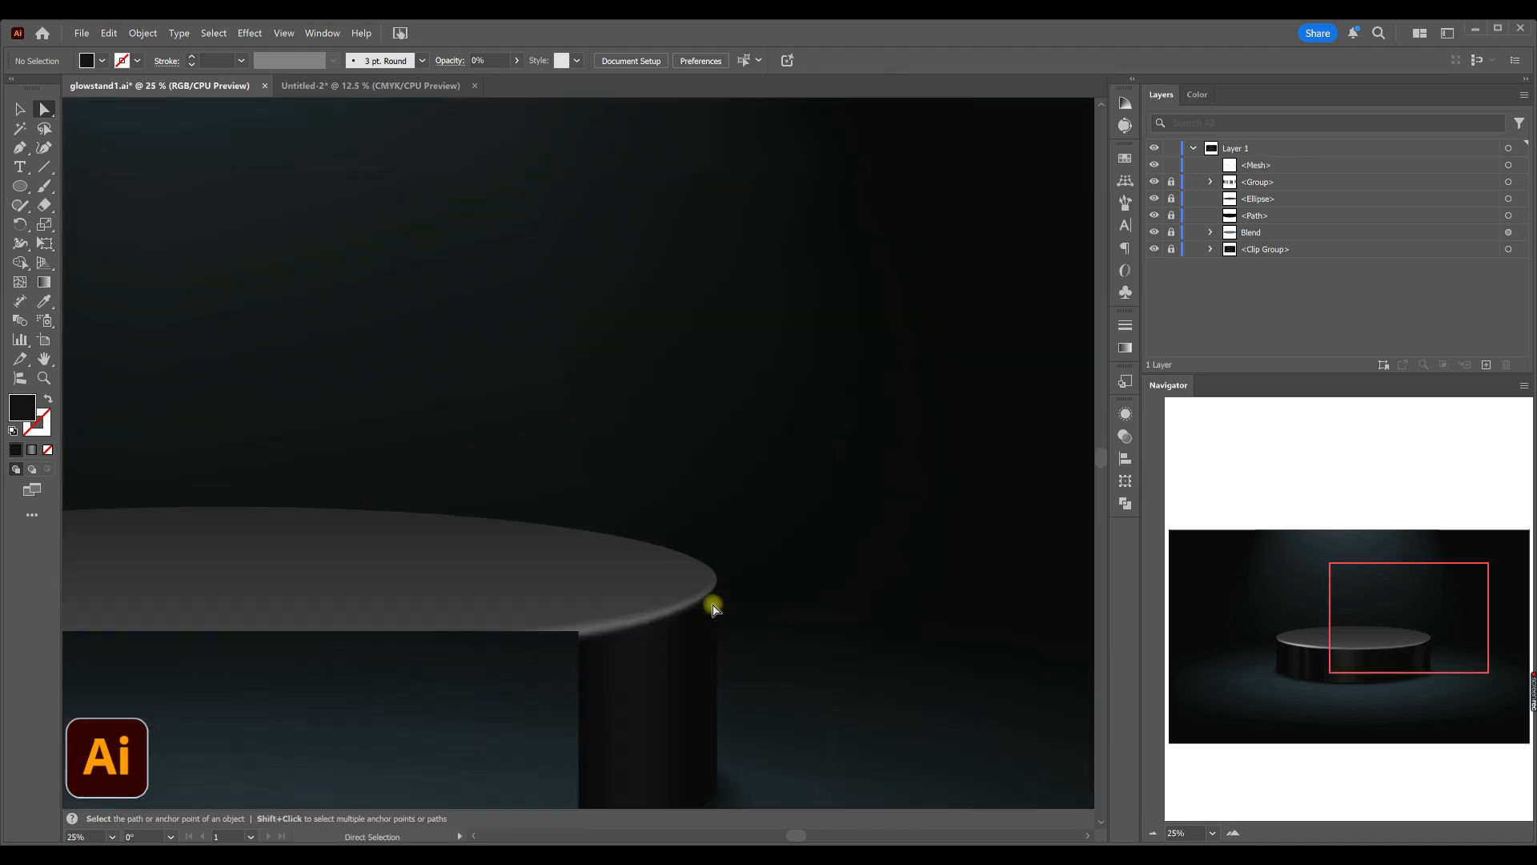
scroll(718, 593, down, 1)
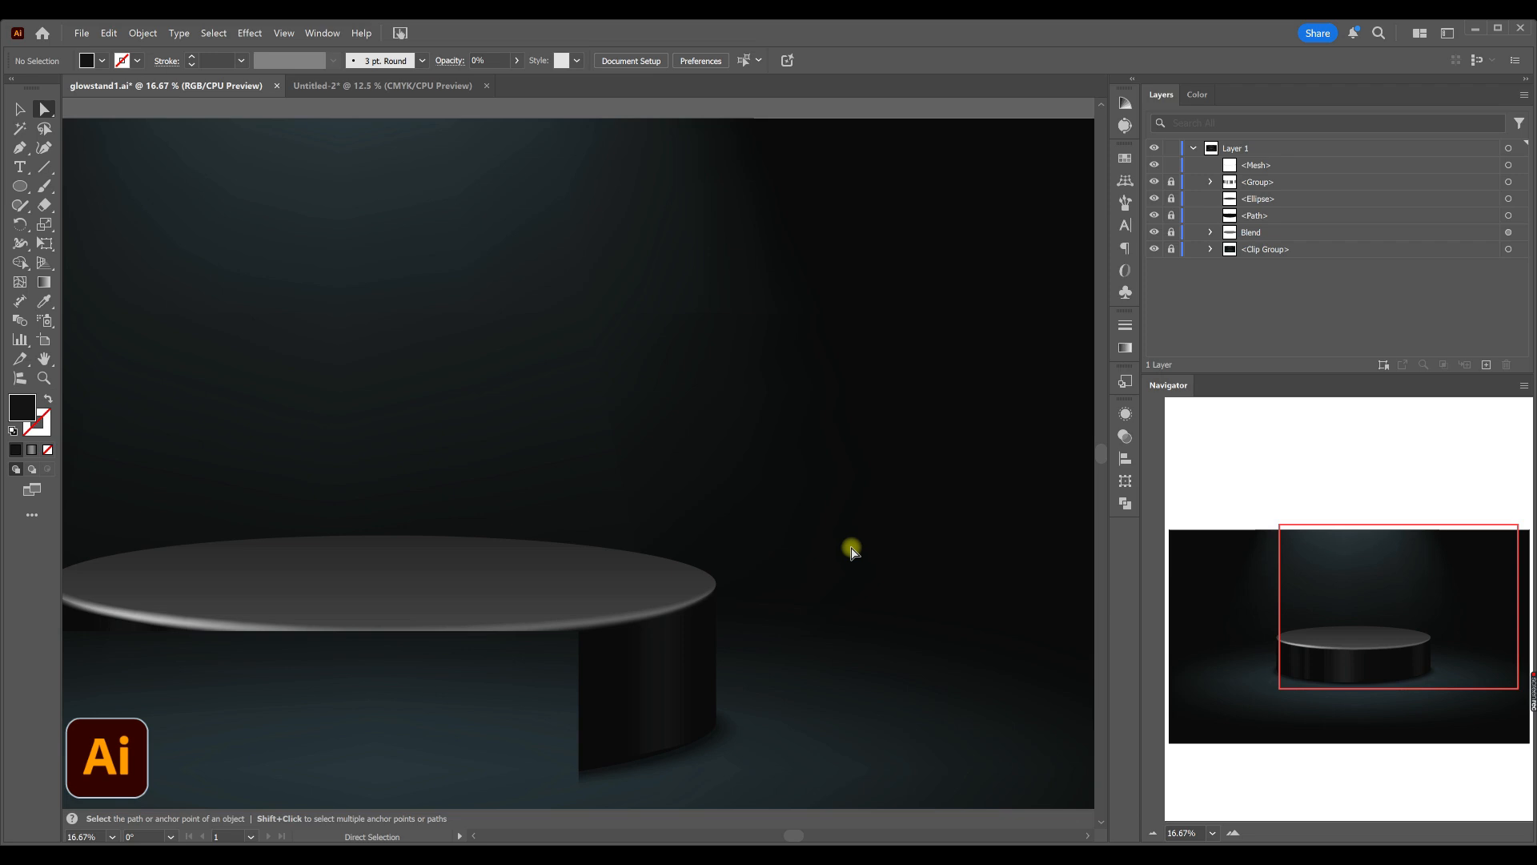
scroll(849, 555, down, 1)
scroll(850, 555, down, 2)
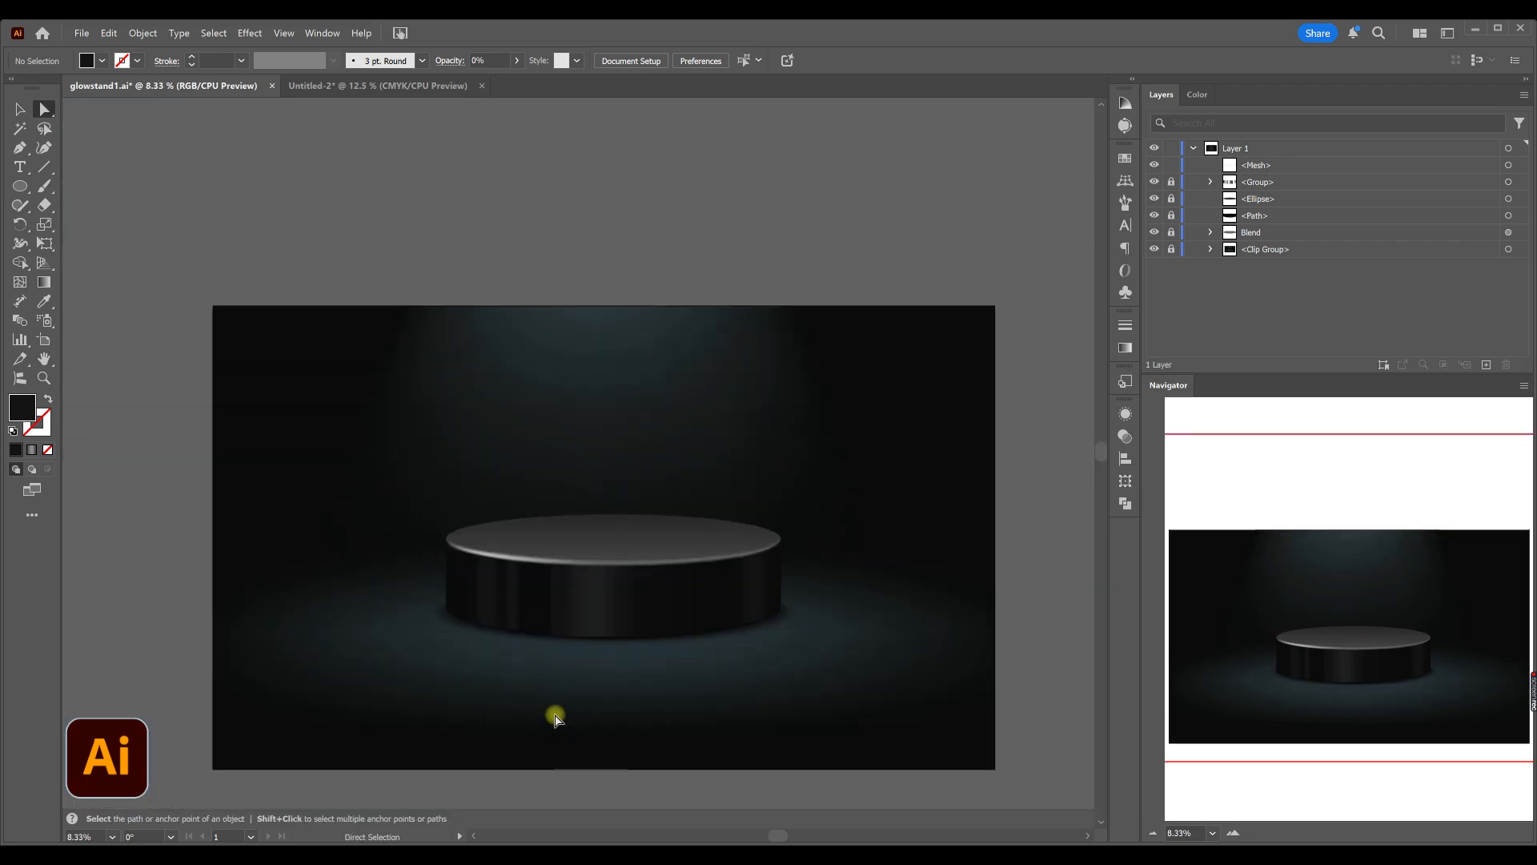
- Unlock the podium's side highlight group and move the rim mesh into it
scroll(552, 713, down, 1)
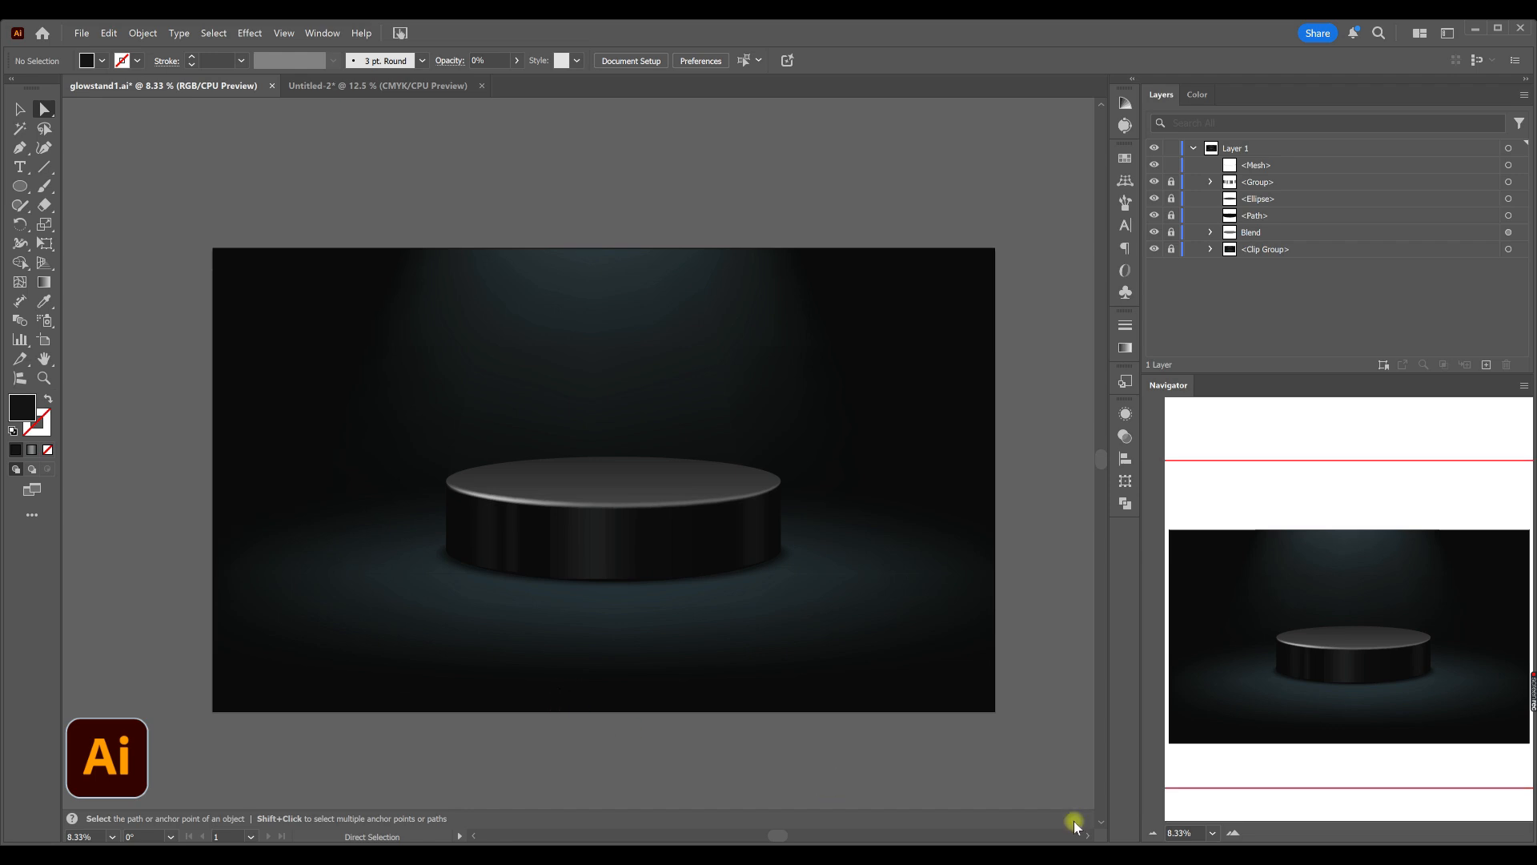
click(1170, 183)
click(1248, 182)
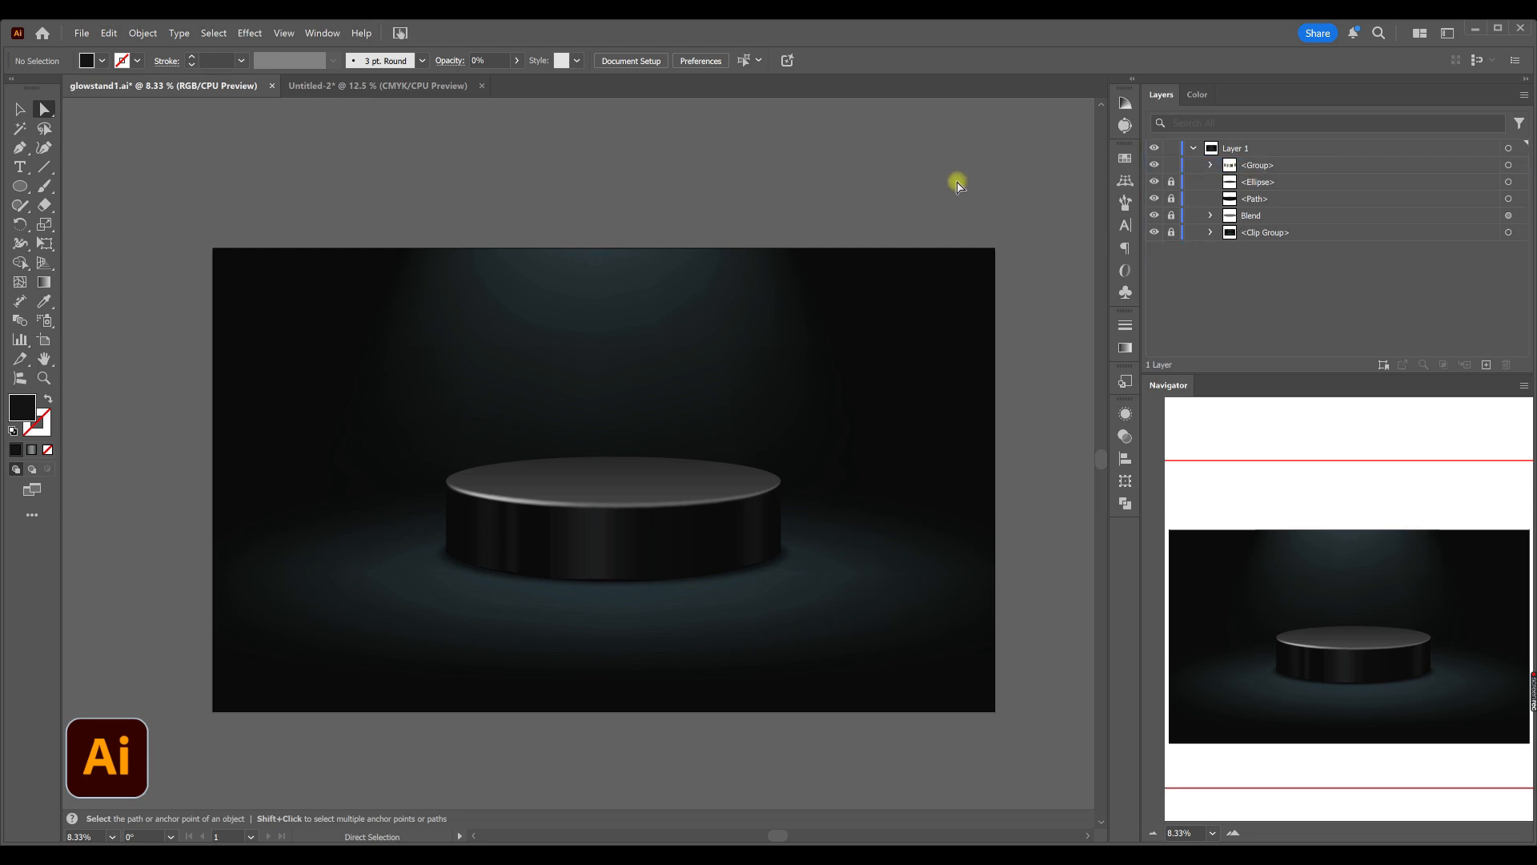
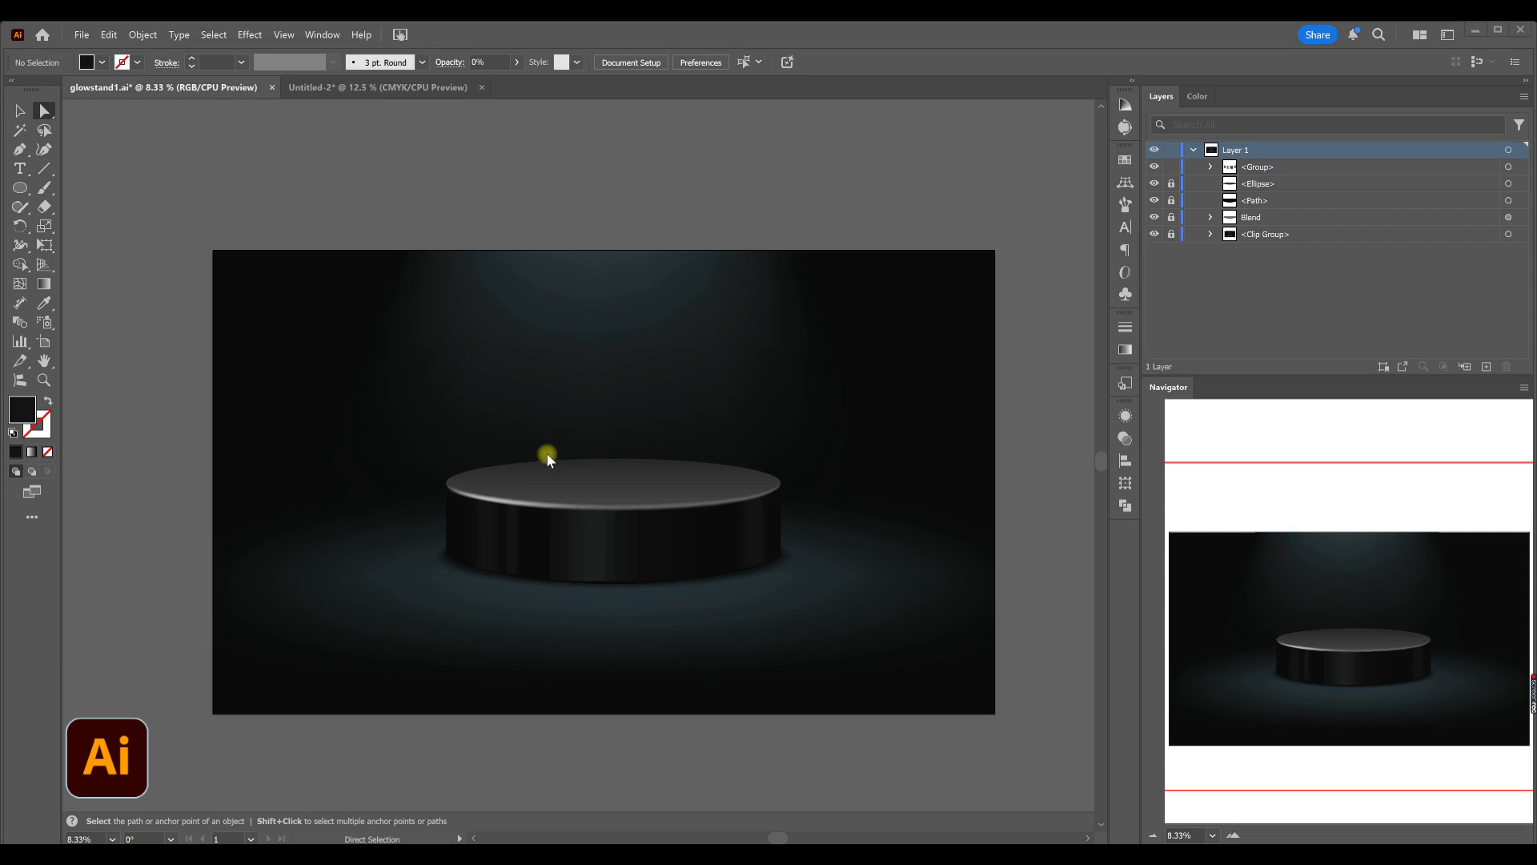
- Duplicate the rim mesh about 244 px straight down onto the podium's bottom edge
click(1209, 168)
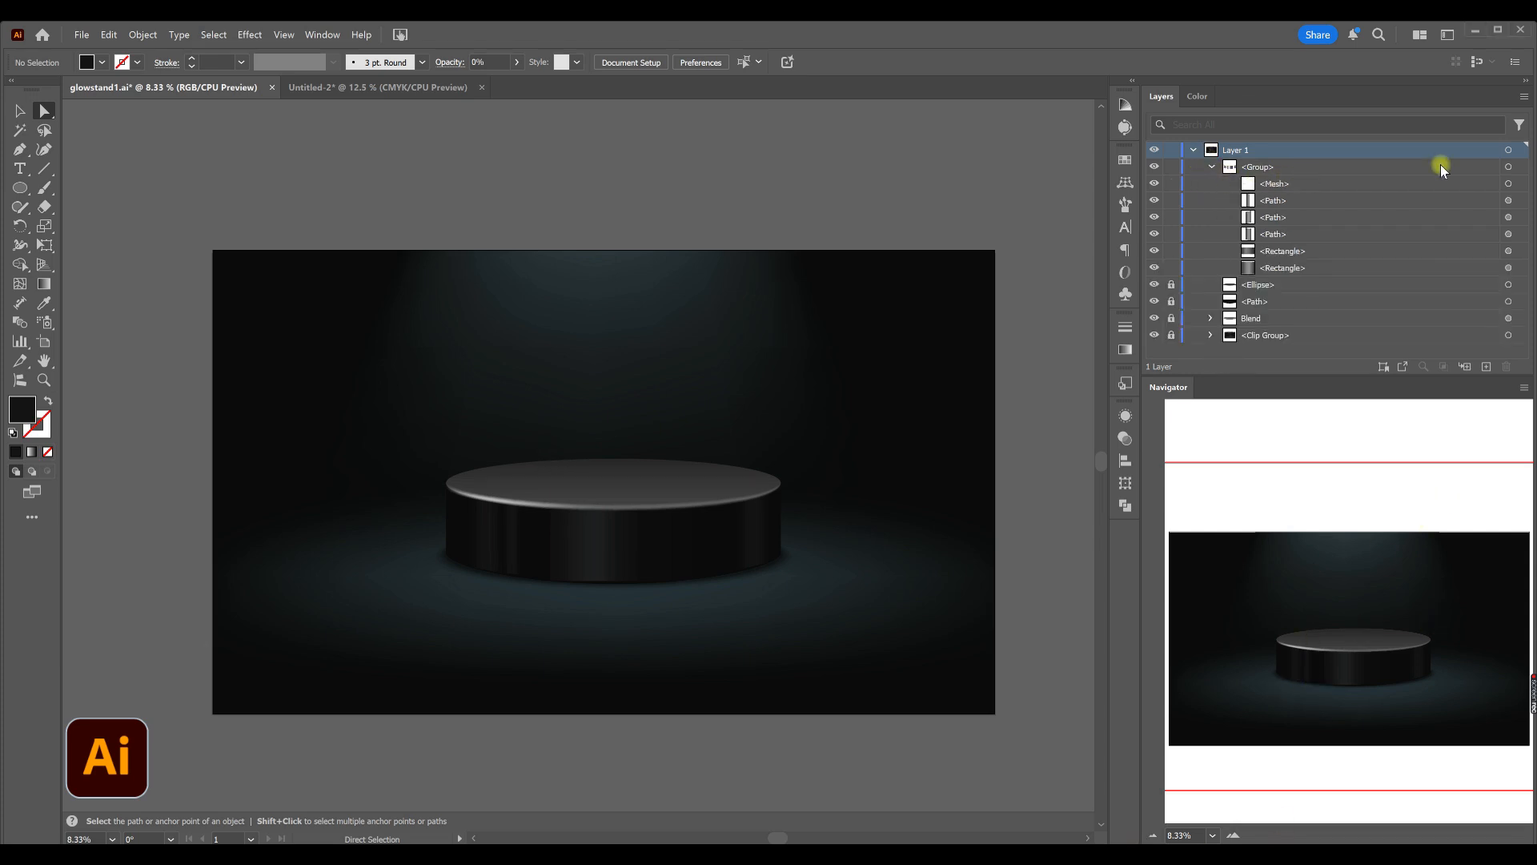
click(1509, 183)
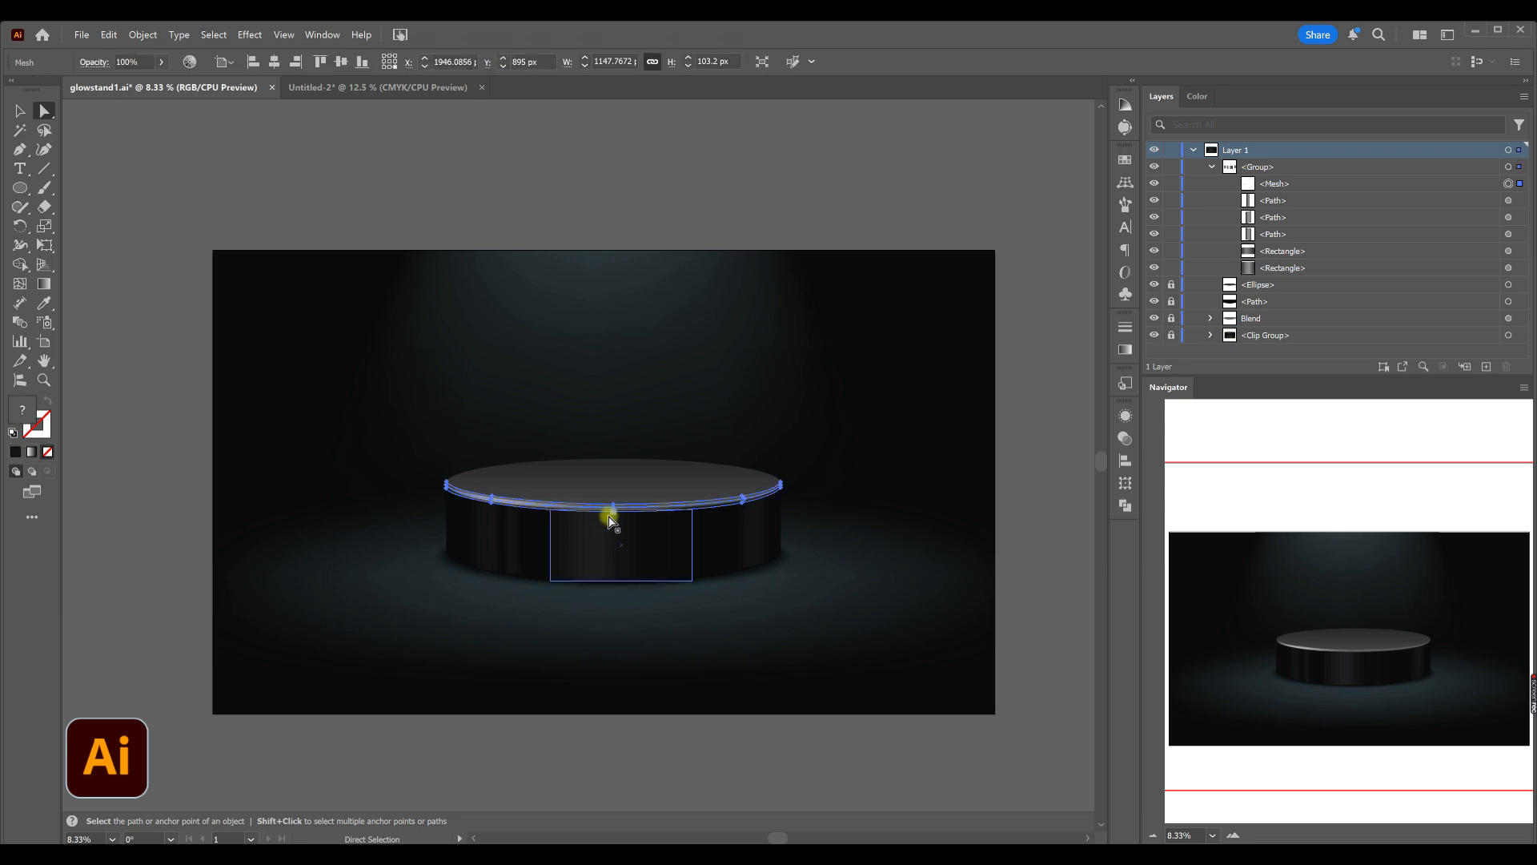
drag(625, 509, 629, 586)
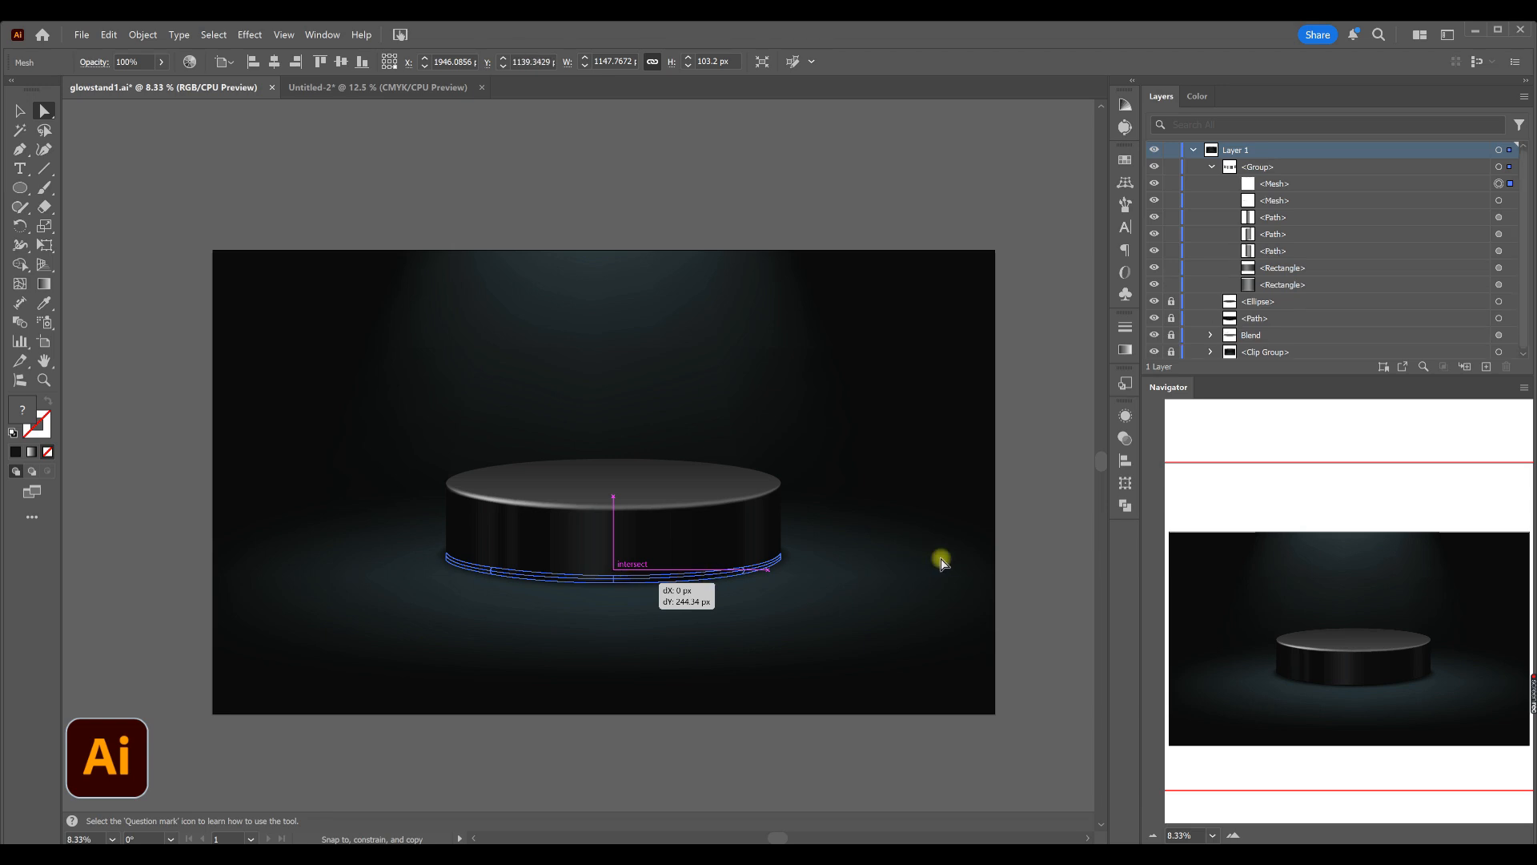
- Set the blending mode of the bottom-edge mesh copy to Multiply
click(1125, 440)
click(983, 432)
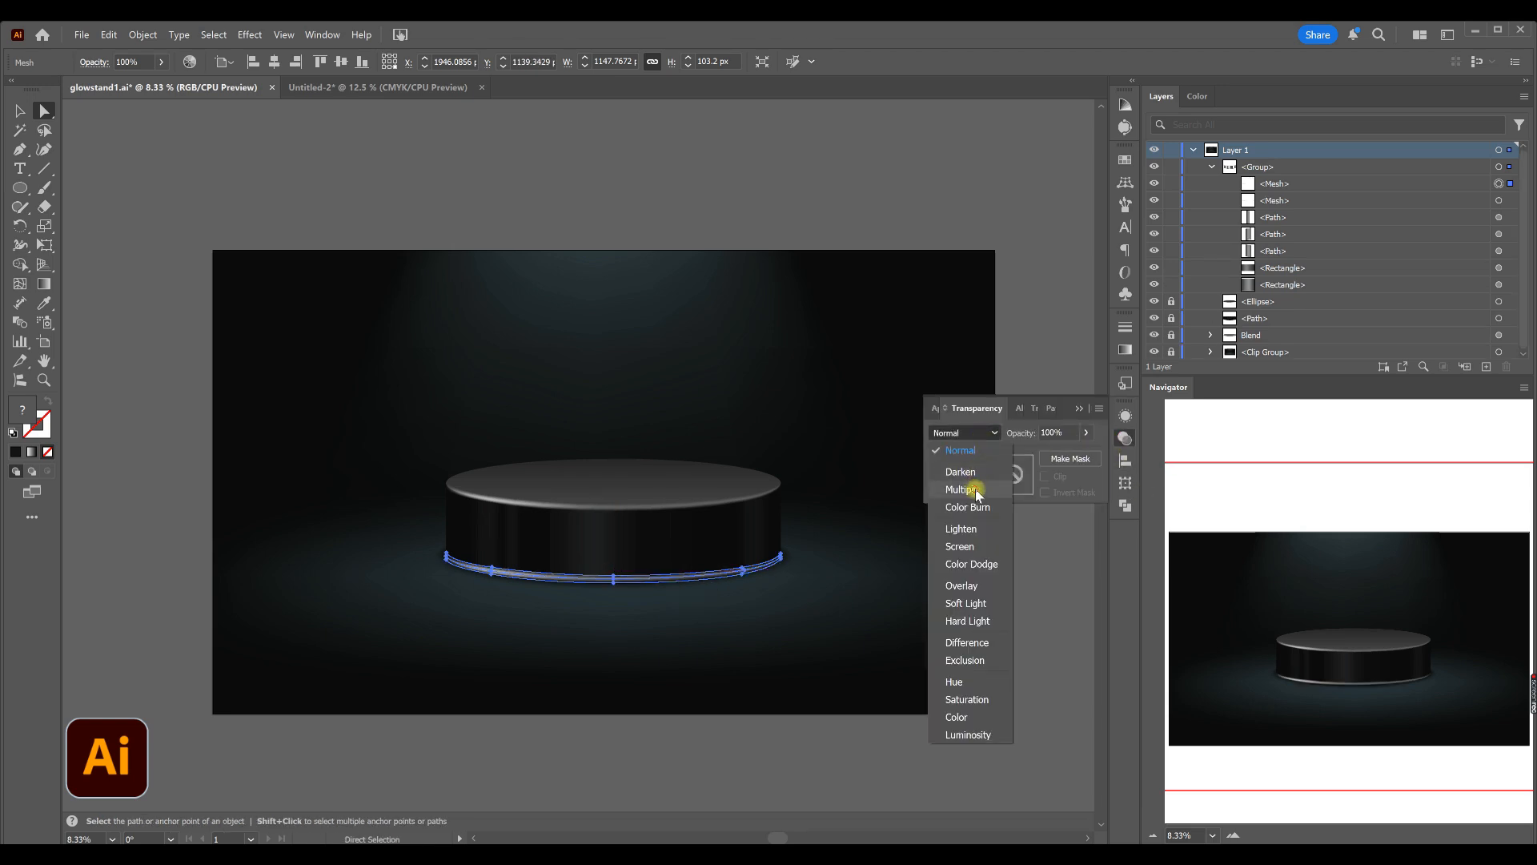
click(962, 489)
click(1125, 439)
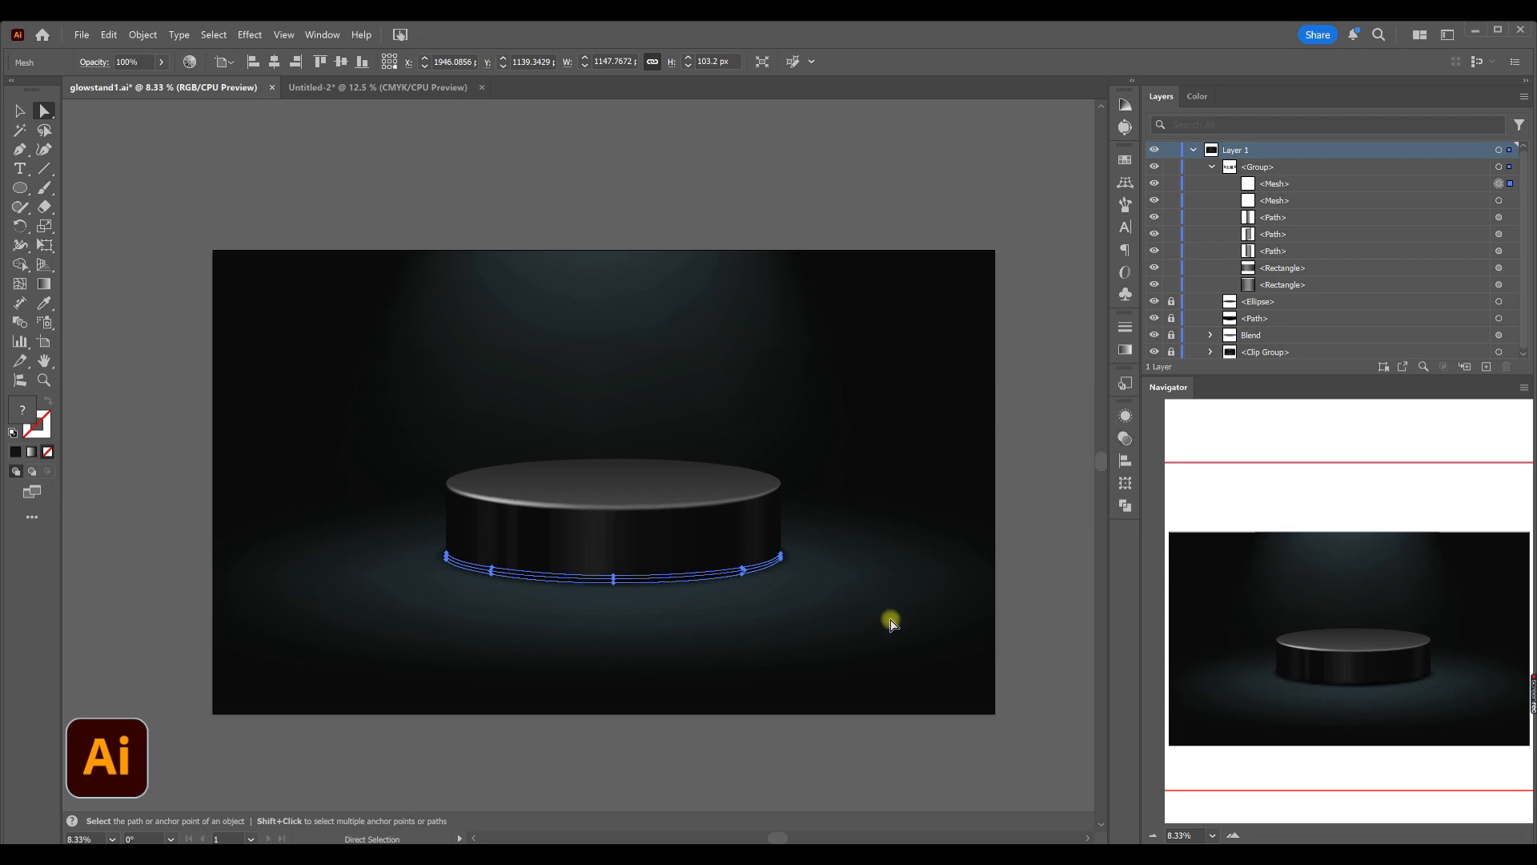
click(669, 669)
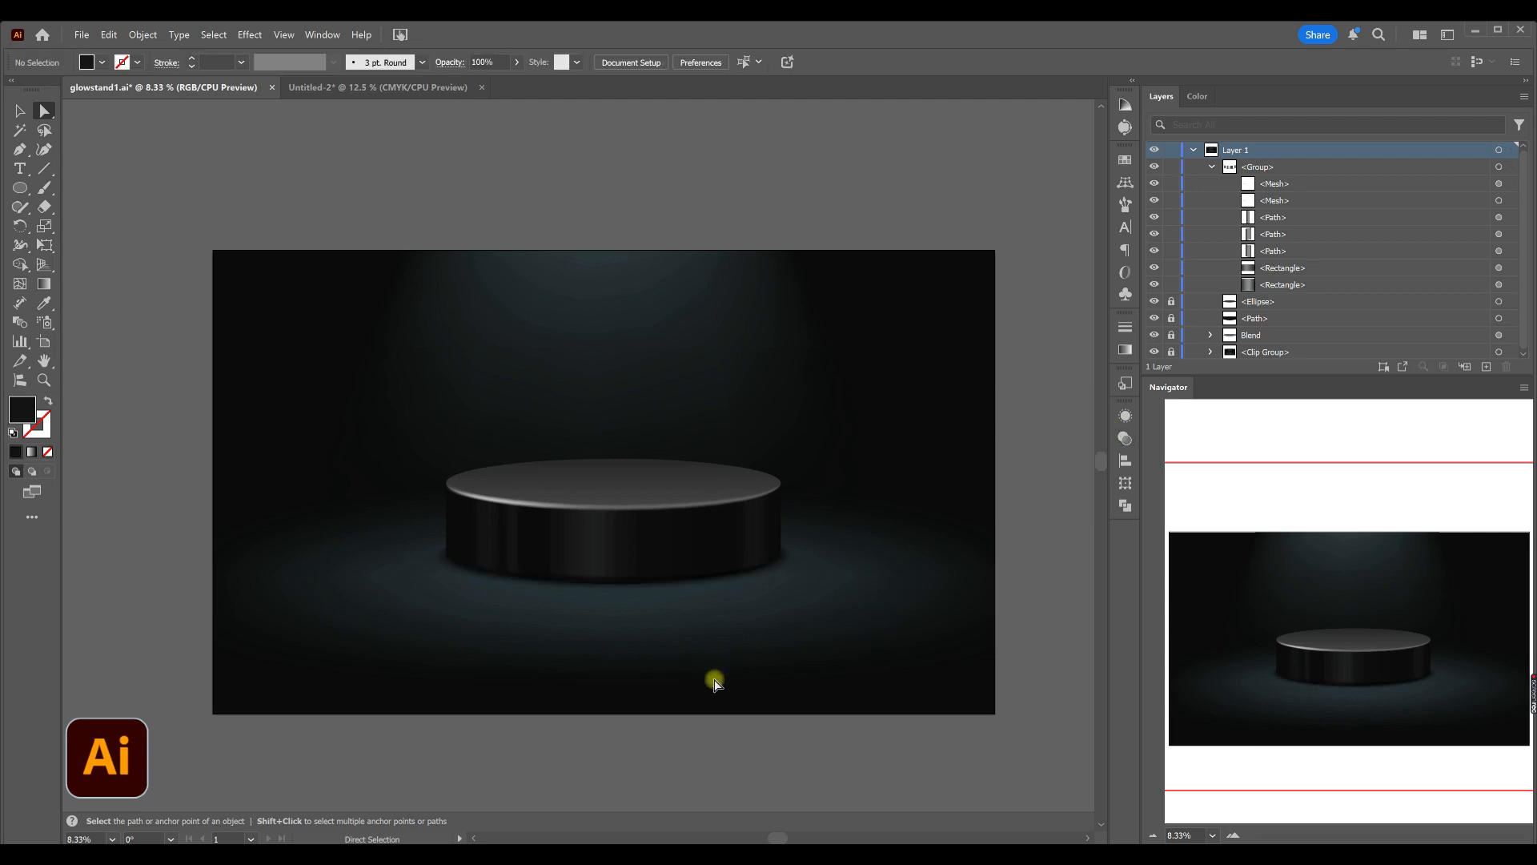
- Reshape the bottom-edge mesh by moving its upper points slightly upward at the left end, left column and centre
scroll(560, 609, up, 3)
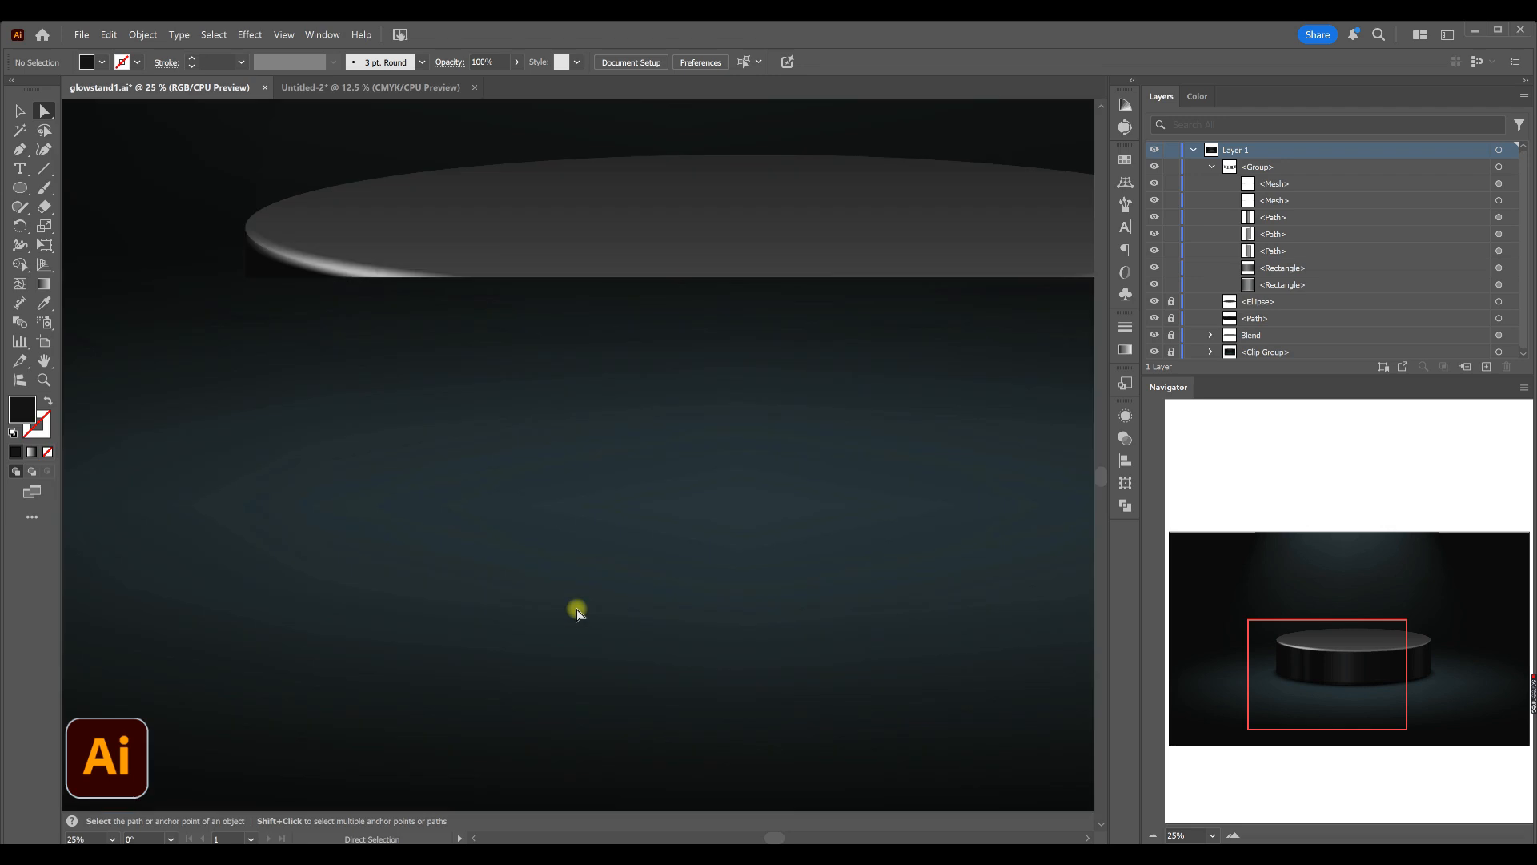
click(696, 526)
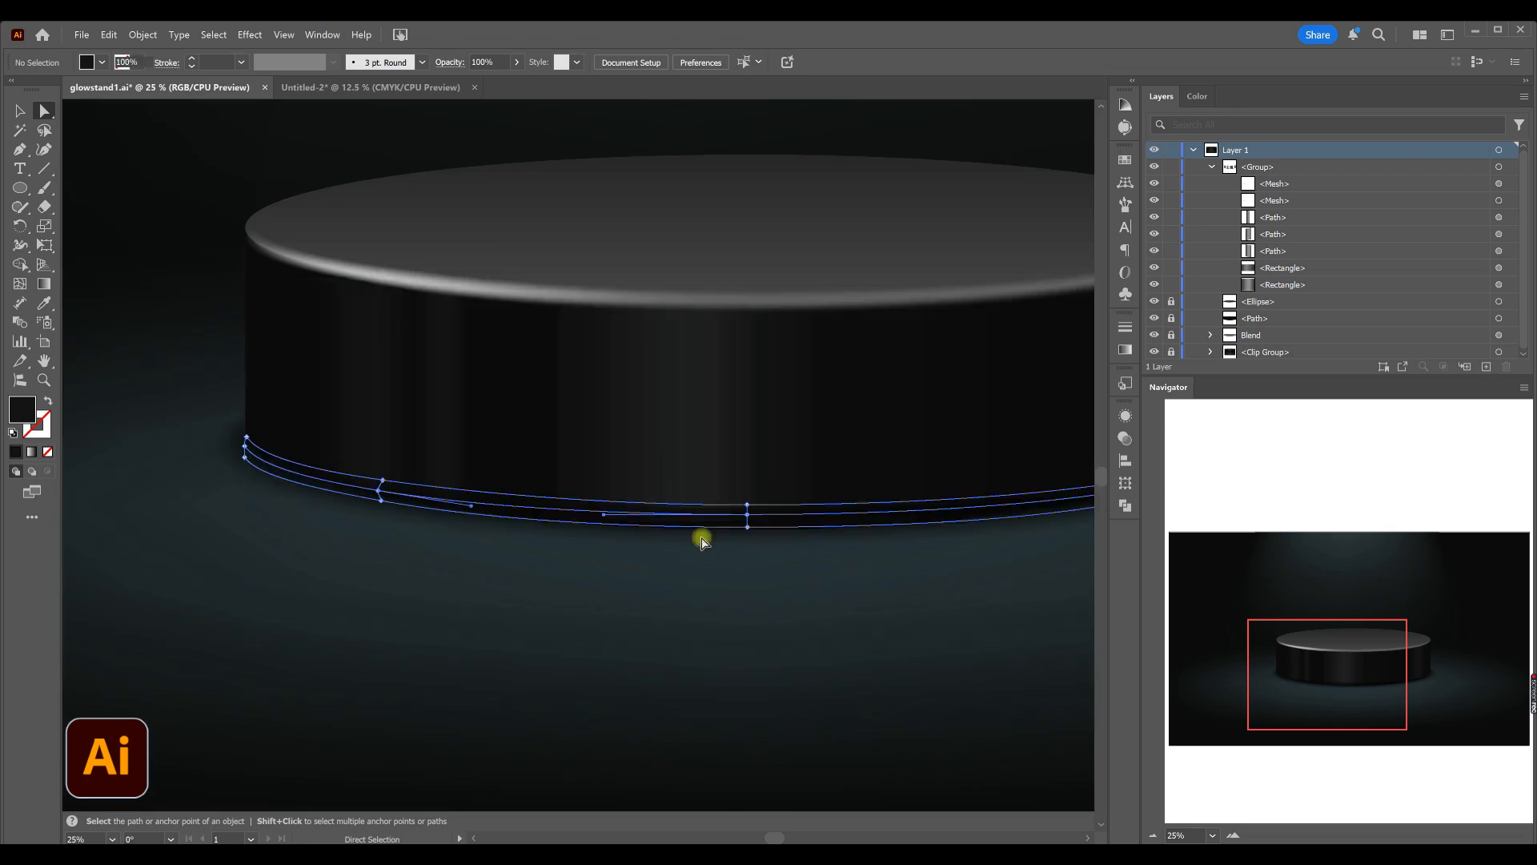
drag(247, 437, 244, 426)
drag(387, 476, 384, 479)
drag(747, 505, 738, 500)
click(635, 604)
- Raise the upper mesh point at the right end of the bottom-edge mesh slightly along the podium's side
scroll(383, 591, down, 2)
scroll(780, 592, up, 2)
drag(862, 462, 862, 452)
click(838, 592)
click(861, 473)
scroll(862, 473, up, 1)
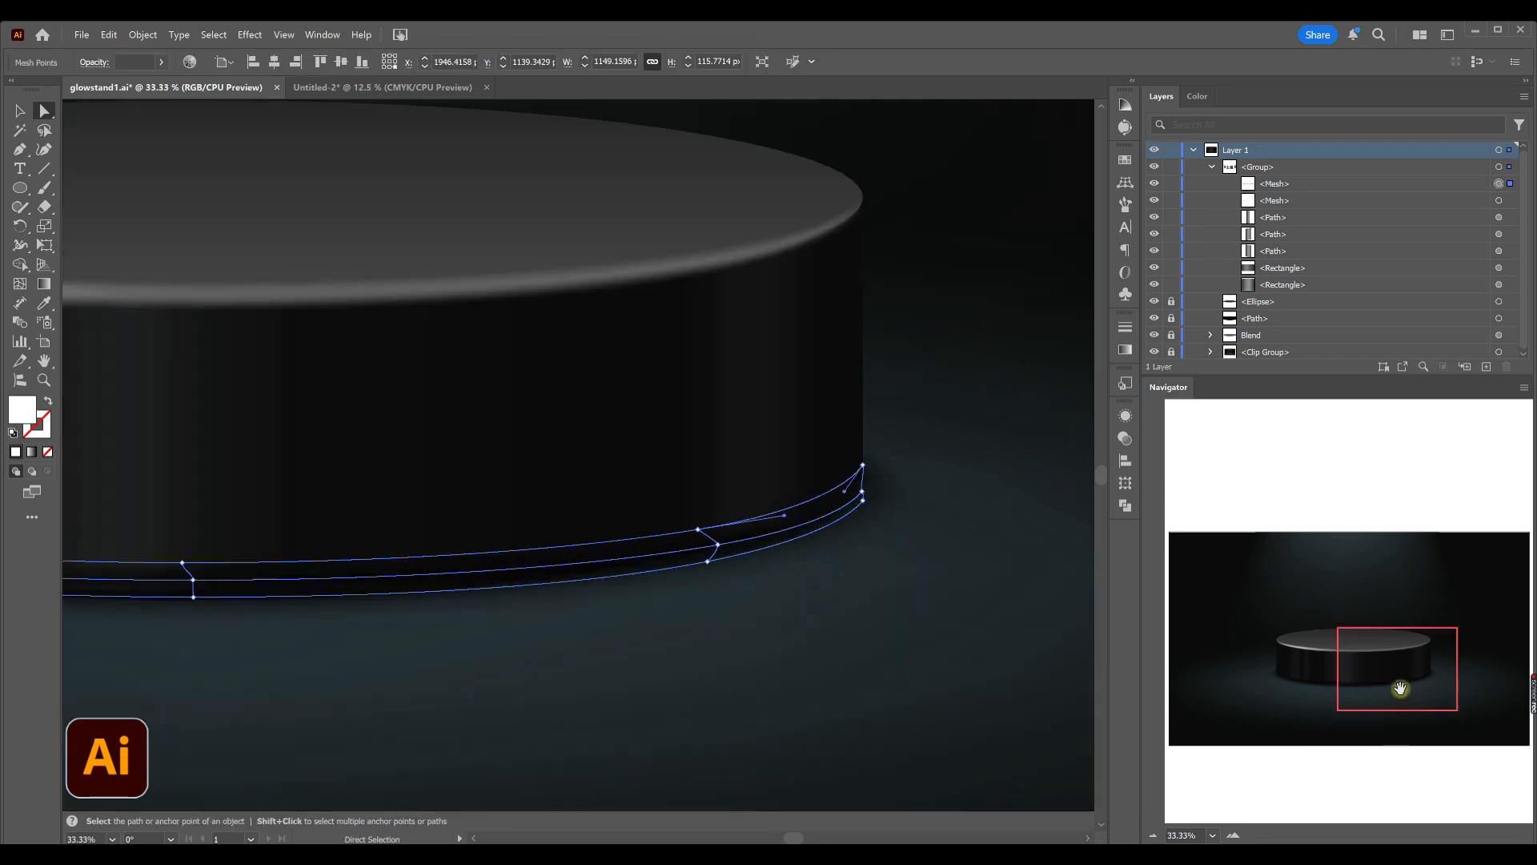
click(864, 476)
drag(864, 472, 861, 456)
click(704, 652)
- Adjust the grey of the centre mesh point in the right column of the bottom-edge mesh
click(717, 549)
click(32, 414)
click(1448, 522)
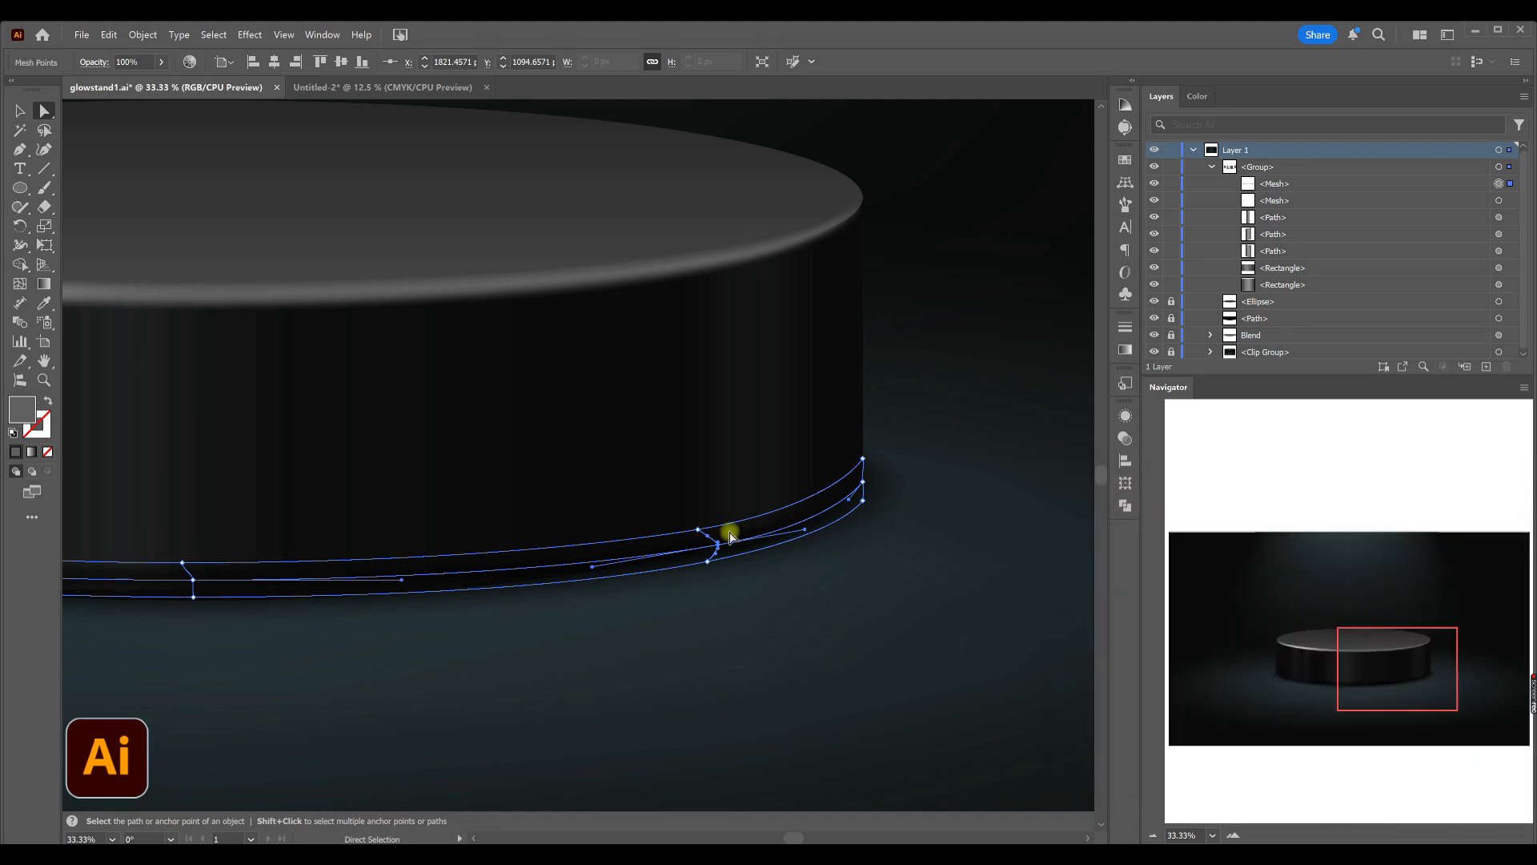
click(698, 529)
click(810, 607)
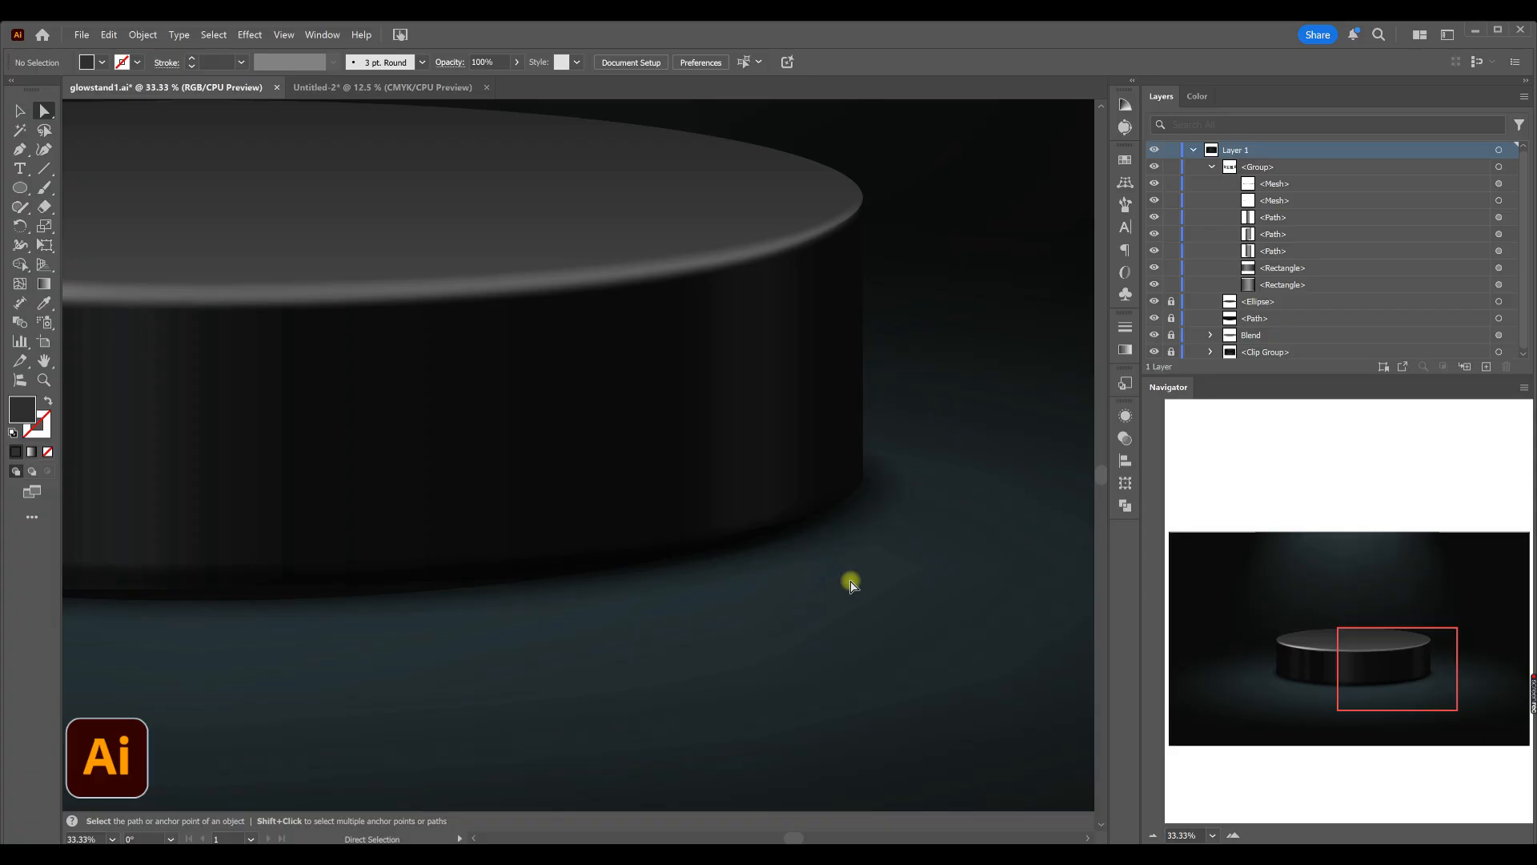
- Collapse and lock the podium's highlight group containing both meshes
scroll(874, 576, down, 2)
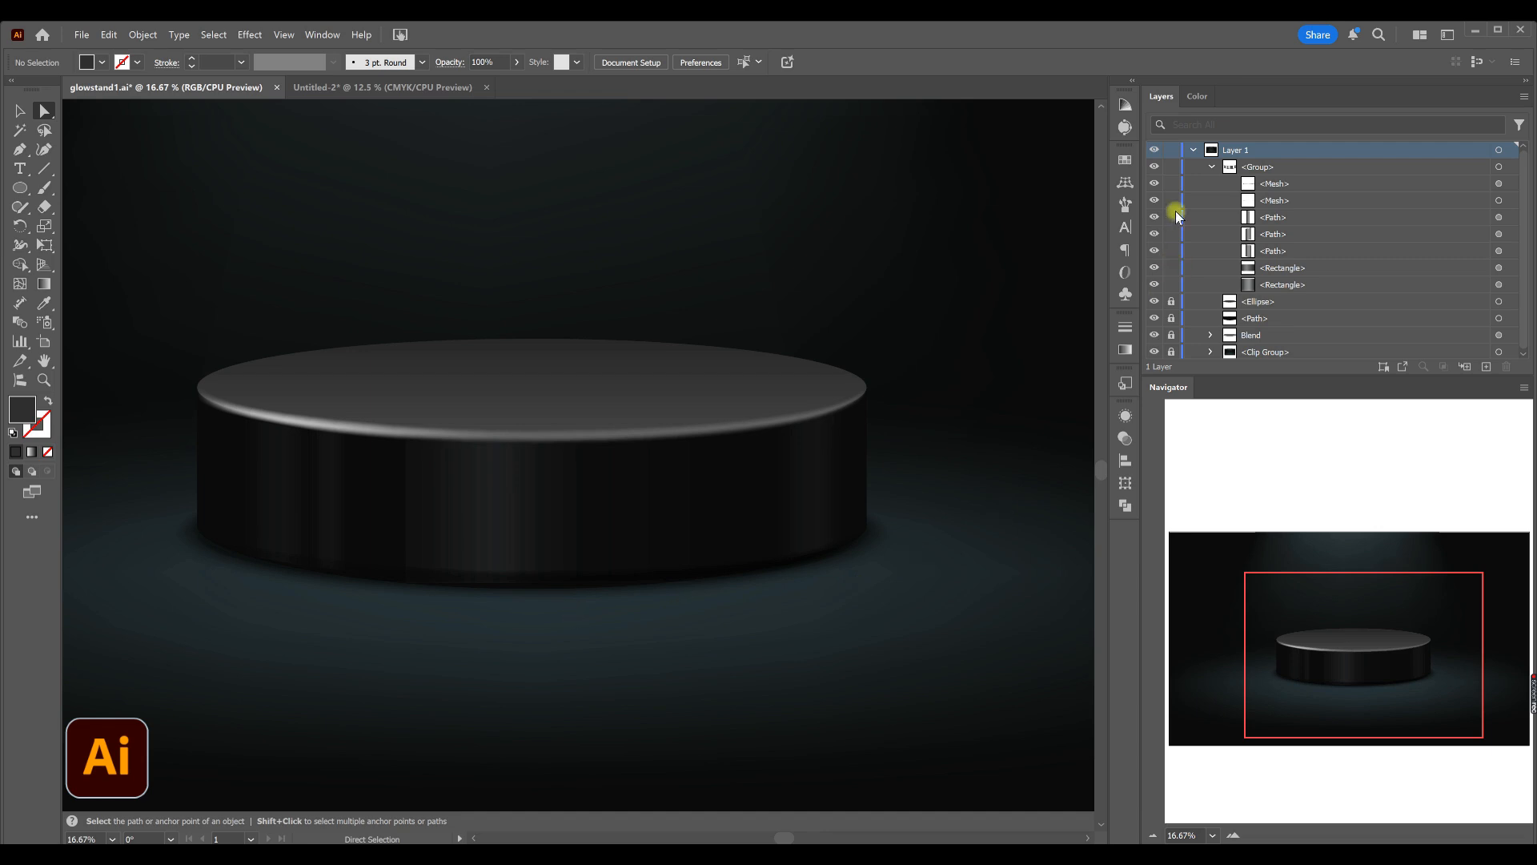
scroll(947, 333, down, 1)
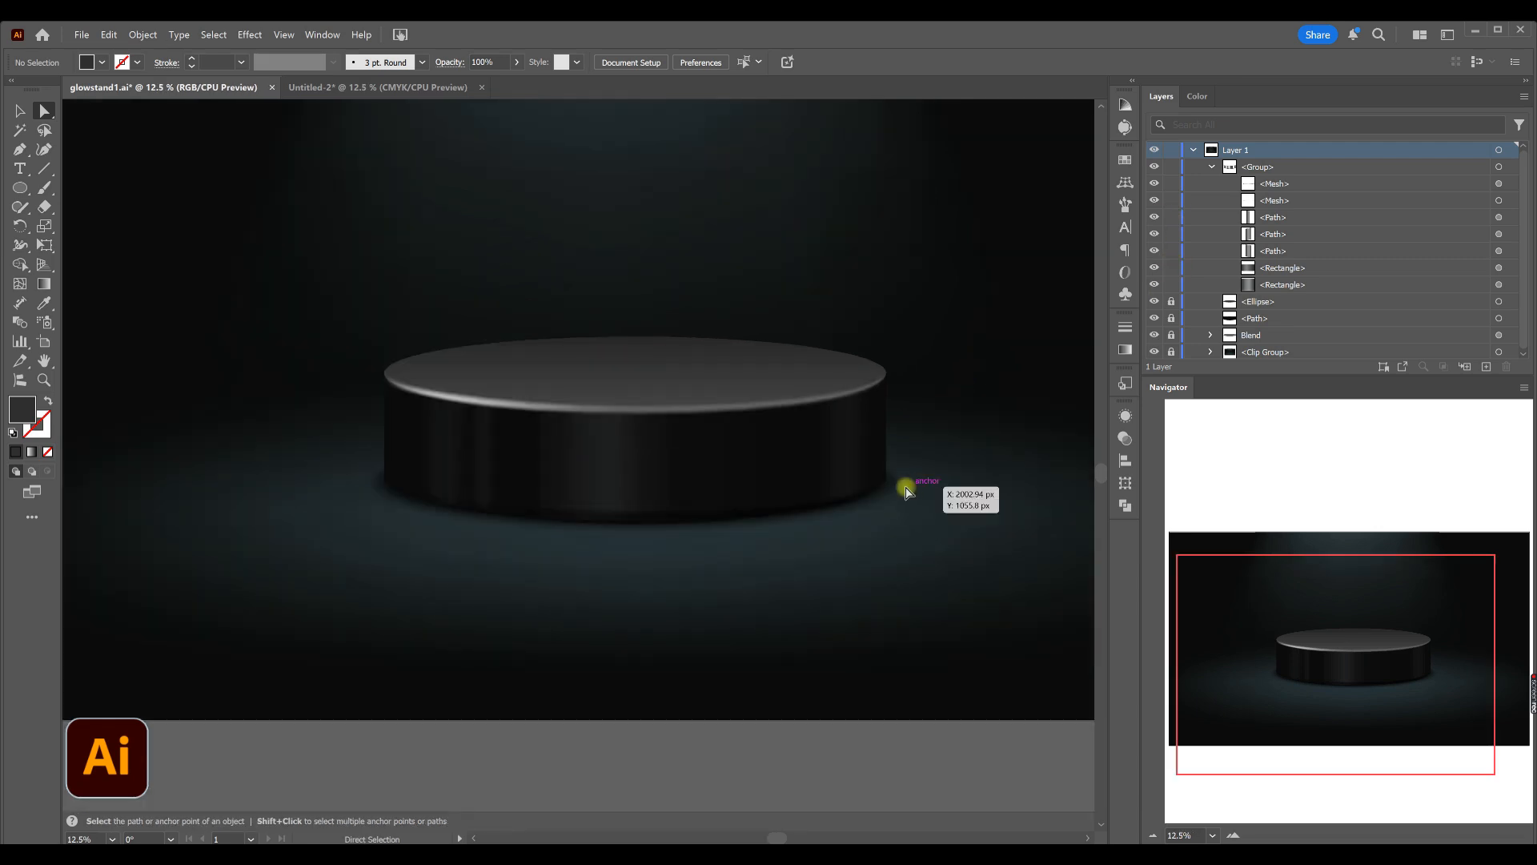
scroll(905, 490, up, 1)
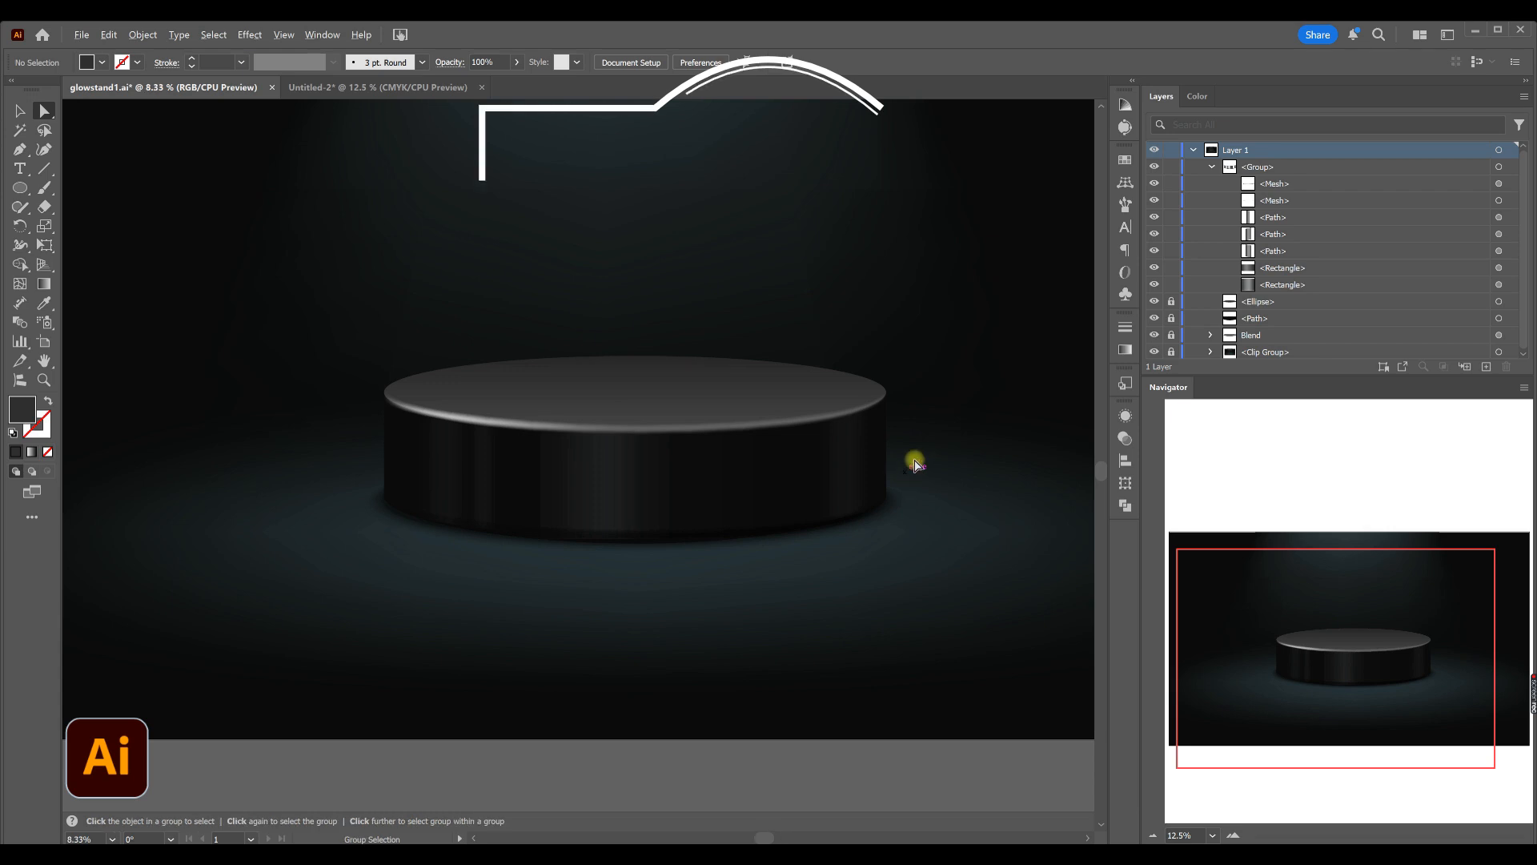
scroll(913, 458, down, 1)
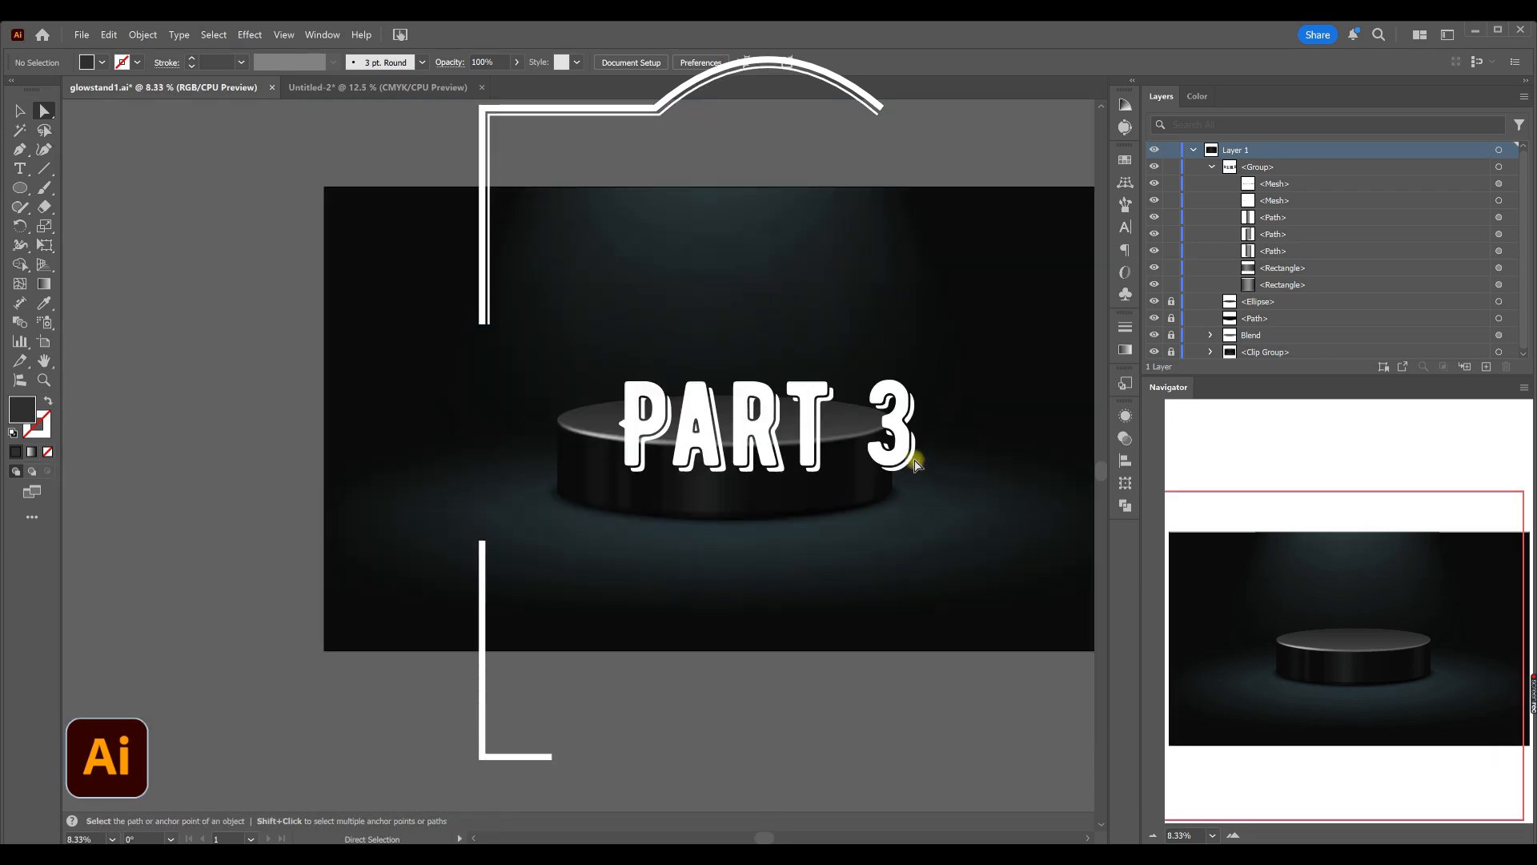
click(1087, 836)
click(1087, 836)
click(1087, 836)
scroll(888, 628, up, 2)
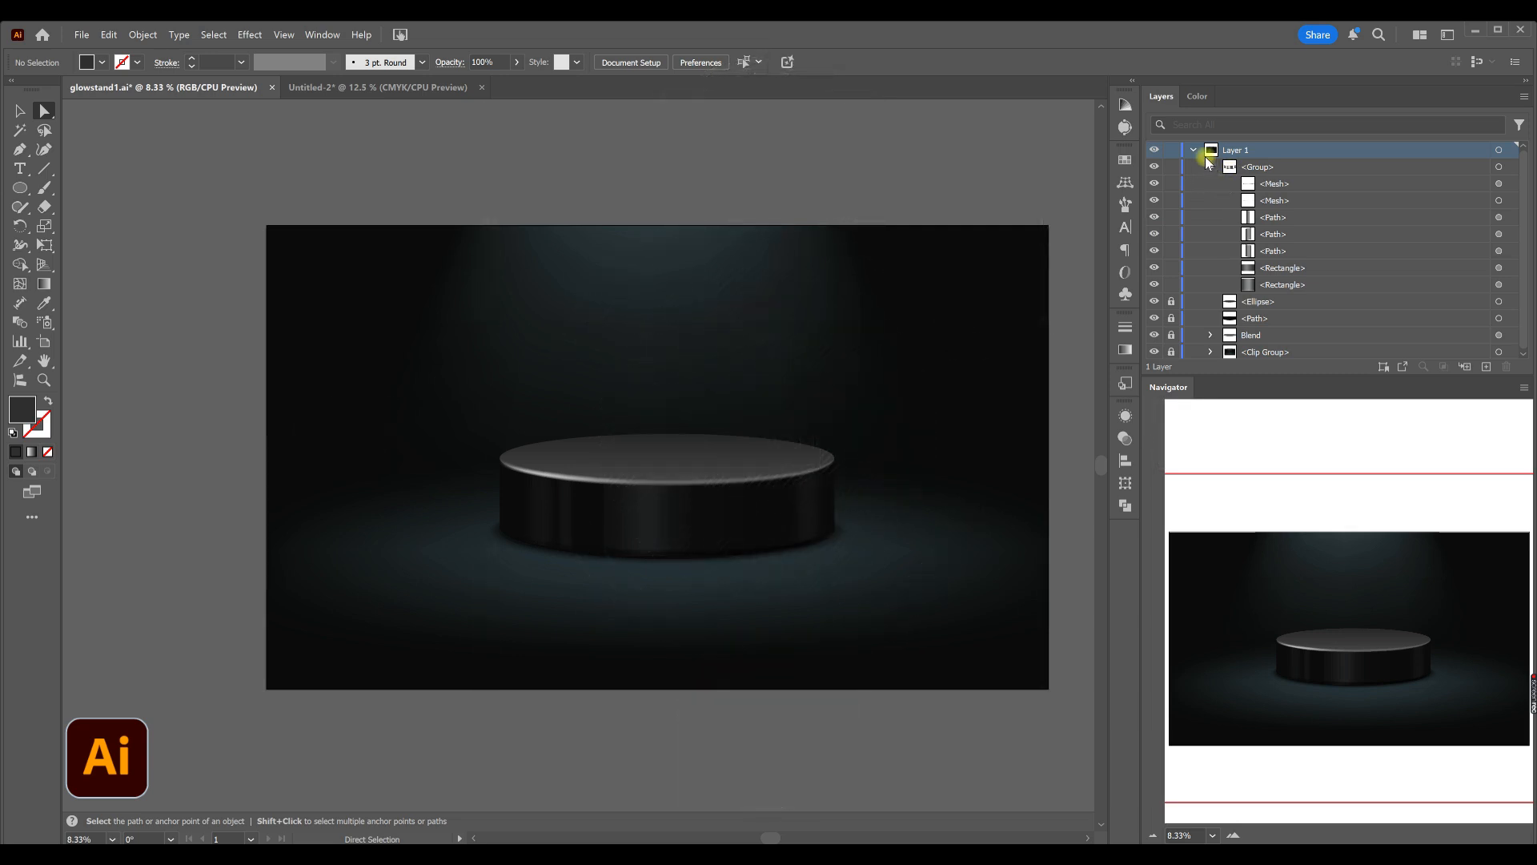
click(1215, 167)
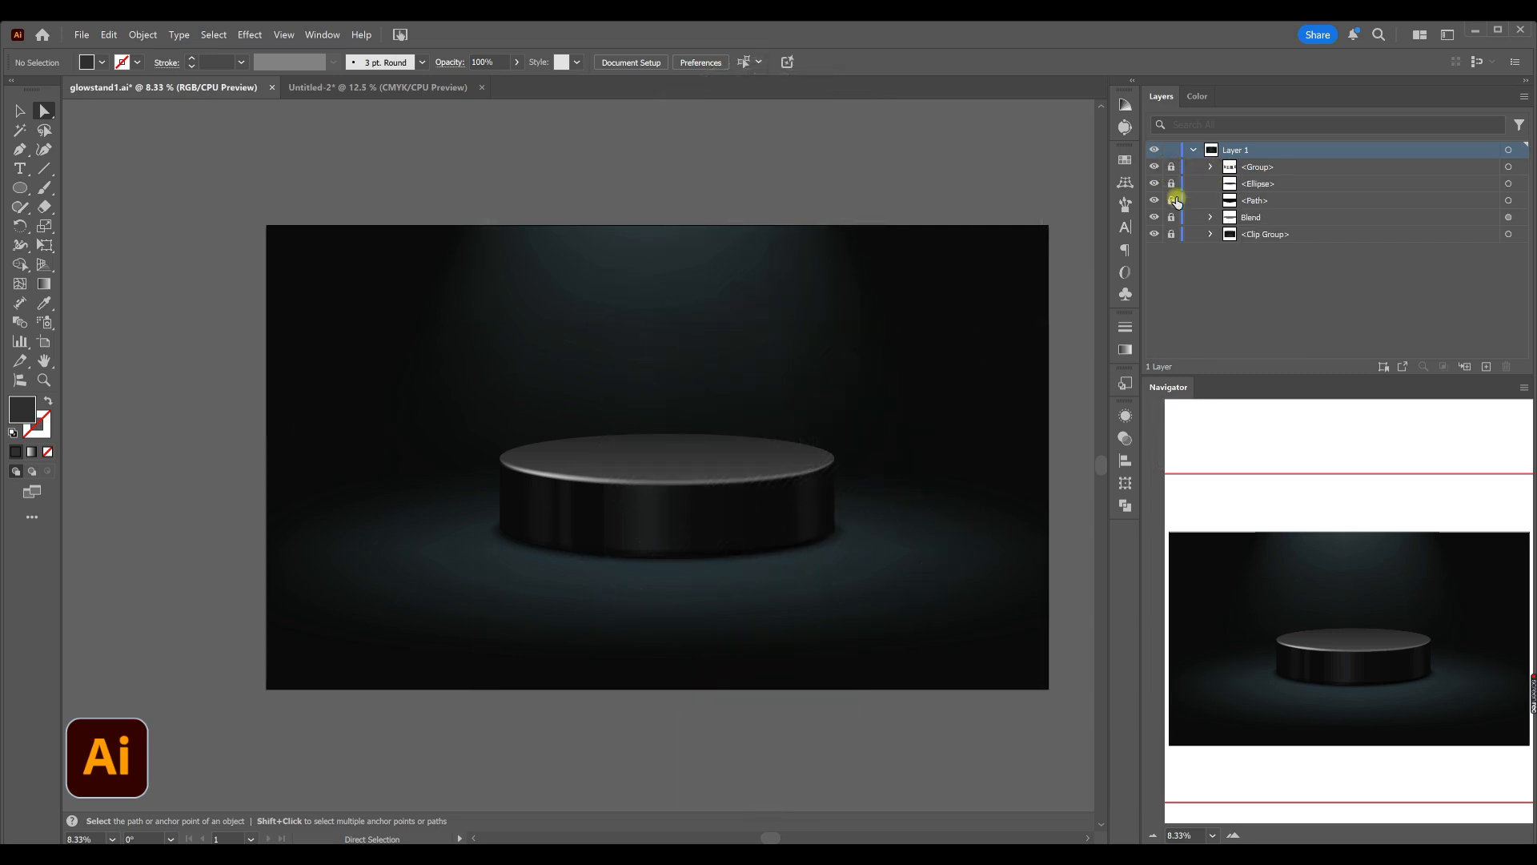
- Unlock the podium's body path, make two copies about 89 px and 153 px above it, and relock the original
click(1172, 200)
key(ctrl+a)
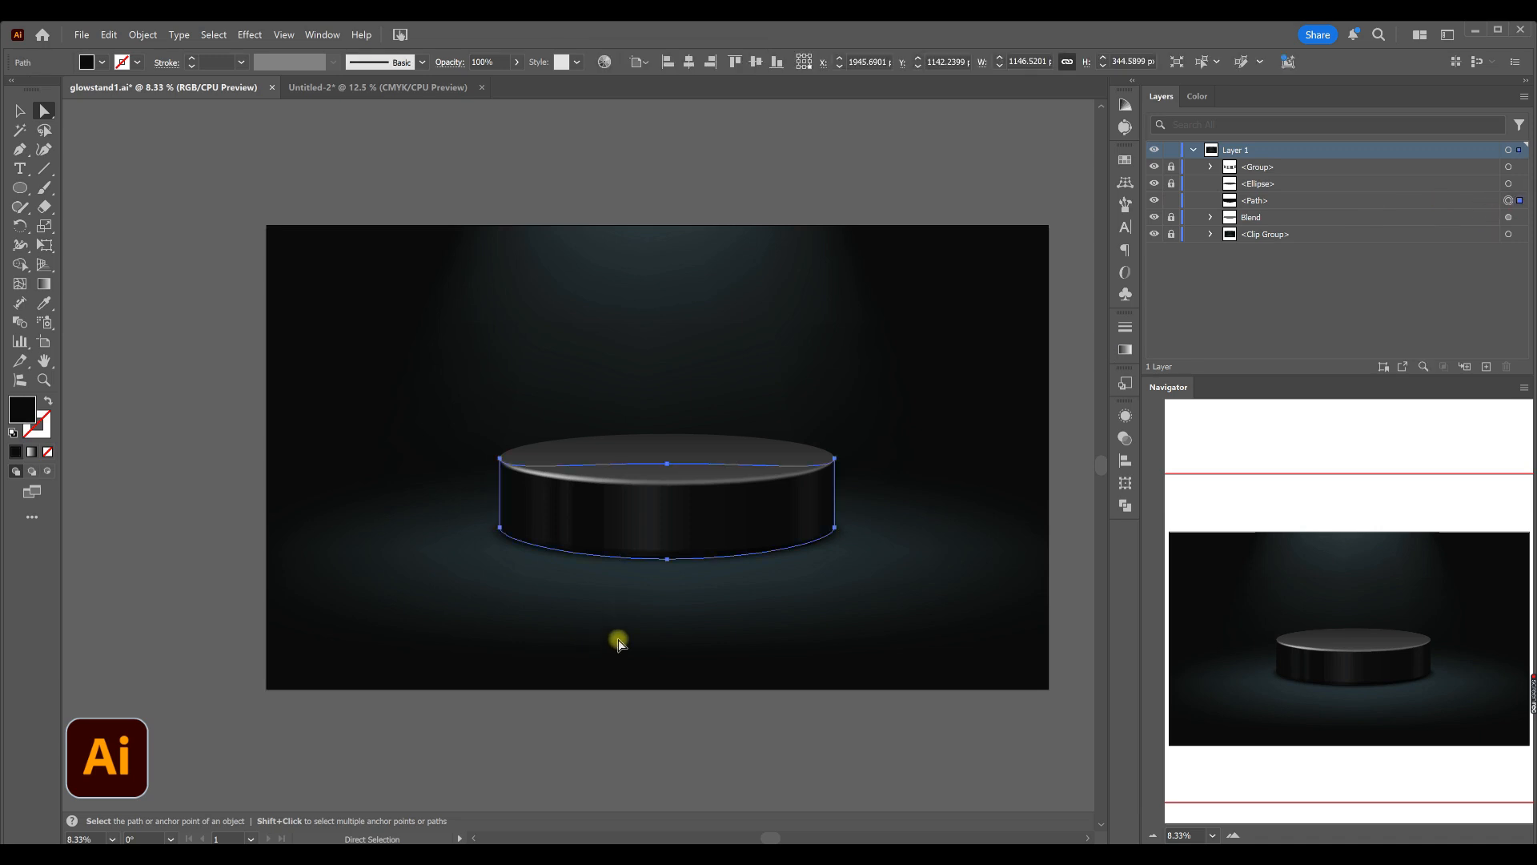
mouse_move(668, 560)
mouse_down()
mouse_move(669, 521)
mouse_move(672, 536)
mouse_up()
click(1172, 217)
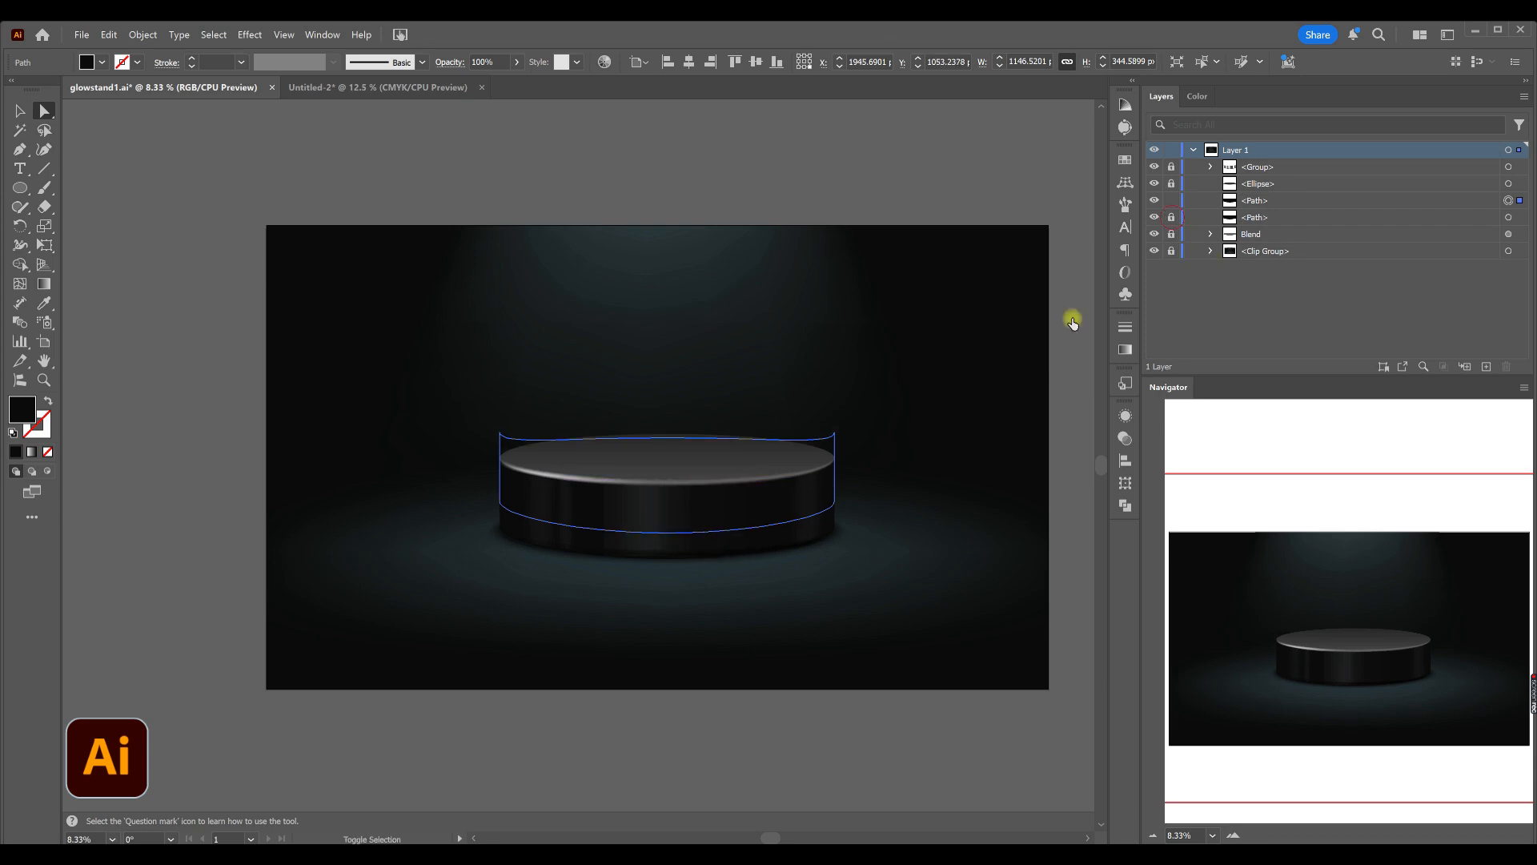
drag(667, 531, 673, 519)
- Select both raised copies of the body path and scale them vertically to an overall height of about 331 px
shift+click(641, 436)
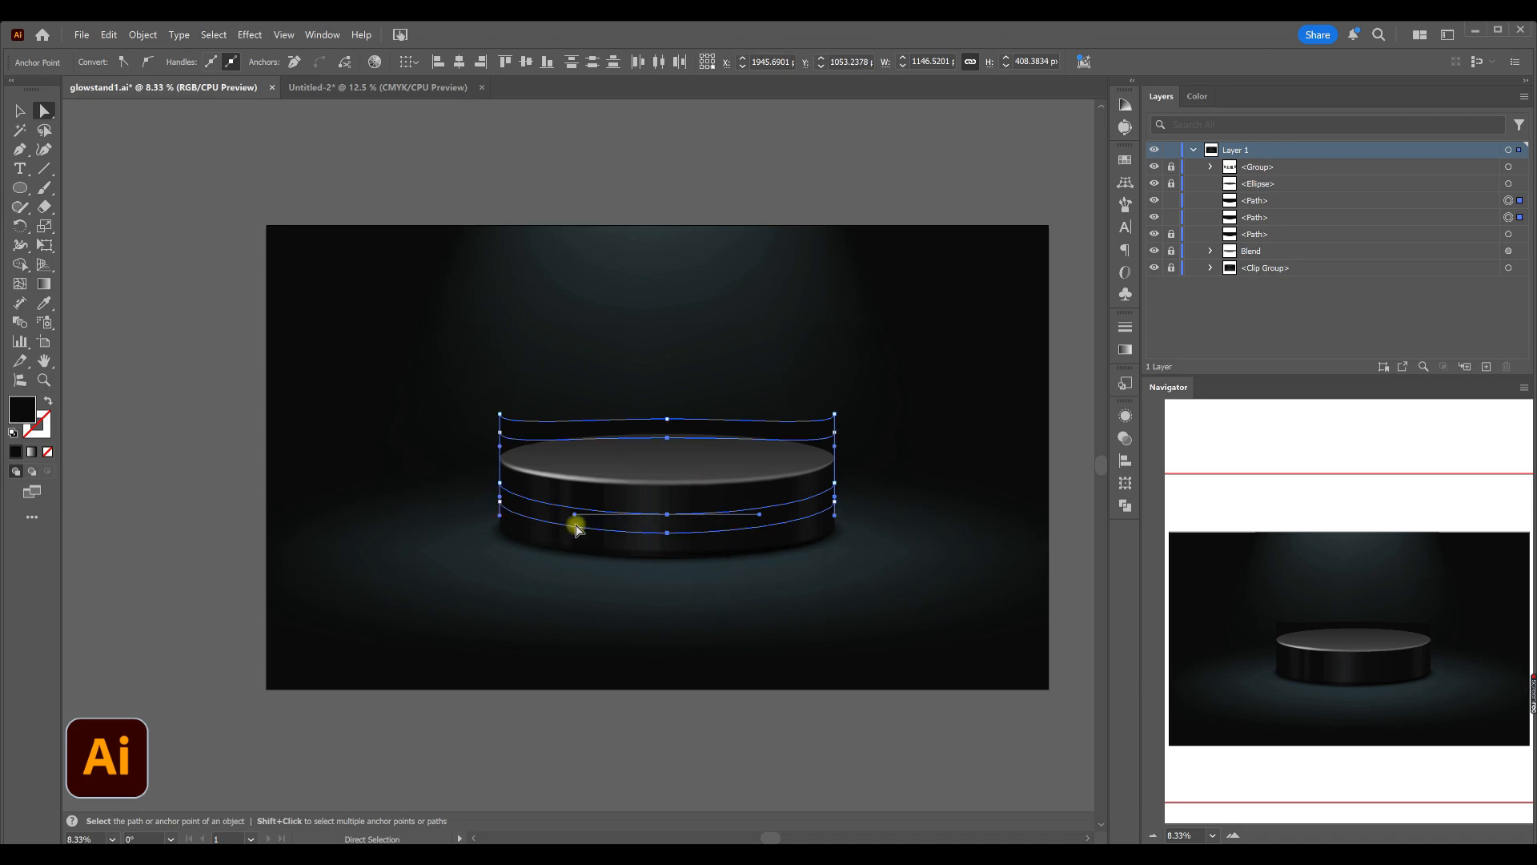
click(18, 111)
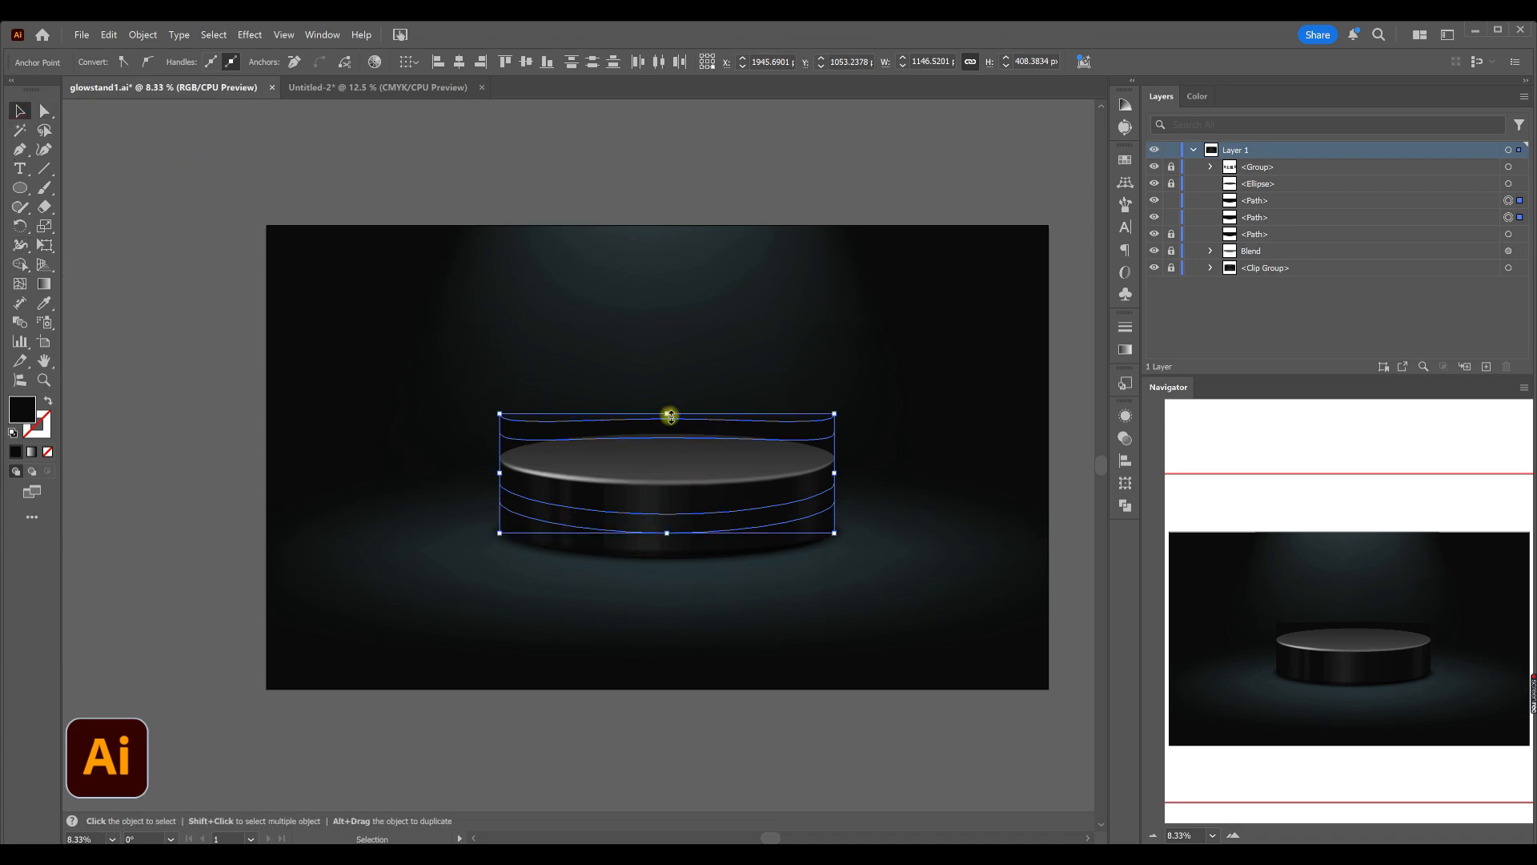
drag(671, 415, 678, 426)
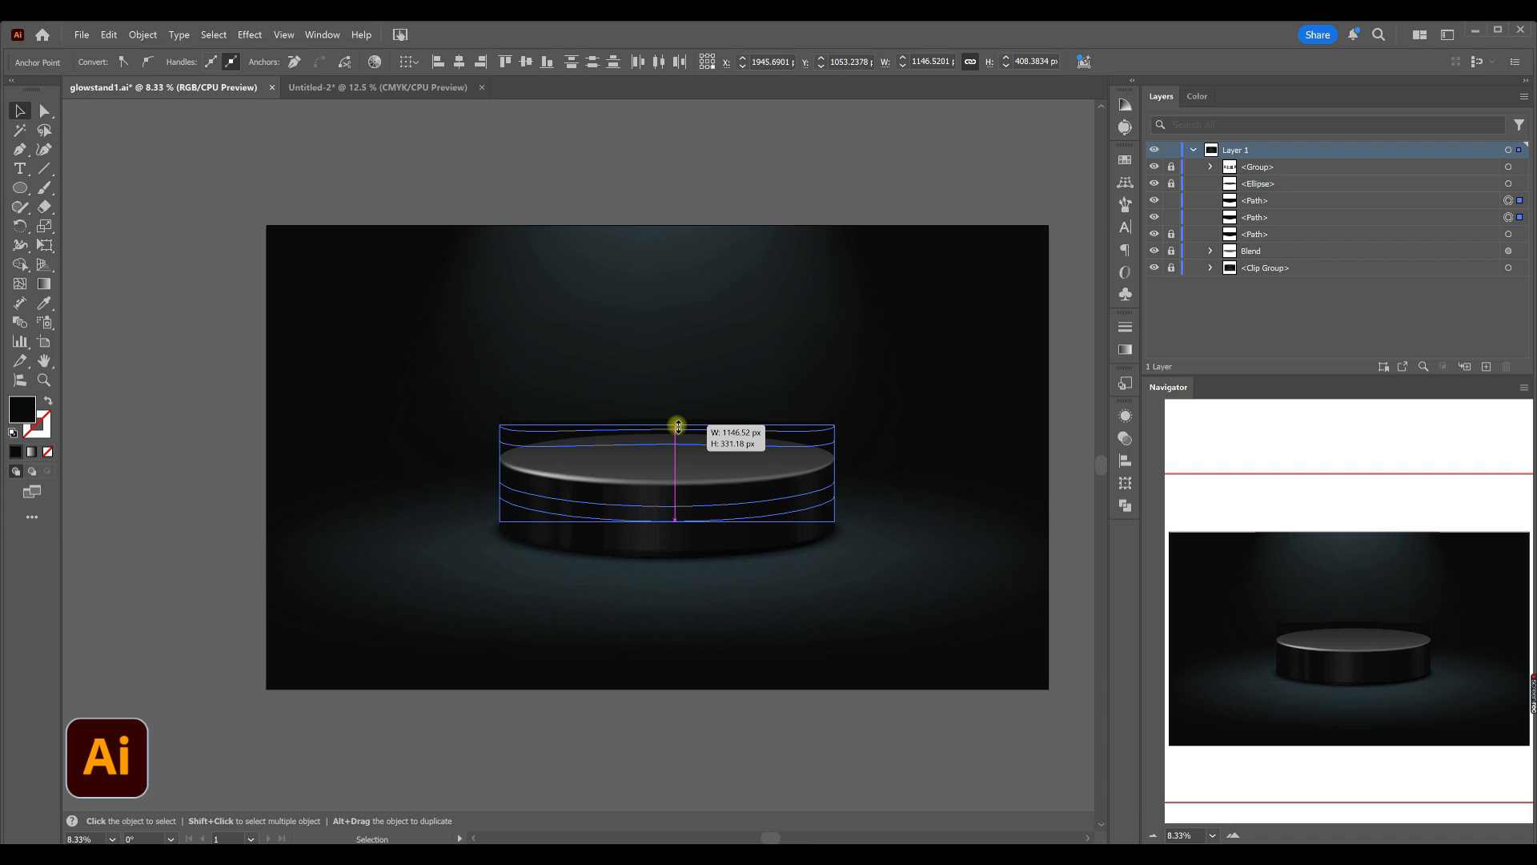
- Move the lower body copy slightly down and scale both copies vertically to an overall height of about 337 px
drag(689, 491, 687, 559)
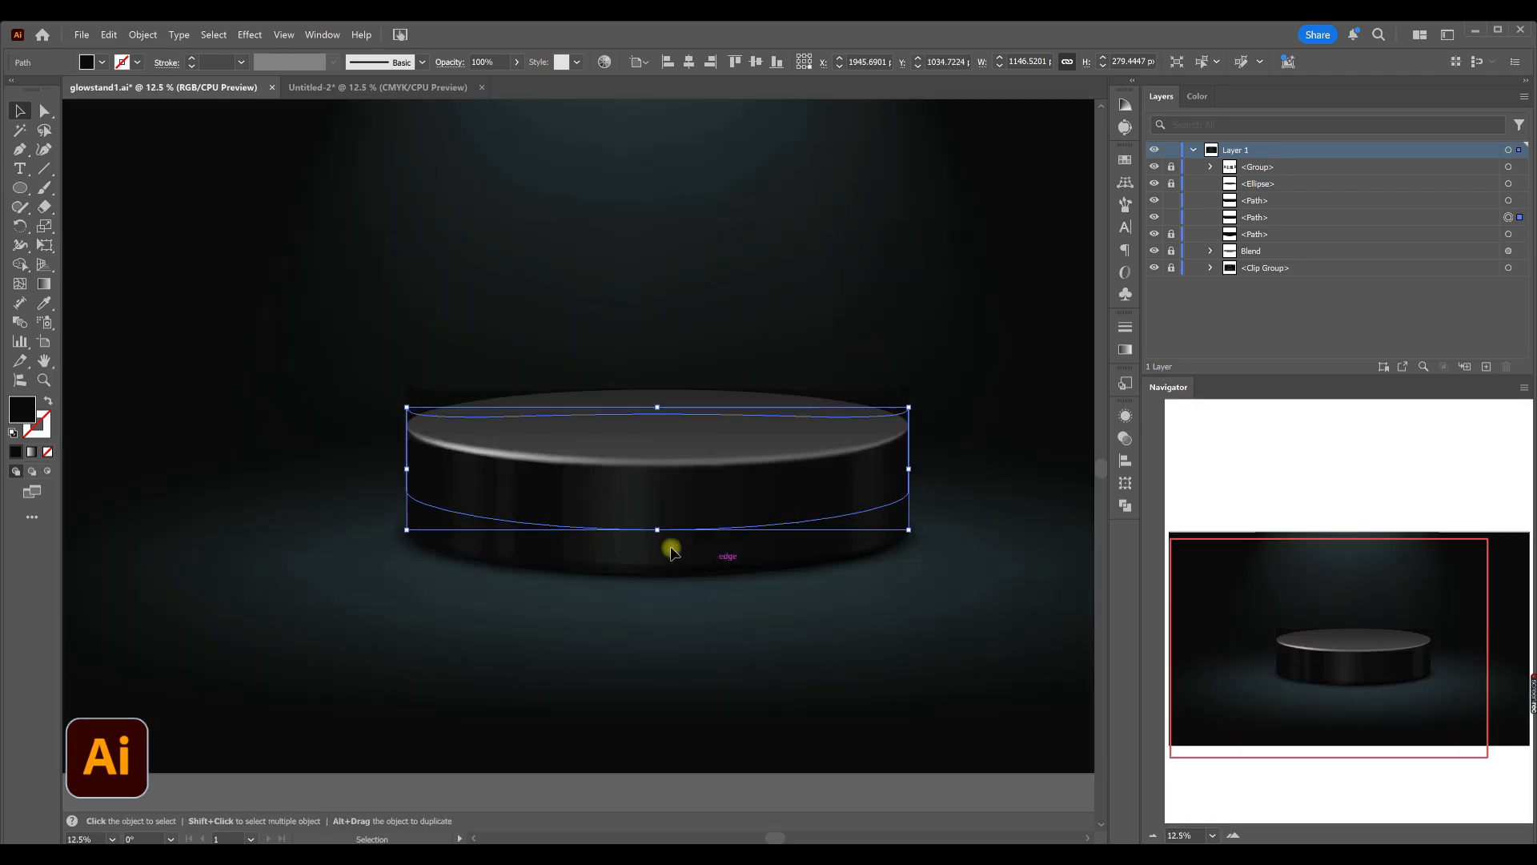
drag(675, 568, 751, 454)
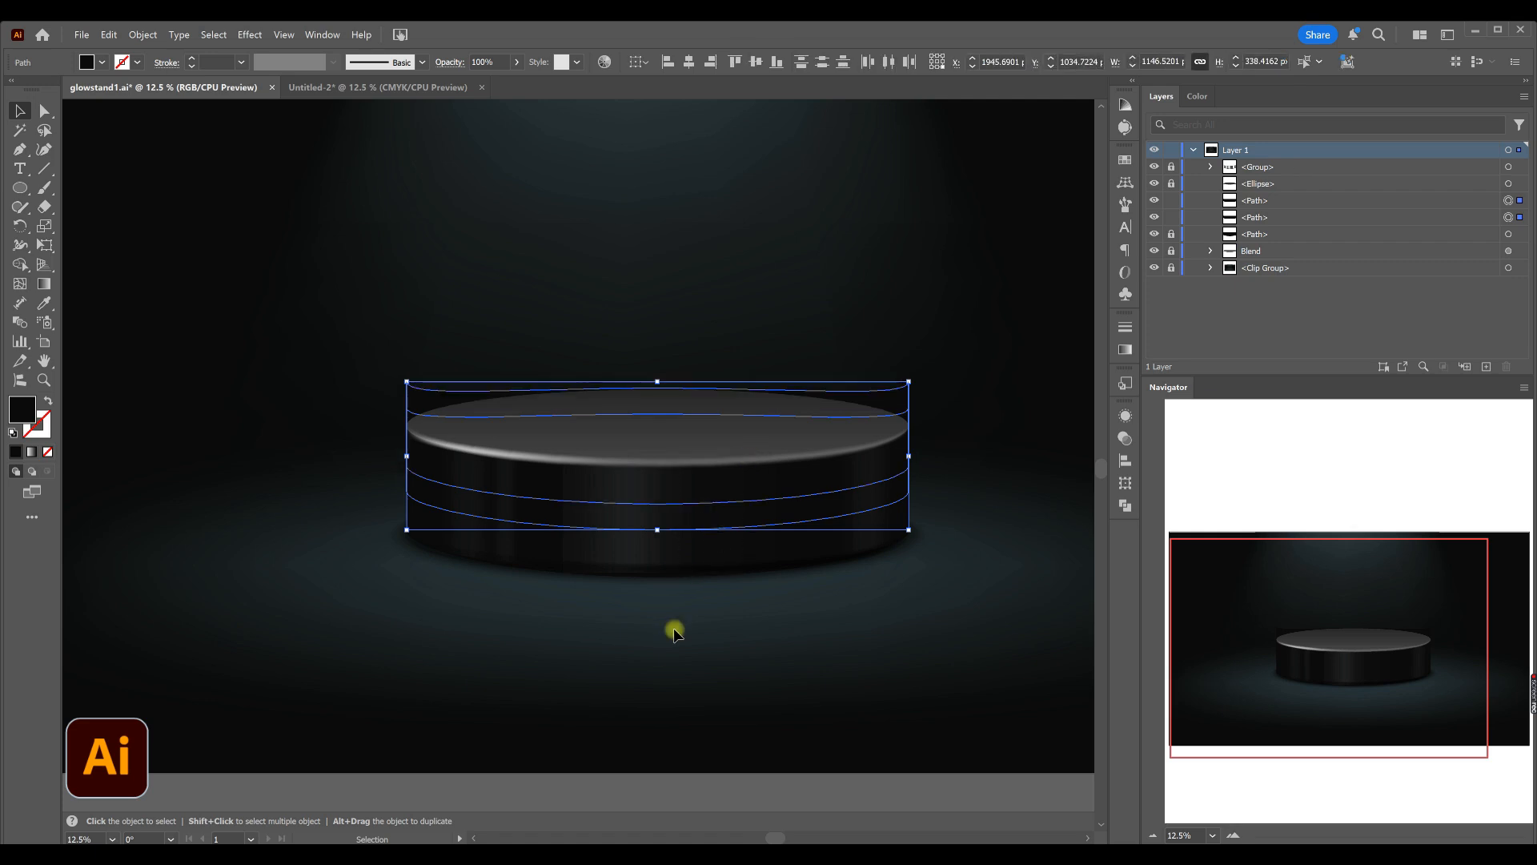
click(682, 550)
drag(694, 532, 745, 590)
shift+click(614, 422)
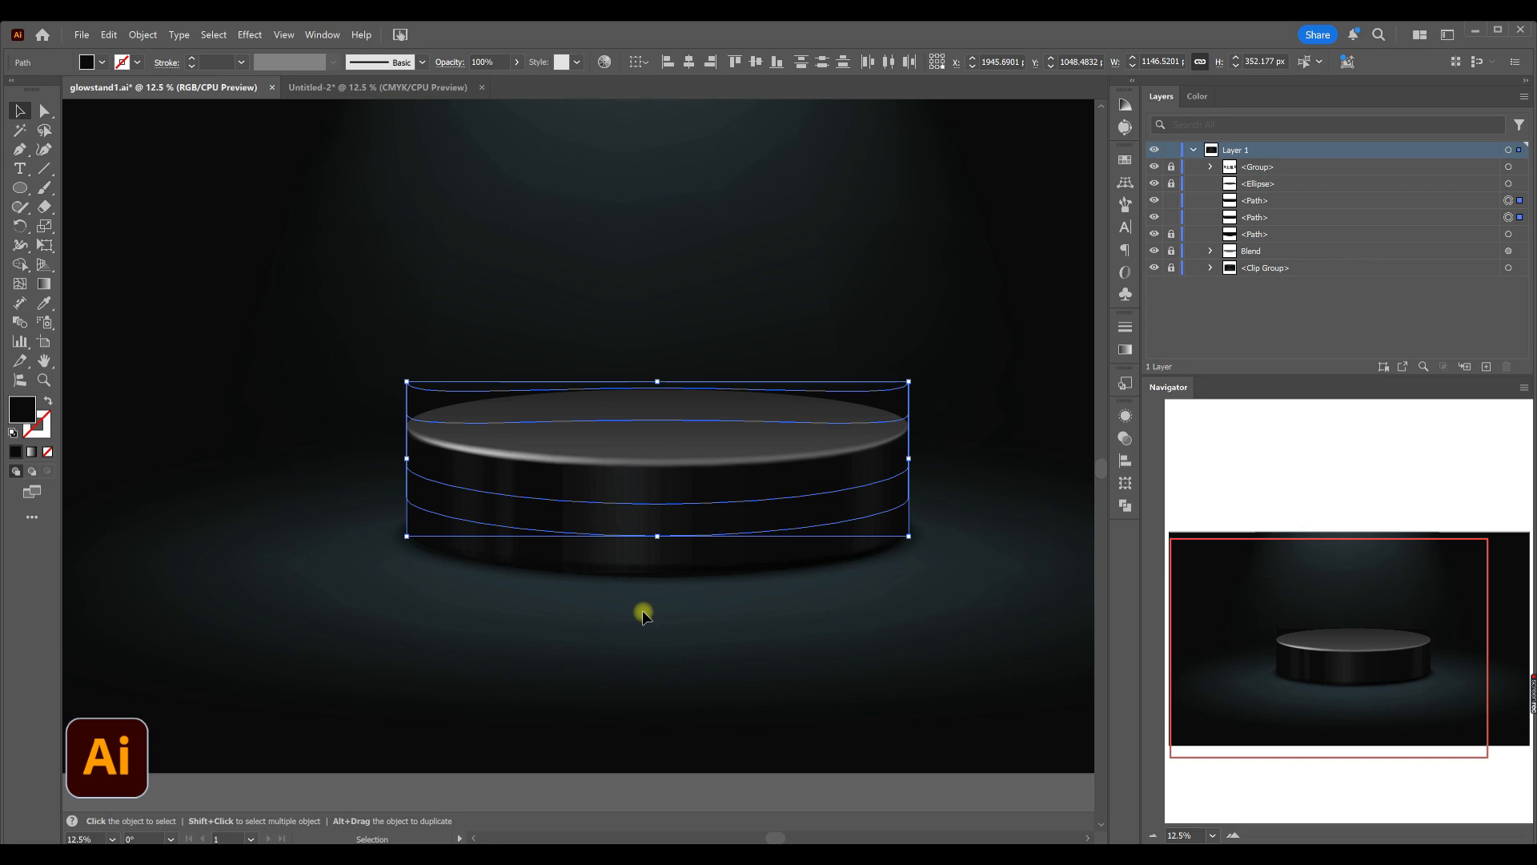
drag(658, 536, 904, 542)
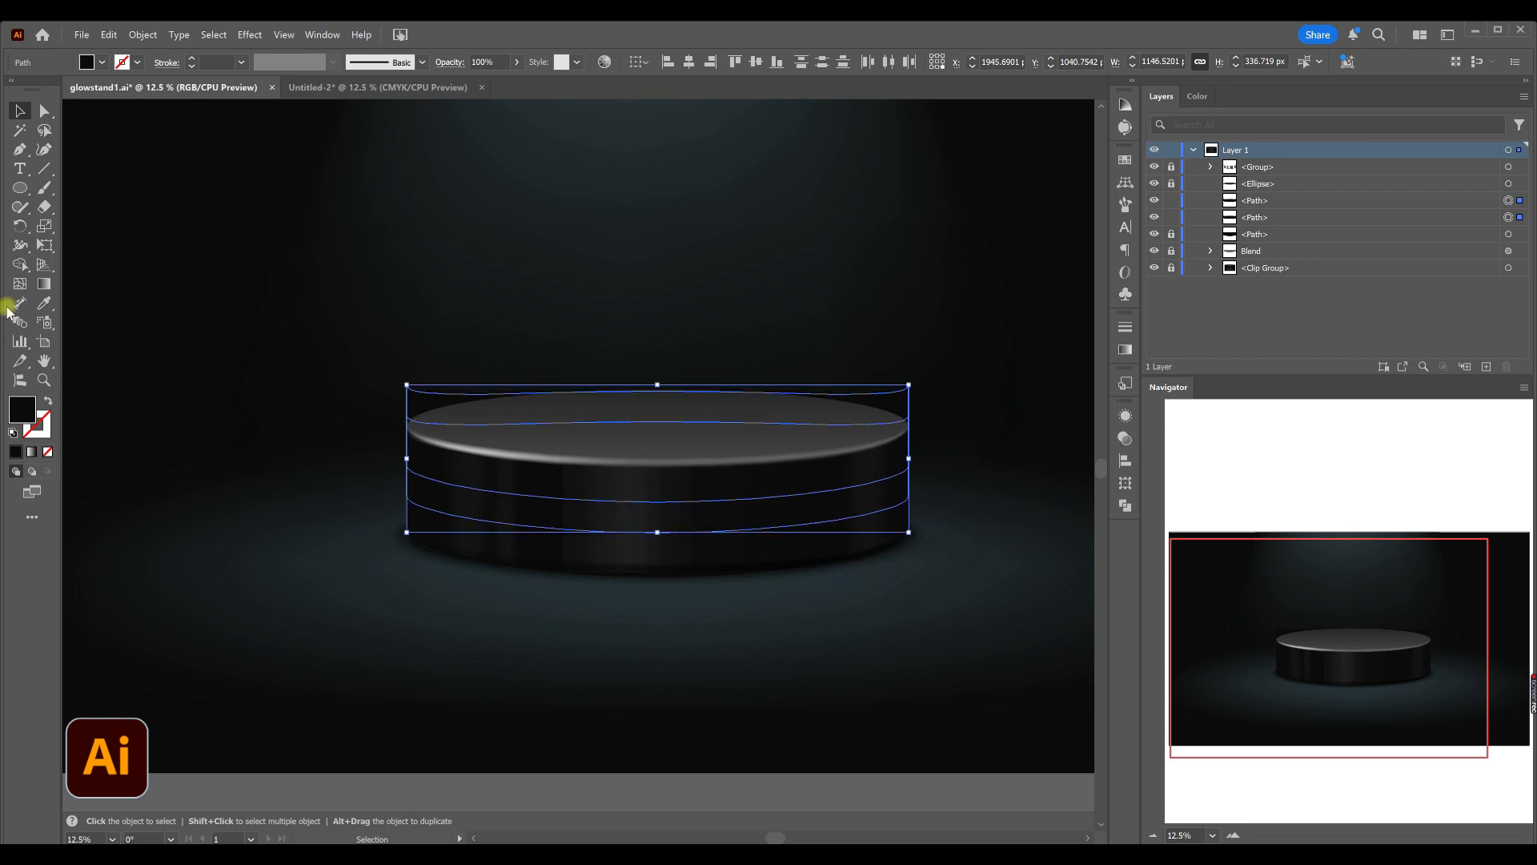
- Use Shape Builder to remove the area above the lower curves, leaving a curved band about 154 px high across the podium's side
click(21, 266)
mouse_move(538, 392)
mouse_down()
mouse_move(560, 429)
mouse_move(512, 490)
mouse_up()
drag(439, 584, 439, 583)
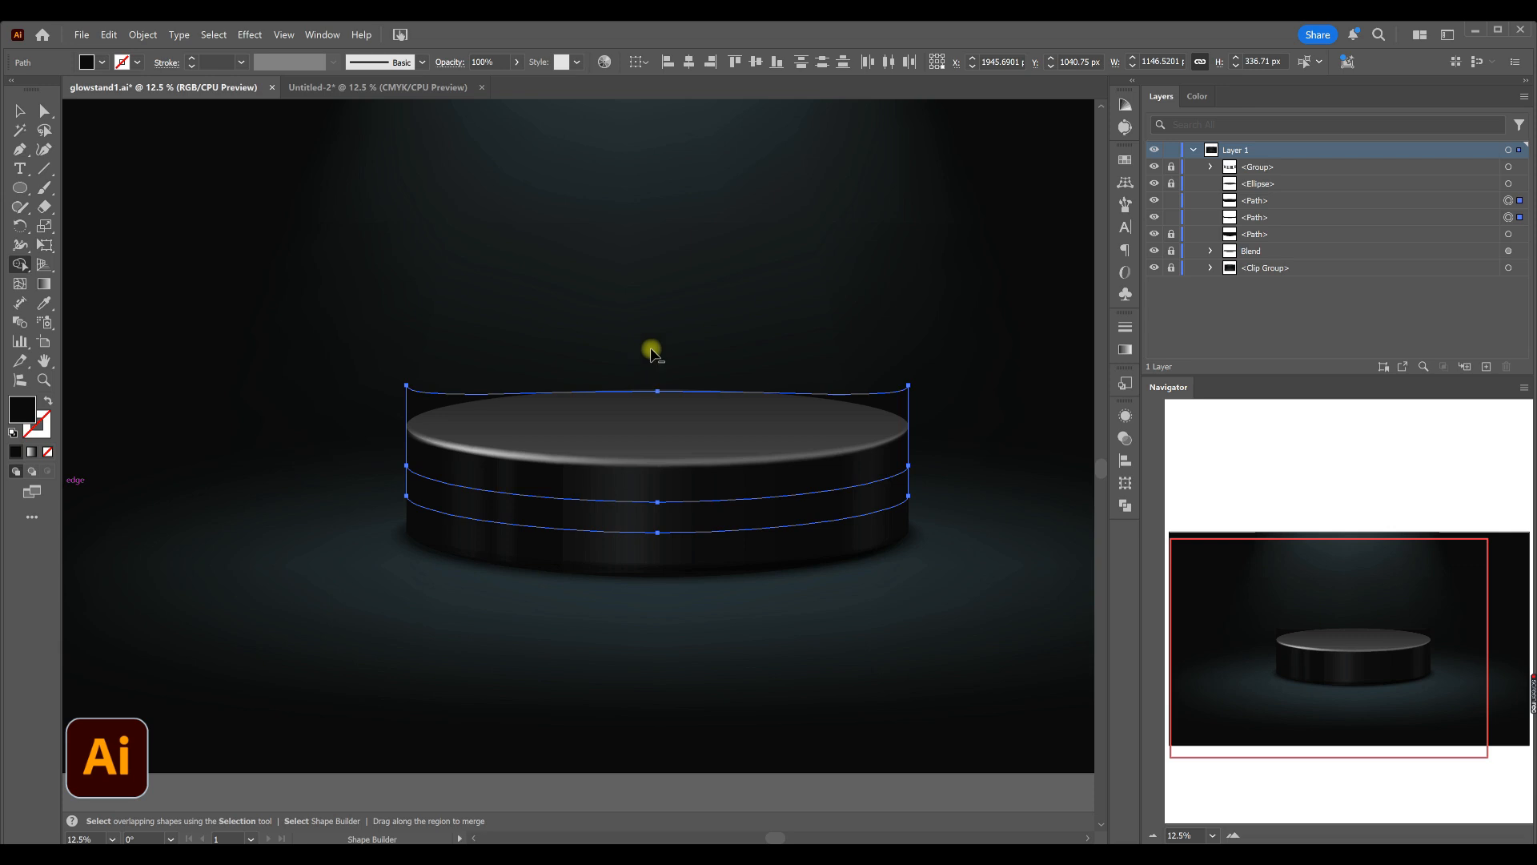
alt+drag(647, 364, 712, 425)
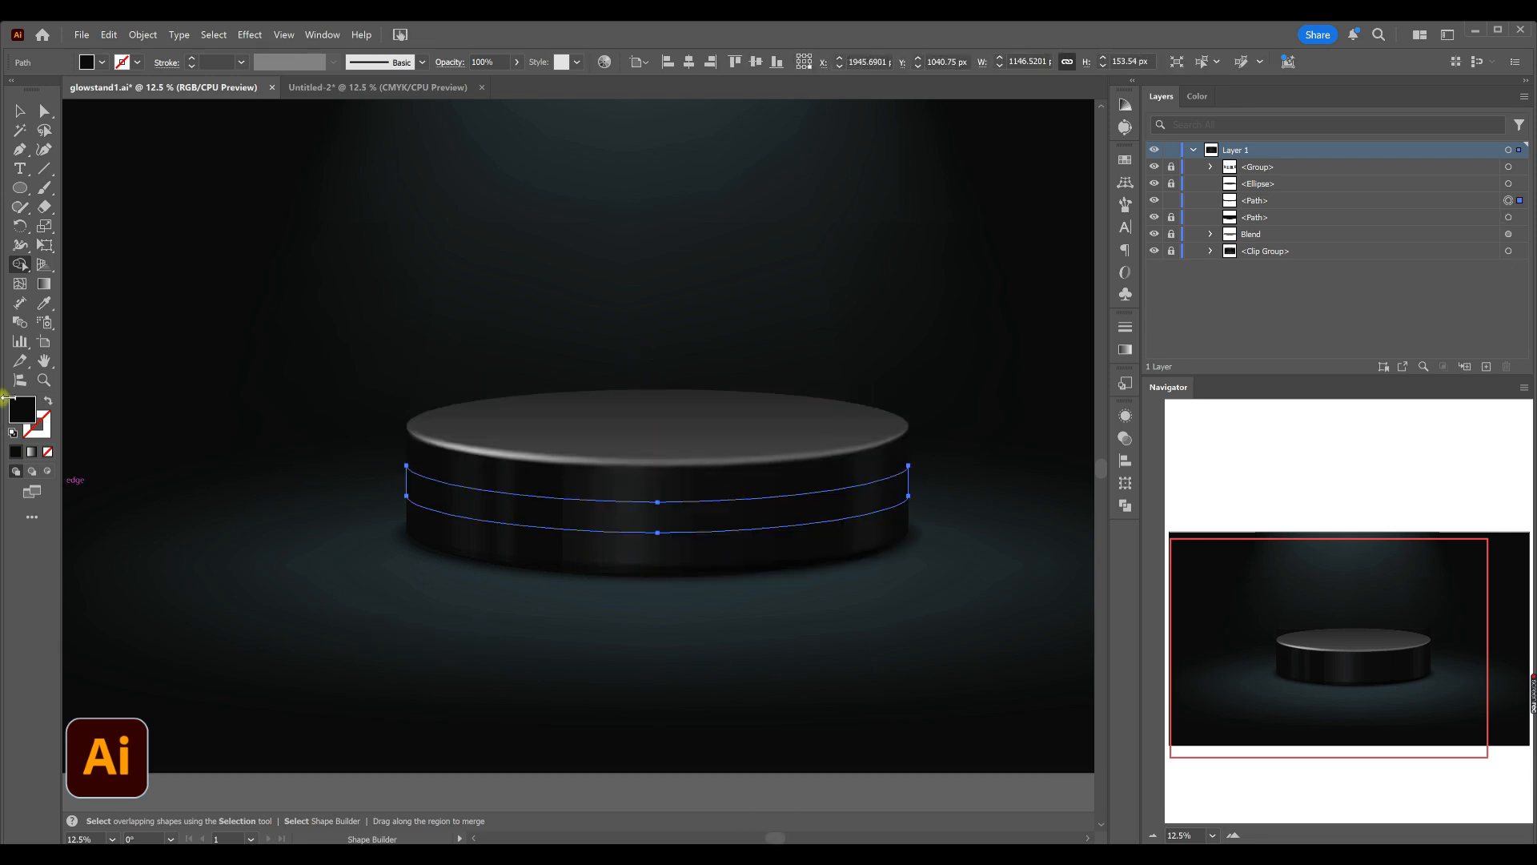
- Fill the curved band with grey 606060 and place it at the top of the layer's stacking order
double_click(17, 415)
drag(1104, 652, 1068, 674)
click(1432, 521)
drag(1261, 200, 1269, 158)
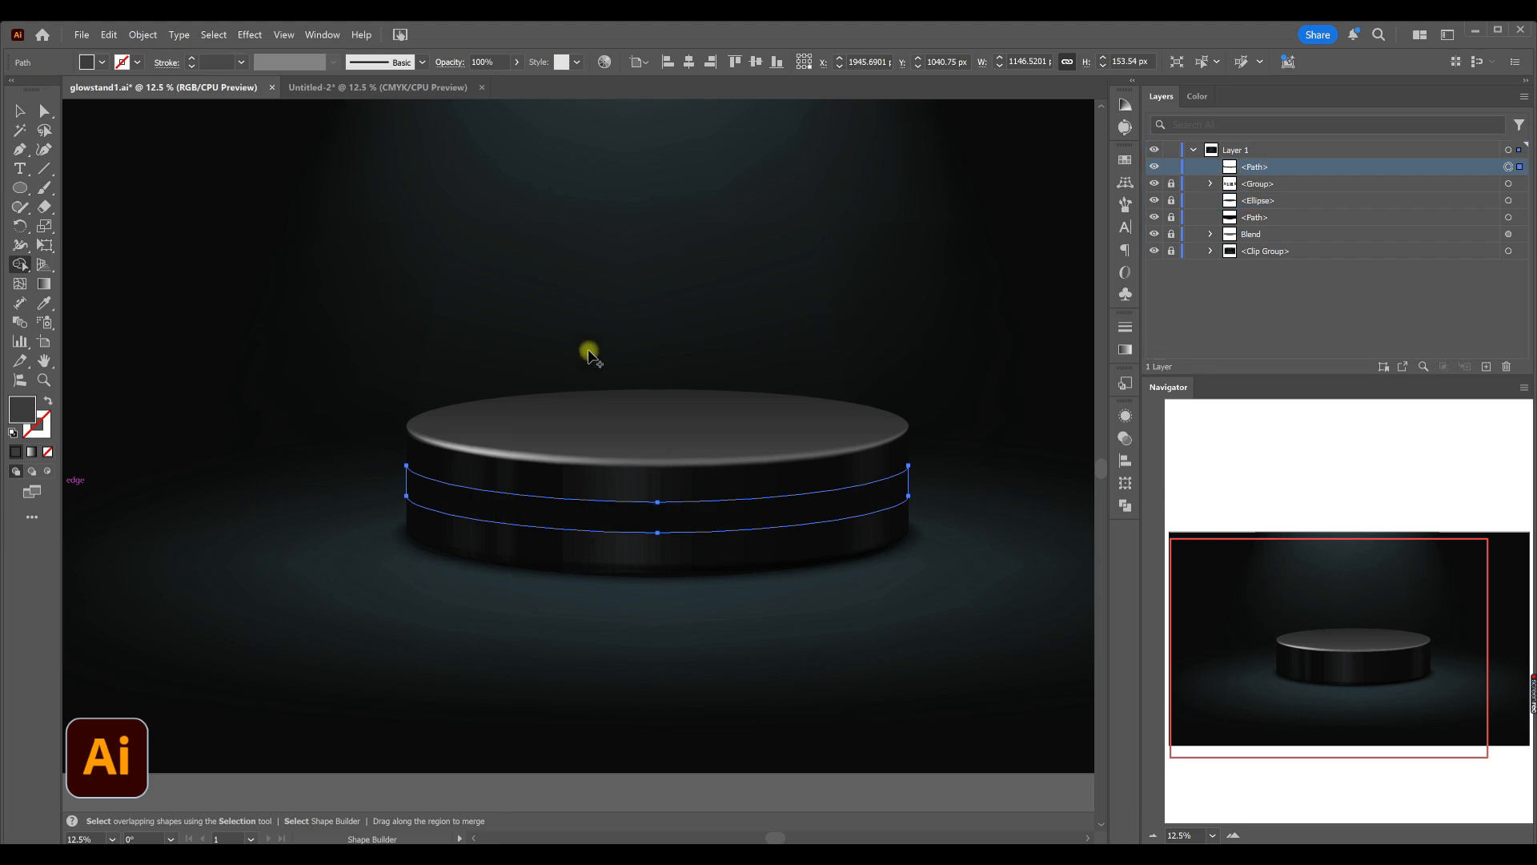
double_click(21, 410)
click(1069, 641)
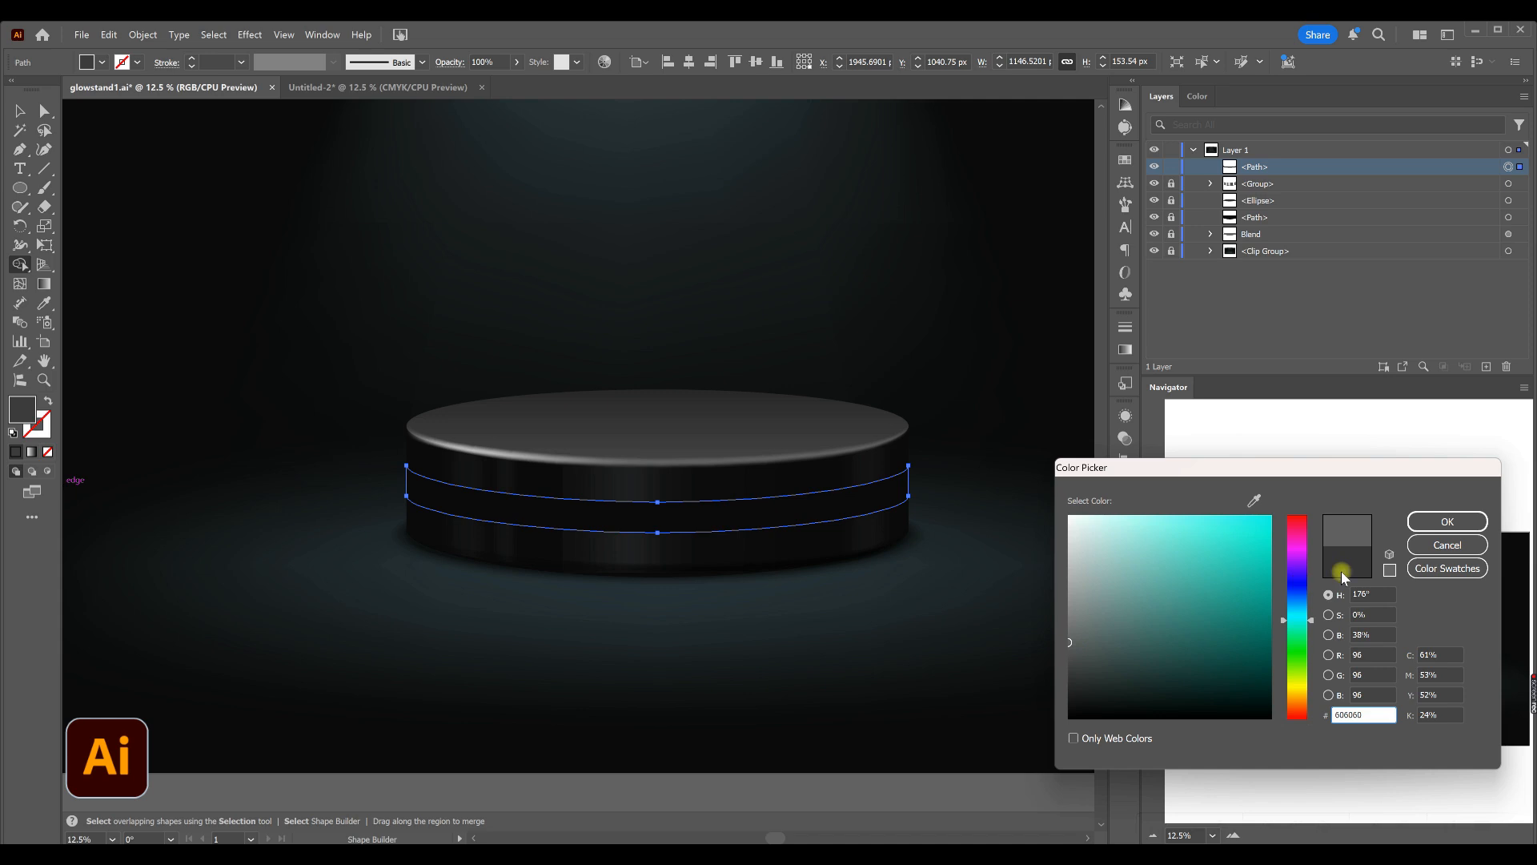
click(1429, 520)
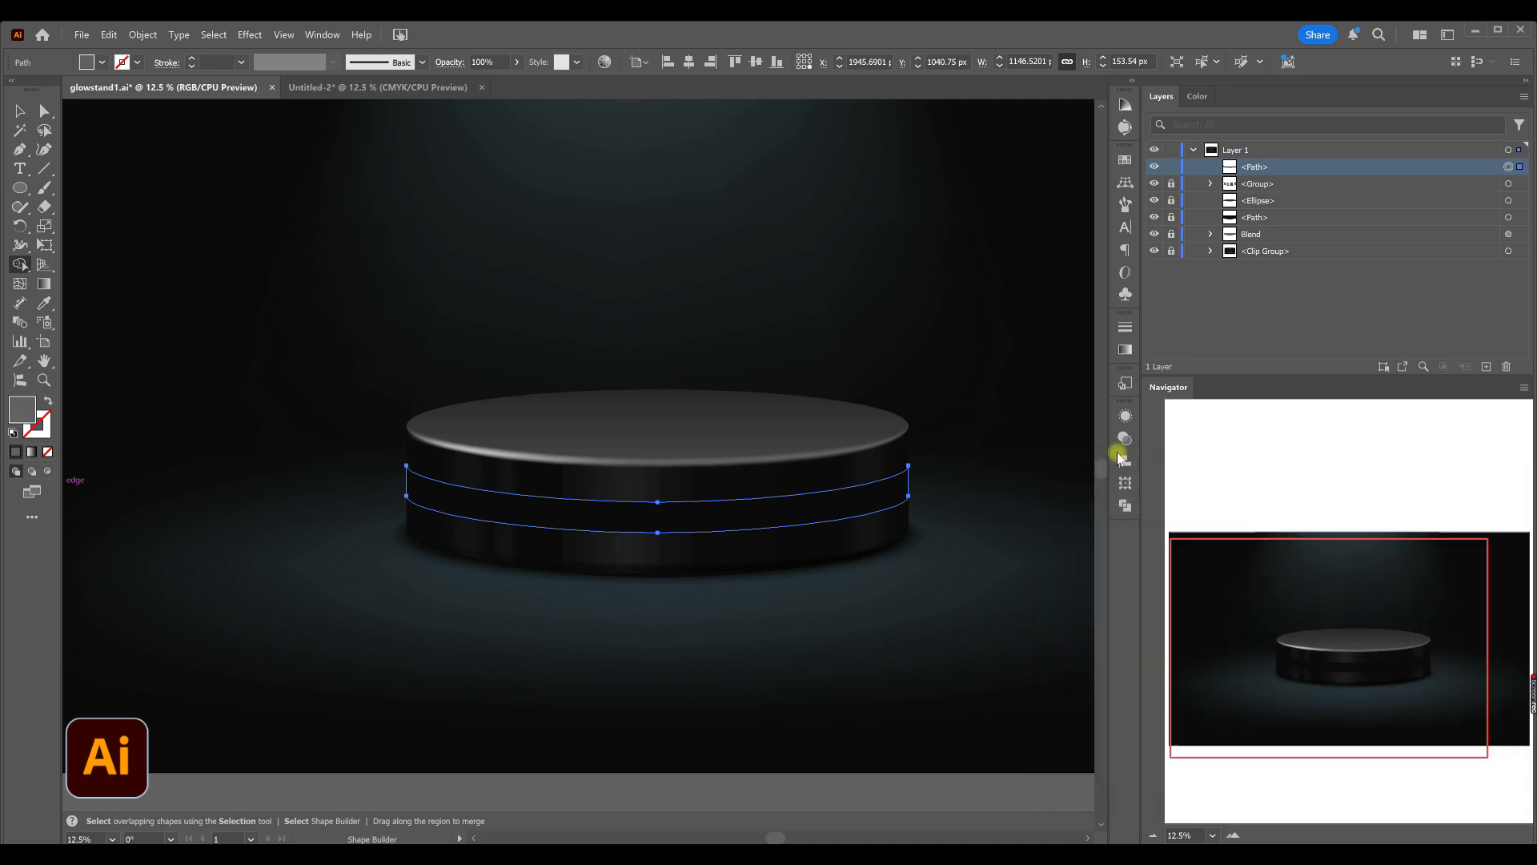
- Start an Offset Path on the curved band and preview outward offsets of 12 px and 20 px with miter joins
key(v)
click(152, 37)
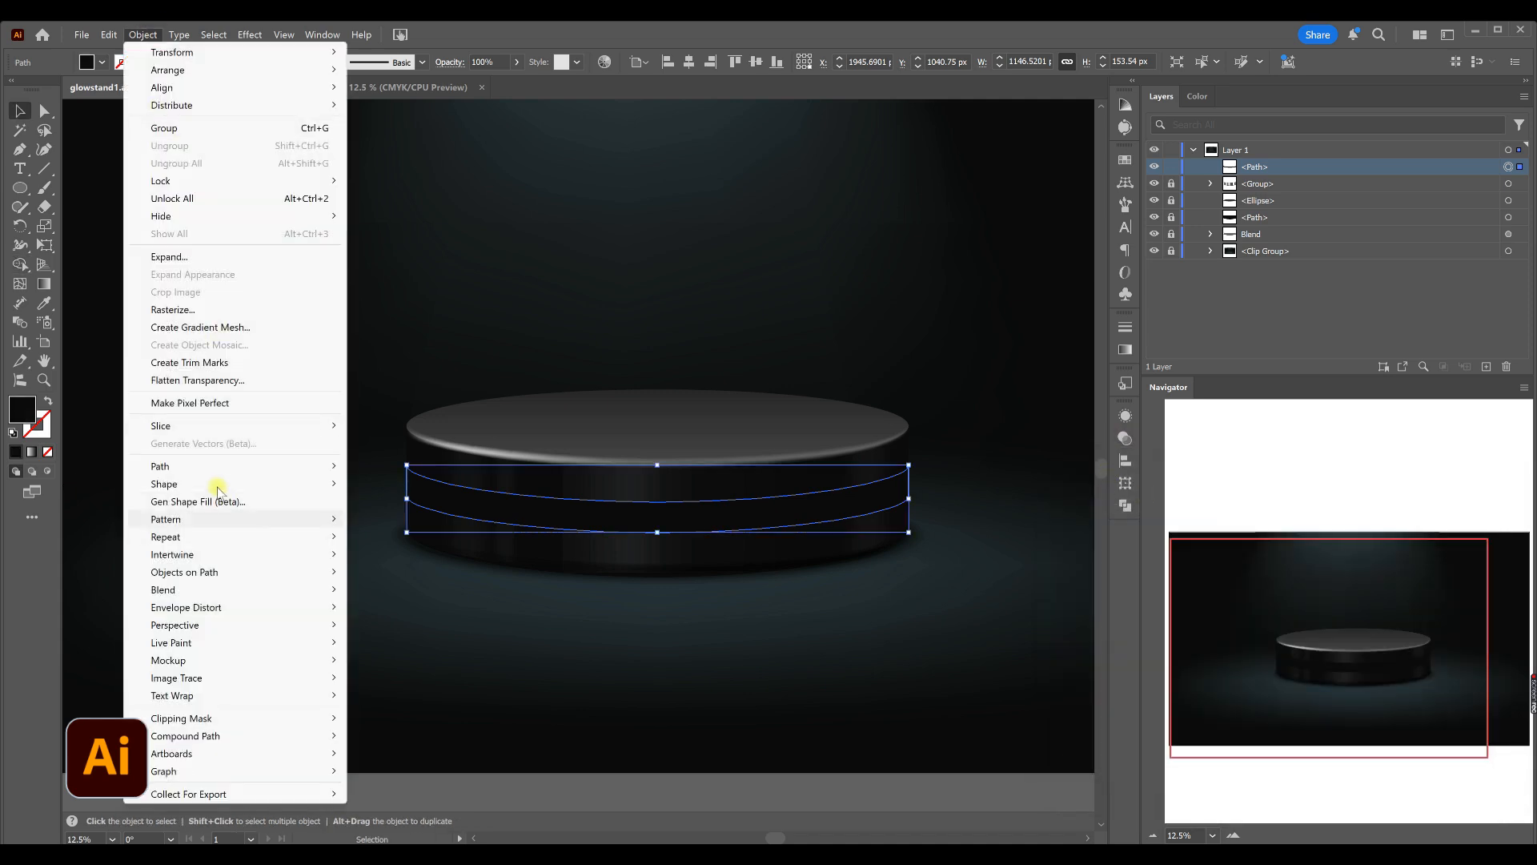
mouse_move(218, 468)
click(399, 523)
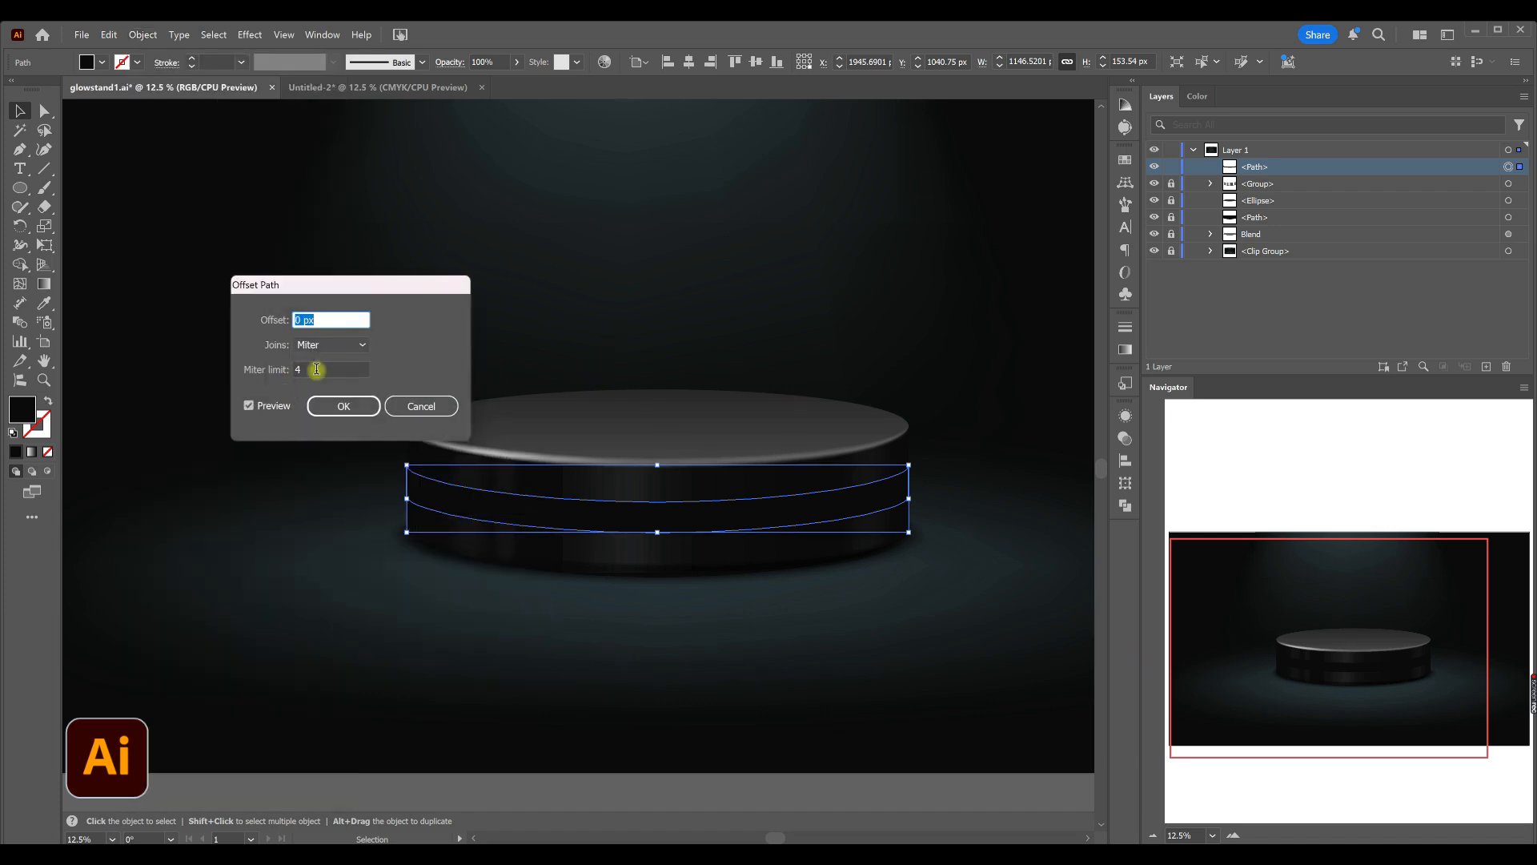
text(12)
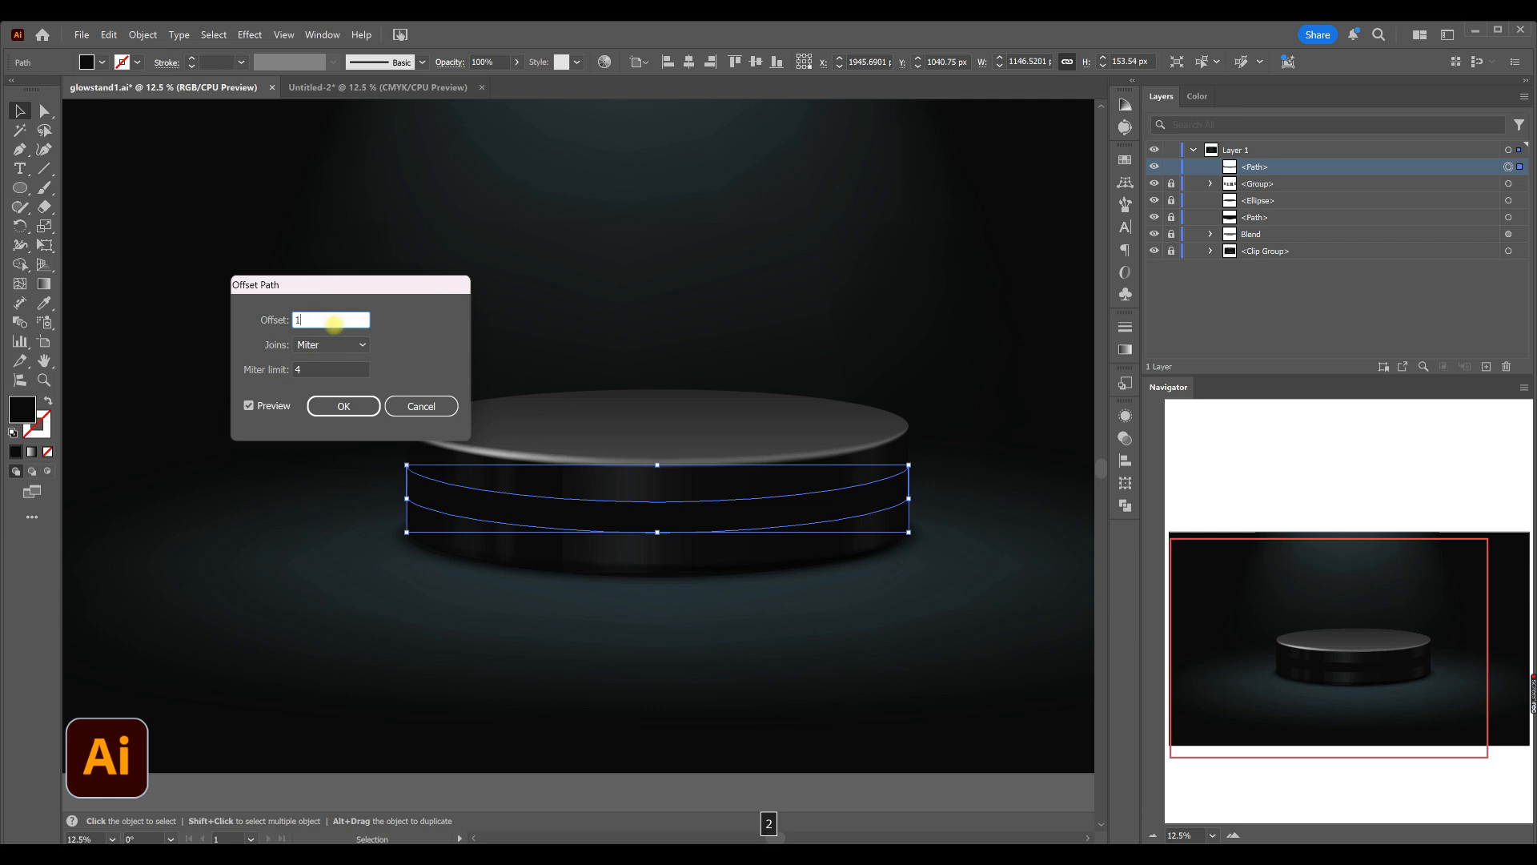
click(283, 407)
click(249, 405)
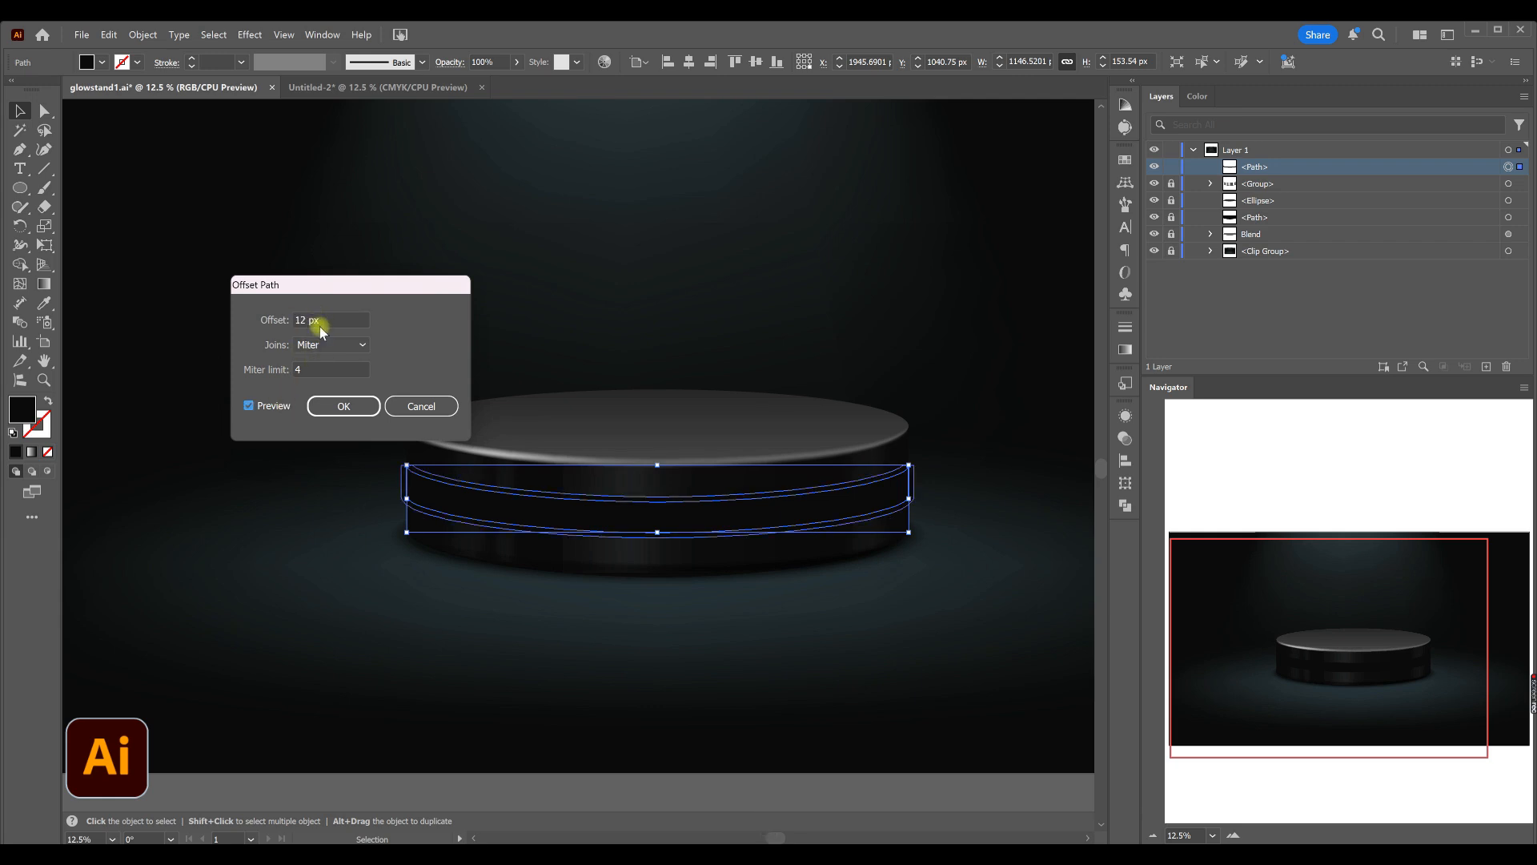
drag(321, 320, 255, 313)
text(20)
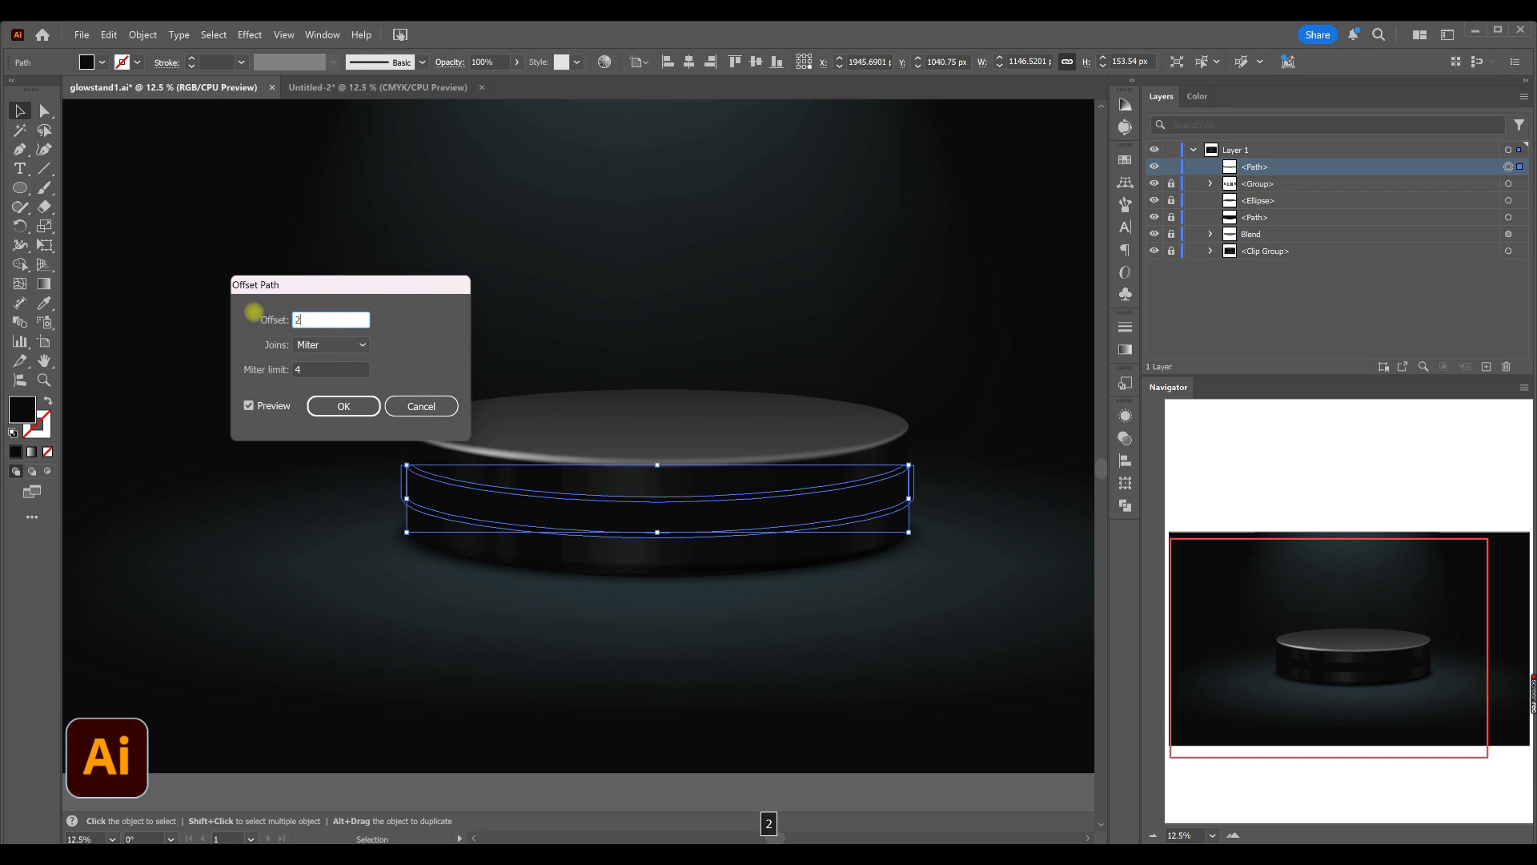
click(272, 403)
click(272, 404)
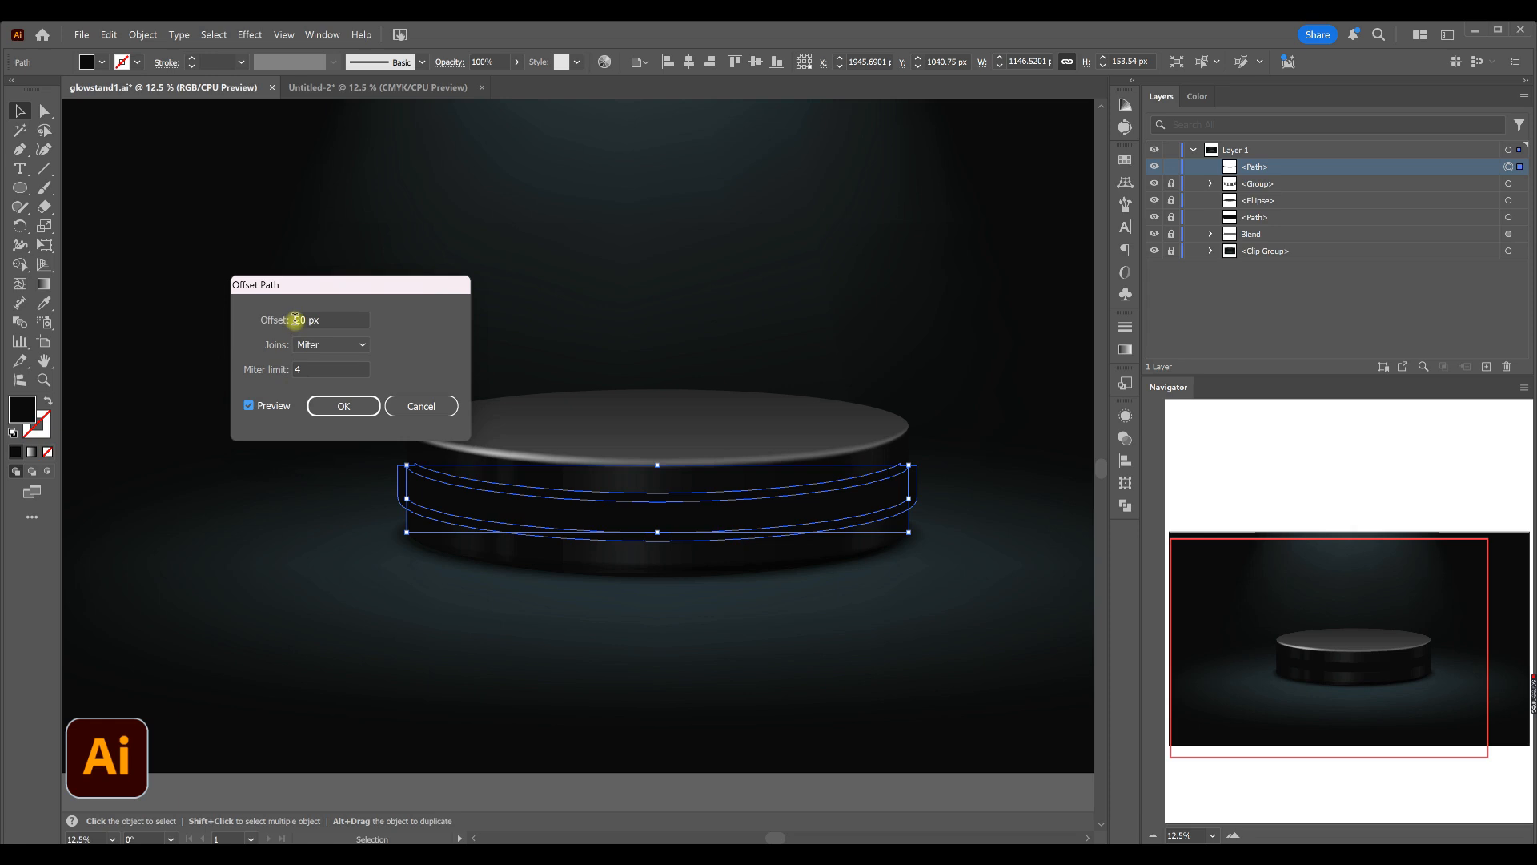
- Set the band's path offset to -20 px and apply it to create a narrower inset copy
click(299, 321)
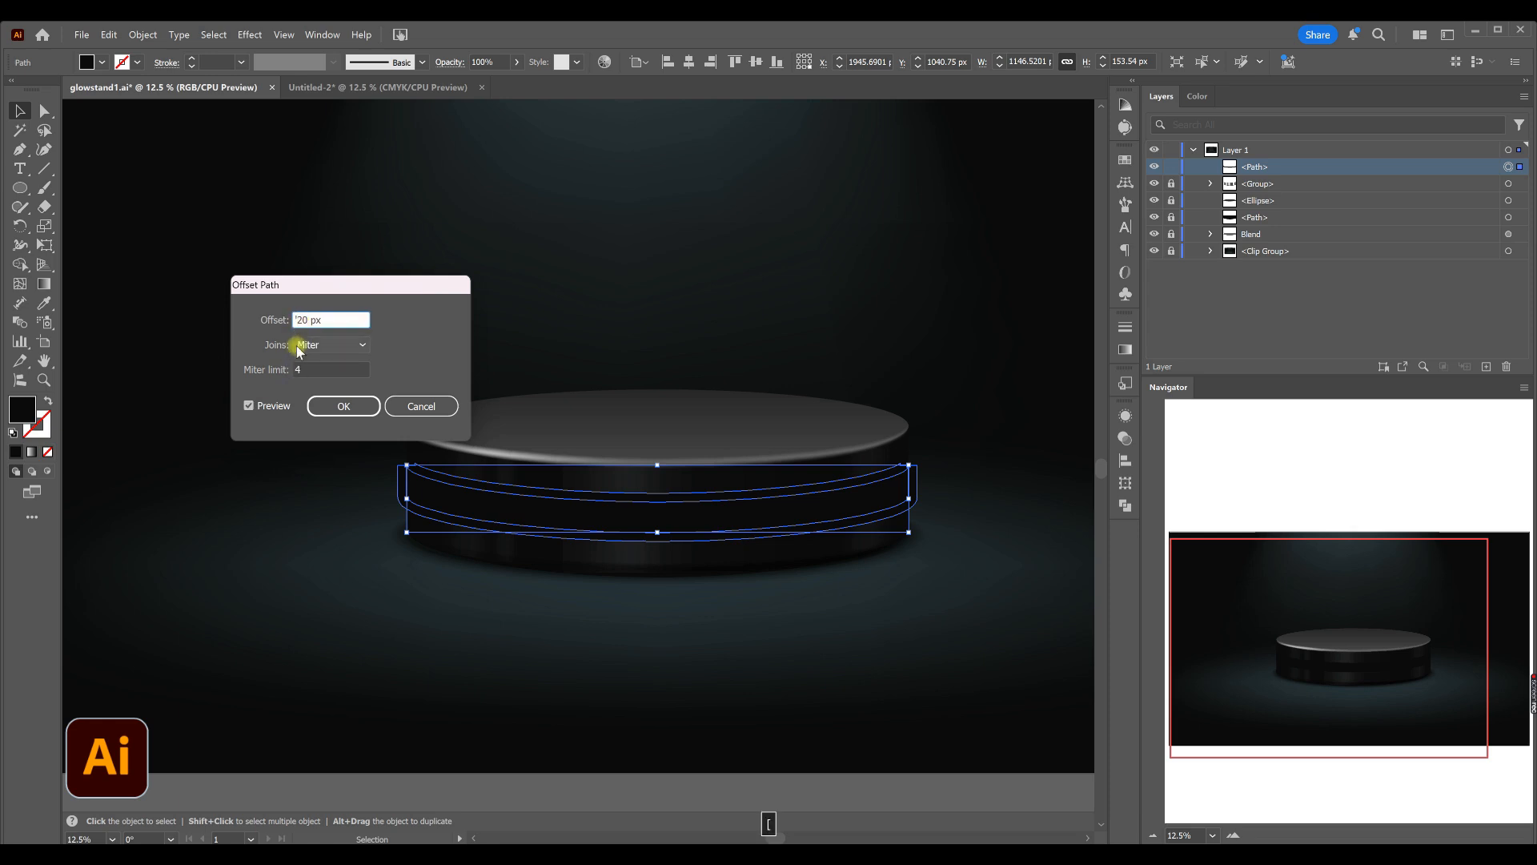
key(BackSpace)
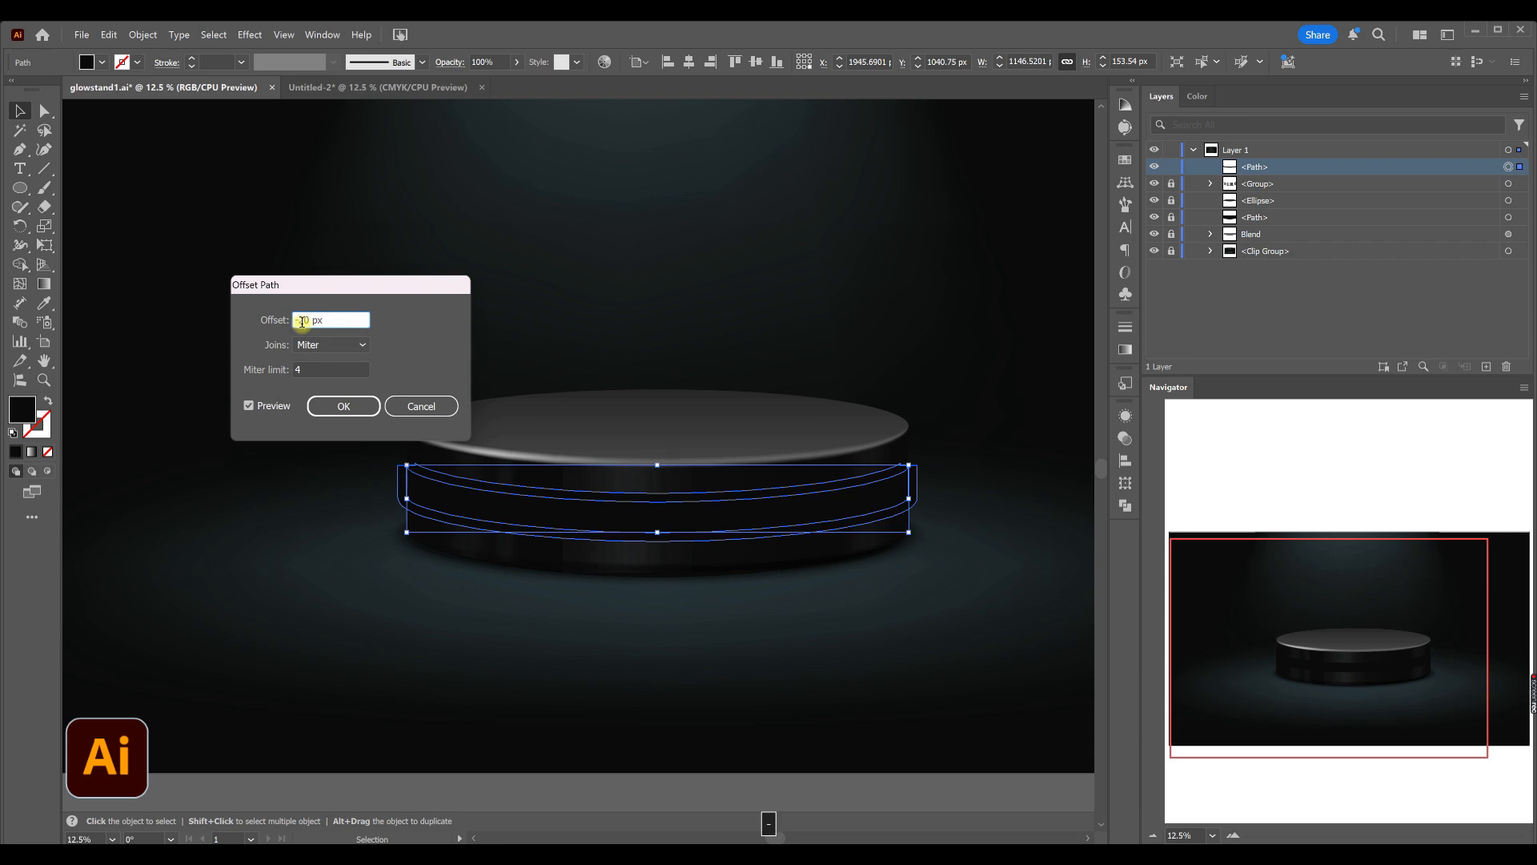
click(266, 406)
click(266, 406)
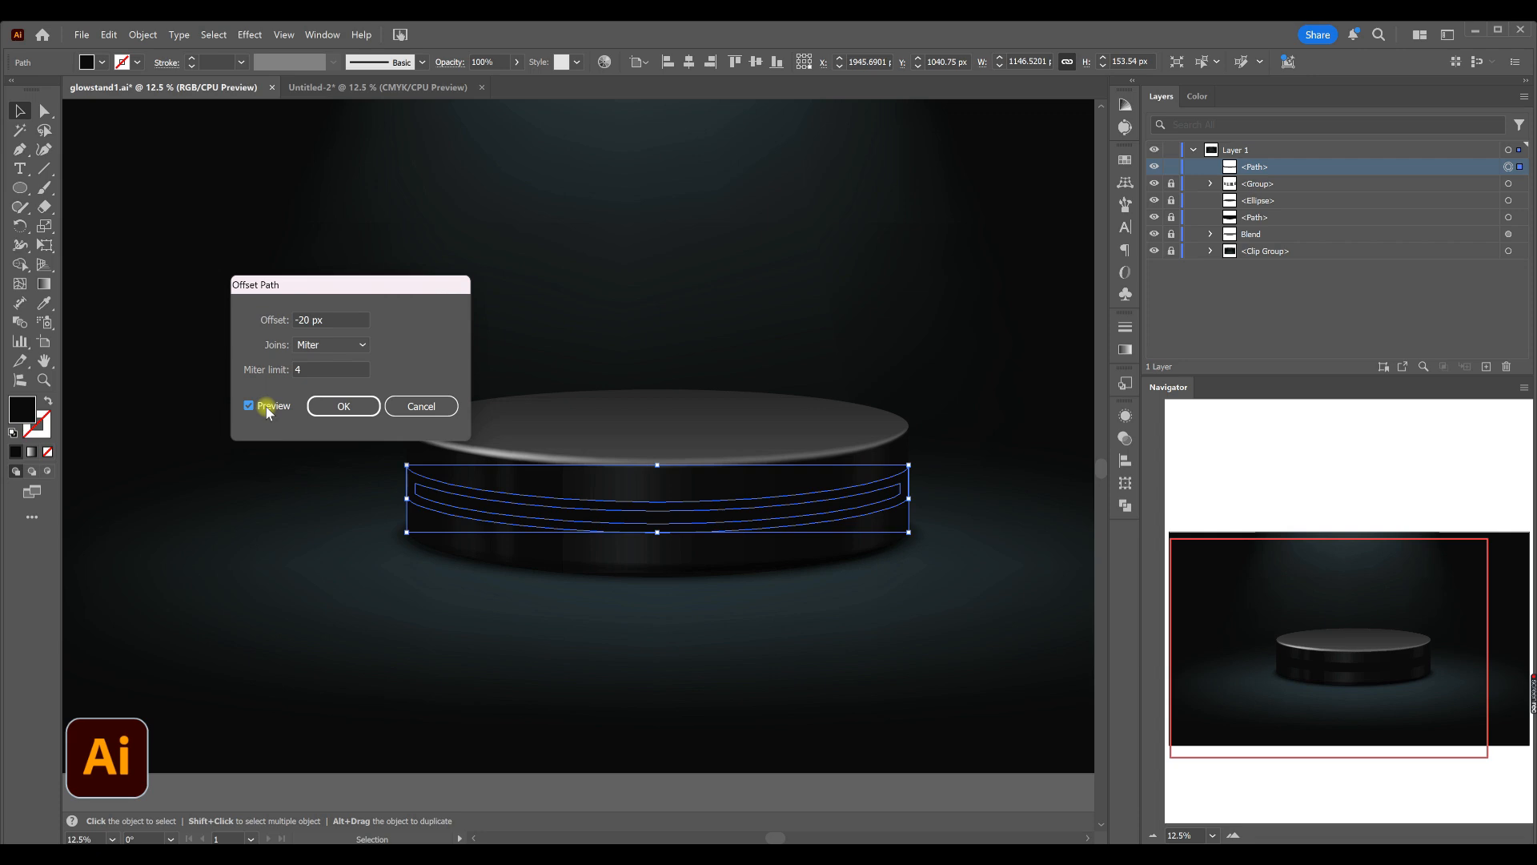
click(344, 408)
click(344, 408)
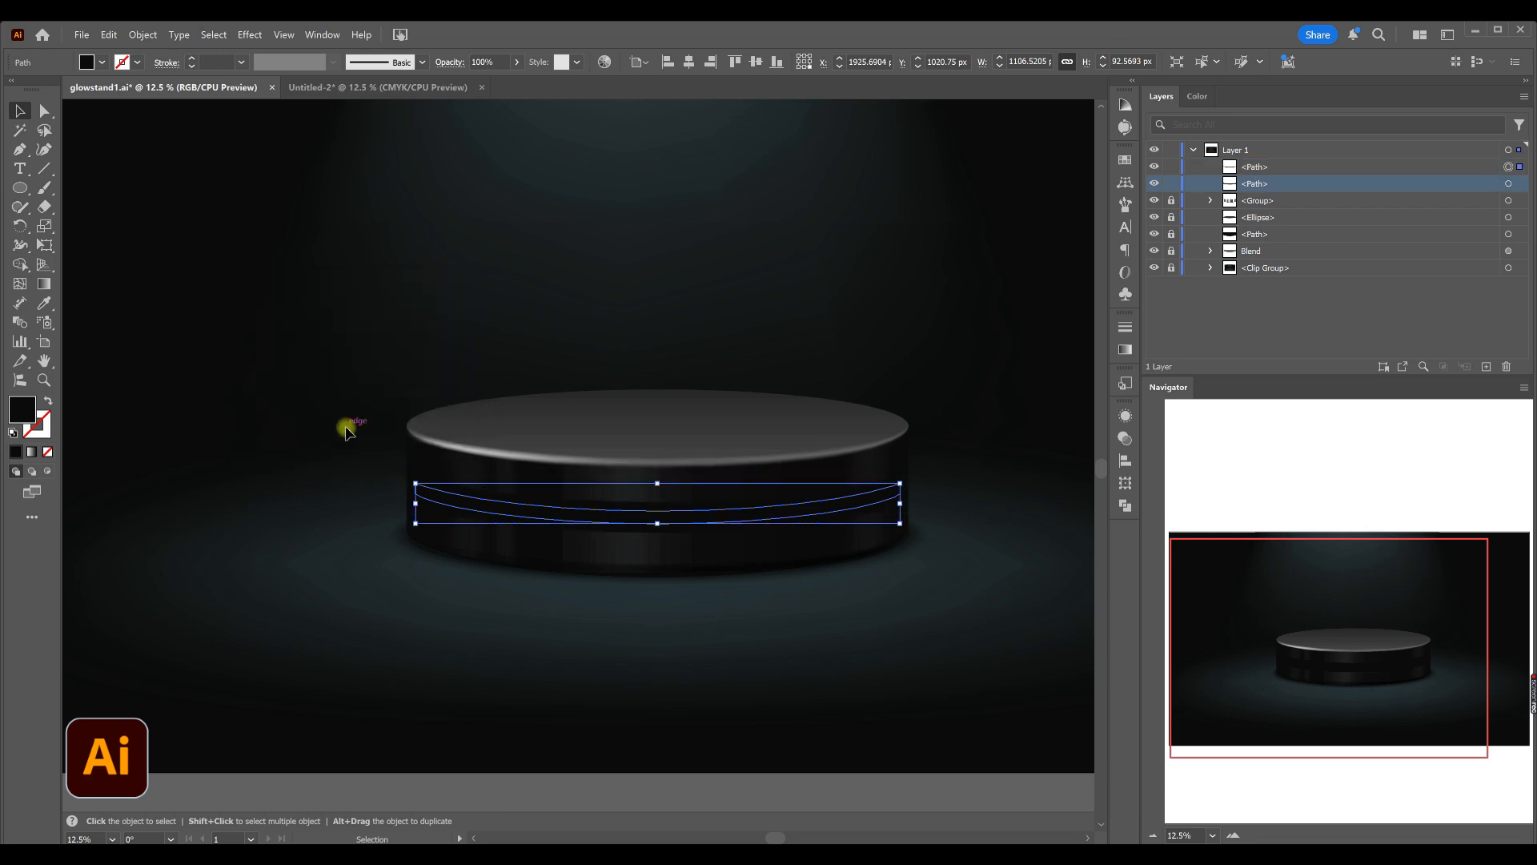
- Fill the selected thin curved strip on the podium's side with gray, RGB 155, 155, 155
click(45, 113)
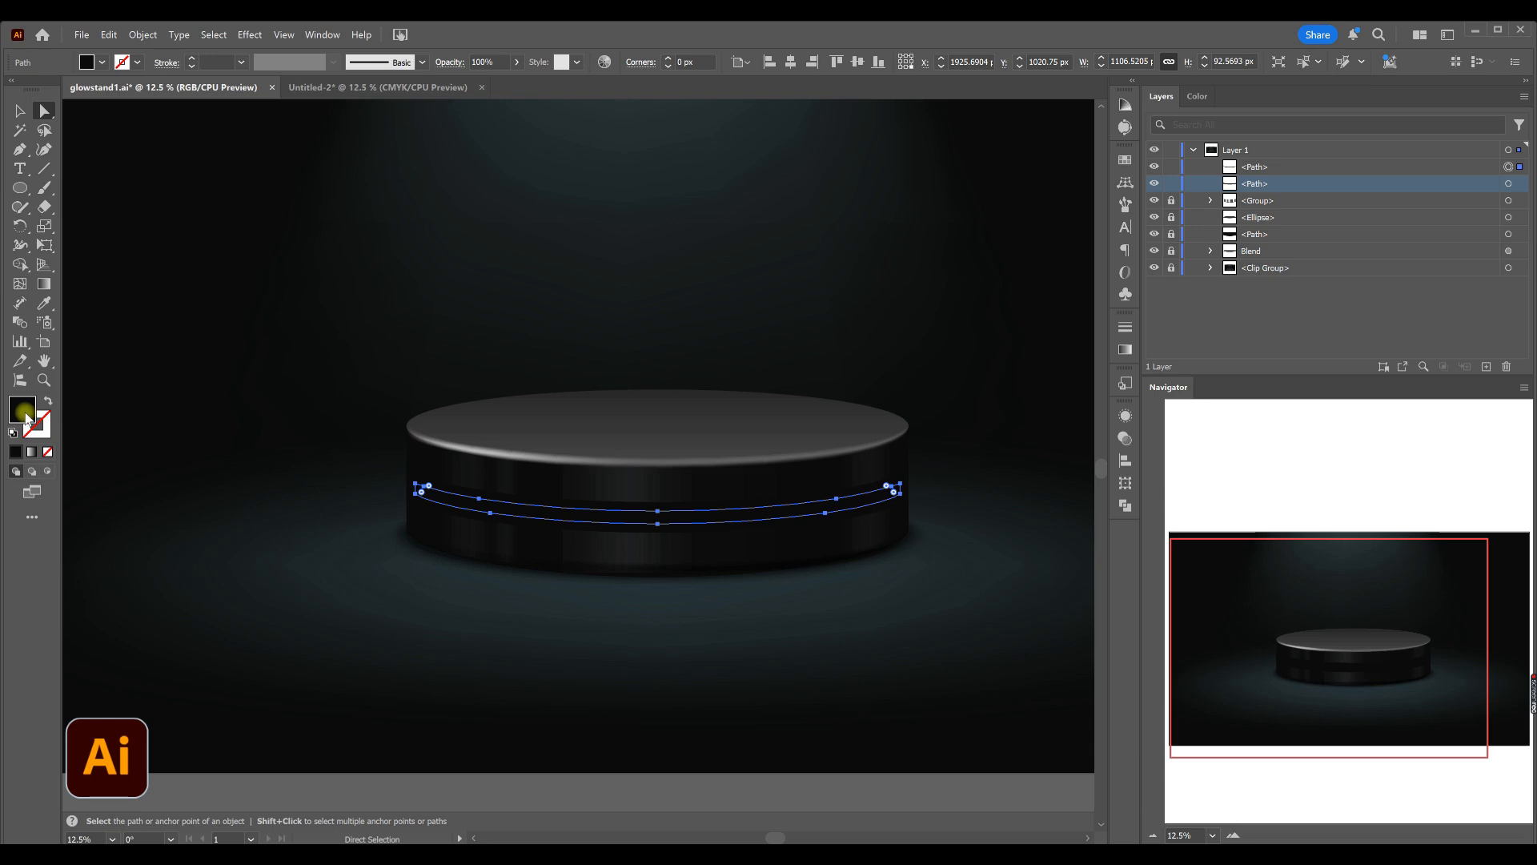
double_click(25, 415)
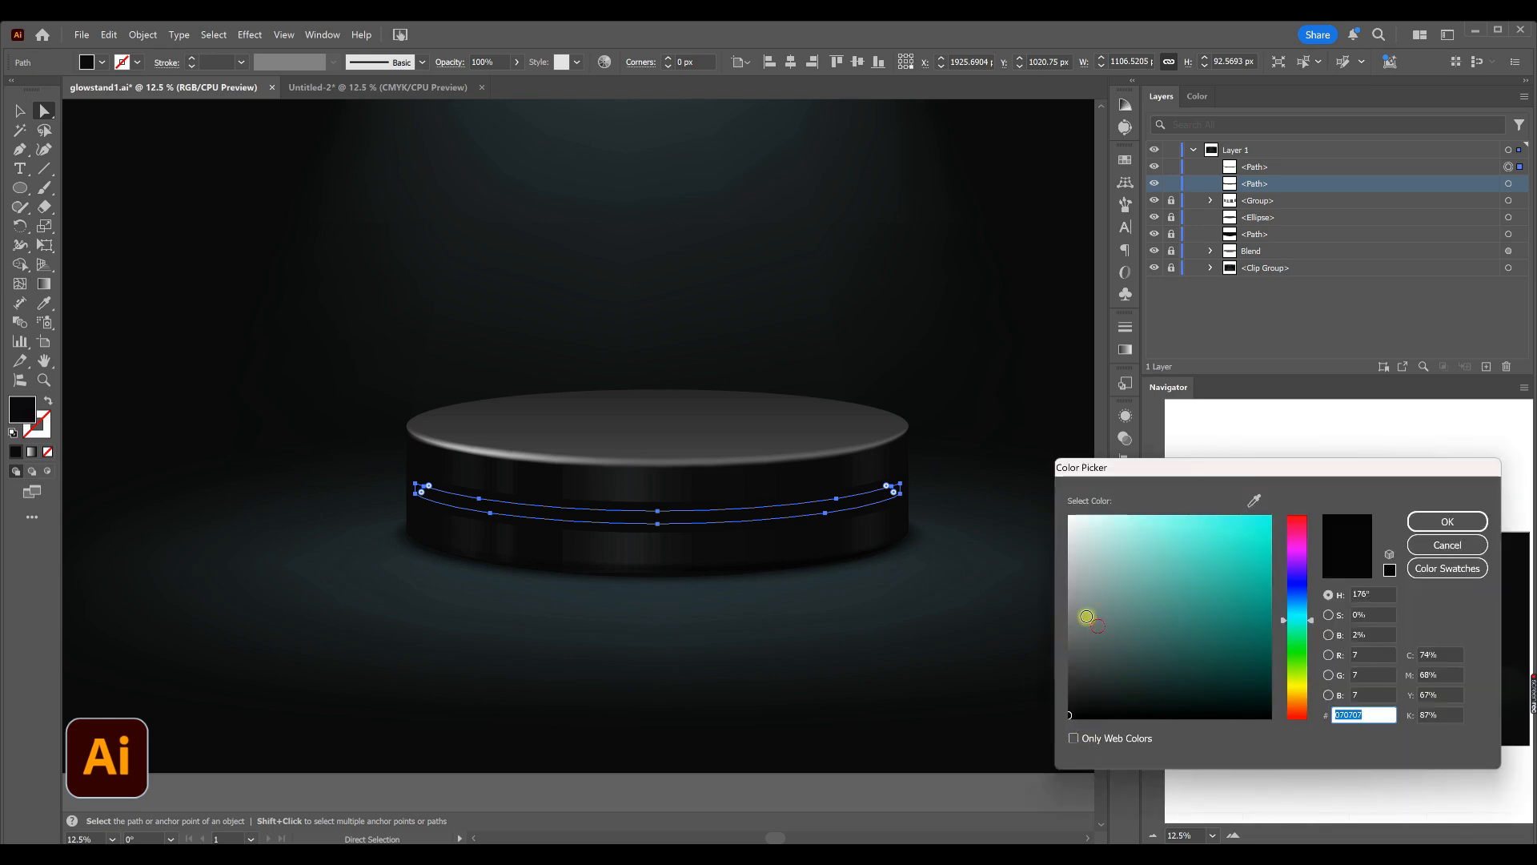
drag(1087, 616, 1059, 595)
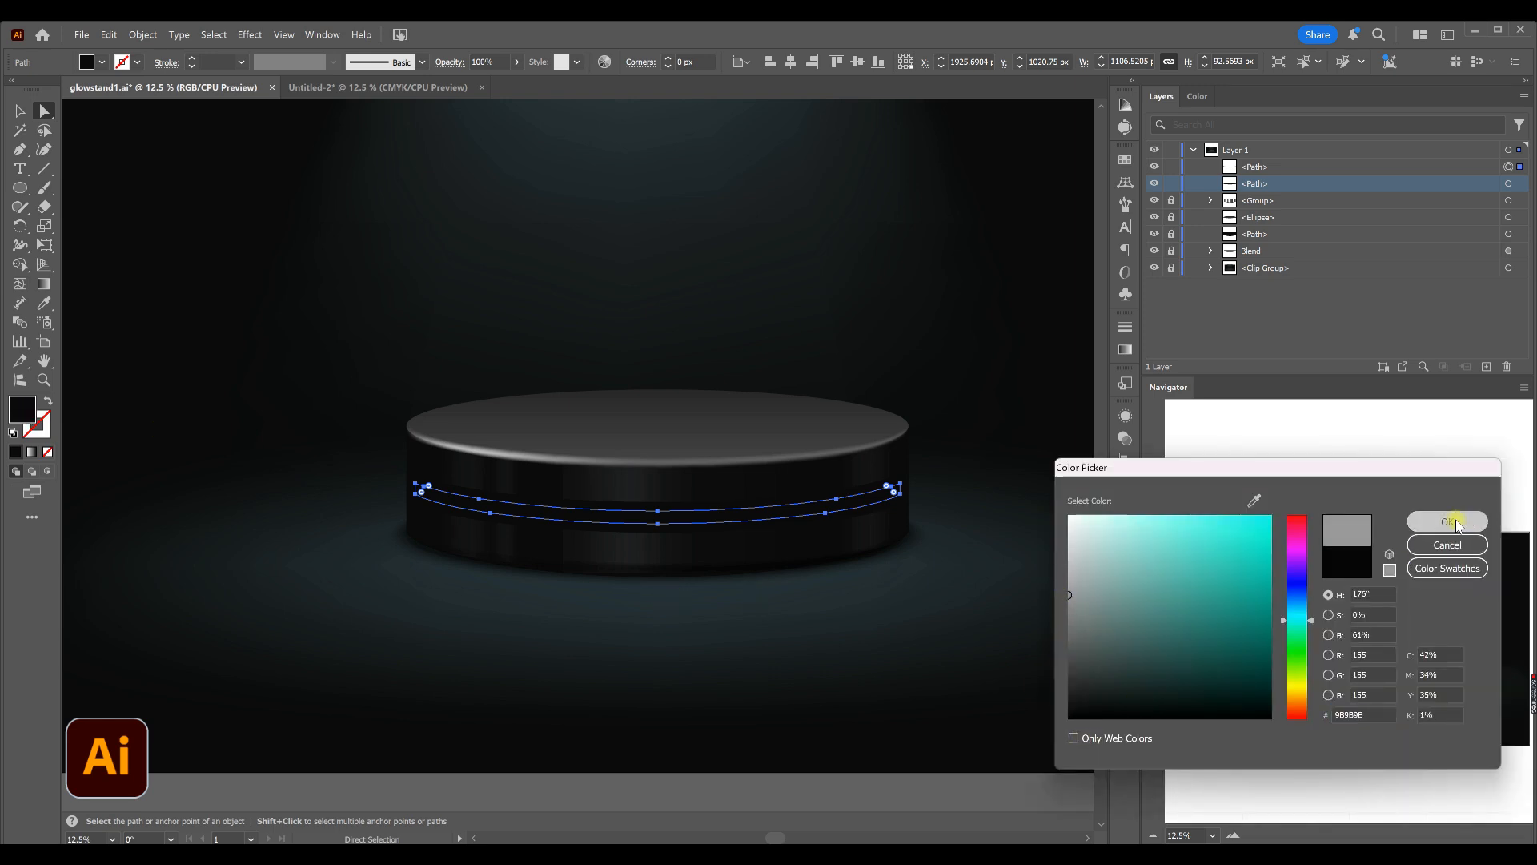
click(1447, 521)
- Blend the gray strip with the dark band behind it on the podium's side
click(560, 652)
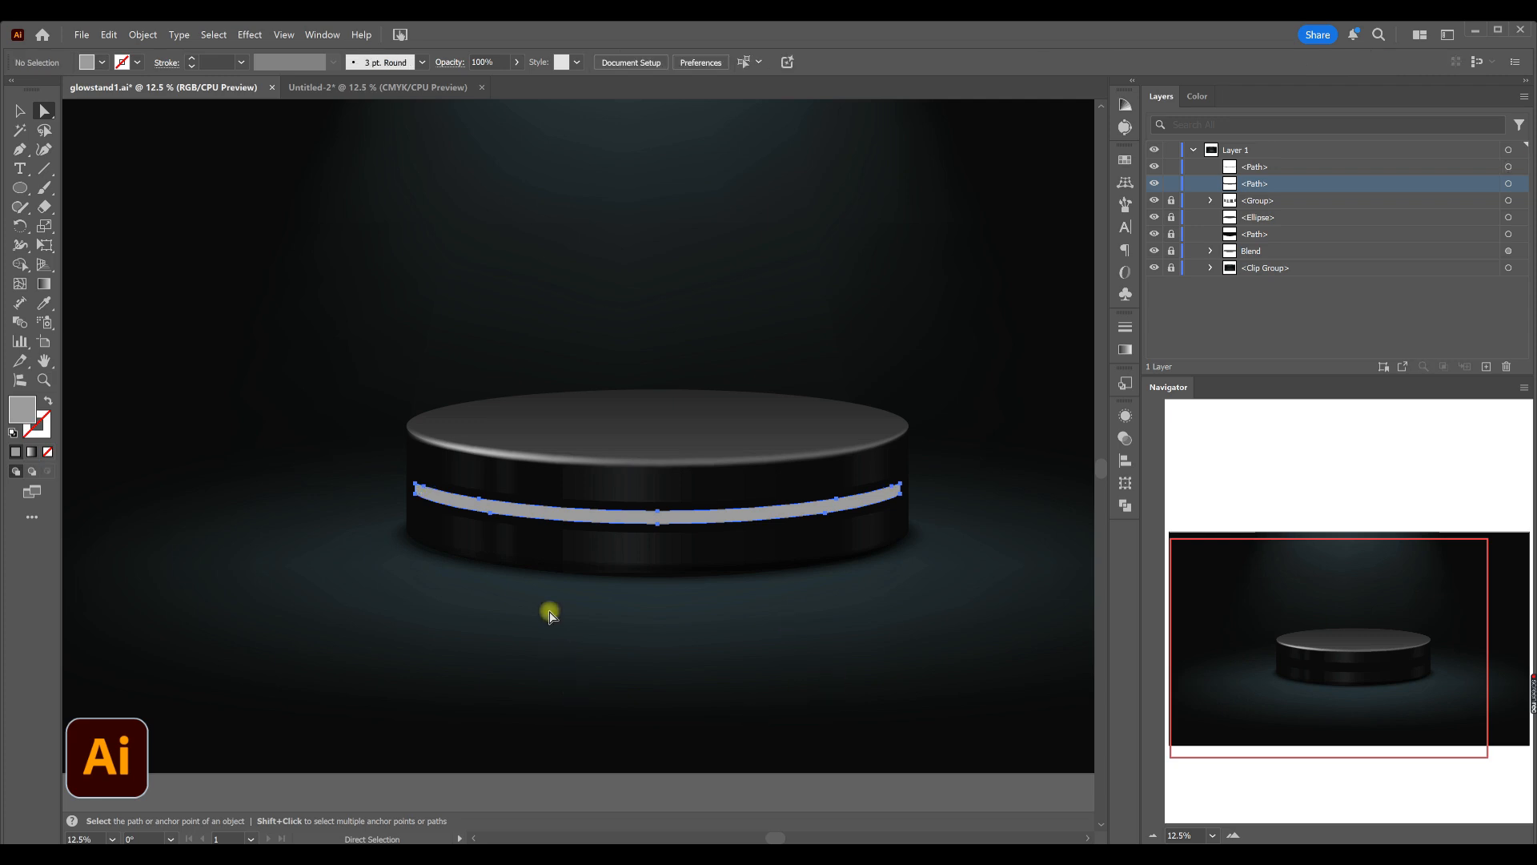
drag(585, 625, 705, 488)
key(ctrl+alt+b)
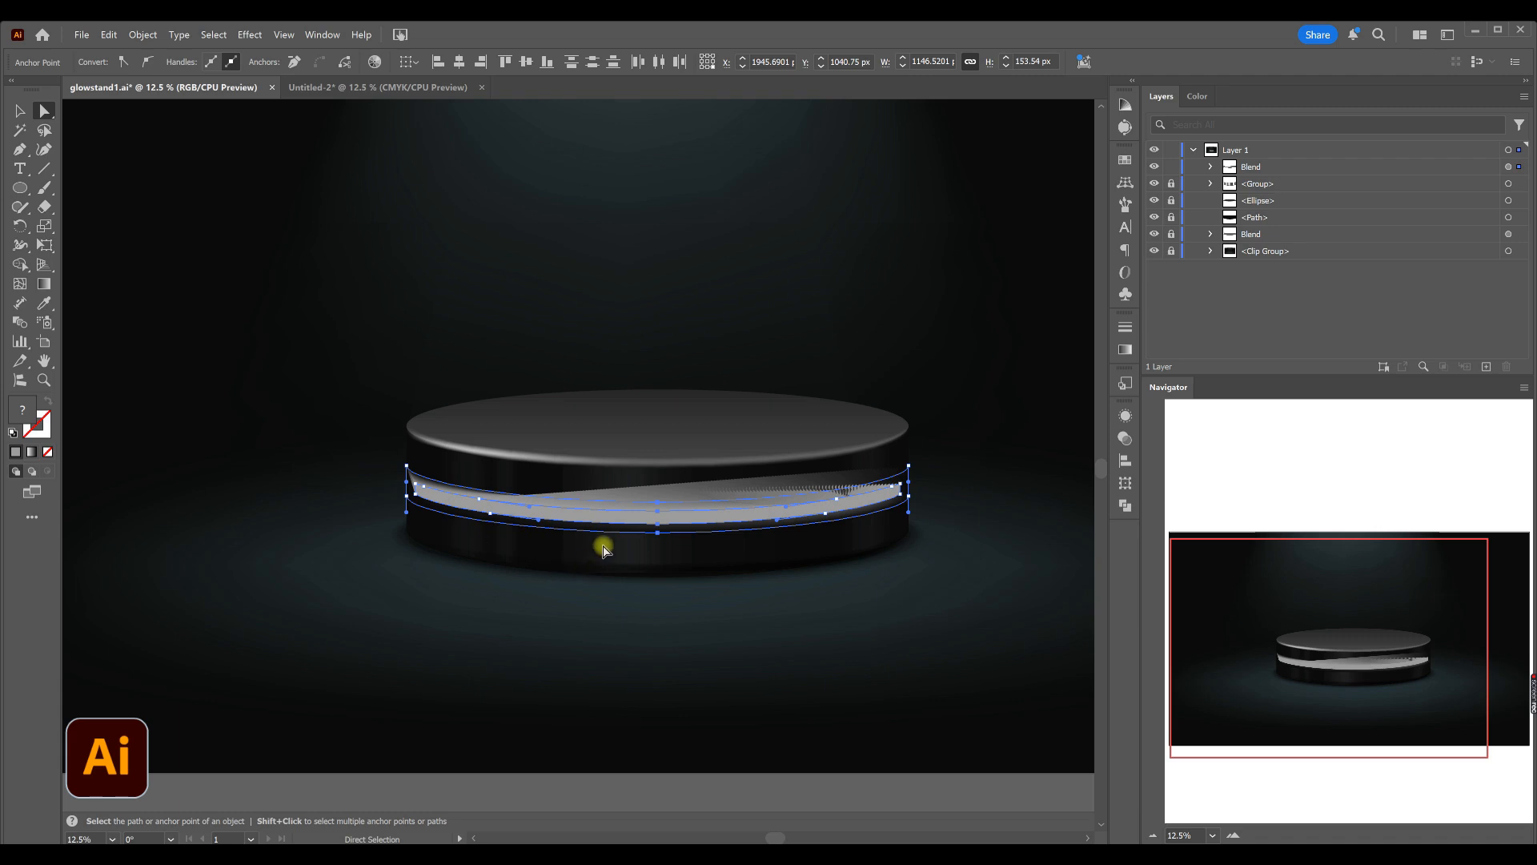
- Simplify the gray strip's path inside the new blend to reduce its anchor points
click(1210, 167)
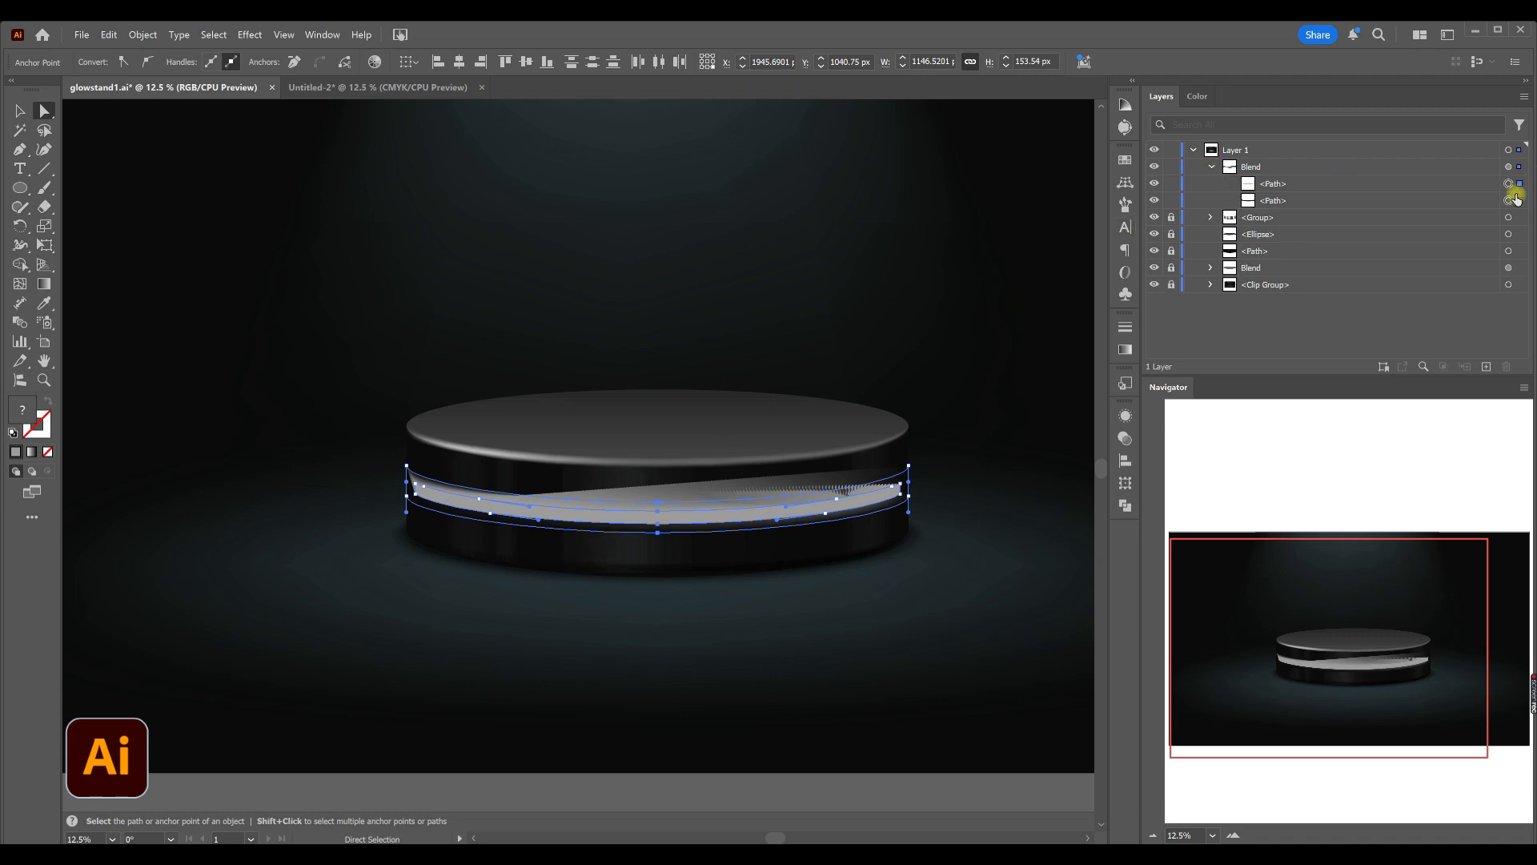
click(1520, 184)
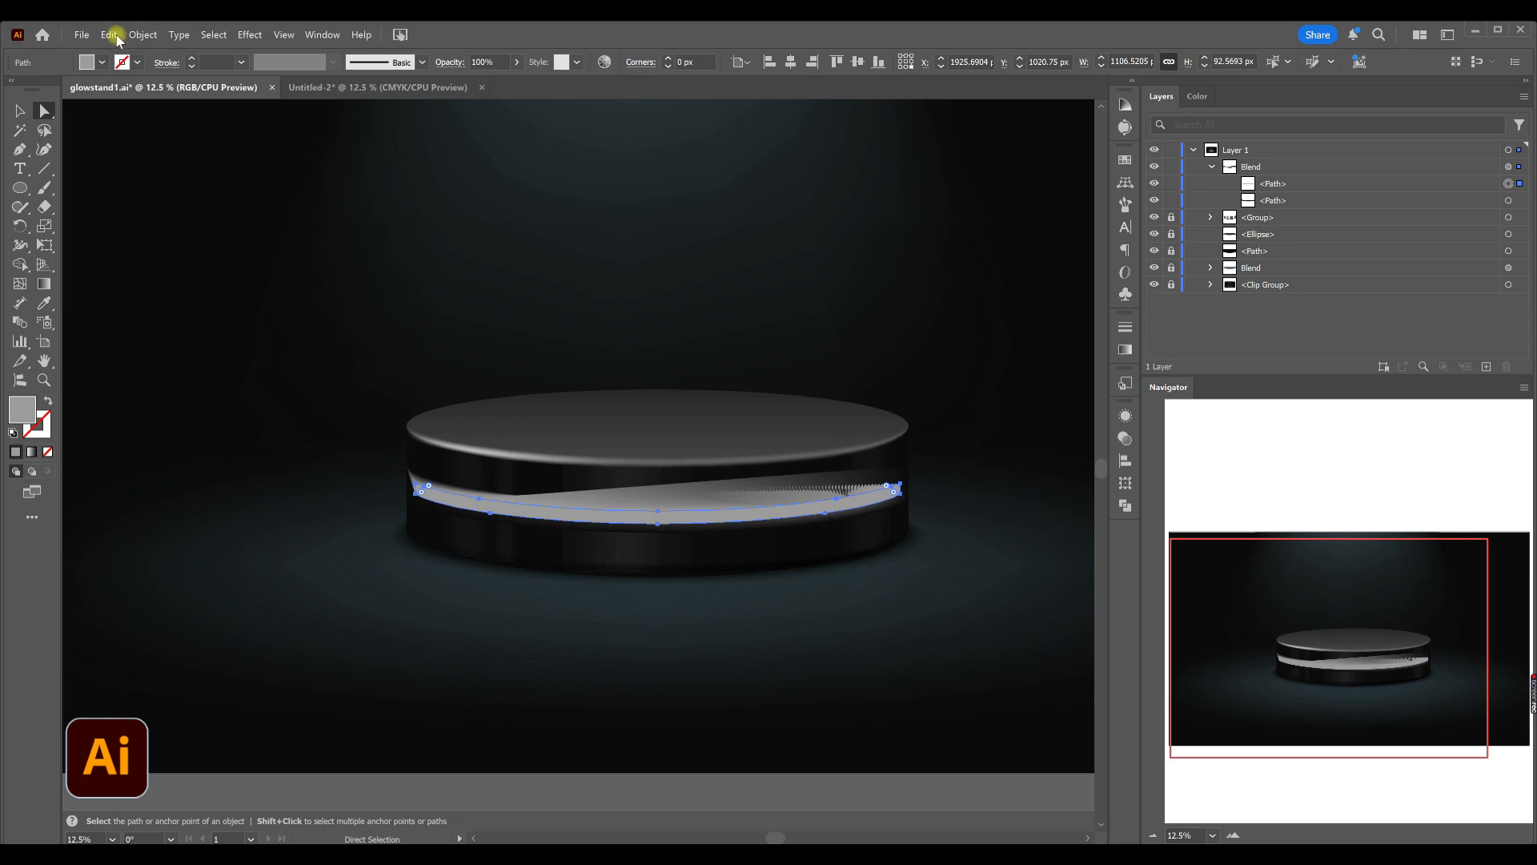
click(143, 35)
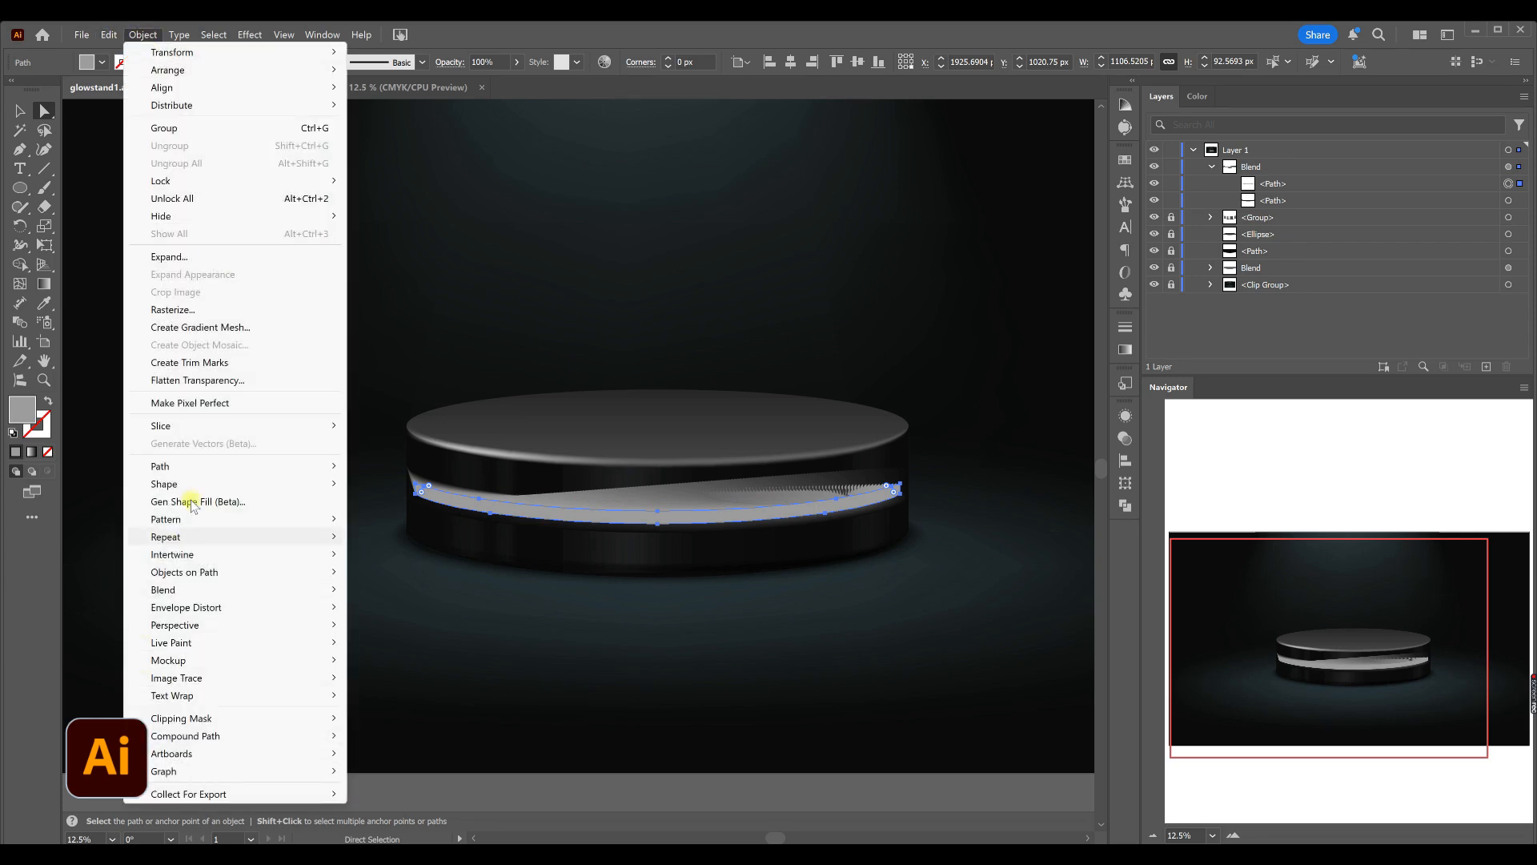
mouse_move(195, 468)
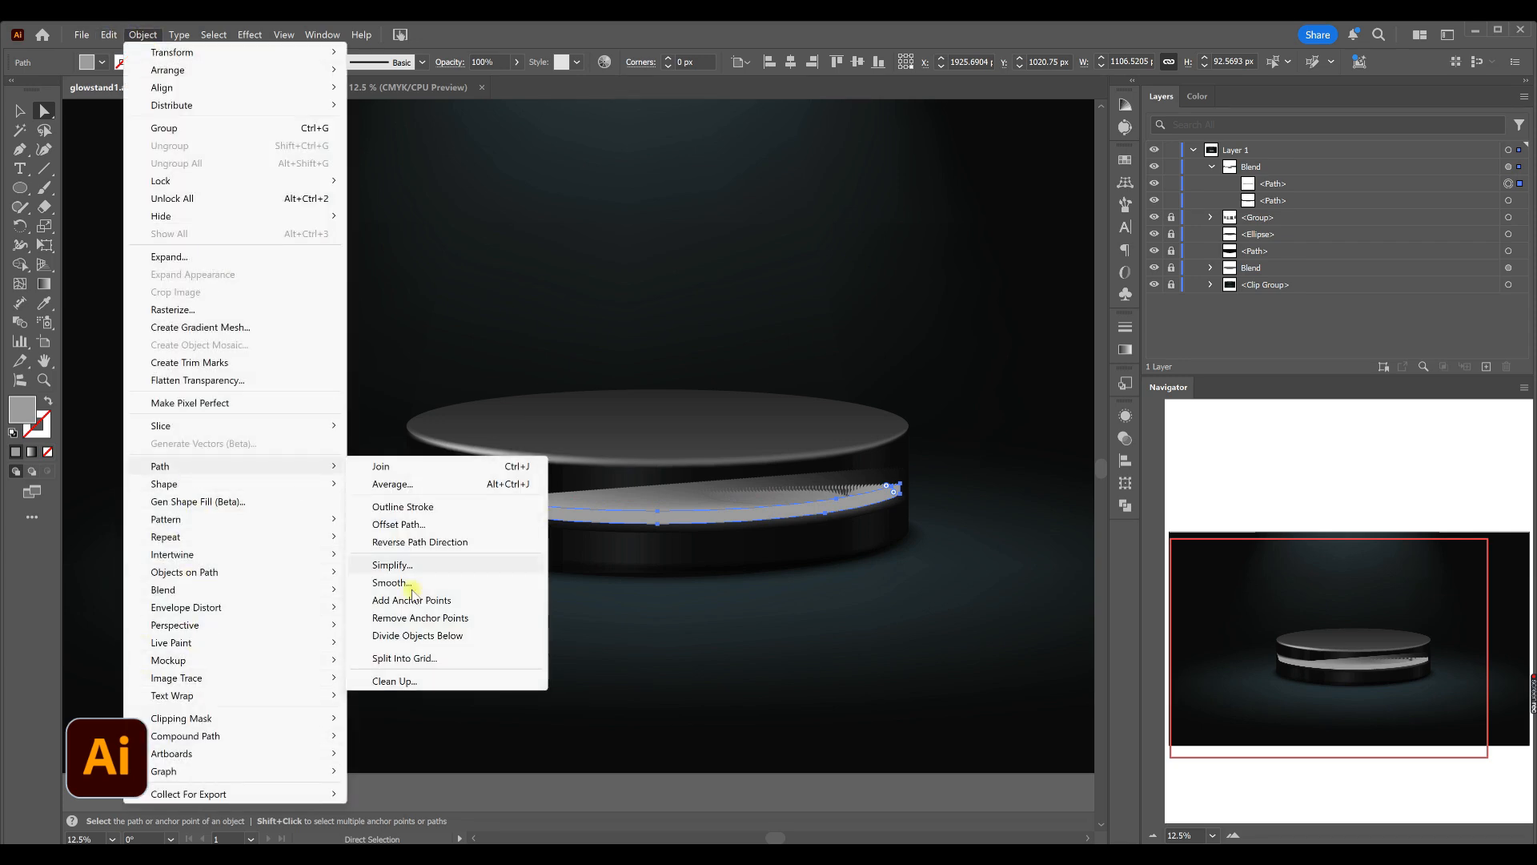
click(422, 566)
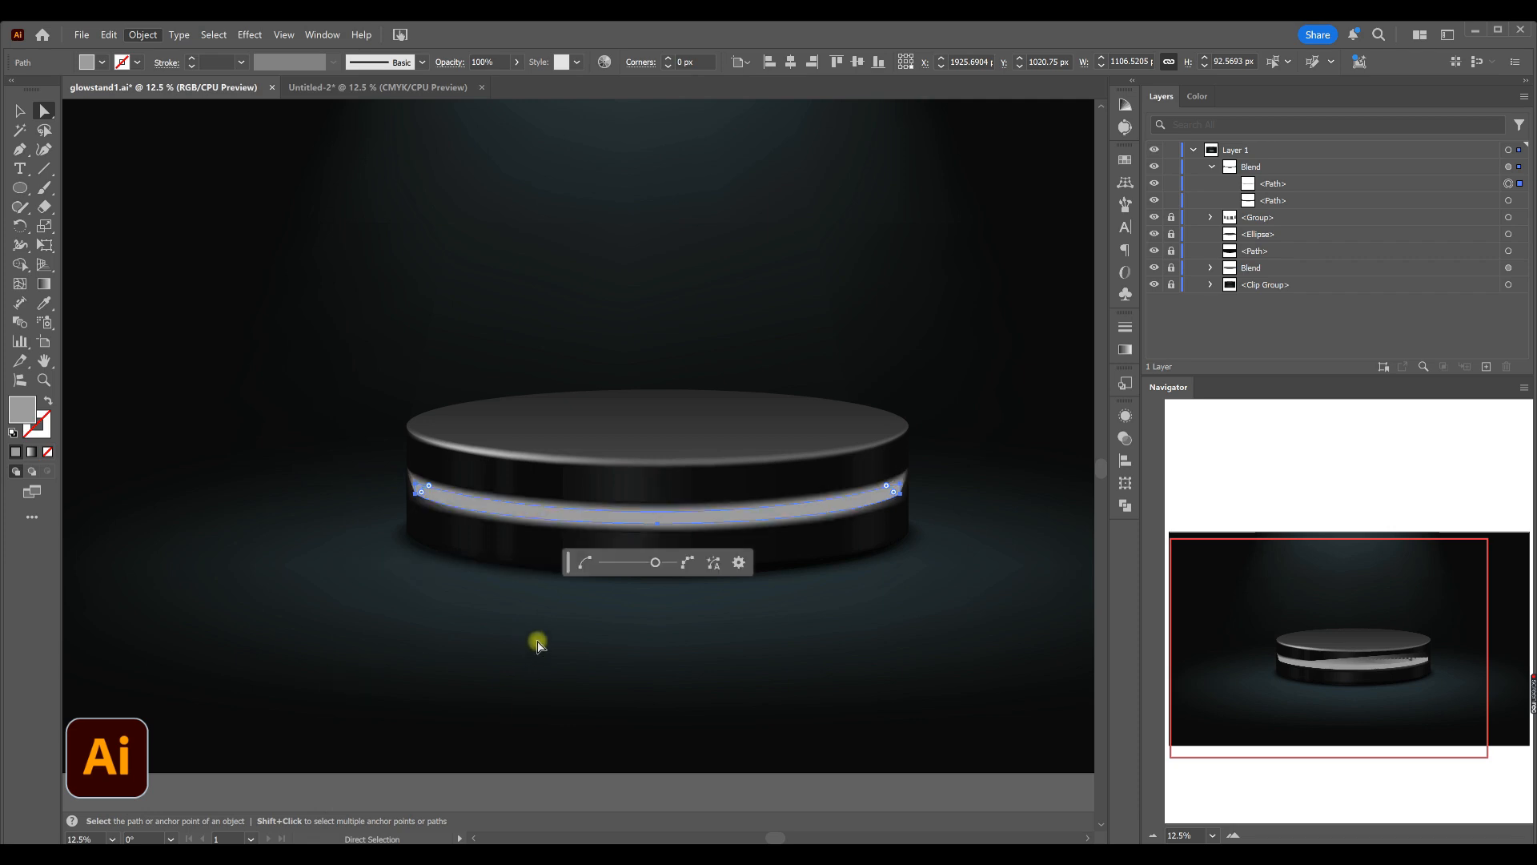
drag(653, 562, 657, 564)
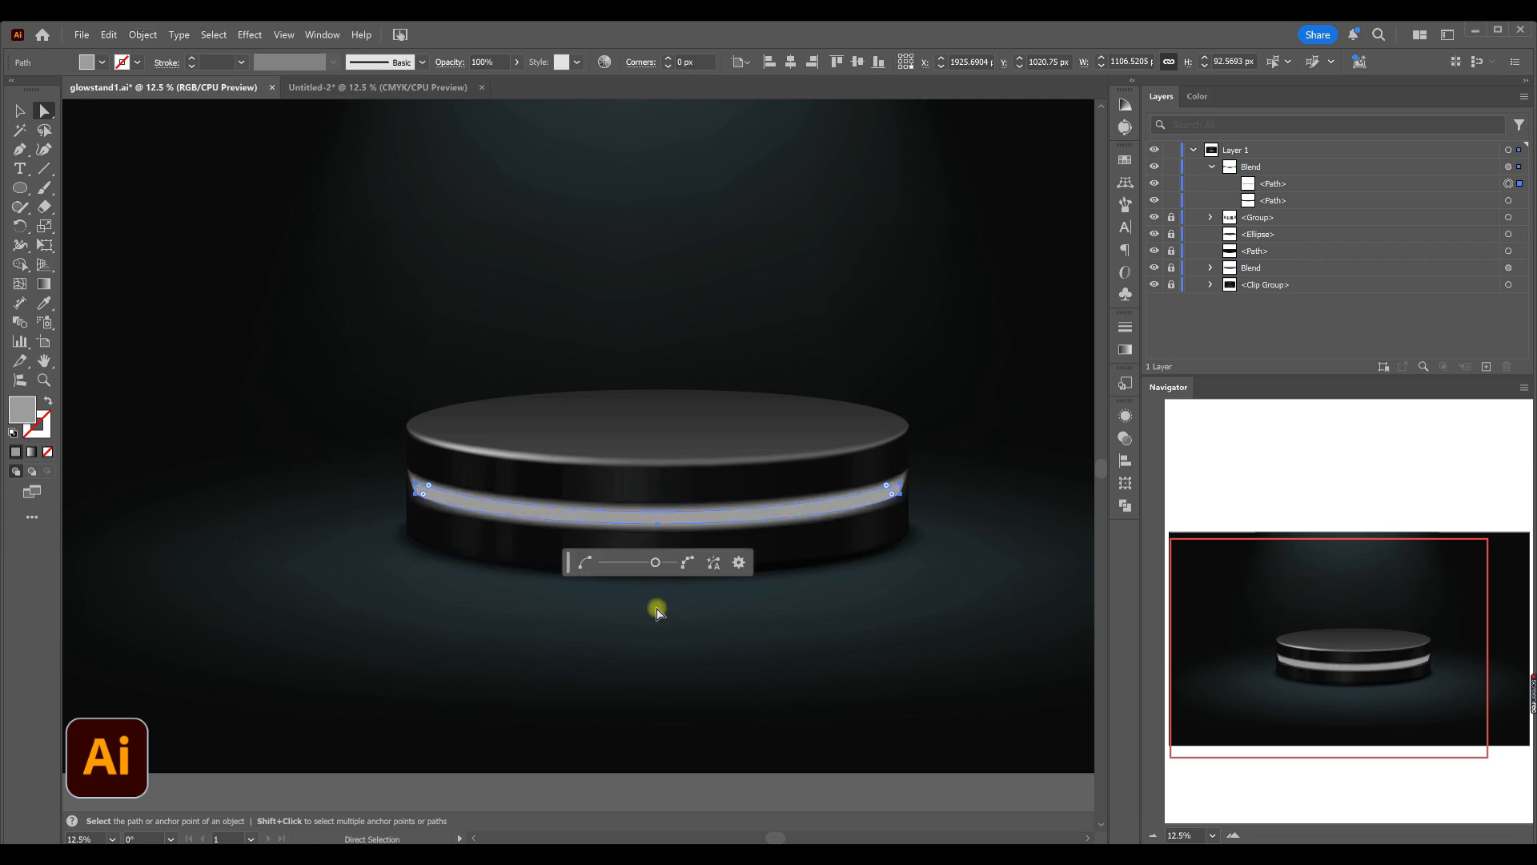
click(617, 733)
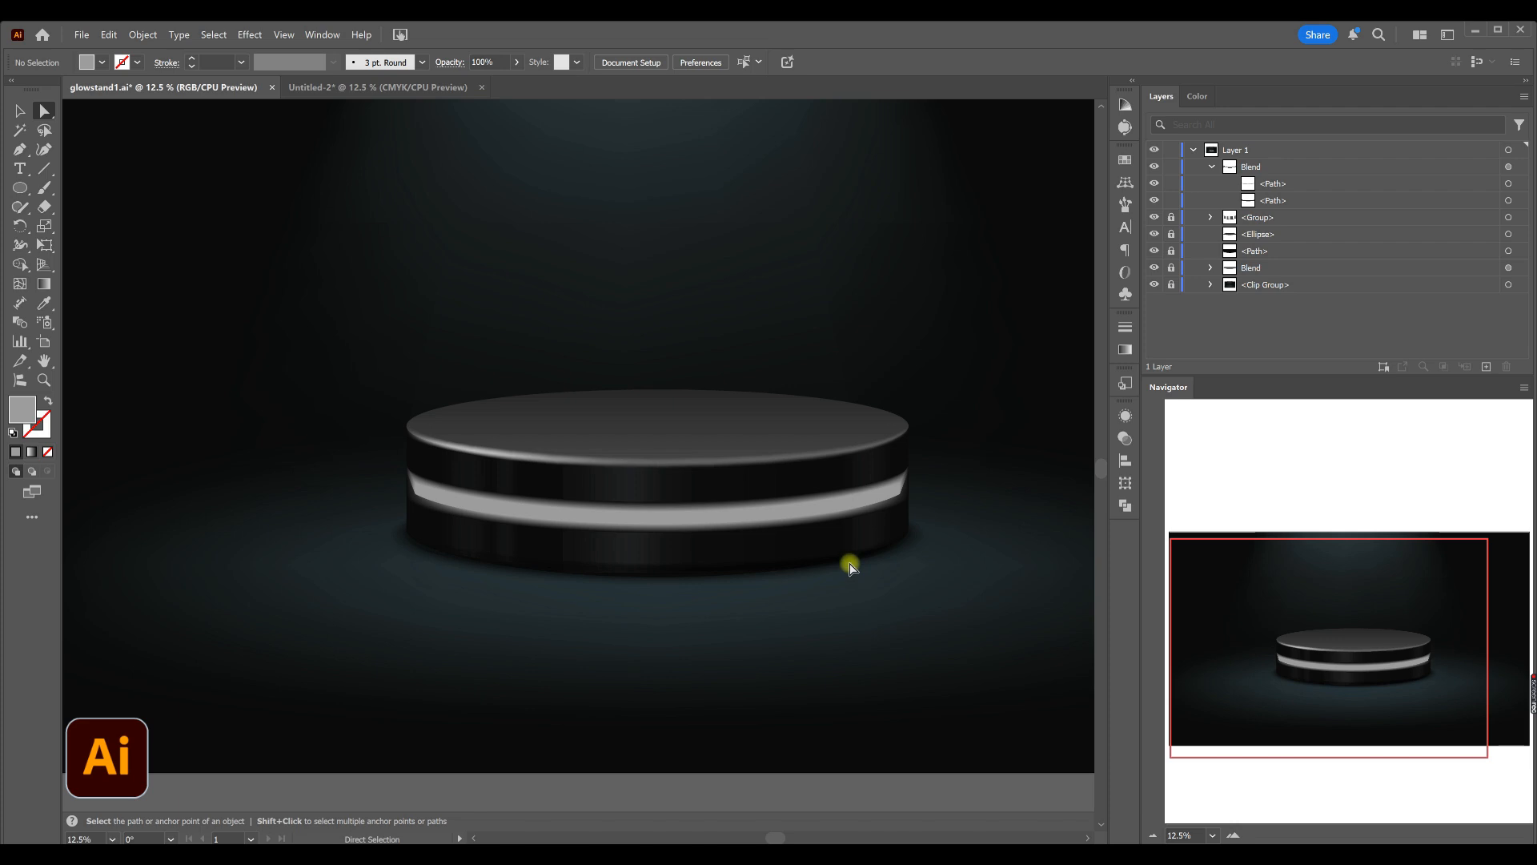
- Move the anchor points at the gray strip's right end out to the podium's right edge
scroll(931, 512, up, 2)
scroll(931, 512, up, 1)
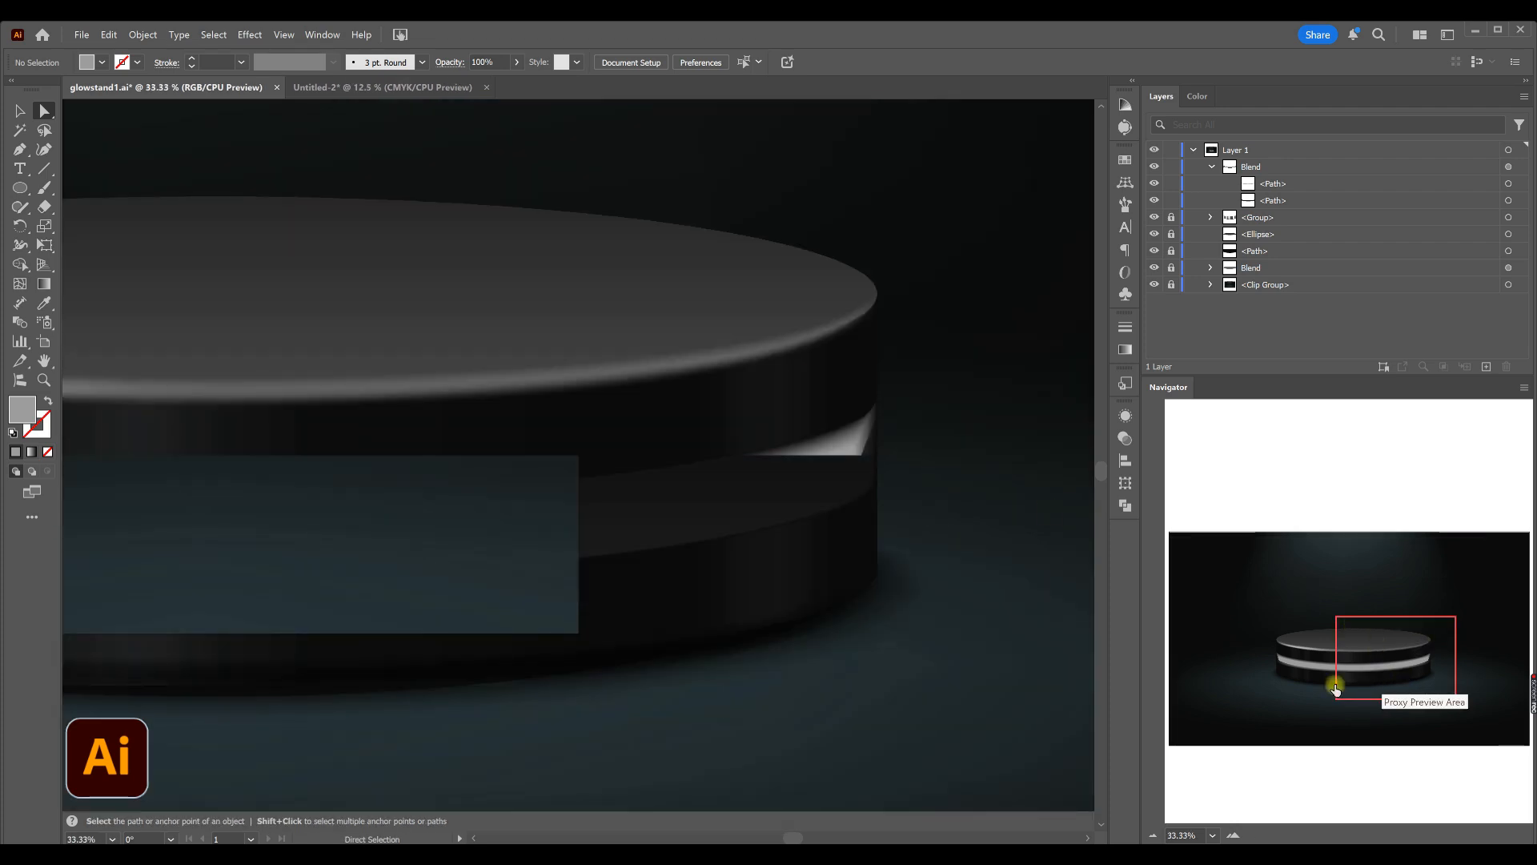
click(869, 505)
drag(863, 478, 876, 436)
drag(596, 542, 567, 563)
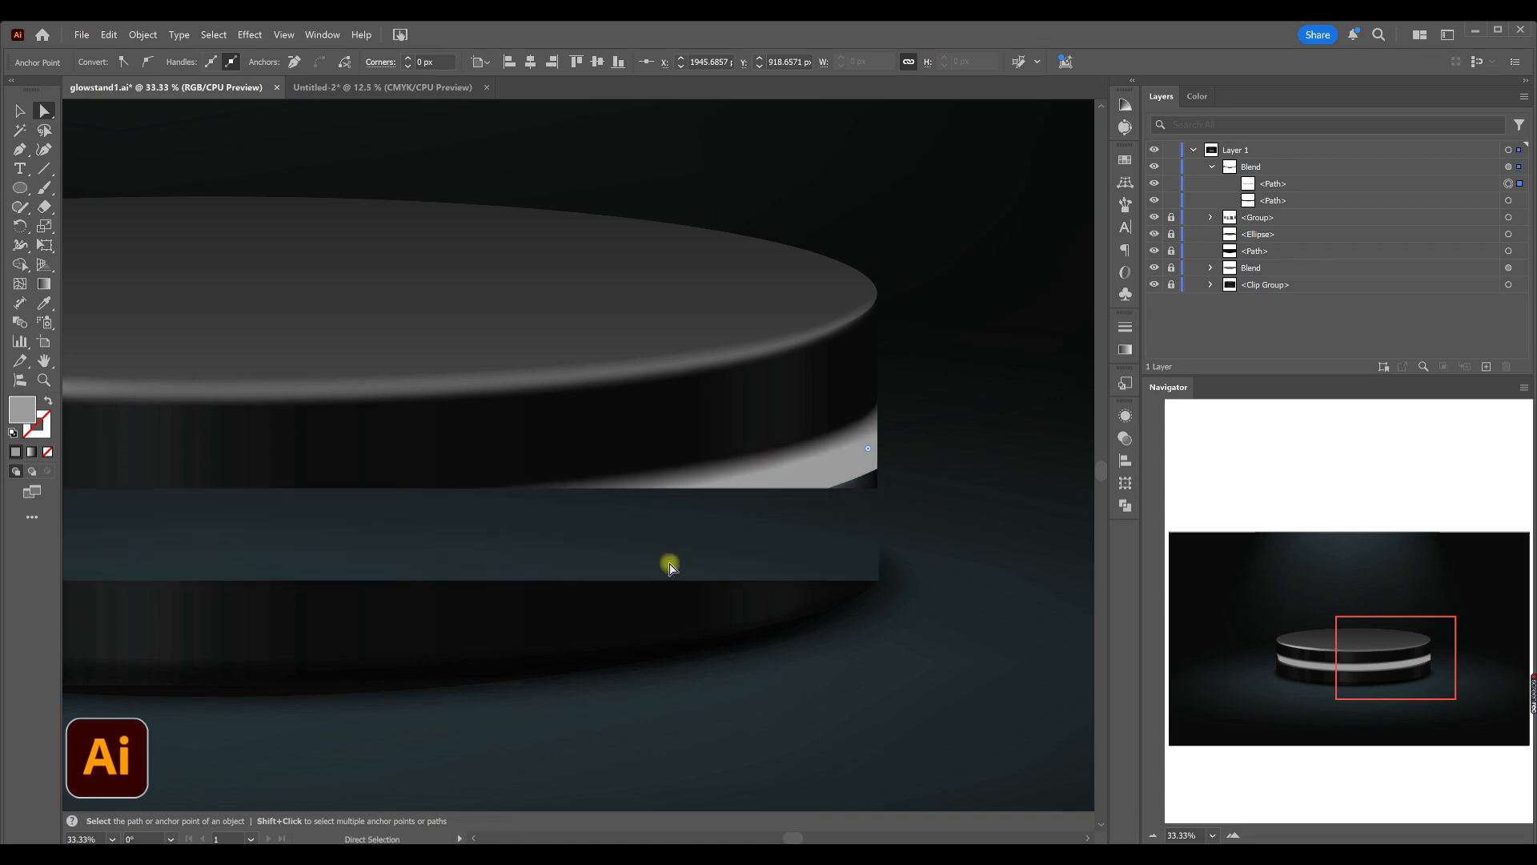
click(708, 507)
click(577, 560)
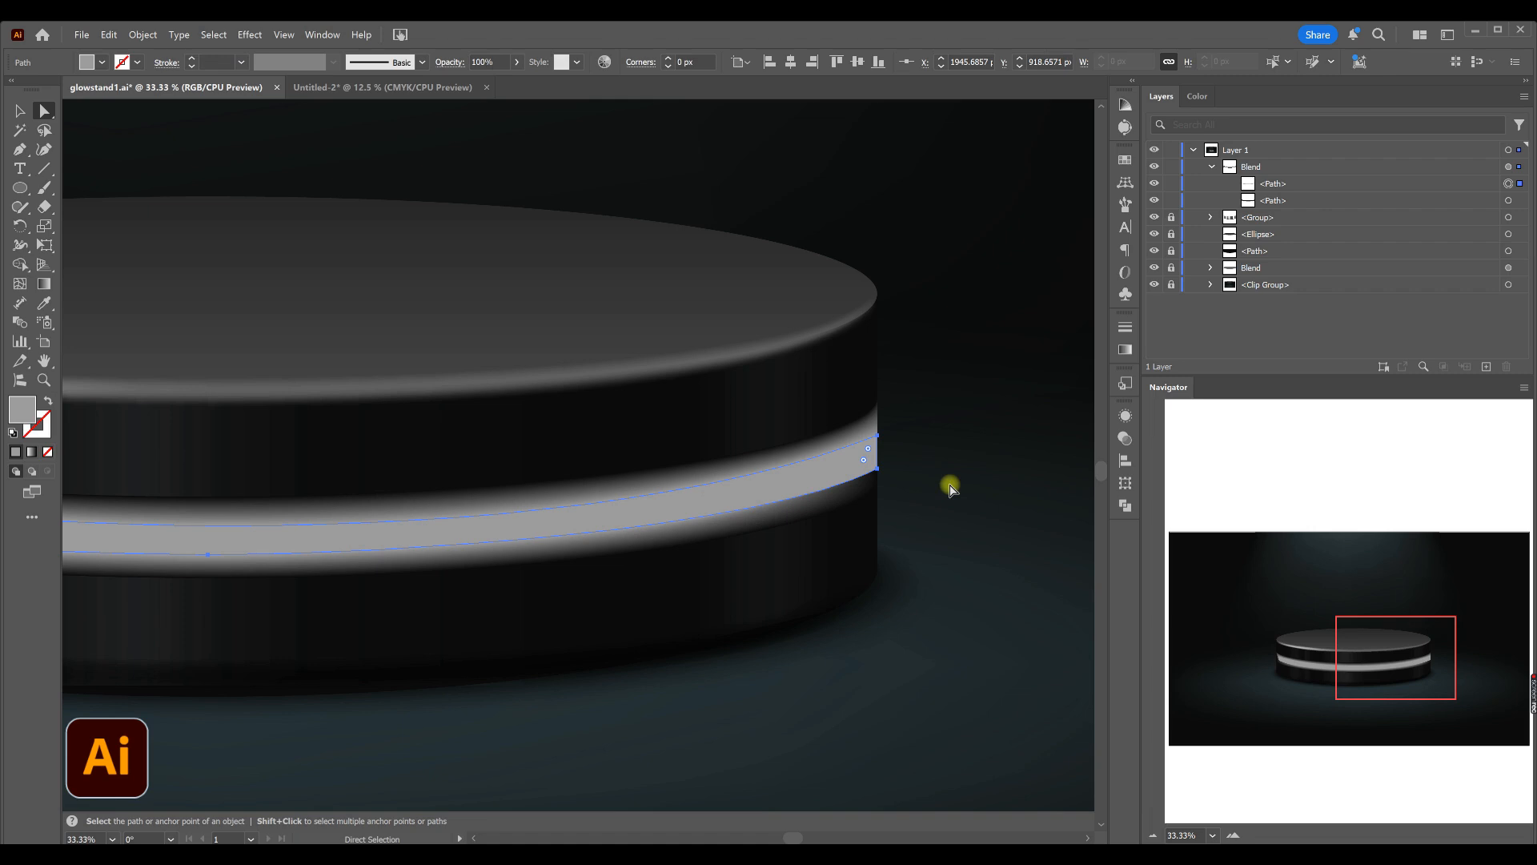
mouse_move(877, 475)
mouse_down()
mouse_move(871, 444)
mouse_move(858, 460)
mouse_move(873, 472)
mouse_up()
click(957, 579)
click(954, 496)
- Move the anchor points at the gray strip's left end out to the podium's left edge
scroll(874, 583, down, 2)
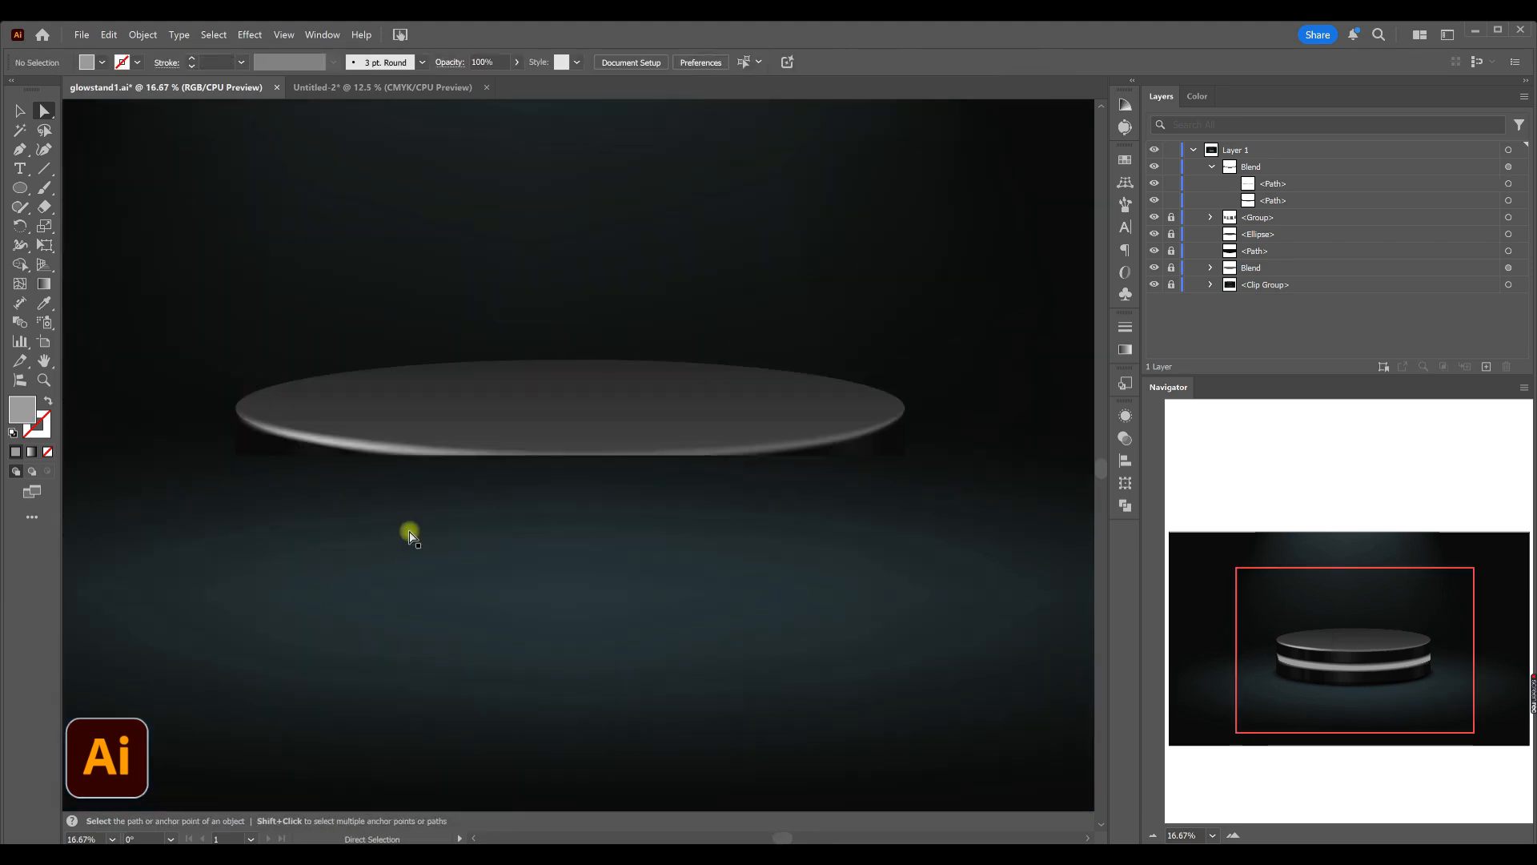
scroll(240, 492, up, 2)
click(255, 504)
drag(255, 505, 238, 497)
drag(367, 560, 357, 573)
drag(249, 472, 238, 469)
drag(571, 572, 384, 580)
click(238, 497)
shift+click(238, 470)
drag(239, 470, 207, 454)
click(207, 454)
scroll(336, 446, down, 2)
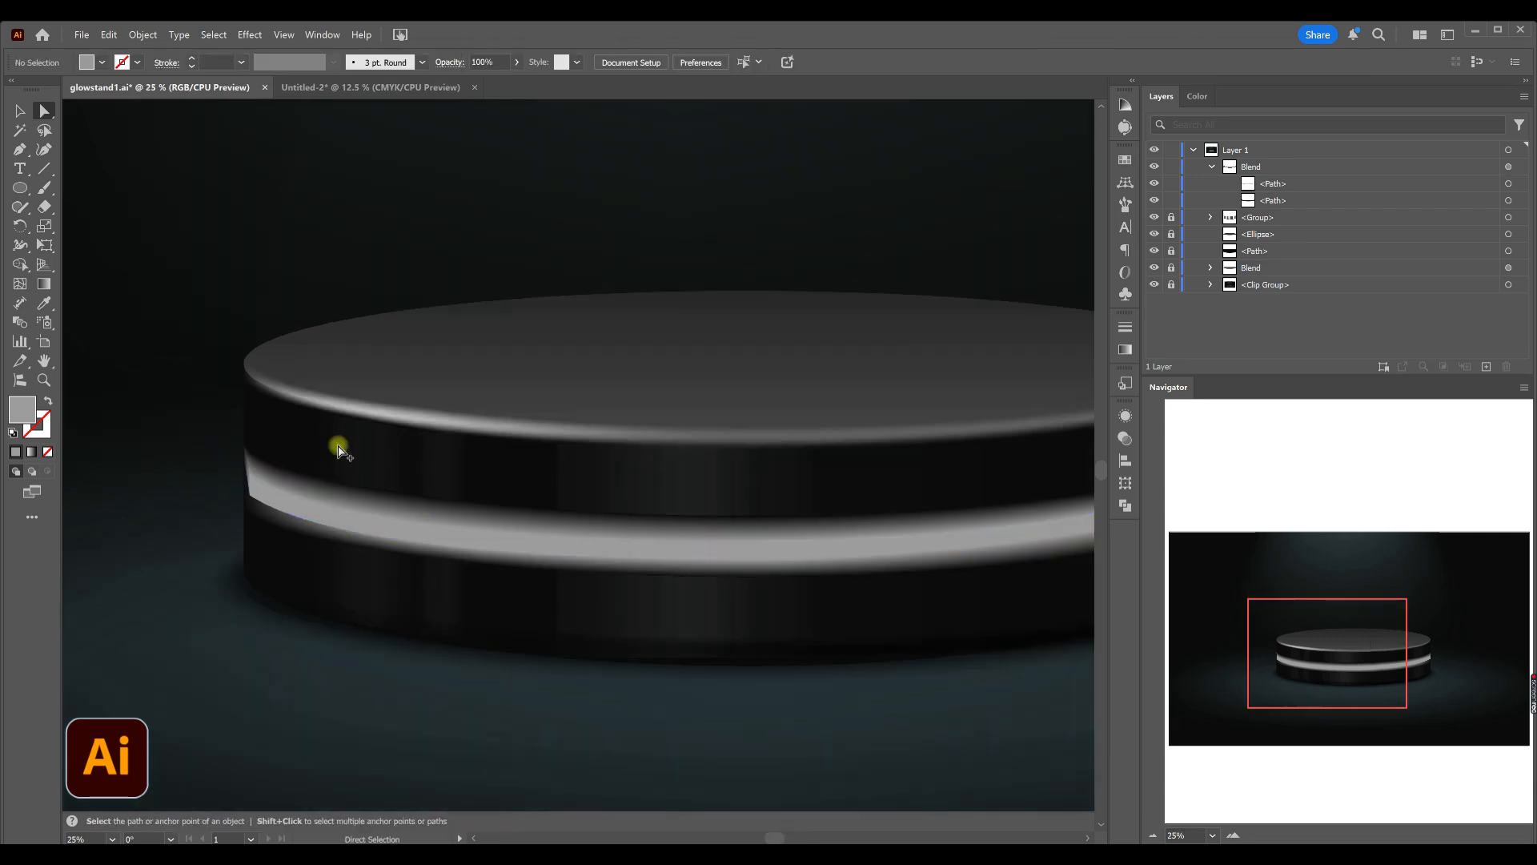
- Duplicate the strip's blend directly above the original and lock the original
scroll(743, 381, up, 1)
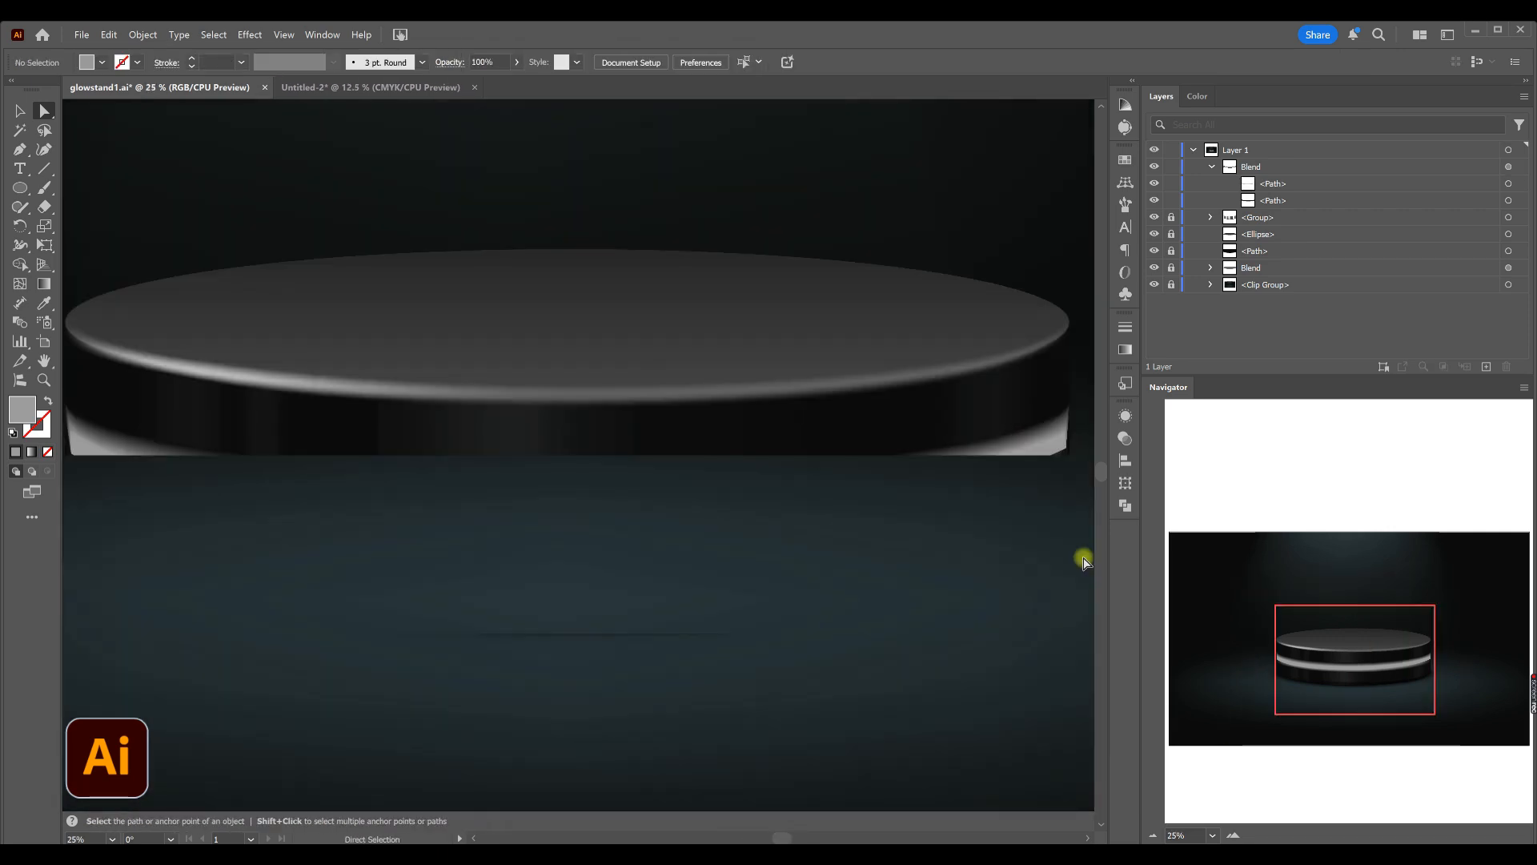
scroll(744, 596, down, 2)
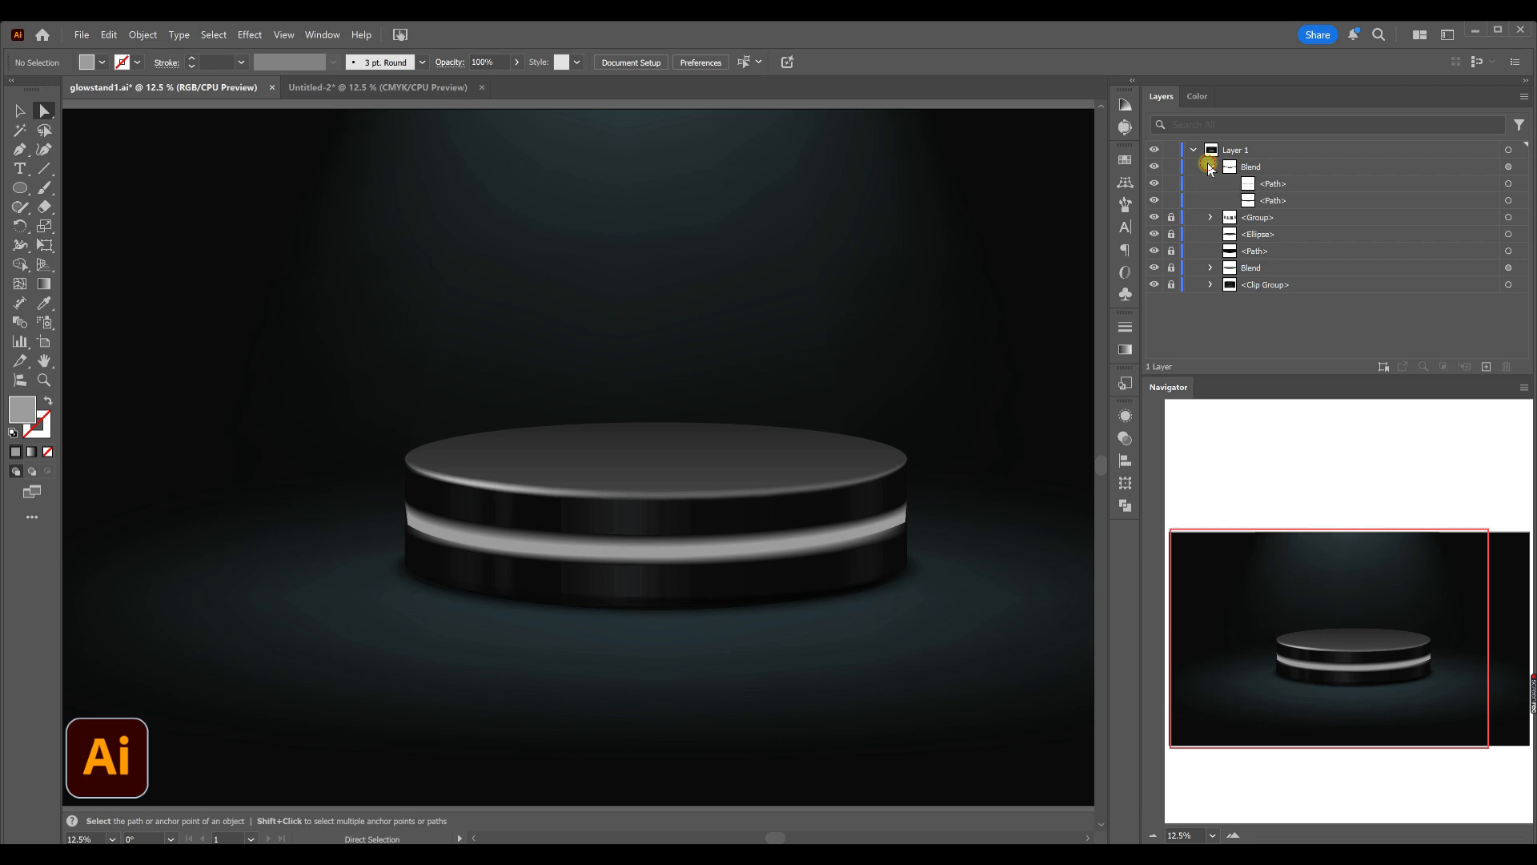
click(1211, 166)
drag(1252, 164, 1252, 157)
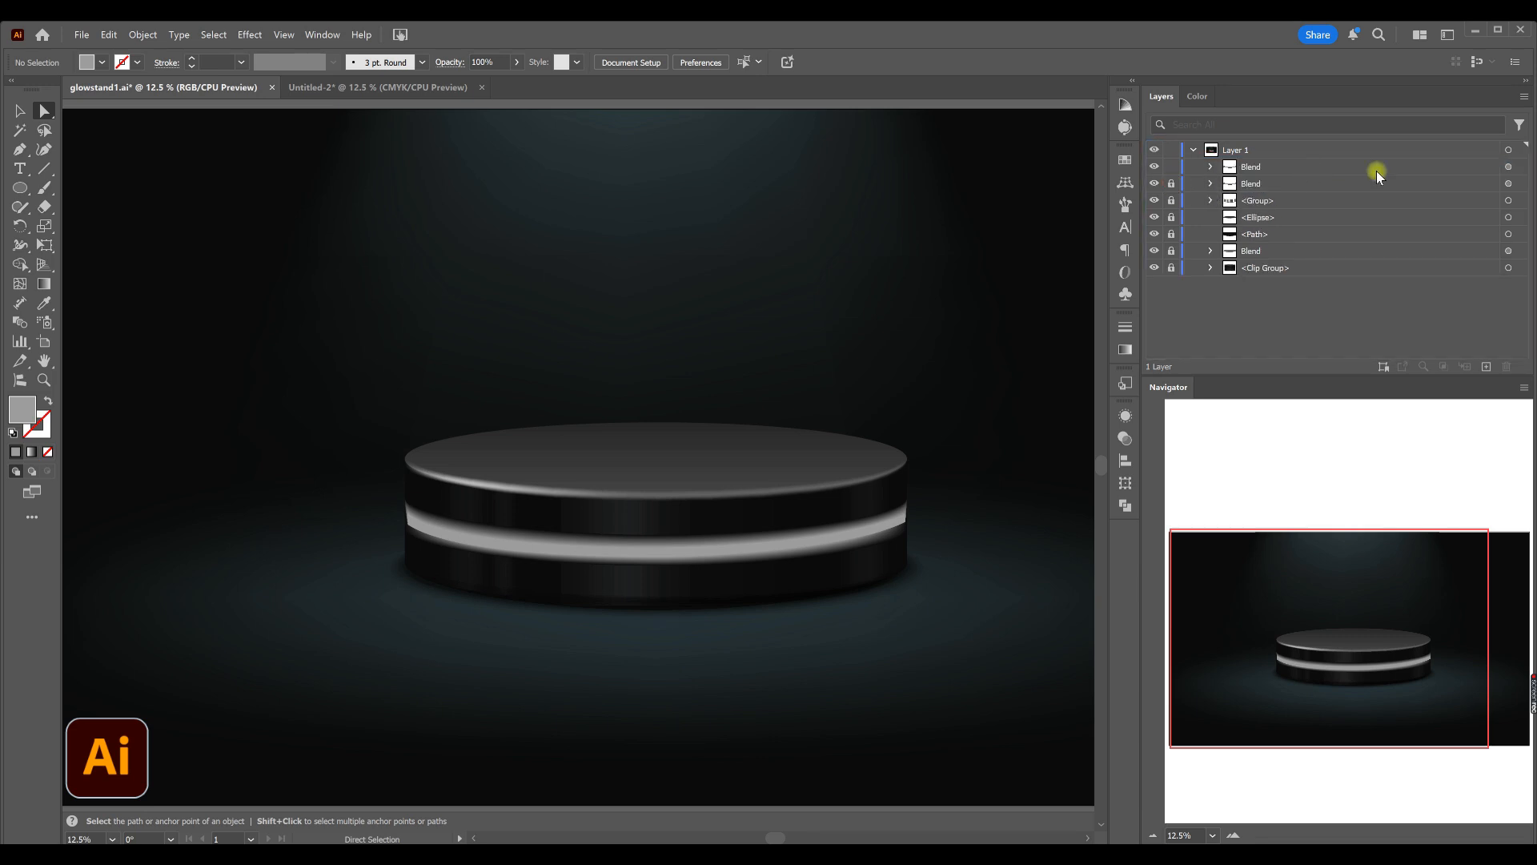
- Set the blending mode of the duplicated strip blend to Screen
click(1508, 167)
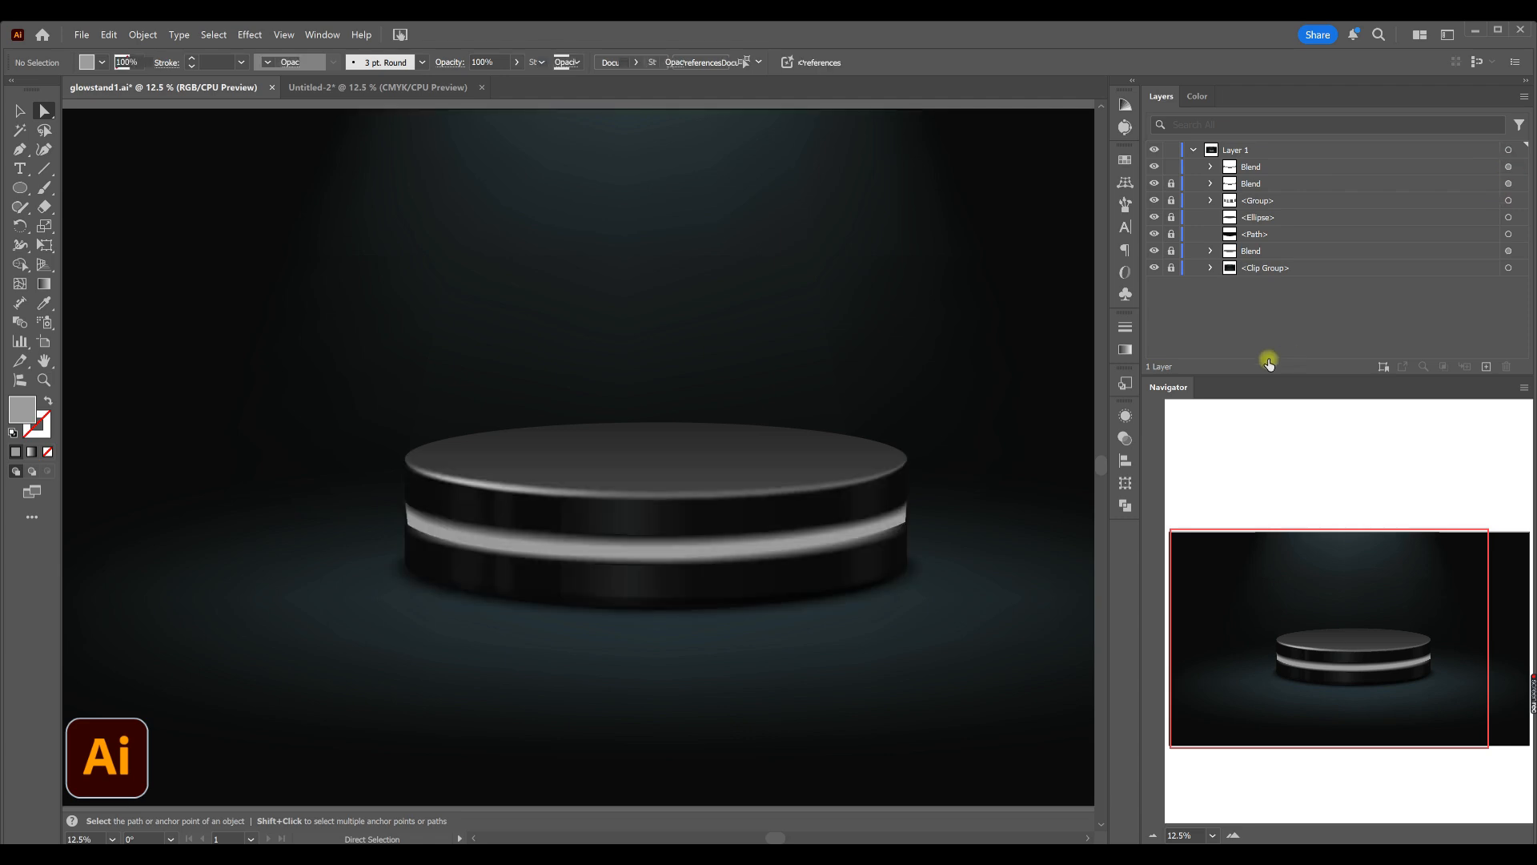
click(1125, 435)
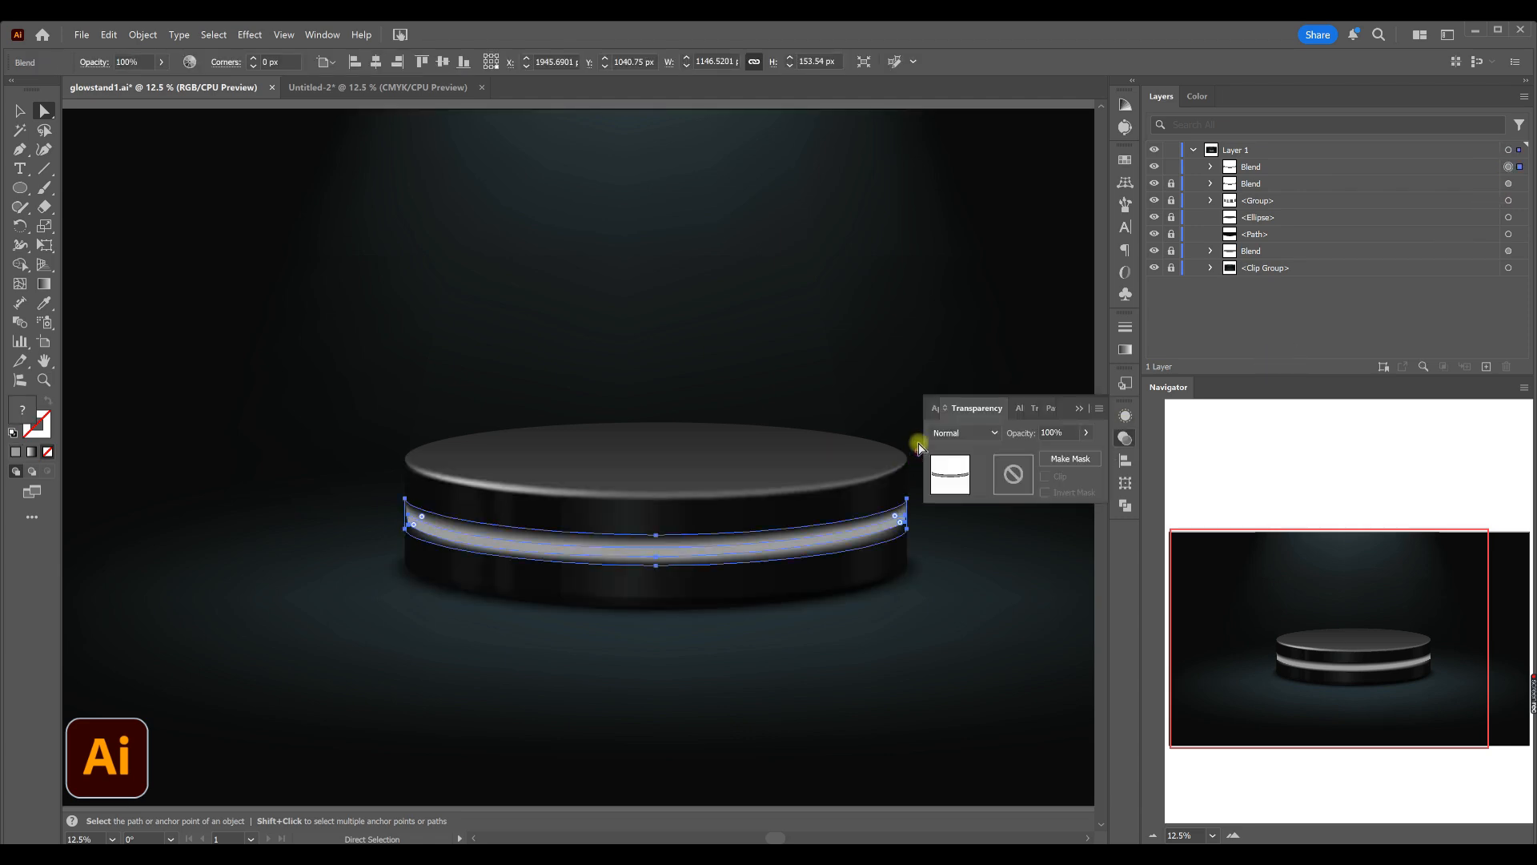
click(949, 438)
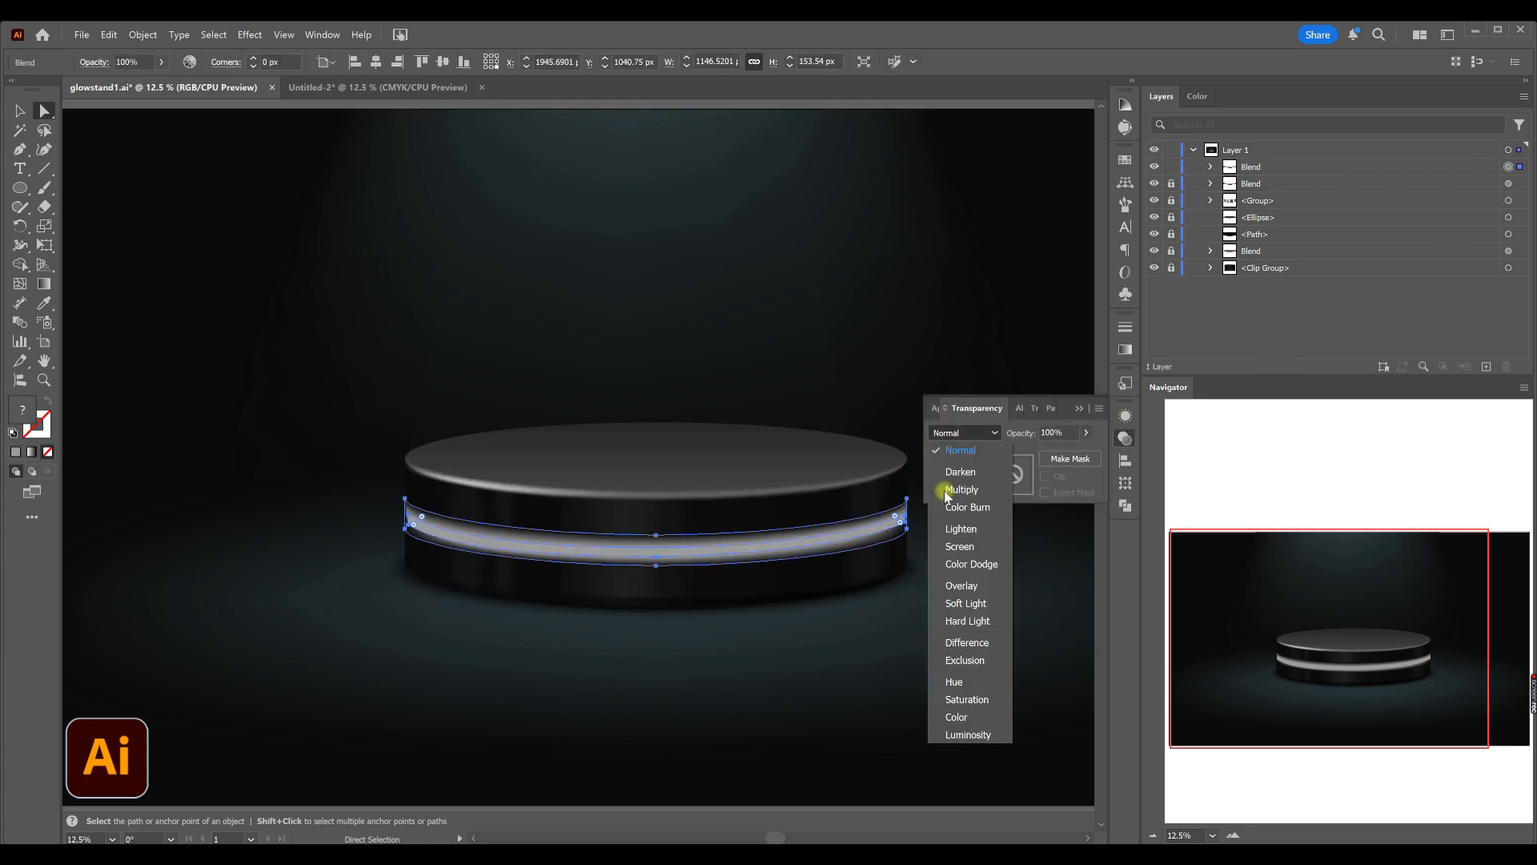
click(977, 546)
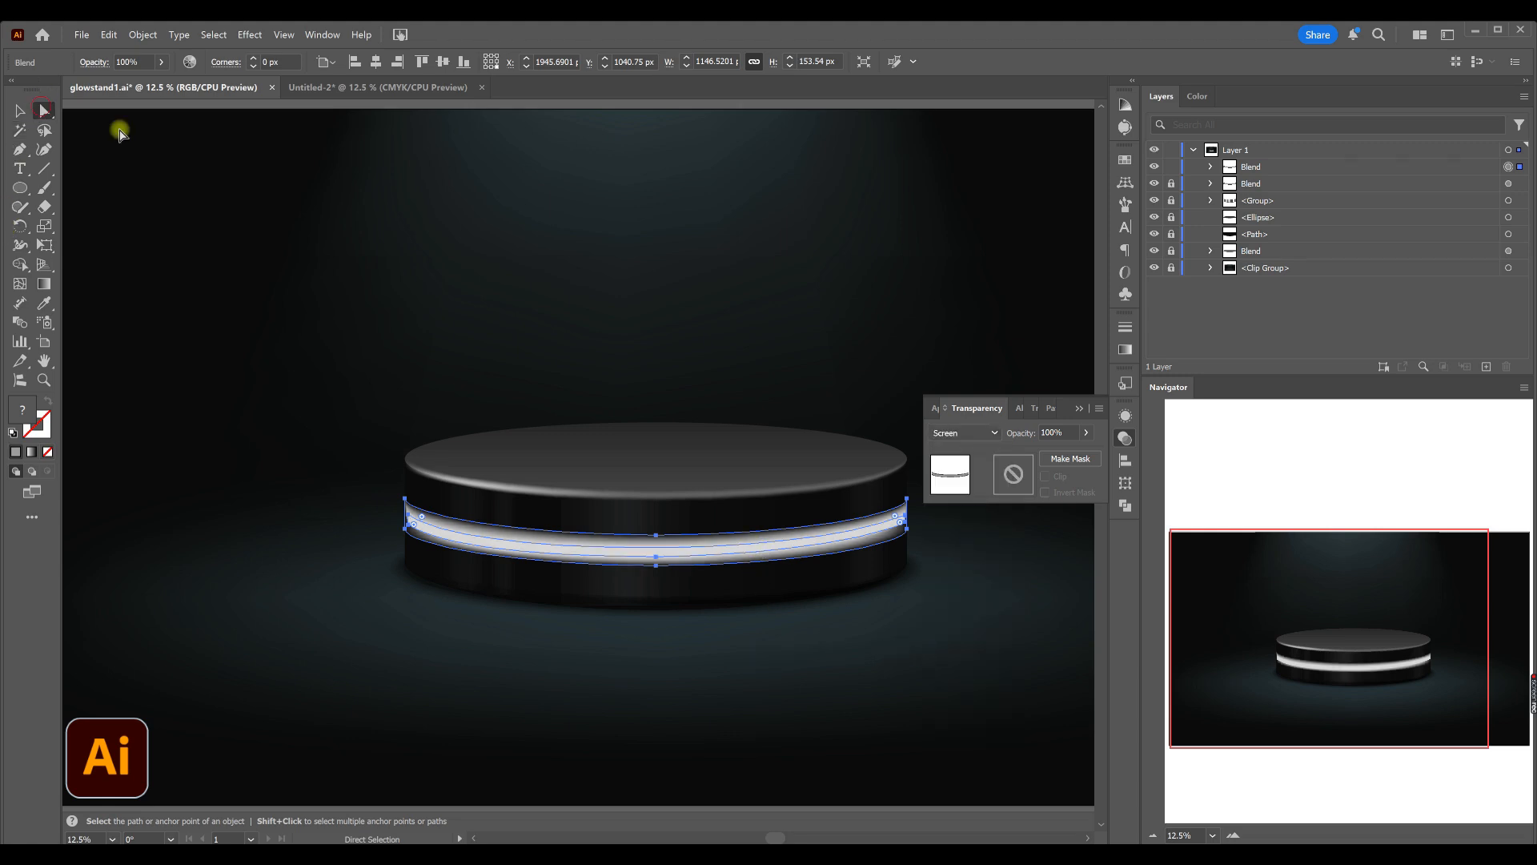
- Recolor the inner strip of the duplicated blend to light cyan, RGB 101, 199, 209
click(671, 555)
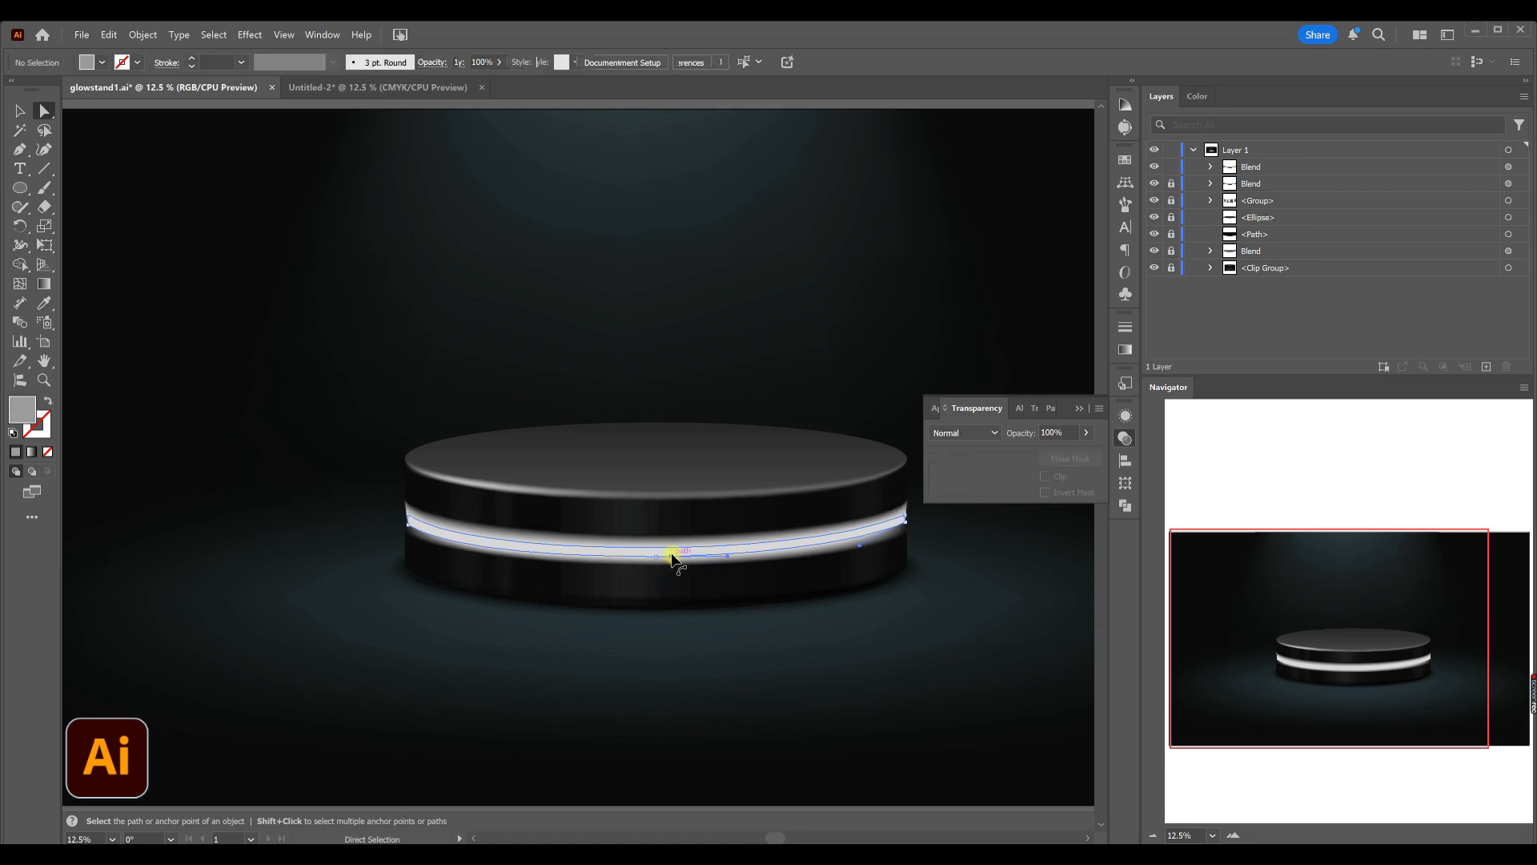
double_click(31, 414)
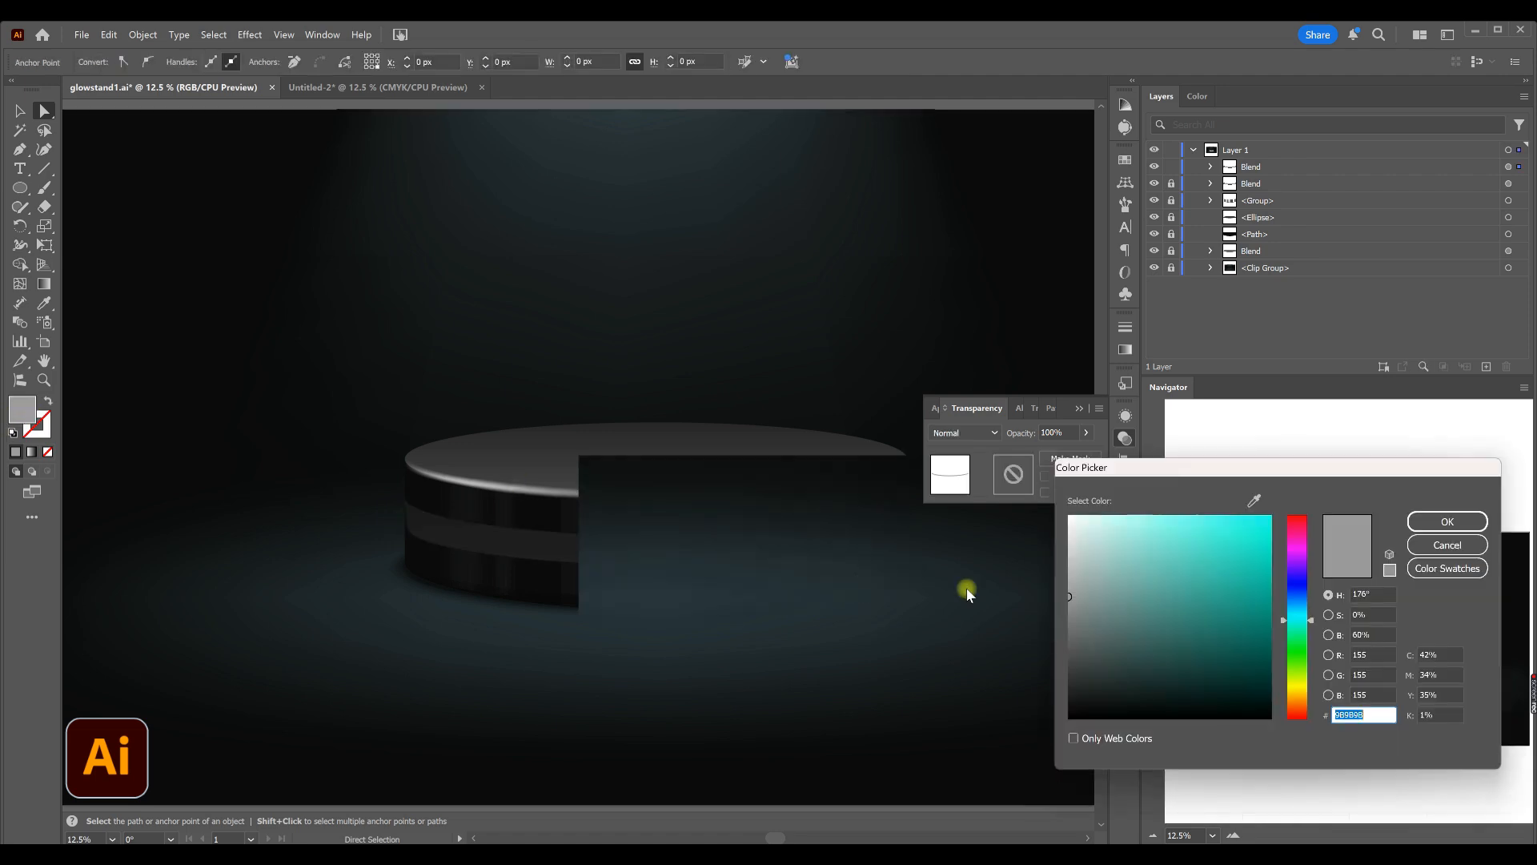
click(1149, 561)
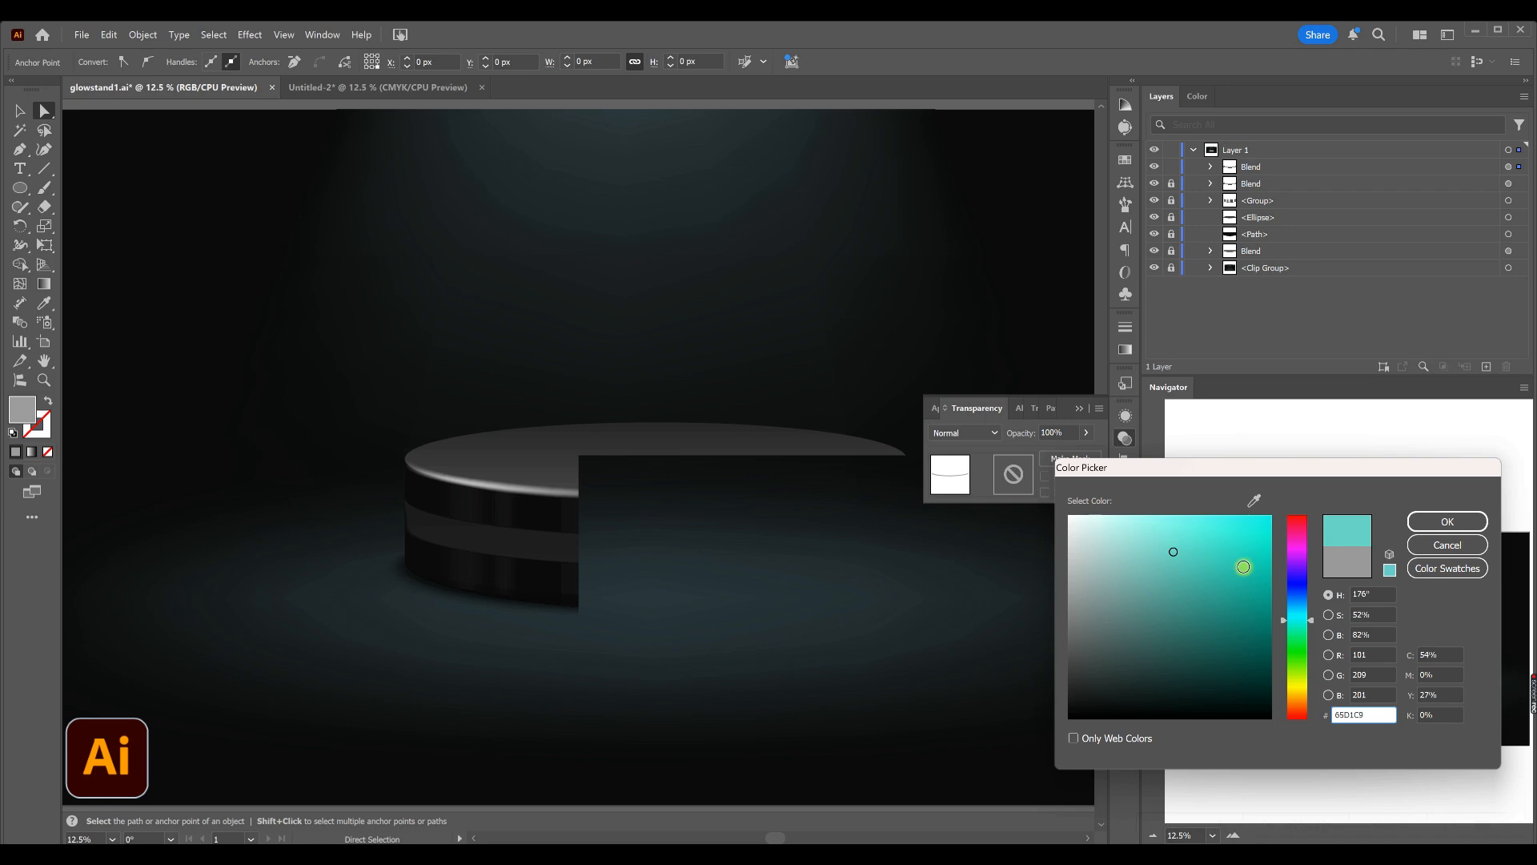
drag(1300, 610, 1301, 618)
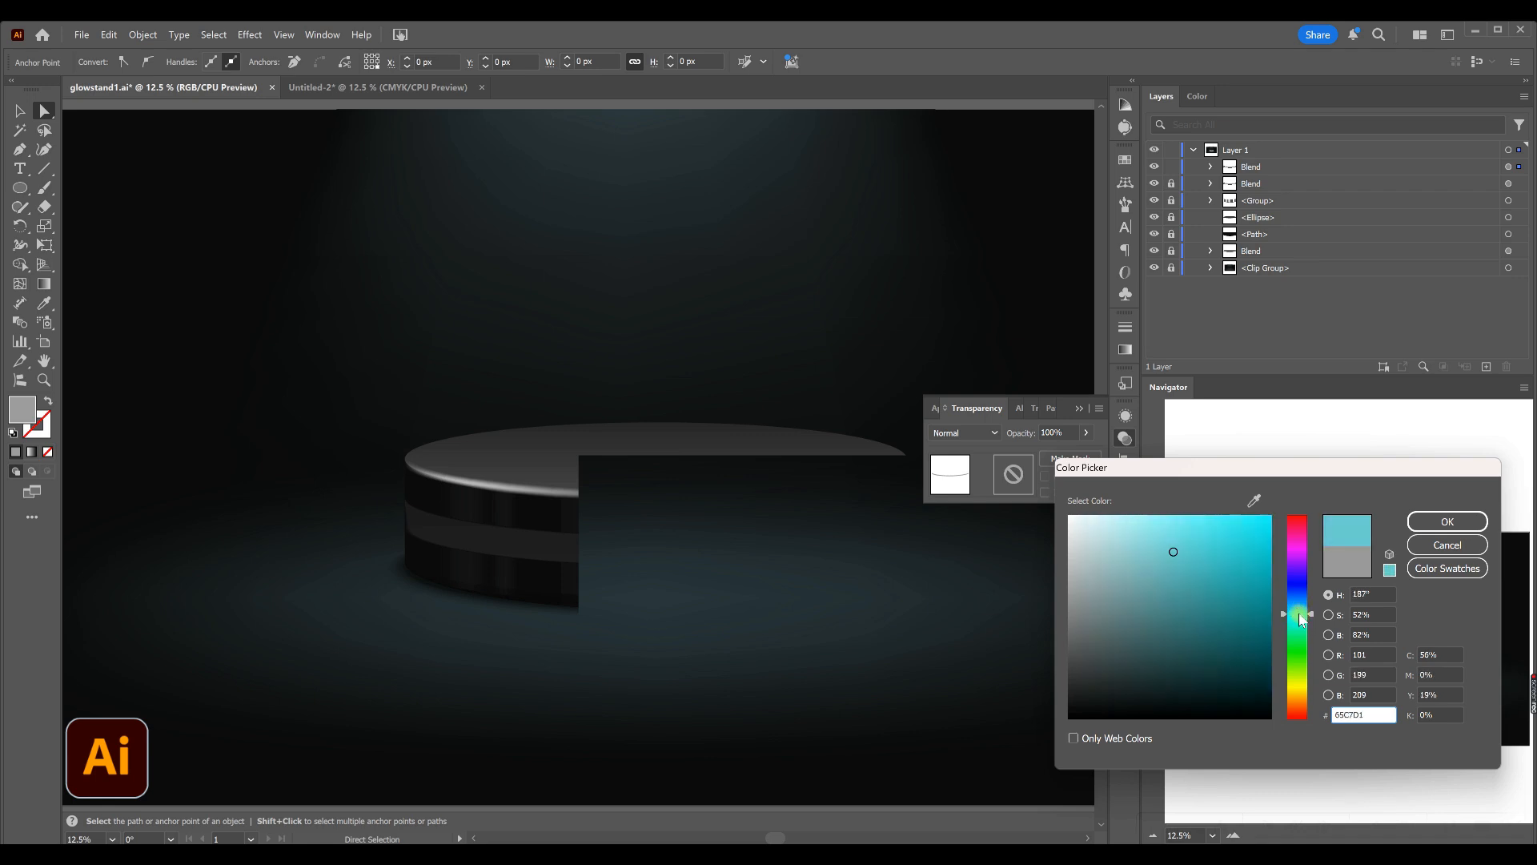
click(1446, 522)
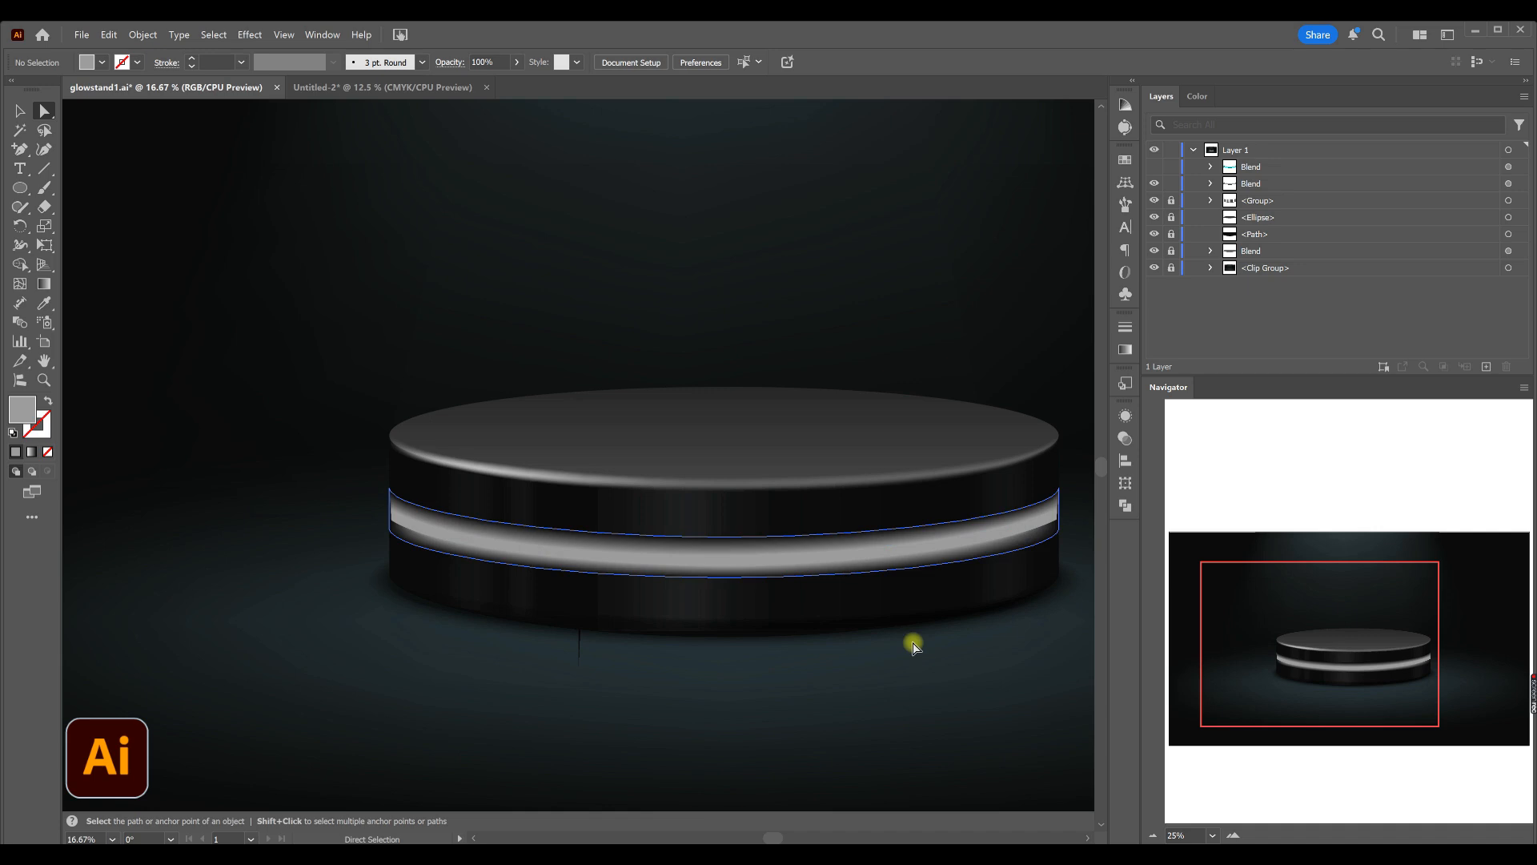
- Add an anchor point at the middle of the upper edge of the gray strip in the original blend
click(1002, 550)
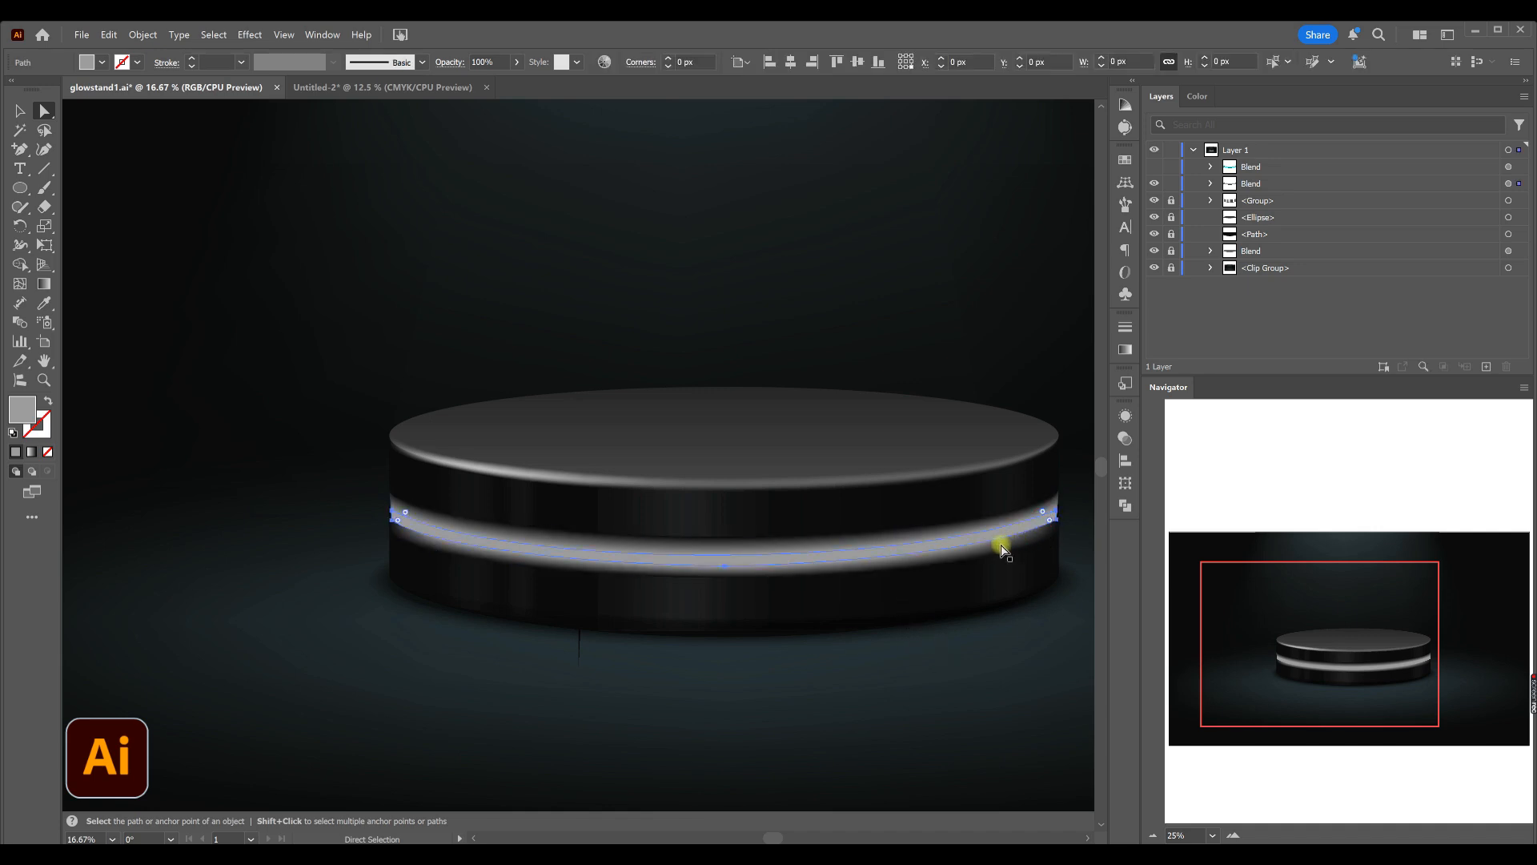
click(885, 548)
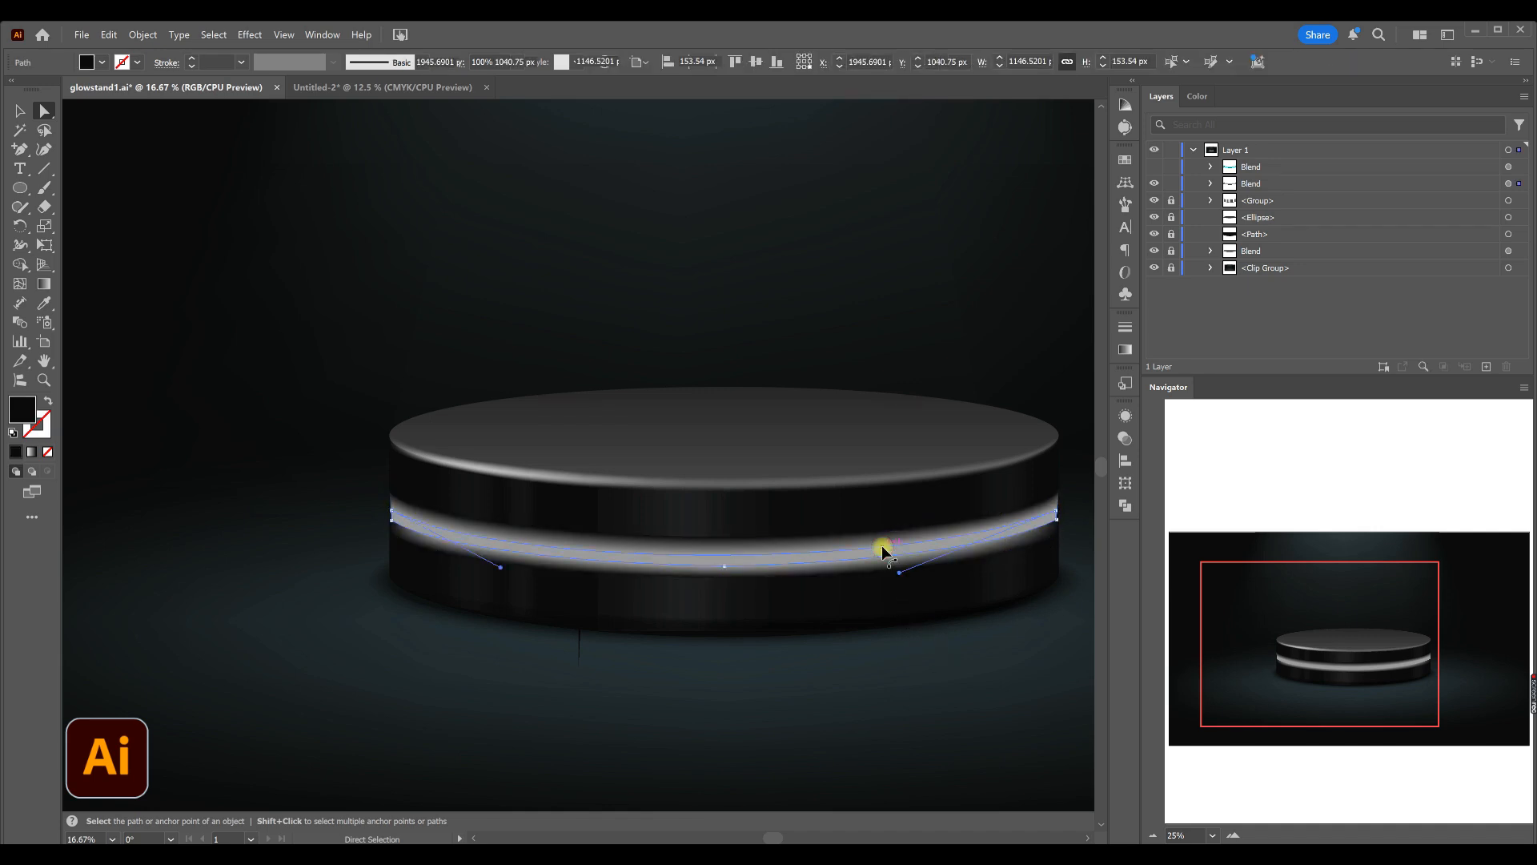
click(744, 552)
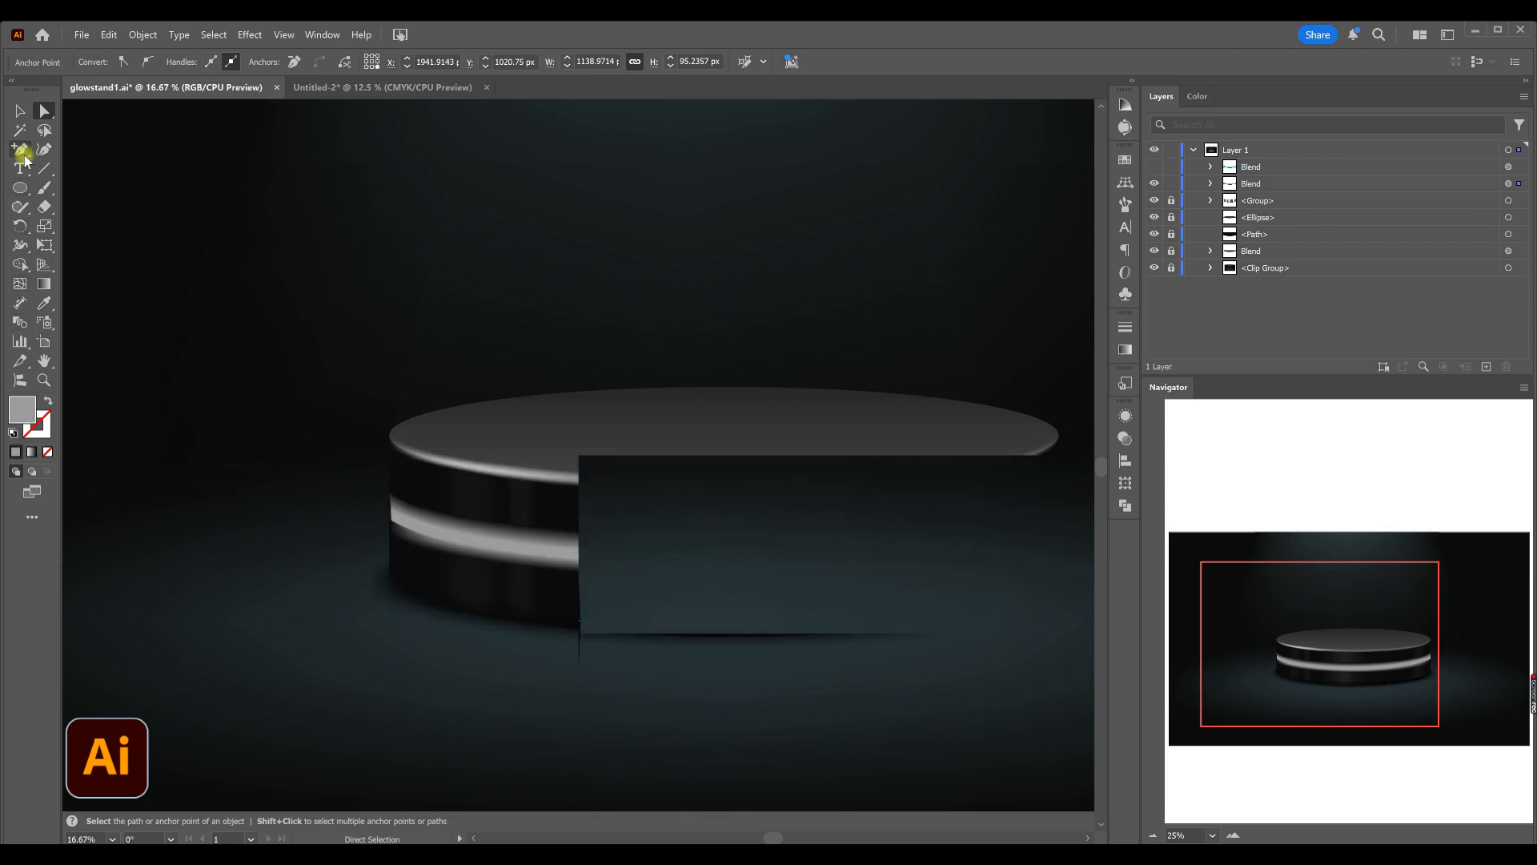
click(22, 151)
click(726, 558)
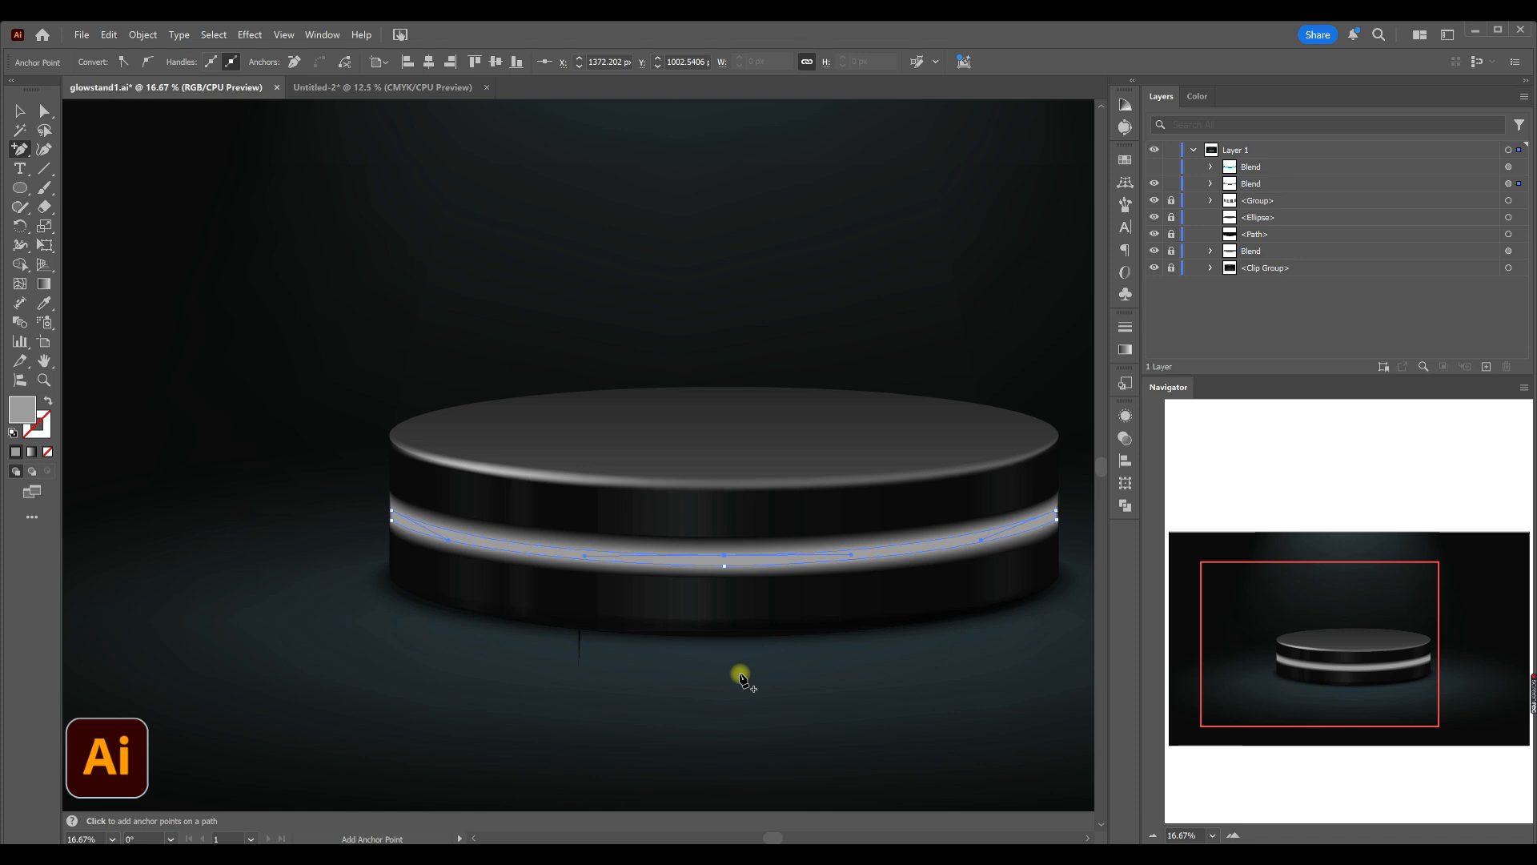
click(19, 110)
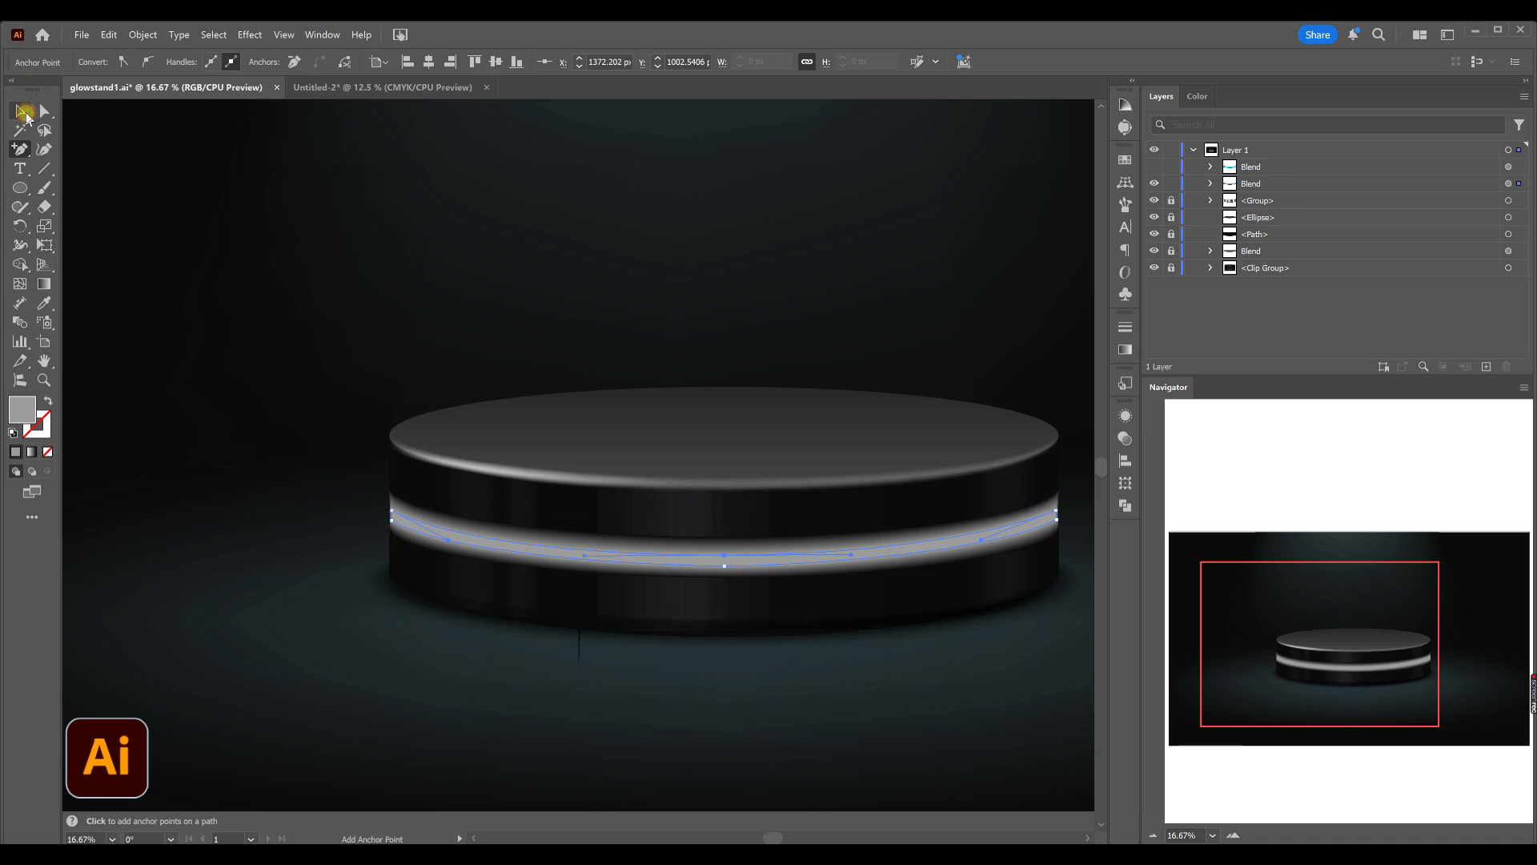
click(408, 238)
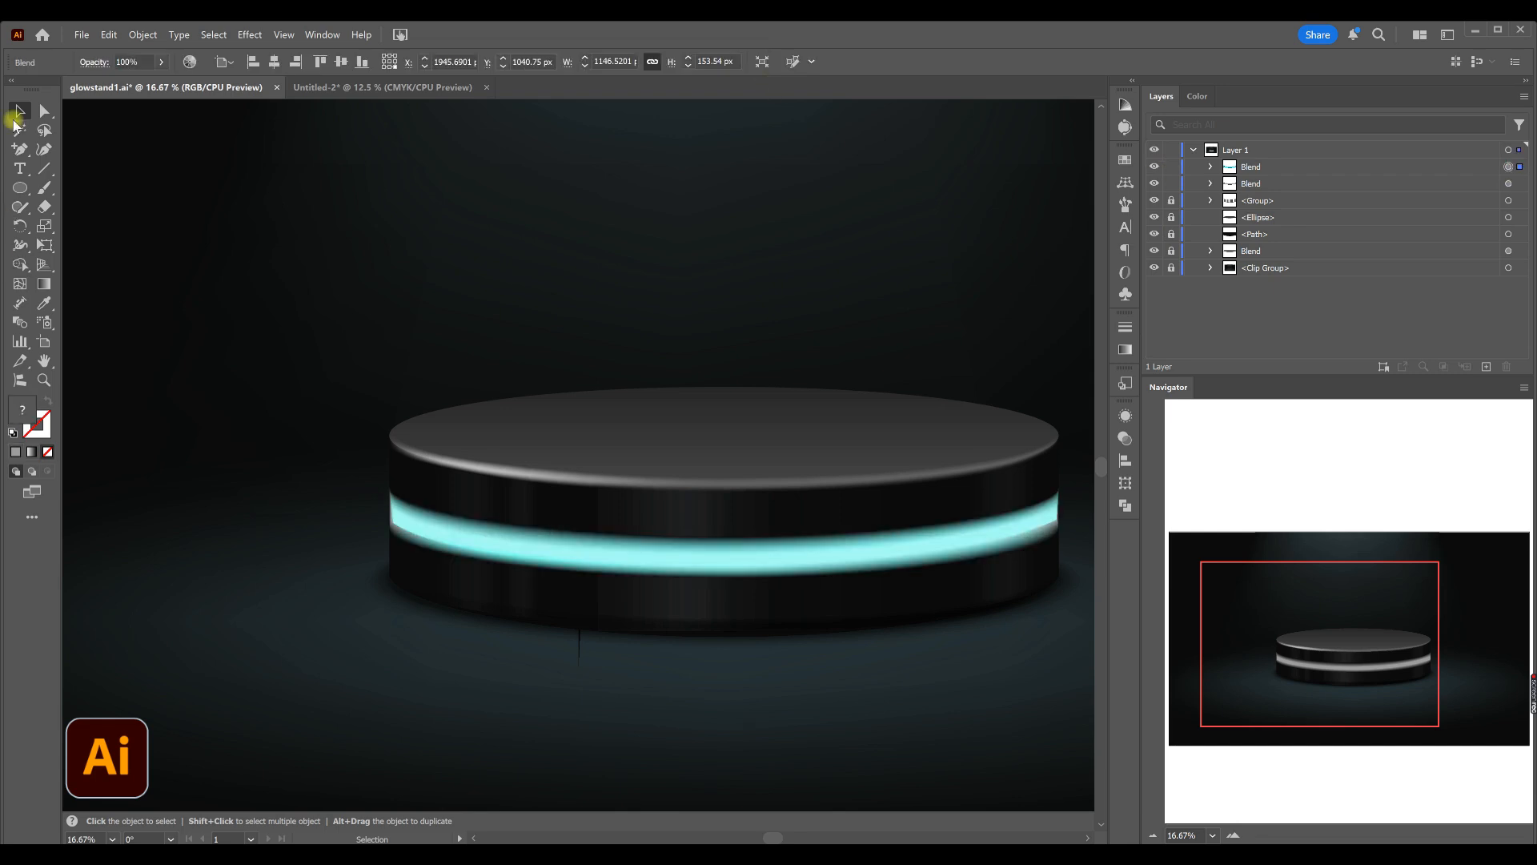
- Add an anchor point at the middle of the upper edge of the cyan inner strip in the duplicated blend
click(20, 149)
click(725, 553)
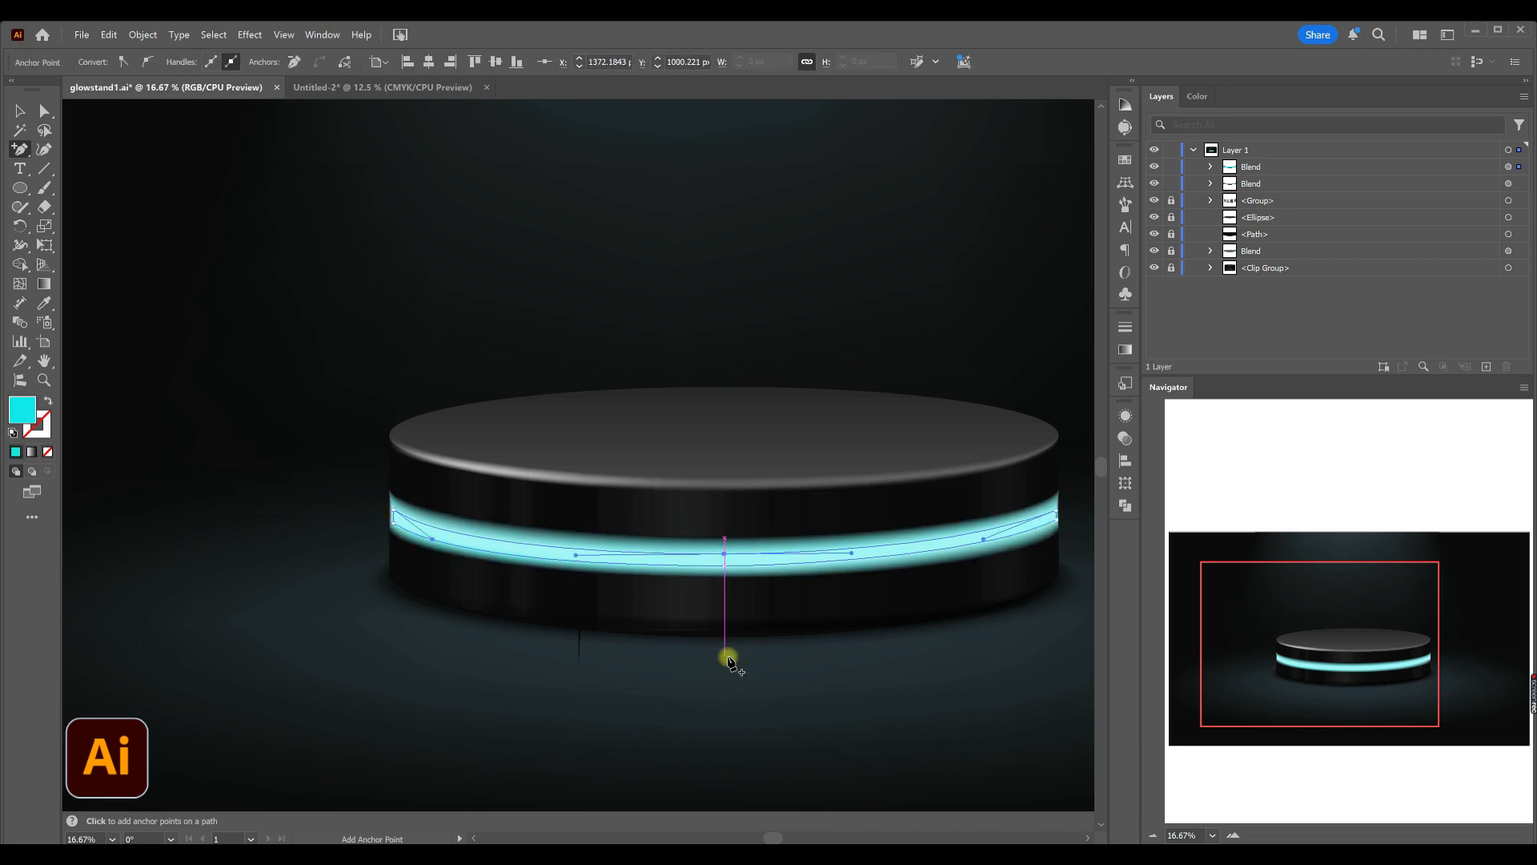
click(20, 111)
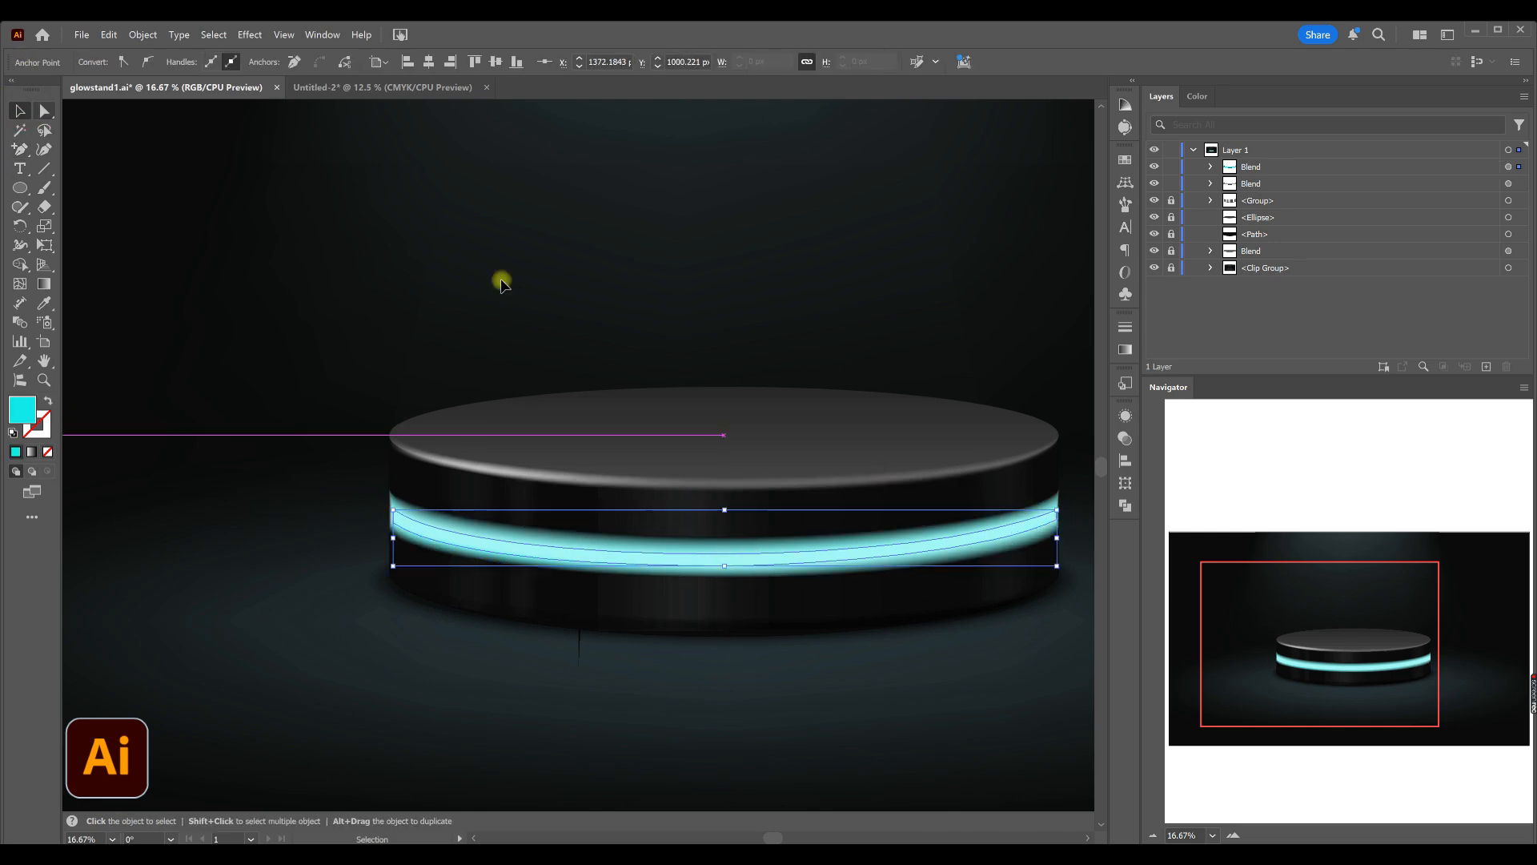
click(518, 287)
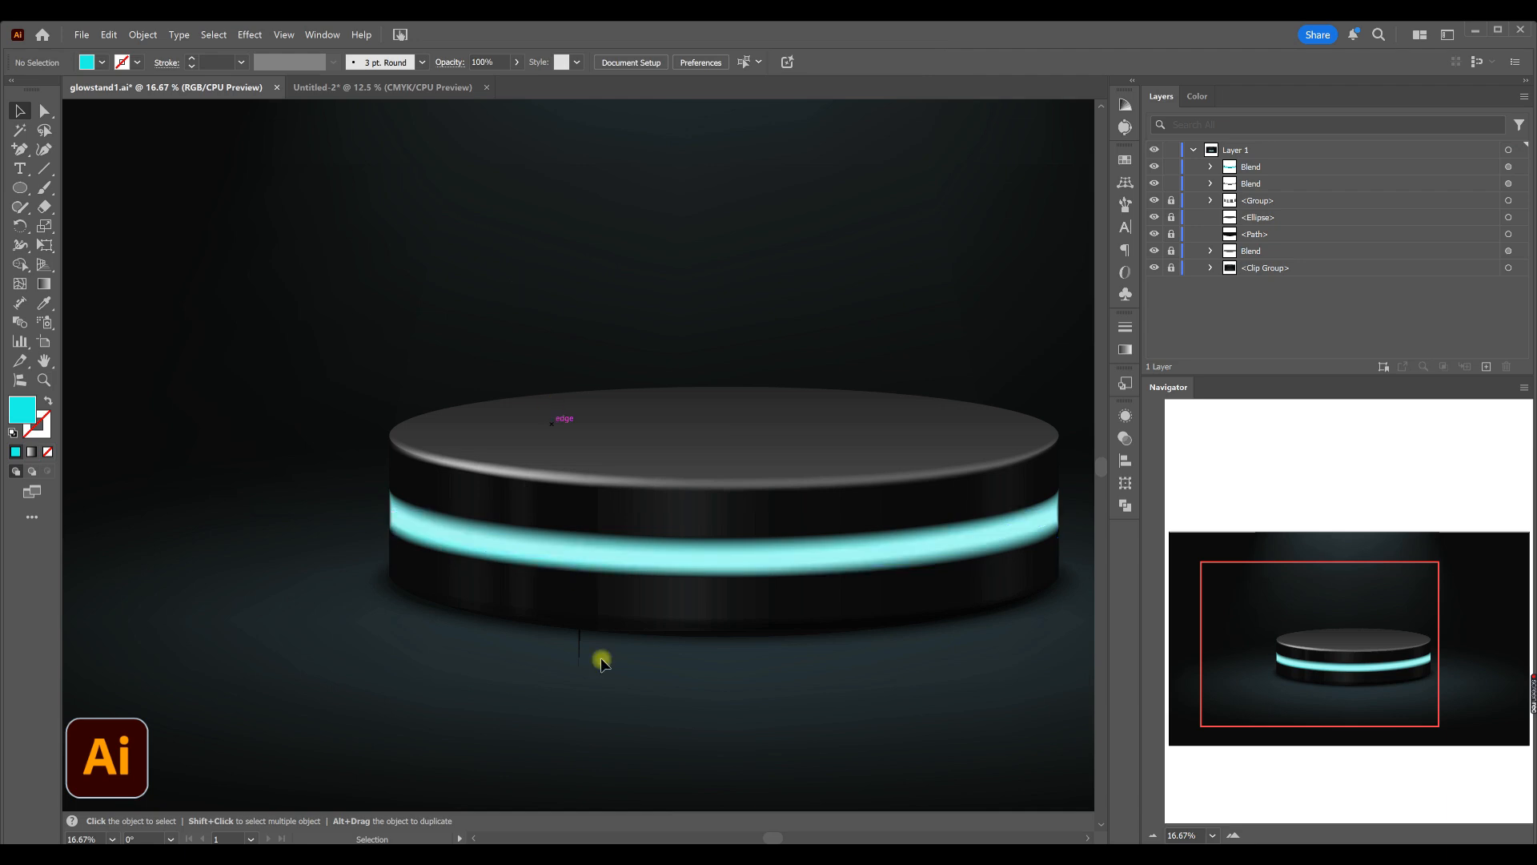
- Duplicate the Screen-mode cyan blend directly behind itself and lock the upper copy
click(869, 560)
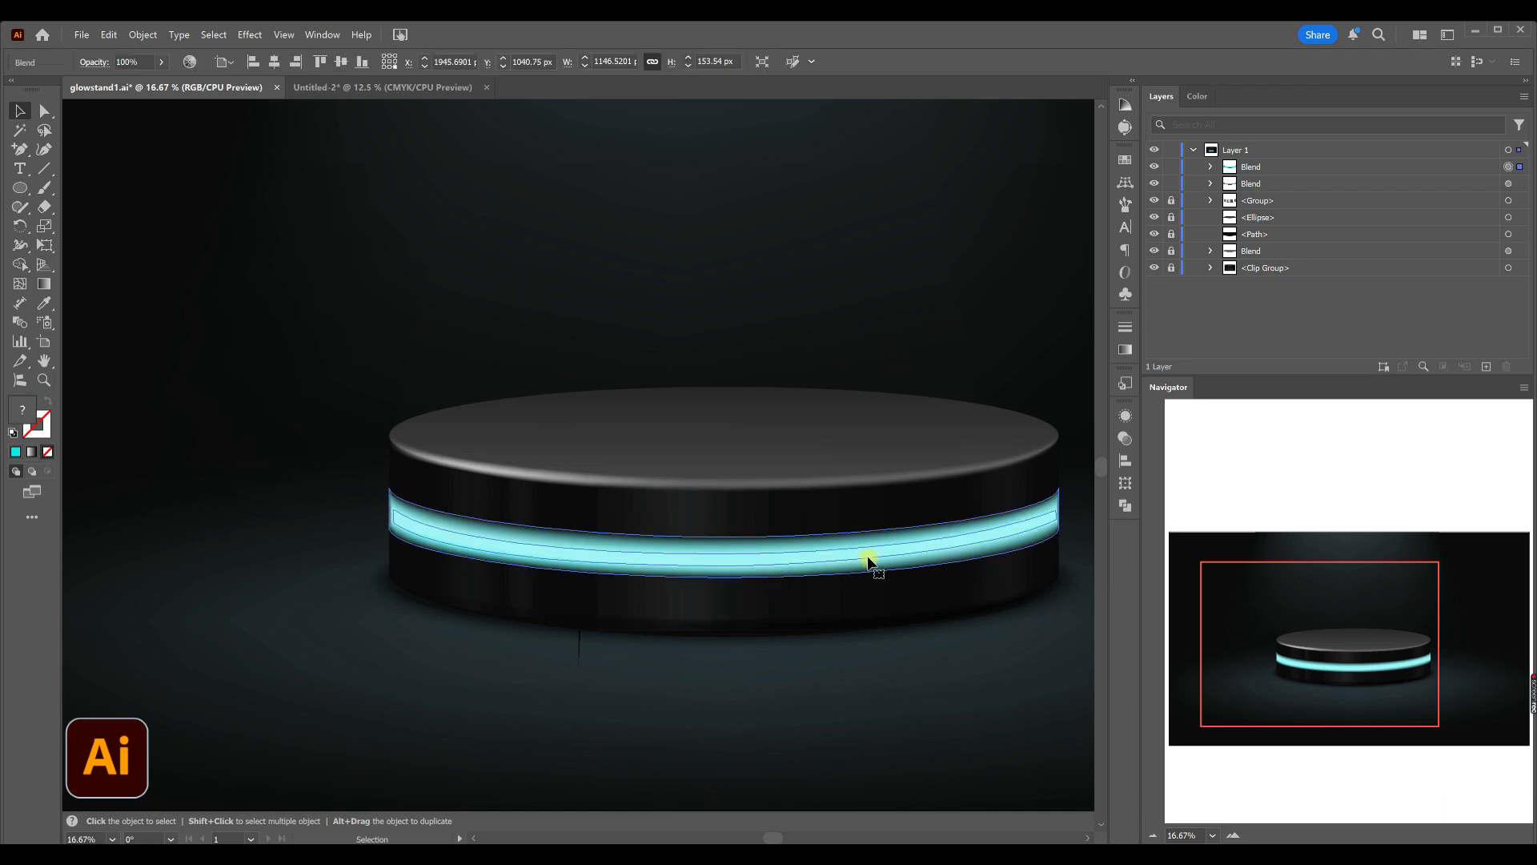
click(44, 111)
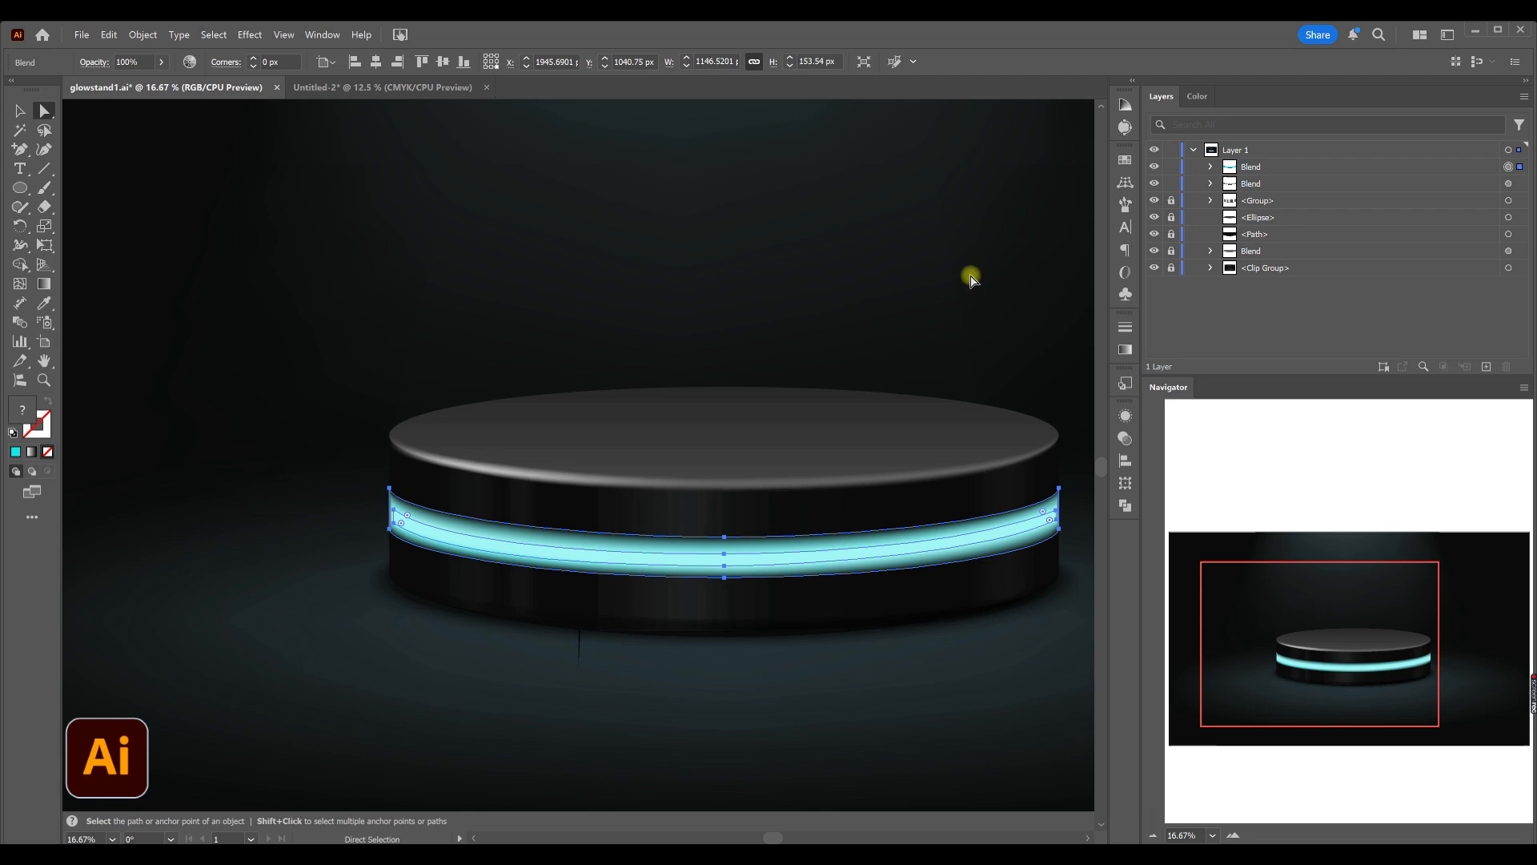
click(389, 488)
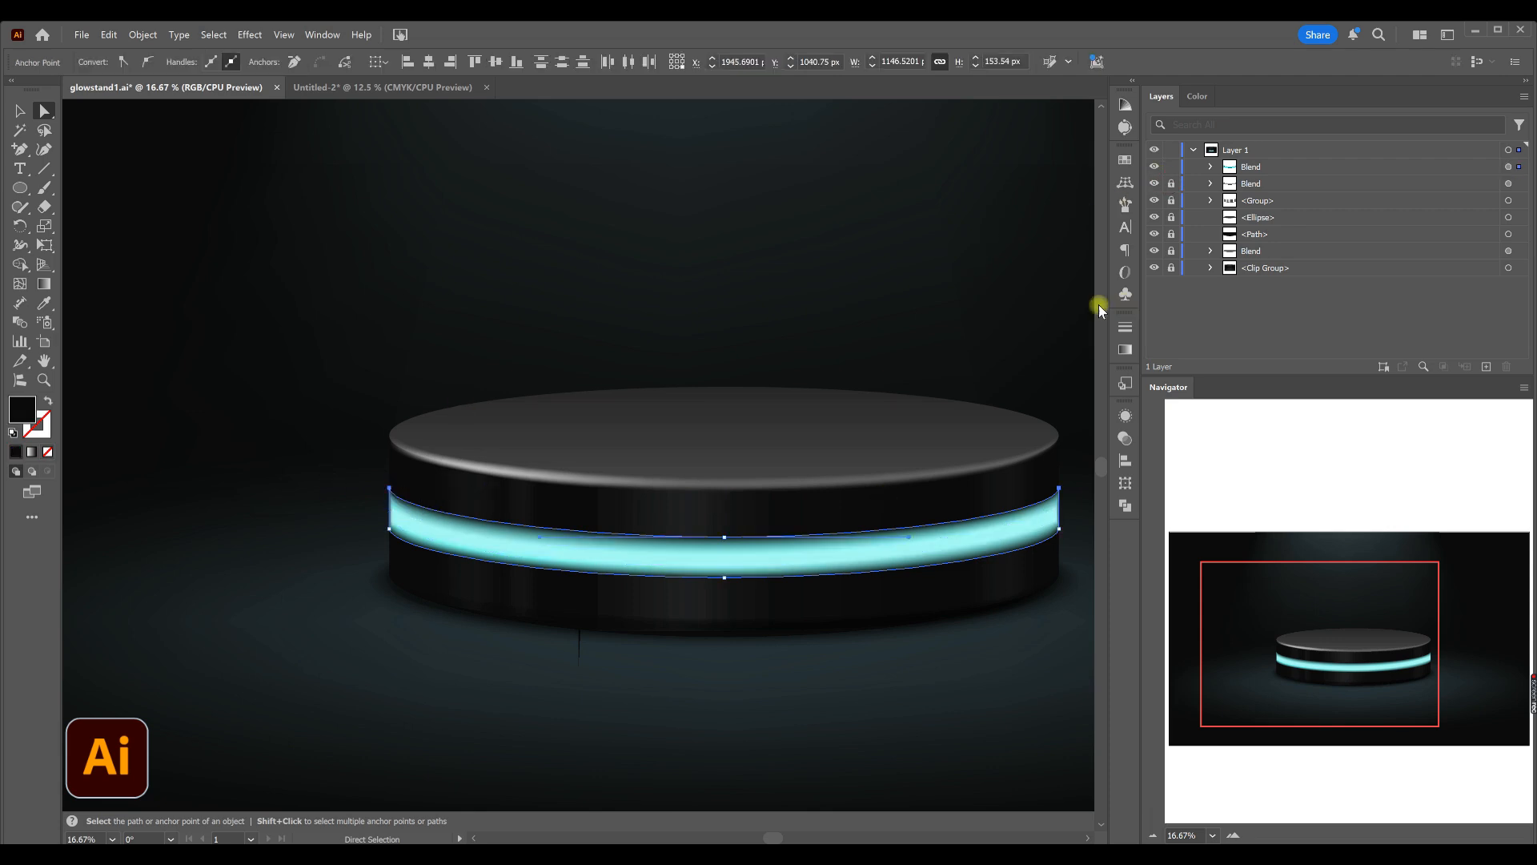
click(1252, 175)
key(ctrl+c)
key(ctrl+b)
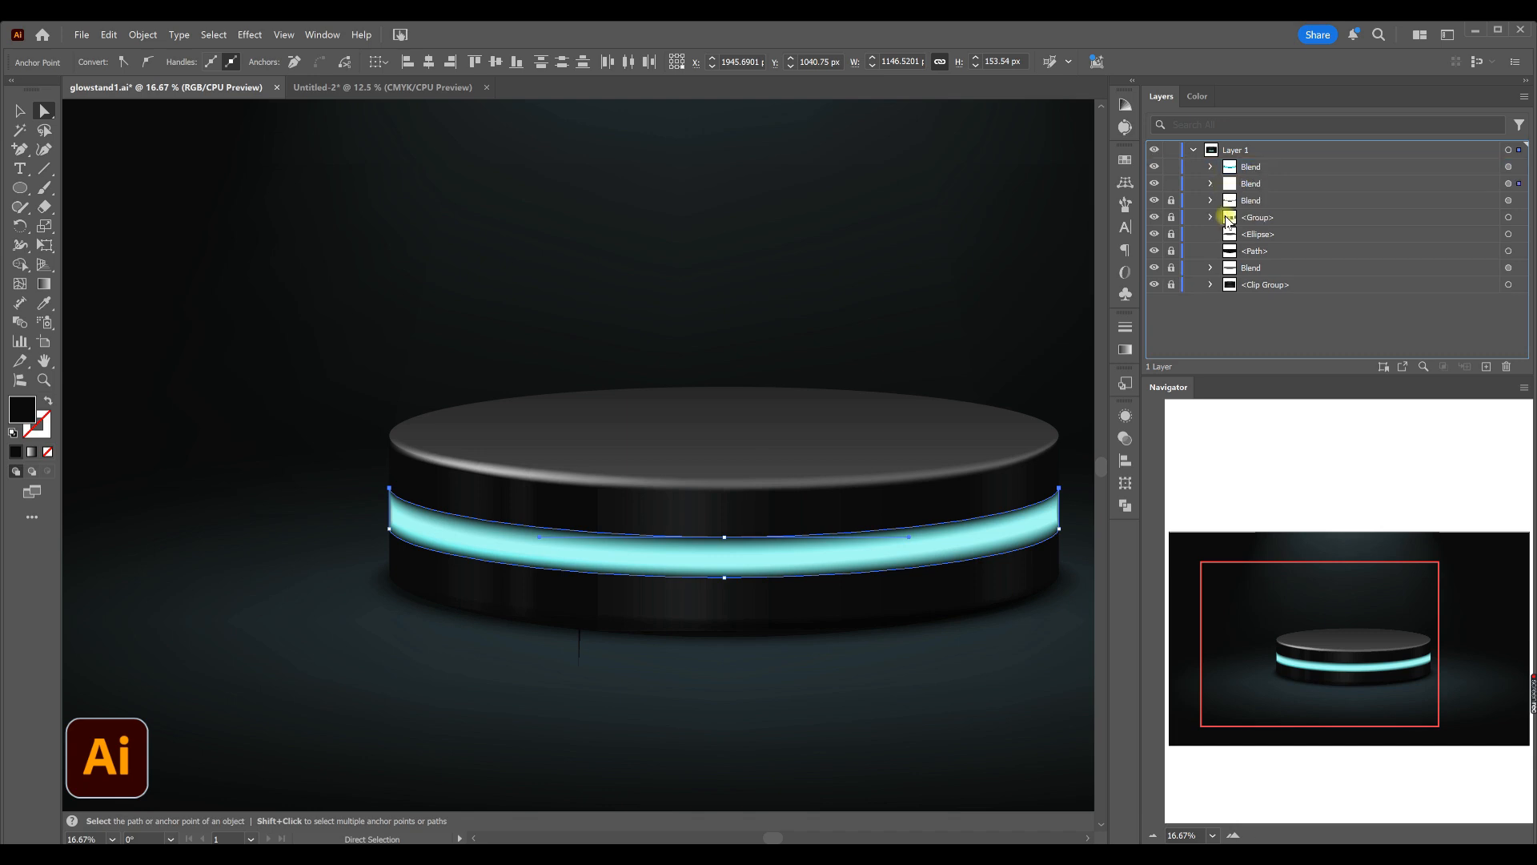
click(1171, 167)
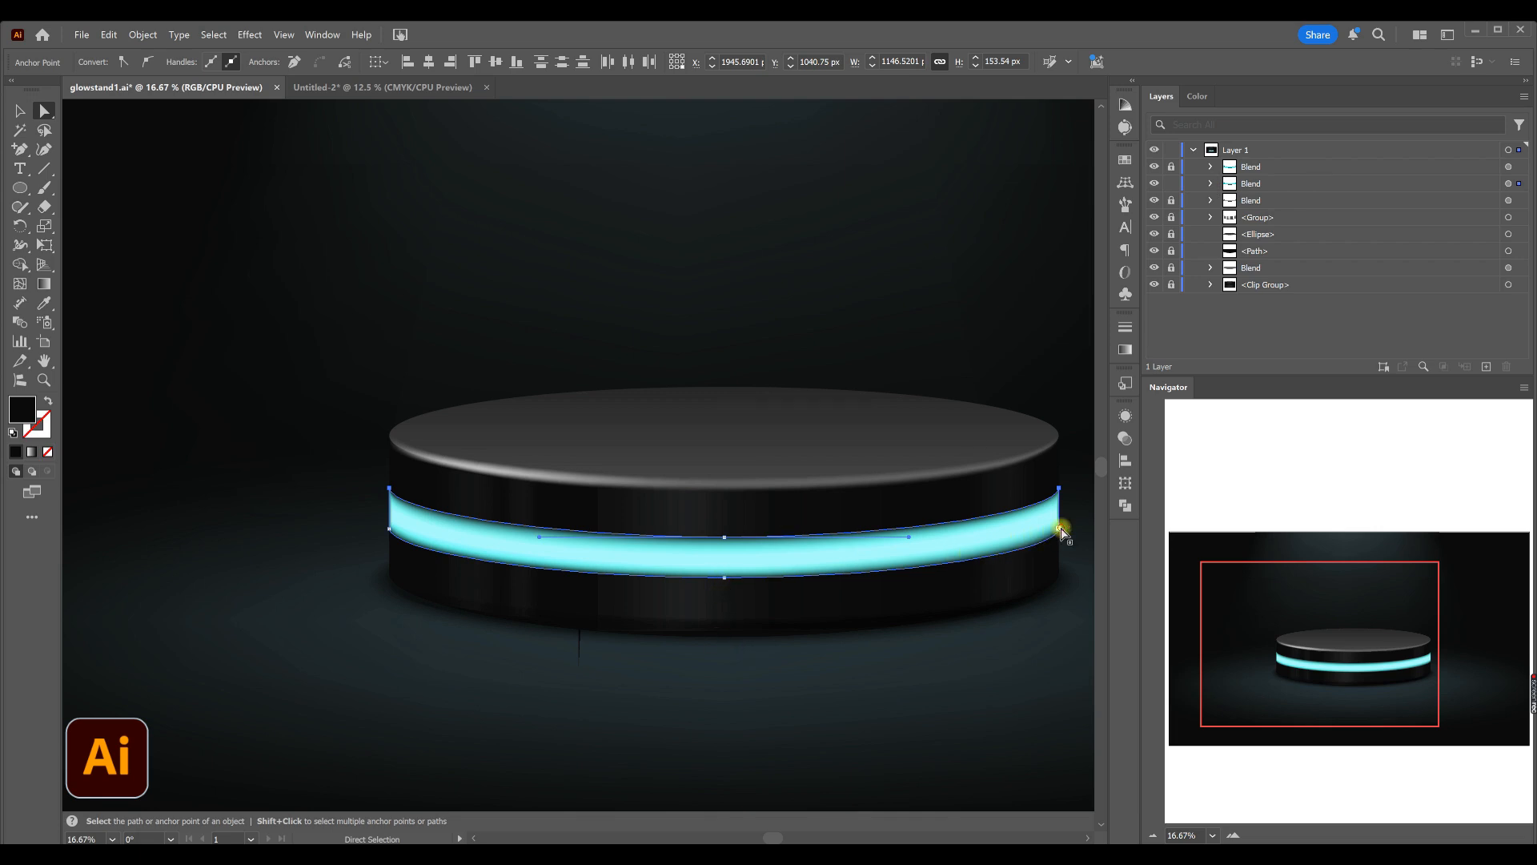
- Shift the lower anchor points of the unlocked cyan blend's outer path down and its upper ones up, to about 220 px high
click(724, 578)
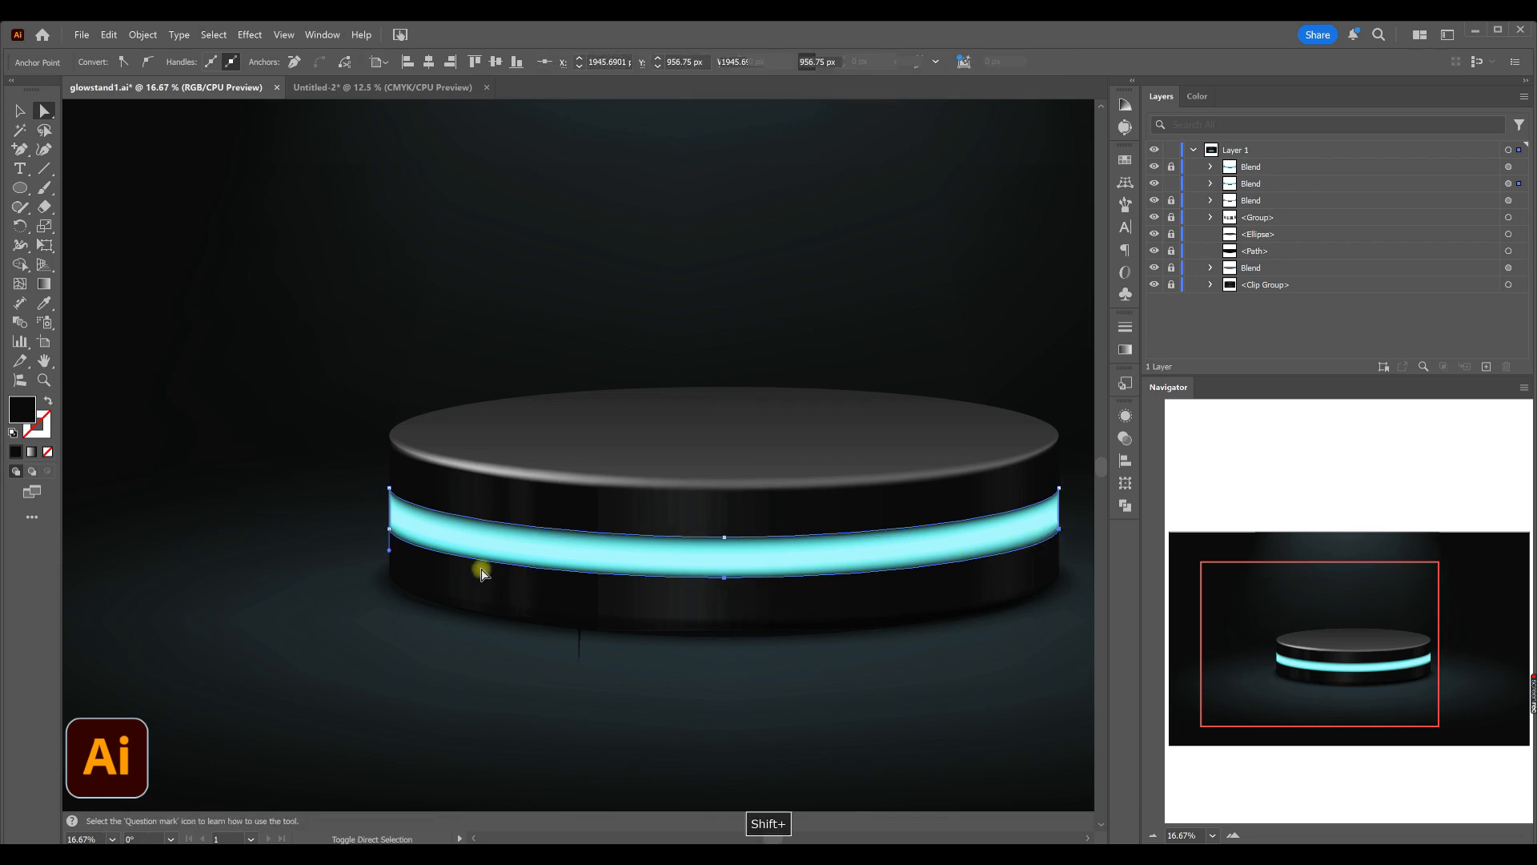
shift+click(390, 530)
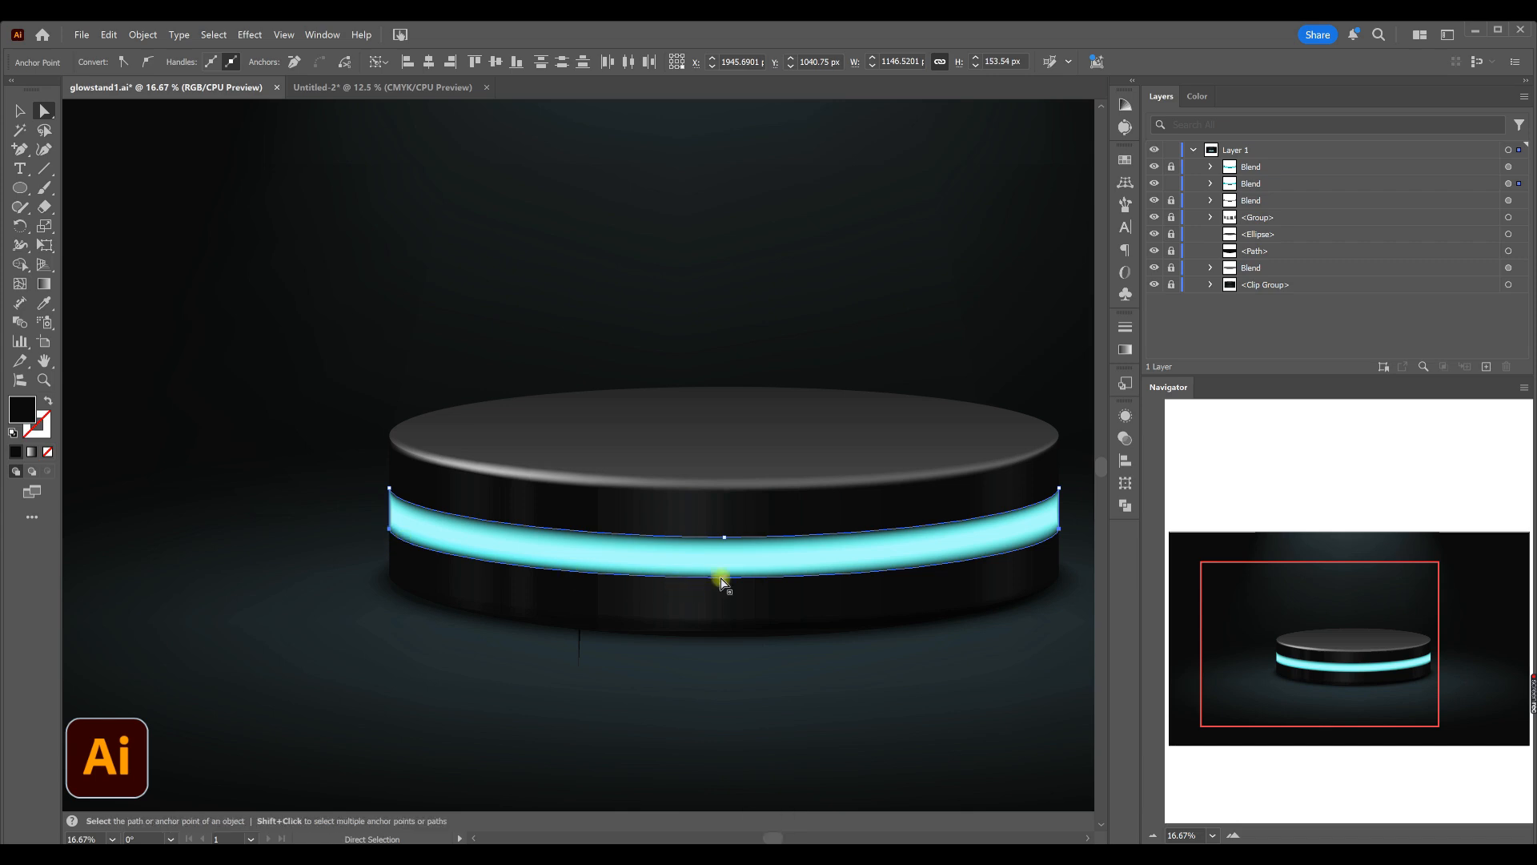
drag(723, 588, 723, 597)
drag(390, 489, 440, 490)
shift+click(724, 537)
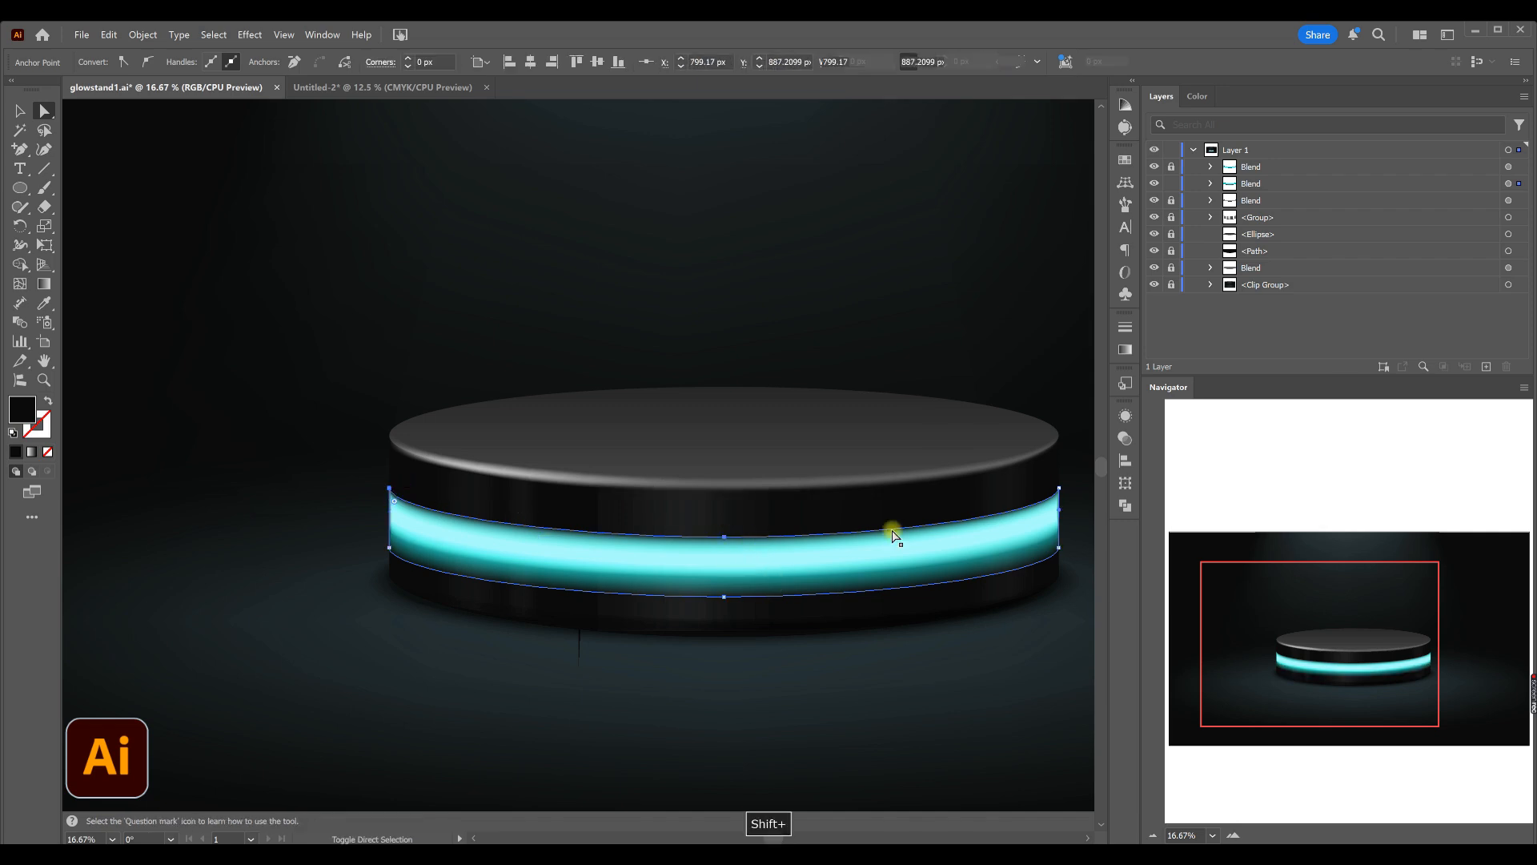
shift+click(1059, 488)
drag(1059, 489, 1062, 475)
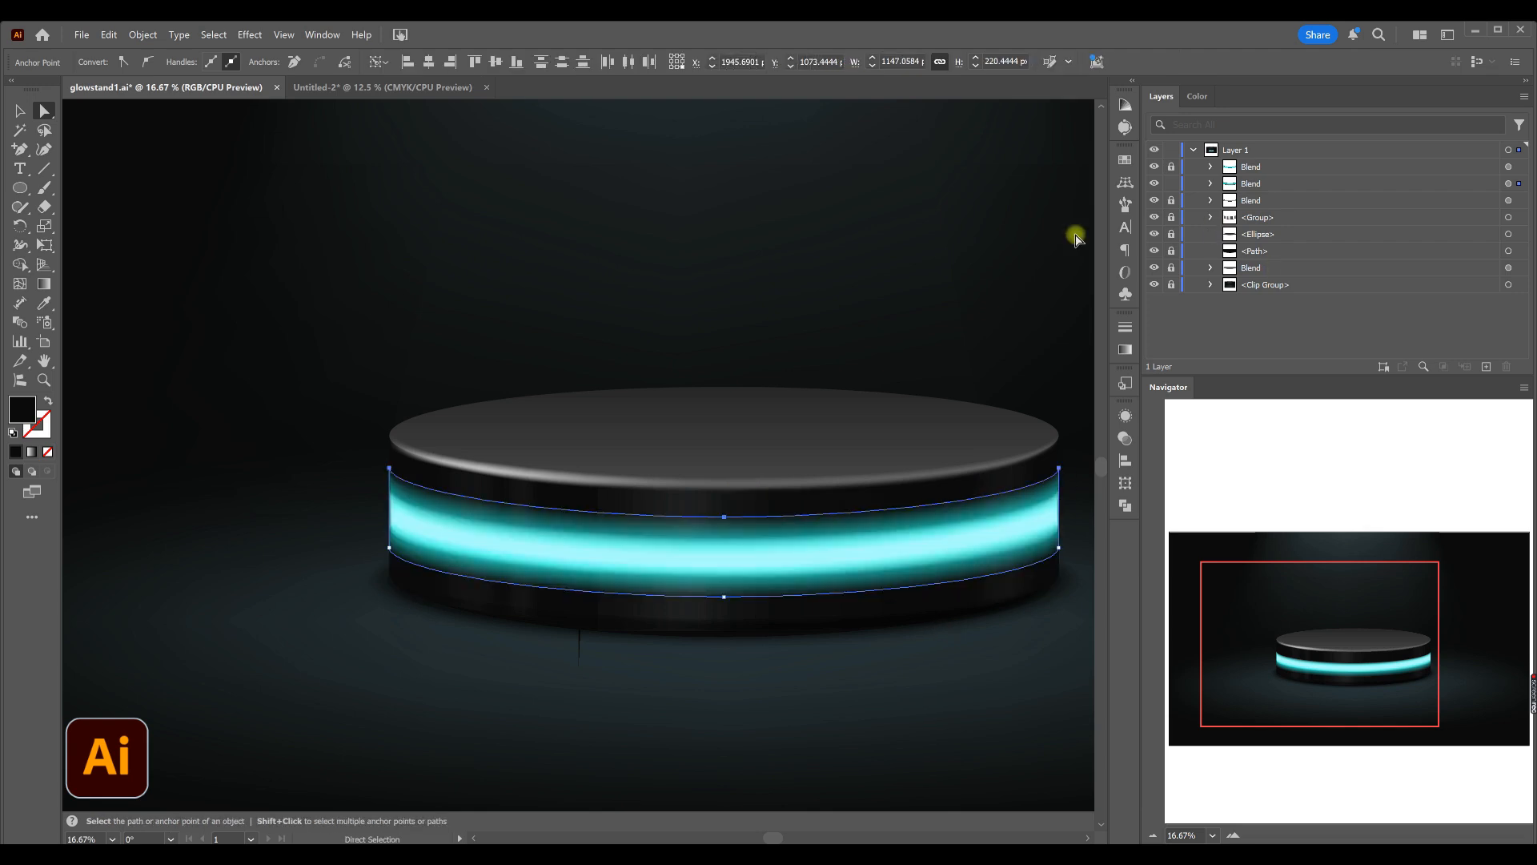
- Recolor the inner strip of the enlarged blend, first to teal #0A7C79 and finally to dark teal #043533
click(838, 553)
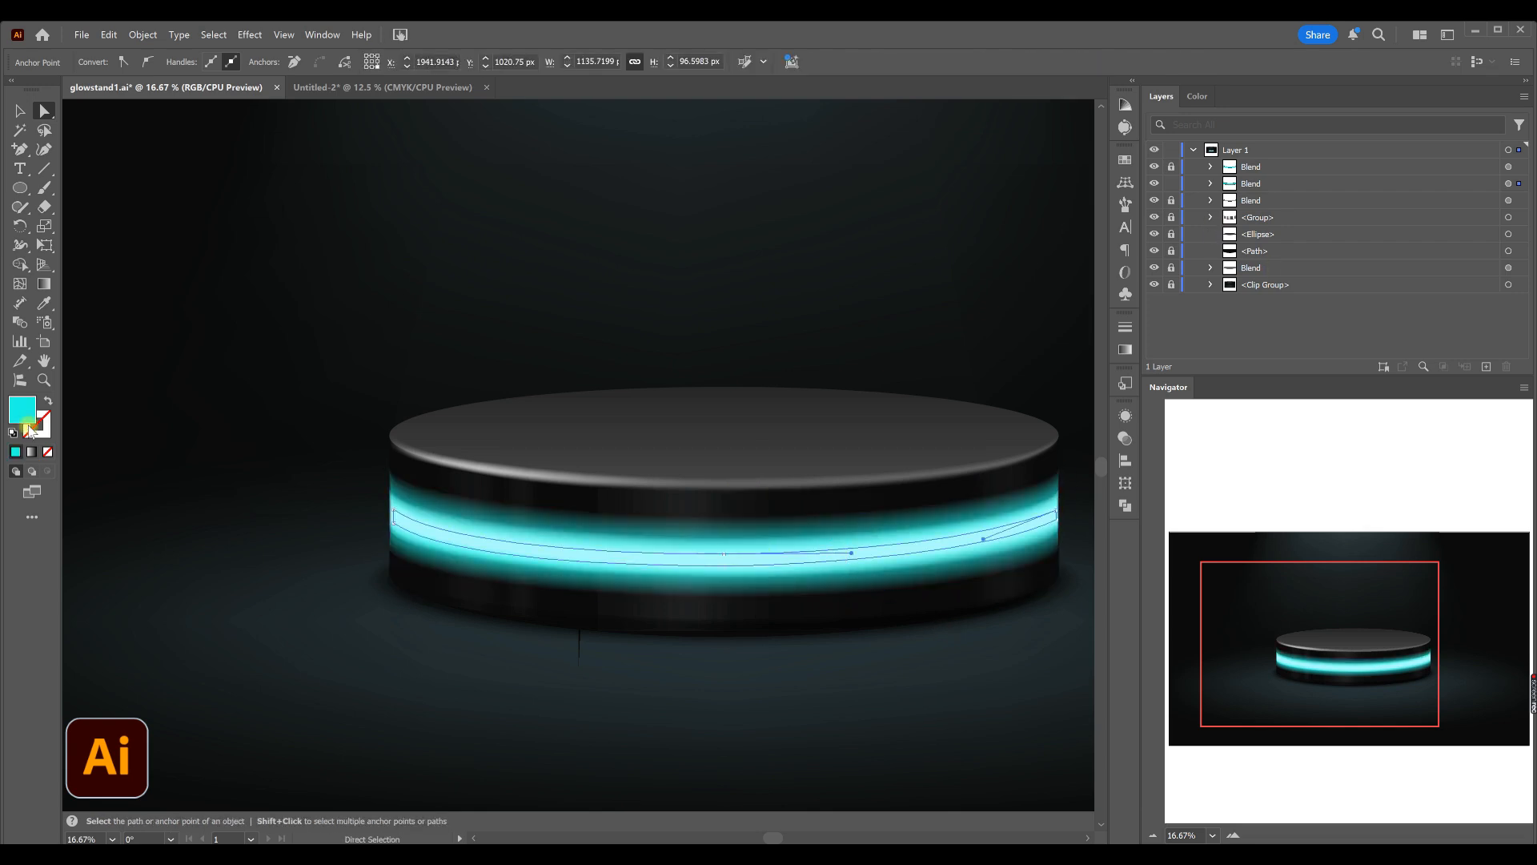
double_click(25, 411)
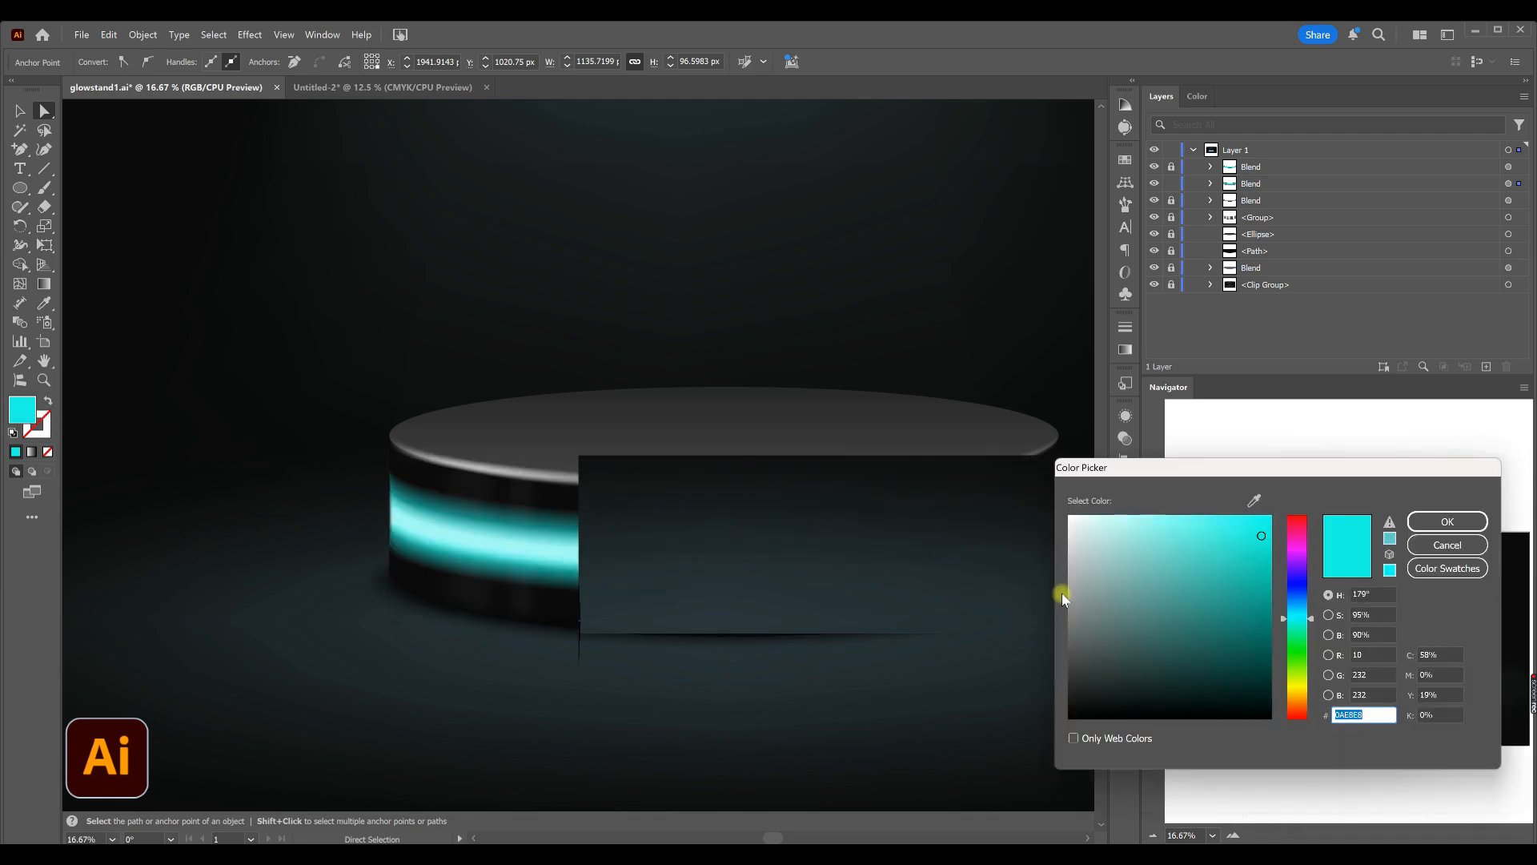
click(1262, 584)
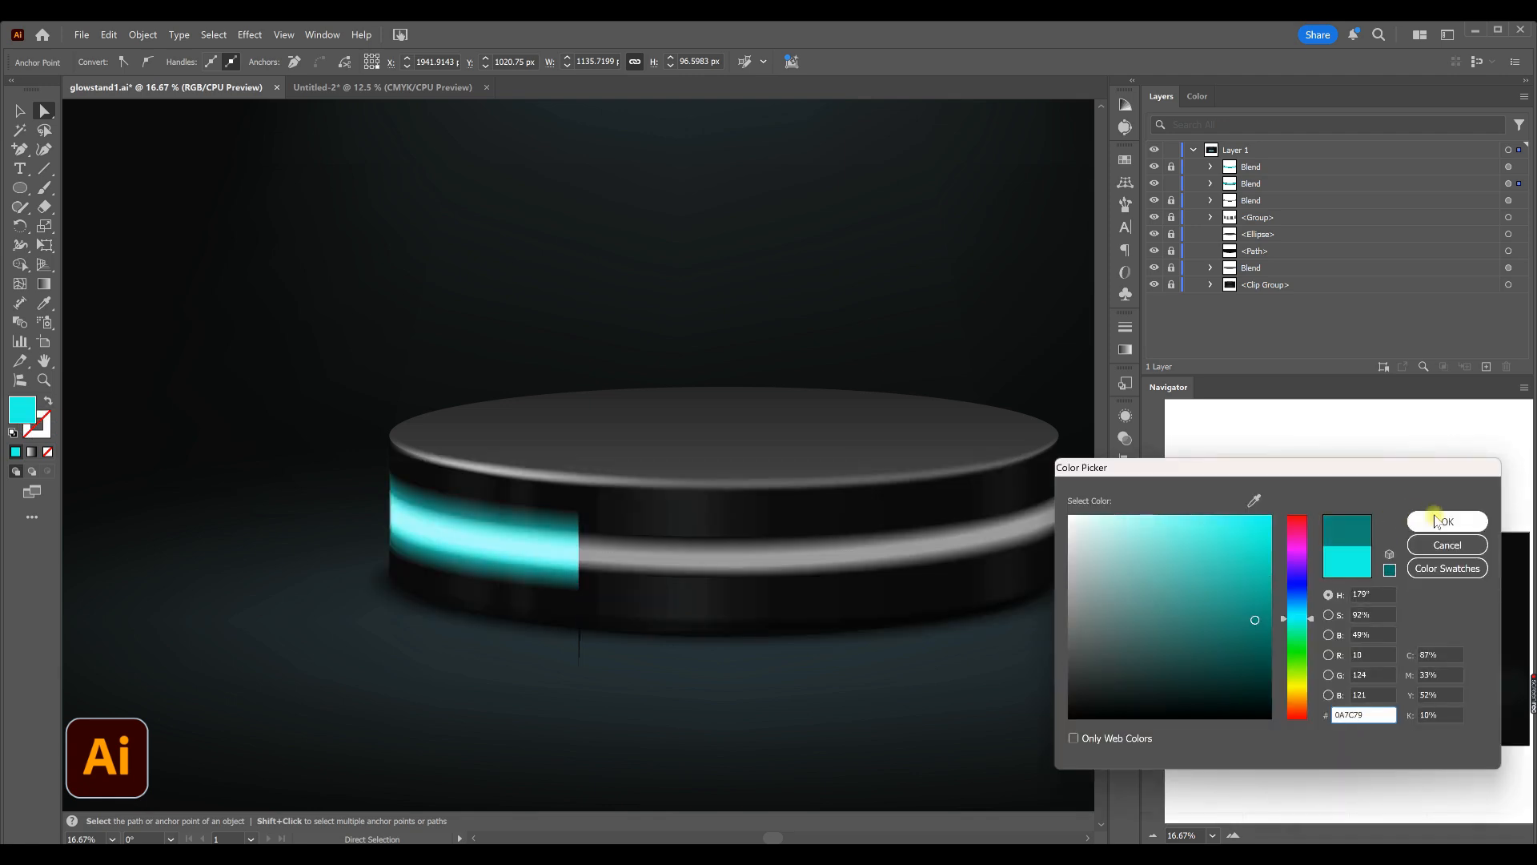
click(1430, 522)
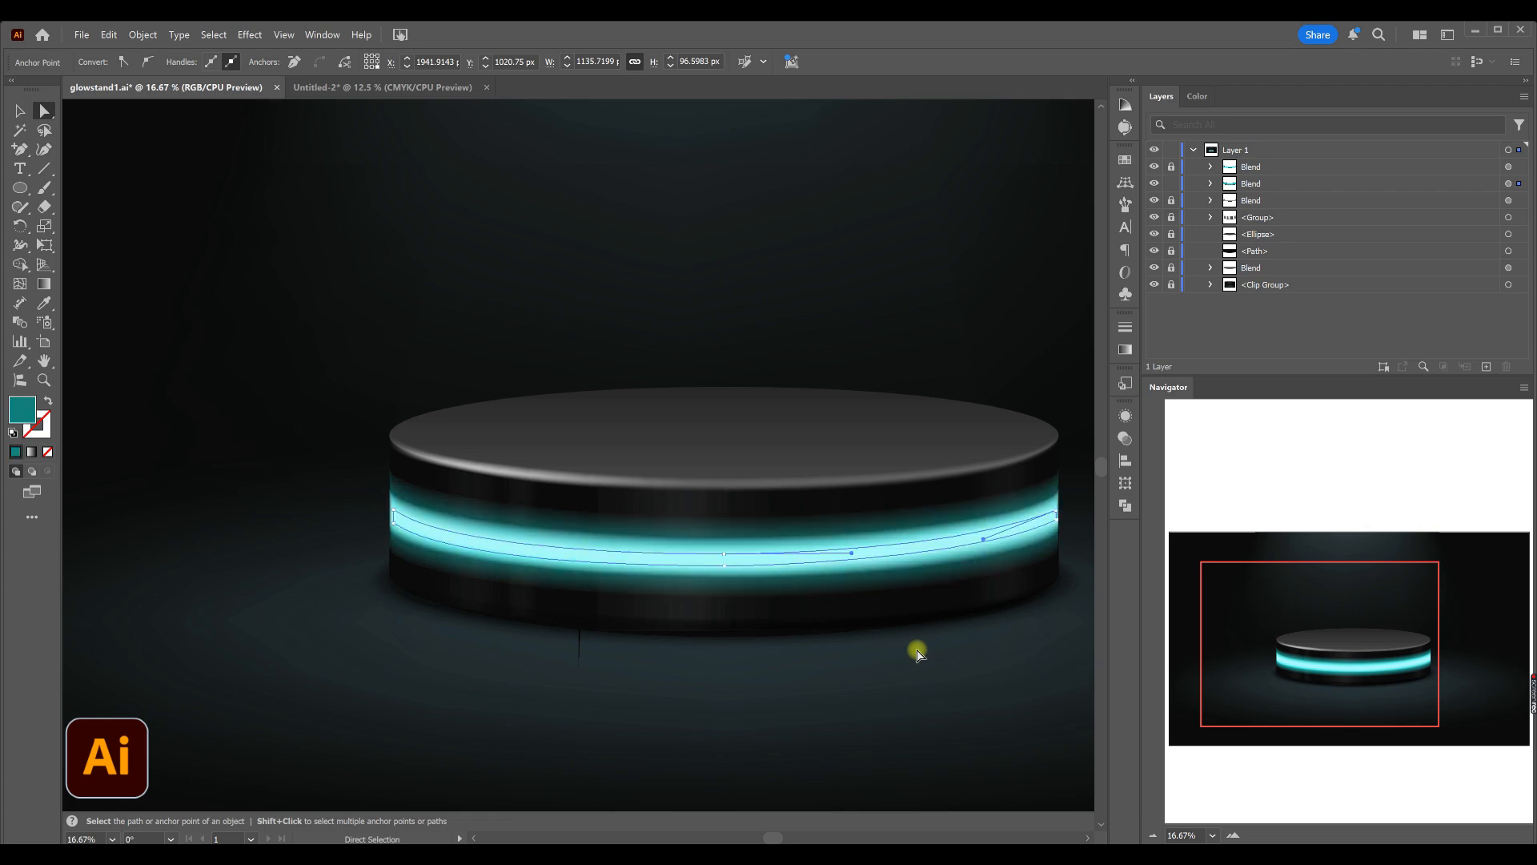
double_click(32, 420)
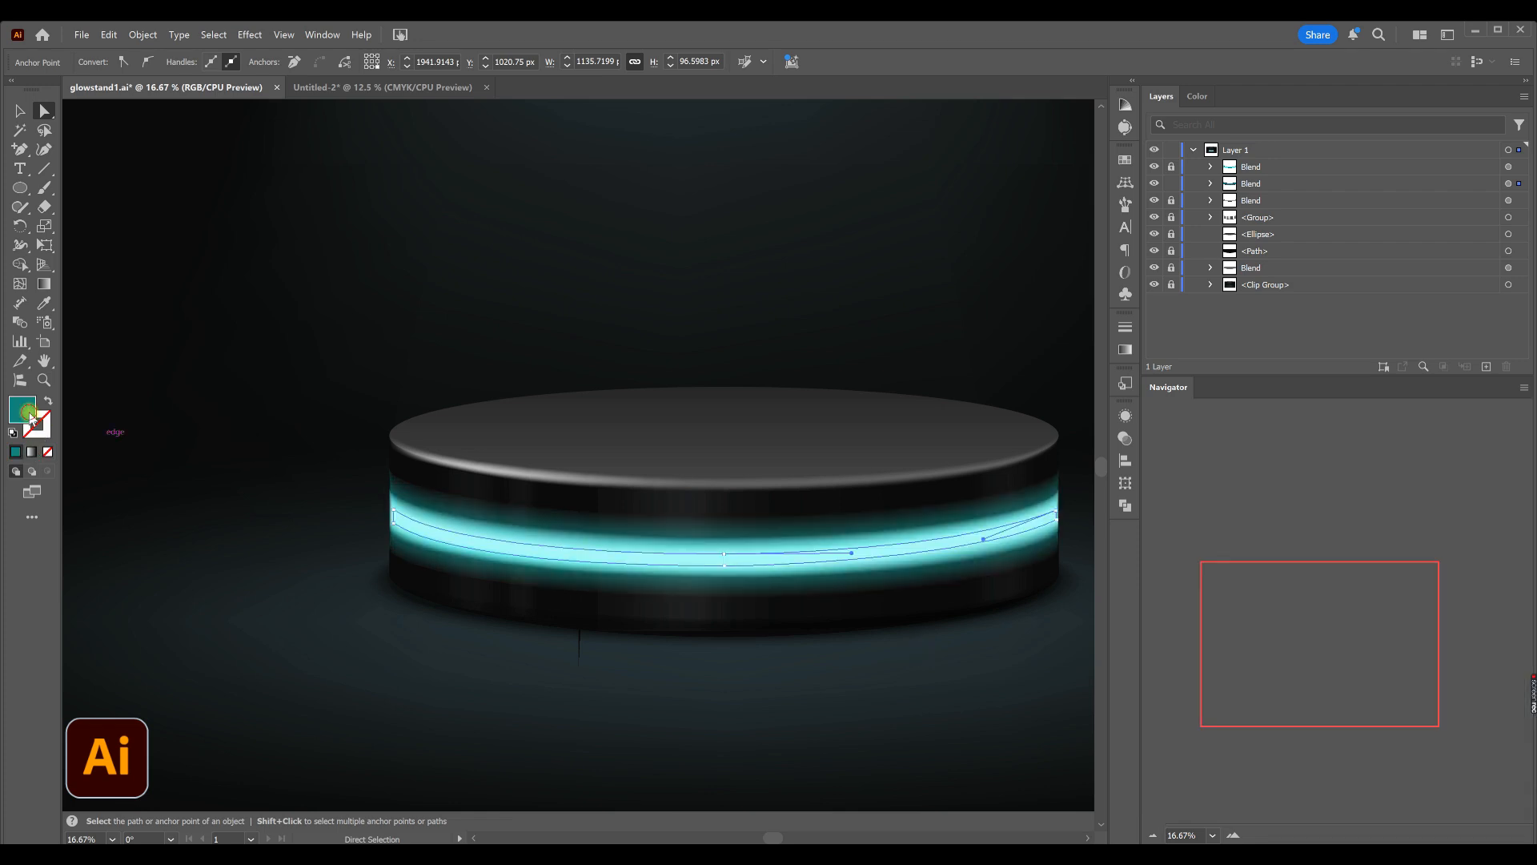
click(1257, 681)
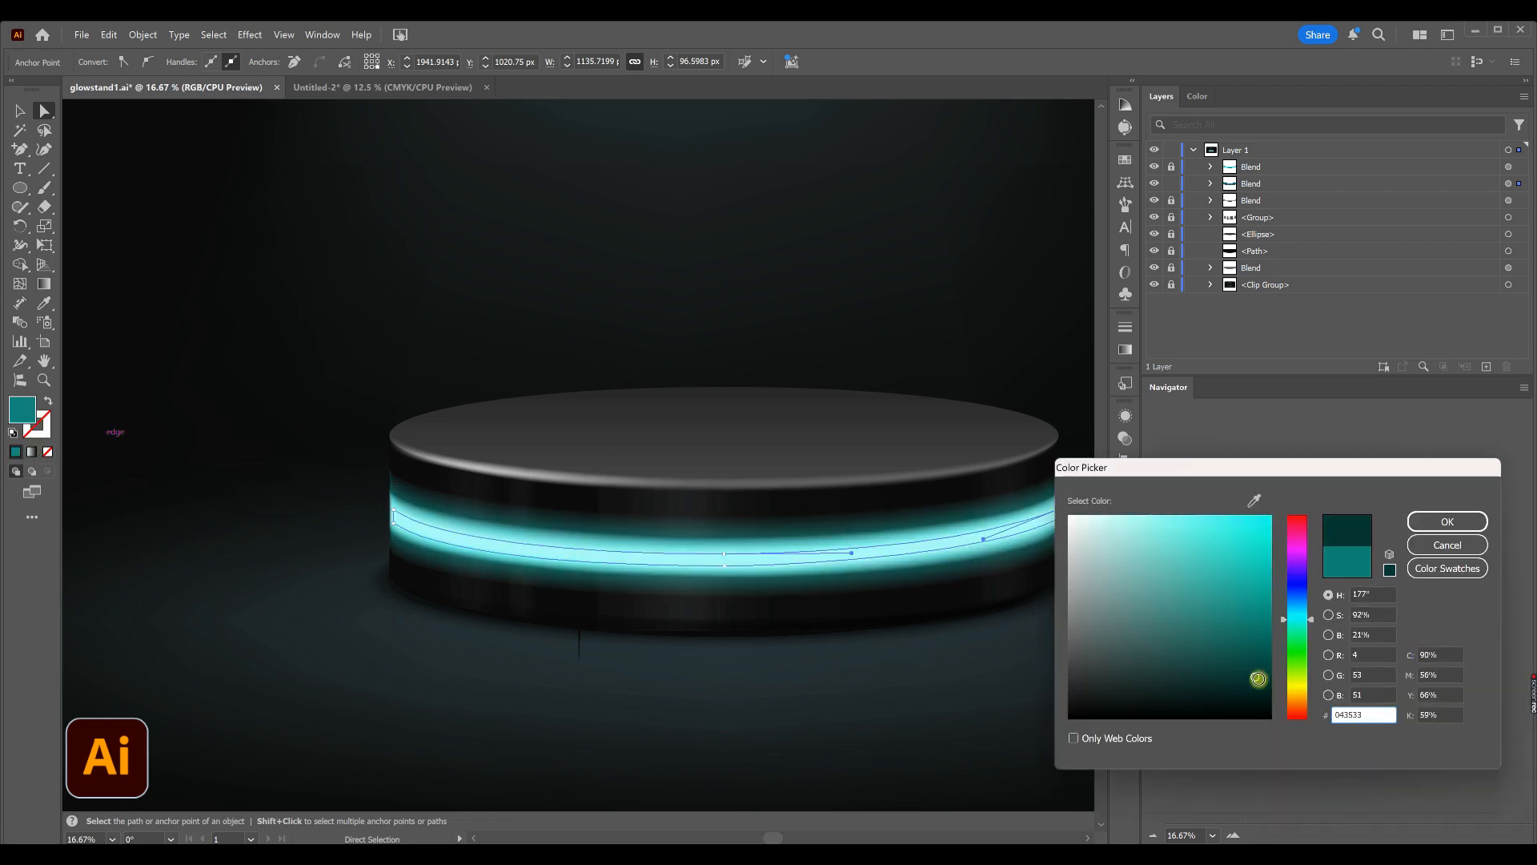
click(1433, 521)
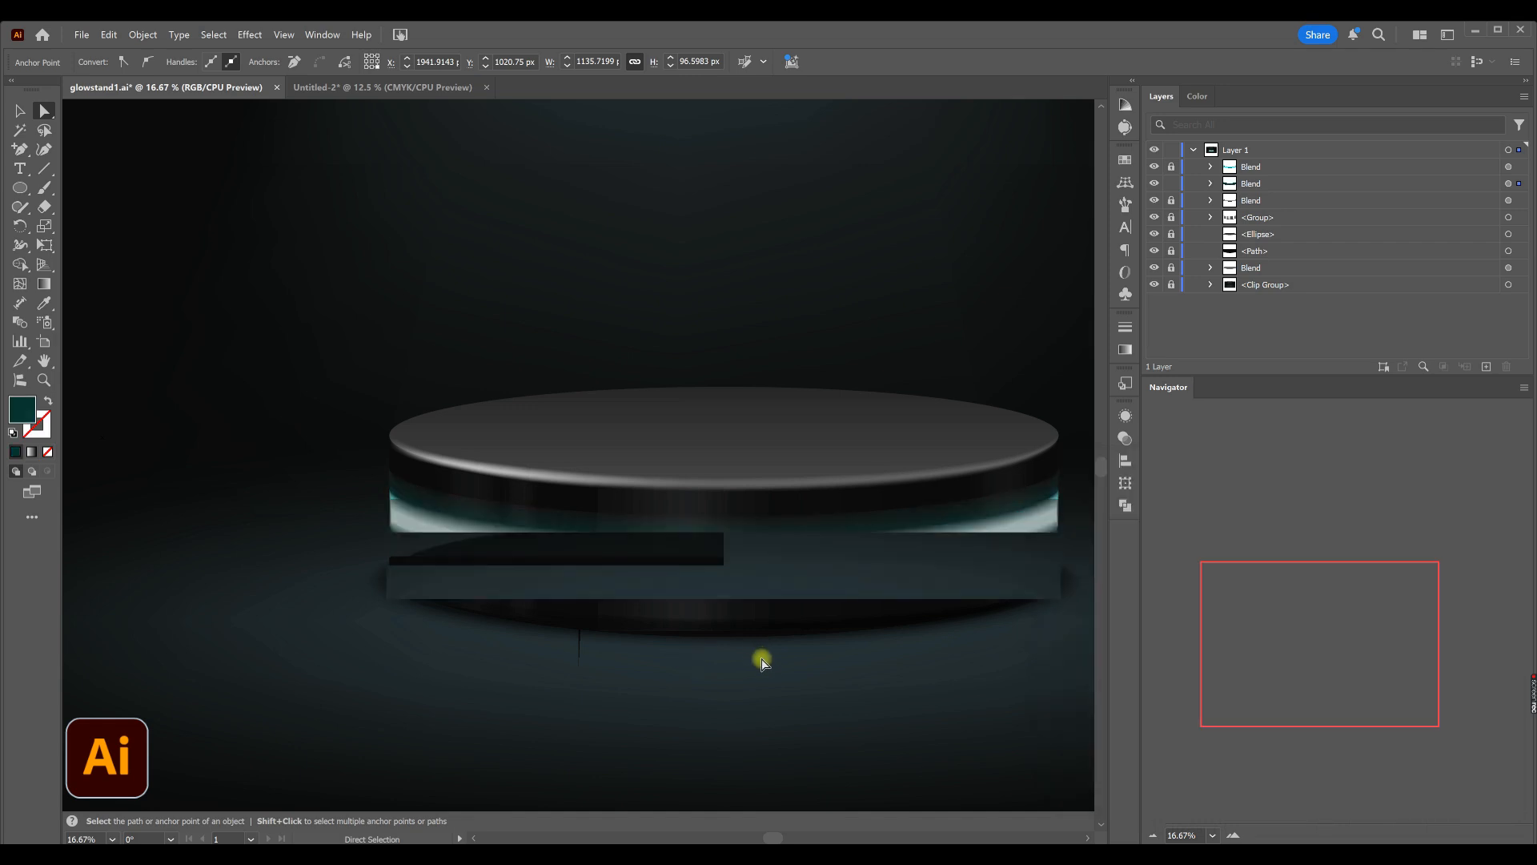
- Recolor the outer path of the enlarged blend to pure black, #000000
click(714, 595)
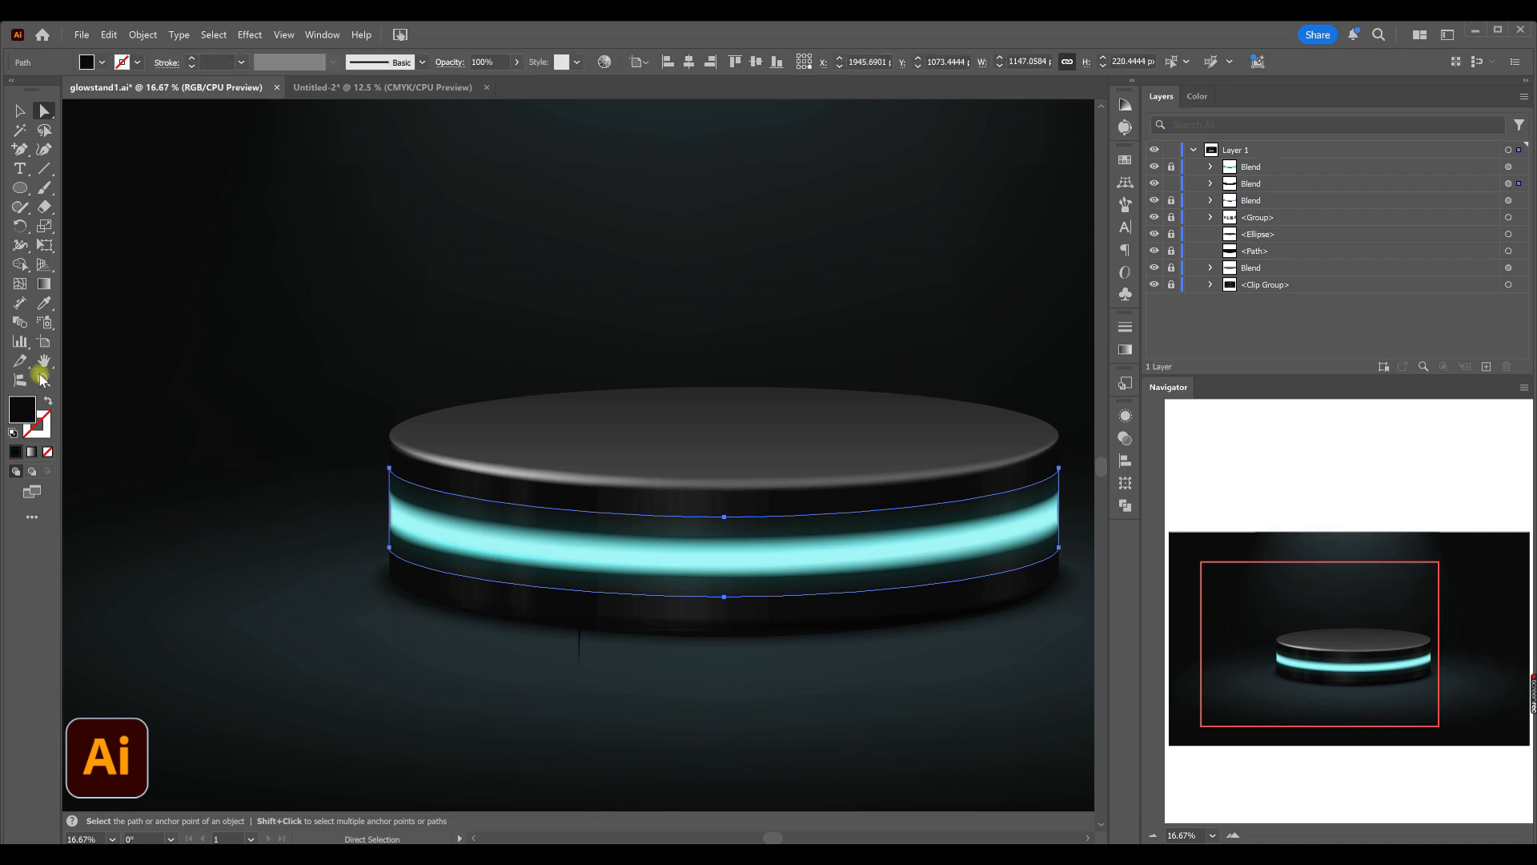
double_click(21, 409)
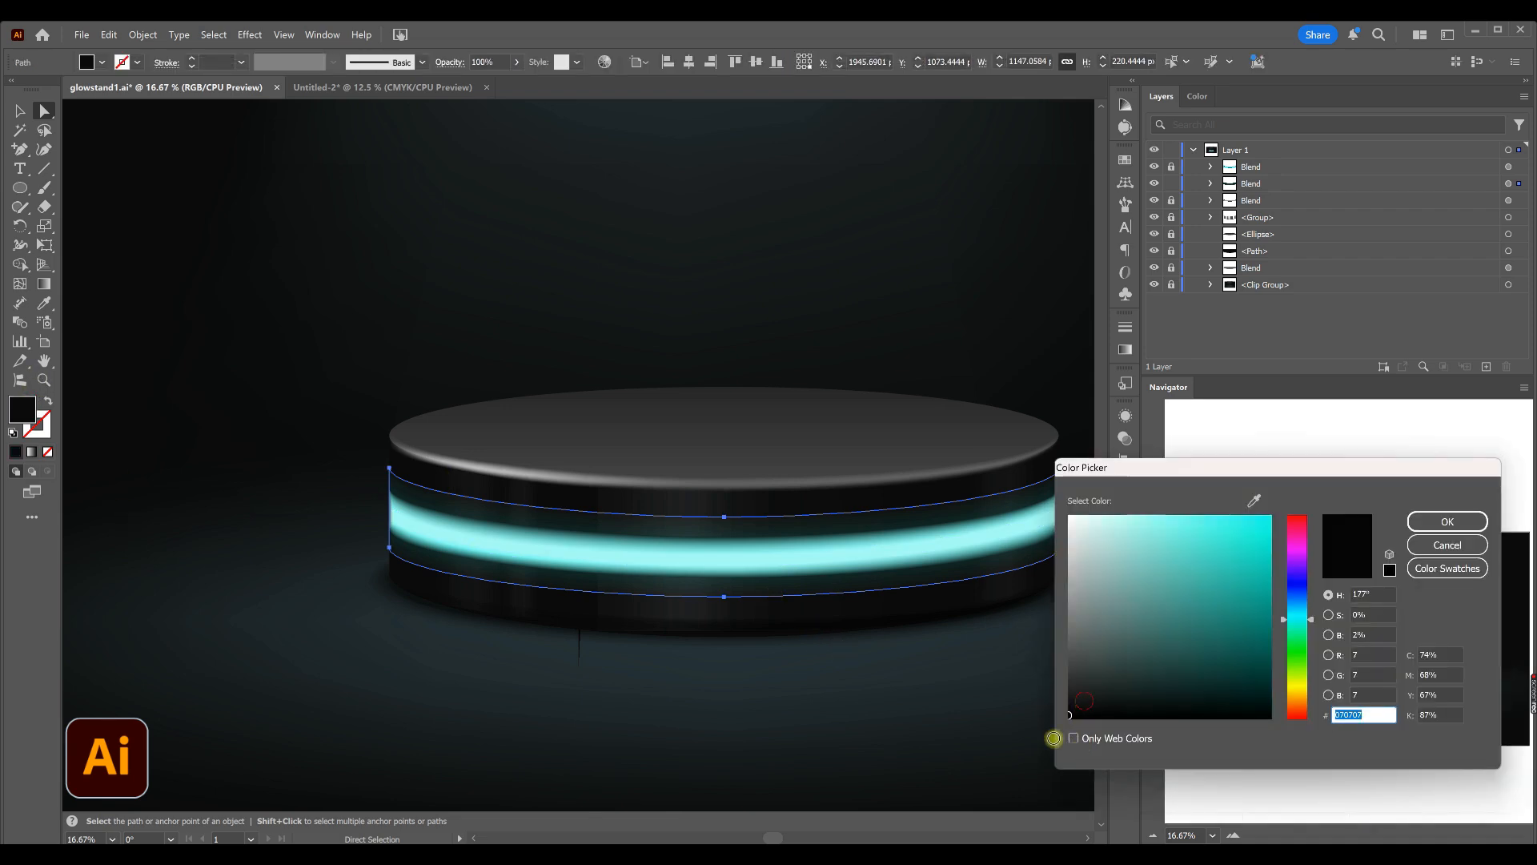
click(1084, 700)
drag(1072, 715, 1064, 728)
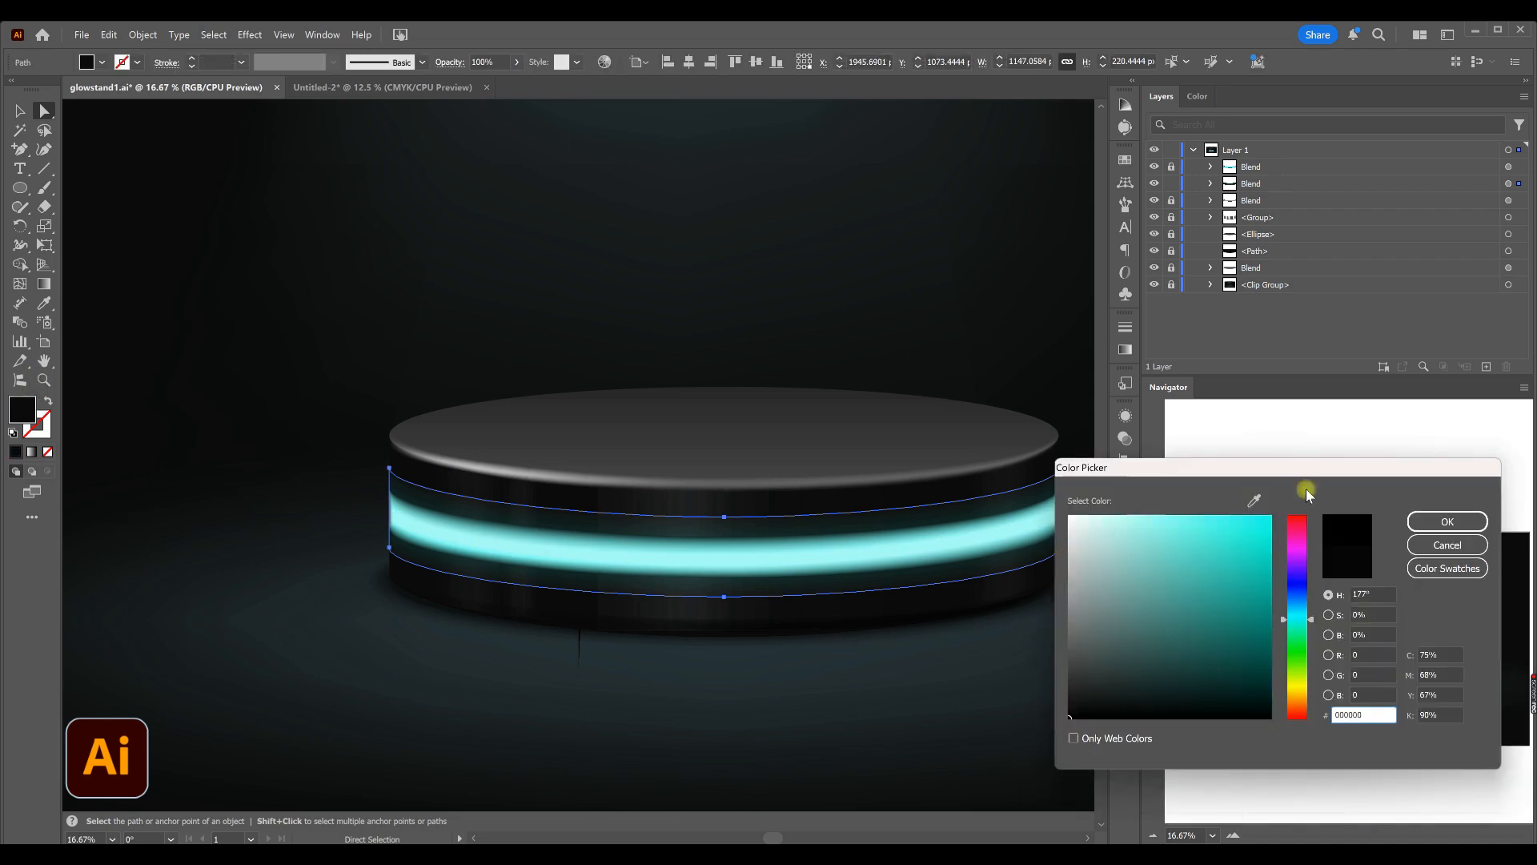
click(1437, 522)
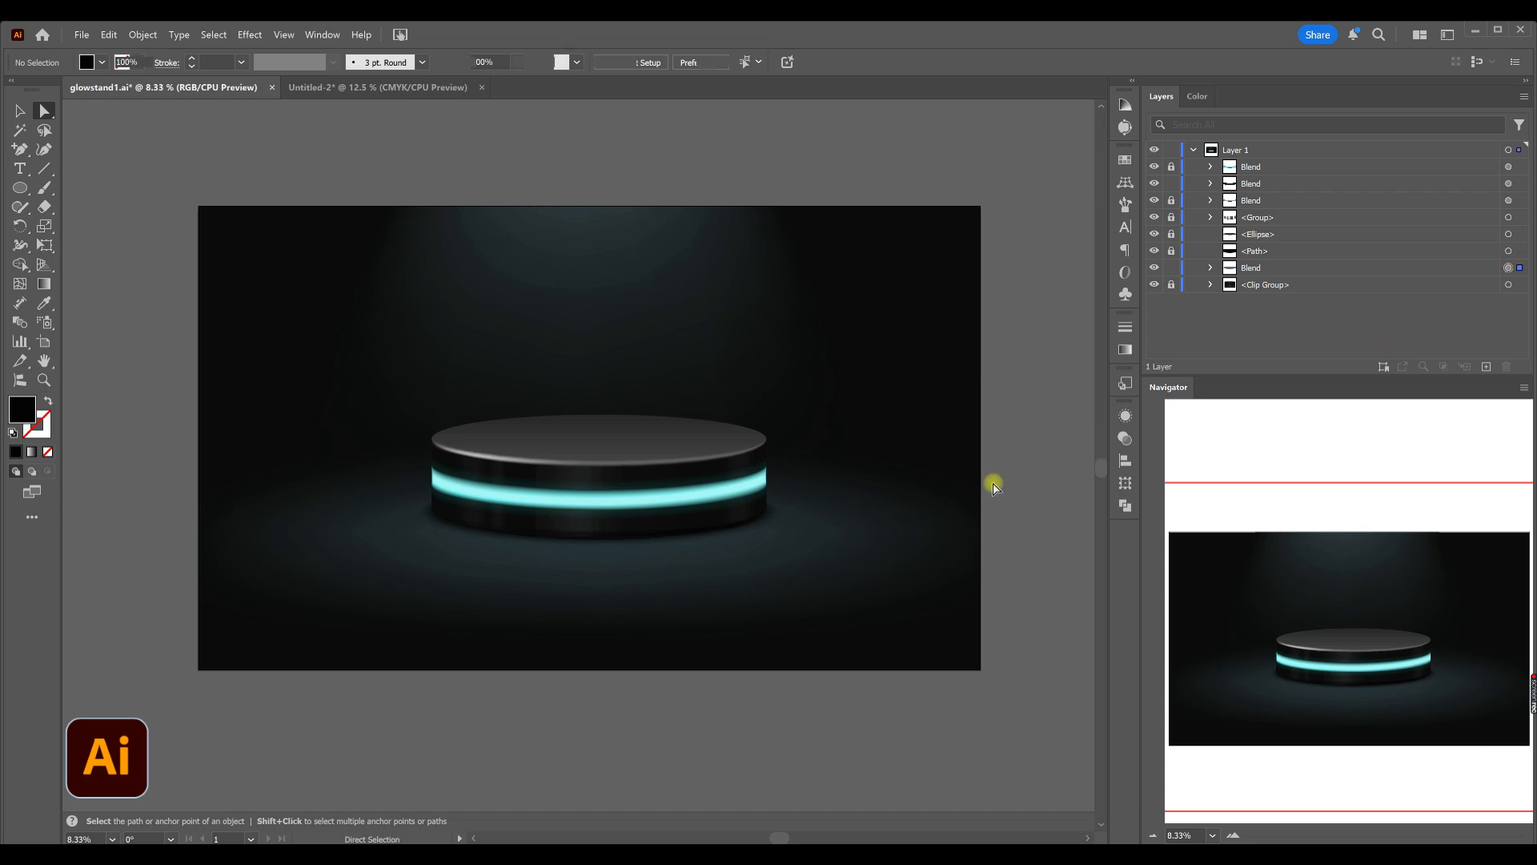
- Group the three light strip blends together and lock the group
click(951, 492)
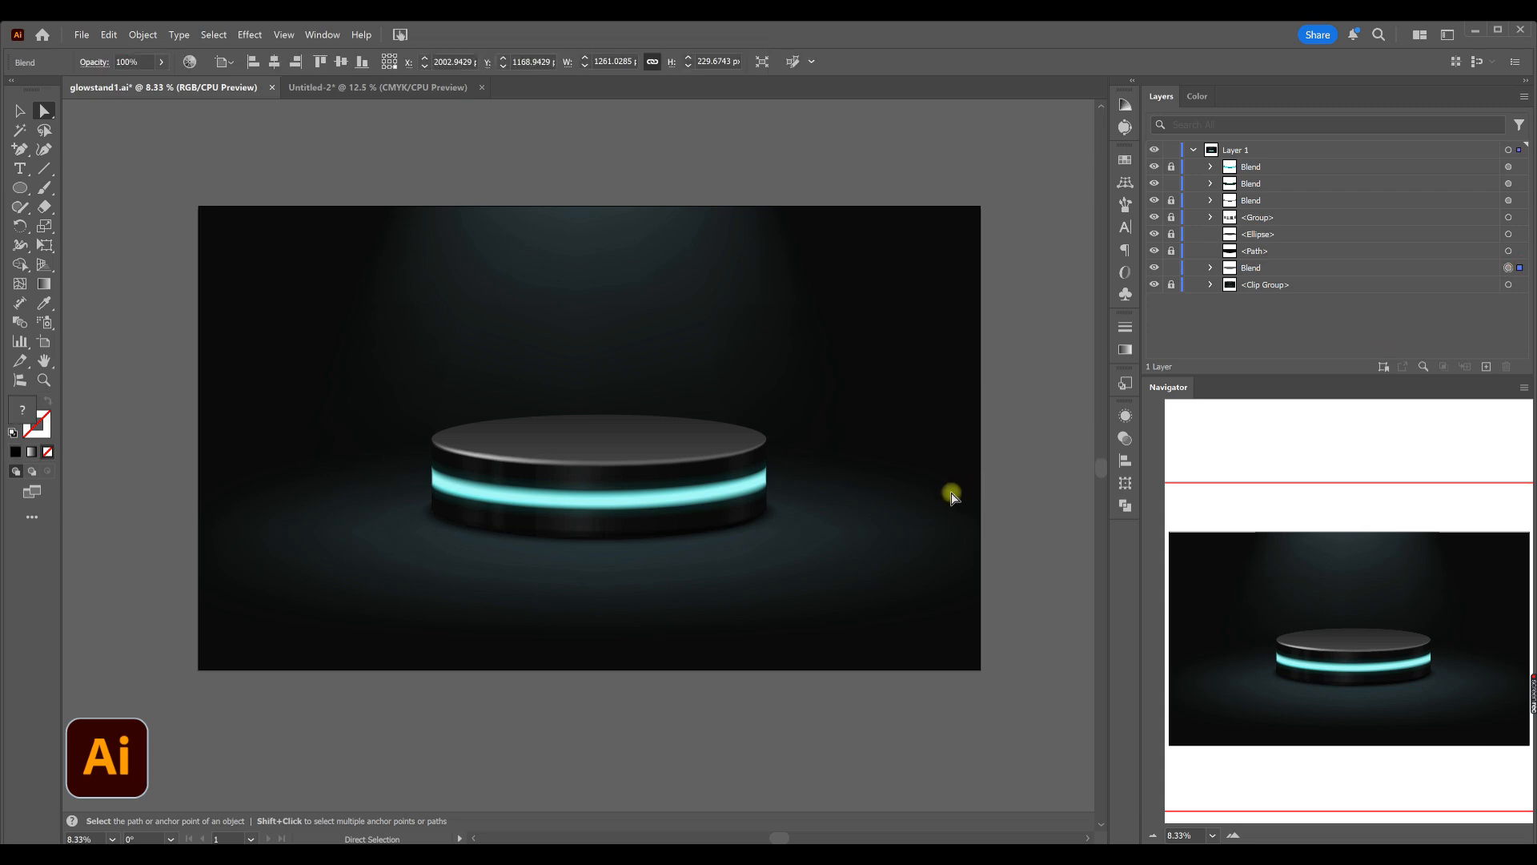
click(1210, 285)
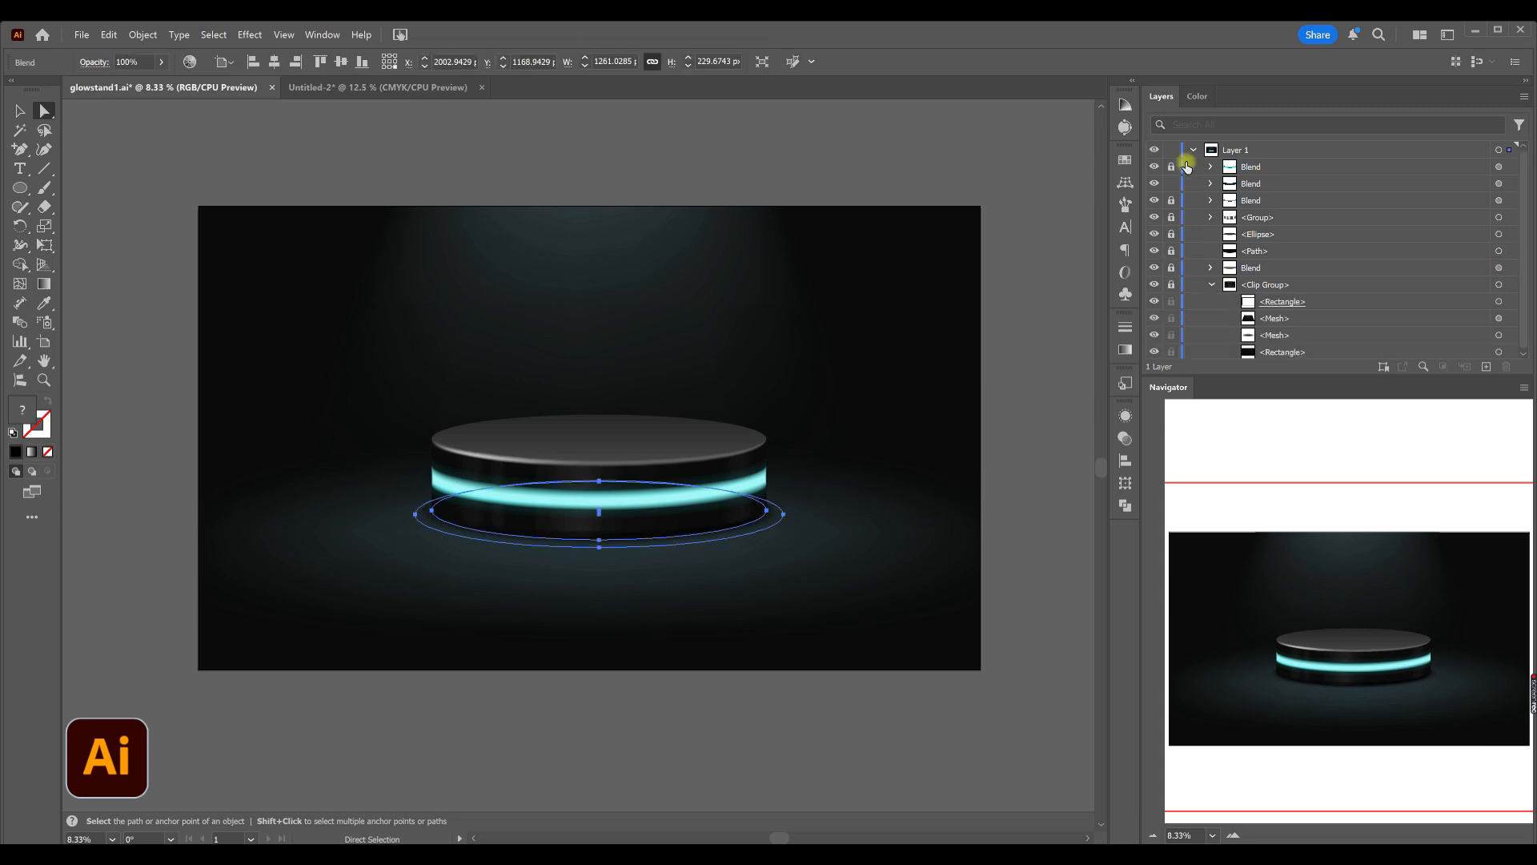
click(1171, 200)
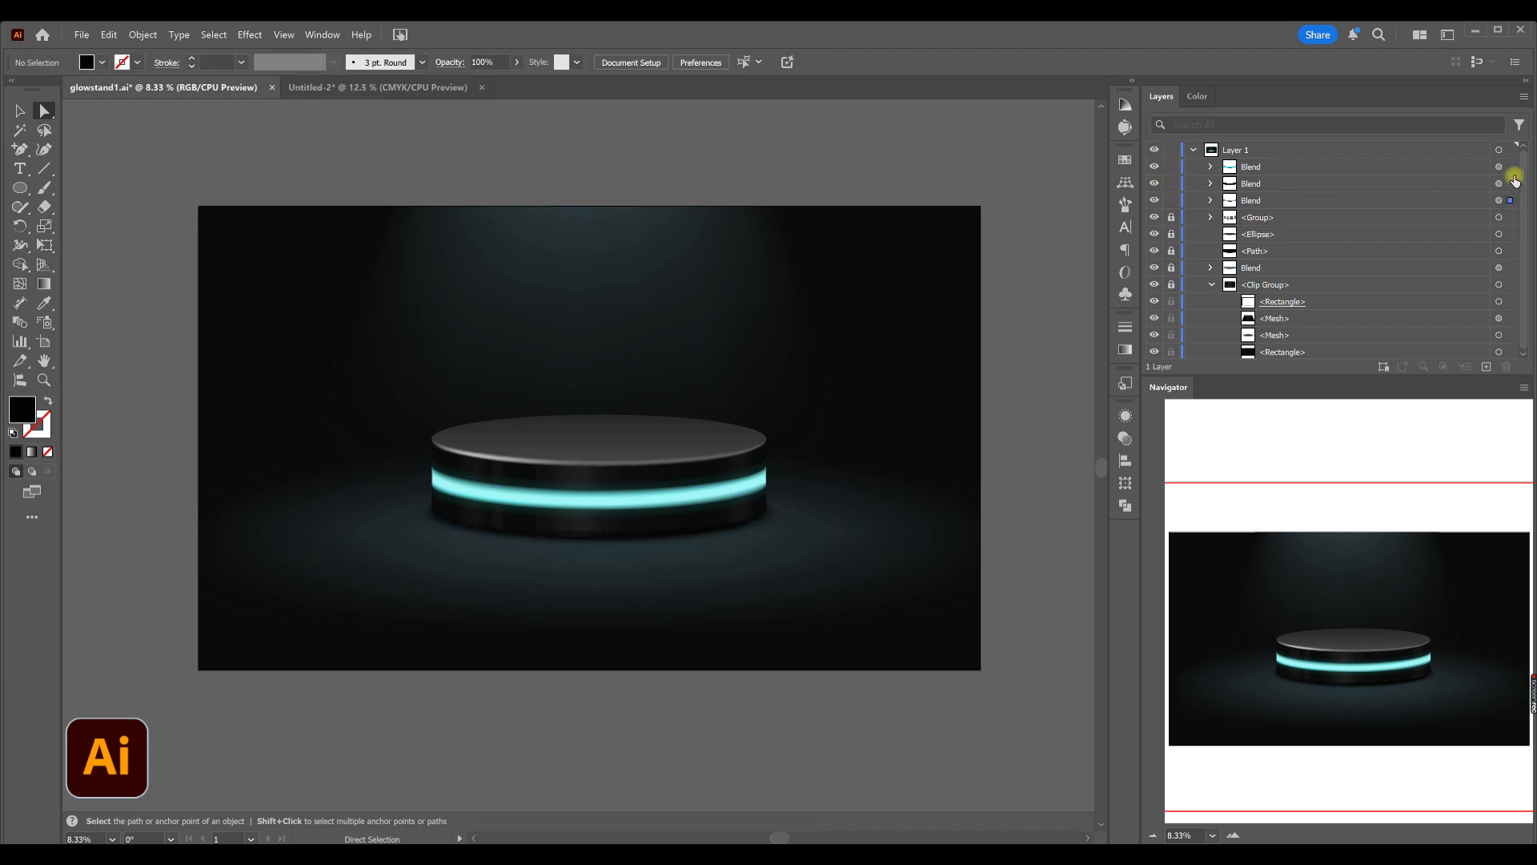
shift+click(1509, 200)
key(ctrl+g)
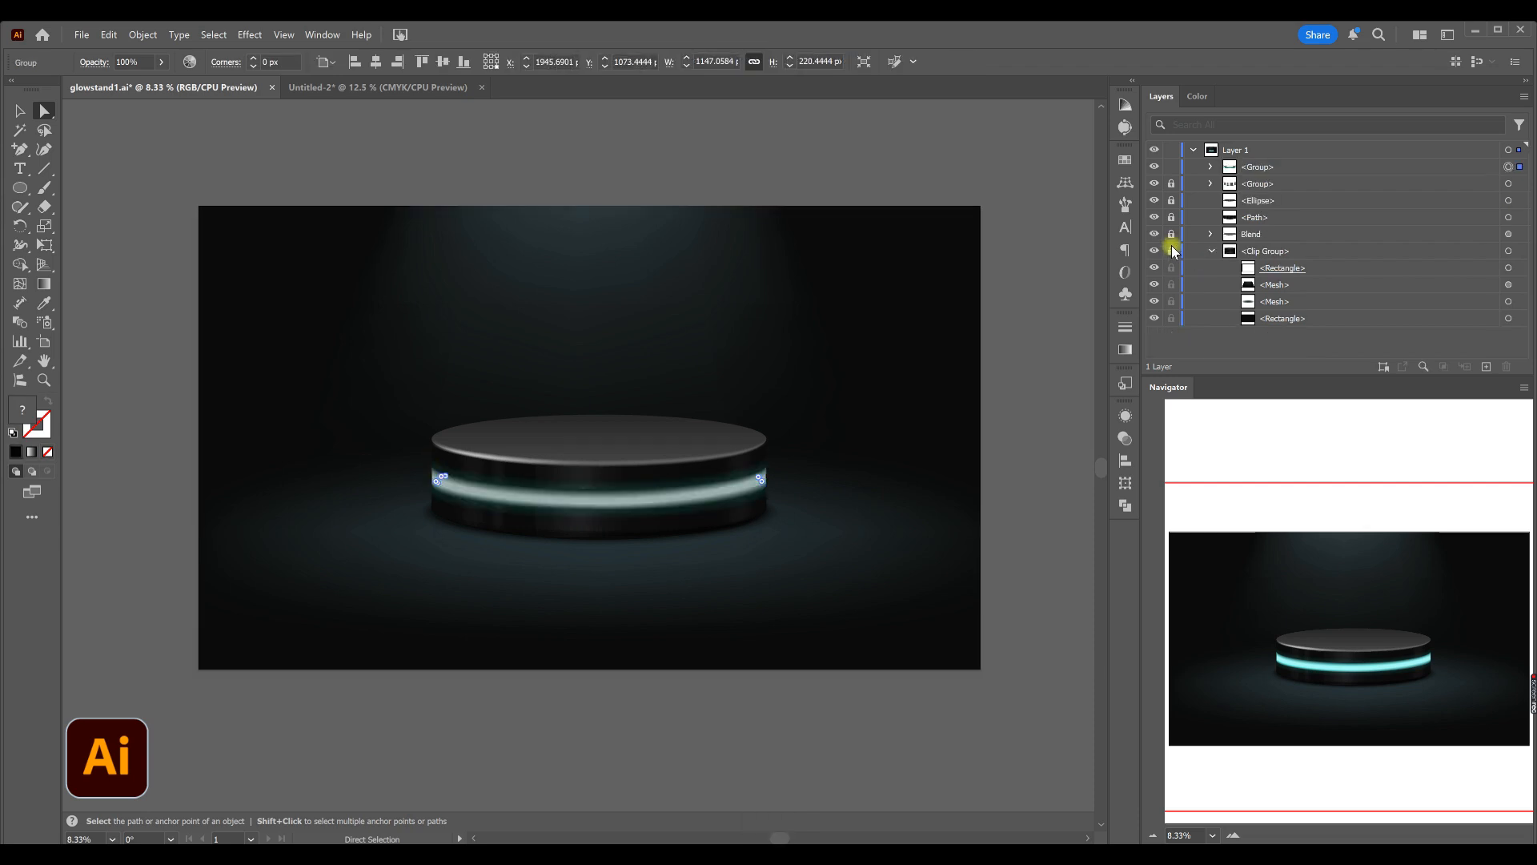
click(1170, 166)
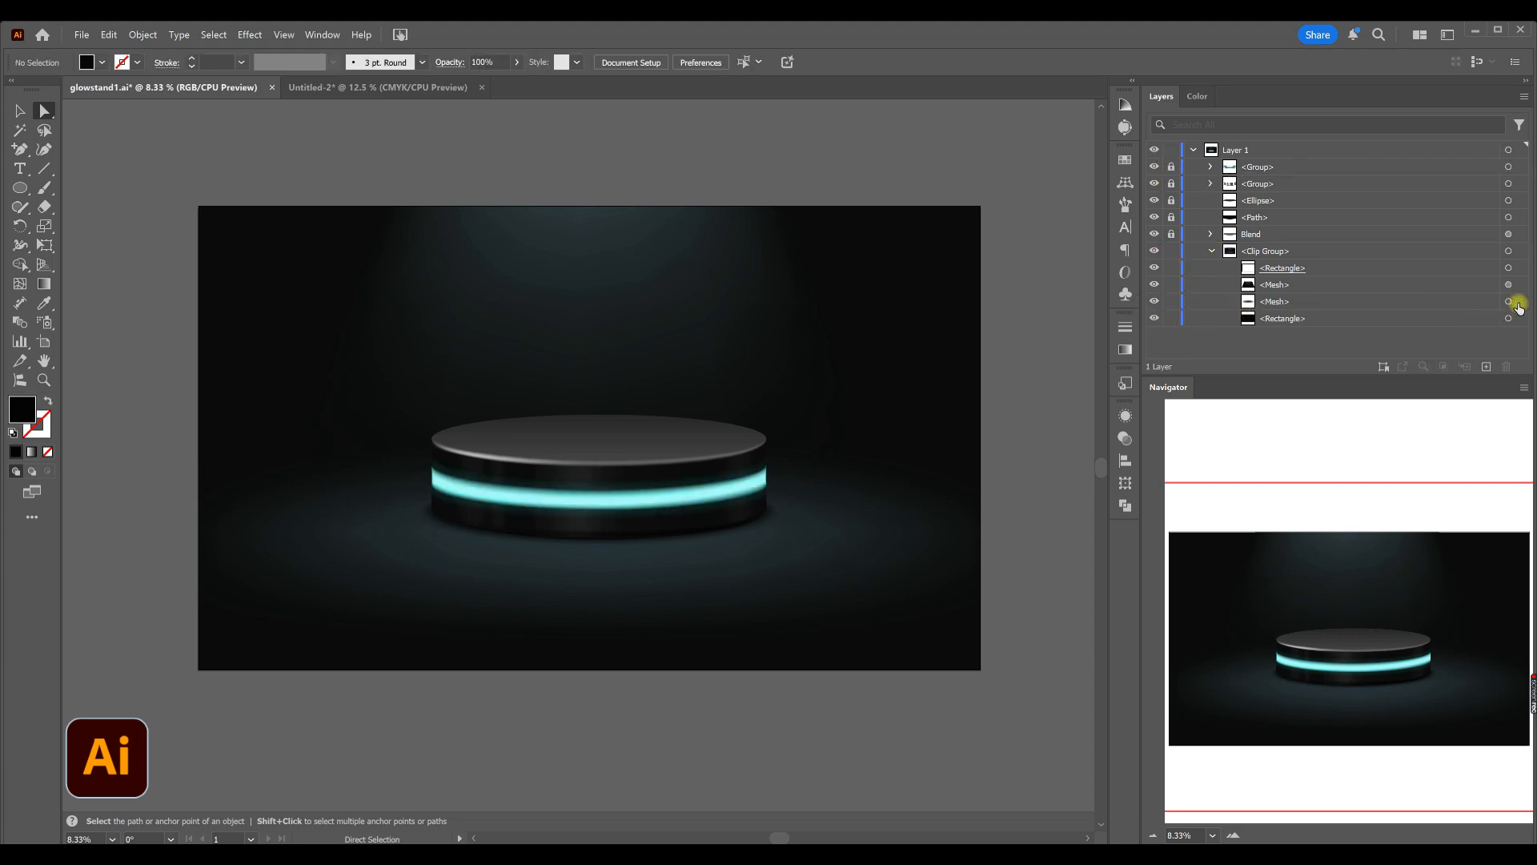
- Recolor the center point of the floor glow mesh to dark teal #224347 and lock the background clip group
click(669, 592)
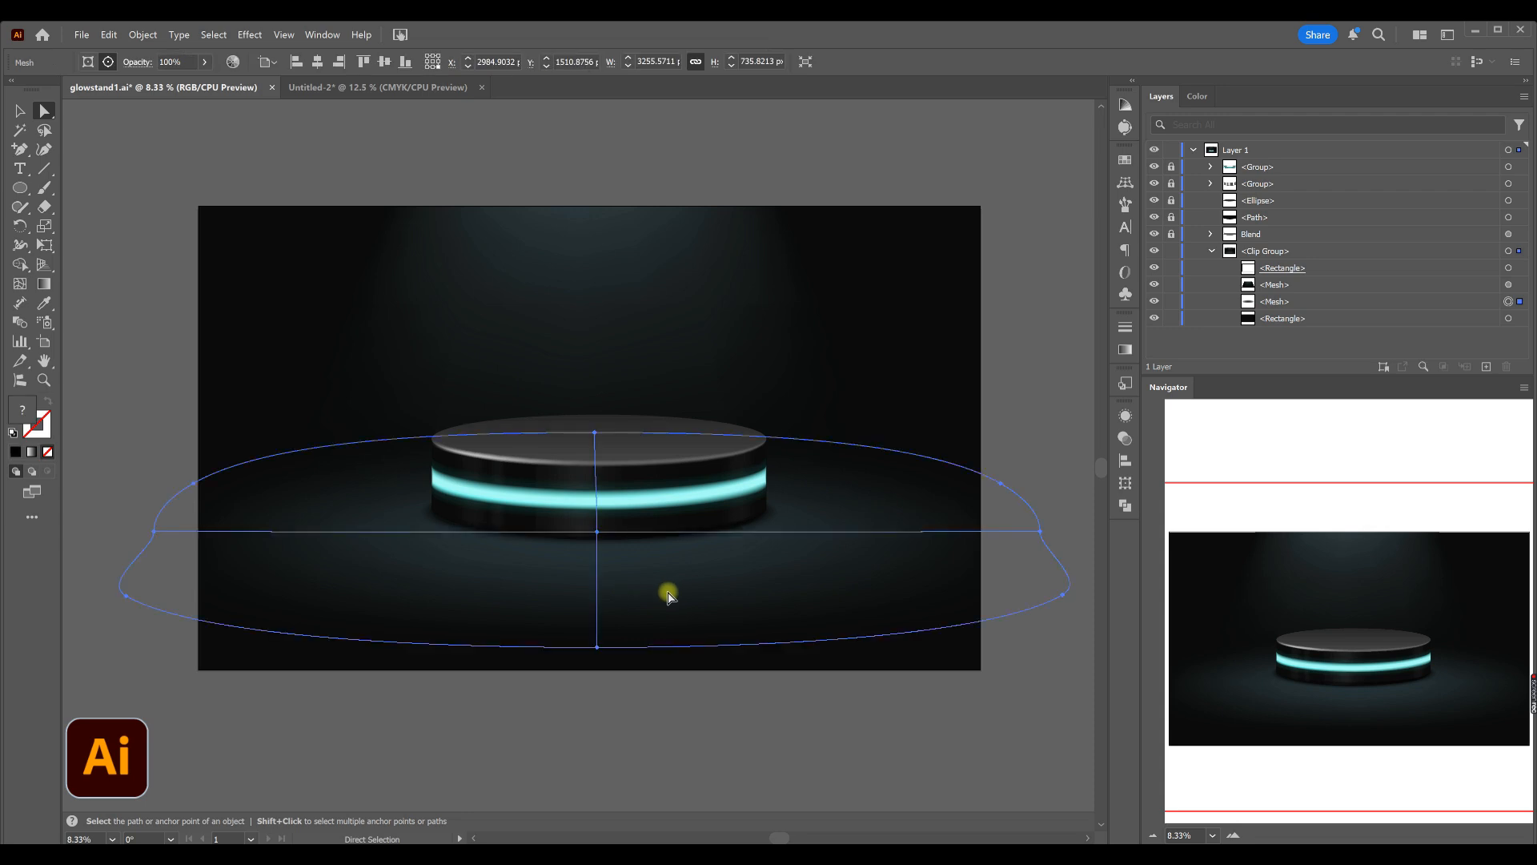
click(597, 533)
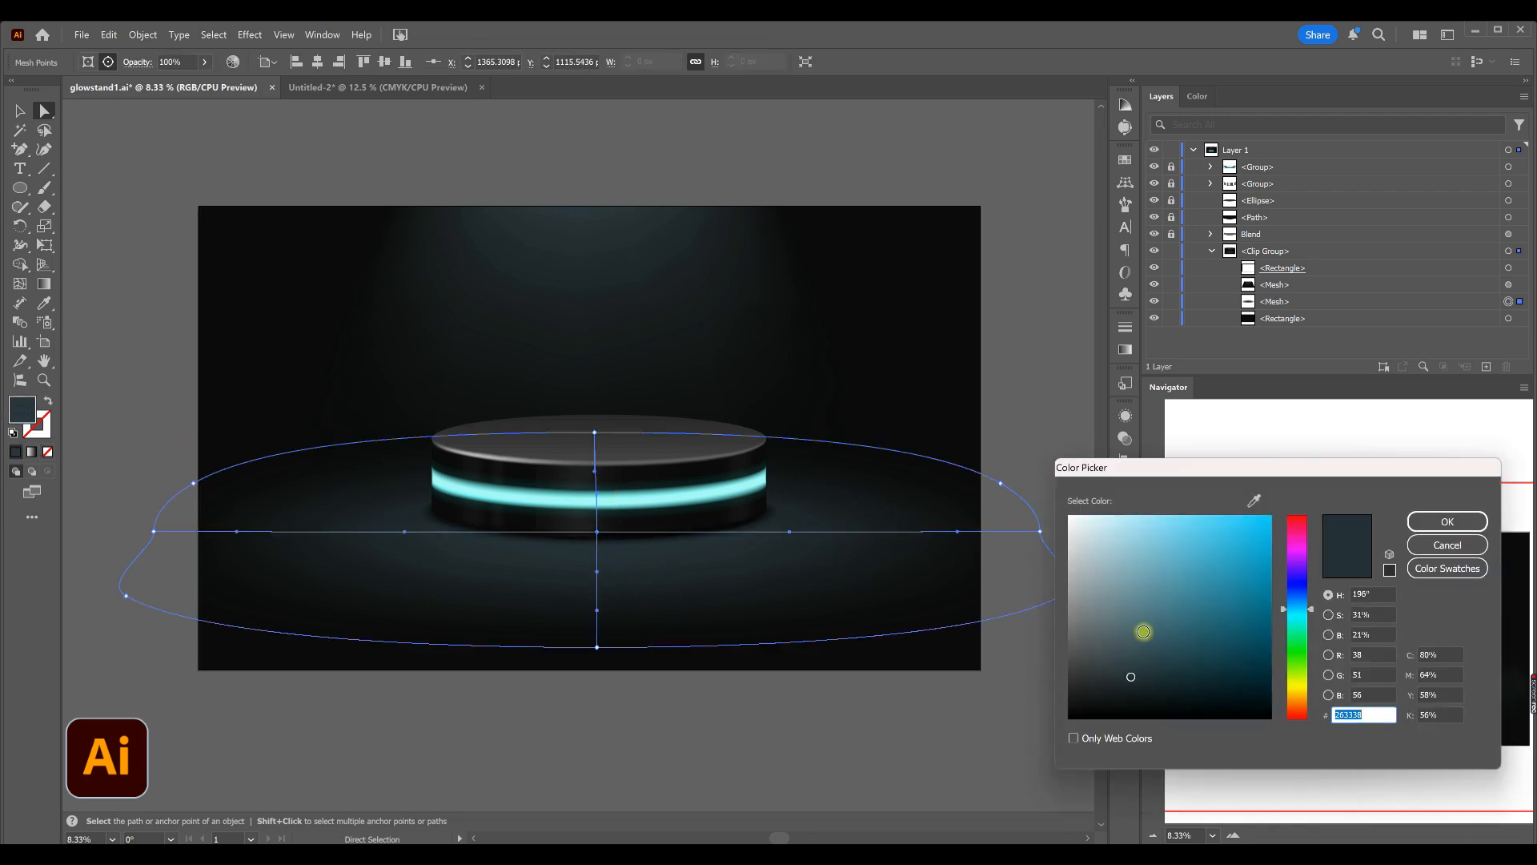
click(1296, 613)
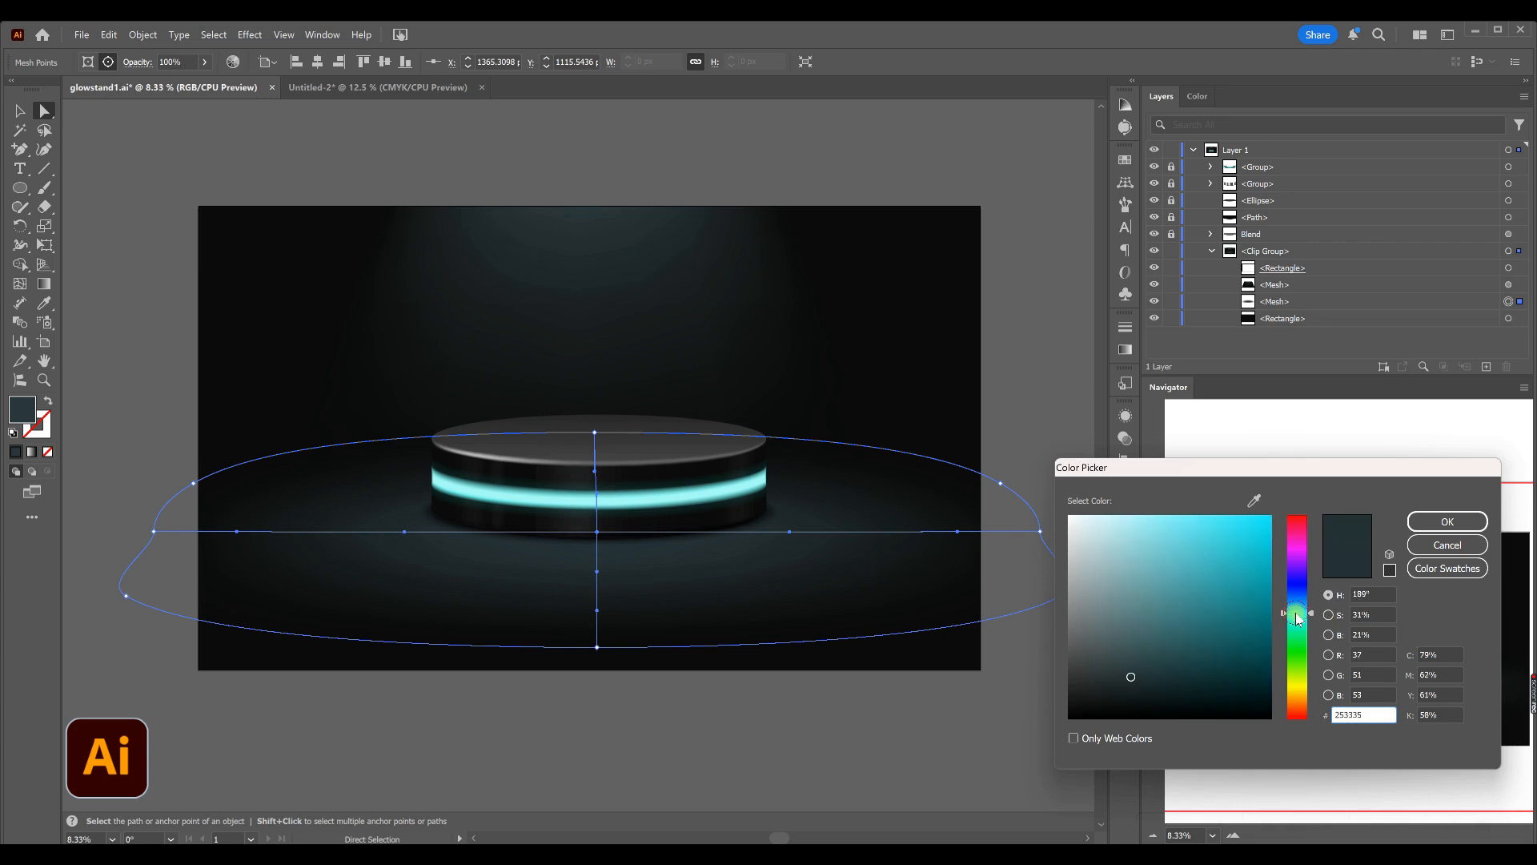
click(1173, 662)
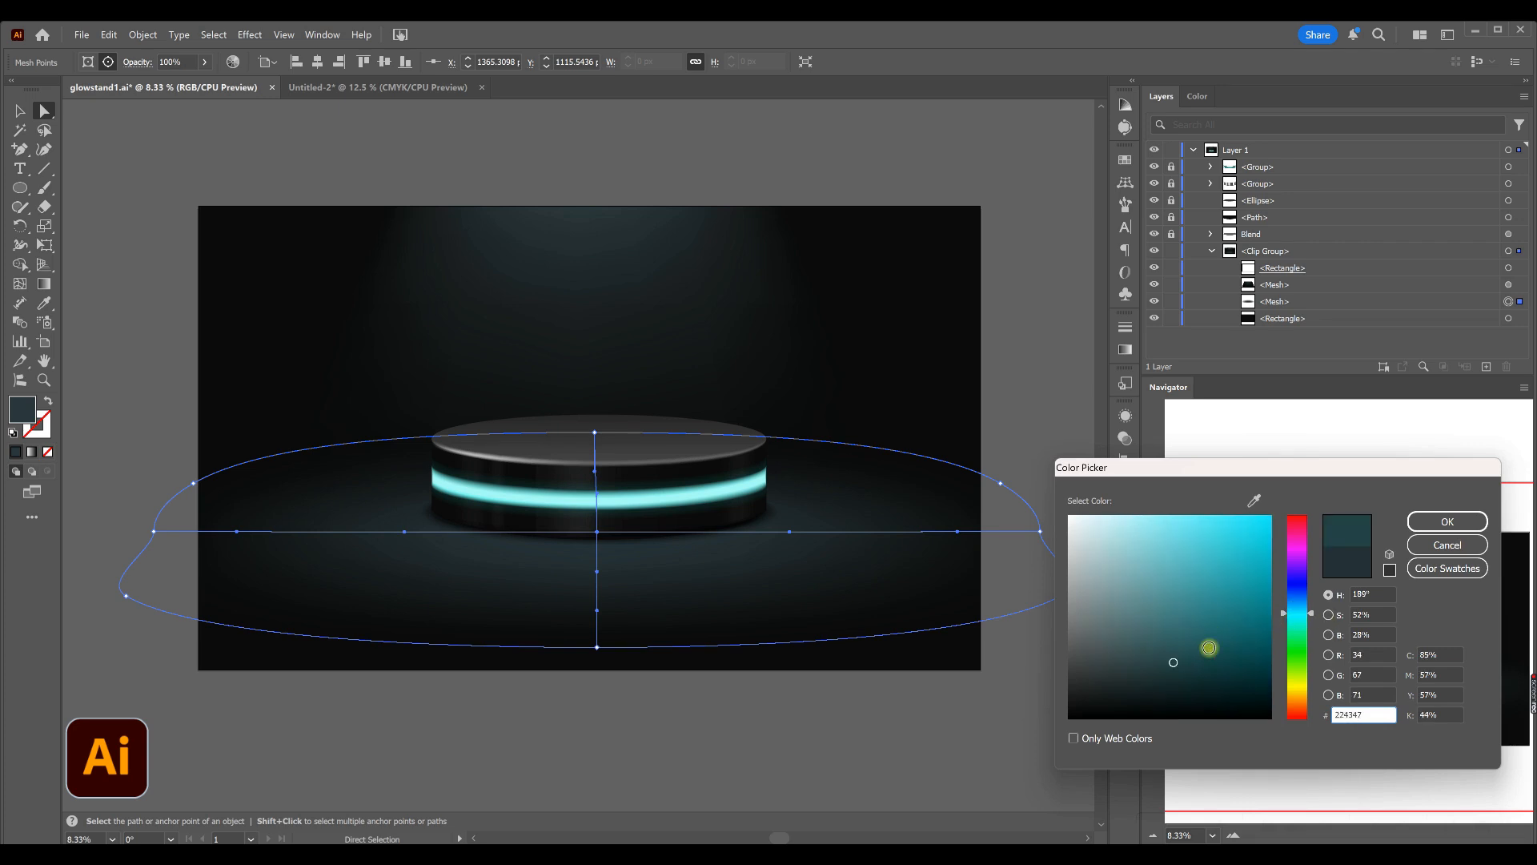
click(1417, 525)
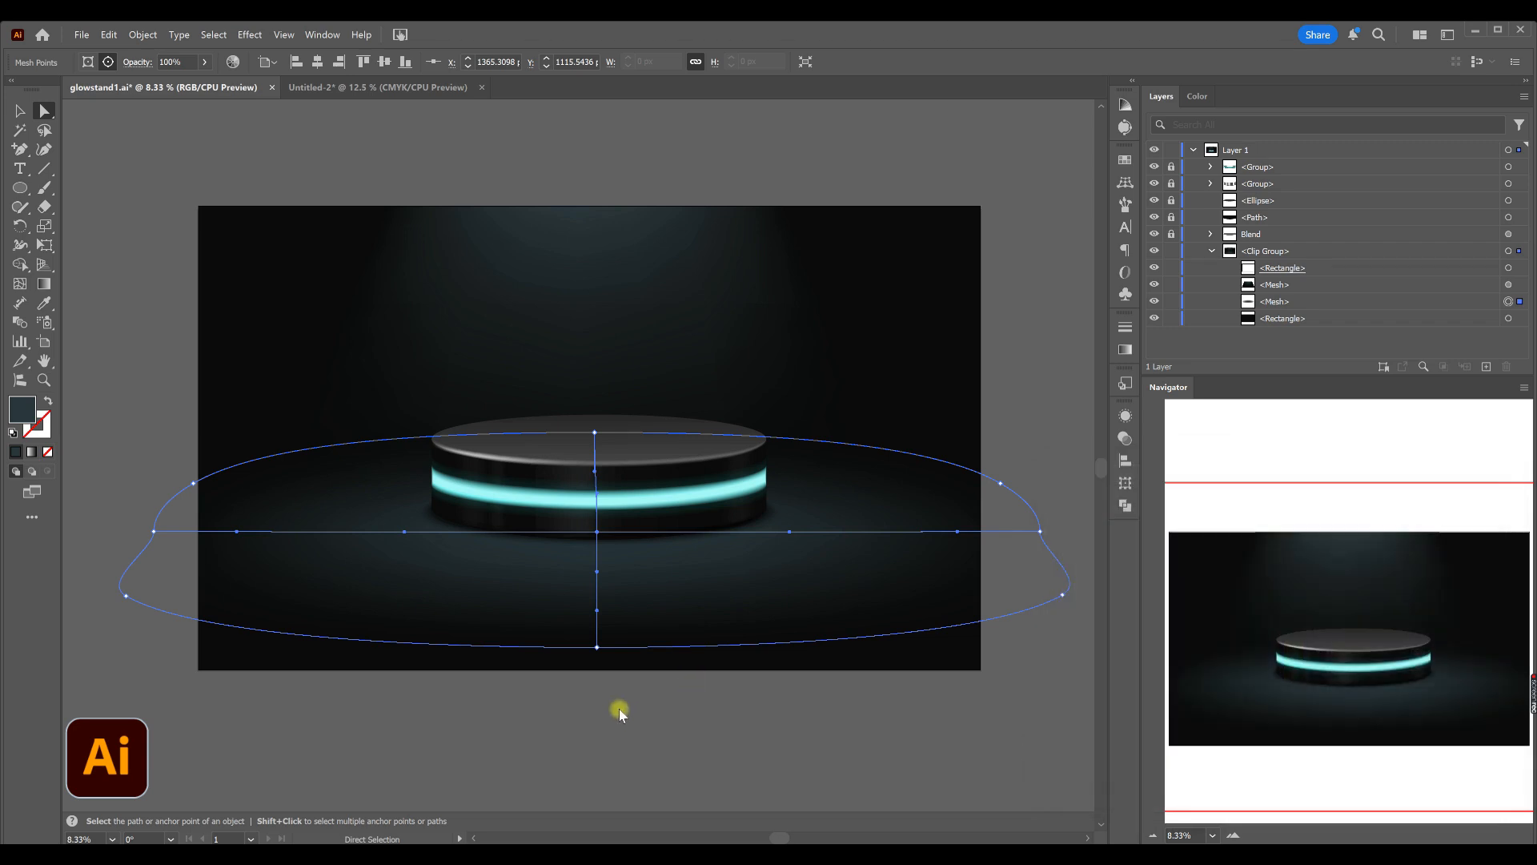
click(656, 718)
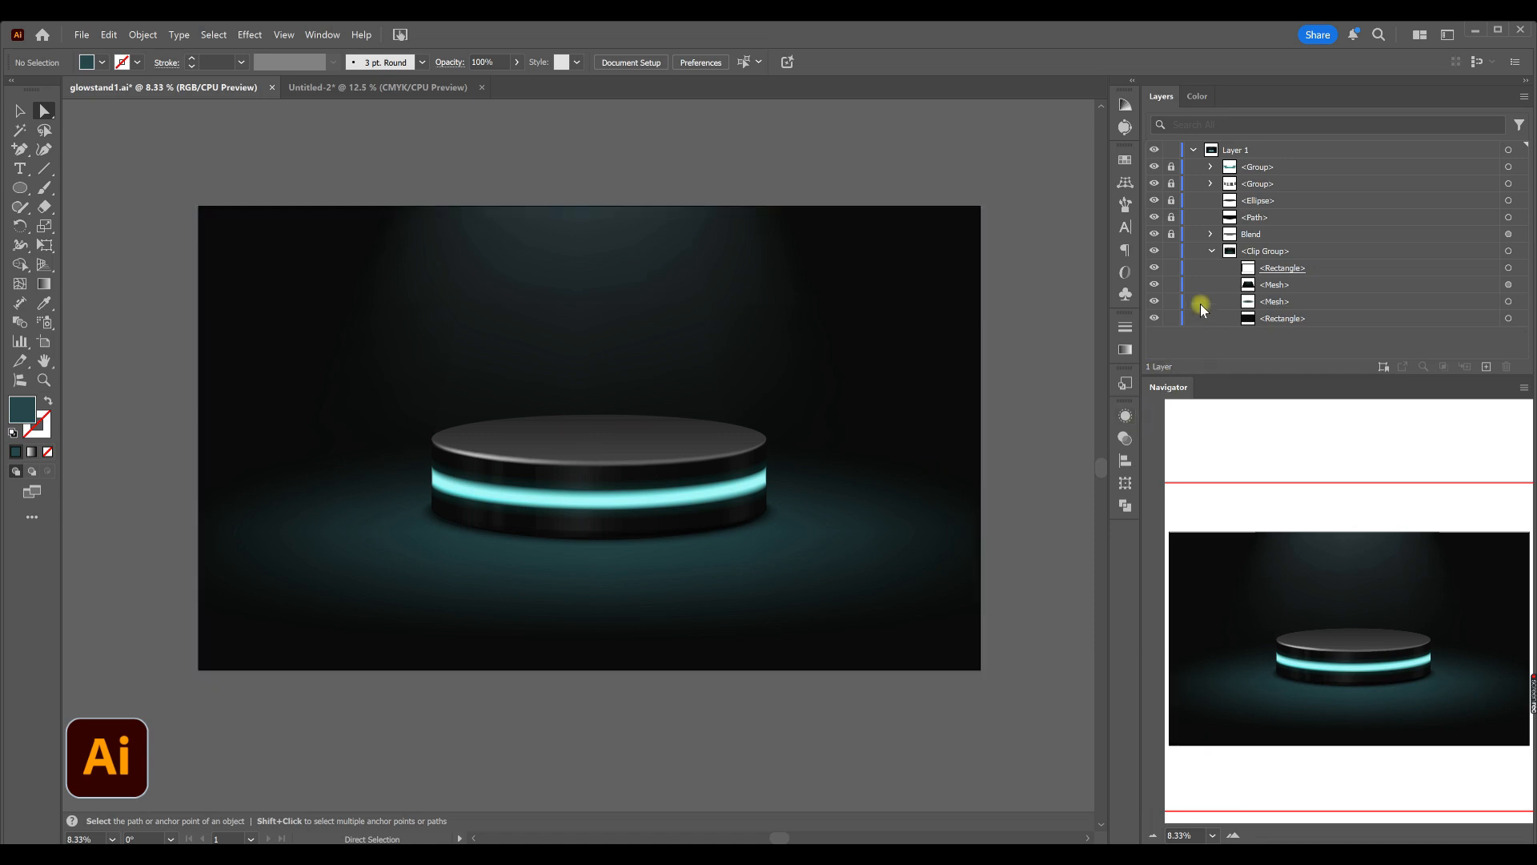
click(1211, 251)
click(1171, 251)
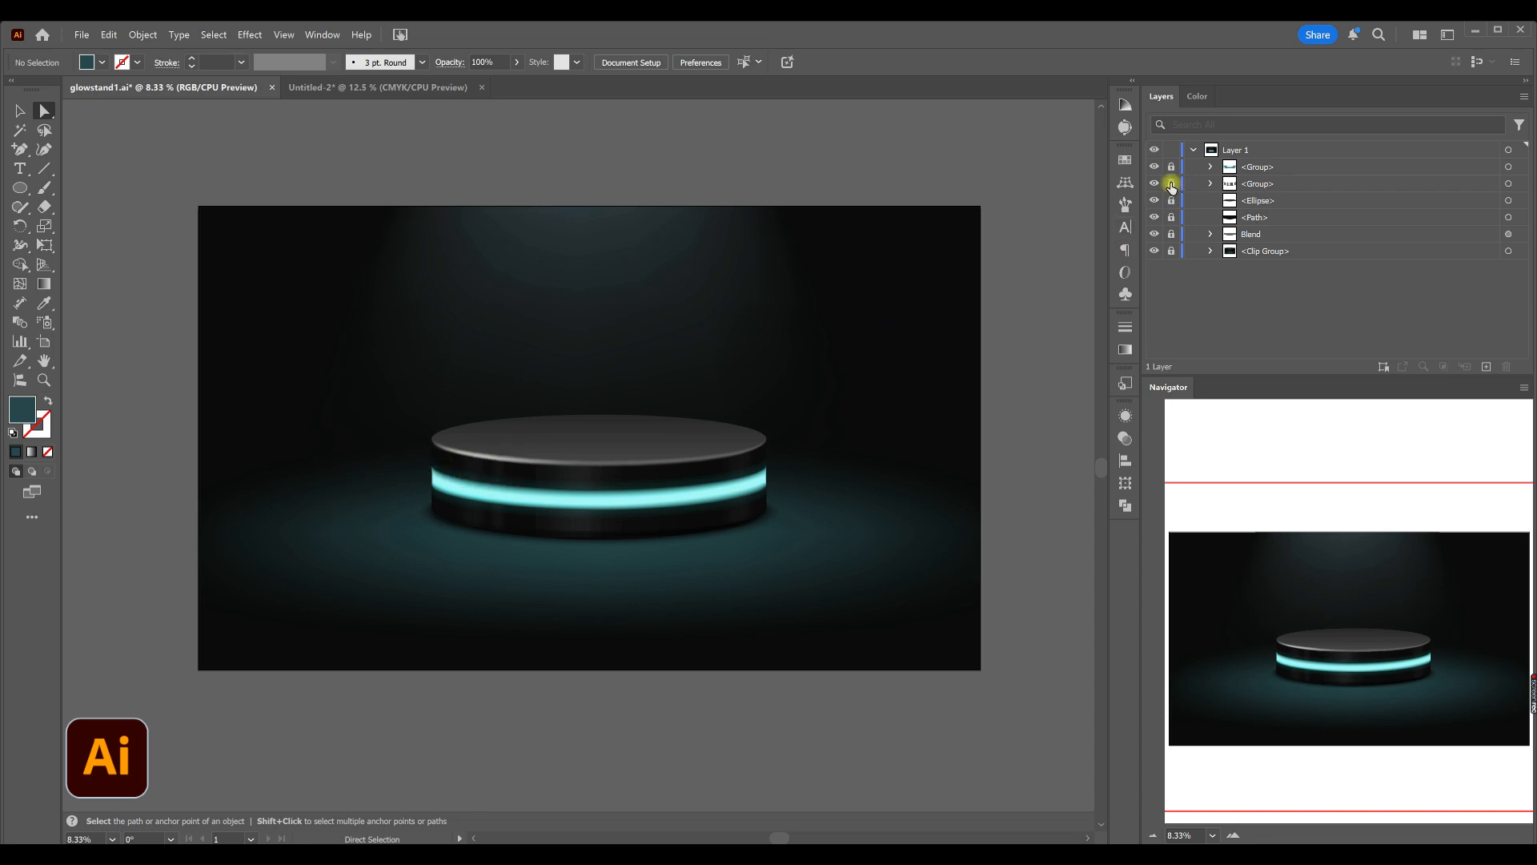
- Select the left-hand middle mesh point on the podium's top rim highlight for recoloring
click(496, 461)
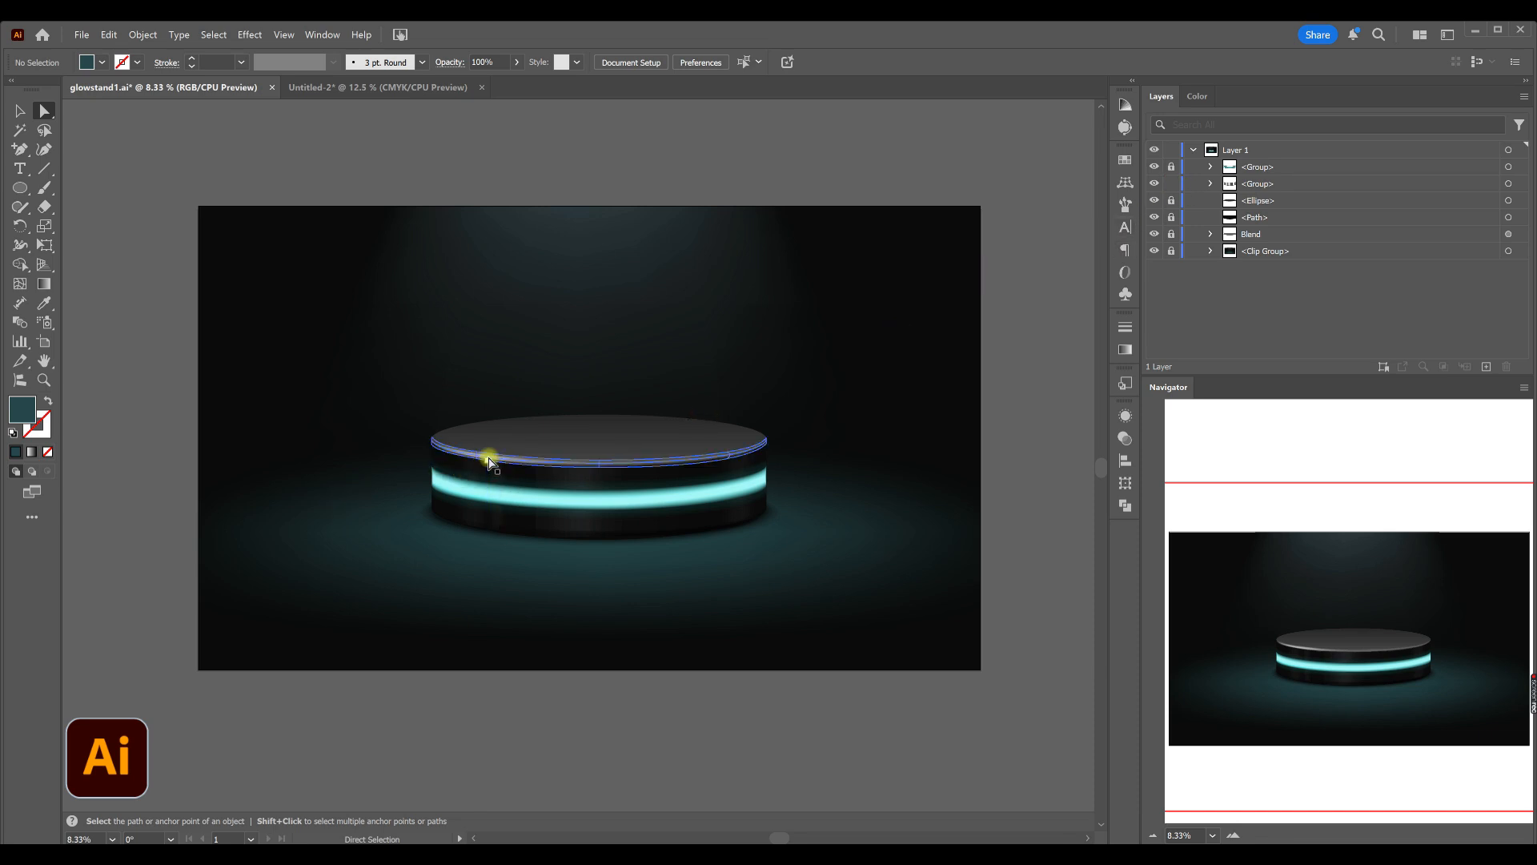
scroll(490, 451, up, 1)
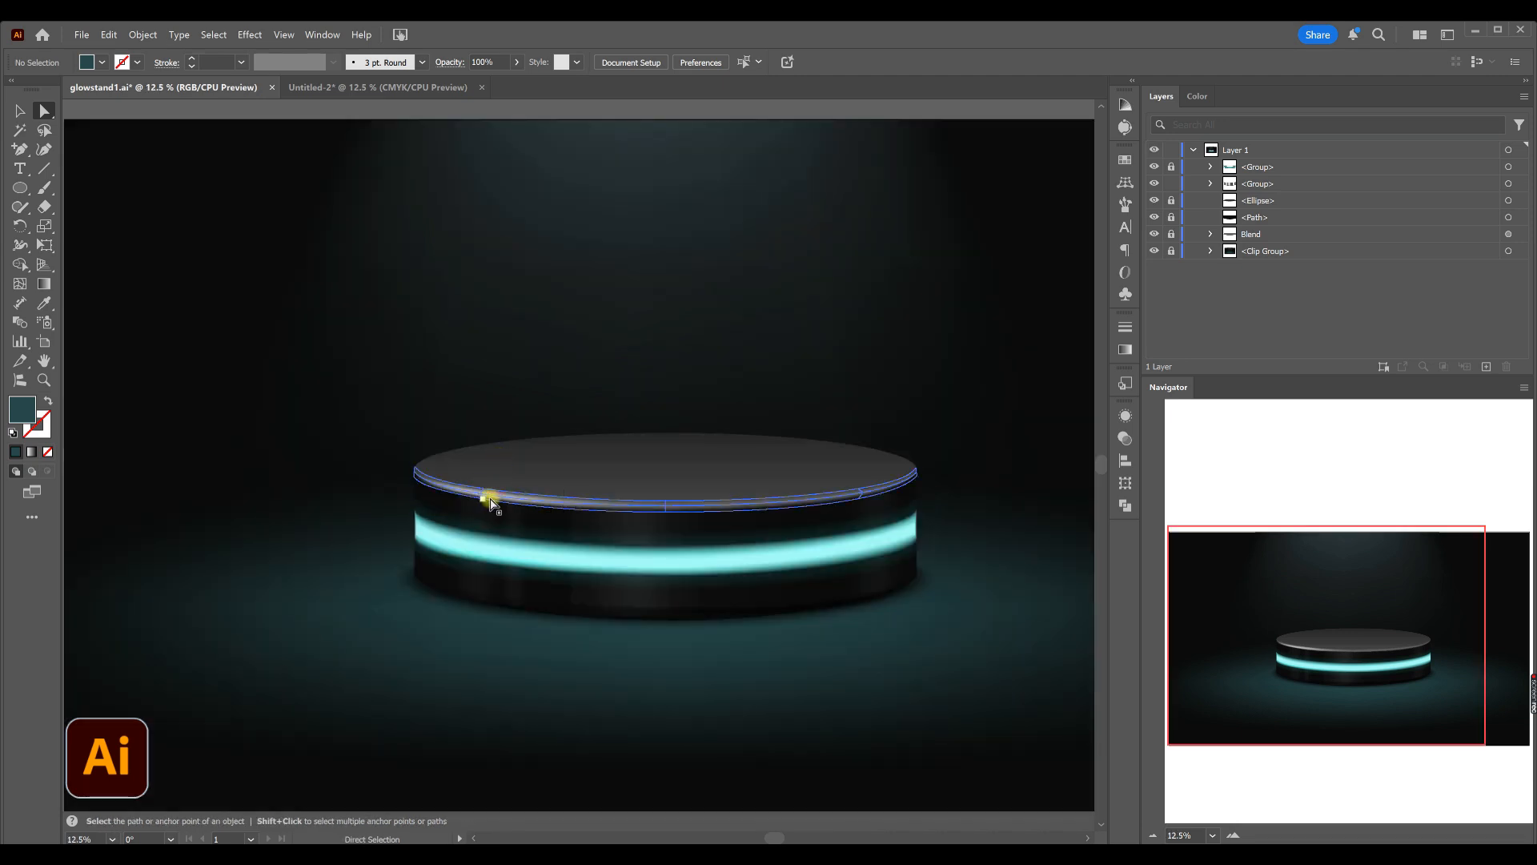
scroll(488, 504, up, 1)
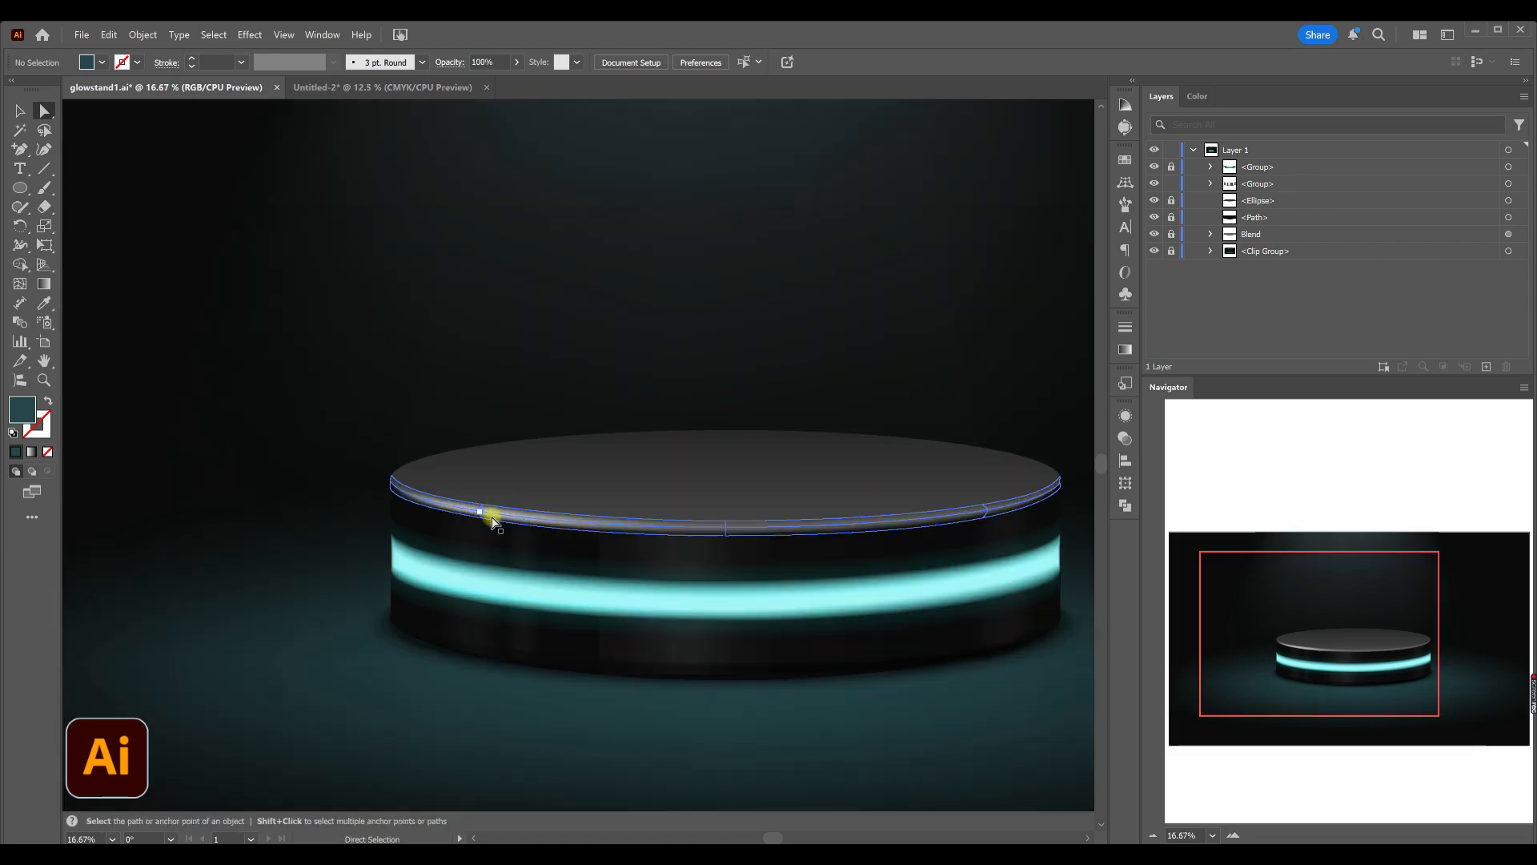
click(483, 514)
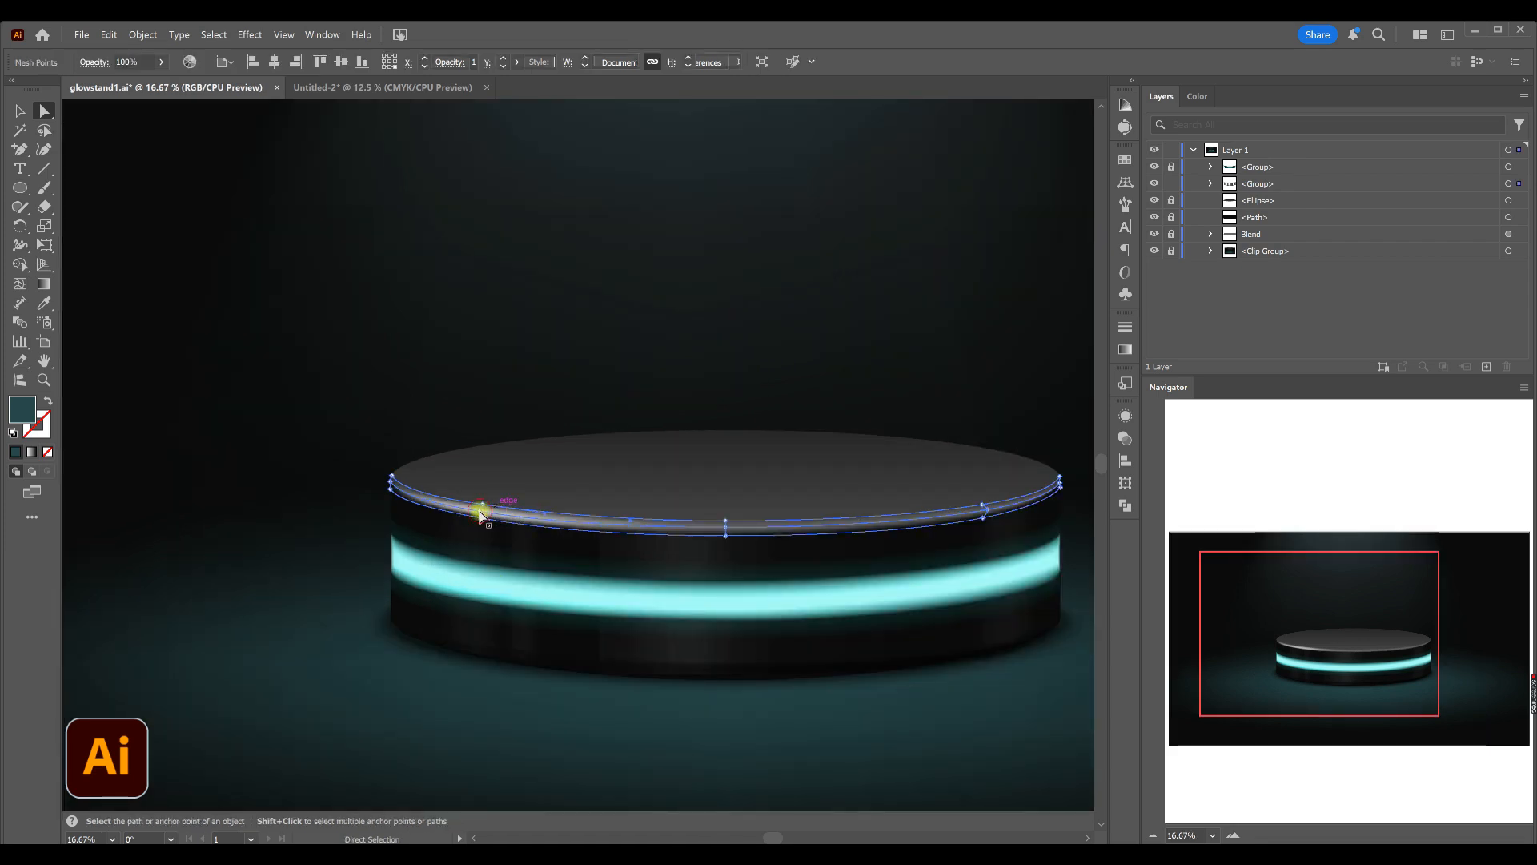
click(481, 510)
- Try to recolor the selected rim highlight mesh point to grayish teal #94AFB2
double_click(20, 408)
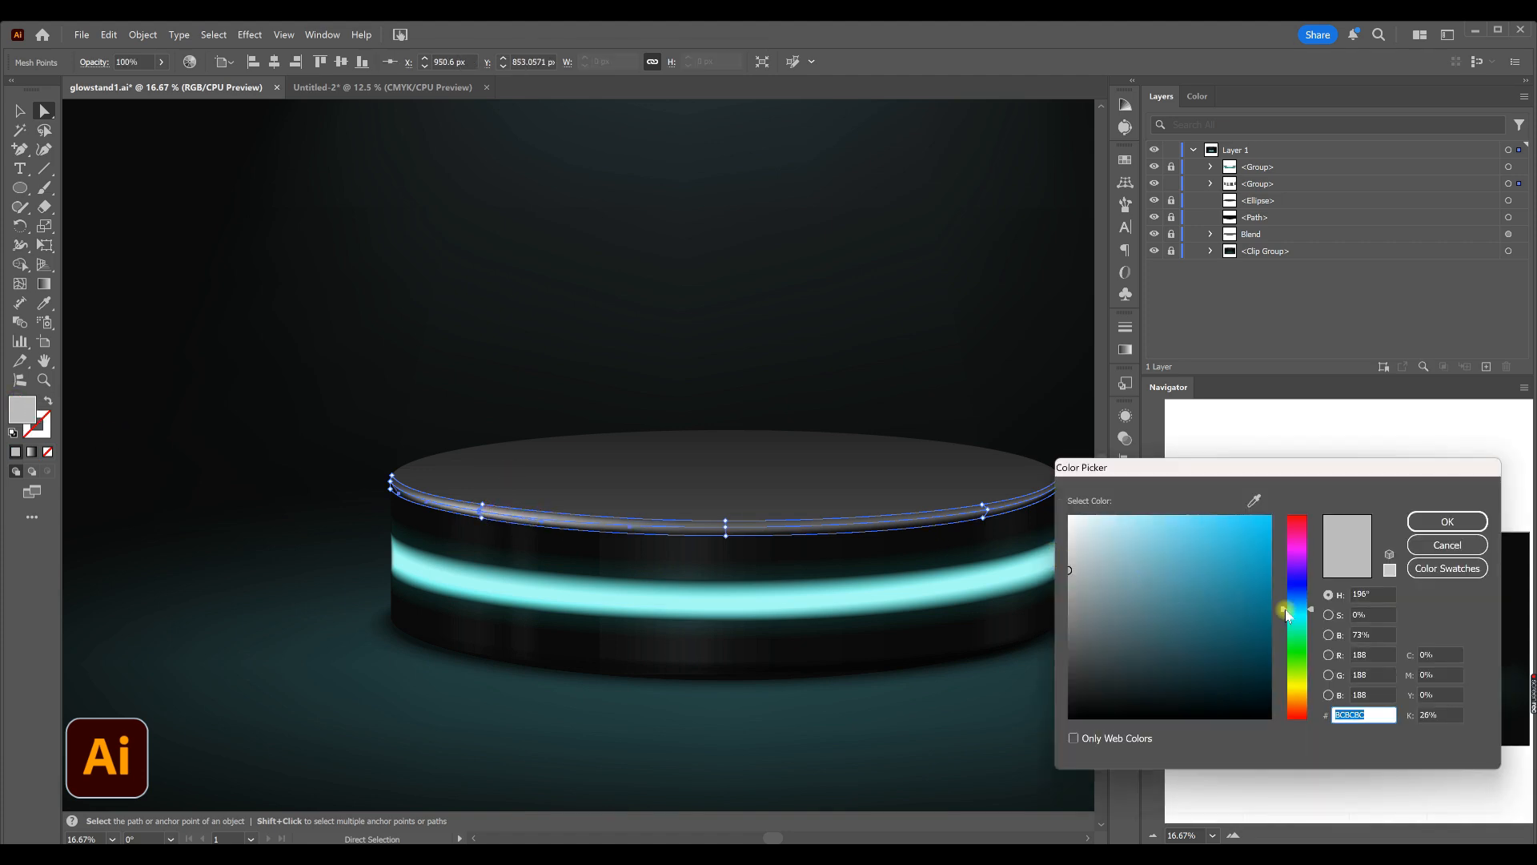
click(1295, 614)
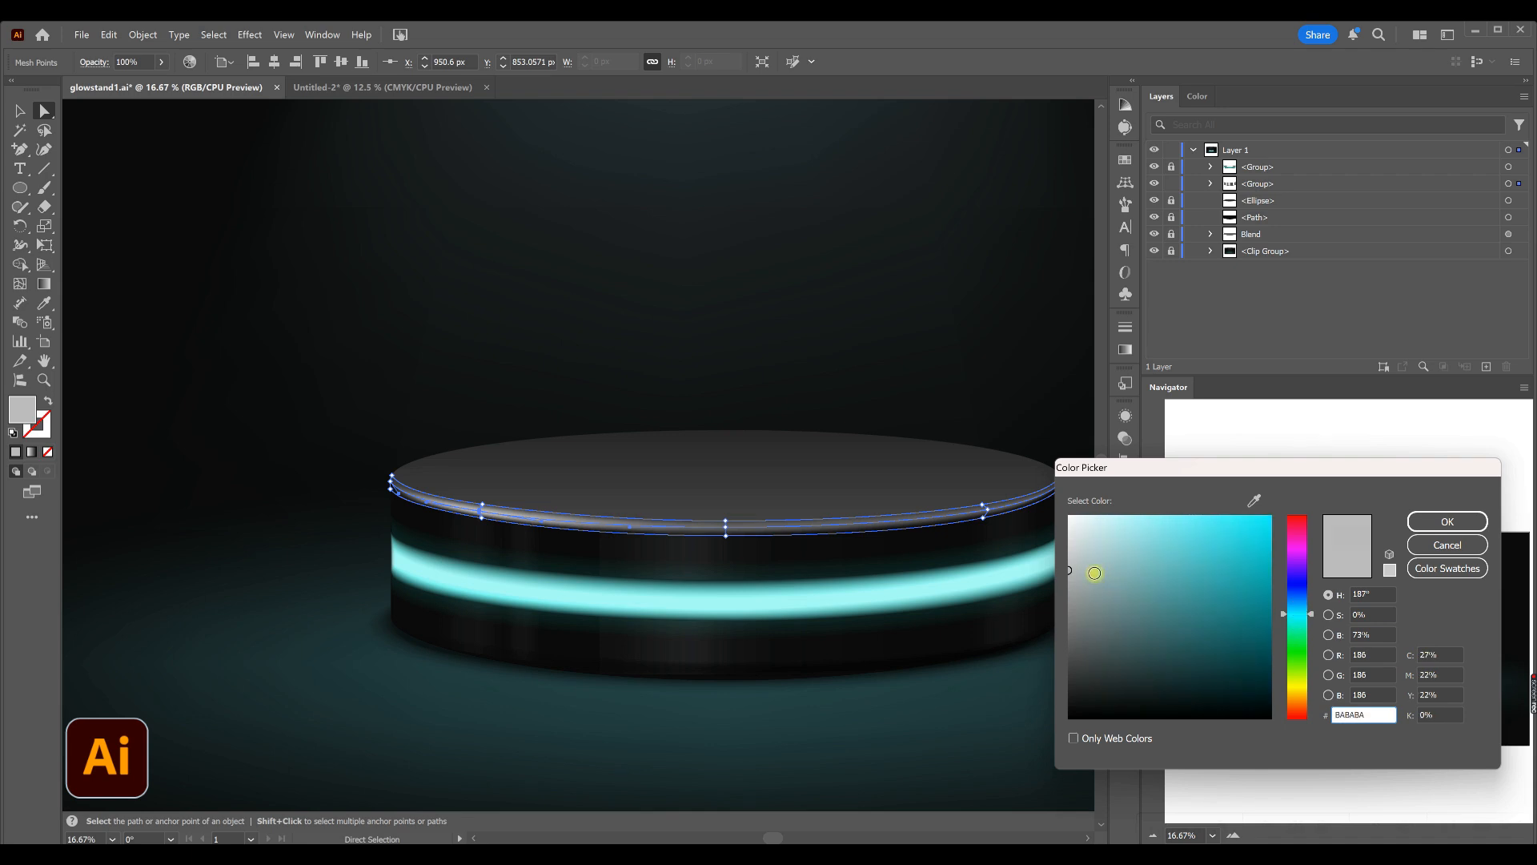
click(1102, 576)
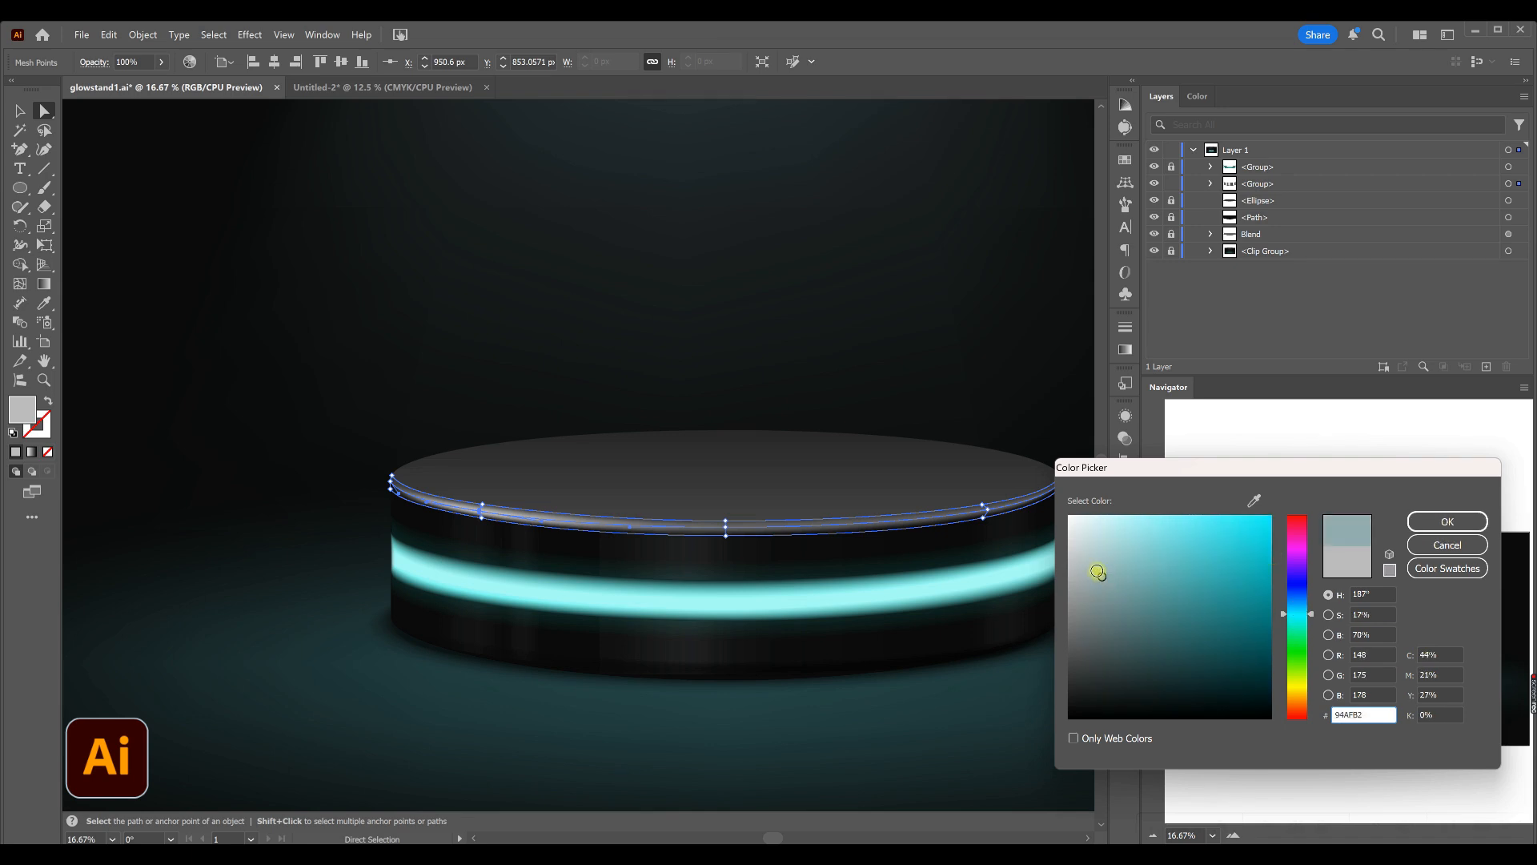
click(1466, 521)
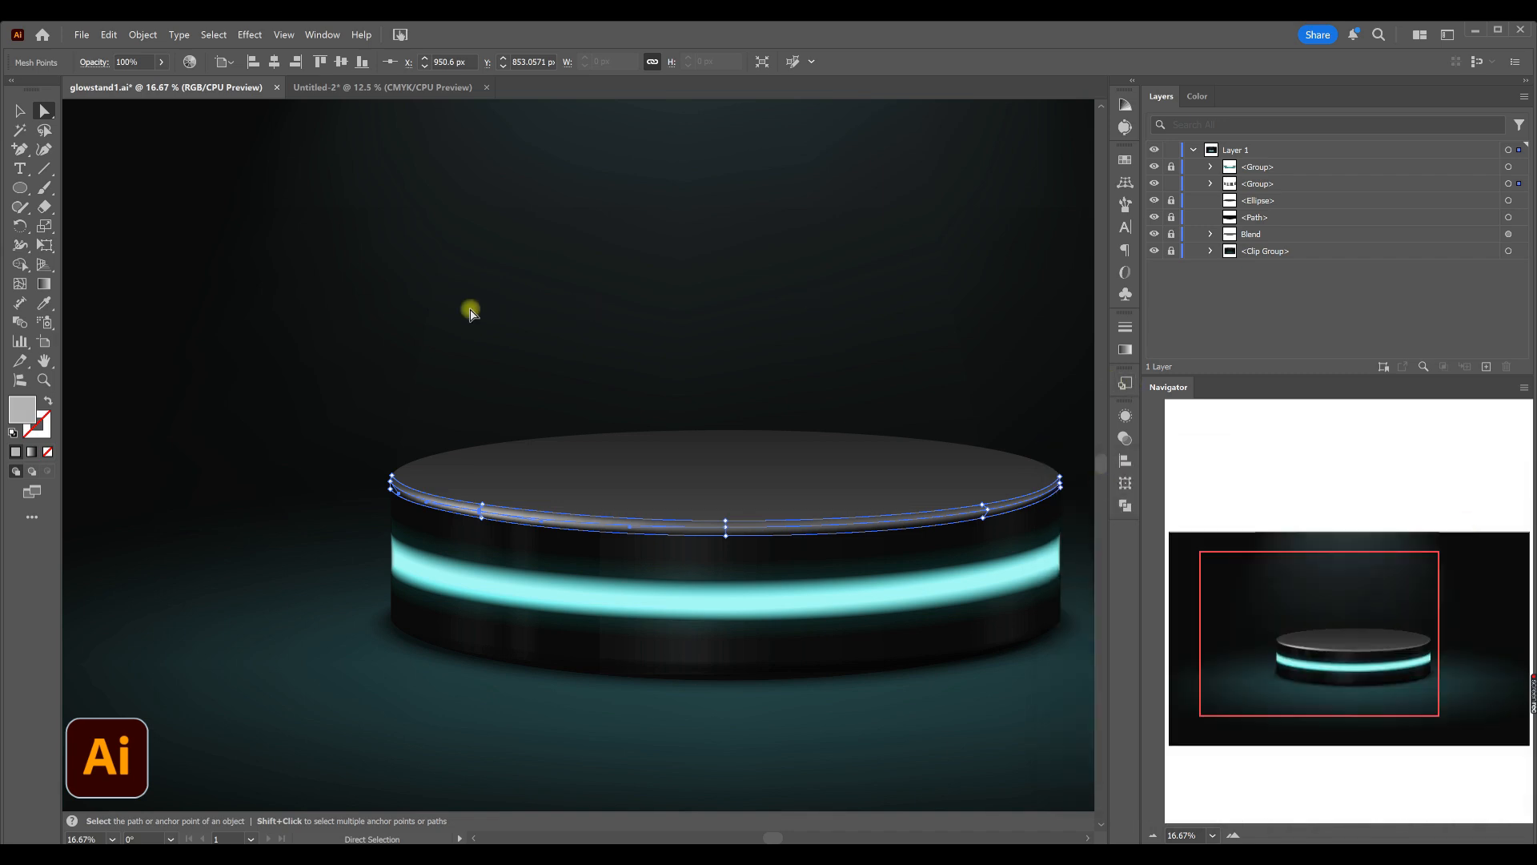
- Apply a teal swatch to the selected rim highlight mesh point and soften it to pale teal #A8C6C2
click(1125, 160)
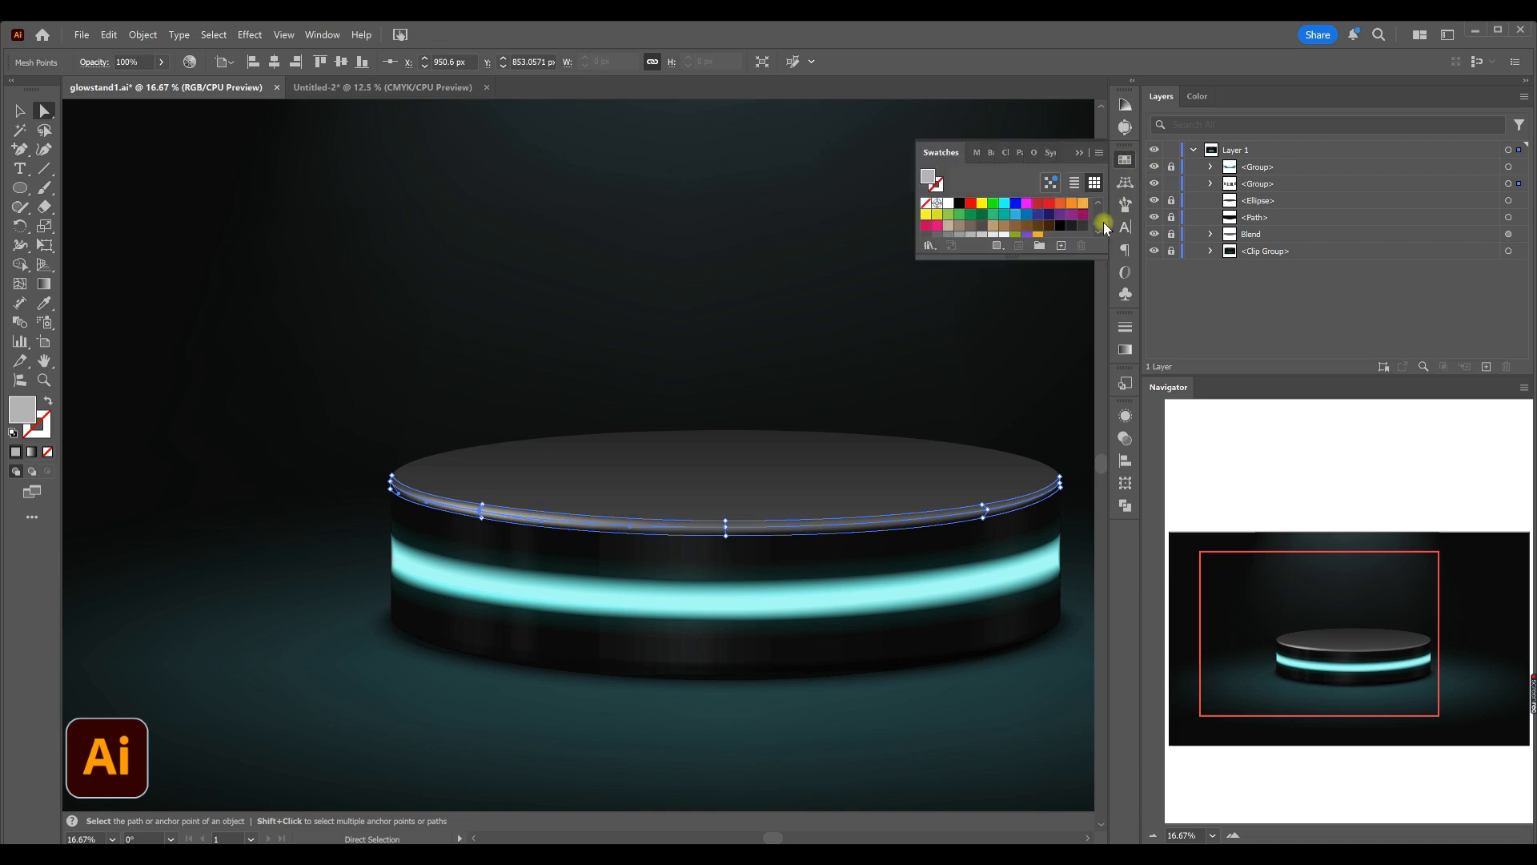
click(1005, 216)
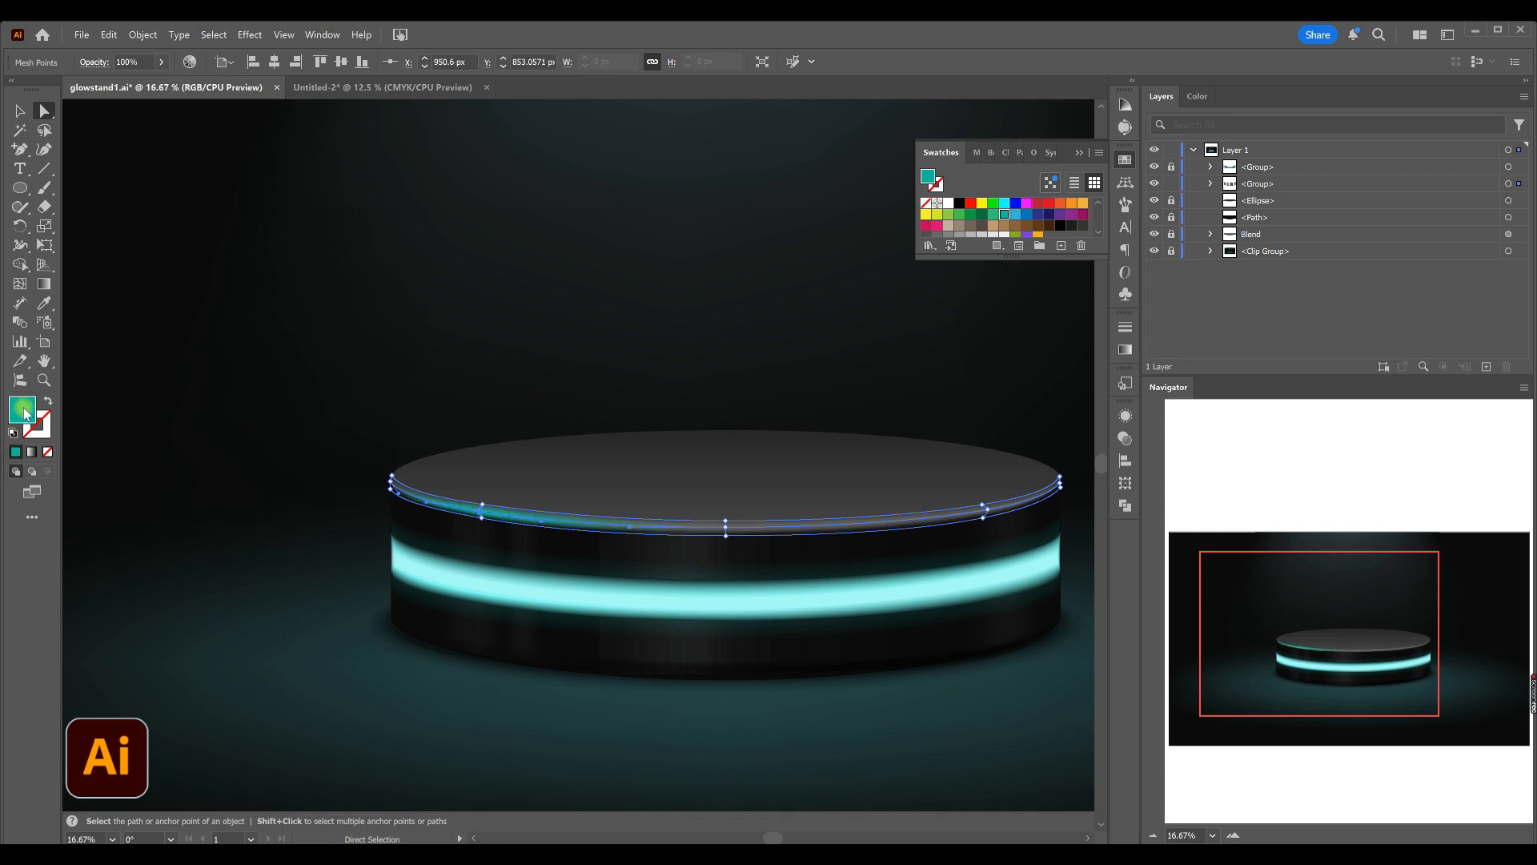
double_click(23, 410)
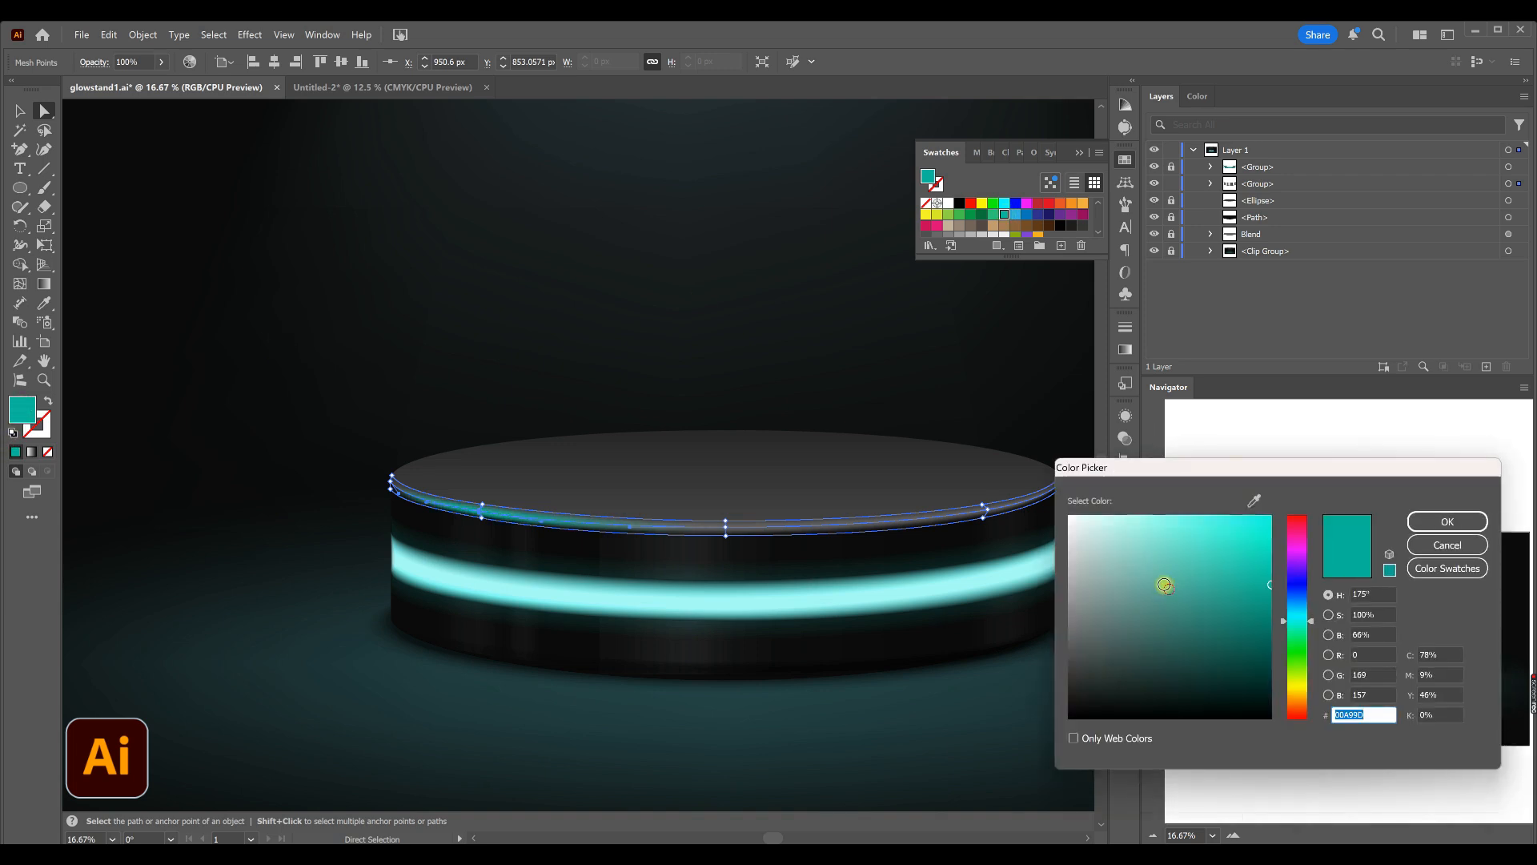
click(1133, 568)
click(1424, 522)
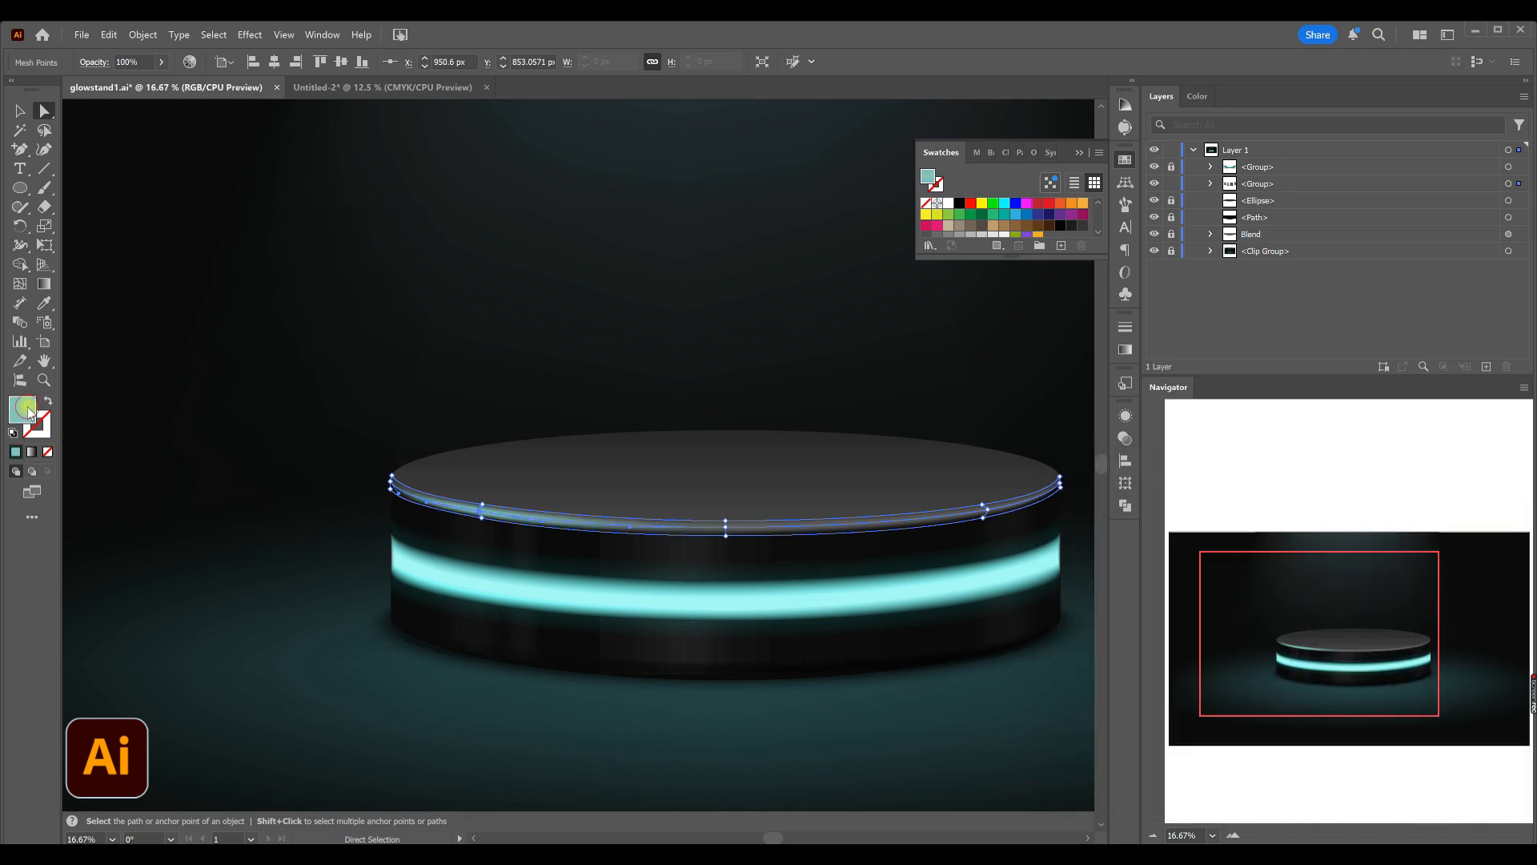
double_click(28, 413)
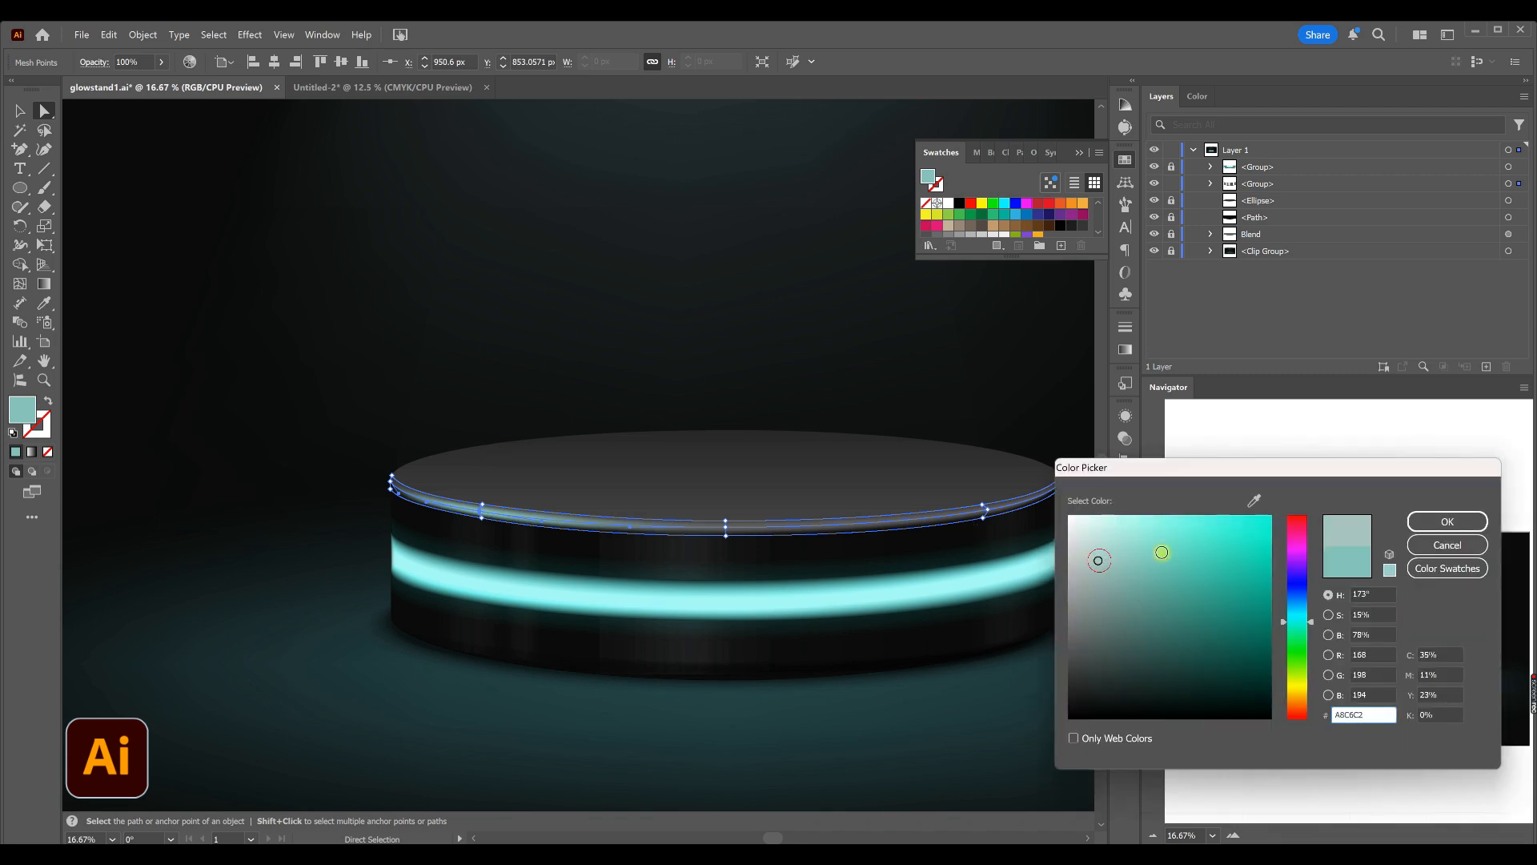
click(1448, 521)
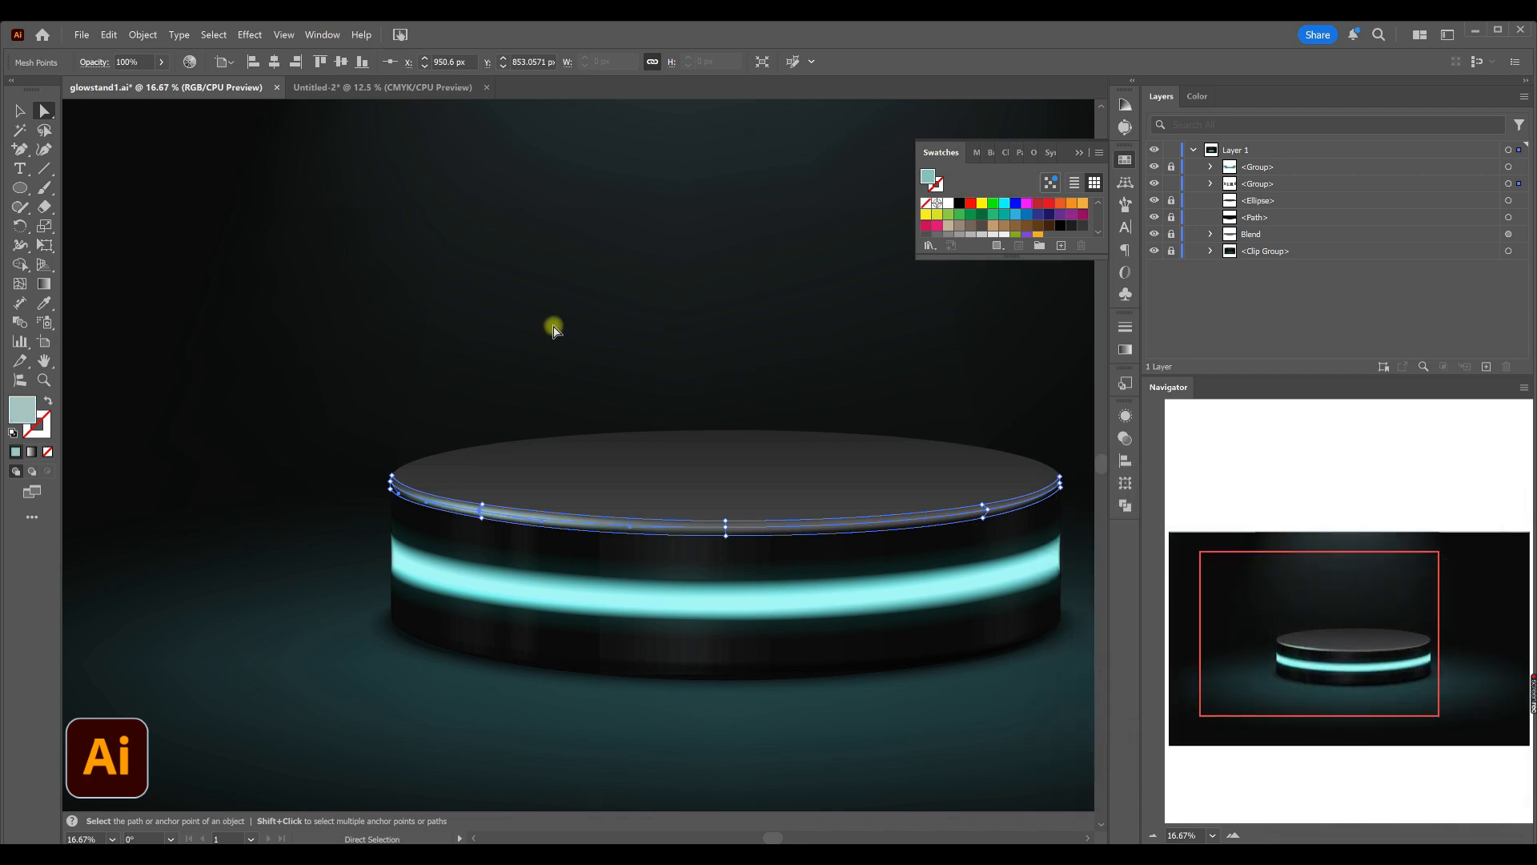
click(429, 330)
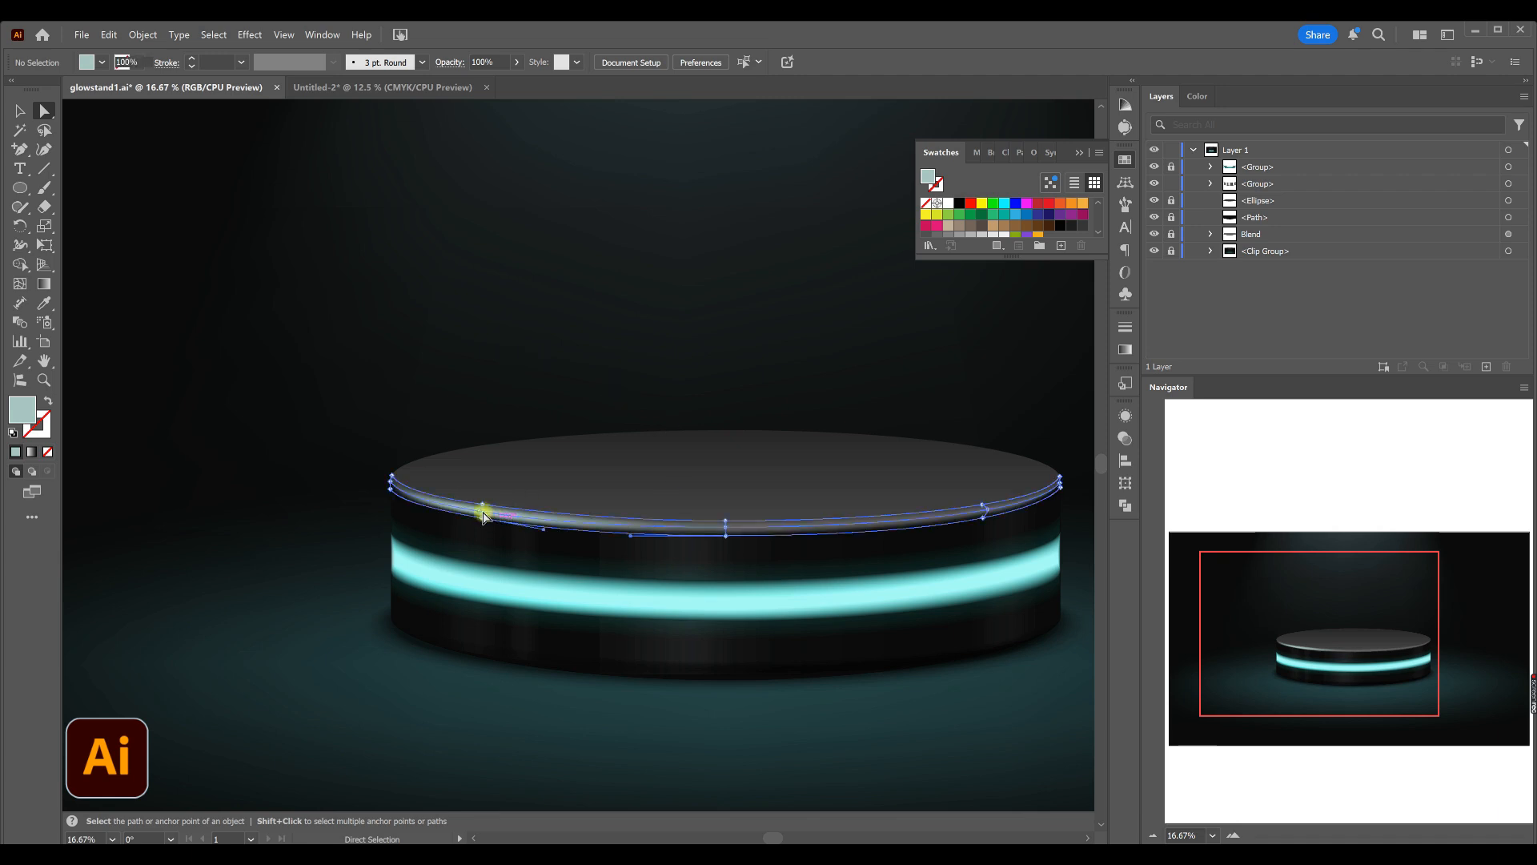
- Darken the rim highlight's left-hand mesh point to a muted gray-teal
click(496, 515)
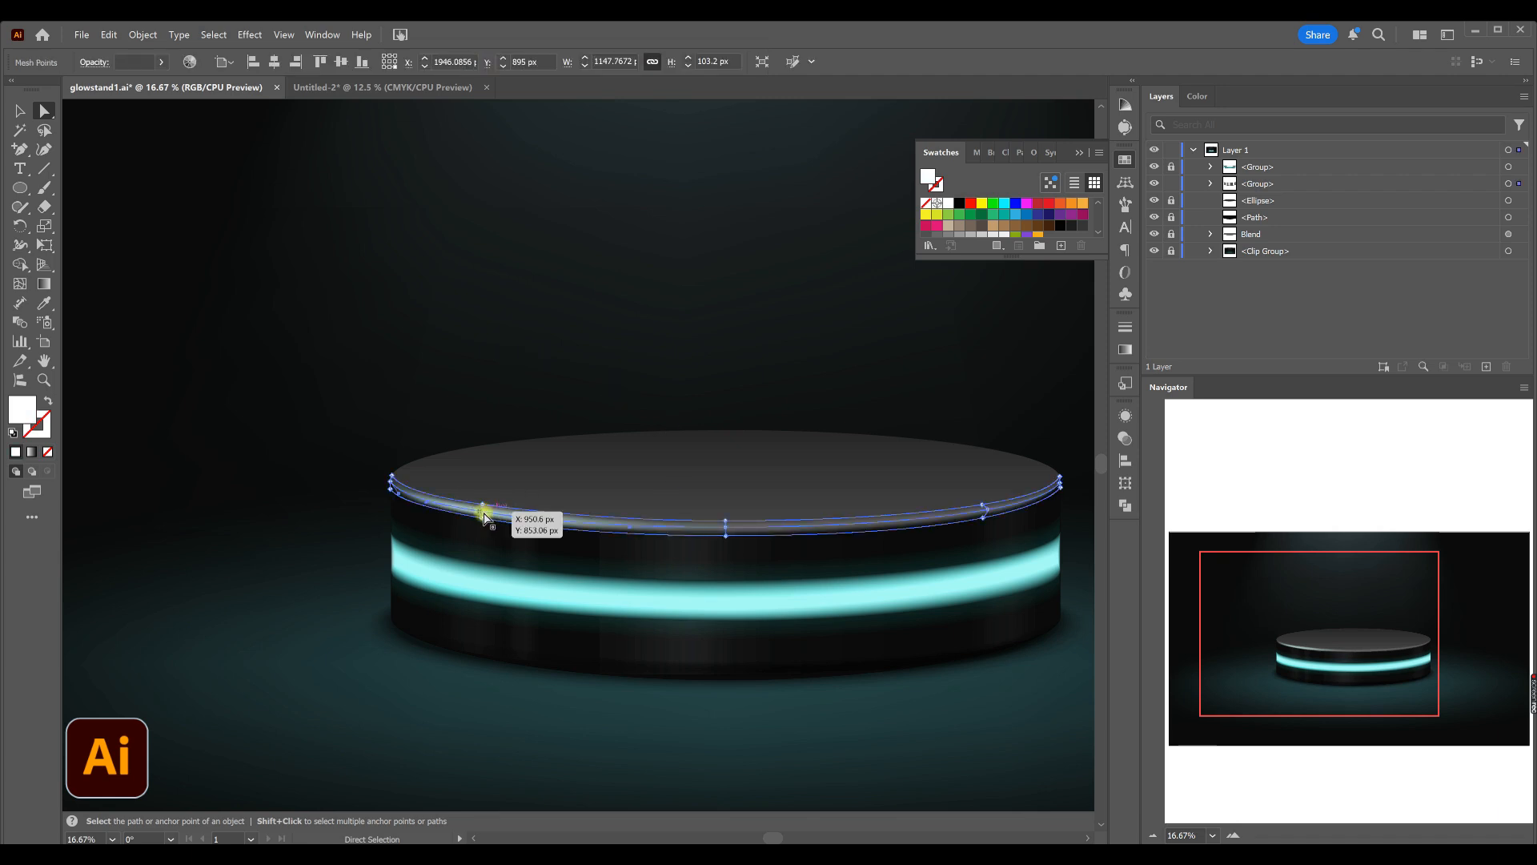
click(484, 512)
double_click(17, 414)
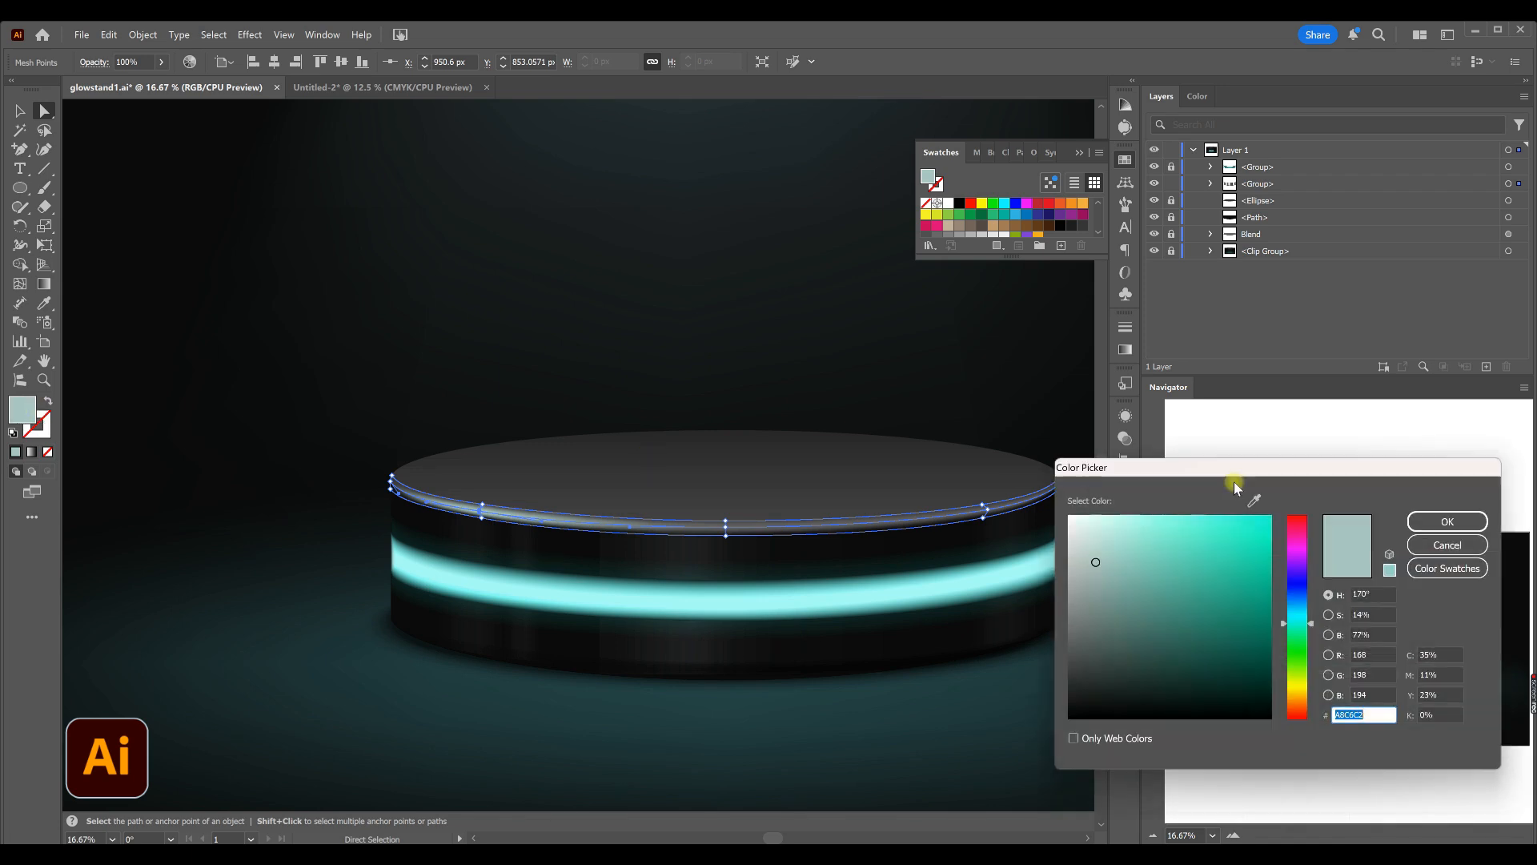
click(1432, 521)
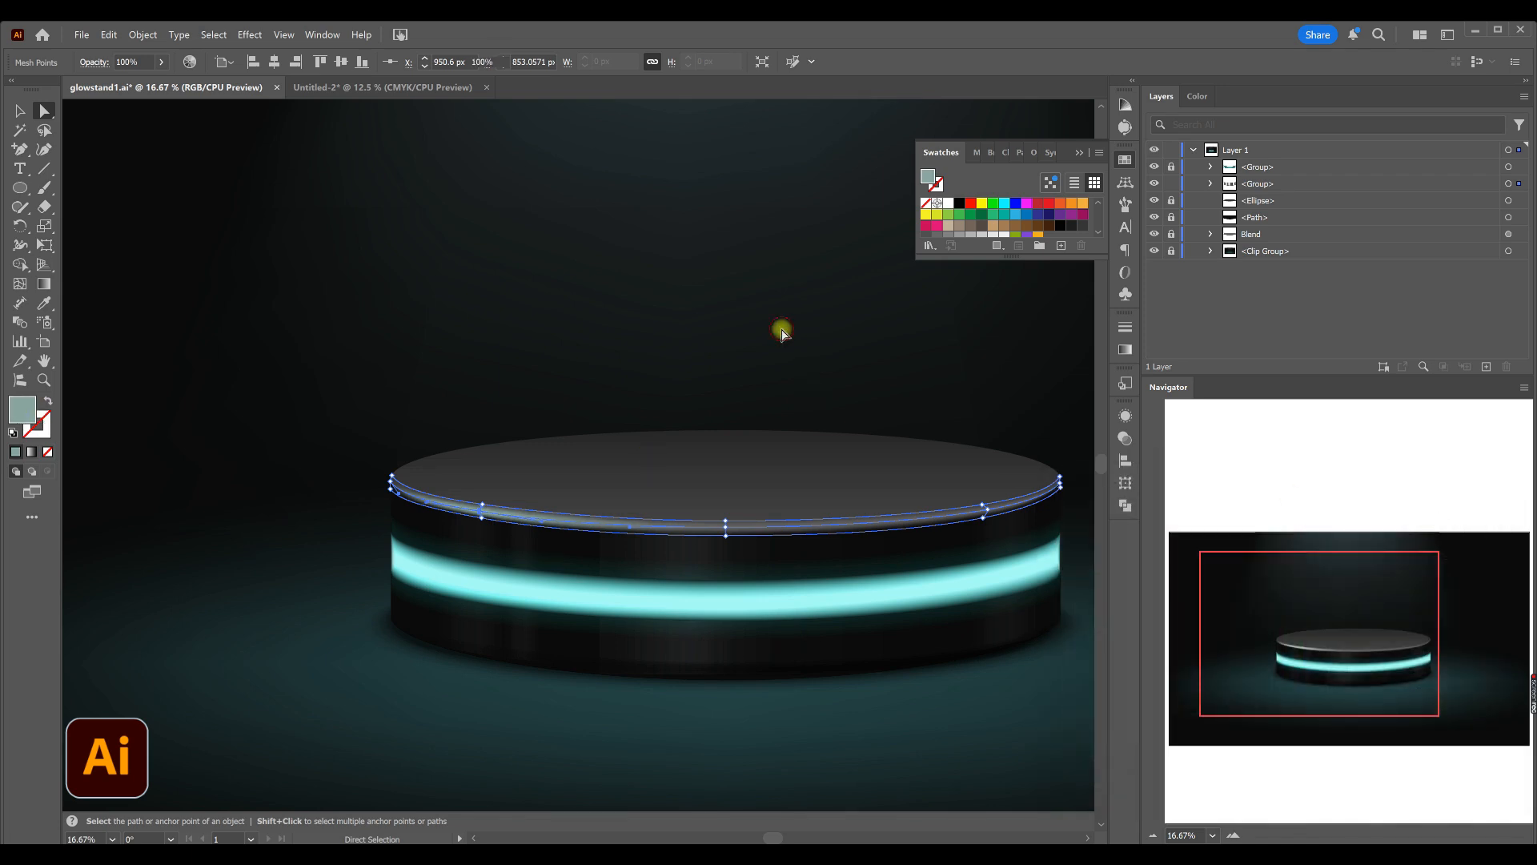
click(782, 332)
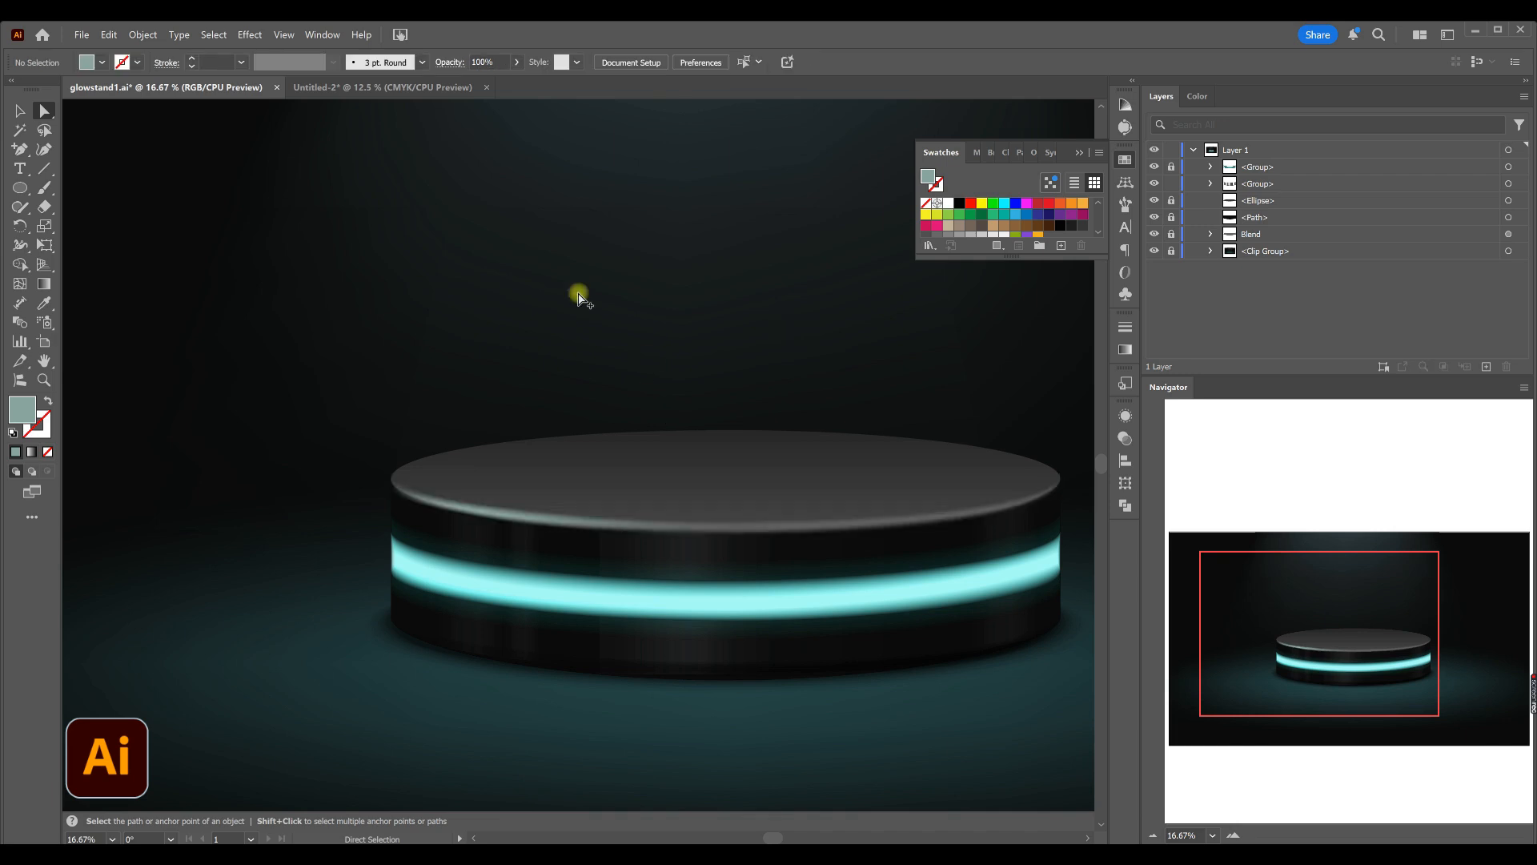
scroll(570, 293, down, 2)
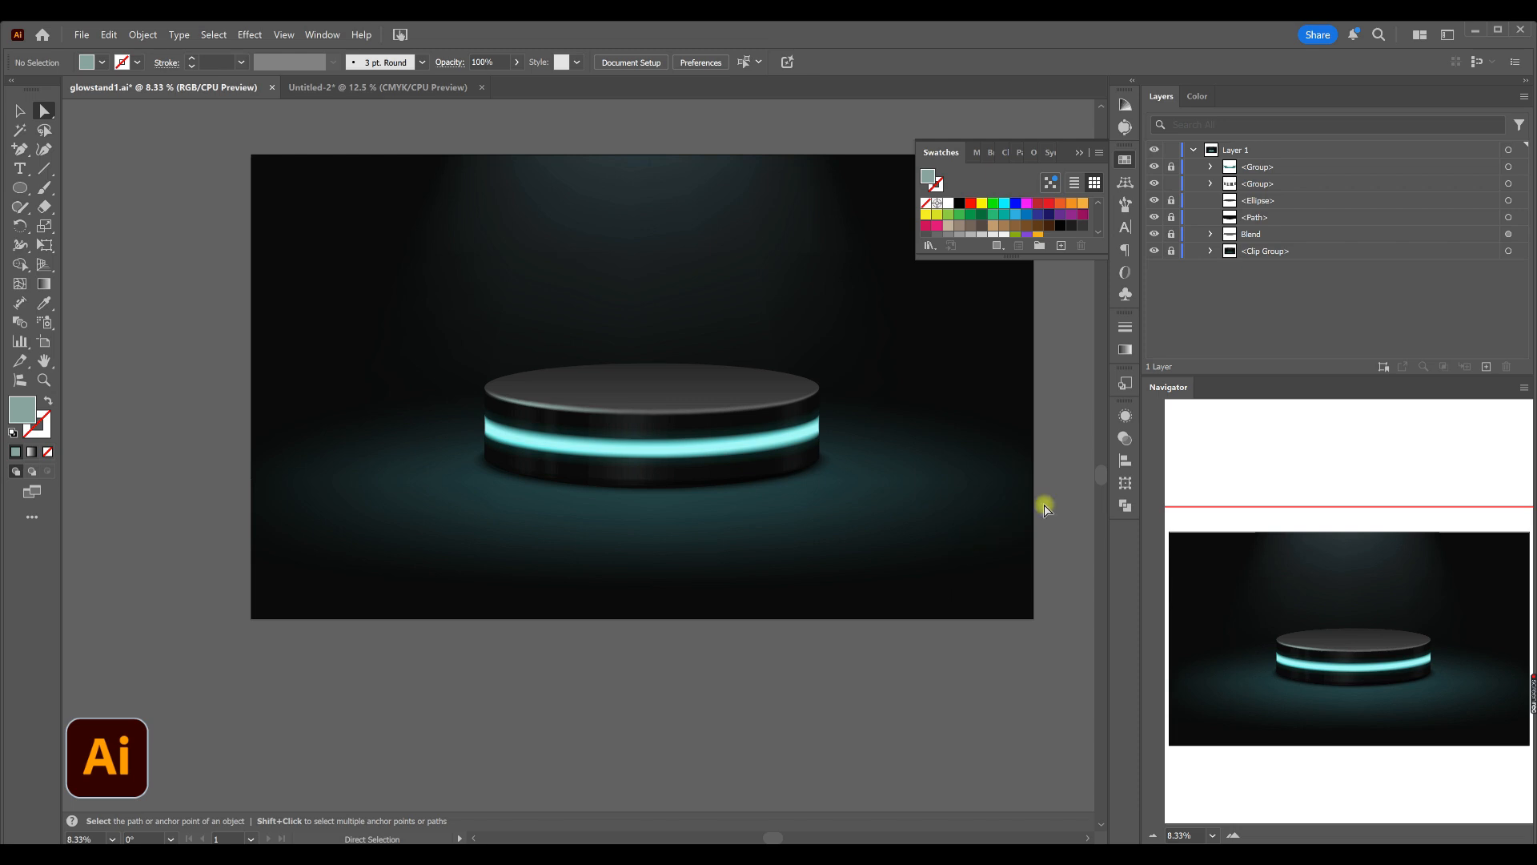
click(1088, 837)
click(1088, 837)
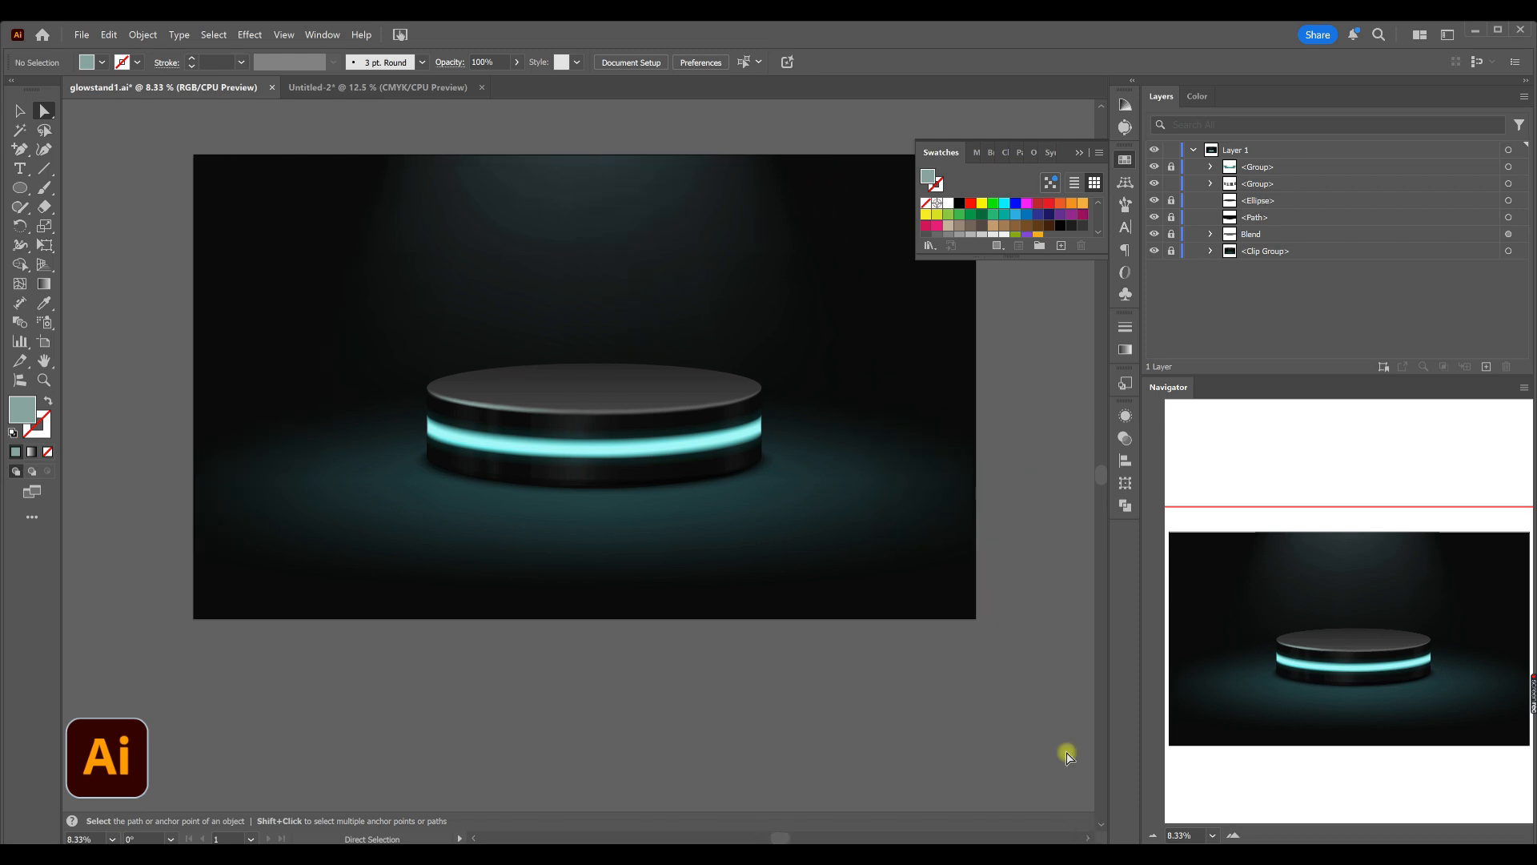
scroll(1005, 512, up, 2)
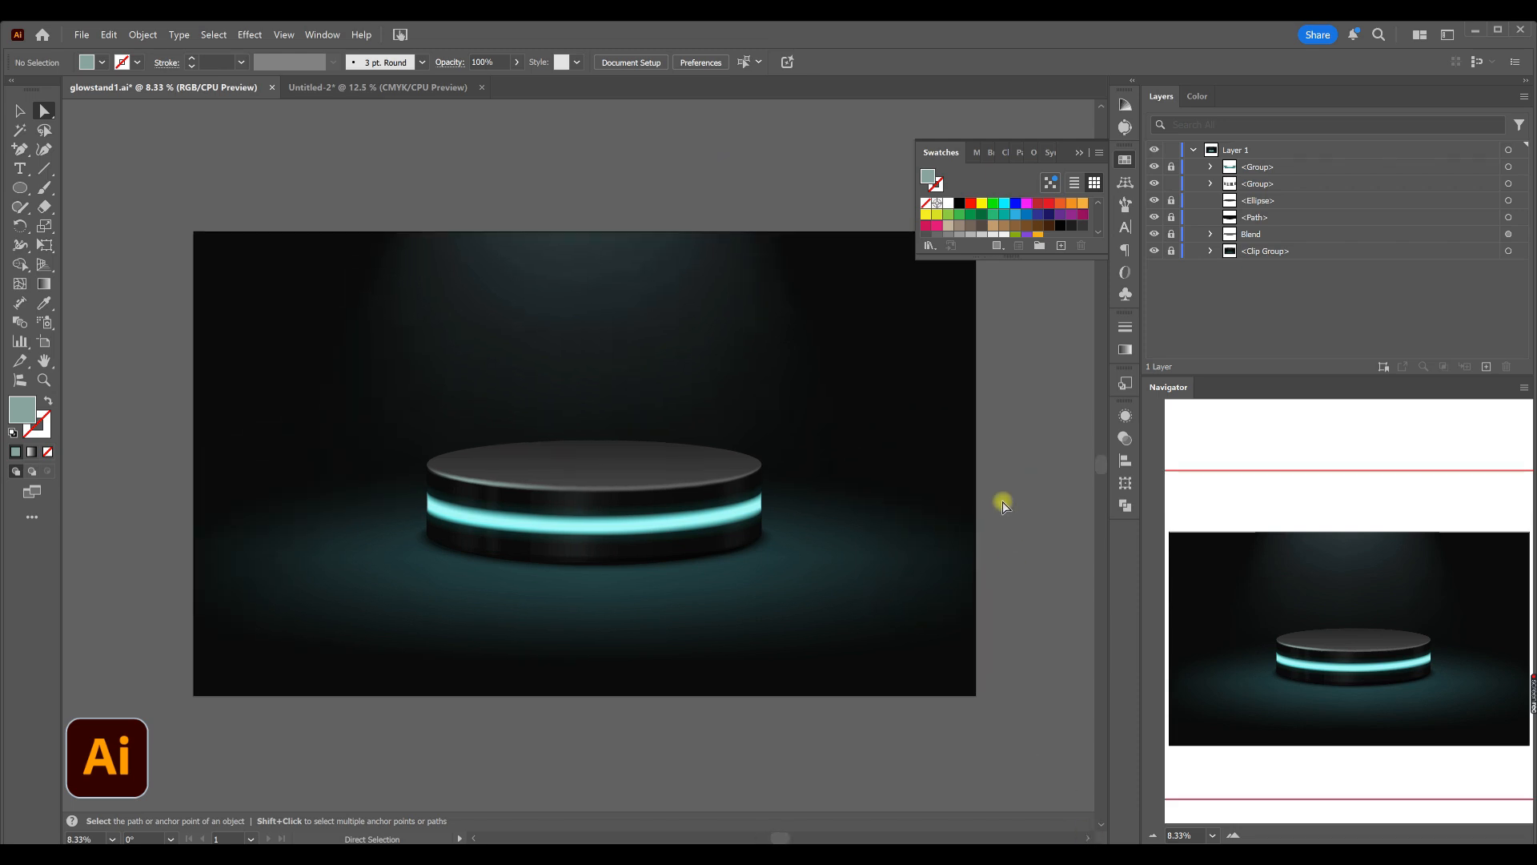
click(1125, 157)
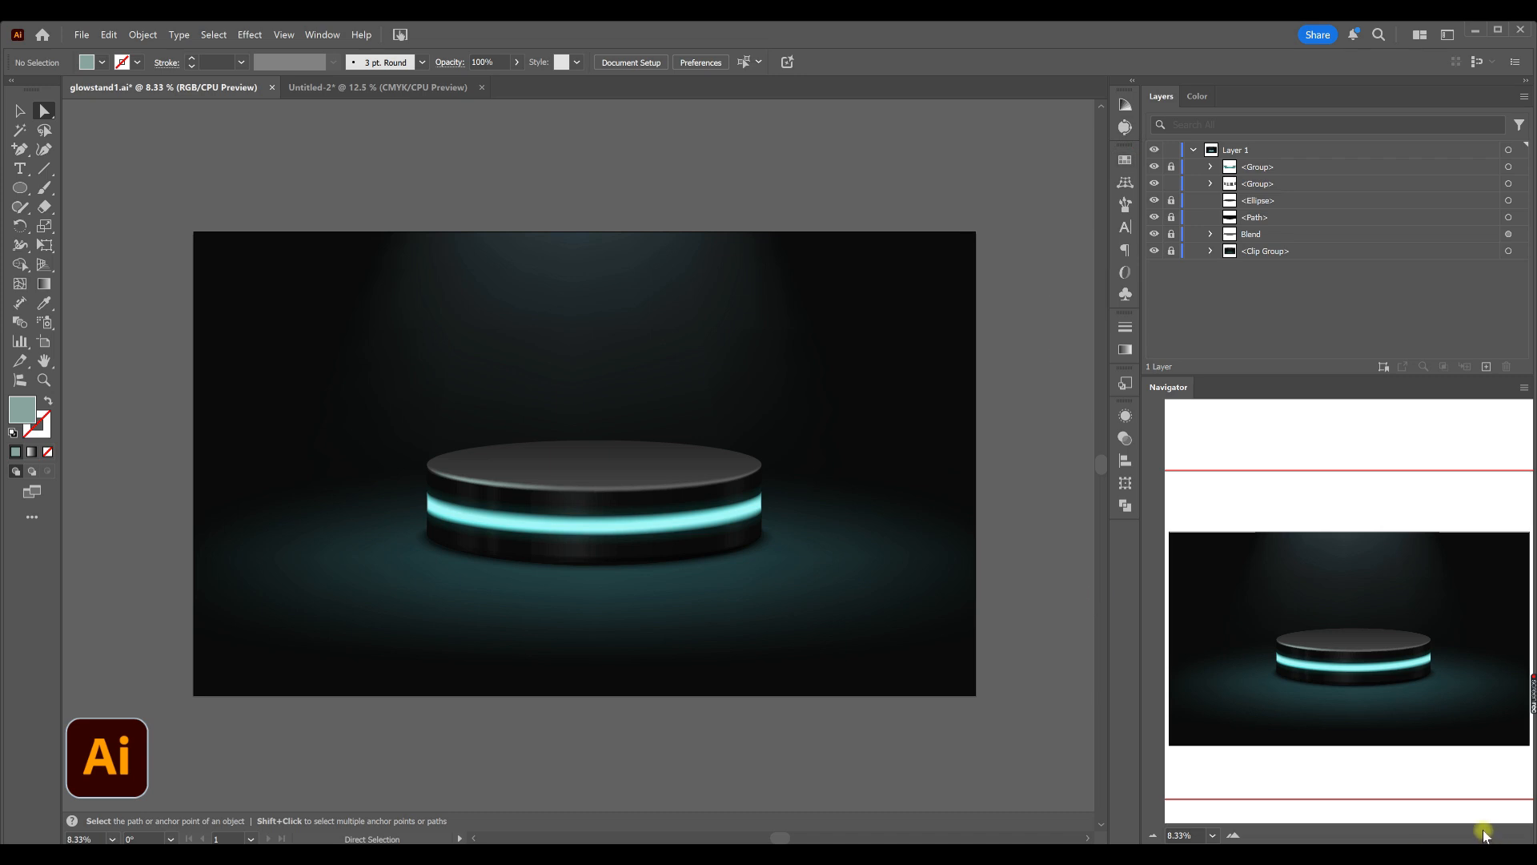
- Draw a flat ellipse about 844 by 35 px across the podium's lower front and add a mesh point at its center
click(669, 453)
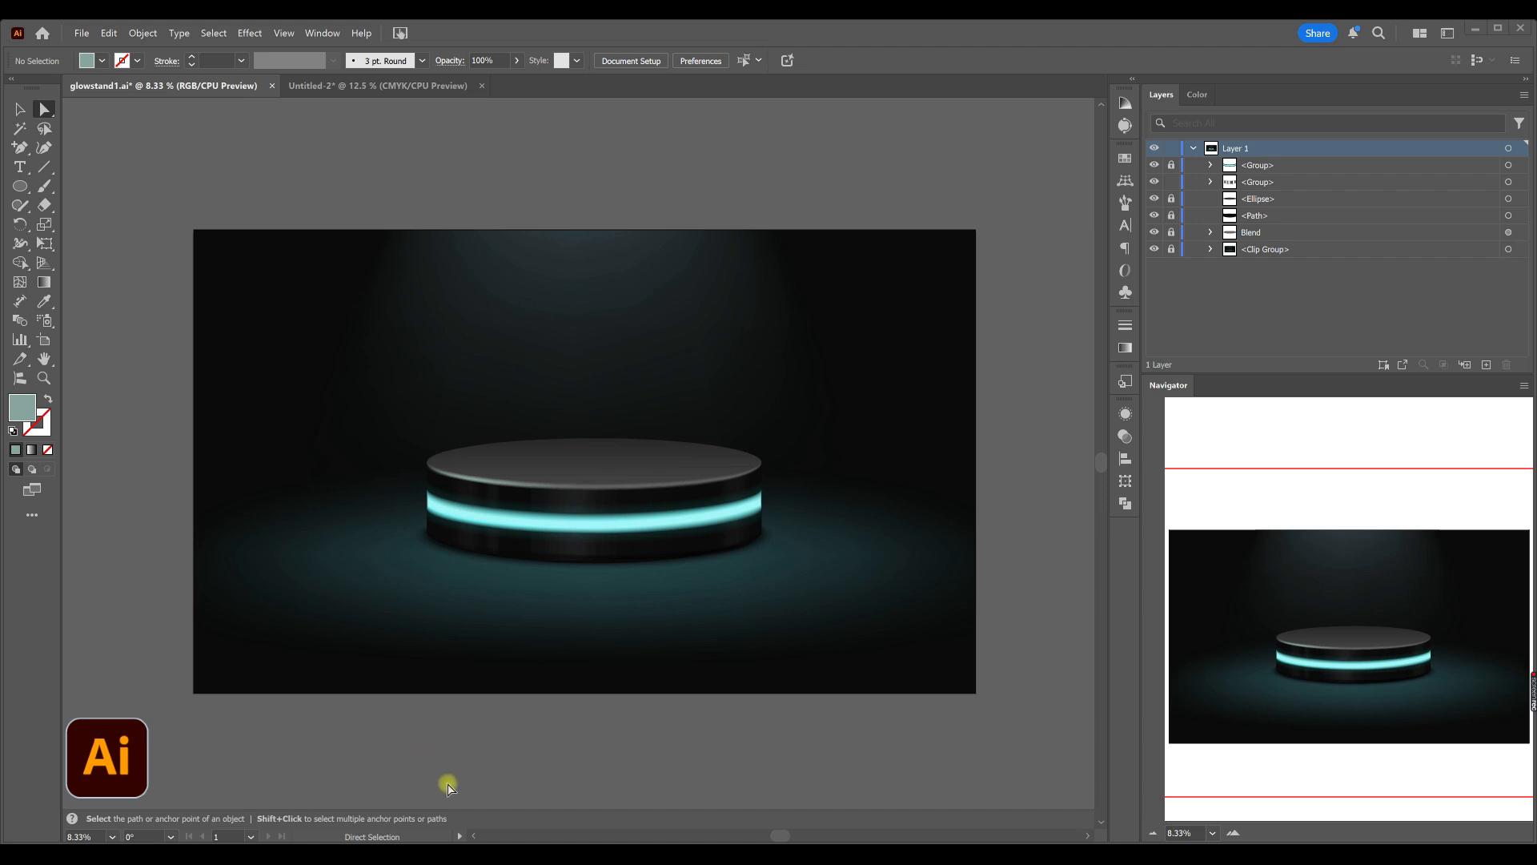
click(33, 188)
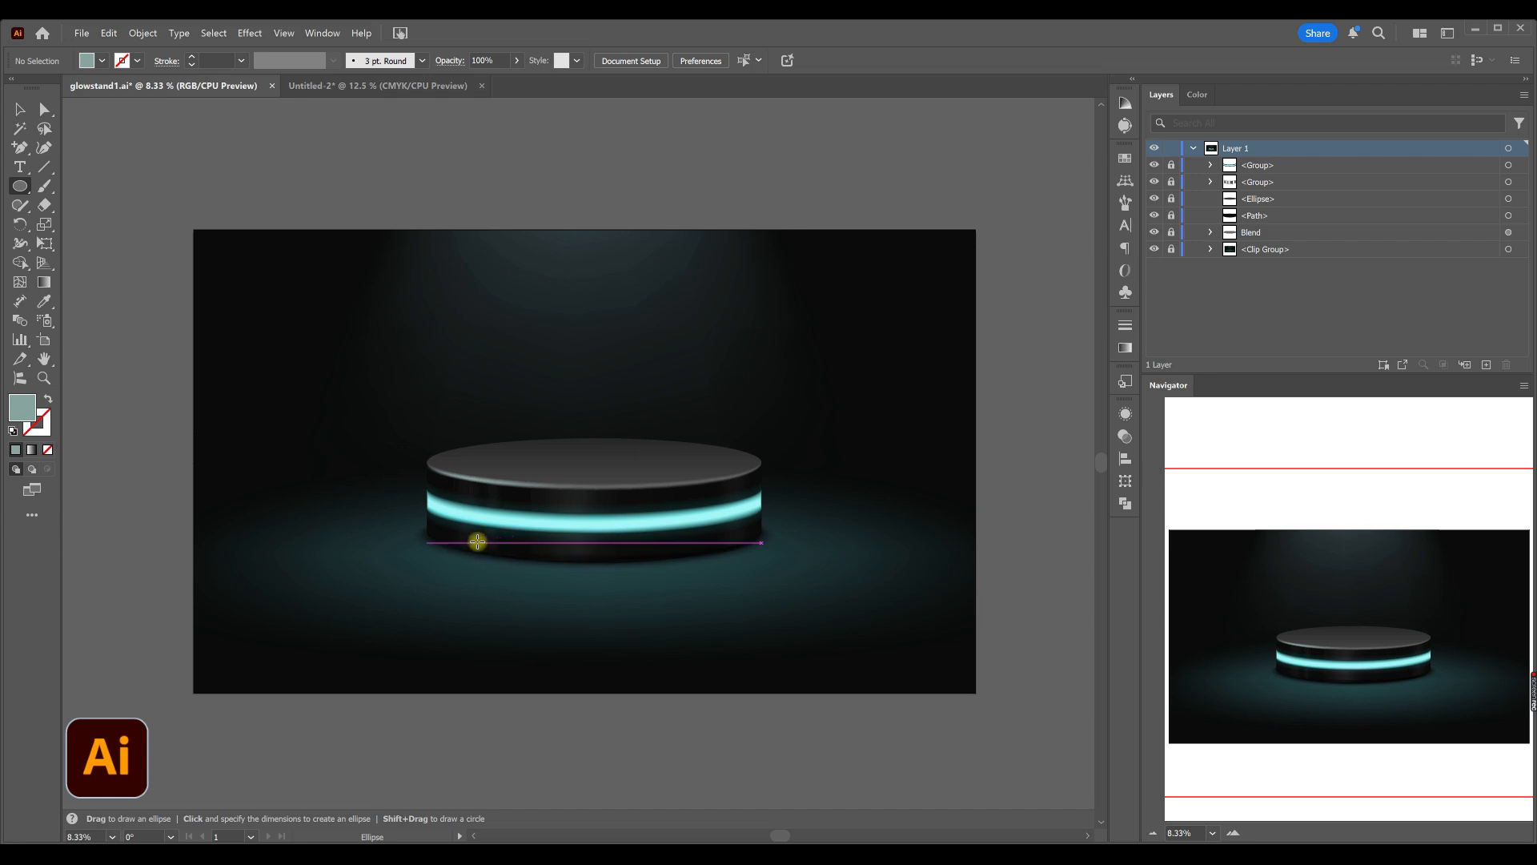
drag(478, 542, 695, 554)
click(20, 281)
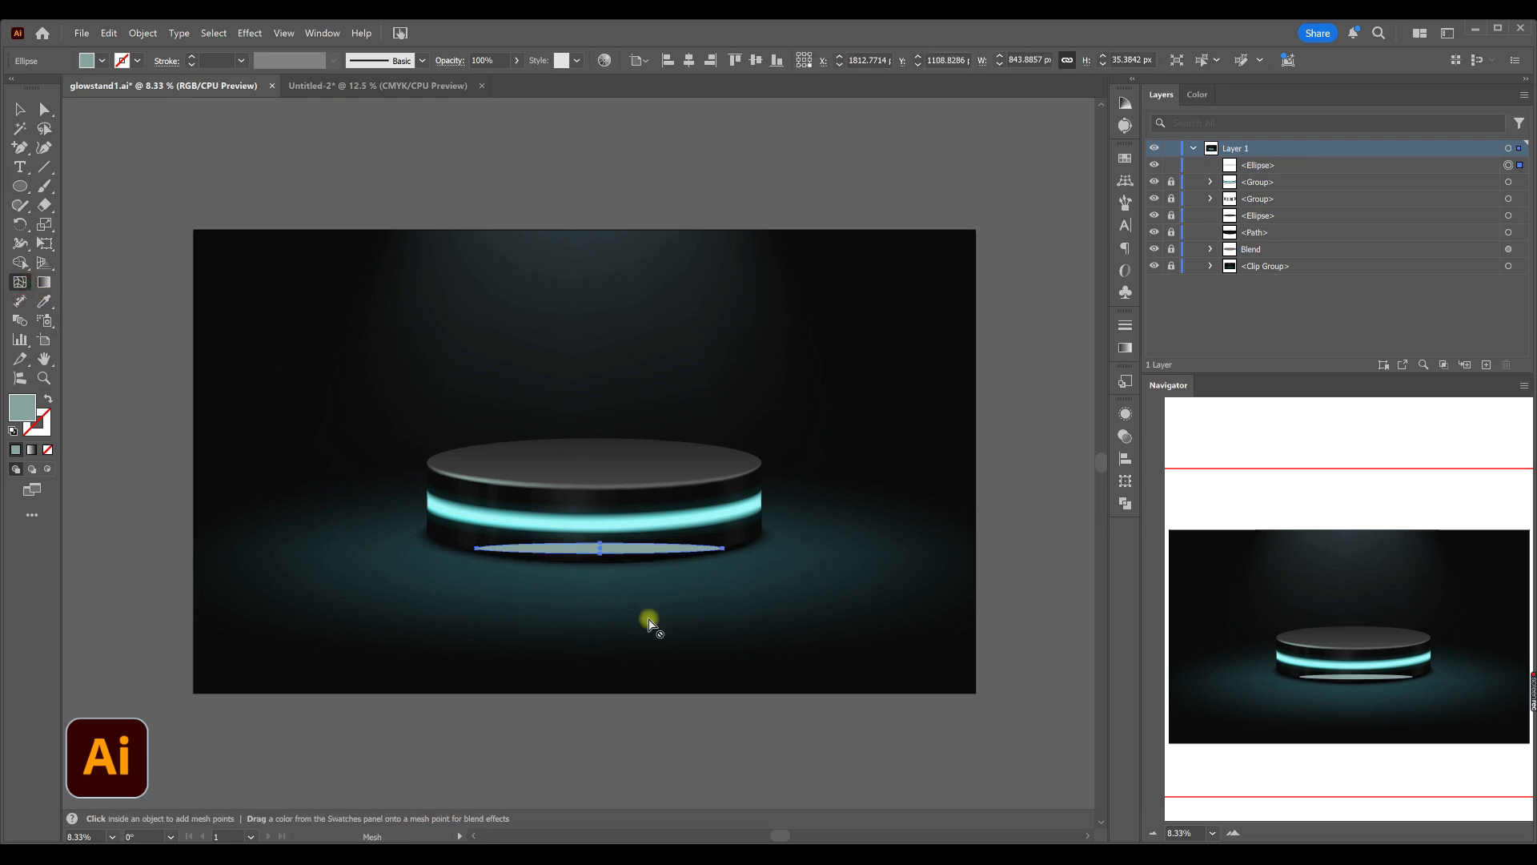
key(ctrl+equal)
key(ctrl+equal)
key(ctrl+equal)
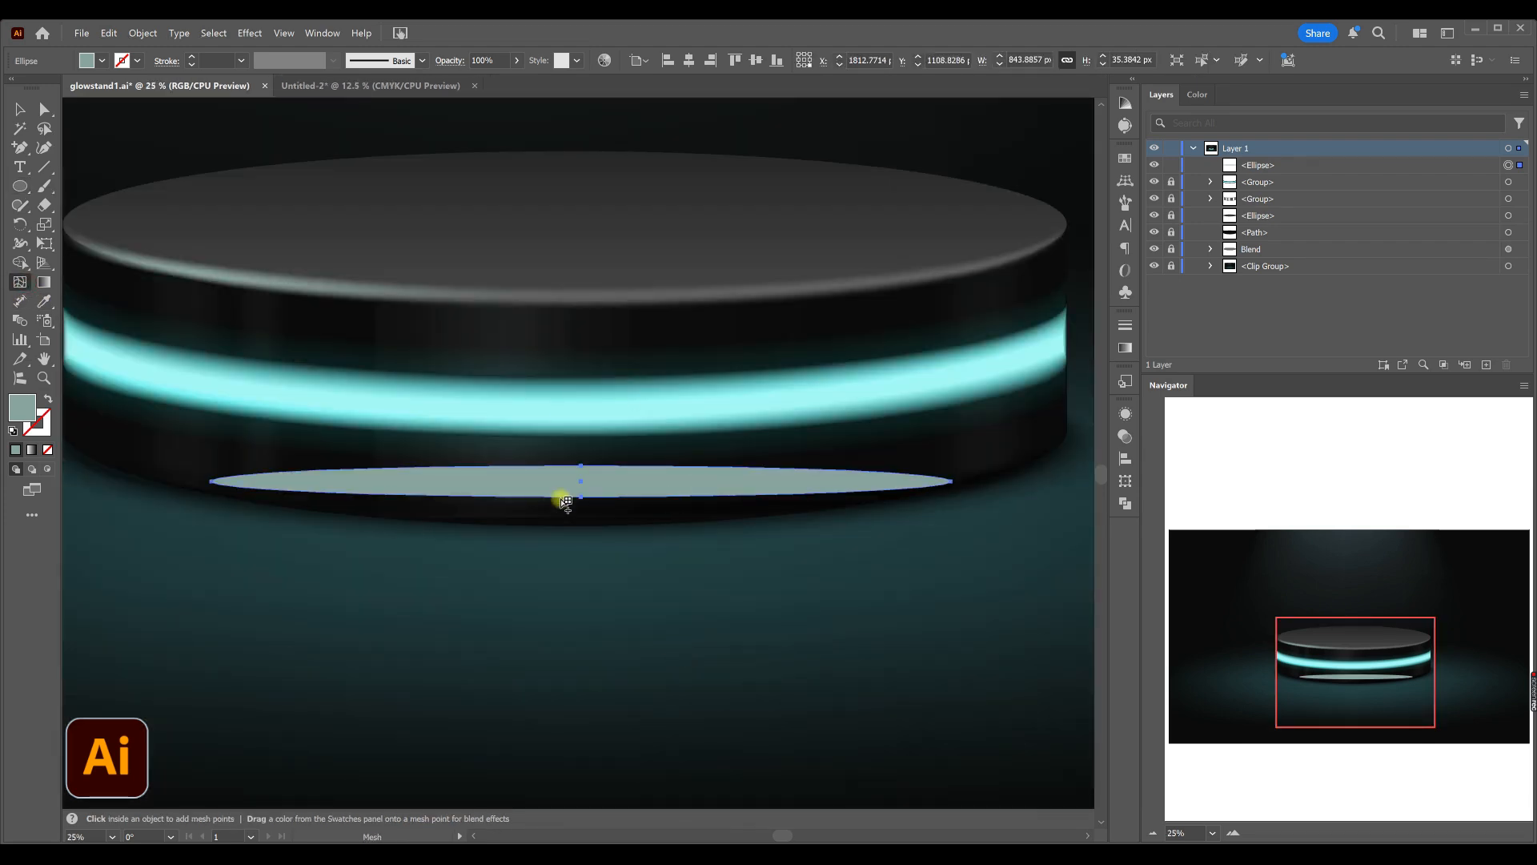
click(582, 481)
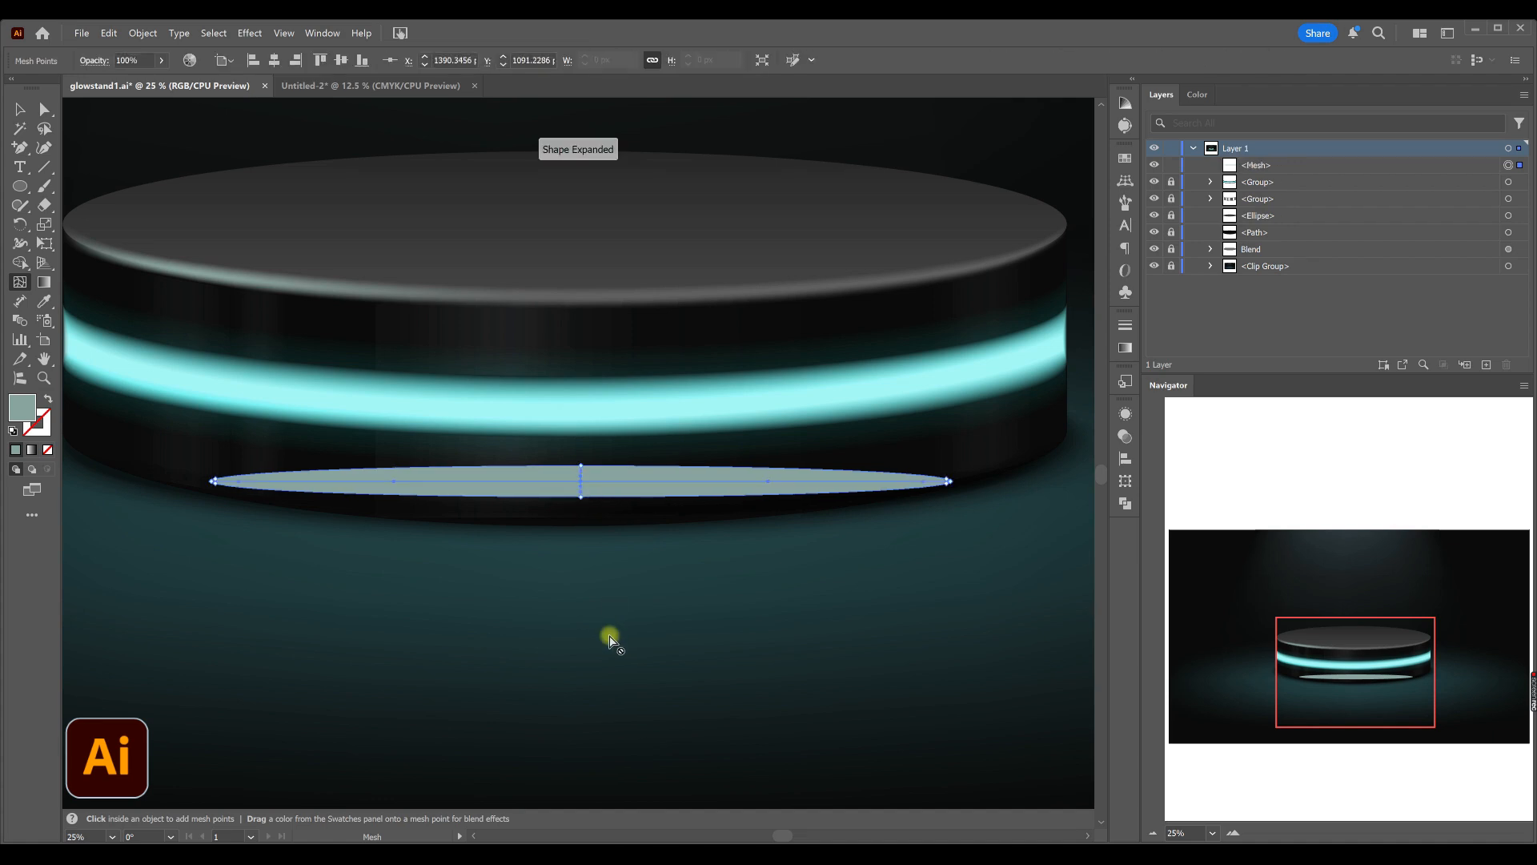
click(20, 109)
drag(135, 342, 973, 559)
shift+click(582, 483)
- Recolor all outer mesh points of the flat ellipse to black #000000, leaving out its center point
click(44, 109)
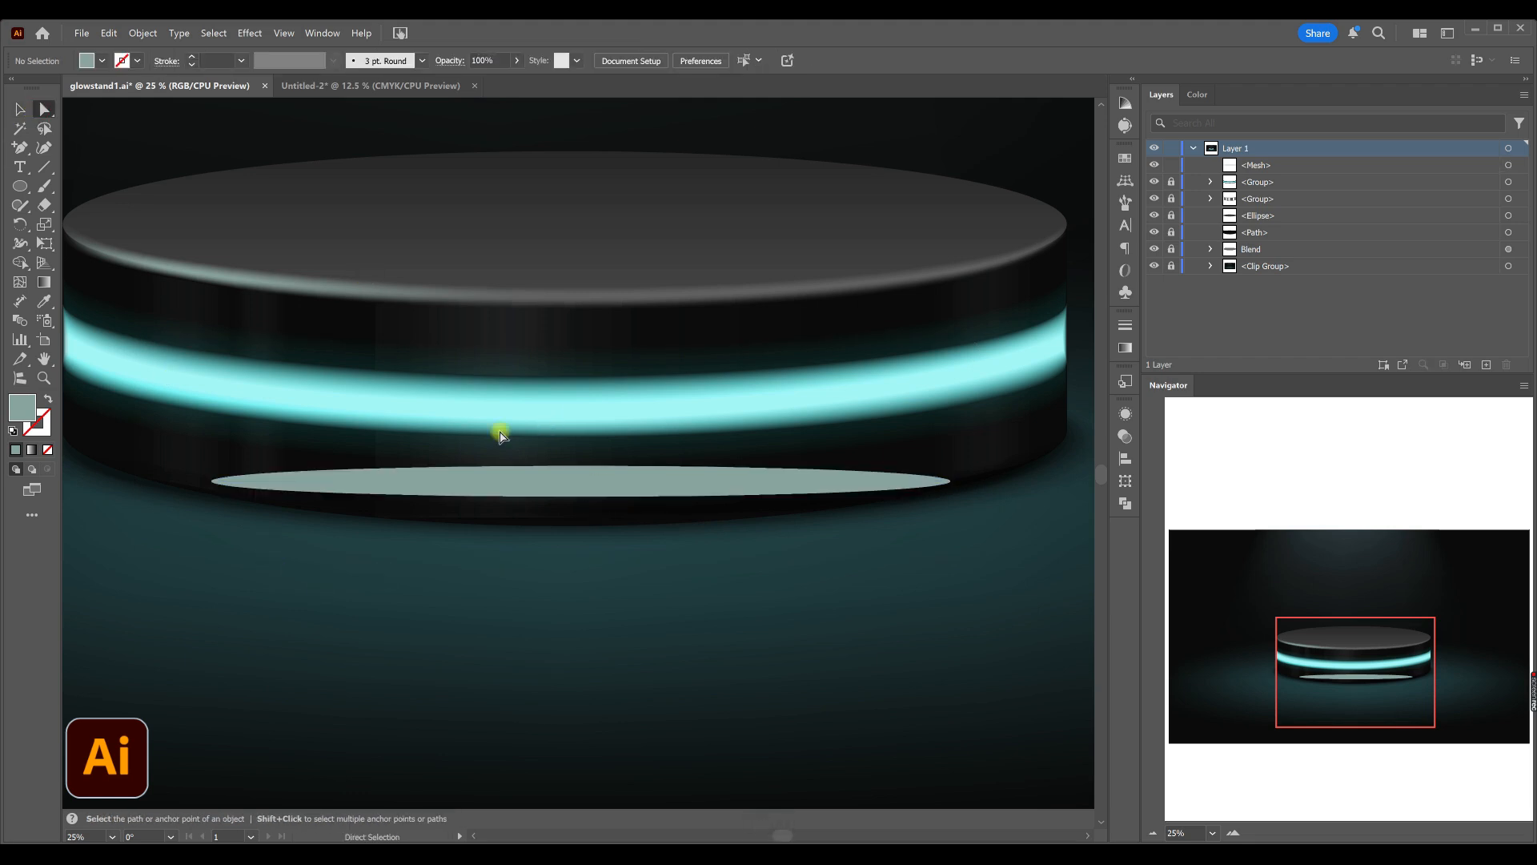
drag(81, 334, 1055, 640)
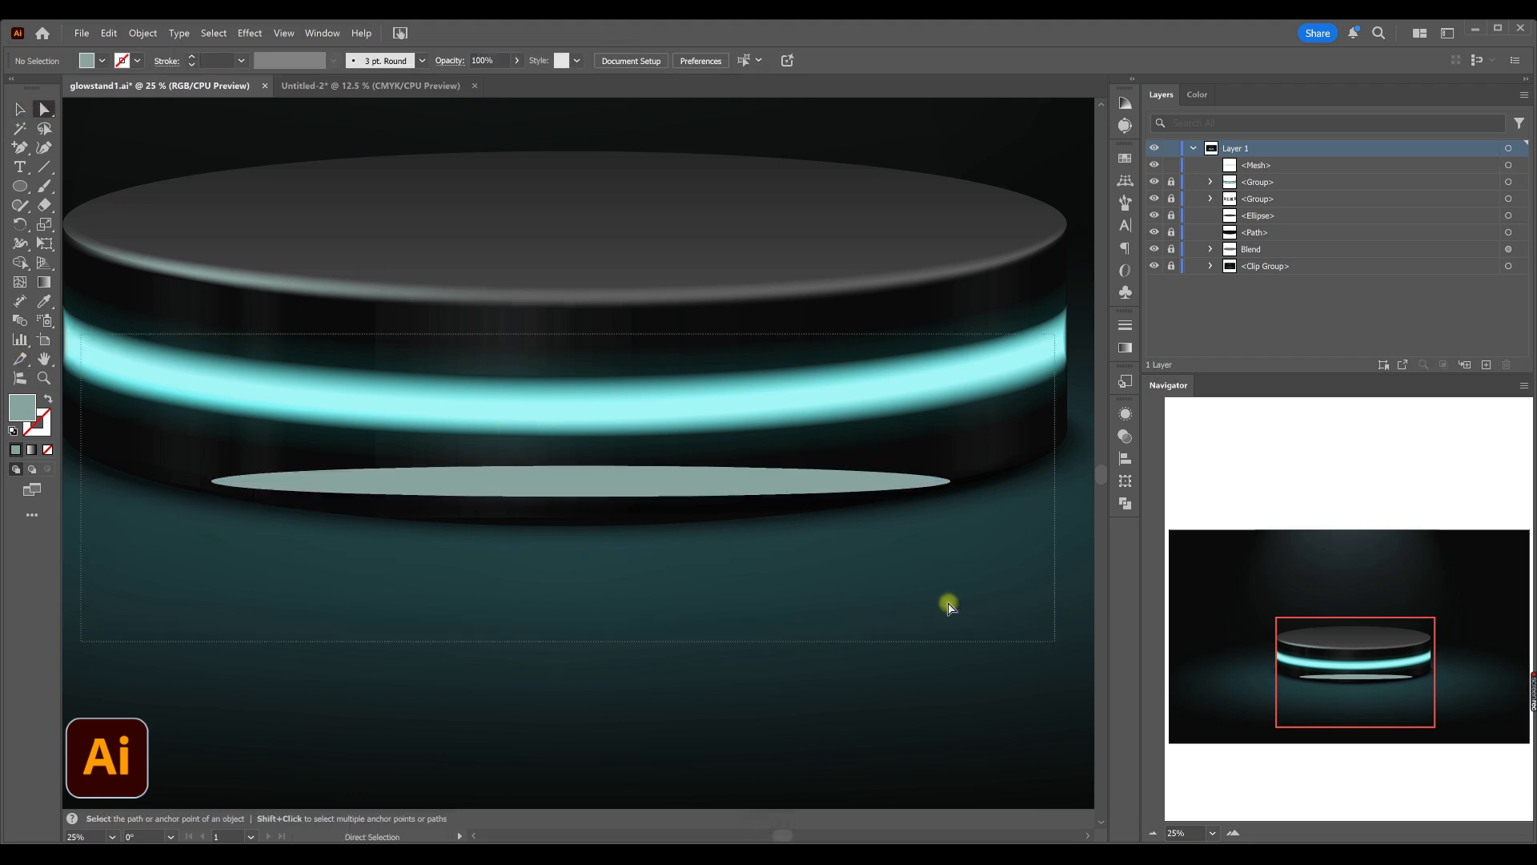
shift+click(581, 482)
click(22, 406)
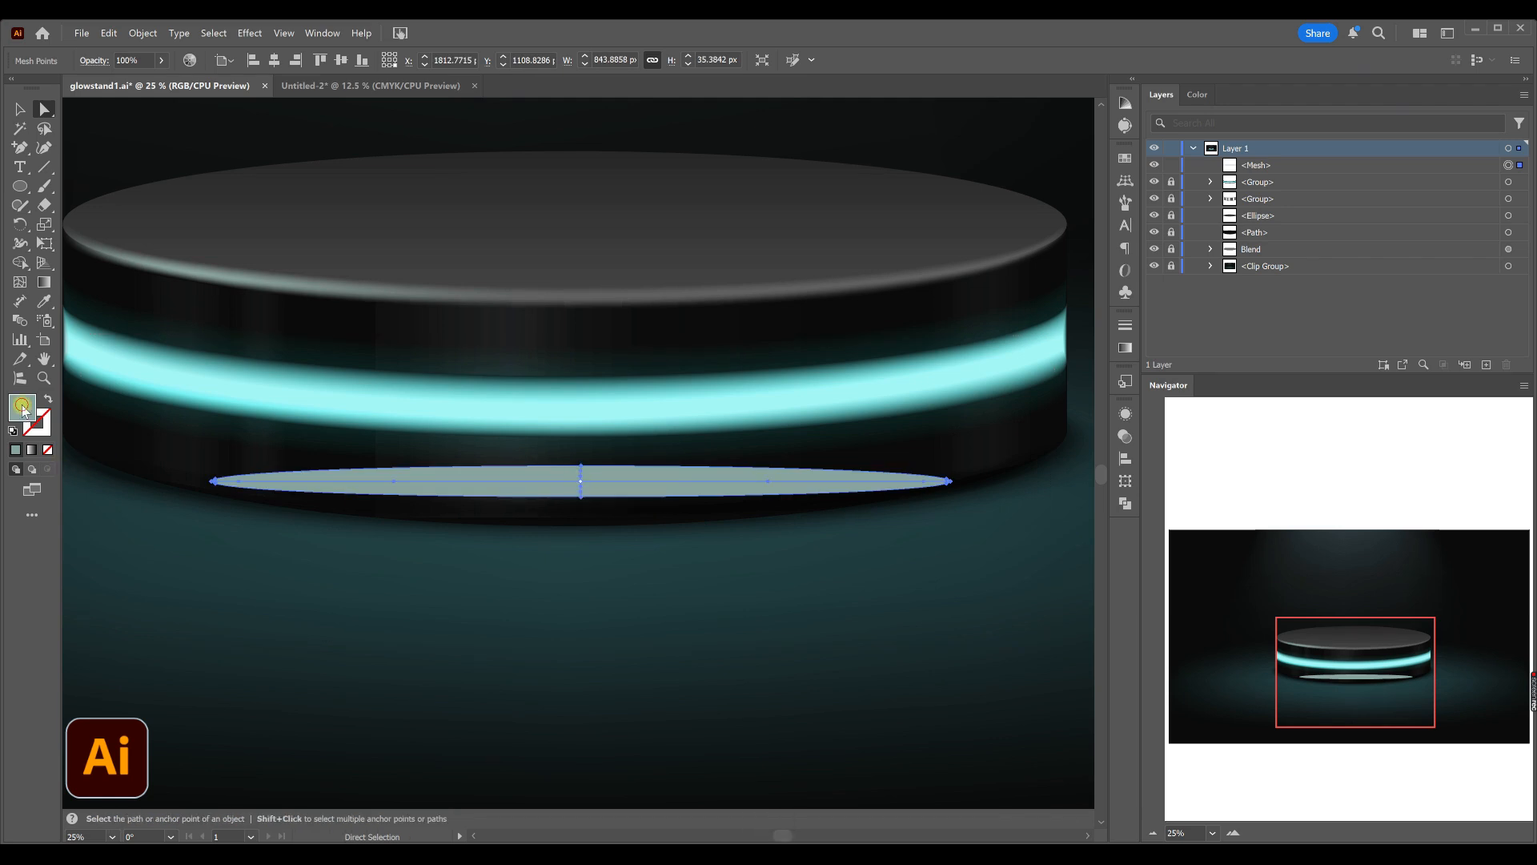
double_click(22, 406)
drag(1117, 628, 1070, 714)
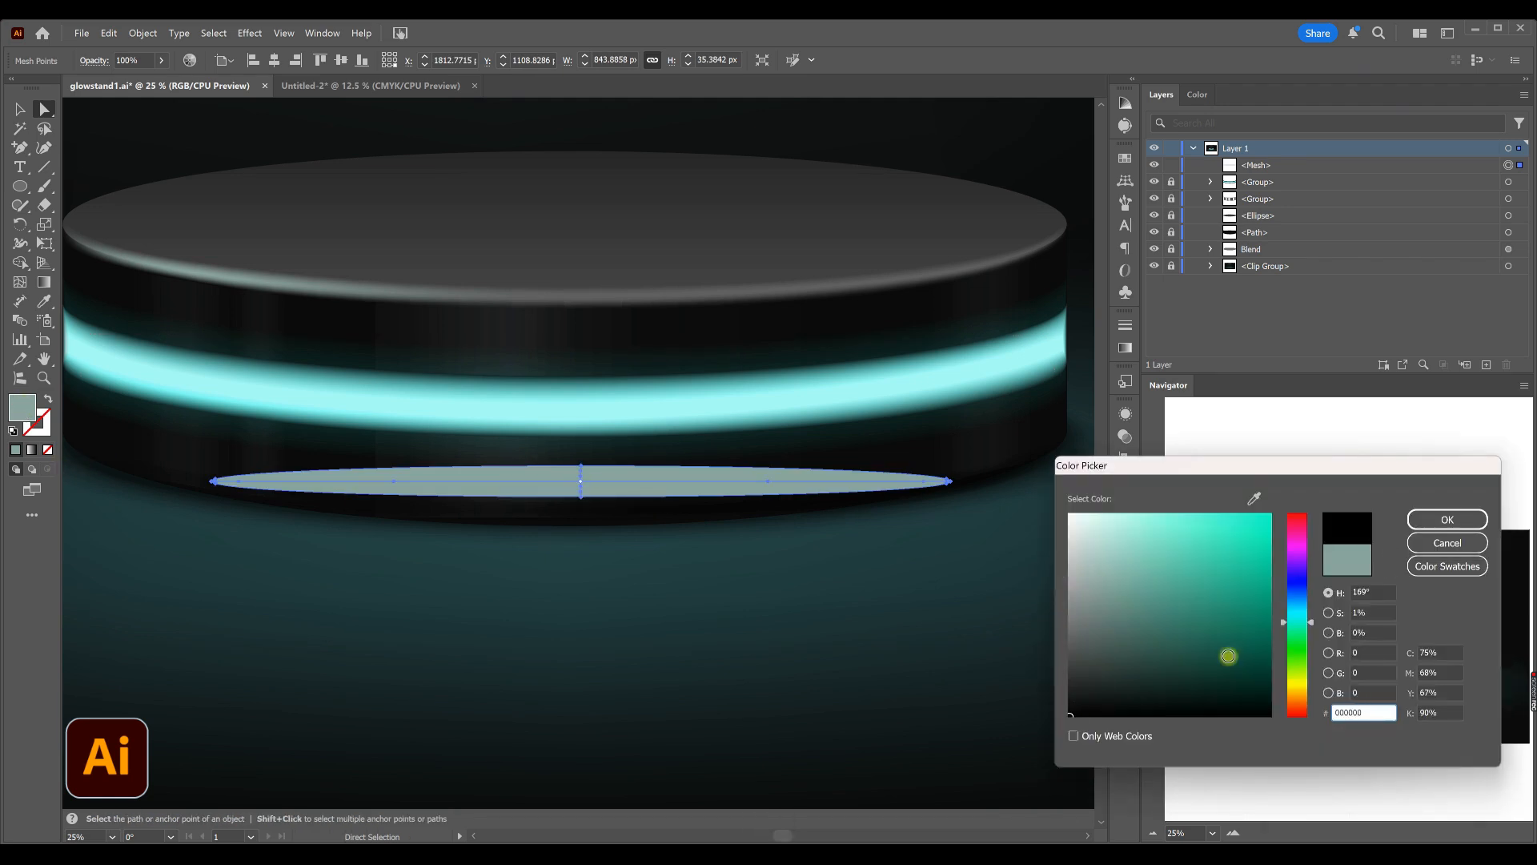
click(1438, 517)
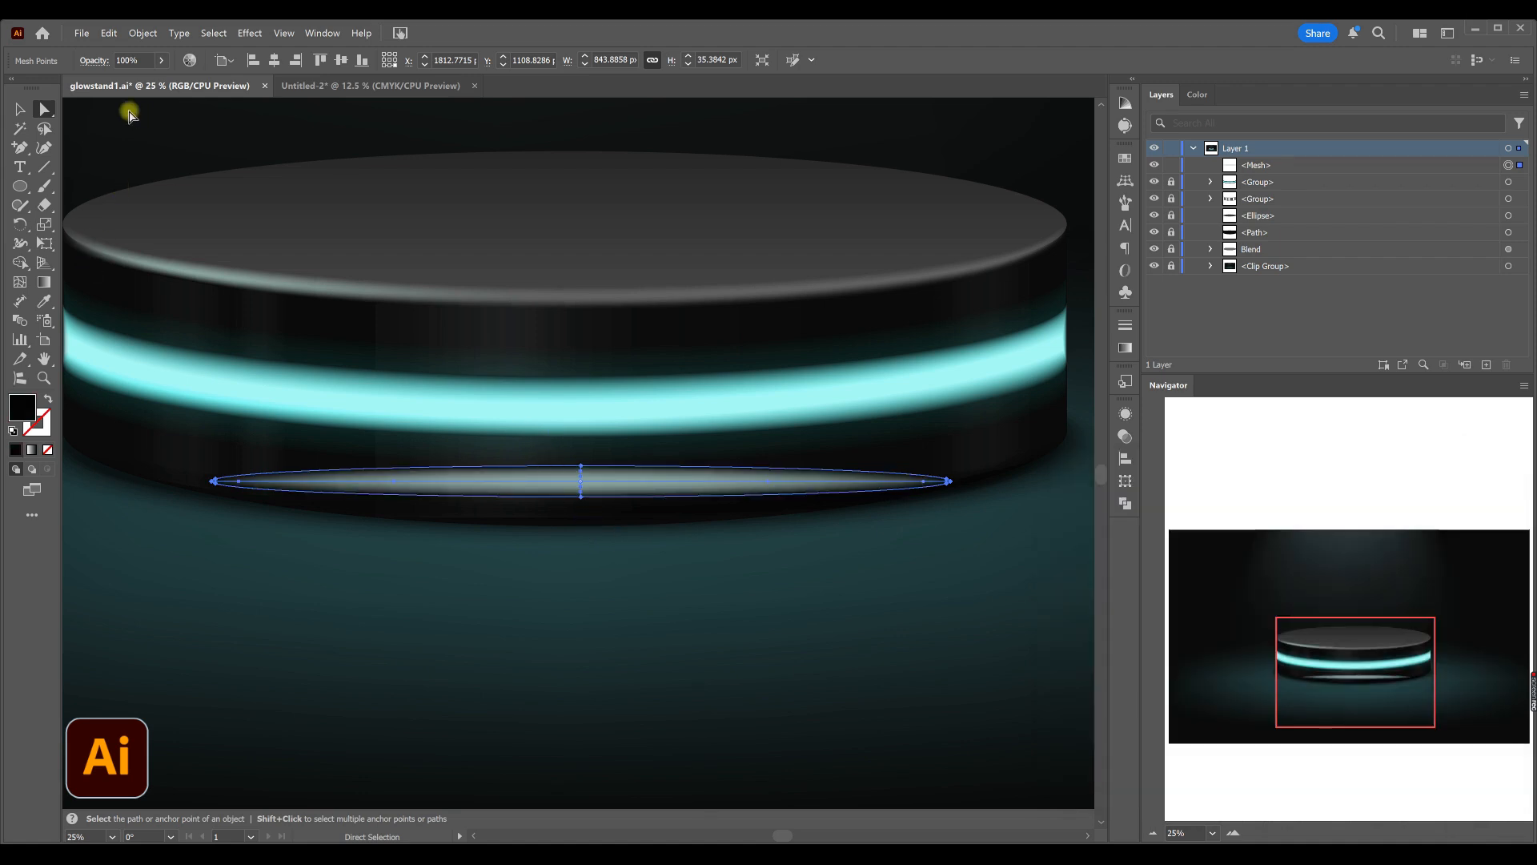
- Warp the flat ellipse mesh with a horizontal Arch envelope at -10% bend and -4% vertical distortion
click(20, 108)
click(613, 492)
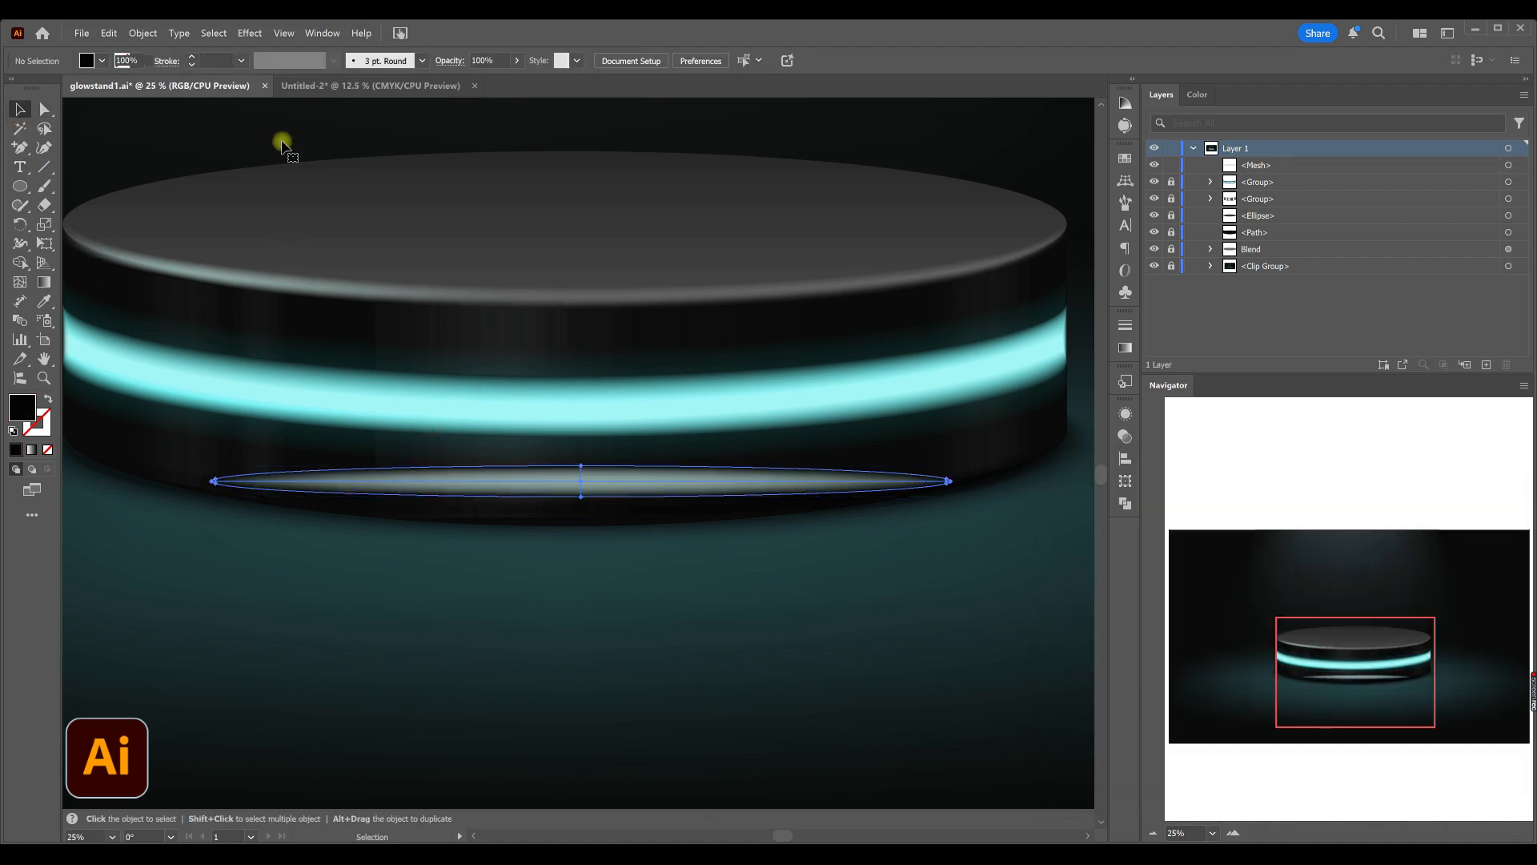
click(144, 33)
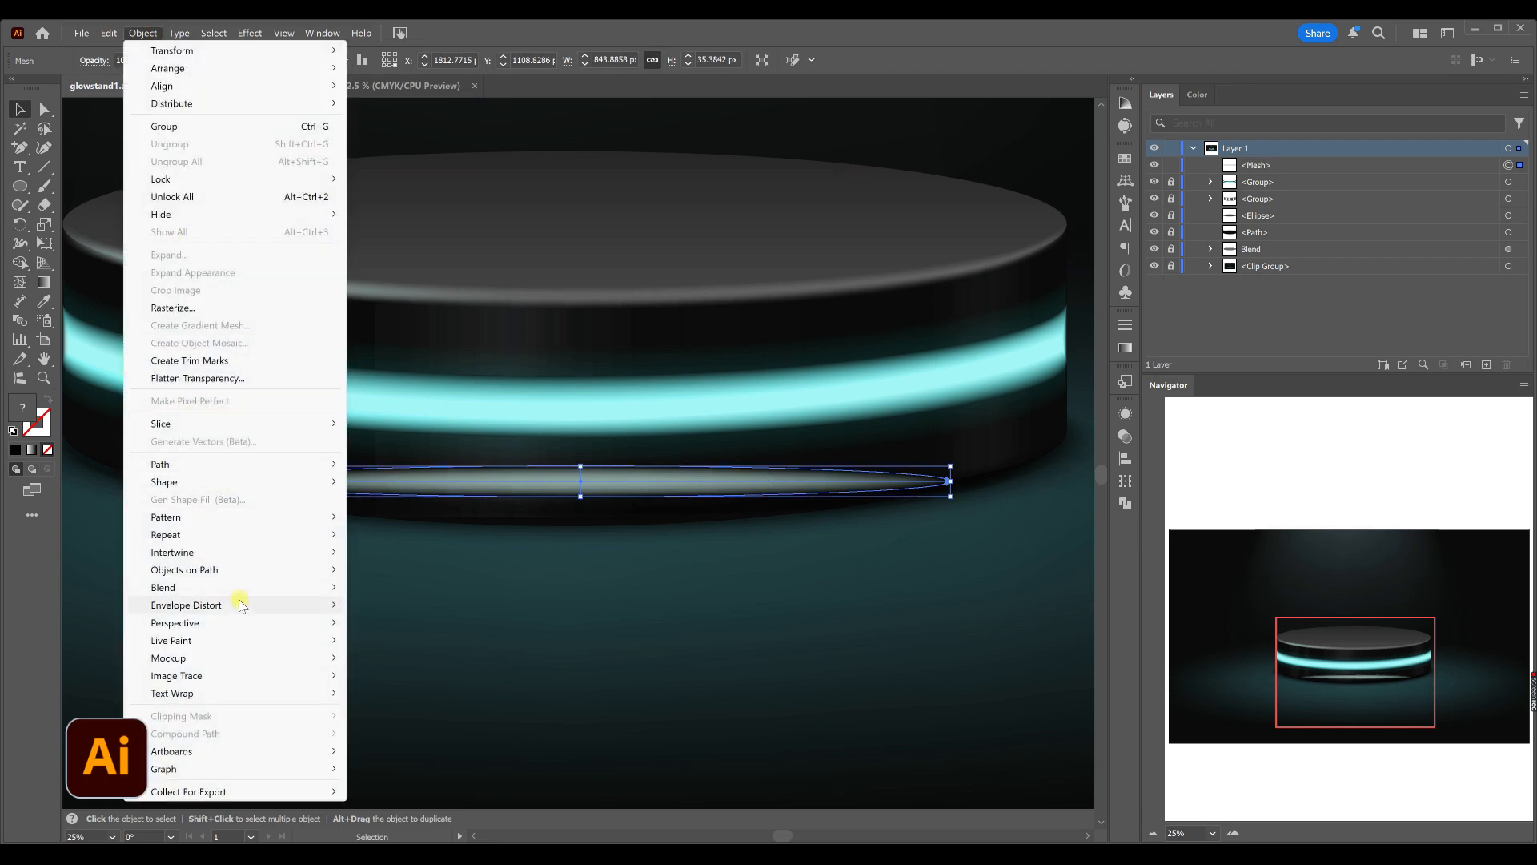
mouse_move(239, 602)
click(445, 609)
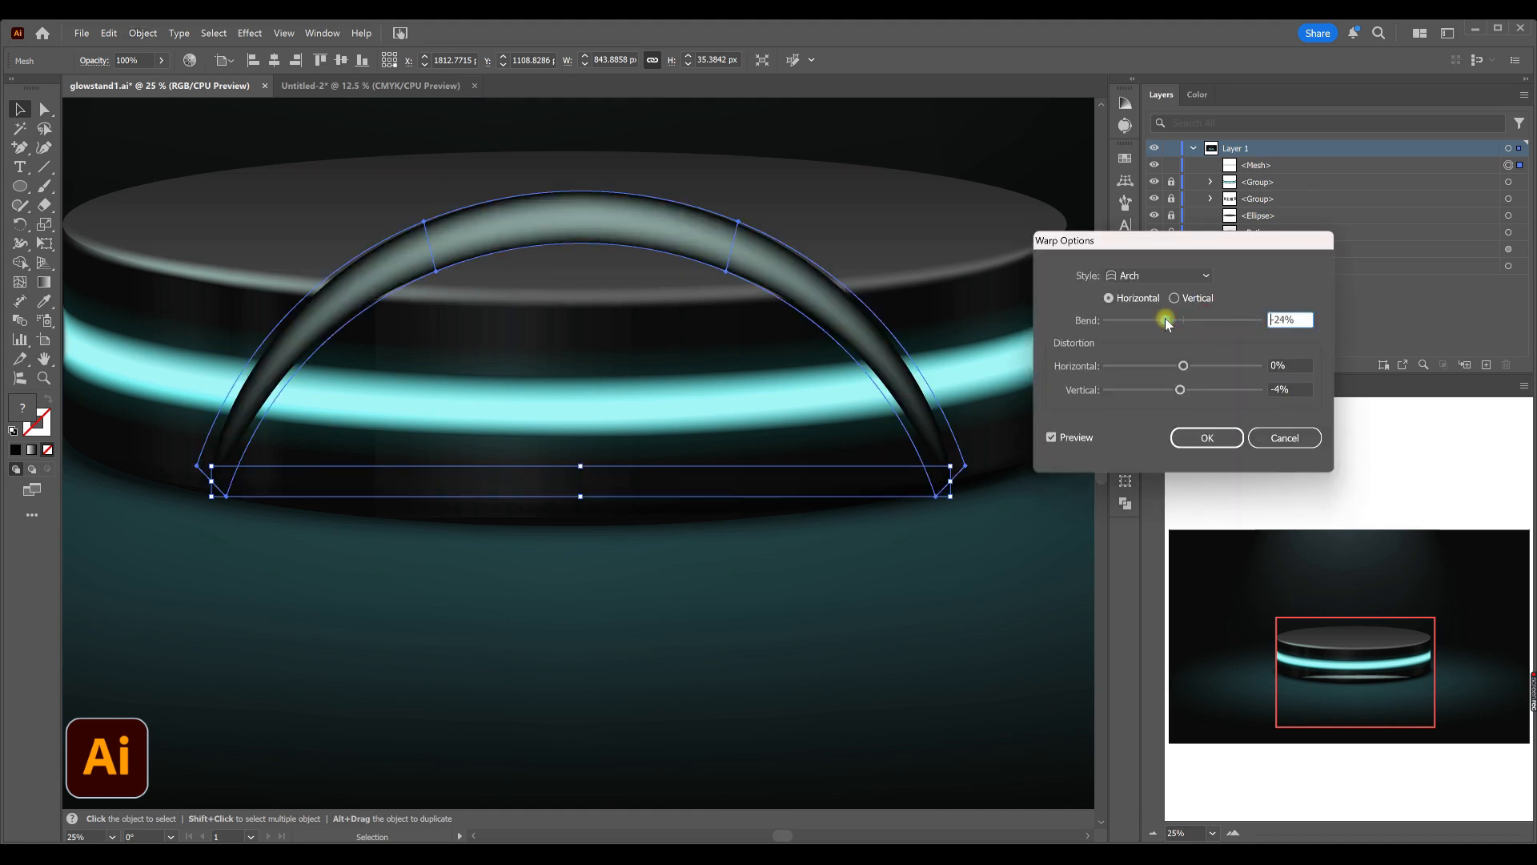
drag(1165, 319, 1176, 320)
click(1173, 275)
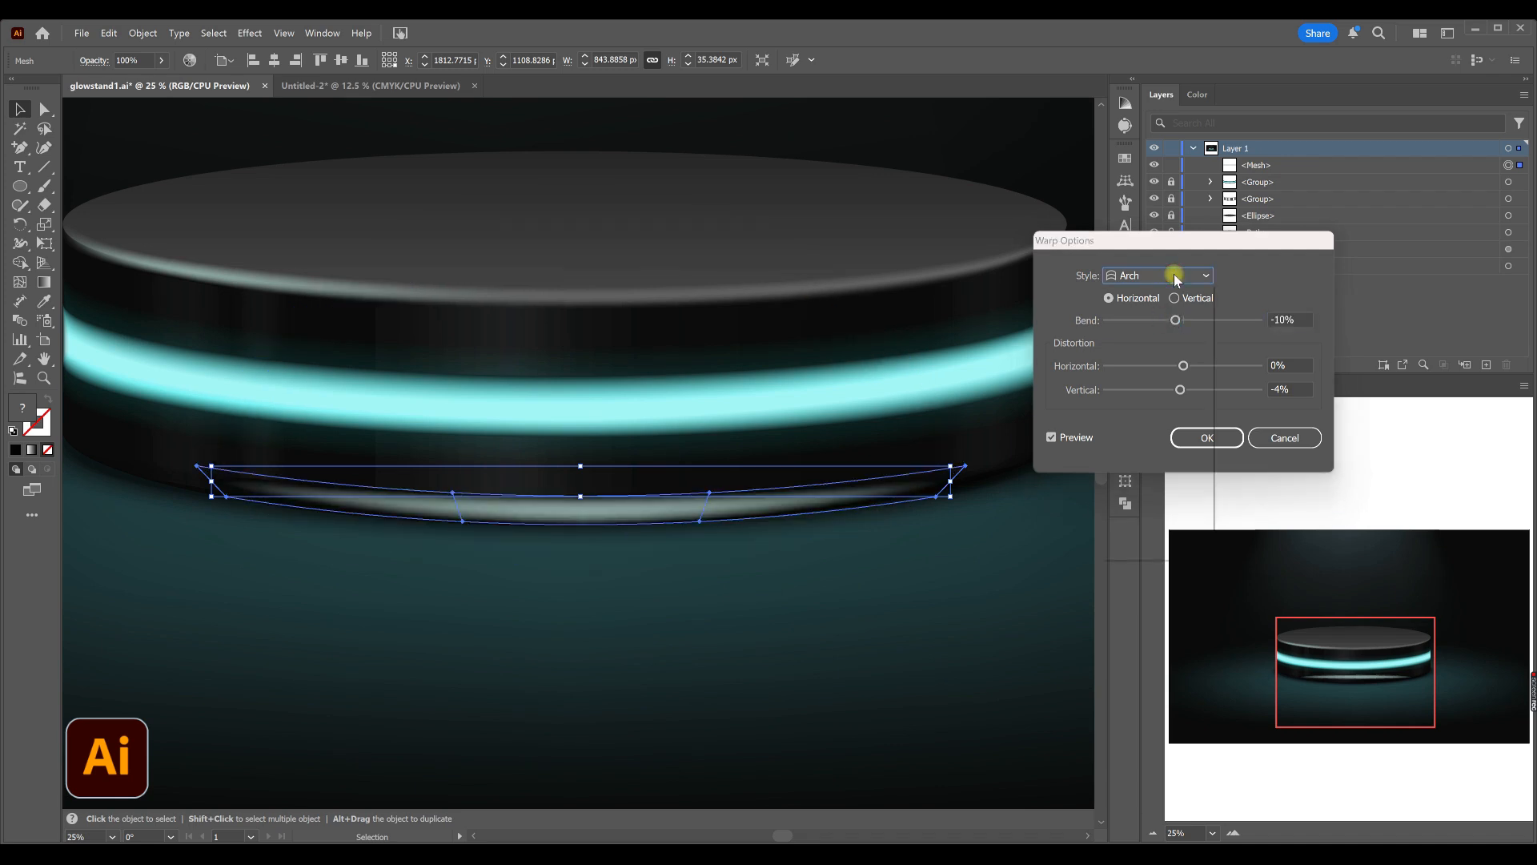
click(1173, 273)
click(1178, 439)
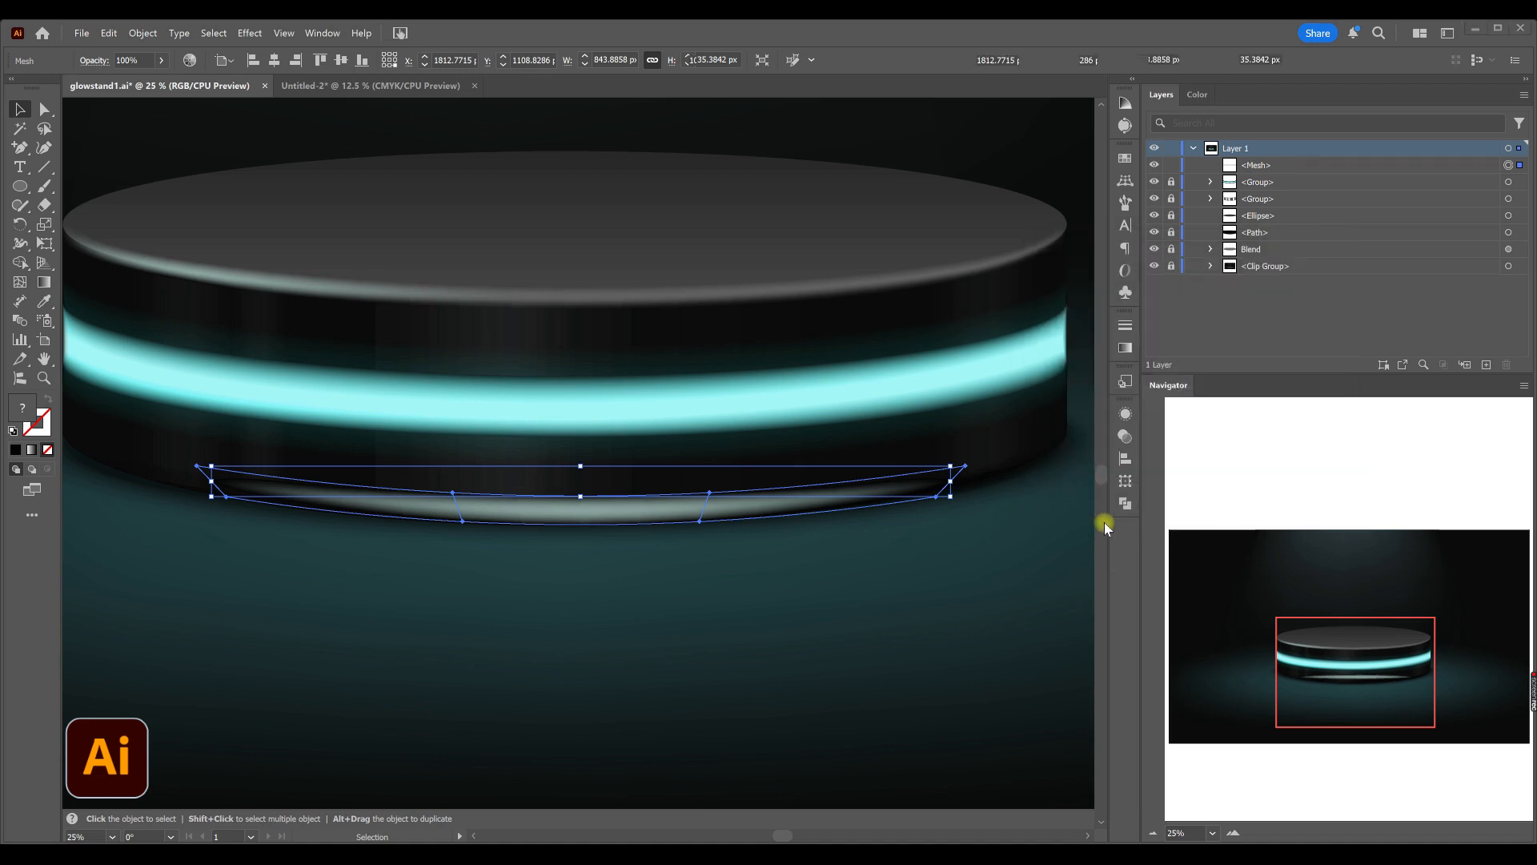
click(737, 606)
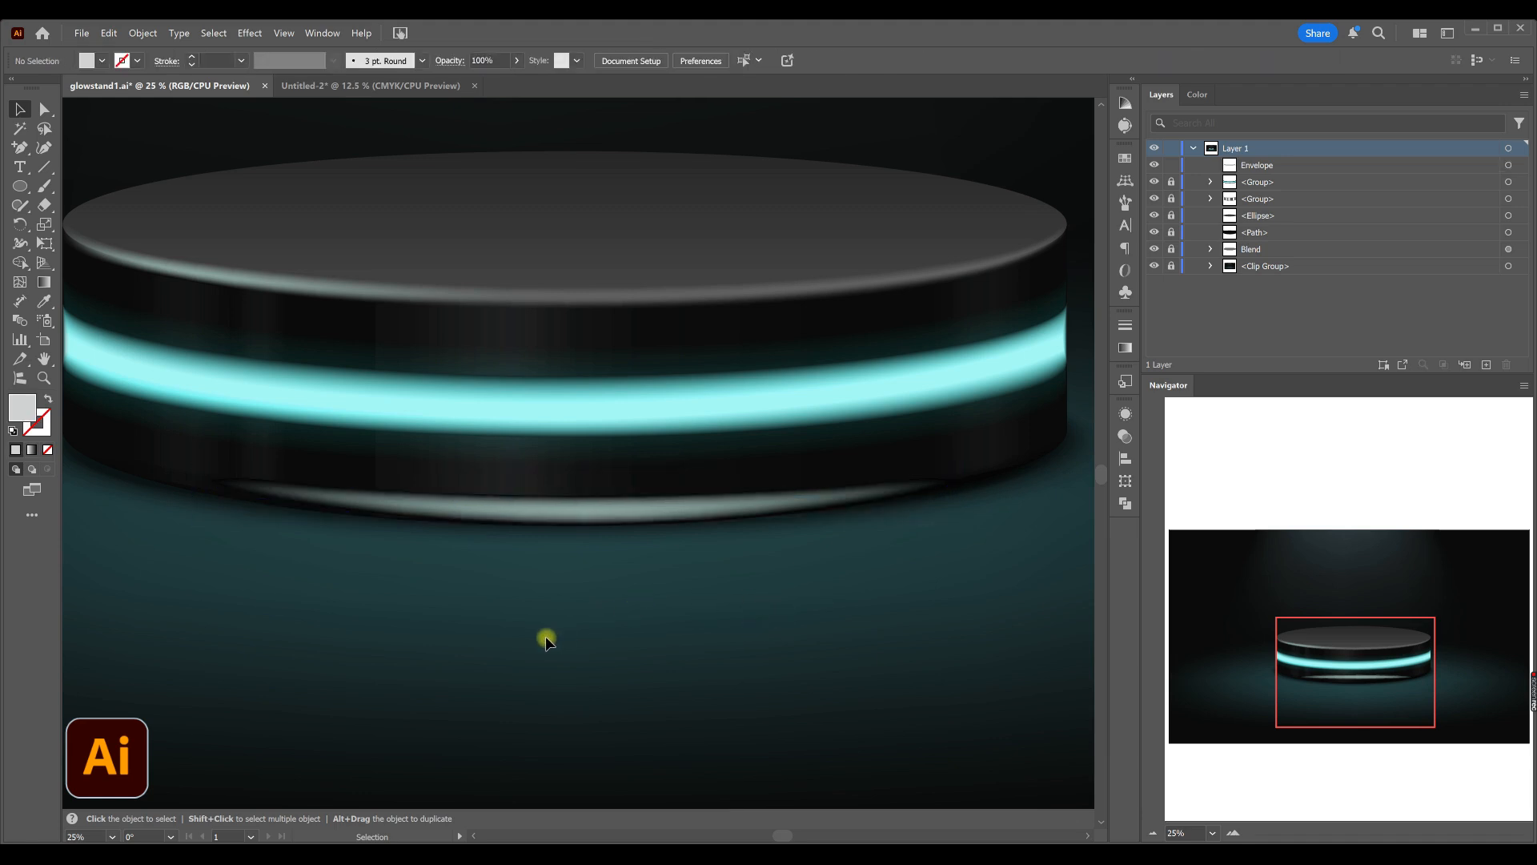
- Reshape the warped reflection's ends by pulling the lower envelope corners outward and the upper corners inward to follow the podium's bottom edge
click(586, 515)
click(44, 109)
drag(935, 499, 966, 494)
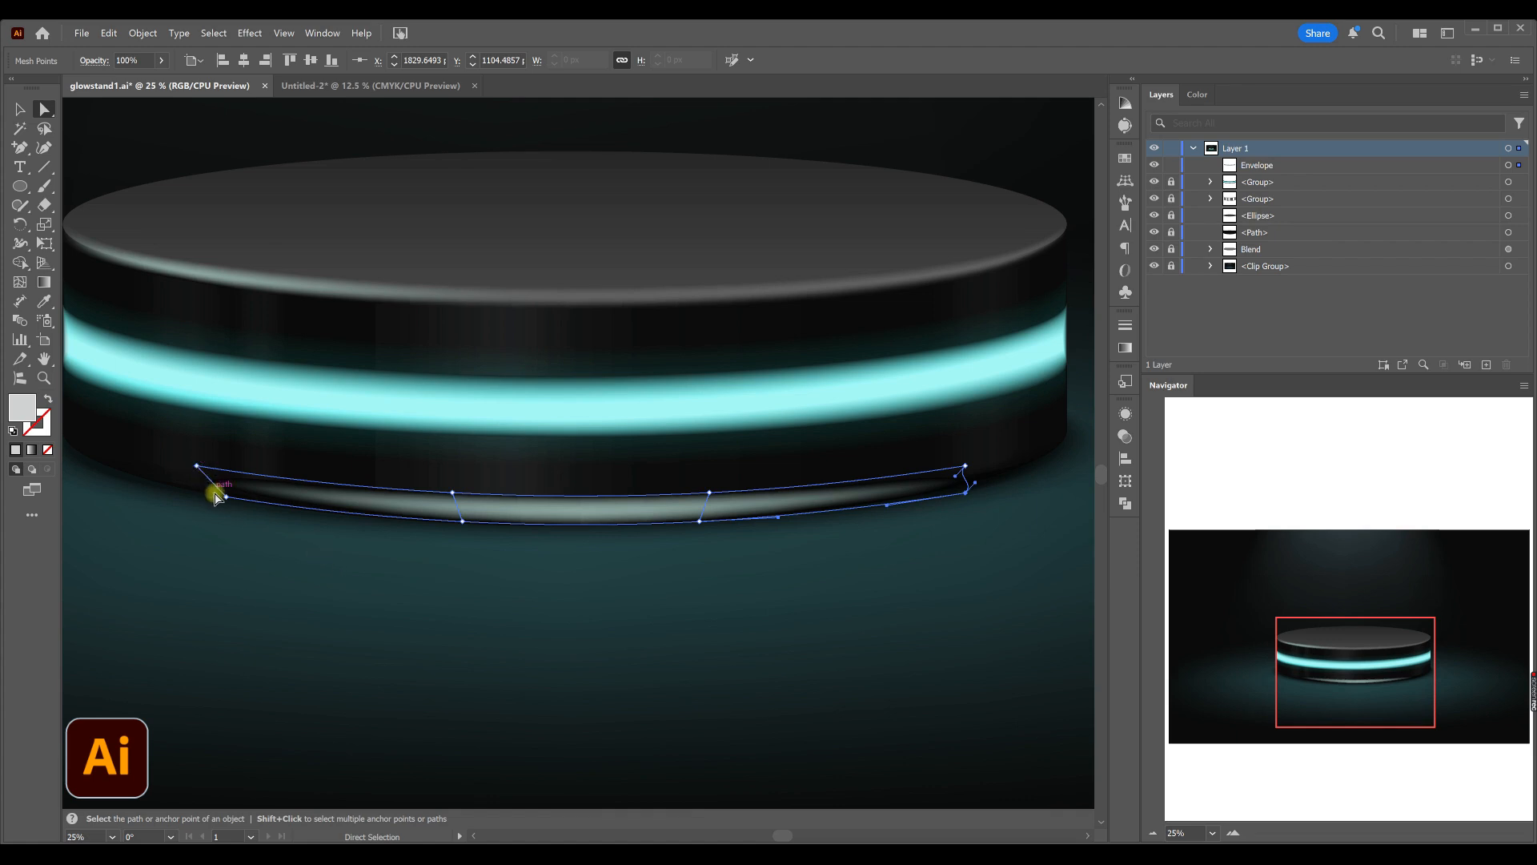
drag(227, 498, 189, 497)
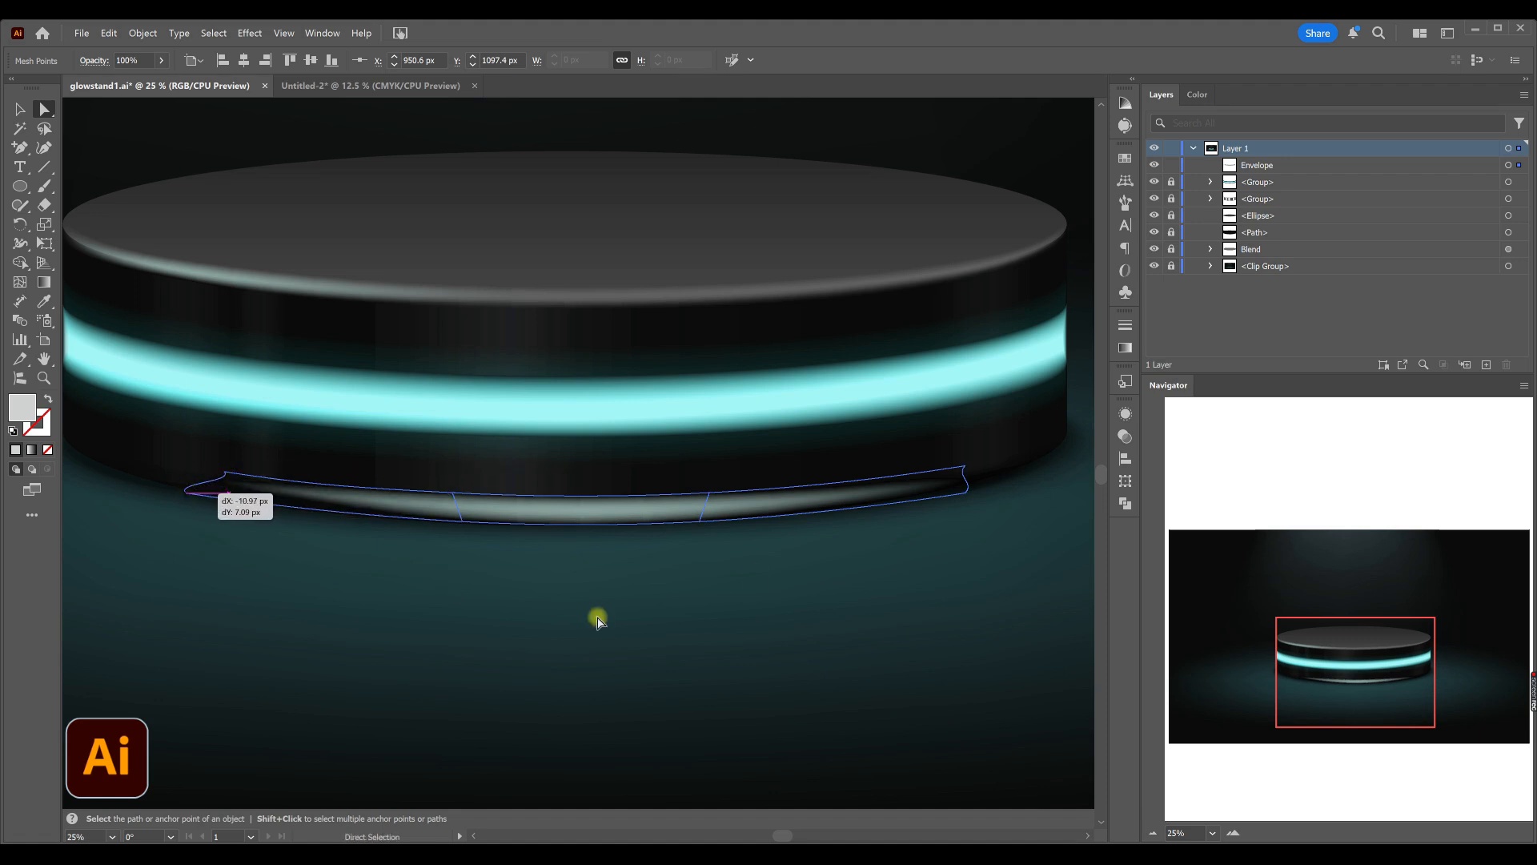
drag(960, 468, 941, 474)
- Expand the reflection's envelope with both Object and Fill included
click(1509, 165)
click(144, 33)
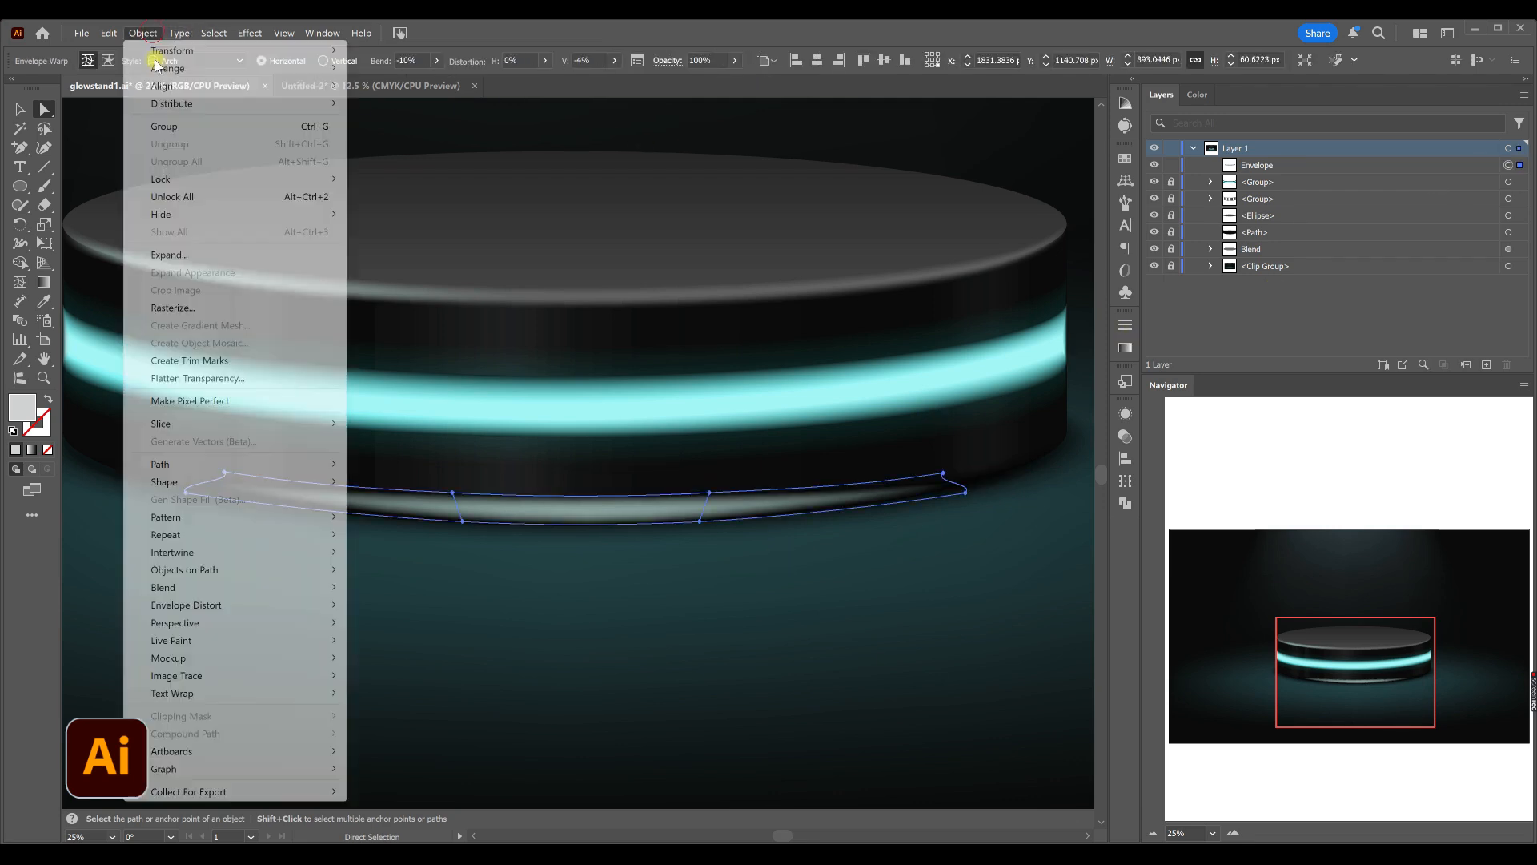
click(190, 266)
click(680, 454)
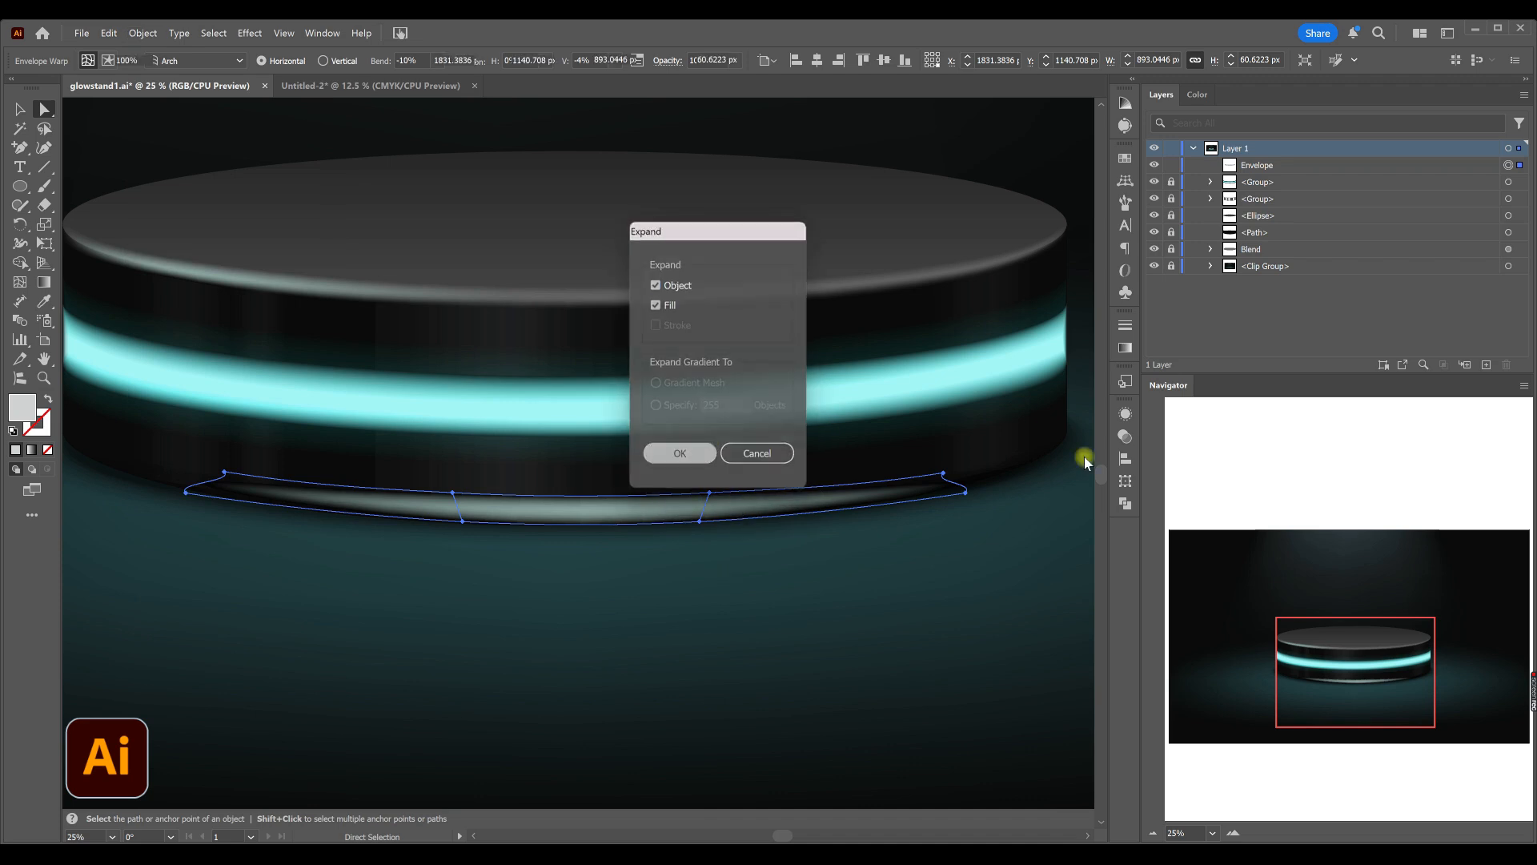
- Try the Screen and Overlay blending modes on the expanded reflection and settle on Color Dodge
click(1127, 435)
click(939, 432)
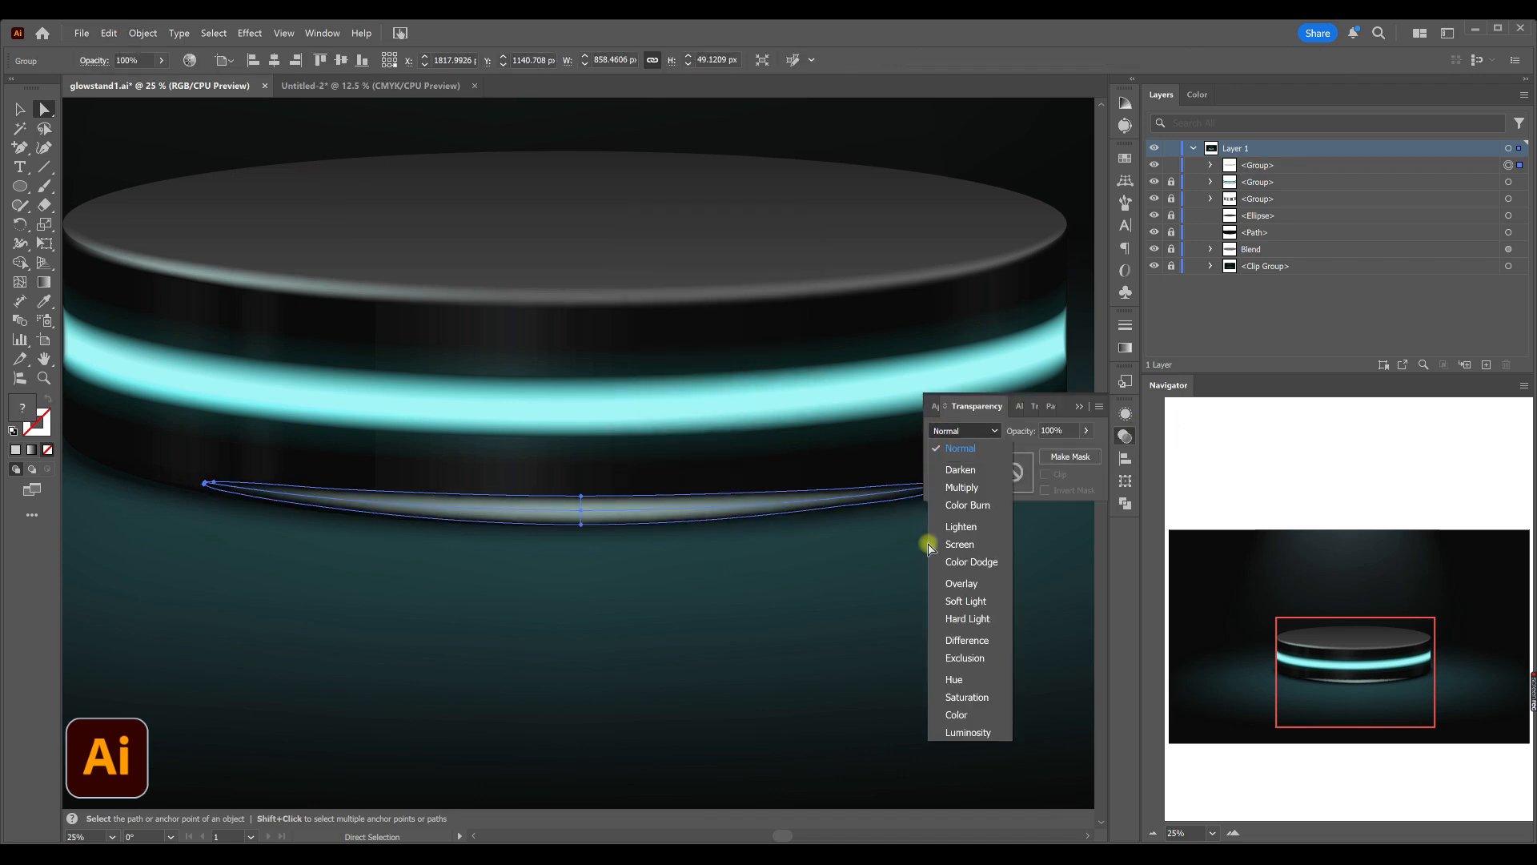
click(952, 545)
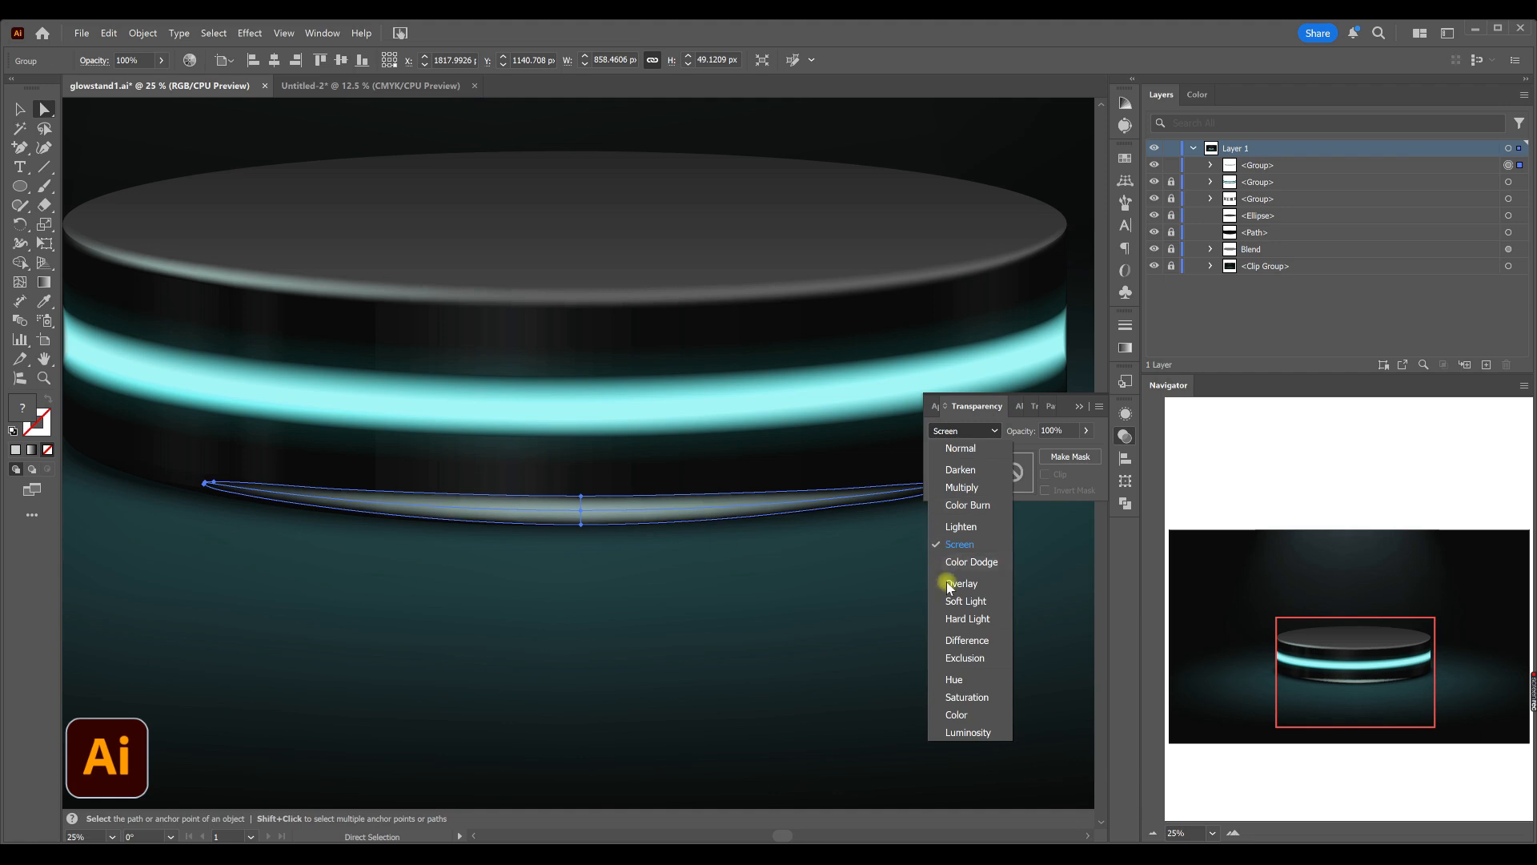
click(947, 582)
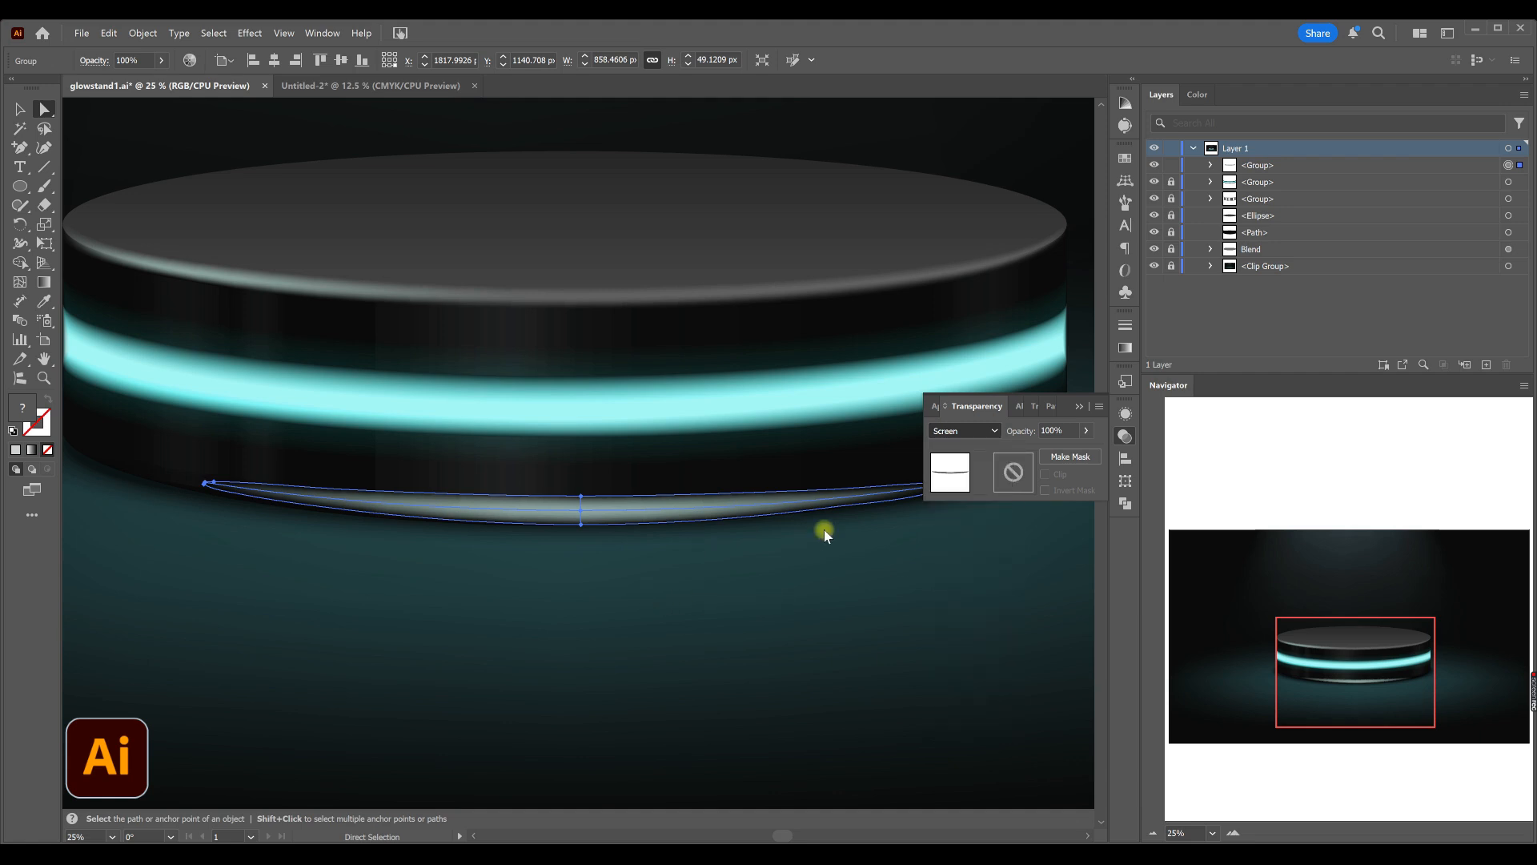
click(962, 430)
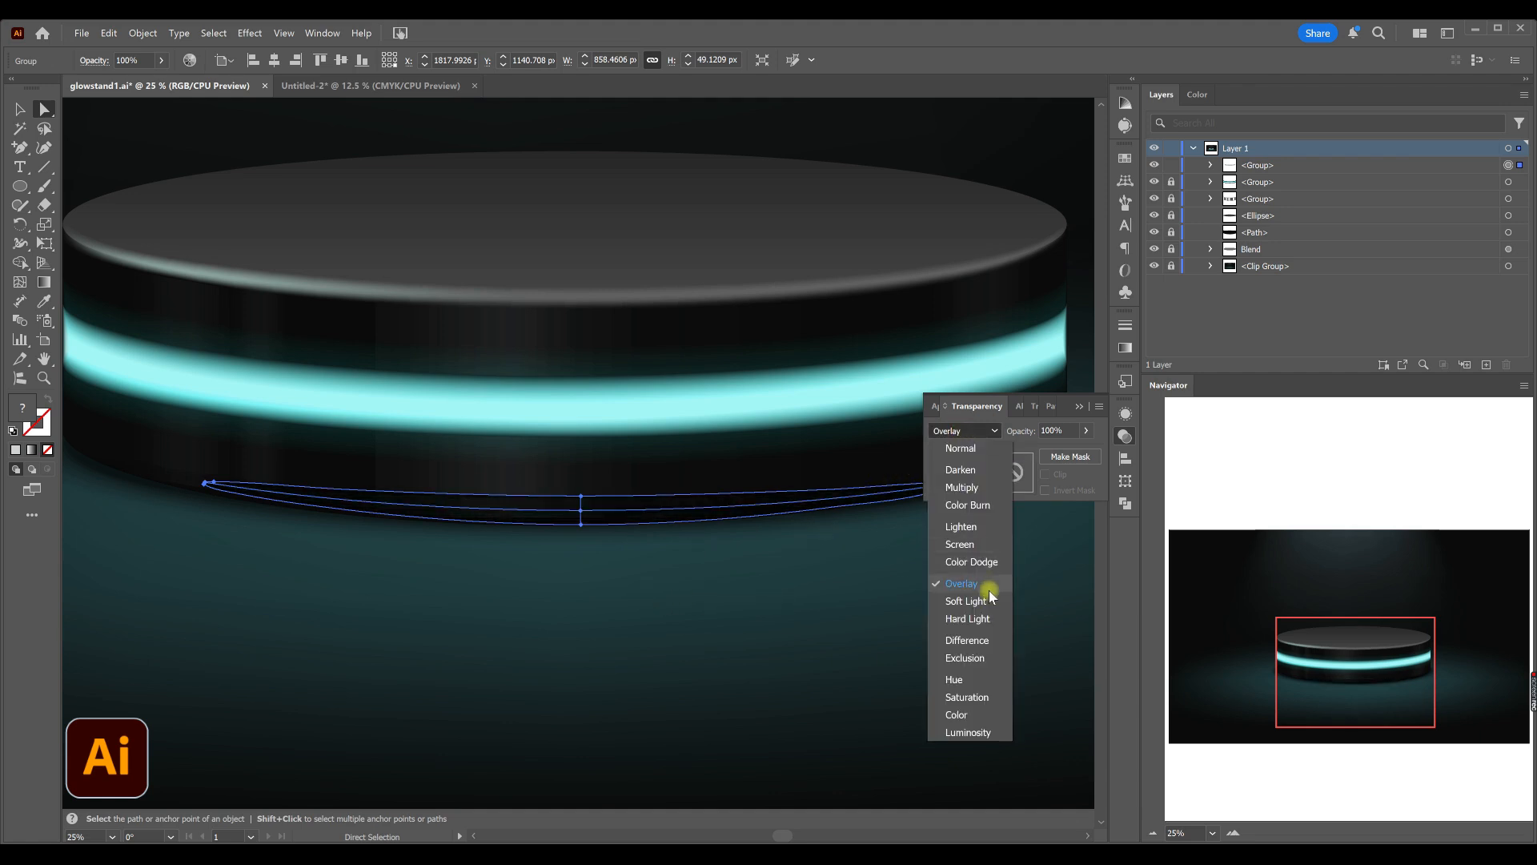
click(642, 583)
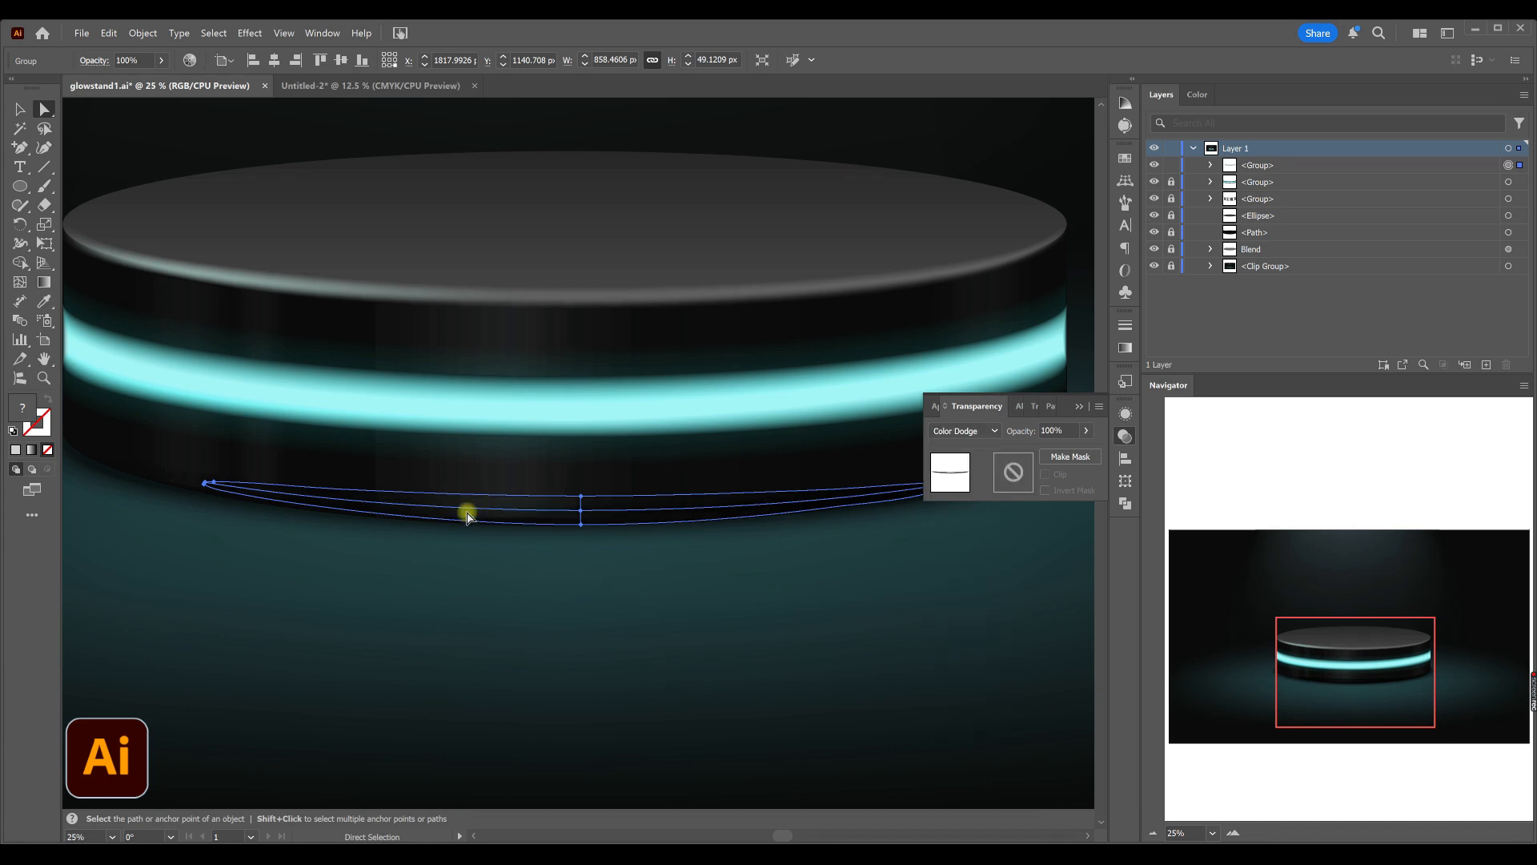
- Recolor the reflection's center mesh point to pale mint #BCEDE4
click(581, 512)
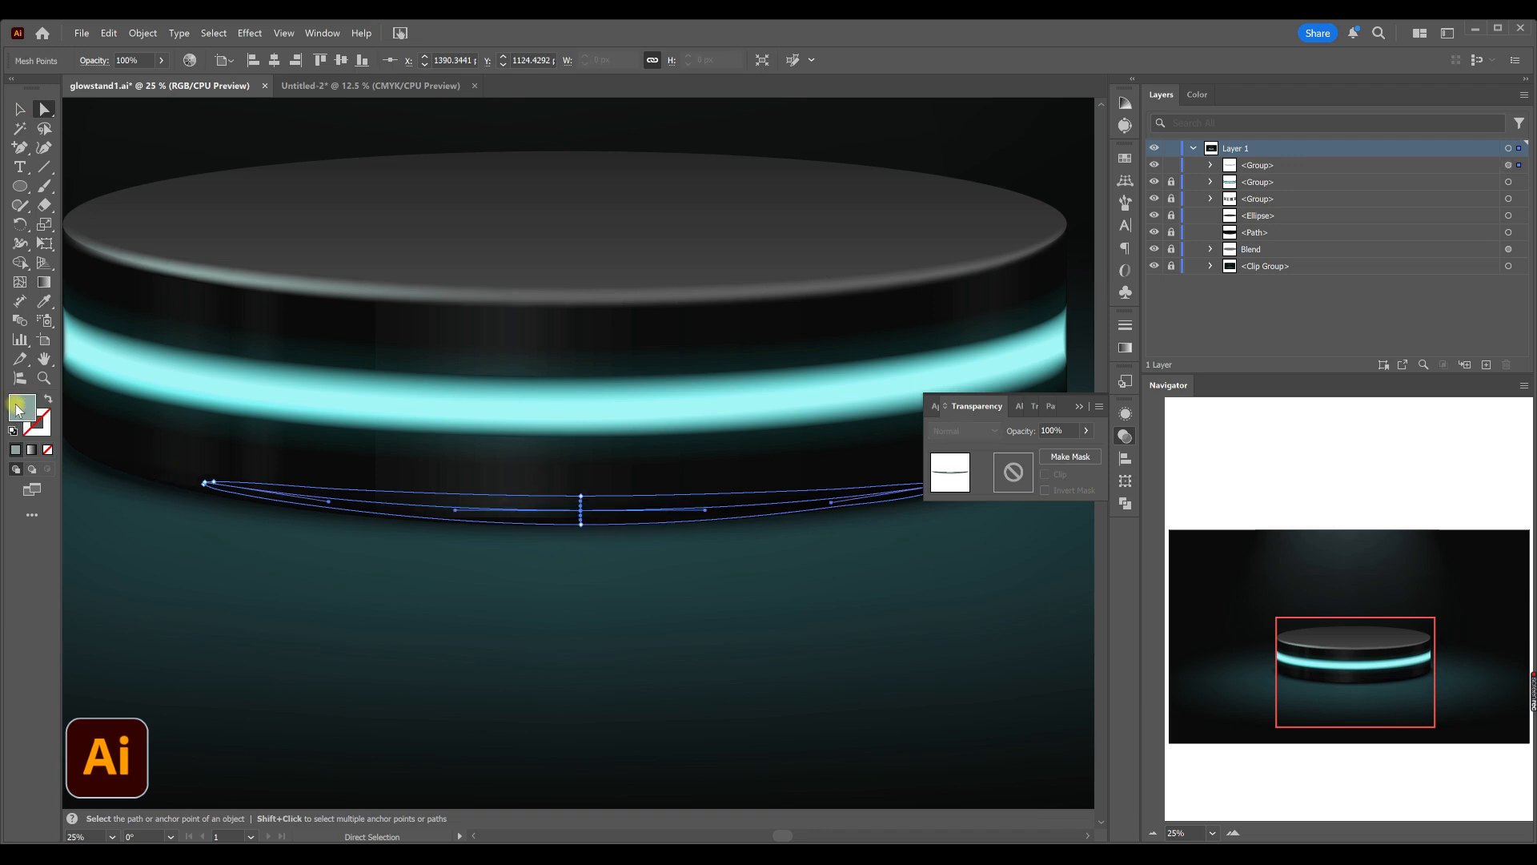
double_click(17, 410)
click(1109, 526)
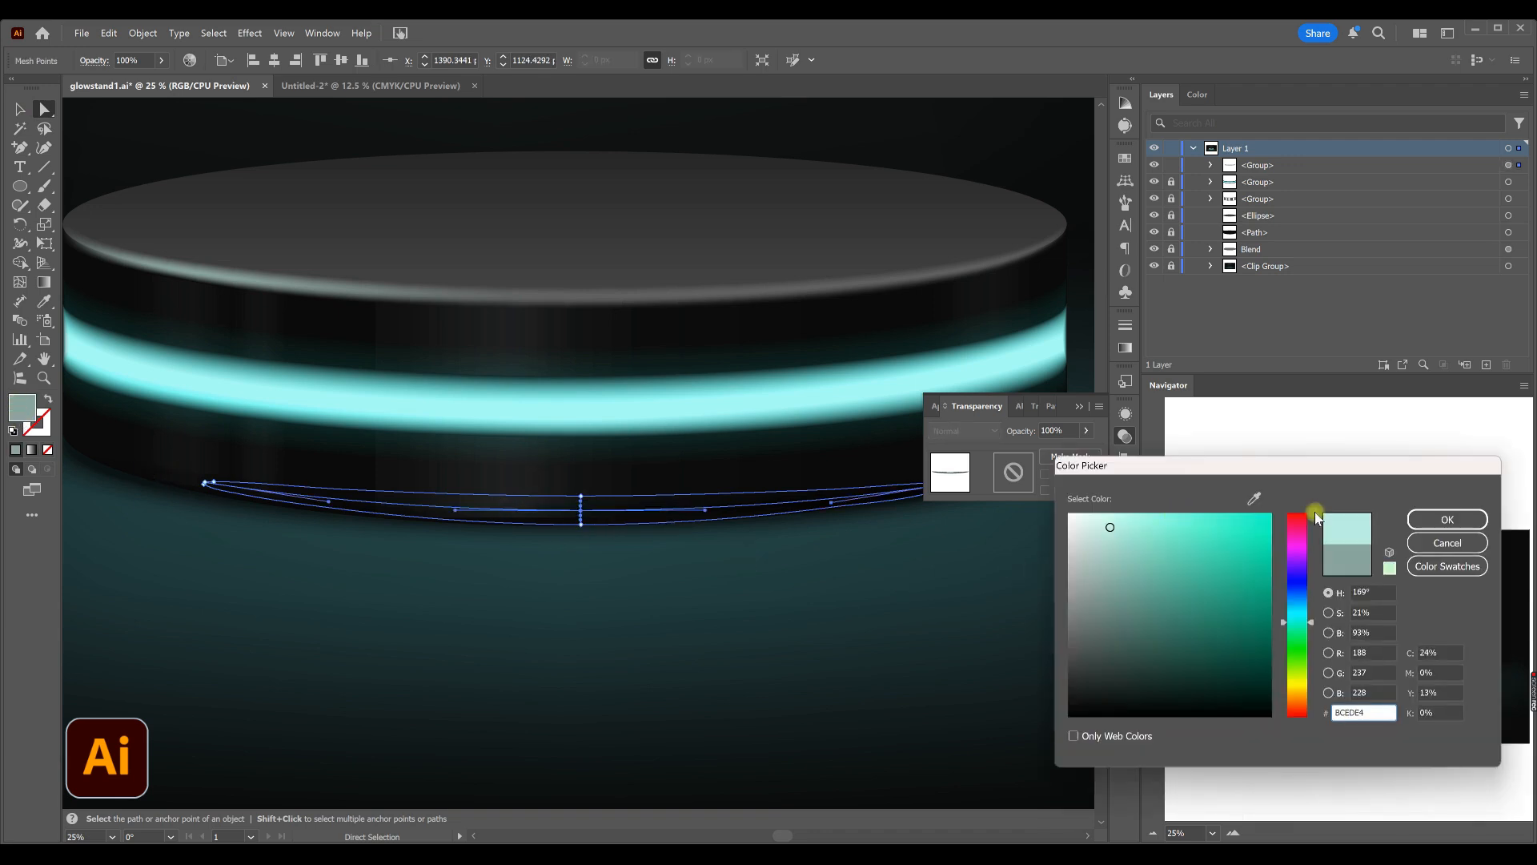
key(Return)
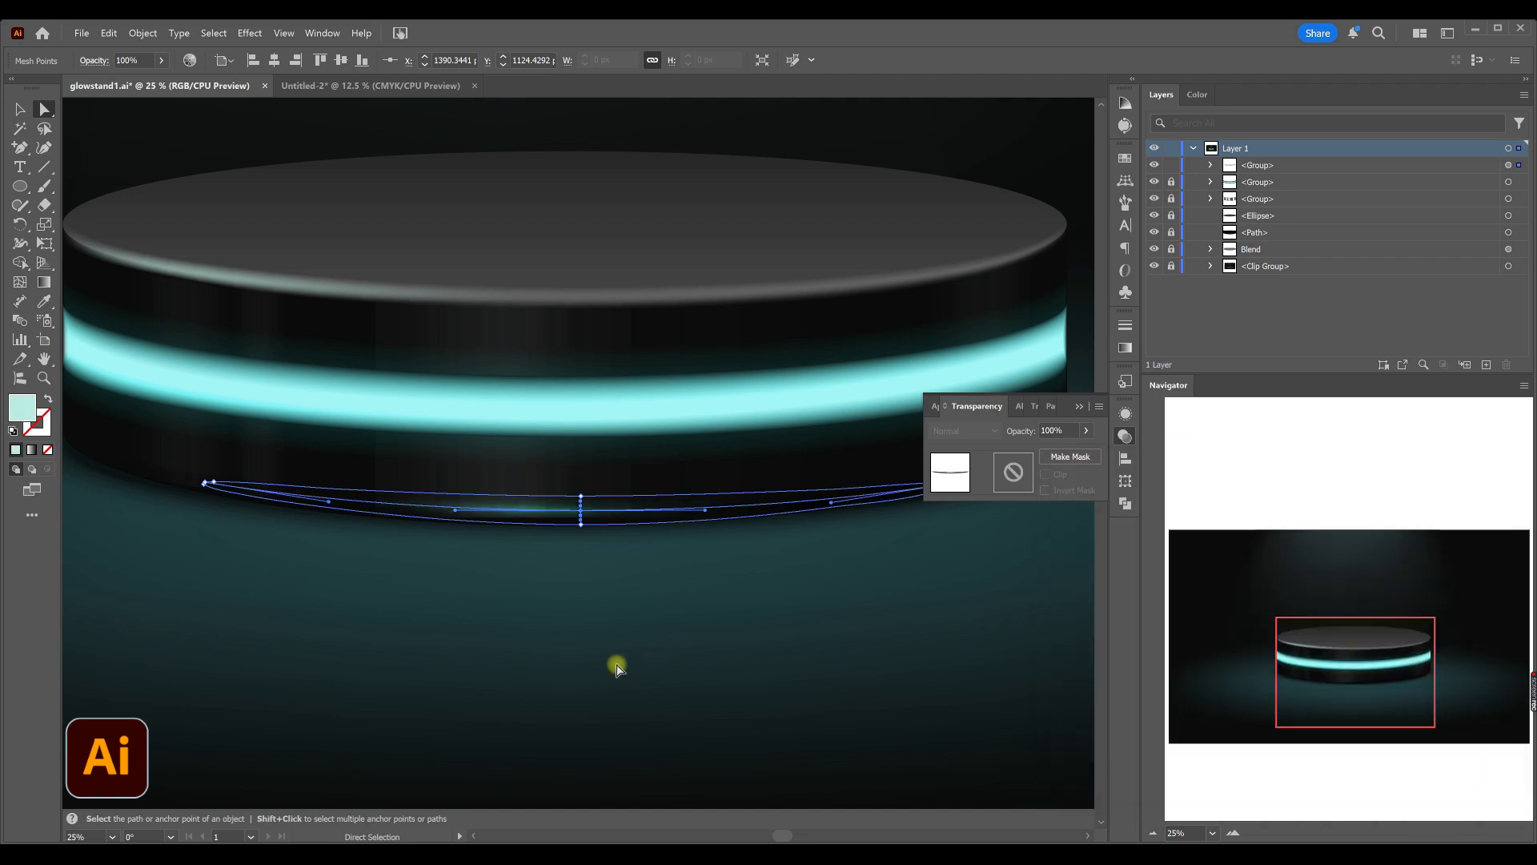
click(1123, 439)
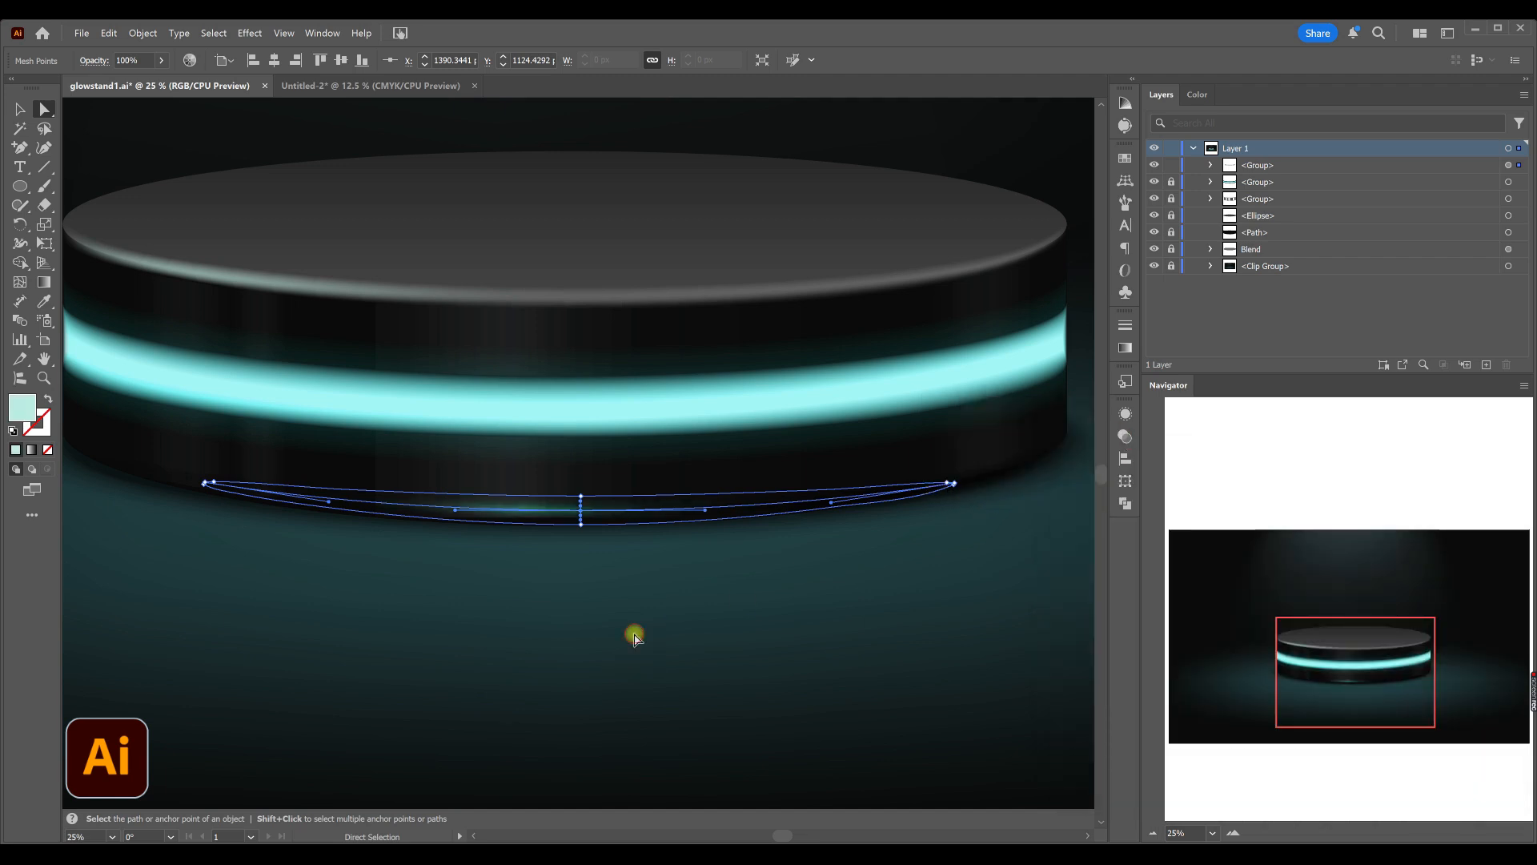
click(632, 634)
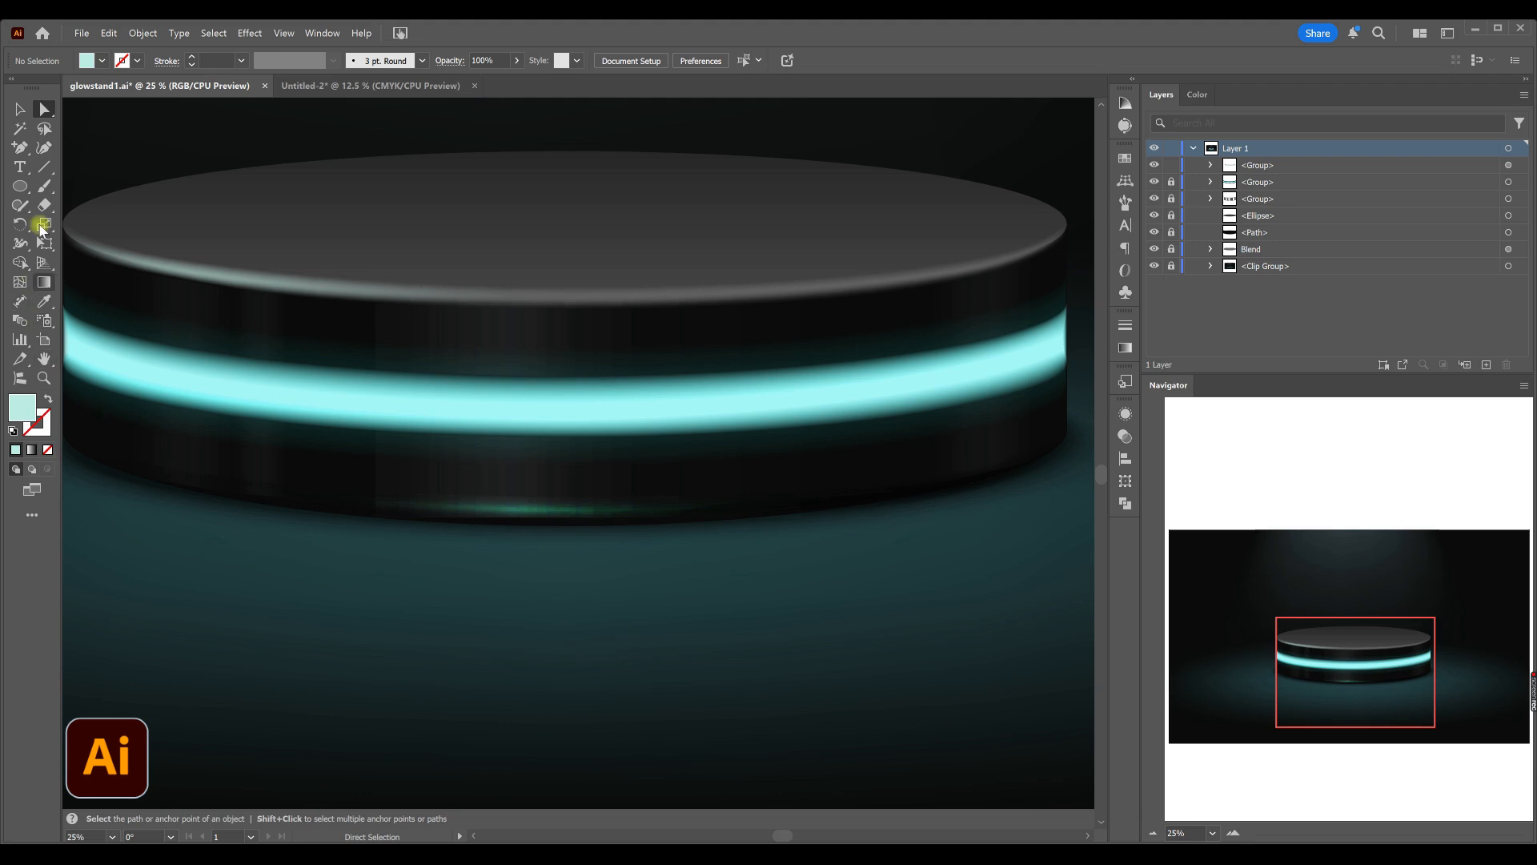
- Scale the reflection up from its center to about 939 by 54 px
click(23, 111)
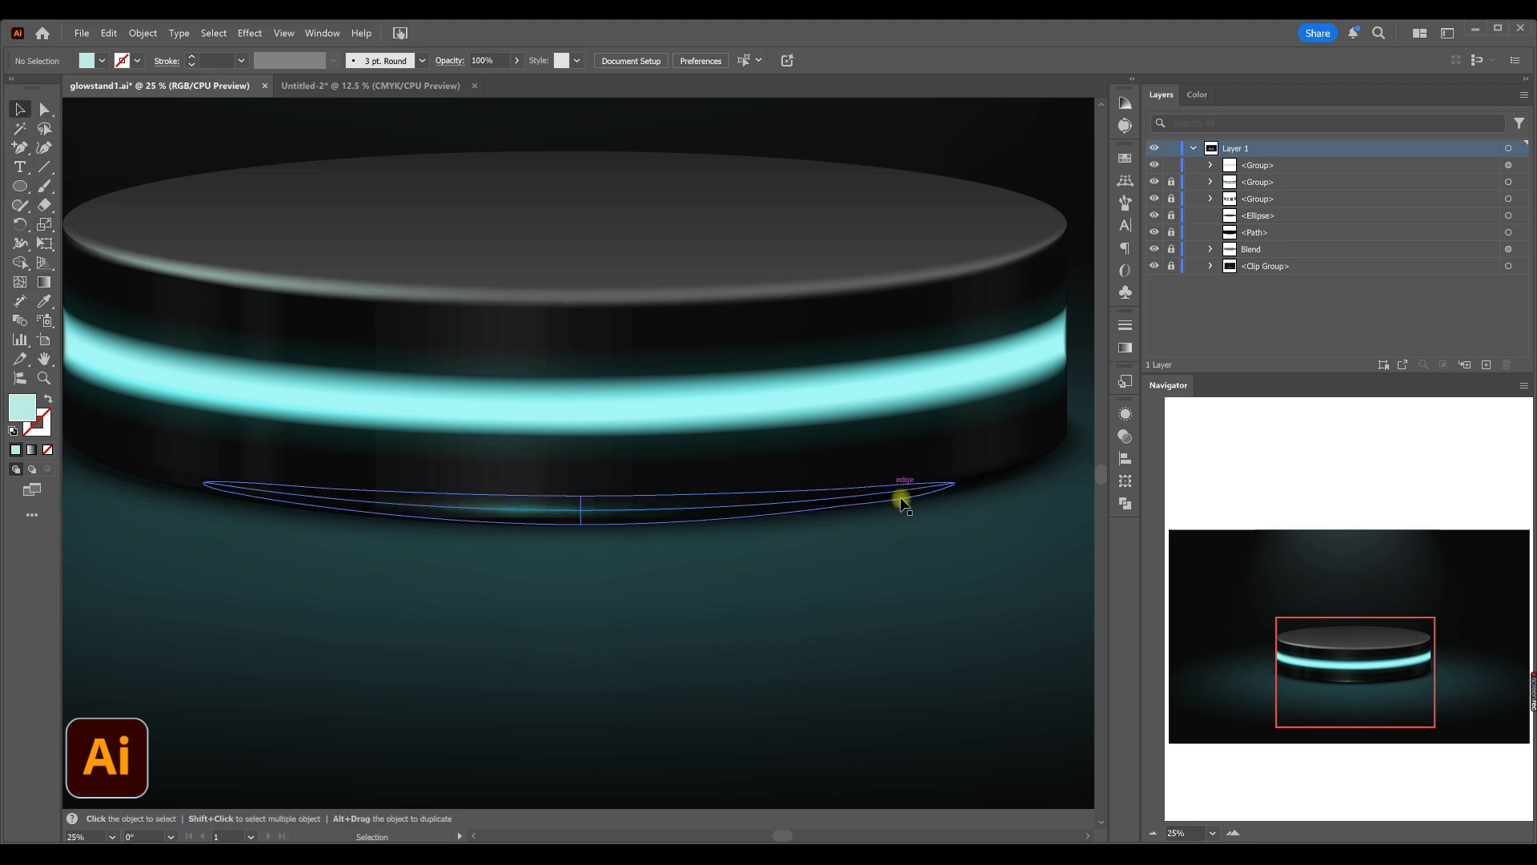
click(842, 516)
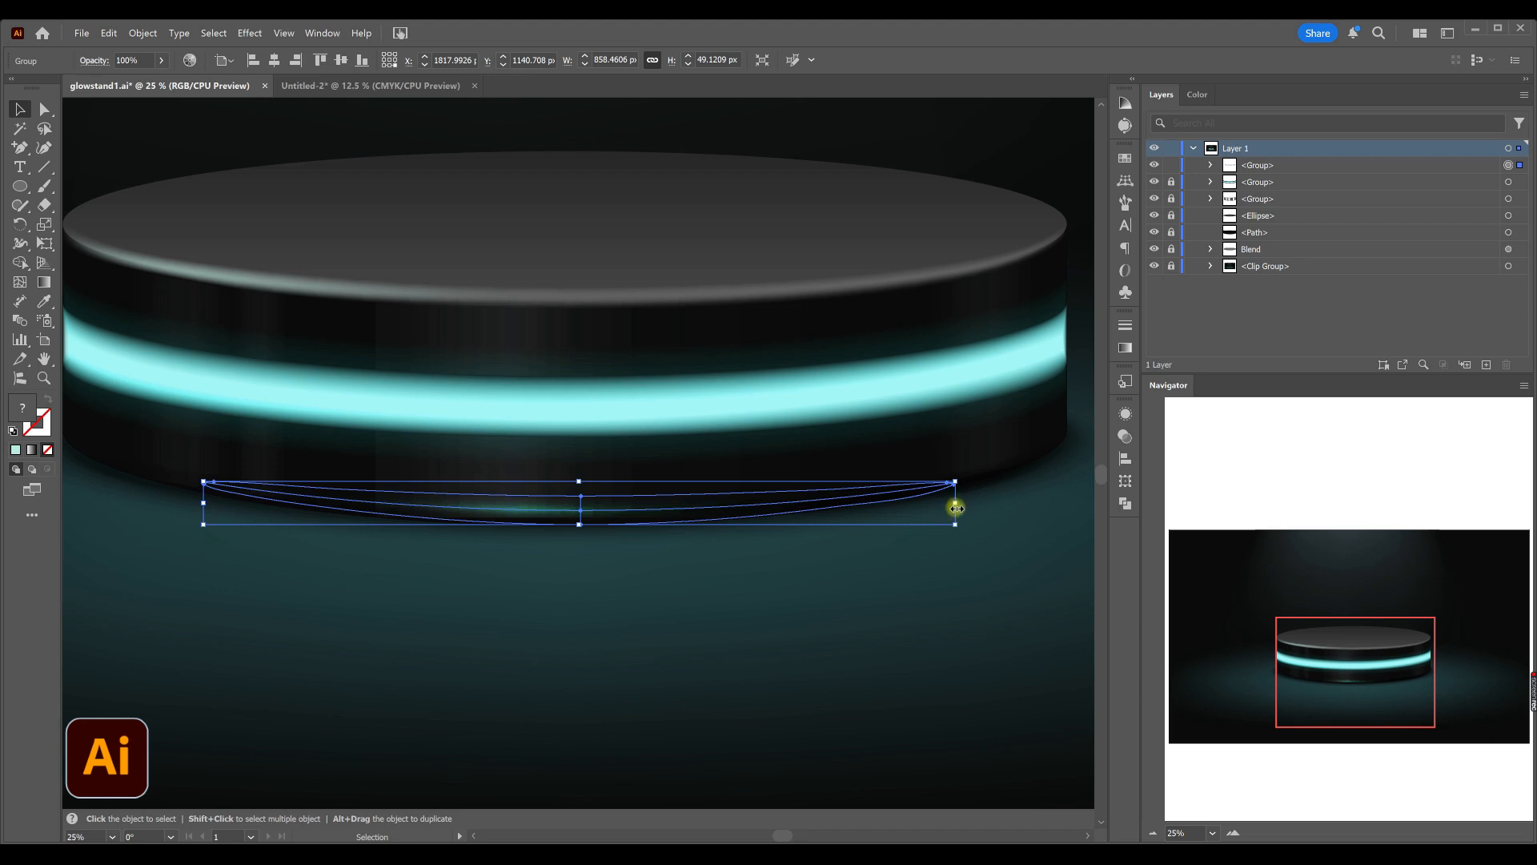
drag(957, 507, 985, 498)
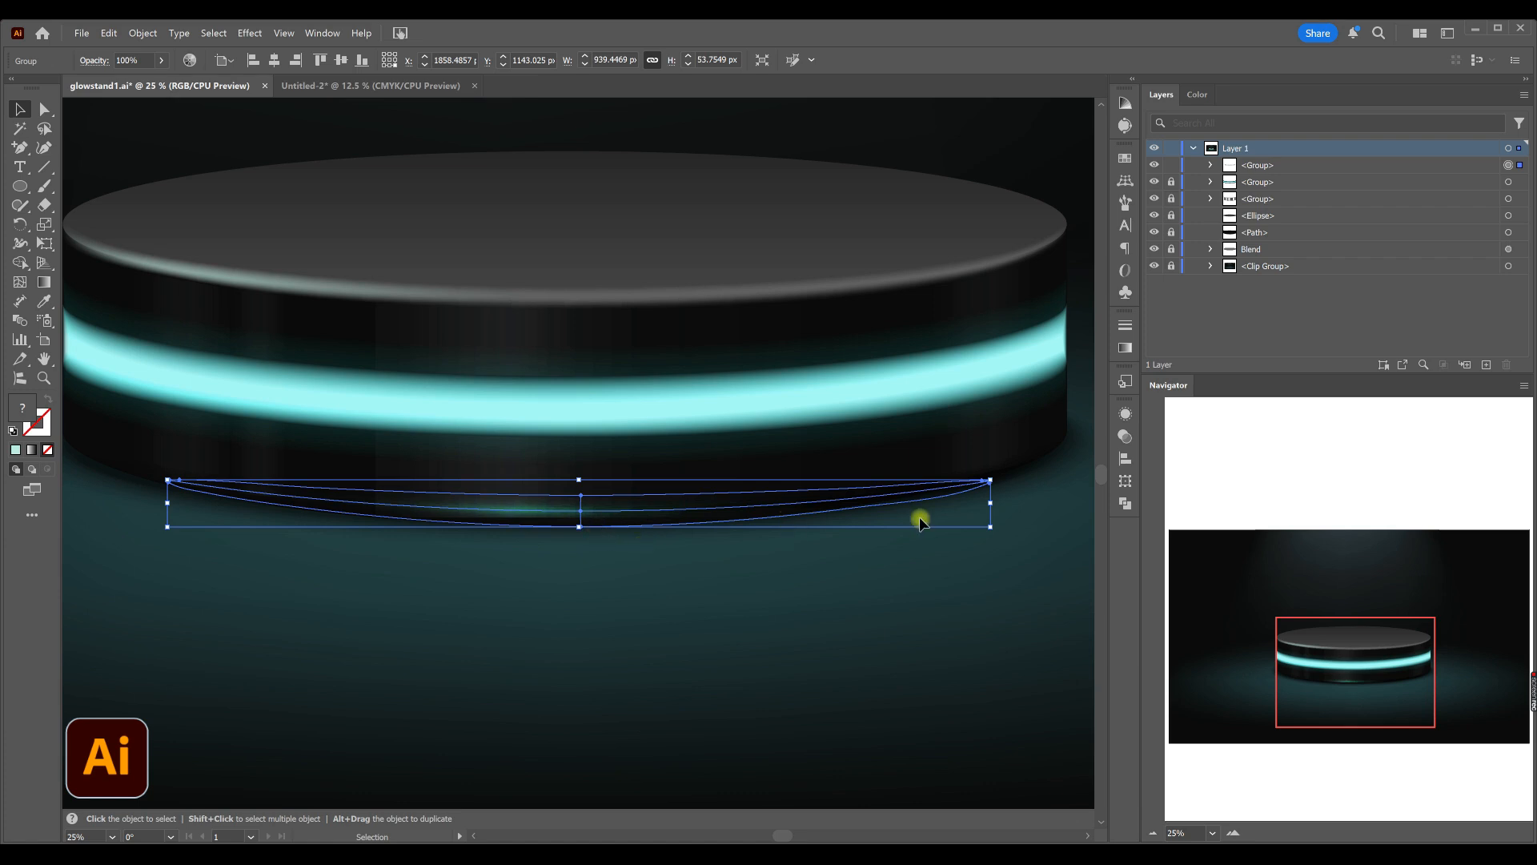
- Recolor the reflection's center mesh point to near-neutral pale gray-green #D6E5E2
click(44, 108)
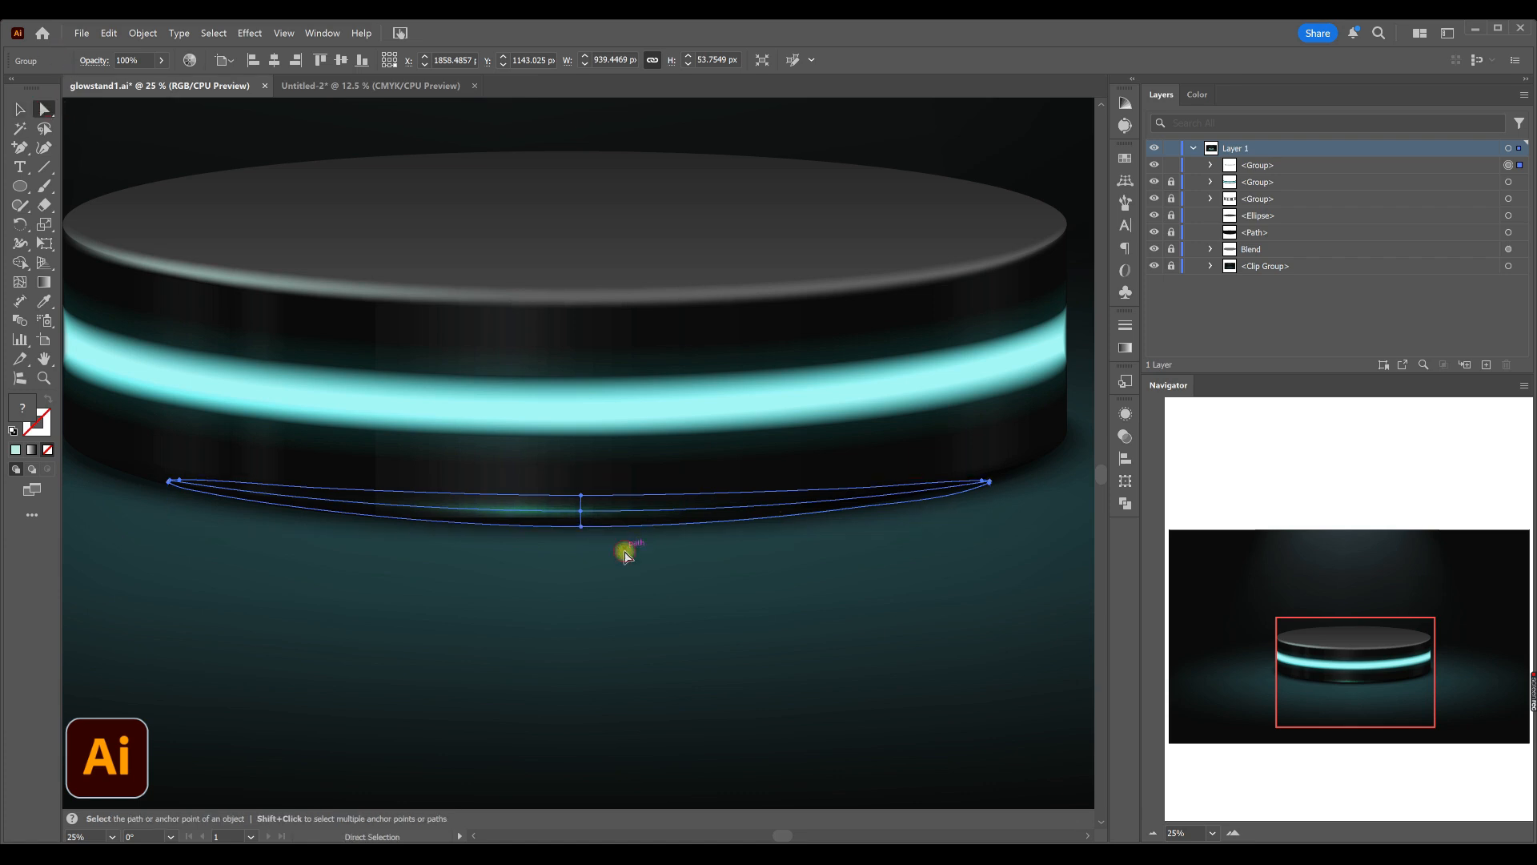
click(526, 585)
click(658, 525)
click(582, 510)
click(431, 503)
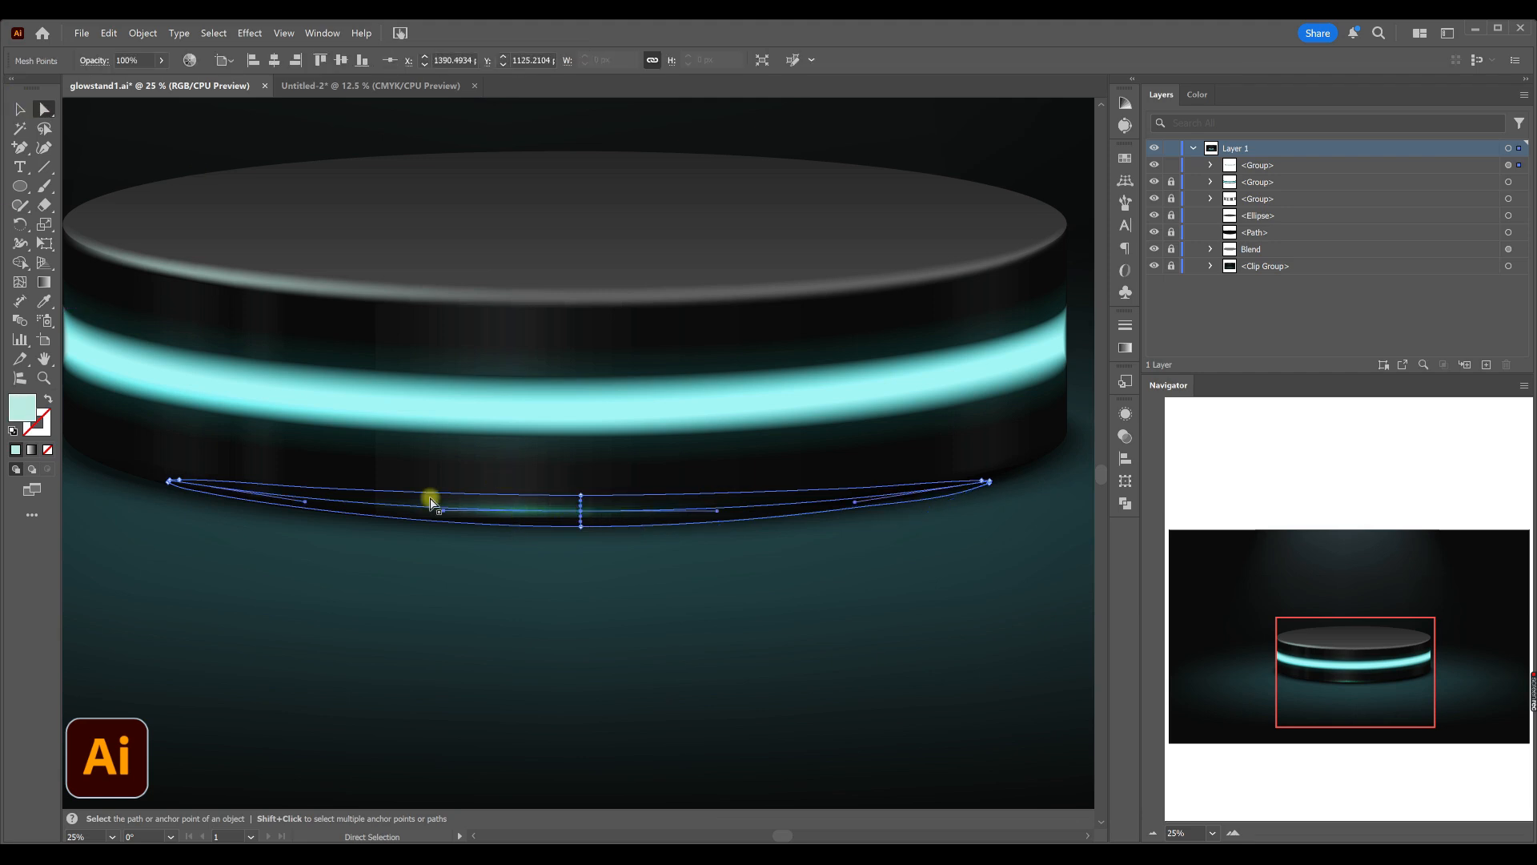
double_click(24, 406)
click(1109, 534)
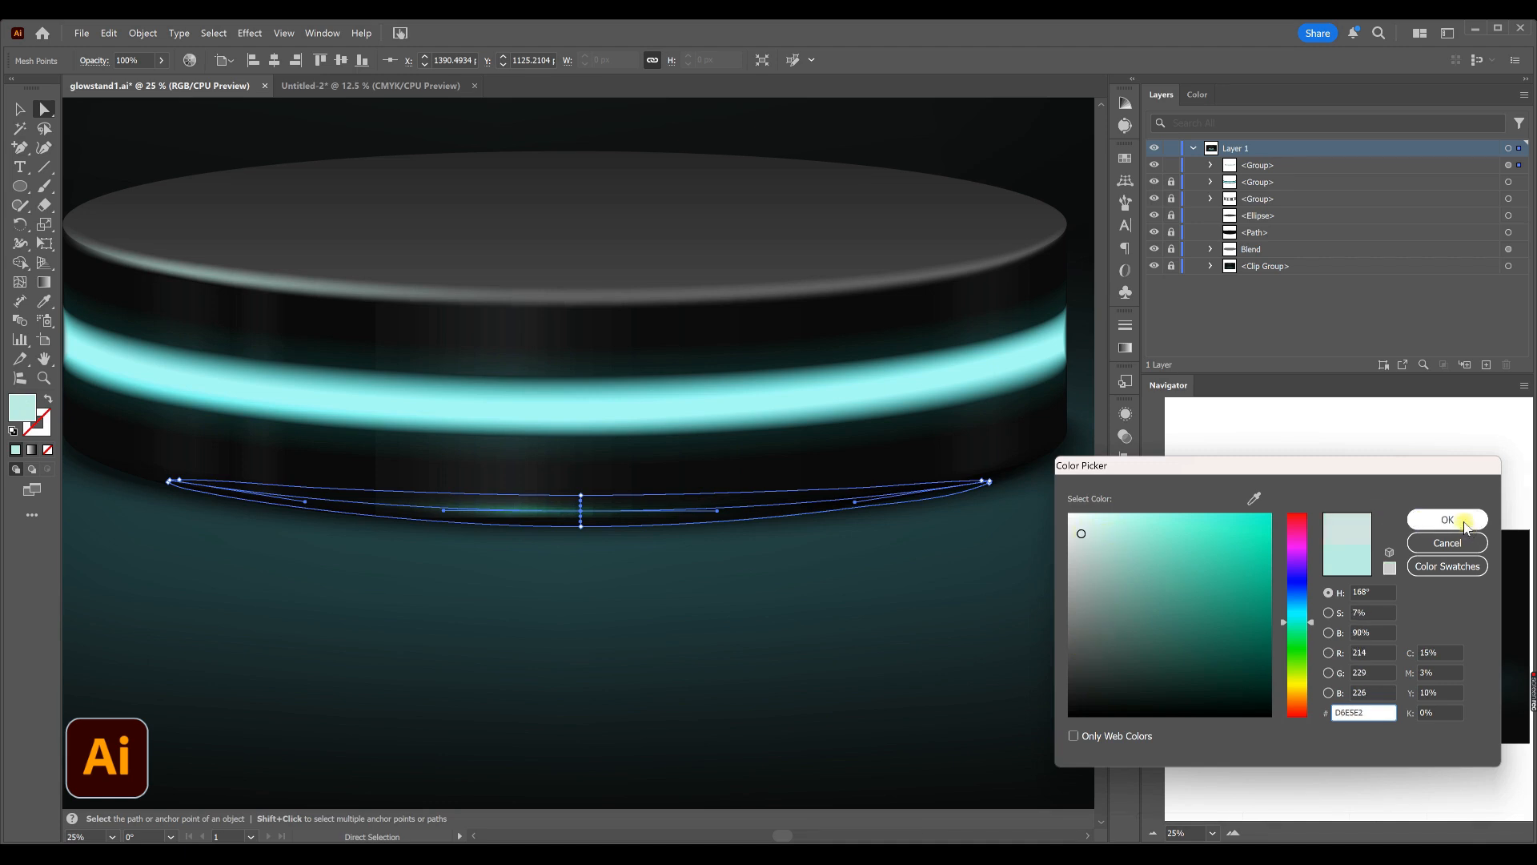
click(1426, 518)
click(596, 609)
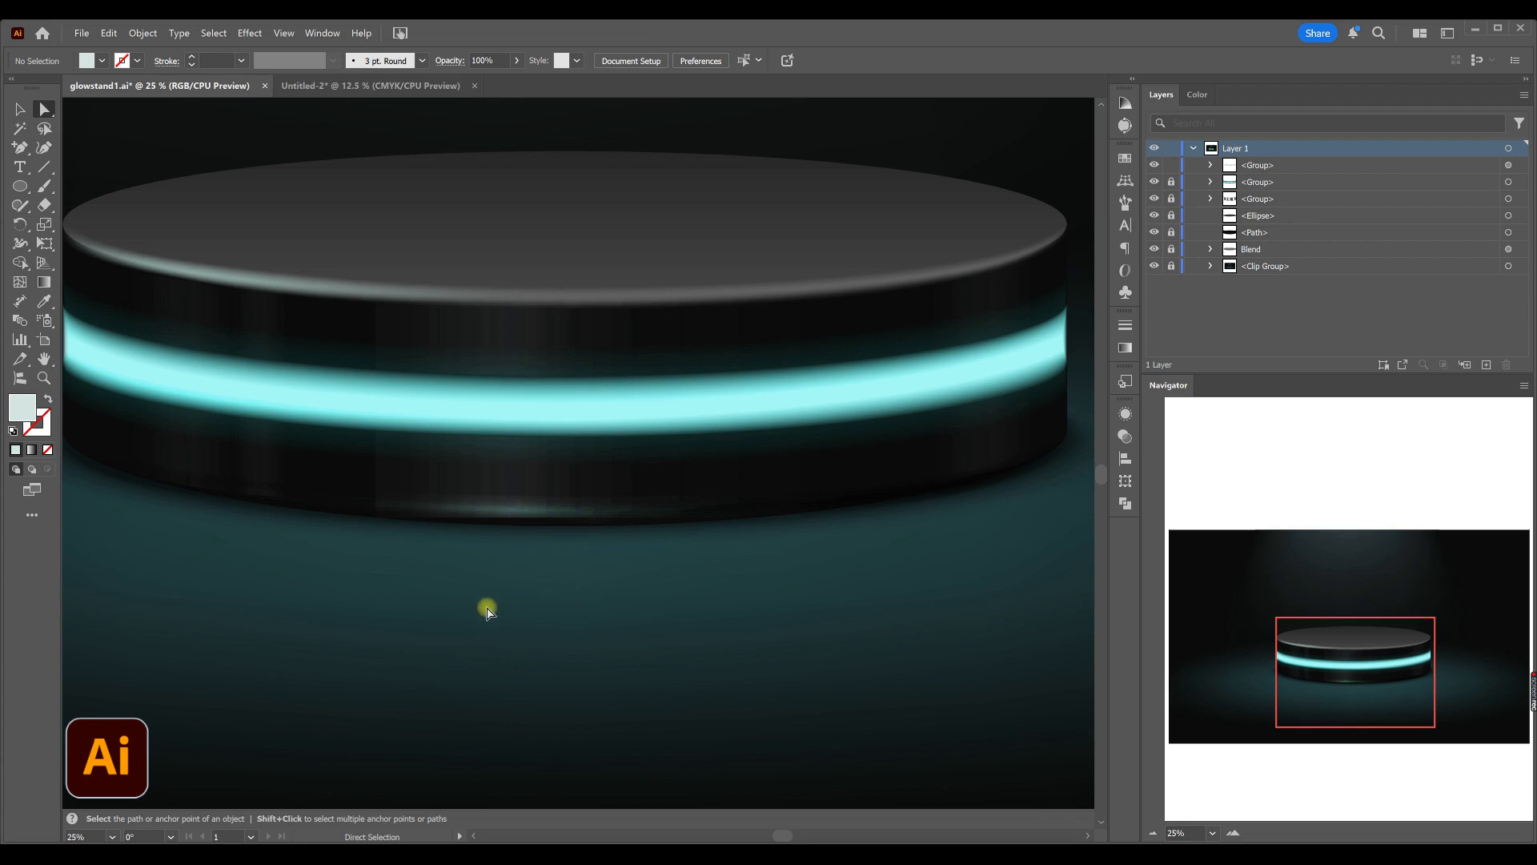
- Move the mesh points at the reflection's right end slightly up and outward along the podium's lower edge
click(502, 521)
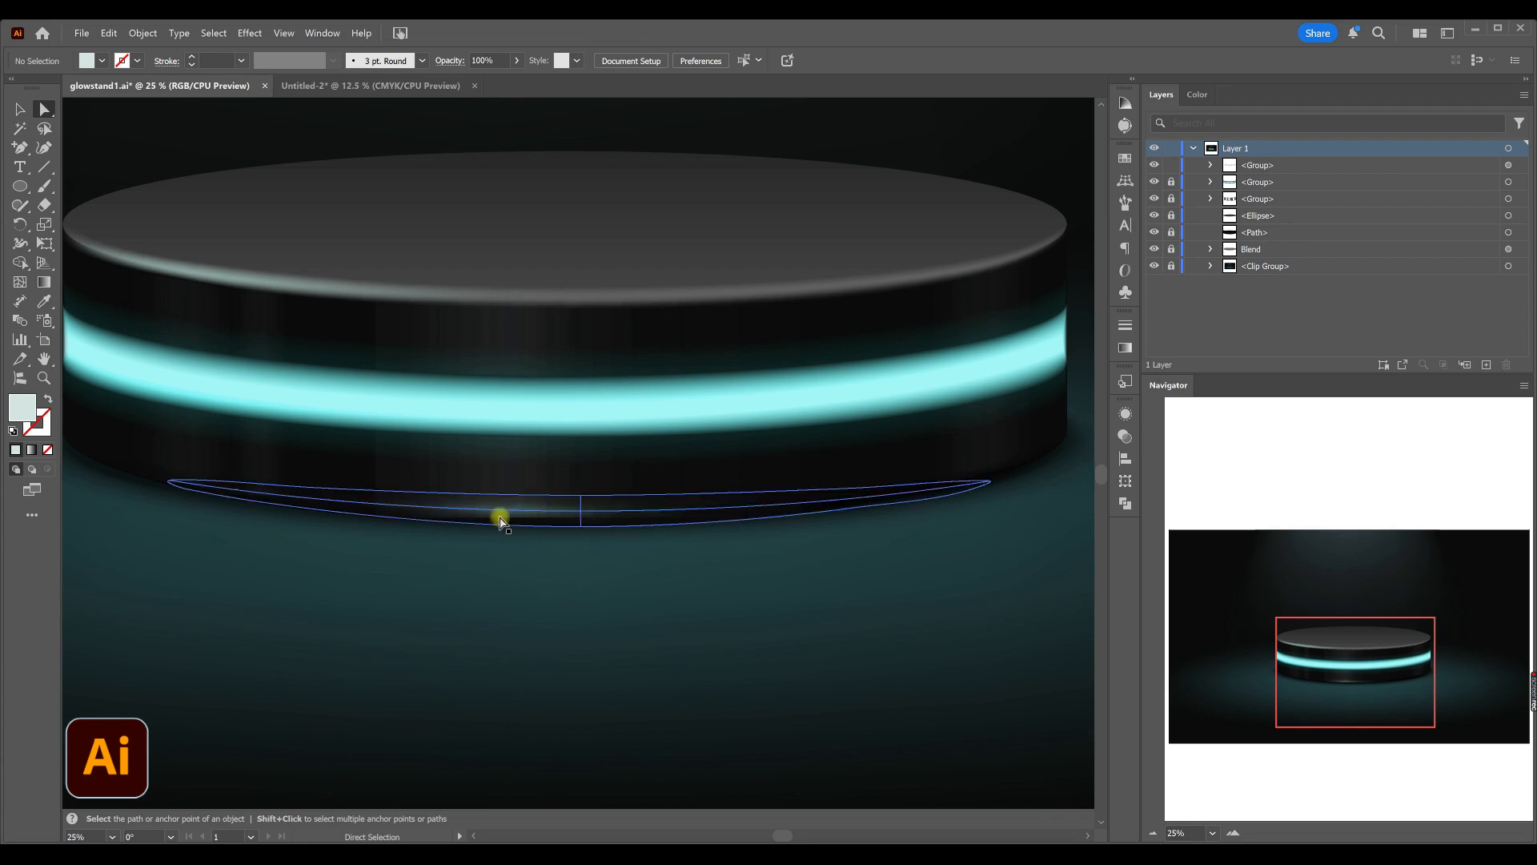
click(18, 110)
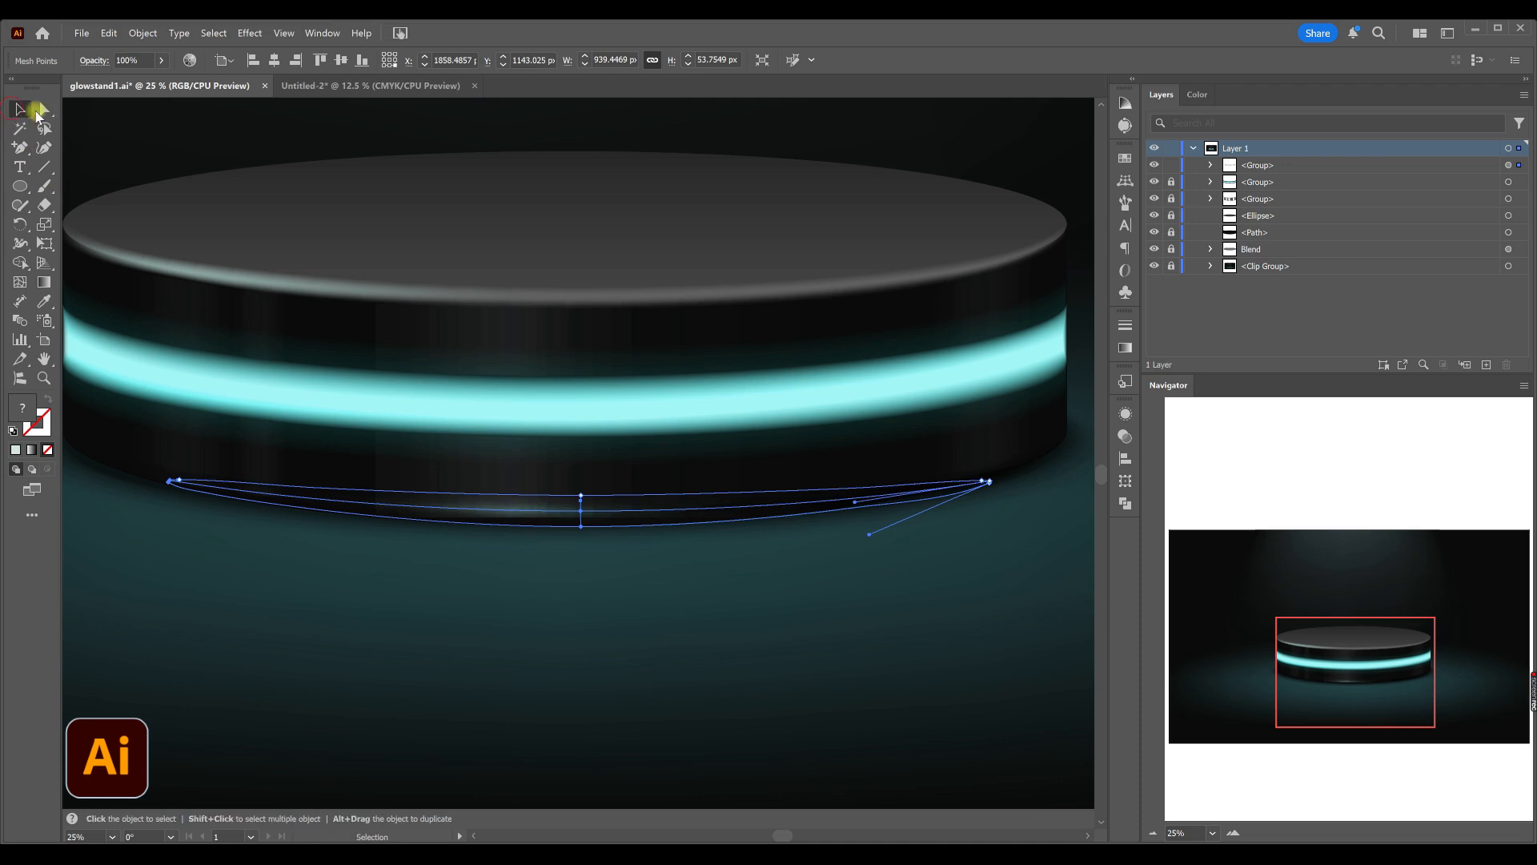
click(554, 528)
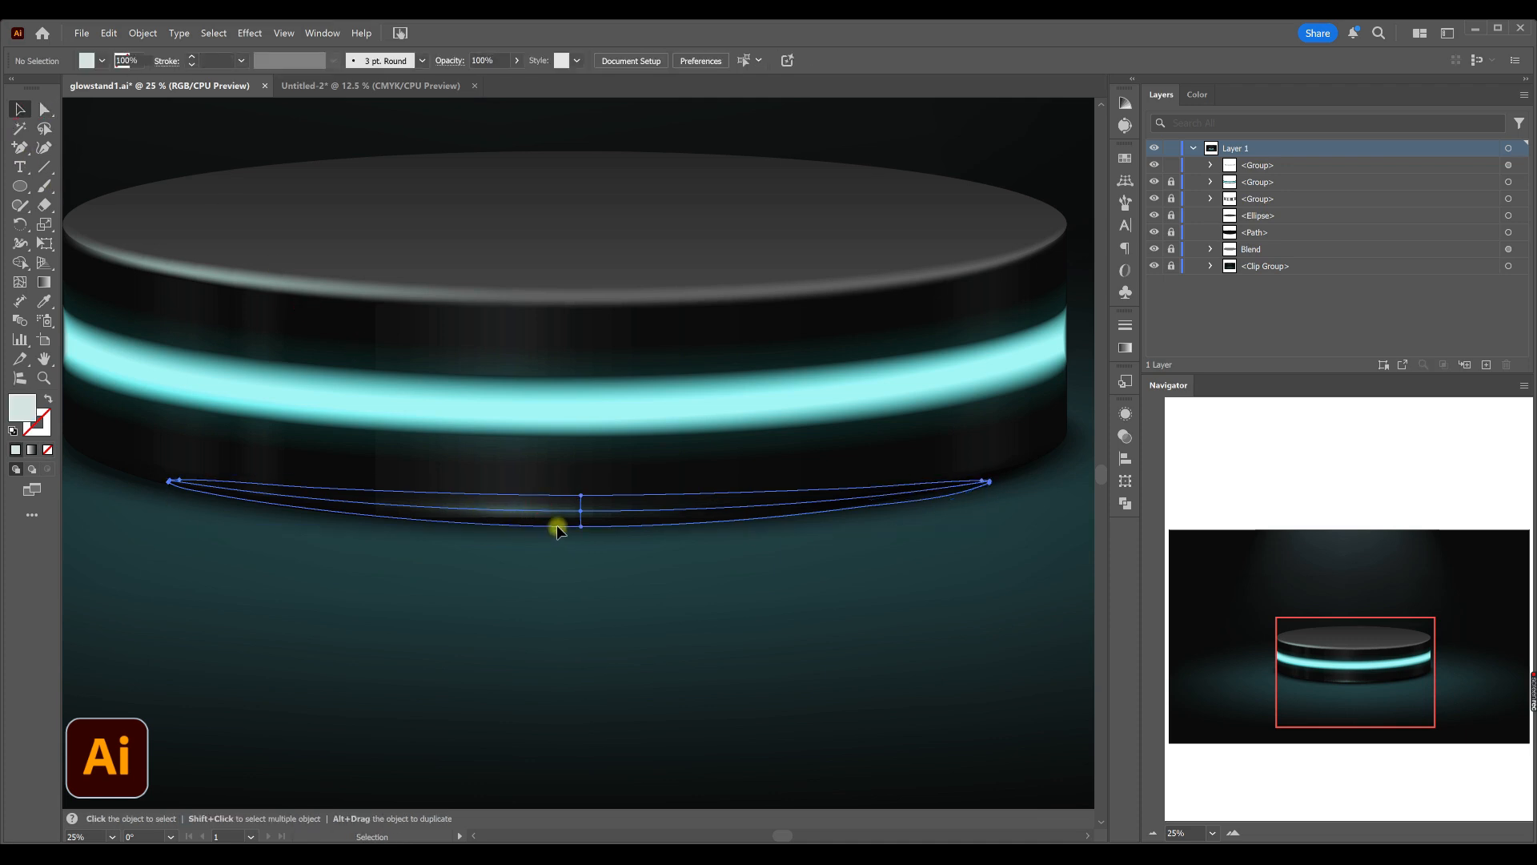
click(984, 481)
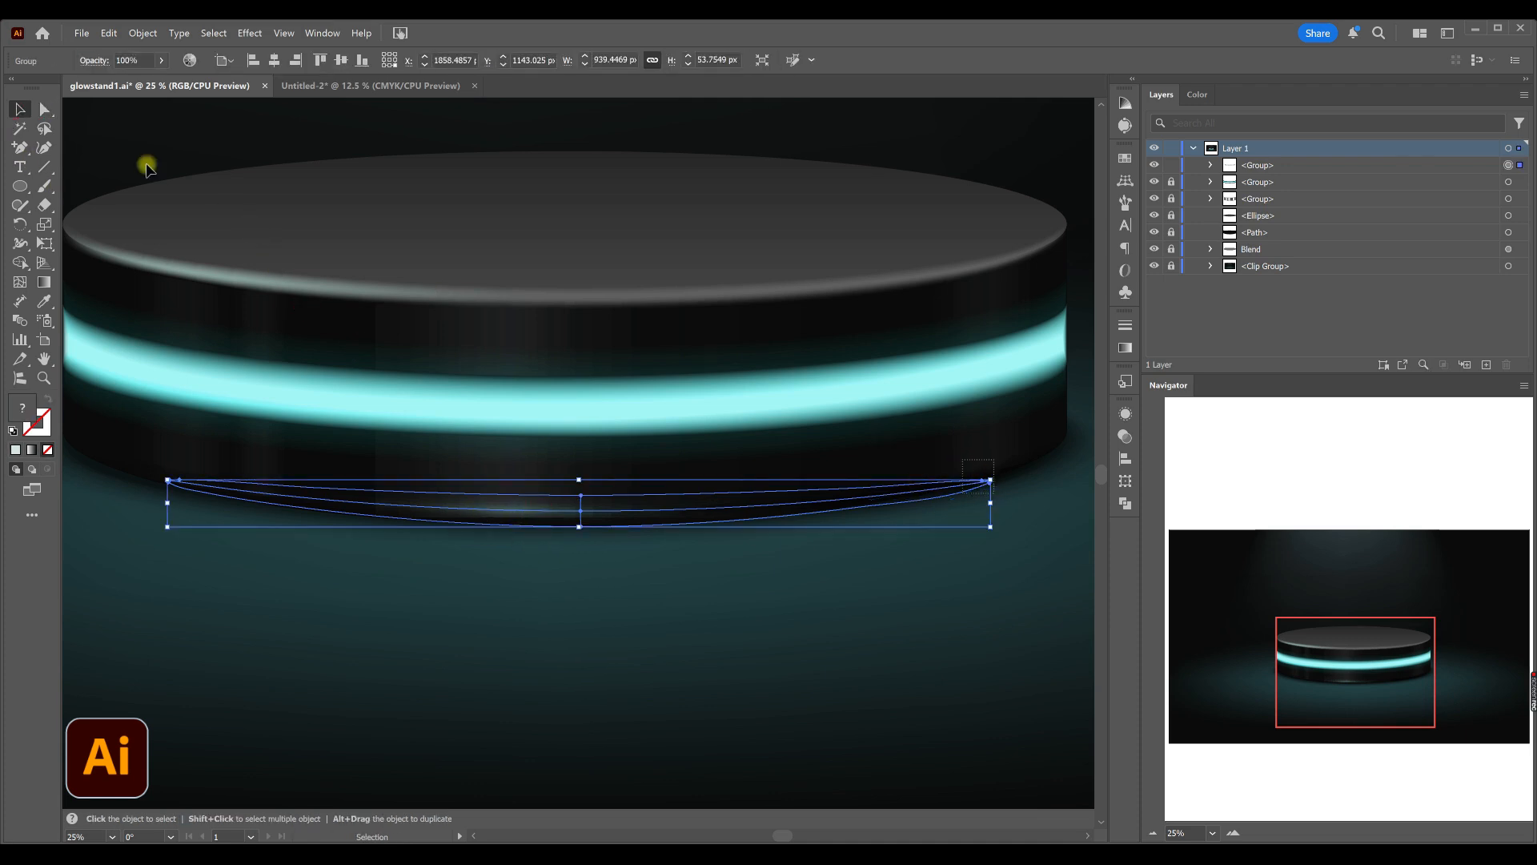
click(43, 109)
drag(884, 394, 873, 534)
click(801, 572)
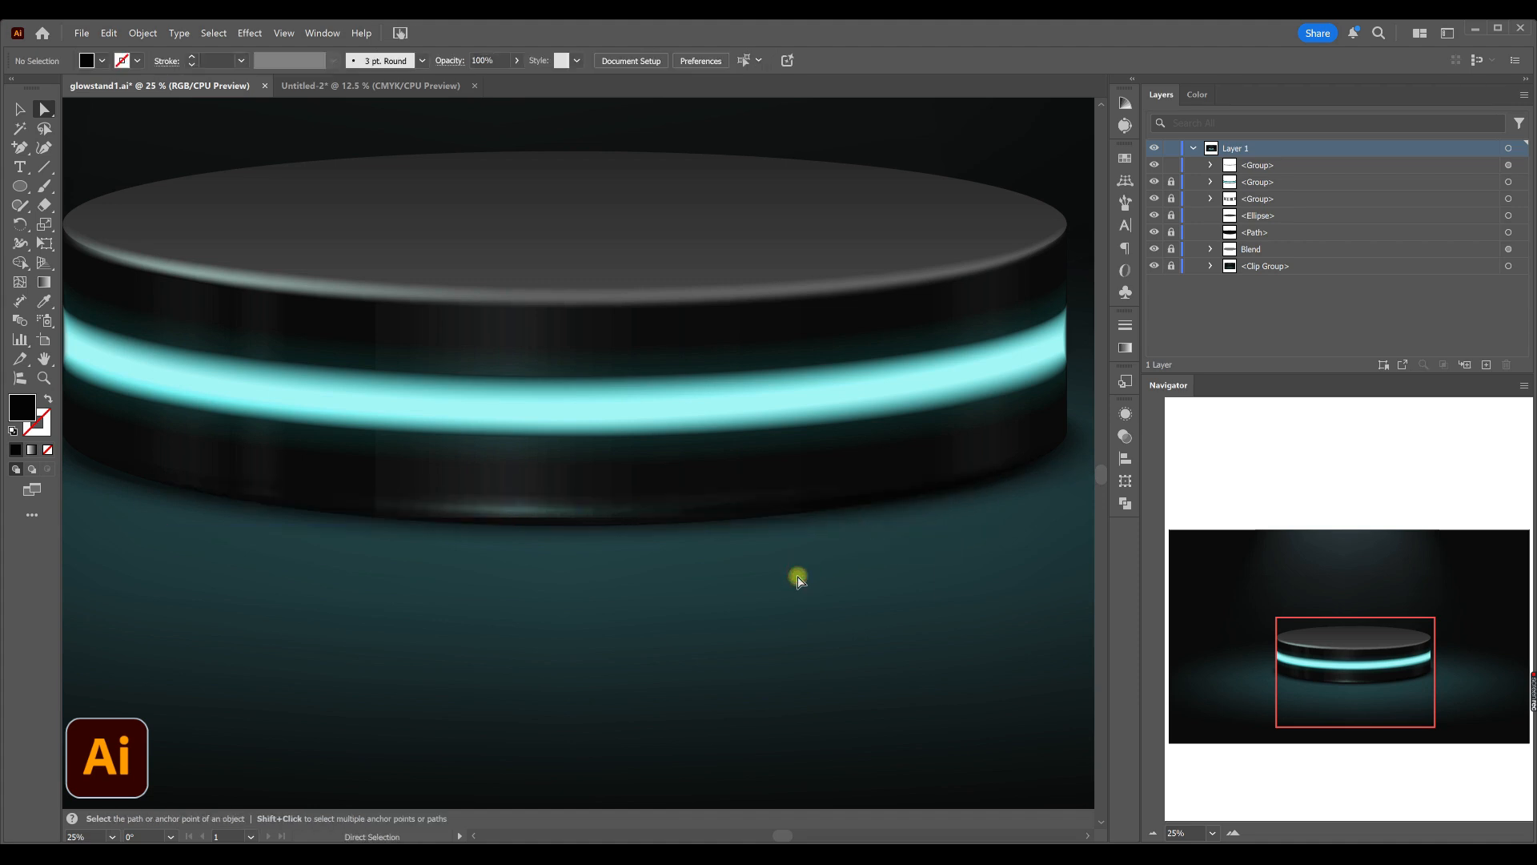
- Duplicate the reflection onto the floor just below the podium and stretch the copy to about 71 px high
click(19, 109)
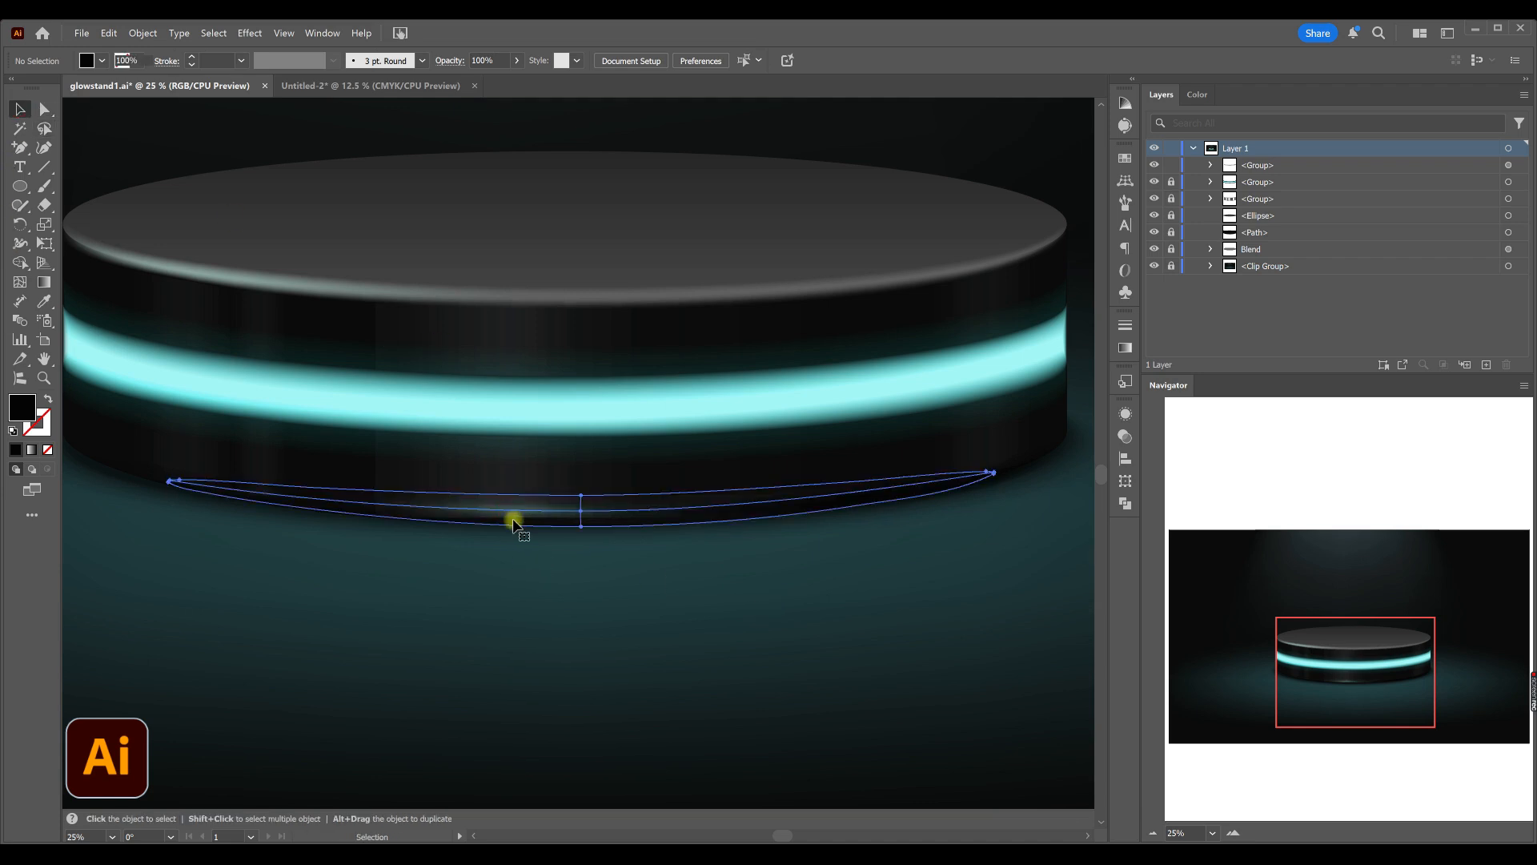
drag(528, 537, 500, 561)
drag(581, 503, 578, 495)
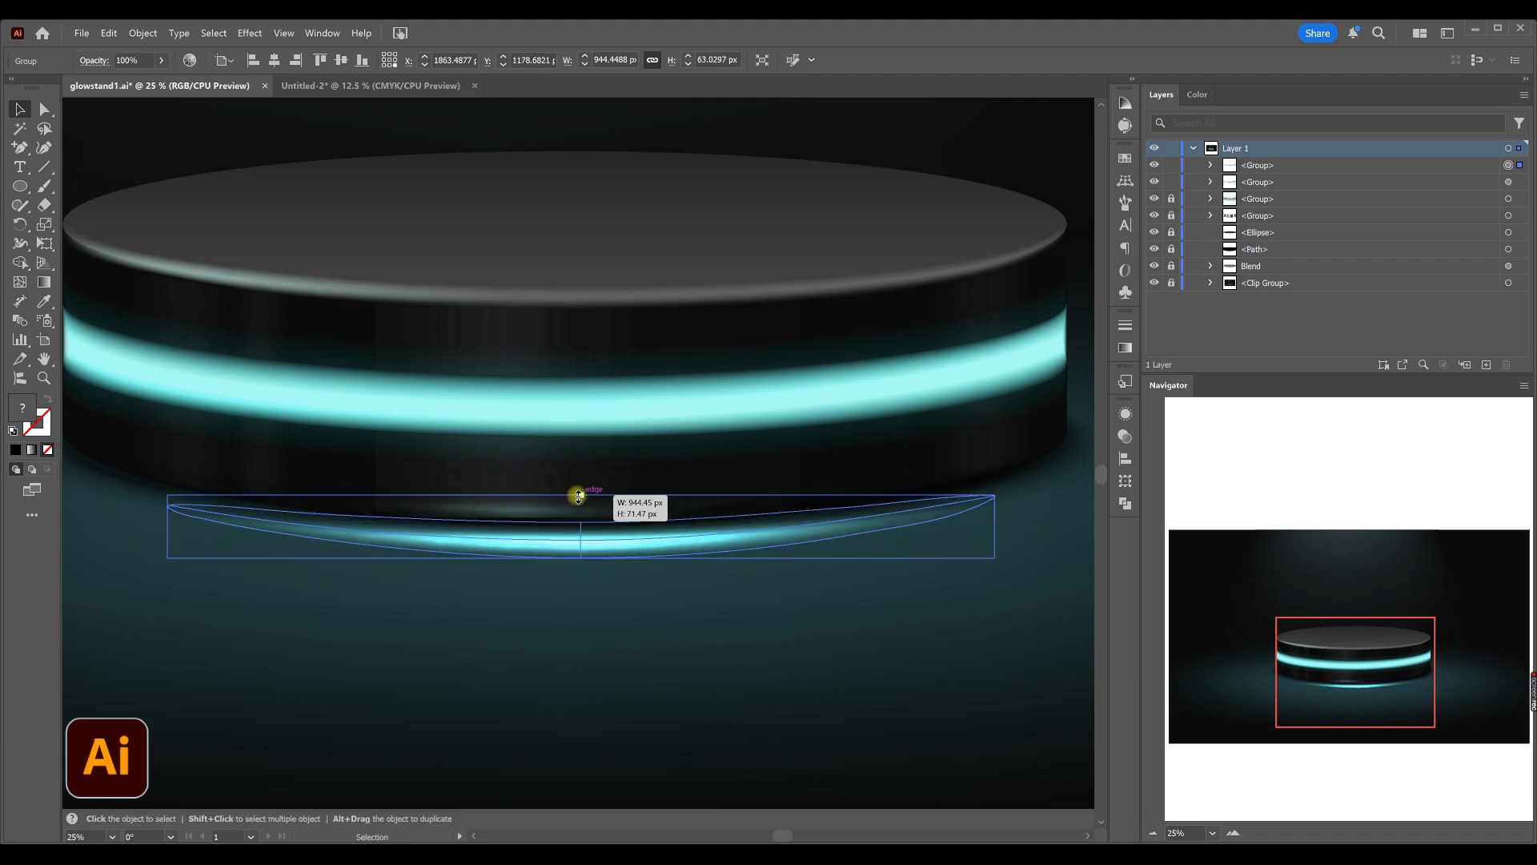
drag(515, 607, 525, 621)
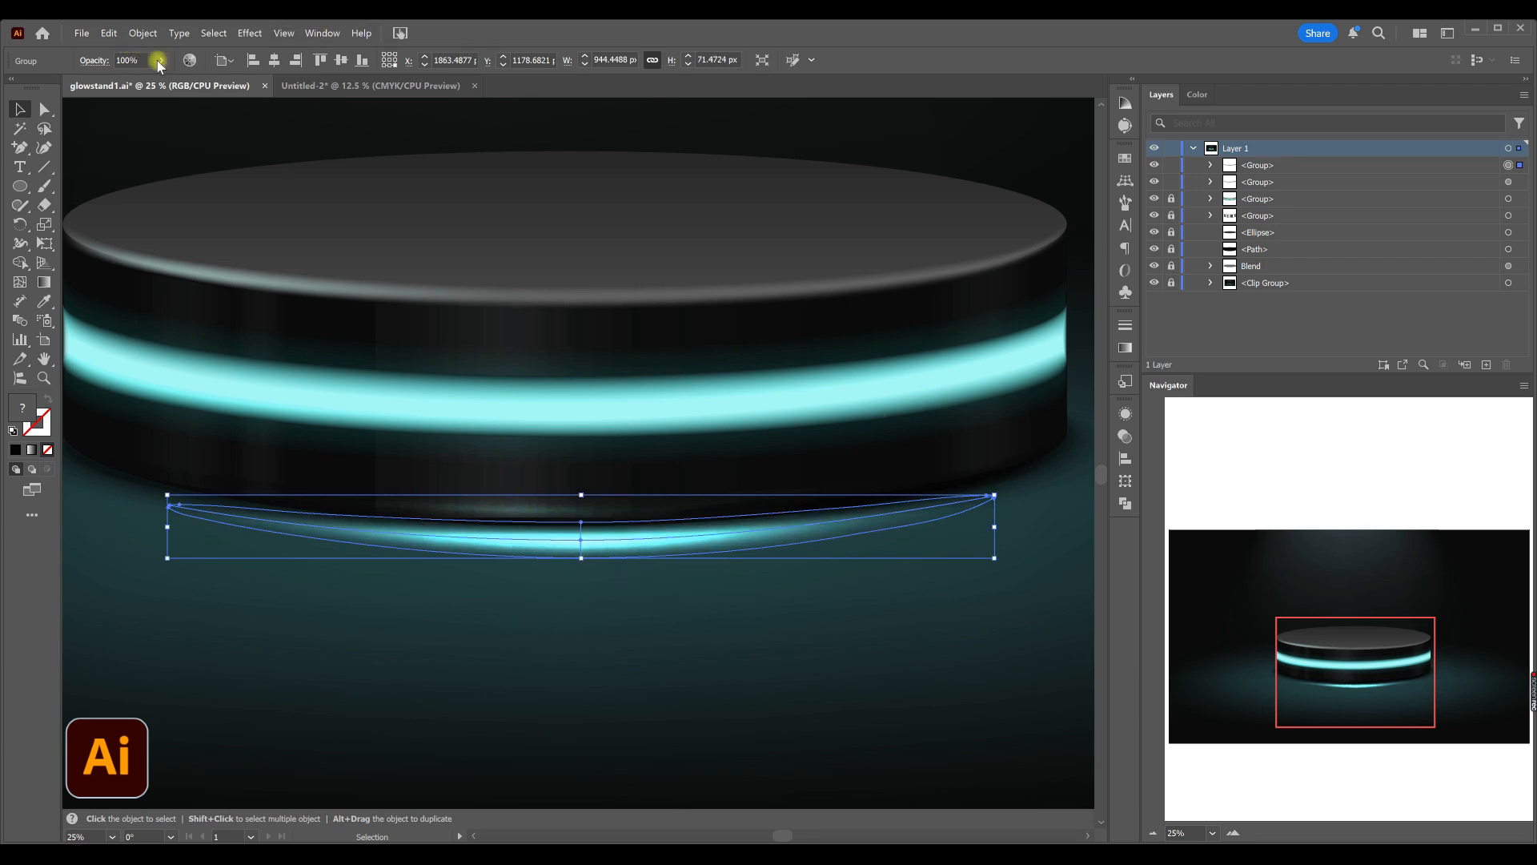
- Recolor the center mesh point of the floor reflection below the podium to medium gray-green #798482
click(44, 108)
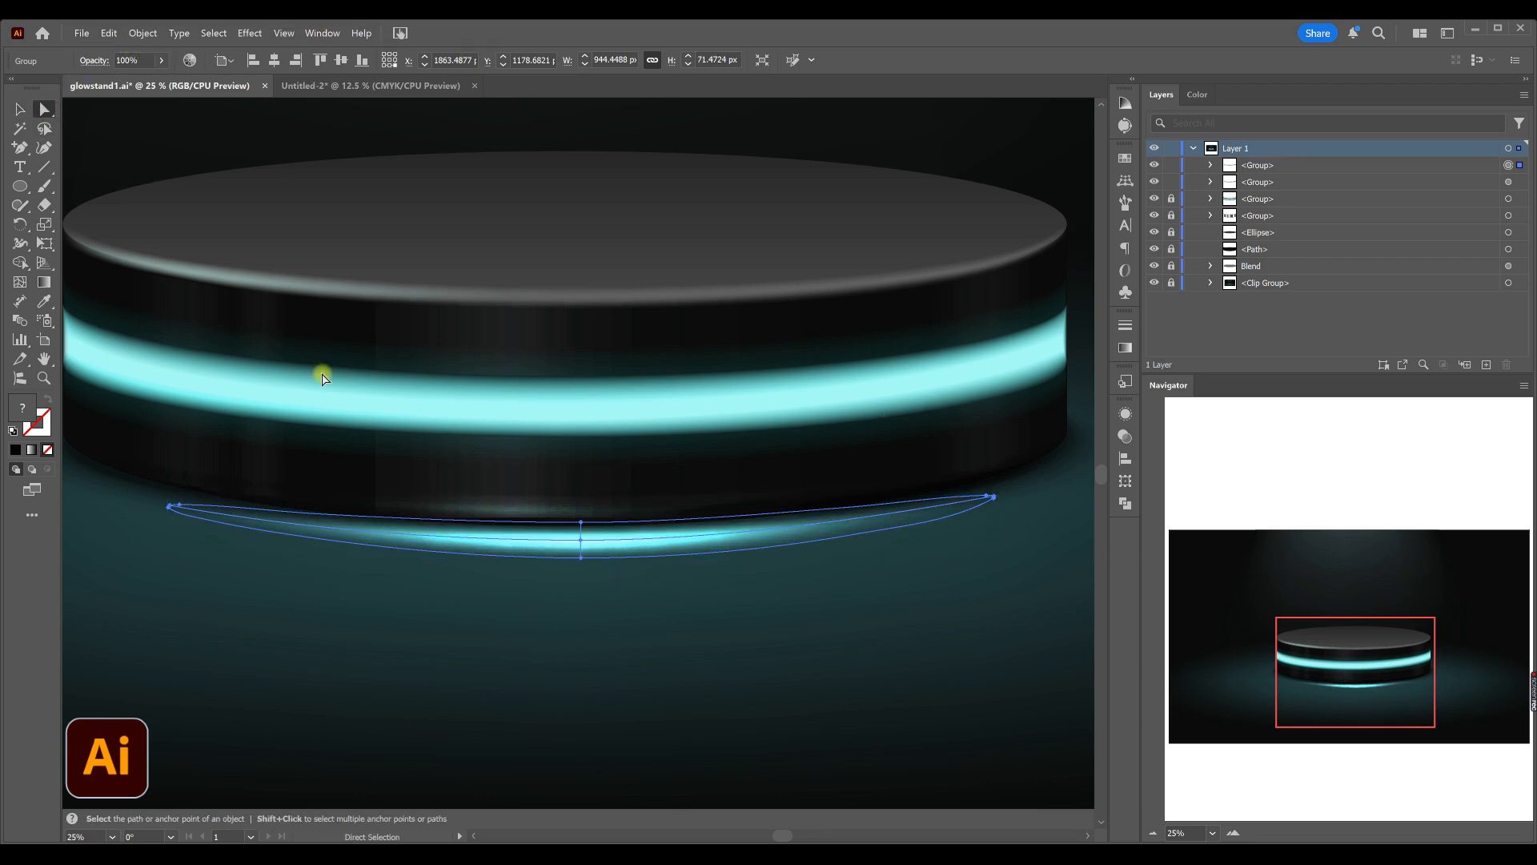
click(582, 539)
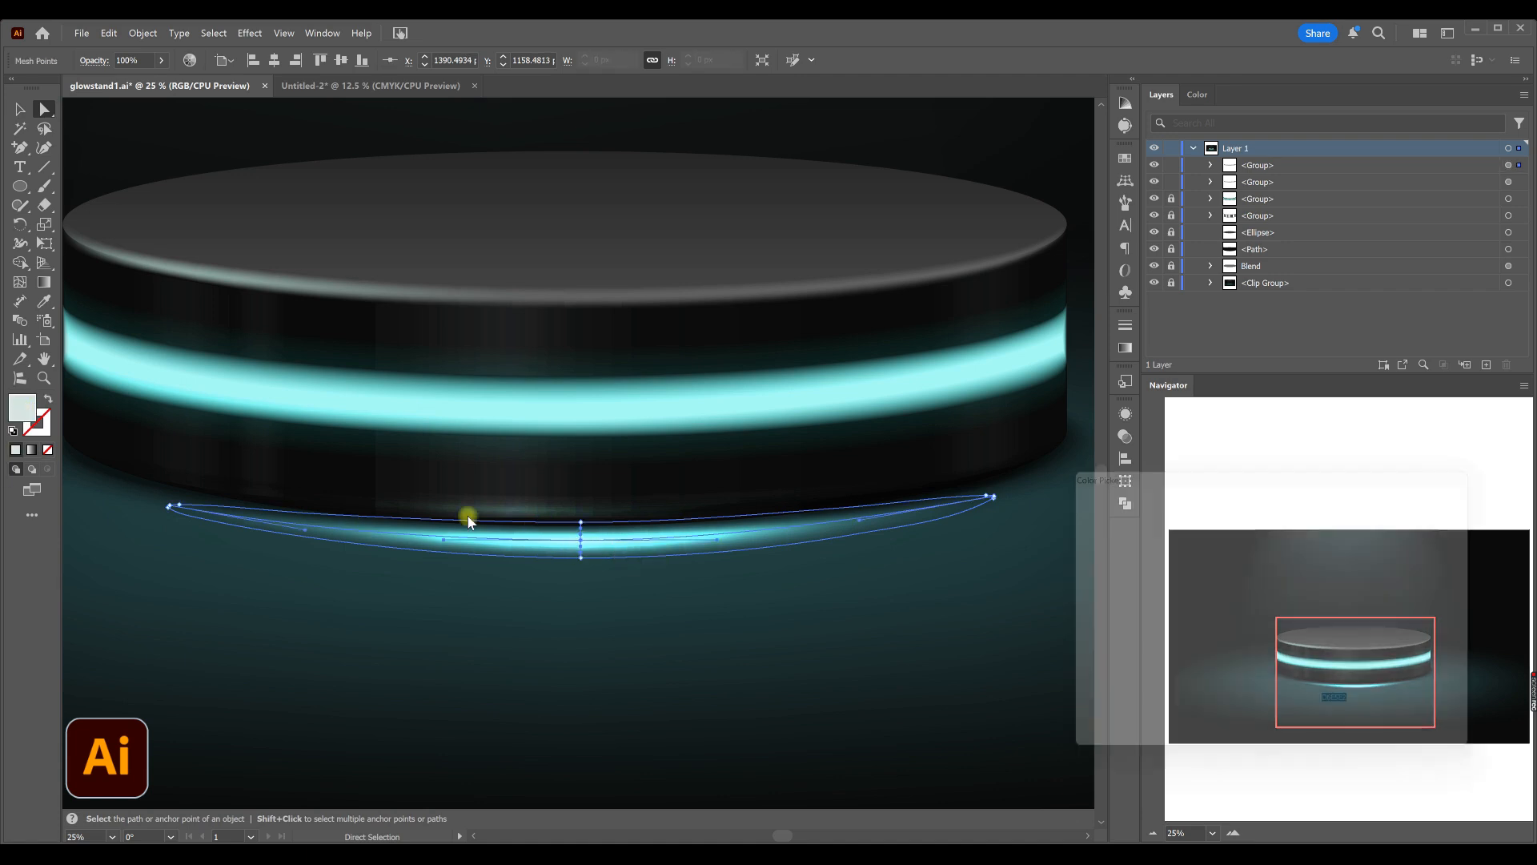
drag(1092, 626, 1090, 664)
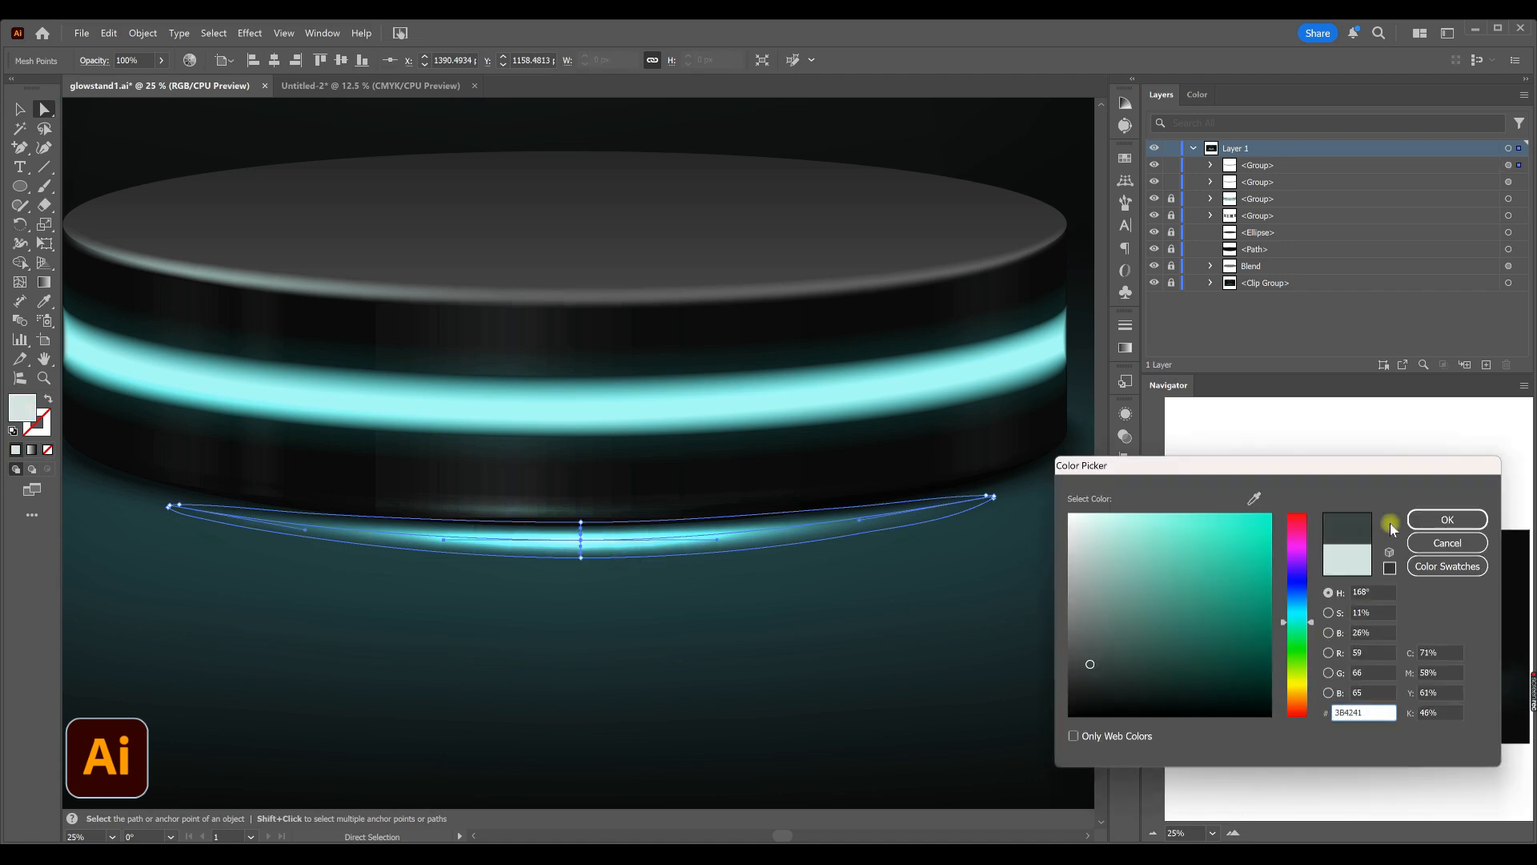
click(1433, 518)
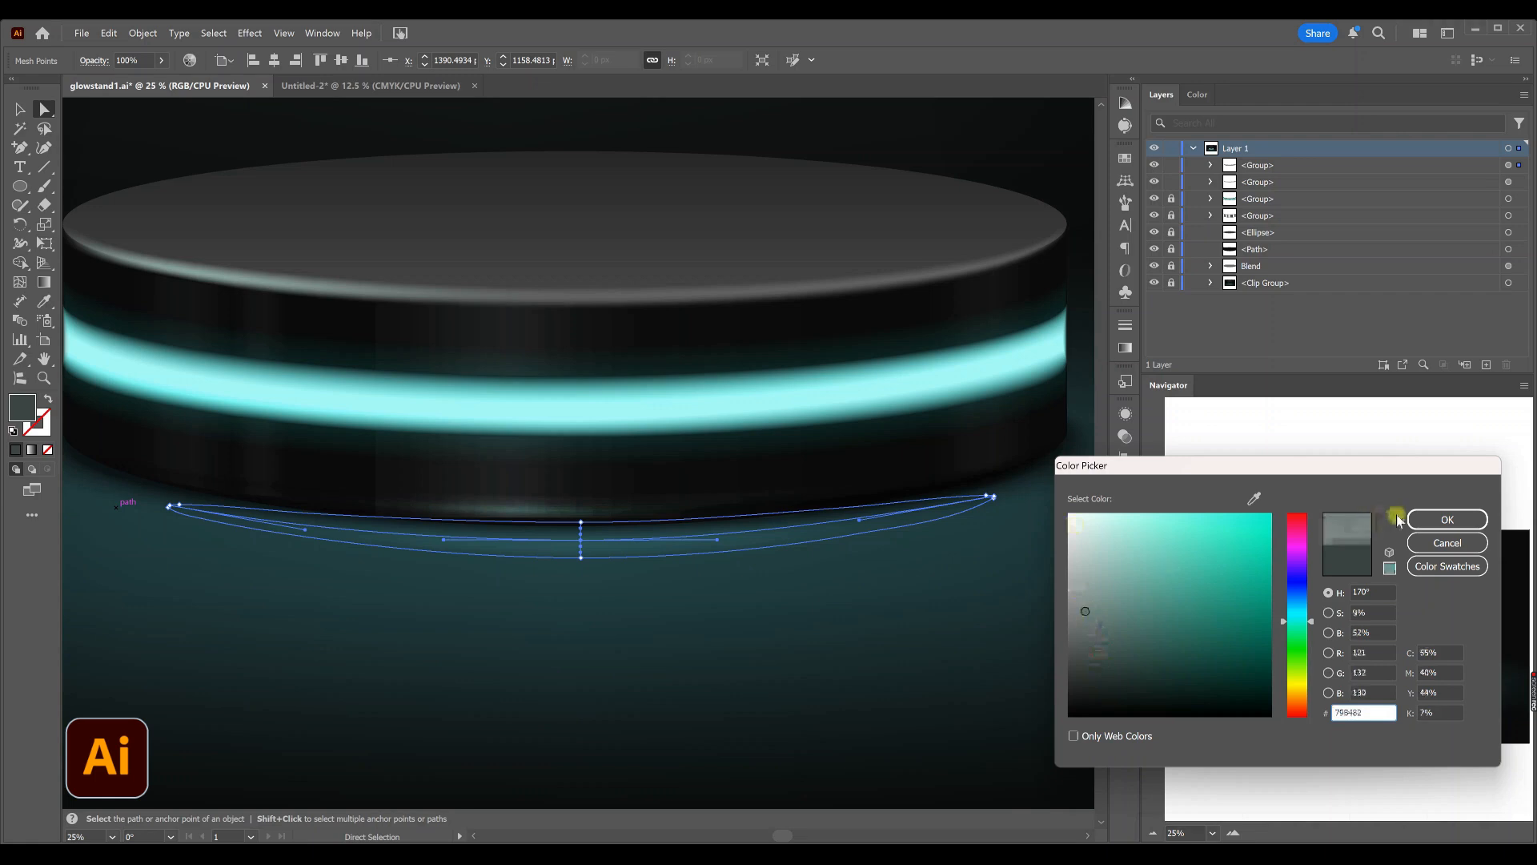
click(1418, 519)
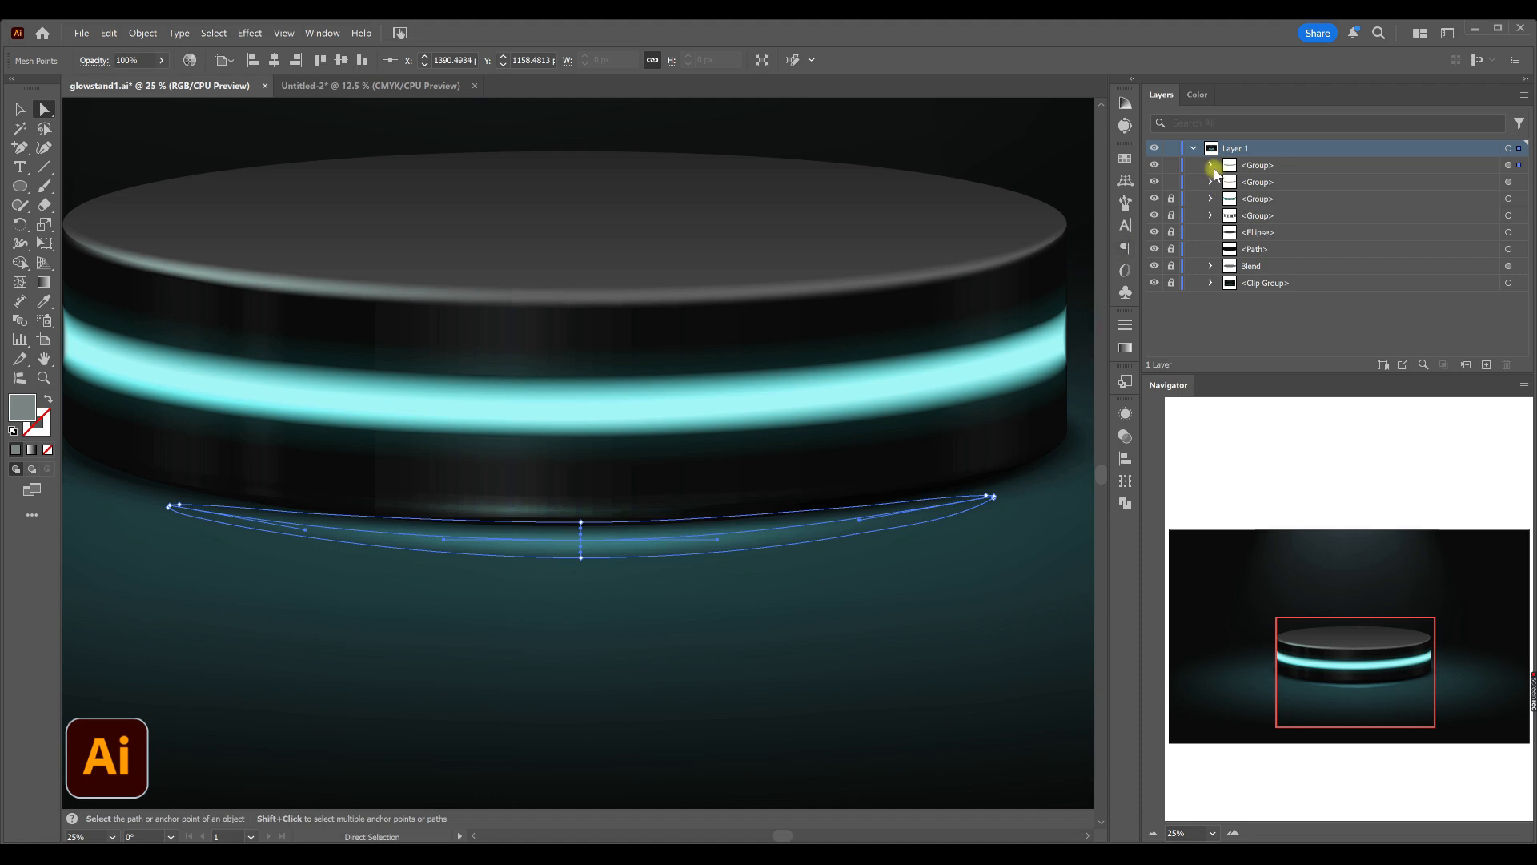
- Shift the floor reflection's center column of mesh points about 93 px left and raise the lower-left curve slightly
click(1171, 182)
drag(551, 467, 581, 561)
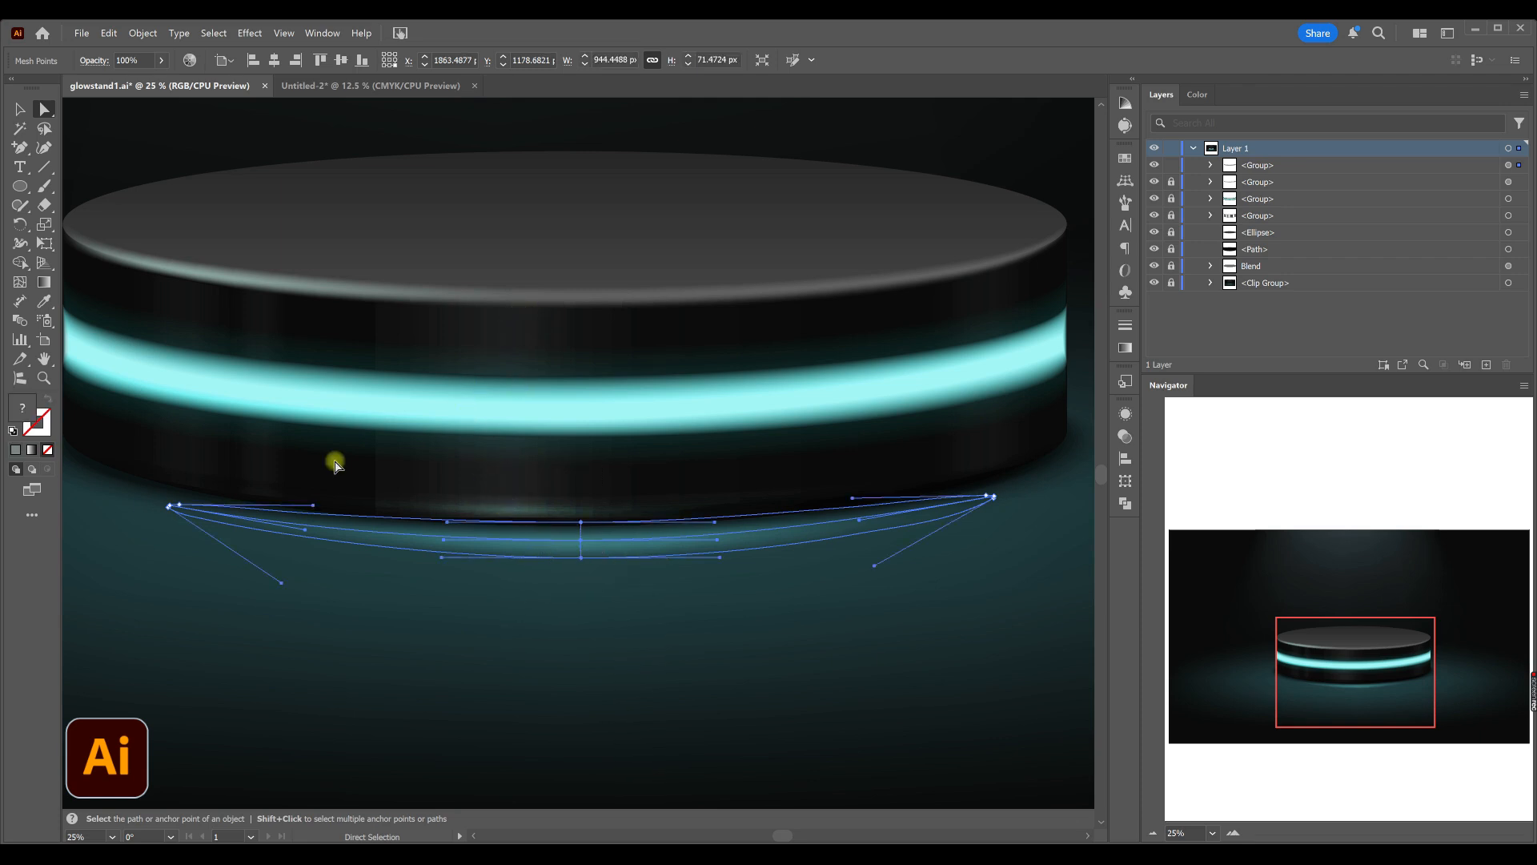
drag(576, 521, 501, 530)
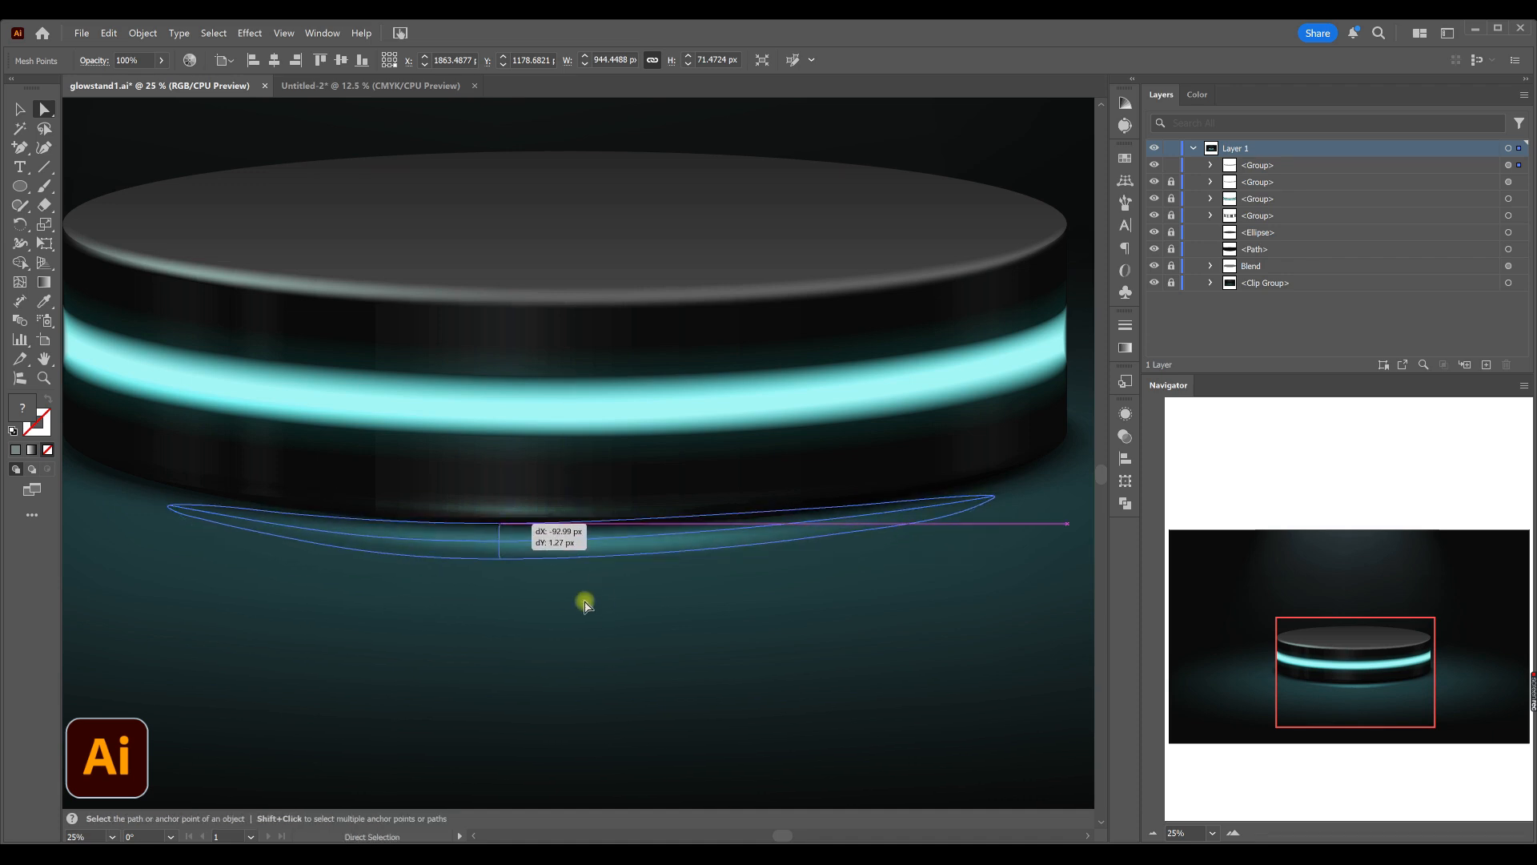
drag(641, 564, 363, 549)
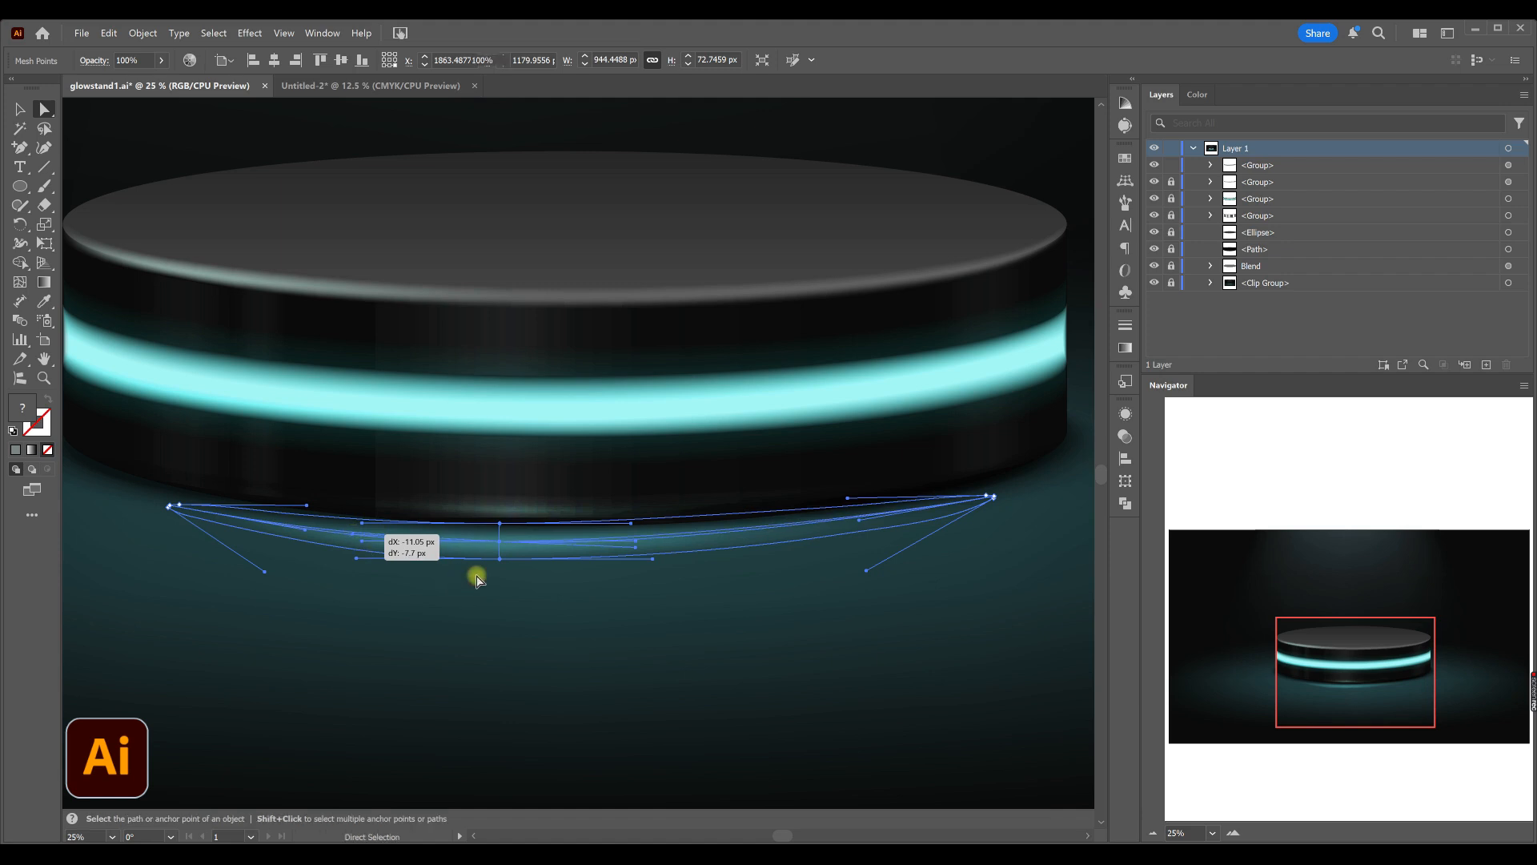
click(477, 573)
click(356, 558)
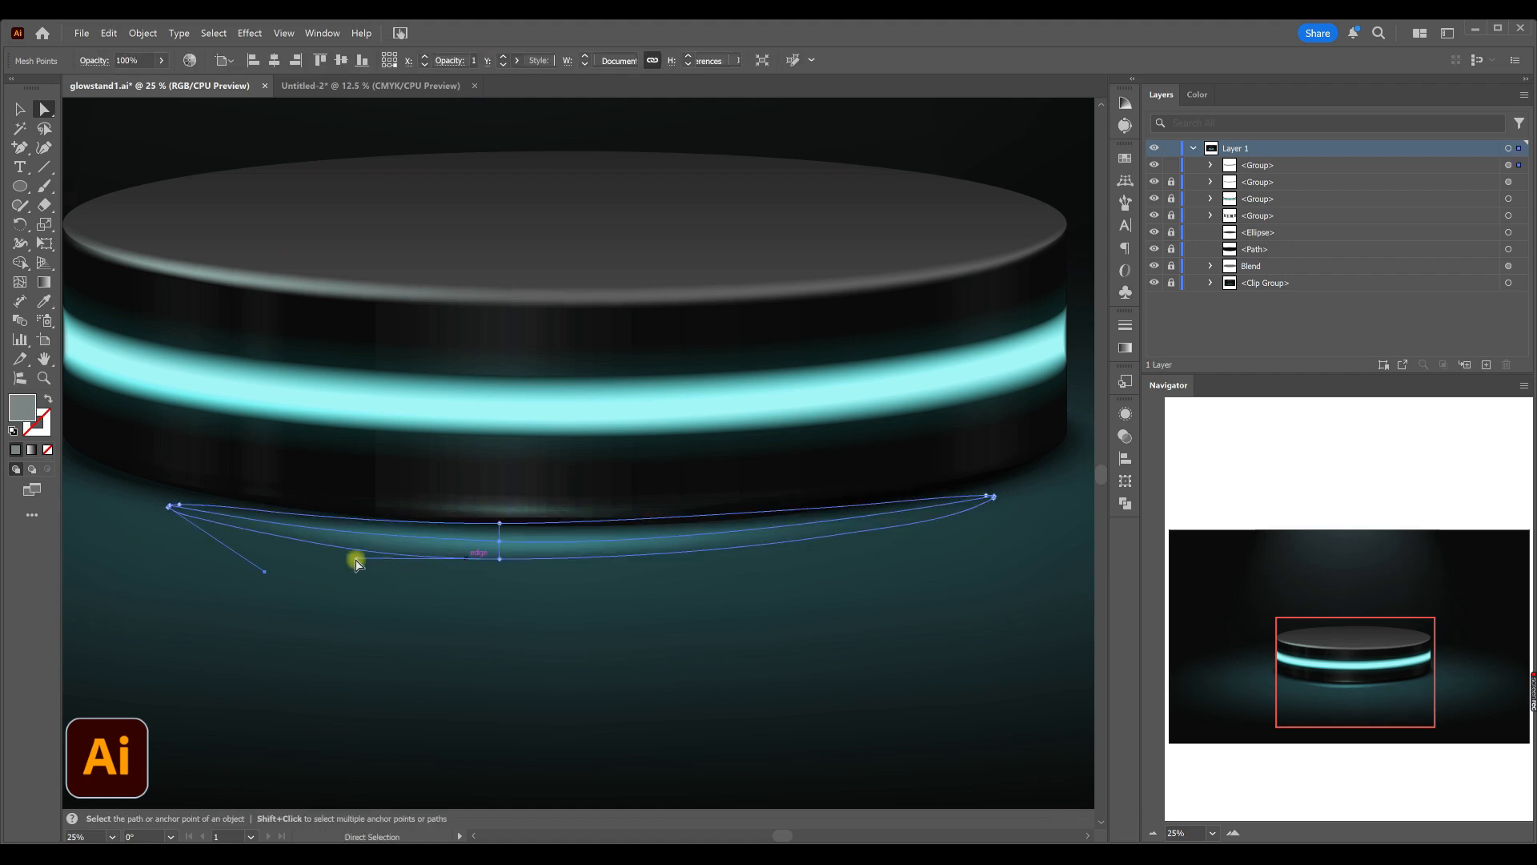
drag(362, 558, 360, 550)
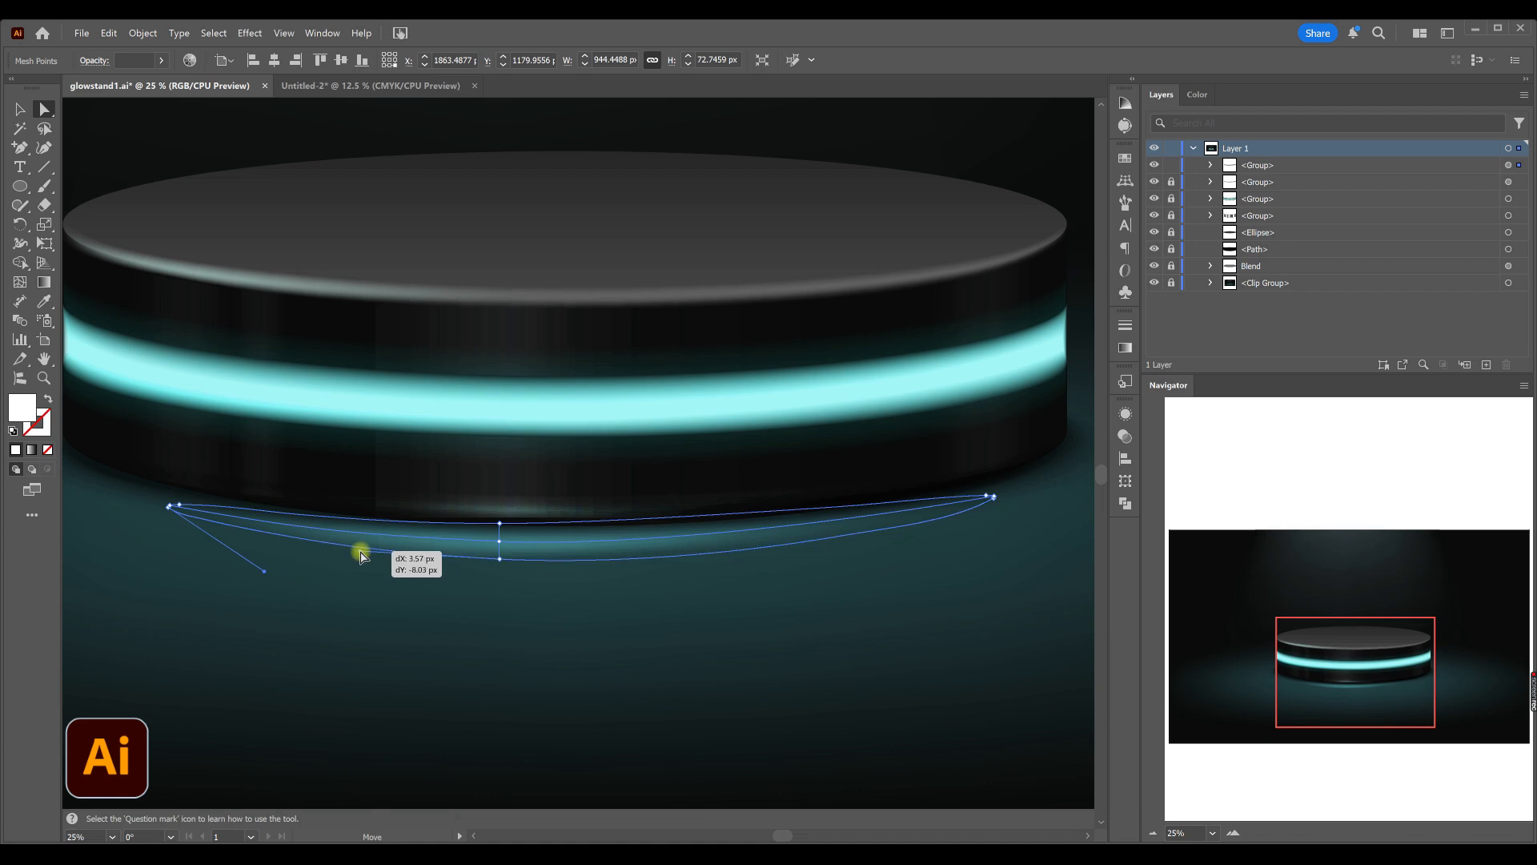
- Narrow the floor reflection to about 788 px wide and nudge it slightly left beneath the podium
click(452, 624)
click(20, 109)
click(588, 548)
drag(995, 527, 923, 527)
drag(567, 543, 550, 544)
- Reshape the floor reflection's right-hand mesh curves with their direction handles so they follow the podium's lower edge
key(a)
drag(888, 509, 843, 524)
click(233, 581)
scroll(610, 546, down, 2)
drag(712, 526, 696, 521)
click(562, 593)
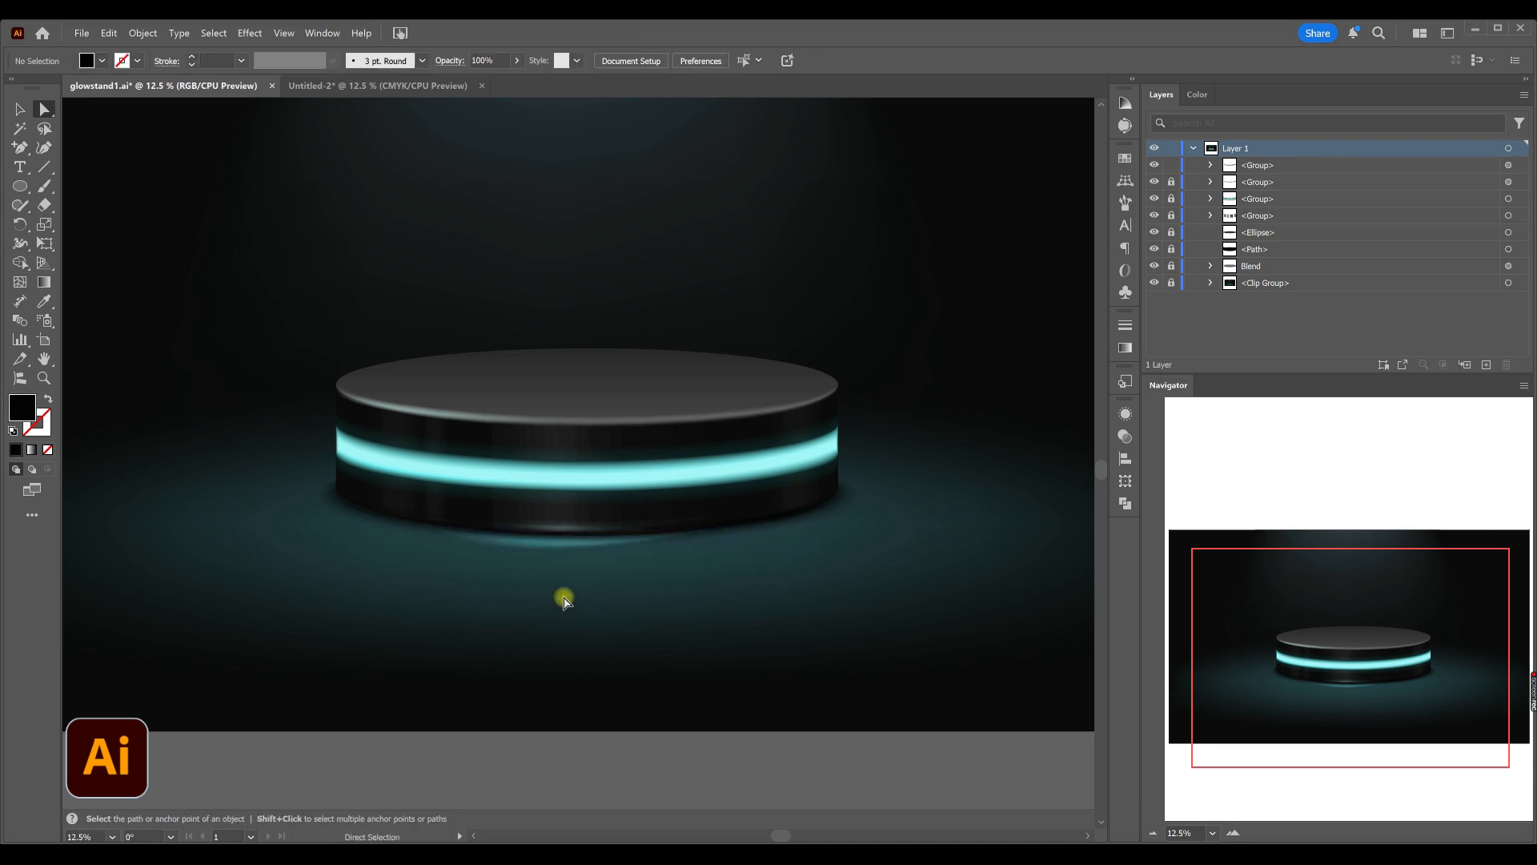
scroll(535, 611, up, 2)
click(642, 503)
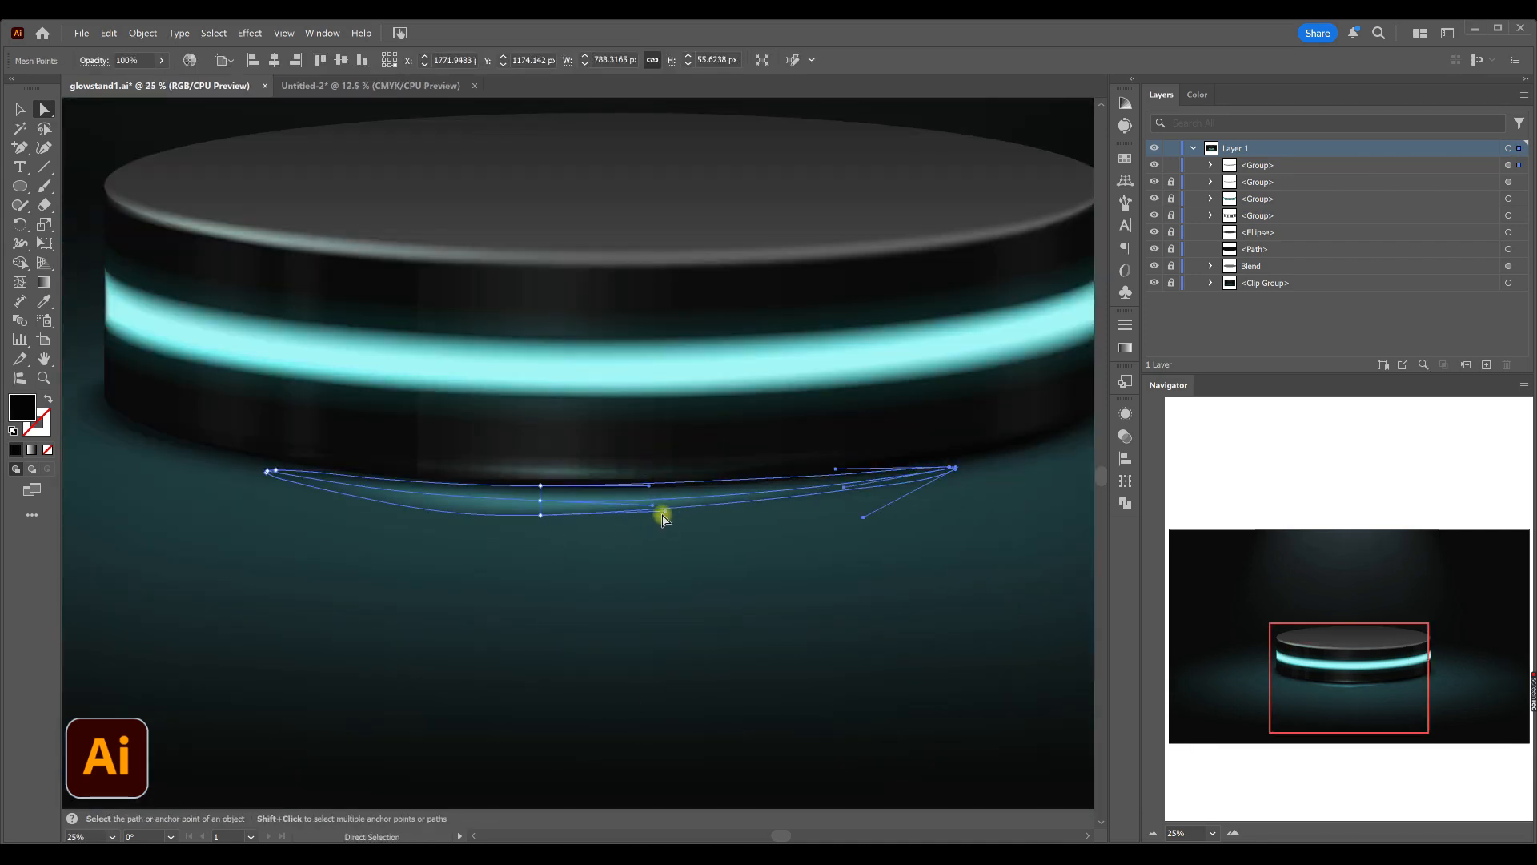
drag(567, 513, 700, 515)
click(577, 576)
scroll(577, 576, down, 1)
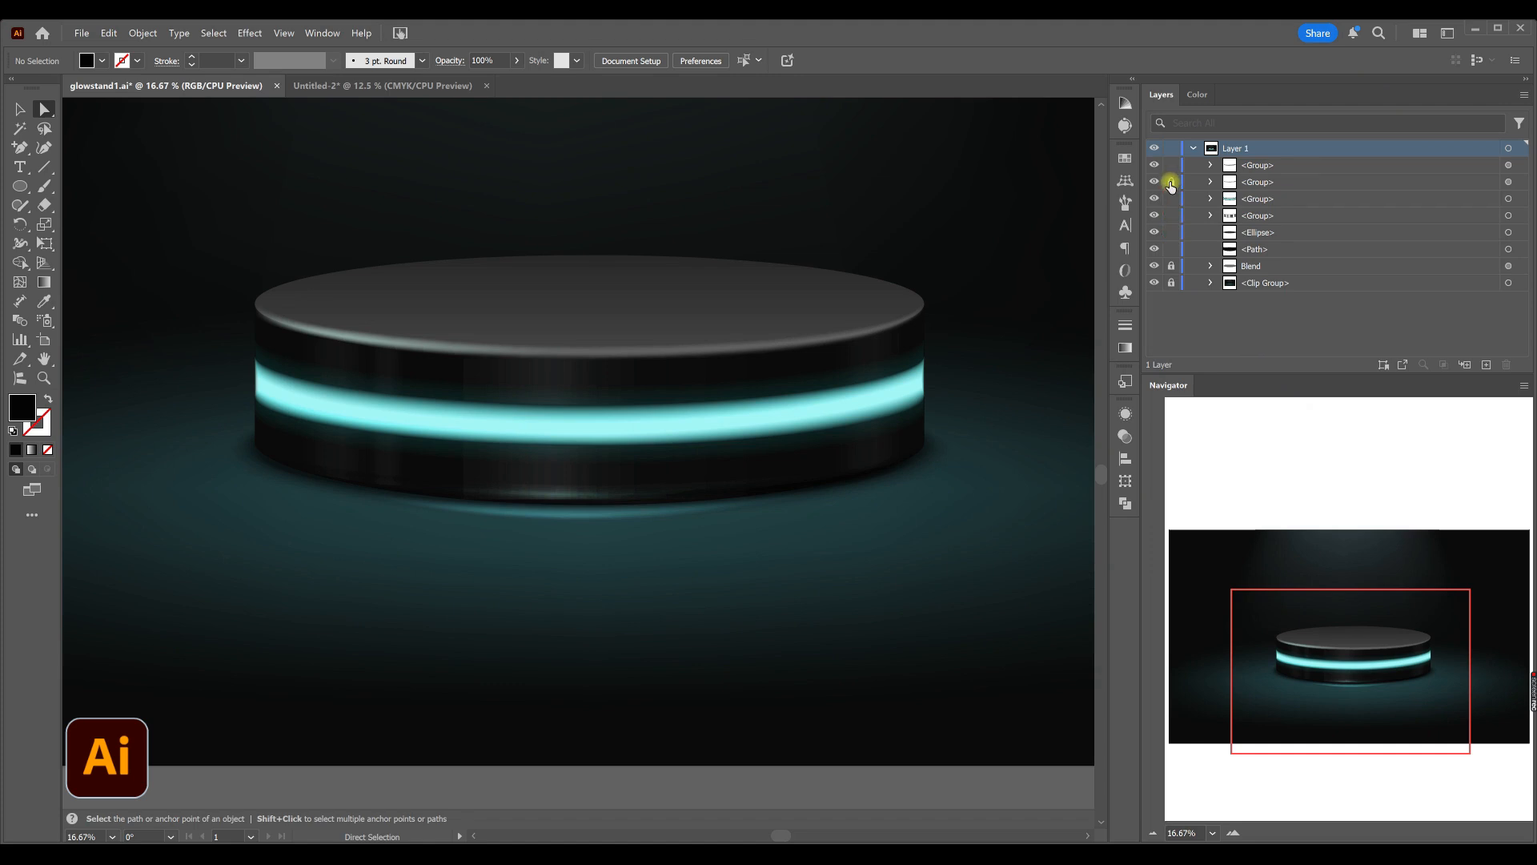
- Group the podium's top ellipse, body path, side shading, light strip and lower-front reflection, leaving out the floor reflection
click(1509, 182)
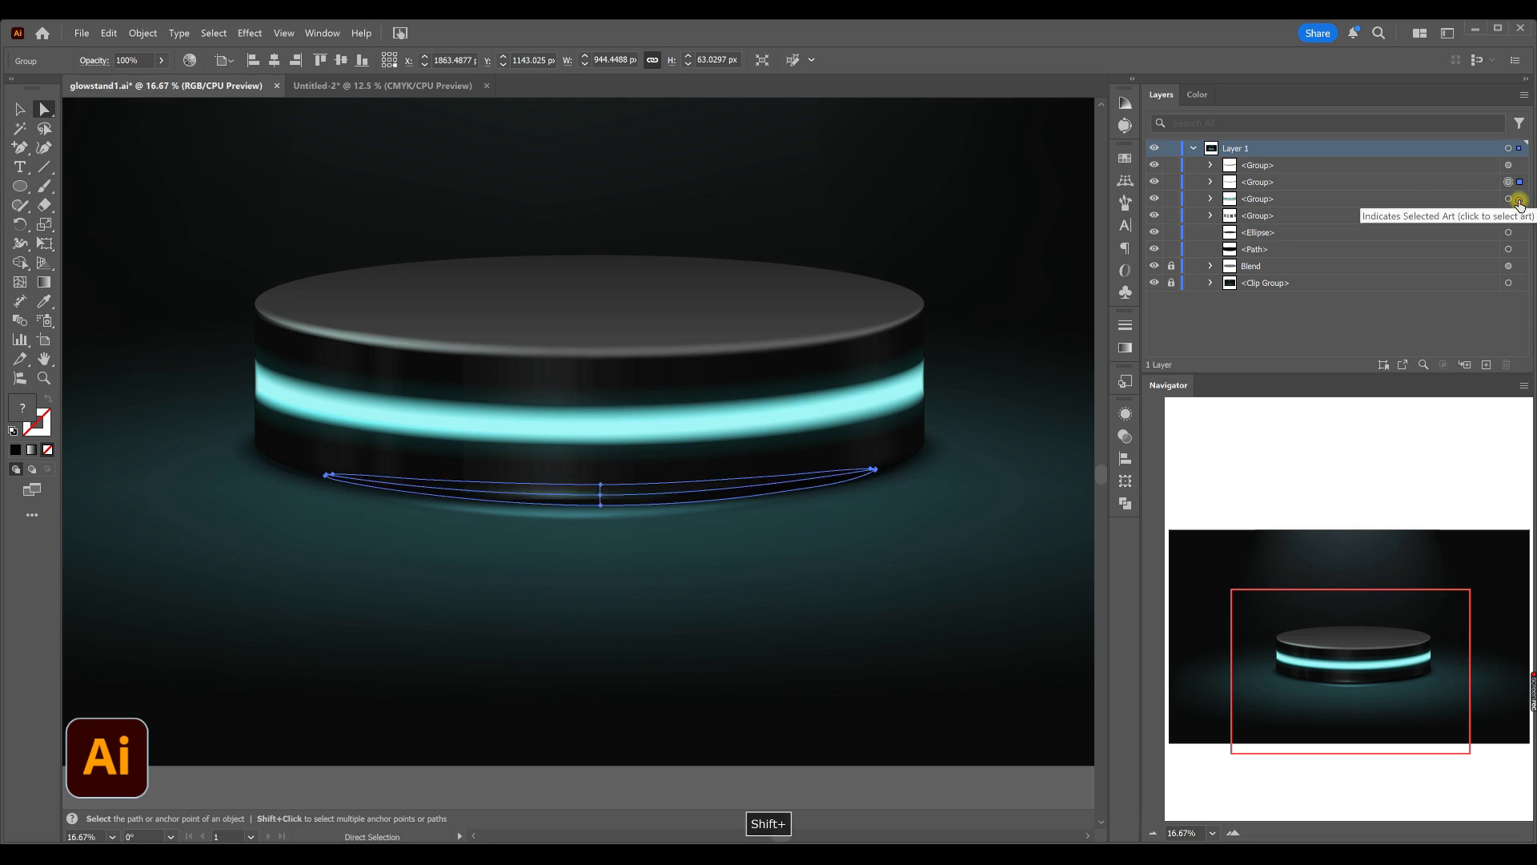
shift+click(1518, 200)
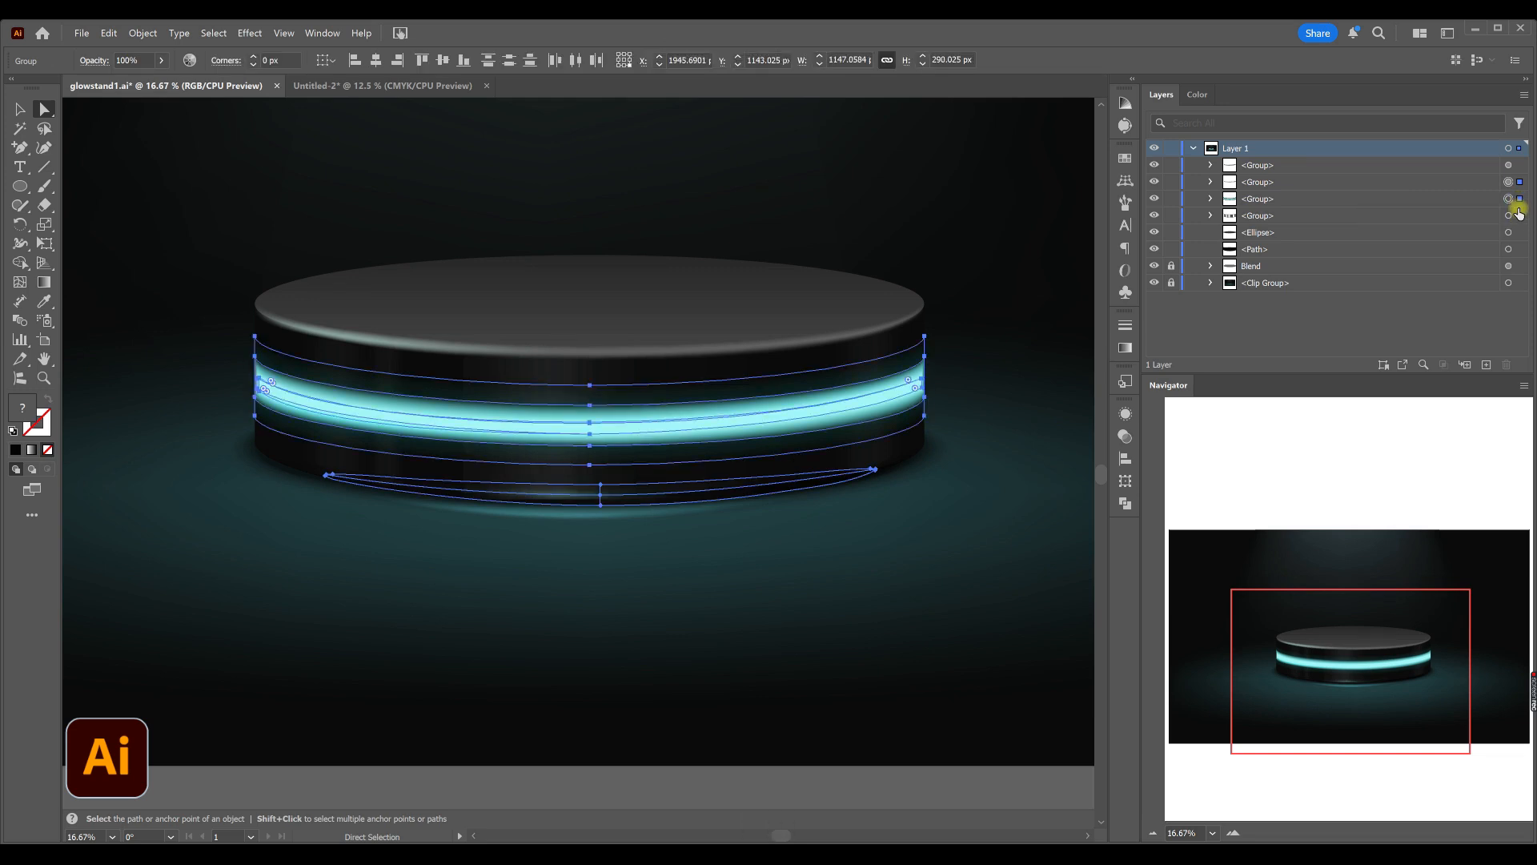
shift+click(1520, 216)
shift+click(1520, 232)
shift+click(1518, 252)
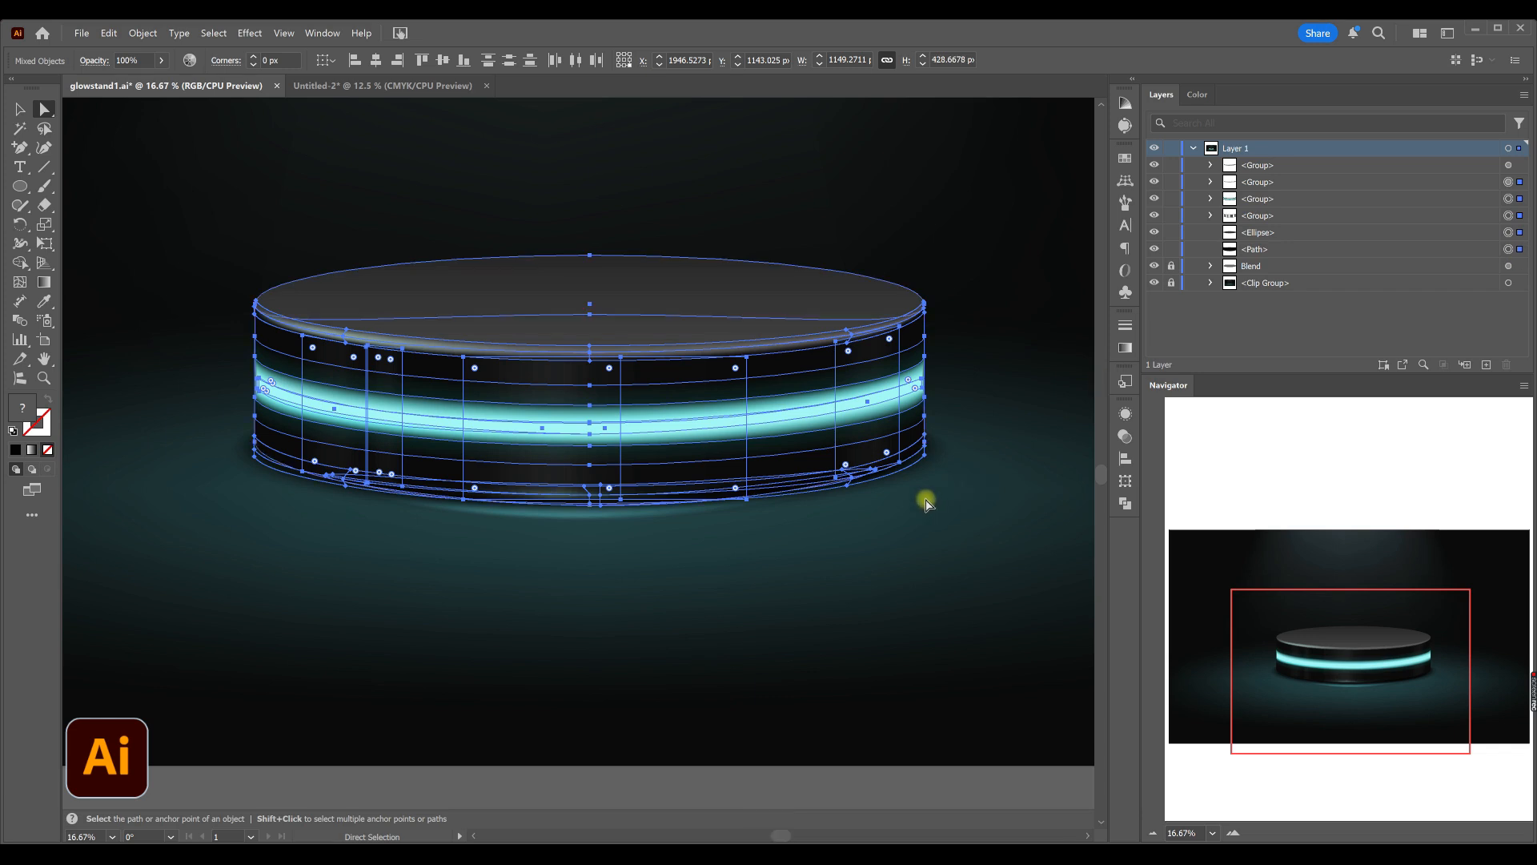
key(ctrl+g)
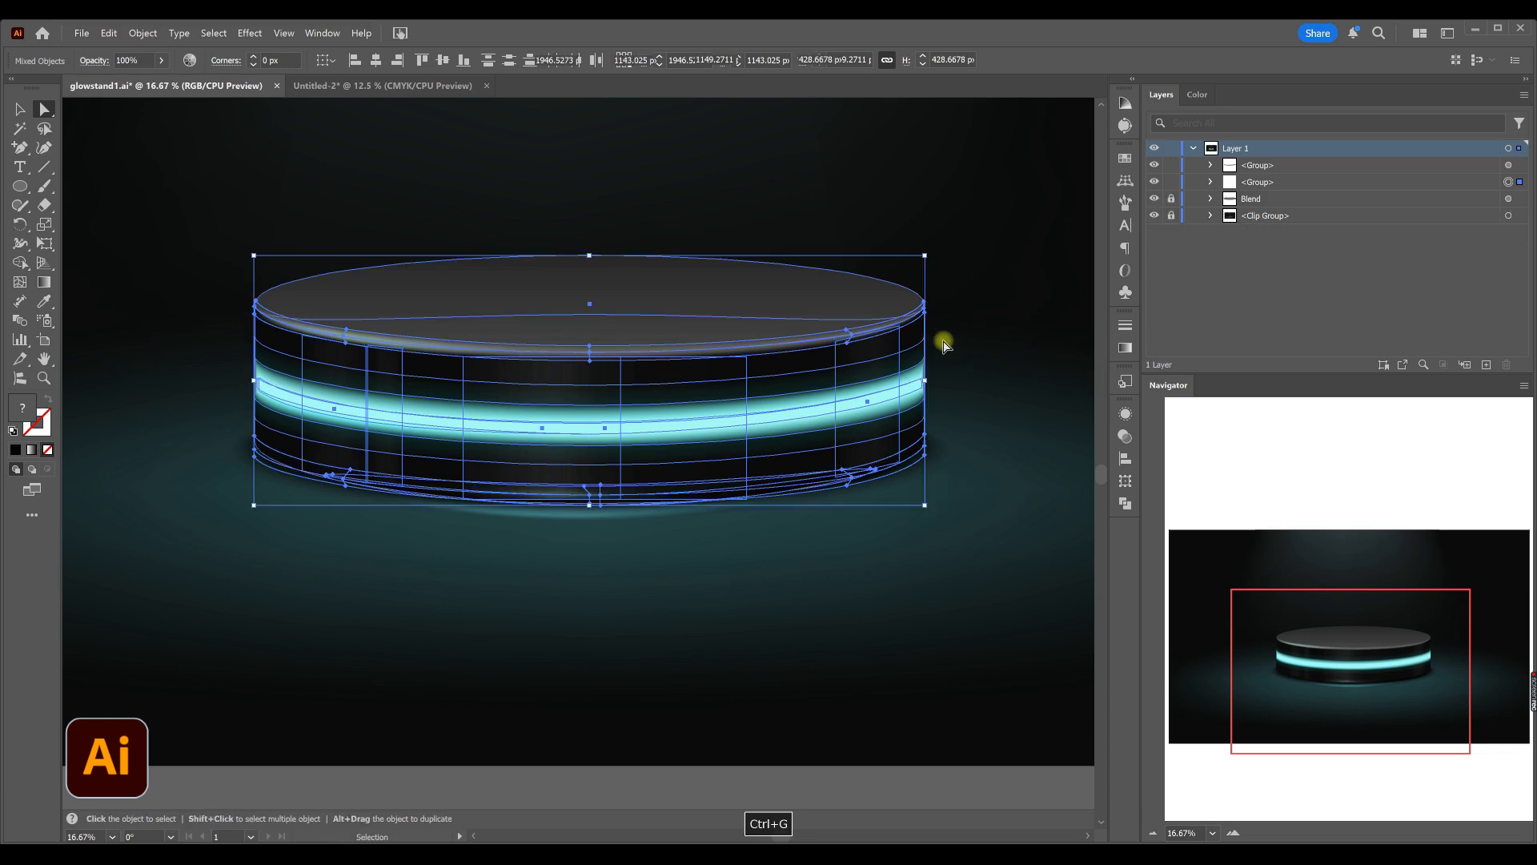
- Duplicate the podium group about 249 px straight down and place the copy below the Blend in the stacking order
key(a)
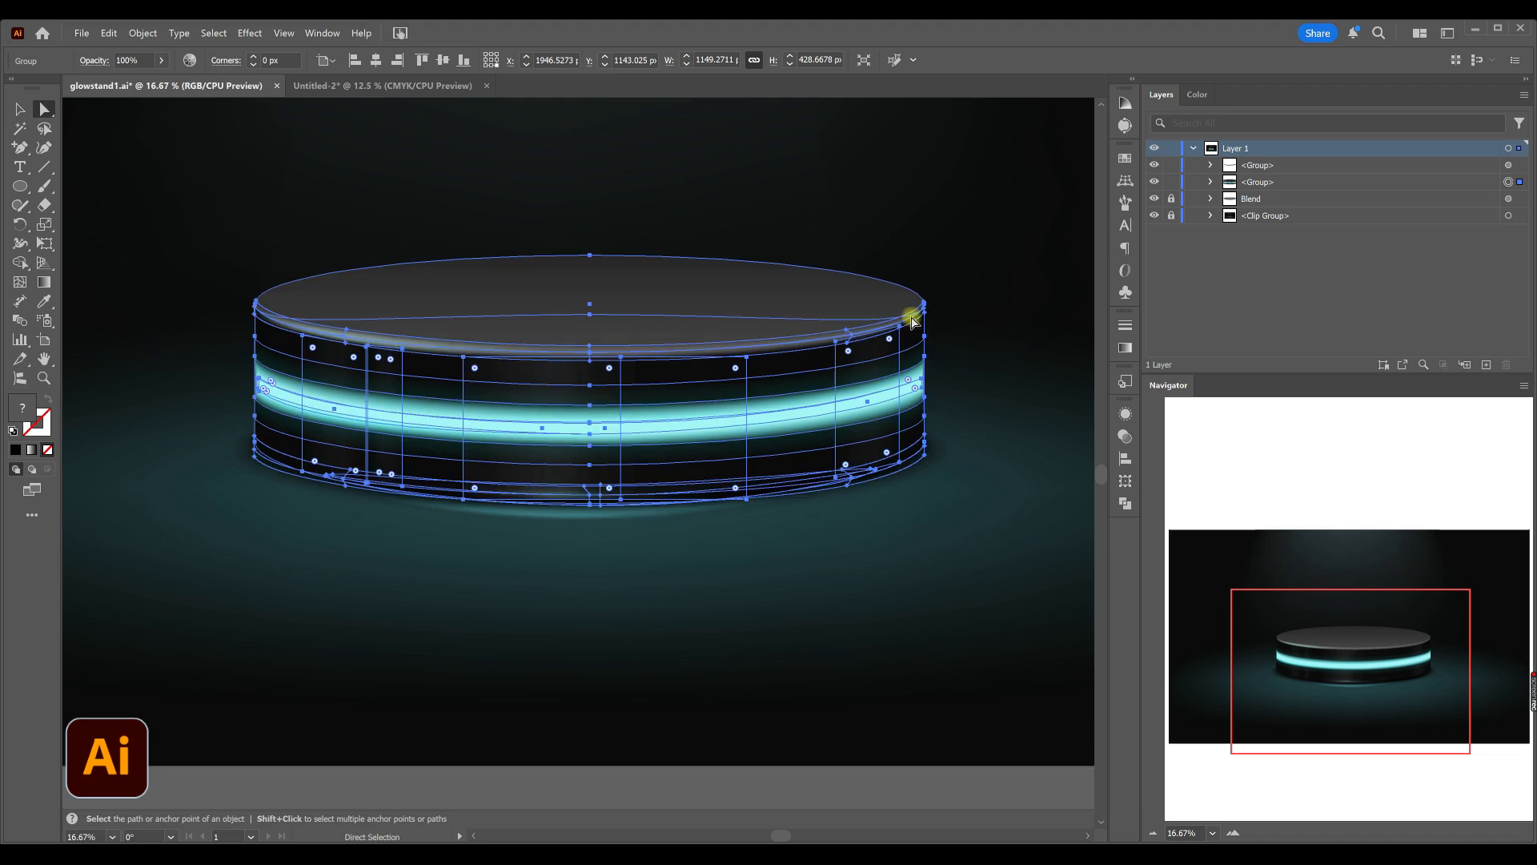
drag(891, 335, 891, 480)
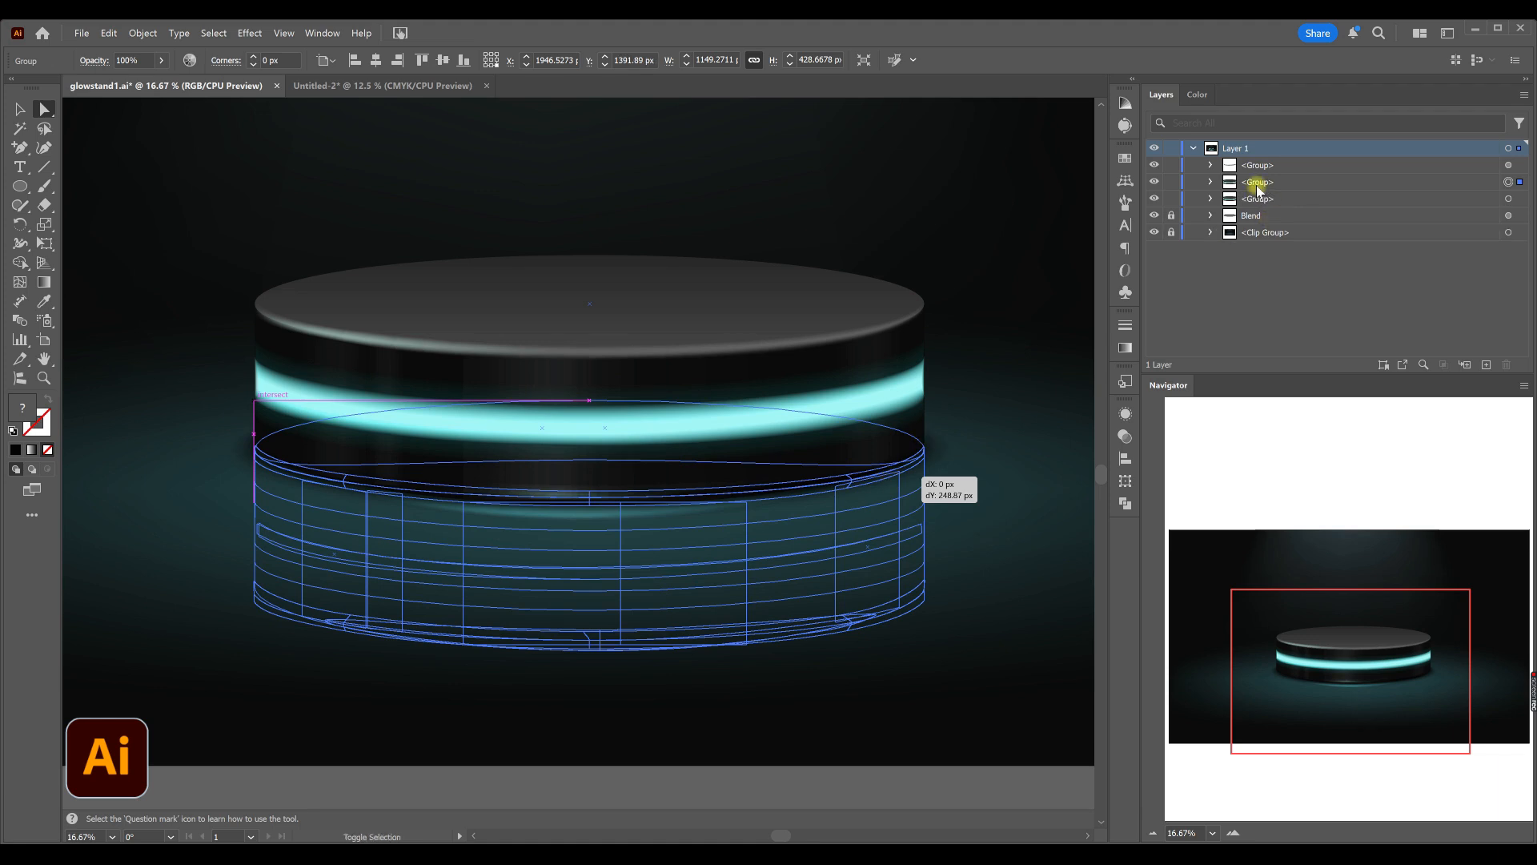
drag(1256, 185, 1272, 233)
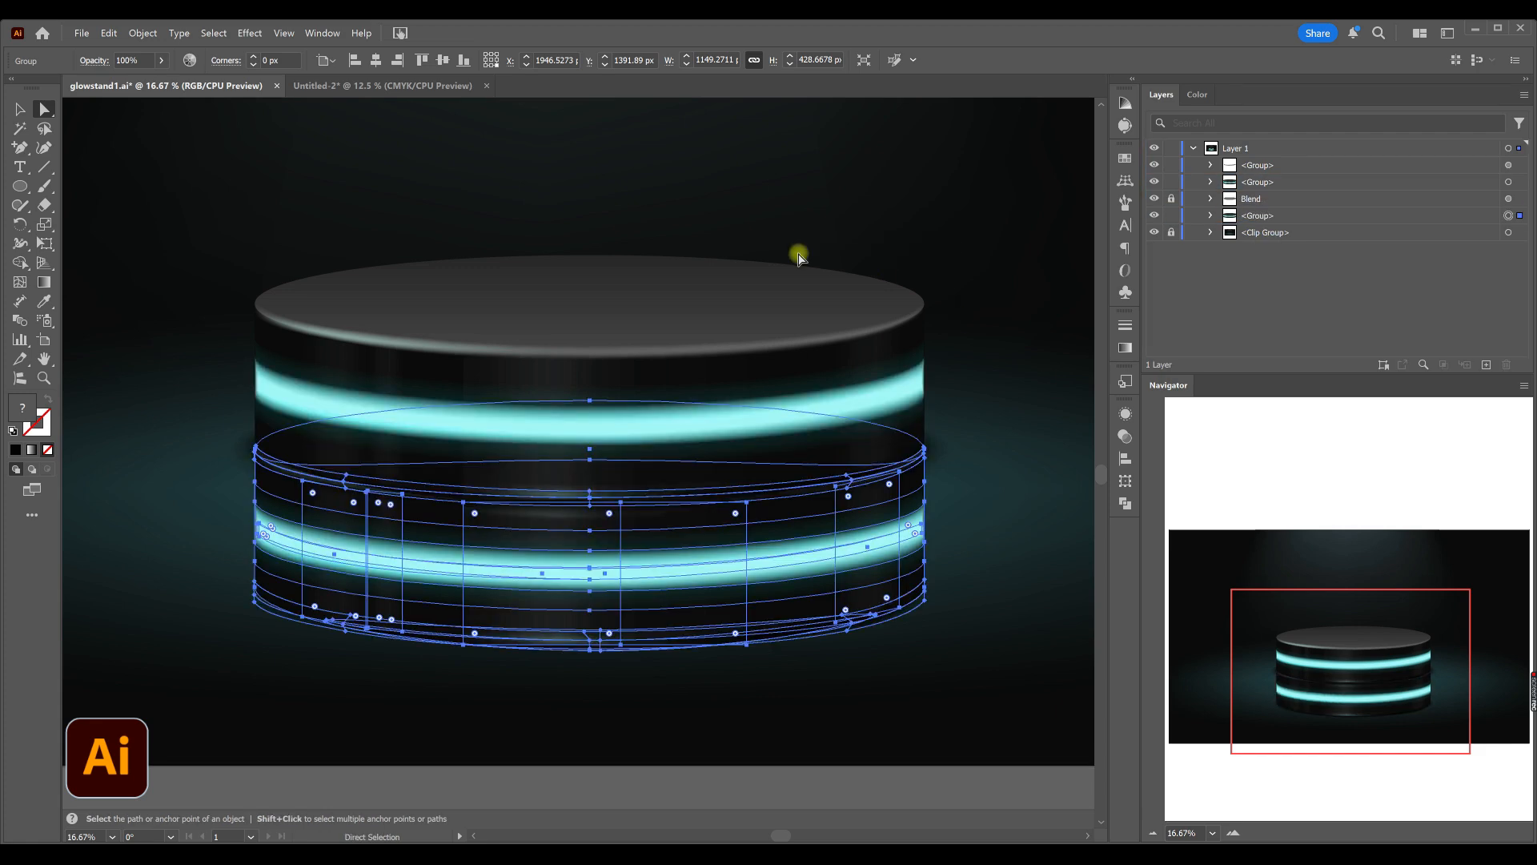
scroll(801, 250, down, 1)
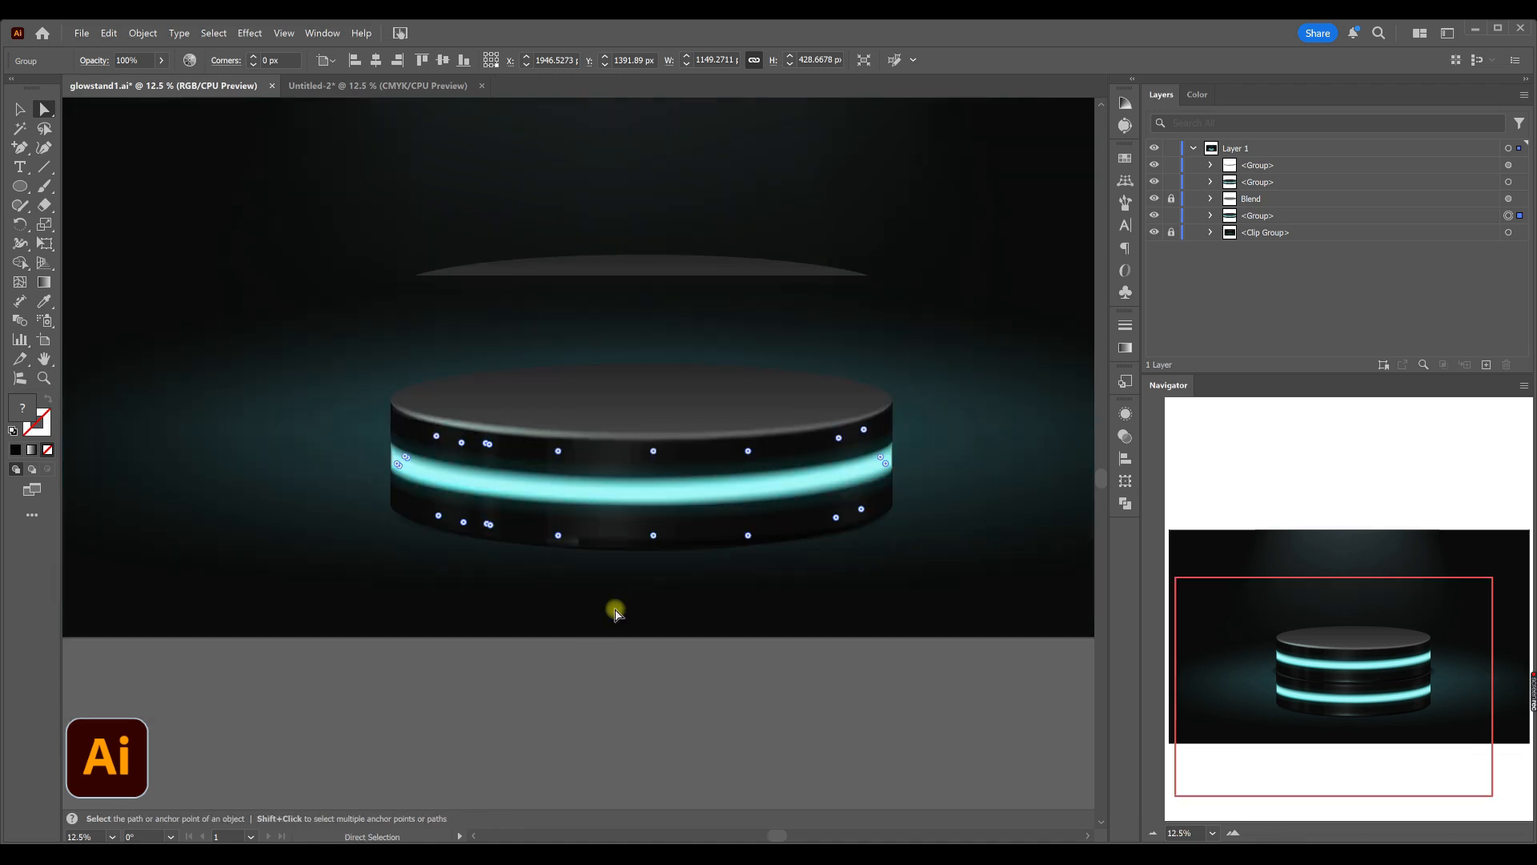
click(575, 709)
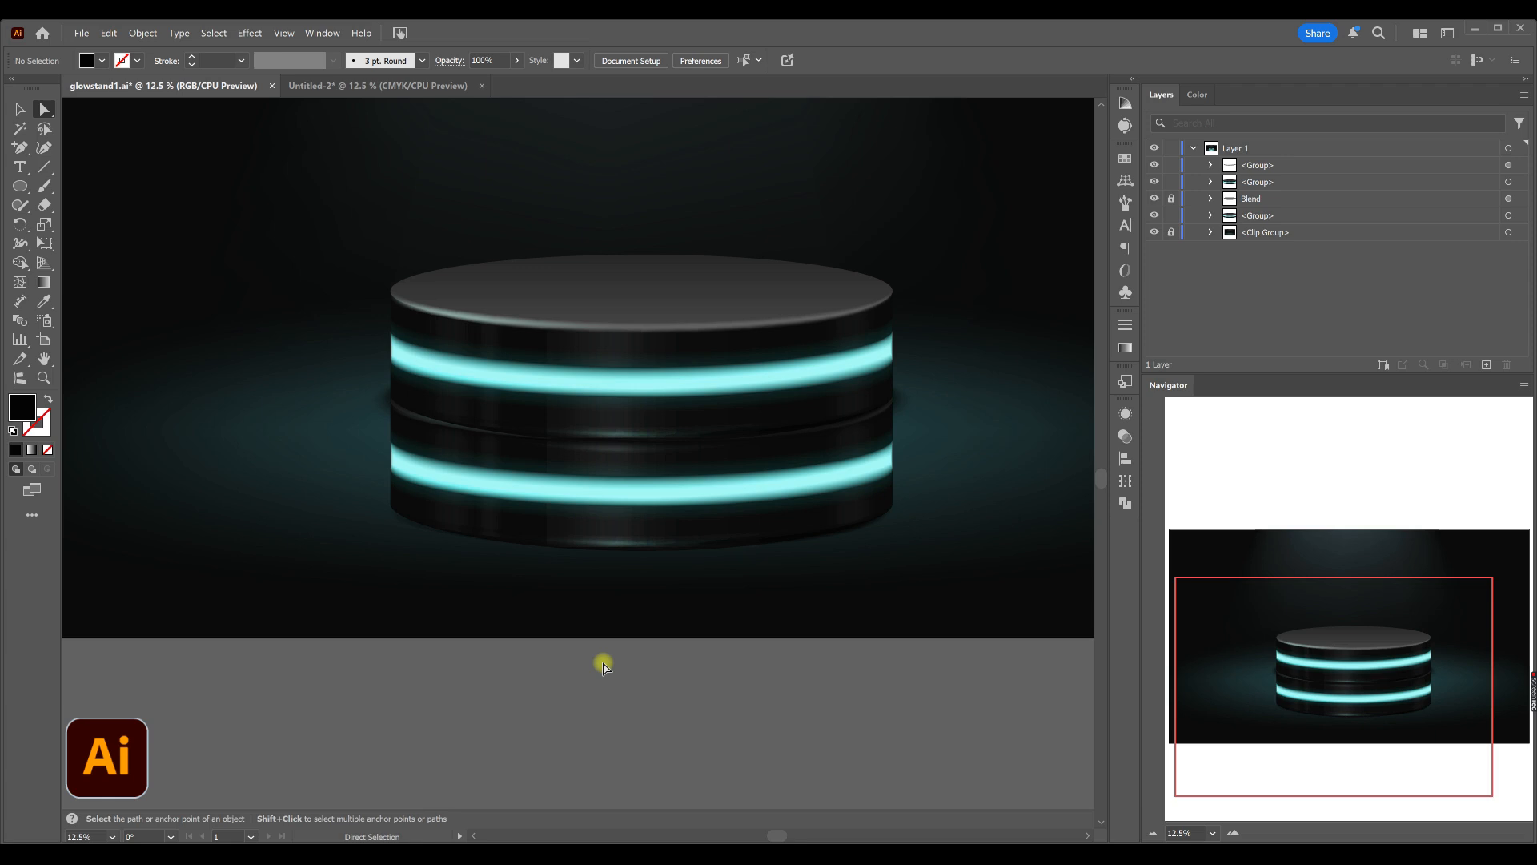
- Delete the two mesh highlights along the lower front edge of the duplicated podium
click(714, 536)
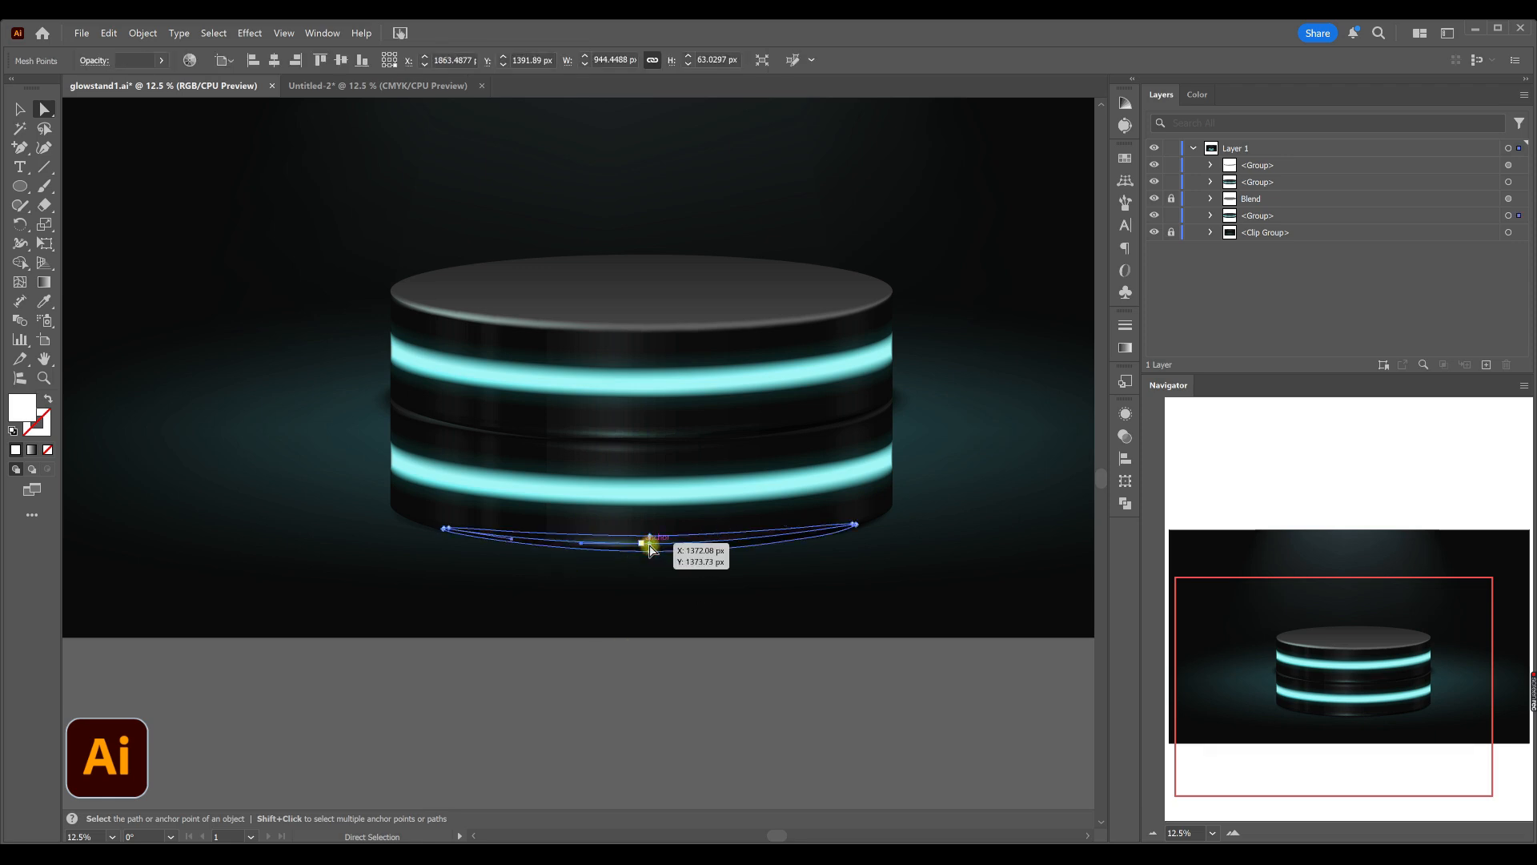
key(BackSpace)
click(642, 593)
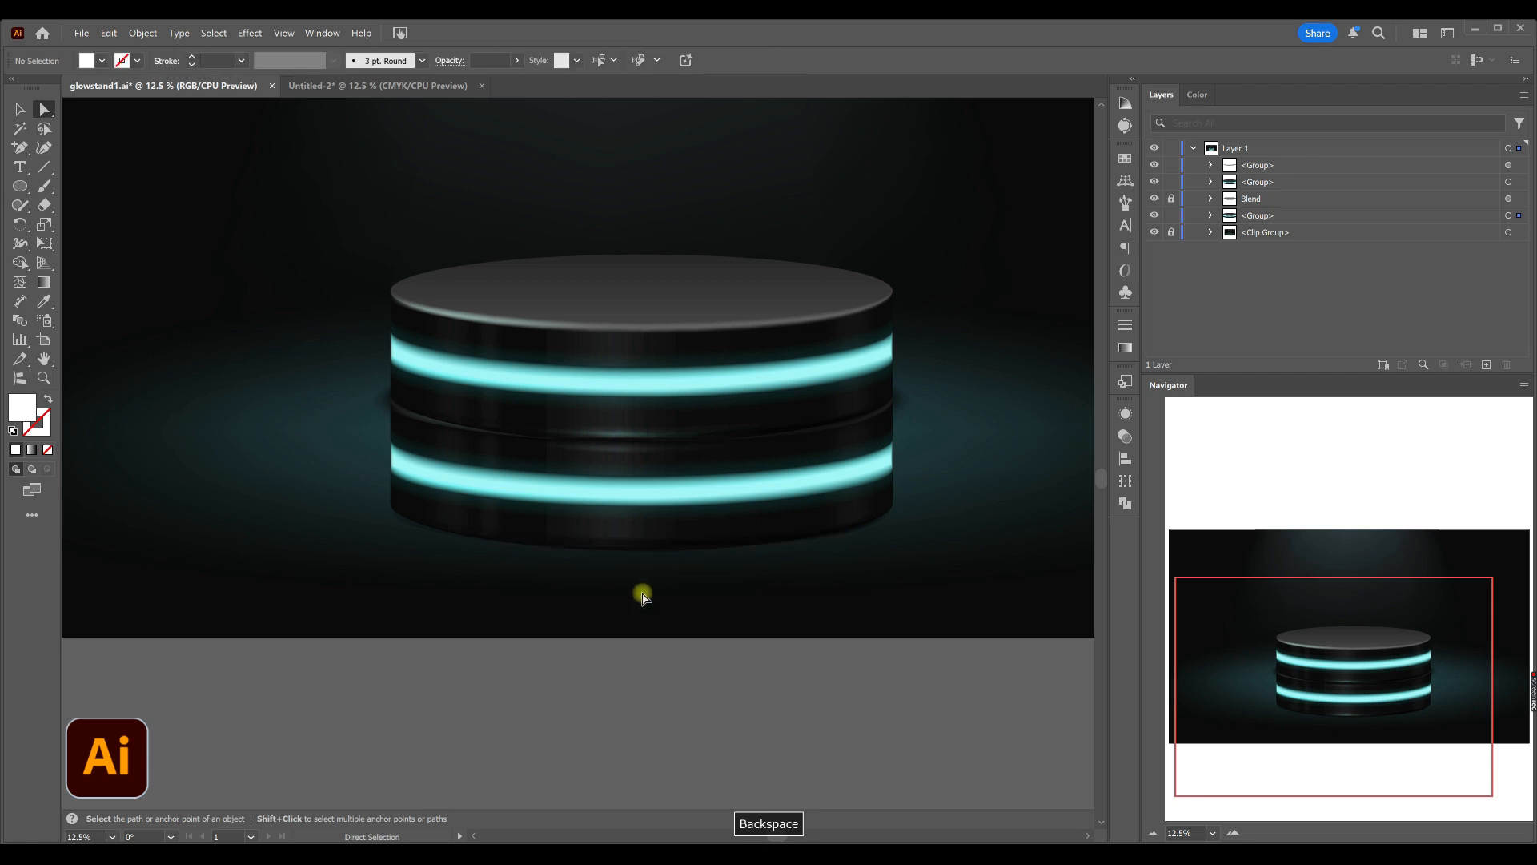
click(601, 547)
key(BackSpace)
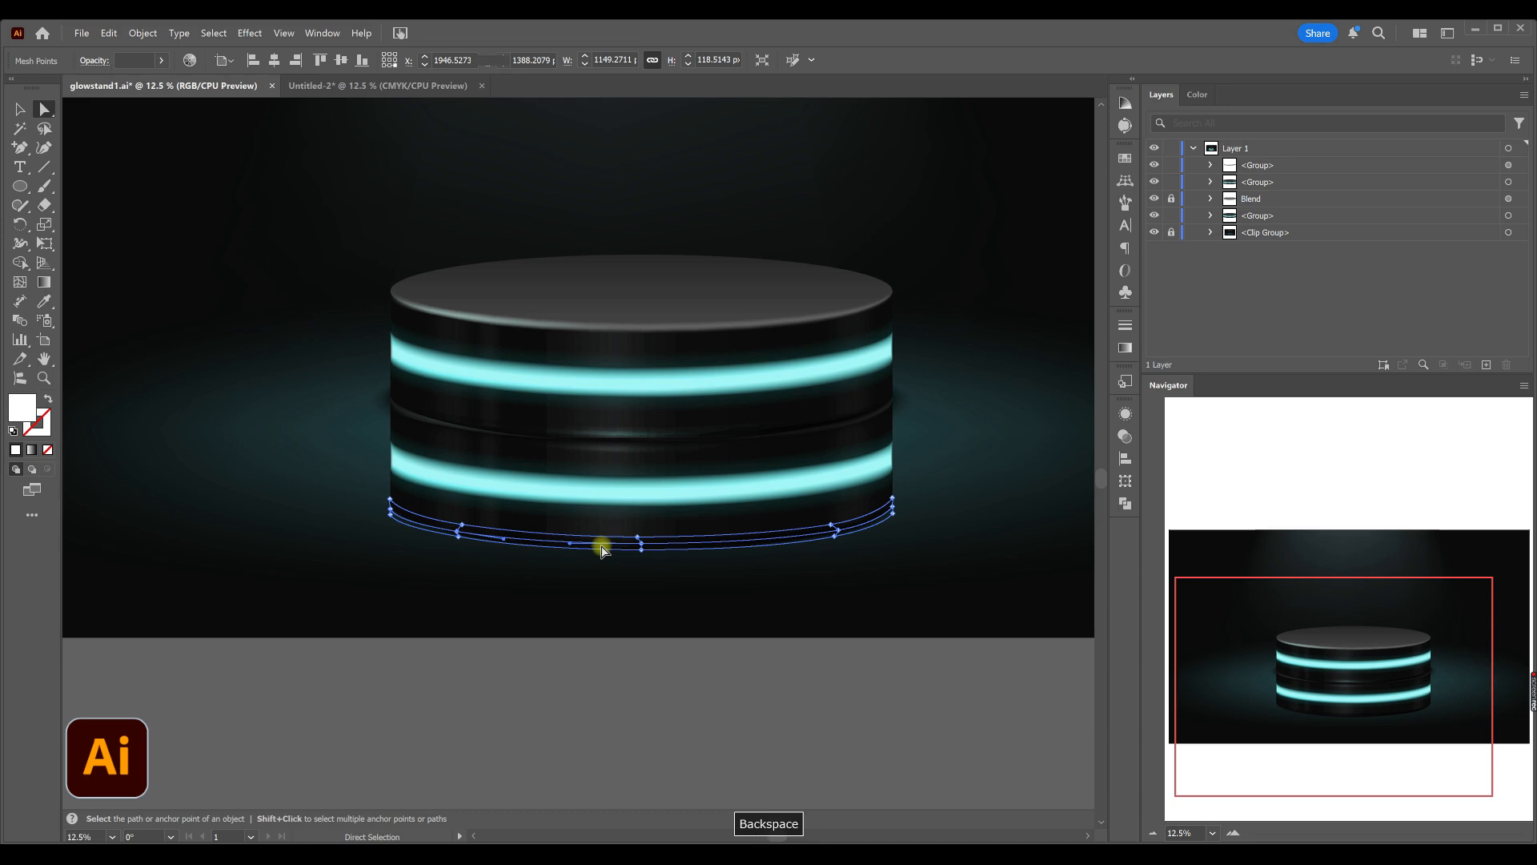
key(BackSpace)
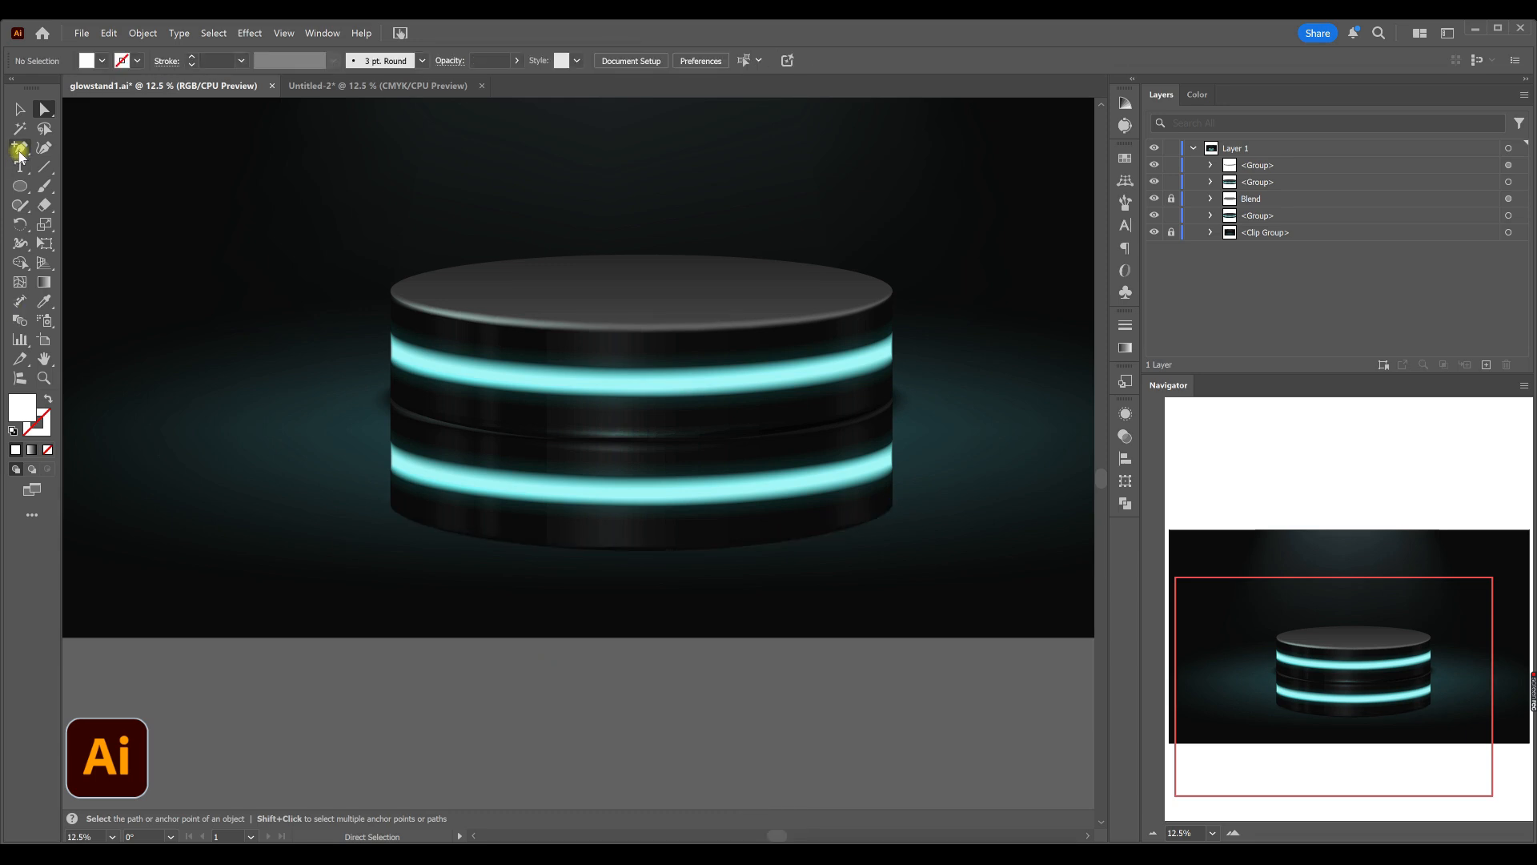
- Draw a rectangle about 1249 by 425 px over the podium copy and fill it with a 90° white-to-black linear gradient
click(23, 187)
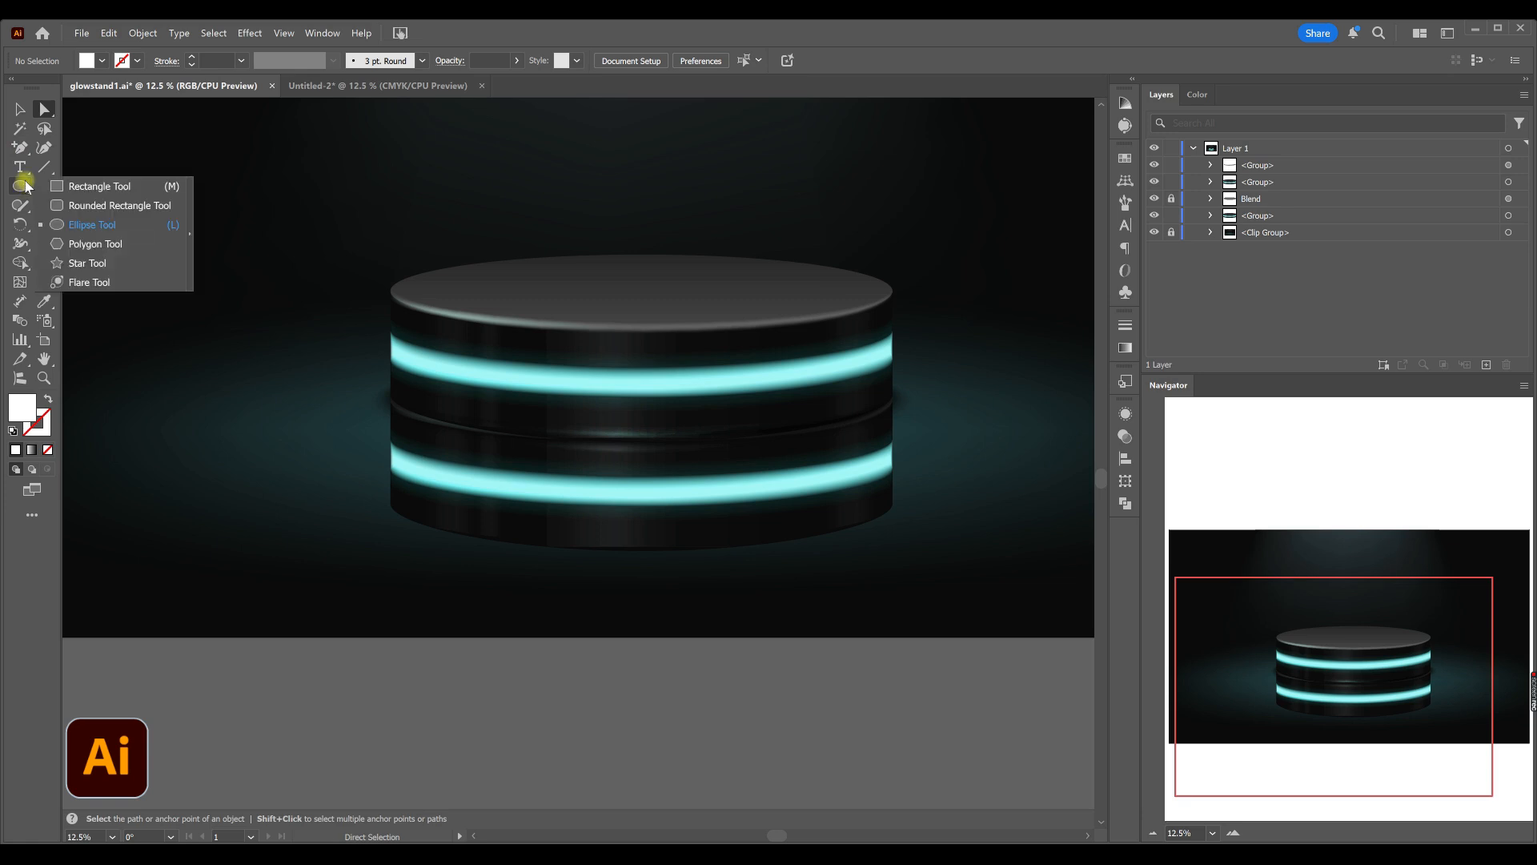
click(76, 183)
drag(370, 388, 916, 574)
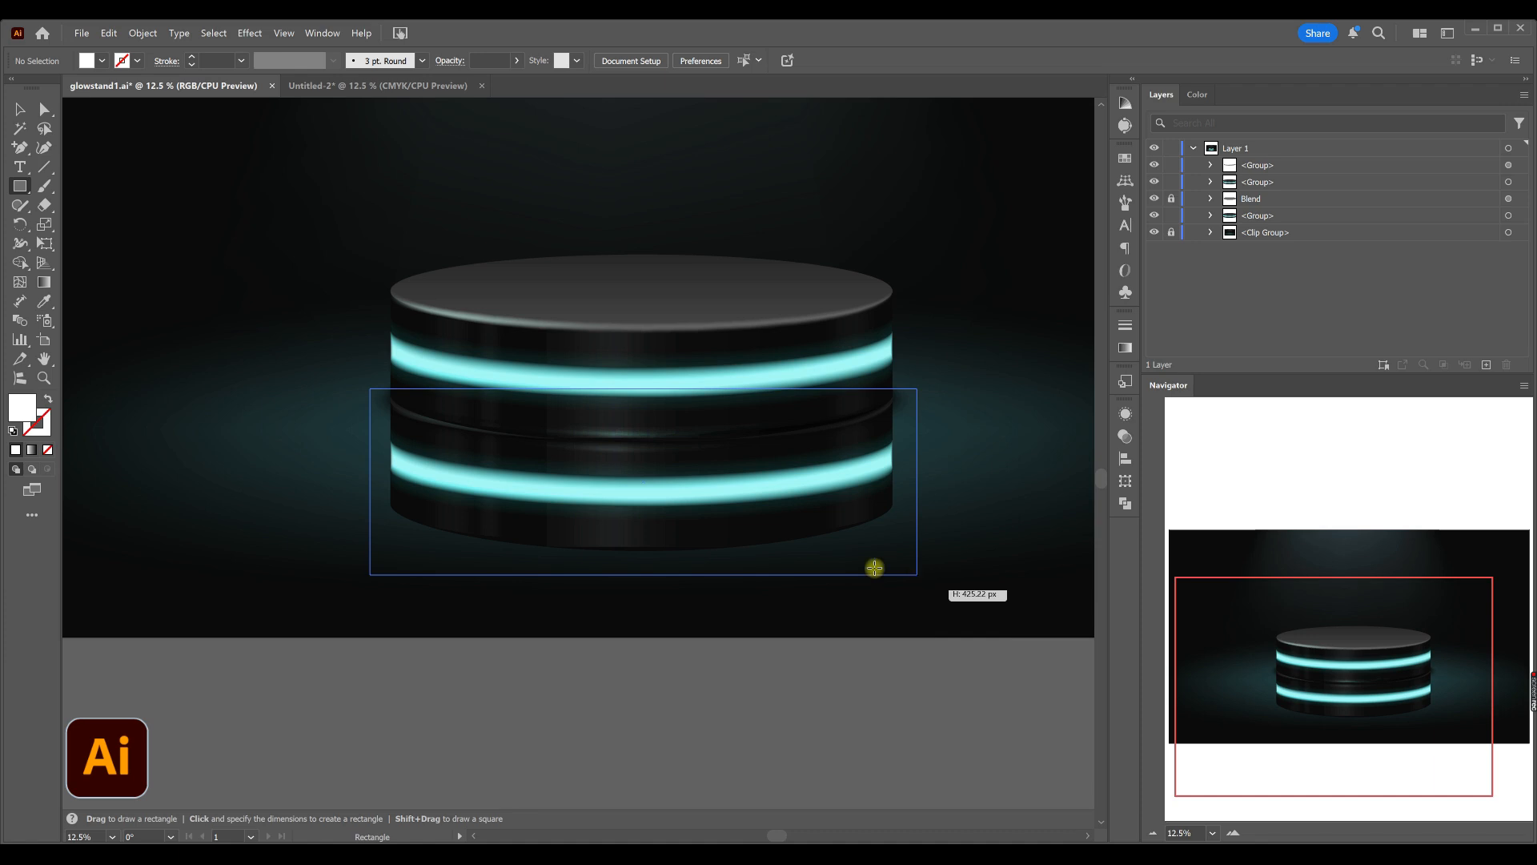
click(1124, 349)
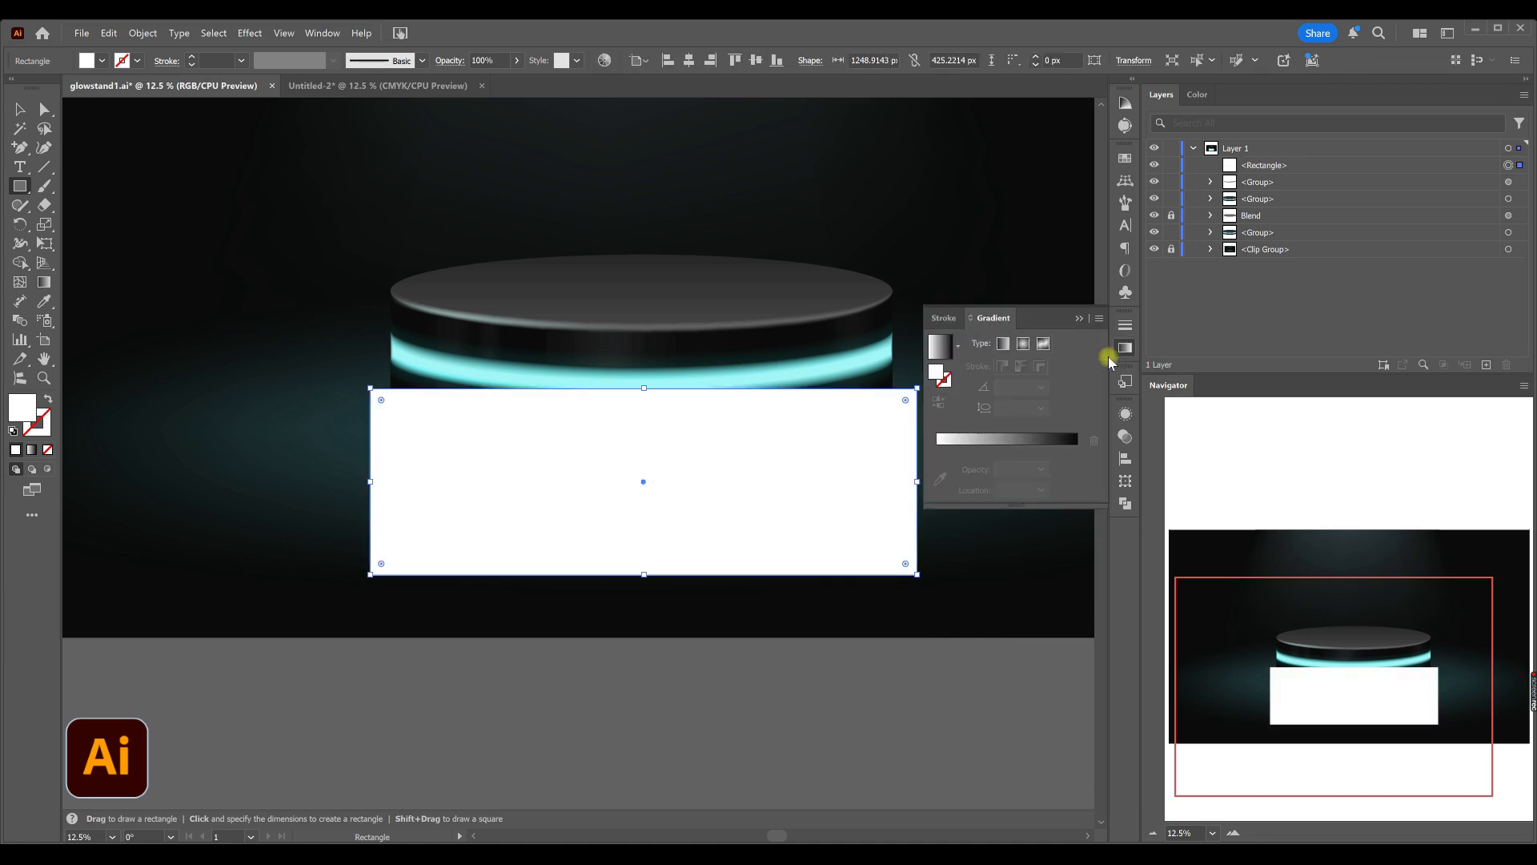
click(1015, 454)
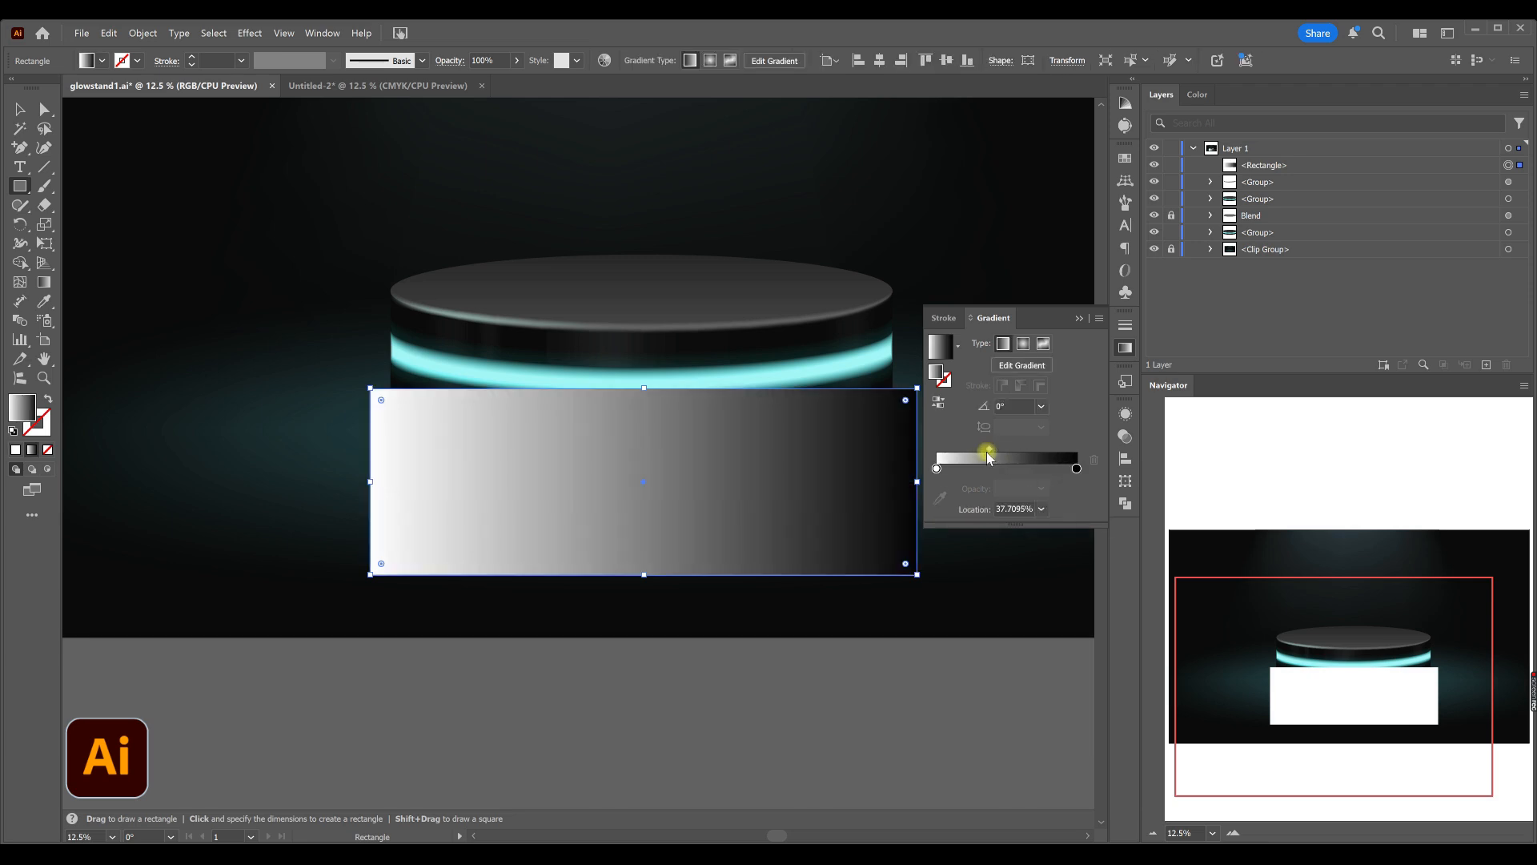
click(1040, 405)
click(1046, 493)
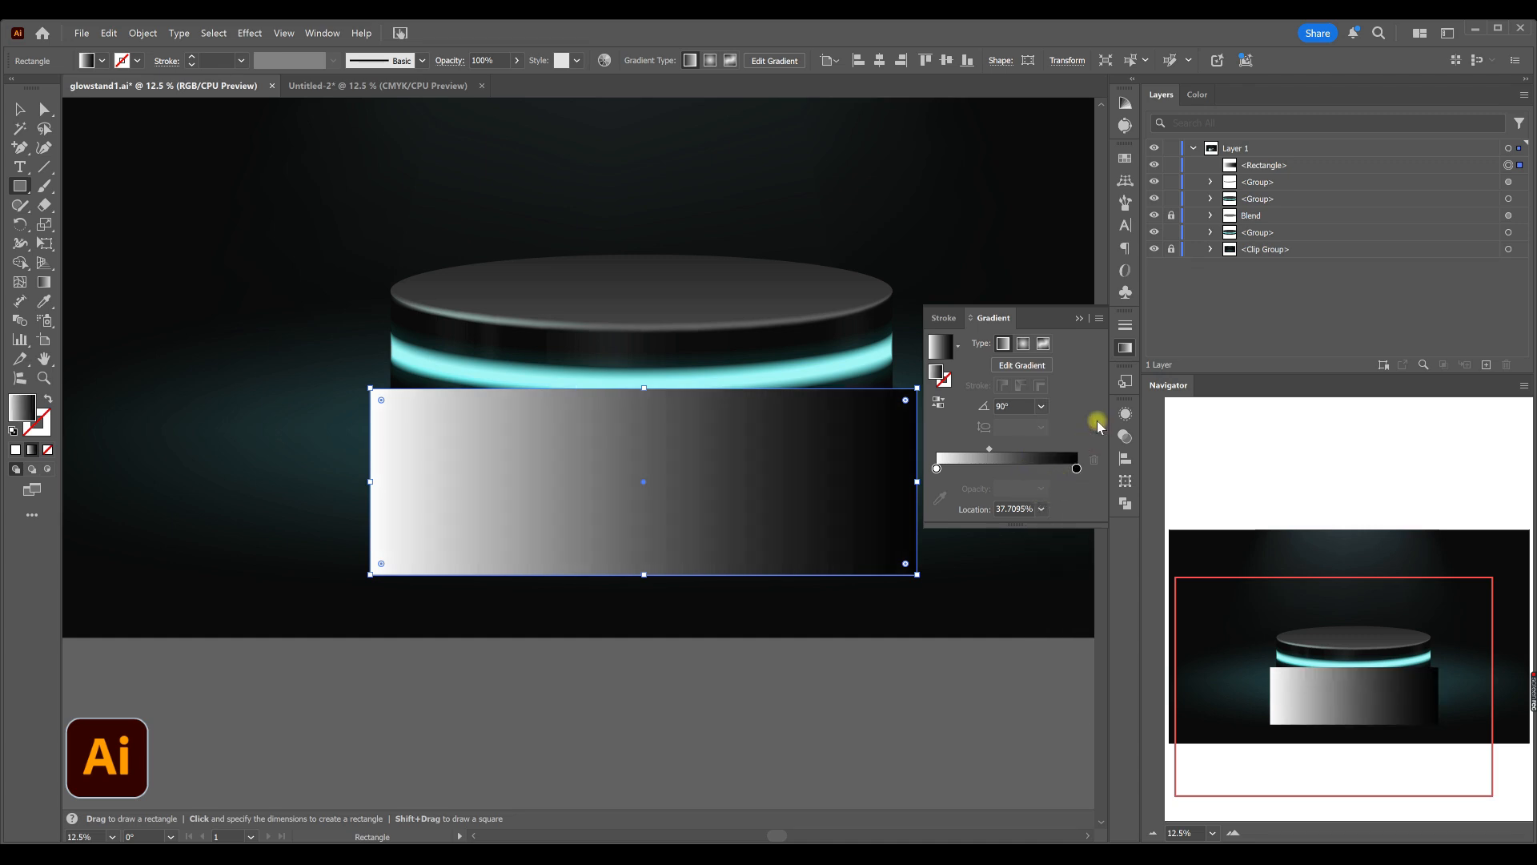
- Move the gradient rectangle directly below the Blend in the stacking order and use it as the opacity mask of the podium copy
click(1262, 164)
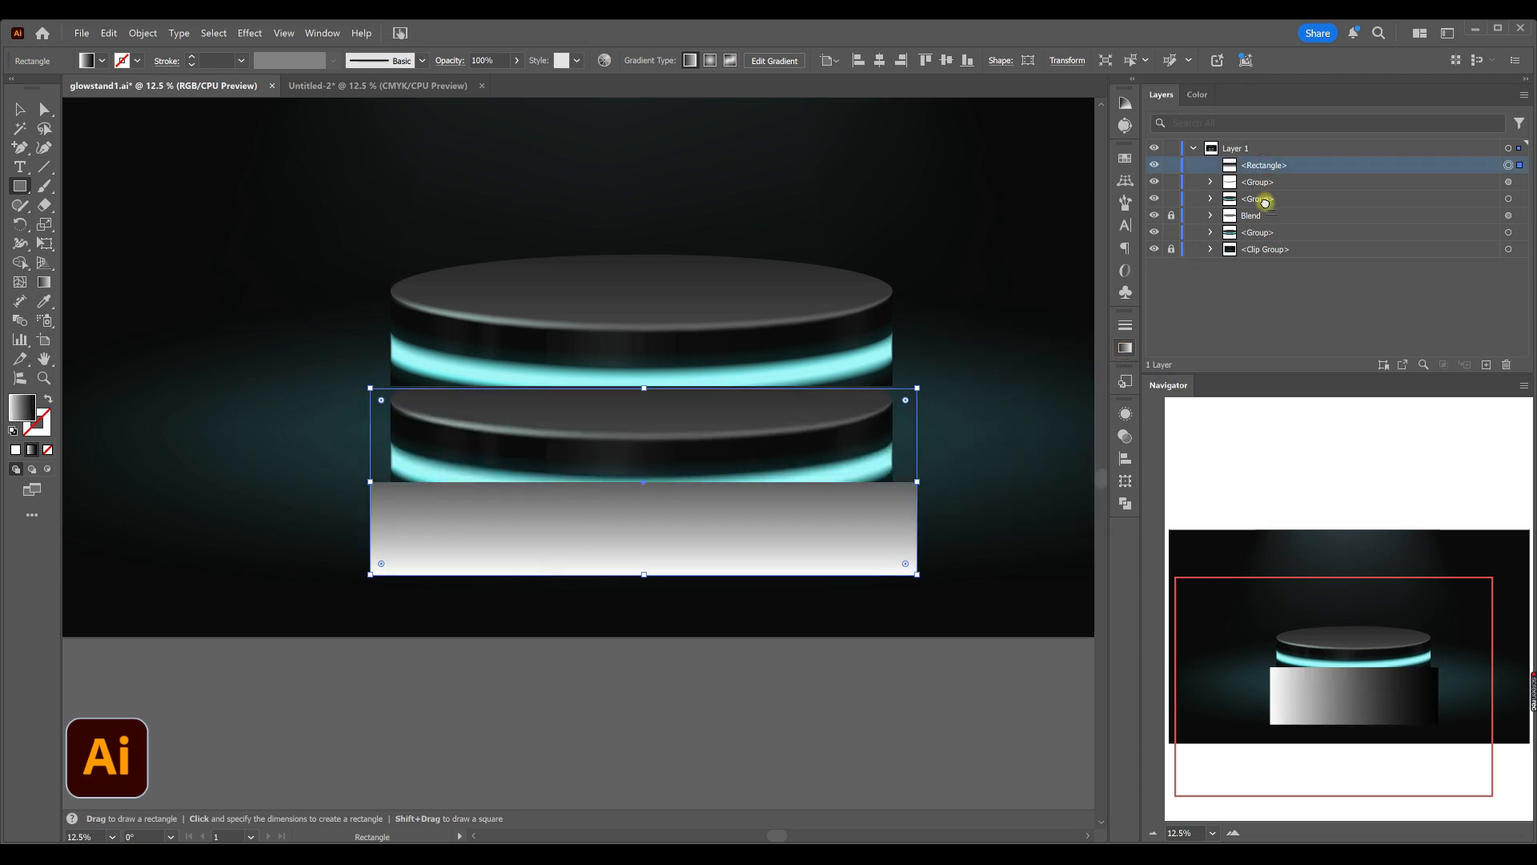
drag(1269, 219, 1270, 221)
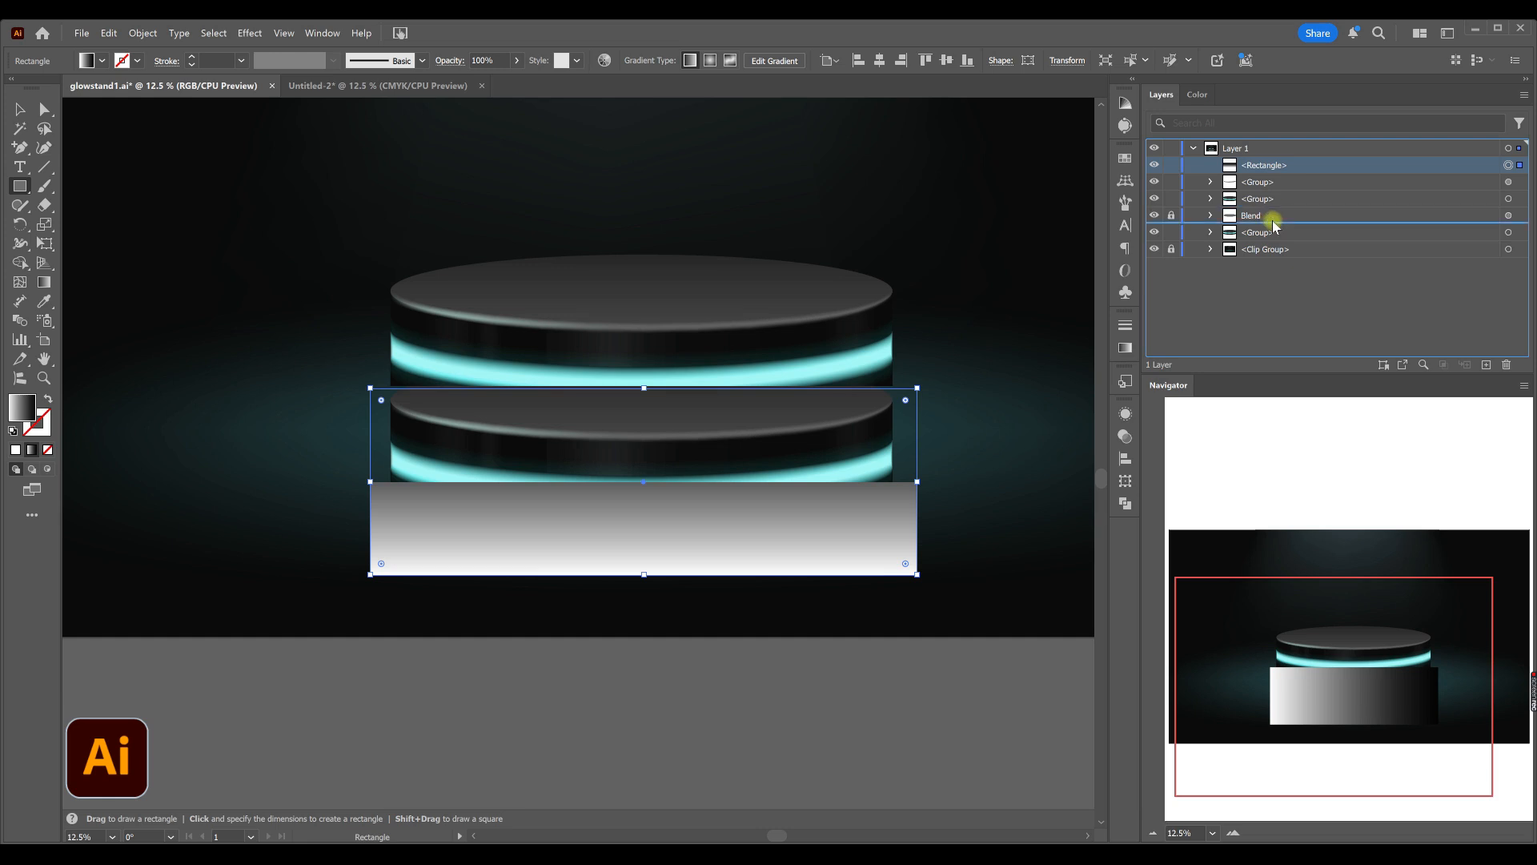
shift+click(1518, 233)
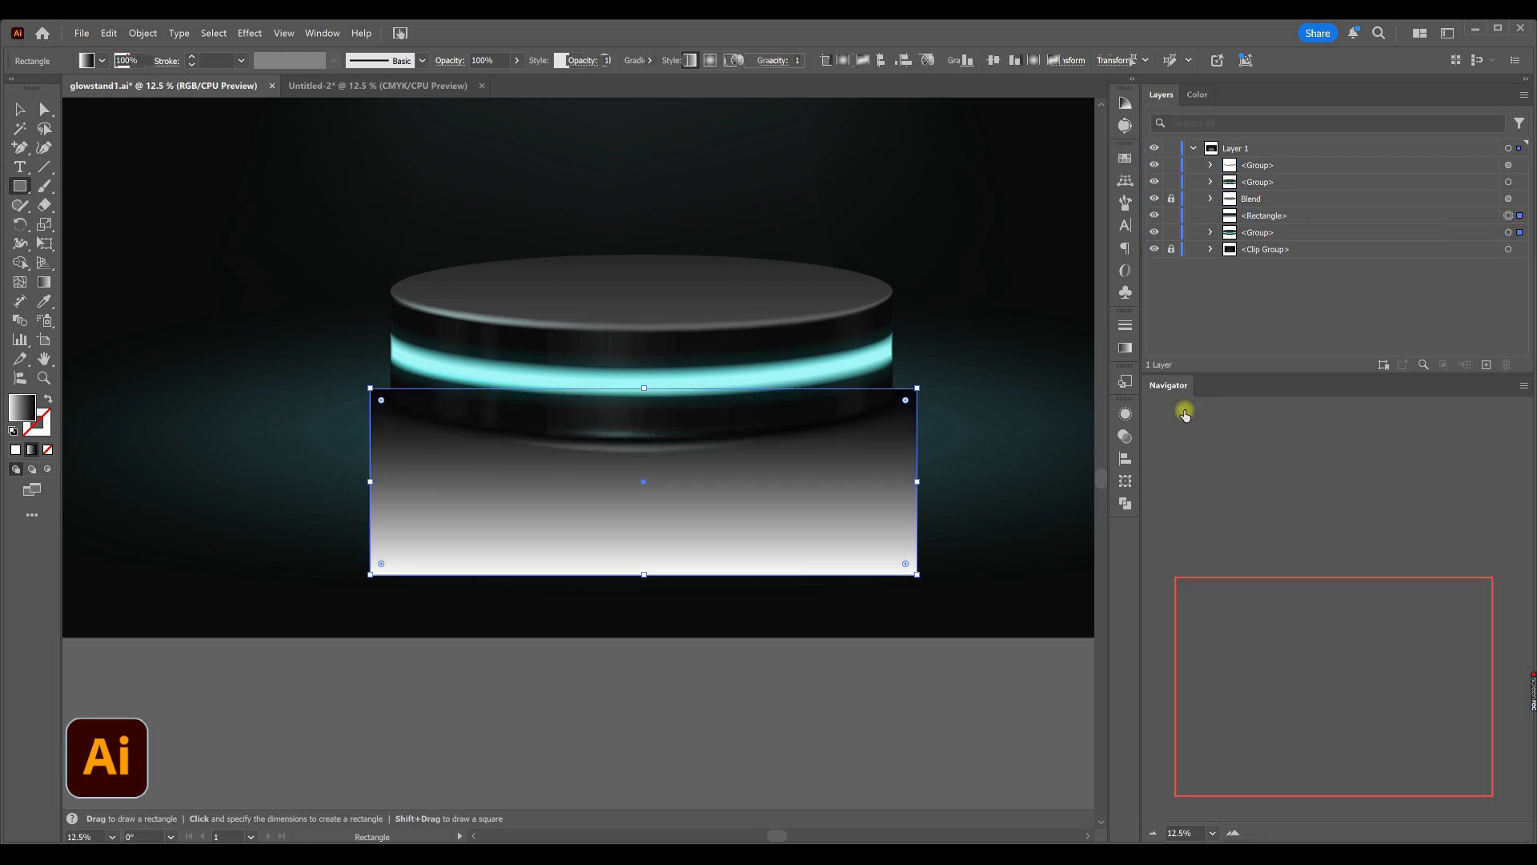
click(1125, 436)
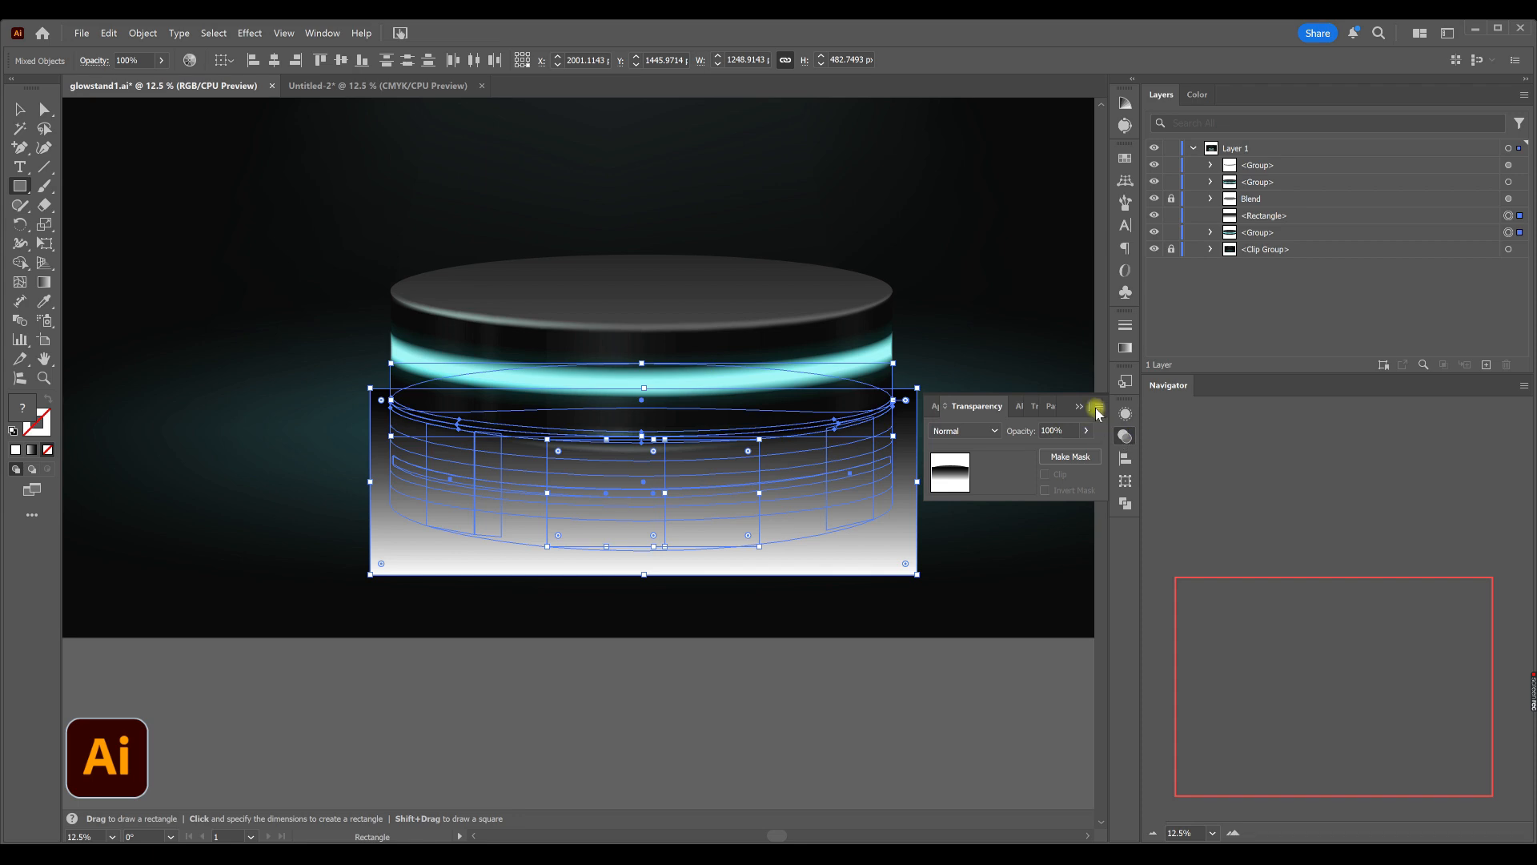
click(1097, 408)
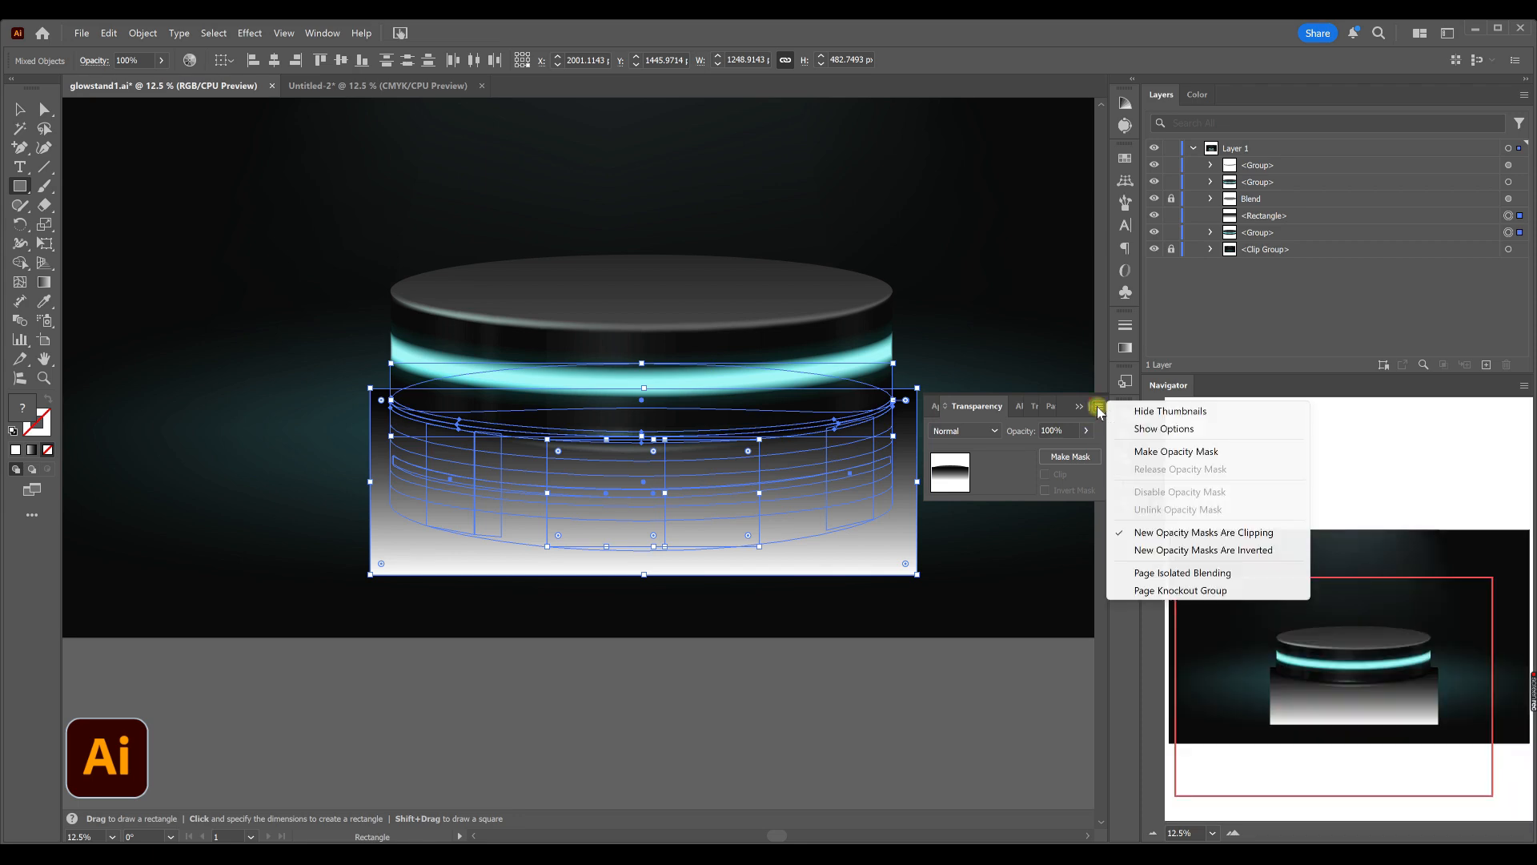
click(1144, 452)
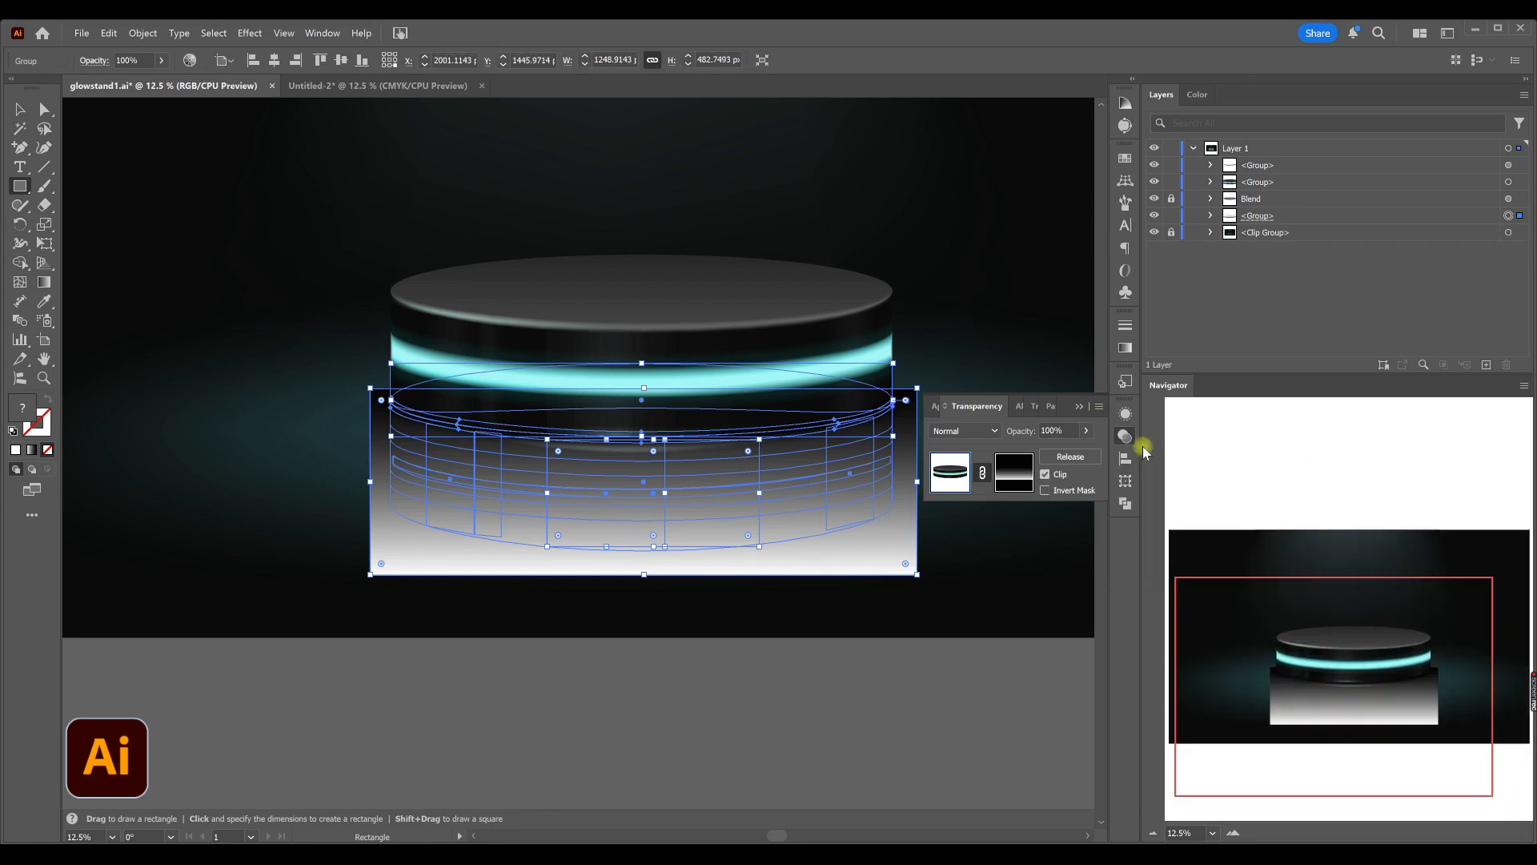
click(1121, 437)
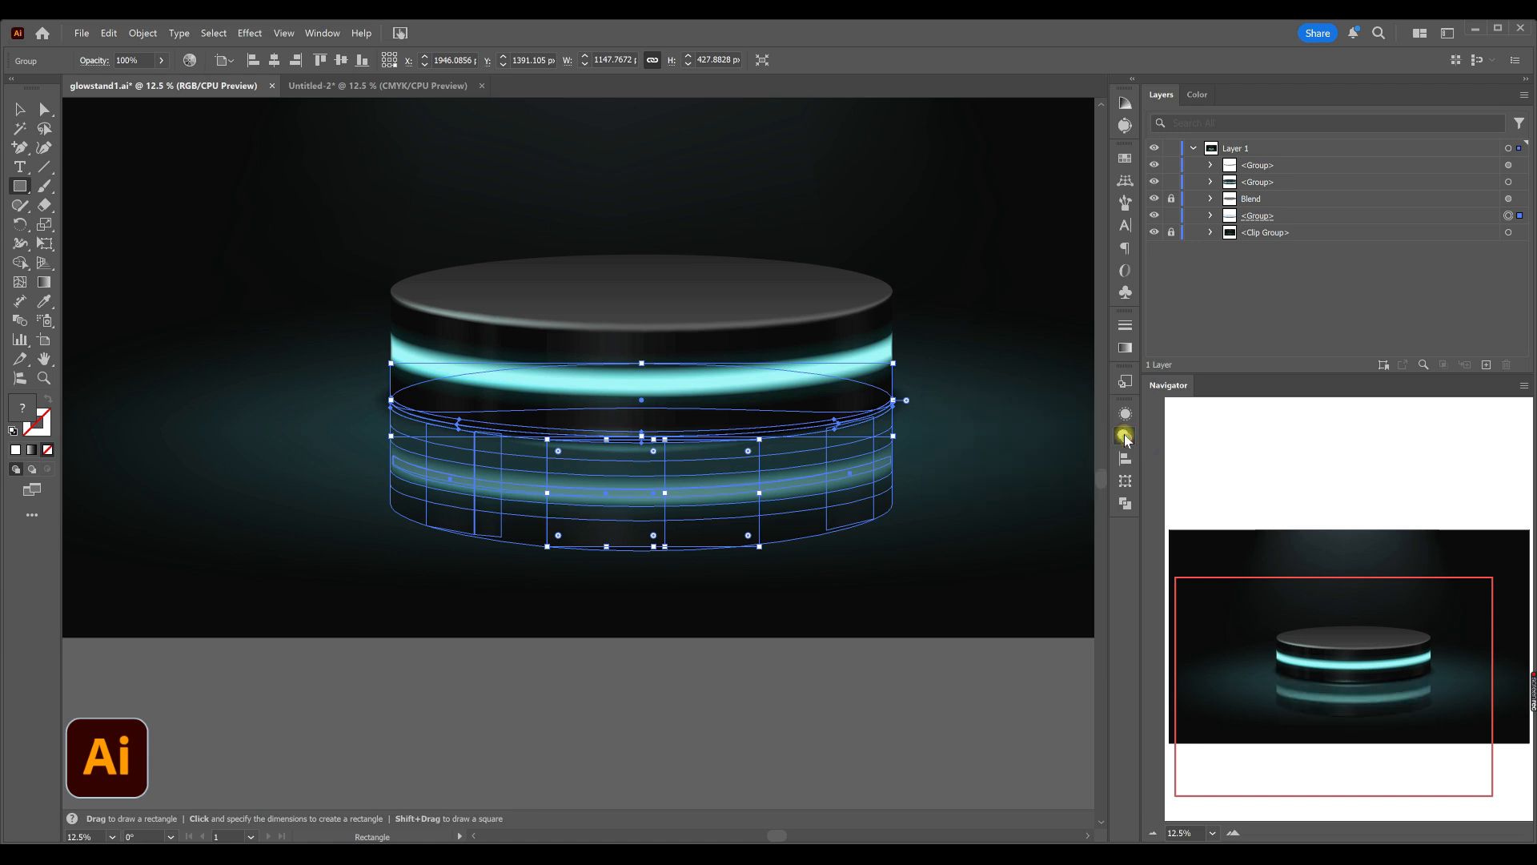
click(21, 109)
click(669, 613)
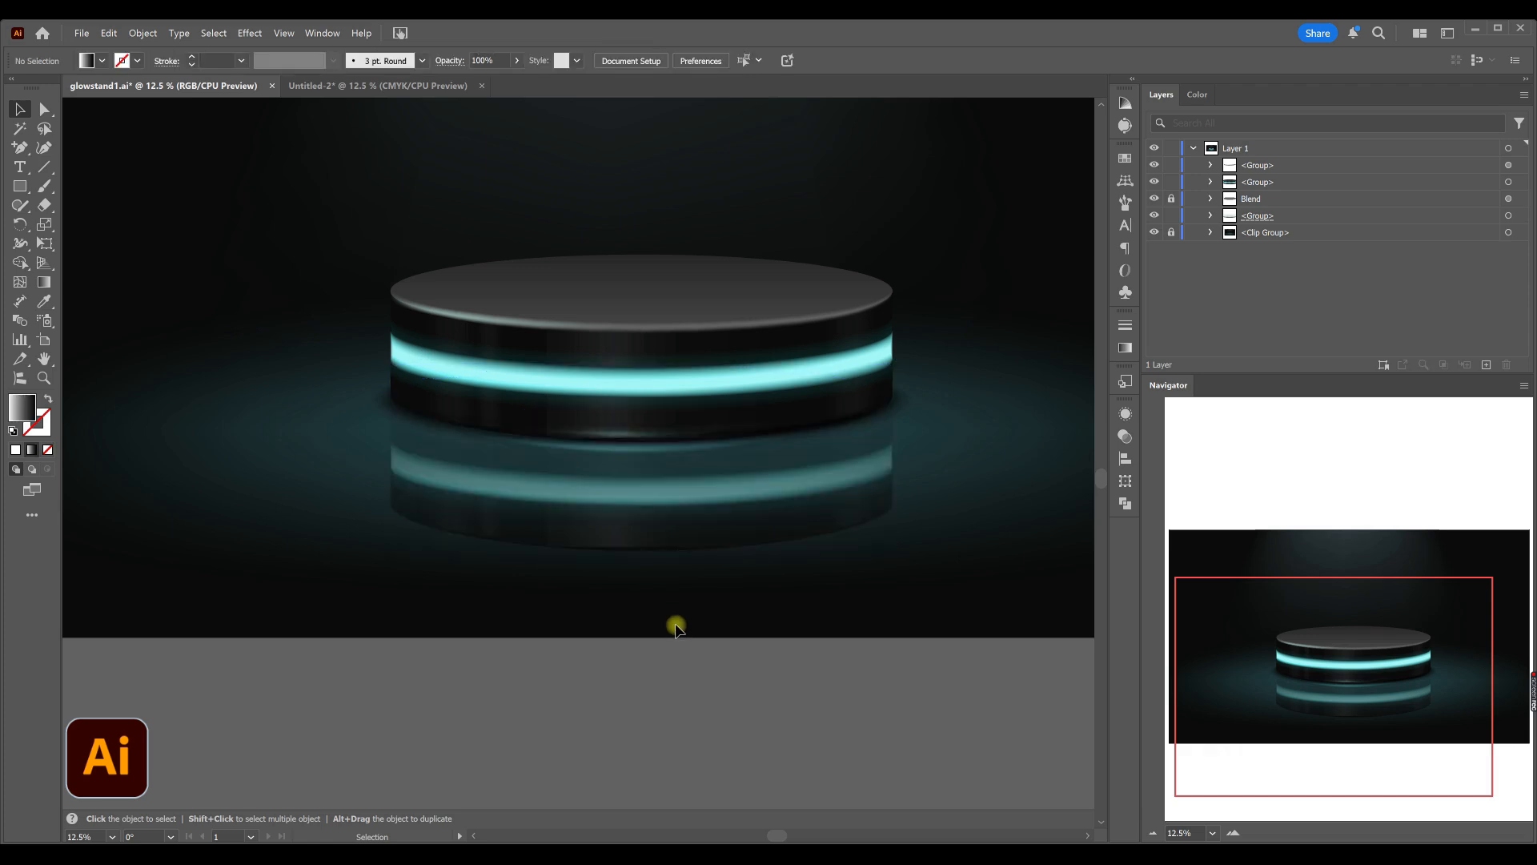
- Select the masked podium copy and open its opacity mask to edit the rectangle's gradient
scroll(570, 593, down, 2)
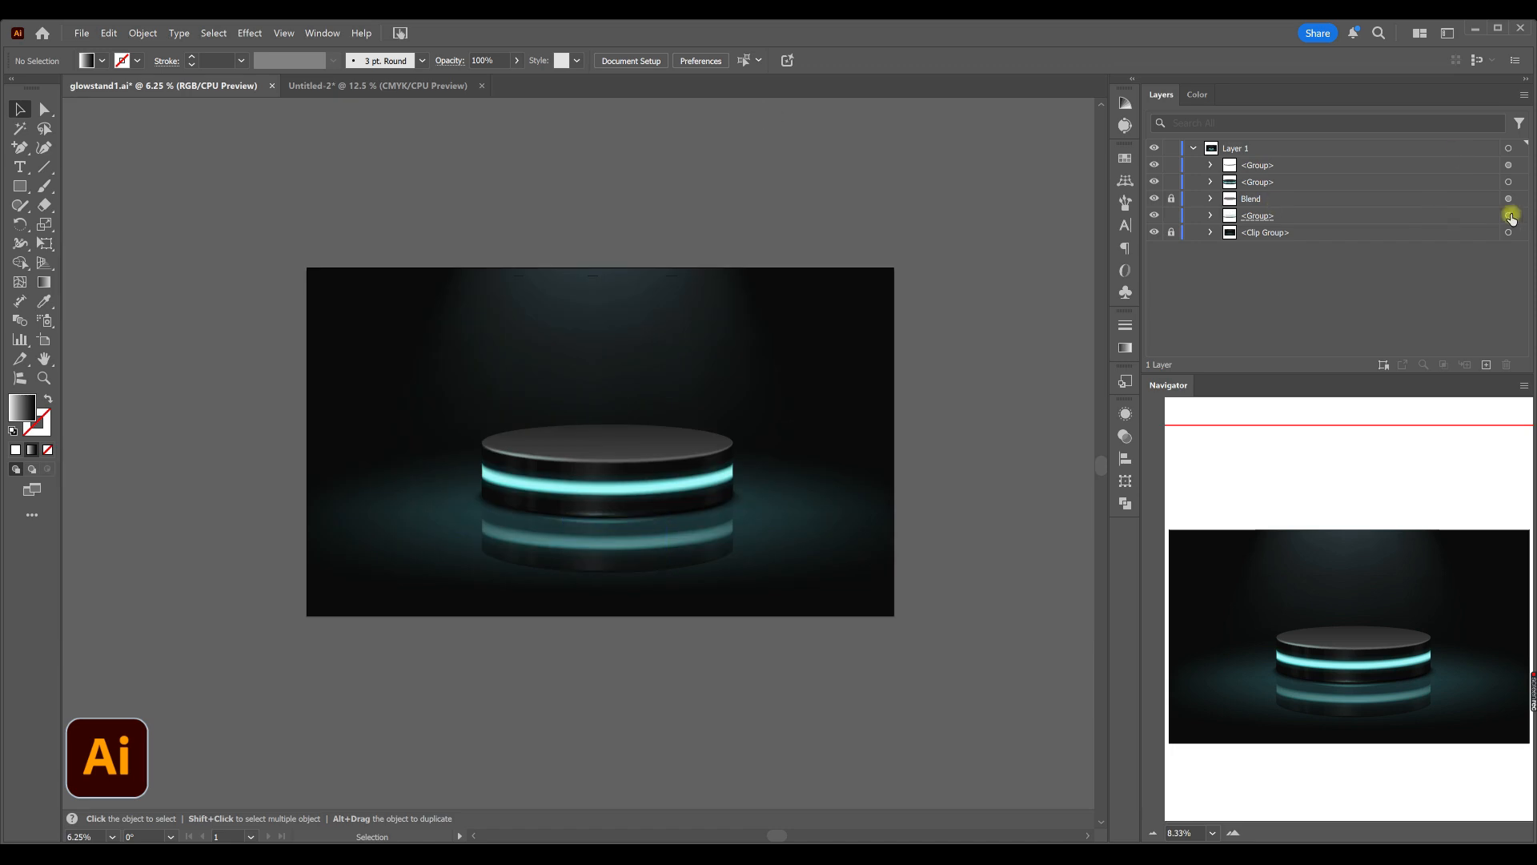
click(1518, 216)
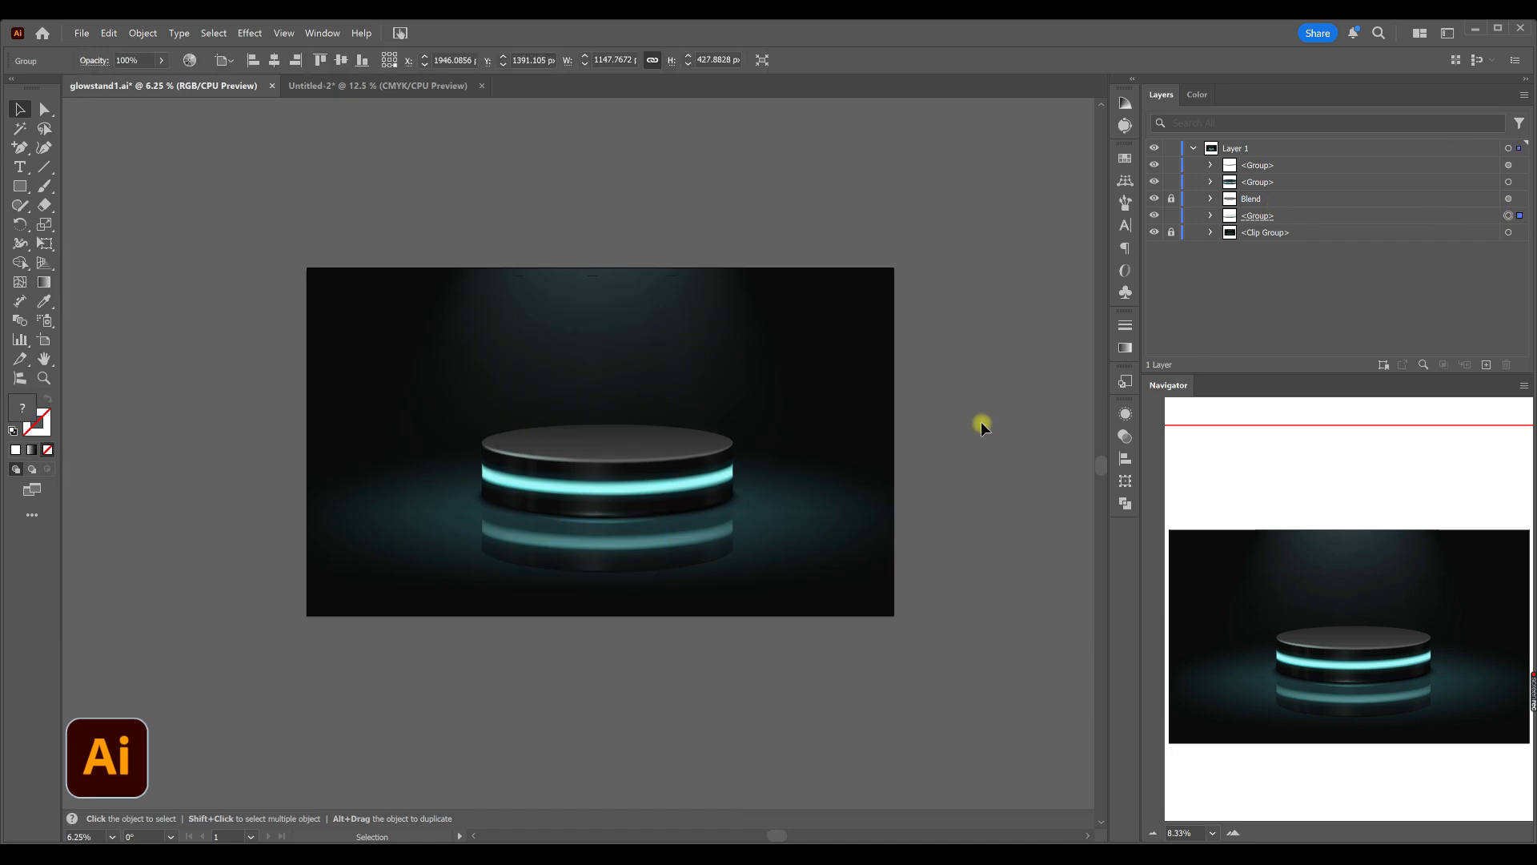
scroll(982, 421, up, 1)
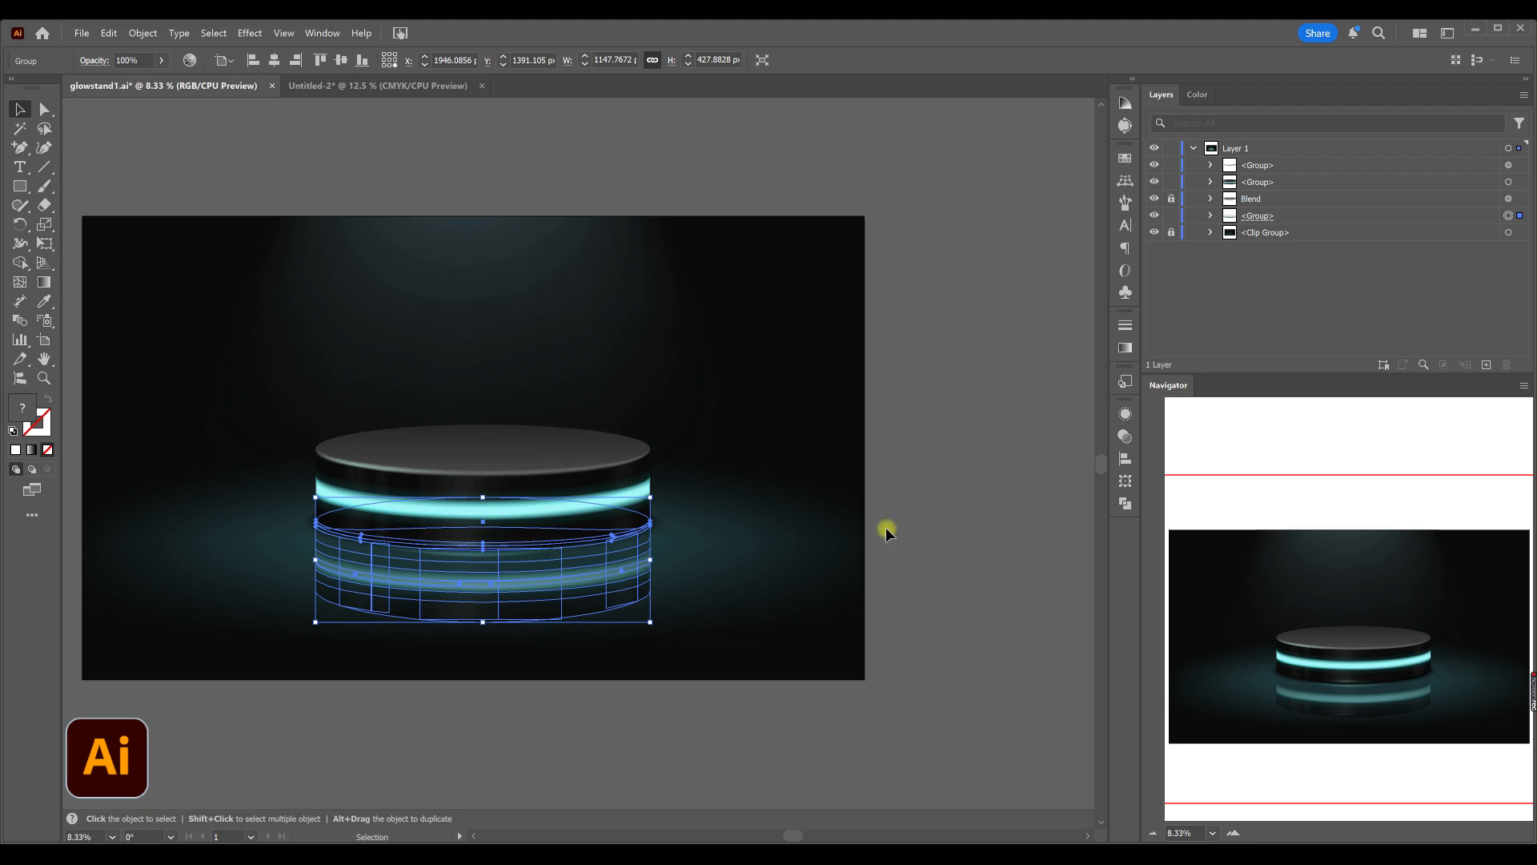
click(477, 837)
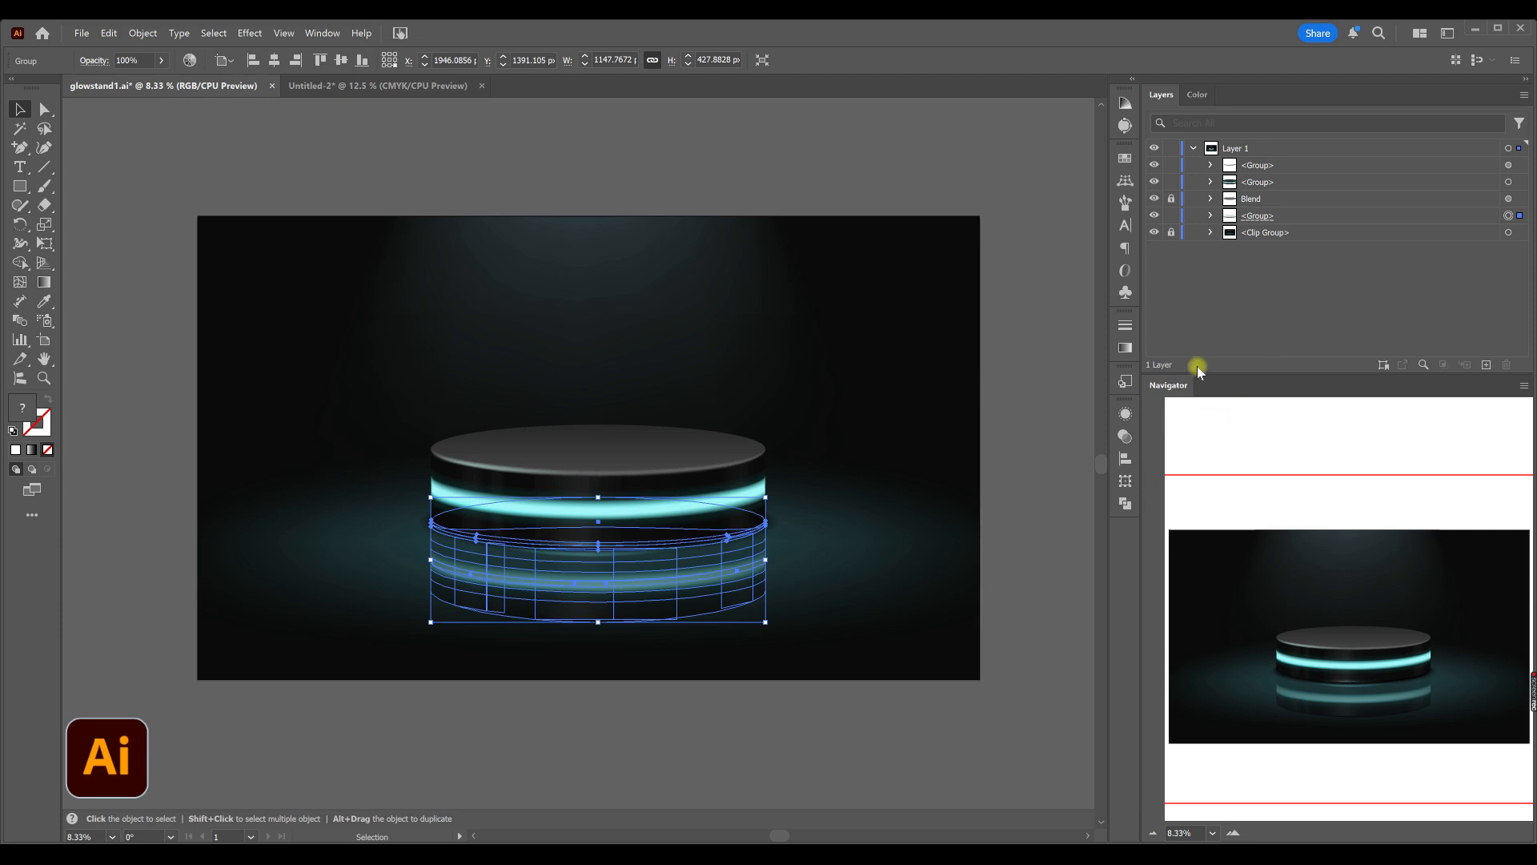
click(1123, 347)
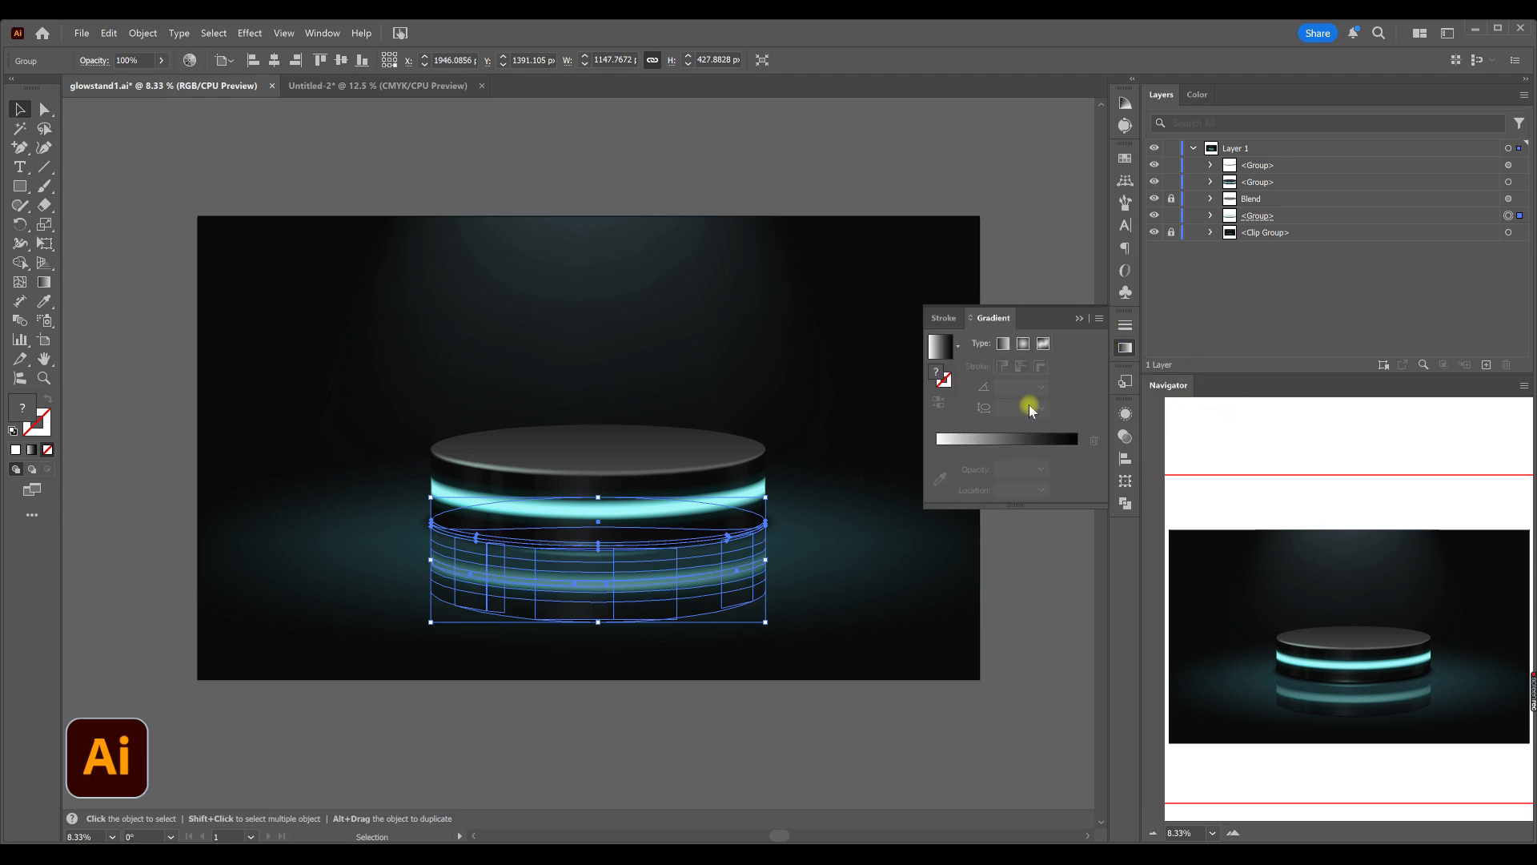
click(1125, 435)
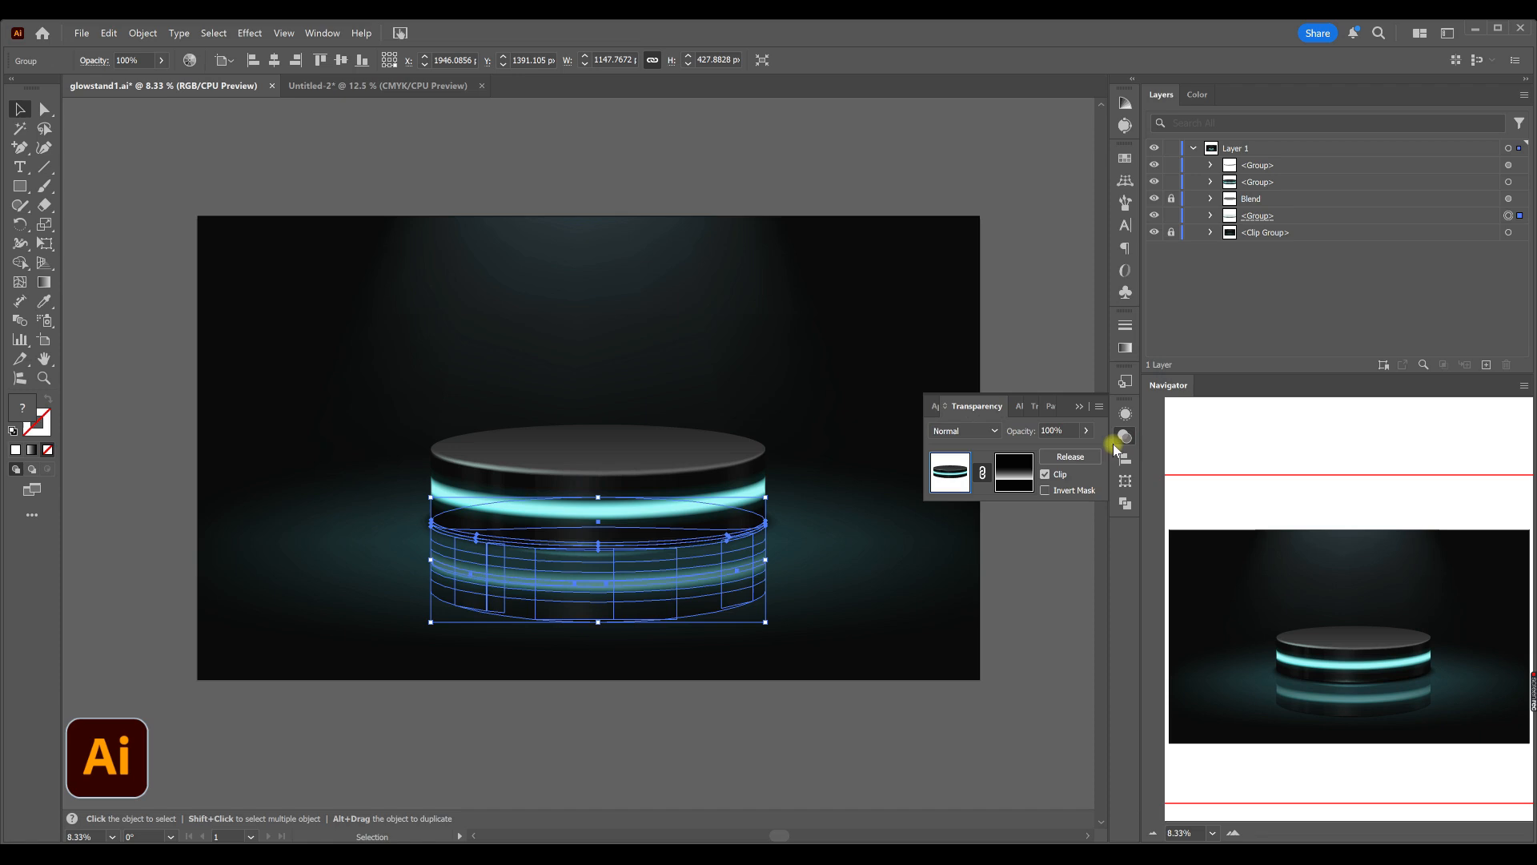
click(1017, 478)
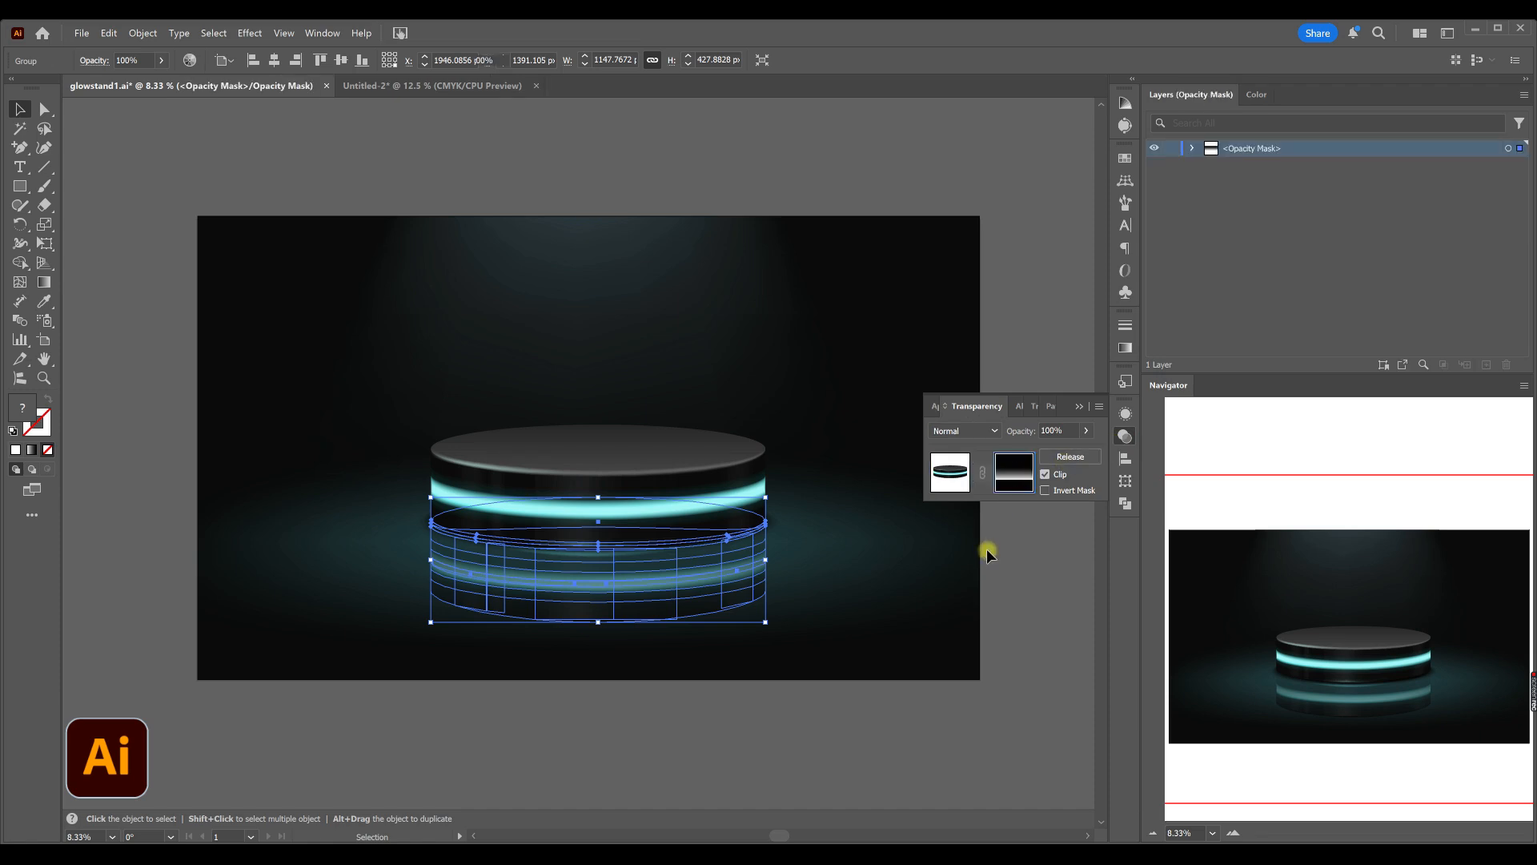
click(1135, 348)
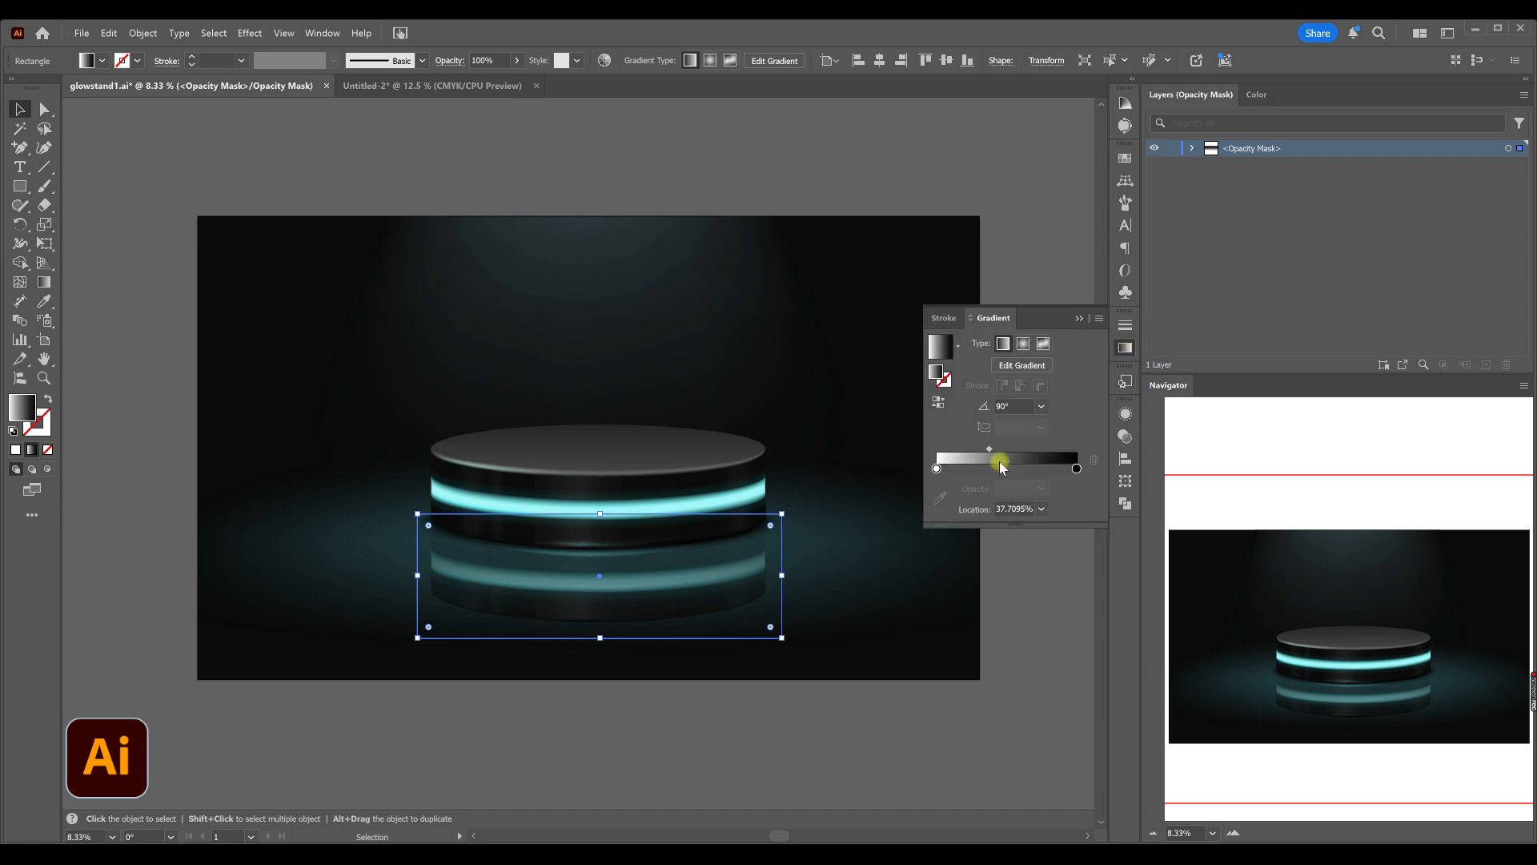
- Reverse the mask's linear gradient, set its black stop to about 29% and stretch the gradient upward beyond the rectangle
click(936, 401)
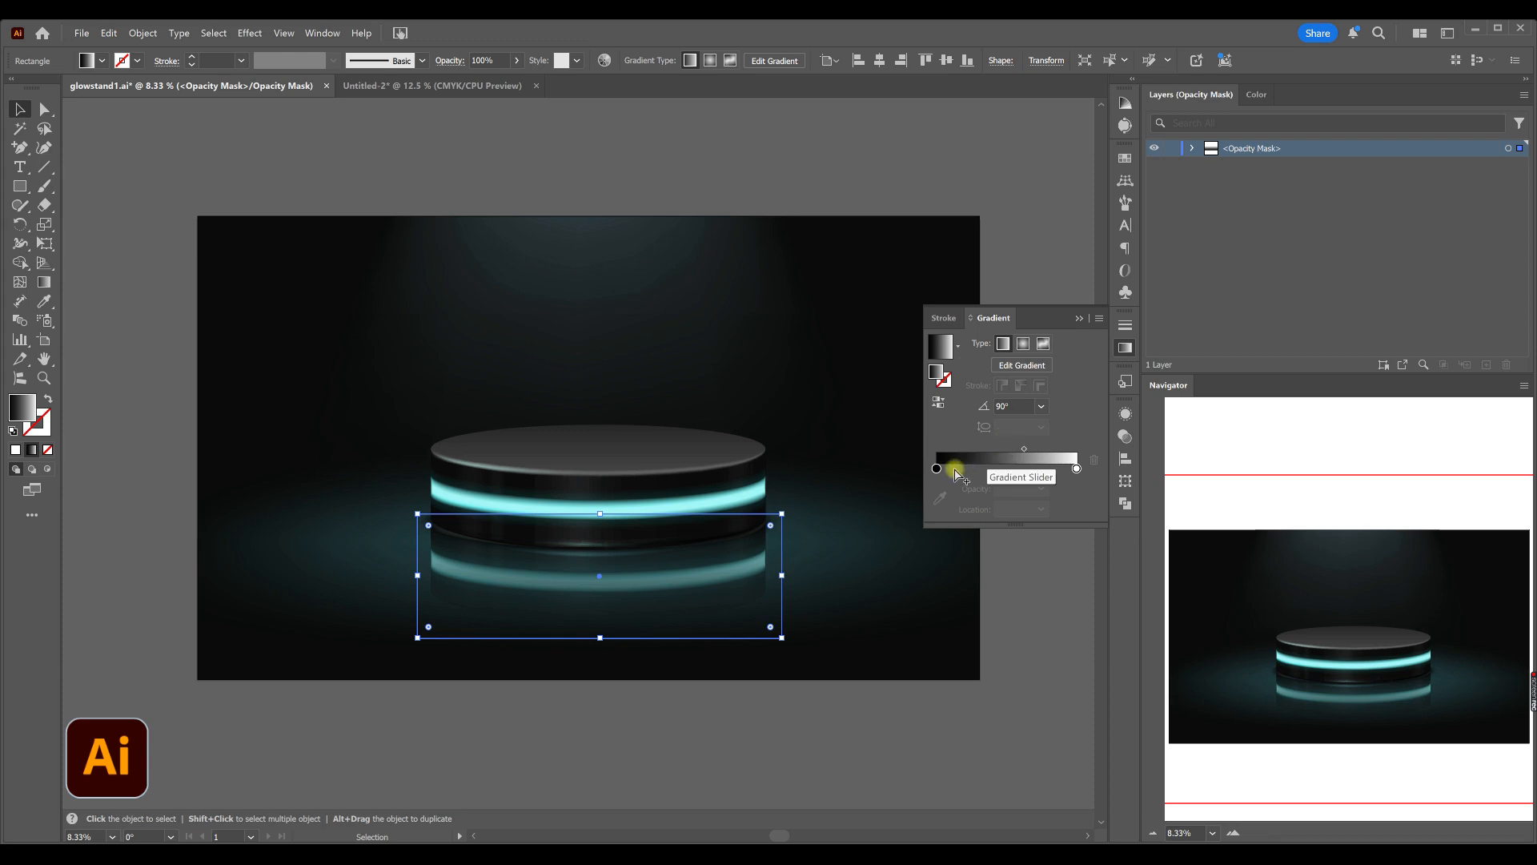
drag(945, 468, 968, 470)
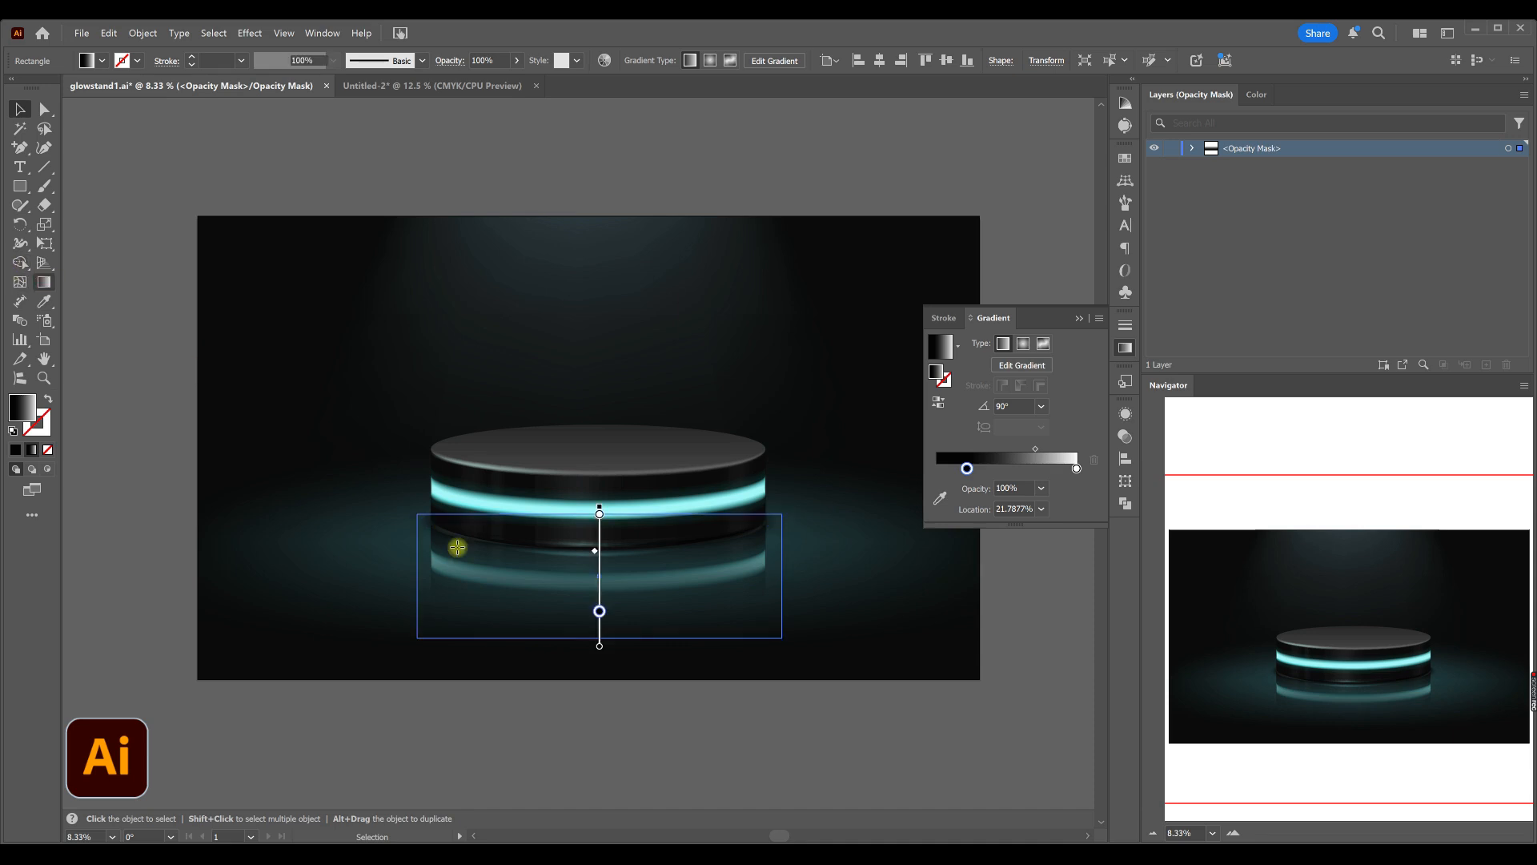
key(g)
drag(600, 505, 596, 446)
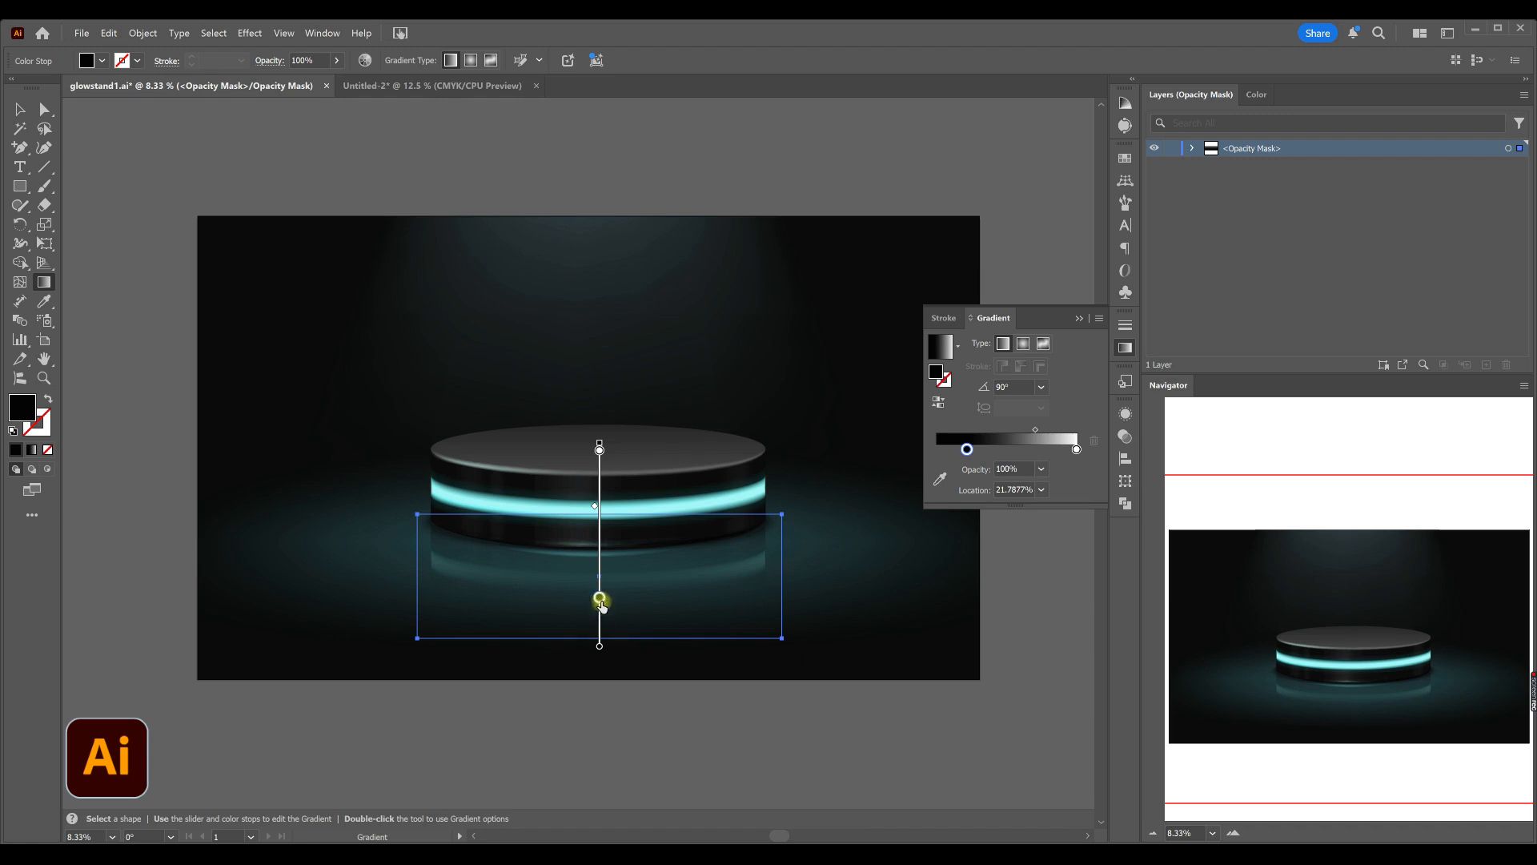
drag(601, 587, 601, 584)
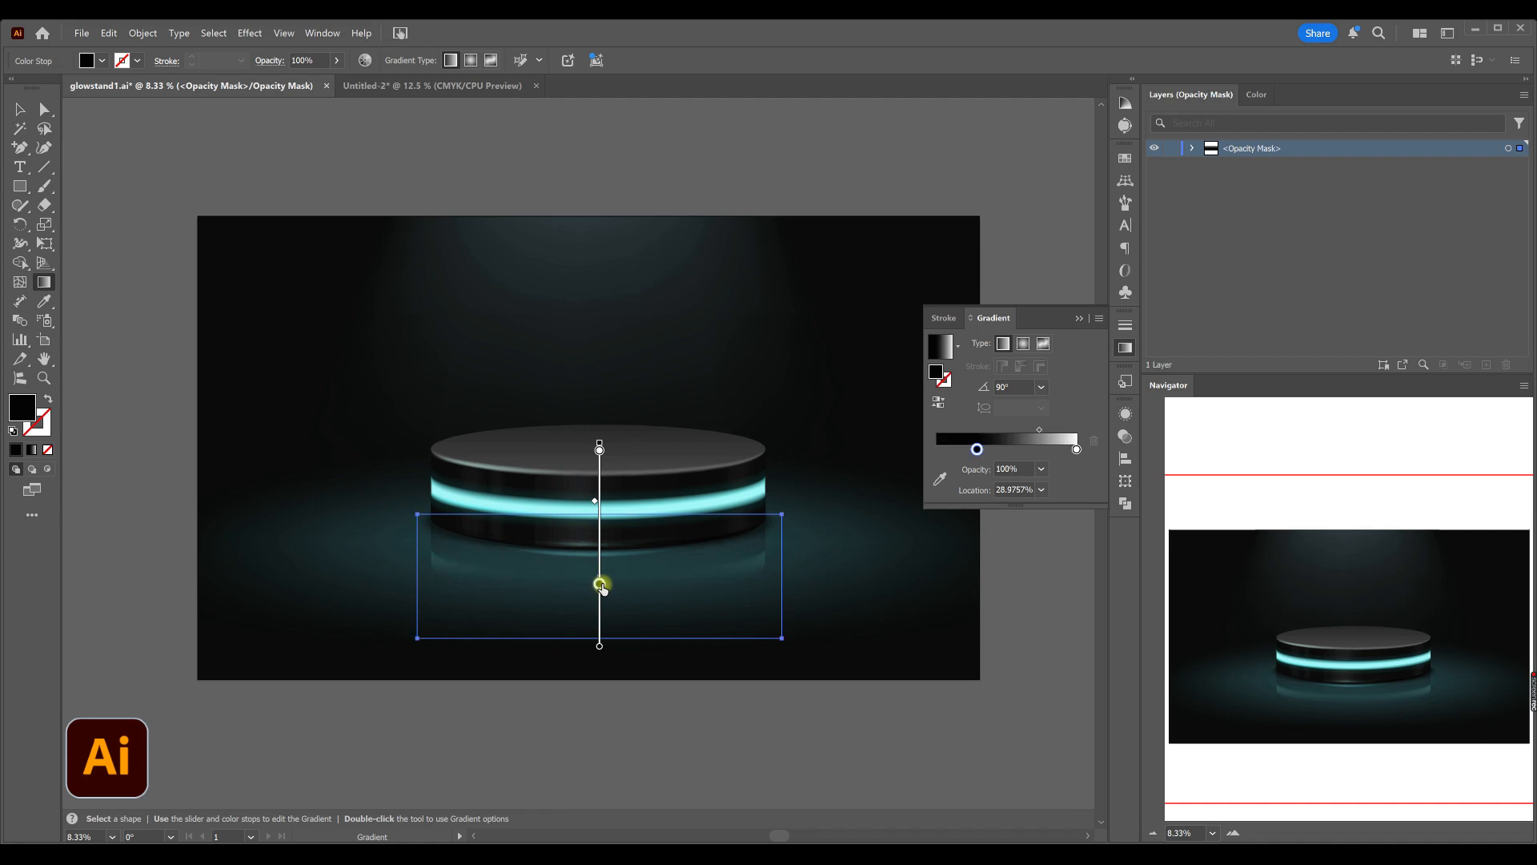
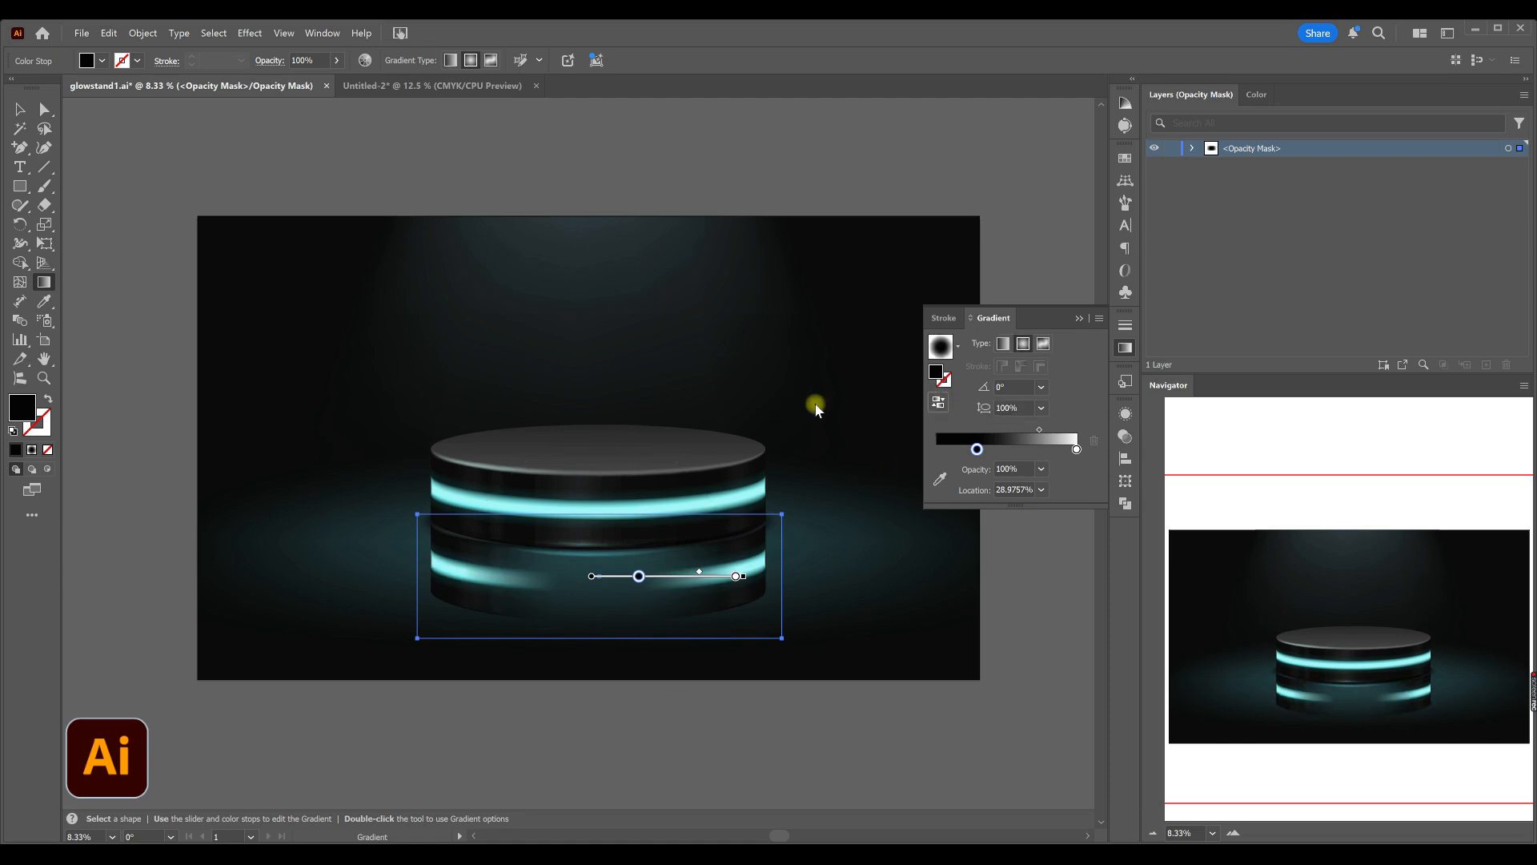
- Make the mask gradient a white-to-black radial, flattened to a 44.67% aspect ratio, centred on the podium body, with the black stop at 100%
click(936, 402)
click(606, 299)
drag(704, 305, 903, 299)
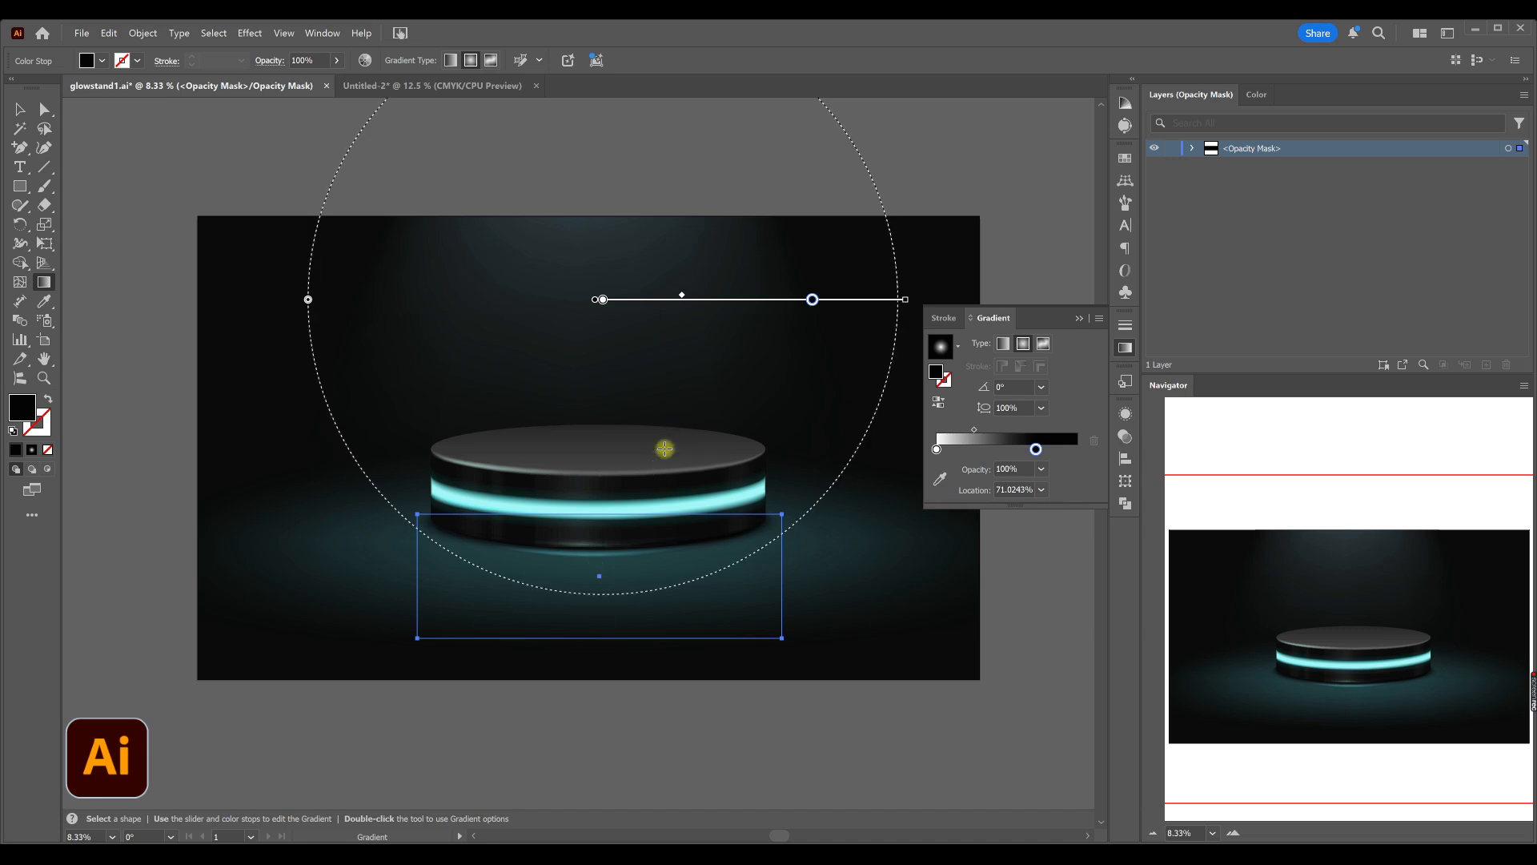
scroll(664, 448, up, 3)
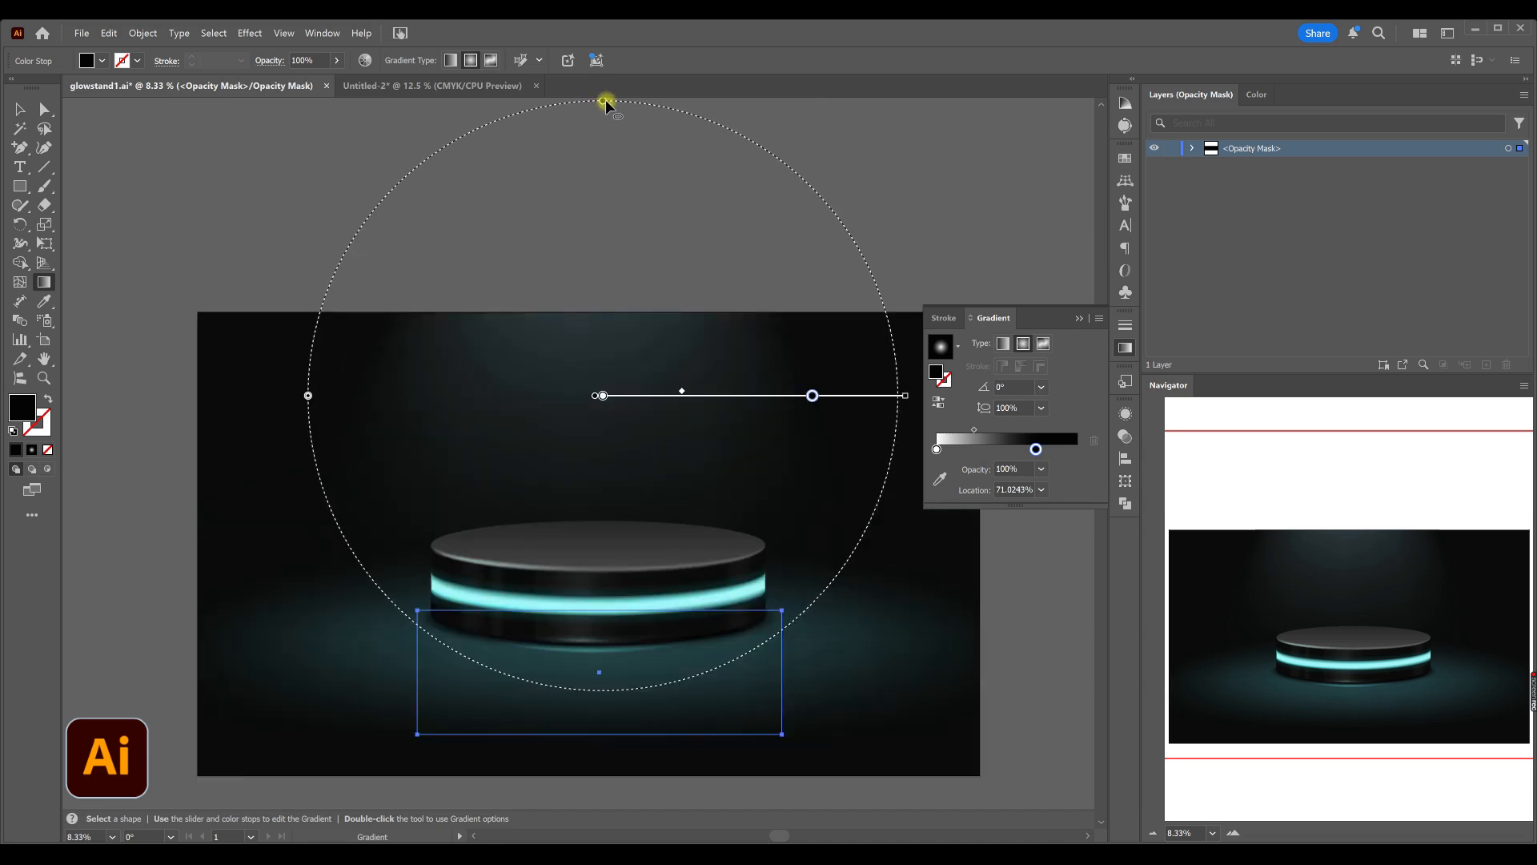
drag(602, 100, 583, 263)
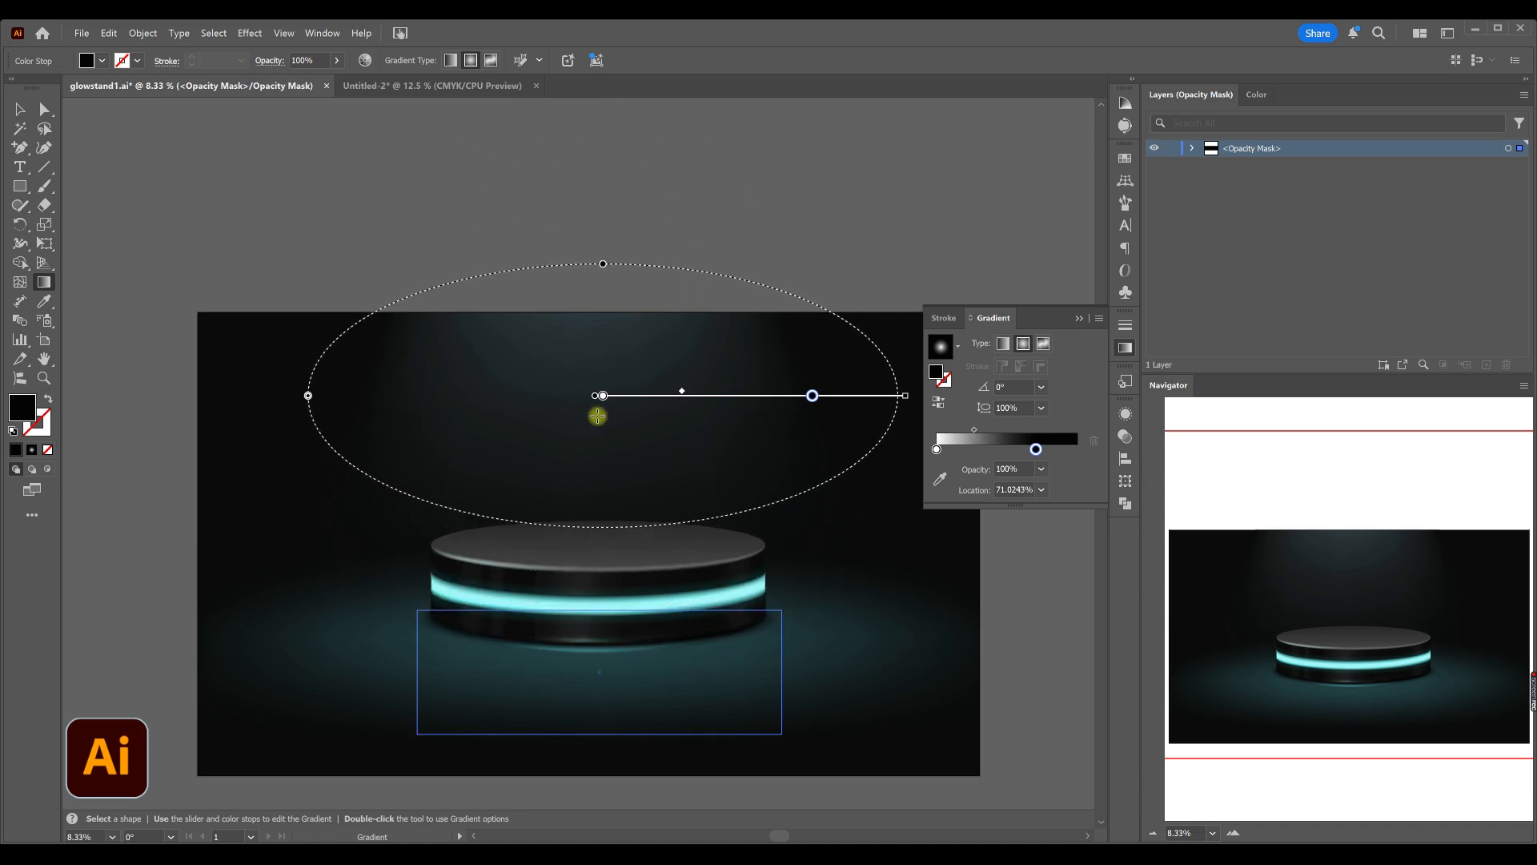
drag(597, 408, 580, 583)
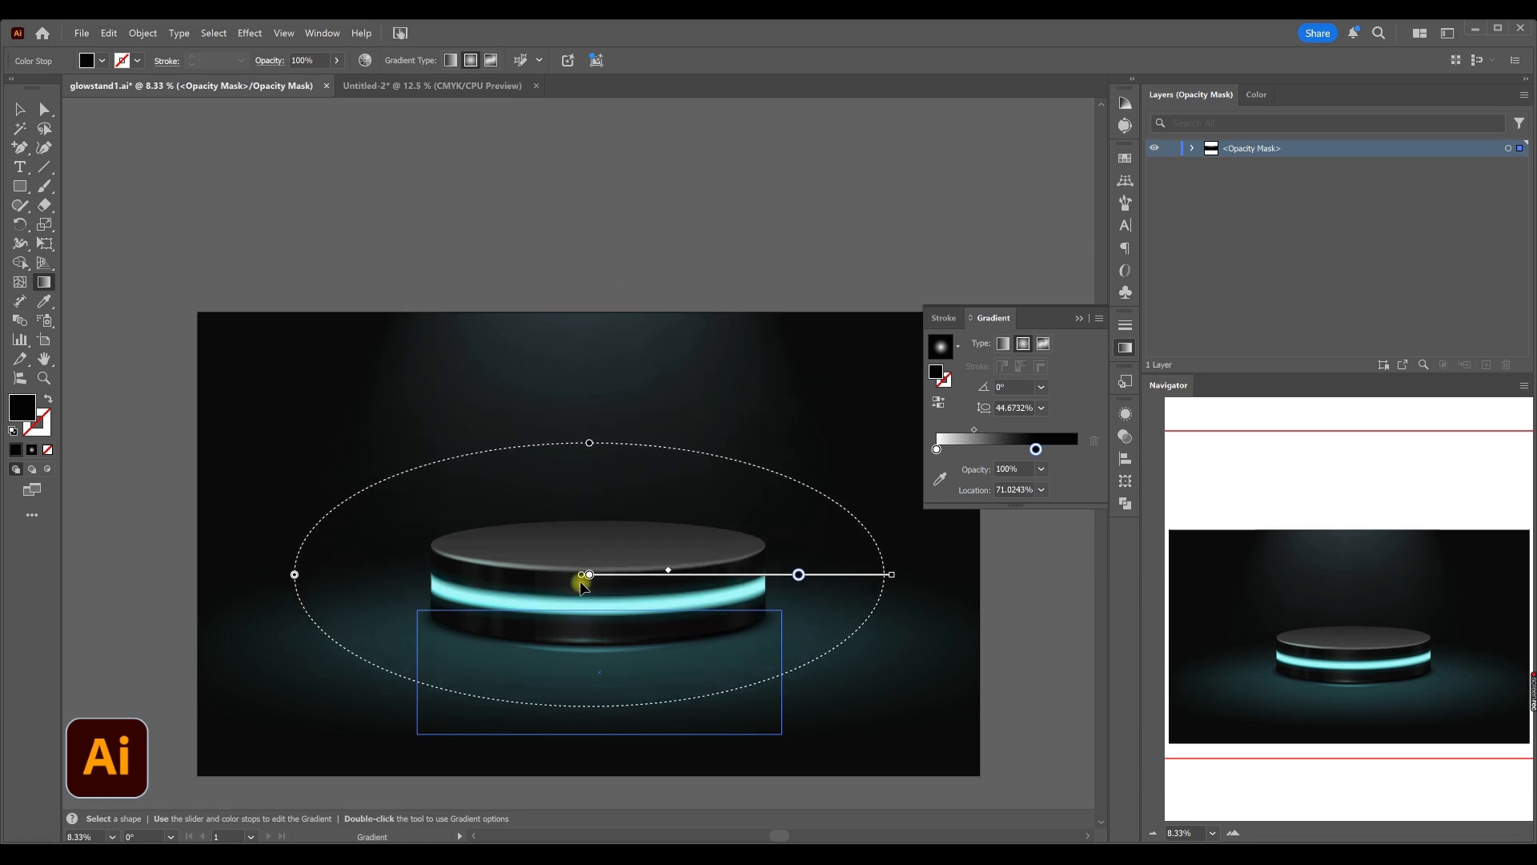
drag(797, 575, 881, 581)
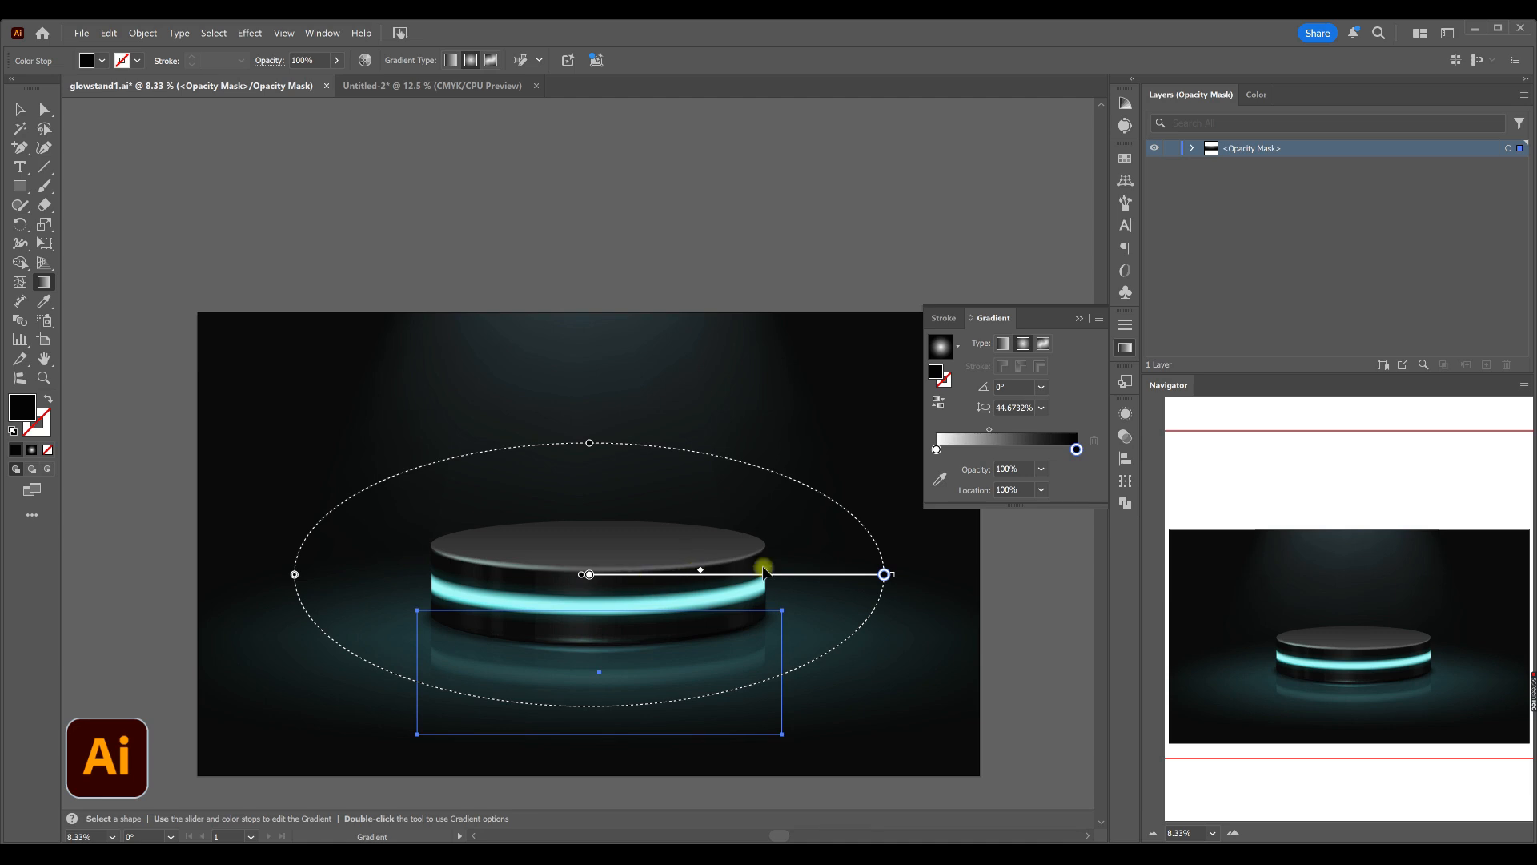
- Darken the mask gradient's white stop to mid gray at about 46% brightness and set the black stop to about 99.44%
click(936, 450)
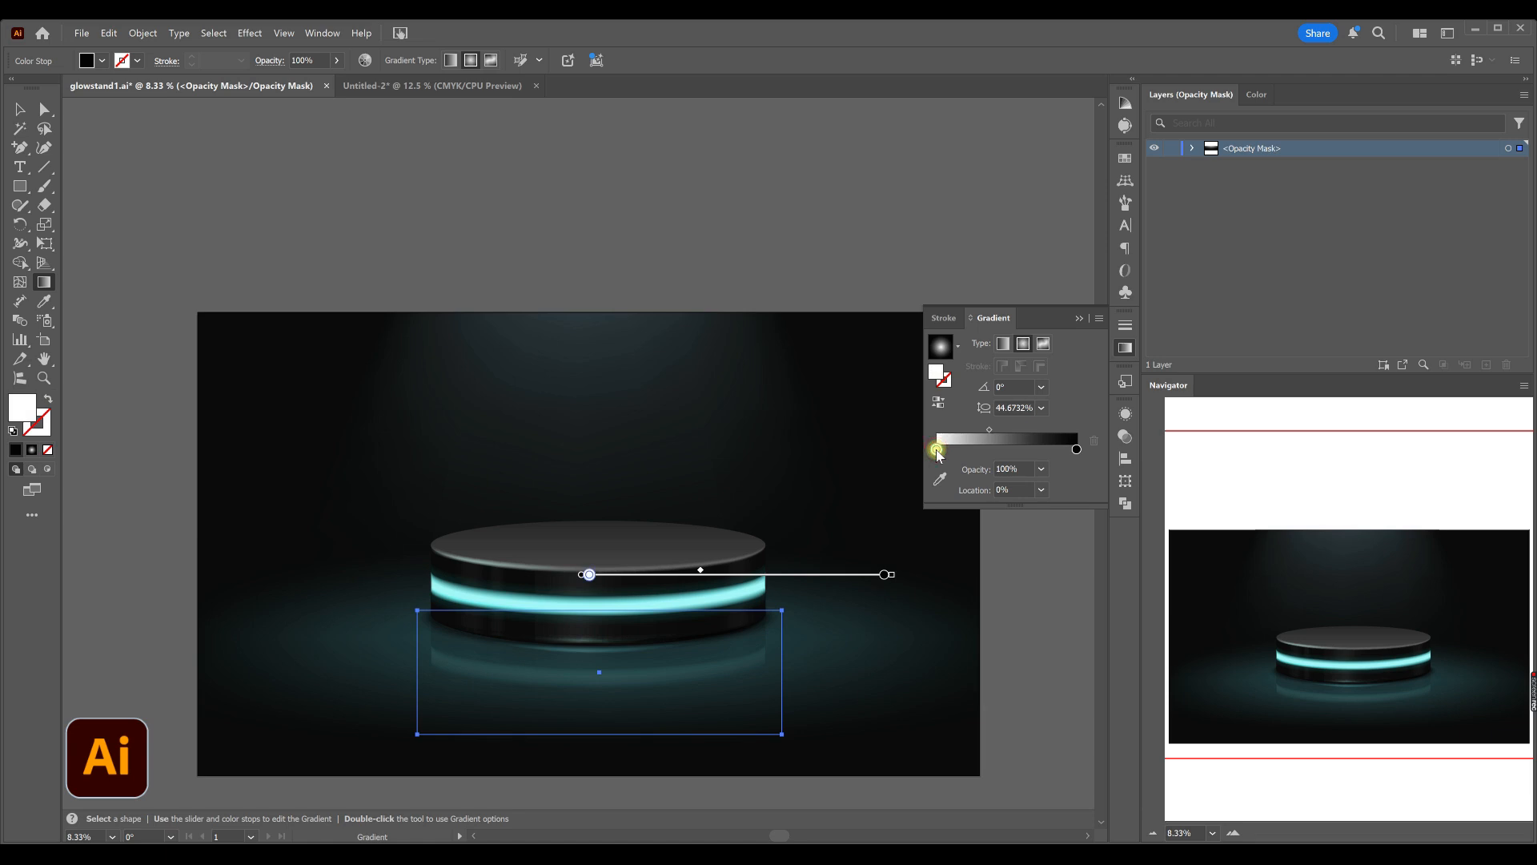
double_click(937, 450)
click(1074, 467)
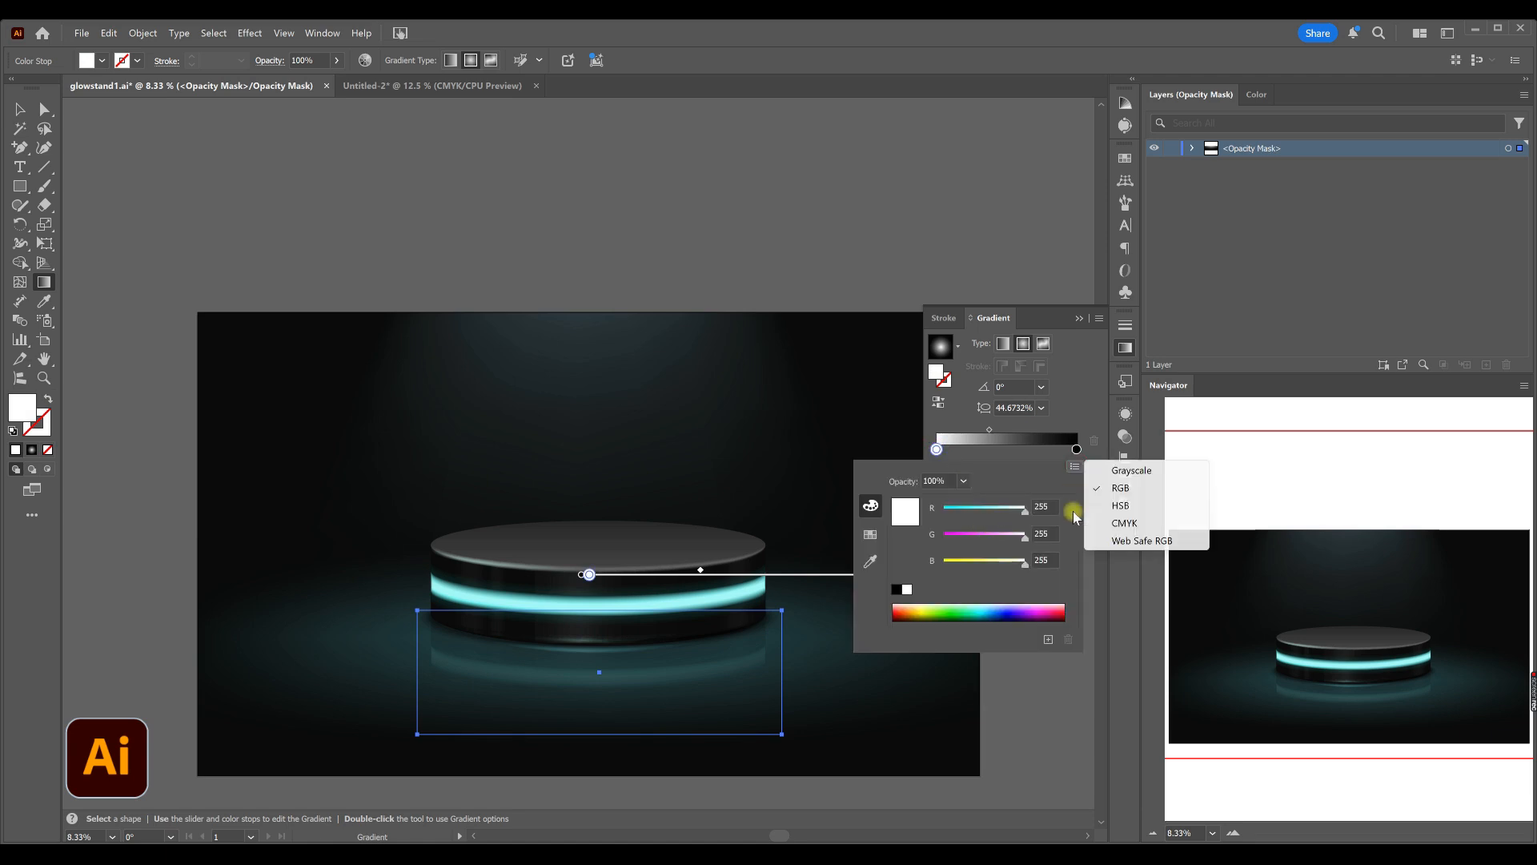
click(1102, 510)
click(981, 561)
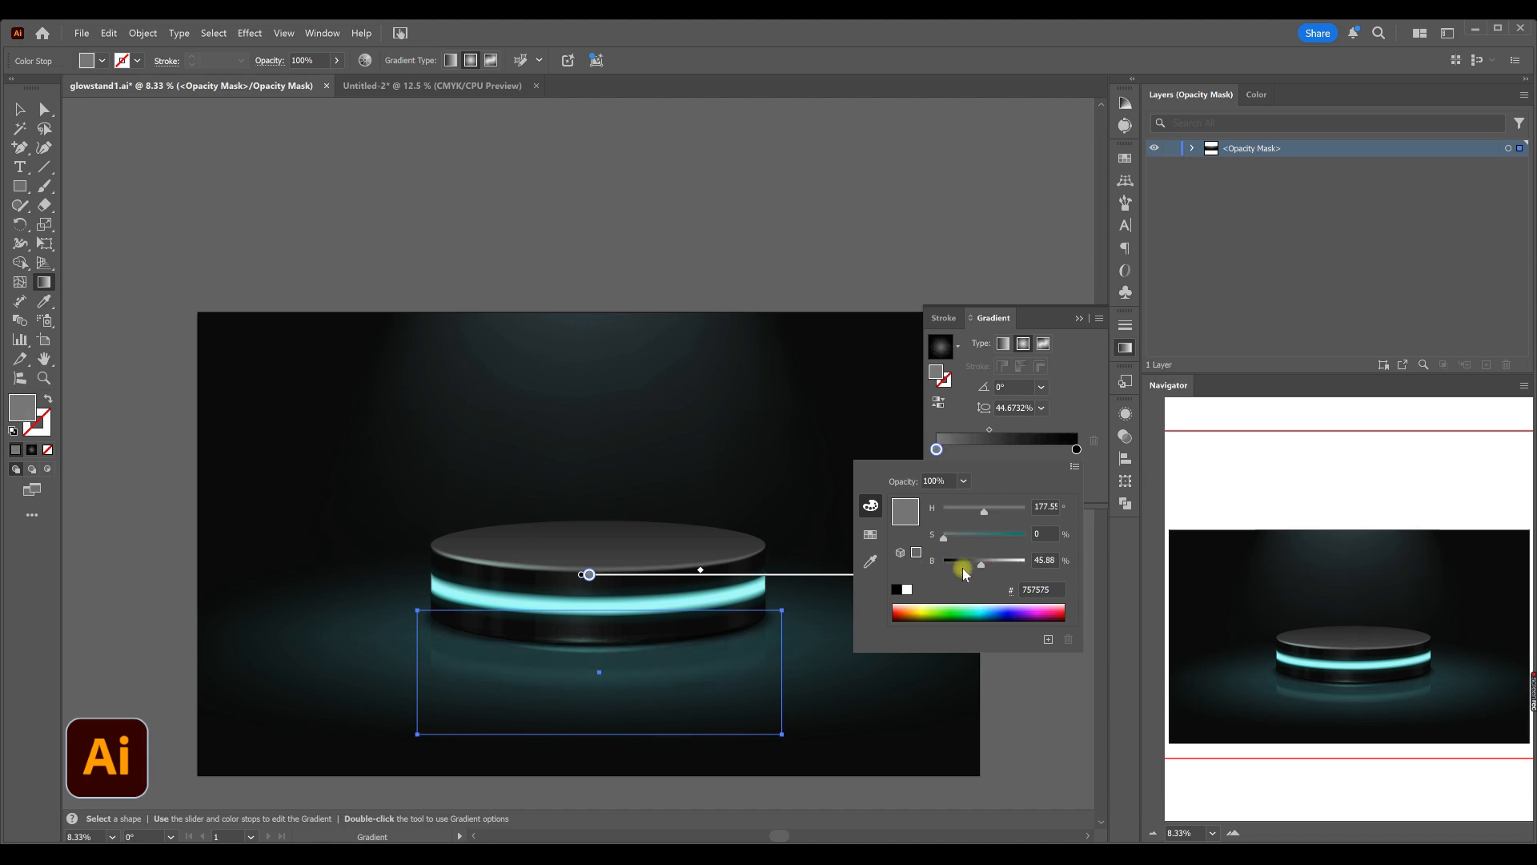
click(1076, 450)
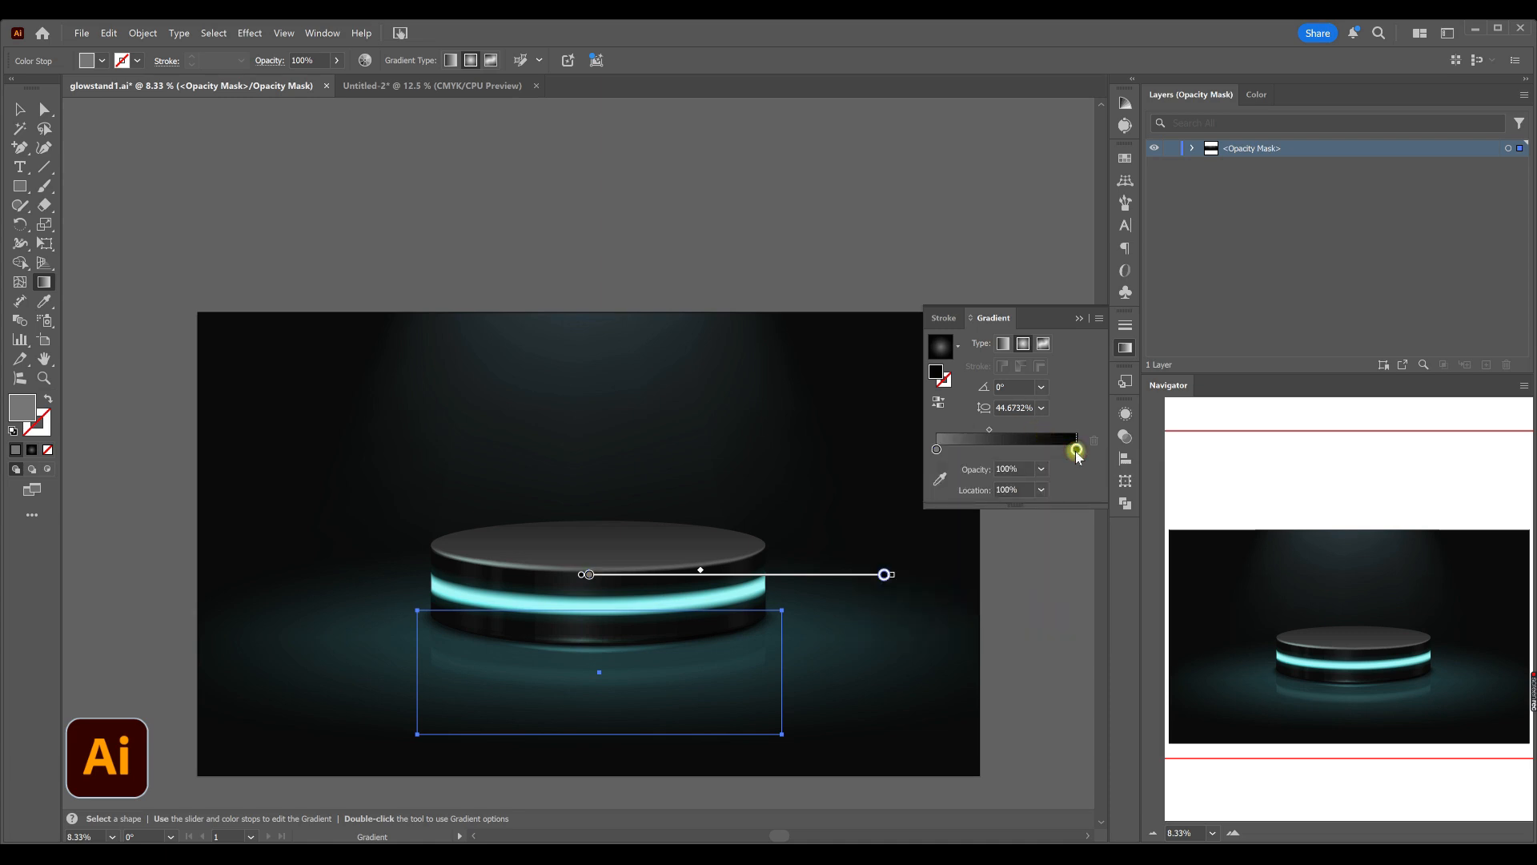
mouse_move(1076, 453)
mouse_down()
mouse_move(1048, 453)
mouse_move(1079, 460)
mouse_up()
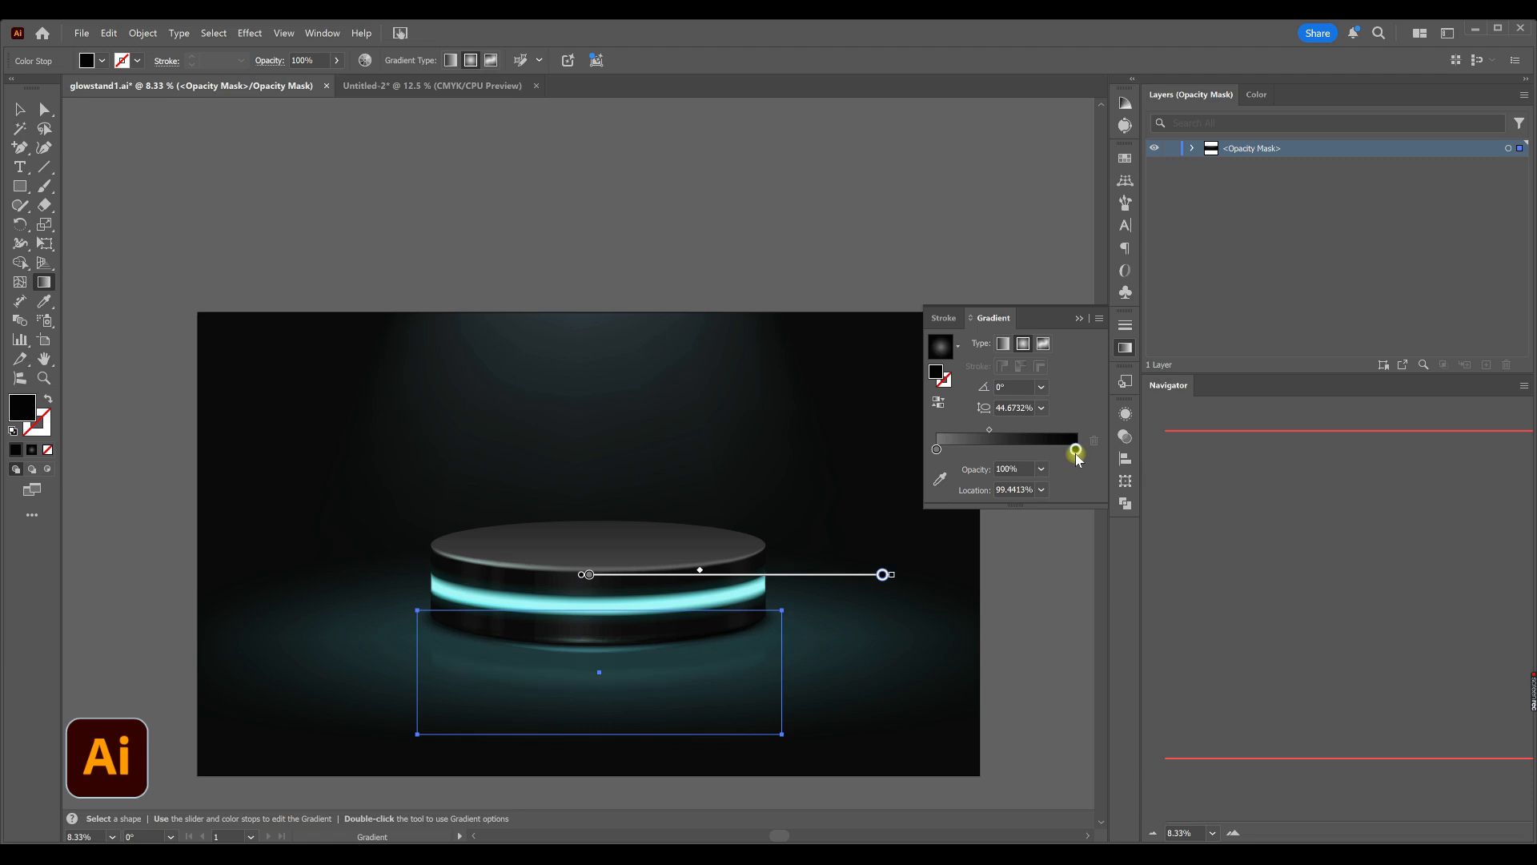
- Leave opacity mask editing, return to the podium artwork and deselect everything
click(1126, 347)
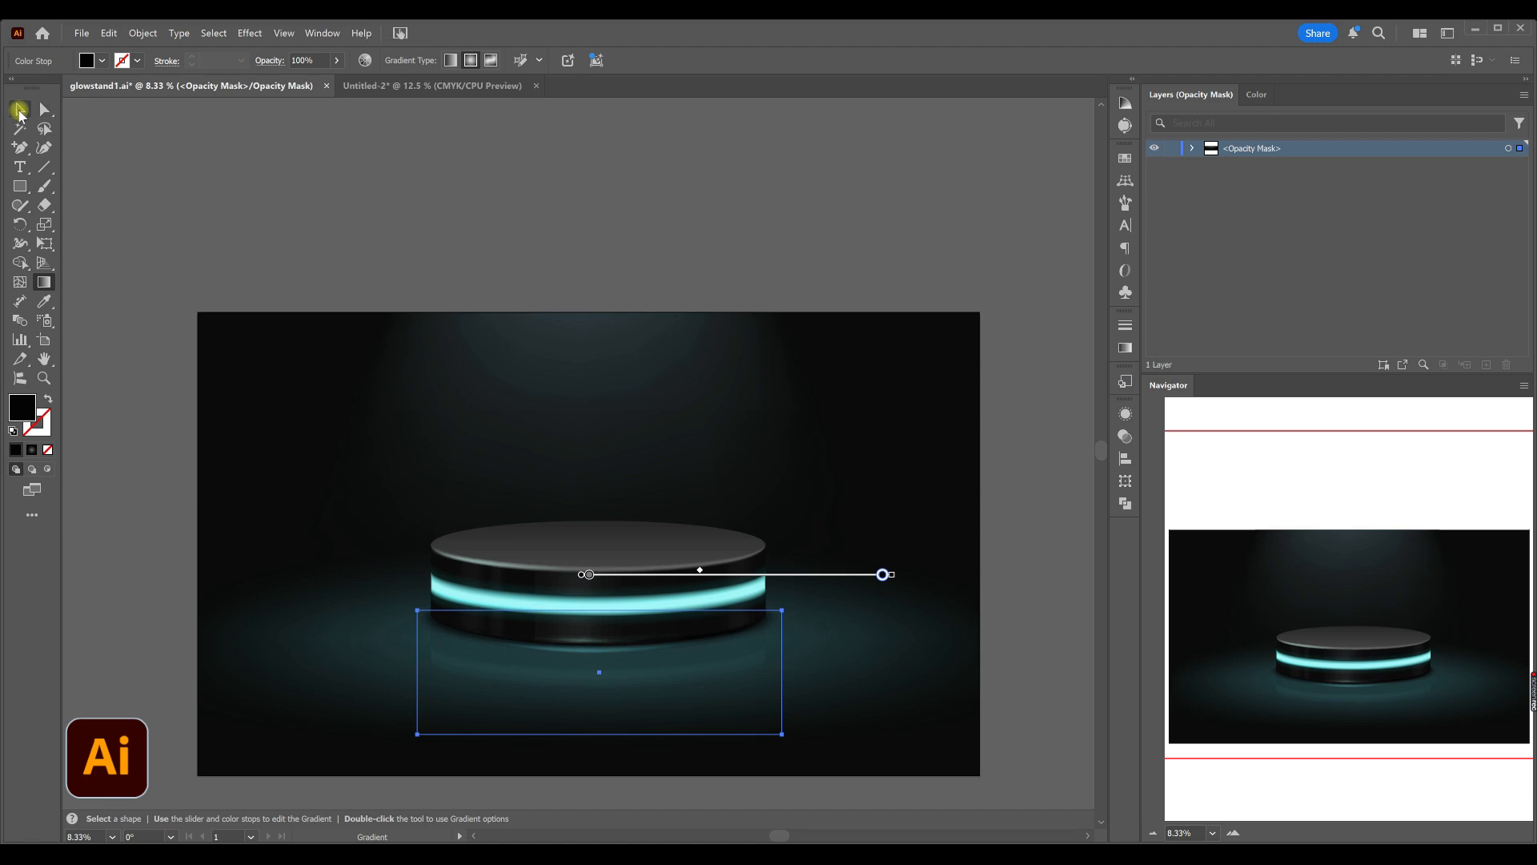
click(19, 109)
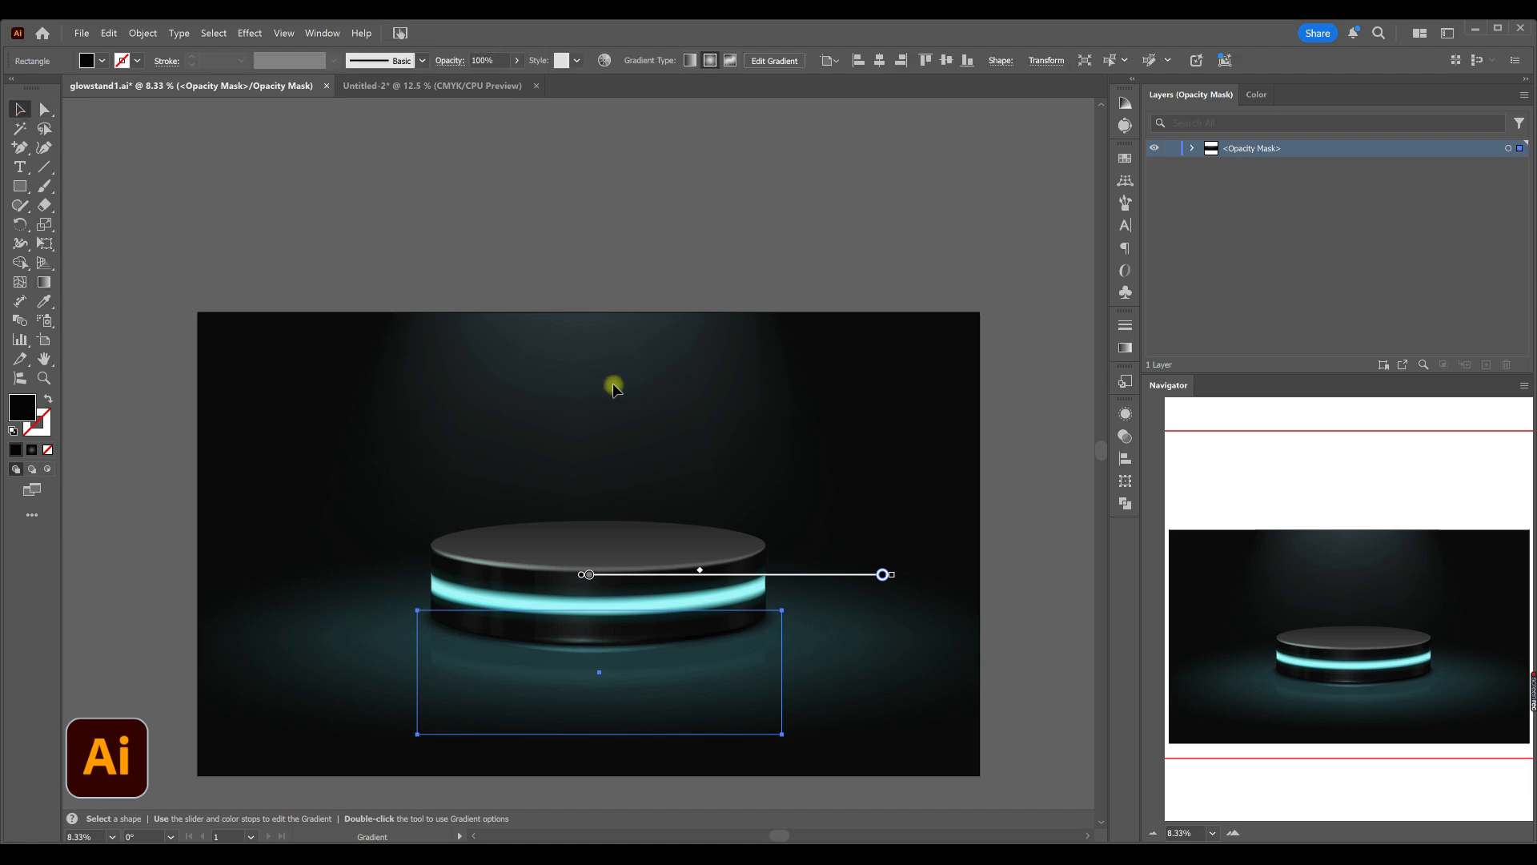
click(1124, 437)
click(953, 470)
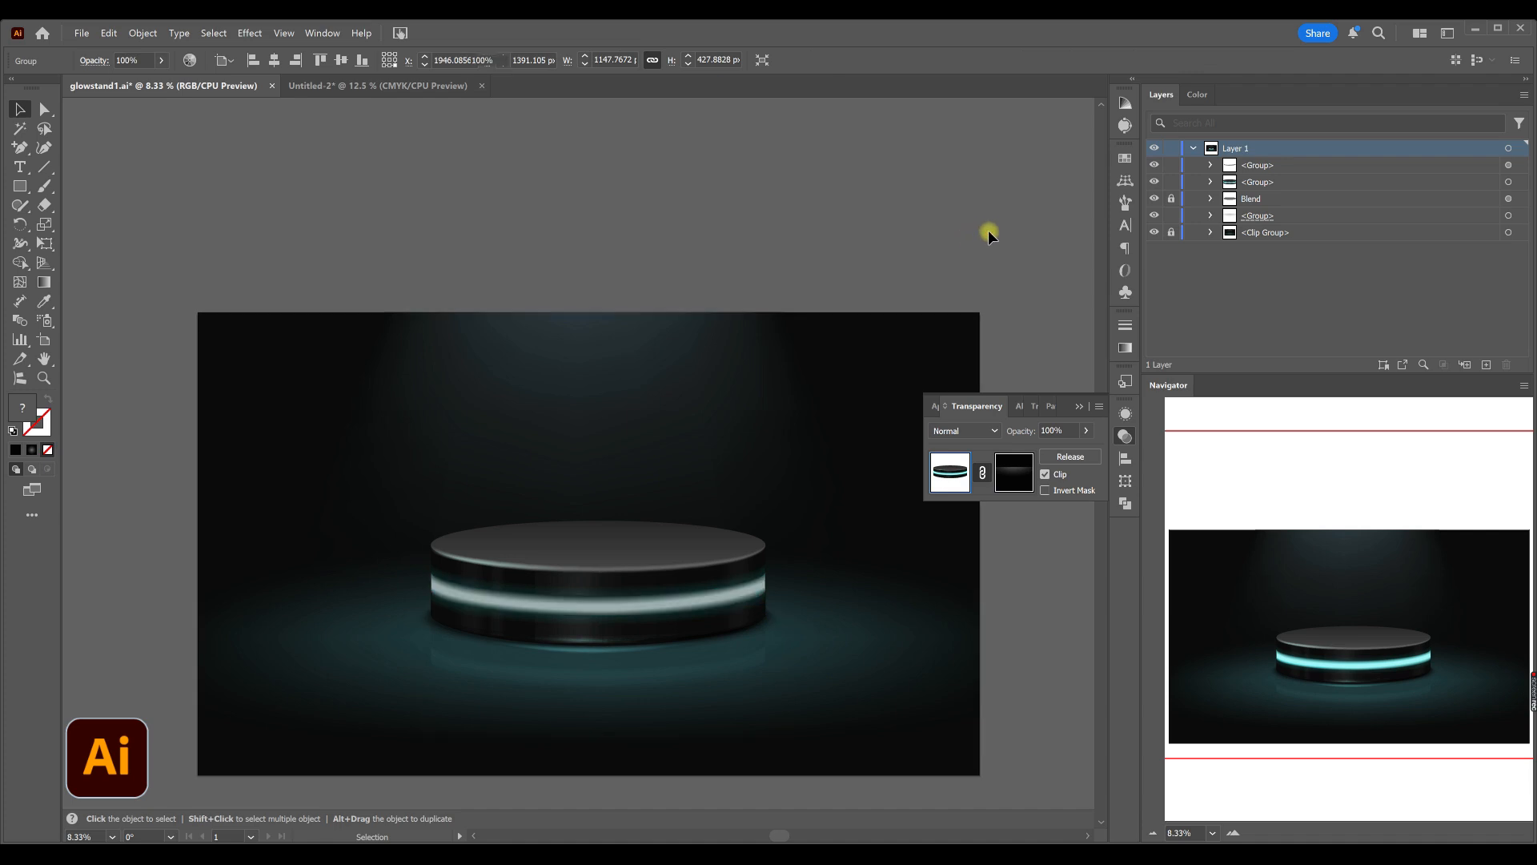
click(991, 224)
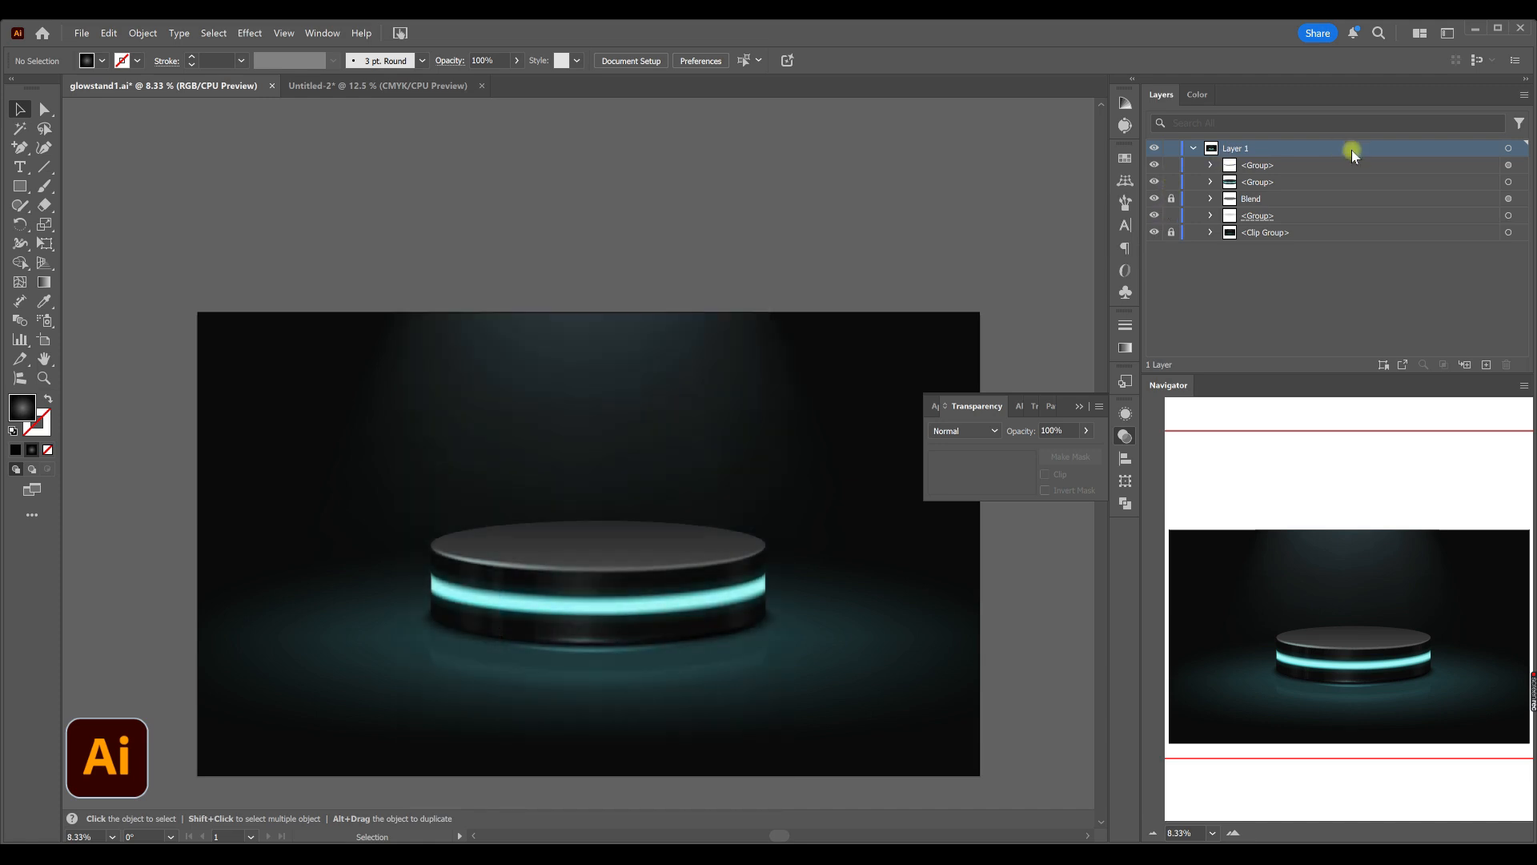
- Lower the opacity of the highlight group along the podium's bottom edge to 60%
click(1515, 166)
click(161, 60)
drag(159, 81, 134, 80)
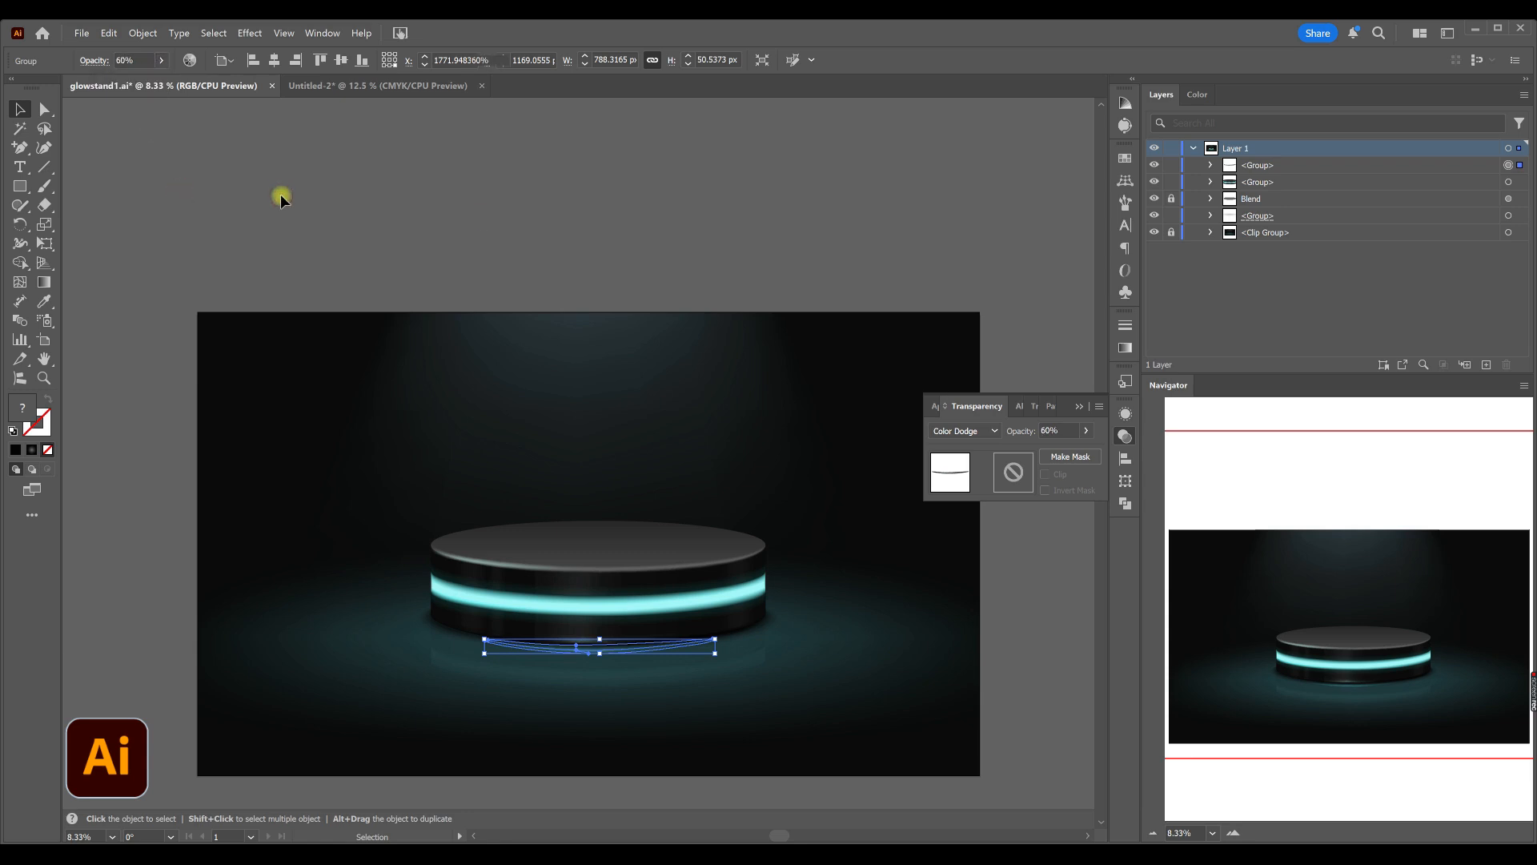
click(519, 218)
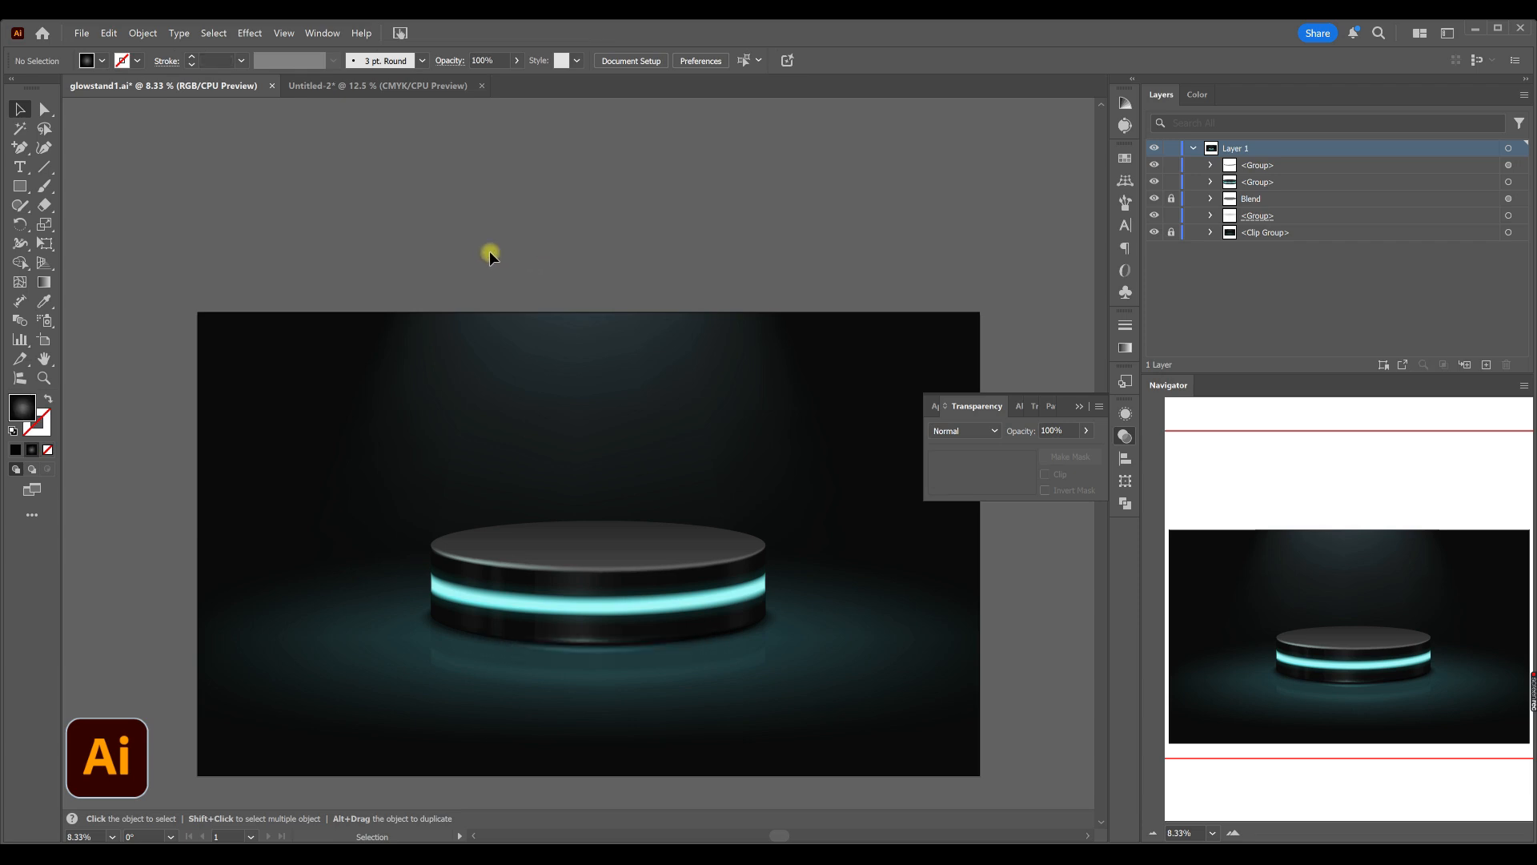
- Nest the bottom-edge highlight group inside the podium group and lock the remaining unlocked groups in the layer
scroll(630, 416, down, 1)
click(1125, 436)
drag(1255, 166, 1255, 182)
click(1171, 198)
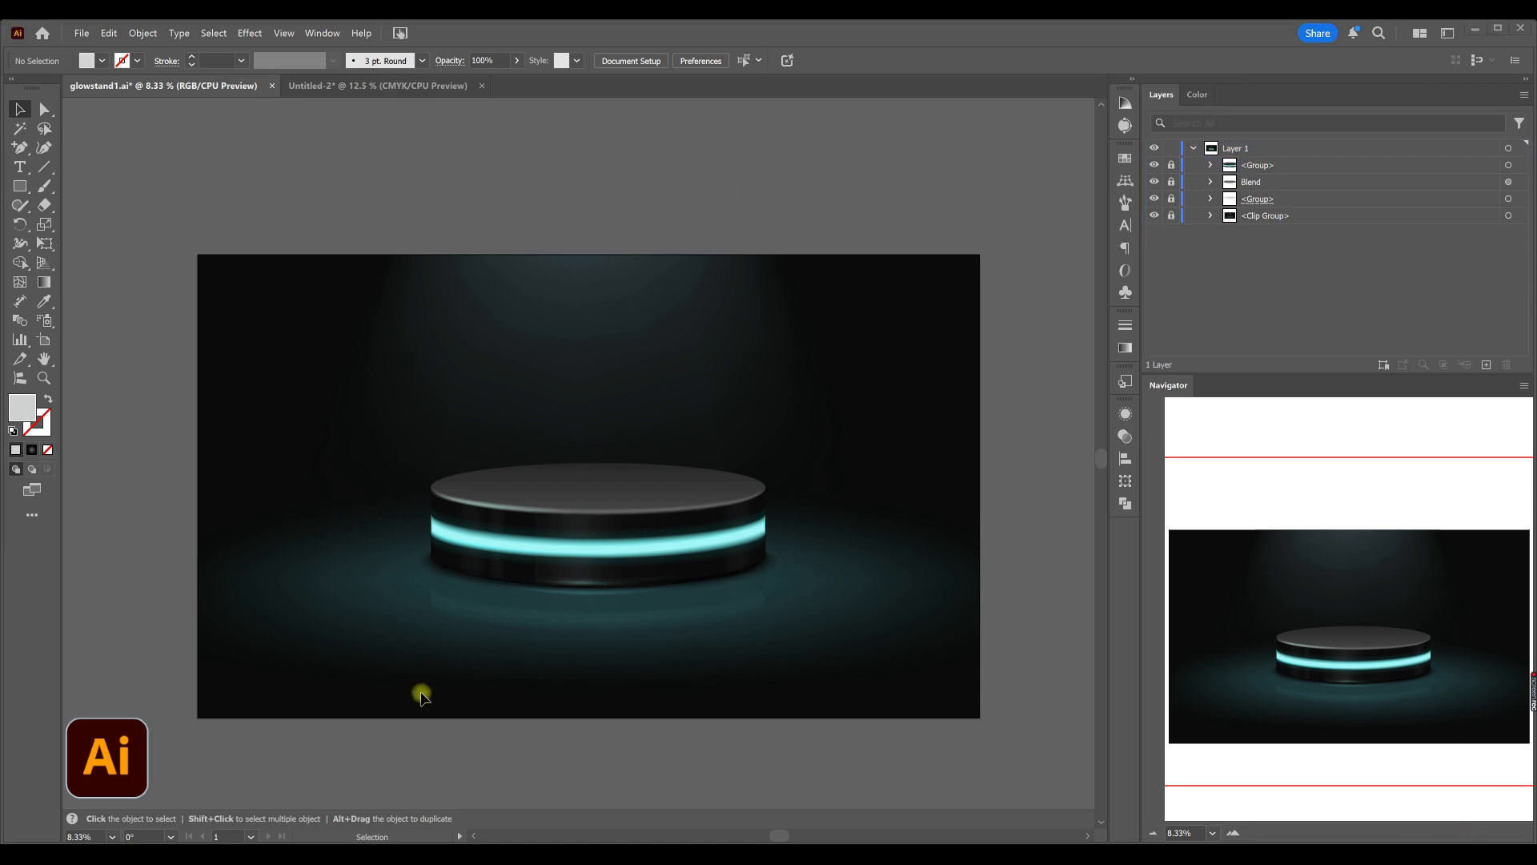
- Draw a rectangle about 1835 by 384 px over the podium's base and centre it horizontally on the artboard
click(17, 186)
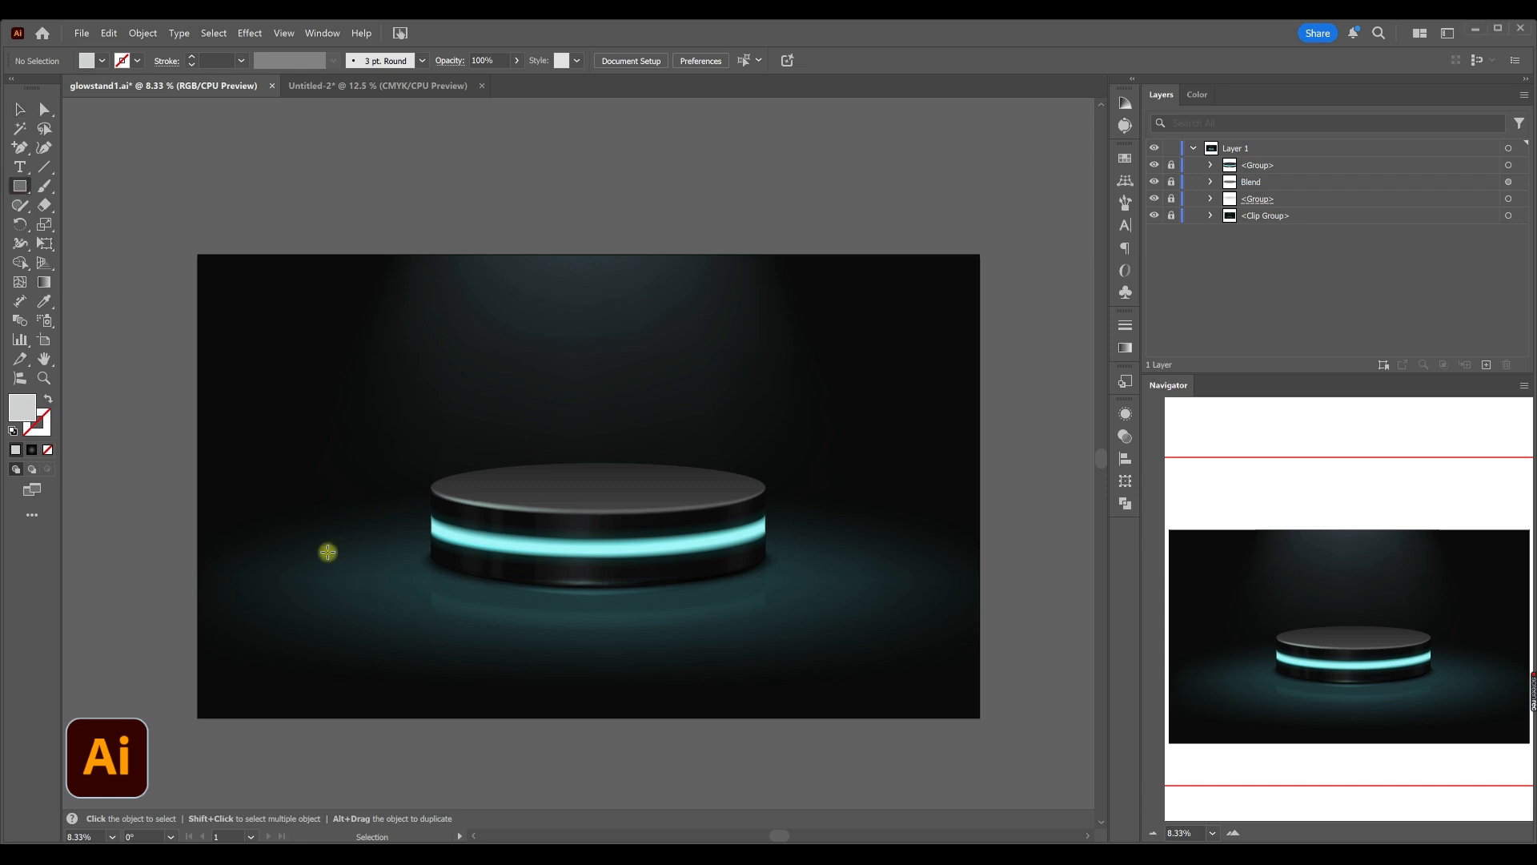
mouse_move(327, 552)
mouse_down()
mouse_move(1016, 676)
mouse_move(862, 663)
mouse_up()
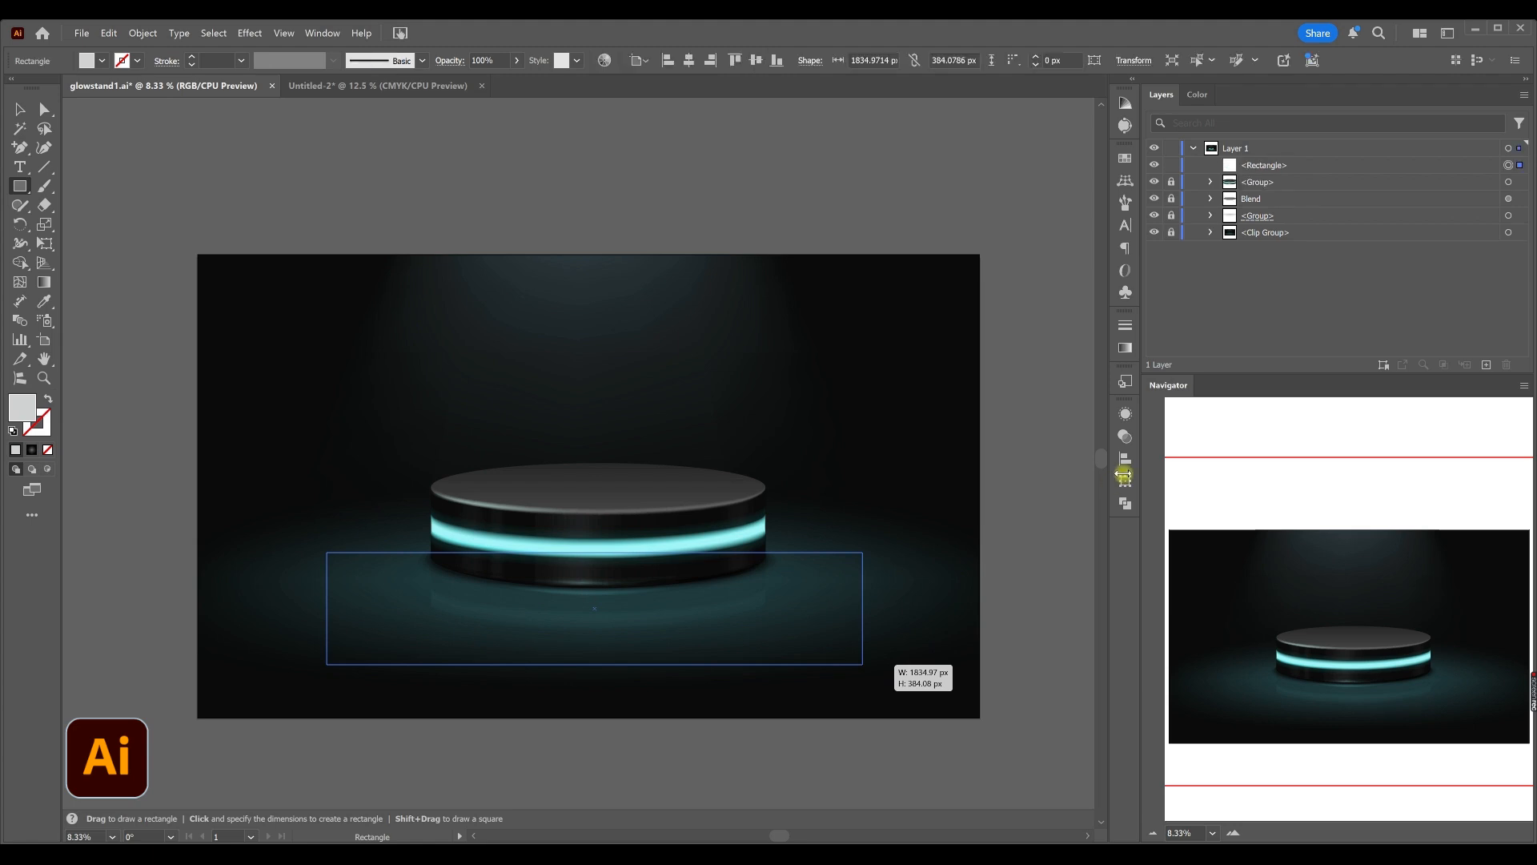
click(1124, 458)
click(959, 449)
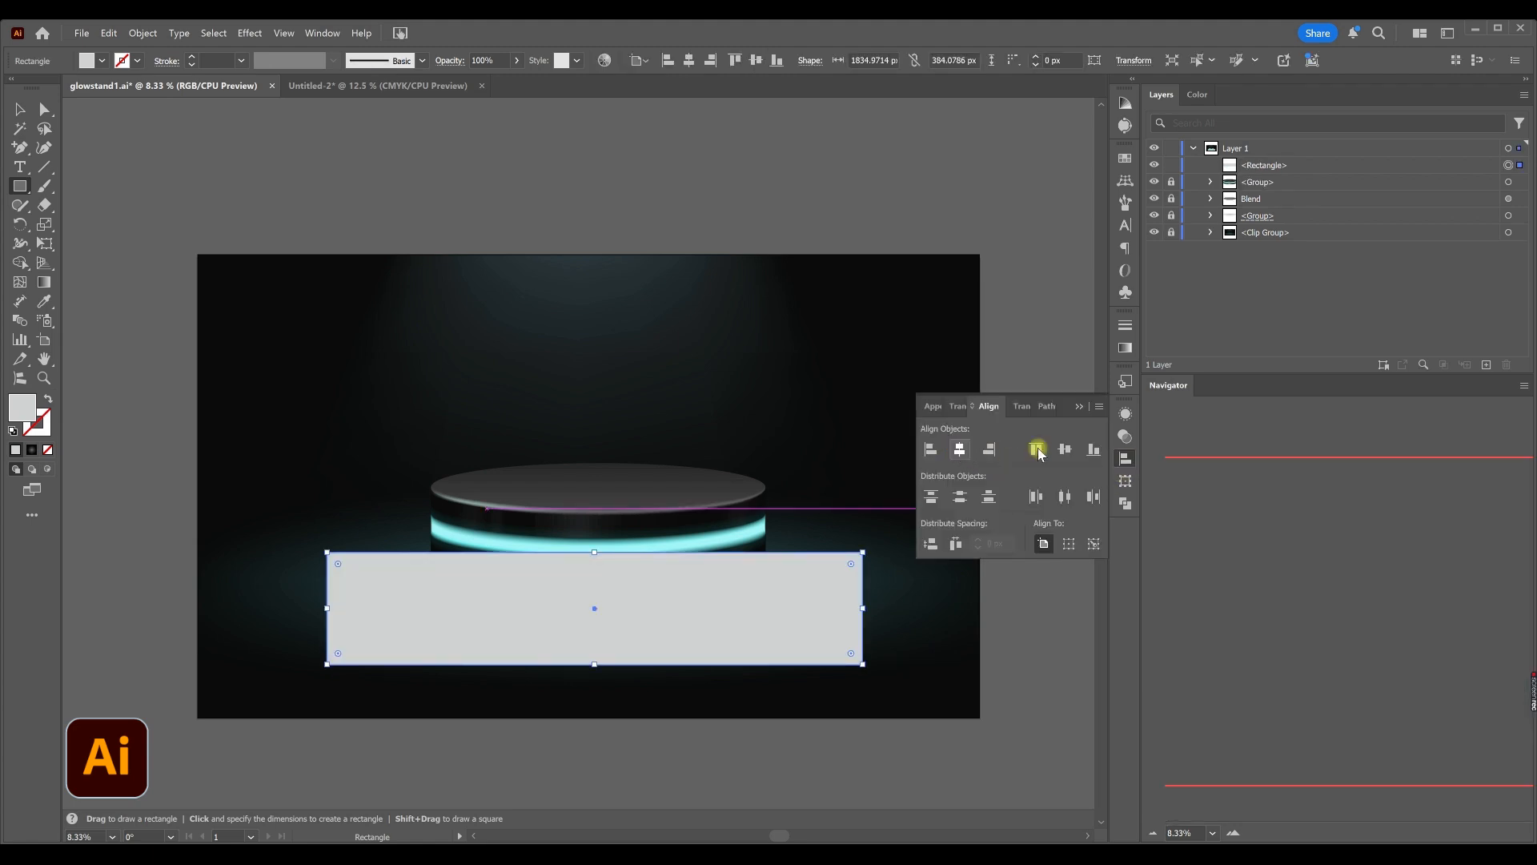
click(1125, 457)
- Fill the new rectangle with black
double_click(22, 407)
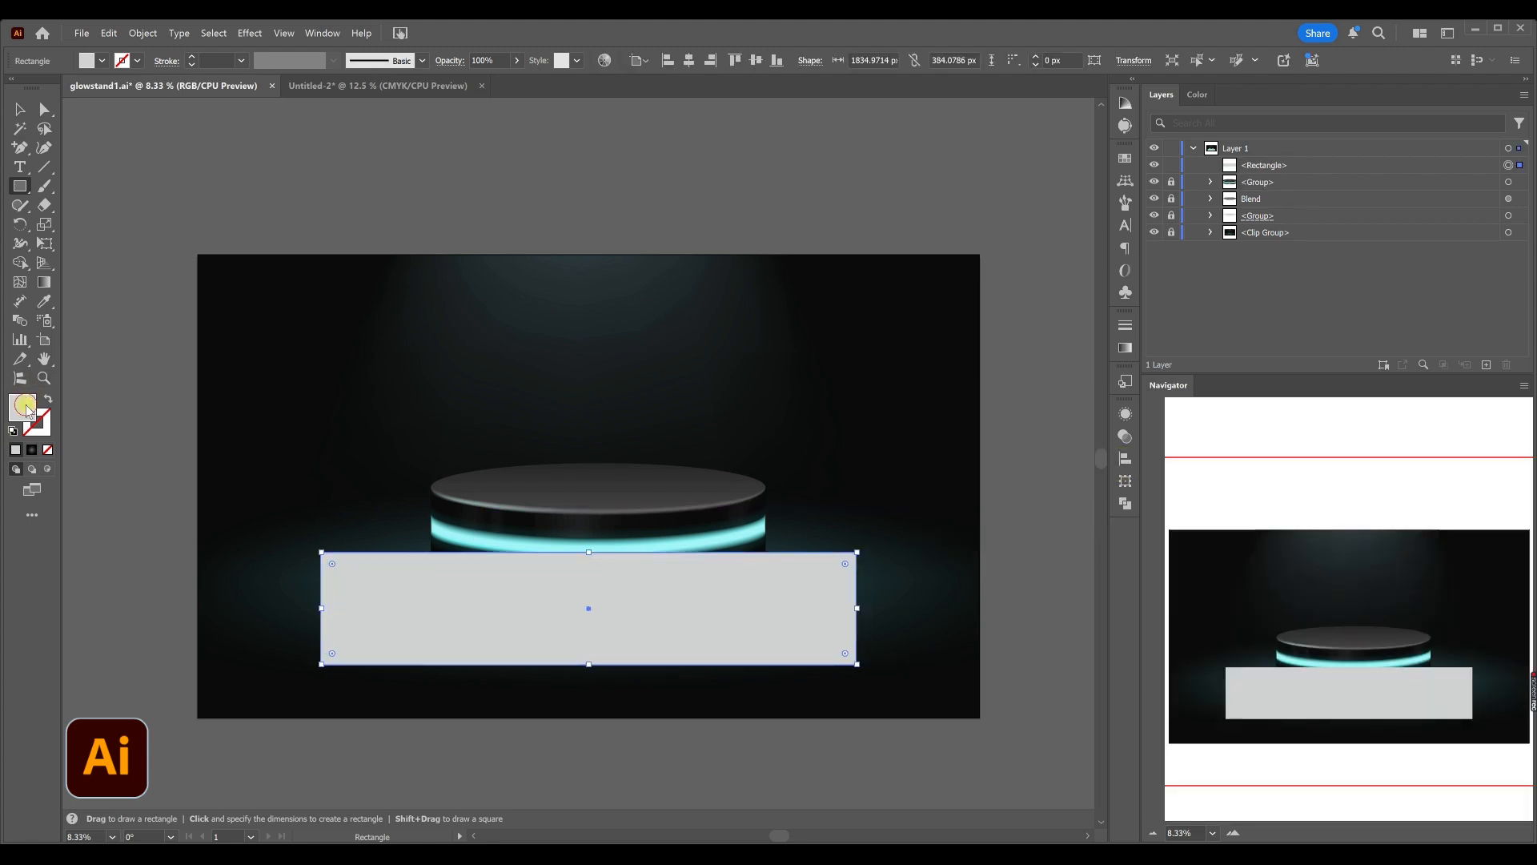
drag(1099, 663, 1037, 726)
click(1425, 520)
- Add a mesh point at the centre of the black rectangle and colour it teal, R=0 G=169 B=157
click(20, 282)
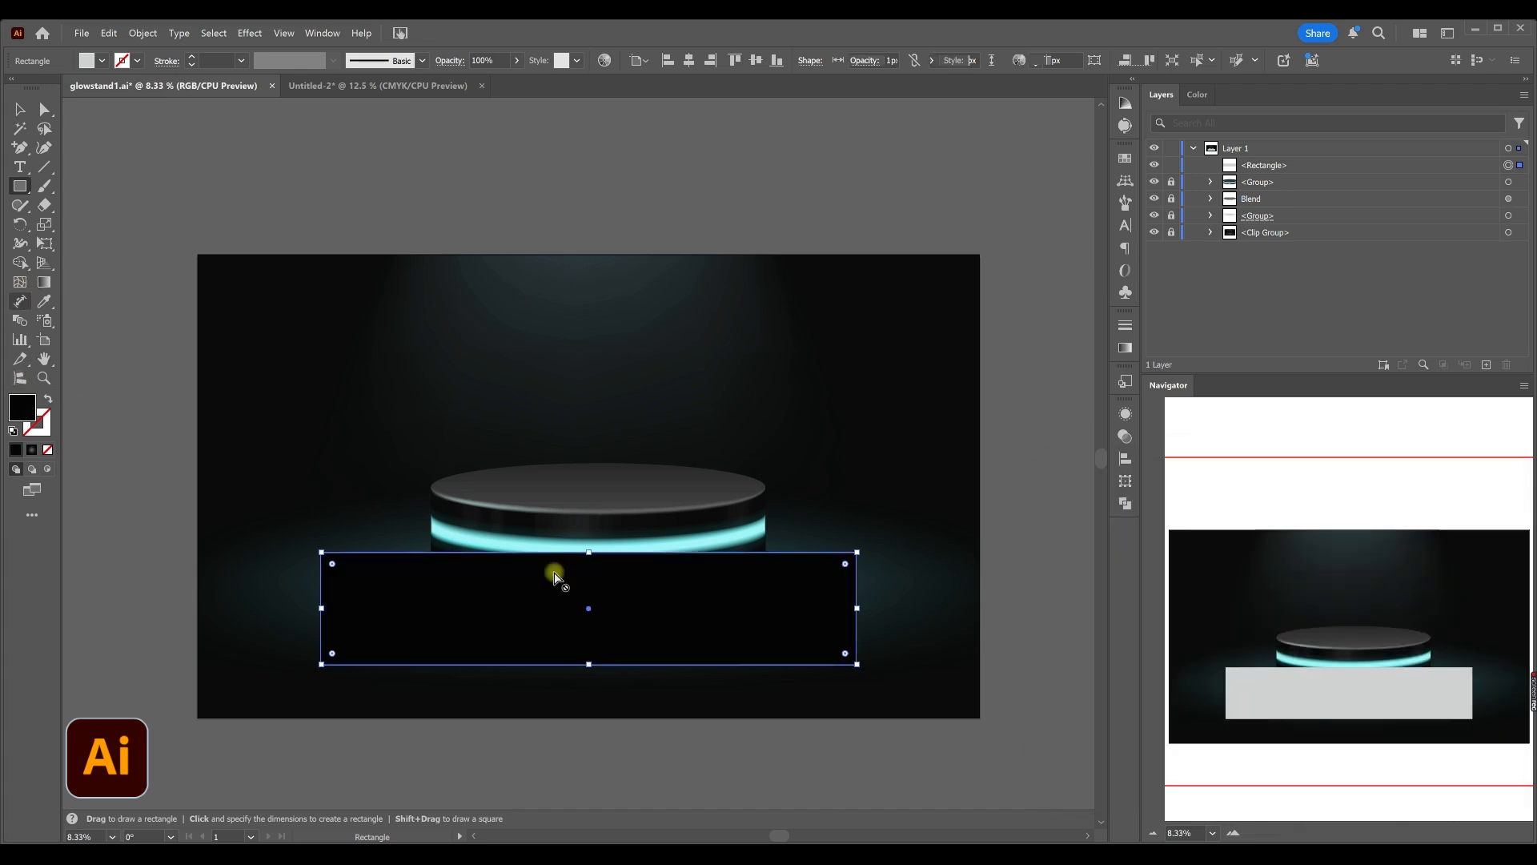
click(590, 610)
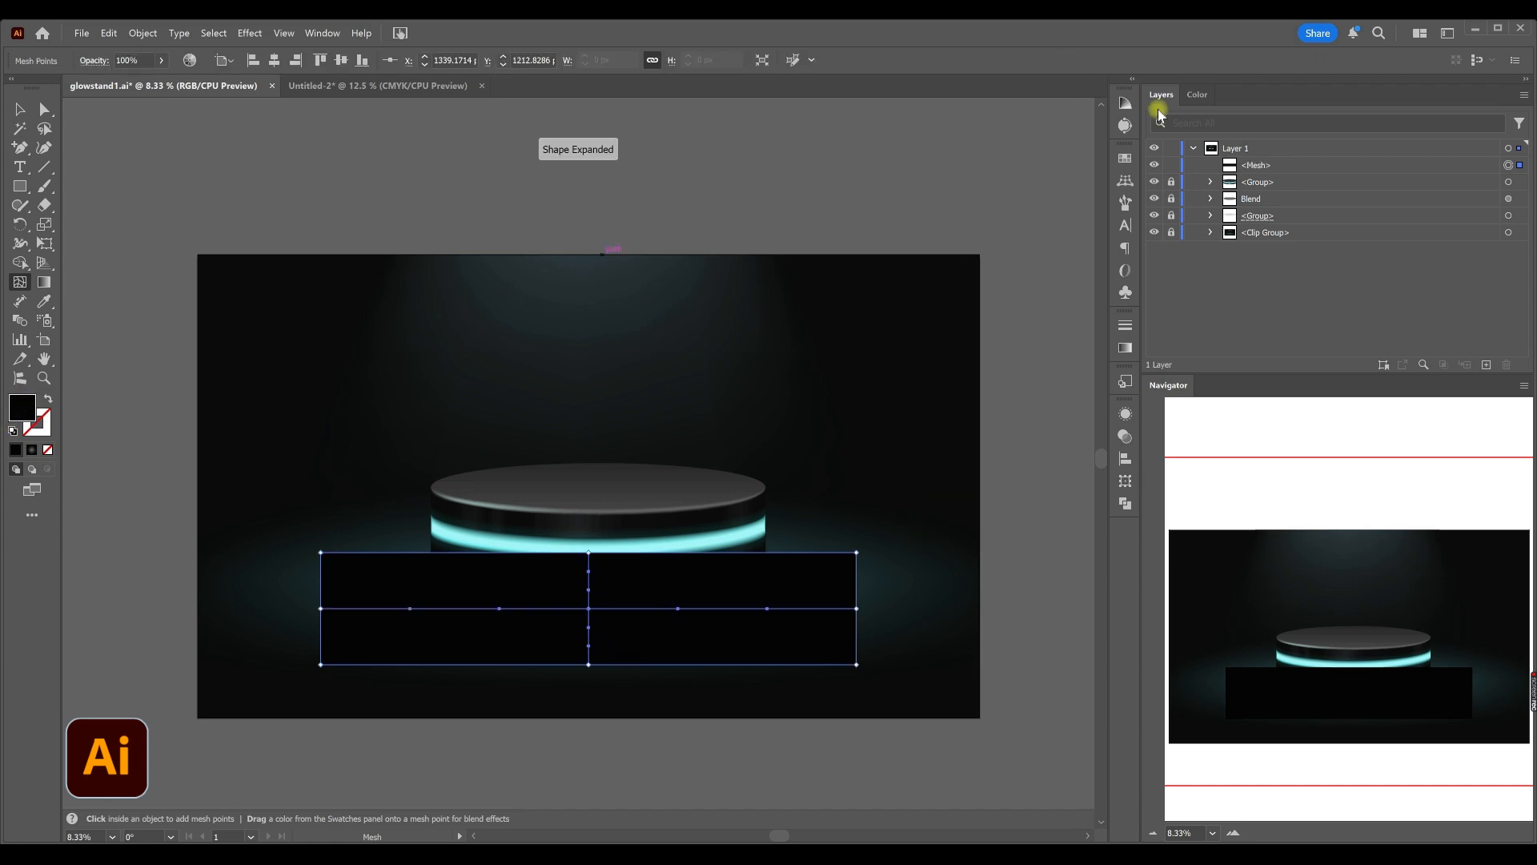
click(1124, 158)
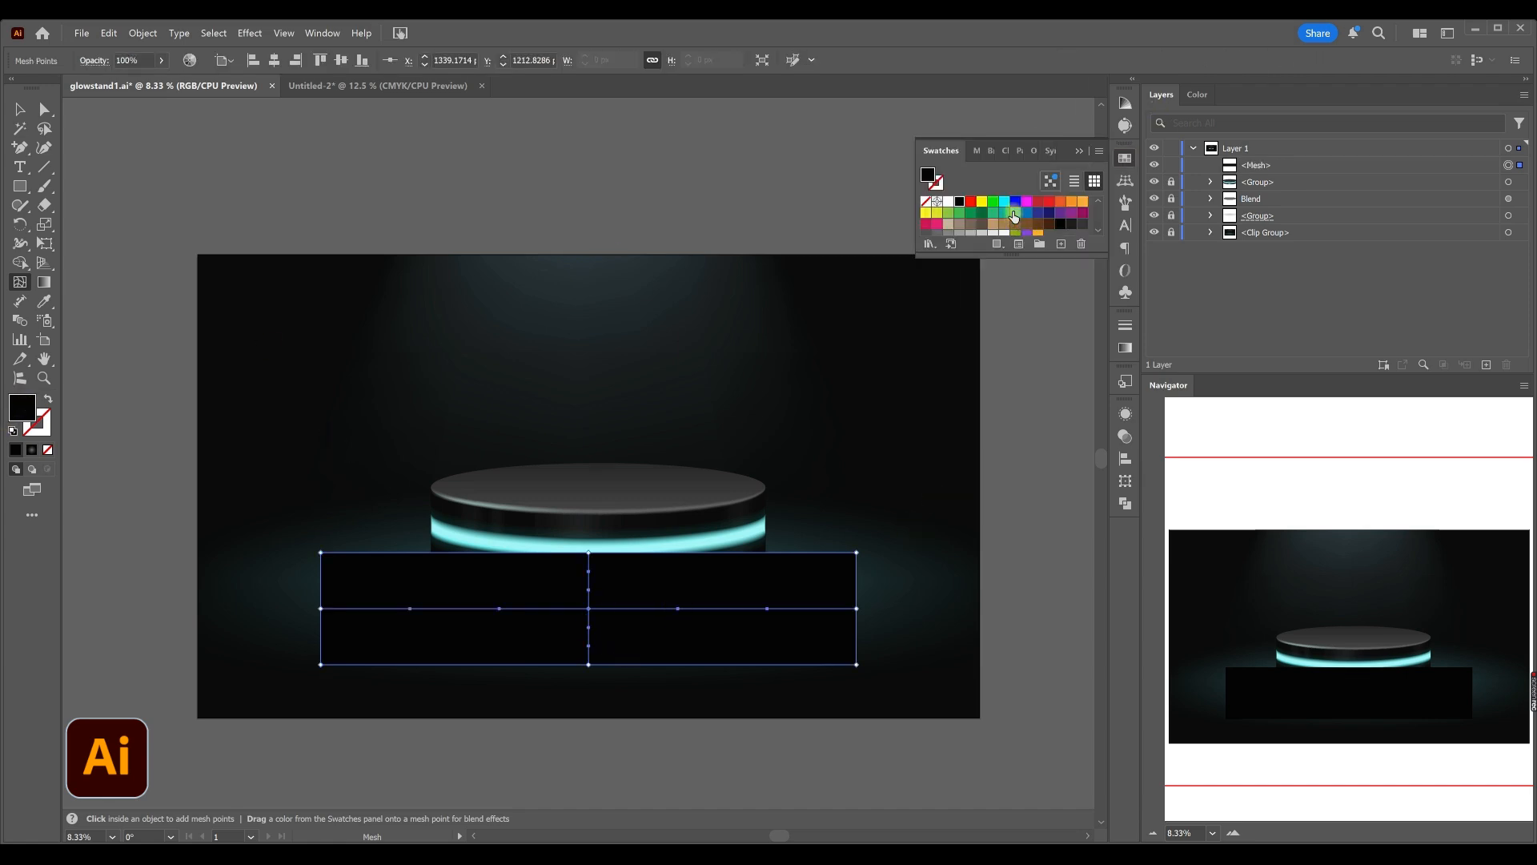
click(1006, 215)
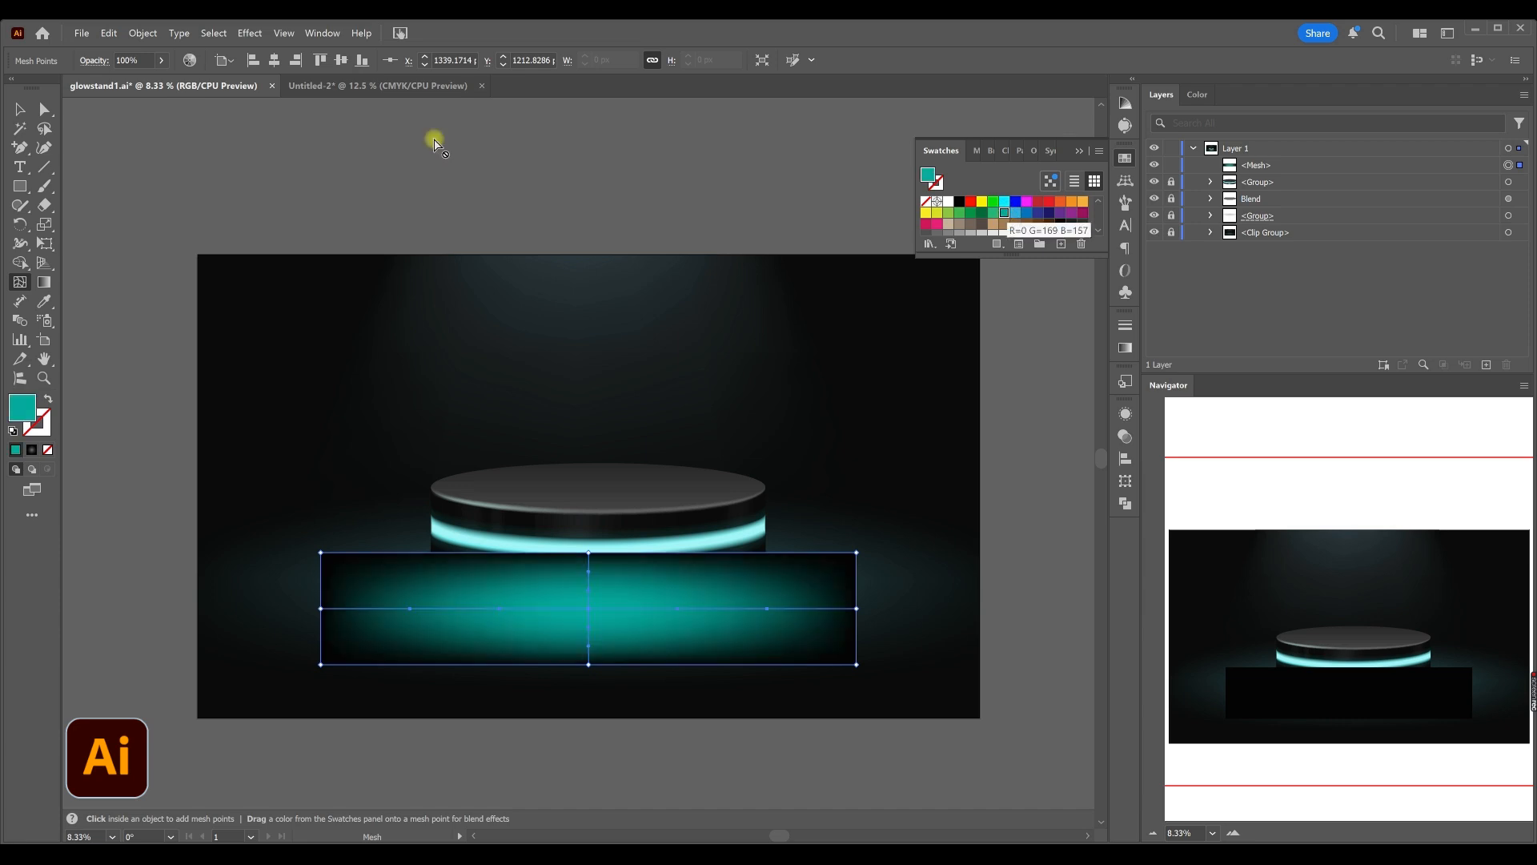
- Set the teal gradient mesh's blending mode to Color Dodge
key(v)
click(824, 426)
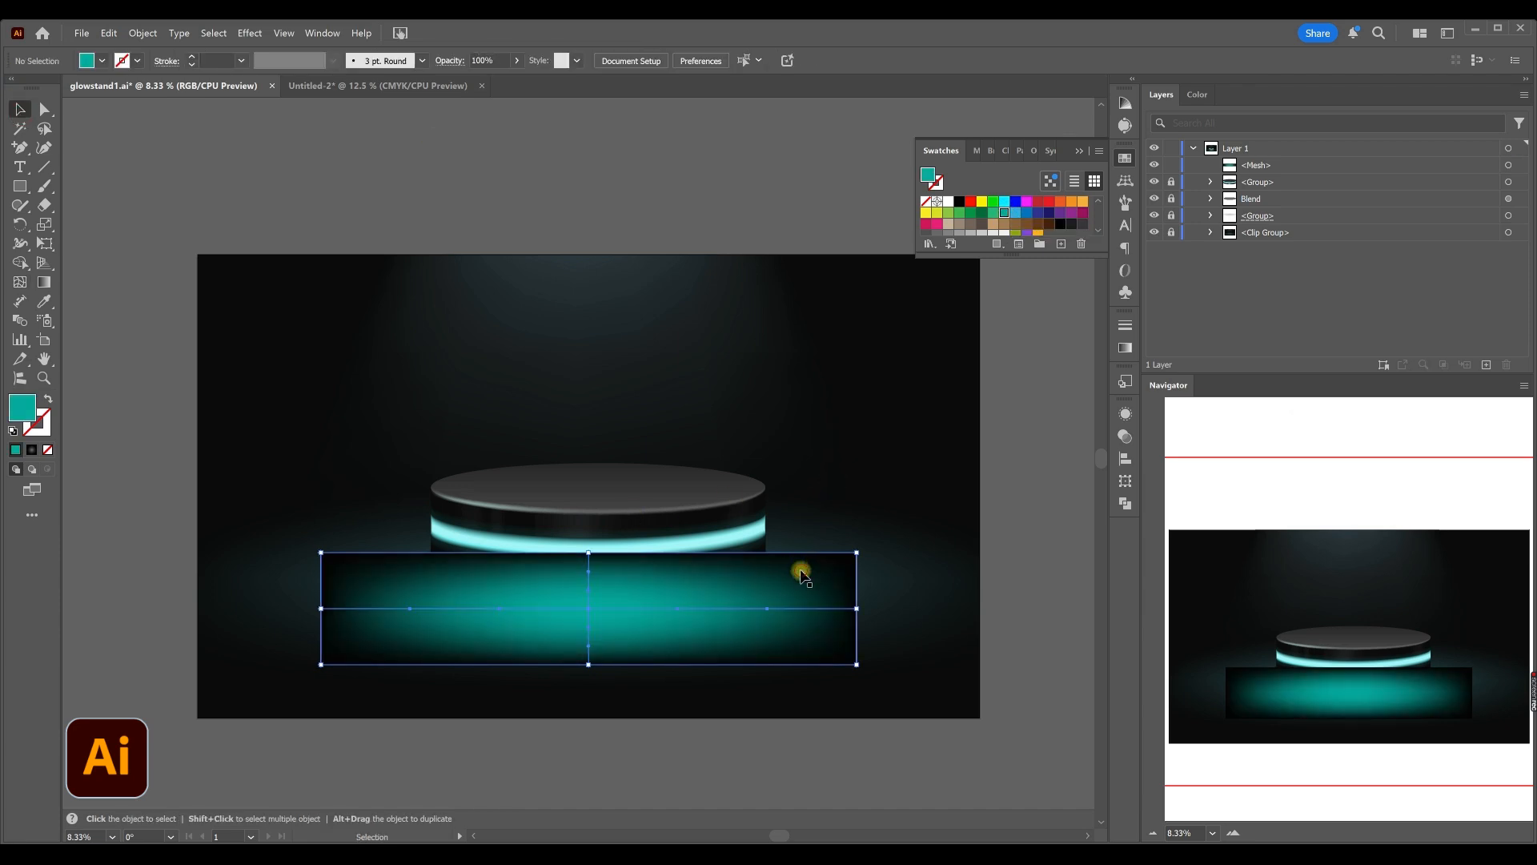
click(1132, 435)
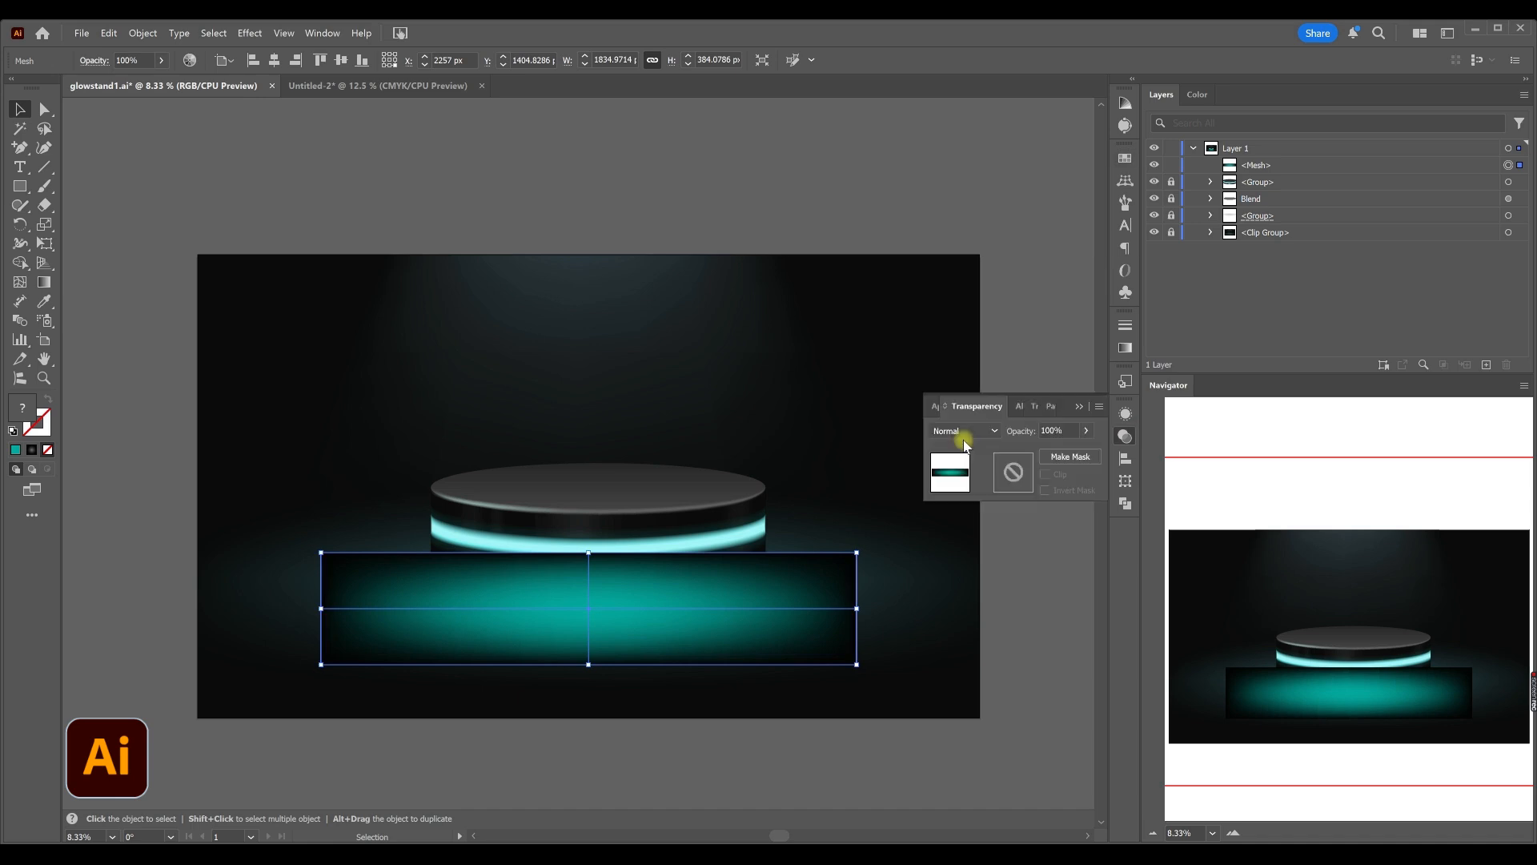
click(963, 433)
click(974, 564)
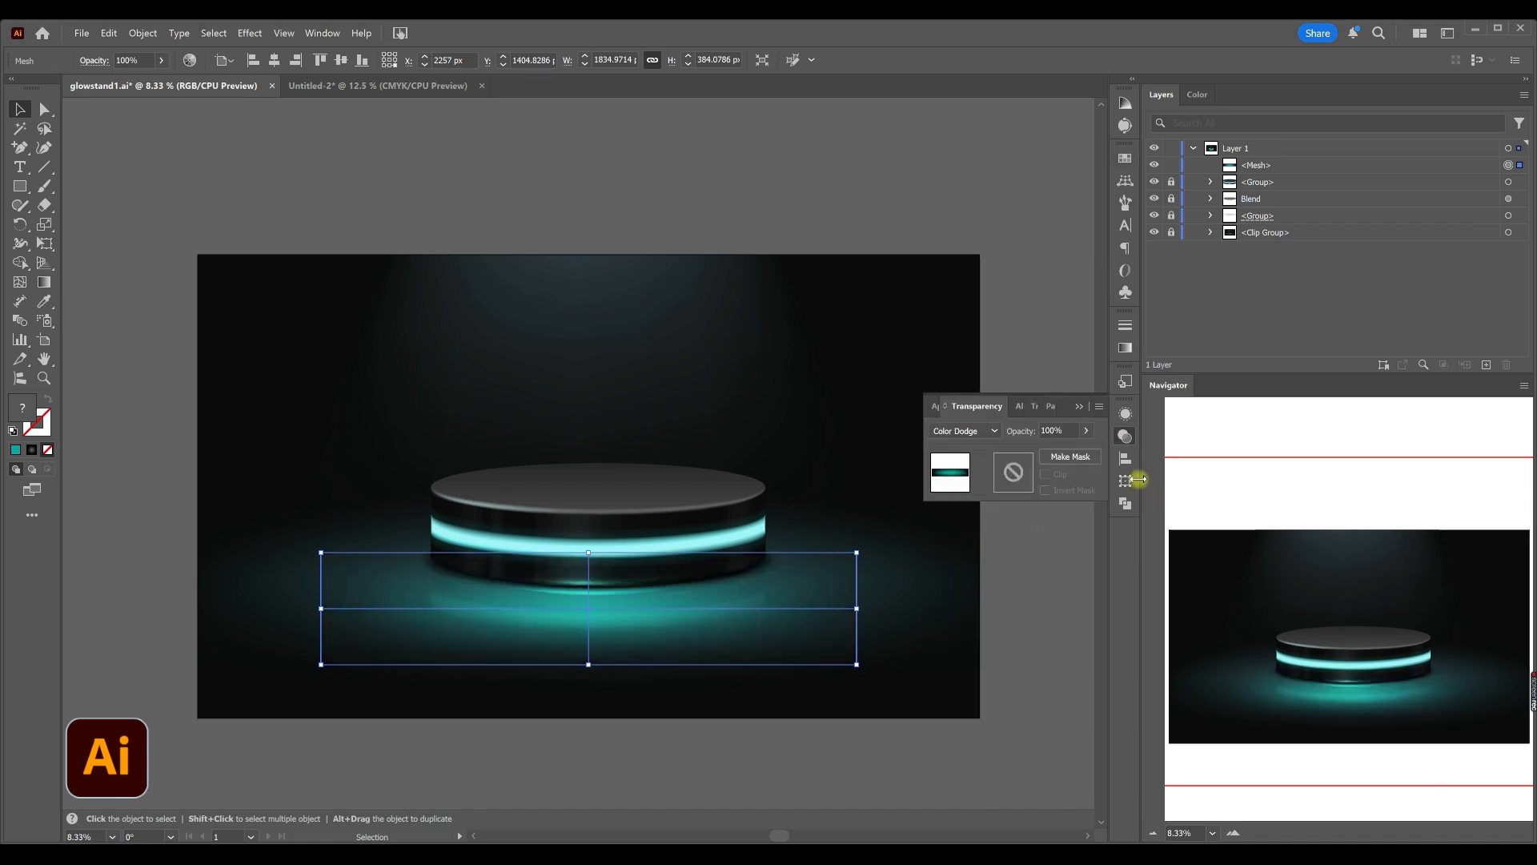
- Move the teal mesh beneath the Blend in the stacking order, duplicate it in place and lock the lower copy
click(1125, 436)
drag(1253, 165, 1253, 210)
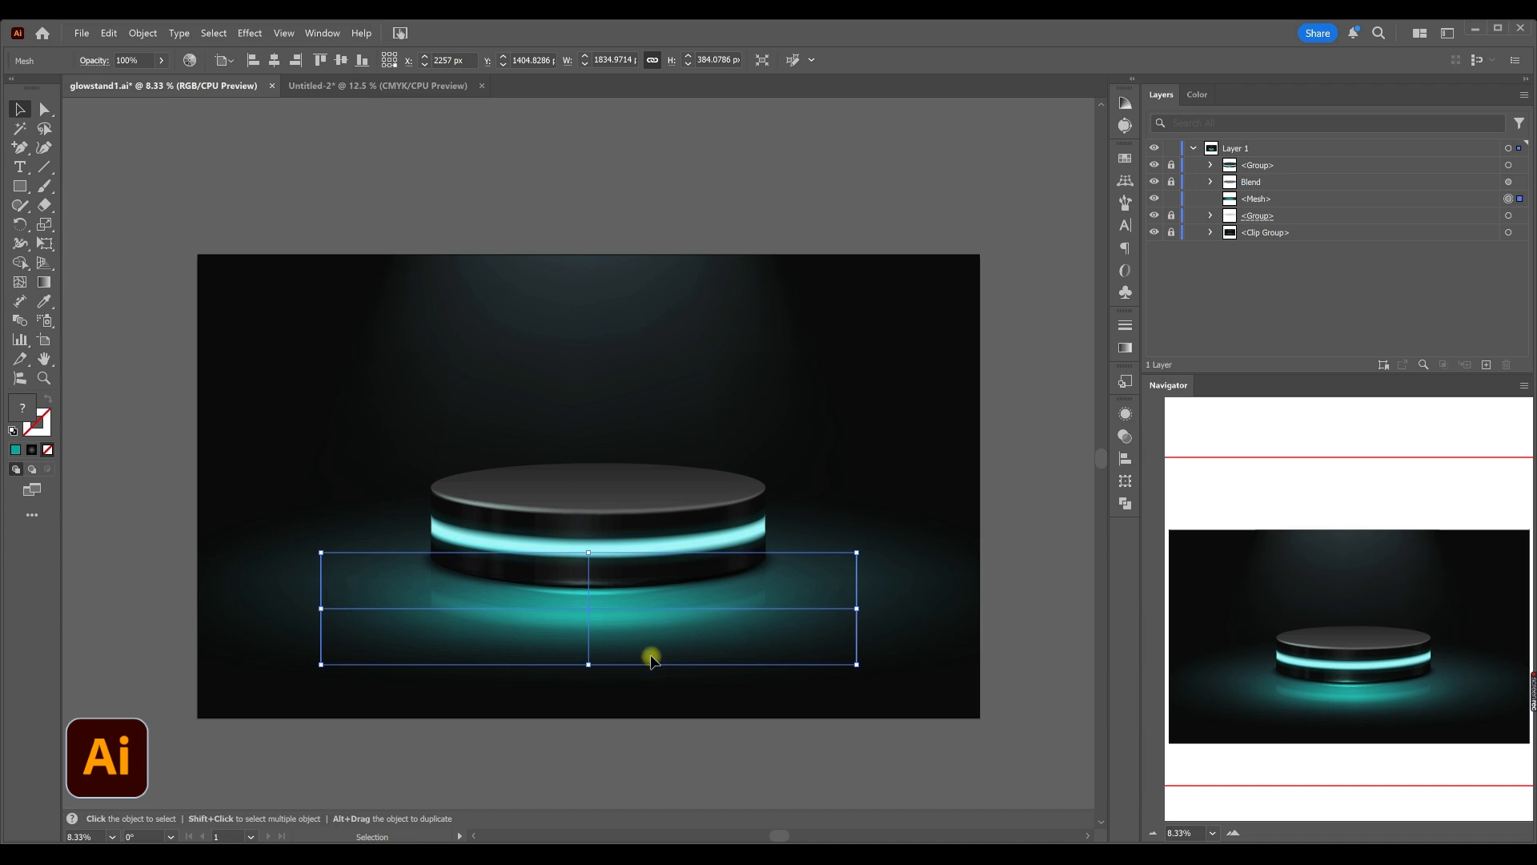
click(276, 366)
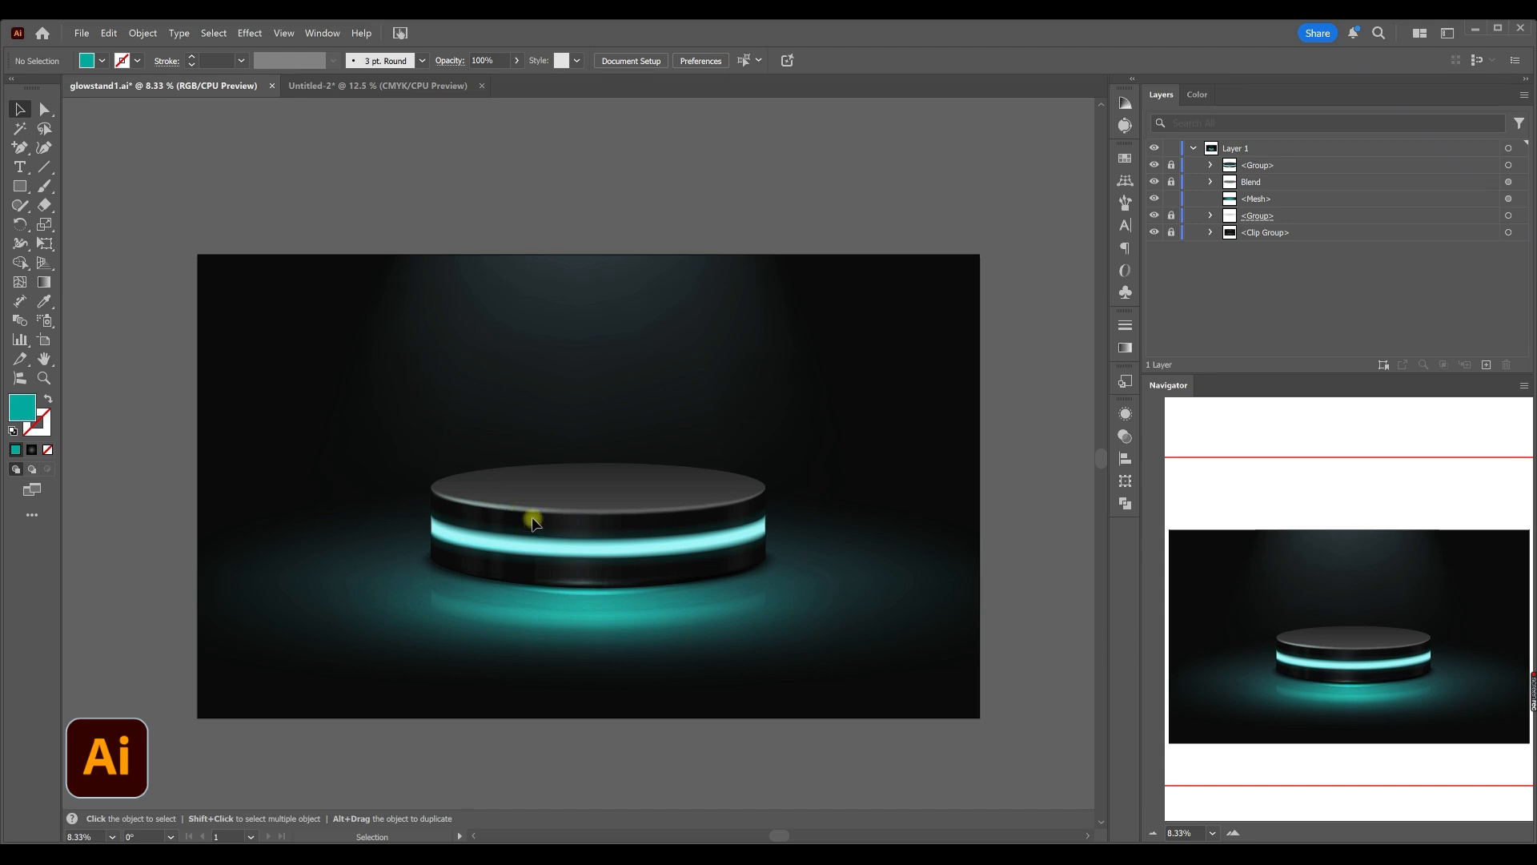
click(685, 609)
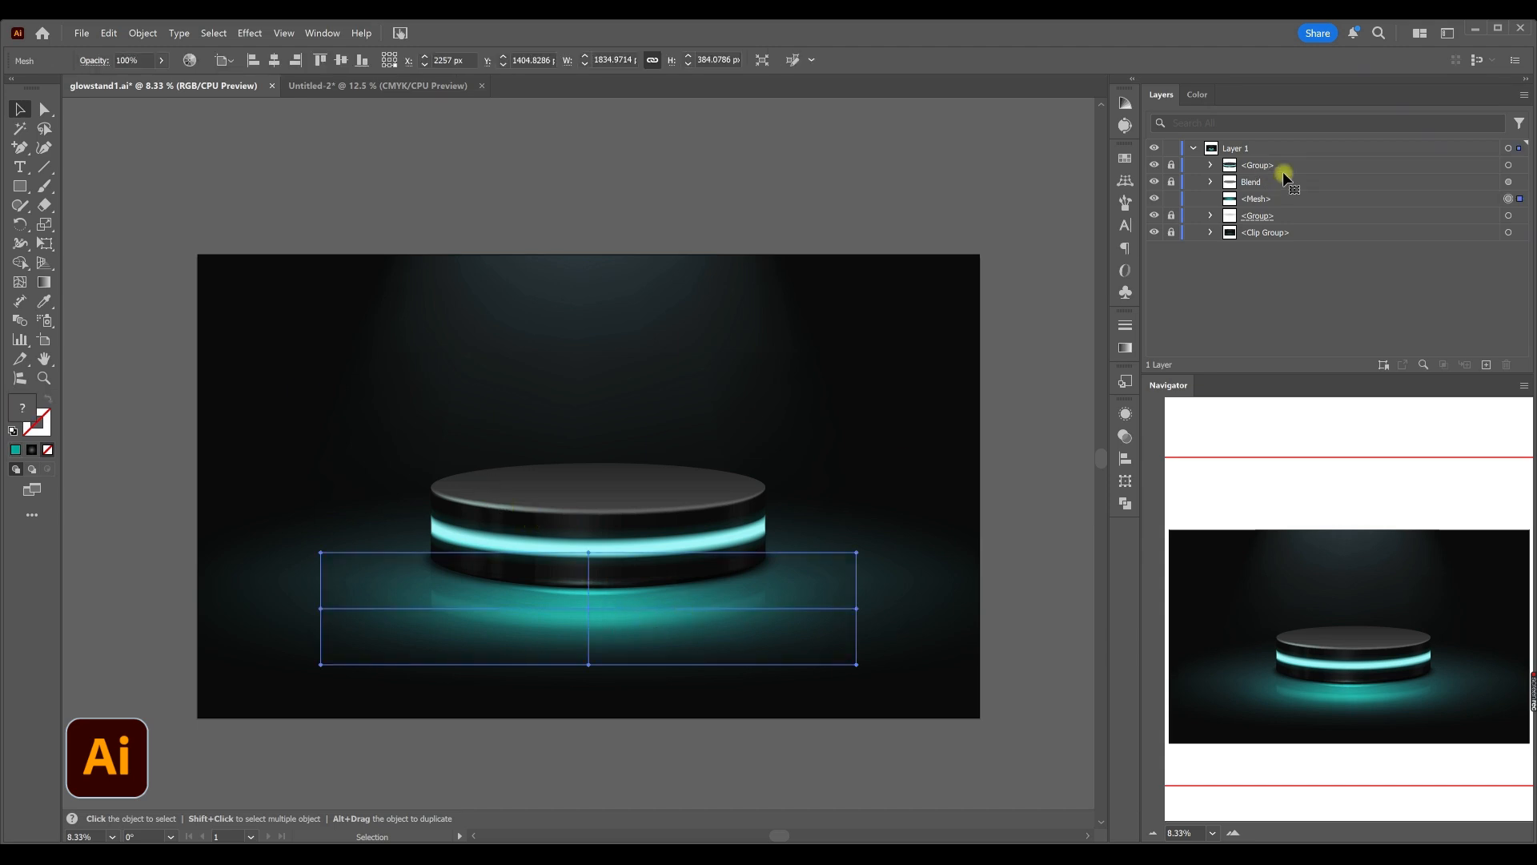
alt+drag(1259, 199, 1183, 212)
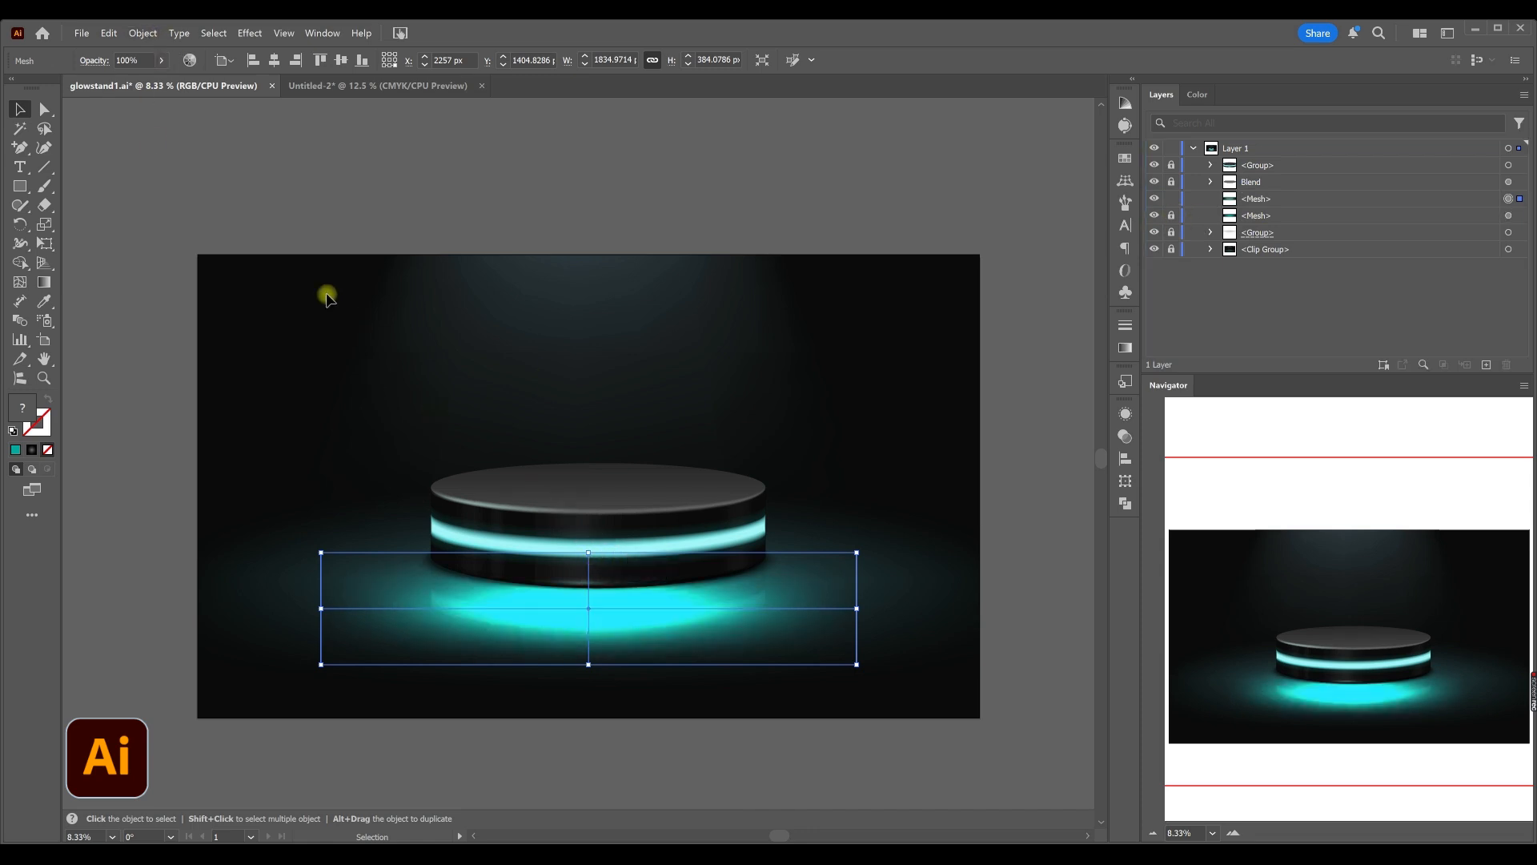
- Apply an Arch envelope warp to the upper mesh copy with -24% horizontal bend, 0% horizontal and 59% vertical distortion
click(142, 35)
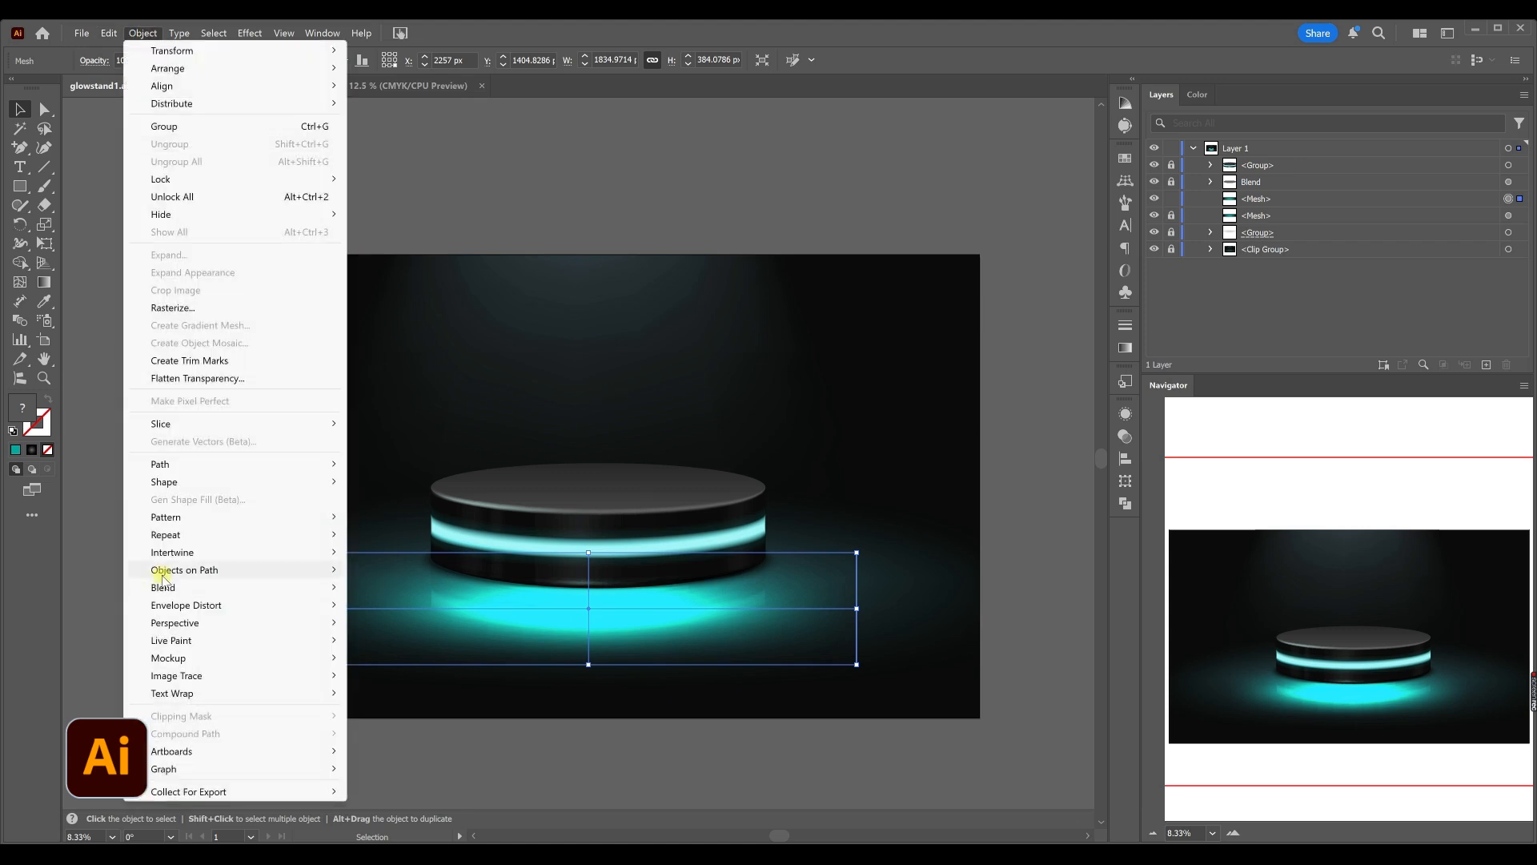
mouse_move(180, 607)
click(410, 605)
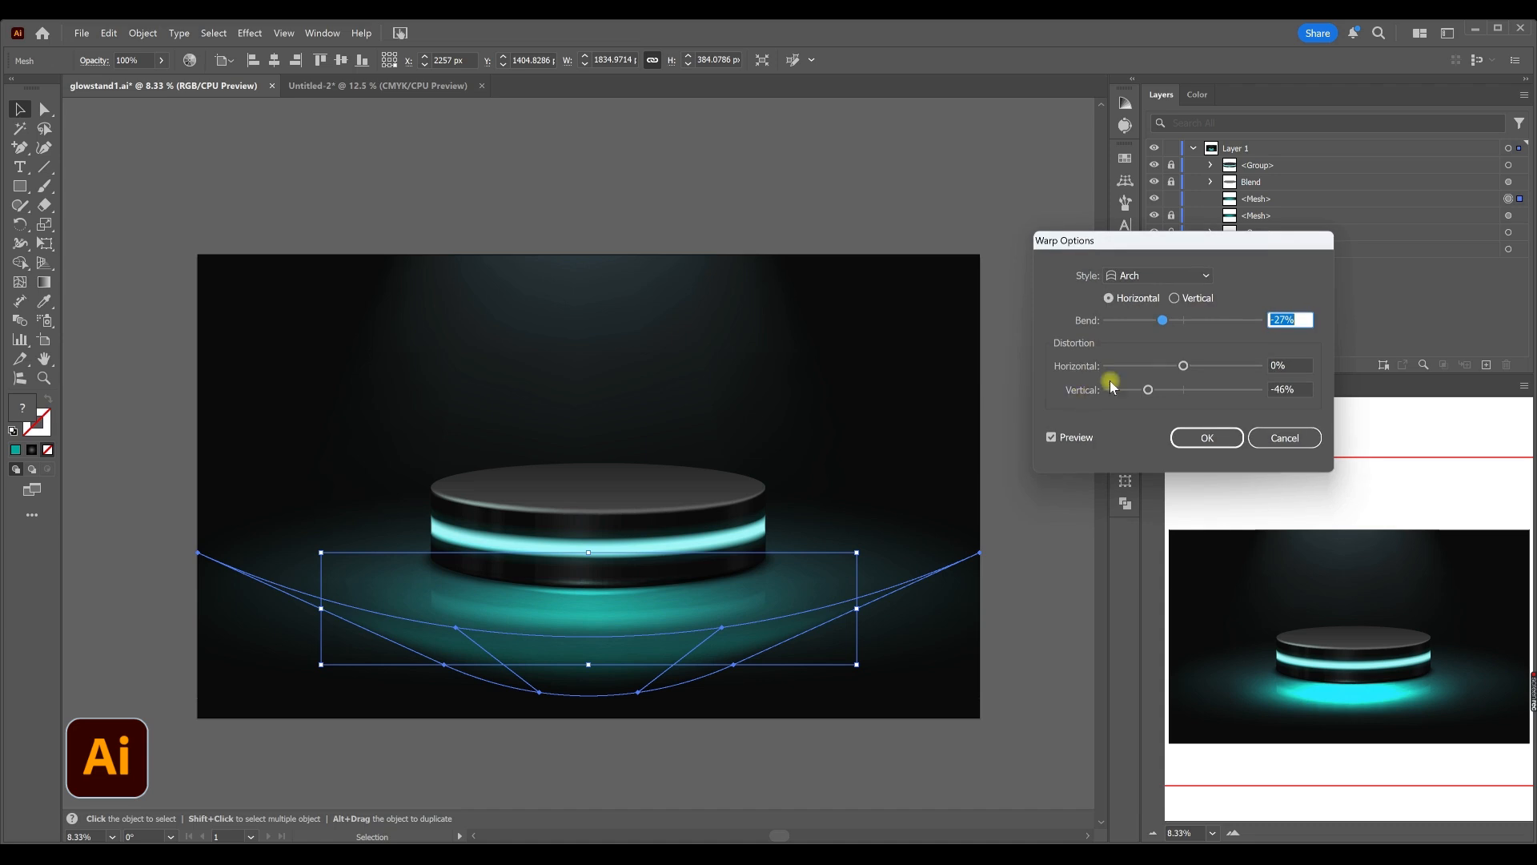
drag(1159, 322, 1173, 320)
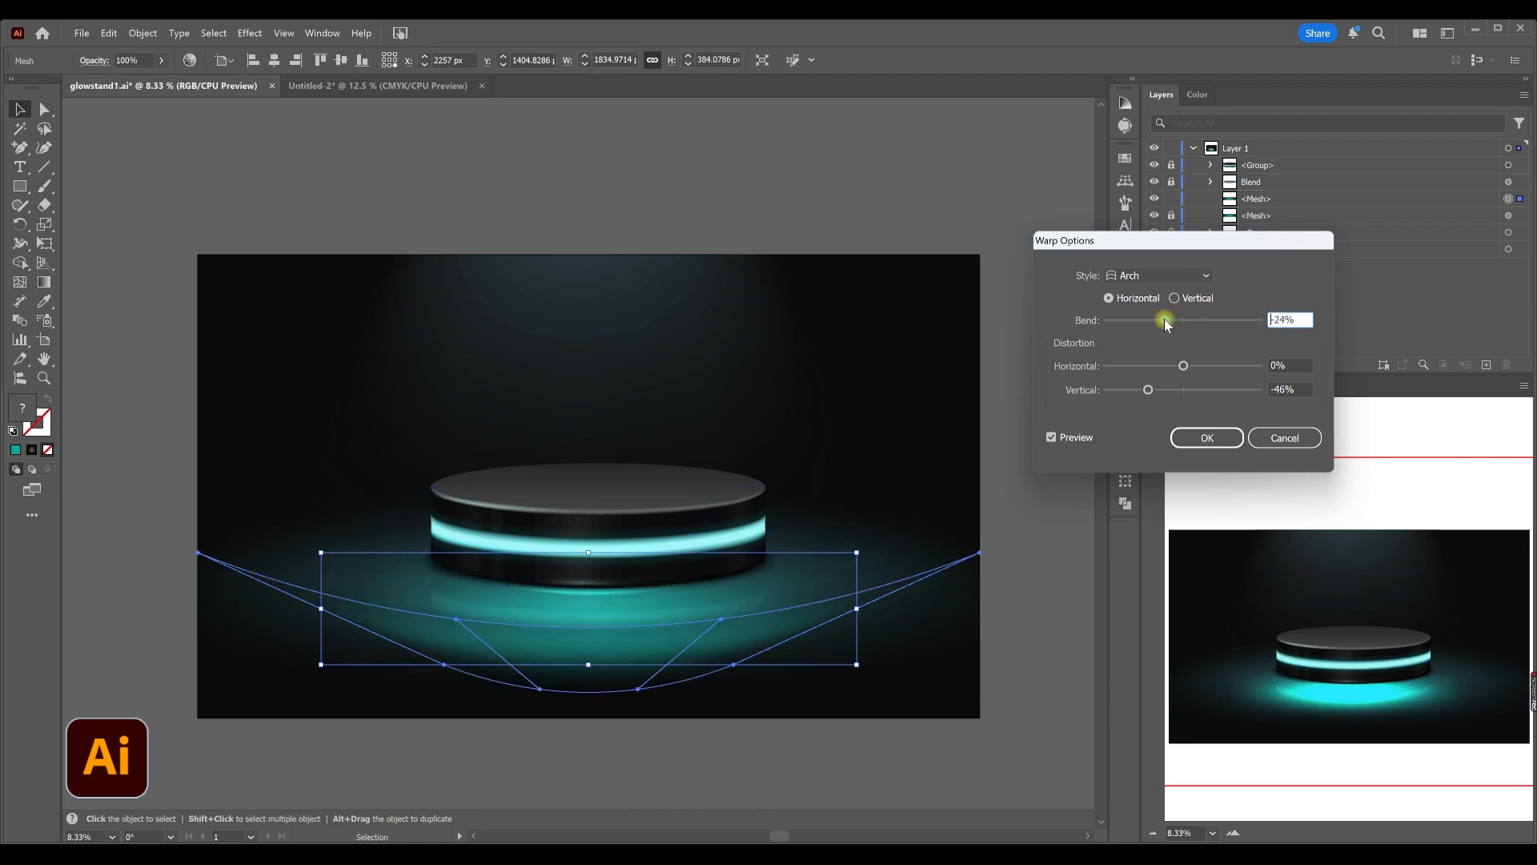
drag(1184, 365, 1165, 365)
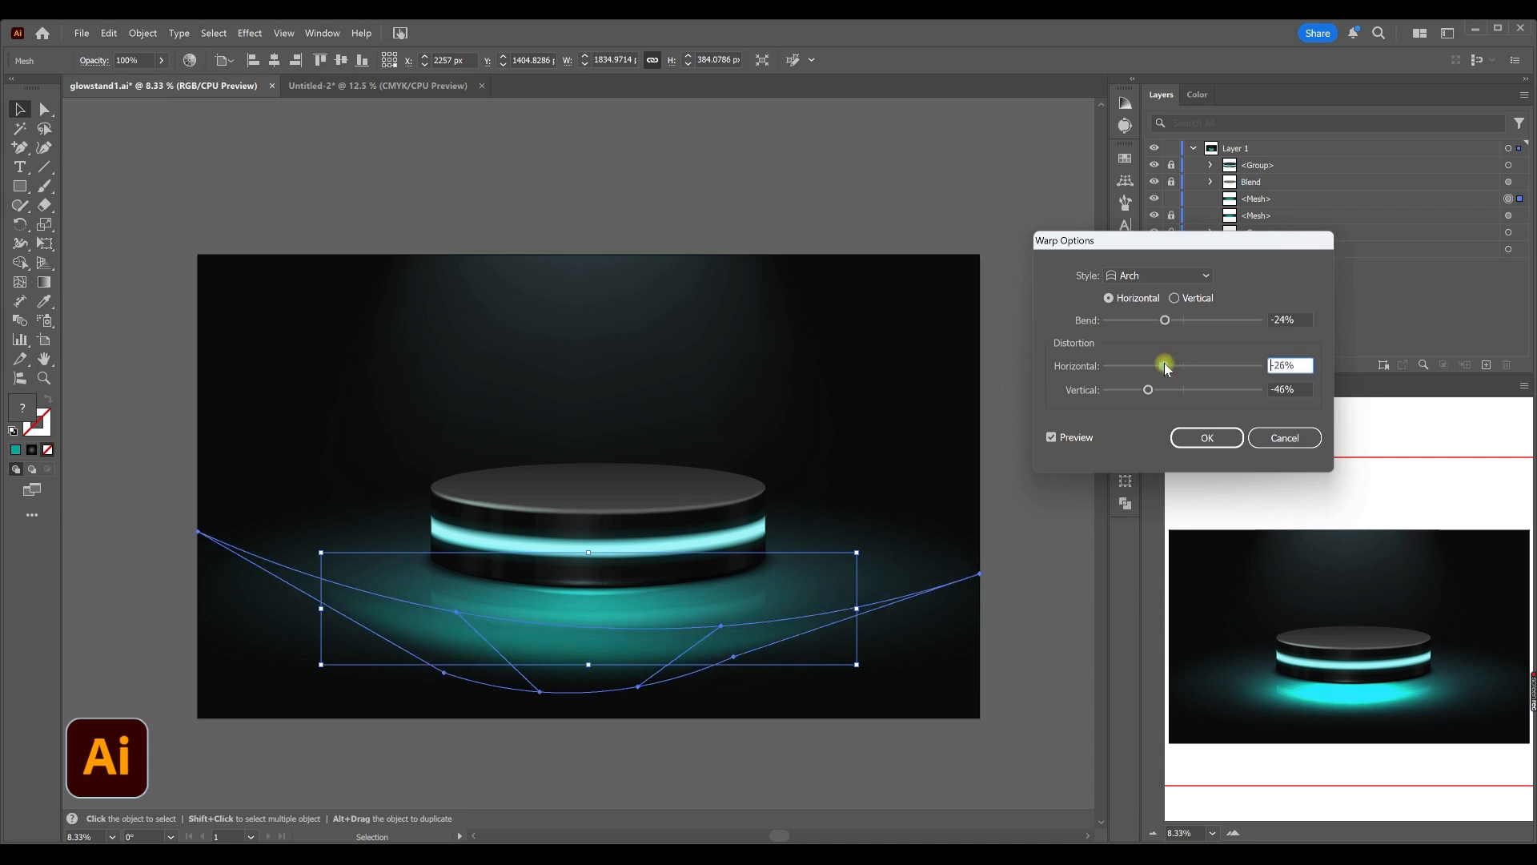
drag(1169, 365, 1191, 392)
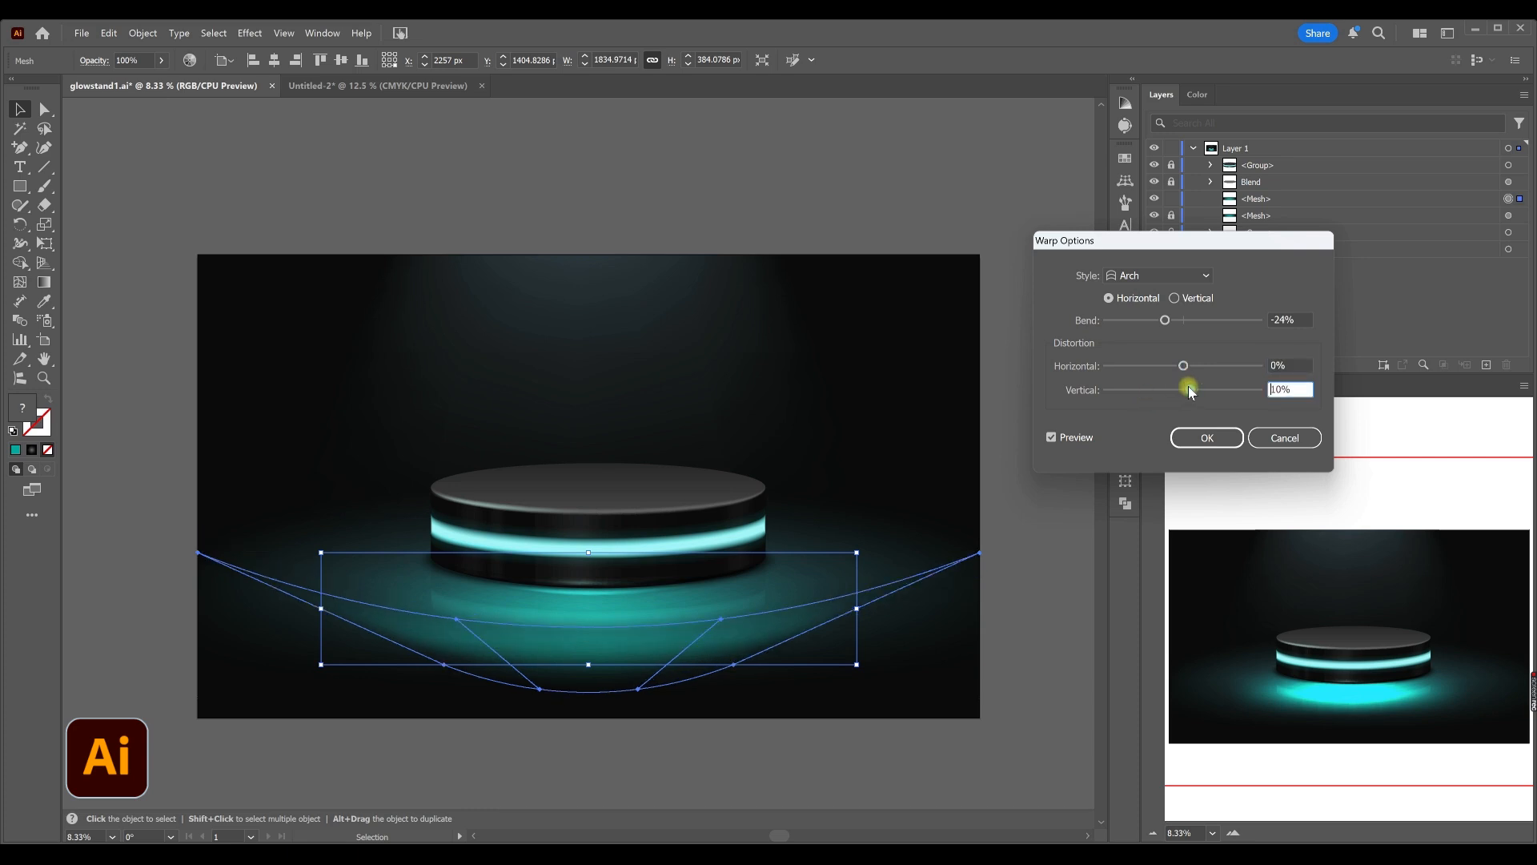
drag(1191, 392, 1223, 392)
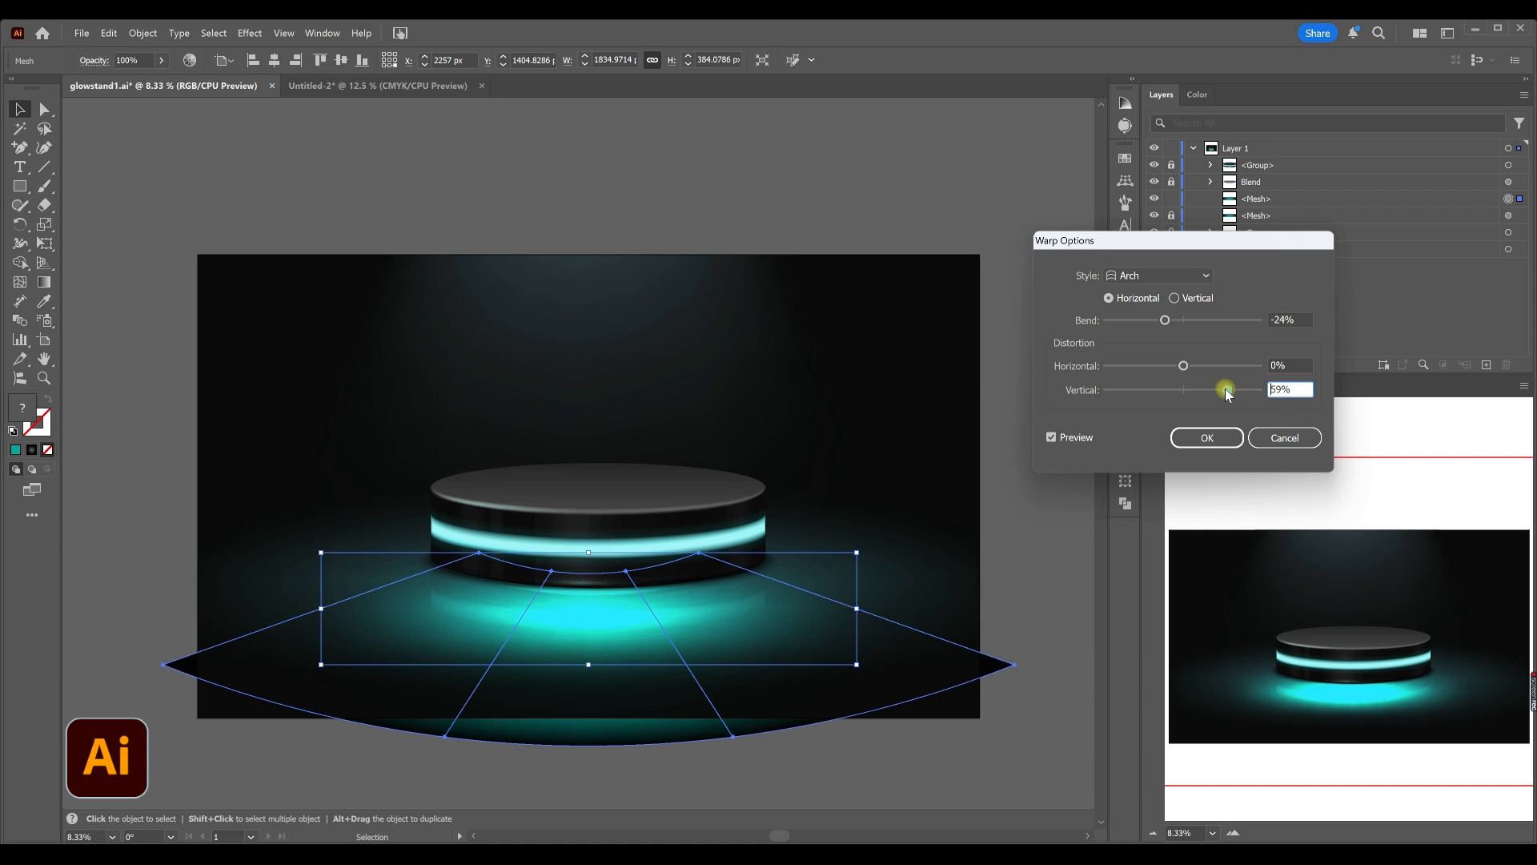
click(1207, 437)
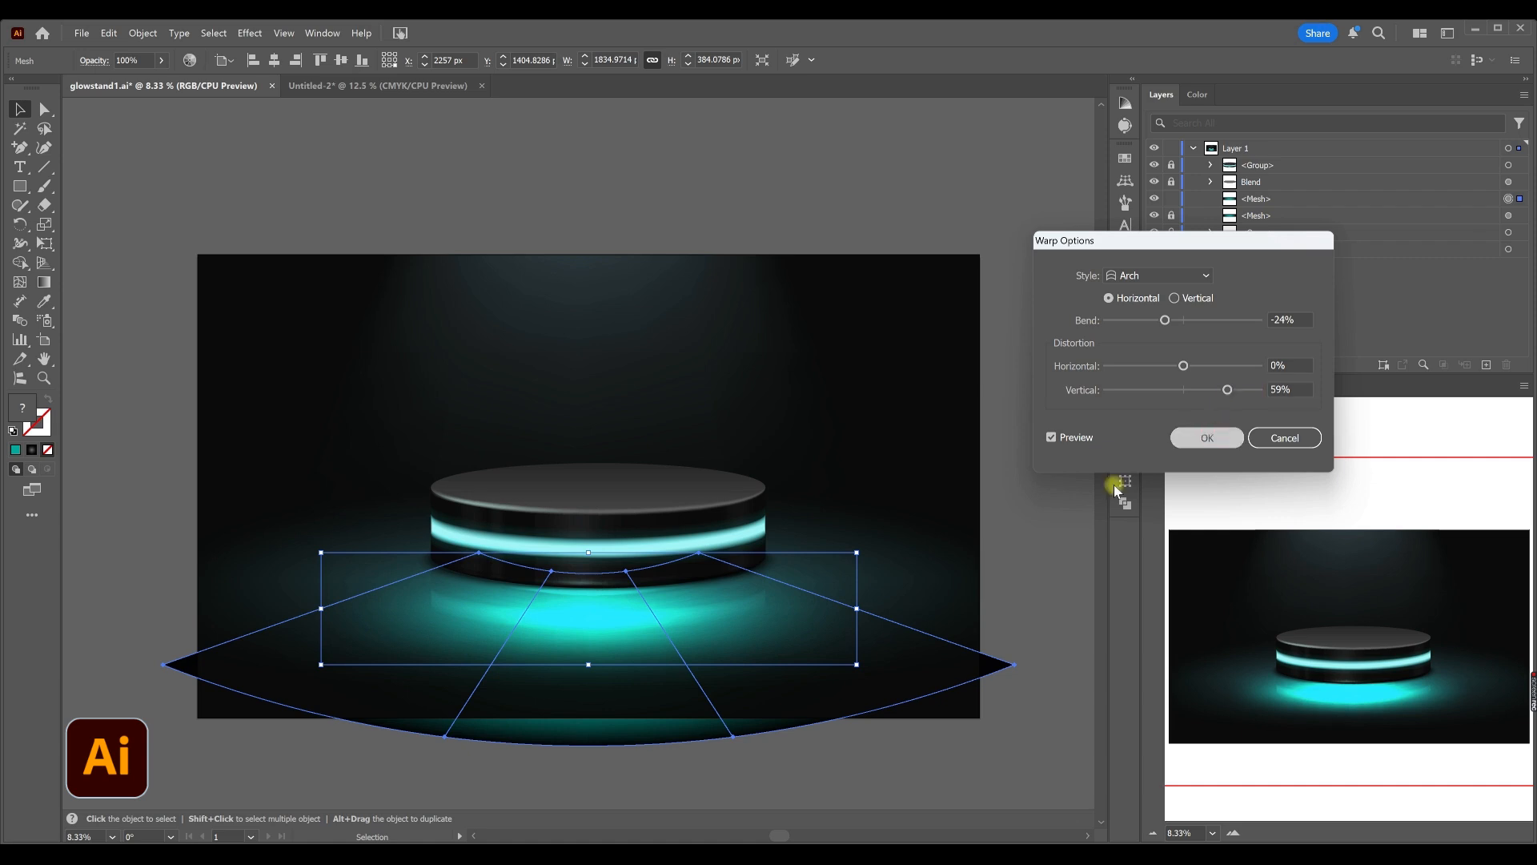
- Flatten the warped glow to about 185 px high with Free Transform and widen its top edge using perspective distort
click(44, 243)
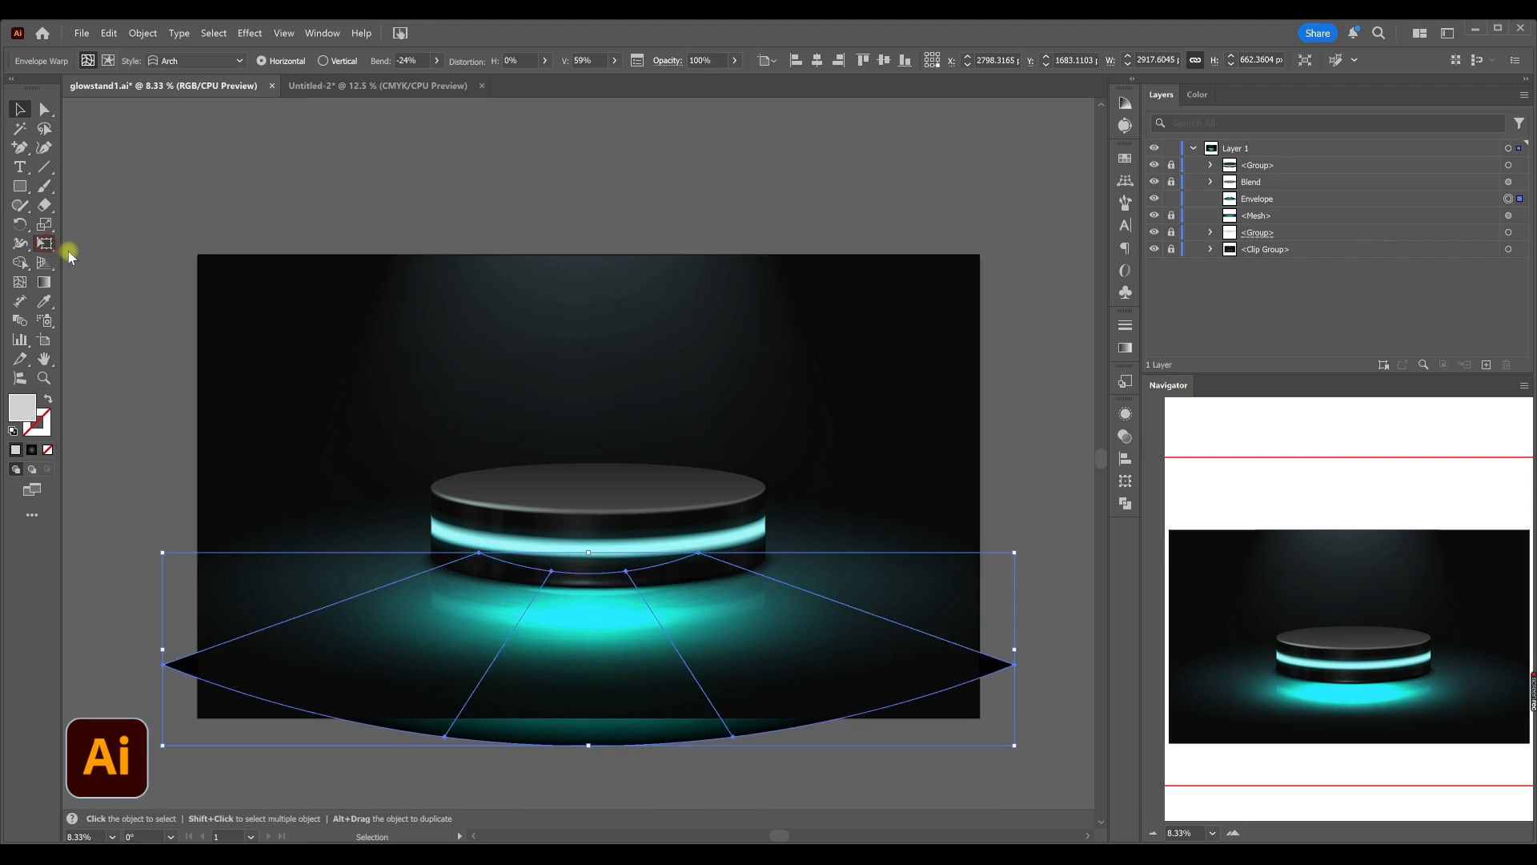
drag(588, 552, 590, 624)
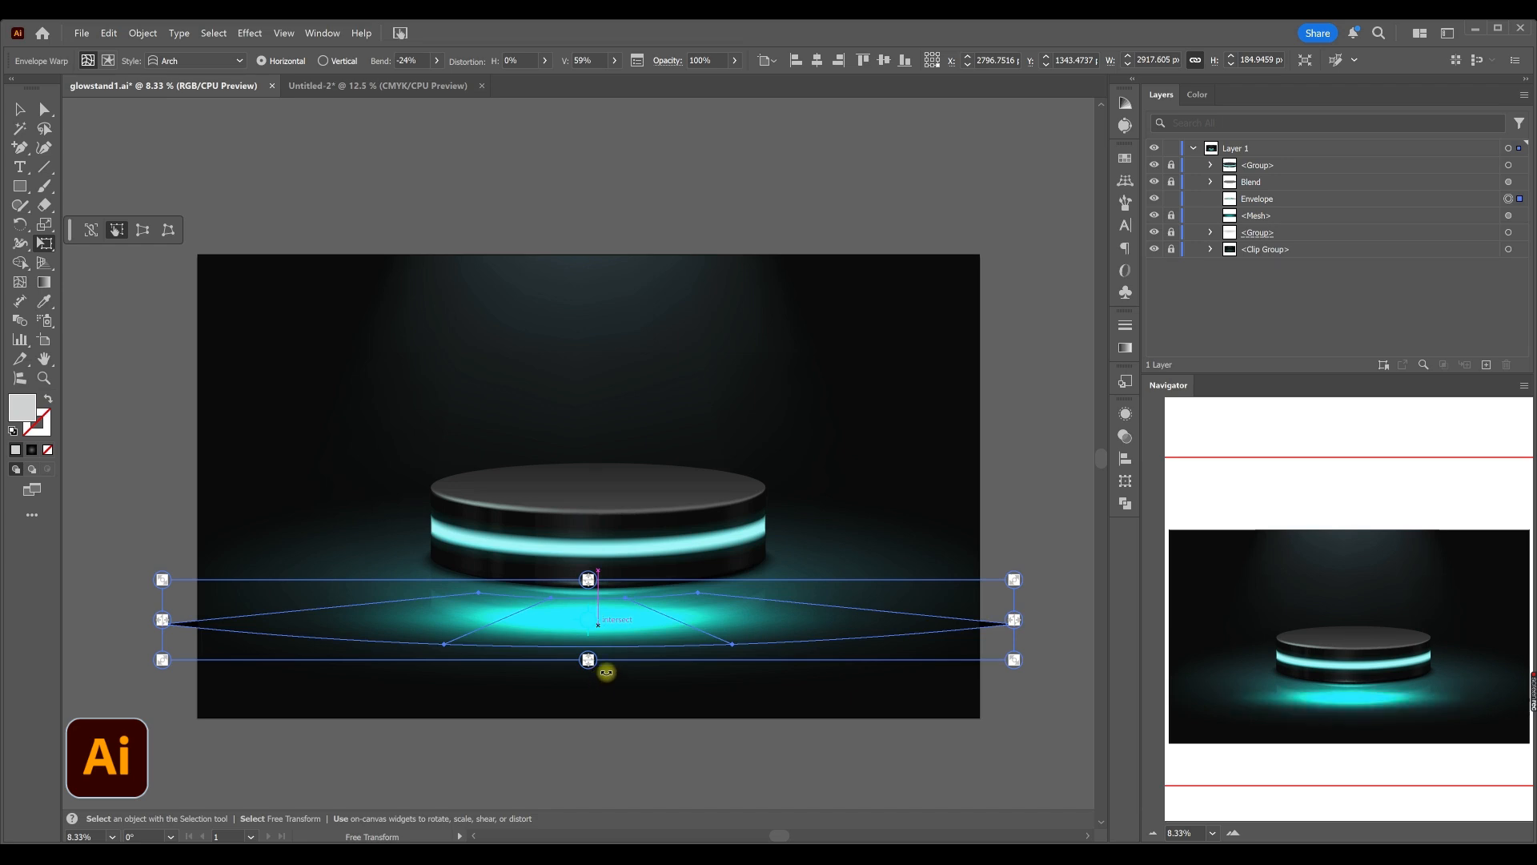
click(143, 230)
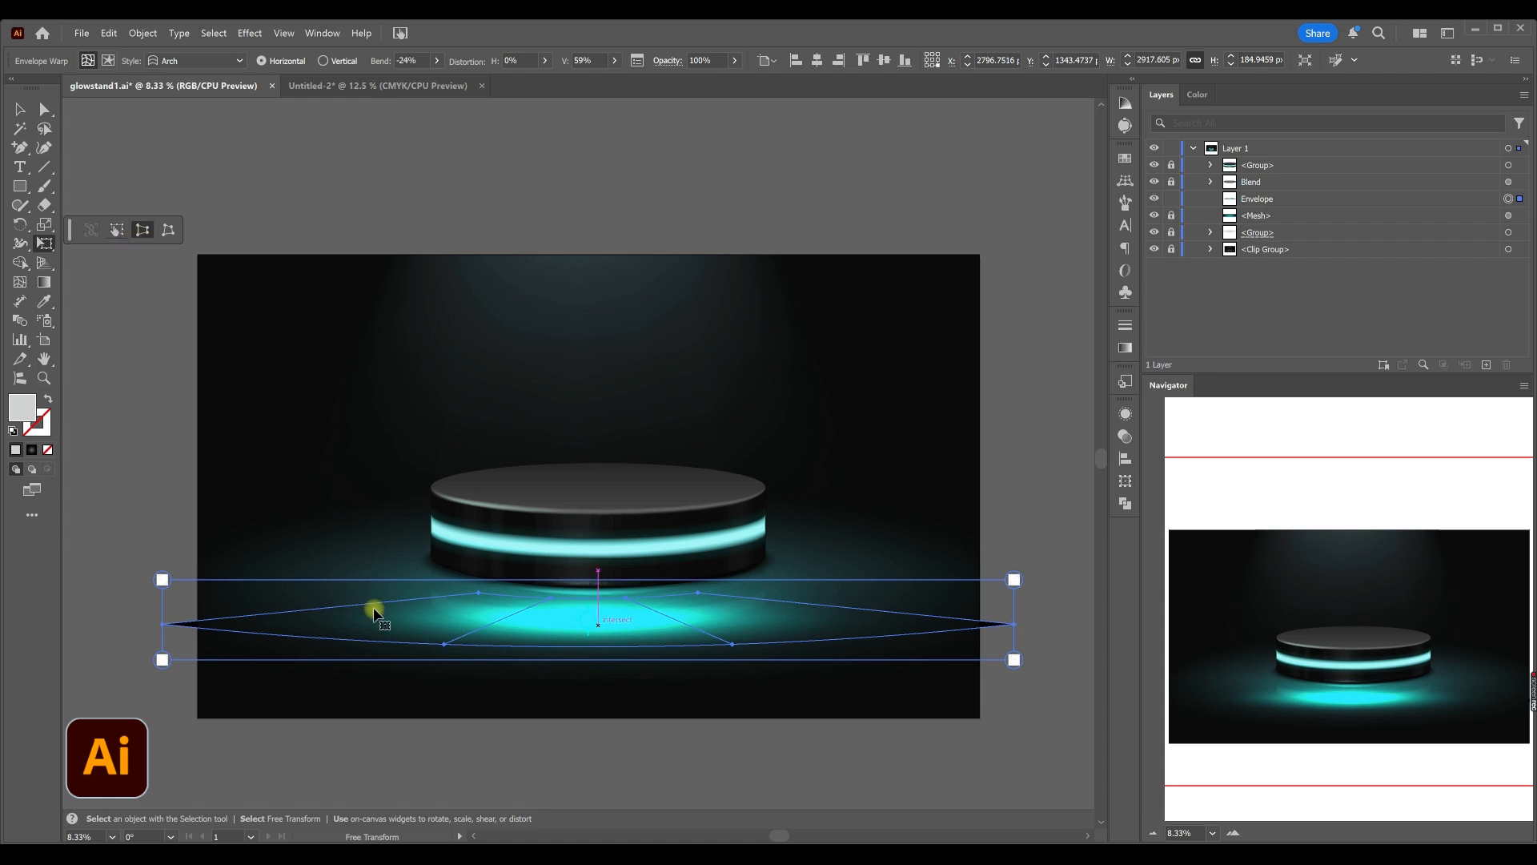
drag(164, 582, 89, 594)
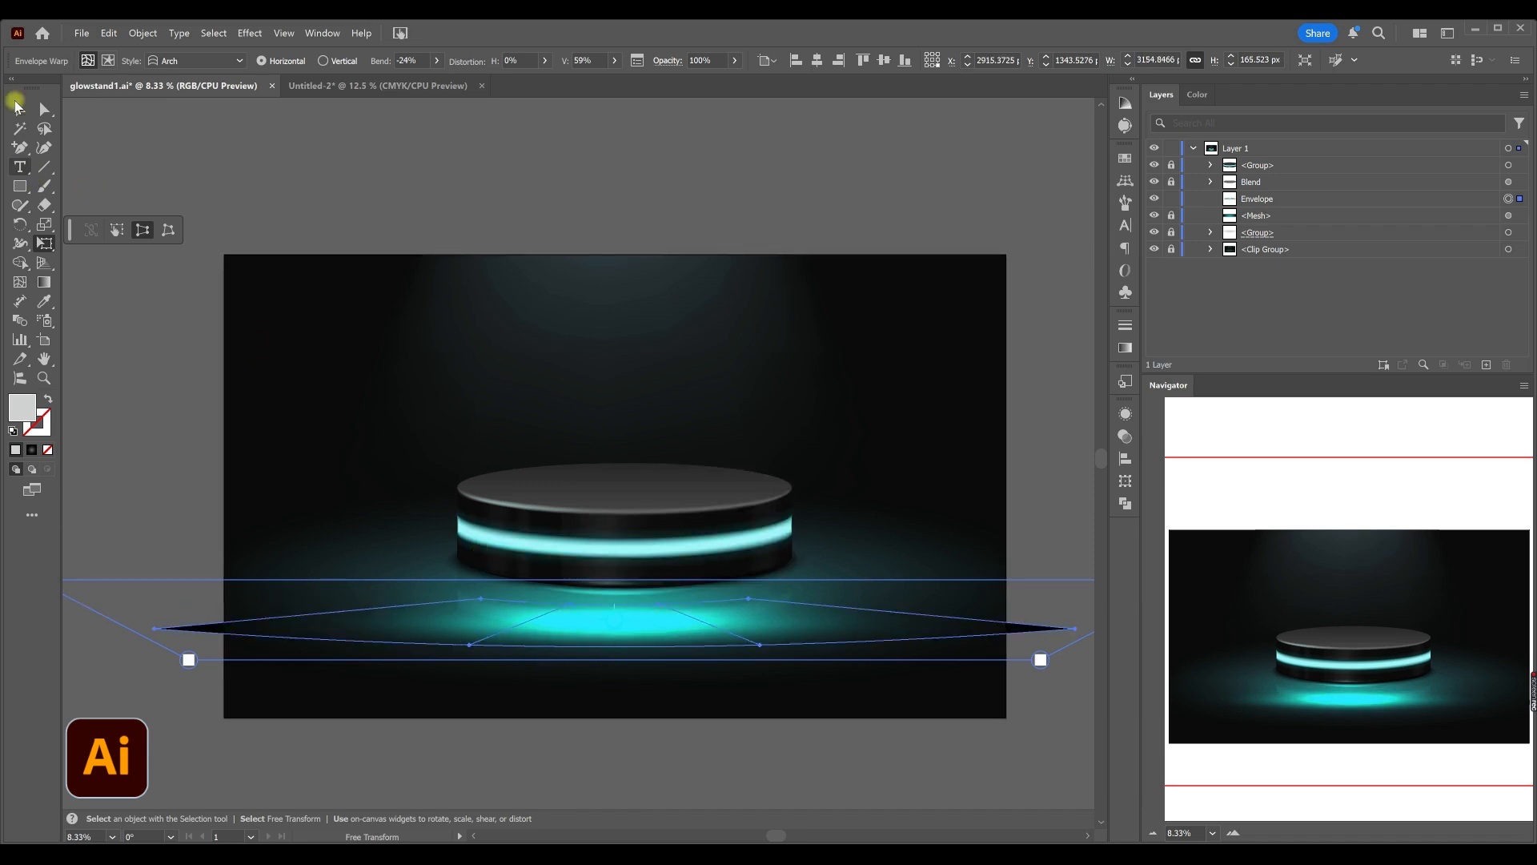
- Expand the warped glow envelope with the Object and Fill options on
click(20, 109)
click(602, 622)
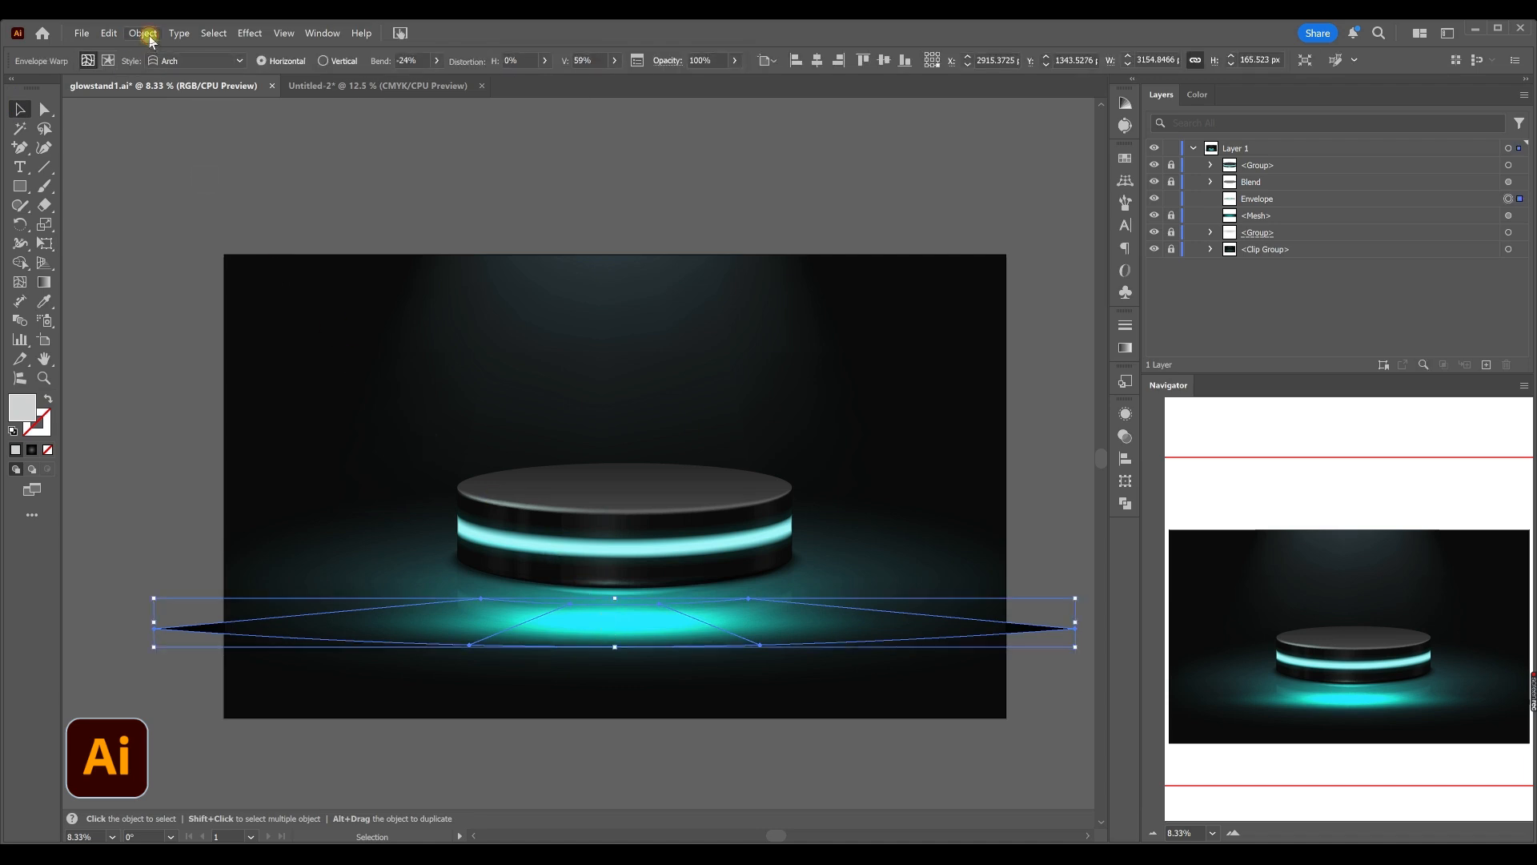
click(147, 35)
click(200, 254)
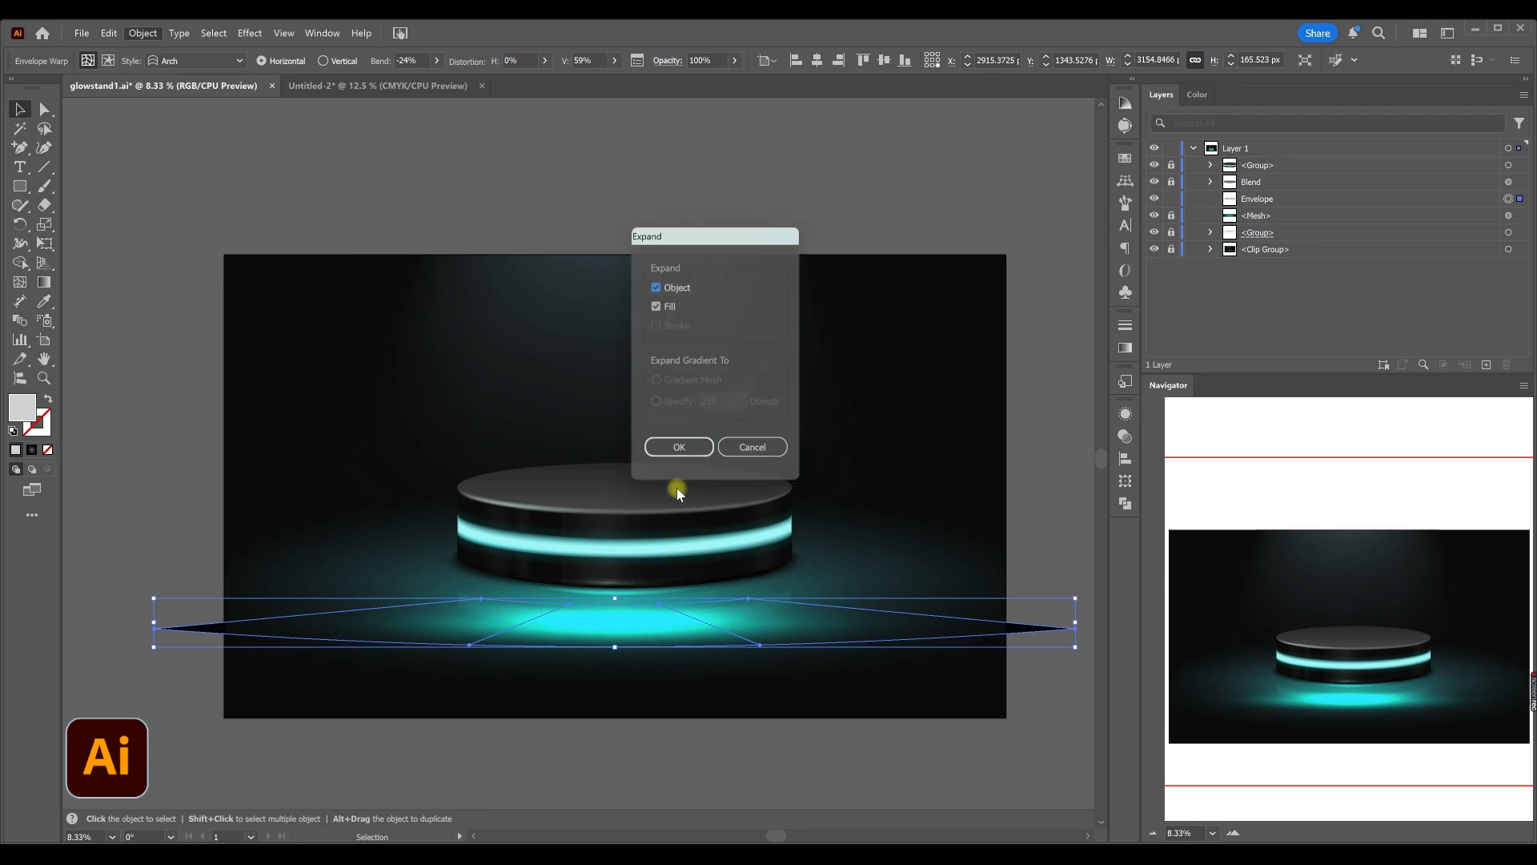
click(688, 455)
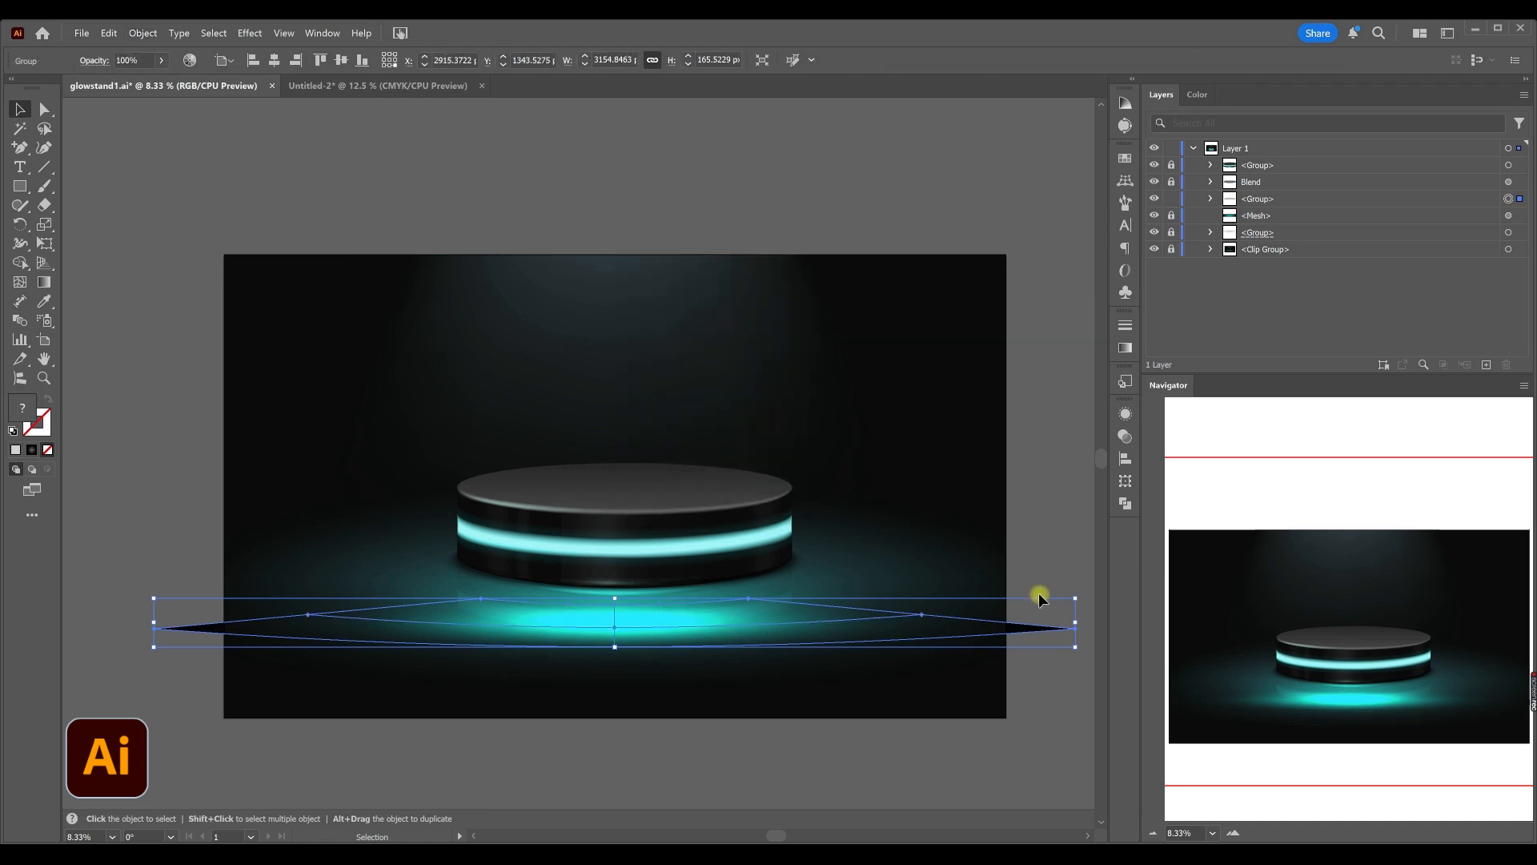
- Apply an Arch envelope warp to the expanded floor glow with -36% horizontal bend, 0% horizontal and 76% vertical distortion
click(144, 33)
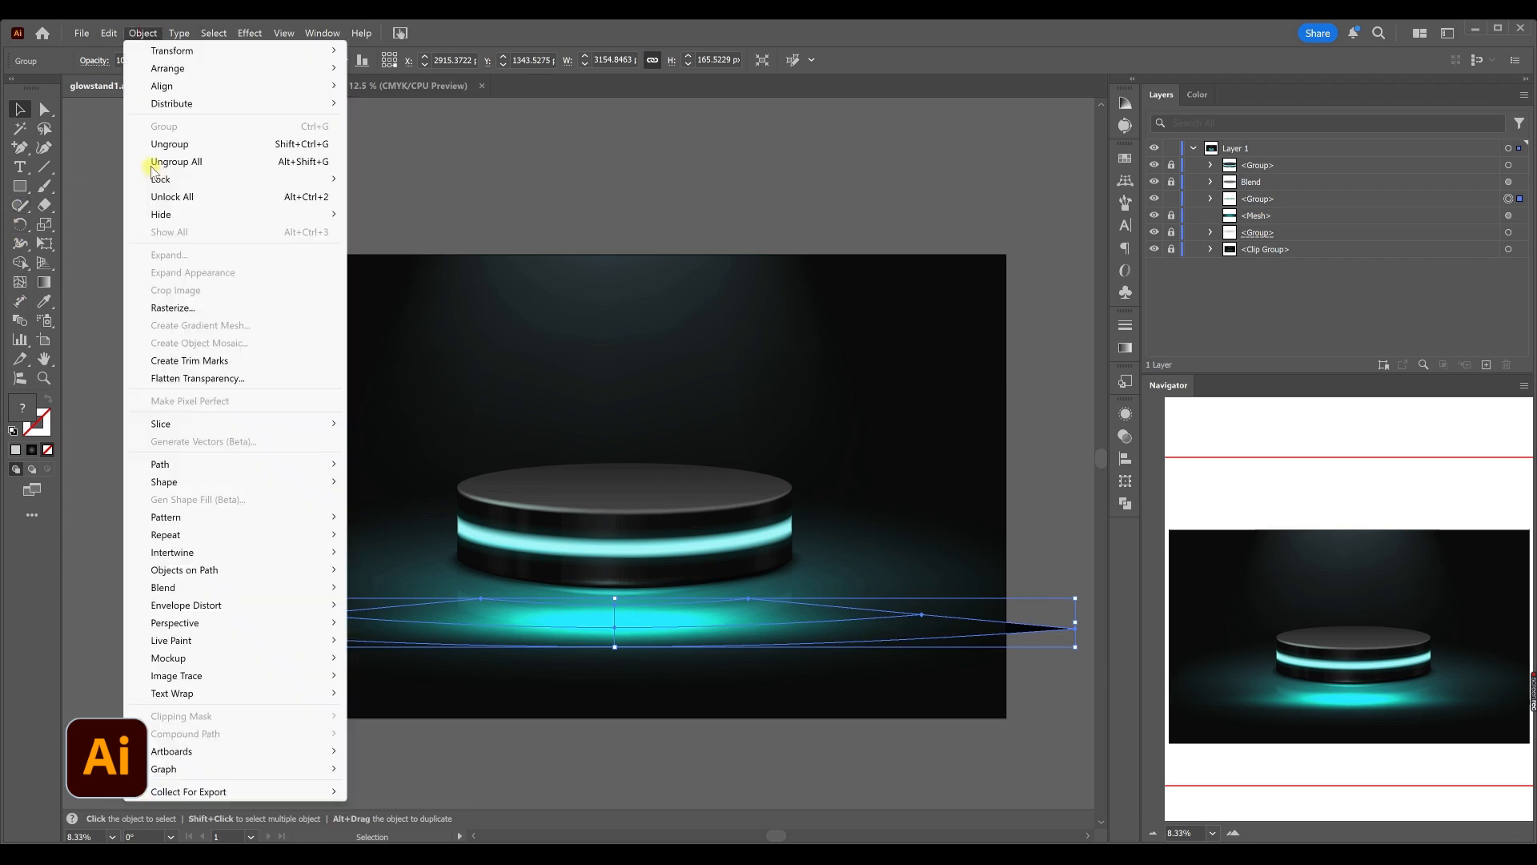
mouse_move(220, 605)
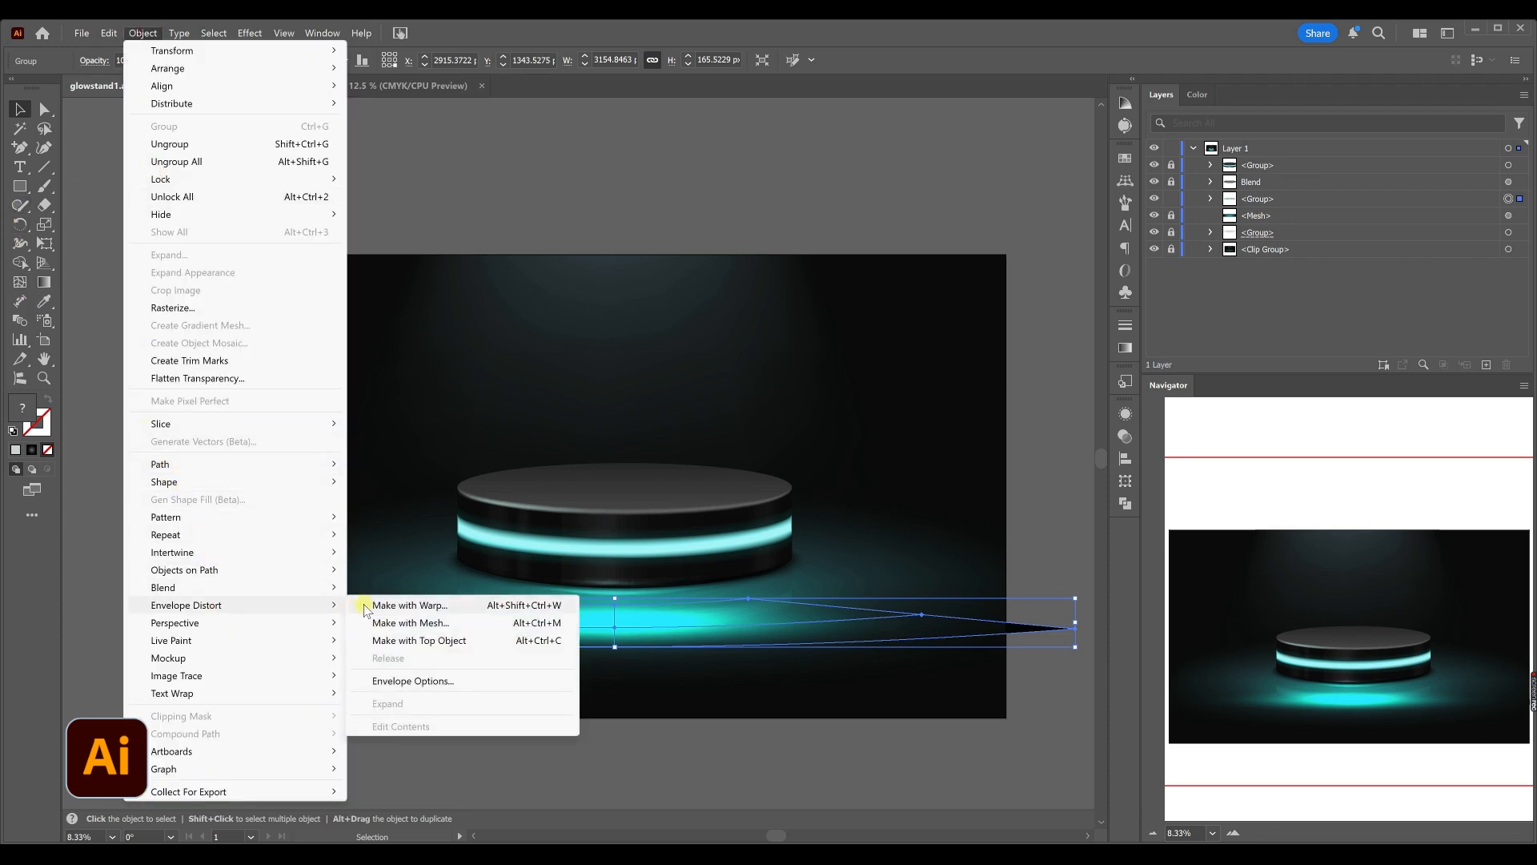
click(408, 605)
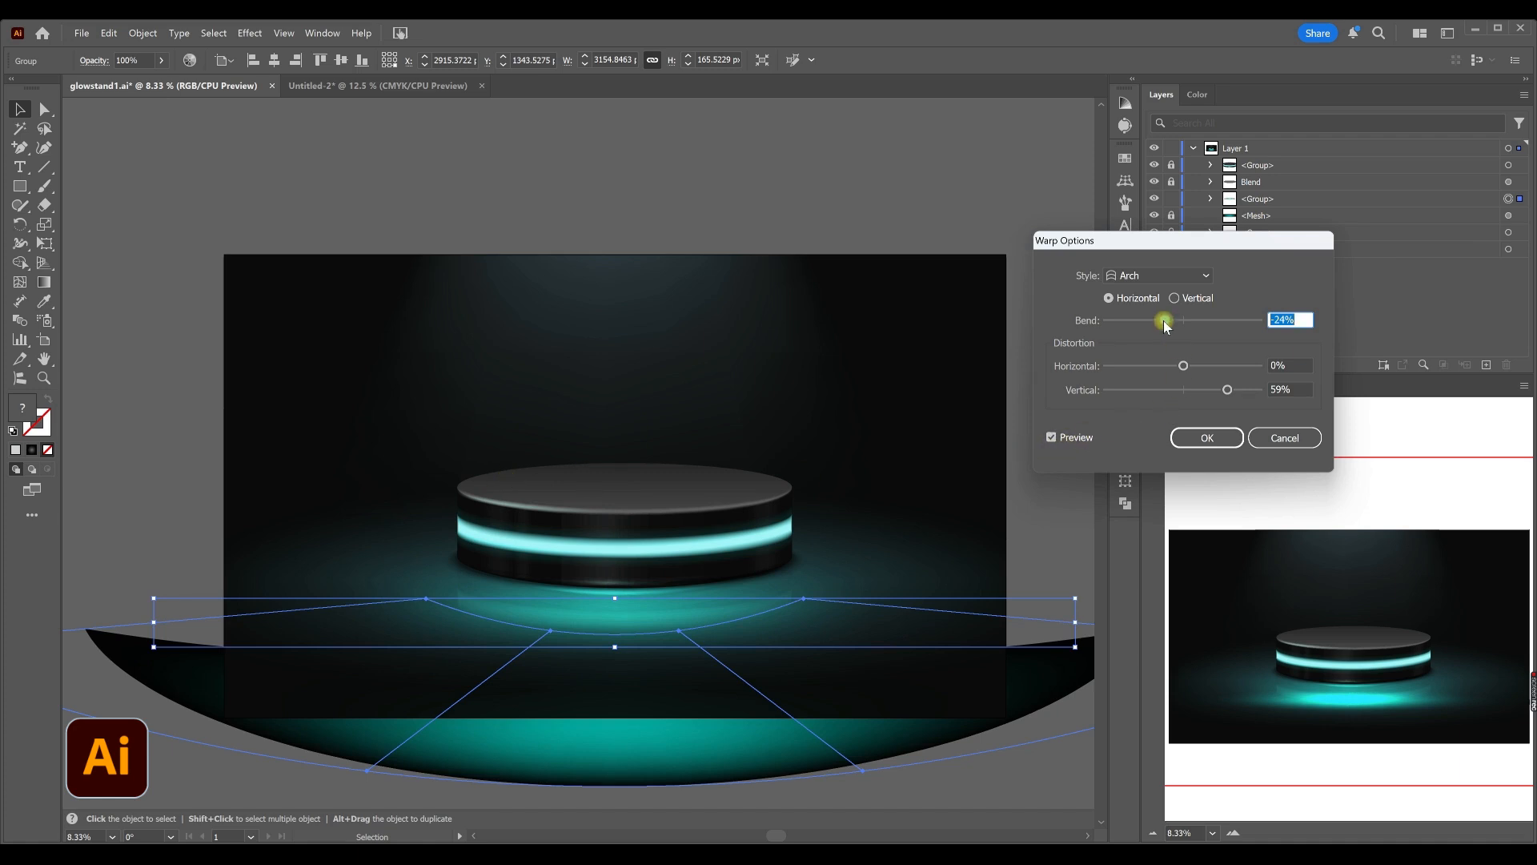
drag(1165, 320, 1154, 319)
drag(1220, 390, 1245, 395)
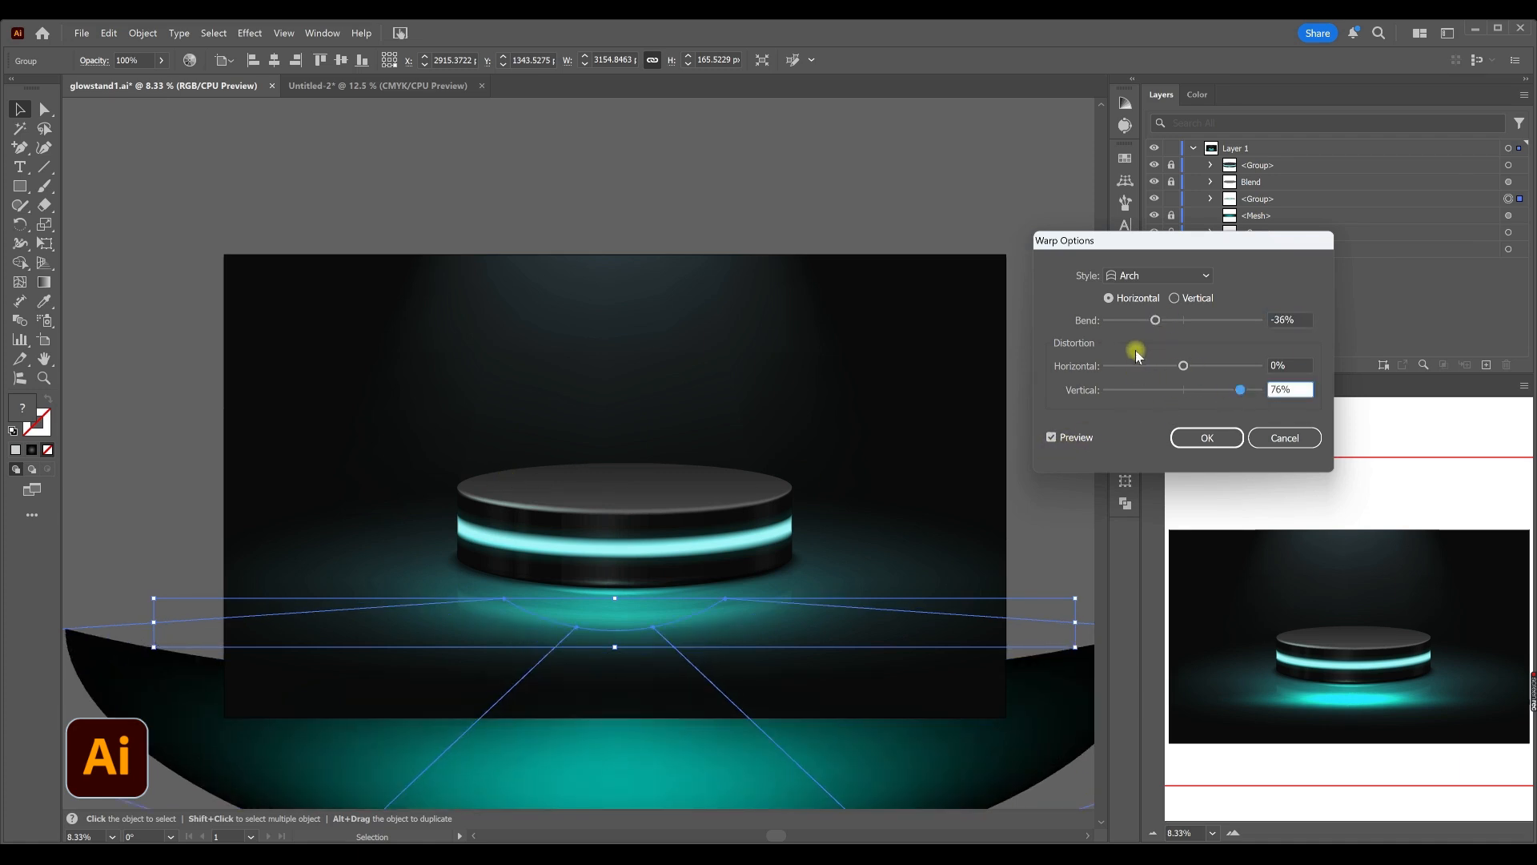
key(Return)
- Scale the warped glow envelope down to about 3478 px wide and 111 px high around its centre
scroll(610, 775, down, 3)
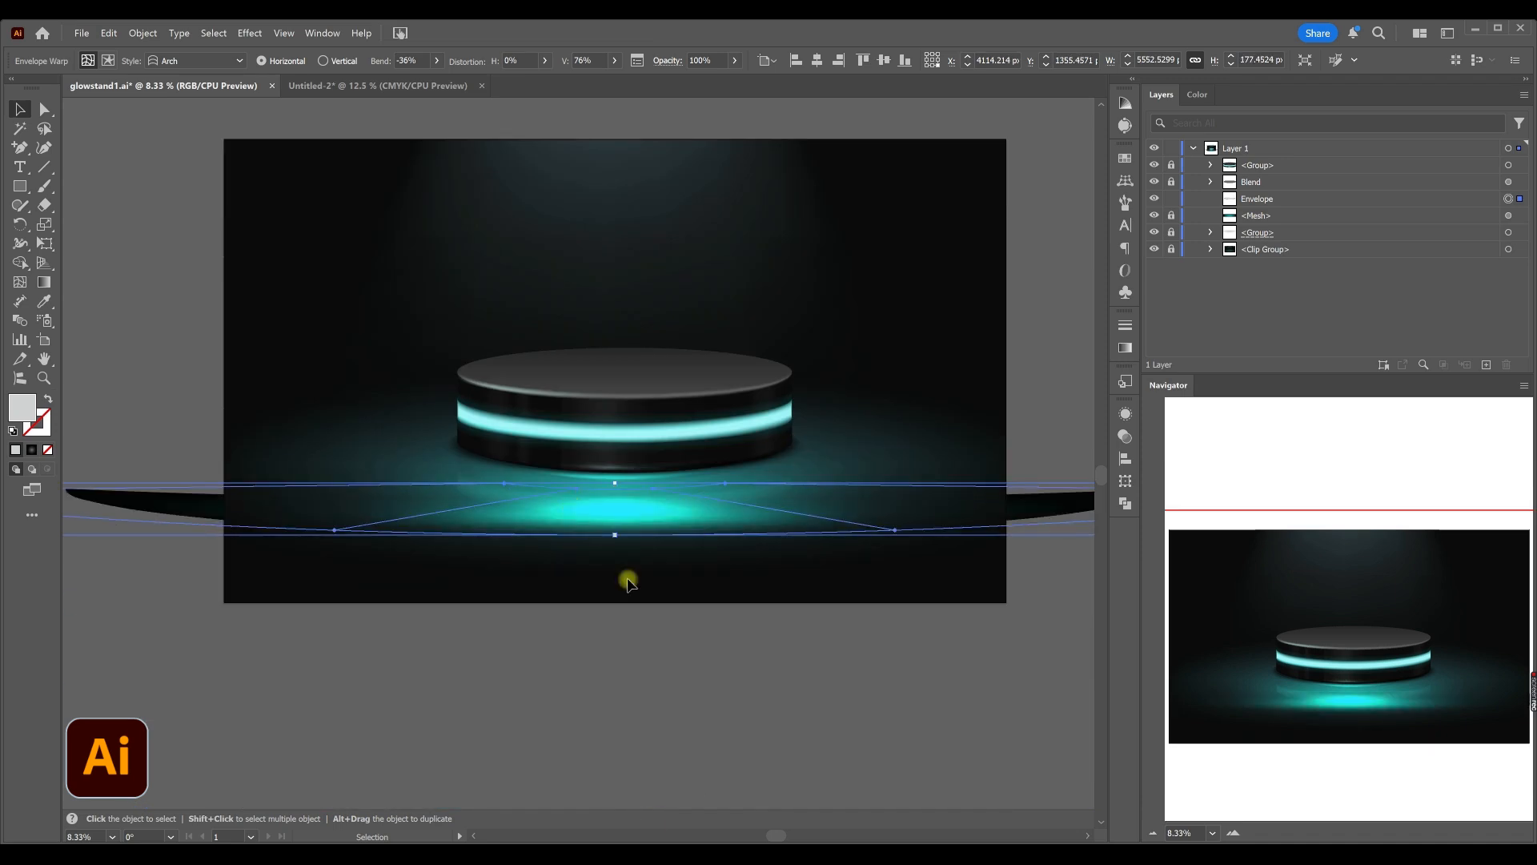
scroll(687, 551, down, 1)
drag(634, 539, 865, 531)
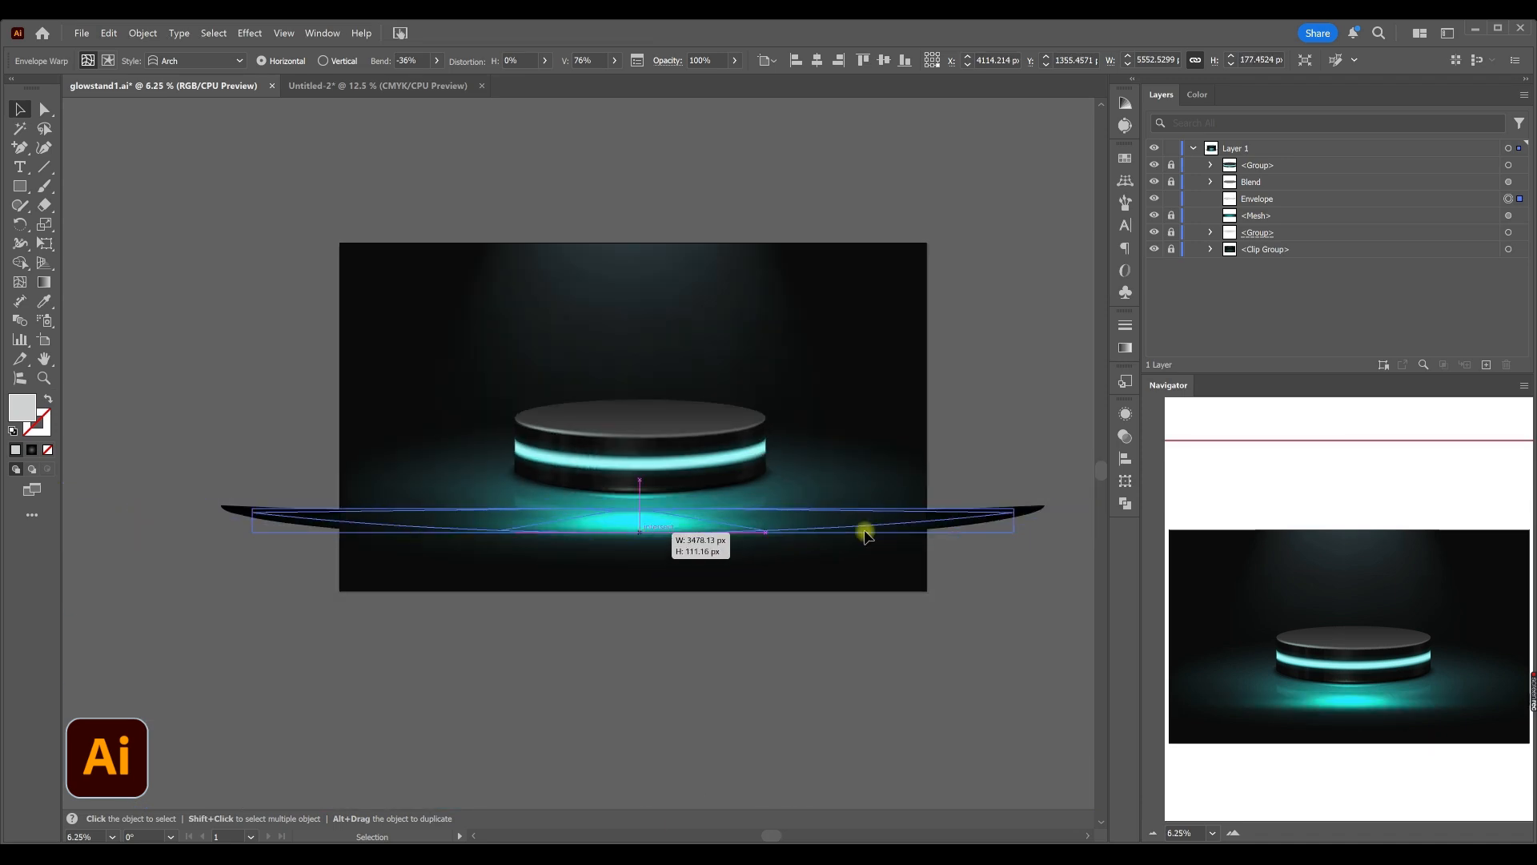
- Reshape the glow envelope by moving its inner upper and lower mesh points outward on both sides
click(44, 109)
drag(758, 535, 814, 539)
click(501, 530)
drag(613, 512, 555, 513)
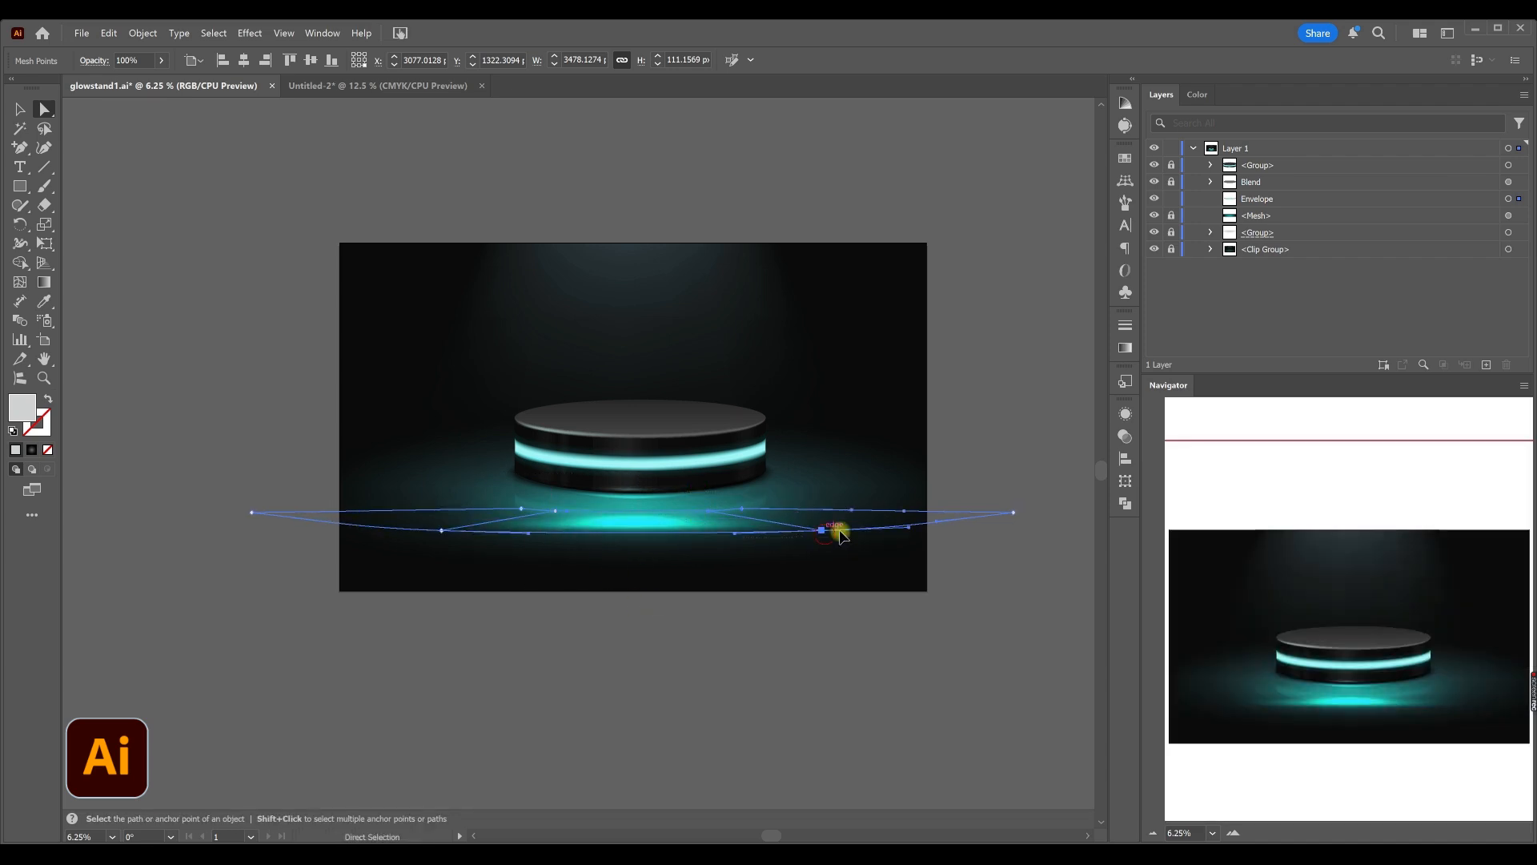
drag(823, 532, 843, 532)
click(721, 569)
- Expand the reshaped glow envelope into a mesh group
click(20, 108)
click(686, 526)
click(143, 33)
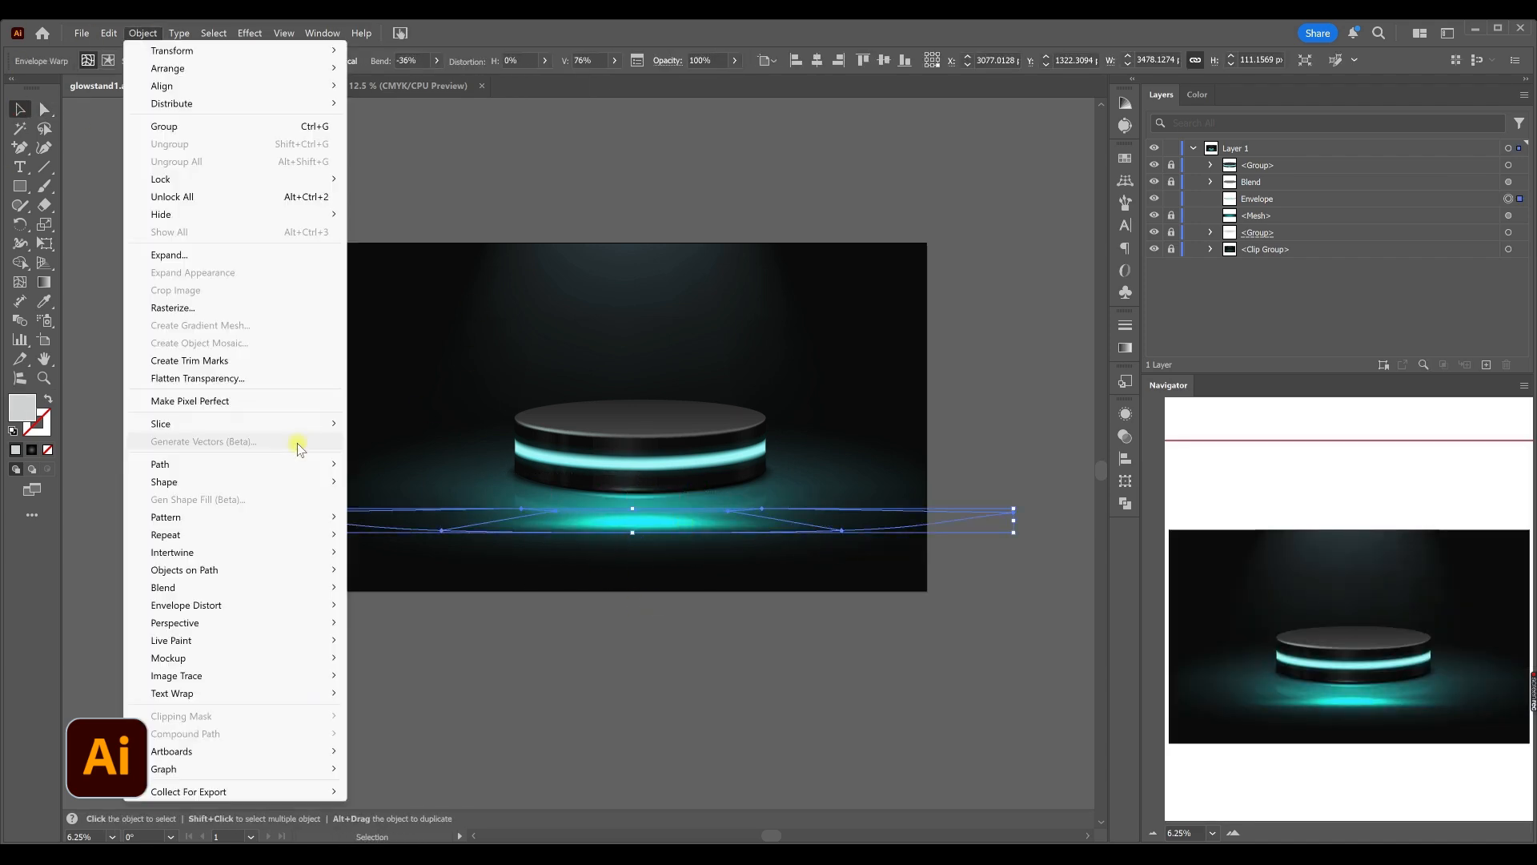
click(200, 261)
click(675, 455)
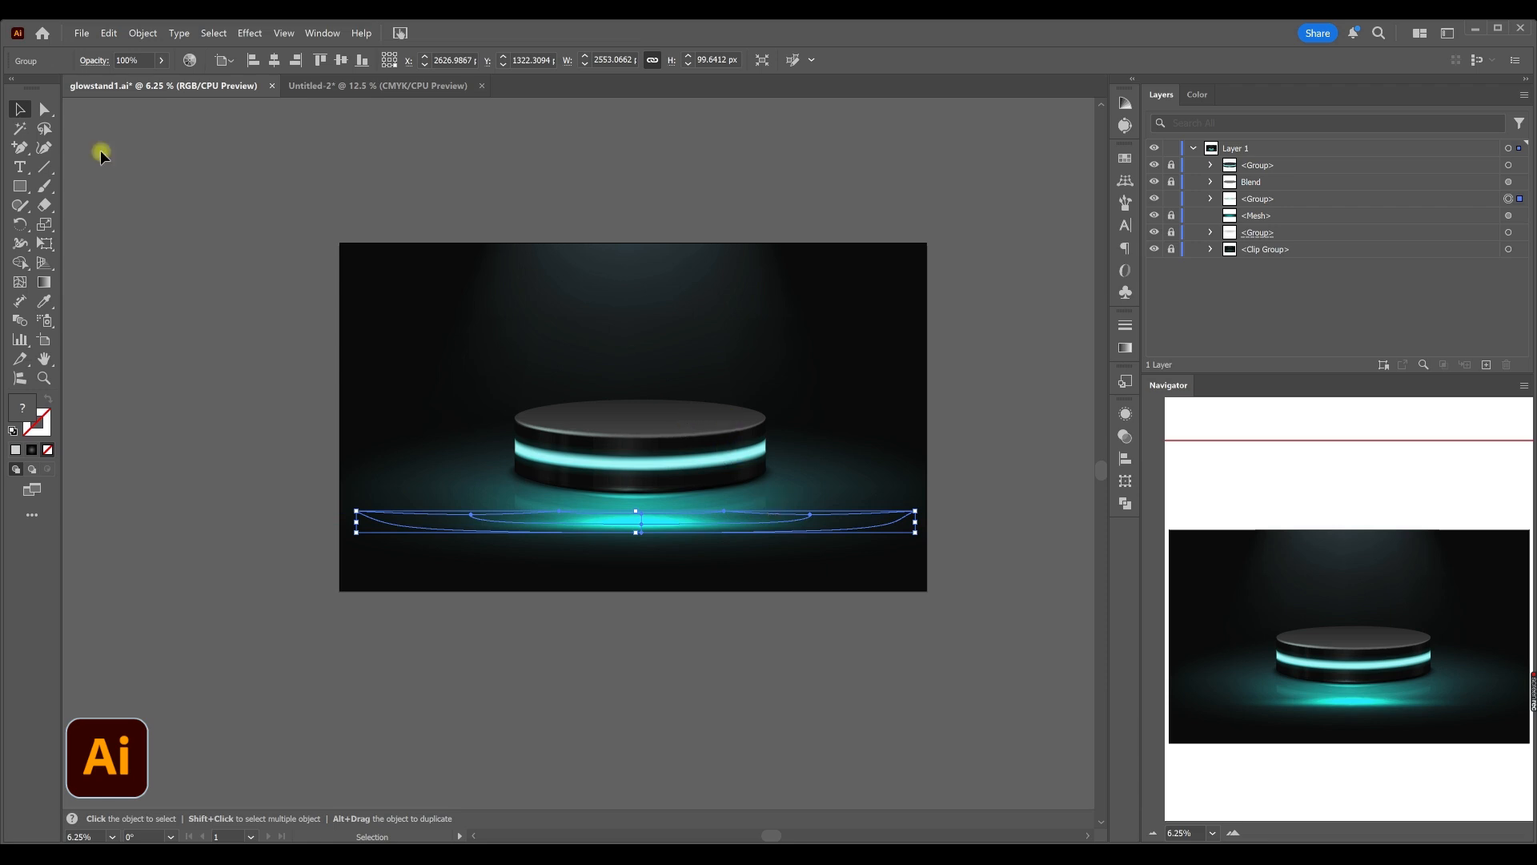
- Raise the left upper mesh points of the expanded glow toward the podium and adjust their handles into a curve
click(45, 109)
click(558, 513)
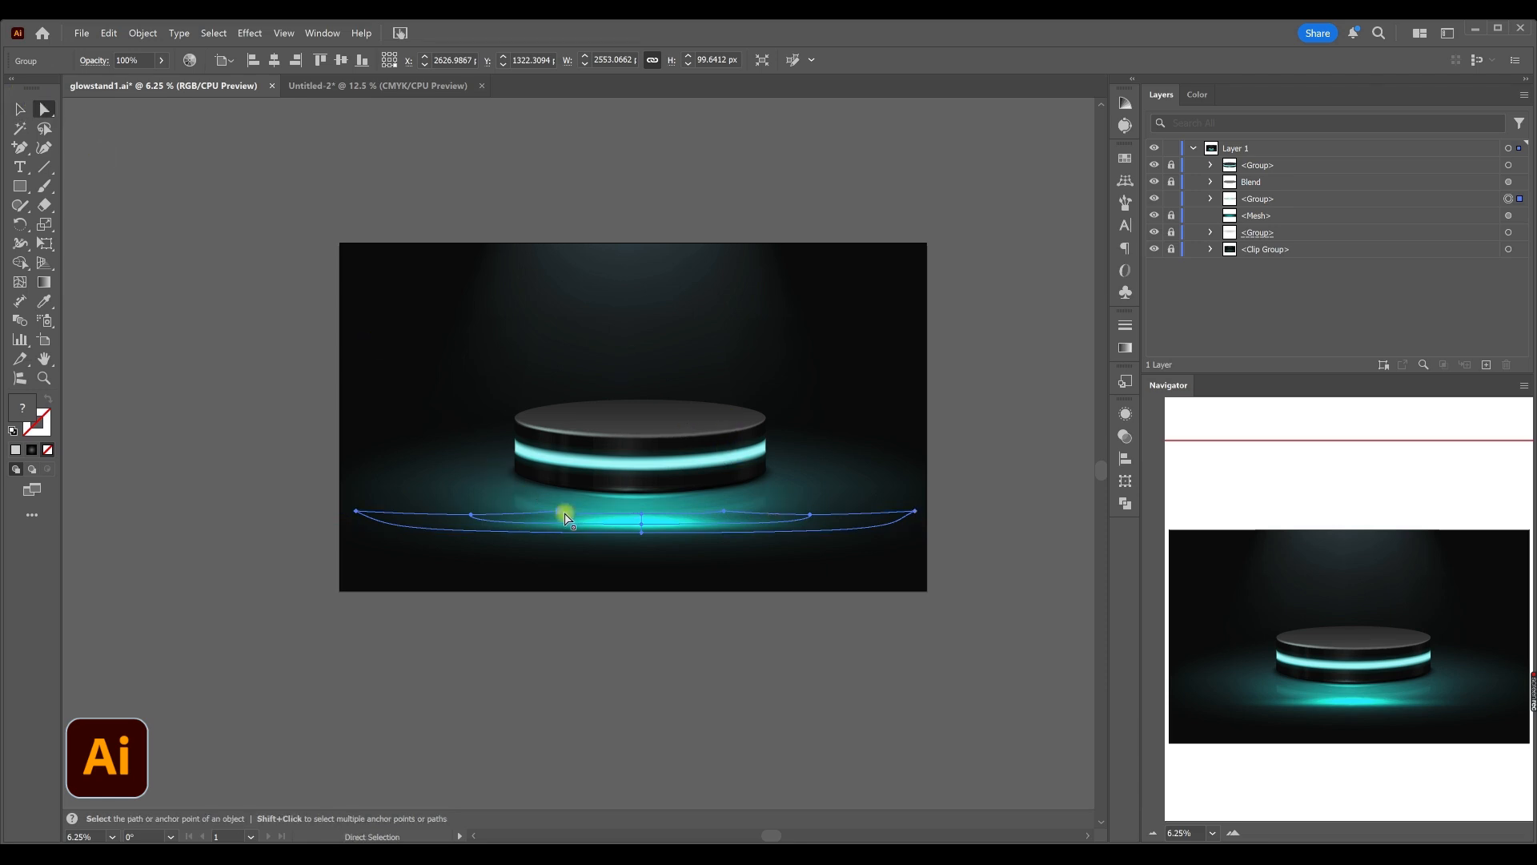
drag(558, 516, 504, 532)
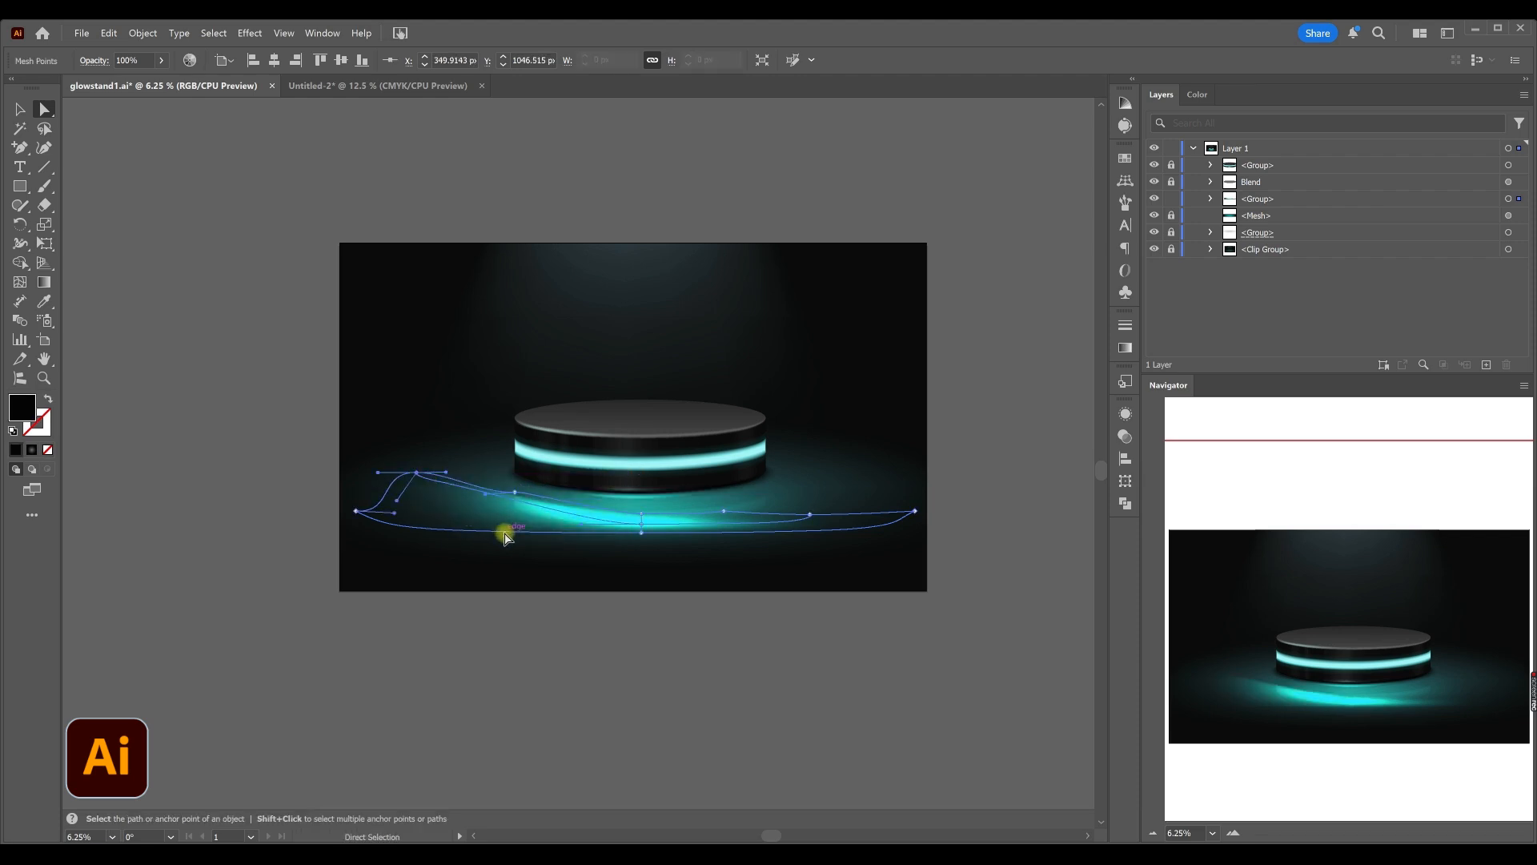
drag(396, 500, 405, 541)
- Raise the right upper mesh points of the glow to match and extend the centre point's handles sideways
click(724, 511)
drag(739, 517, 868, 525)
click(773, 494)
drag(760, 512, 776, 529)
drag(663, 513, 735, 513)
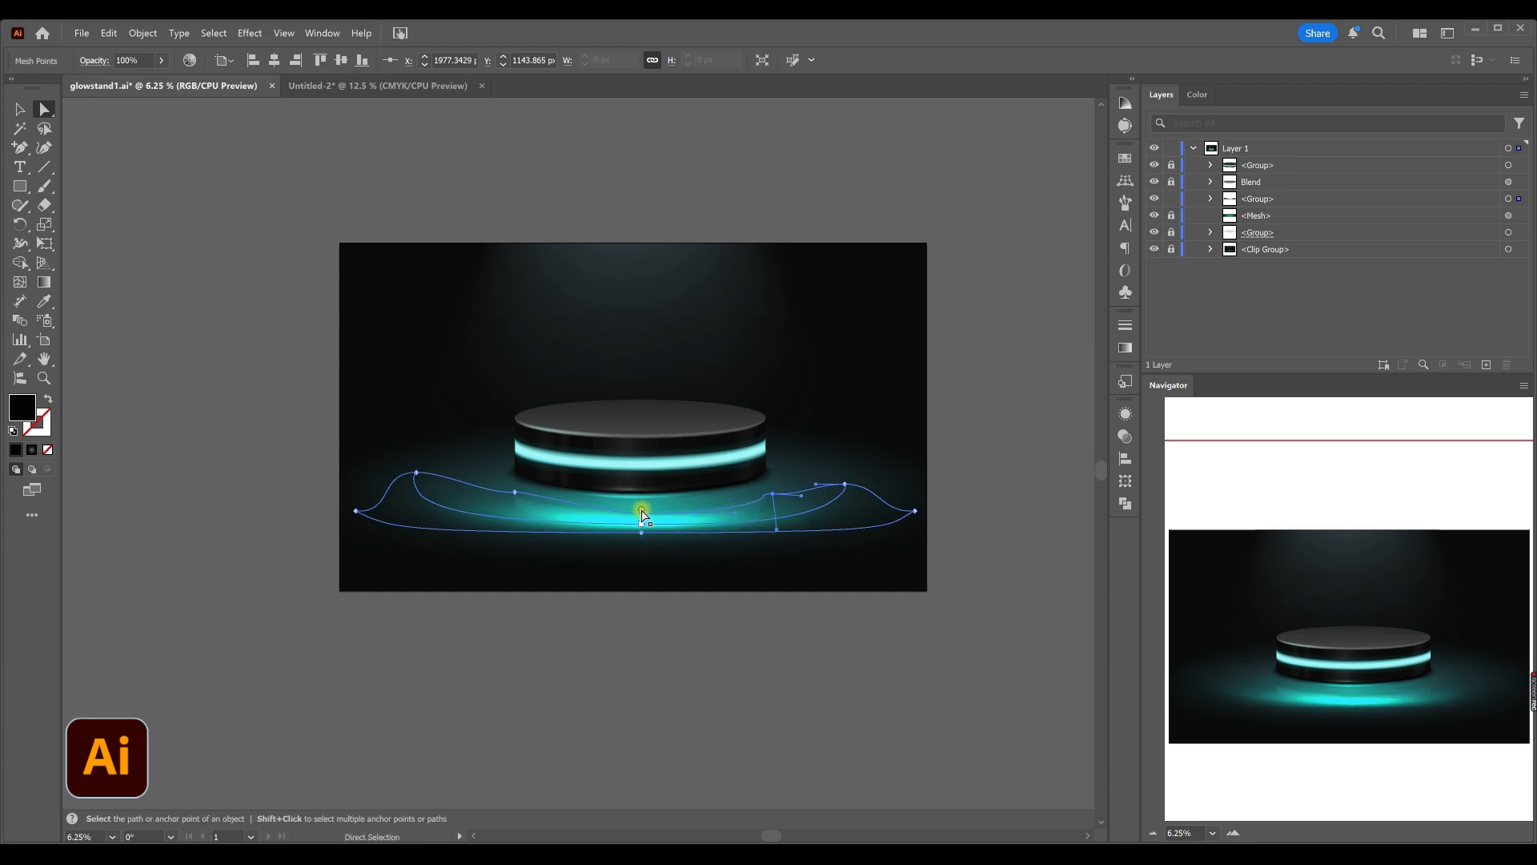
drag(611, 512, 525, 513)
- Scale the curved glow down to about 1927 px wide and 208 px high, centred under the podium
key(v)
click(431, 414)
click(878, 522)
drag(915, 502, 844, 507)
click(717, 570)
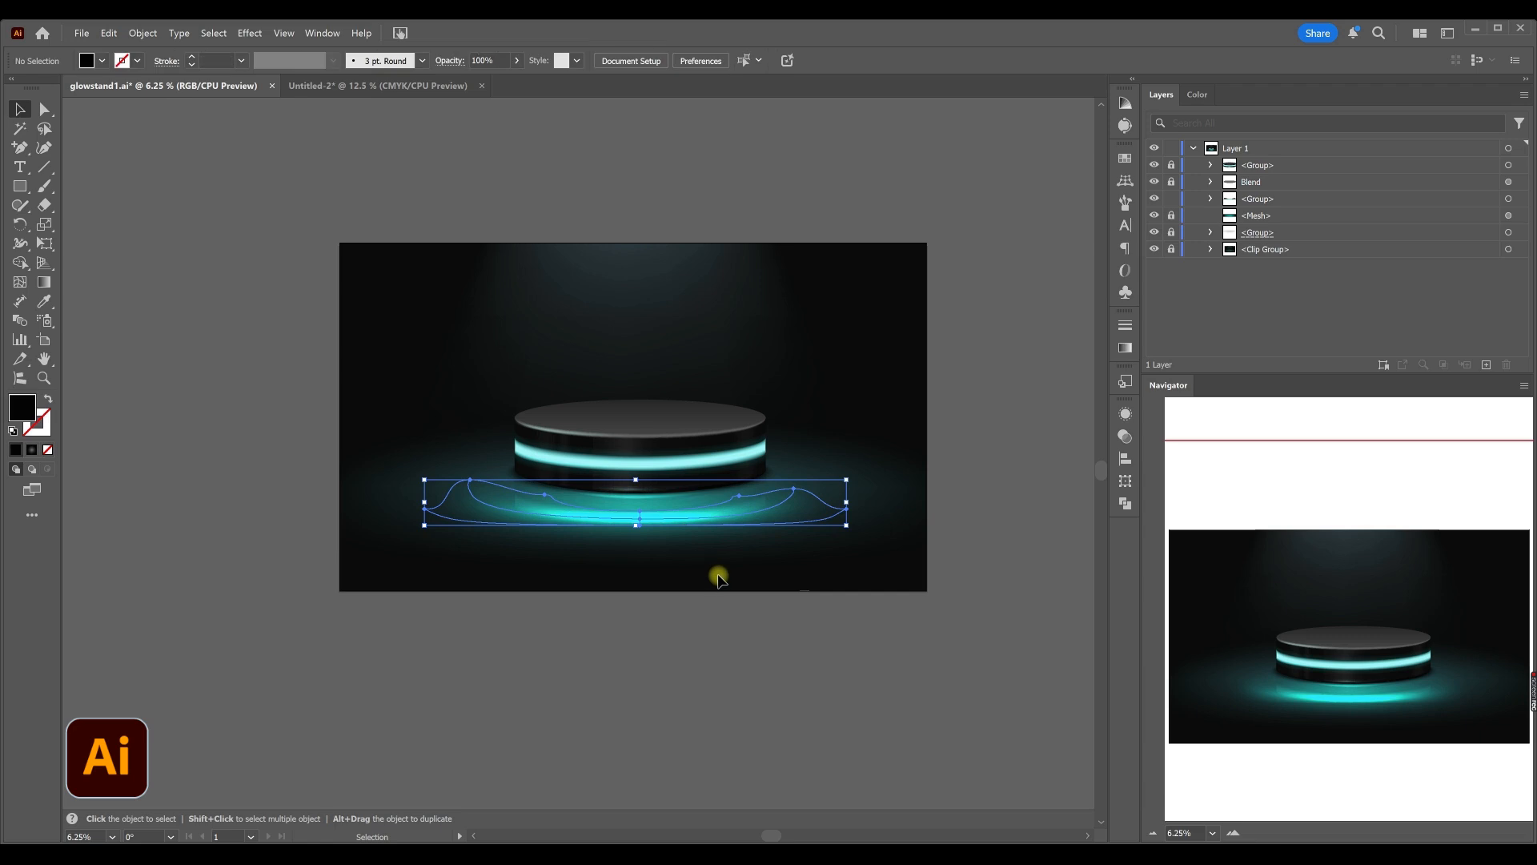
- Centre the glow's middle mesh points horizontally and move its bottom middle point slightly downward
click(703, 522)
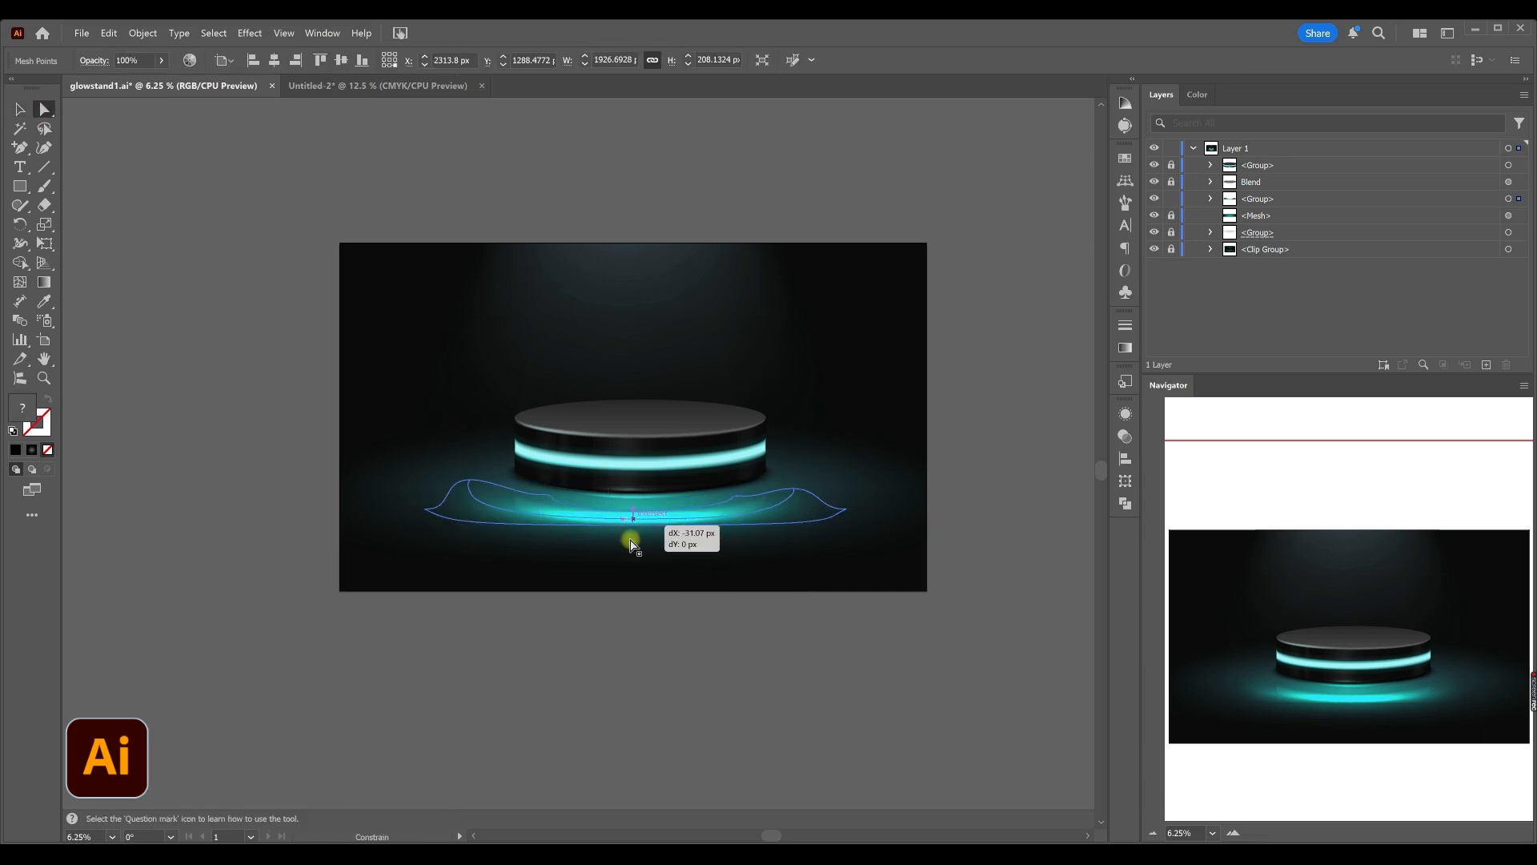
click(648, 563)
click(649, 531)
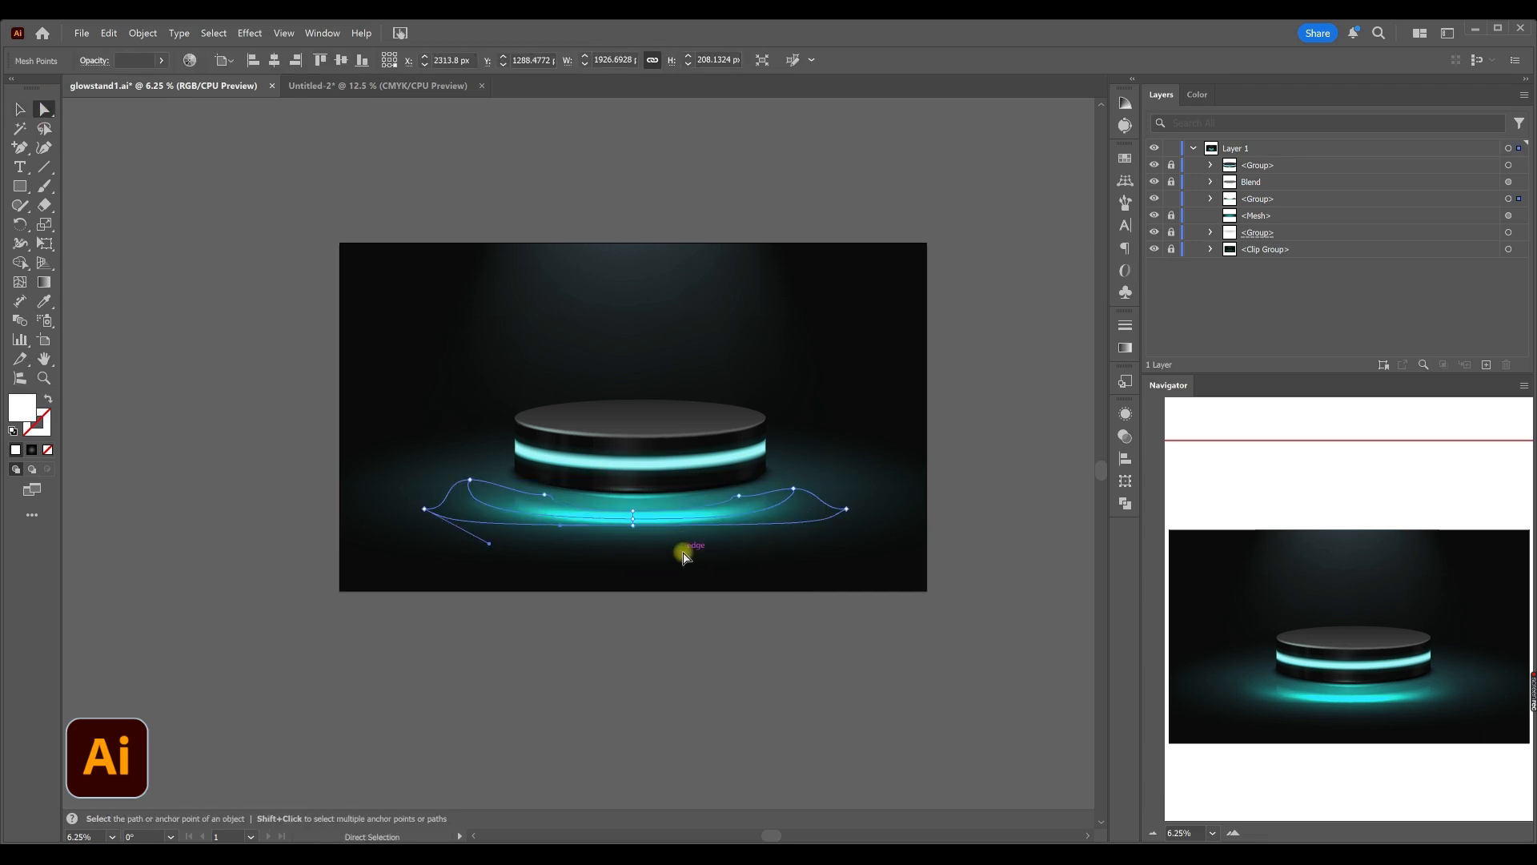
drag(634, 526, 634, 533)
click(847, 570)
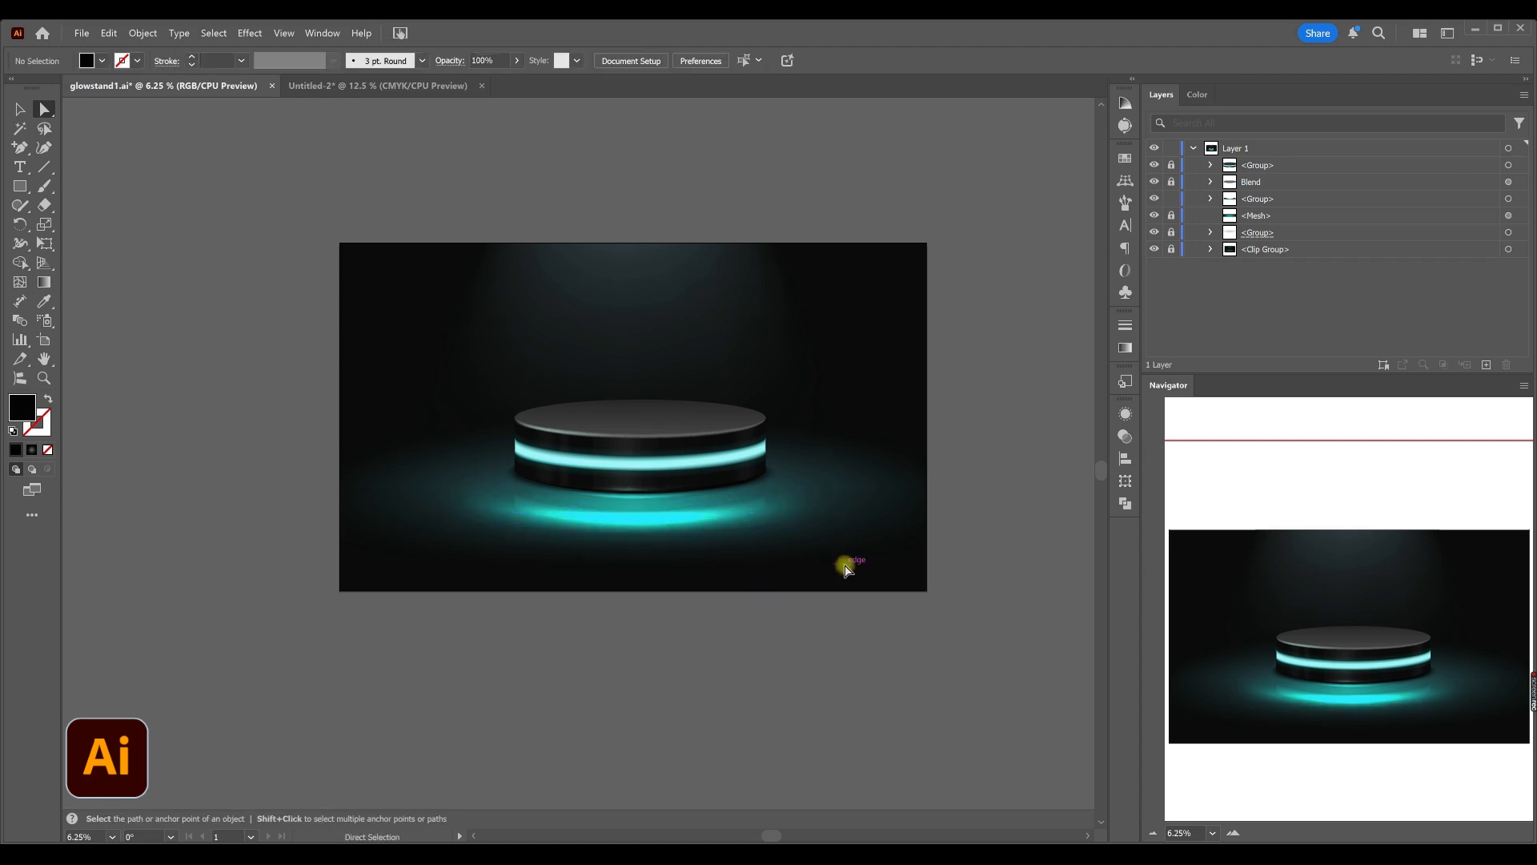
- Unlock the original teal mesh and set the opacity of both it and the curved glow to 64%
key(v)
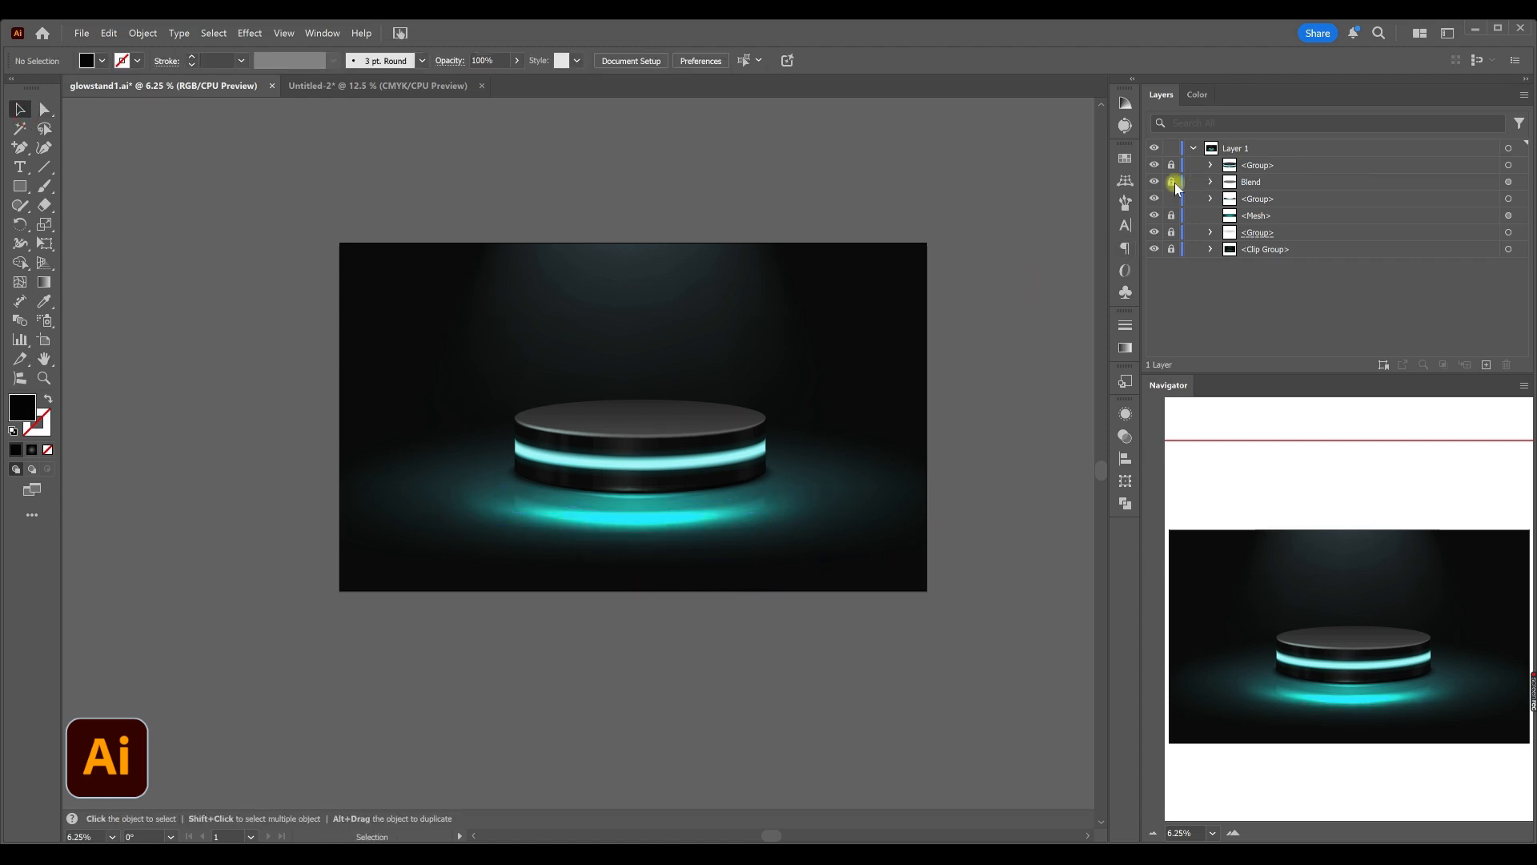
click(1171, 215)
drag(827, 627, 794, 441)
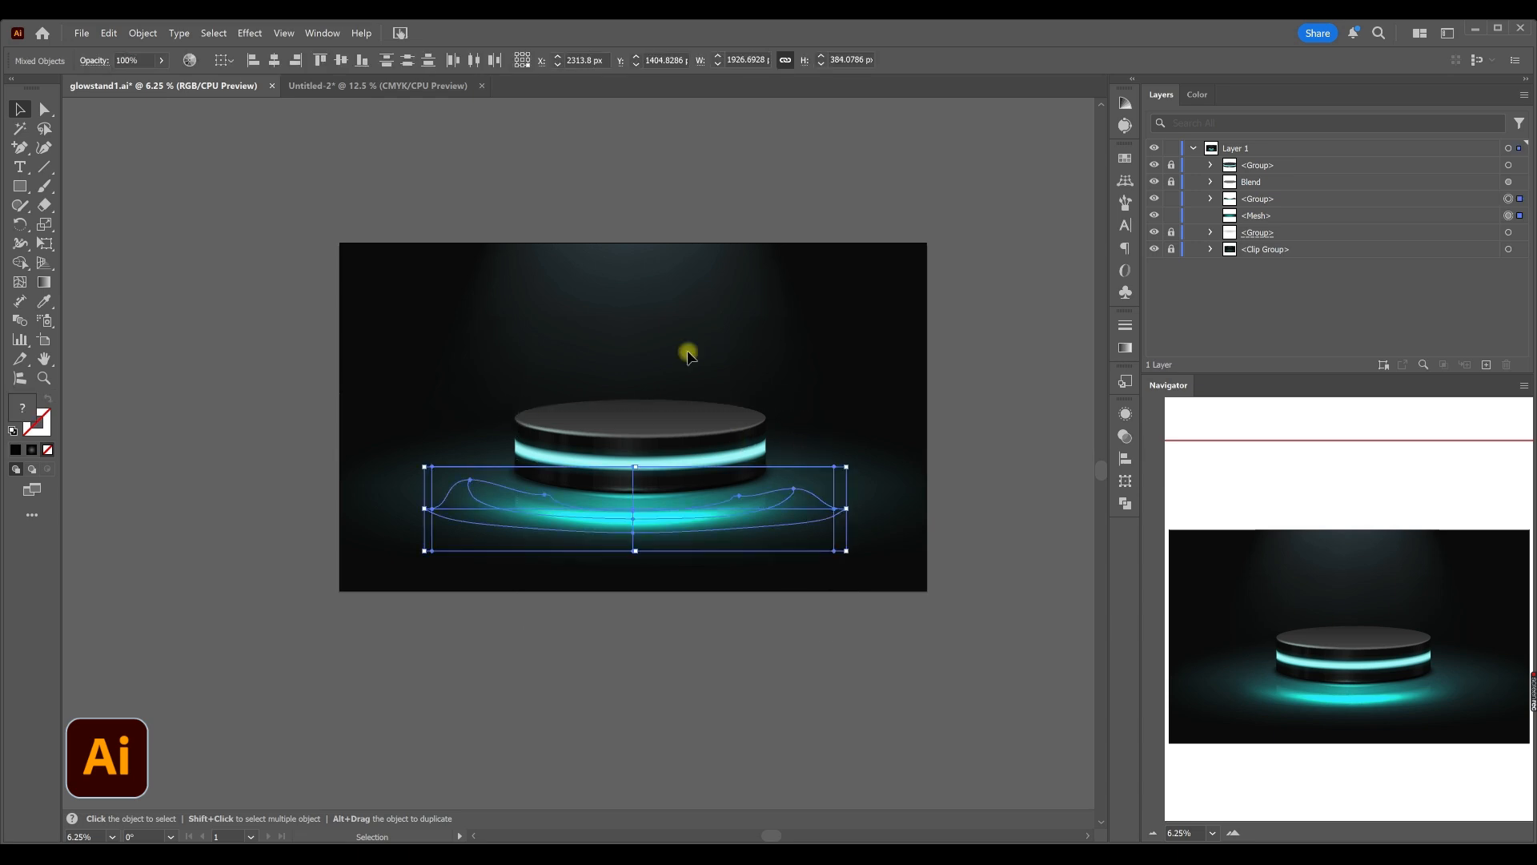
click(162, 60)
drag(156, 80, 132, 80)
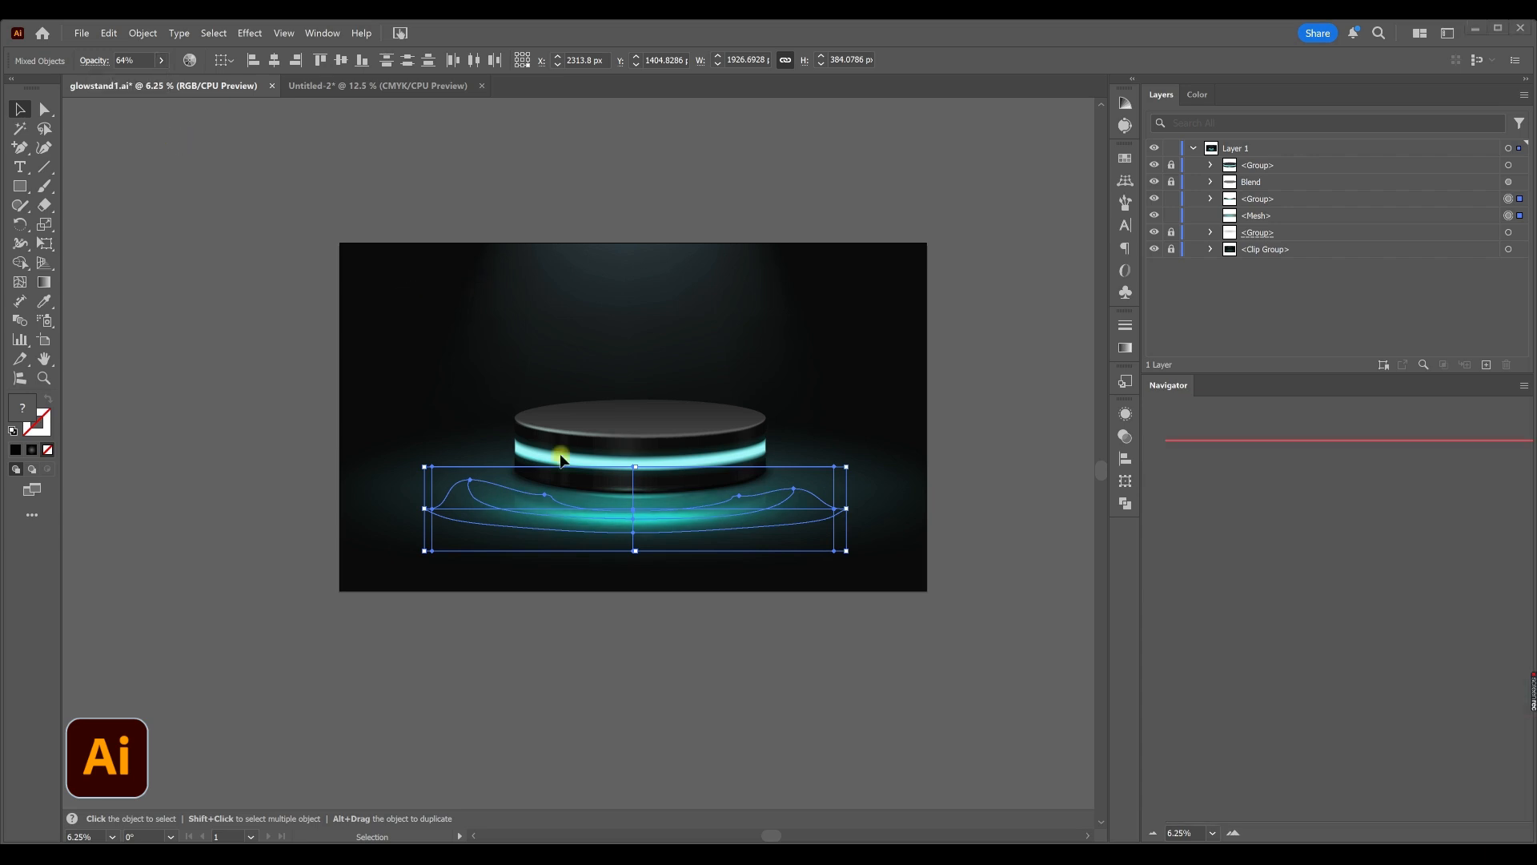
click(560, 590)
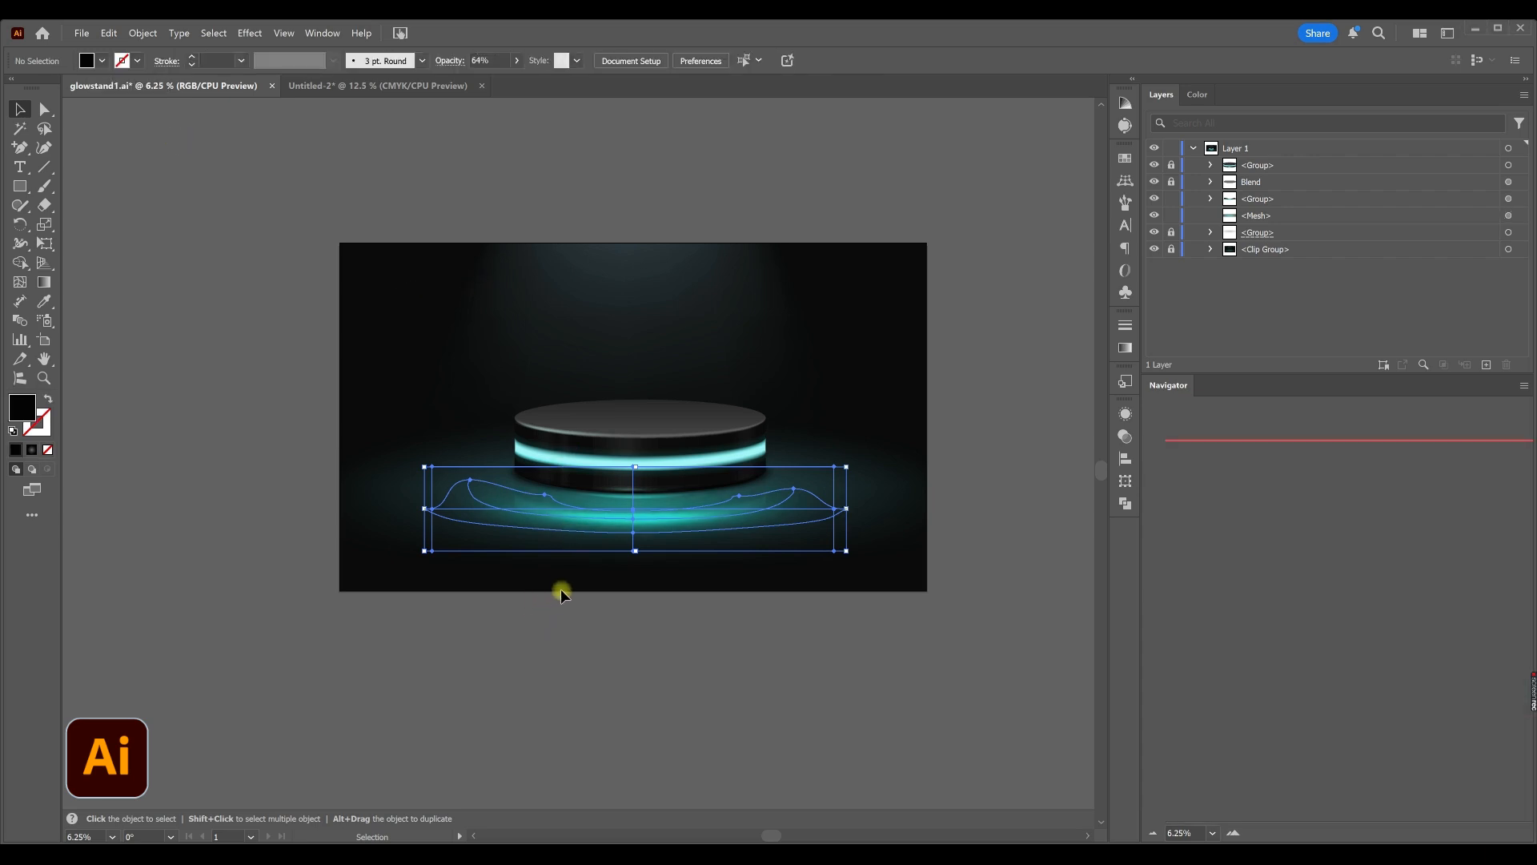
- Move the curved glow straight down by about 28 px
click(585, 514)
click(604, 595)
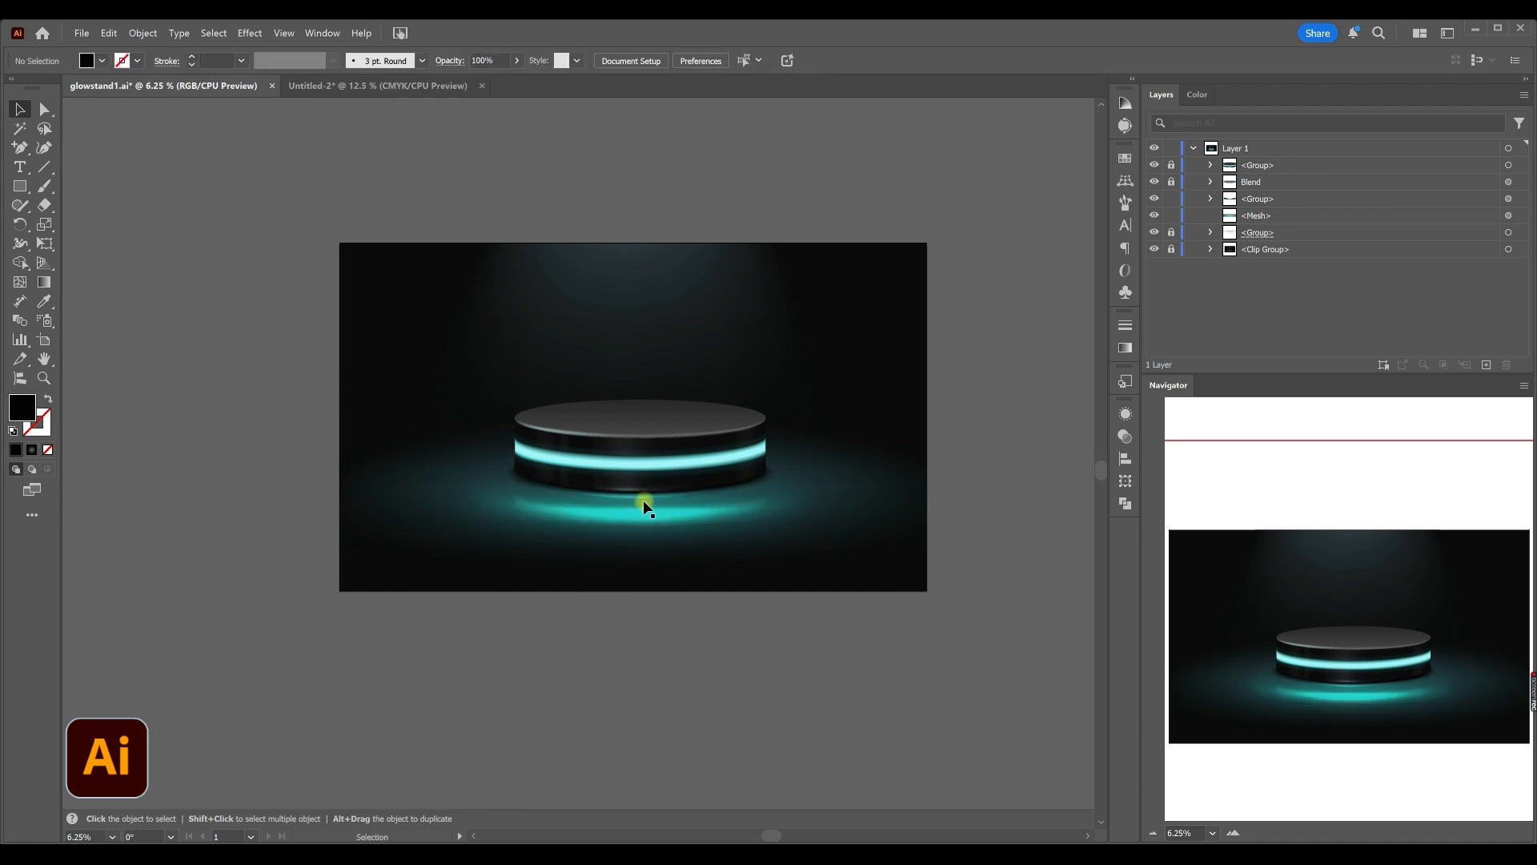
click(640, 506)
click(615, 567)
click(642, 573)
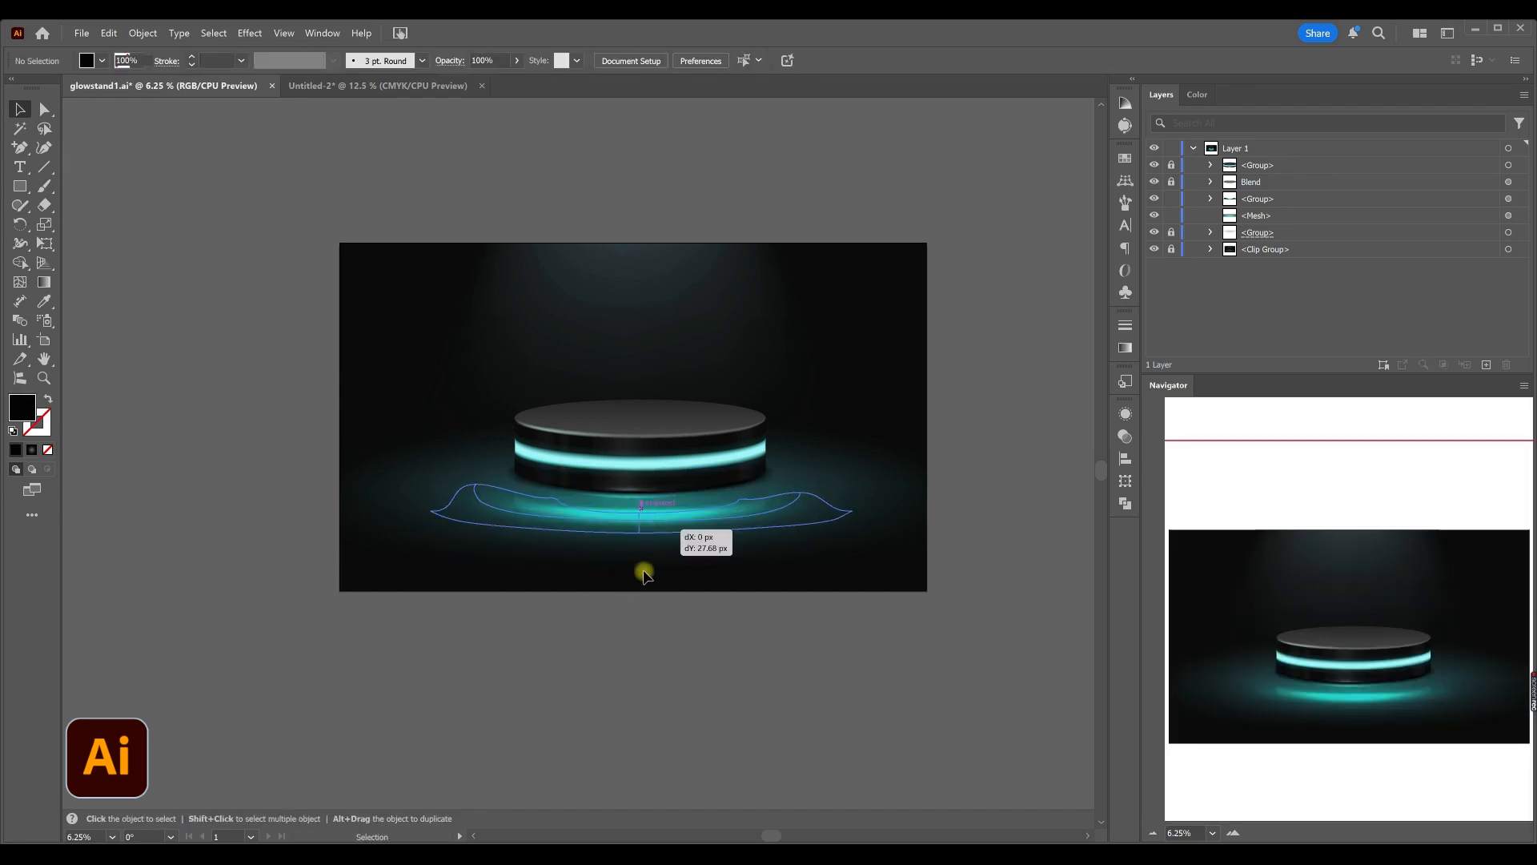
click(708, 584)
- Enlarge the rectangular teal mesh to about 2003 px wide and 419 px high and move it up slightly
click(648, 517)
click(641, 535)
drag(832, 467, 854, 446)
drag(634, 514, 635, 504)
- Recolor the centre point of the rectangular mesh with a more muted teal
click(45, 109)
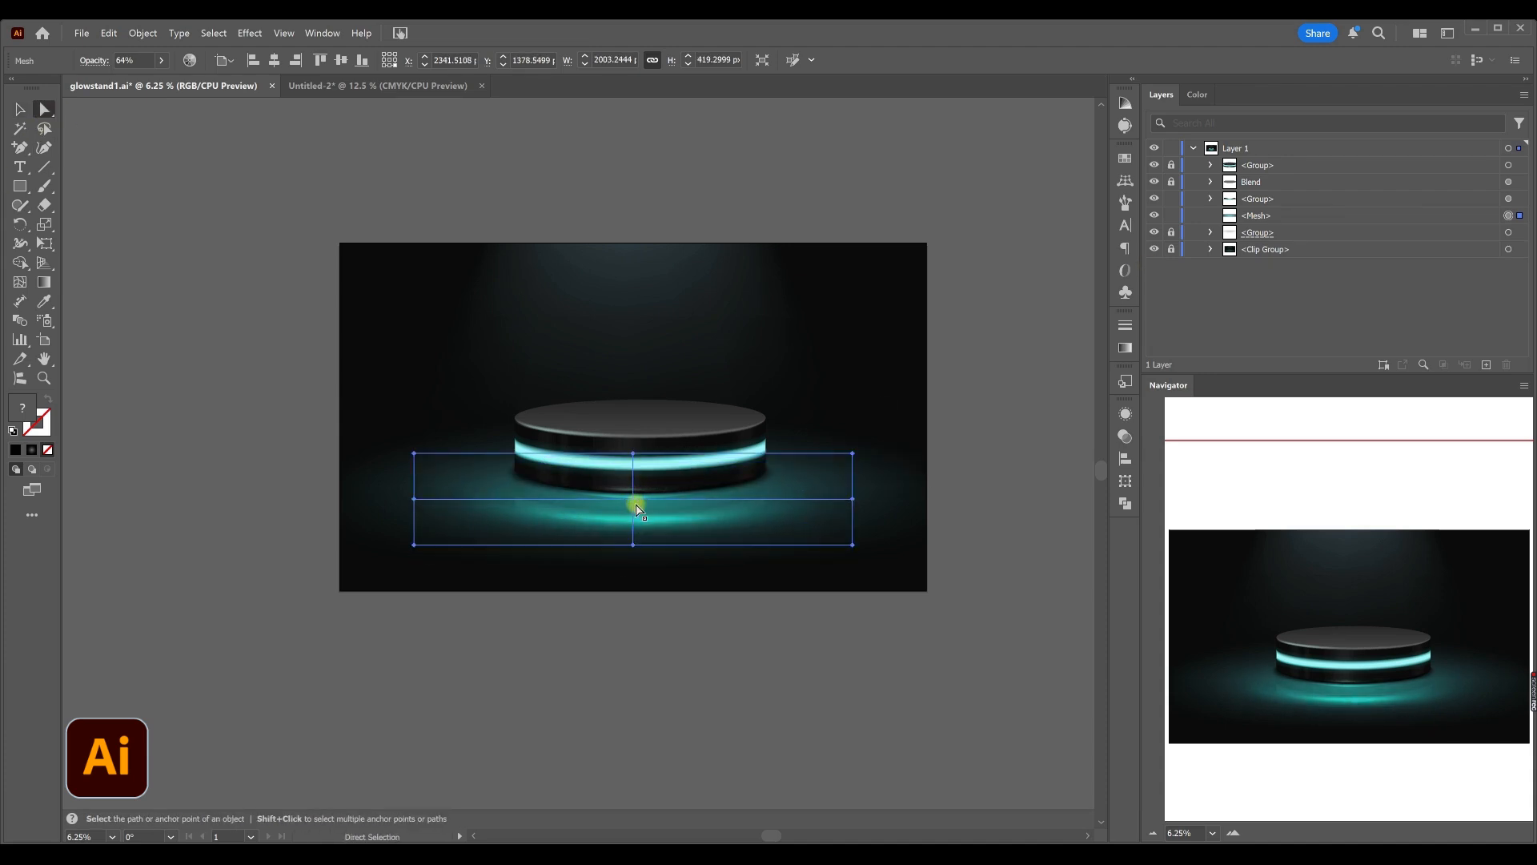
click(633, 499)
double_click(19, 404)
click(1213, 582)
click(1425, 520)
click(610, 674)
- Recolor the centre mesh point of the curved glow from bright teal to a muted teal
click(635, 519)
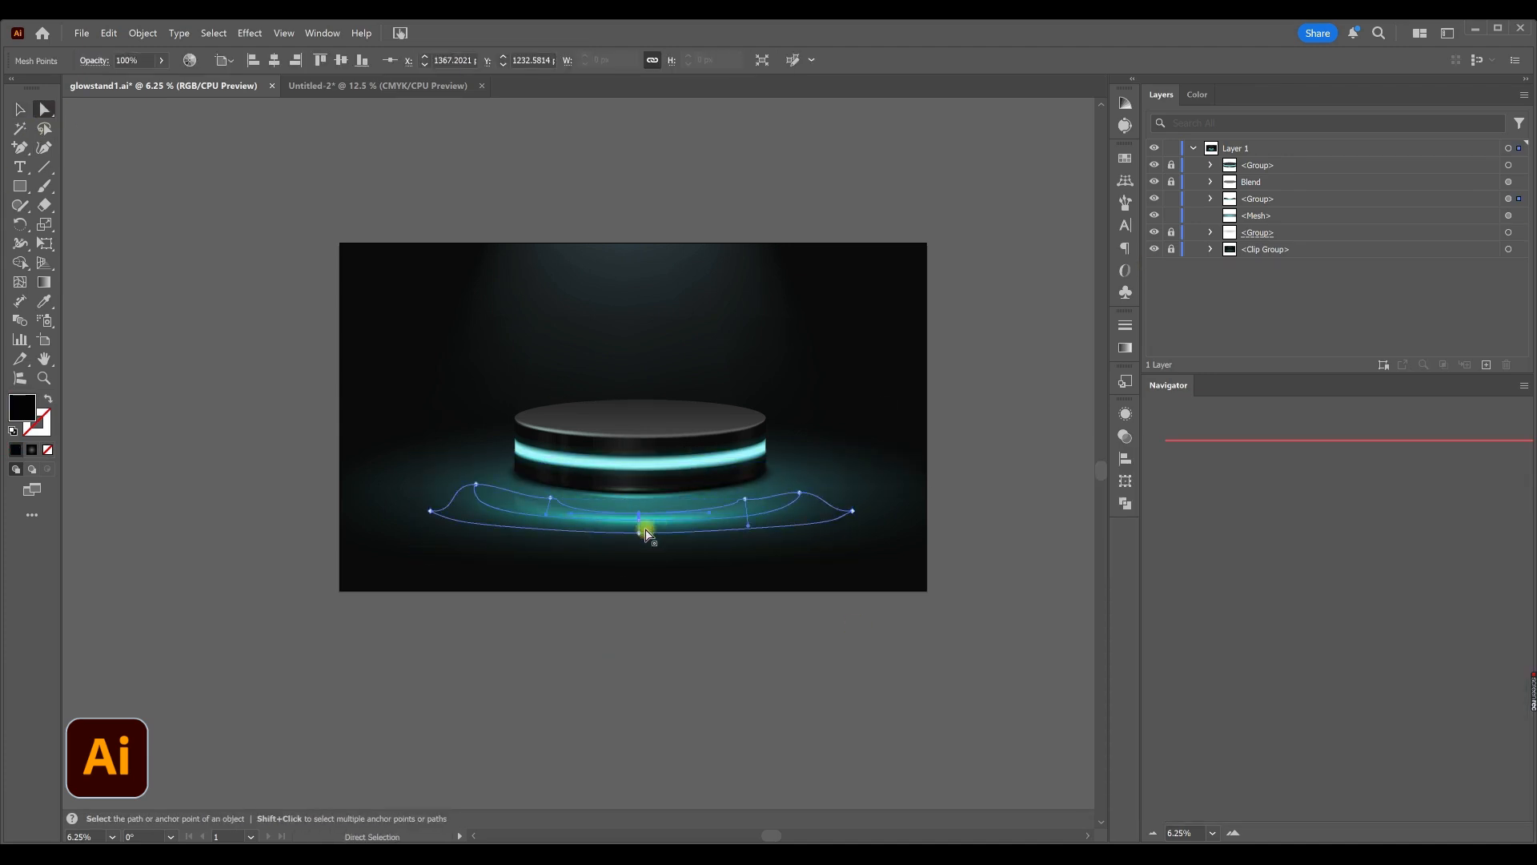
click(640, 531)
click(641, 526)
click(639, 520)
double_click(22, 407)
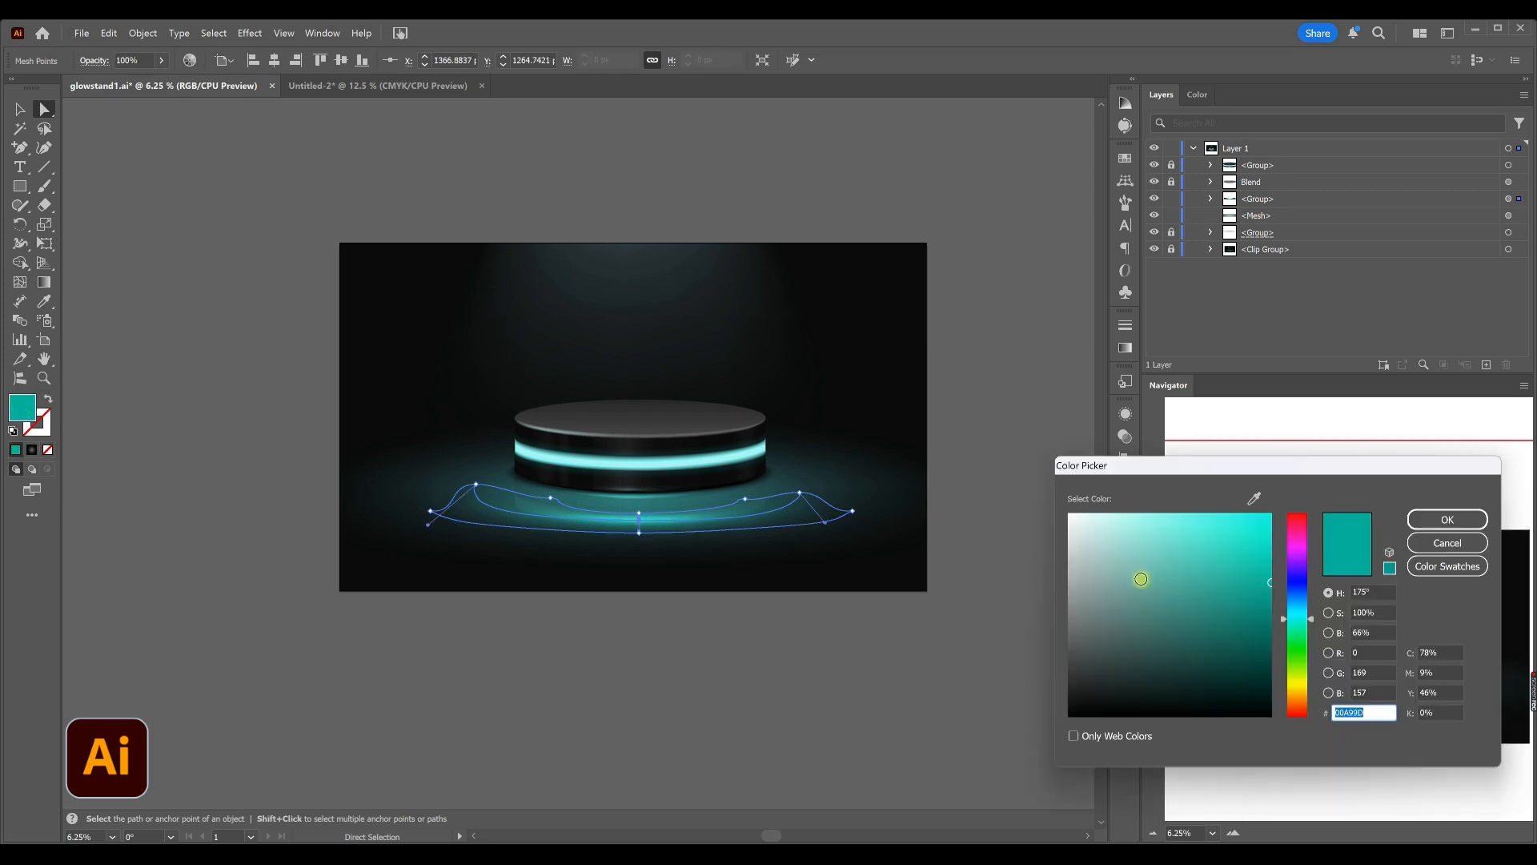
click(1178, 584)
click(1433, 520)
click(724, 642)
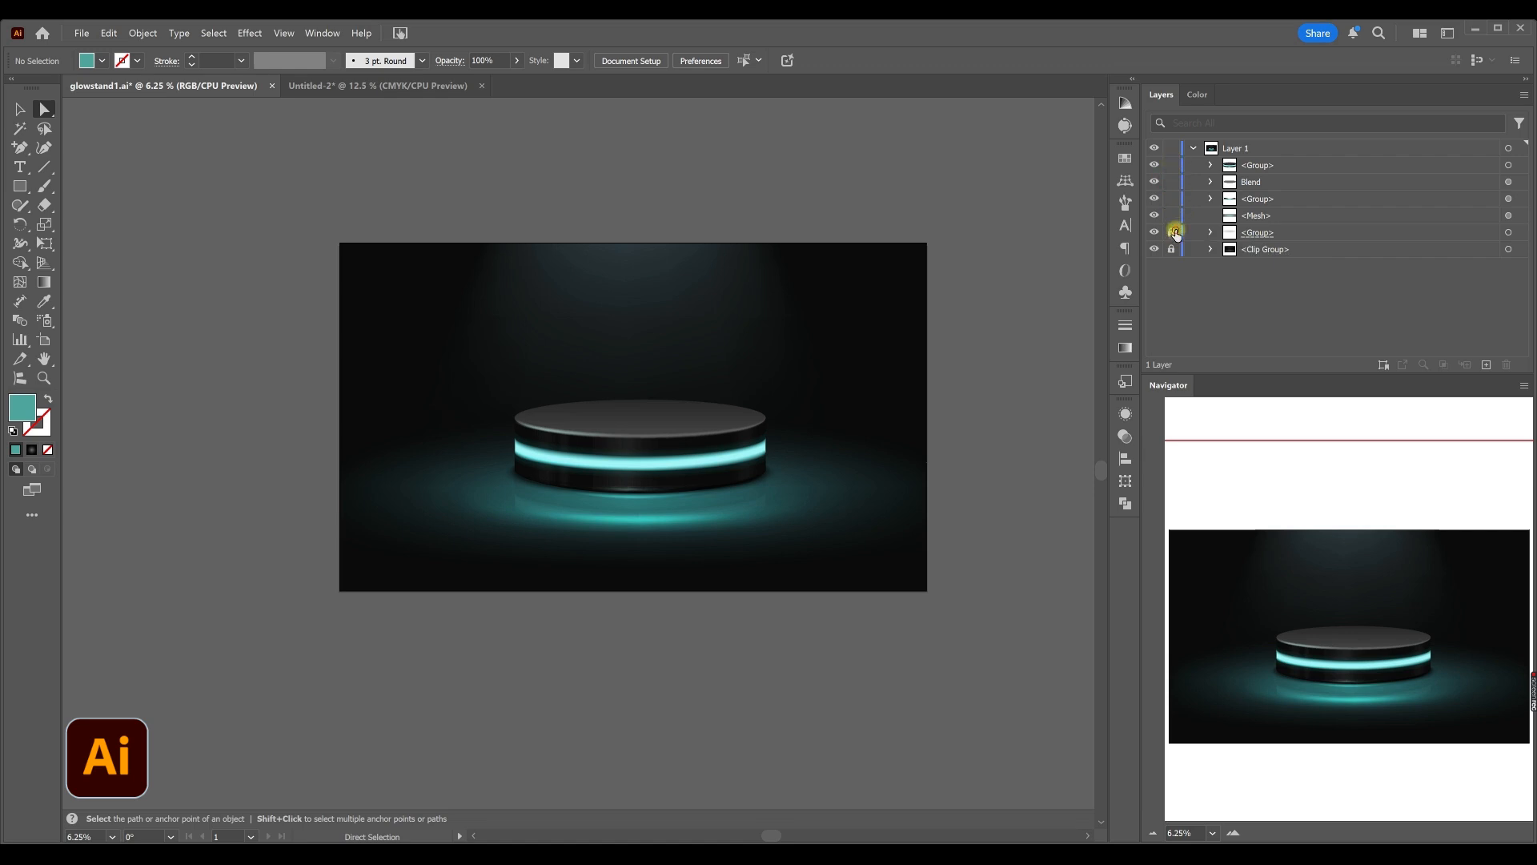
- Select the podium's top ellipse and duplicate it in place within its group
click(605, 433)
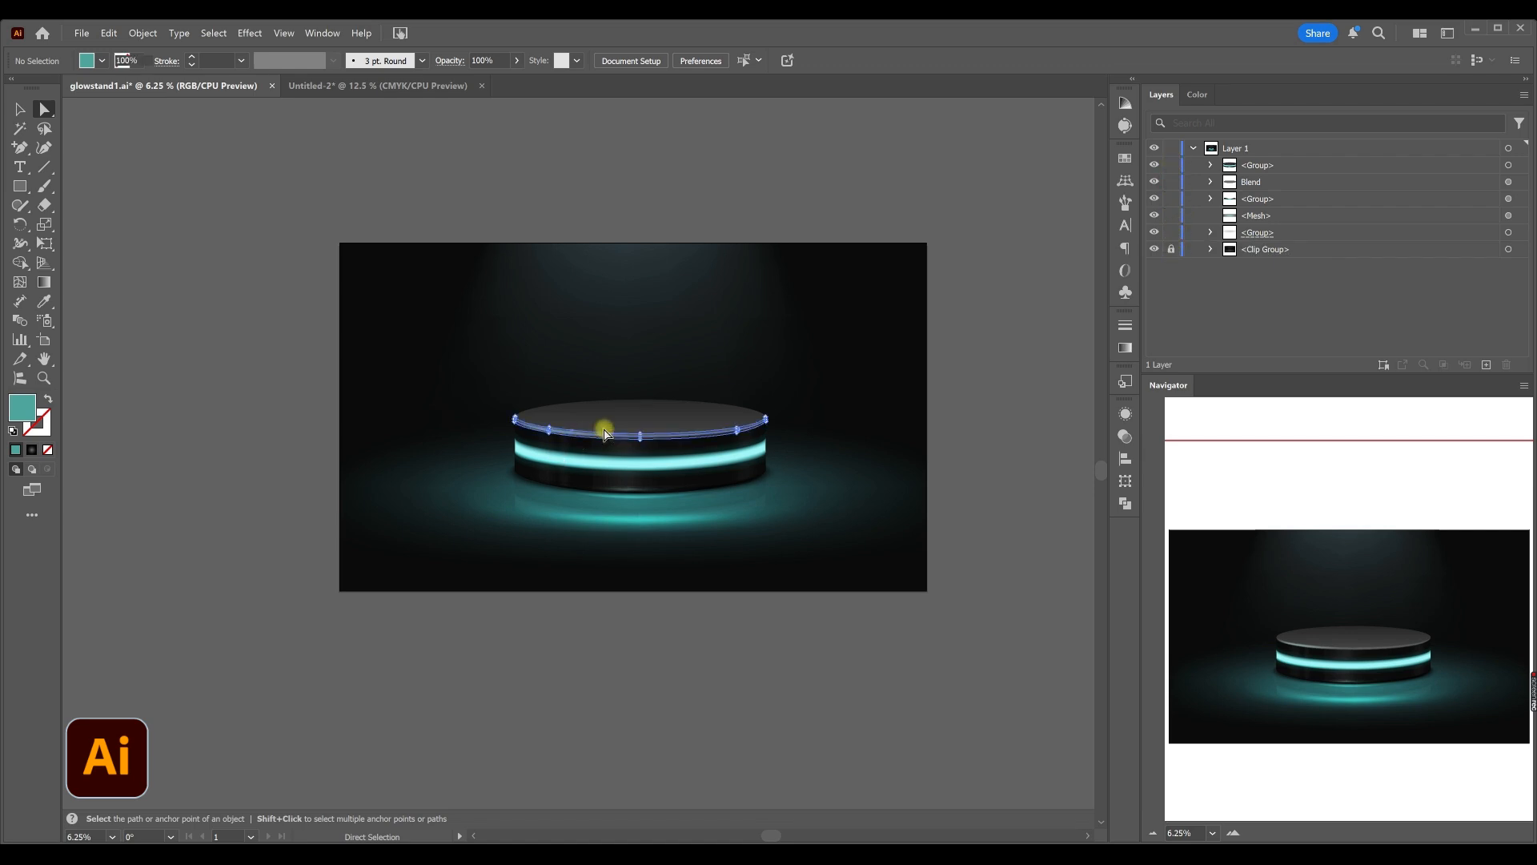
click(615, 417)
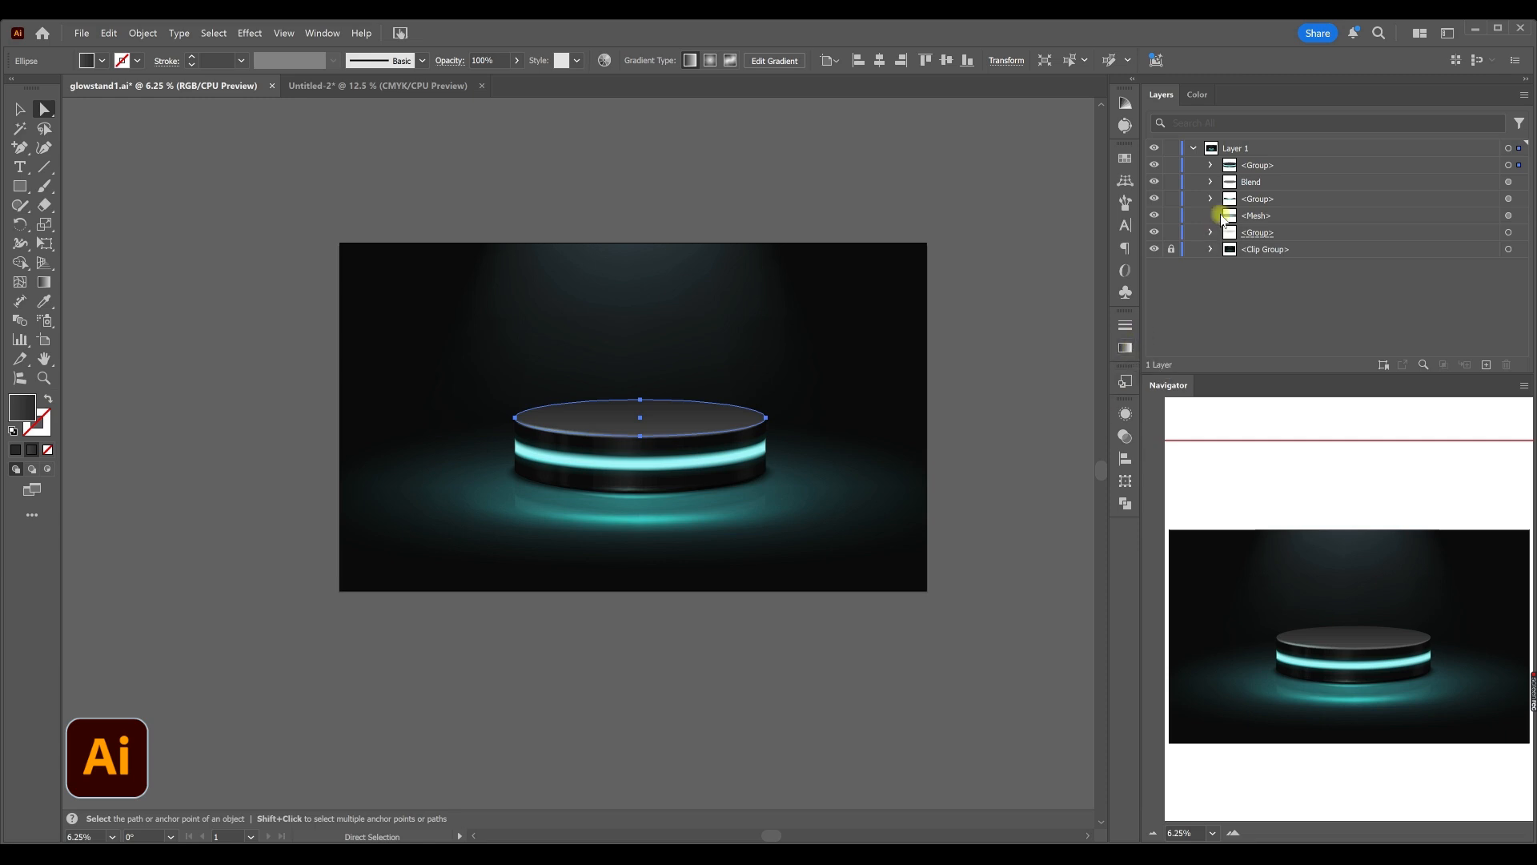
click(1212, 165)
click(1278, 251)
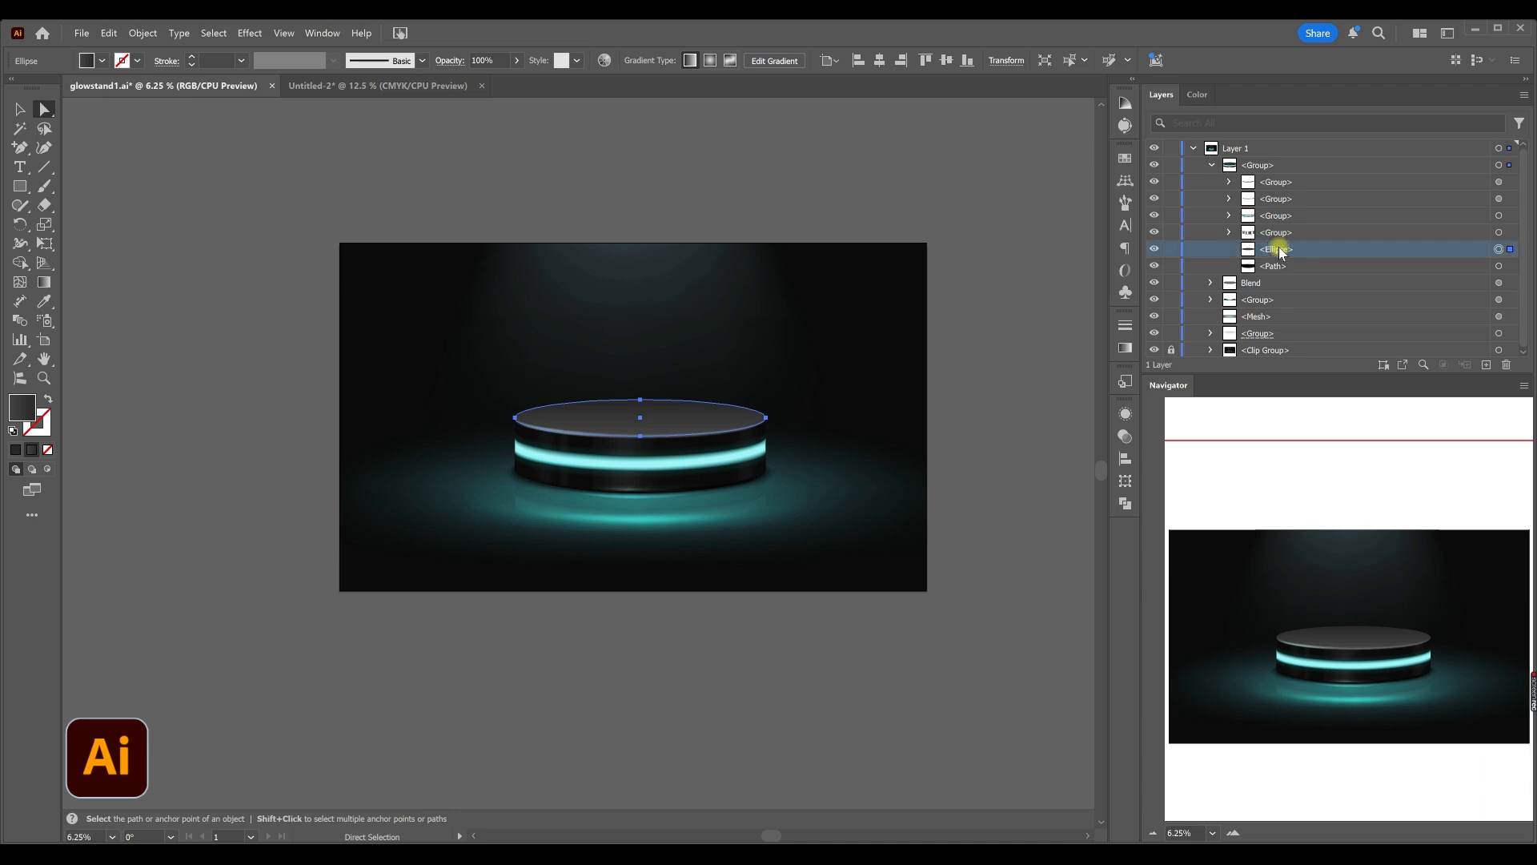
drag(1289, 234, 1396, 258)
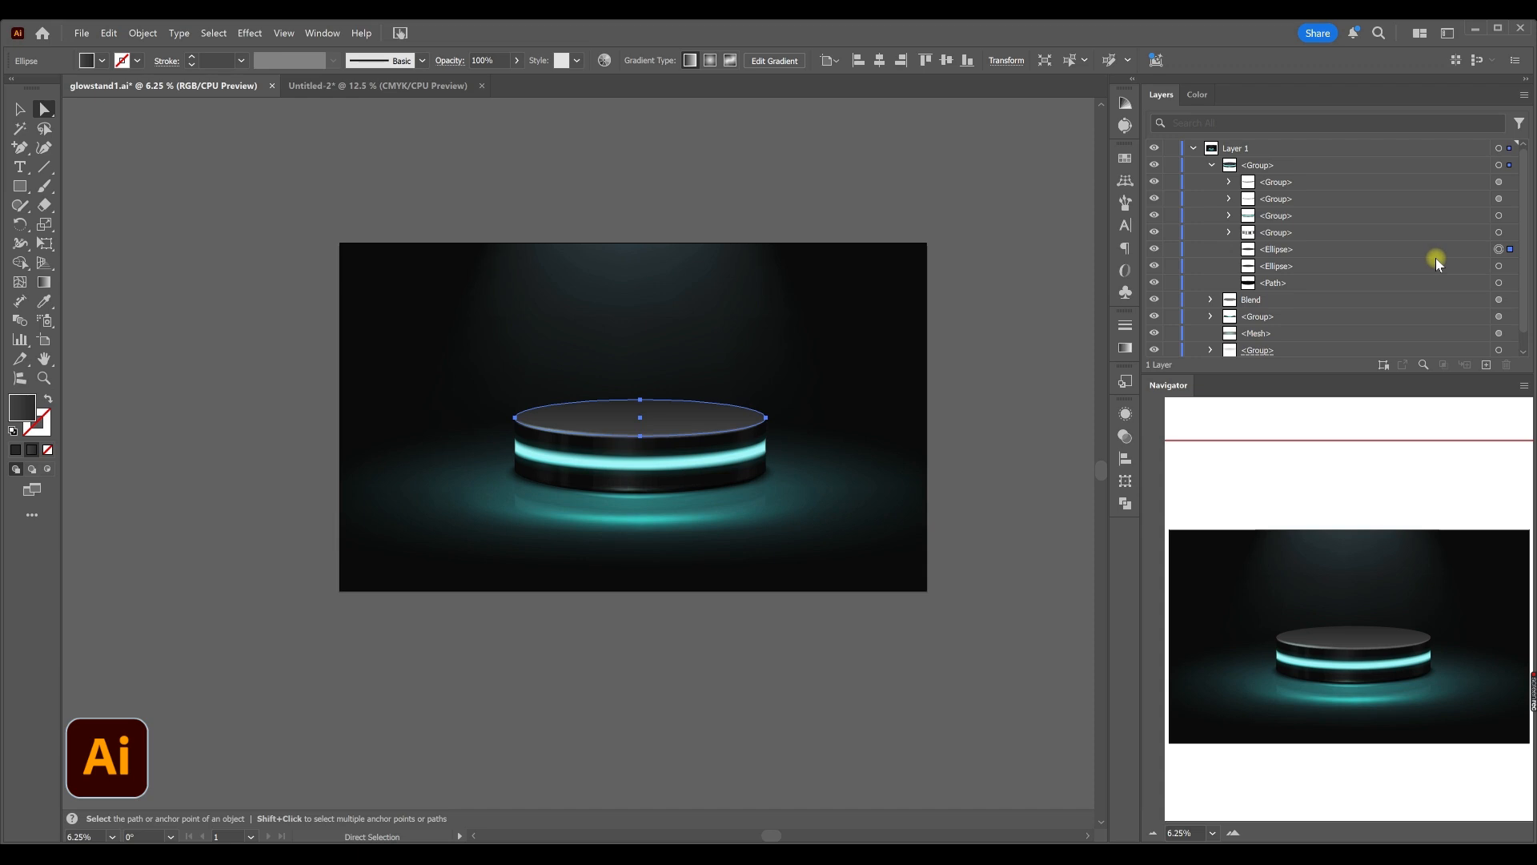
- Set the top ellipse copy's blending mode to Overlay and fill it with light teal
click(1125, 436)
click(981, 430)
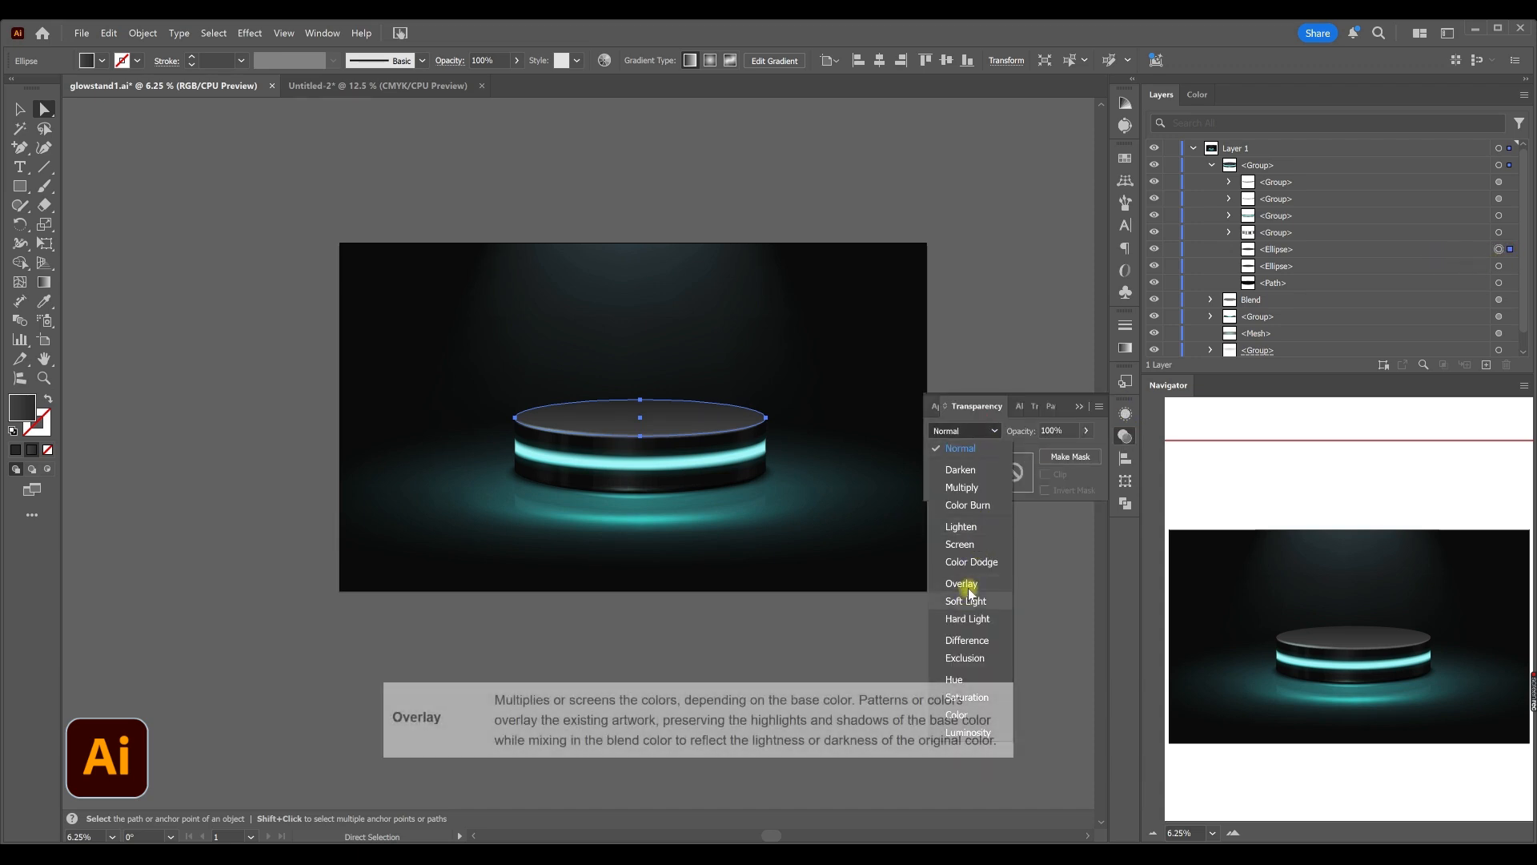
click(963, 584)
click(24, 406)
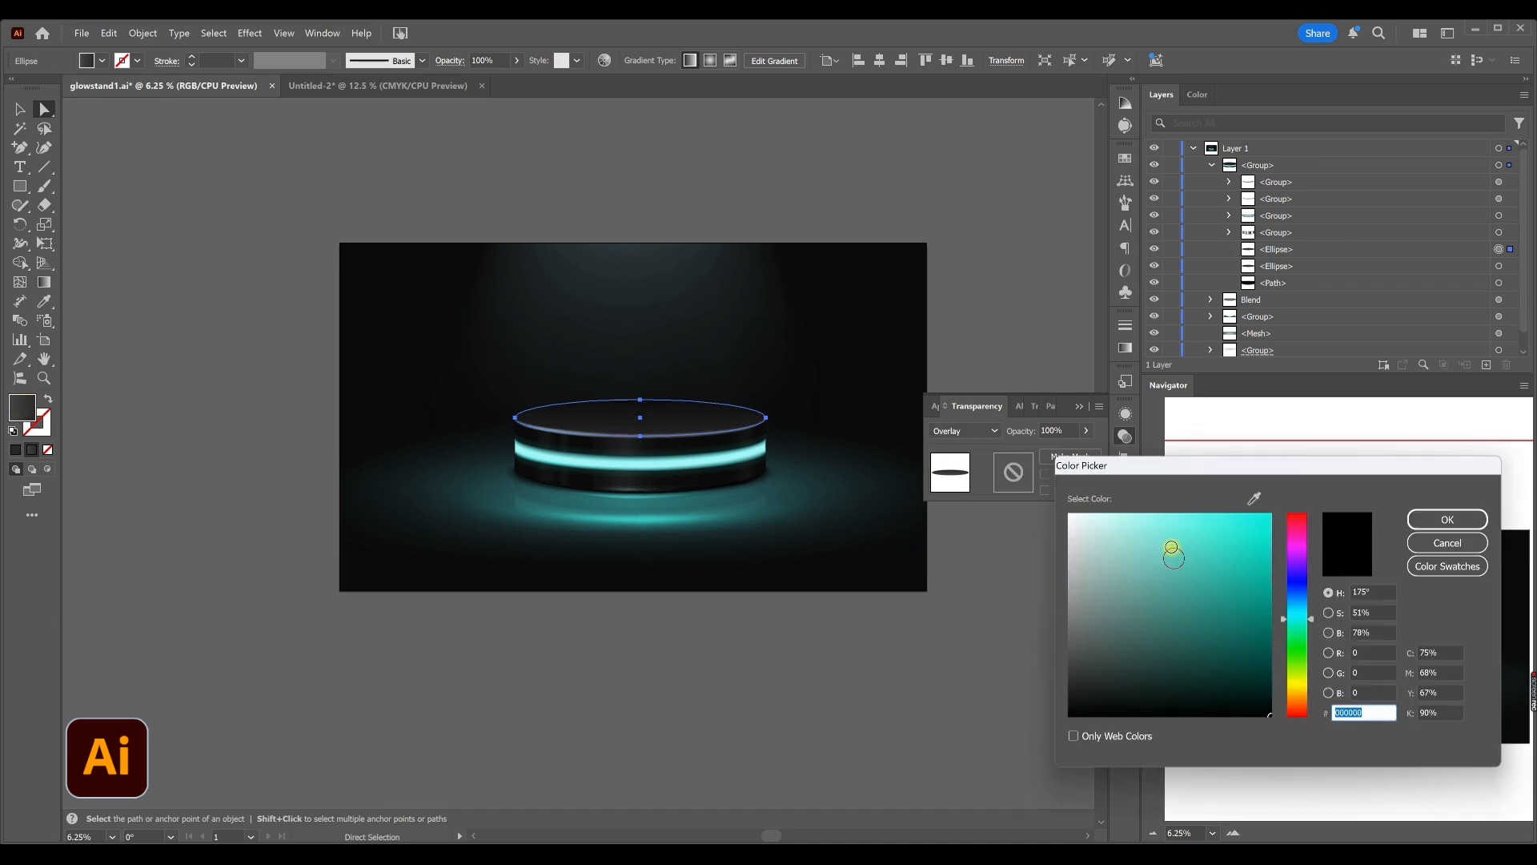
click(1171, 547)
click(1463, 519)
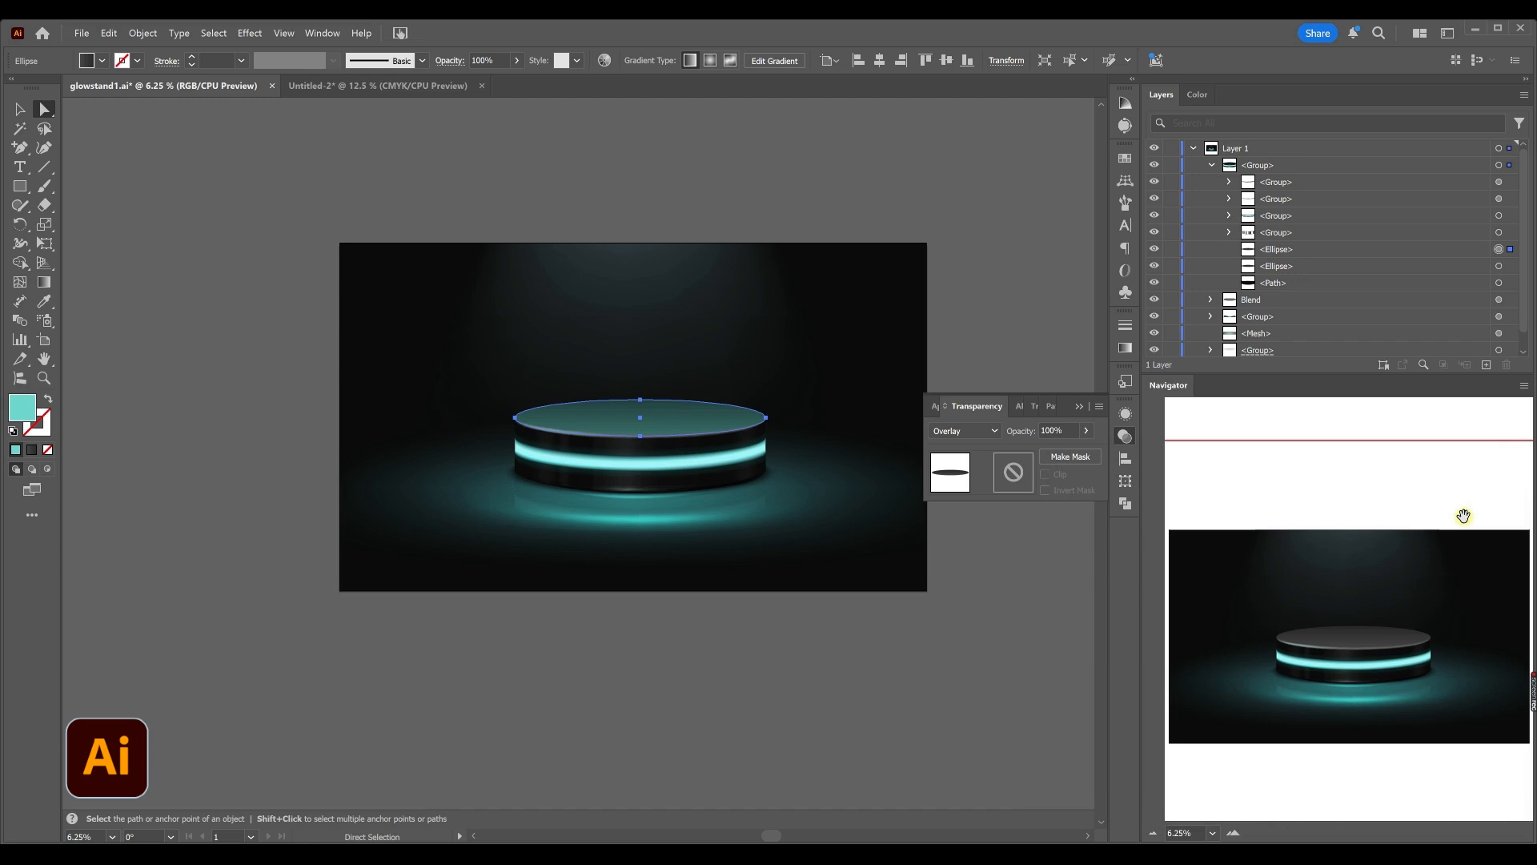
- Recolor the podium's Overlay top ellipse to a paler, less saturated teal using Recolor Artwork
click(606, 63)
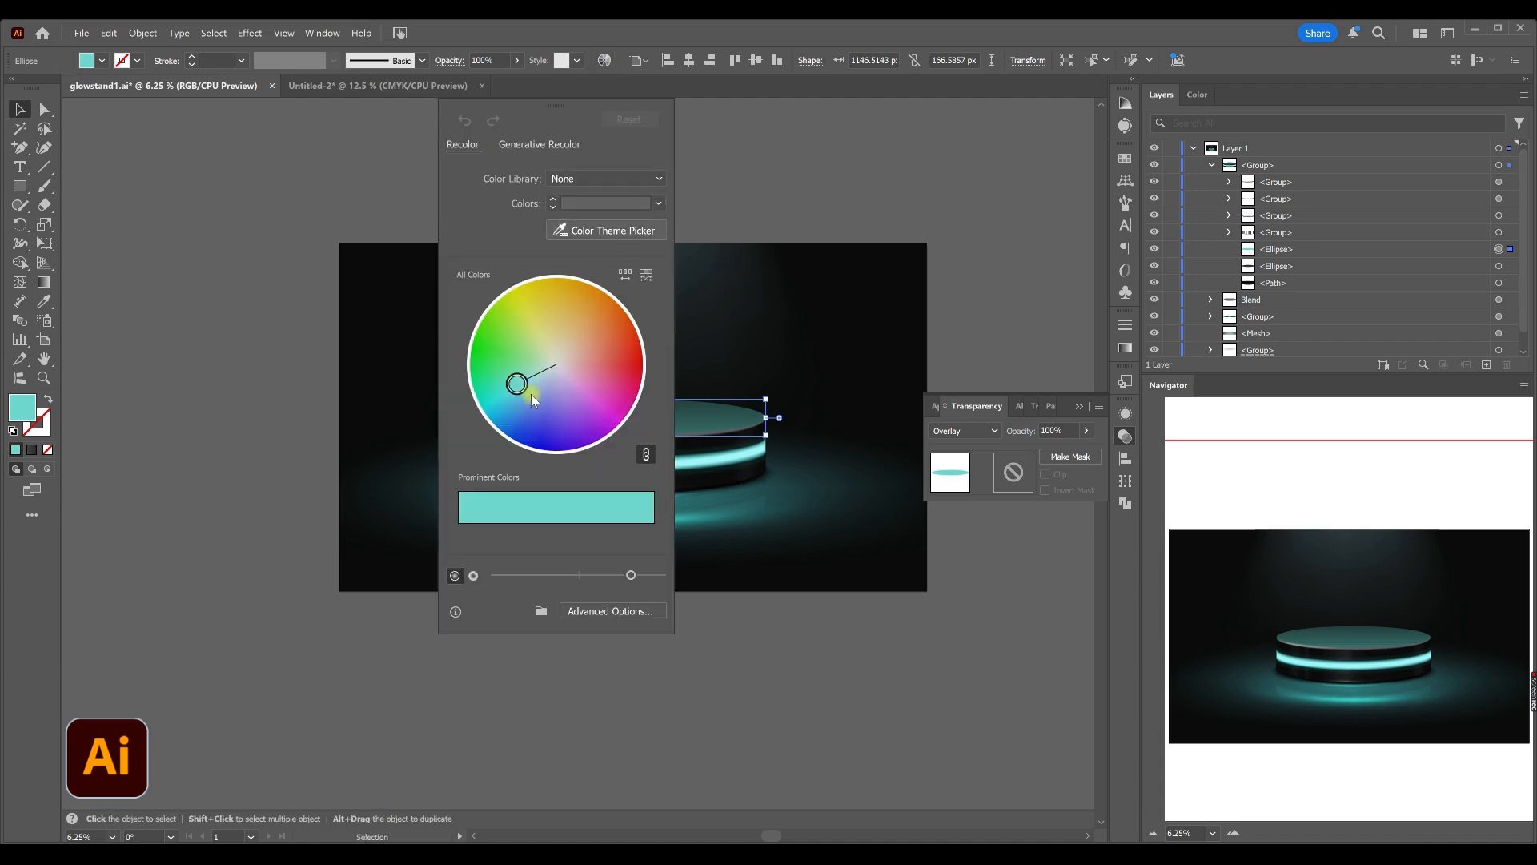
drag(571, 573, 536, 576)
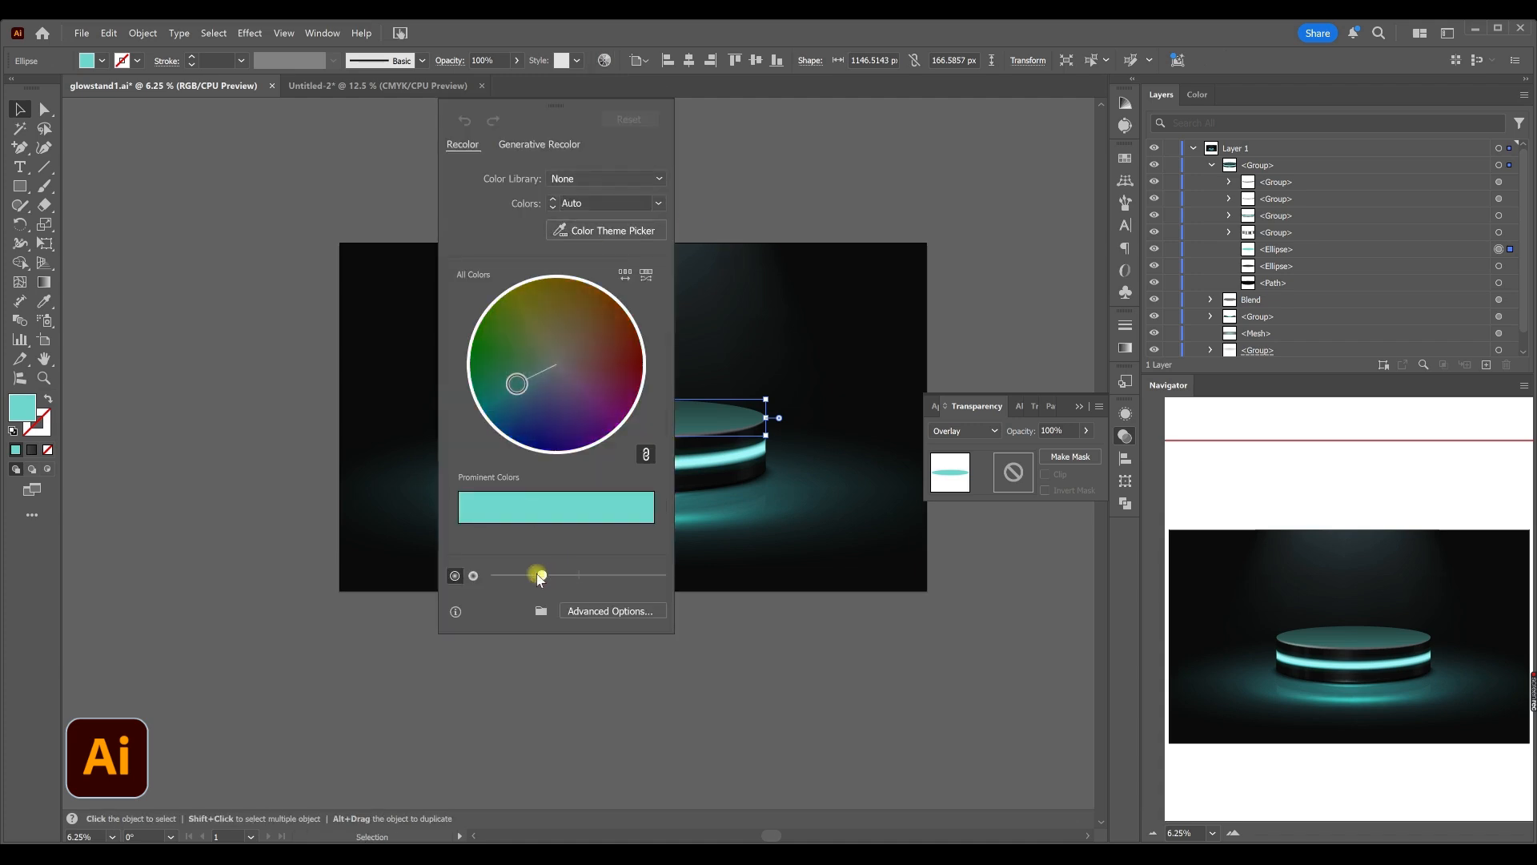
drag(537, 579, 567, 582)
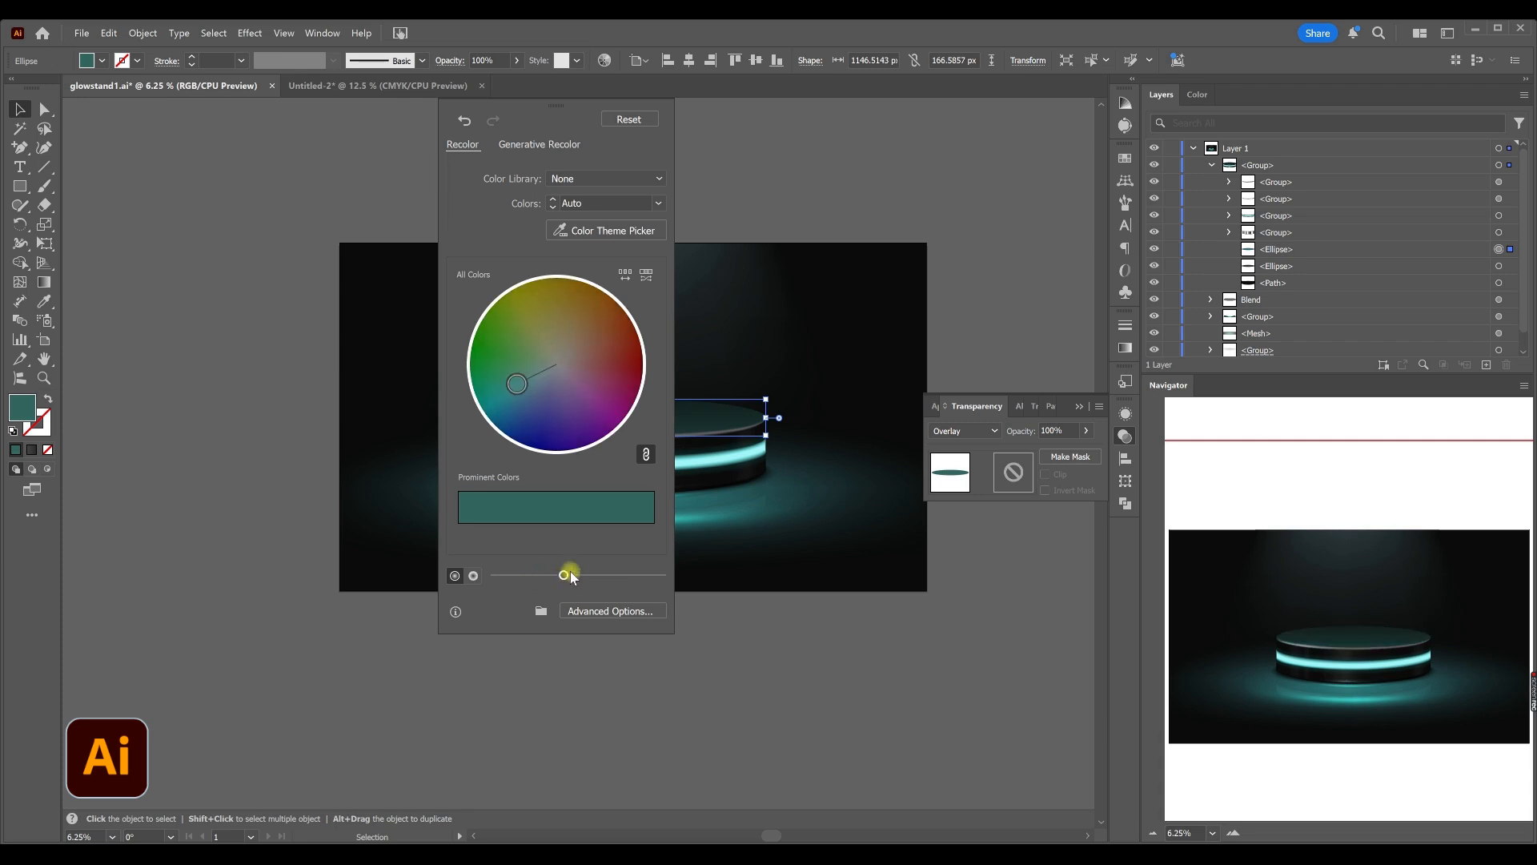
drag(538, 109, 317, 154)
drag(372, 623, 403, 623)
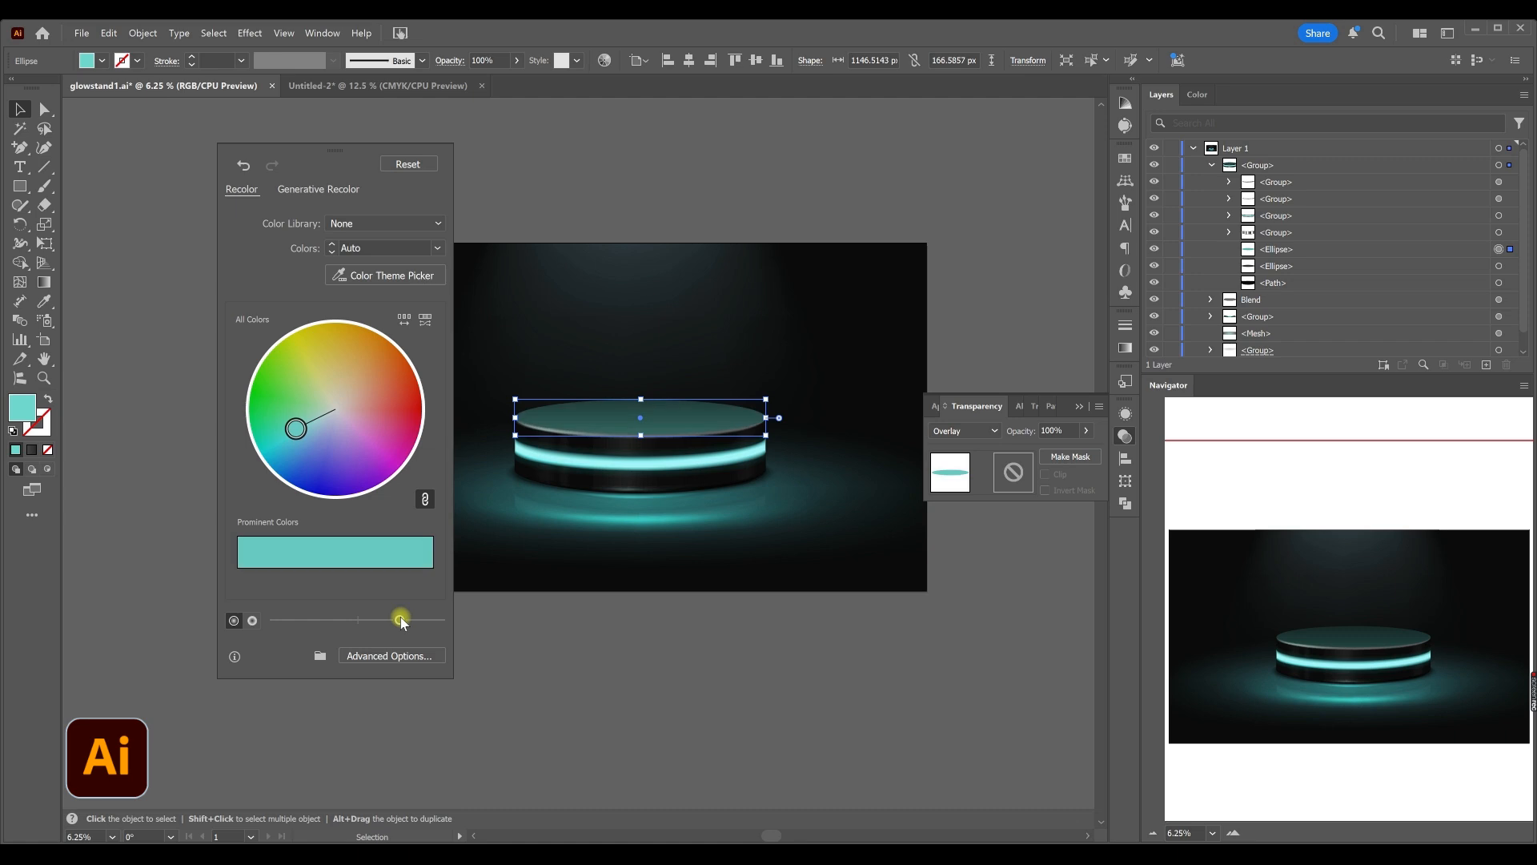
drag(296, 430, 308, 428)
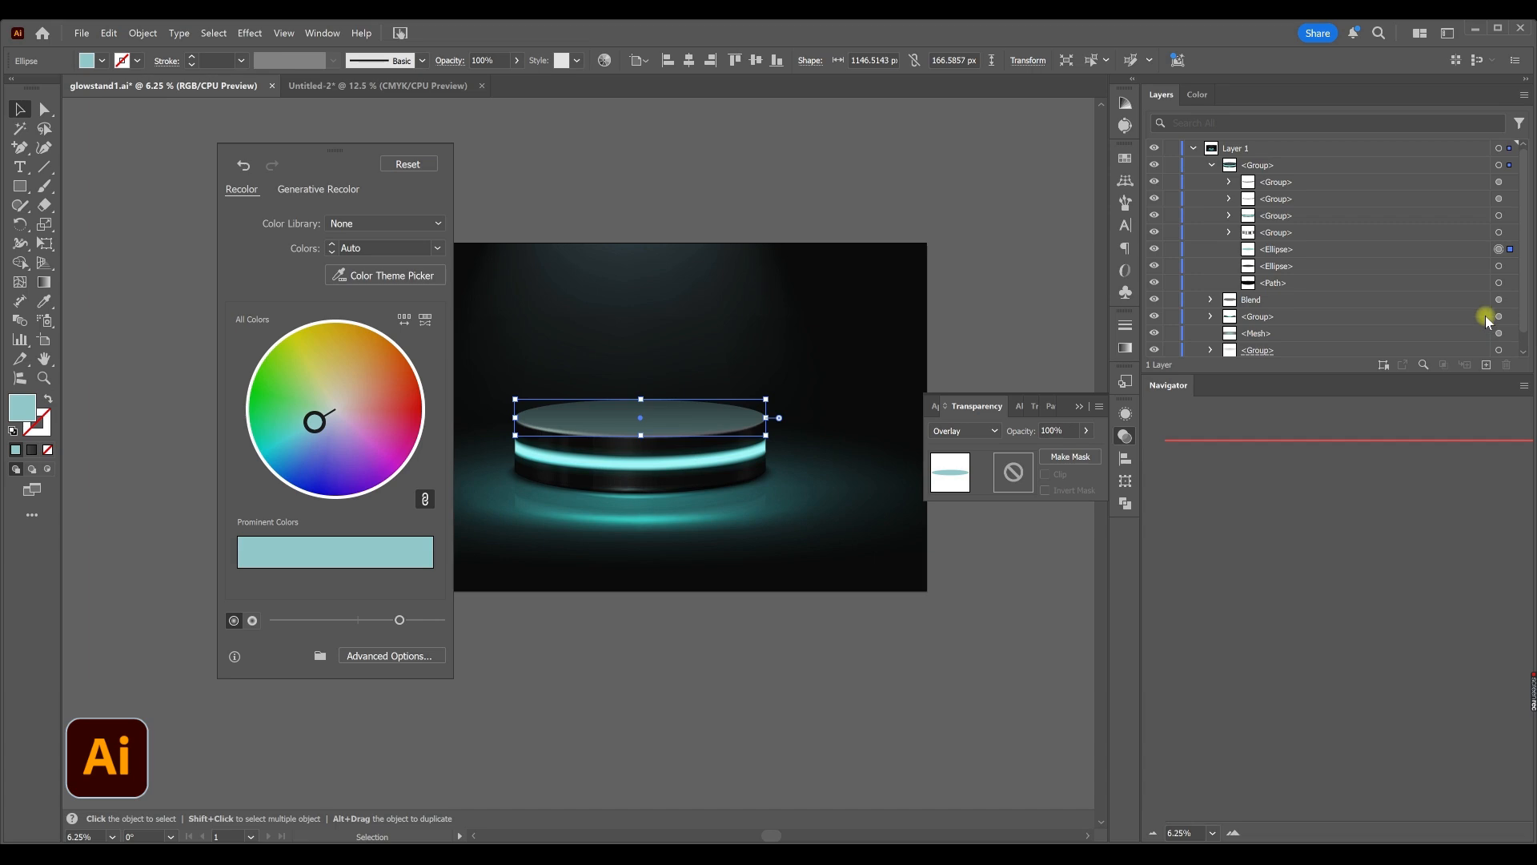
- Duplicate the podium's dark body path, sample the top's pale teal onto the copy, and unite it with the Overlay ellipse
drag(1279, 278, 1361, 261)
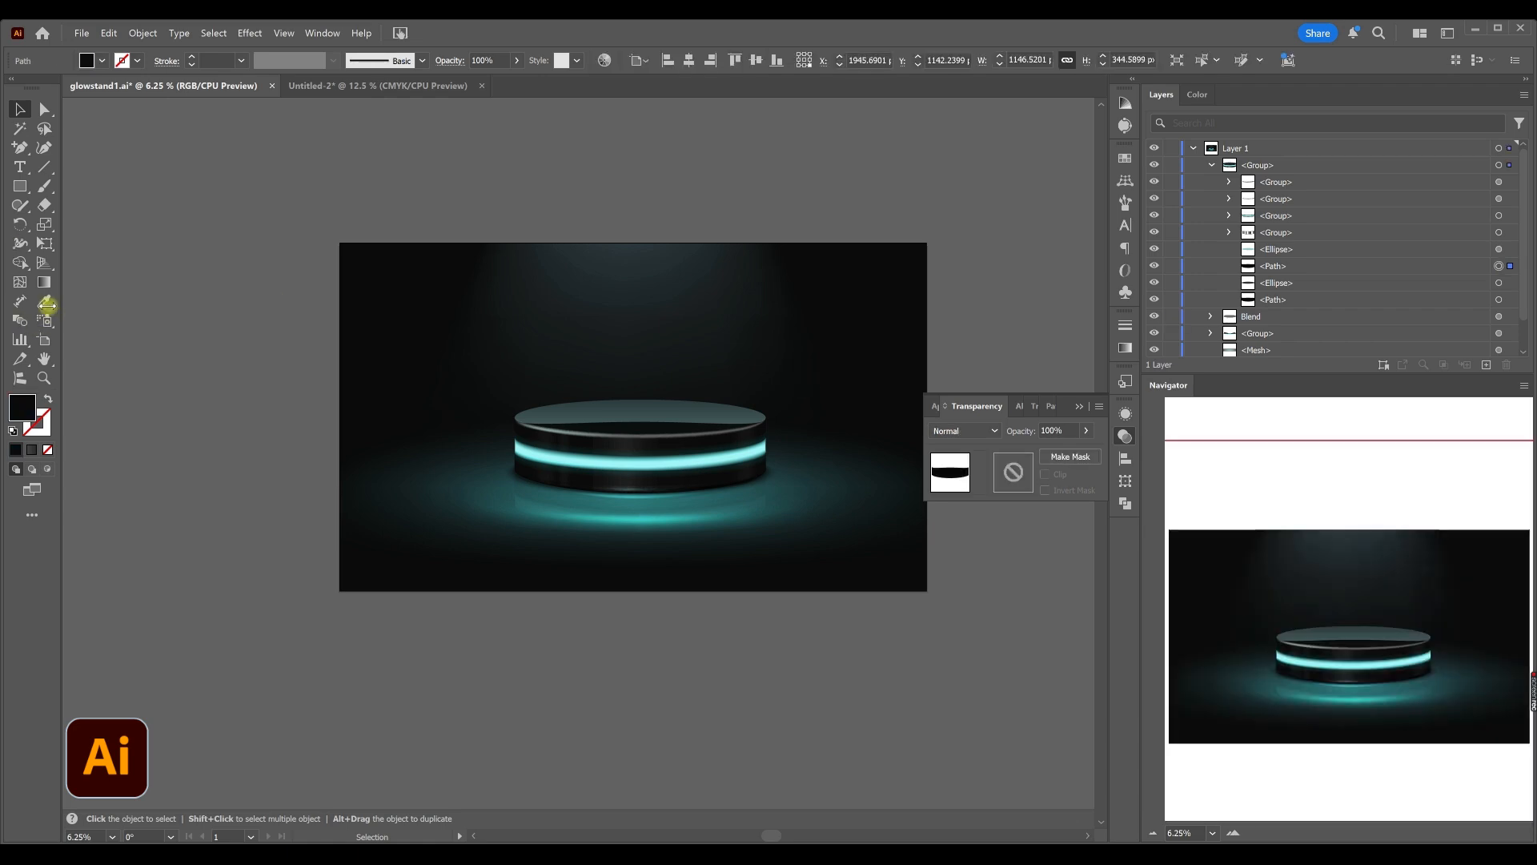
click(636, 408)
shift+click(1498, 249)
click(1124, 507)
click(993, 450)
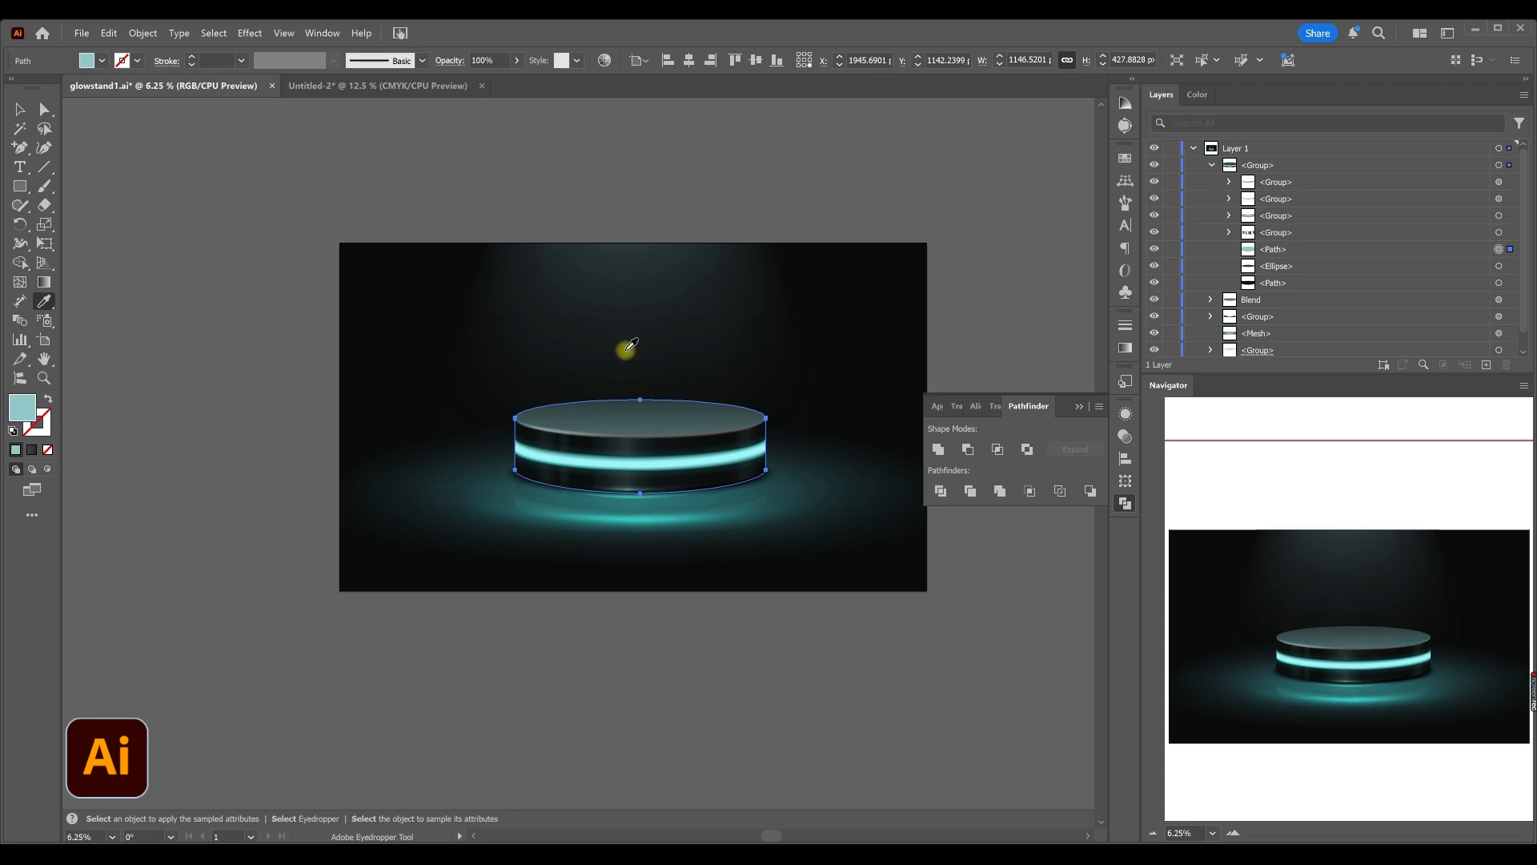
- Move the united teal shape to the front of the podium group and deselect it
drag(1273, 251, 1273, 176)
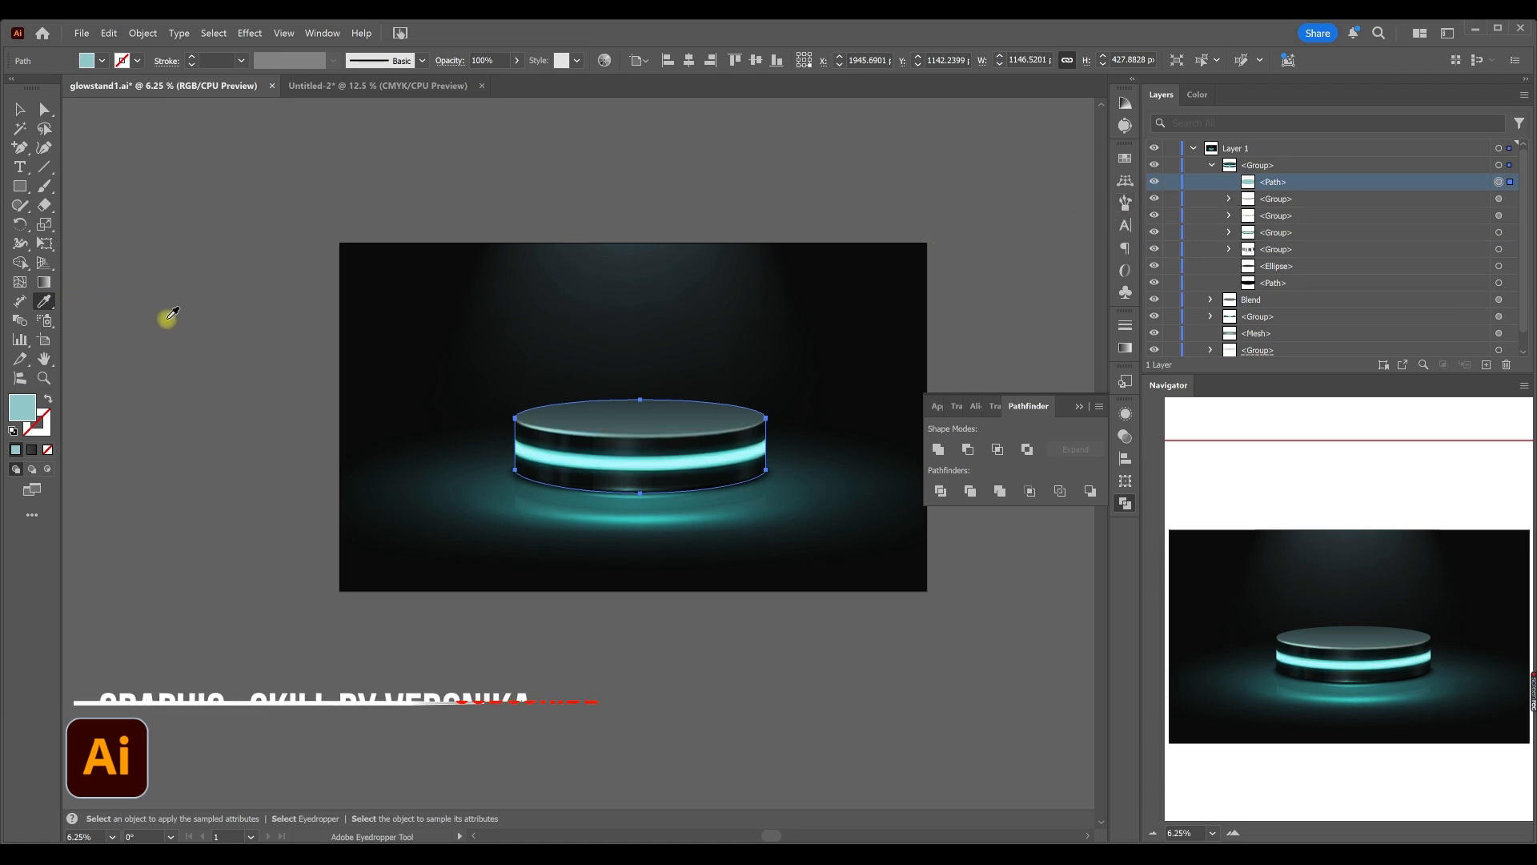
click(16, 109)
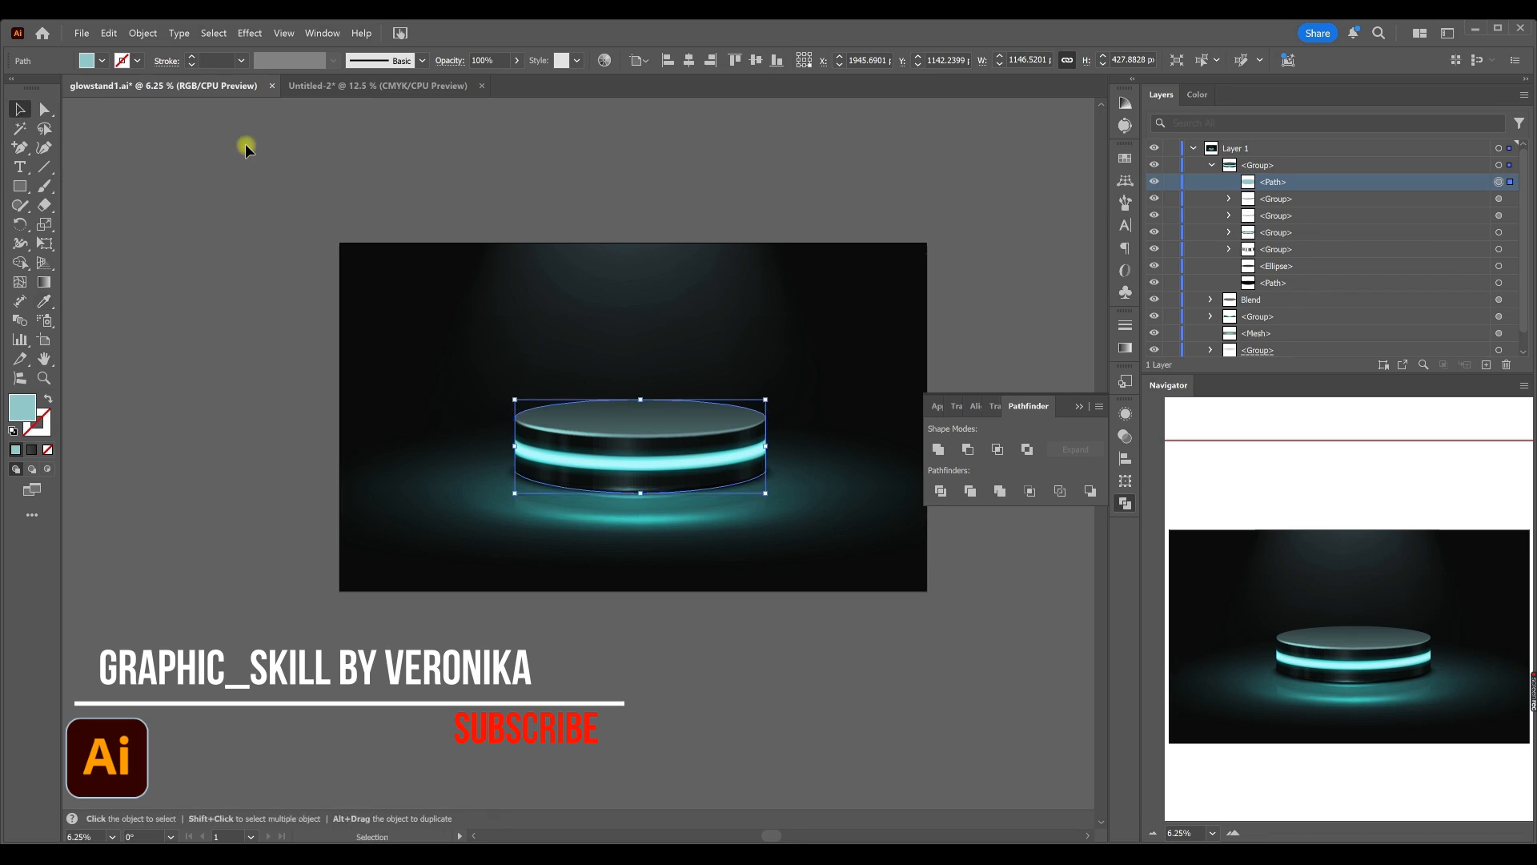
click(246, 146)
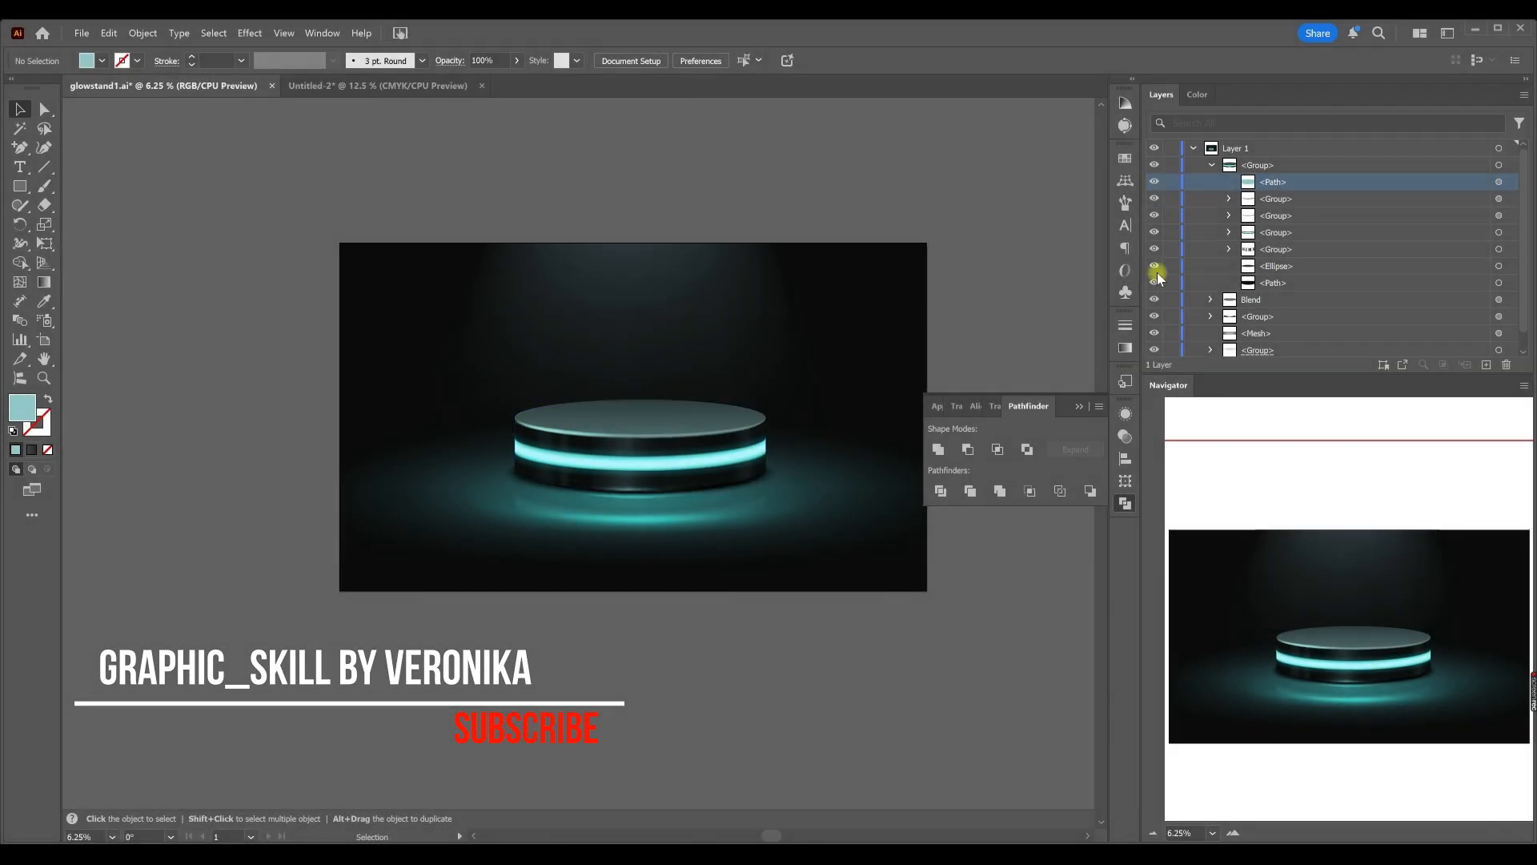
- Recolor the upper mesh point of the background spotlight above the podium with a dark muted teal
click(1211, 165)
key(a)
click(706, 302)
click(625, 233)
double_click(22, 408)
click(1297, 616)
click(1448, 519)
click(709, 716)
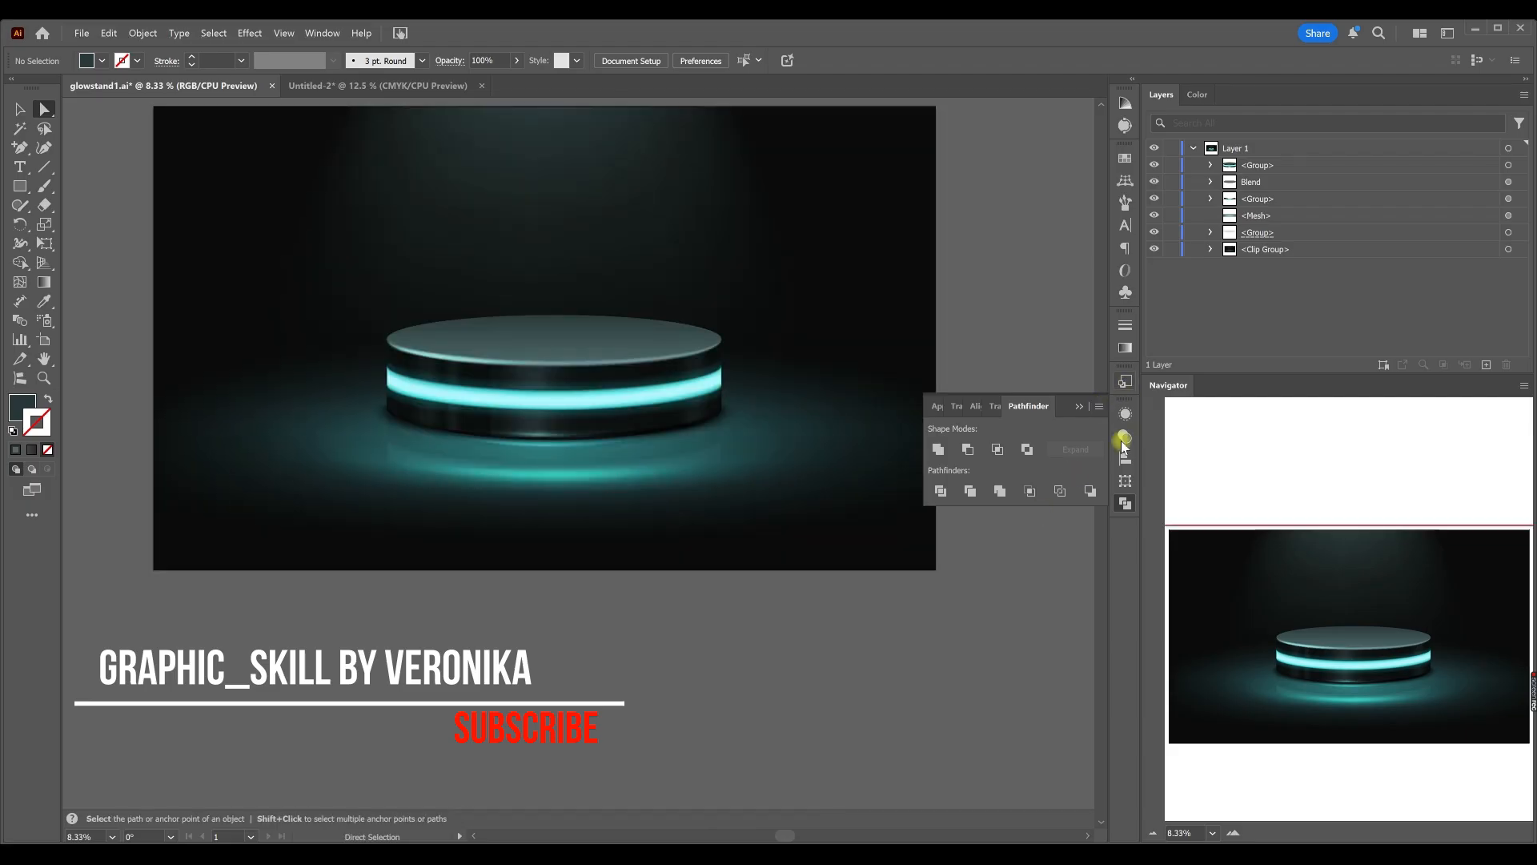
scroll(840, 504, up, 4)
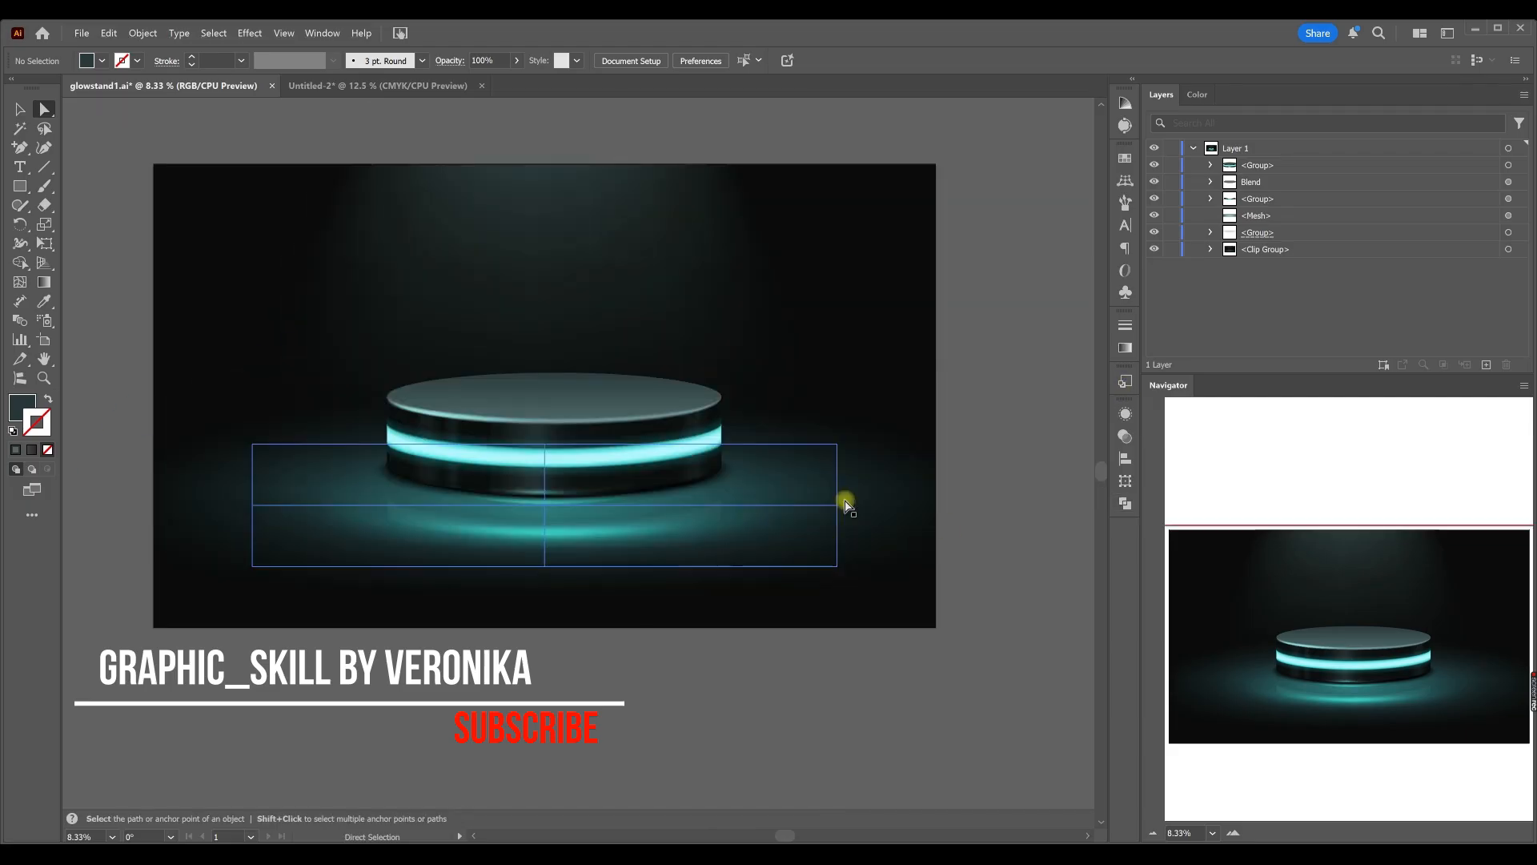